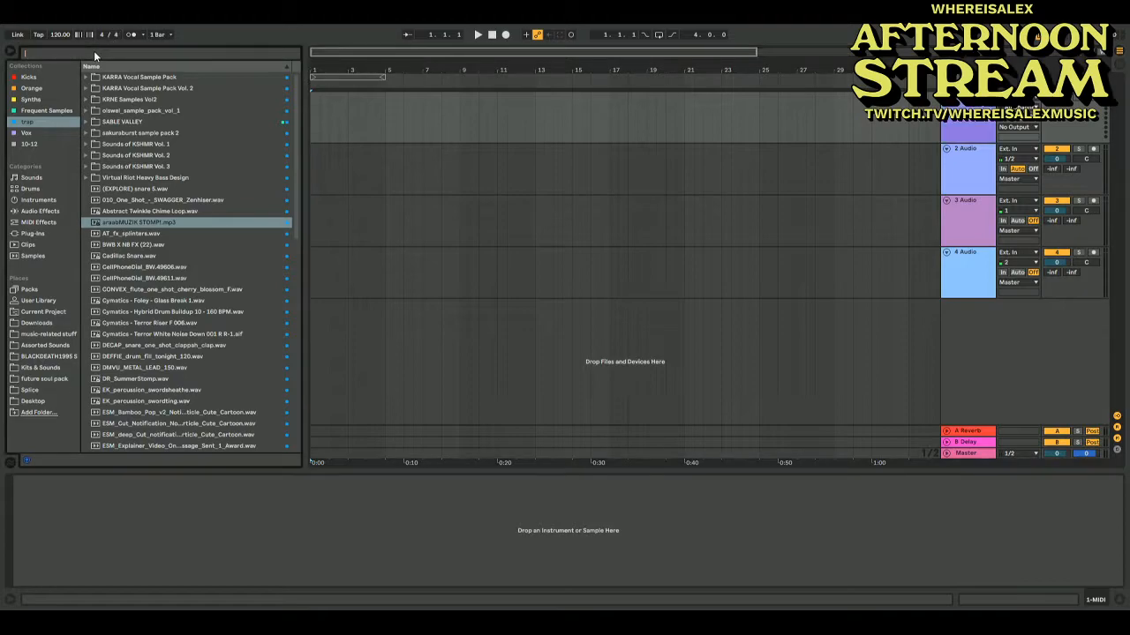
Search all results in the browser for "pj_nv piano"
{"action": "type", "text": "a"}
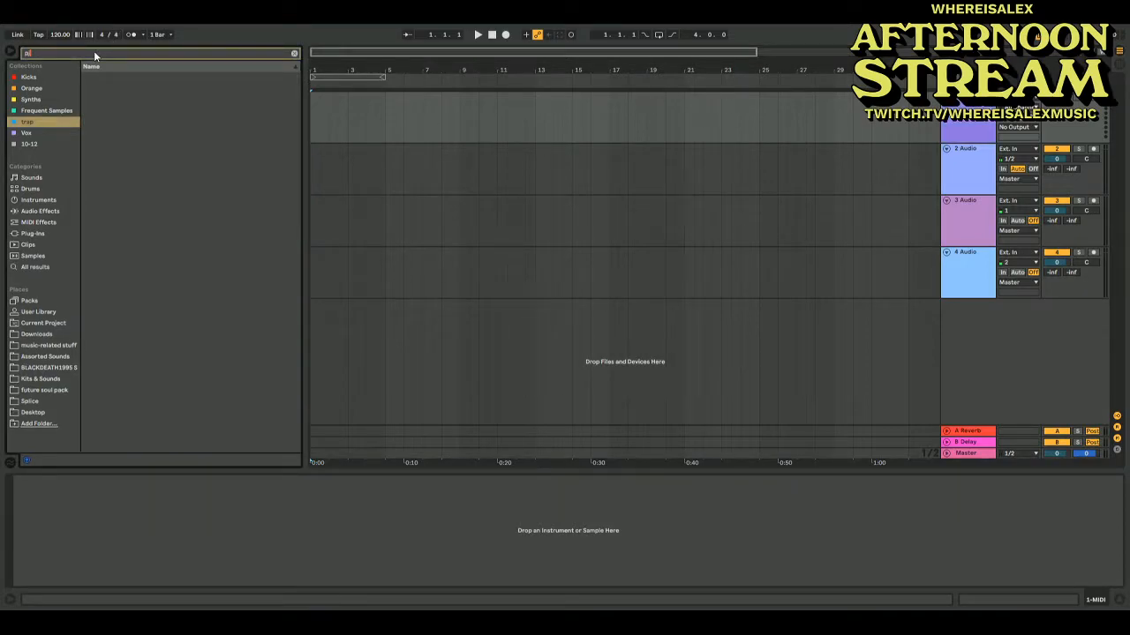
{"action": "type", "text": "_mi"}
{"action": "left_click", "coordinate": [28, 267]}
{"action": "scroll", "coordinate": [234, 310], "scroll_direction": "down", "scroll_amount": 10}
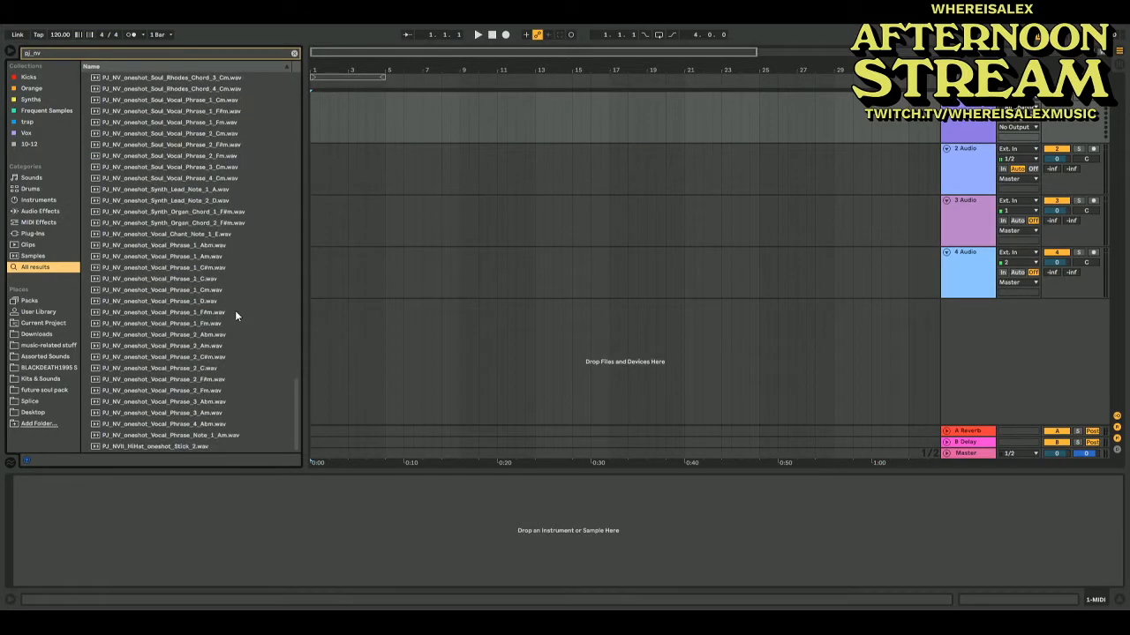
{"action": "left_click", "coordinate": [100, 54]}
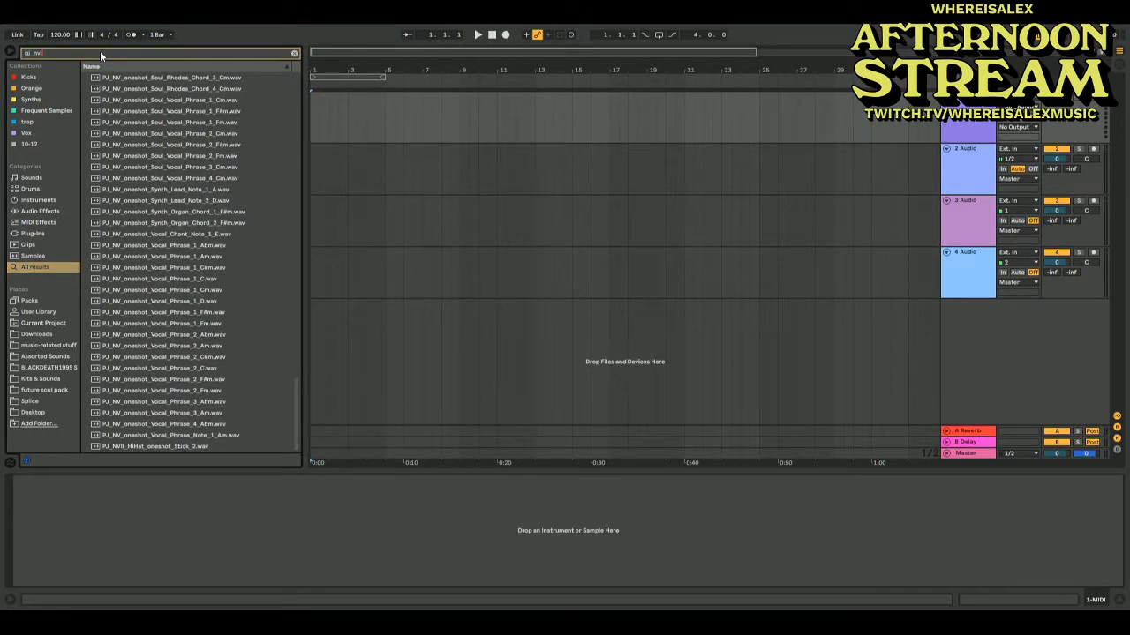
{"action": "type", "text": "piano"}
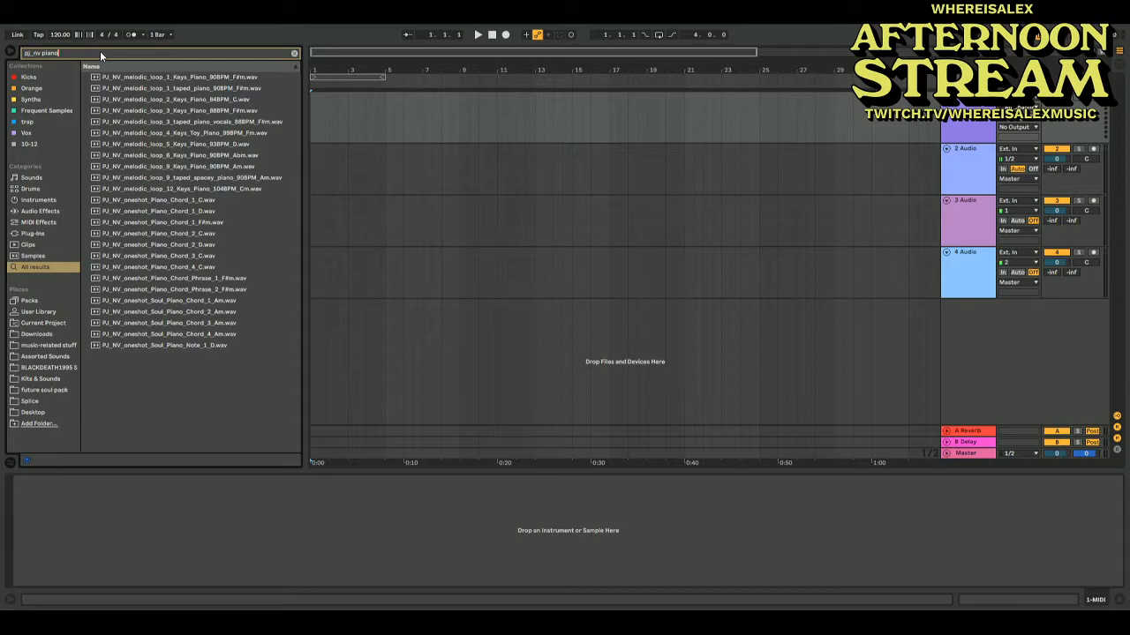
Audition the piano samples in the search results, from Piano_Chord_Phrase_2_F#m and Soul_Piano_Chord_1_Am up to melodic_loop_12_Keys_Piano_104BPM_Cm
{"action": "left_click", "coordinate": [1089, 7]}
{"action": "left_click", "coordinate": [167, 289]}
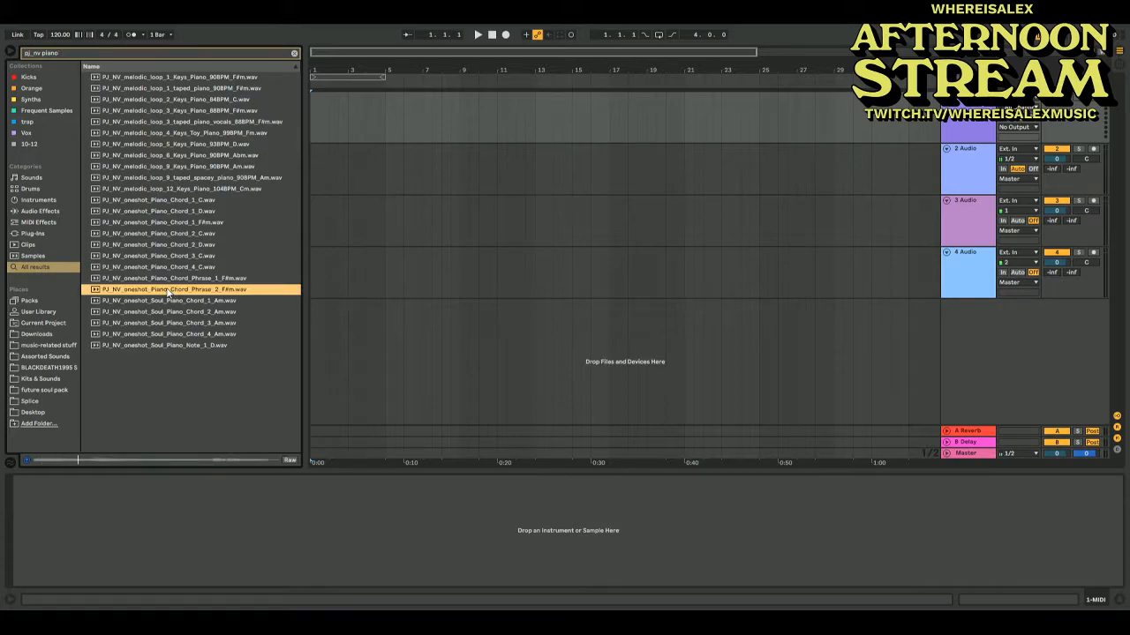
{"action": "left_click", "coordinate": [178, 301]}
{"action": "key", "text": "Up"}
{"action": "key", "text": "Up"}
{"action": "key", "text": "Up"}
{"action": "key", "text": "Up"}
{"action": "key", "text": "Up"}
{"action": "key", "text": "Up"}
{"action": "key", "text": "Up"}
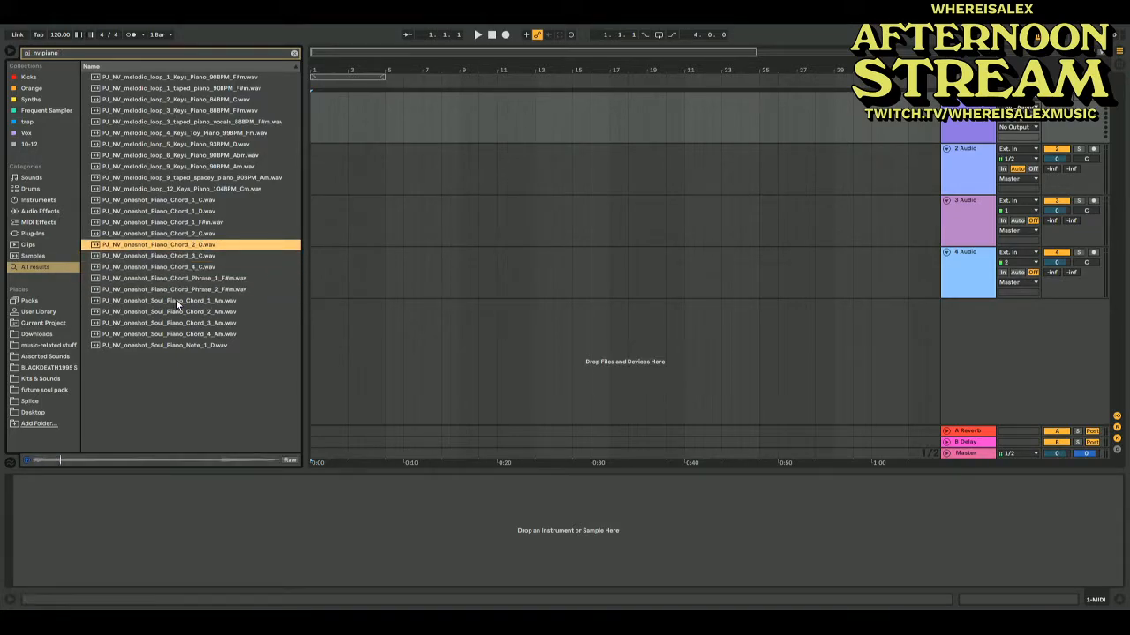
{"action": "key", "text": "Up"}
{"action": "key", "text": "Up"}
{"action": "key", "text": "Up"}
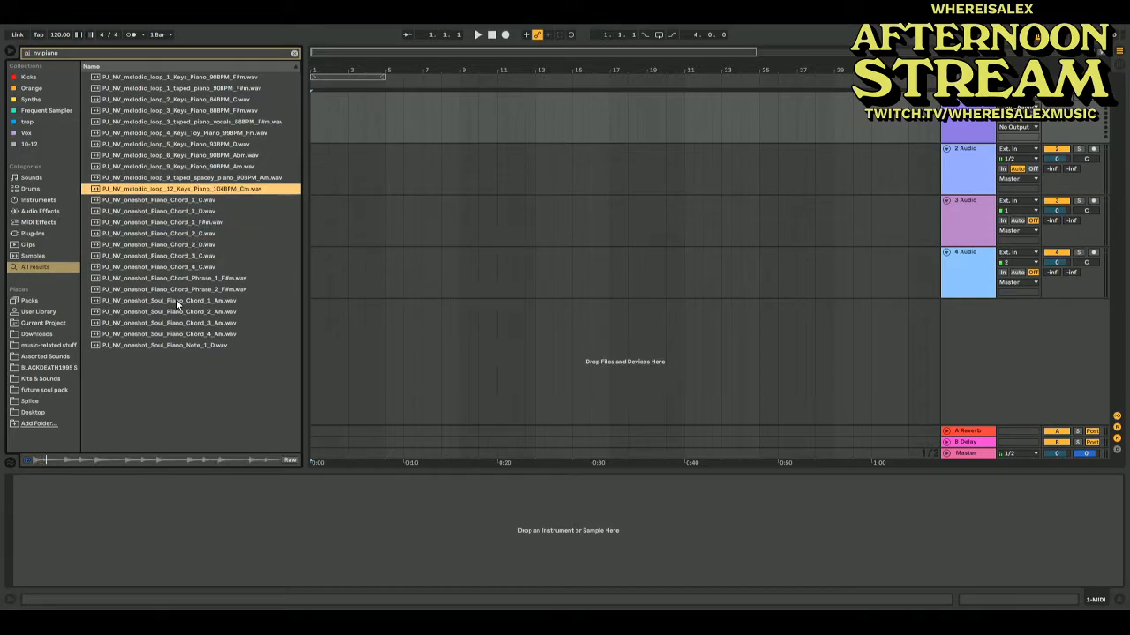
Load PJ_NV_melodic_loop_12_Keys_Piano_104BPM_Cm.wav into Simpler on the MIDI track and turn on the metronome
{"action": "left_click", "coordinate": [176, 189]}
{"action": "key", "text": "Return"}
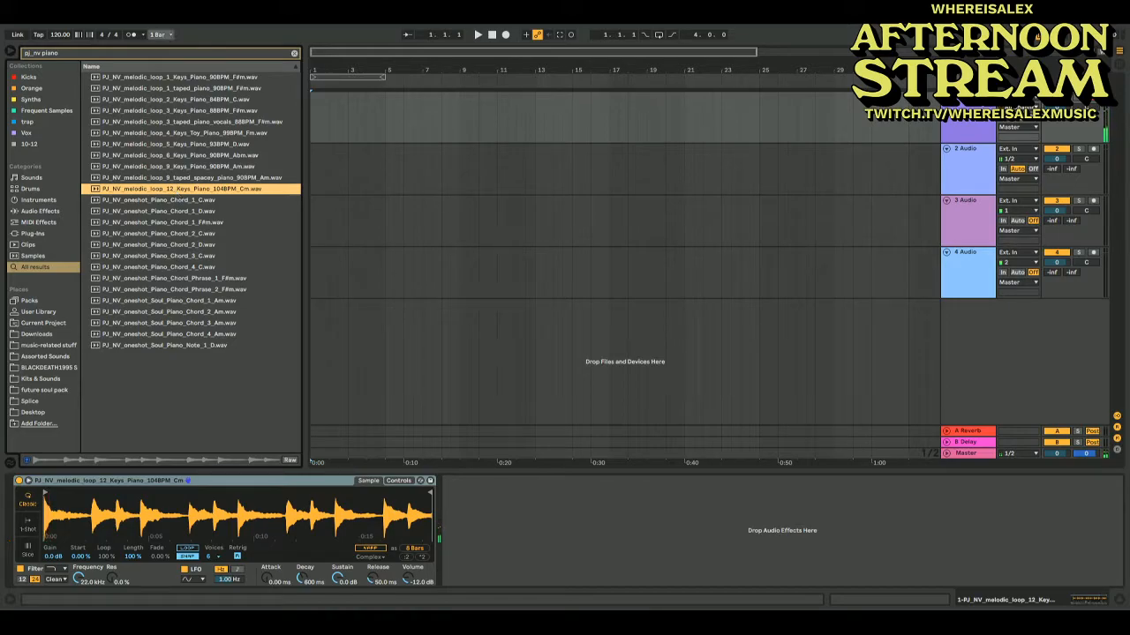
{"action": "left_click", "coordinate": [130, 35]}
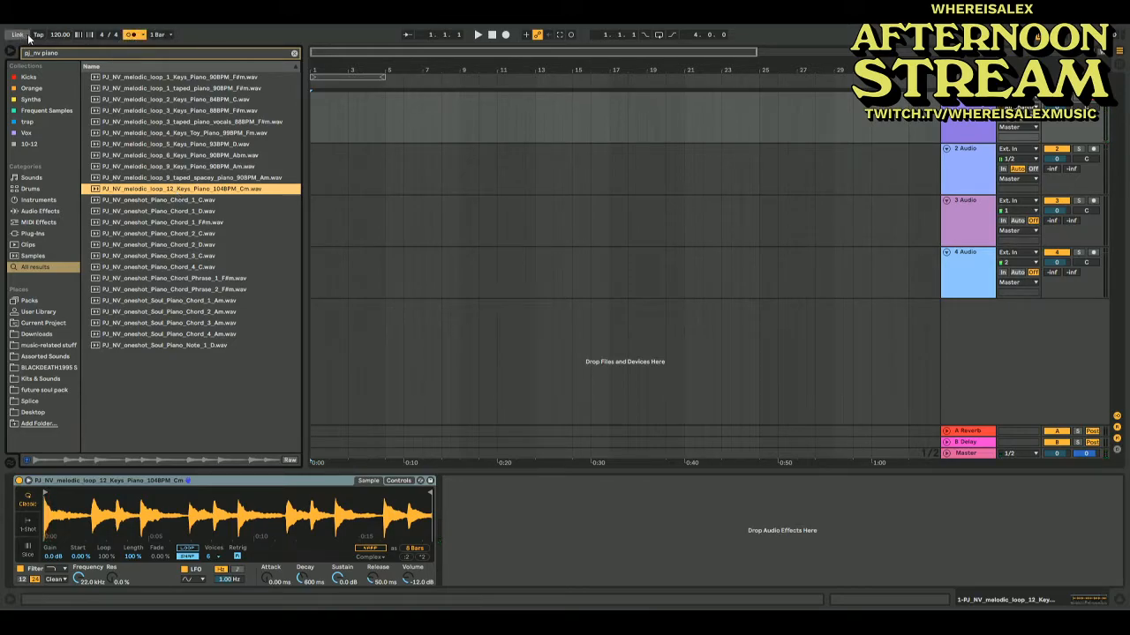
Try the metronome at a tapped tempo and at 150 BPM
{"action": "left_click", "coordinate": [37, 35]}
{"action": "left_click", "coordinate": [37, 35]}
{"action": "left_click", "coordinate": [37, 35]}
{"action": "left_click", "coordinate": [37, 35]}
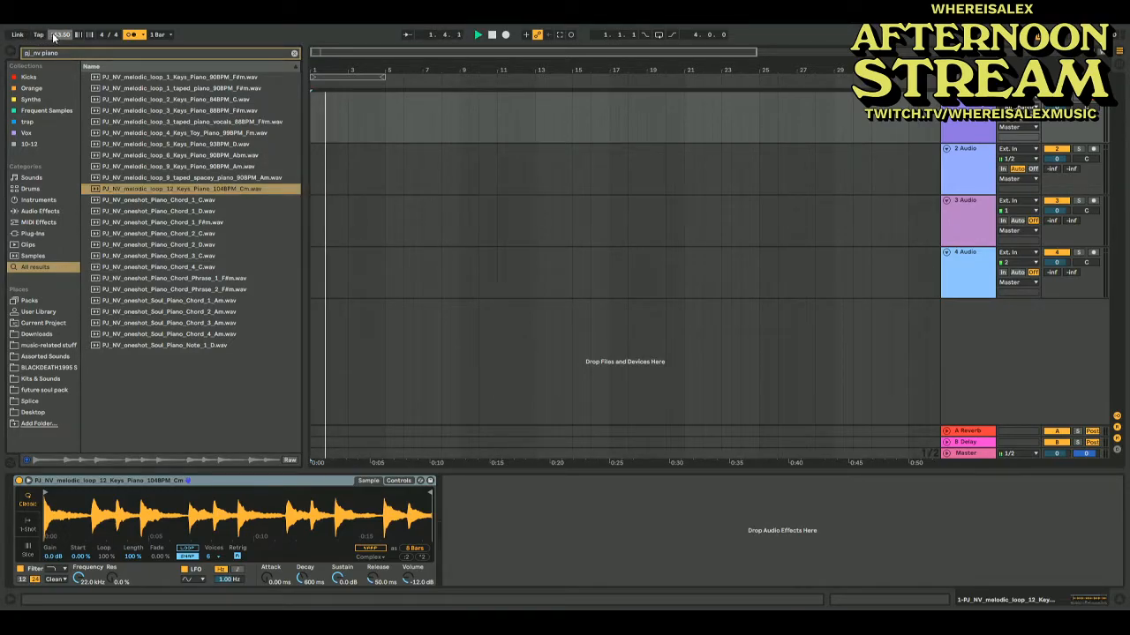
{"action": "type", "text": "150"}
{"action": "key", "text": "Return"}
{"action": "key", "text": "space"}
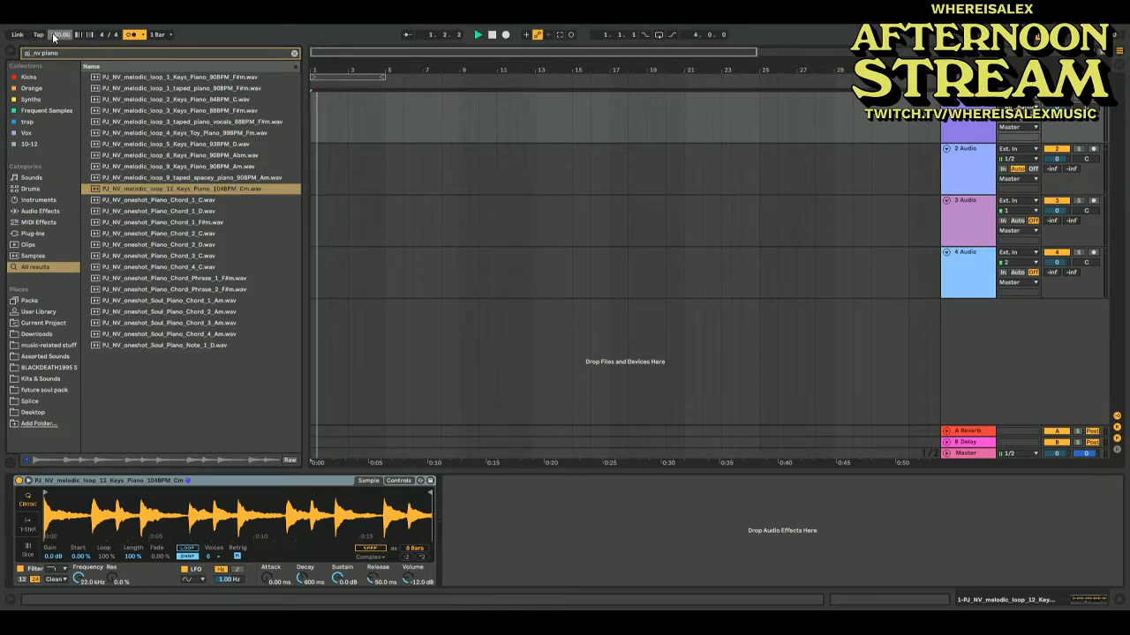
Set the project tempo to 145 BPM and play the metronome briefly to check it
{"action": "key", "text": "space"}
{"action": "type", "text": "145"}
{"action": "key", "text": "Return"}
{"action": "key", "text": "space"}
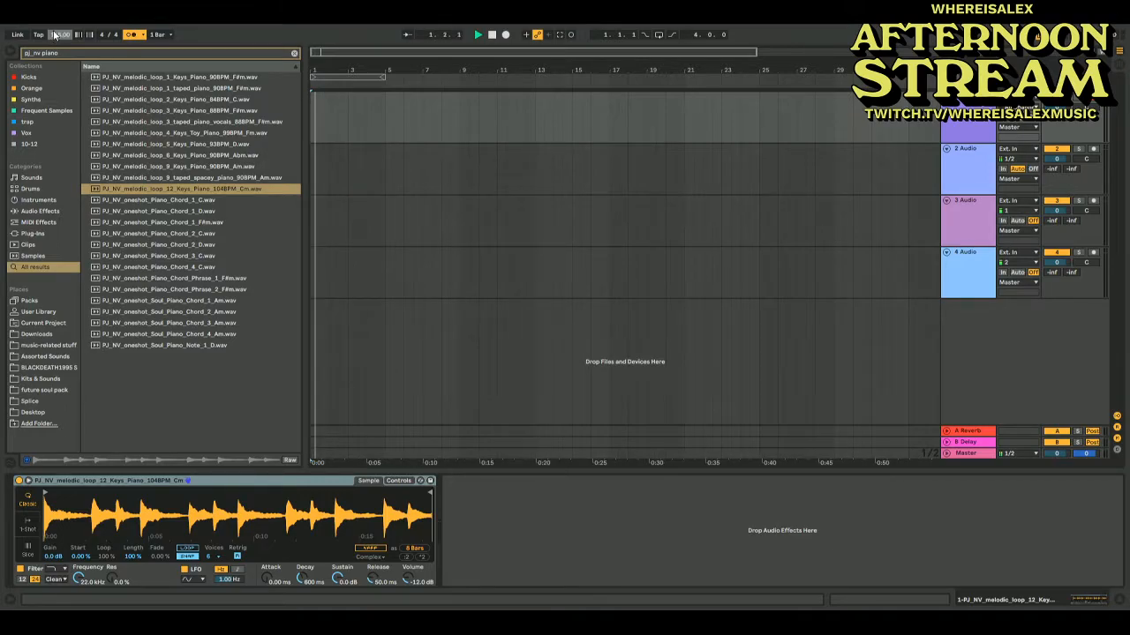
{"action": "left_click", "coordinate": [353, 78]}
{"action": "key", "text": "space"}
{"action": "left_click", "coordinate": [1088, 7]}
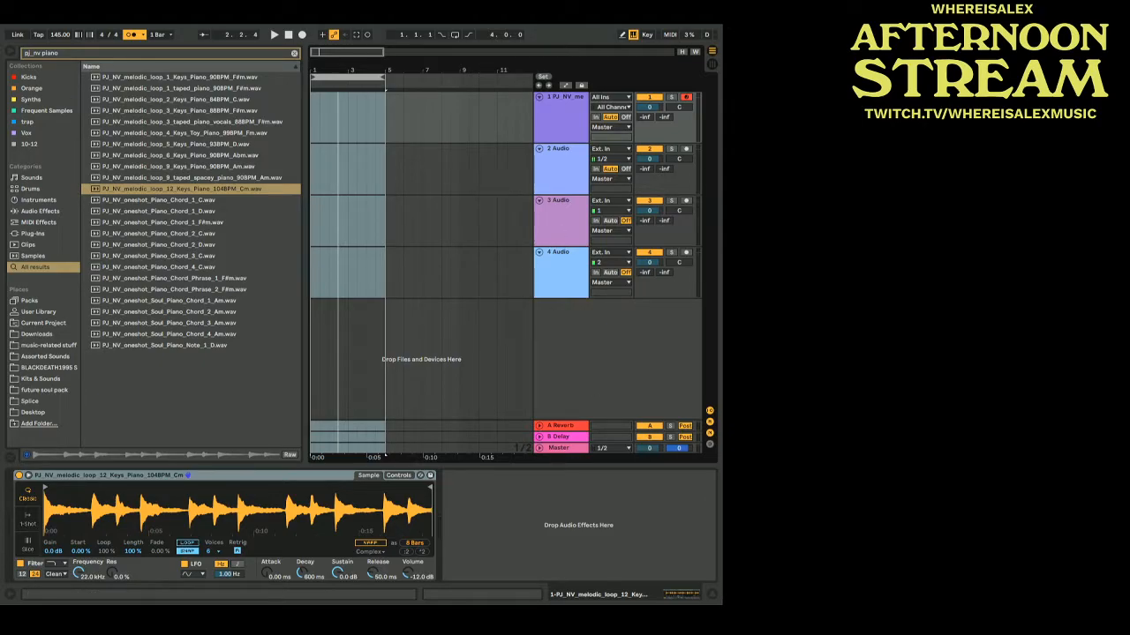
{"action": "double_click", "coordinate": [692, 29]}
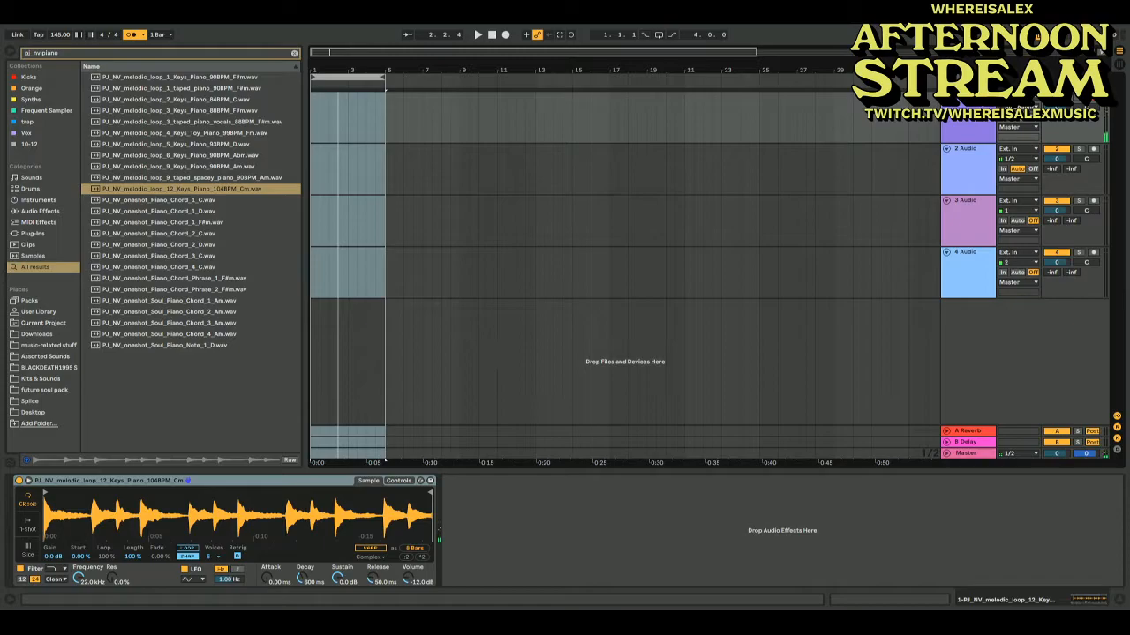
Record the piano part on the MIDI track in three passes, starting at bars 1, 3 and 4
{"action": "left_click", "coordinate": [504, 35]}
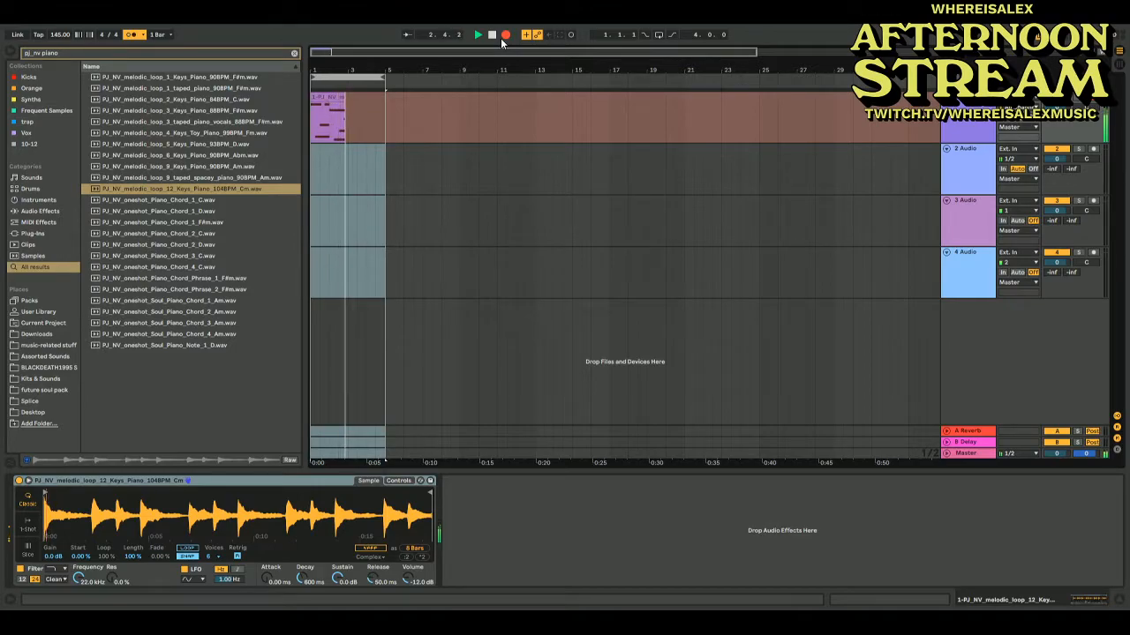
{"action": "left_click", "coordinate": [503, 38]}
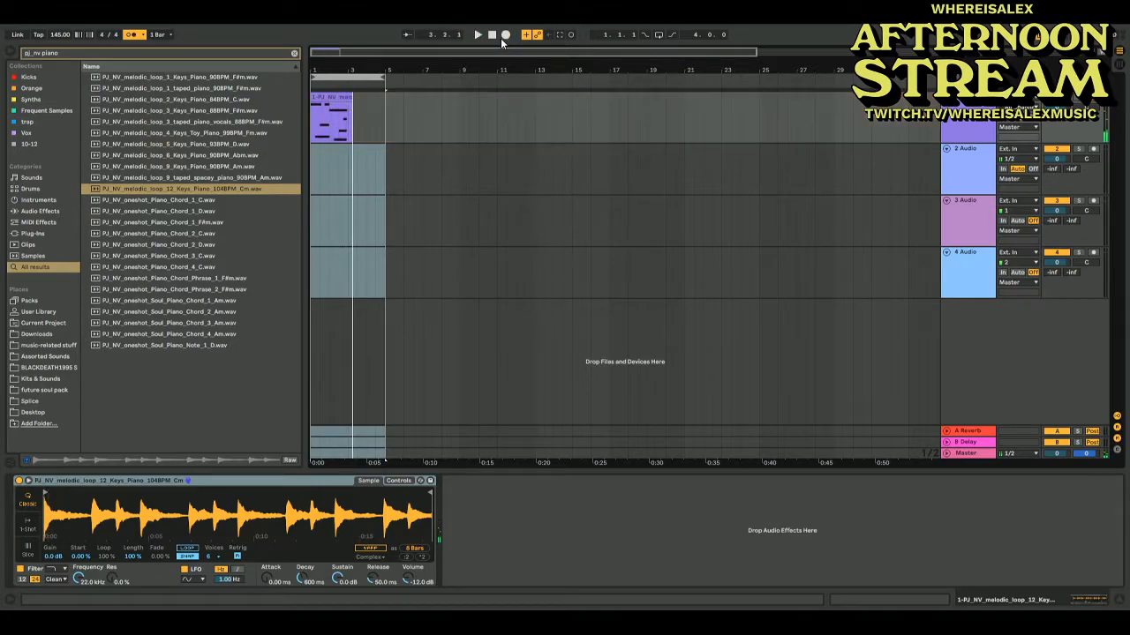
{"action": "left_click", "coordinate": [352, 128]}
{"action": "left_click", "coordinate": [348, 131]}
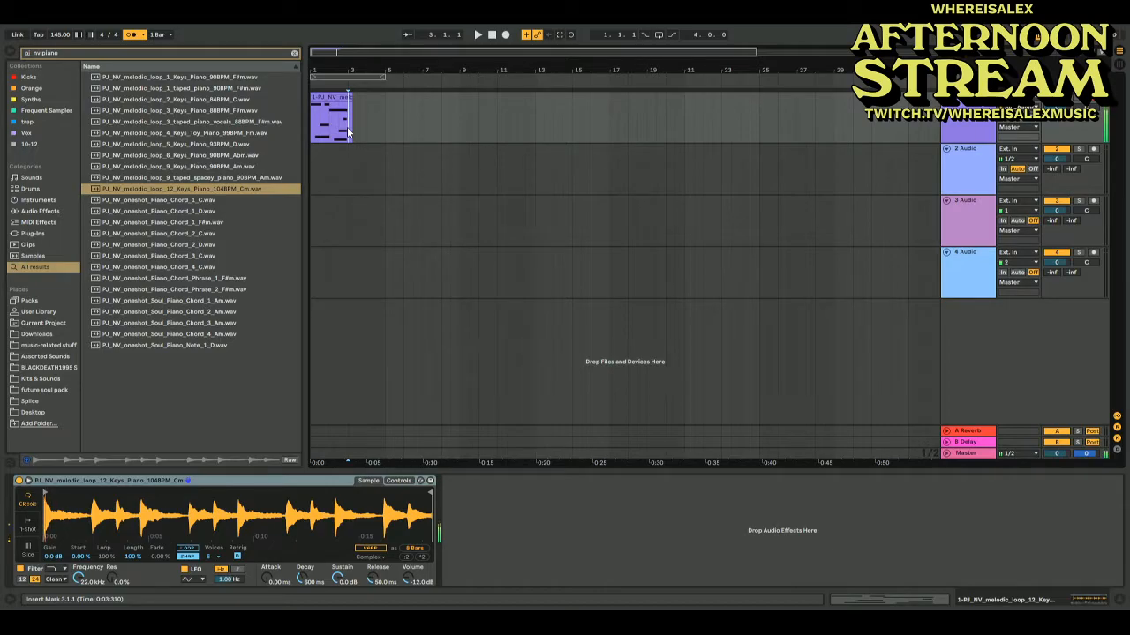
{"action": "left_click", "coordinate": [507, 36]}
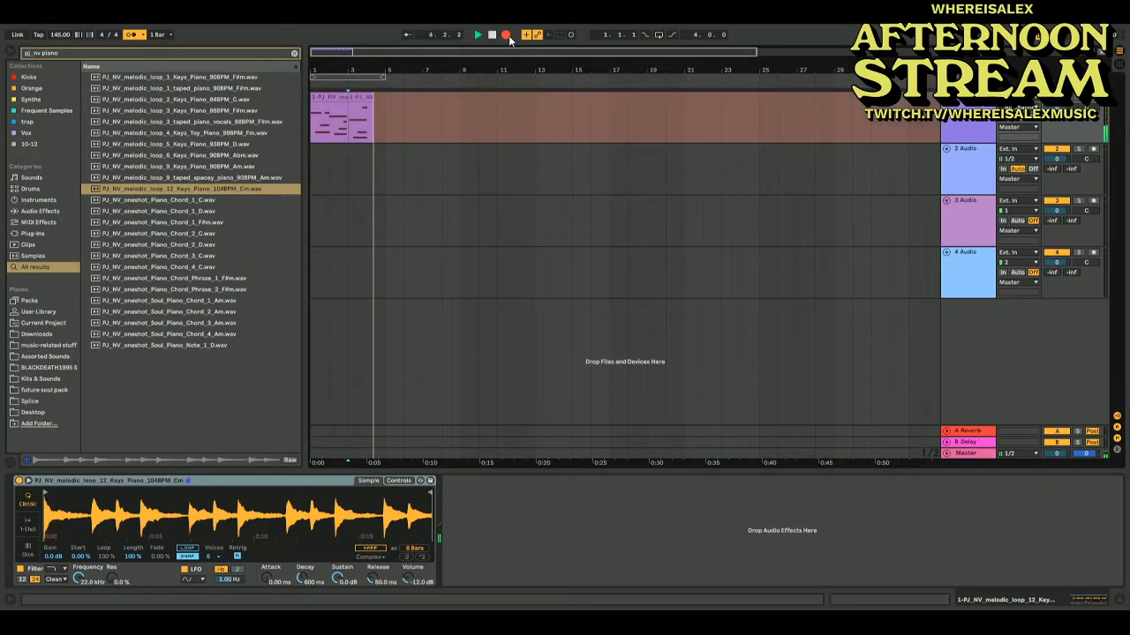
{"action": "key", "text": "space"}
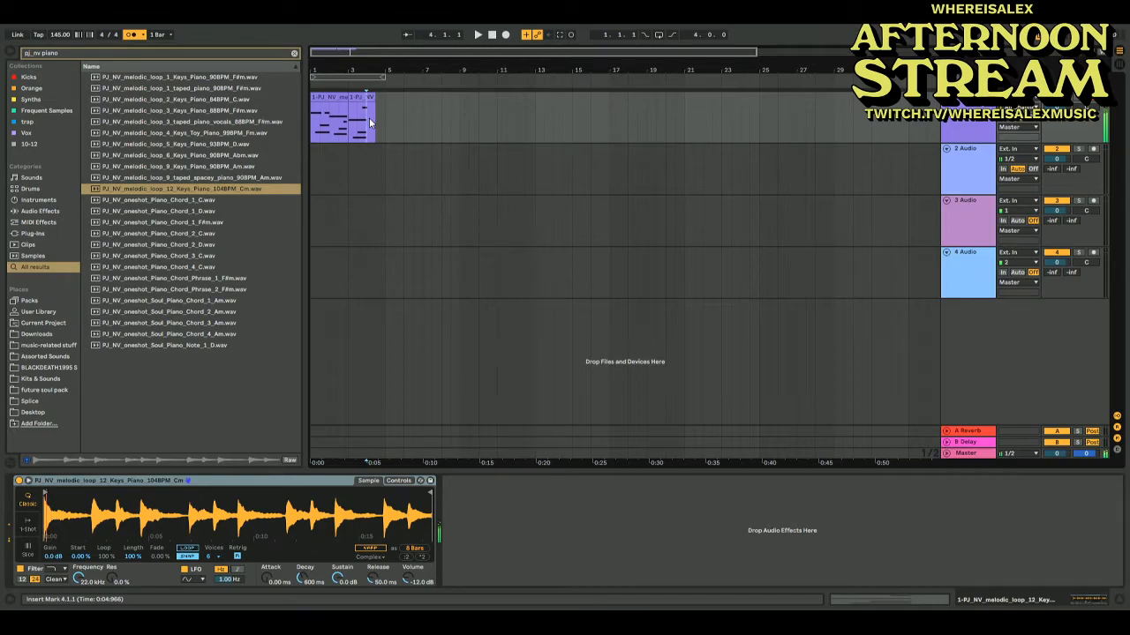
{"action": "left_click", "coordinate": [505, 35]}
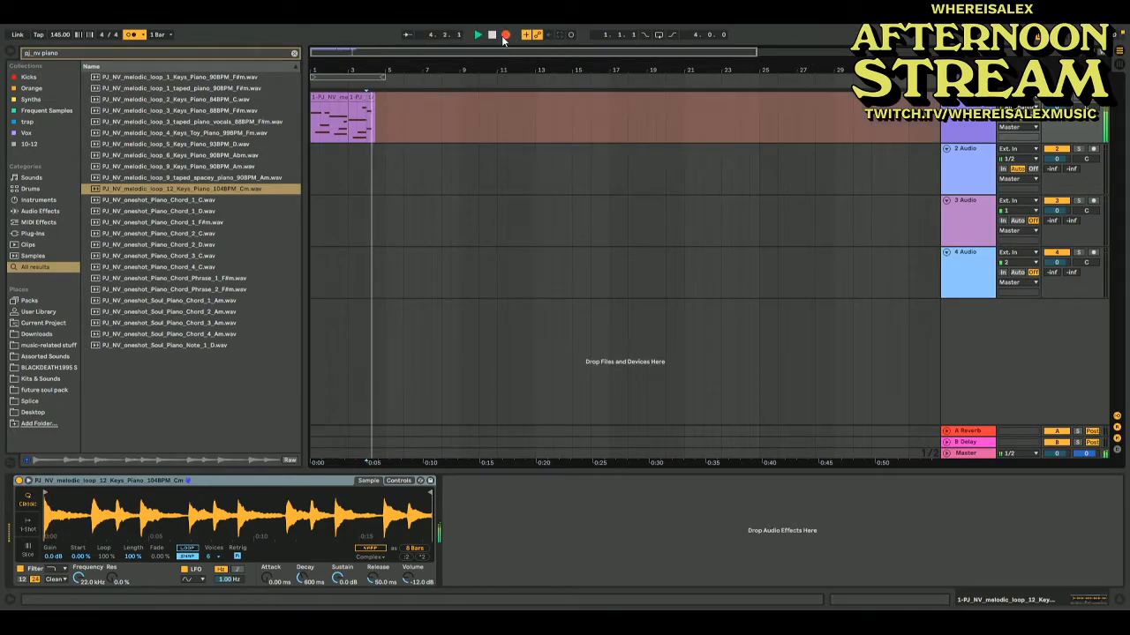
{"action": "left_click", "coordinate": [505, 35]}
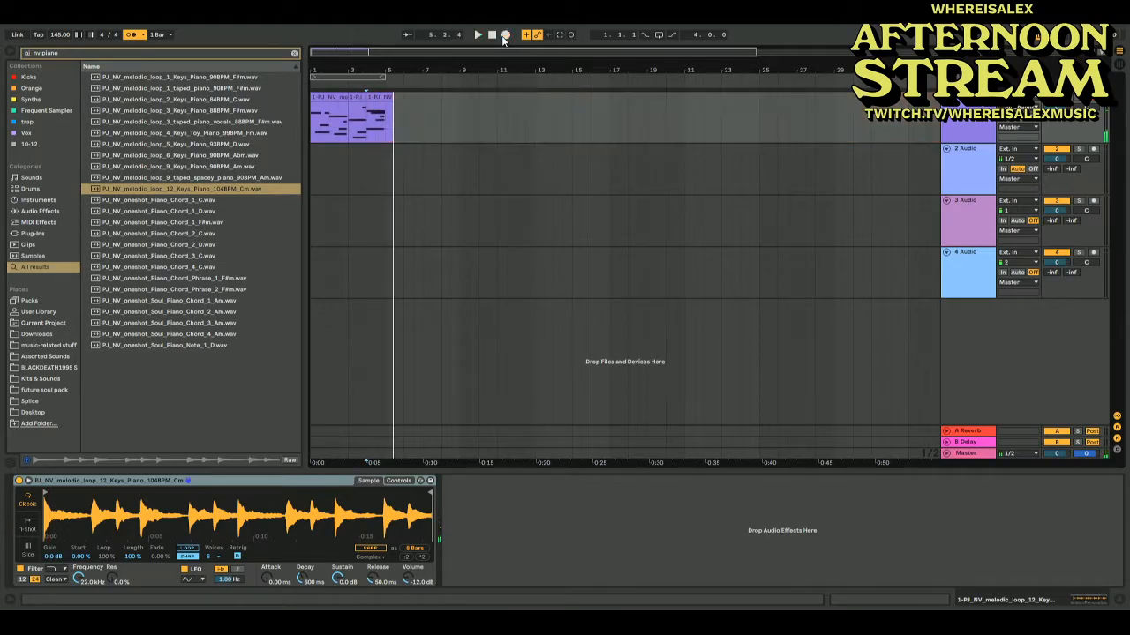
Consolidate the recorded piano clips from bar 1 to bar 5 into one four-bar clip and play it
{"action": "left_click", "coordinate": [396, 120]}
{"action": "left_click", "coordinate": [367, 94]}
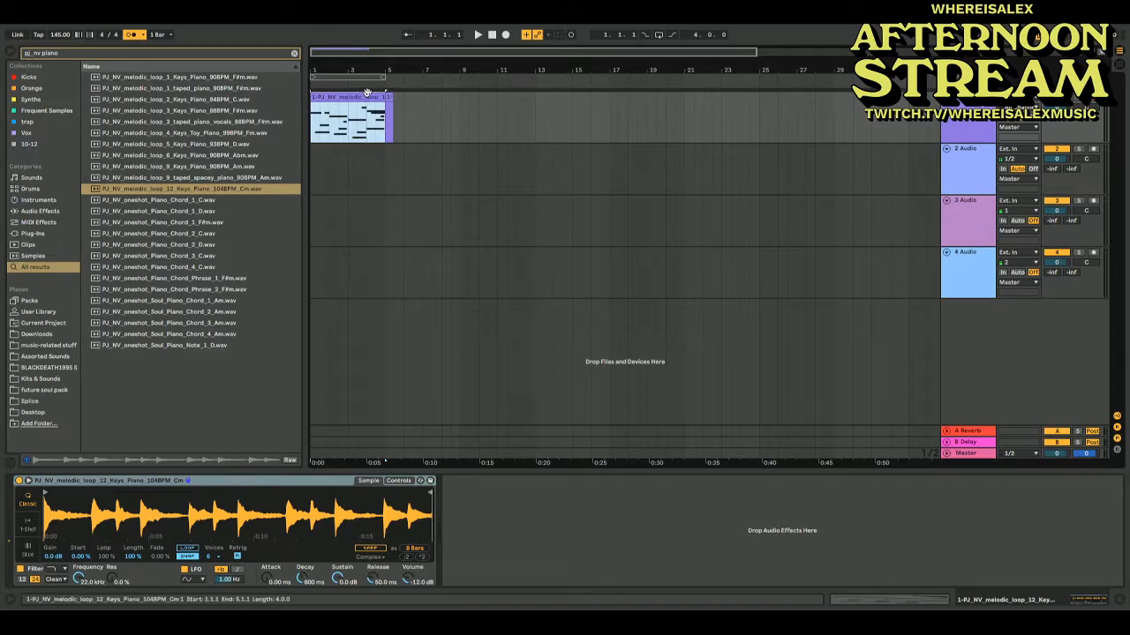
{"action": "key", "text": "space"}
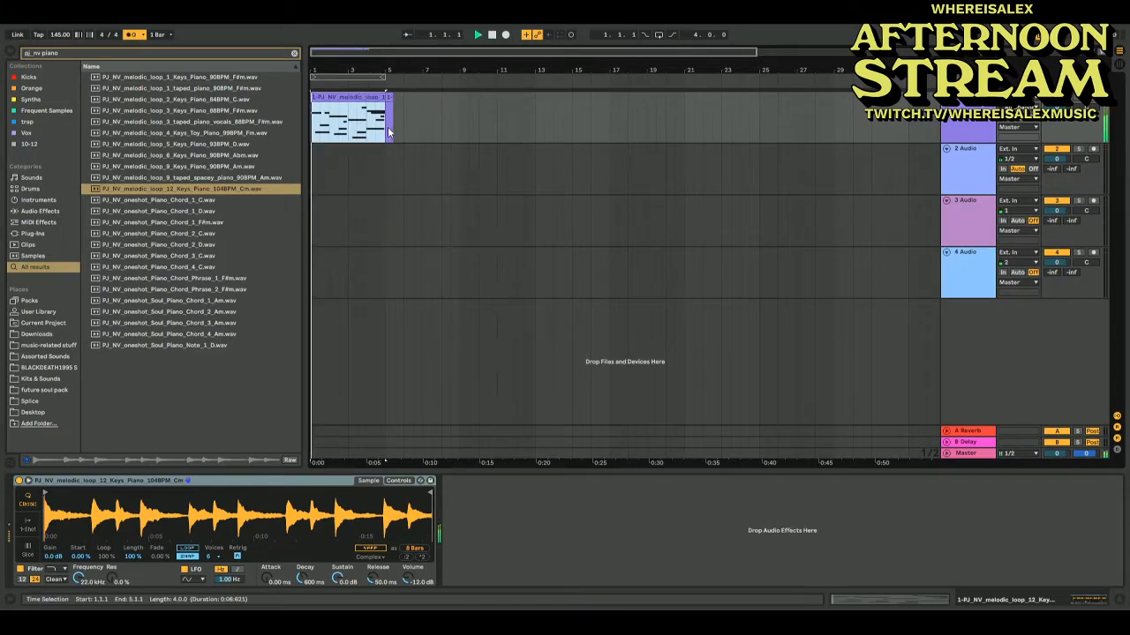
Quantize all the notes of the four-bar piano clip and extend the bar 2 notes to the start of bar 3
{"action": "double_click", "coordinate": [366, 95]}
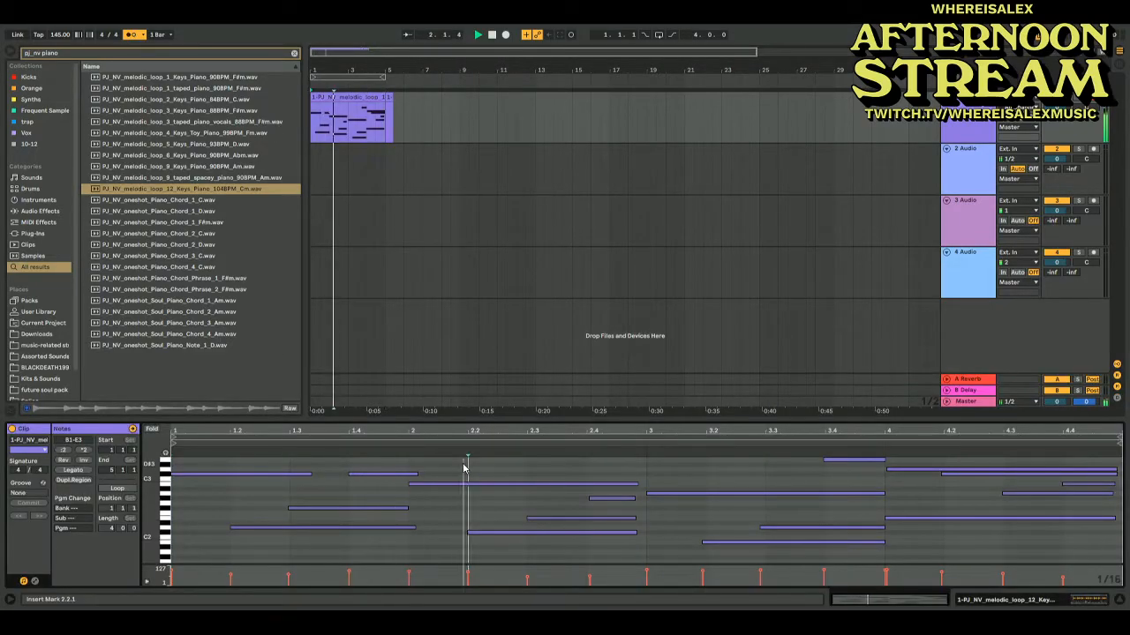
{"action": "key", "text": "ctrl+a"}
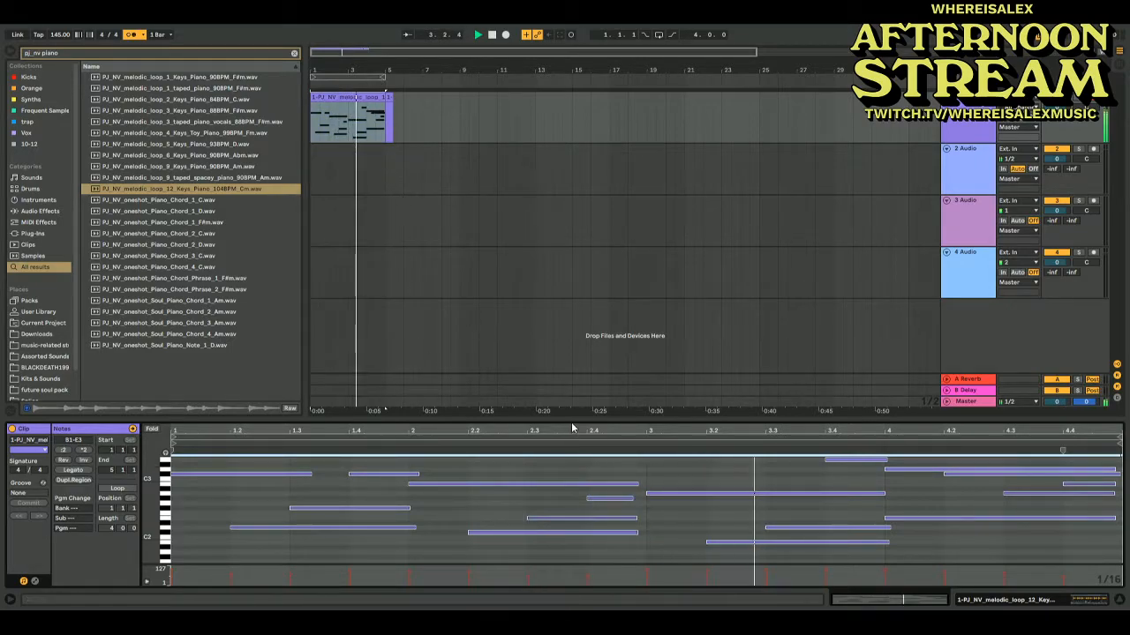
{"action": "left_click_drag", "start_coordinate": [608, 476], "coordinate": [606, 542]}
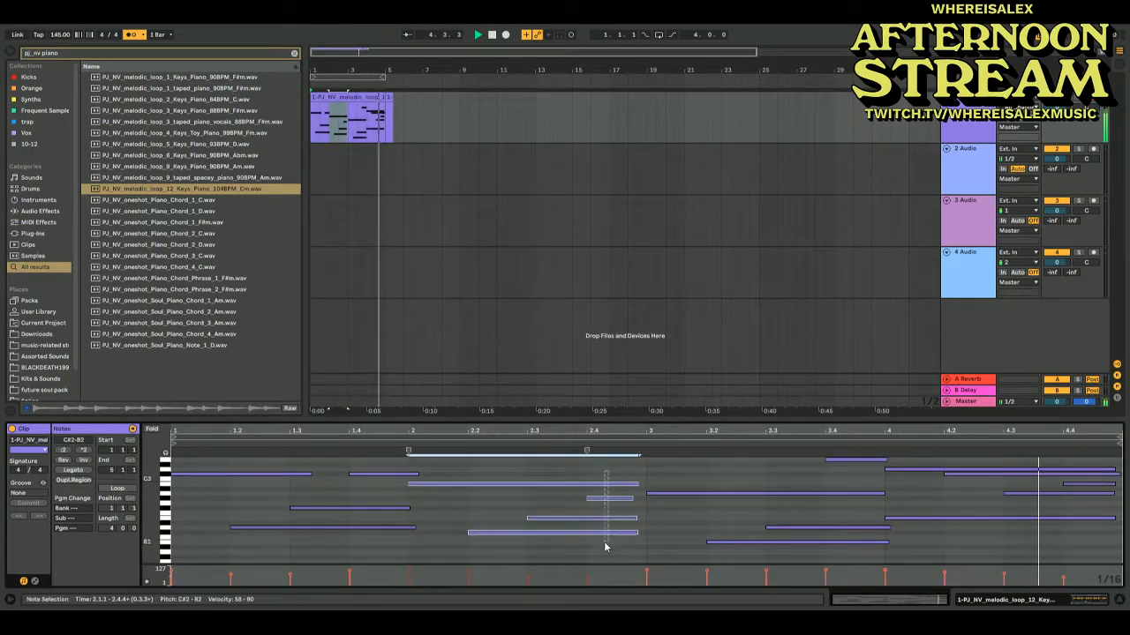
{"action": "left_click", "coordinate": [653, 482]}
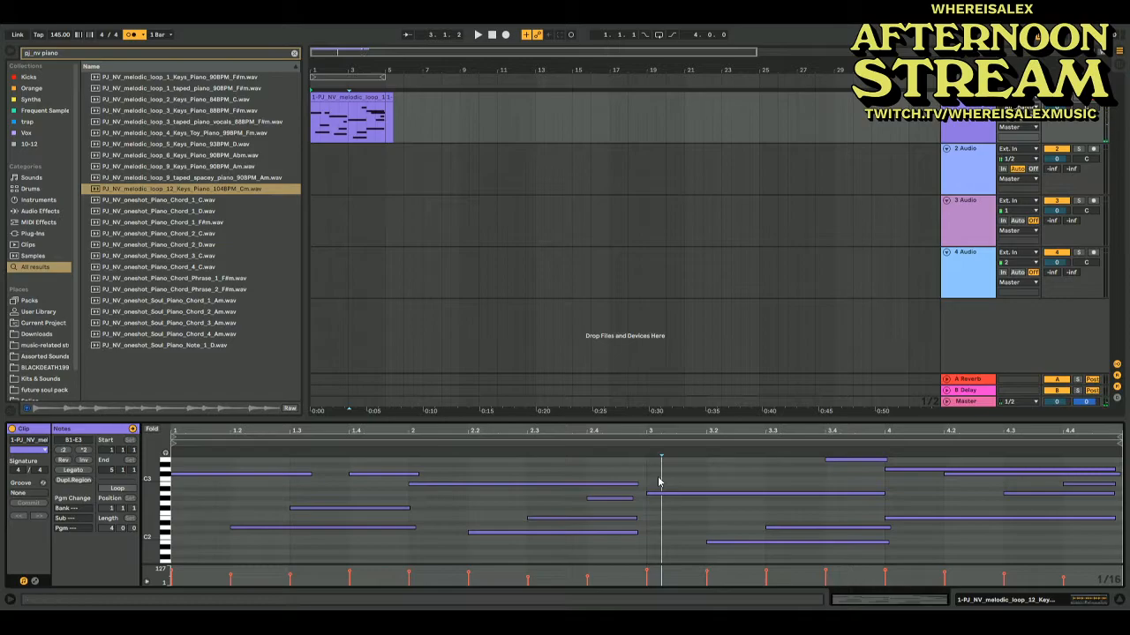
{"action": "key", "text": "ctrl+a"}
{"action": "key", "text": "ctrl+u"}
{"action": "key", "text": "space"}
{"action": "left_click_drag", "start_coordinate": [570, 472], "coordinate": [647, 532]}
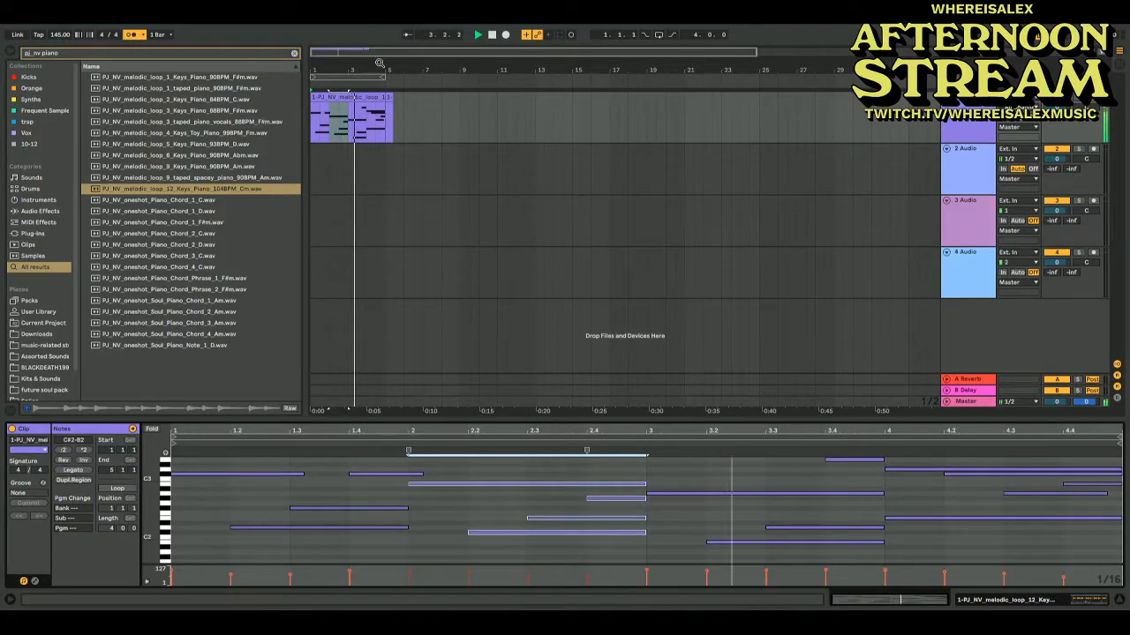
Delete the short leftover clip after the four-bar piano clip and stop playback
{"action": "left_click", "coordinate": [393, 107]}
{"action": "left_click", "coordinate": [391, 99]}
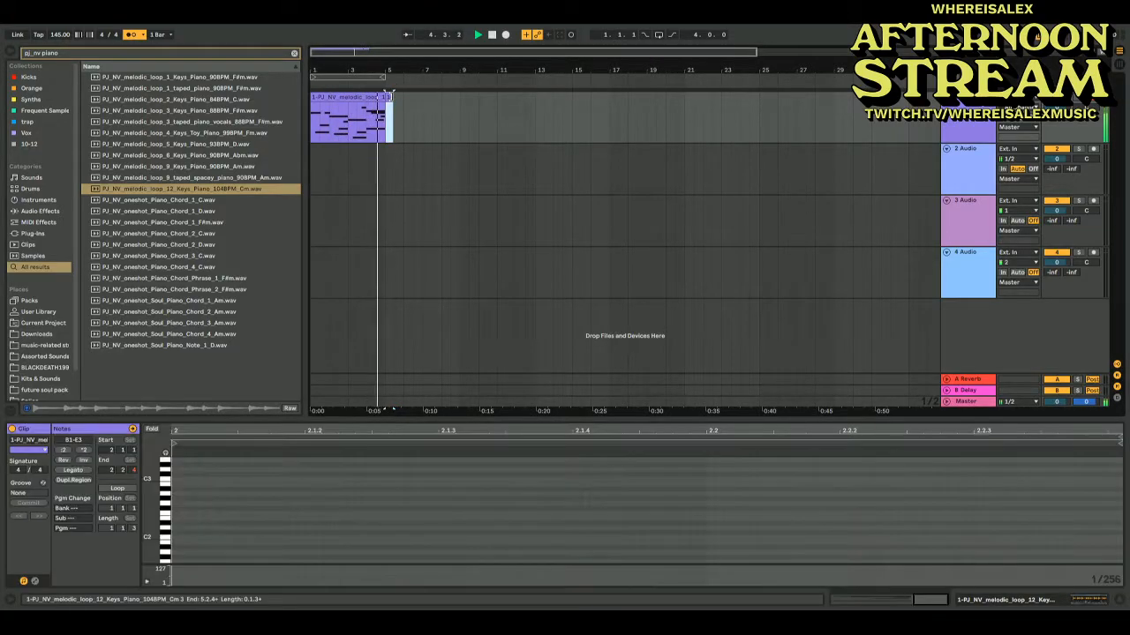
{"action": "key", "text": "Delete"}
{"action": "key", "text": "space"}
Duplicate the four-bar piano clip to bar 5, play it back, and extend the active loop to 8 bars
{"action": "left_click", "coordinate": [356, 98]}
{"action": "key", "text": "ctrl+d"}
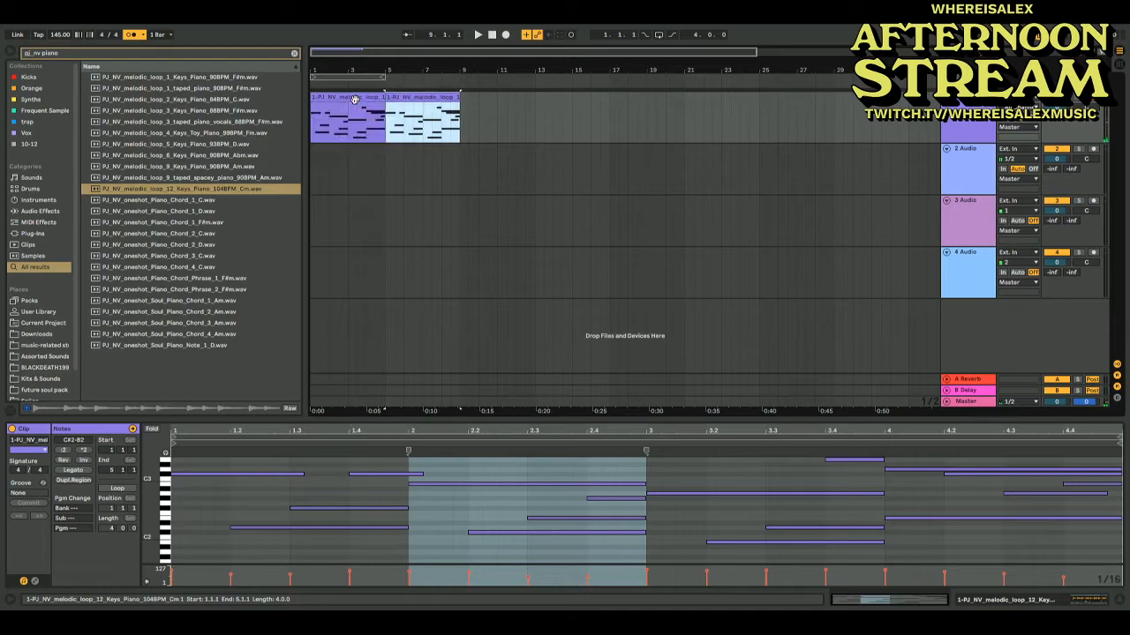
{"action": "key", "text": "space"}
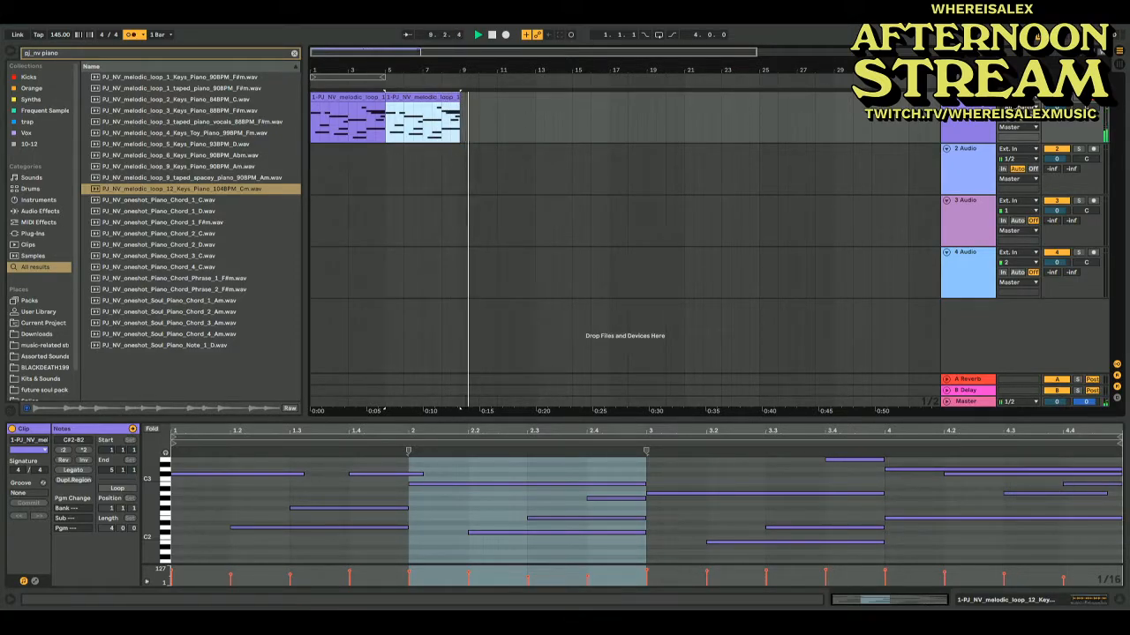
{"action": "key", "text": "space"}
{"action": "key", "text": "space"}
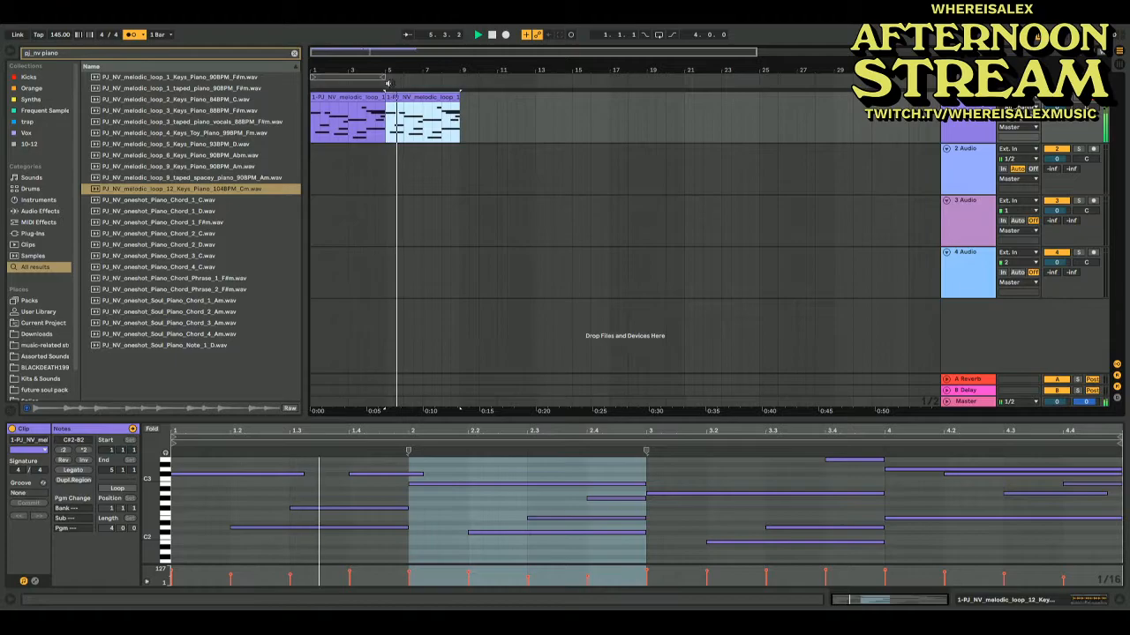
{"action": "left_click_drag", "start_coordinate": [385, 77], "coordinate": [453, 81]}
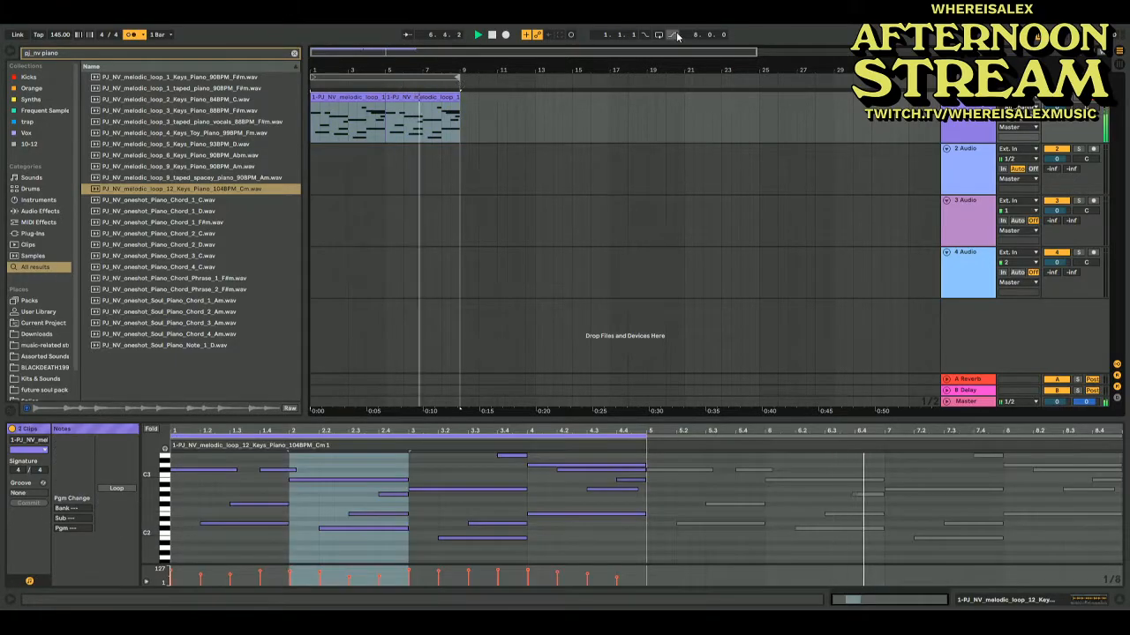
Show the piano track's Simpler controls and raise the instrument's volume
{"action": "left_click", "coordinate": [980, 124]}
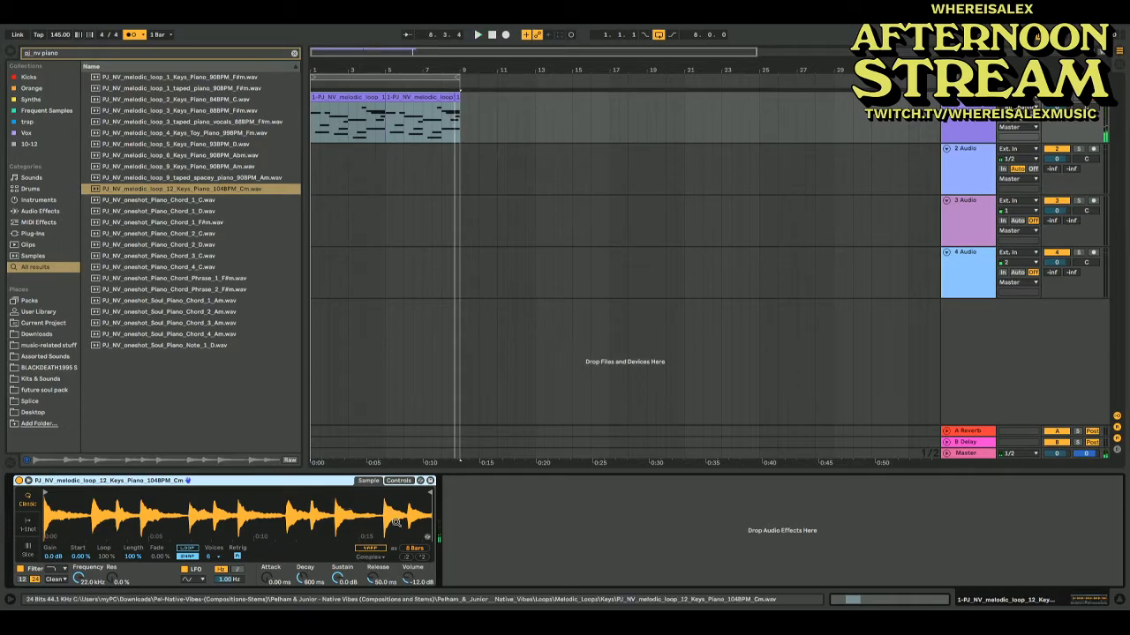
{"action": "left_click", "coordinate": [400, 481]}
{"action": "left_click_drag", "start_coordinate": [408, 578], "coordinate": [408, 565]}
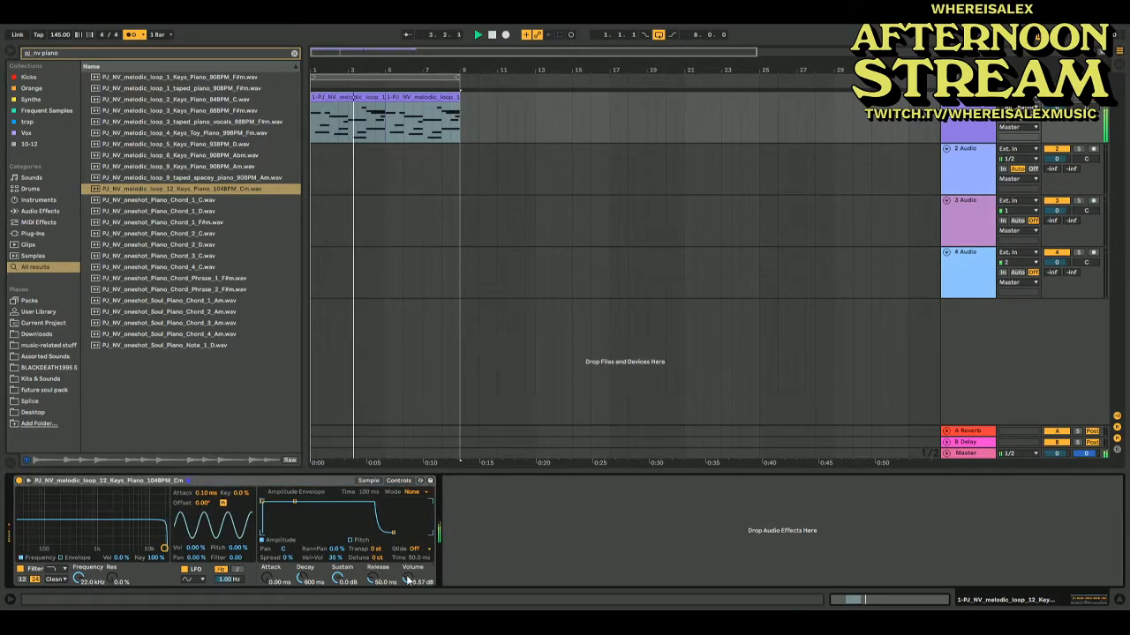
Search the browser for "willie b" and place WILLIEB_white_box_huey_knew_dirt_noize.wav on the second track across bars 1 to 8
{"action": "left_click", "coordinate": [967, 168]}
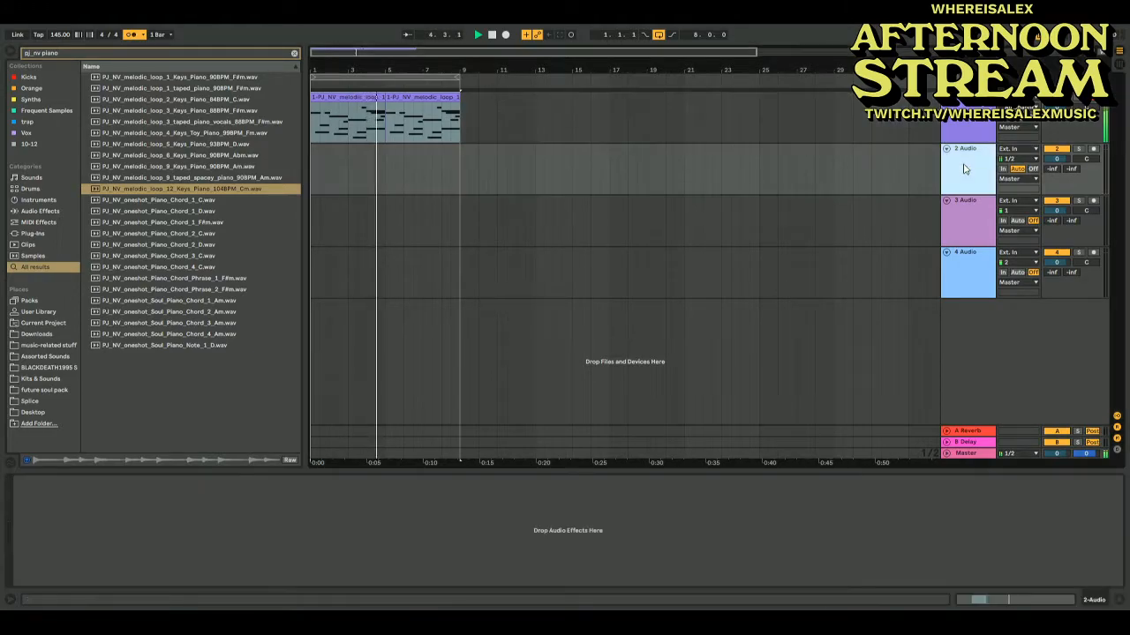
{"action": "left_click", "coordinate": [294, 55]}
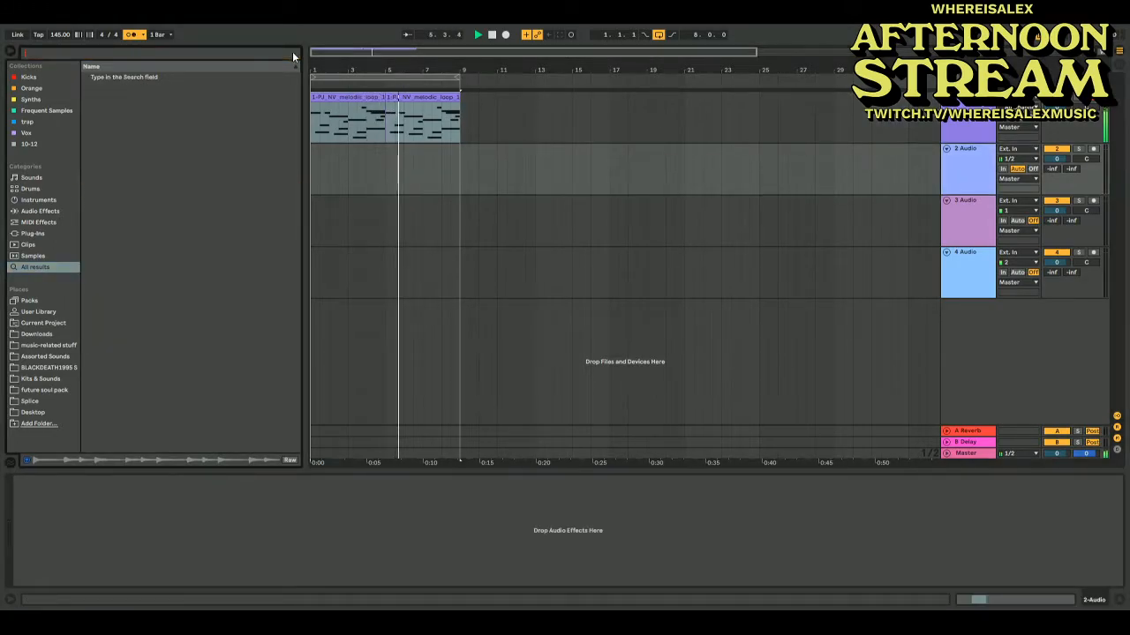
{"action": "type", "text": "willie b"}
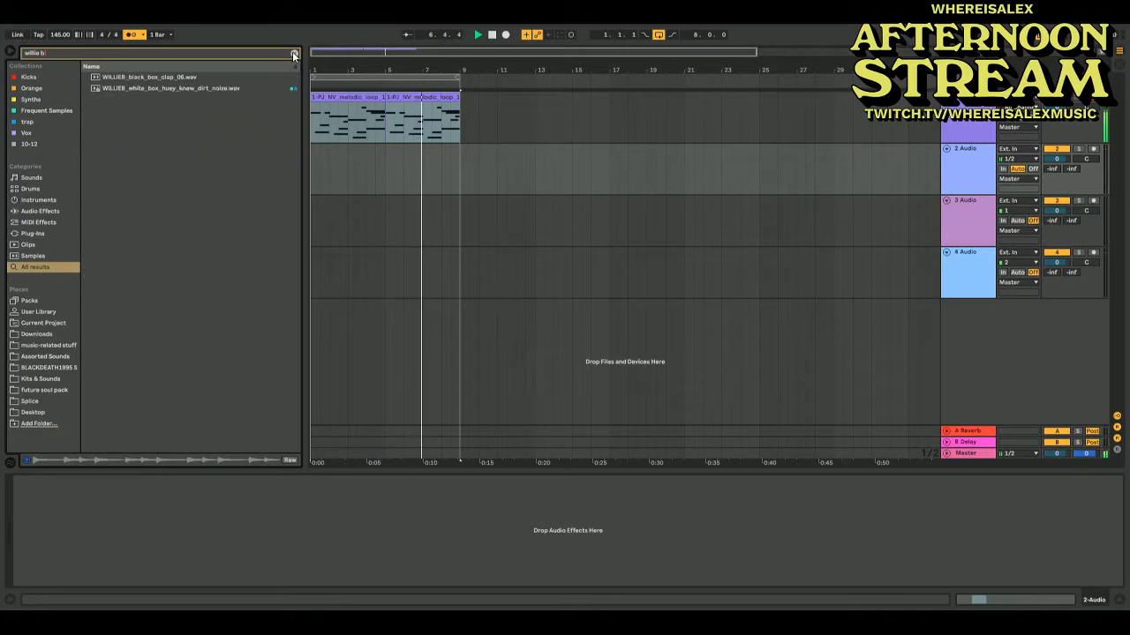
{"action": "left_click_drag", "start_coordinate": [209, 88], "coordinate": [459, 151]}
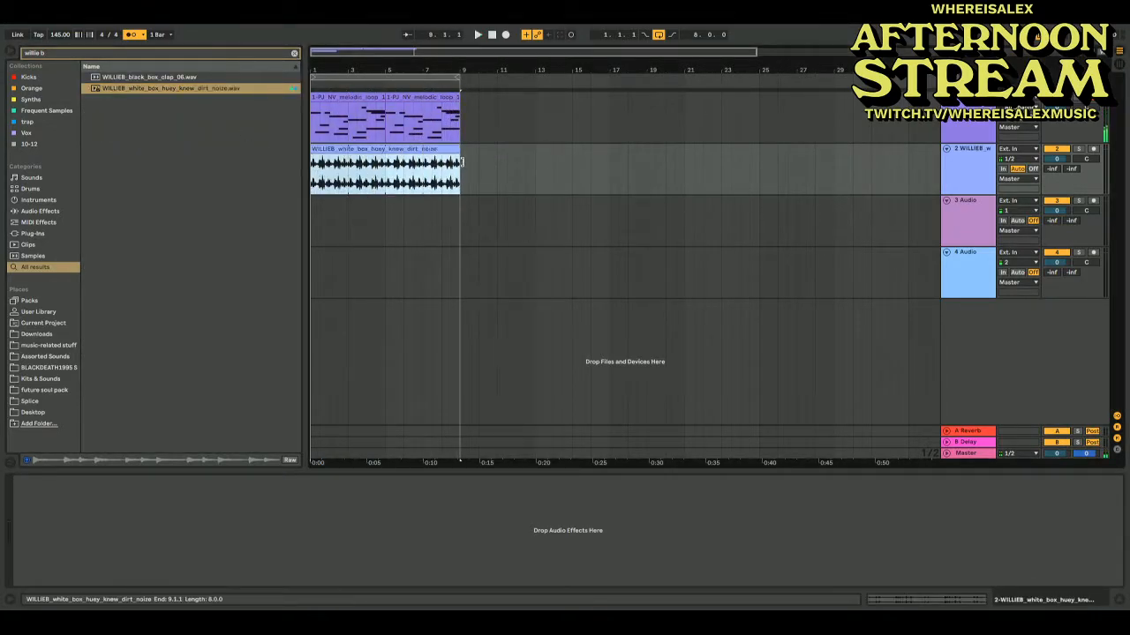
Lower the dirt noise clip's gain to about -17.2 dB and play the arrangement
{"action": "double_click", "coordinate": [389, 150]}
{"action": "left_click_drag", "start_coordinate": [103, 500], "coordinate": [101, 516]}
{"action": "key", "text": "space"}
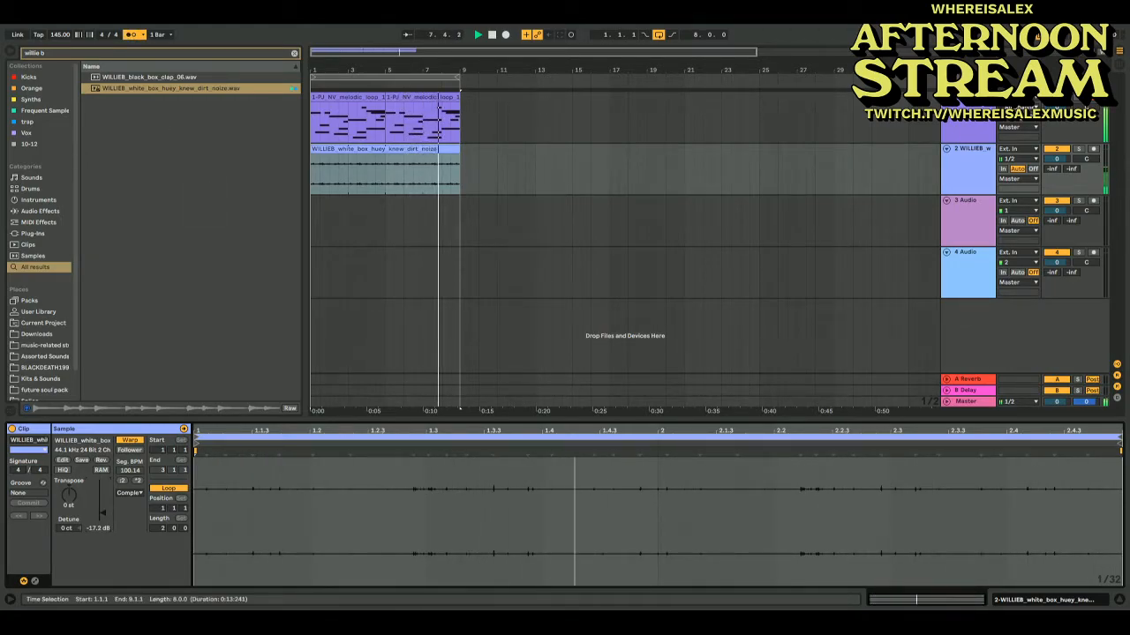
Duplicate both four-bar piano clips so the copies start at bar 9
{"action": "left_click", "coordinate": [422, 99]}
{"action": "left_click", "coordinate": [344, 95], "text": "shift"}
{"action": "key", "text": "ctrl+d"}
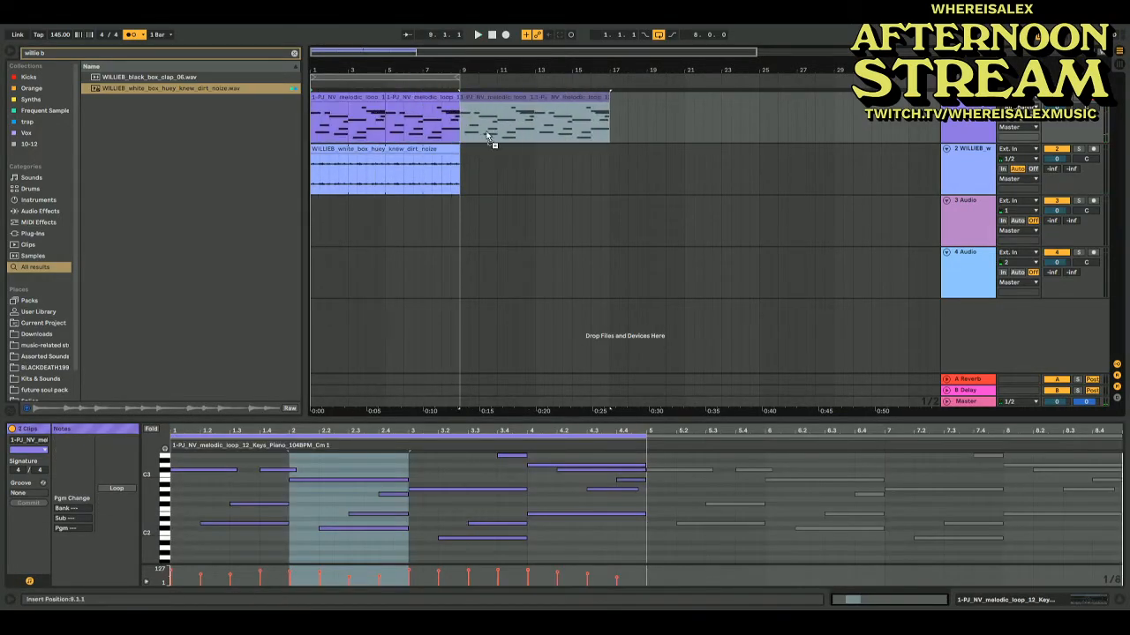
Replace the browser search with "cymatics guitar"
{"action": "left_click", "coordinate": [169, 52]}
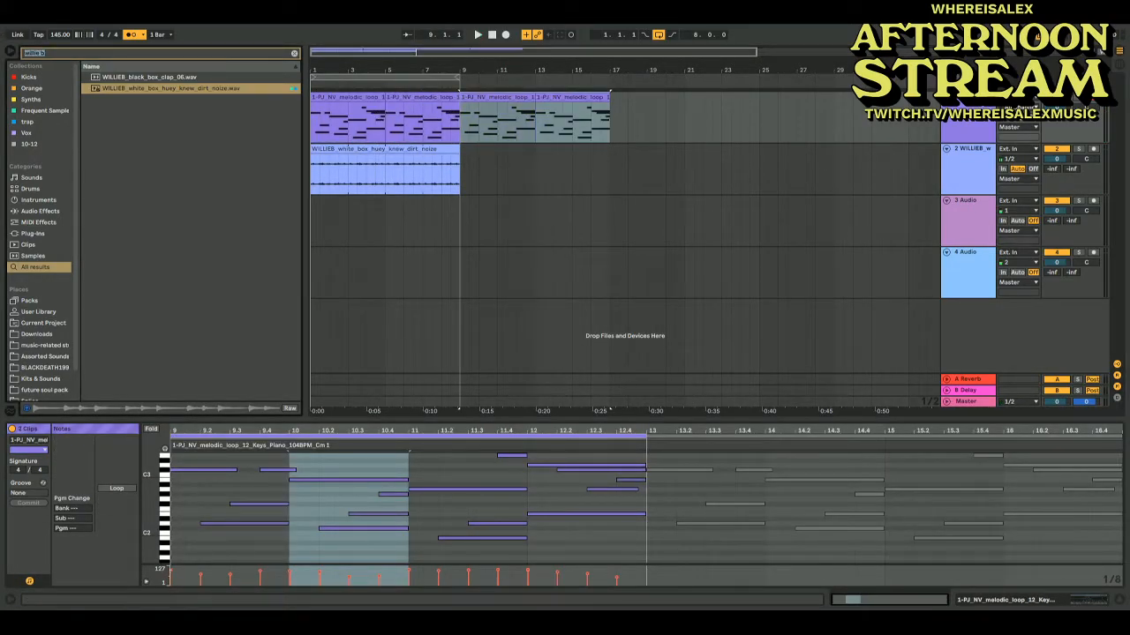
{"action": "left_click", "coordinate": [65, 54]}
{"action": "key", "text": "BackSpace"}
{"action": "type", "text": "cymbl"}
{"action": "key", "text": "ctrl+a"}
{"action": "key", "text": "BackSpace"}
{"action": "type", "text": "cymat"}
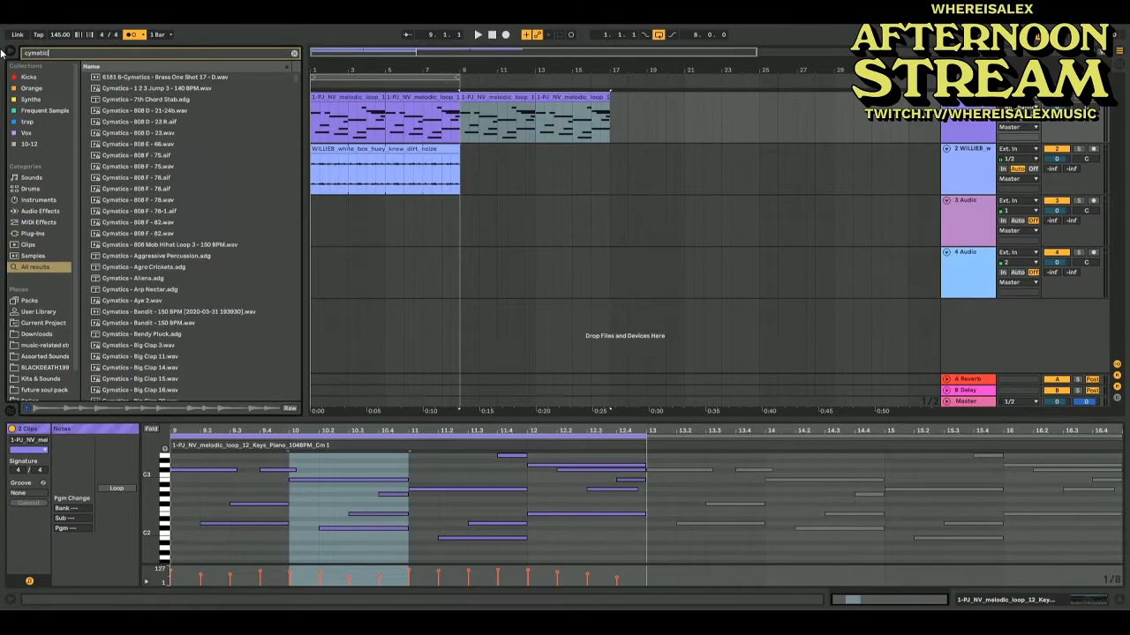
{"action": "type", "text": "ics guitar"}
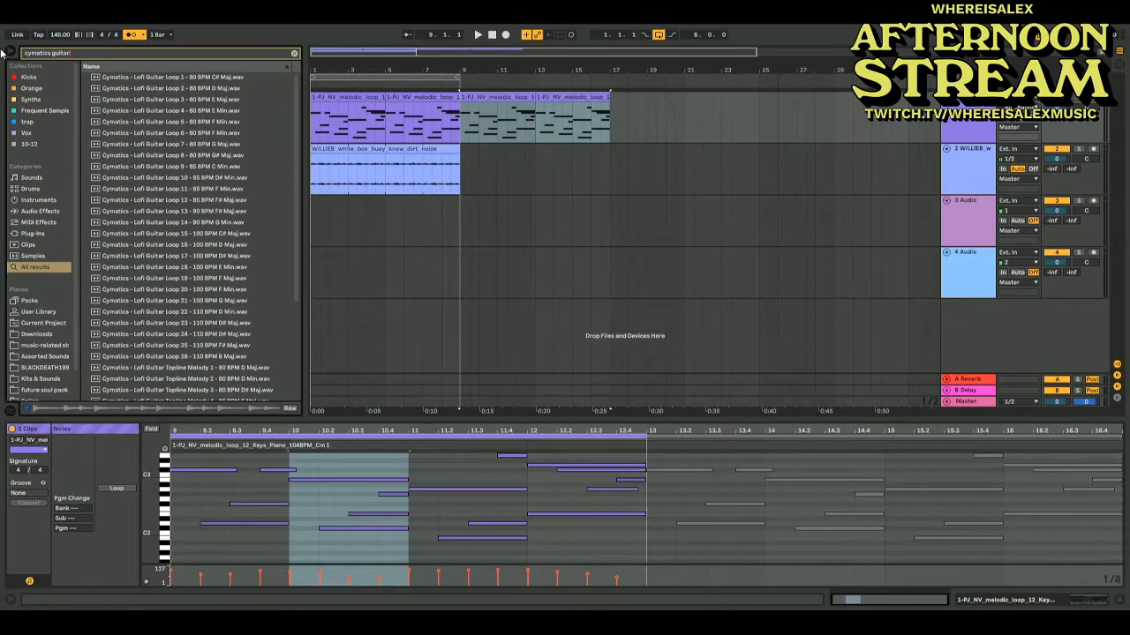
Preview several Cymatics Lofi Guitar Loop samples and the Lofi Guitar Topline Melody 13 sample
{"action": "left_click", "coordinate": [175, 166]}
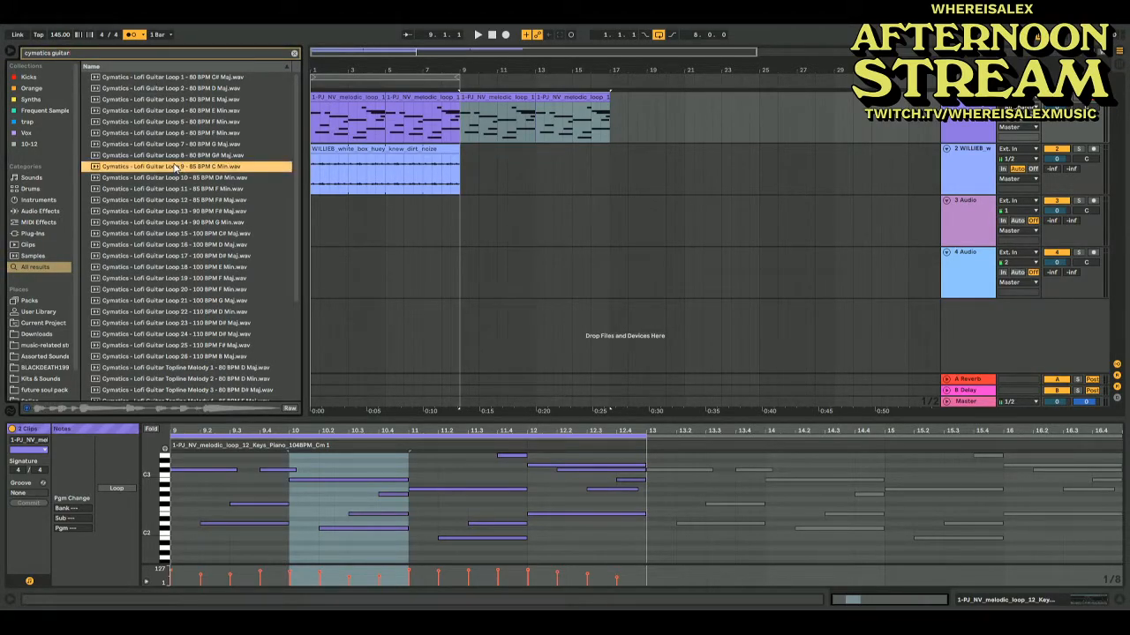
{"action": "key", "text": "Up"}
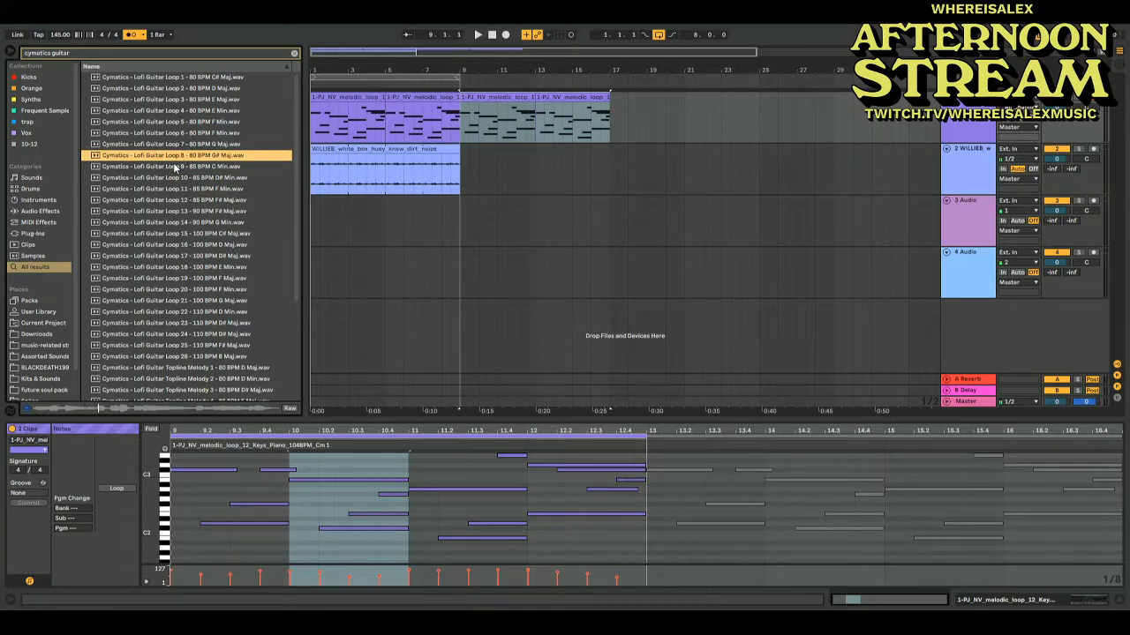
{"action": "key", "text": "Up"}
{"action": "key", "text": "Up"}
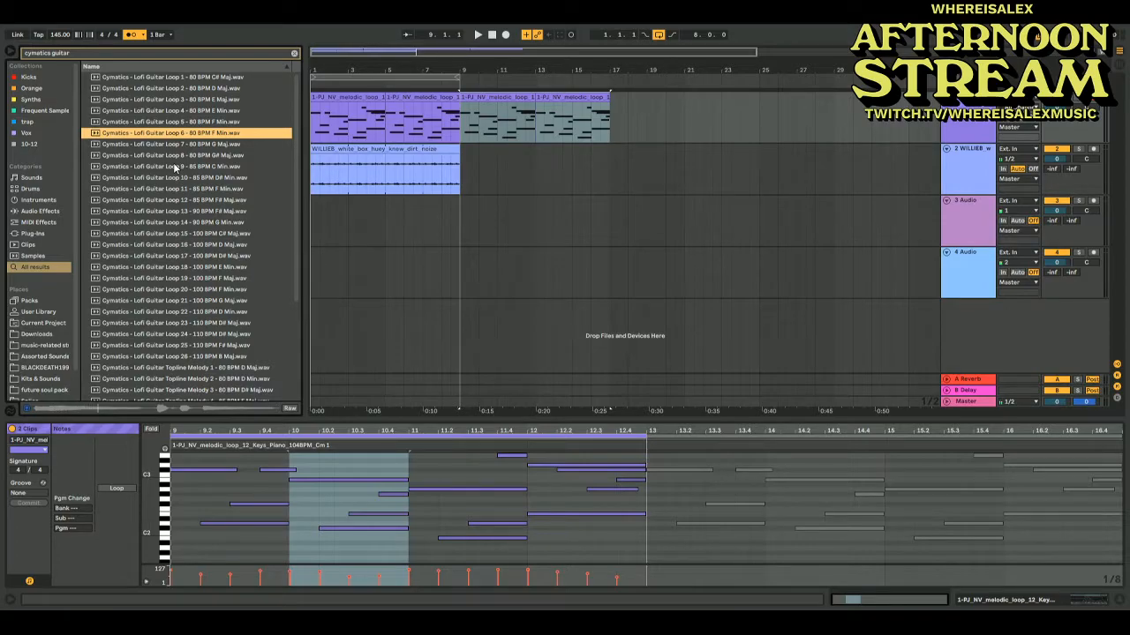
{"action": "key", "text": "Down"}
{"action": "key", "text": "Down"}
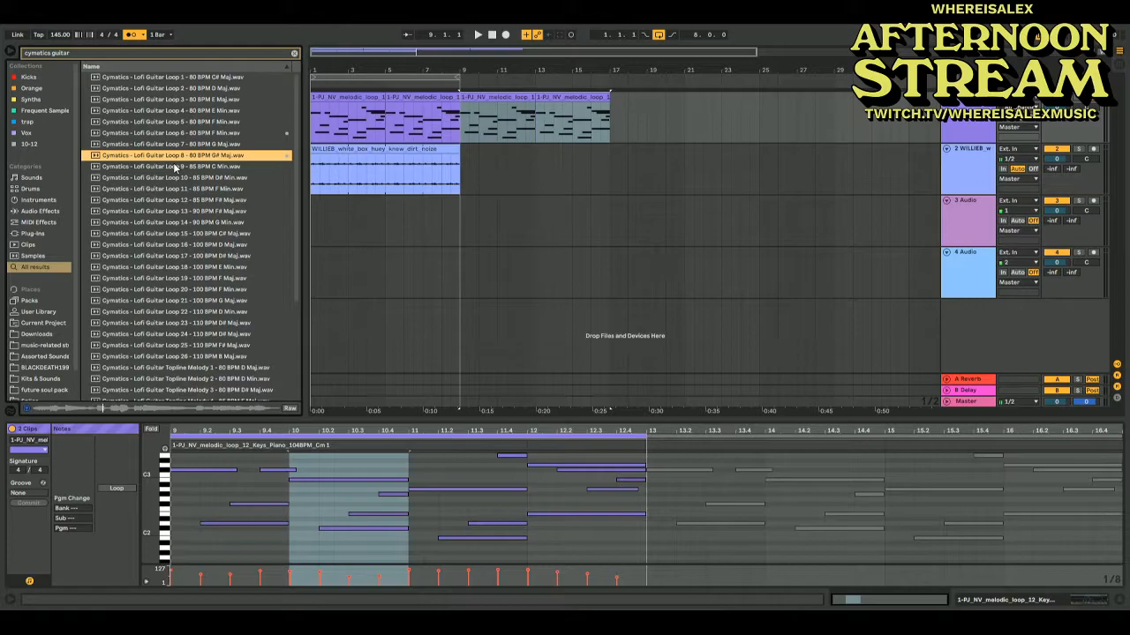
{"action": "key", "text": "Up"}
{"action": "key", "text": "Up"}
{"action": "key", "text": "Up"}
{"action": "key", "text": "Up"}
{"action": "key", "text": "Up"}
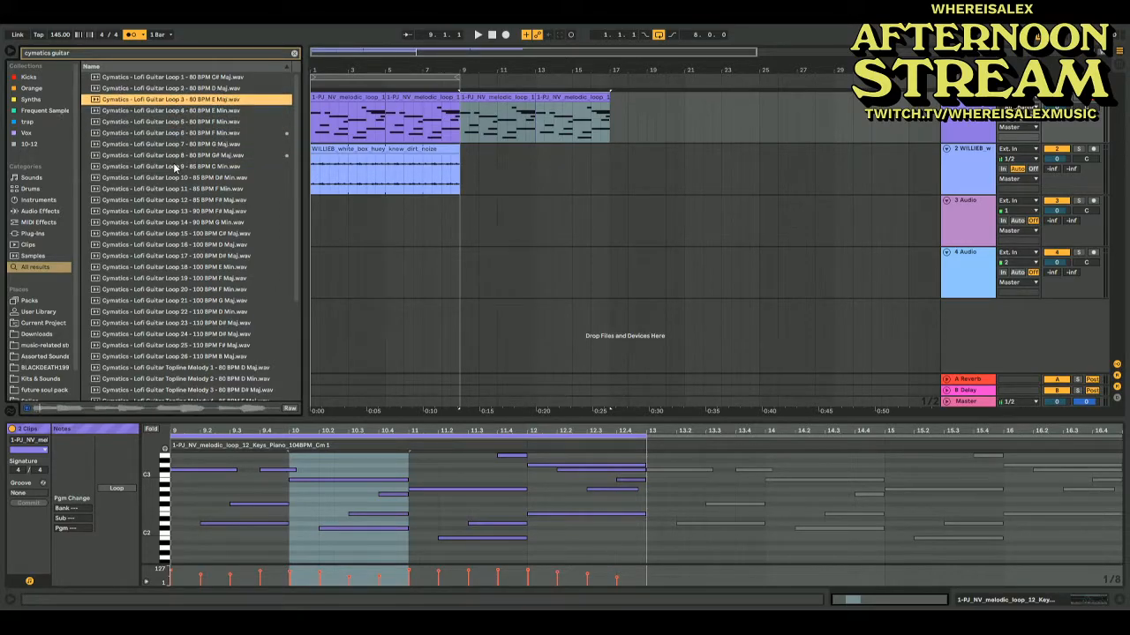
{"action": "key", "text": "Up"}
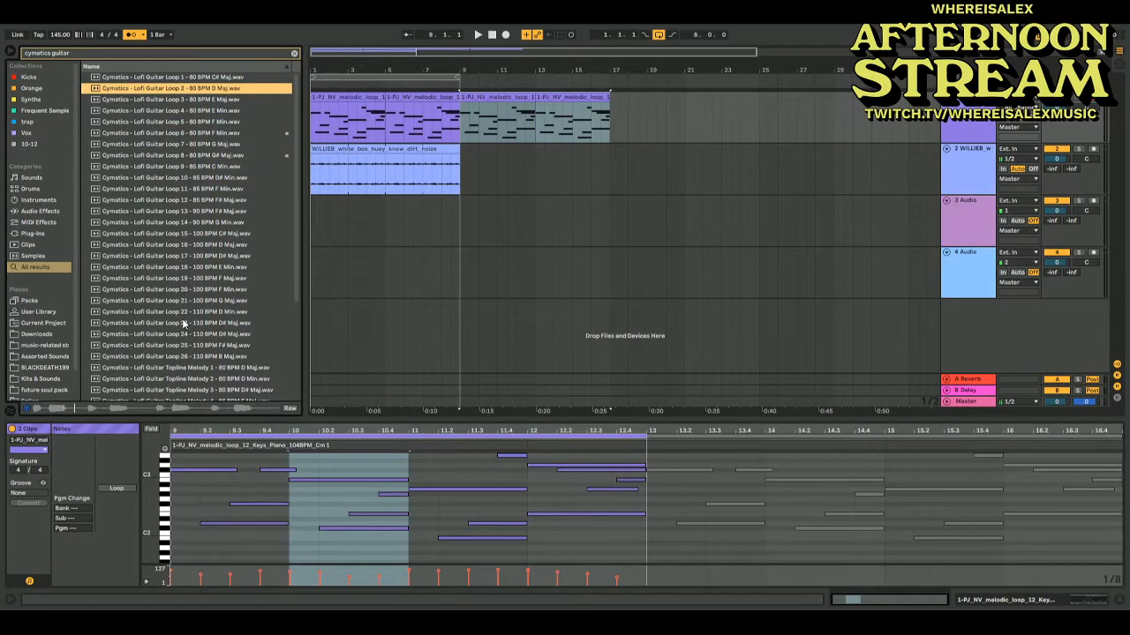
{"action": "left_click", "coordinate": [184, 324]}
{"action": "key", "text": "Up"}
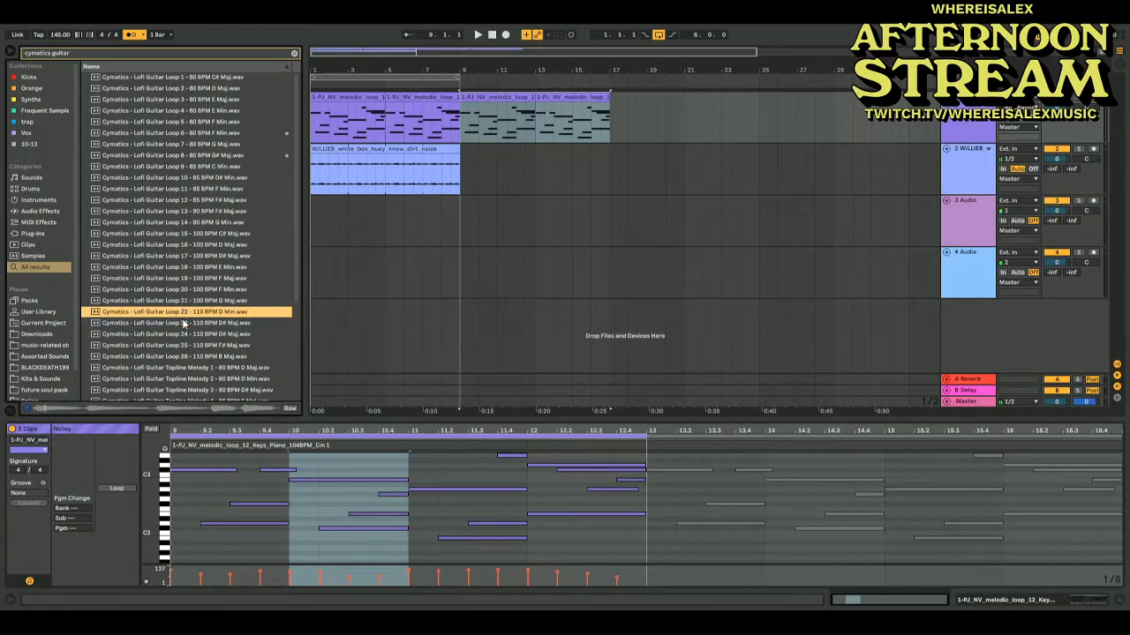
{"action": "scroll", "coordinate": [184, 324], "scroll_direction": "down", "scroll_amount": 3}
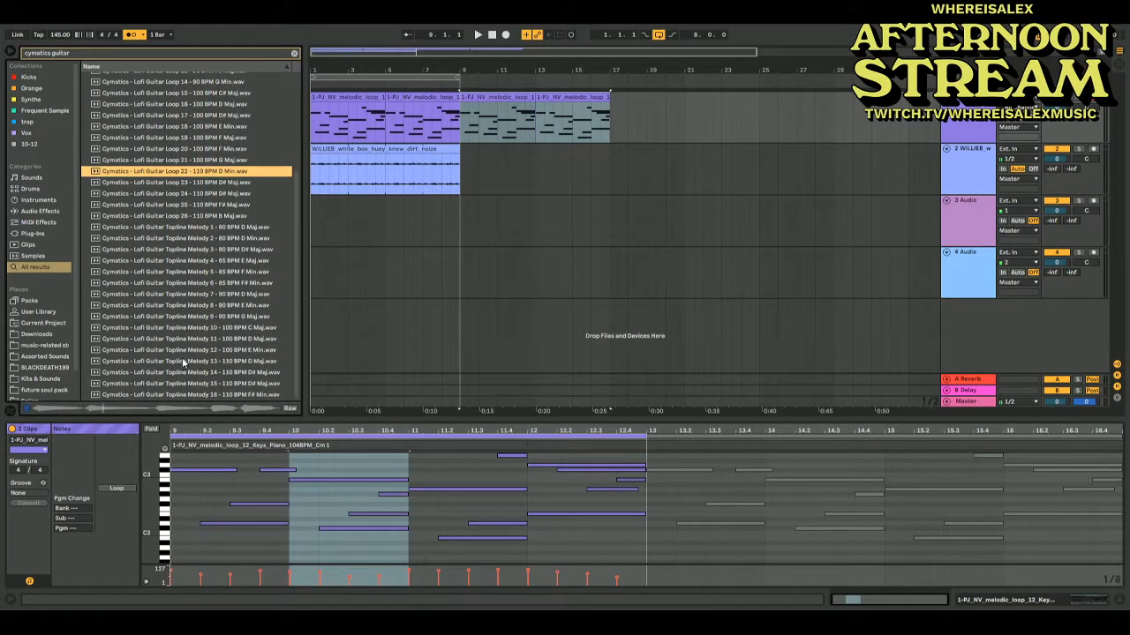
{"action": "left_click", "coordinate": [183, 361]}
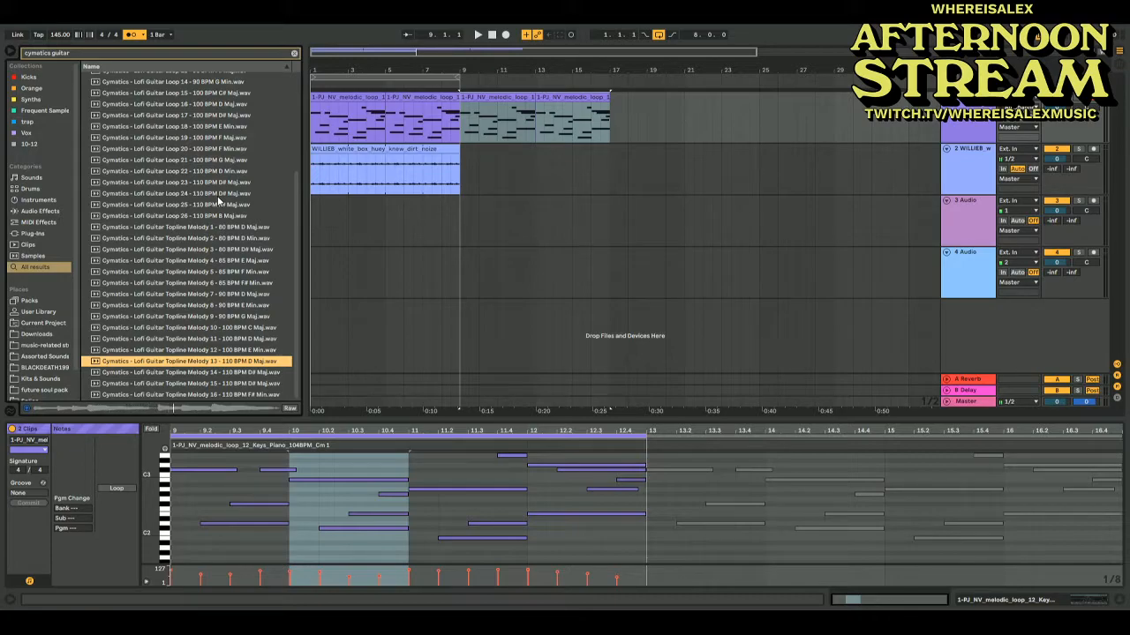
Try Lofi Guitar Topline Melody 13 on the third track at bar 5 with its gain at about -7.4 dB, and delete it
{"action": "key", "text": "space"}
{"action": "left_click_drag", "start_coordinate": [199, 369], "coordinate": [387, 228]}
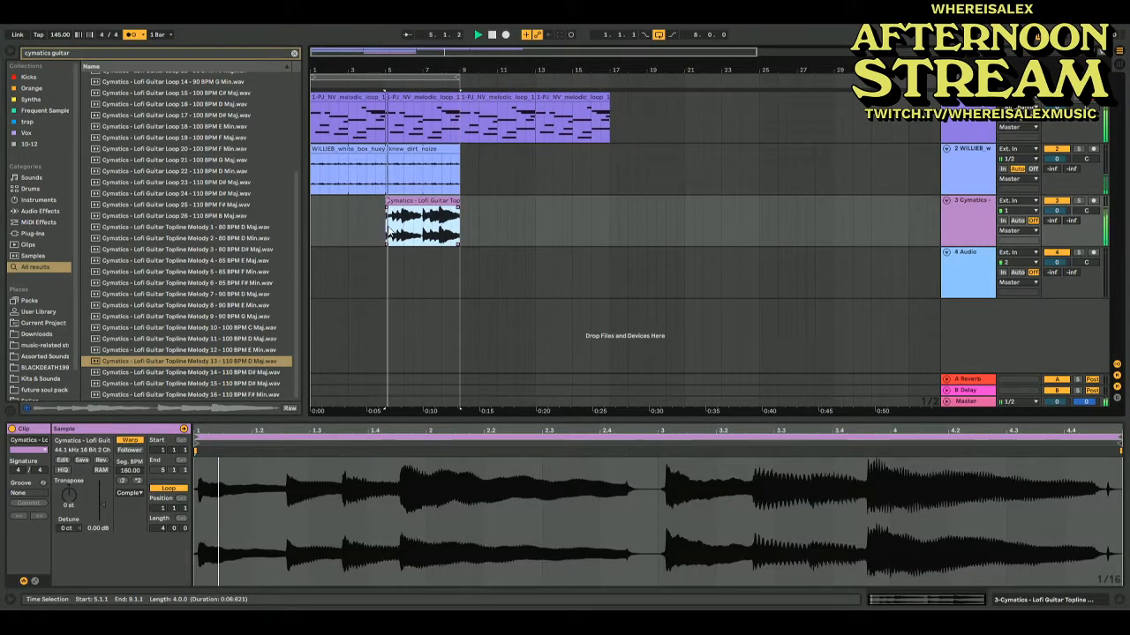
{"action": "left_click_drag", "start_coordinate": [103, 505], "coordinate": [103, 510]}
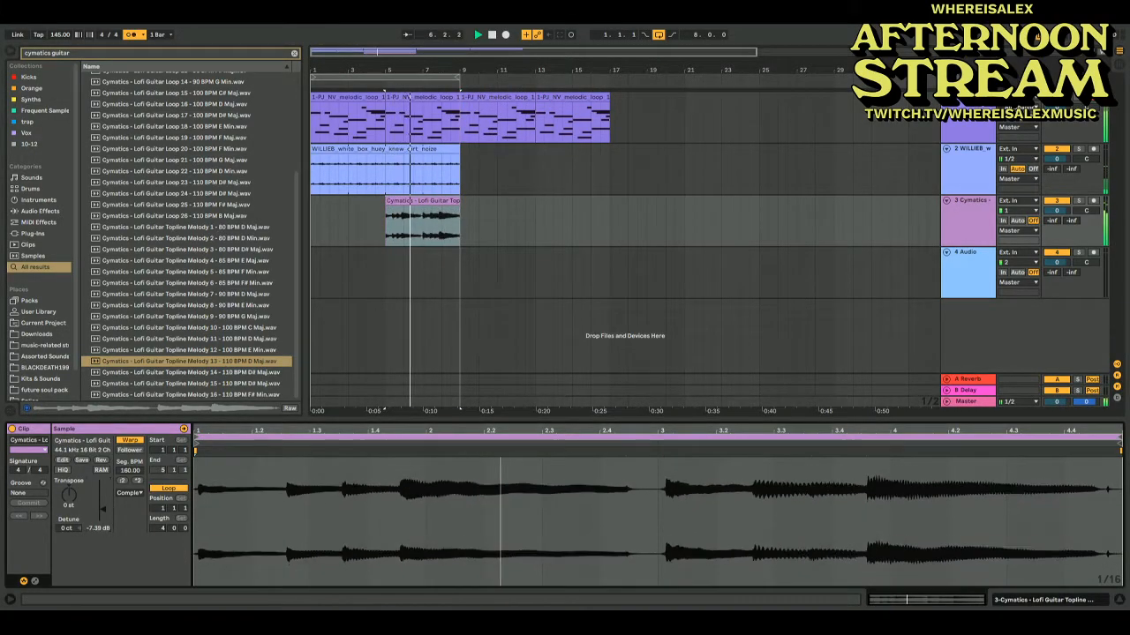
{"action": "left_click", "coordinate": [421, 209]}
{"action": "key", "text": "space"}
{"action": "key", "text": "Delete"}
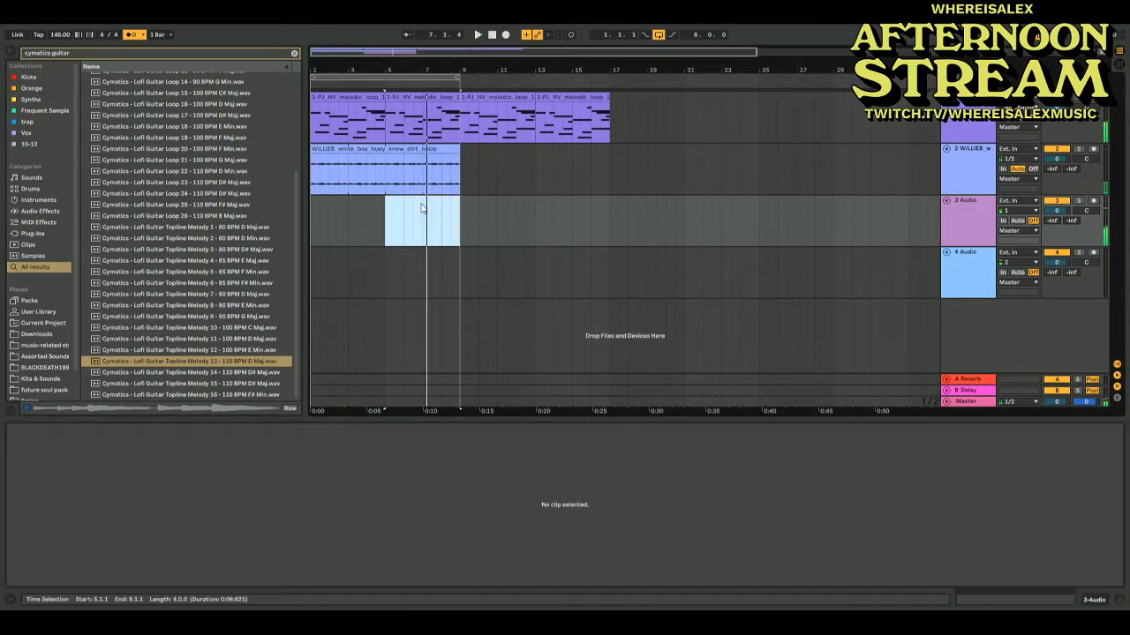
Place the OS_RL_120_C#m_Fire_Melody sample on the third track at bar 6 and play it with the piano
{"action": "left_click", "coordinate": [203, 294]}
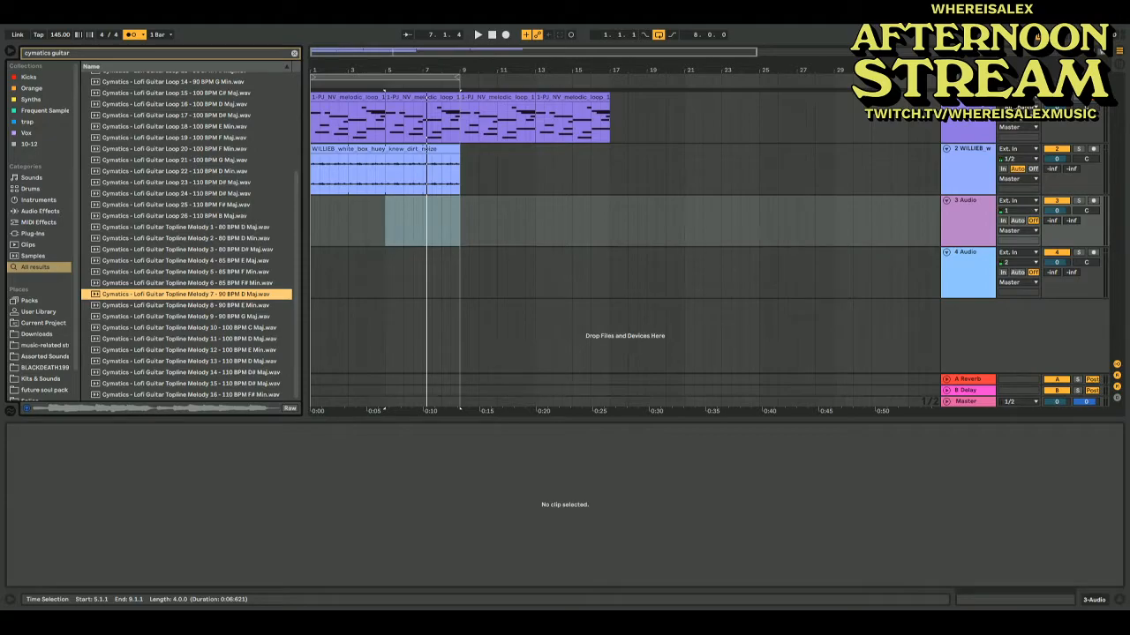
{"action": "left_click", "coordinate": [386, 221]}
{"action": "key", "text": "space"}
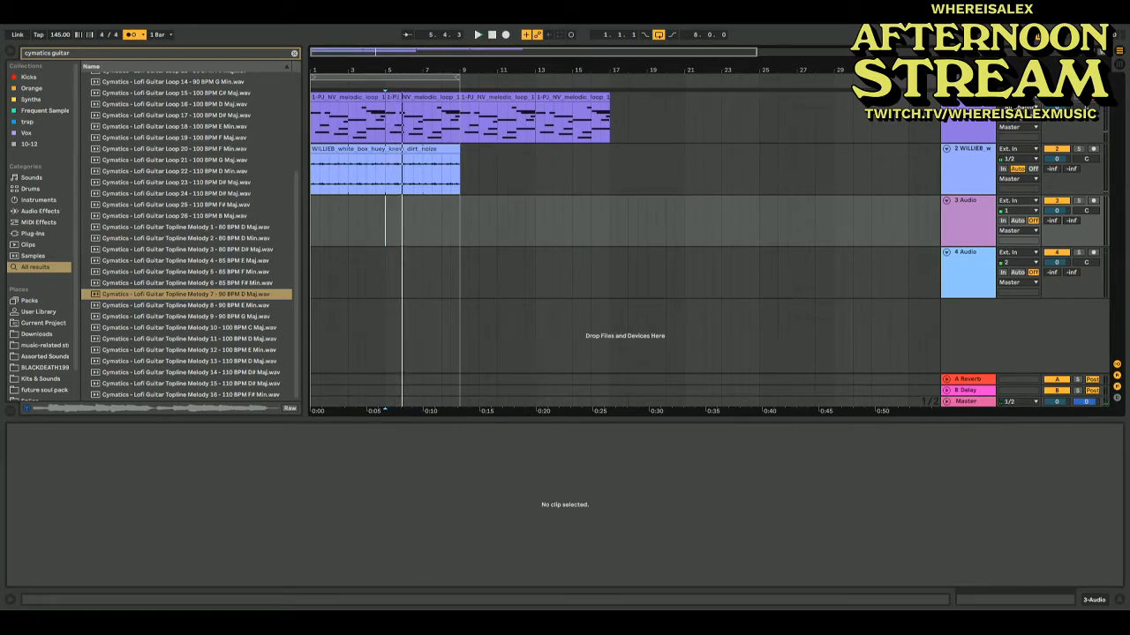
{"action": "left_click_drag", "start_coordinate": [485, 264], "coordinate": [420, 213]}
{"action": "left_click", "coordinate": [386, 221]}
{"action": "key", "text": "space"}
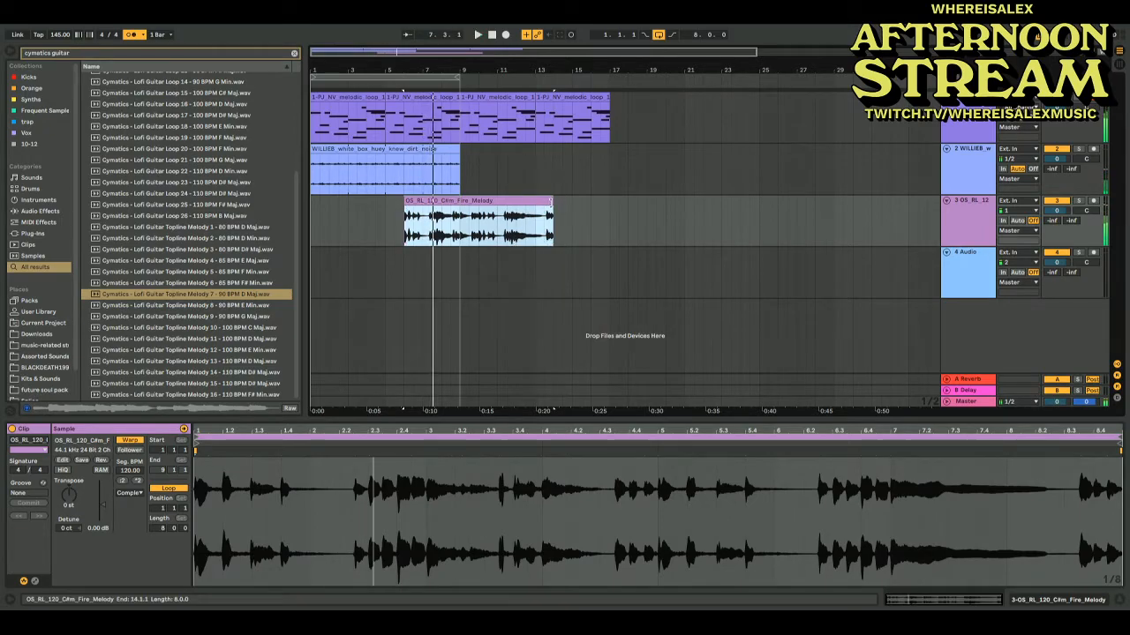
Trim the Fire Melody clip to one bar, ending at bar 7, and detune it to -17 ct during playback
{"action": "left_click", "coordinate": [166, 487]}
{"action": "left_click_drag", "start_coordinate": [467, 216], "coordinate": [426, 215]}
{"action": "key", "text": "space"}
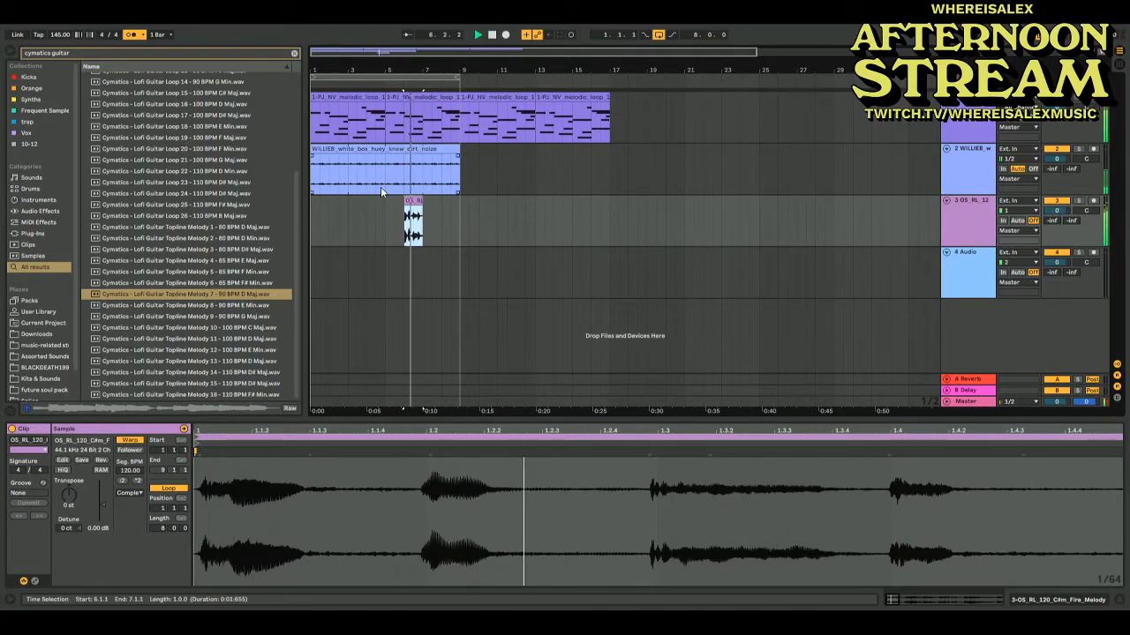
{"action": "left_click_drag", "start_coordinate": [68, 528], "coordinate": [67, 544]}
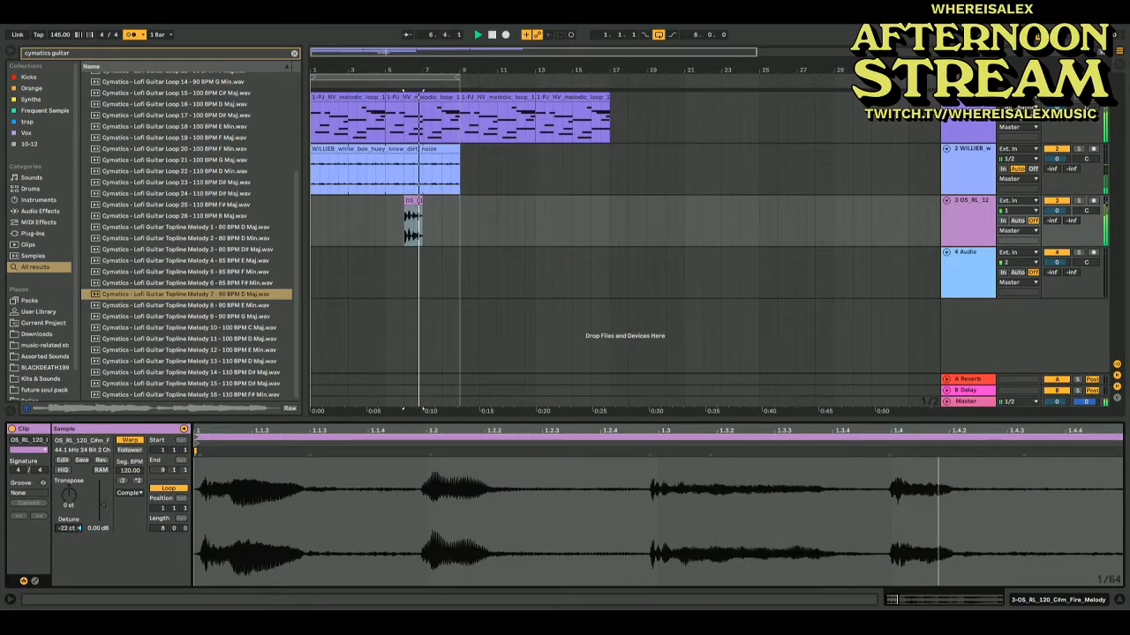
{"action": "key", "text": "space"}
Add a Tuner to the piano track and play from bar 6 to check the piano's pitch
{"action": "double_click", "coordinate": [964, 131]}
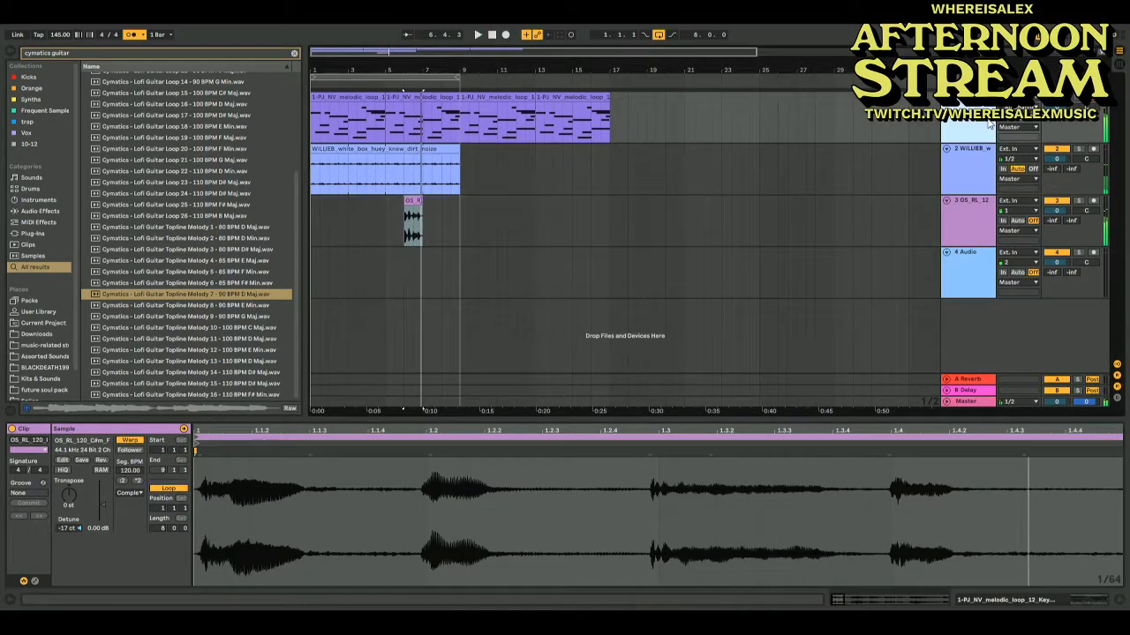
{"action": "left_click", "coordinate": [294, 54]}
{"action": "left_click", "coordinate": [35, 212]}
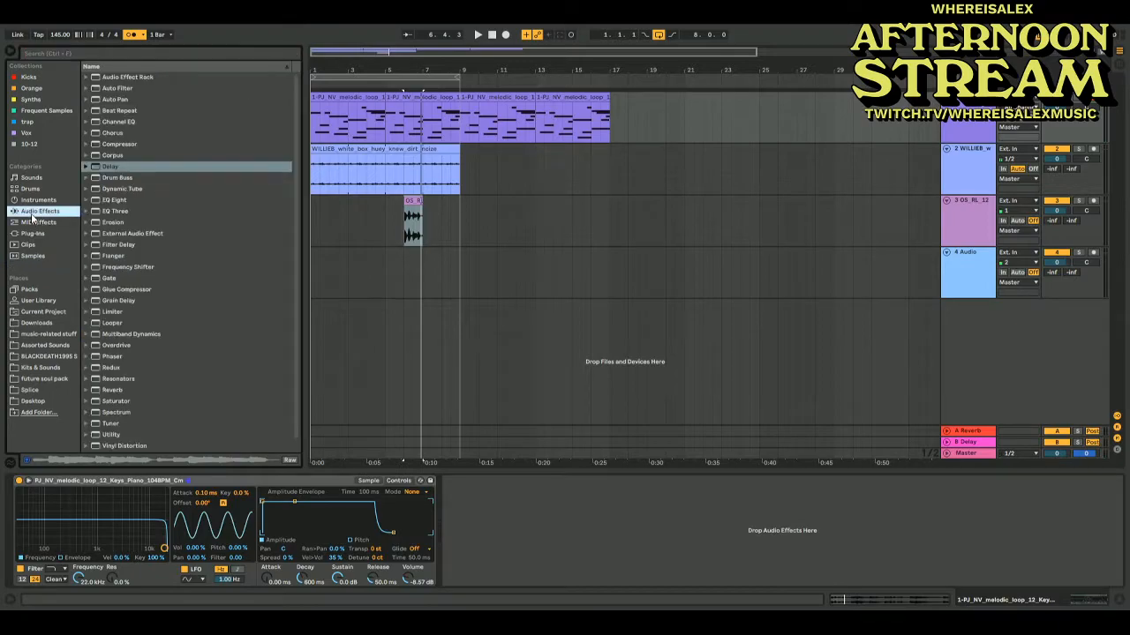
{"action": "double_click", "coordinate": [110, 423]}
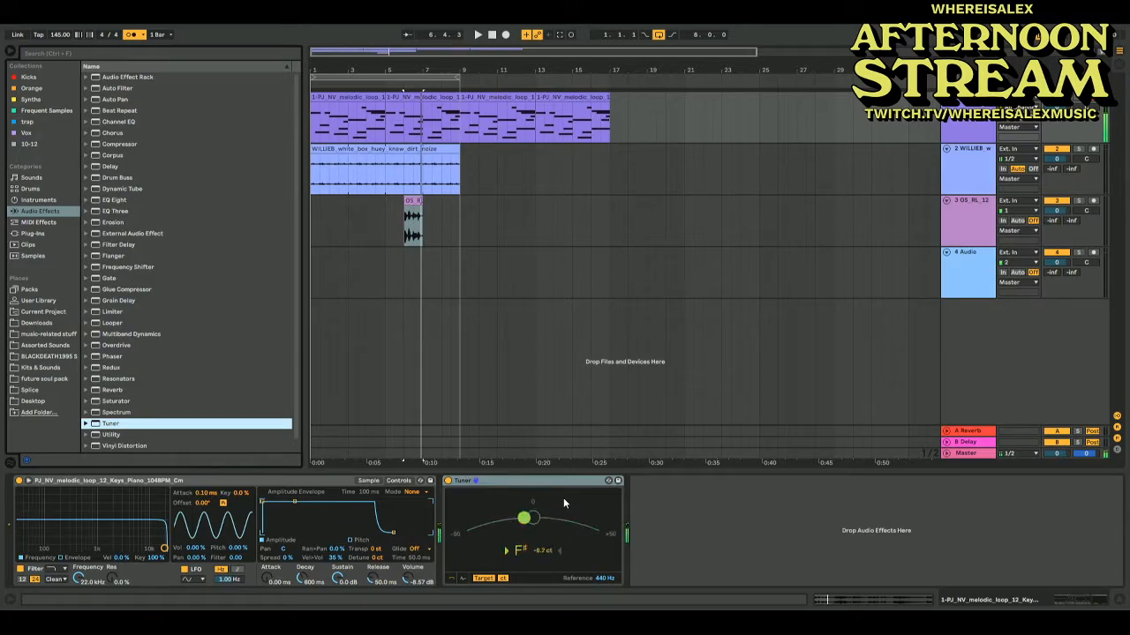
{"action": "left_click", "coordinate": [404, 181]}
{"action": "key", "text": "space"}
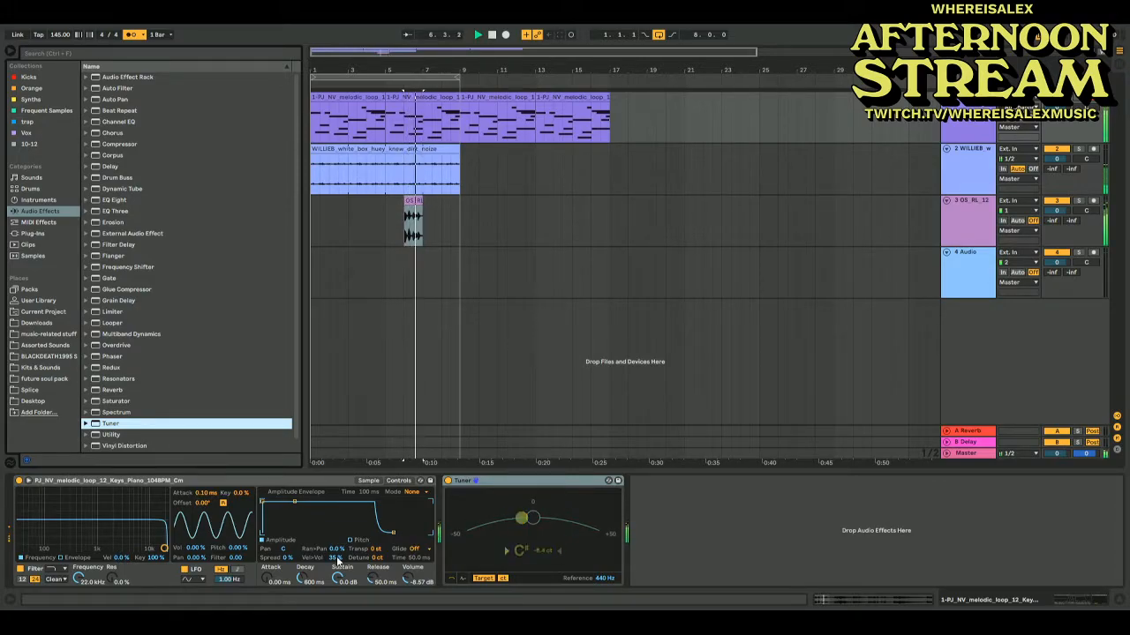
{"action": "left_click", "coordinate": [415, 203]}
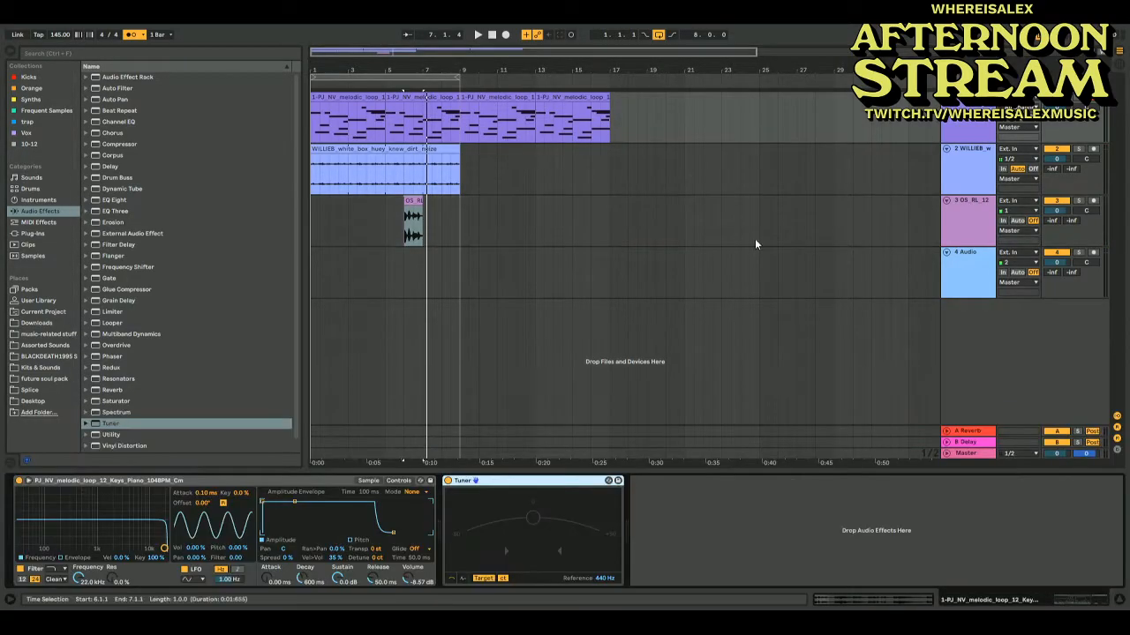
Set the piano Simpler's detune to +14 ct, replaying from bar 6 to check the tuning against the Tuner
{"action": "left_click", "coordinate": [369, 481]}
{"action": "left_click", "coordinate": [398, 481]}
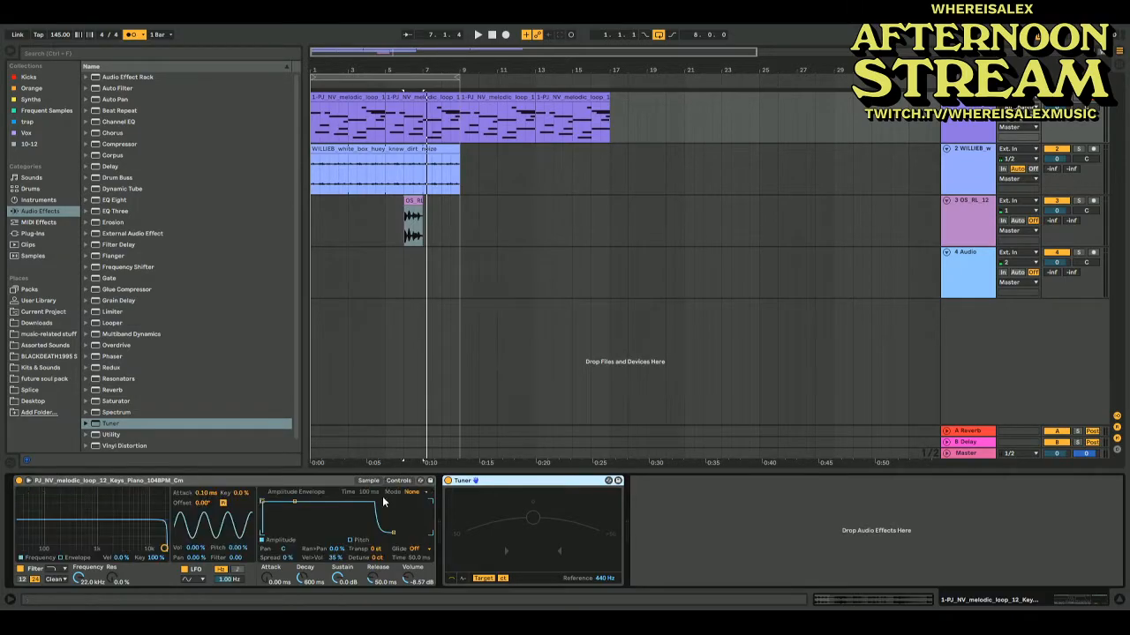
{"action": "left_click_drag", "start_coordinate": [375, 560], "coordinate": [375, 543]}
{"action": "key", "text": "space"}
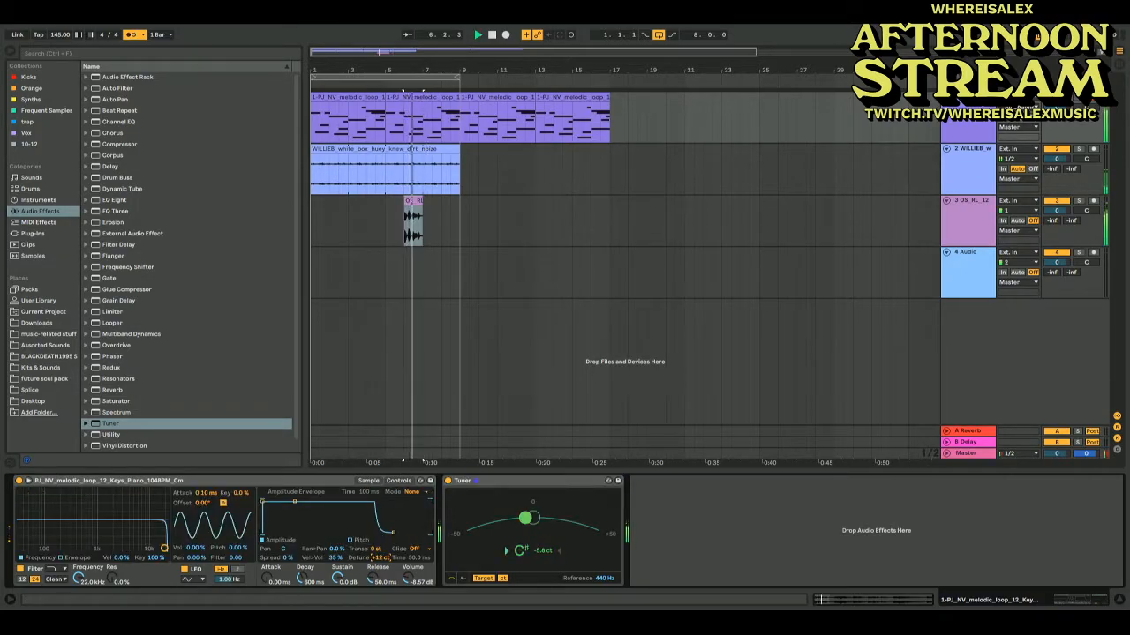
{"action": "key", "text": "space"}
{"action": "key", "text": "space"}
{"action": "key", "text": "Up"}
{"action": "key", "text": "space"}
{"action": "key", "text": "space"}
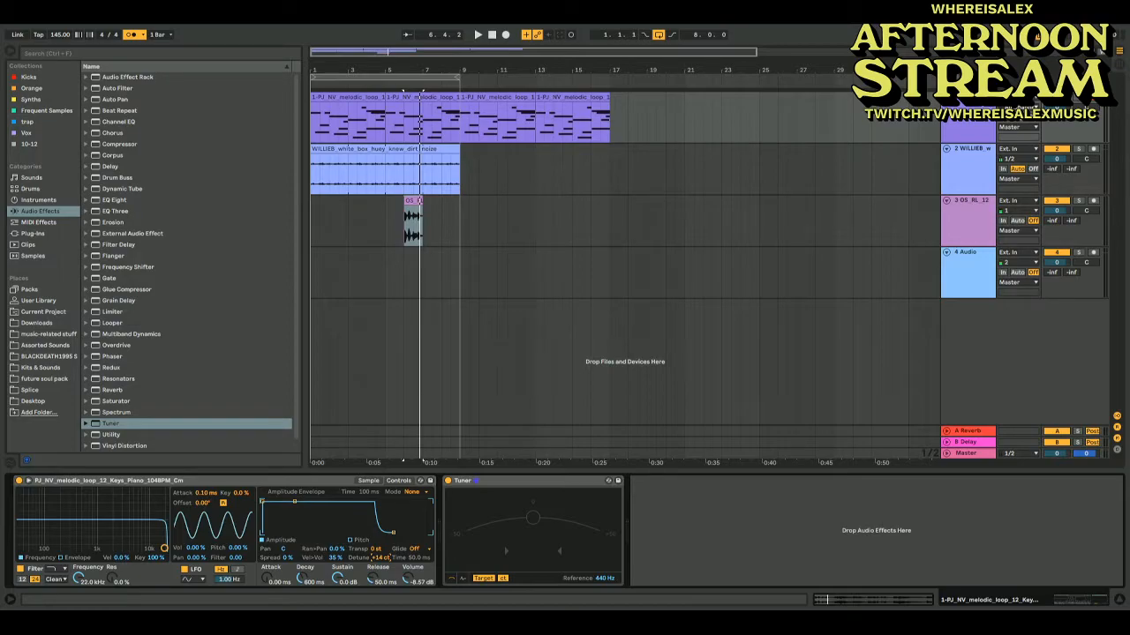
{"action": "key", "text": "space"}
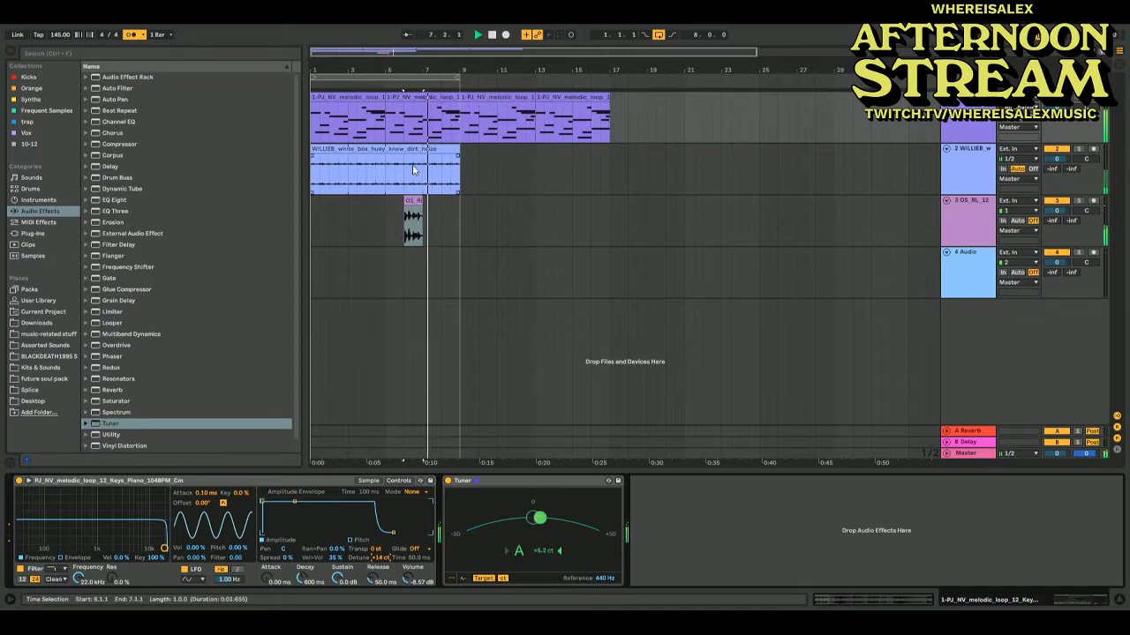
Set the Fire Melody clip's detune to -11 ct while playing it with the piano
{"action": "double_click", "coordinate": [412, 225]}
{"action": "left_click_drag", "start_coordinate": [85, 527], "coordinate": [79, 528]}
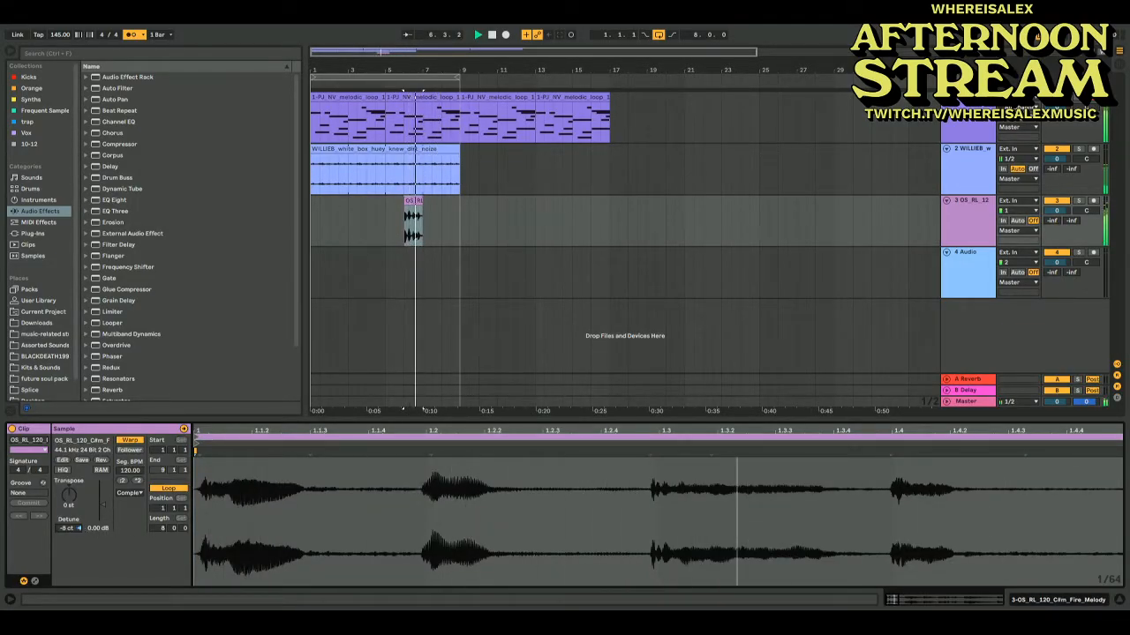
{"action": "key", "text": "space"}
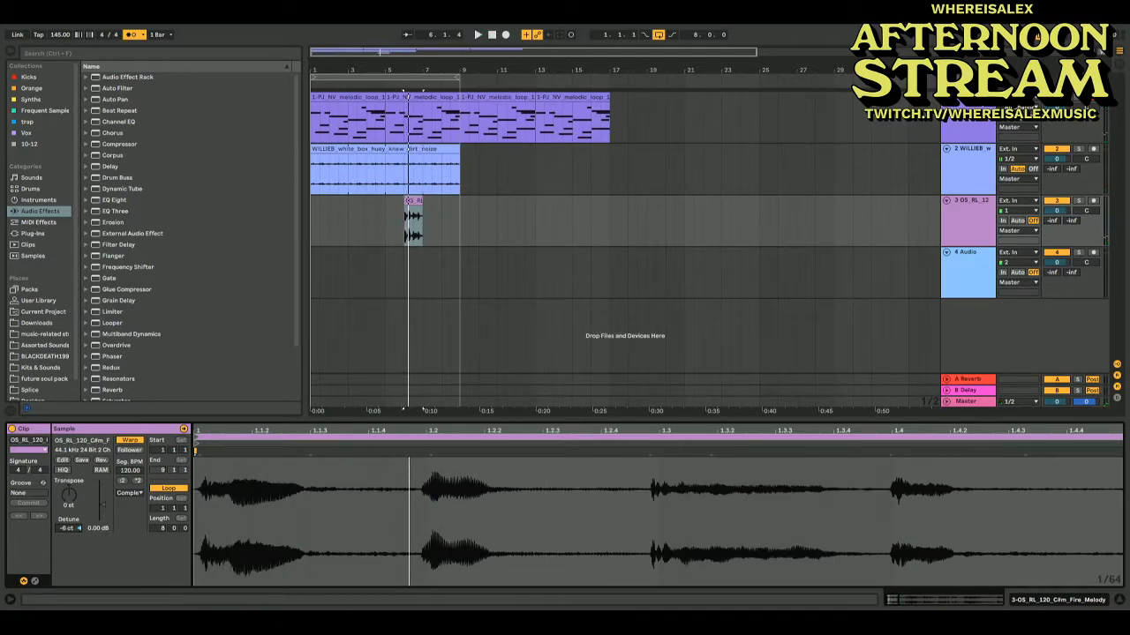
{"action": "key", "text": "space"}
{"action": "left_click_drag", "start_coordinate": [71, 526], "coordinate": [63, 529]}
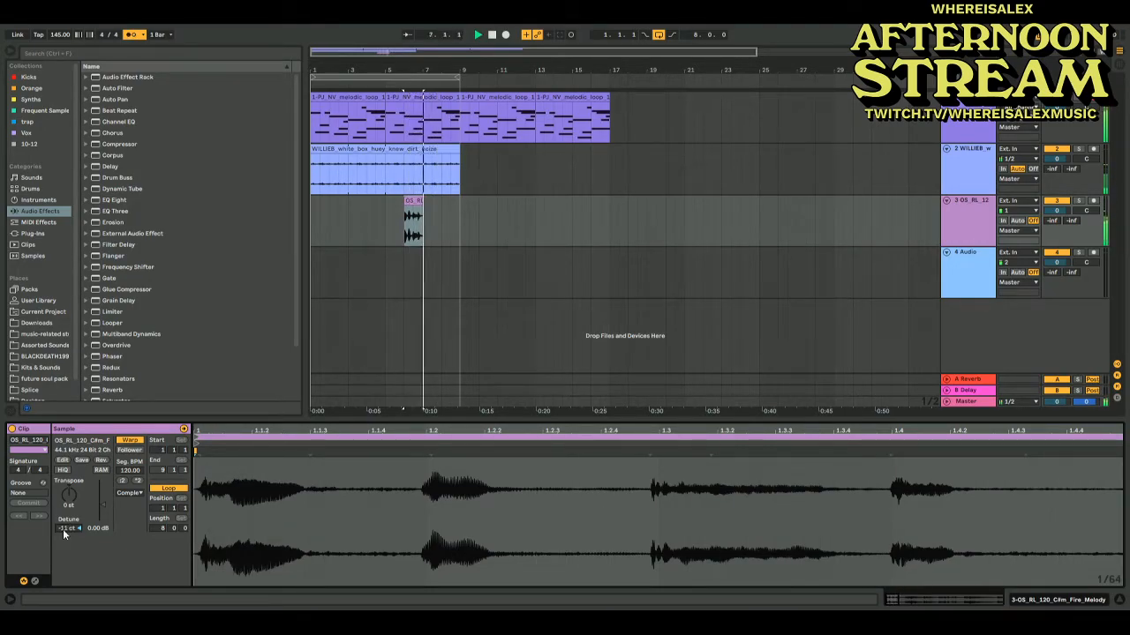
Add a Delay to the Fire Melody track and set its dry/wet to 21%
{"action": "left_click", "coordinate": [954, 221]}
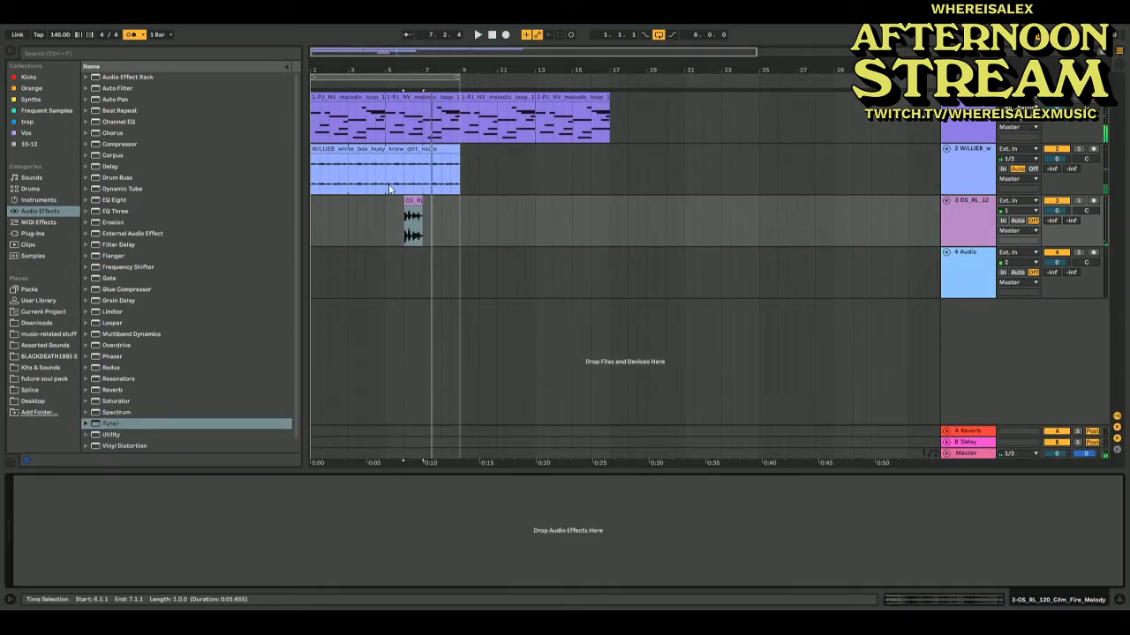
{"action": "double_click", "coordinate": [104, 166]}
{"action": "left_click_drag", "start_coordinate": [209, 576], "coordinate": [205, 576]}
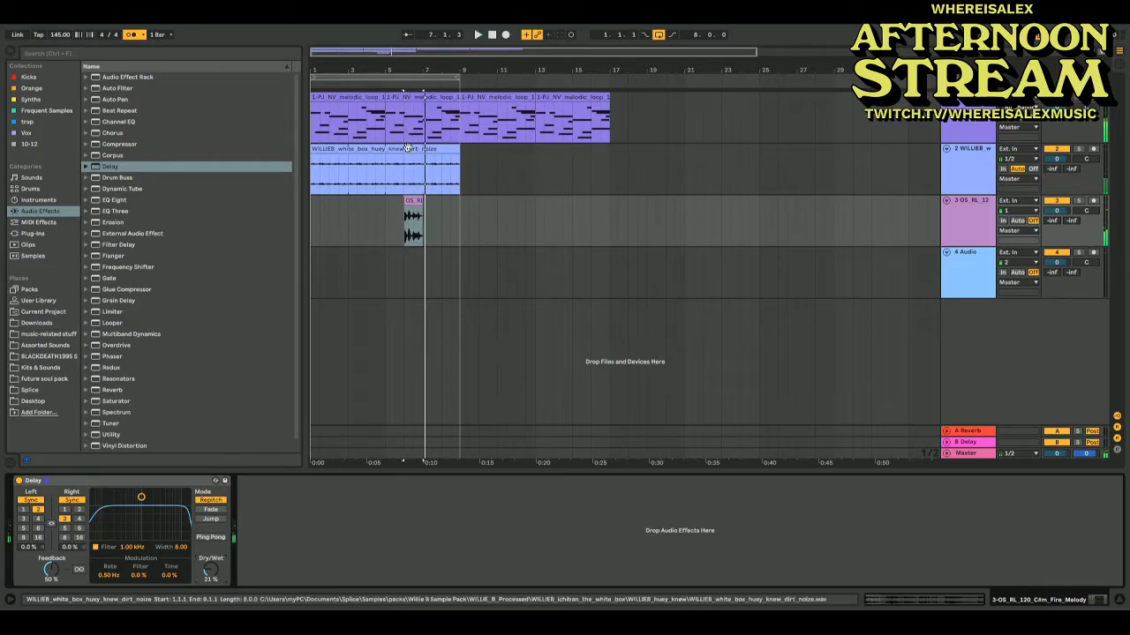
Detune the Fire Melody clip to -16 ct during playback with the piano
{"action": "double_click", "coordinate": [412, 221]}
{"action": "left_click_drag", "start_coordinate": [68, 531], "coordinate": [68, 534]}
{"action": "key", "text": "space"}
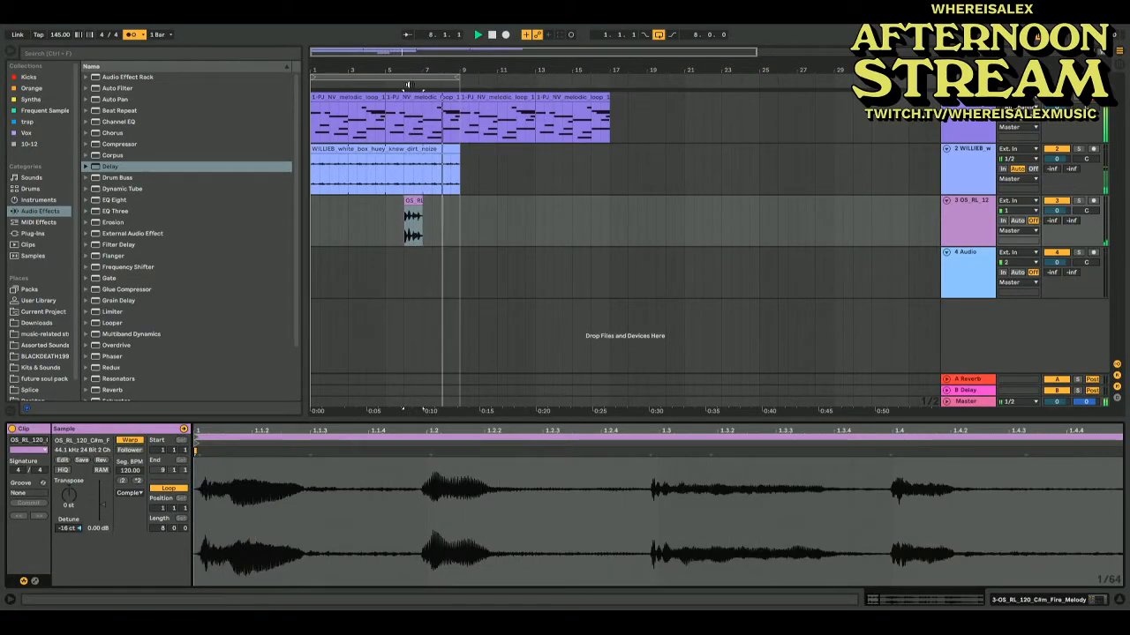
Move the loop range to bars 9 to 17, delete the piano clips from bar 9 onward, and play from bar 8
{"action": "left_click_drag", "start_coordinate": [408, 79], "coordinate": [558, 79]}
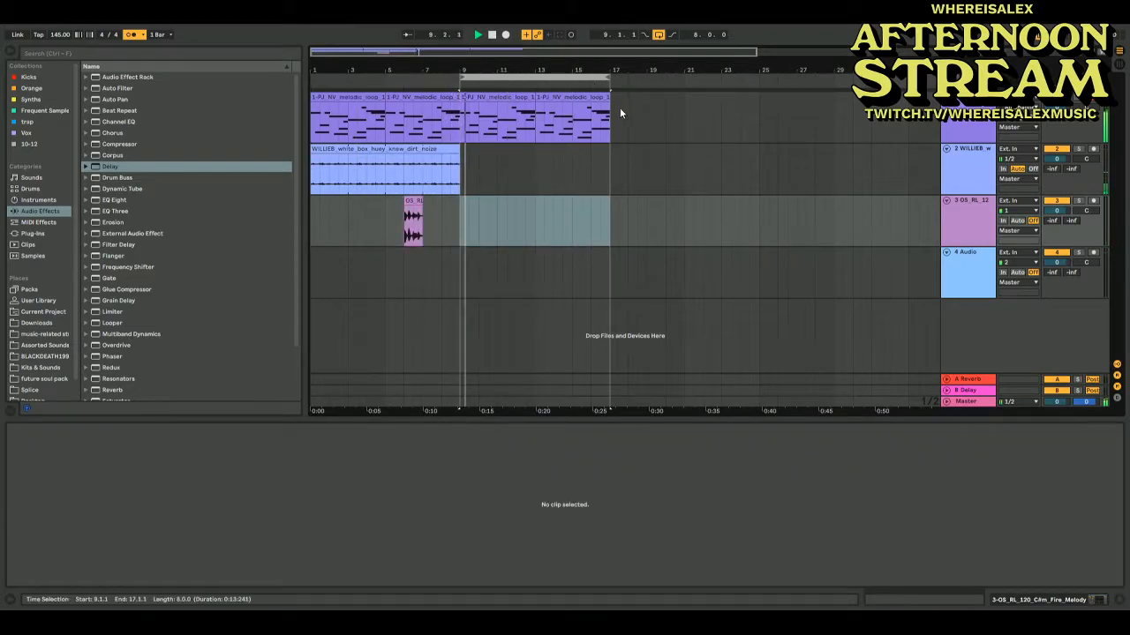
{"action": "left_click_drag", "start_coordinate": [610, 111], "coordinate": [619, 111]}
{"action": "left_click", "coordinate": [463, 130], "text": "shift"}
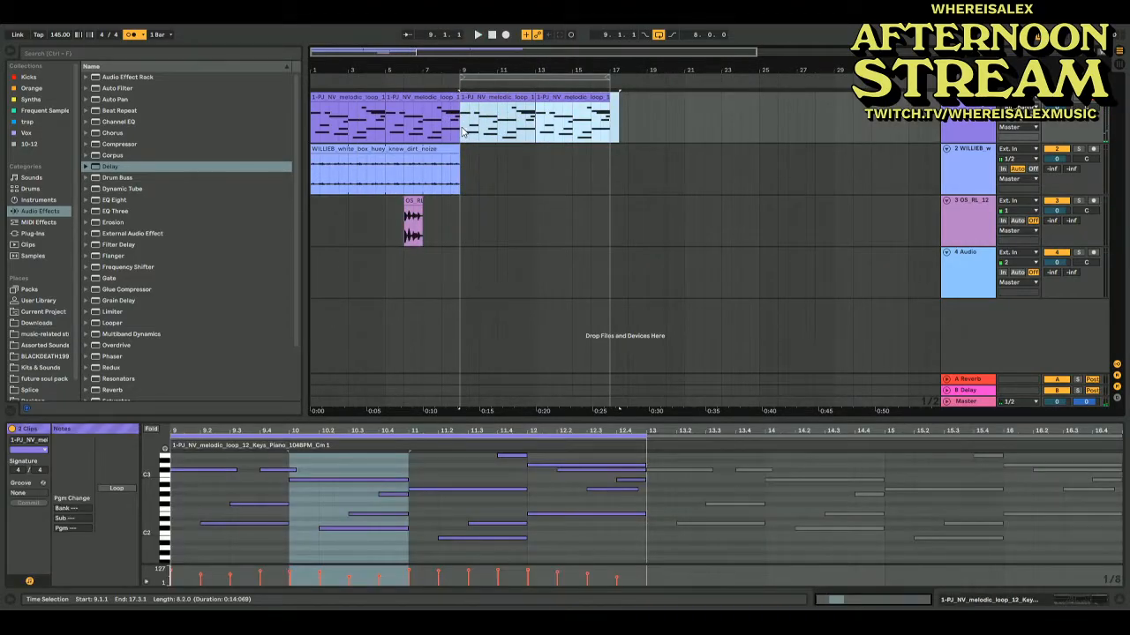
{"action": "key", "text": "Delete"}
{"action": "left_click", "coordinate": [451, 132]}
{"action": "key", "text": "space"}
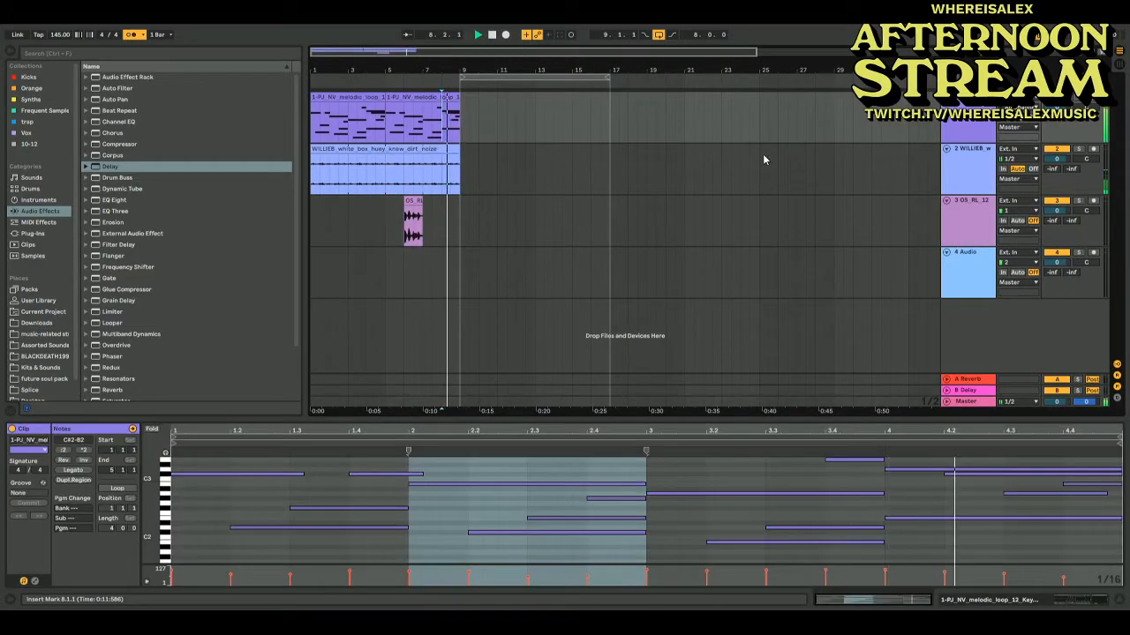
Group the piano track and add a Beat Repeat to the group
{"action": "left_click", "coordinate": [947, 126]}
{"action": "key", "text": "ctrl+g"}
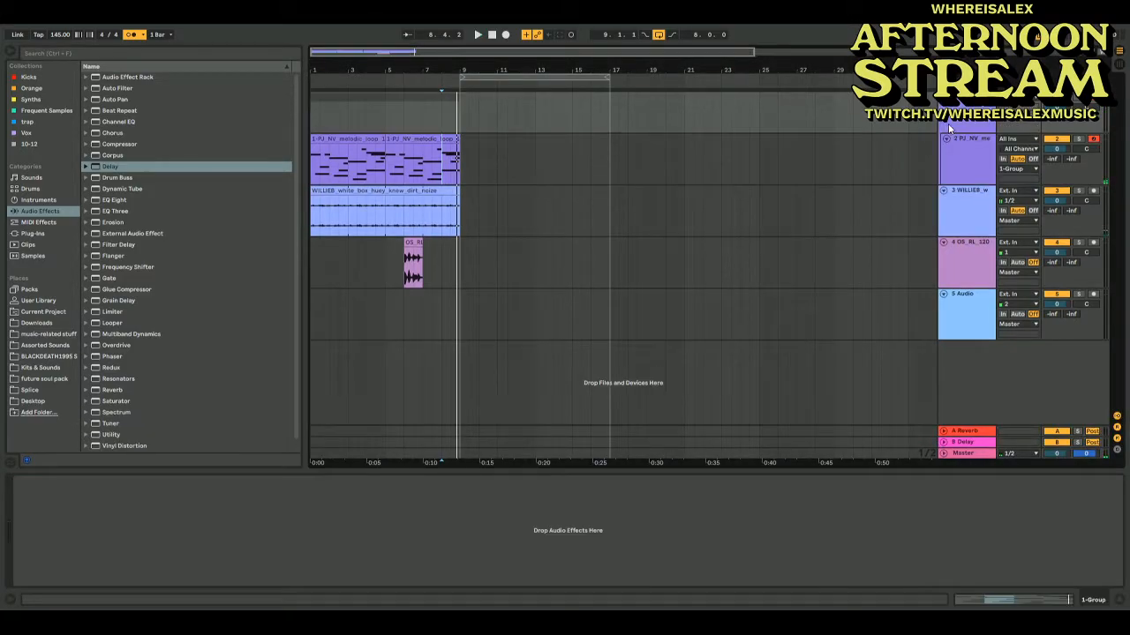
{"action": "left_click", "coordinate": [123, 111]}
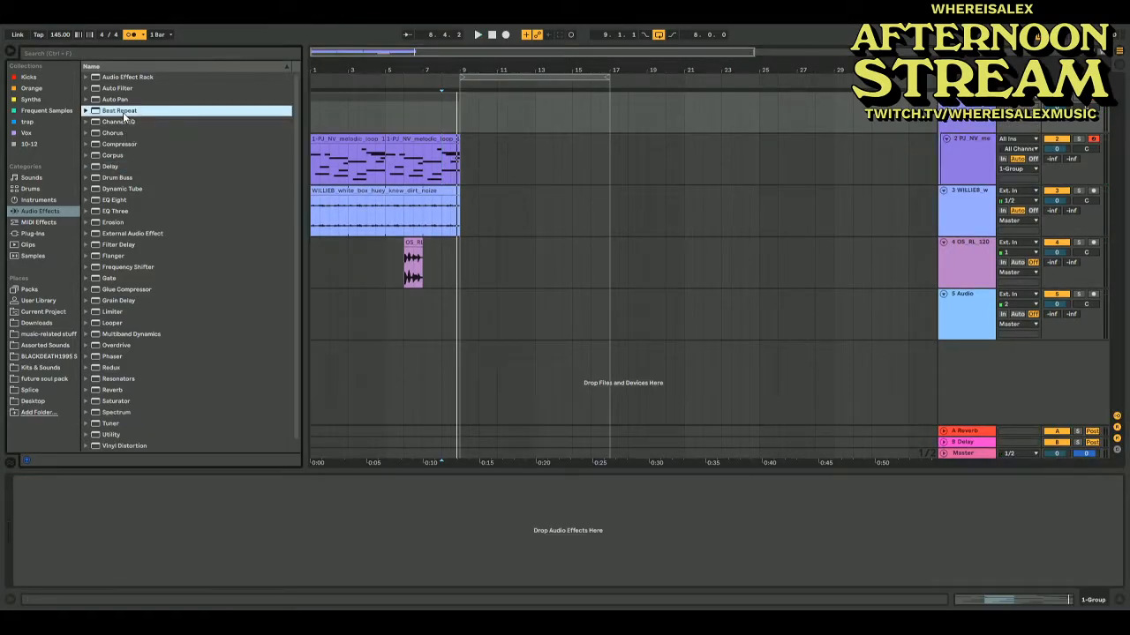
{"action": "double_click", "coordinate": [123, 111]}
Set the Beat Repeat's grid to 1/8 and its chance to 0%, playing from bar 8
{"action": "left_click_drag", "start_coordinate": [91, 532], "coordinate": [92, 529]}
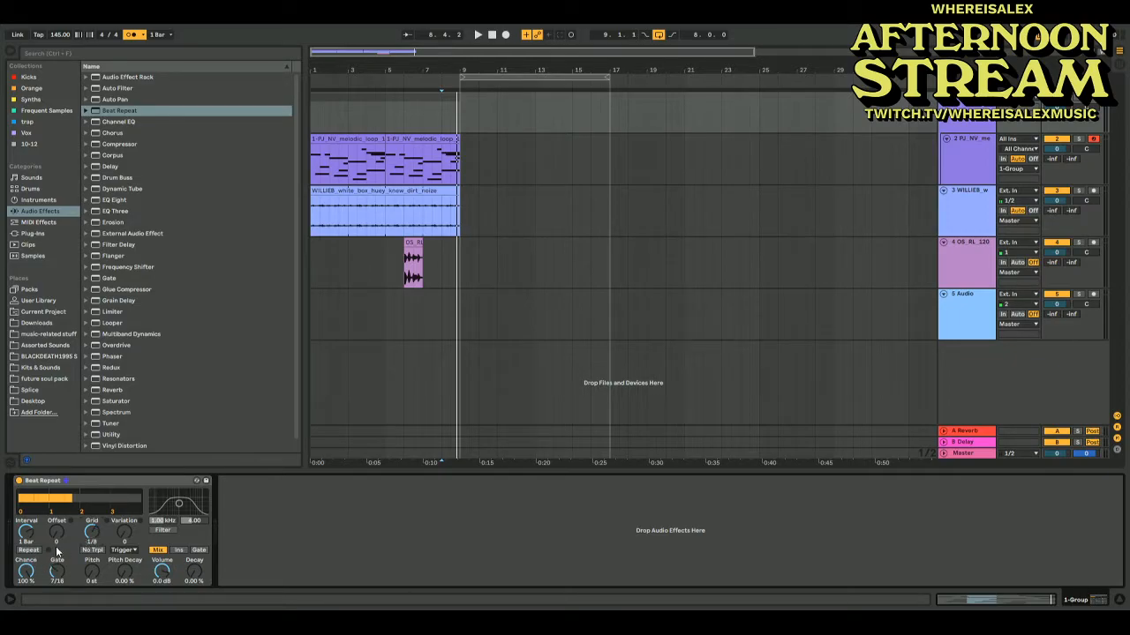
{"action": "left_click_drag", "start_coordinate": [26, 572], "coordinate": [26, 618]}
{"action": "key", "text": "space"}
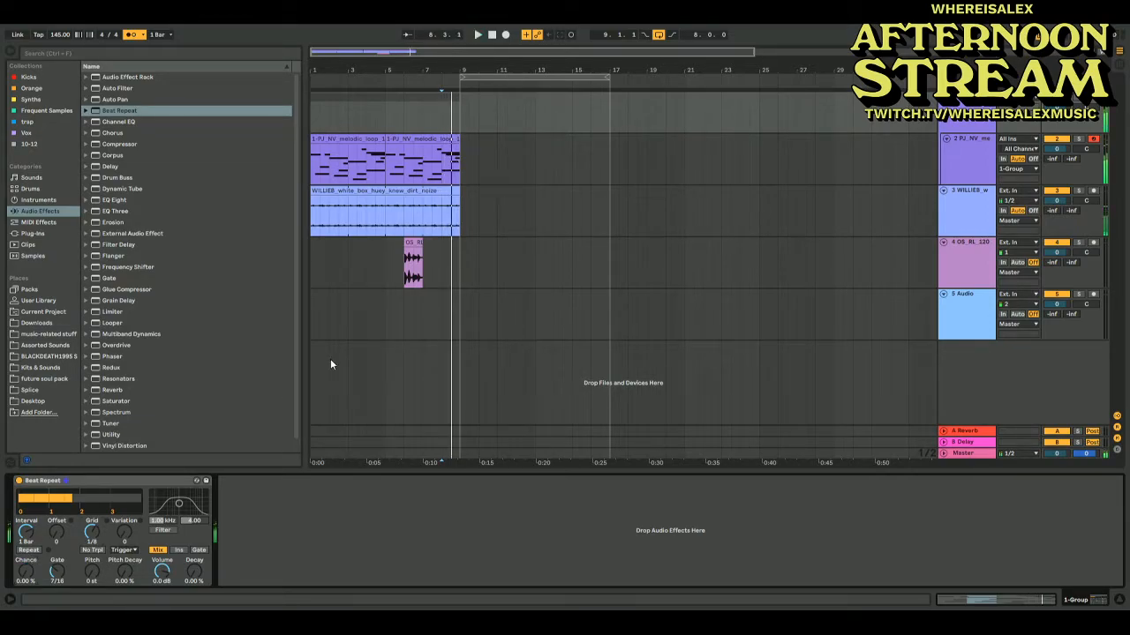
Try to automate the Beat Repeat's chance upward across the second half of bar 8 on the piano group
{"action": "left_click_drag", "start_coordinate": [509, 51], "coordinate": [461, 51]}
{"action": "key", "text": "a"}
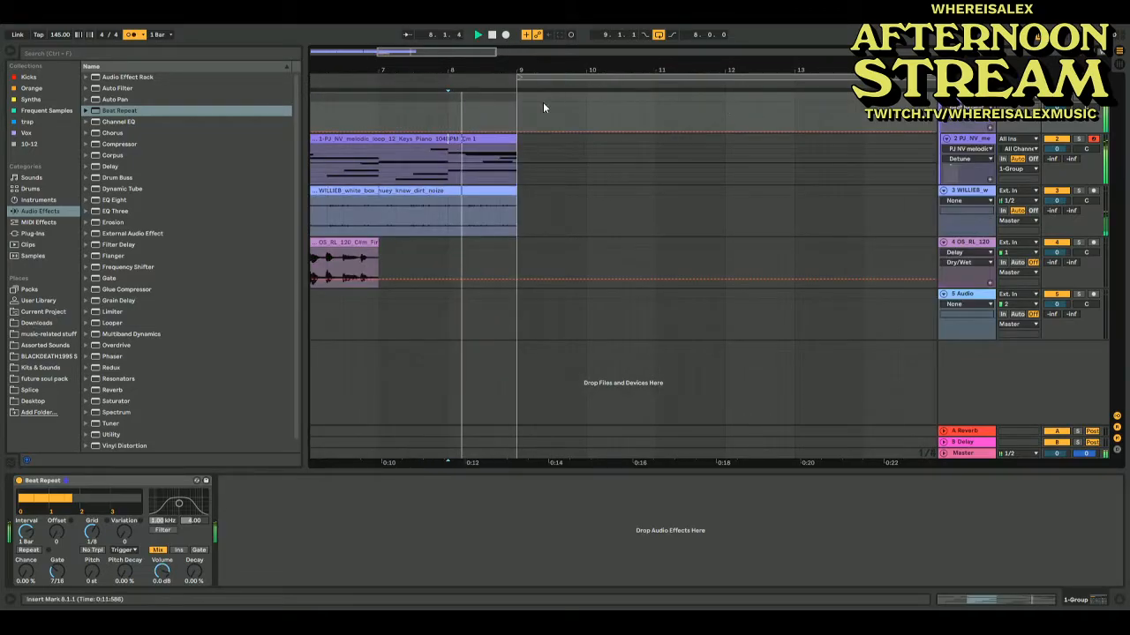
{"action": "left_click_drag", "start_coordinate": [485, 104], "coordinate": [517, 95]}
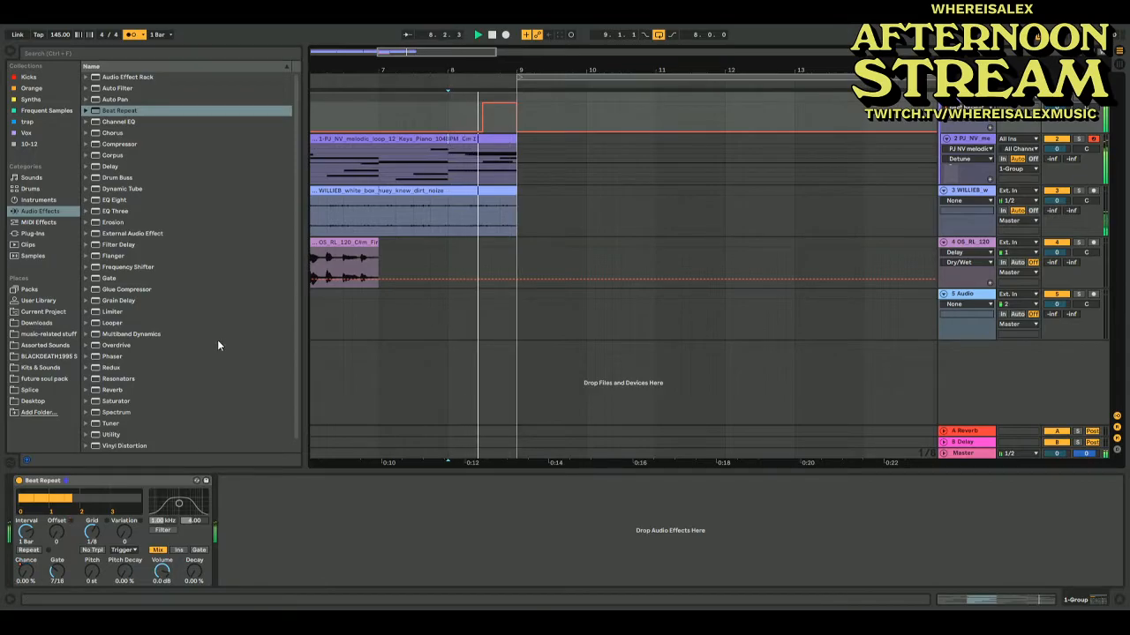
{"action": "left_click", "coordinate": [27, 573]}
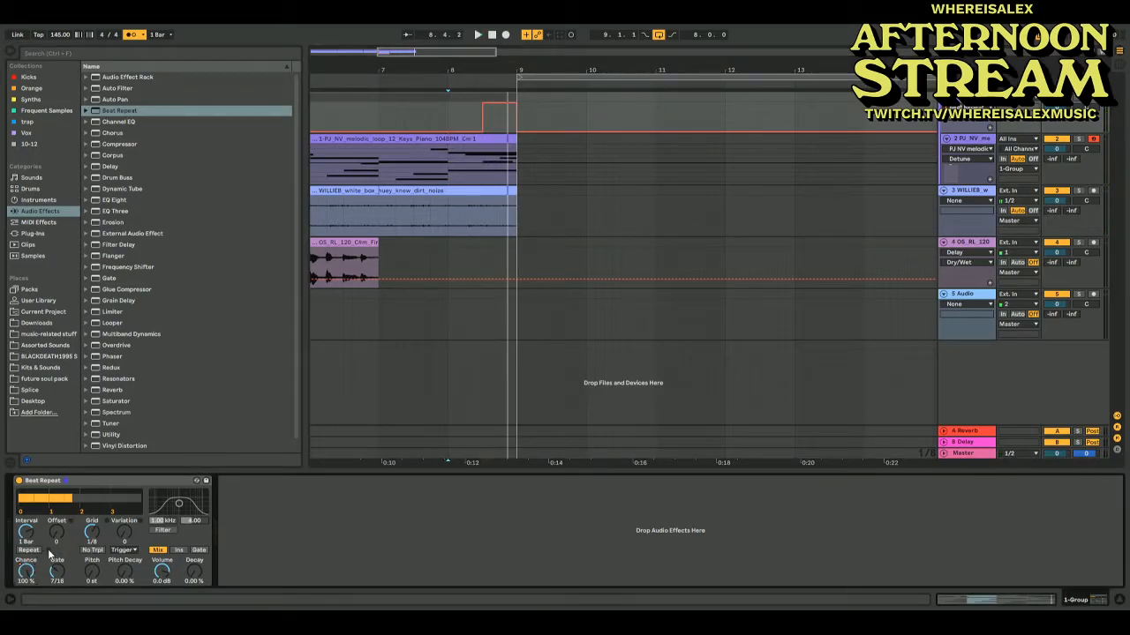
{"action": "key", "text": "ctrl+z"}
Automate the Beat Repeat's Repeat switch on from the middle of bar 8 to about bar 9, during playback
{"action": "double_click", "coordinate": [27, 551]}
{"action": "key", "text": "space"}
{"action": "key", "text": "space"}
{"action": "key", "text": "space"}
{"action": "left_click_drag", "start_coordinate": [489, 101], "coordinate": [514, 99]}
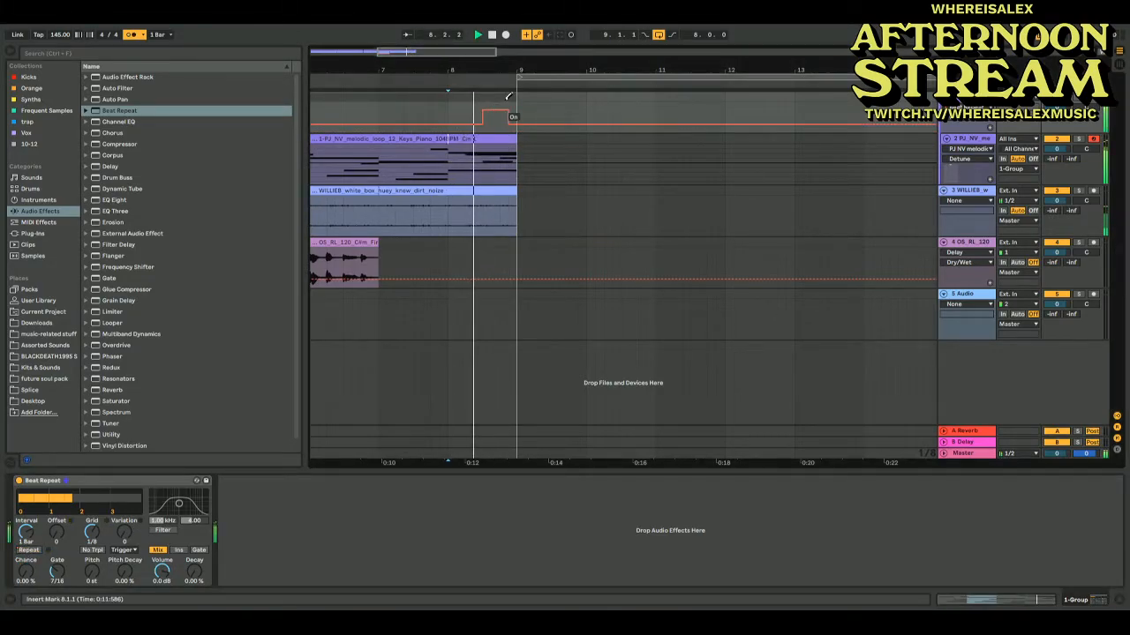
Switch the Beat Repeat to Ins mode, enable its filter at 2.48 kHz with width 5.02, and hide the automation
{"action": "left_click", "coordinate": [178, 550]}
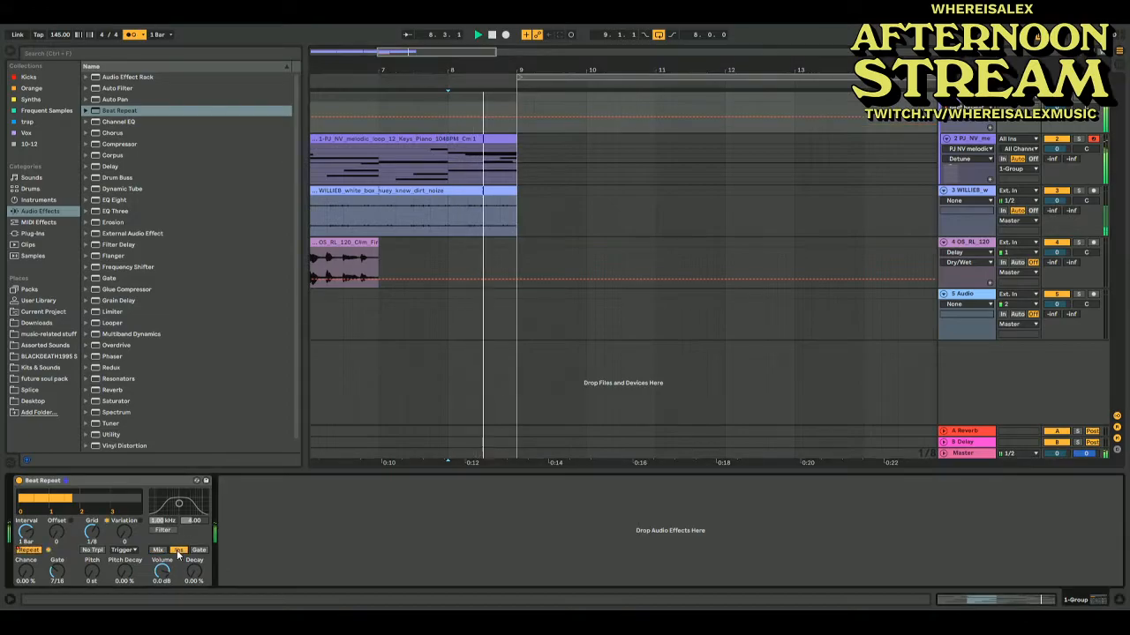
{"action": "left_click", "coordinate": [163, 531]}
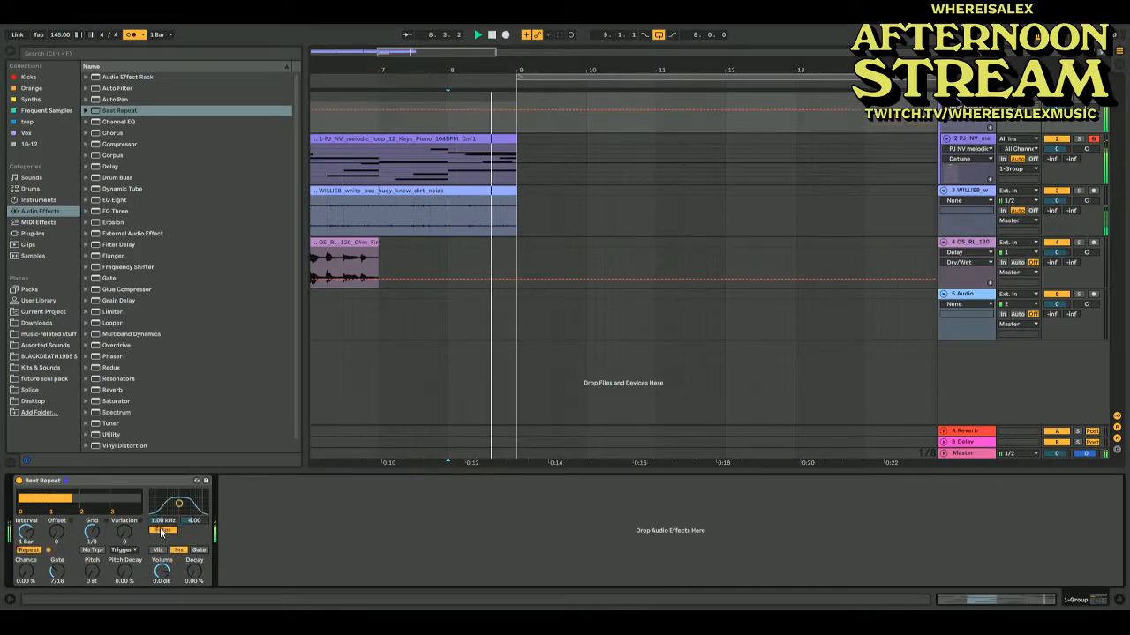
{"action": "left_click_drag", "start_coordinate": [181, 511], "coordinate": [188, 505]}
{"action": "key", "text": "space"}
{"action": "left_click_drag", "start_coordinate": [473, 53], "coordinate": [473, 36]}
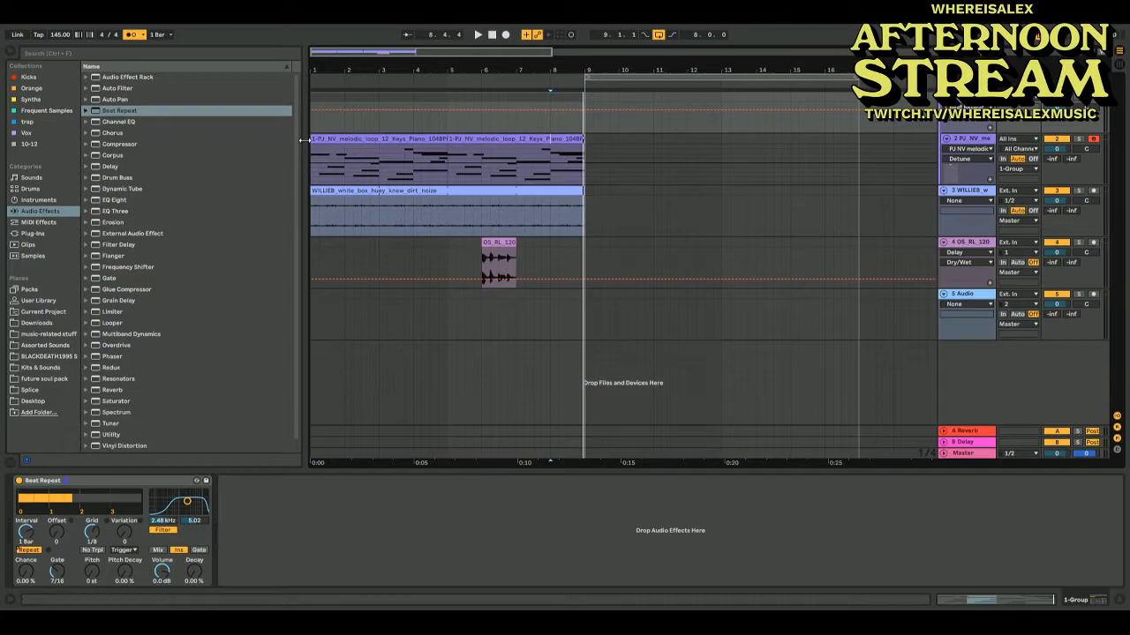
{"action": "key", "text": "a"}
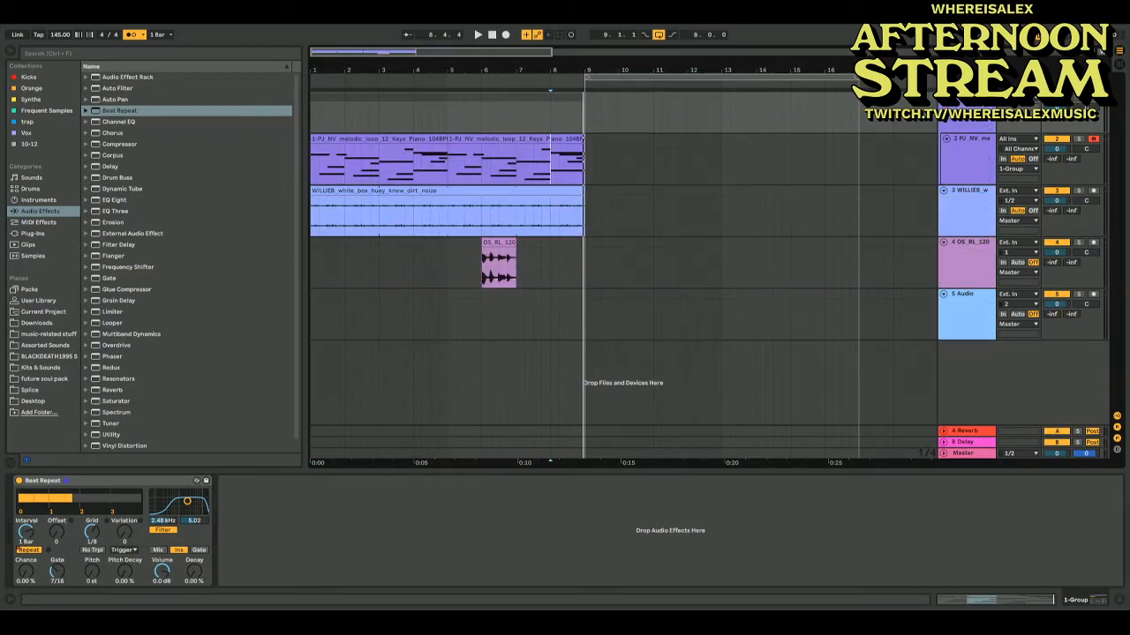
Search all browser categories for "cymatics guitar"
{"action": "left_click", "coordinate": [62, 55]}
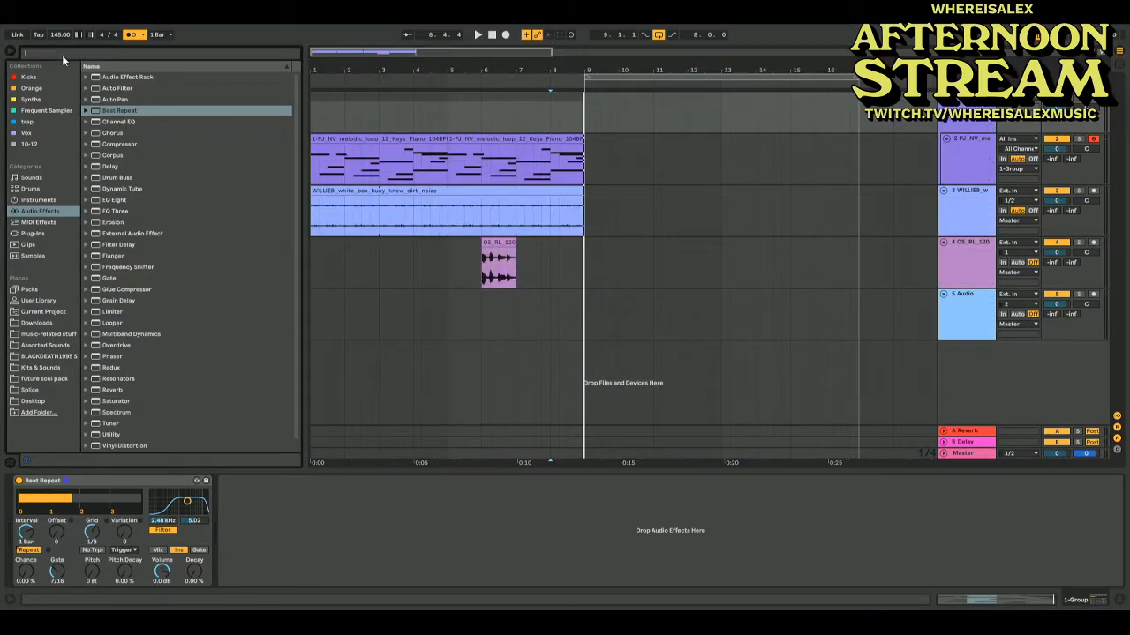
{"action": "type", "text": "guitar"}
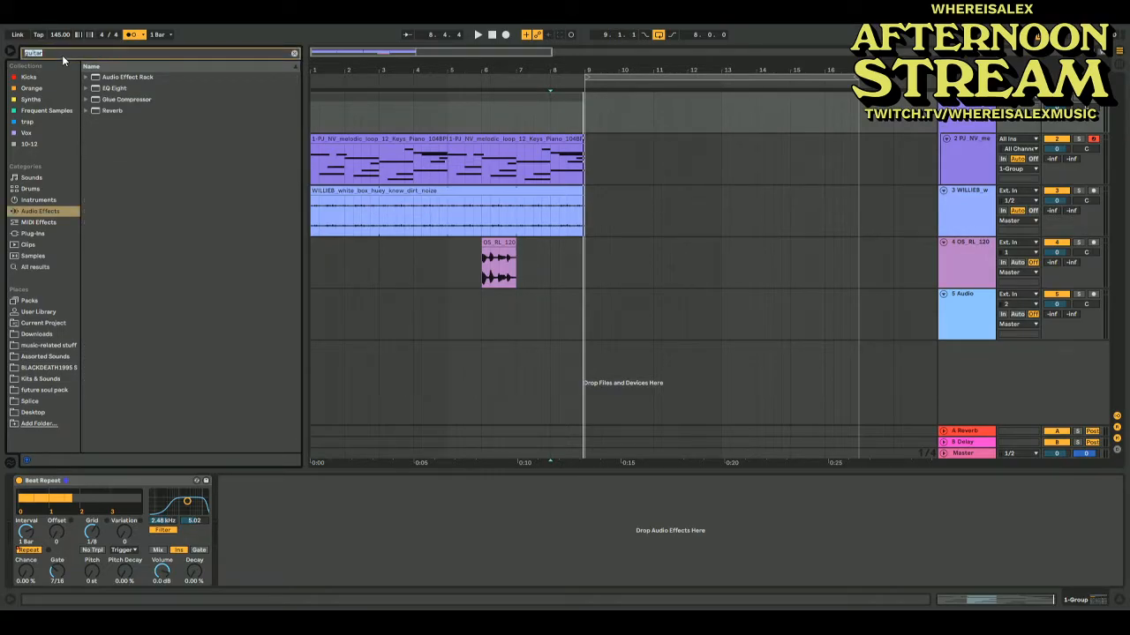
{"action": "type", "text": "cy"}
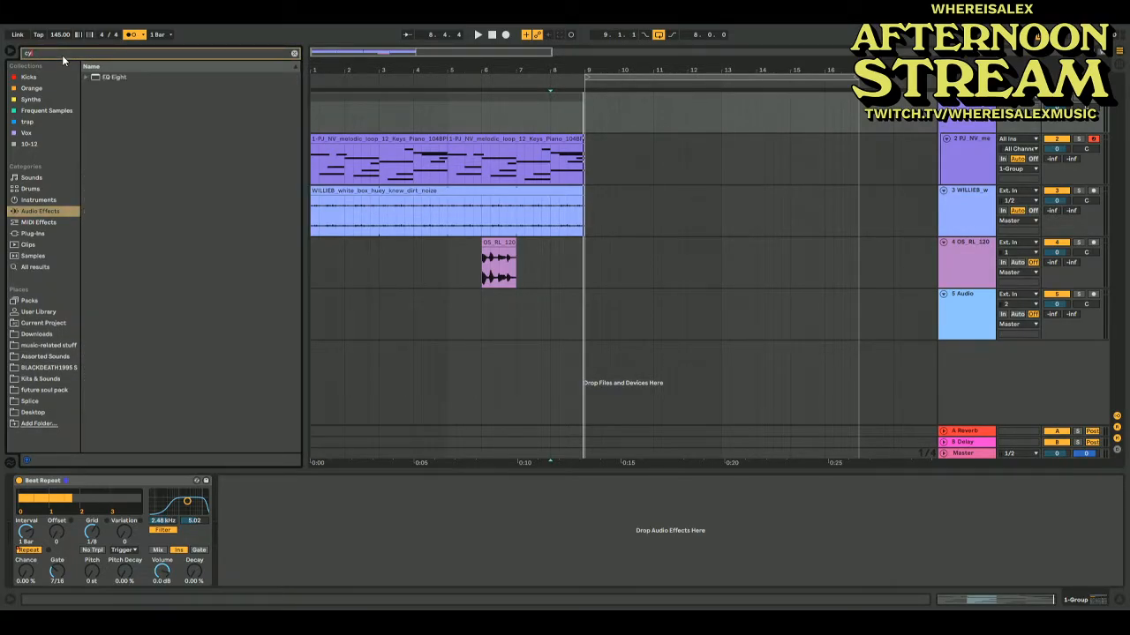
{"action": "type", "text": "matics"}
{"action": "type", "text": "guitar"}
{"action": "key", "text": "Return"}
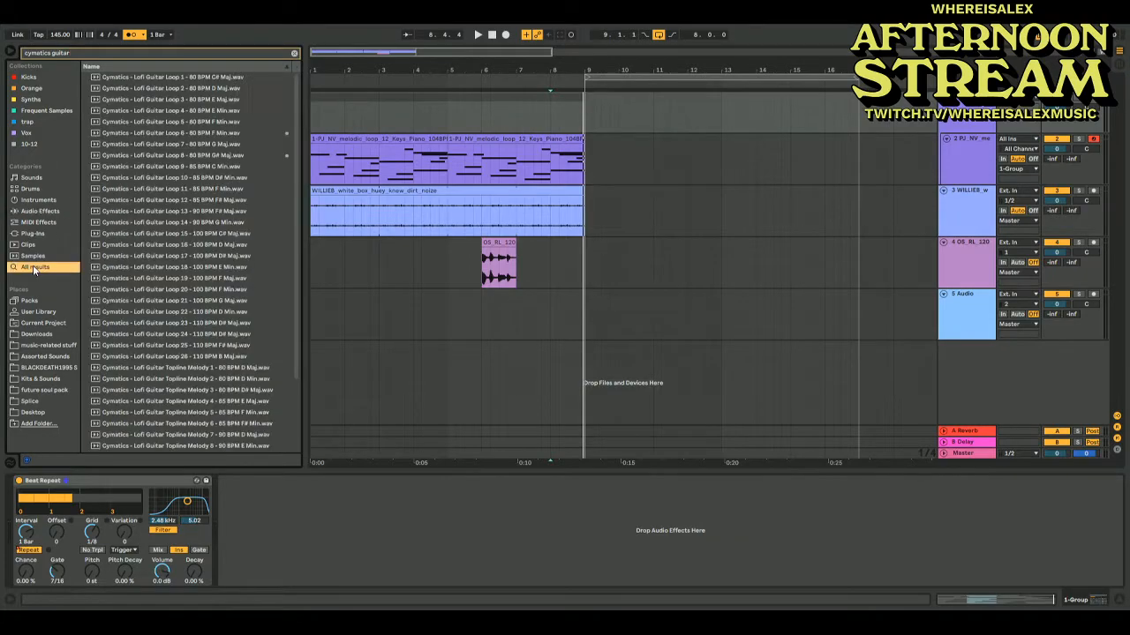
Audition the Cymatics Lofi Guitar Loops 5 down to 2, plus loops 10 and 11
{"action": "left_click", "coordinate": [180, 121]}
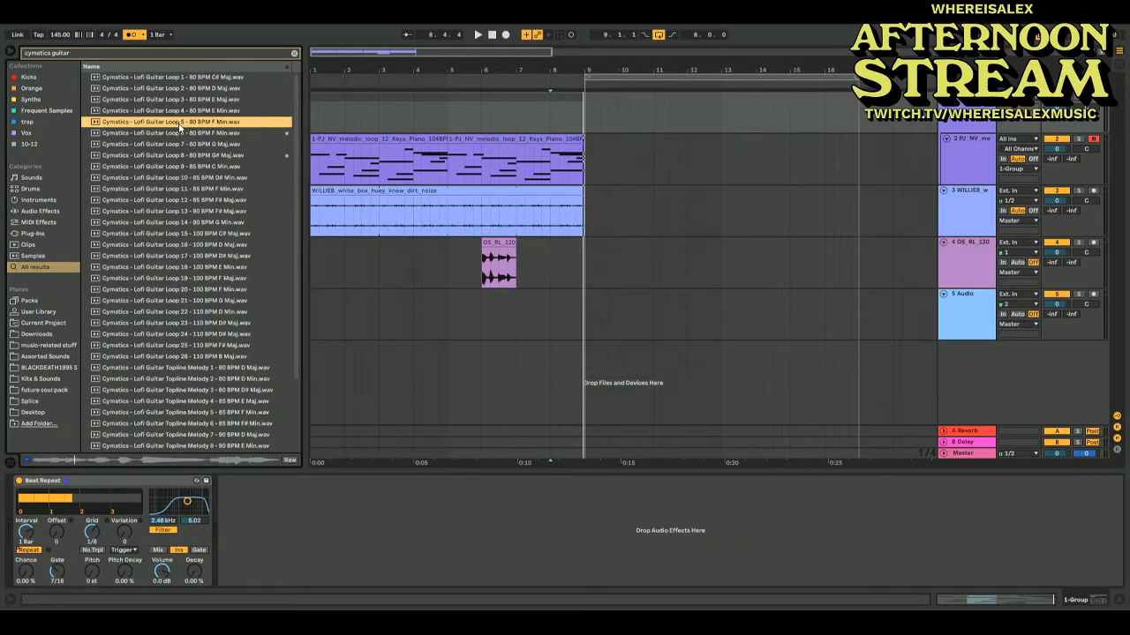
{"action": "key", "text": "Up"}
{"action": "key", "text": "Up"}
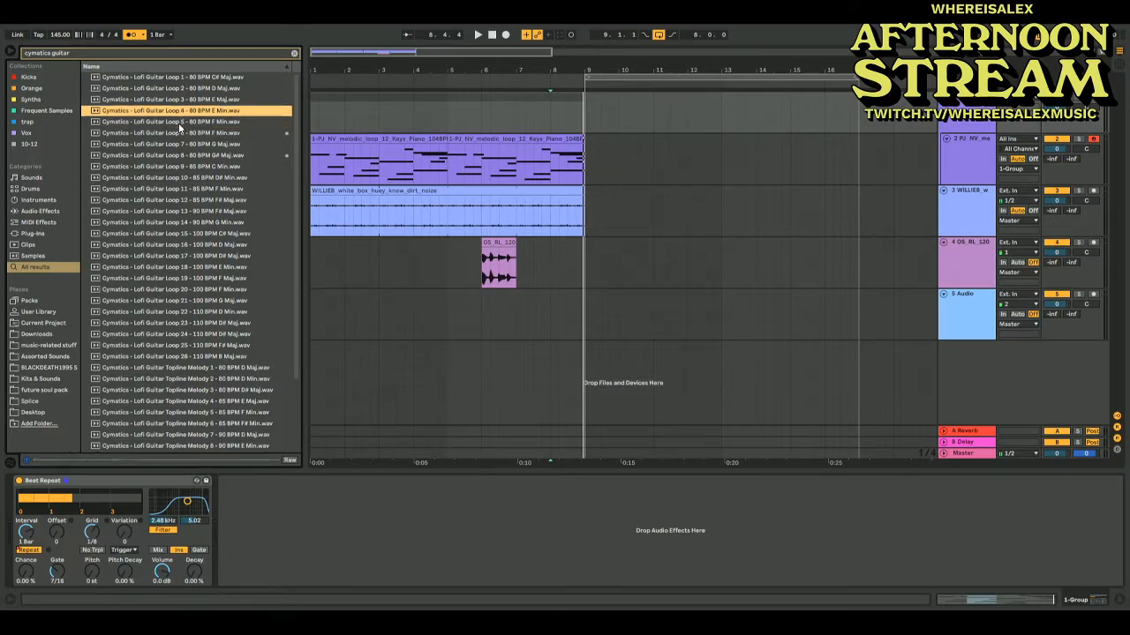
{"action": "key", "text": "Up"}
{"action": "key", "text": "Up"}
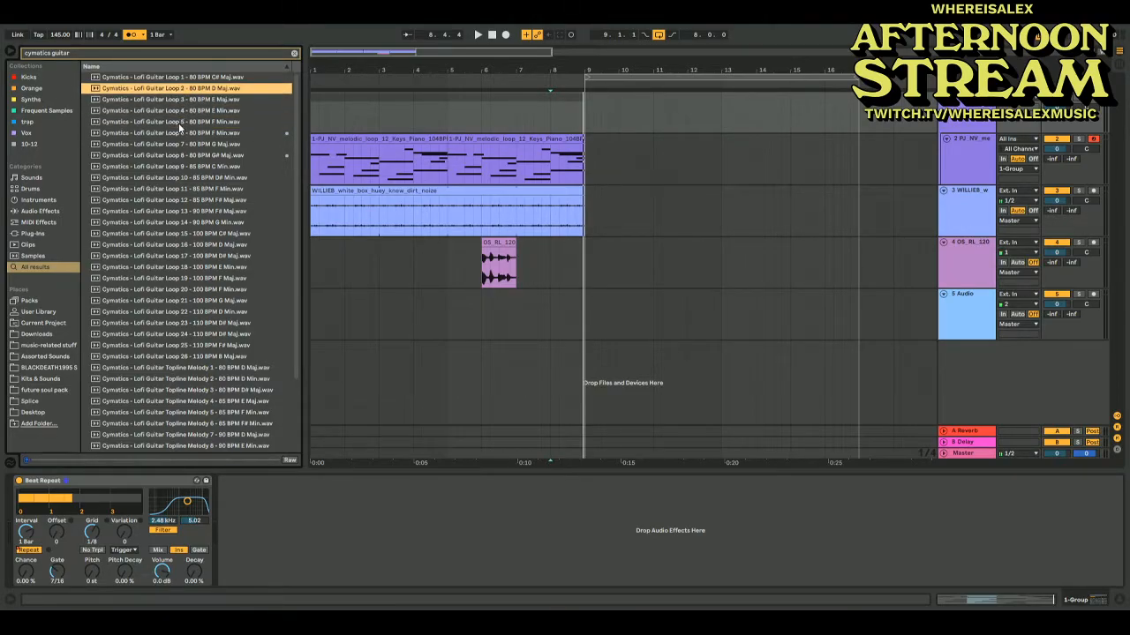
{"action": "left_click", "coordinate": [185, 178]}
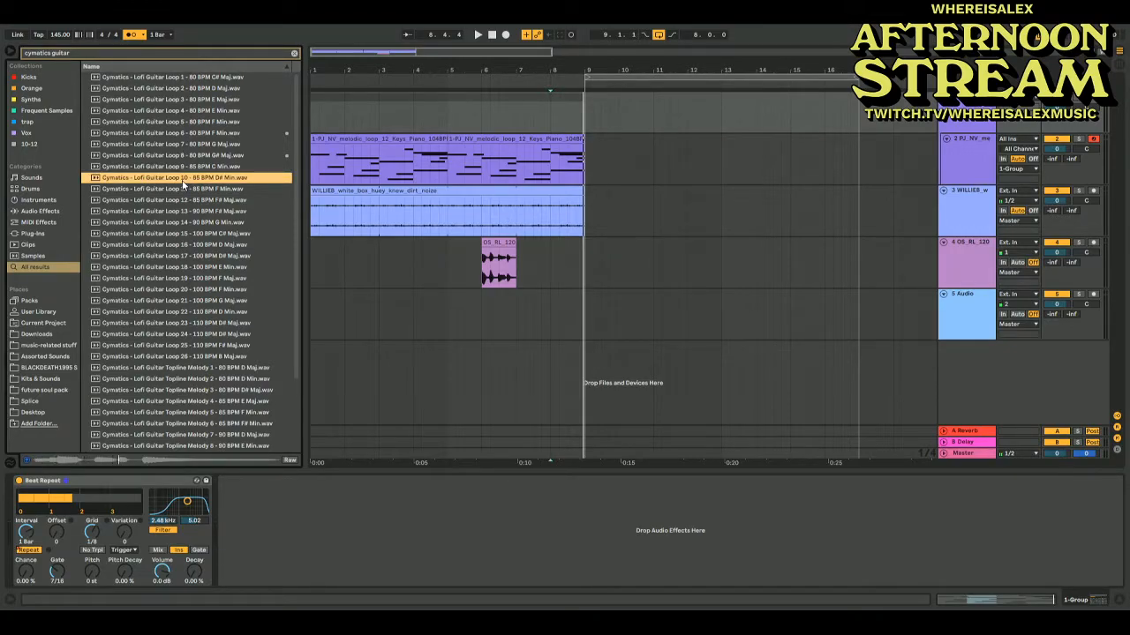
{"action": "left_click", "coordinate": [183, 187]}
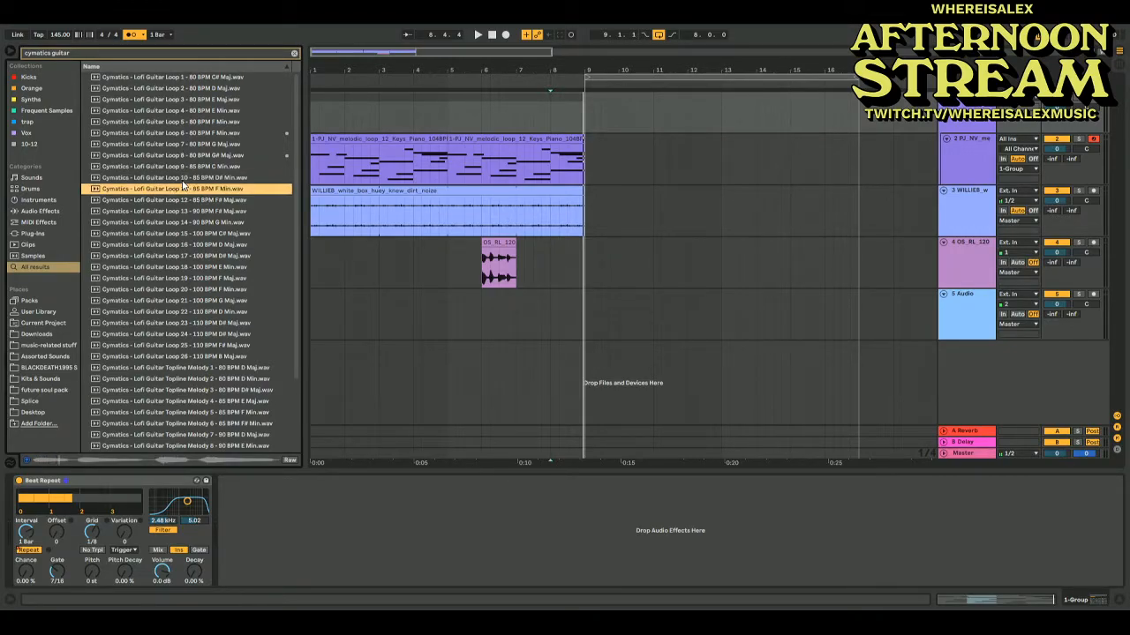
{"action": "key", "text": "Up"}
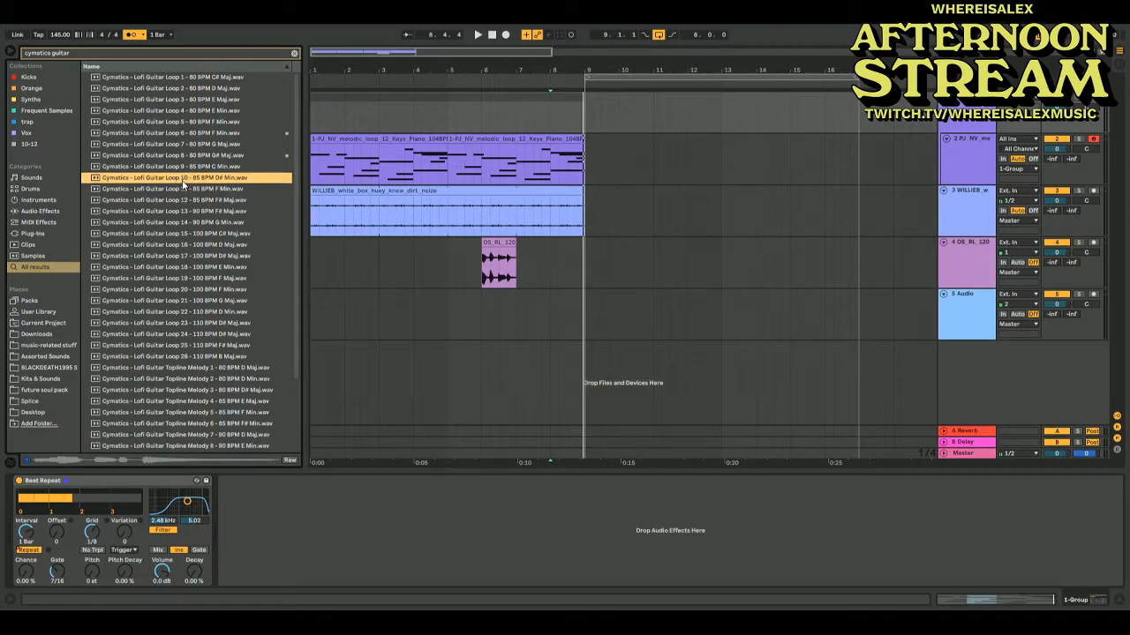
Place Cymatics Lofi Guitar Loop 10 on the fifth track at bar 9 and play it
{"action": "left_click_drag", "start_coordinate": [183, 183], "coordinate": [608, 295]}
{"action": "key", "text": "space"}
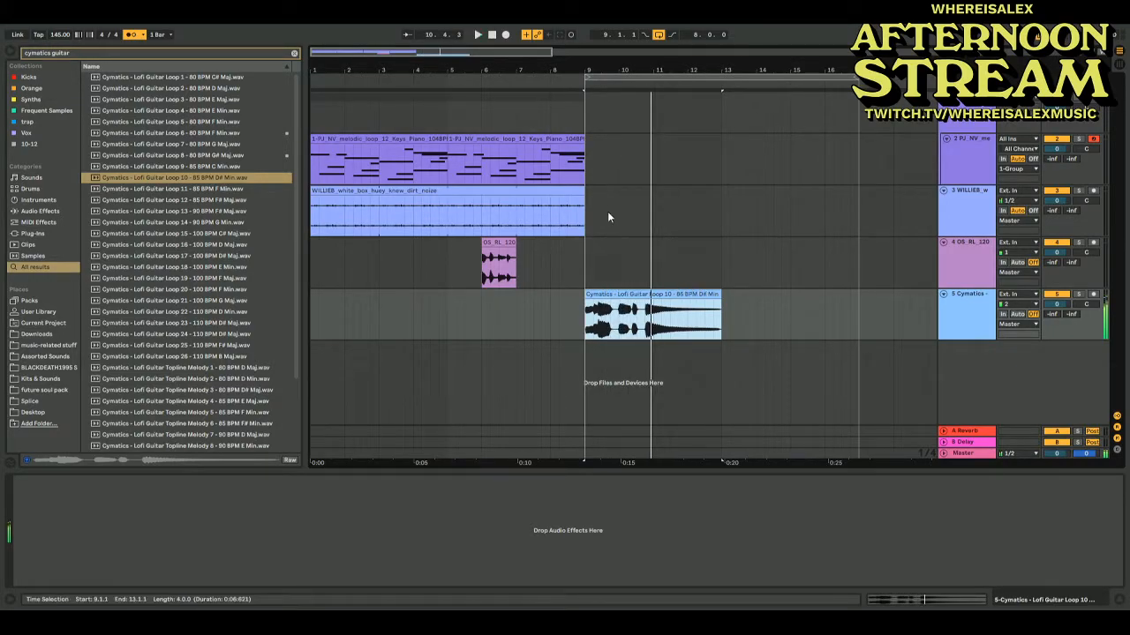
{"action": "key", "text": "space"}
Play the first piano clip from bar 1 and delete the piano part from bar 5 to bar 9
{"action": "left_click_drag", "start_coordinate": [586, 210], "coordinate": [297, 166]}
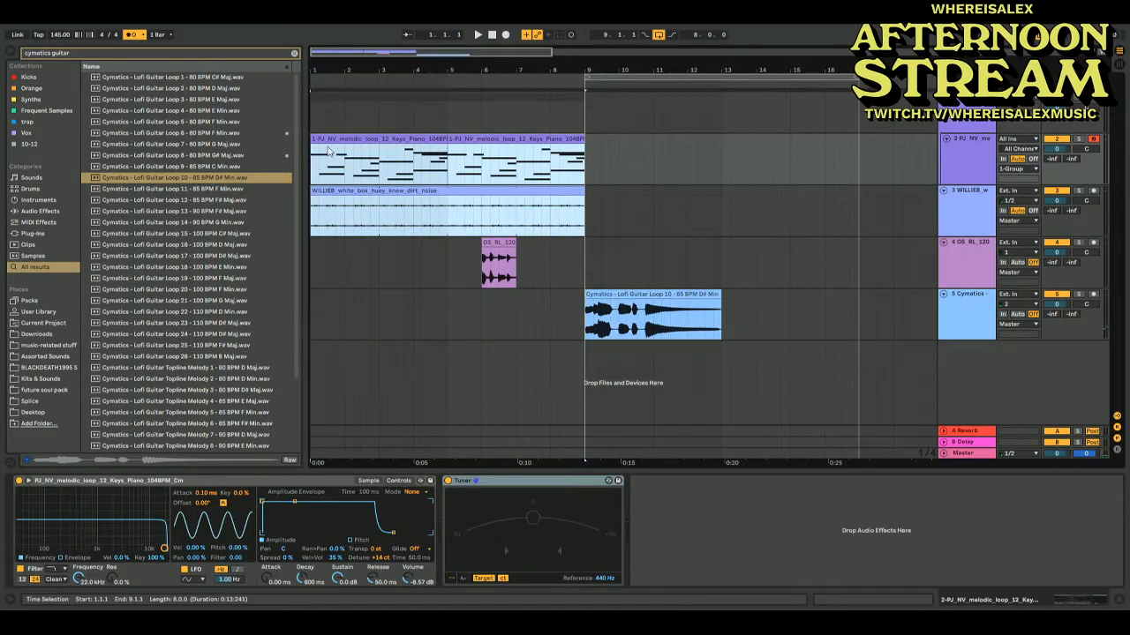
{"action": "left_click", "coordinate": [342, 141]}
{"action": "double_click", "coordinate": [415, 135]}
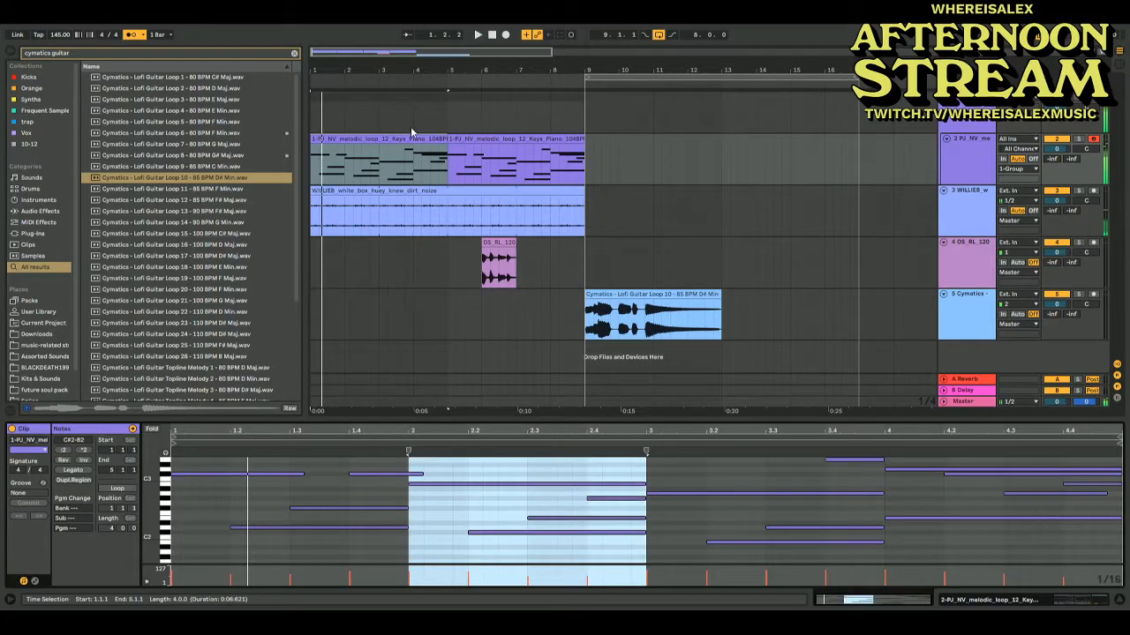
{"action": "left_click", "coordinate": [458, 149]}
{"action": "key", "text": "Delete"}
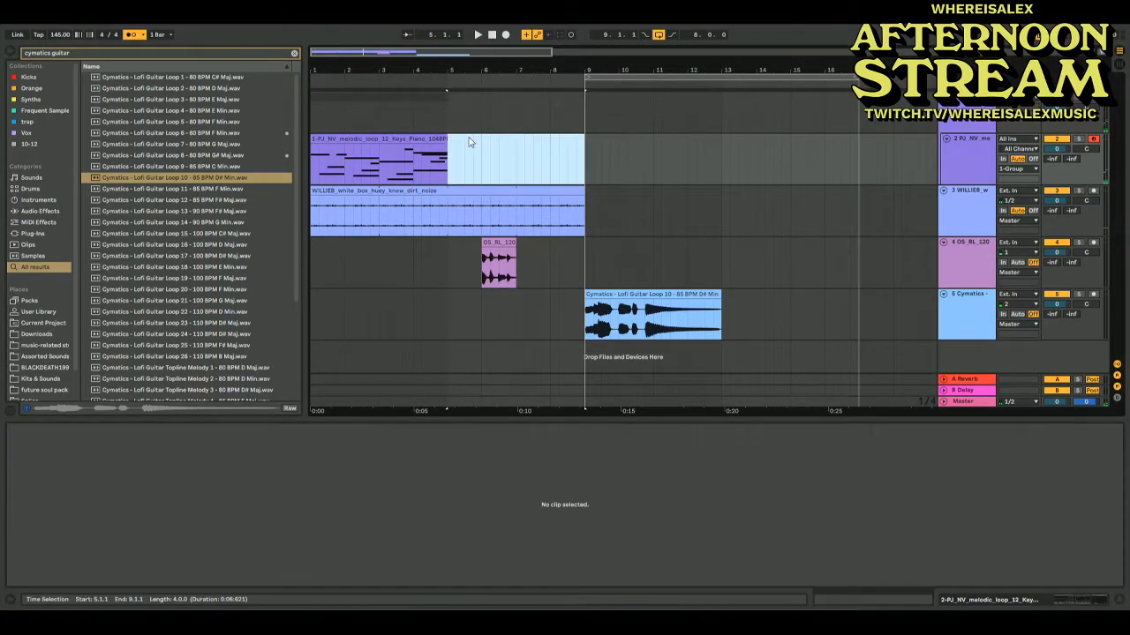
Delete the remaining piano part from bar 1 to bar 5 and select the second track
{"action": "left_click", "coordinate": [376, 141]}
{"action": "key", "text": "Delete"}
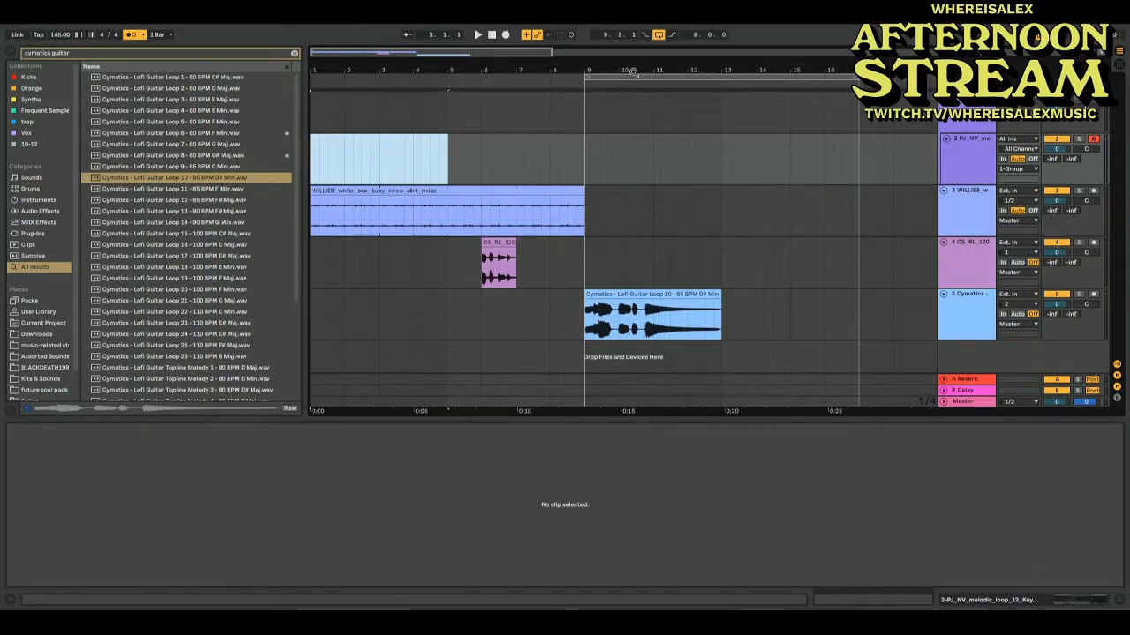
{"action": "left_click", "coordinate": [976, 170]}
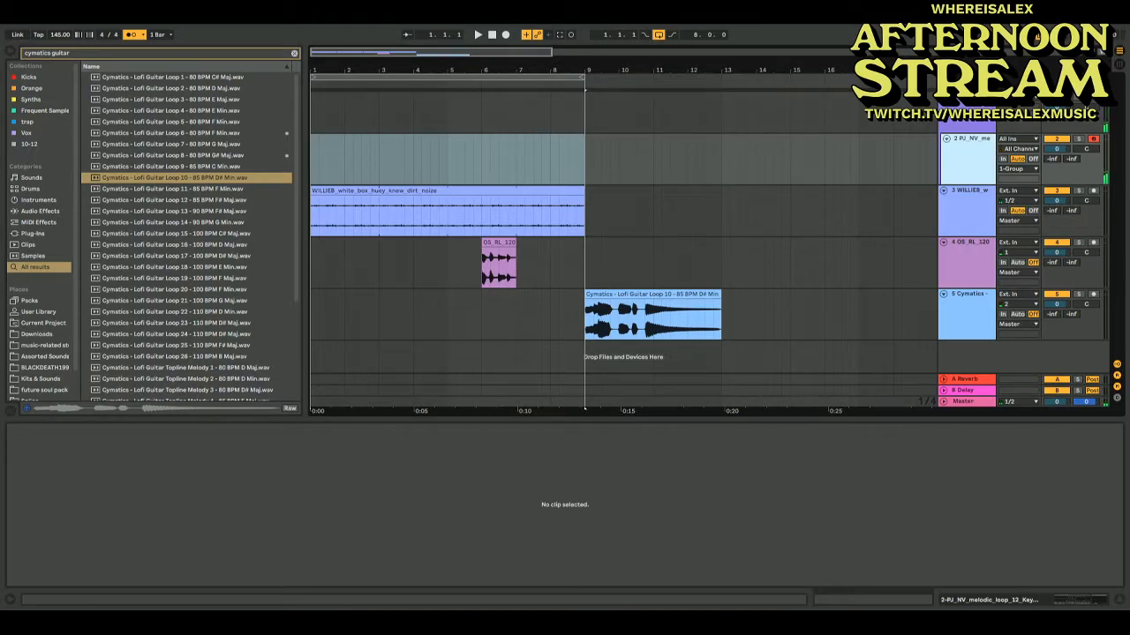
Record new piano notes on the second track from bar 1, and record again from bar 2
{"action": "left_click", "coordinate": [493, 35]}
{"action": "left_click", "coordinate": [506, 36]}
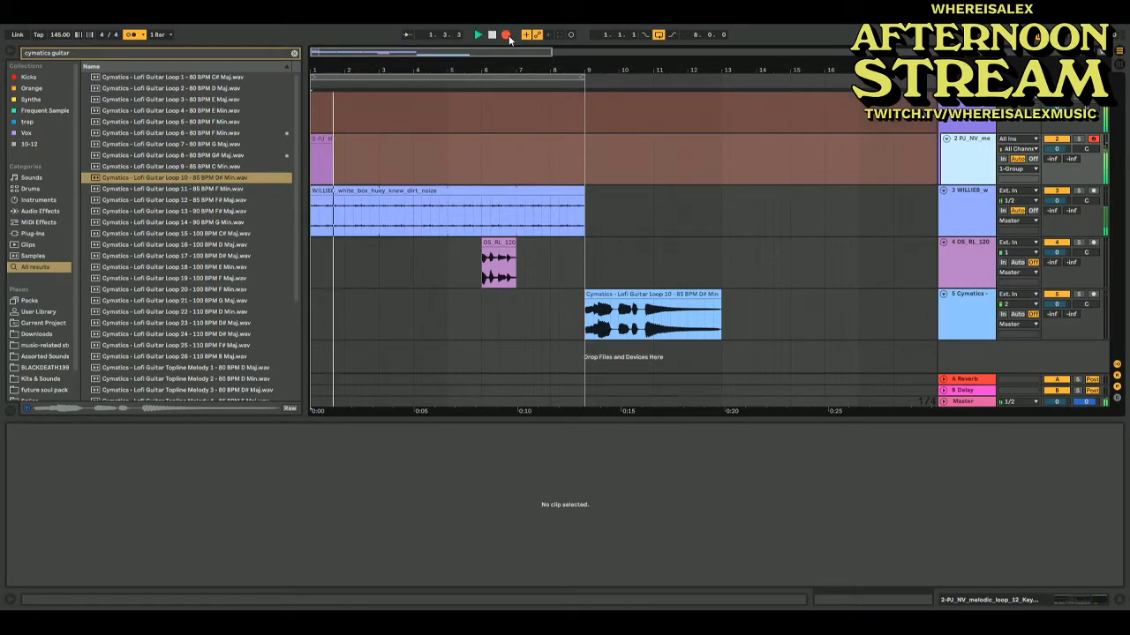
{"action": "key", "text": "space"}
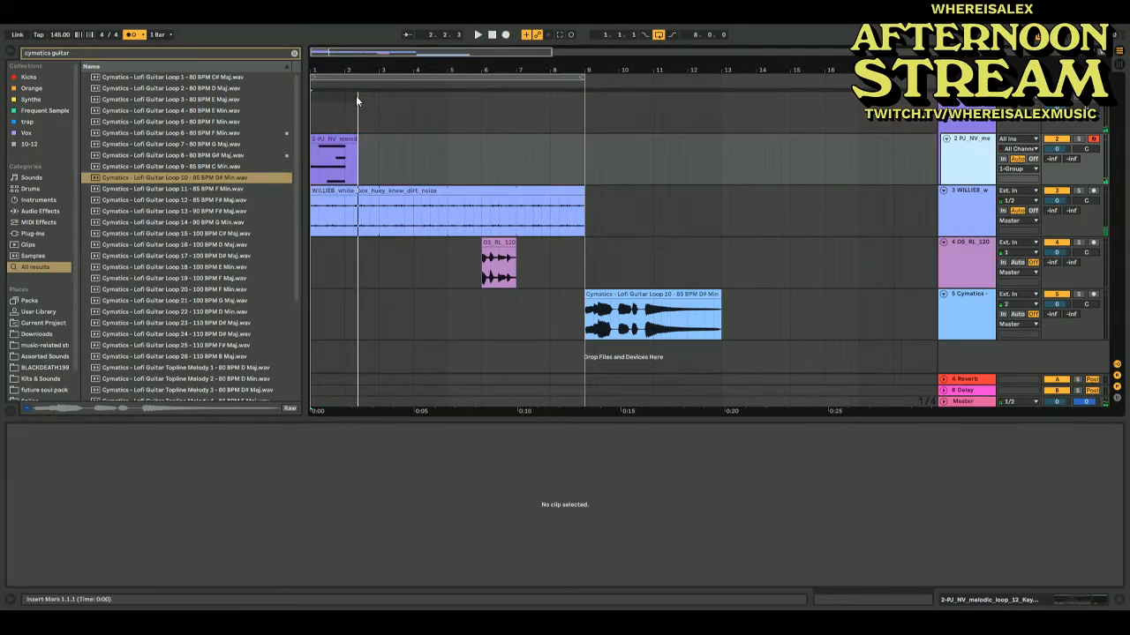
{"action": "left_click", "coordinate": [345, 165]}
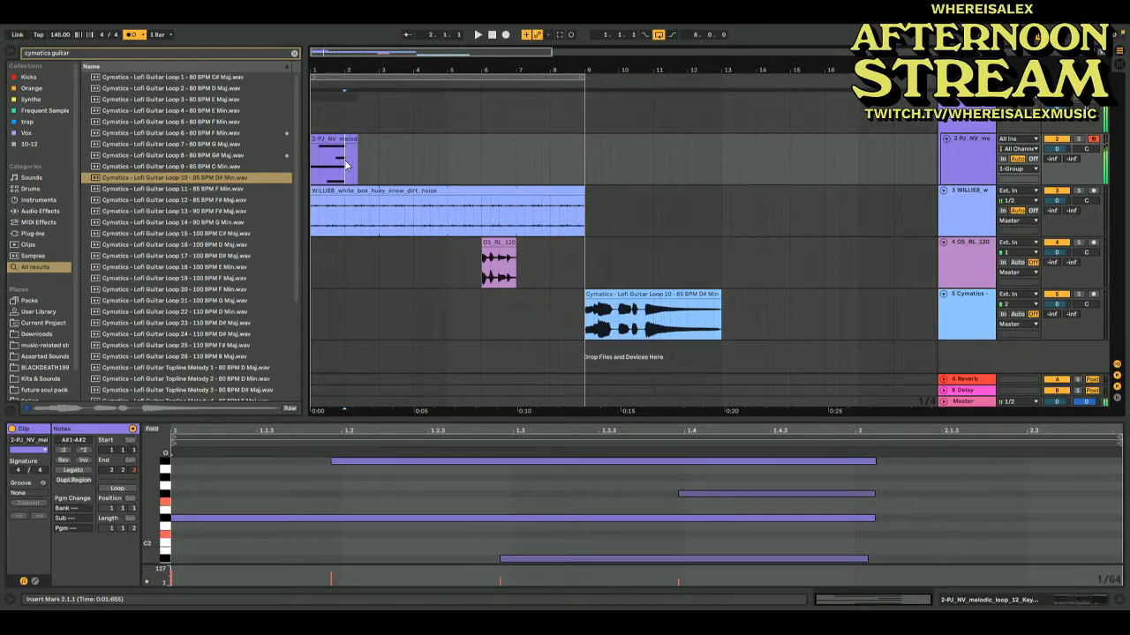
{"action": "left_click", "coordinate": [506, 34]}
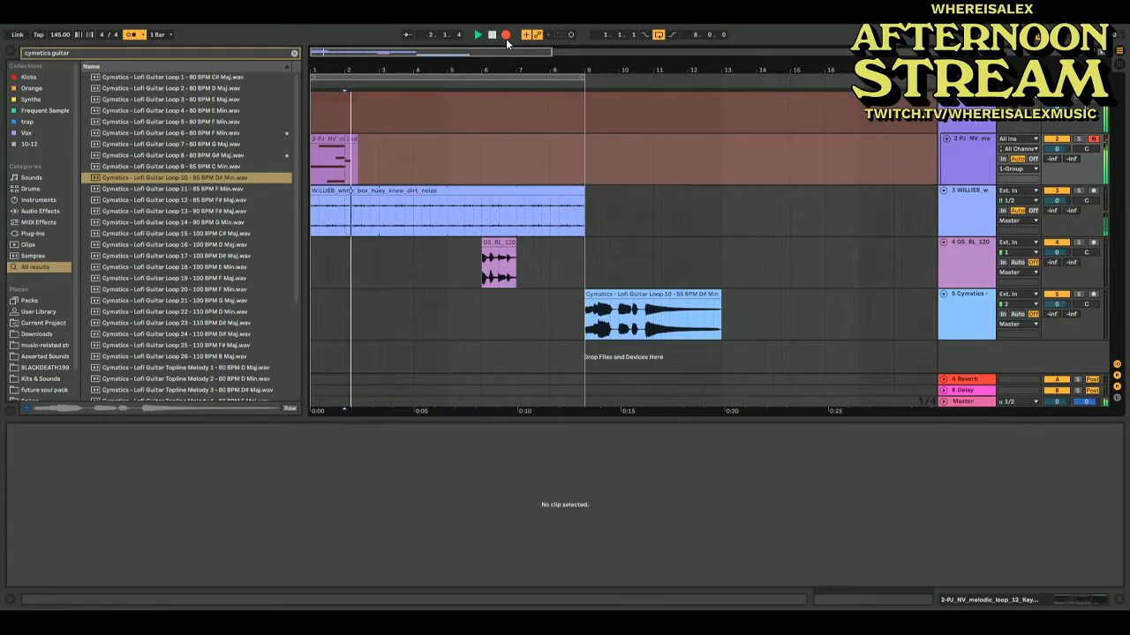
{"action": "key", "text": "space"}
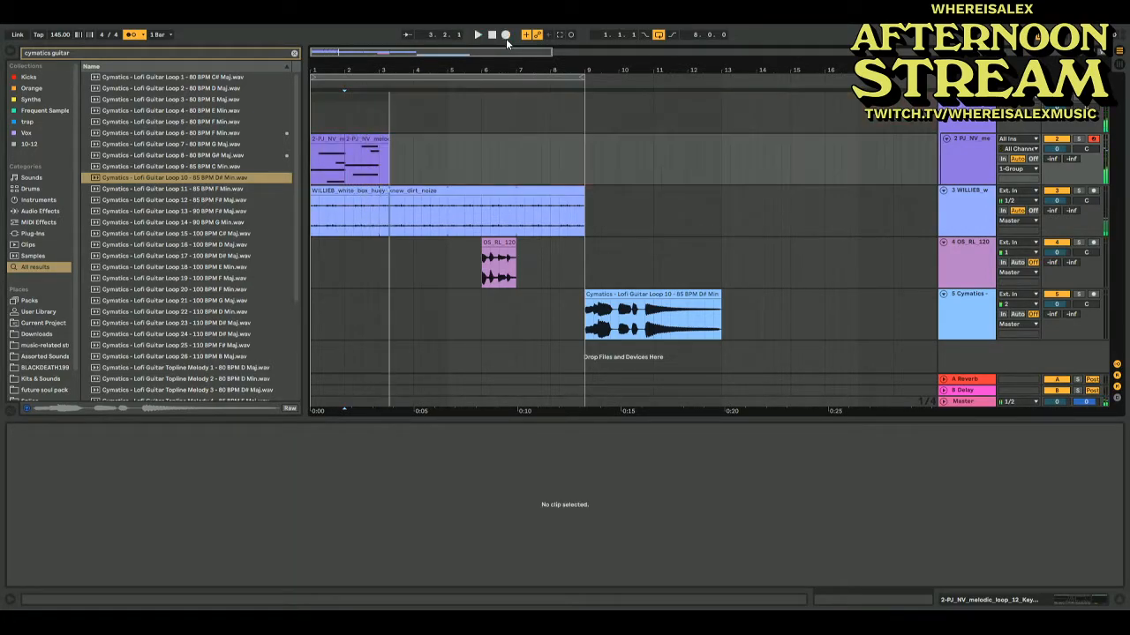
Record the next piano phrase on the second track from bar 3 until just past bar 5
{"action": "left_click", "coordinate": [376, 171]}
{"action": "left_click", "coordinate": [378, 172]}
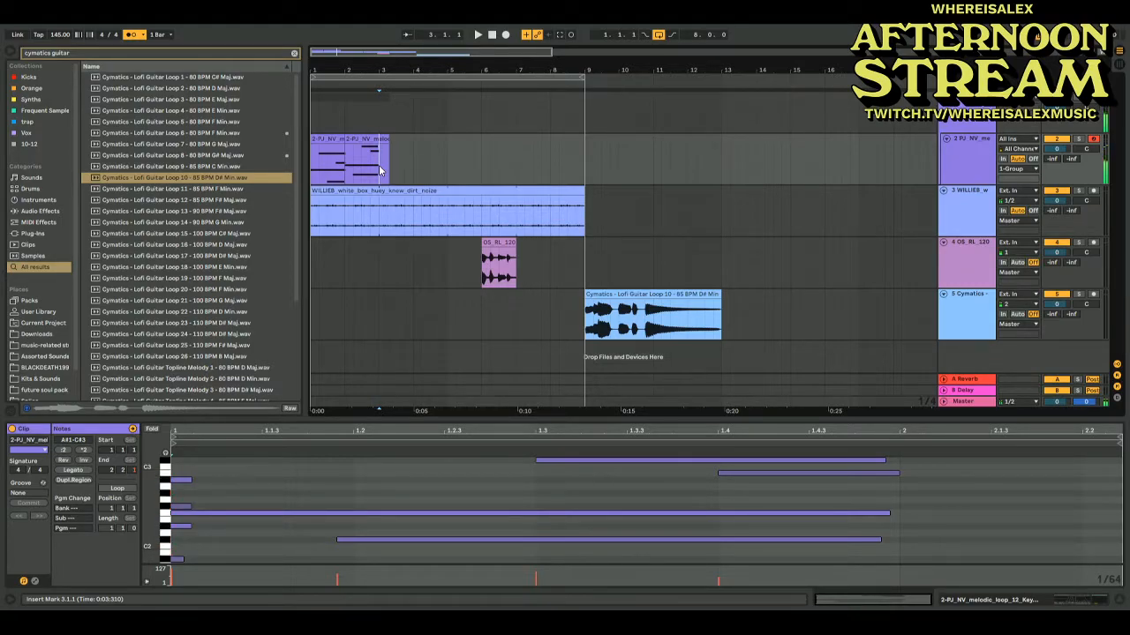
{"action": "left_click", "coordinate": [506, 35]}
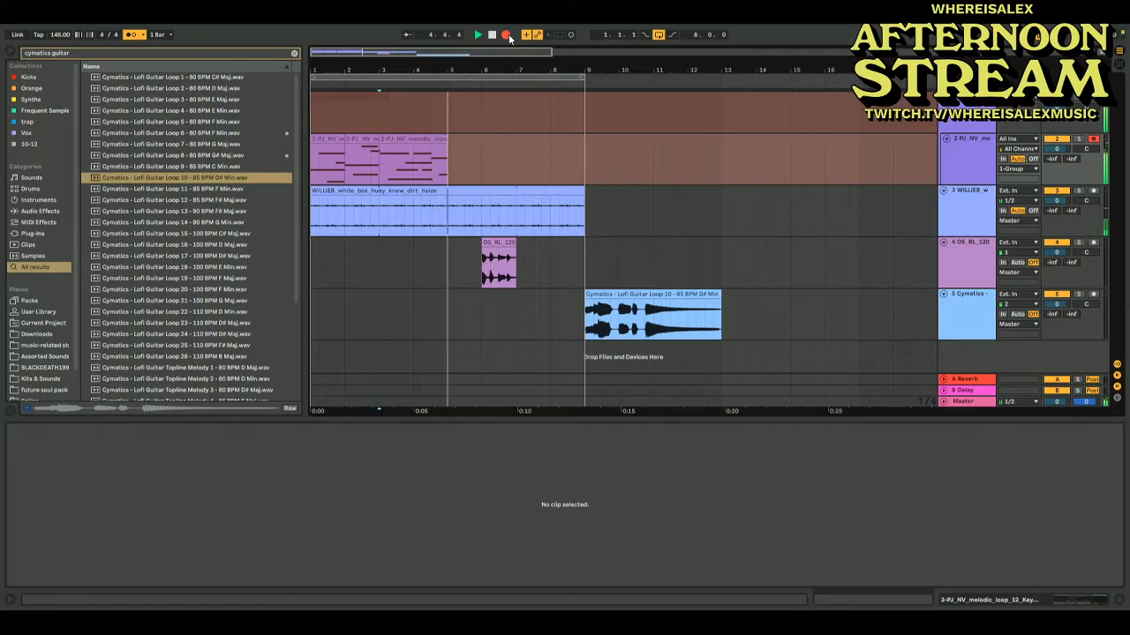
{"action": "key", "text": "space"}
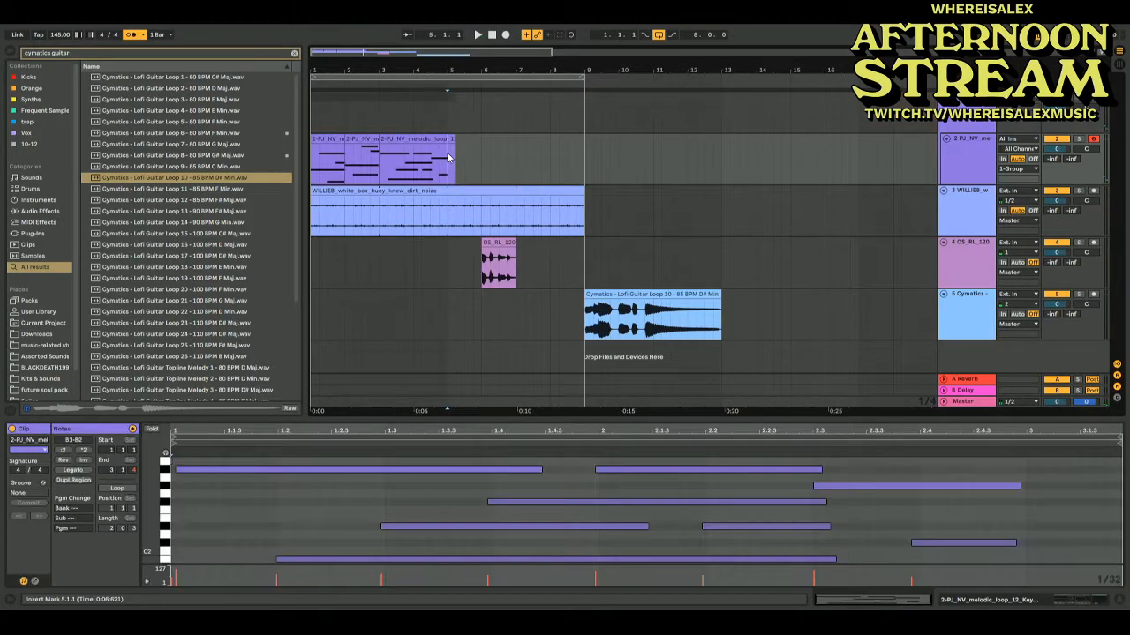
Consolidate the piano clips from bar 1 to bar 5 and quantize all of their notes
{"action": "left_click", "coordinate": [448, 157]}
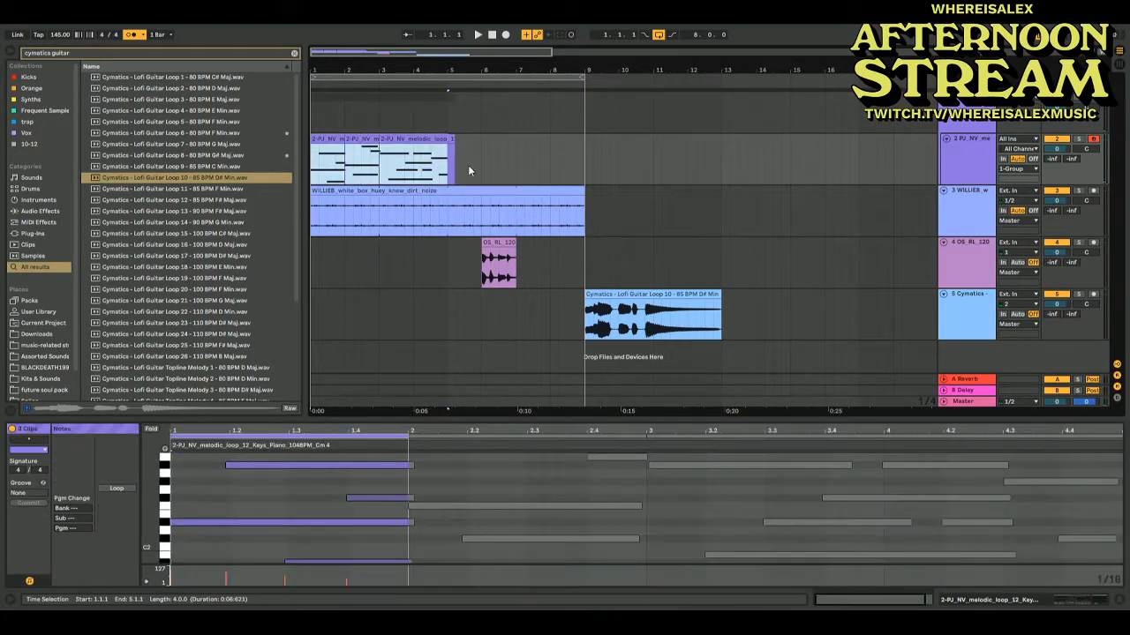
{"action": "left_click", "coordinate": [494, 503]}
{"action": "key", "text": "ctrl+a"}
{"action": "key", "text": "ctrl+u"}
Play the piano clip and duplicate it so the copy runs from bar 5 to bar 9
{"action": "key", "text": "space"}
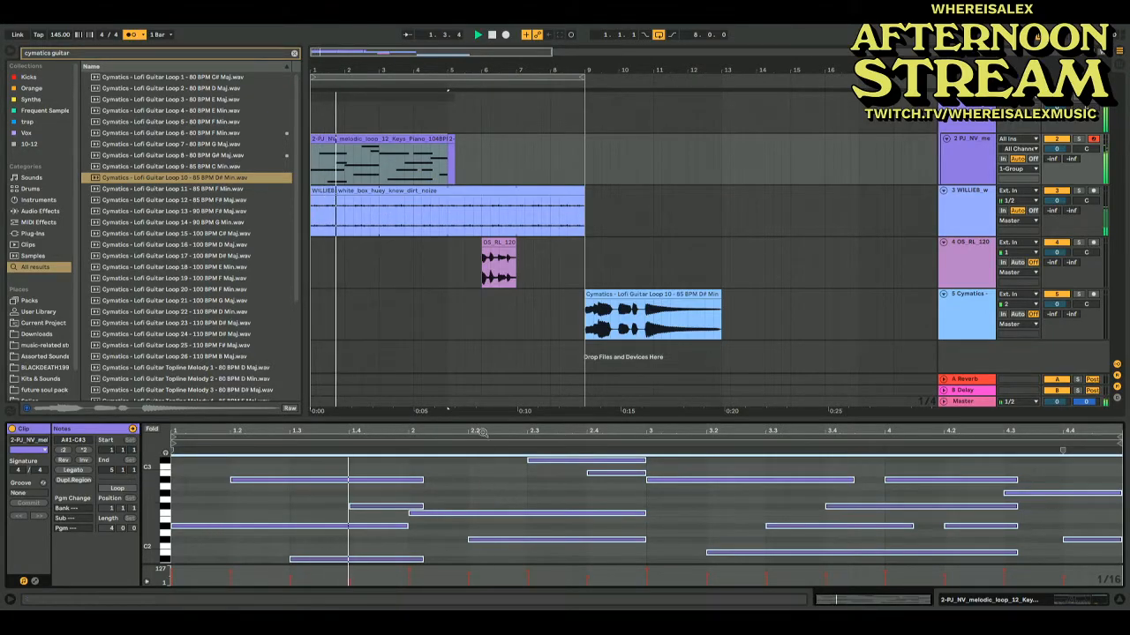
{"action": "left_click", "coordinate": [393, 140]}
{"action": "key", "text": "ctrl+d"}
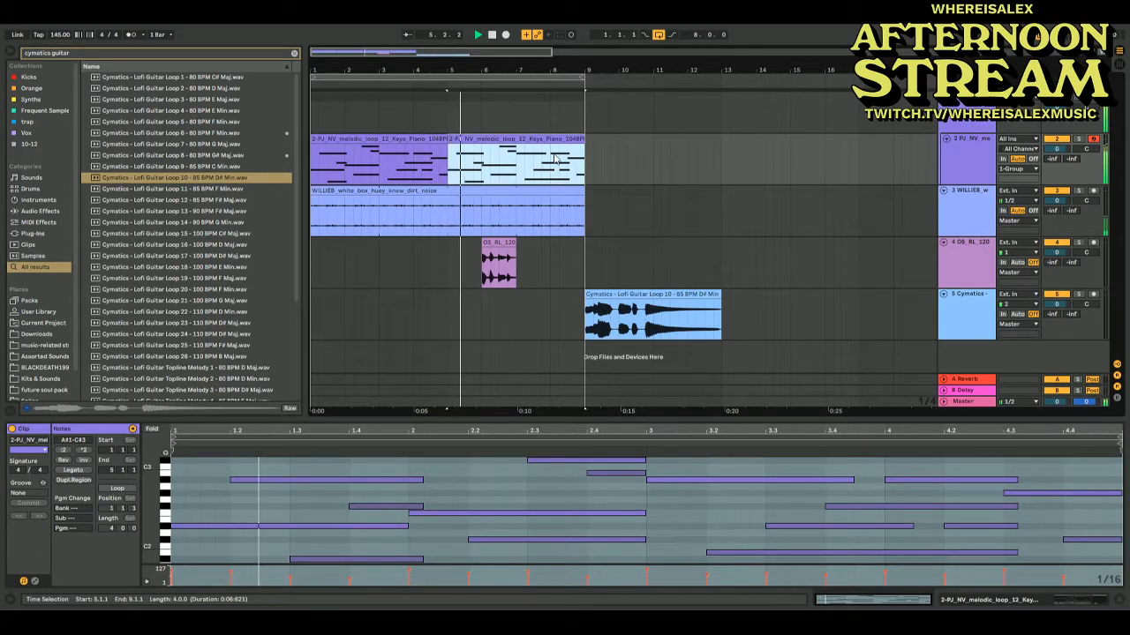
Transpose the OS_RL_120 melodic clip at bar 6 to -3 st and set its gain to -0.78 dB
{"action": "left_click", "coordinate": [497, 246]}
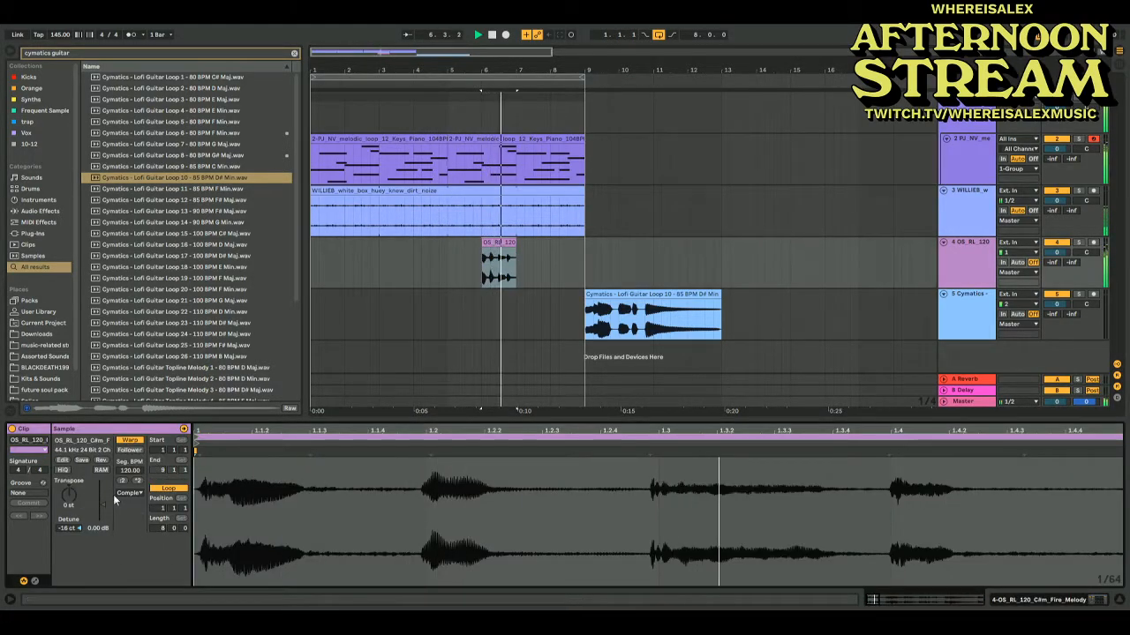
{"action": "left_click_drag", "start_coordinate": [71, 504], "coordinate": [103, 513]}
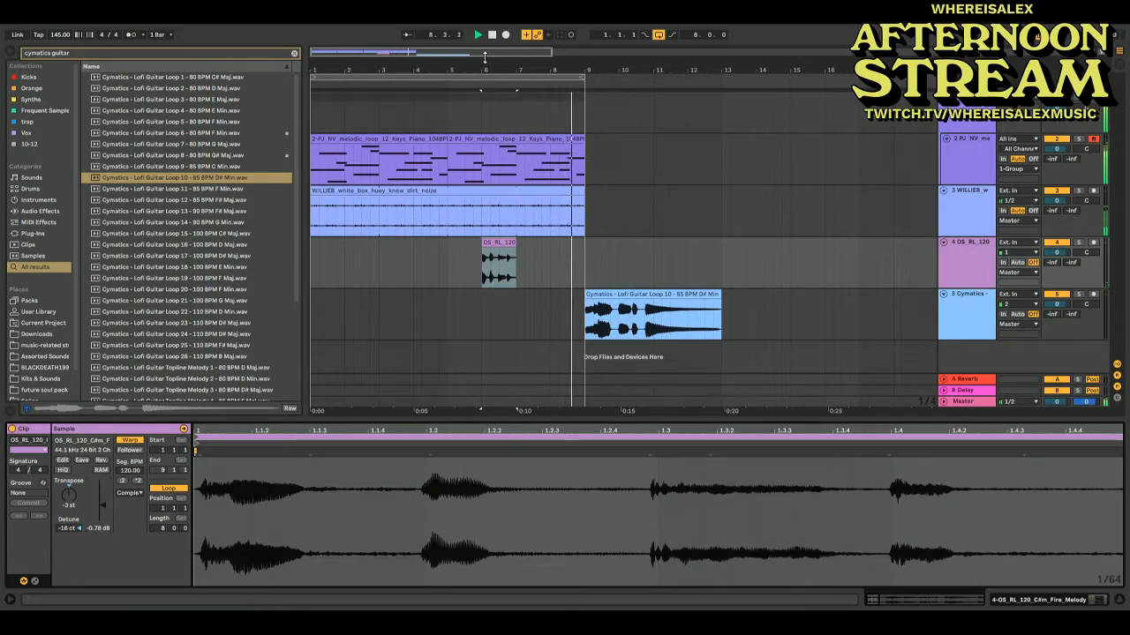
{"action": "key", "text": "space"}
Loop bars 9 to 17, clear the browser search and duplicate the Cymatics guitar loop to bar 13
{"action": "left_click_drag", "start_coordinate": [428, 76], "coordinate": [691, 123]}
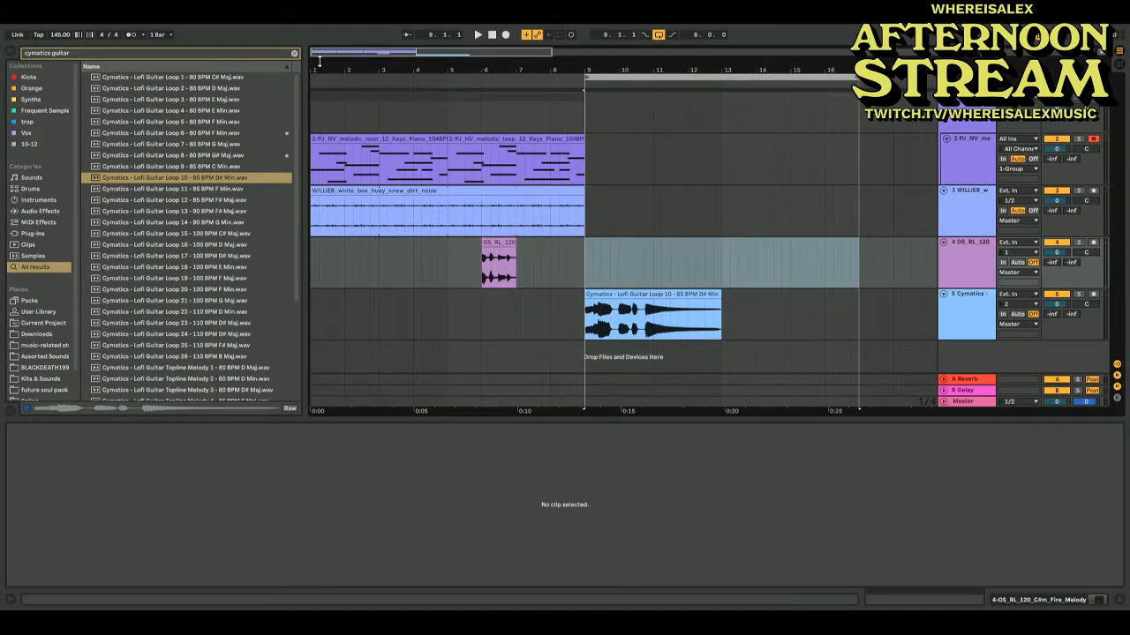
{"action": "left_click", "coordinate": [295, 54]}
{"action": "left_click", "coordinate": [694, 292]}
{"action": "key", "text": "space"}
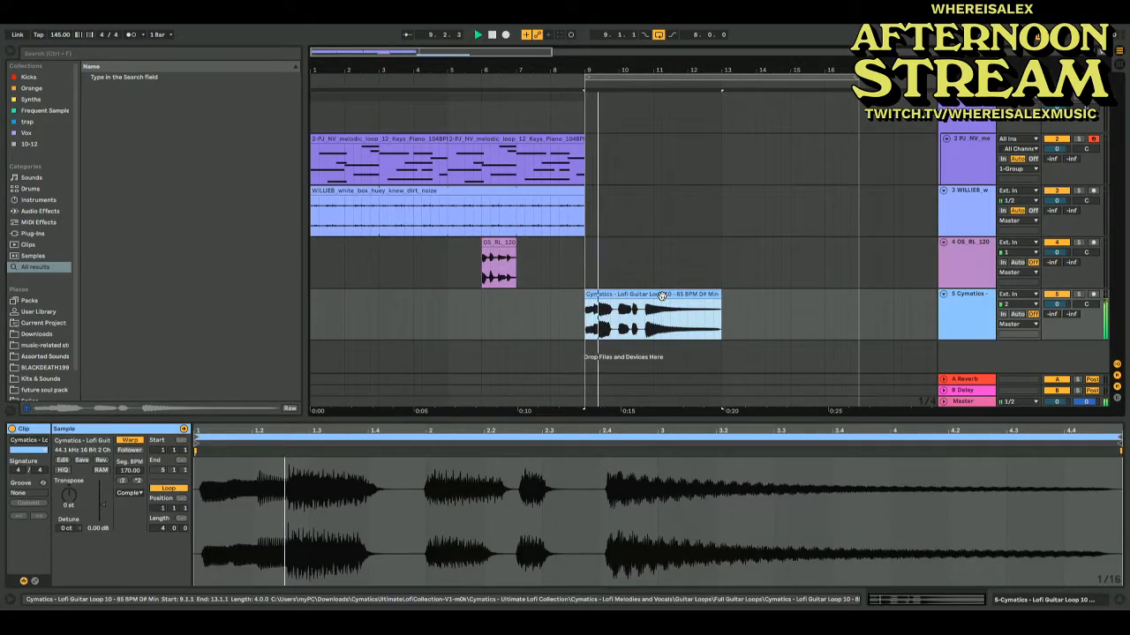
{"action": "key", "text": "ctrl+d"}
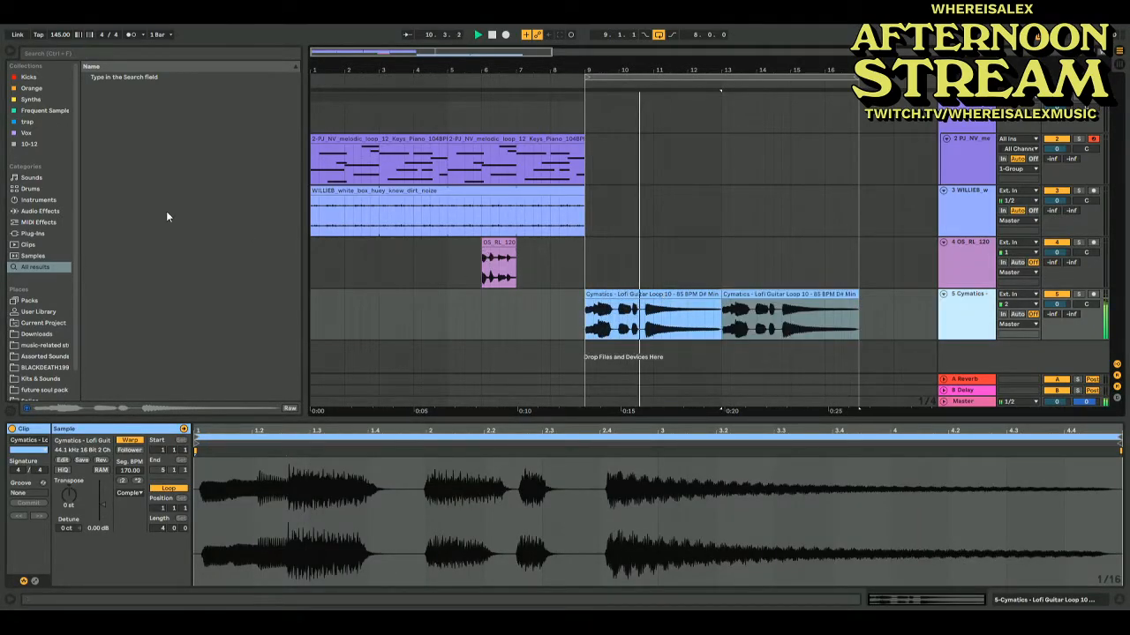
Add a Chorus to the guitar track with 29% dry/wet, 0.88 ms modulation amount and 1.20 Hz rate
{"action": "left_click", "coordinate": [40, 211]}
{"action": "left_click", "coordinate": [111, 132]}
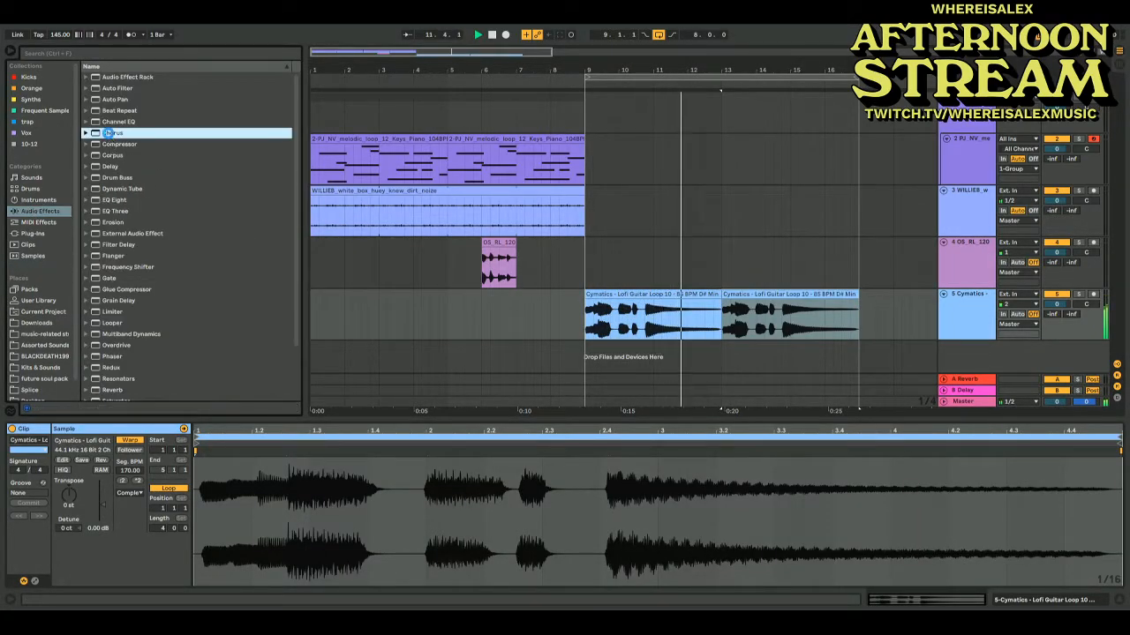
{"action": "key", "text": "Return"}
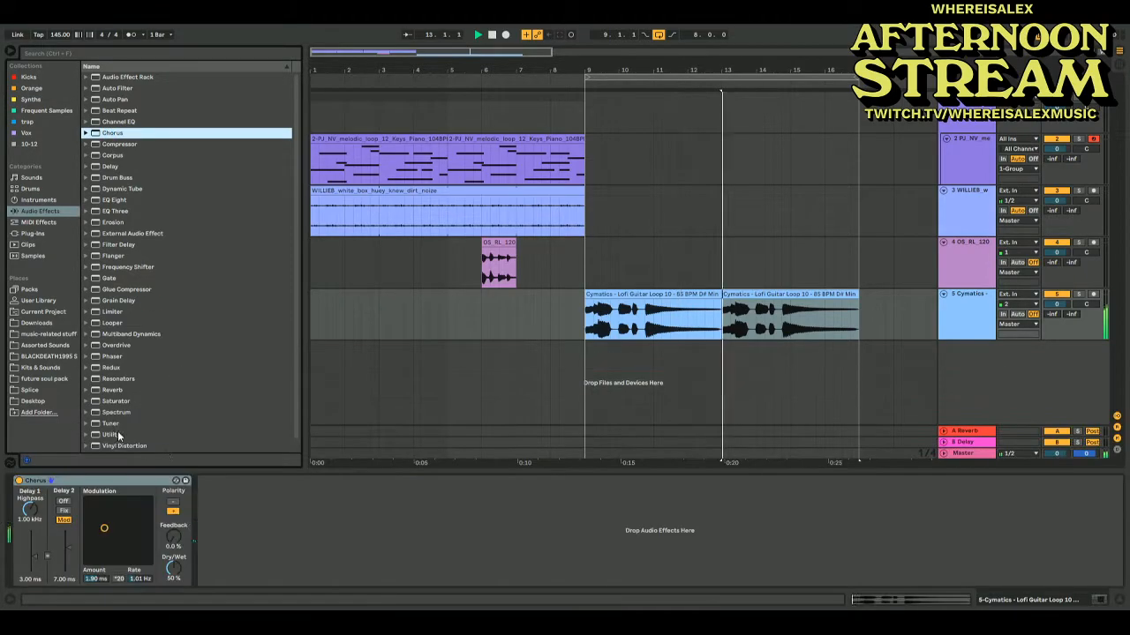
{"action": "left_click_drag", "start_coordinate": [173, 569], "coordinate": [173, 574]}
{"action": "left_click_drag", "start_coordinate": [104, 528], "coordinate": [106, 538]}
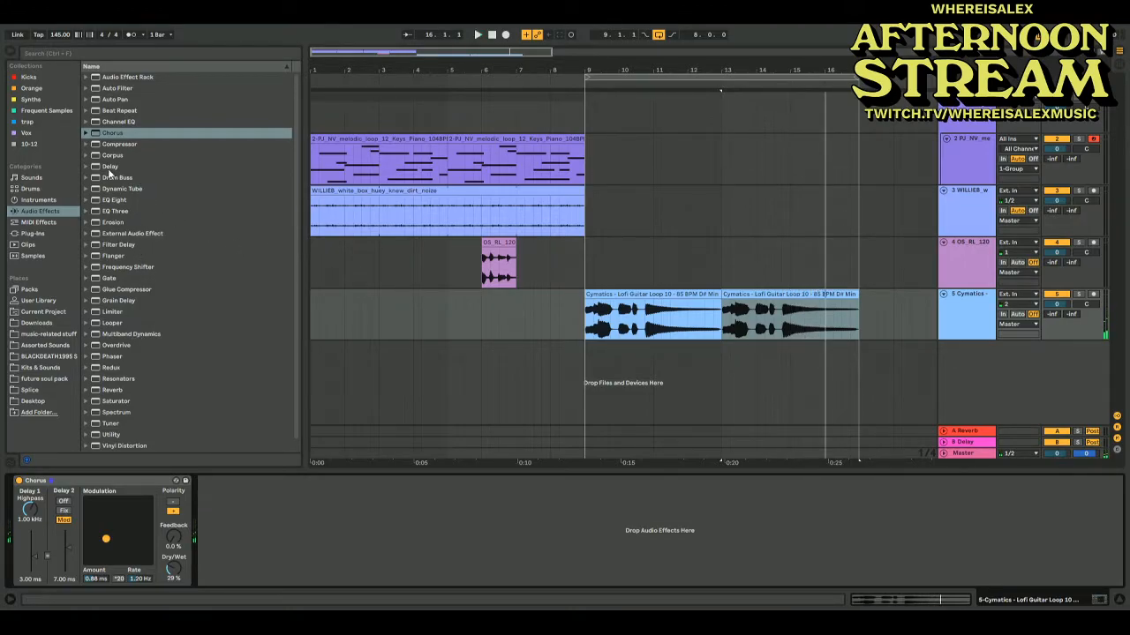
Add a Delay with 16% dry/wet to the guitar track and insert RC-20 Retro Color between the Chorus and Delay
{"action": "double_click", "coordinate": [108, 167]}
{"action": "left_click_drag", "start_coordinate": [395, 569], "coordinate": [395, 573]}
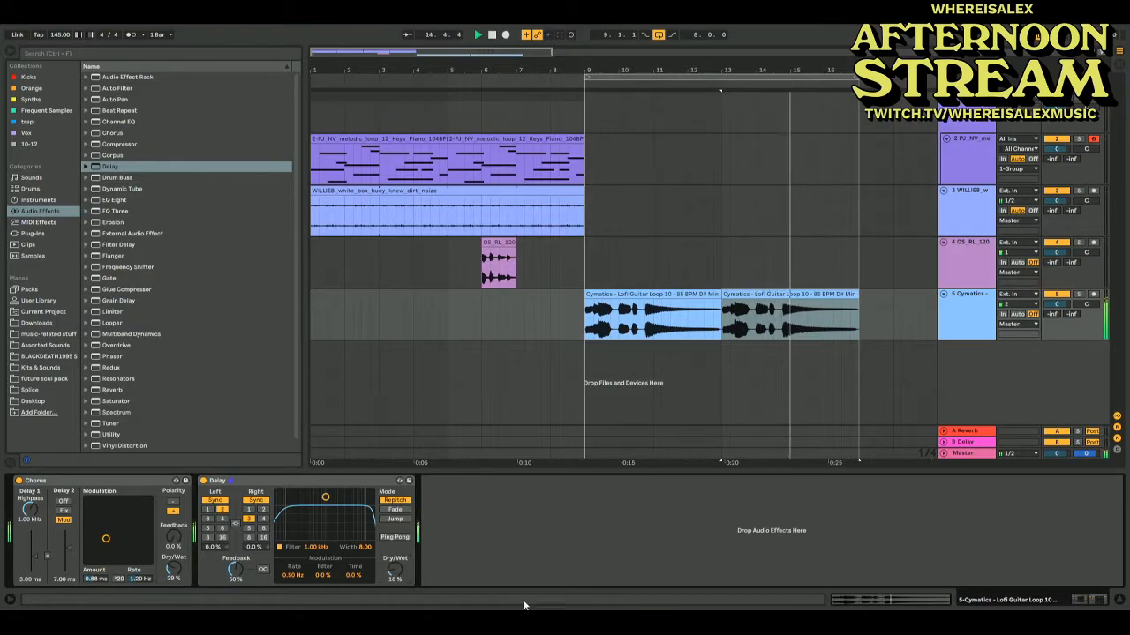
{"action": "left_click", "coordinate": [31, 99]}
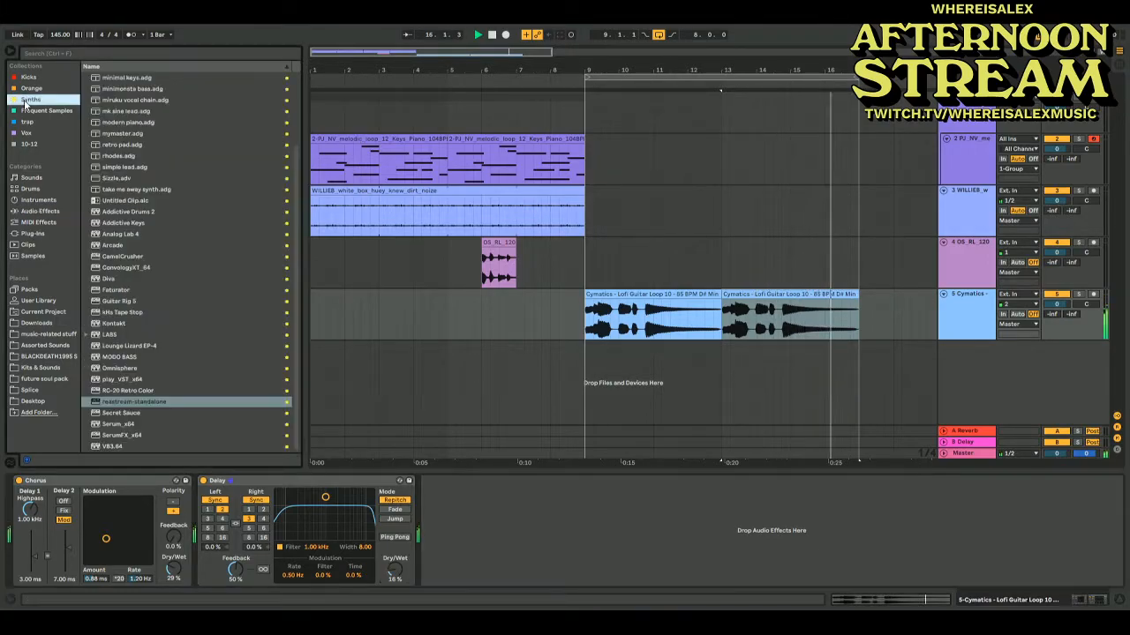
{"action": "left_click", "coordinate": [130, 383]}
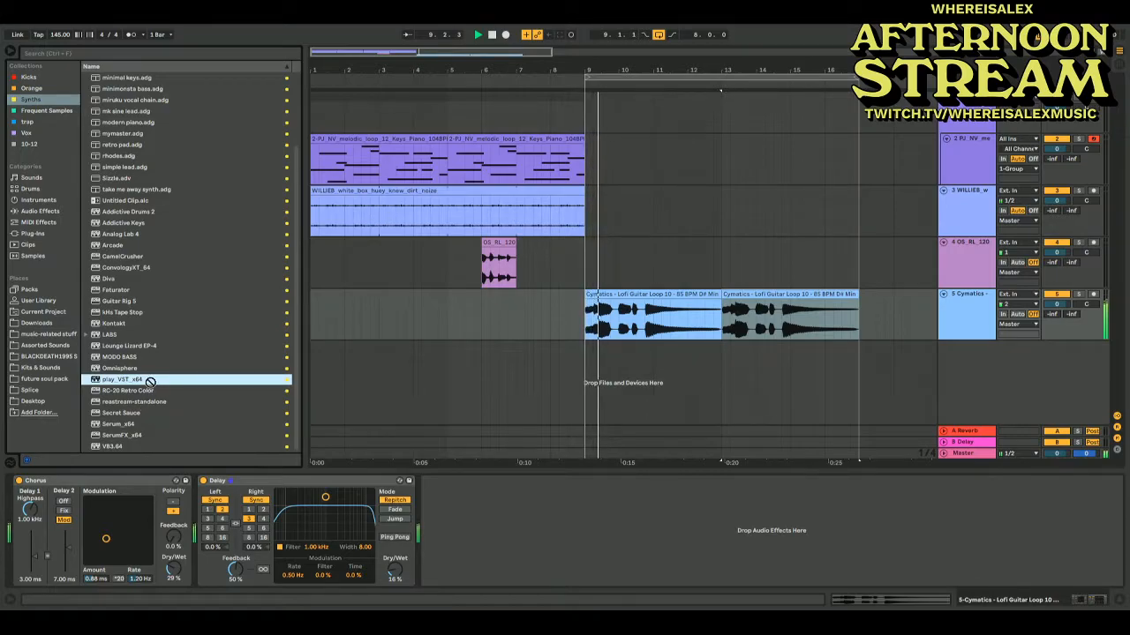
{"action": "left_click_drag", "start_coordinate": [130, 390], "coordinate": [201, 510]}
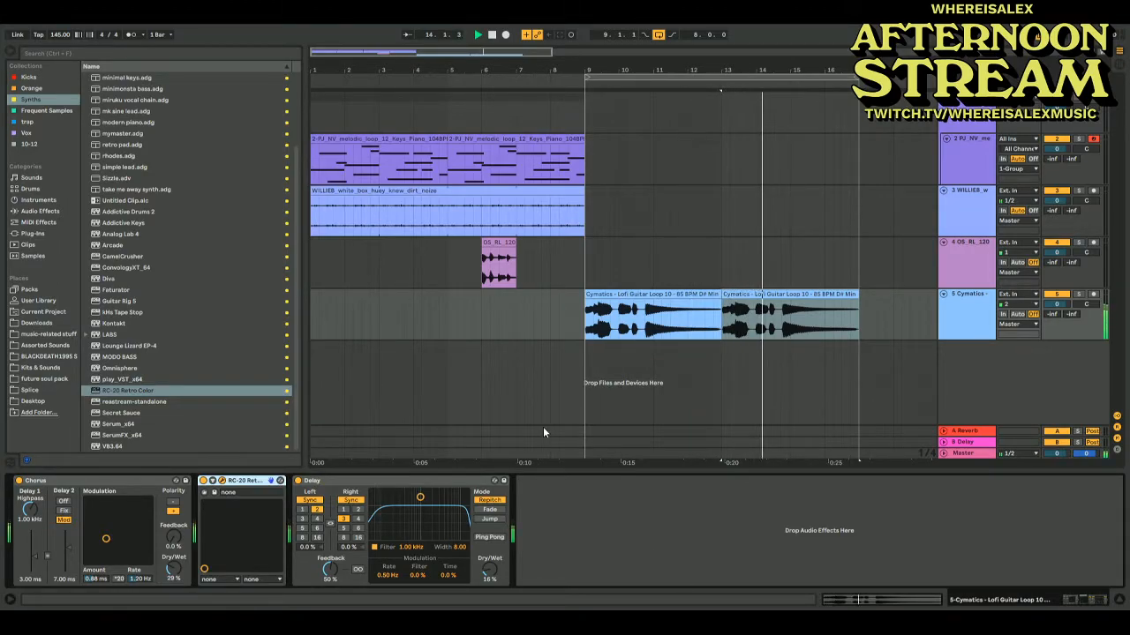
{"action": "key", "text": "space"}
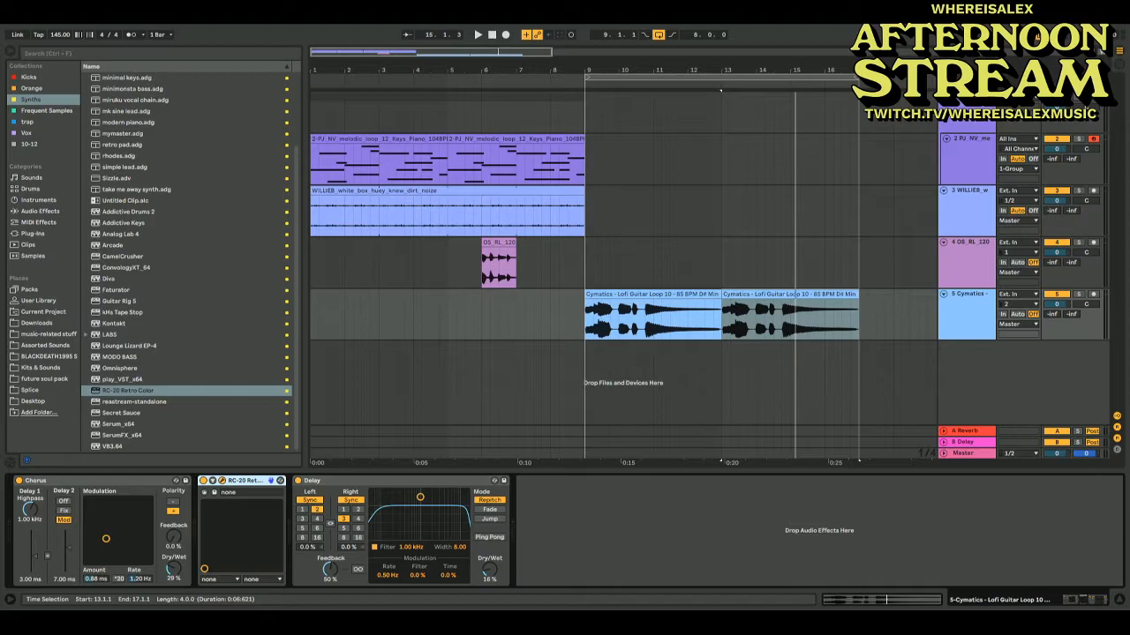
Listen to the processed guitar loop and to the piano section around bar 7
{"action": "key", "text": "space"}
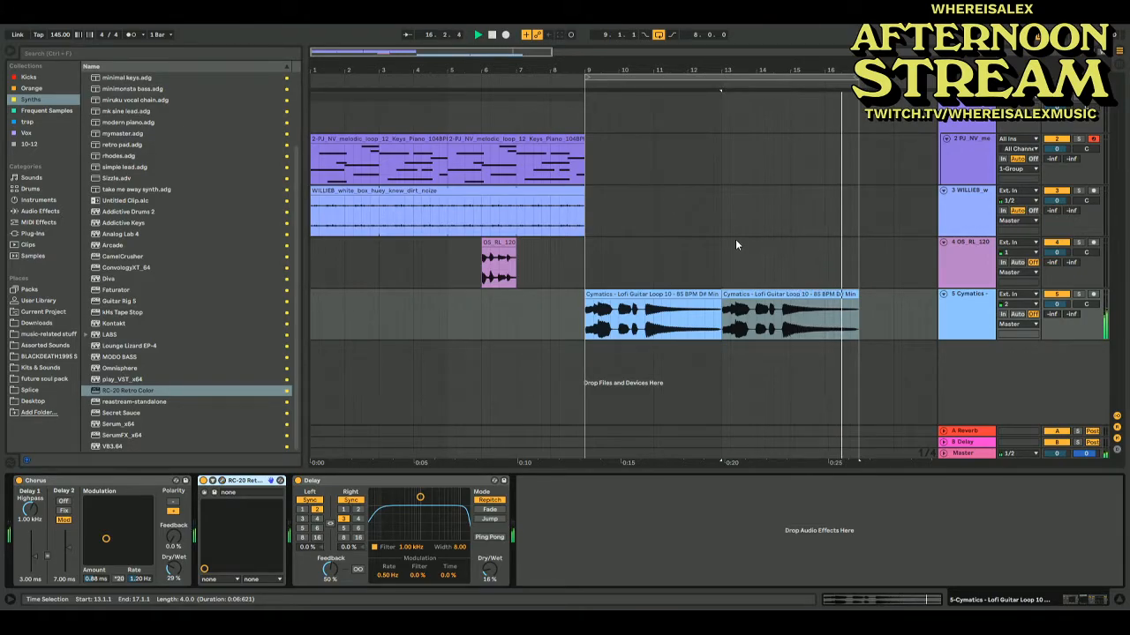
{"action": "left_click", "coordinate": [514, 296]}
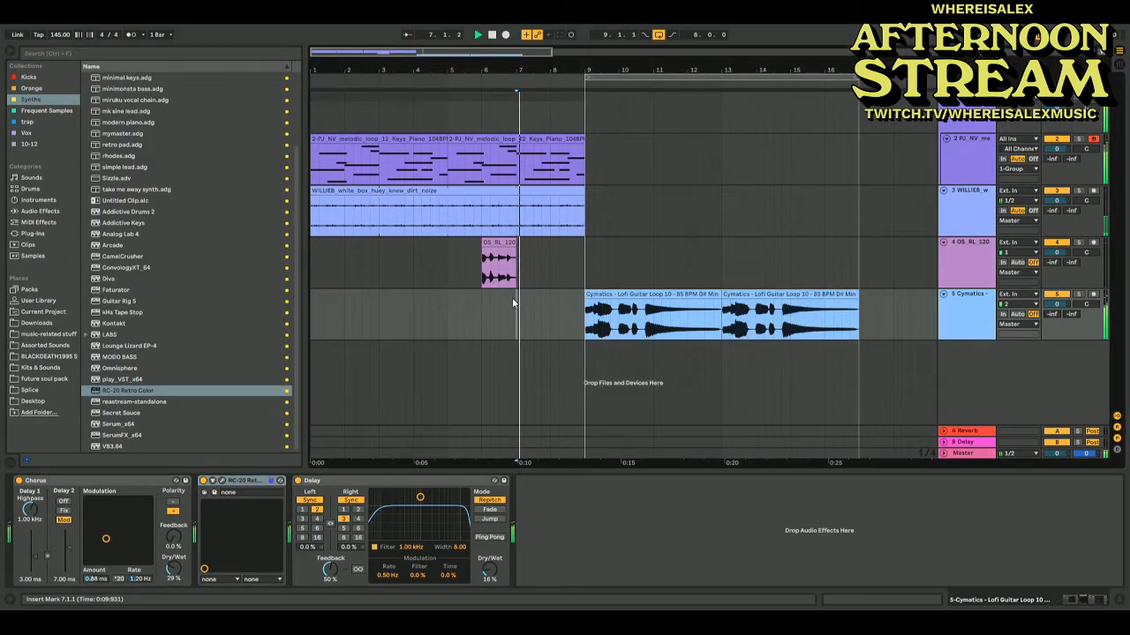
{"action": "left_click", "coordinate": [490, 305]}
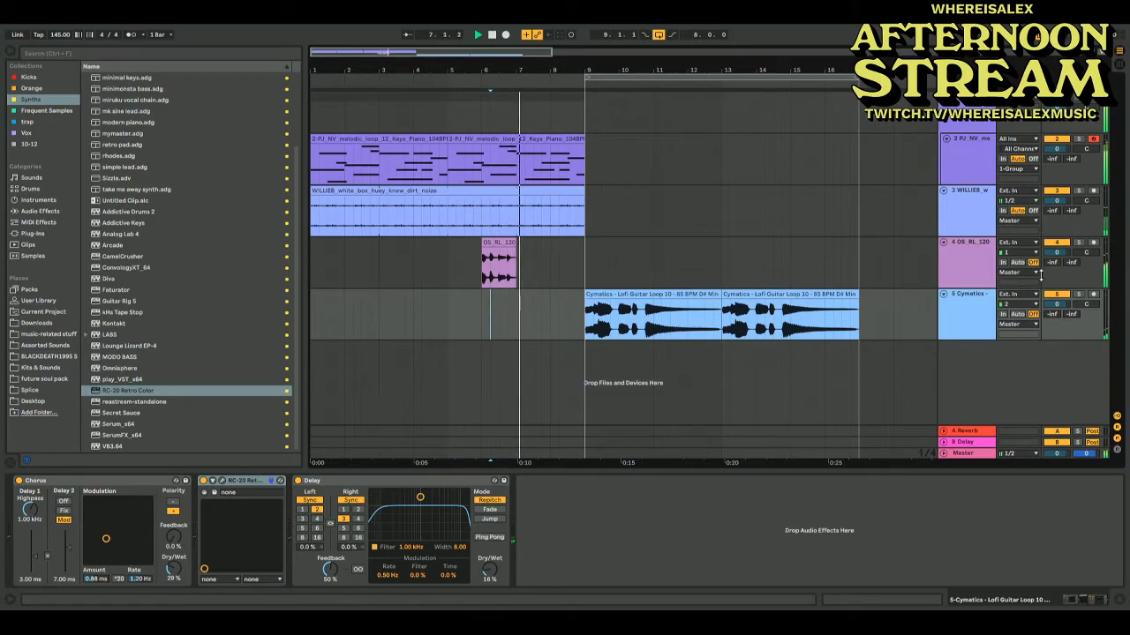
{"action": "key", "text": "space"}
Insert a new audio track directly below the OS_RL_120 track
{"action": "left_click", "coordinate": [971, 270]}
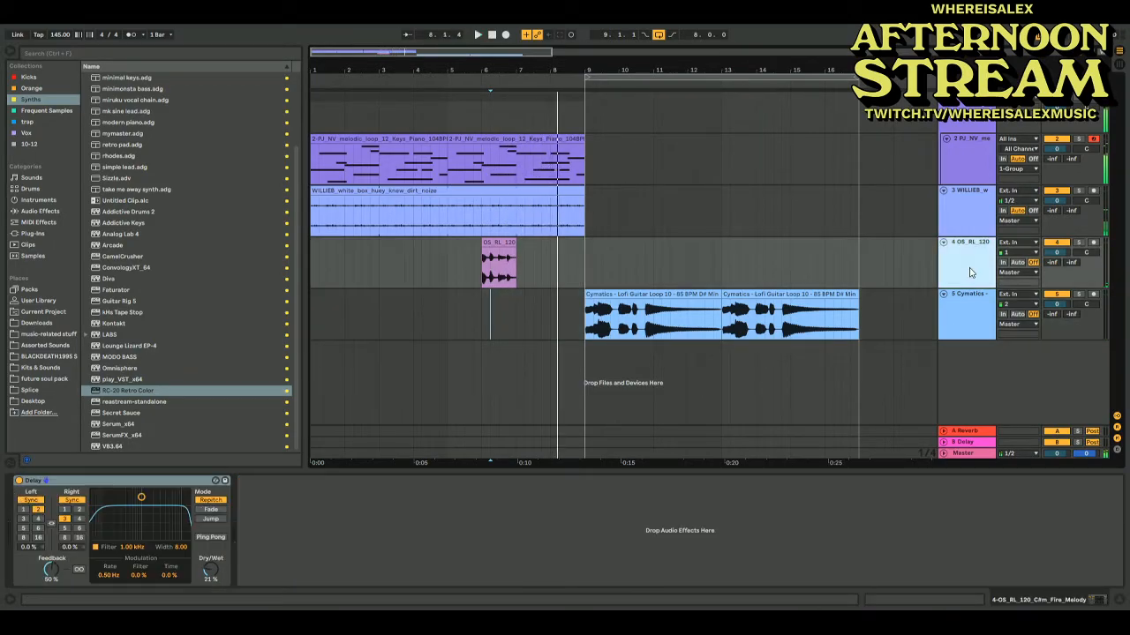
{"action": "key", "text": "ctrl+t"}
Search all browser results for "10-21", expand the 10-21 sound design.als project, and clear the search
{"action": "left_click", "coordinate": [85, 53]}
{"action": "type", "text": "10-21"}
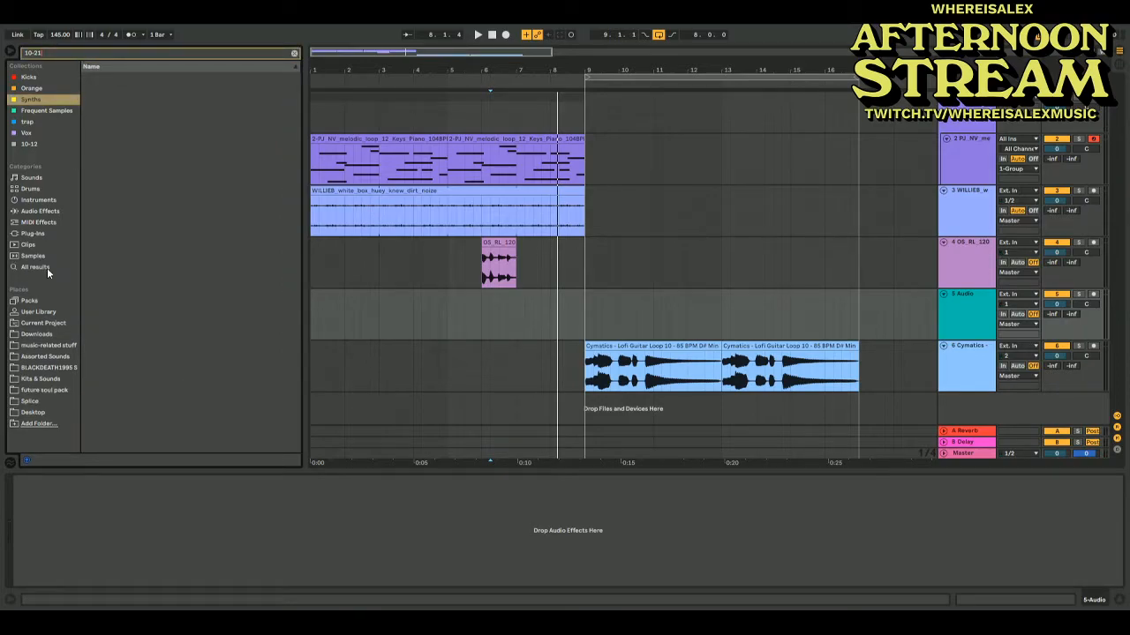
{"action": "left_click", "coordinate": [37, 268]}
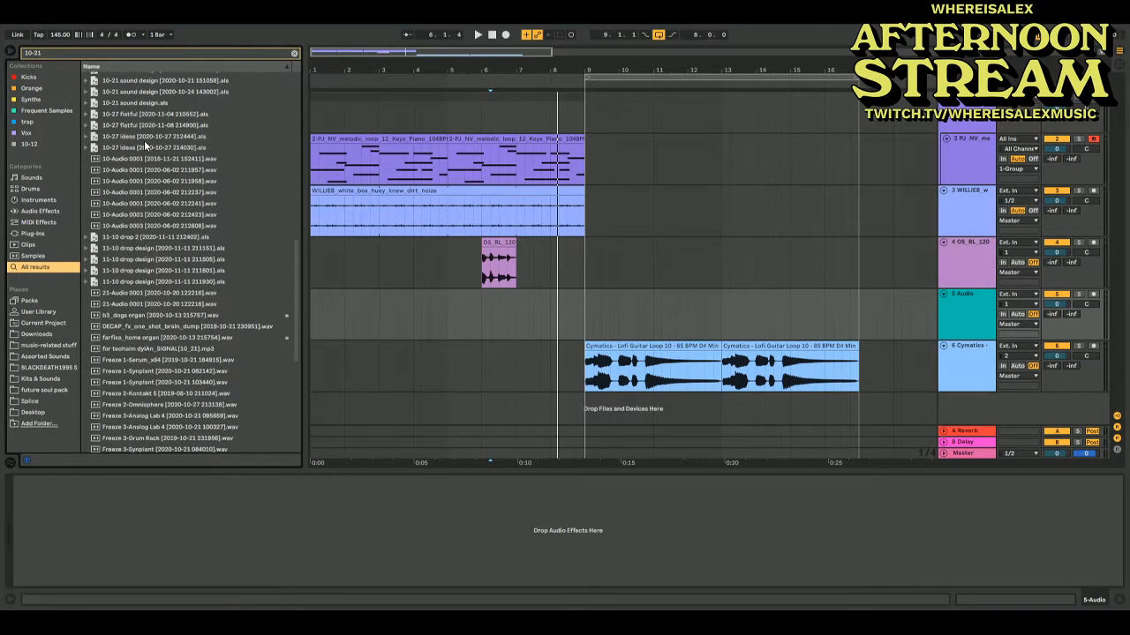
{"action": "left_click", "coordinate": [134, 104]}
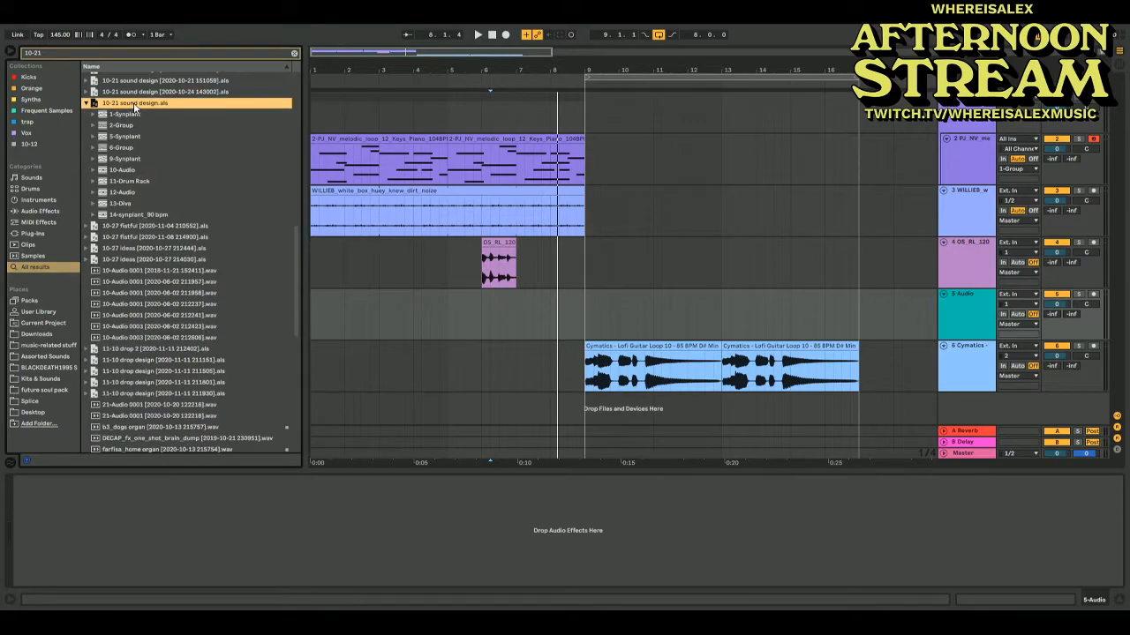
{"action": "left_click", "coordinate": [295, 54]}
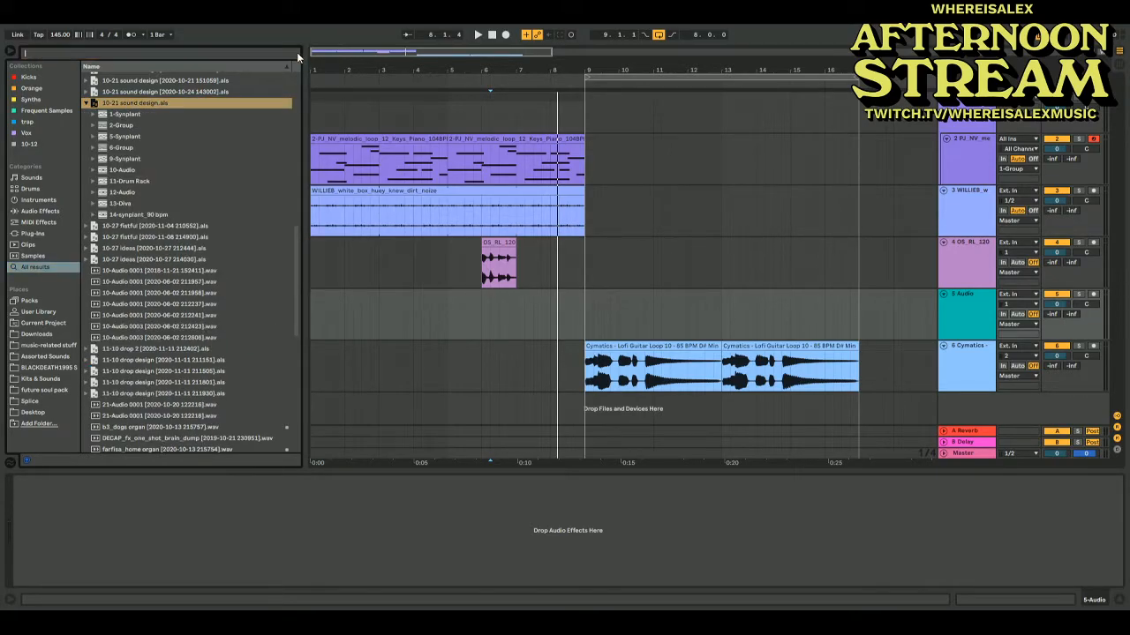
Open the Recorded samples folder of 10-21 sound design Project, within Project Files and songs 9 of the music-related stuff place
{"action": "left_click", "coordinate": [45, 346]}
{"action": "scroll", "coordinate": [134, 326], "scroll_direction": "down", "scroll_amount": 2}
{"action": "left_click", "coordinate": [91, 272]}
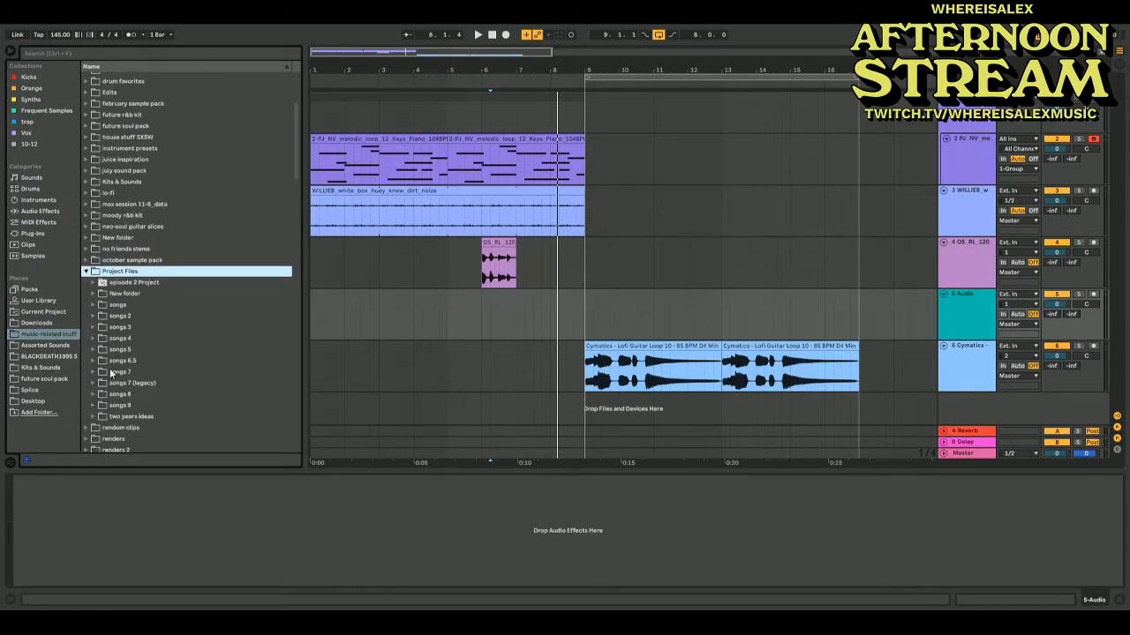
{"action": "left_click", "coordinate": [94, 412]}
{"action": "scroll", "coordinate": [95, 403], "scroll_direction": "down", "scroll_amount": 10}
{"action": "scroll", "coordinate": [94, 404], "scroll_direction": "down", "scroll_amount": 15}
{"action": "scroll", "coordinate": [94, 403], "scroll_direction": "up", "scroll_amount": 1}
{"action": "left_click", "coordinate": [99, 225]}
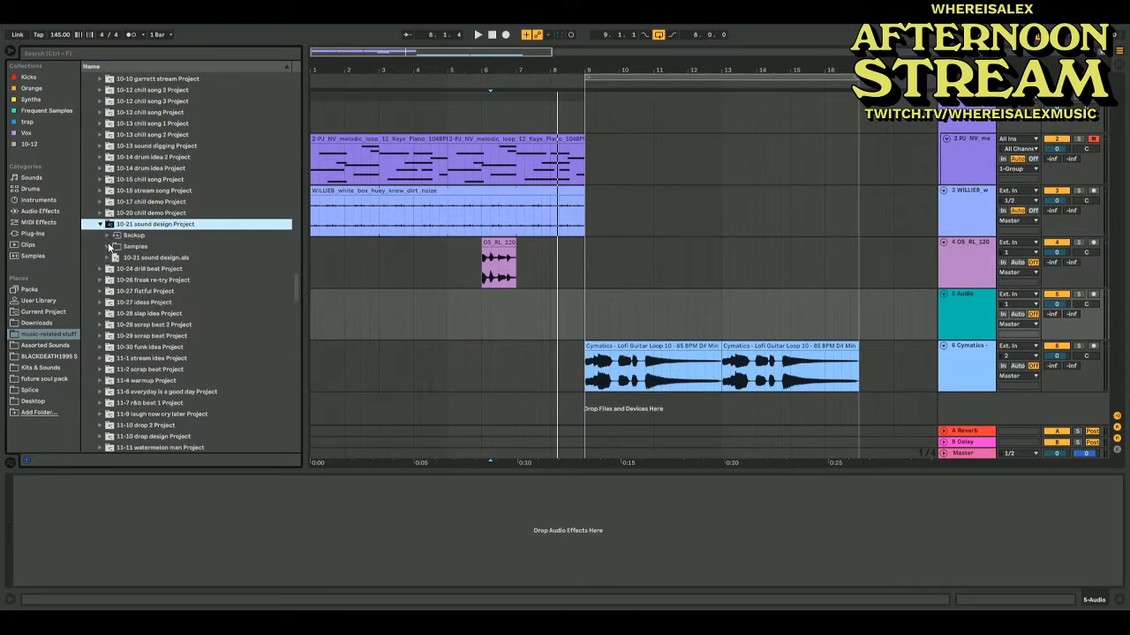
{"action": "left_click", "coordinate": [108, 247]}
{"action": "left_click", "coordinate": [116, 267]}
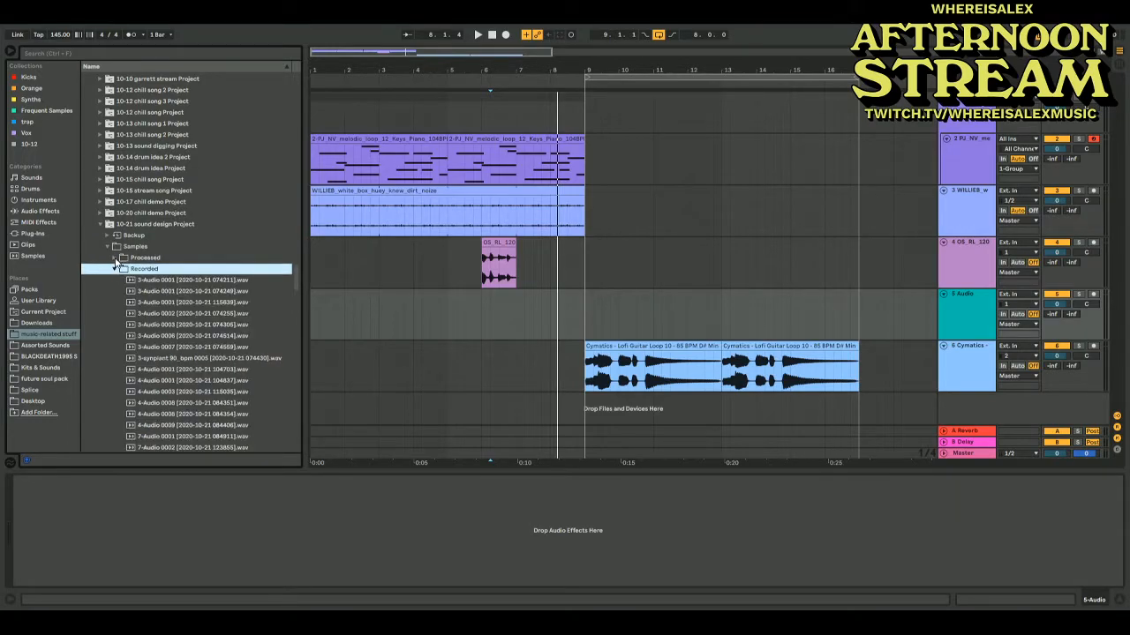
Audition the first 3-Audio recordings in the project's Recorded folder, up to the 074514 take
{"action": "left_click", "coordinate": [147, 281]}
{"action": "key", "text": "Down"}
{"action": "key", "text": "Down"}
{"action": "key", "text": "Down"}
{"action": "key", "text": "Down"}
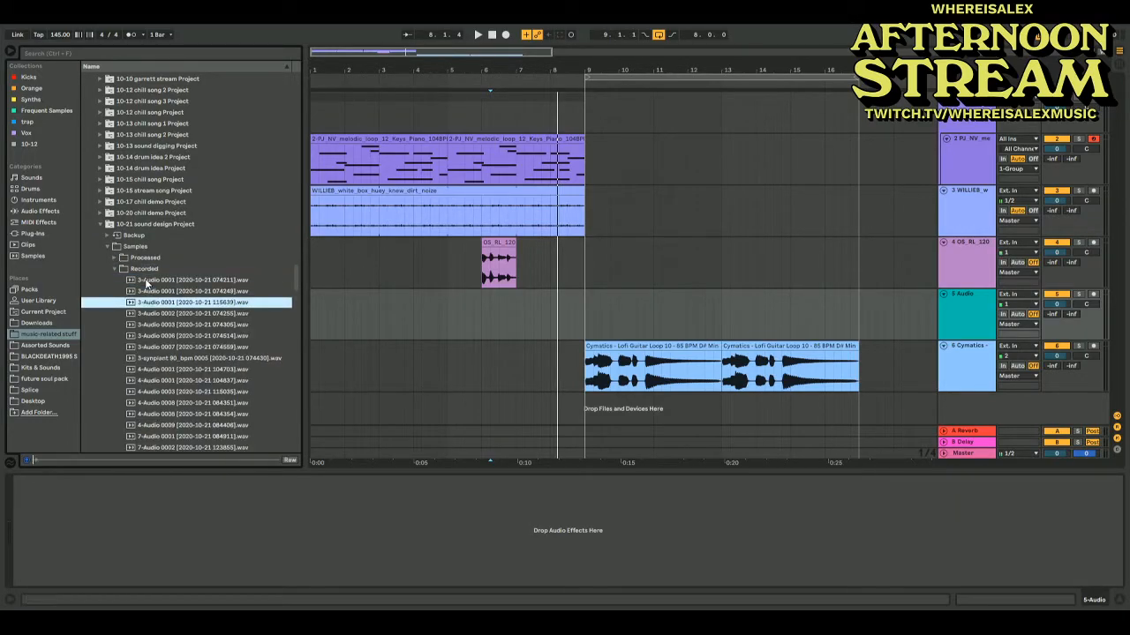
{"action": "key", "text": "Down"}
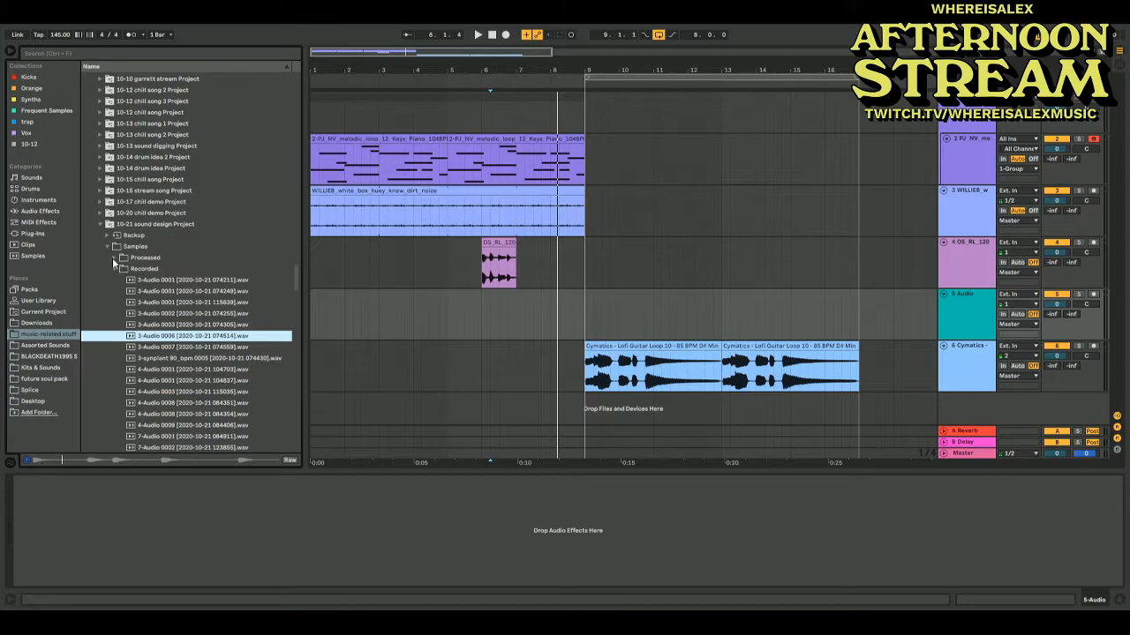
Audition both 4-Audio samples in the project's Processed > Consolidate folder
{"action": "left_click", "coordinate": [113, 259]}
{"action": "left_click", "coordinate": [121, 268]}
{"action": "left_click", "coordinate": [137, 281]}
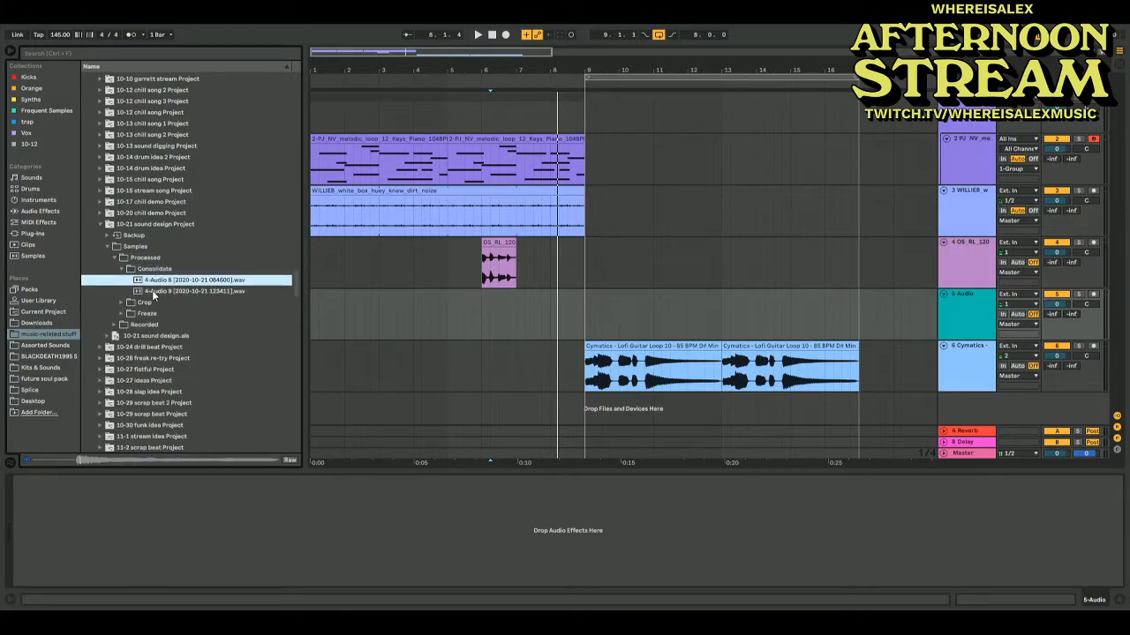
{"action": "left_click", "coordinate": [152, 292]}
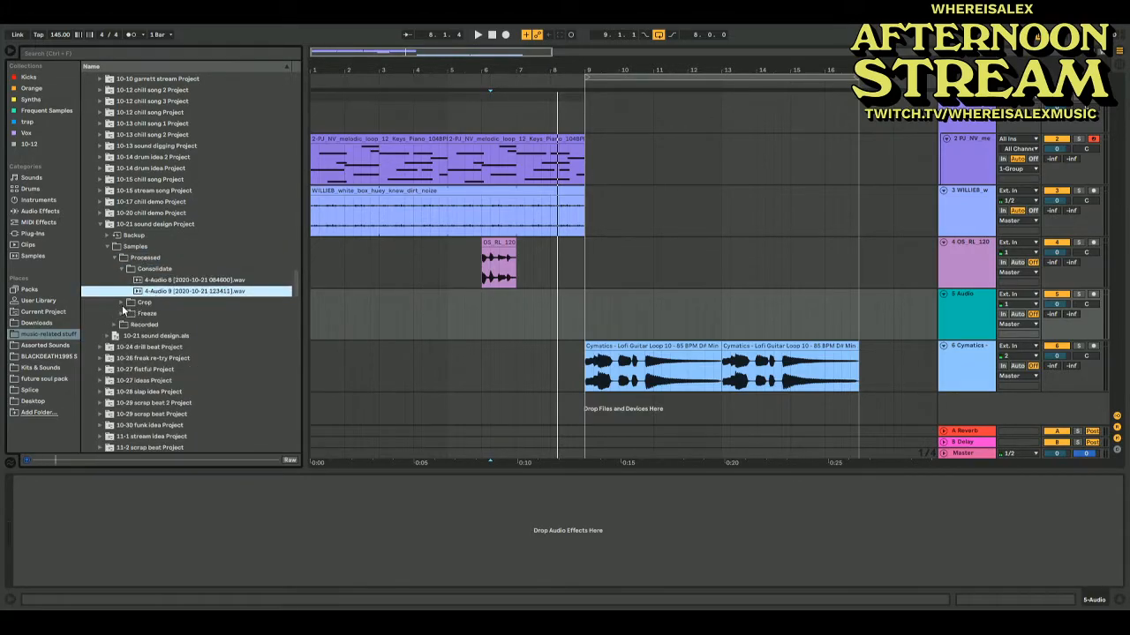
Audition the frozen Synplant, Analog Lab 4 and 4-Audio samples in the project's Freeze folder
{"action": "left_click", "coordinate": [123, 315]}
{"action": "left_click", "coordinate": [168, 324]}
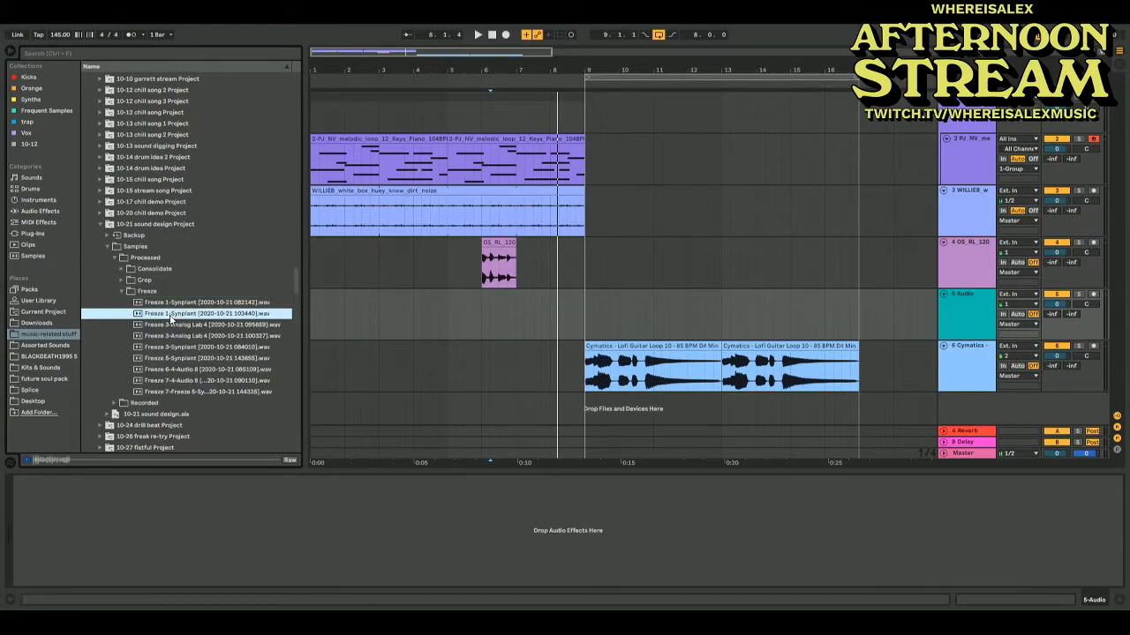
{"action": "key", "text": "Down"}
{"action": "key", "text": "Down"}
{"action": "key", "text": "Down"}
{"action": "key", "text": "Down"}
{"action": "key", "text": "Down"}
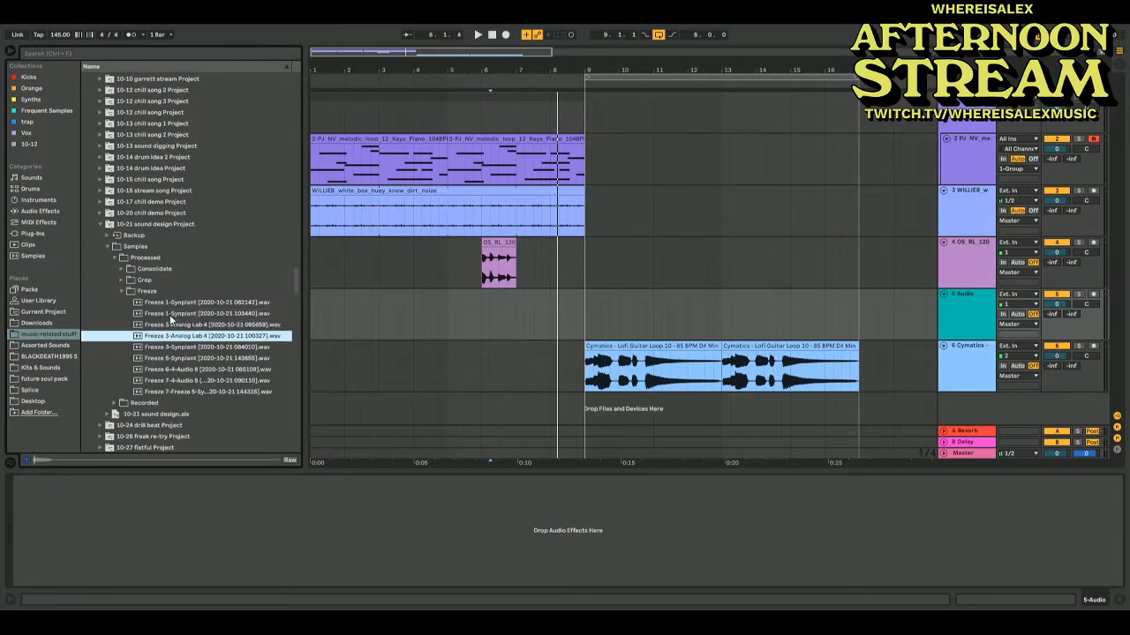
{"action": "key", "text": "Down"}
{"action": "key", "text": "Down"}
{"action": "key", "text": "Up"}
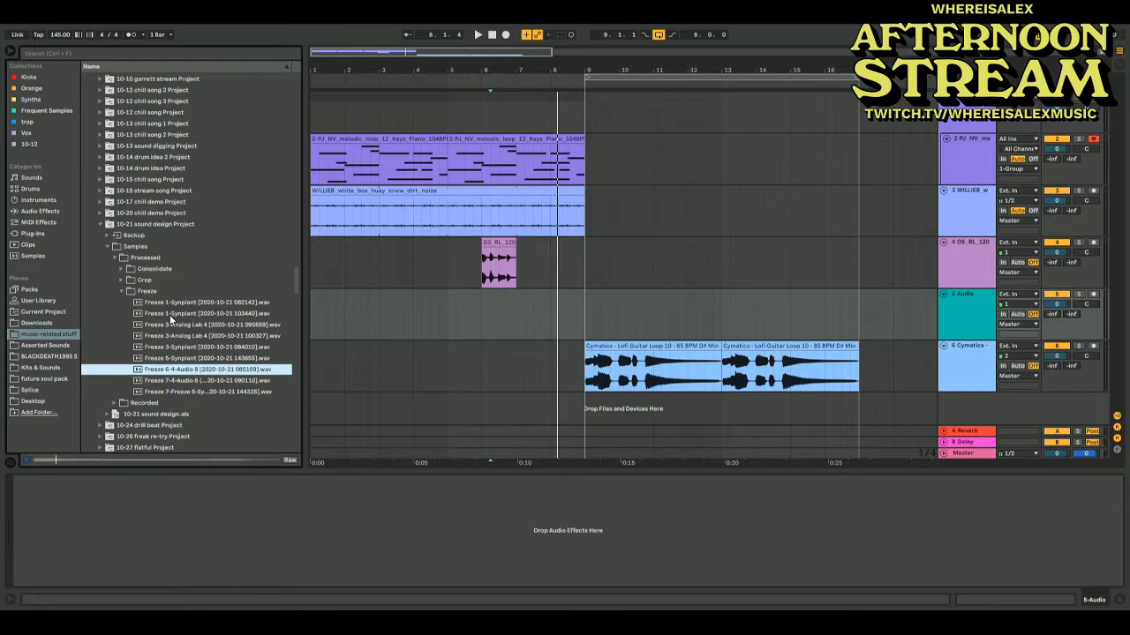
{"action": "key", "text": "Down"}
{"action": "key", "text": "Down"}
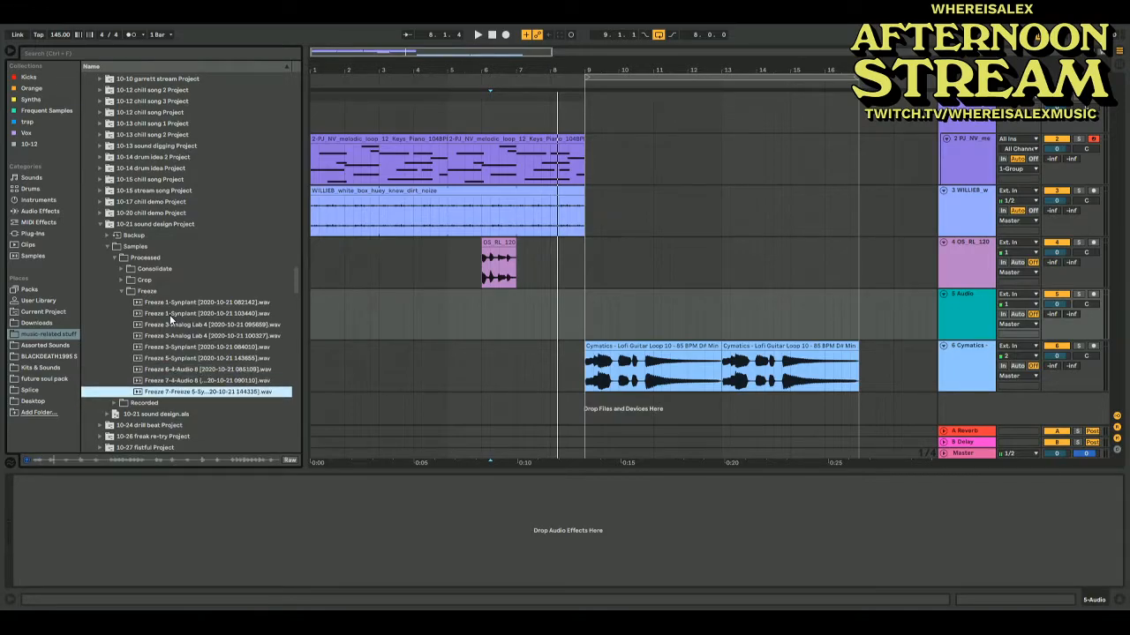
Audition the cropped 3-Audio 0001 samples in the project's Crop folder
{"action": "left_click", "coordinate": [125, 282]}
{"action": "key", "text": "Down"}
{"action": "key", "text": "Down"}
{"action": "key", "text": "Down"}
{"action": "key", "text": "Down"}
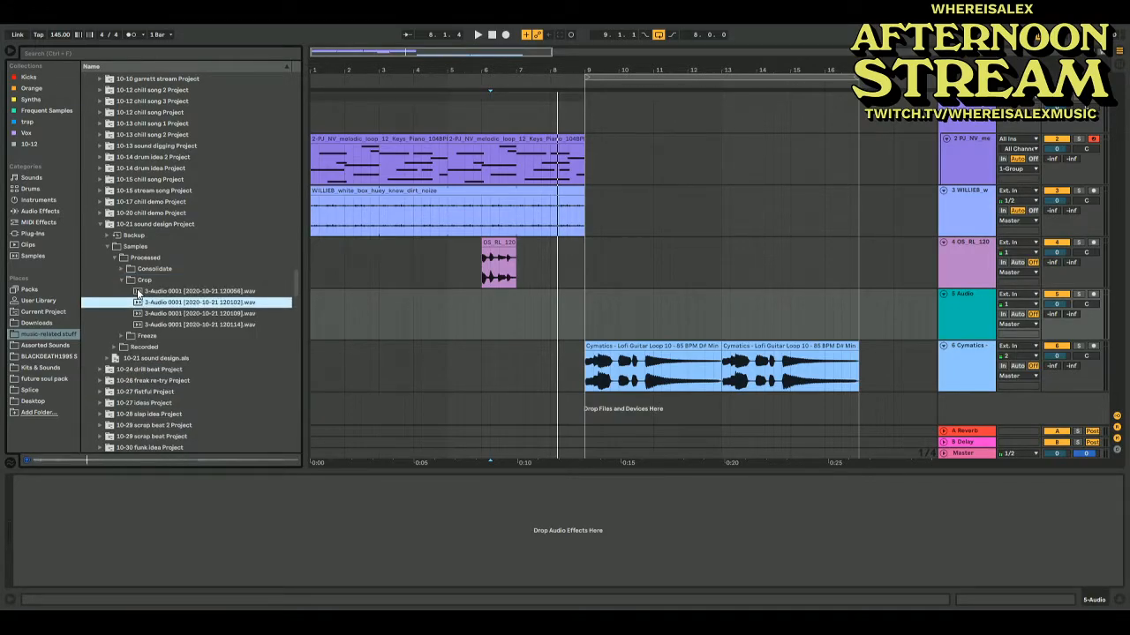
Reopen the Recorded folder and audition its samples in order from the first 3-Audio file to 4-Audio 0003
{"action": "left_click", "coordinate": [116, 347]}
{"action": "left_click", "coordinate": [163, 283]}
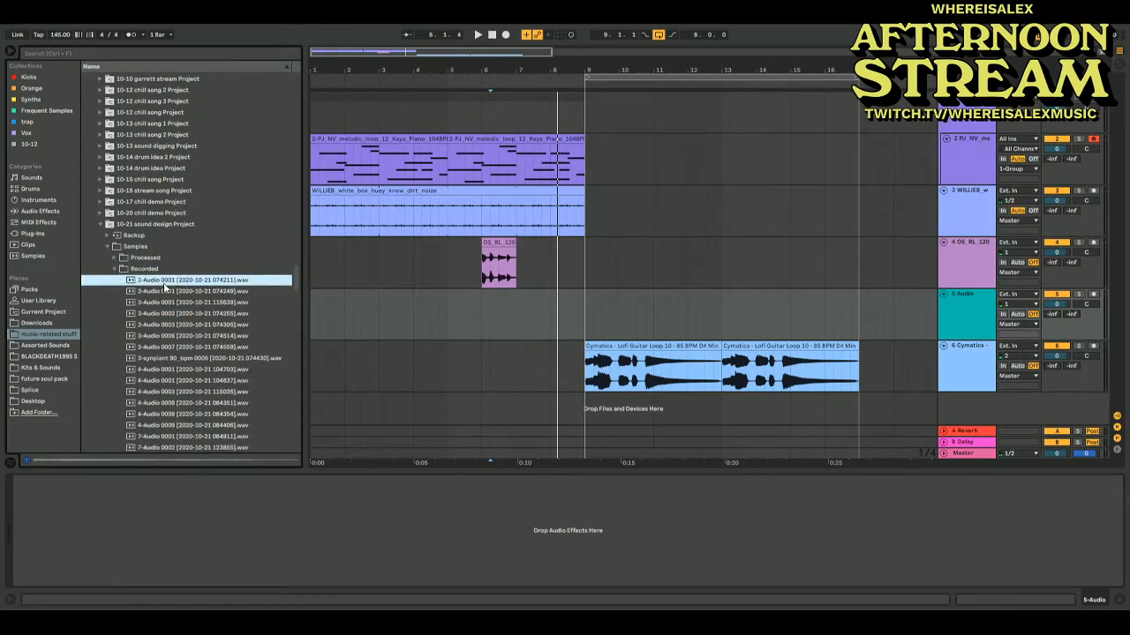
{"action": "key", "text": "Down"}
{"action": "key", "text": "Down"}
{"action": "key", "text": "Down"}
{"action": "key", "text": "Down"}
{"action": "key", "text": "Down"}
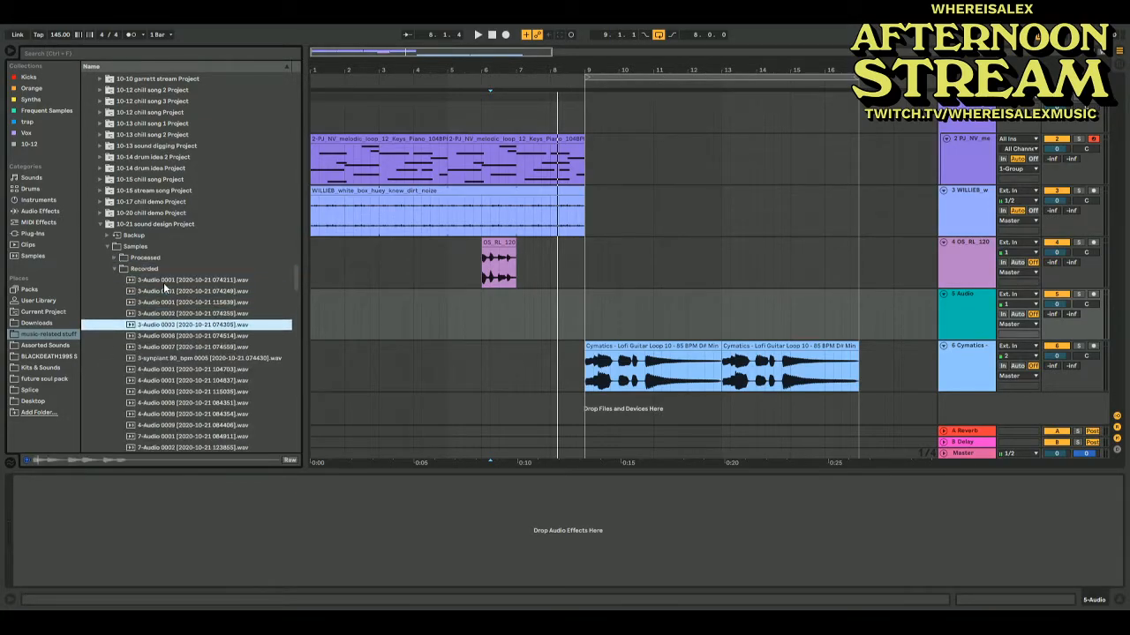
{"action": "key", "text": "Down"}
{"action": "key", "text": "Down"}
{"action": "key", "text": "Down"}
{"action": "key", "text": "Down"}
{"action": "key", "text": "Down"}
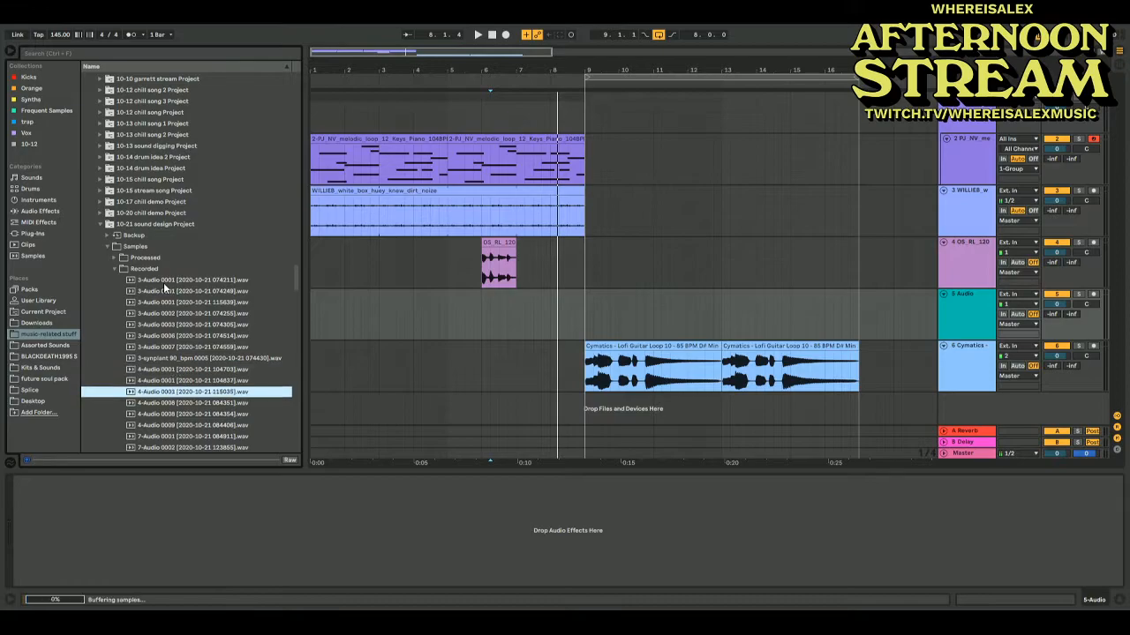
Audition the 9-Audio and 7-Audio recordings at the end of the Recorded folder
{"action": "scroll", "coordinate": [163, 282], "scroll_direction": "down", "scroll_amount": 4}
{"action": "left_click", "coordinate": [157, 324]}
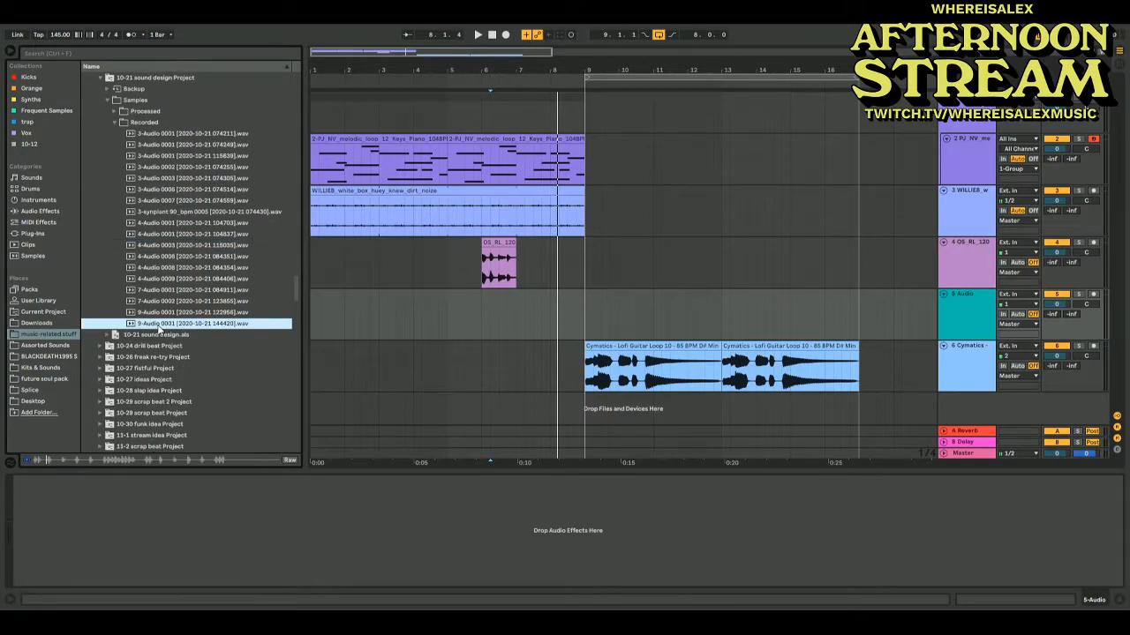
{"action": "key", "text": "Up"}
{"action": "key", "text": "Up"}
{"action": "key", "text": "Up"}
{"action": "key", "text": "Up"}
{"action": "key", "text": "Down"}
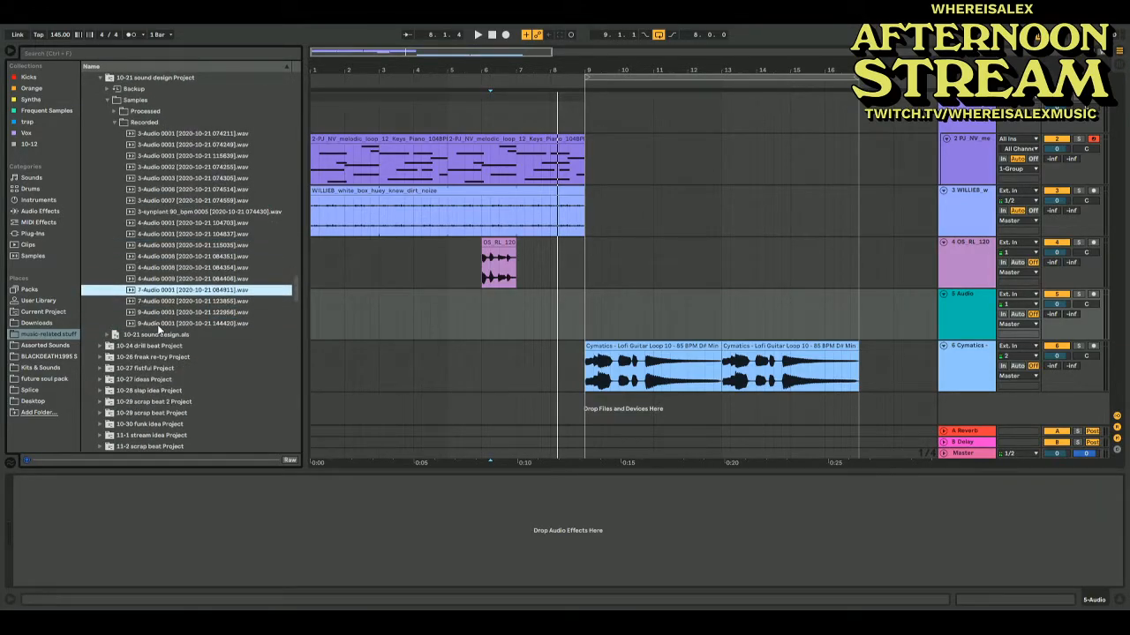
{"action": "left_click_drag", "start_coordinate": [157, 289], "coordinate": [519, 316]}
{"action": "key", "text": "space"}
{"action": "double_click", "coordinate": [535, 296]}
Tune the 7-Audio clip against the piano with -5 st transpose and 12 ct detune, and raise its gain to 6.25 dB
{"action": "key", "text": "space"}
{"action": "key", "text": "space"}
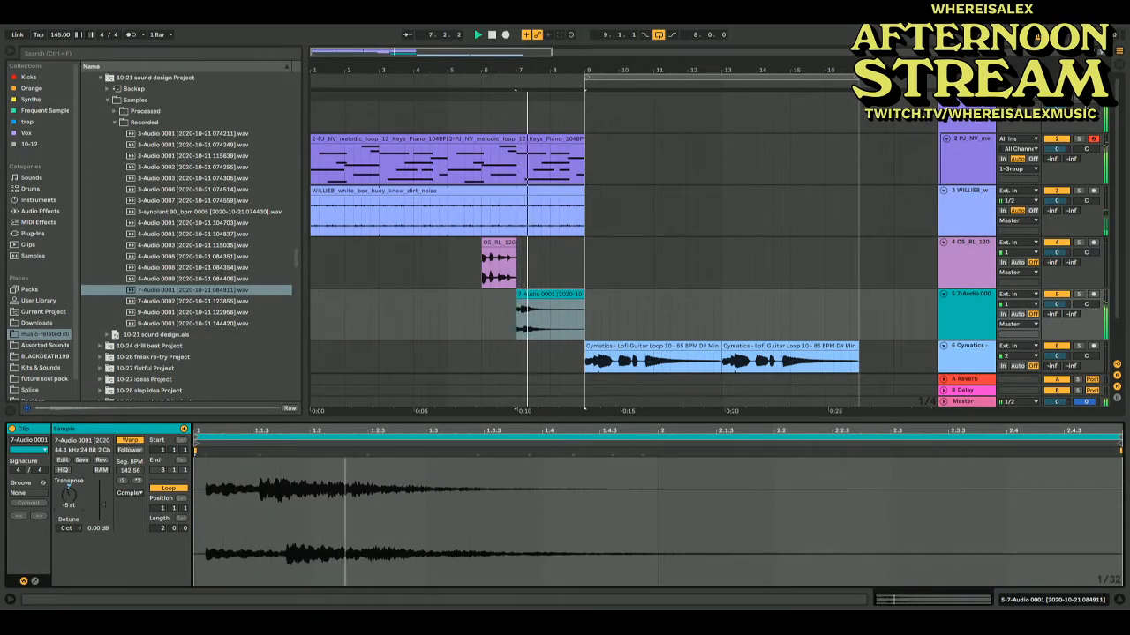
{"action": "left_click_drag", "start_coordinate": [66, 527], "coordinate": [66, 517]}
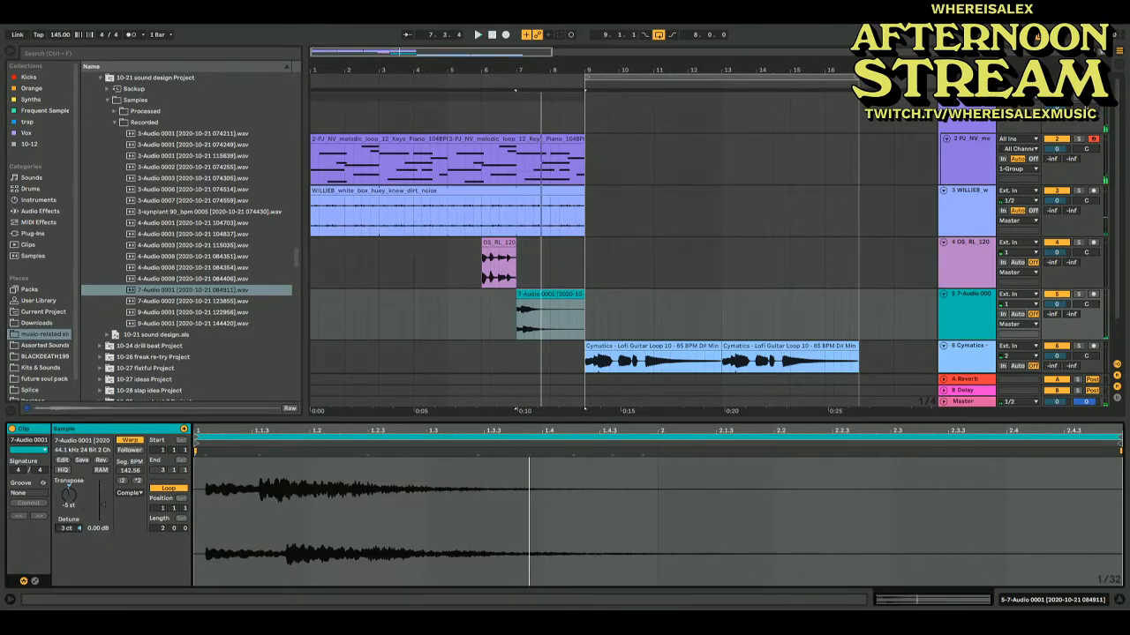
{"action": "left_click_drag", "start_coordinate": [102, 505], "coordinate": [103, 499]}
Add a Delay to the 7-Audio track and adjust its dry/wet mix during playback
{"action": "double_click", "coordinate": [966, 320]}
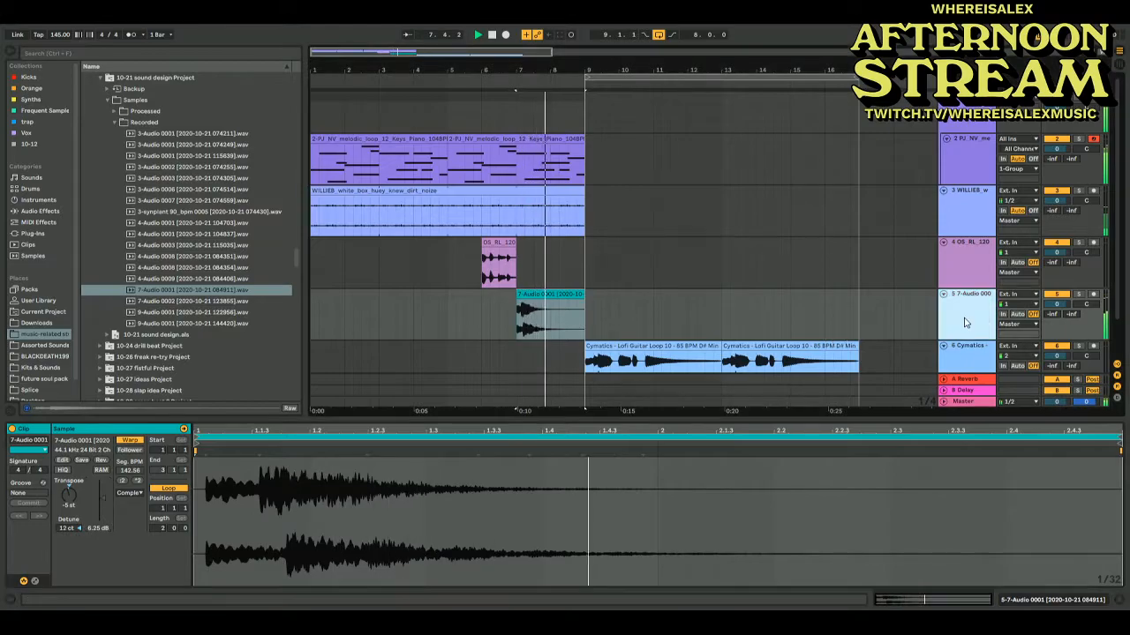
{"action": "left_click", "coordinate": [38, 211]}
{"action": "left_click_drag", "start_coordinate": [176, 166], "coordinate": [166, 484]}
{"action": "left_click_drag", "start_coordinate": [209, 570], "coordinate": [209, 563]}
{"action": "key", "text": "space"}
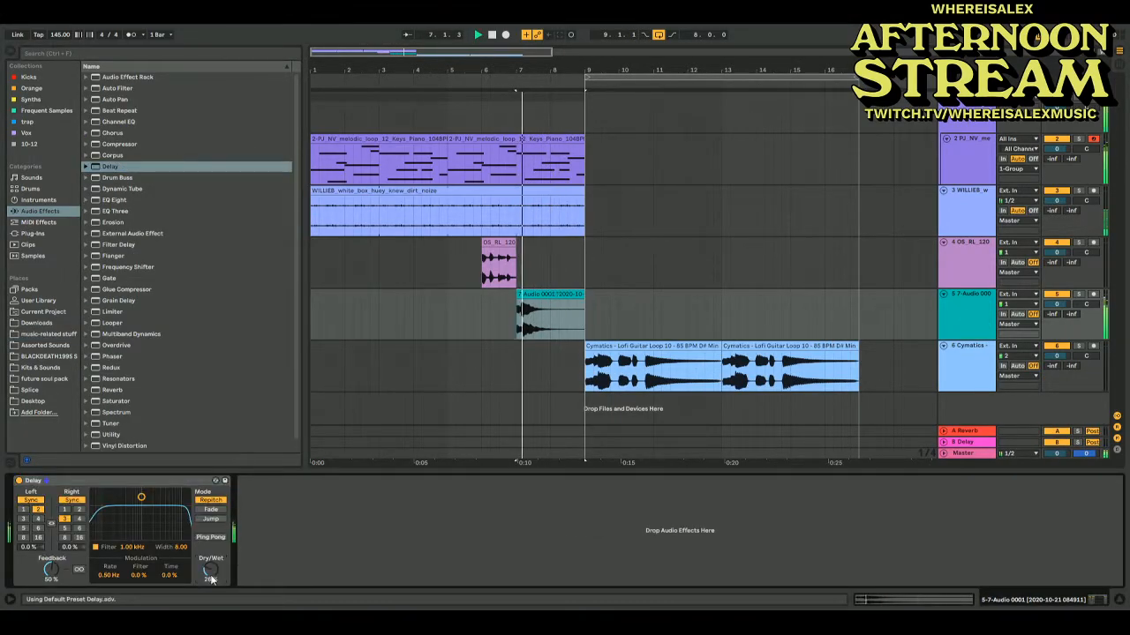
Set the 7-Audio clip's gain to 2.88 dB and listen to it with the piano
{"action": "double_click", "coordinate": [581, 303]}
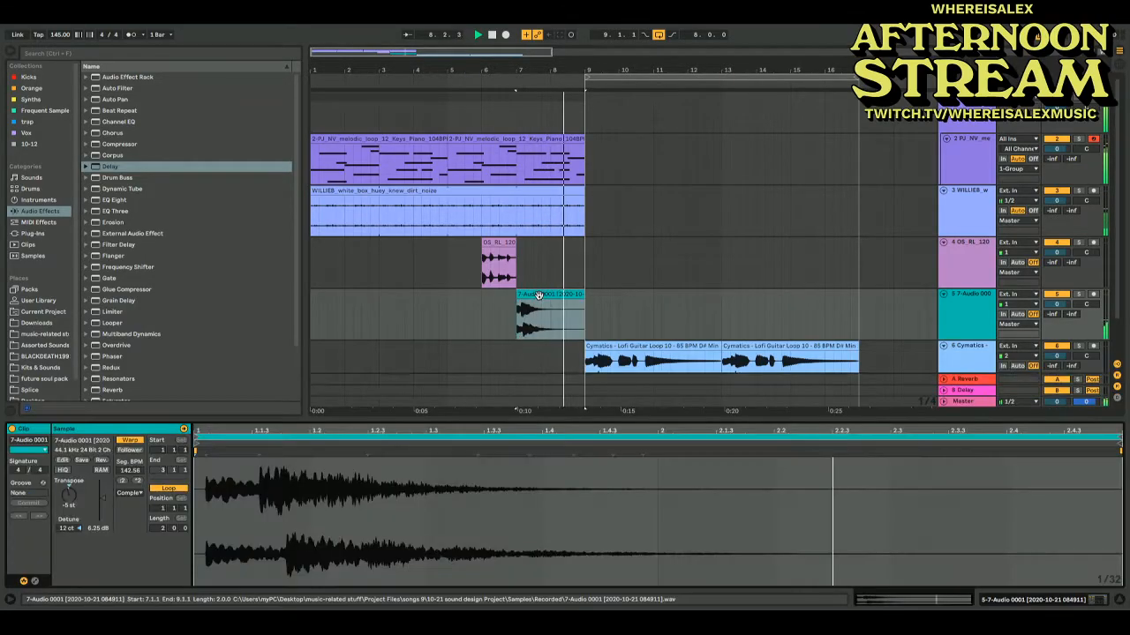
{"action": "left_click_drag", "start_coordinate": [102, 499], "coordinate": [103, 503]}
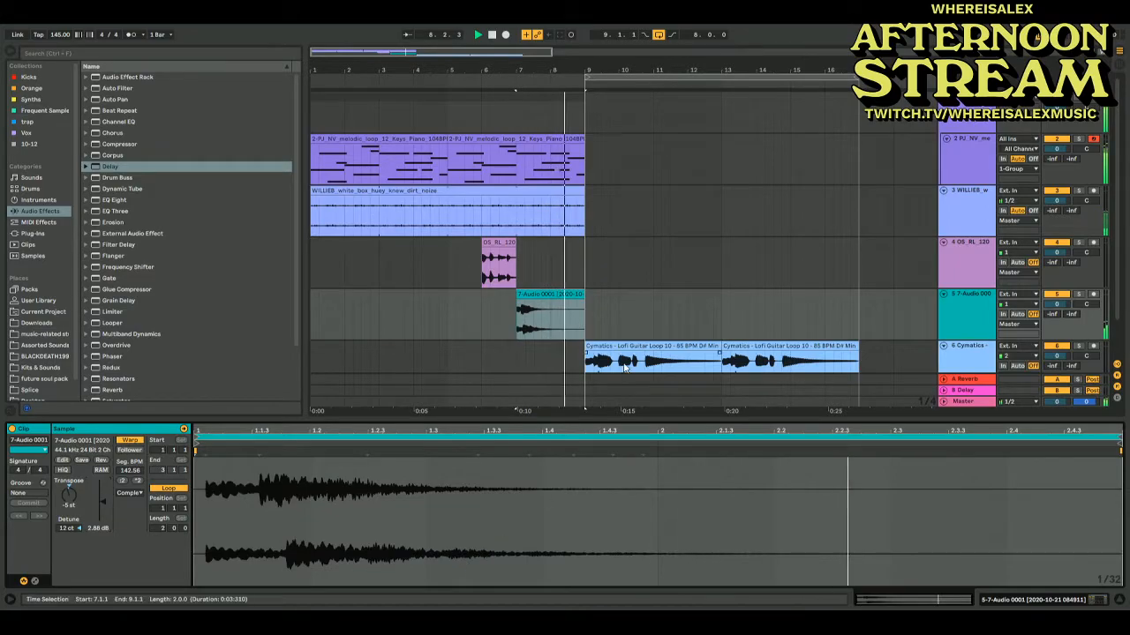
{"action": "scroll", "coordinate": [644, 253], "scroll_direction": "down", "scroll_amount": 1}
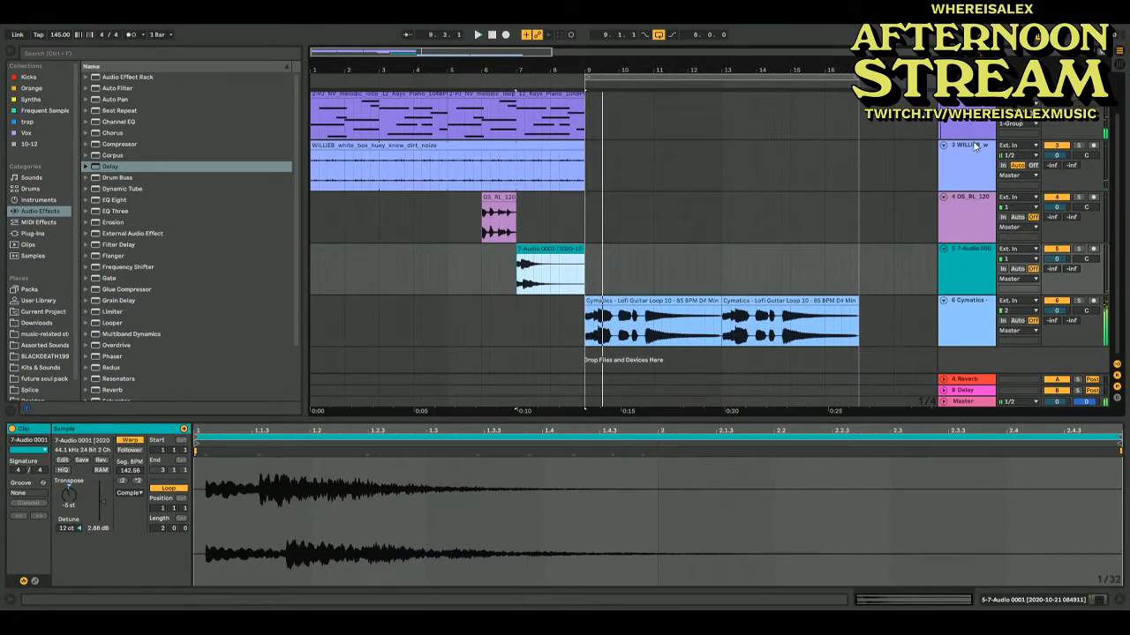
{"action": "scroll", "coordinate": [974, 147], "scroll_direction": "up", "scroll_amount": 1}
{"action": "scroll", "coordinate": [894, 301], "scroll_direction": "down", "scroll_amount": 1}
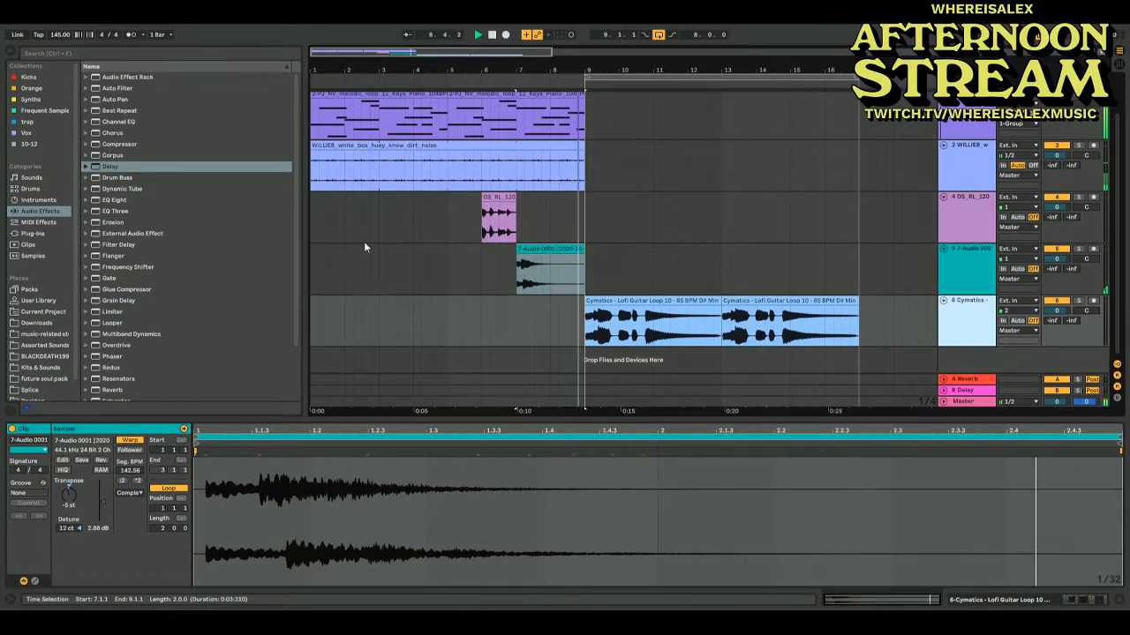
Insert a new audio track below the 7-Audio track and search all browser results for "5-"
{"action": "key", "text": "ctrl+t"}
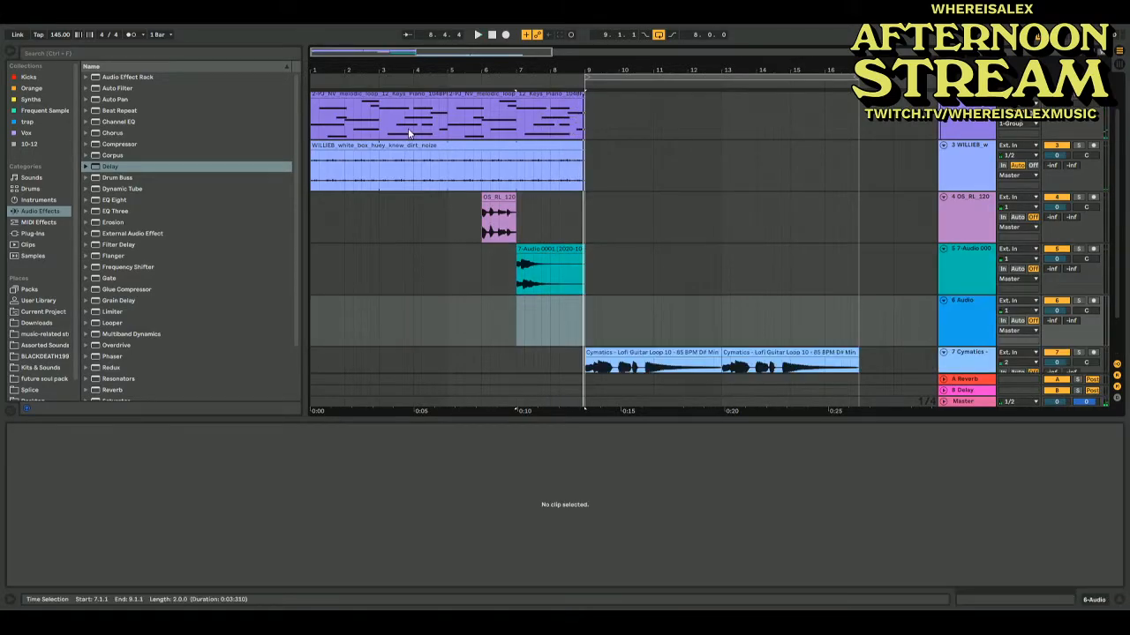
{"action": "left_click", "coordinate": [64, 52]}
{"action": "type", "text": "break"}
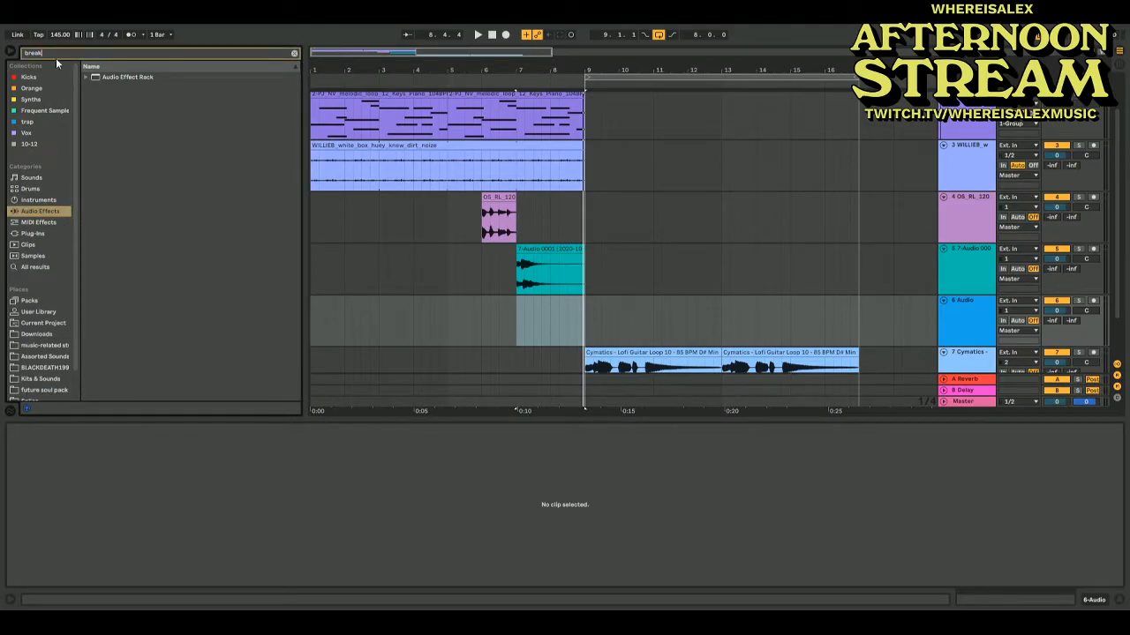
{"action": "double_click", "coordinate": [57, 53]}
{"action": "type", "text": "5-"}
{"action": "left_click", "coordinate": [34, 267]}
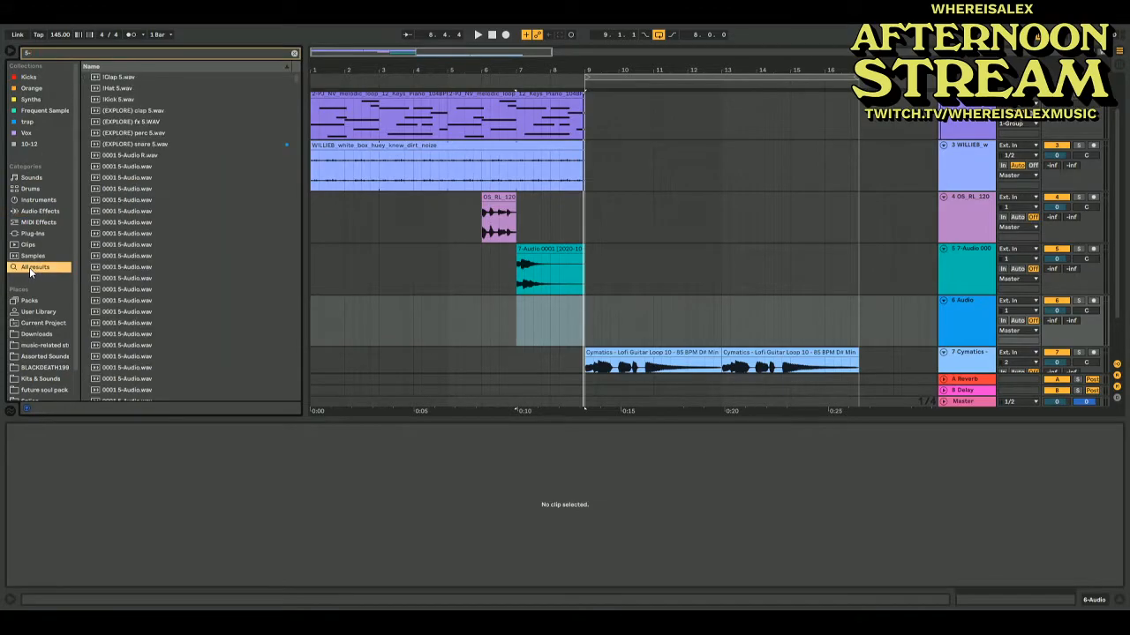
Find and preview 5-16 olu 1.wav in the results, and expand the 5-16 olu 1.als project to list its tracks
{"action": "scroll", "coordinate": [211, 183], "scroll_direction": "down", "scroll_amount": 10}
{"action": "scroll", "coordinate": [211, 183], "scroll_direction": "down", "scroll_amount": 5}
{"action": "scroll", "coordinate": [211, 182], "scroll_direction": "down", "scroll_amount": 10}
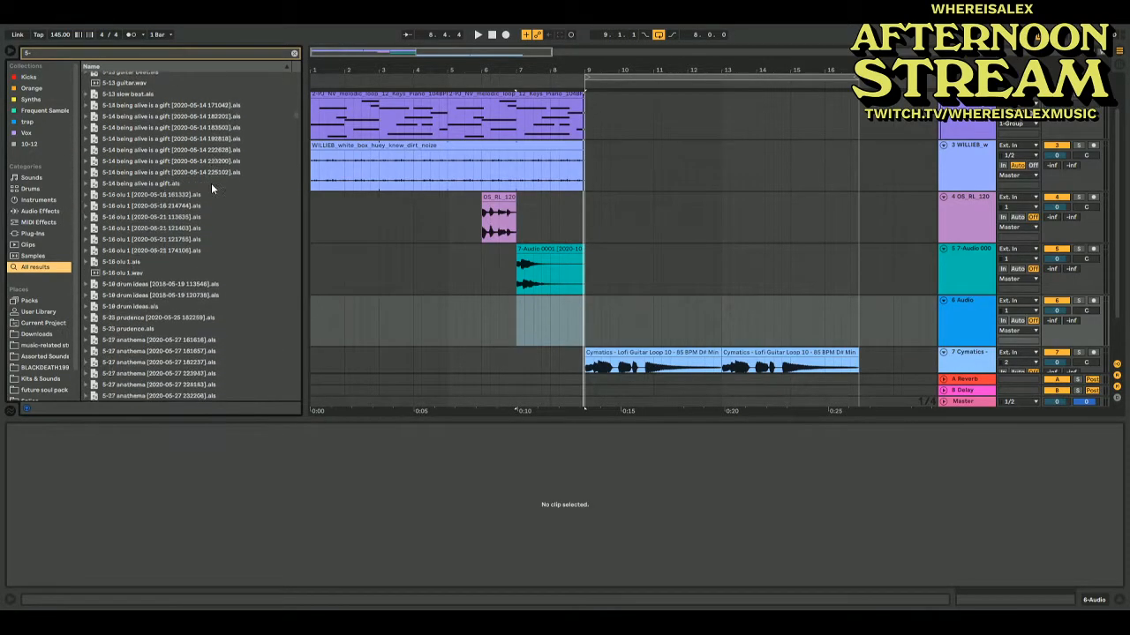
{"action": "scroll", "coordinate": [106, 267], "scroll_direction": "down", "scroll_amount": 1}
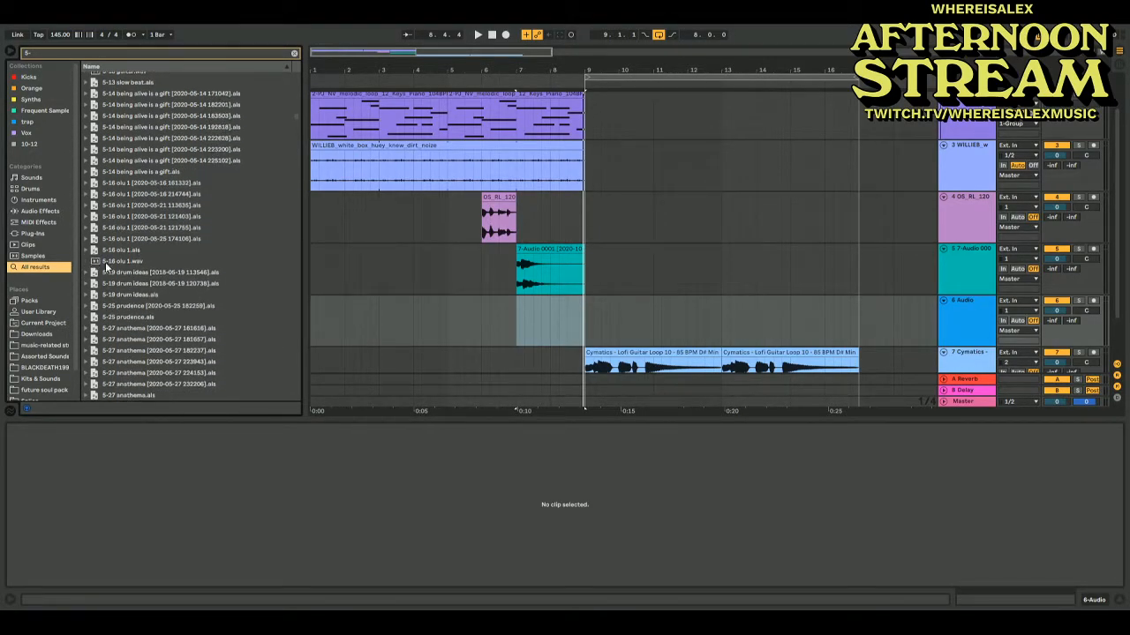
{"action": "left_click", "coordinate": [106, 263]}
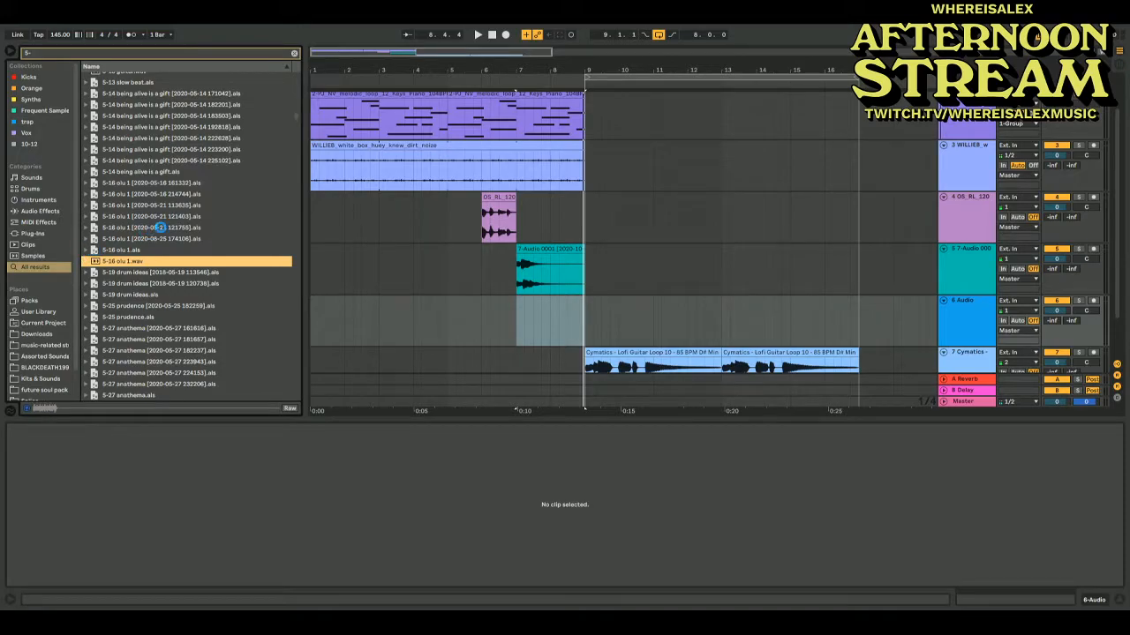
{"action": "left_click_drag", "start_coordinate": [127, 264], "coordinate": [171, 263]}
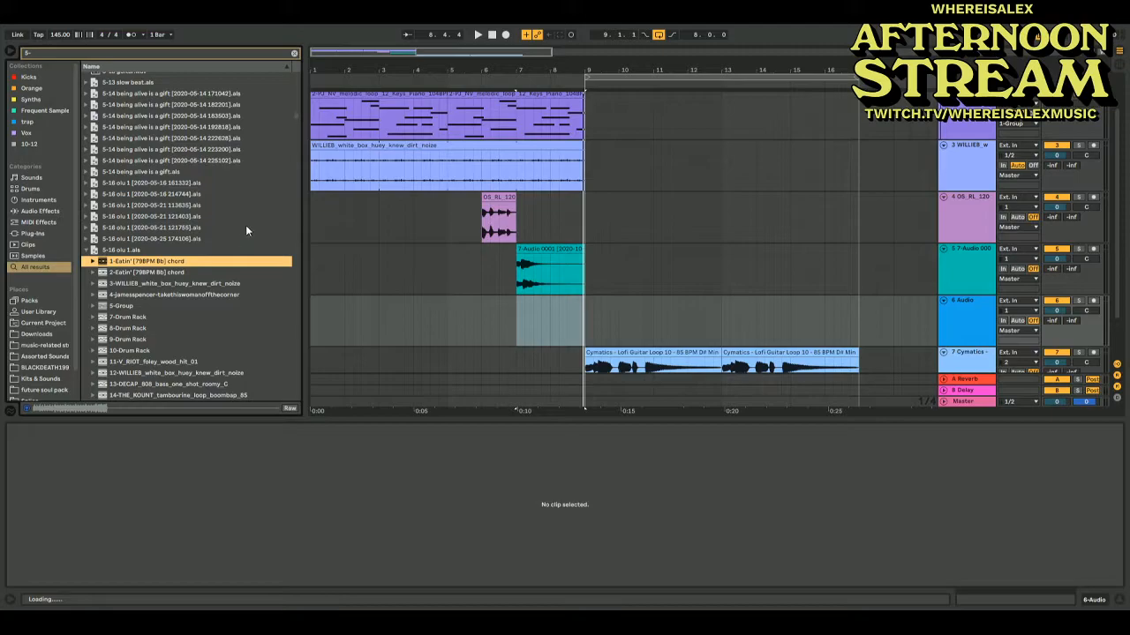
Import the jamesspencer-takethiswomanoffthecorner track from 5-16 olu 1.als directly below the 7-Audio track and select its first clip
{"action": "left_click", "coordinate": [197, 286]}
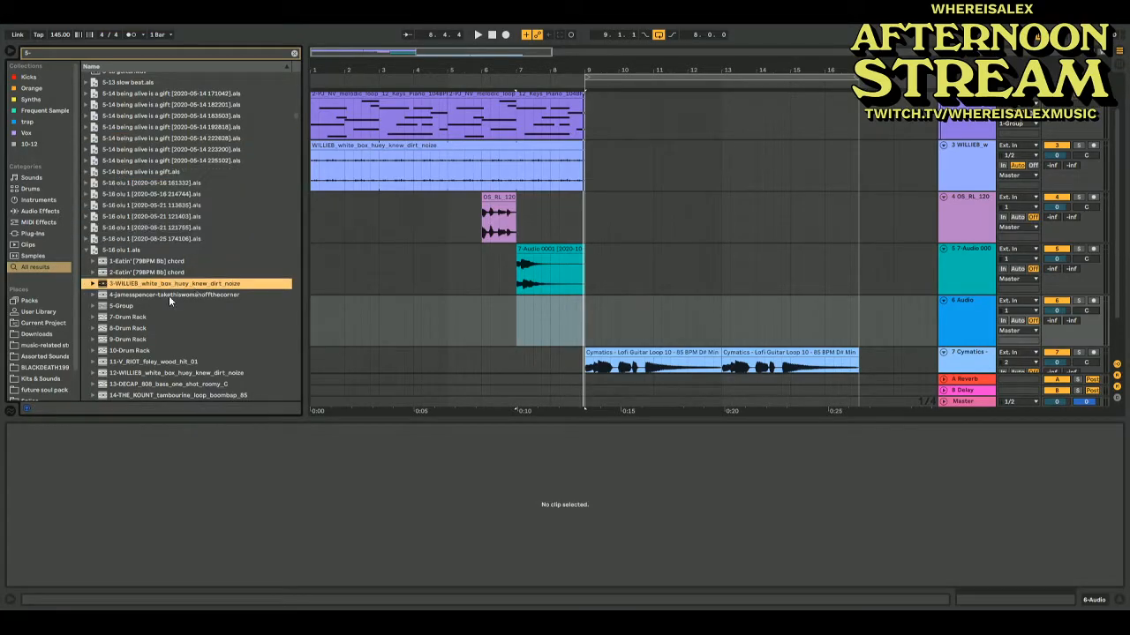
{"action": "left_click", "coordinate": [169, 296]}
{"action": "left_click_drag", "start_coordinate": [460, 318], "coordinate": [433, 296]}
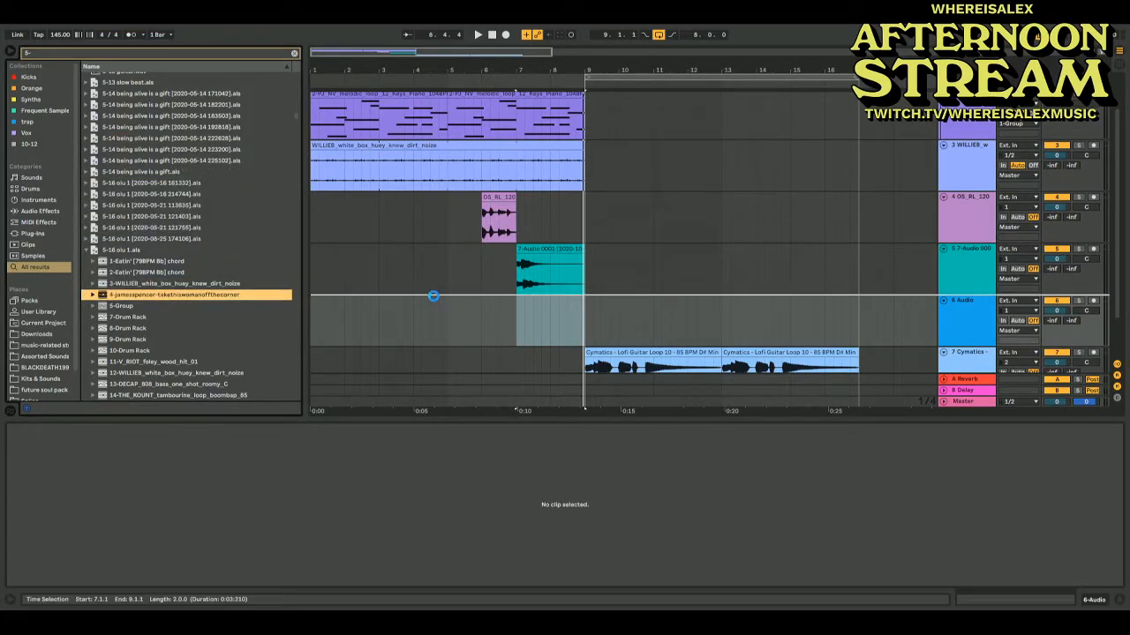
{"action": "left_click", "coordinate": [350, 298]}
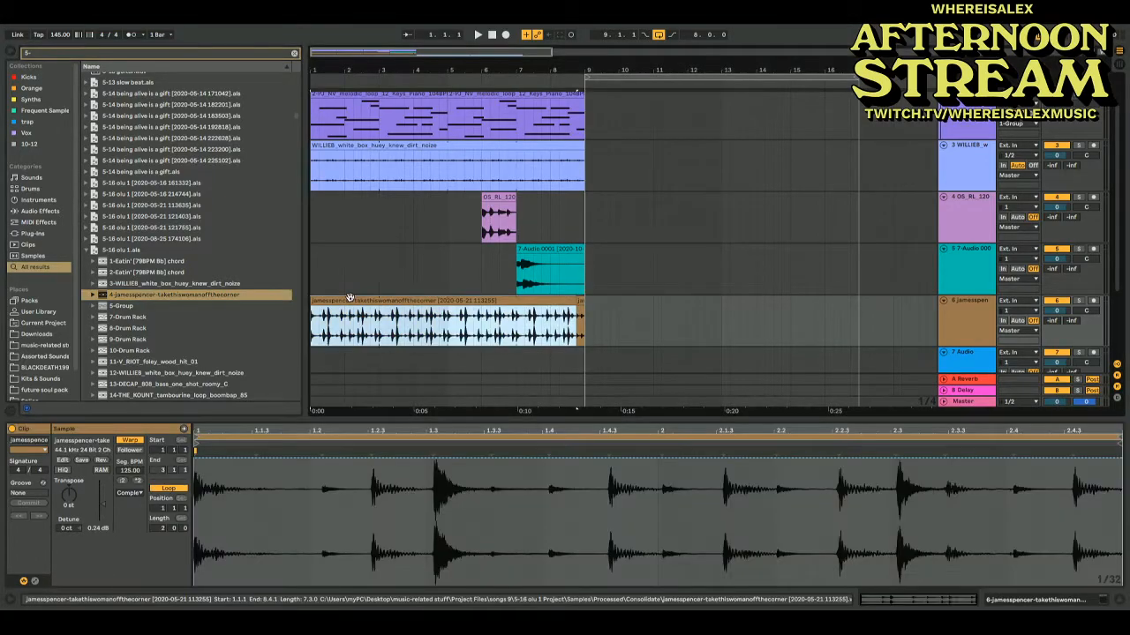
Move the jamesspencer clips to start at bar 5, transpose them by 3 semitones and listen to them with the piano
{"action": "left_click_drag", "start_coordinate": [311, 309], "coordinate": [448, 311]}
{"action": "key", "text": "space"}
{"action": "left_click", "coordinate": [580, 304], "text": "shift"}
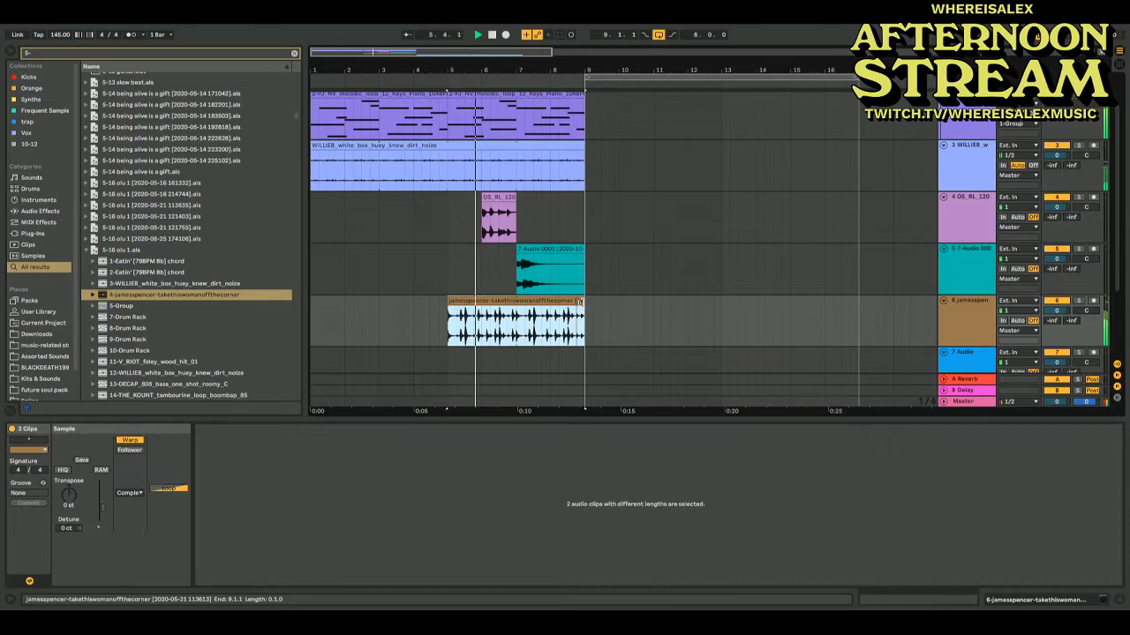
{"action": "key", "text": "space"}
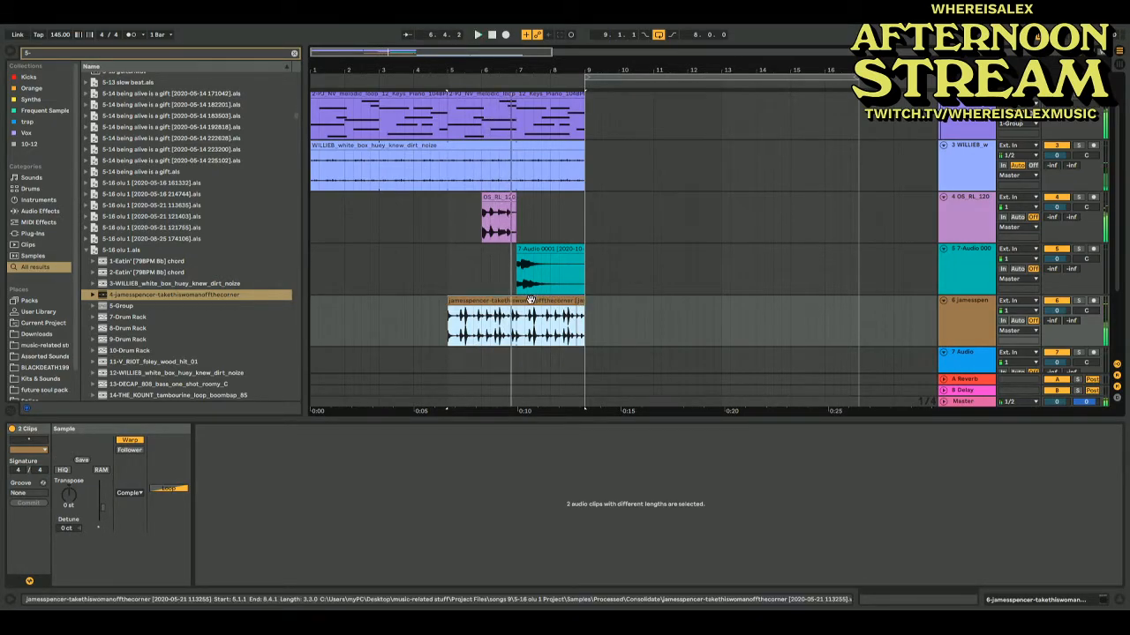
{"action": "left_click_drag", "start_coordinate": [68, 494], "coordinate": [68, 477]}
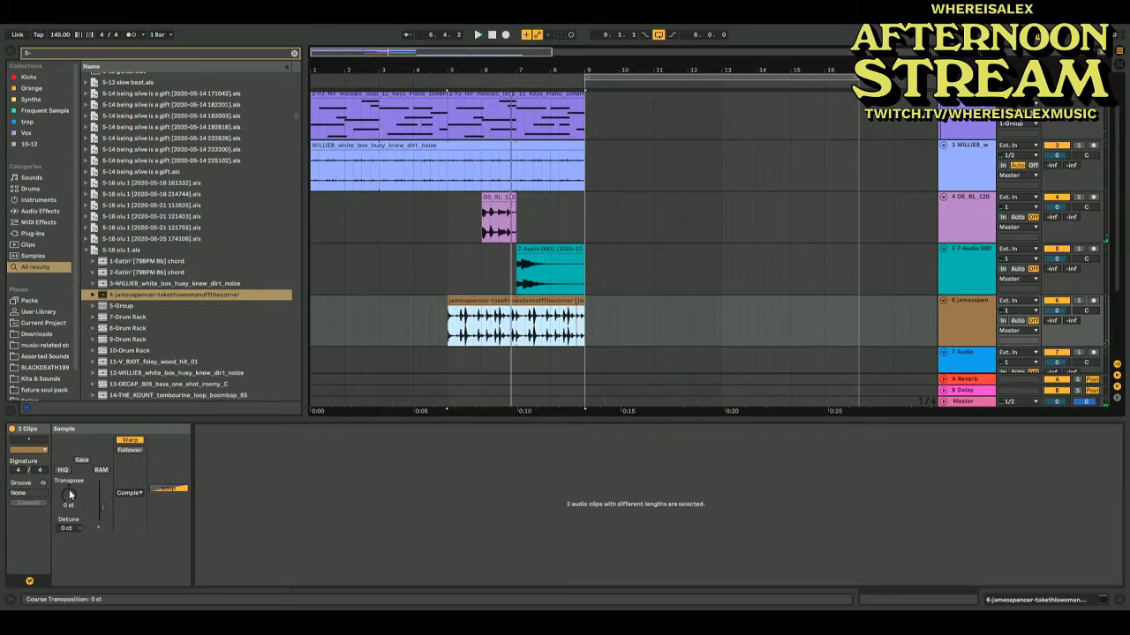
{"action": "key", "text": "space"}
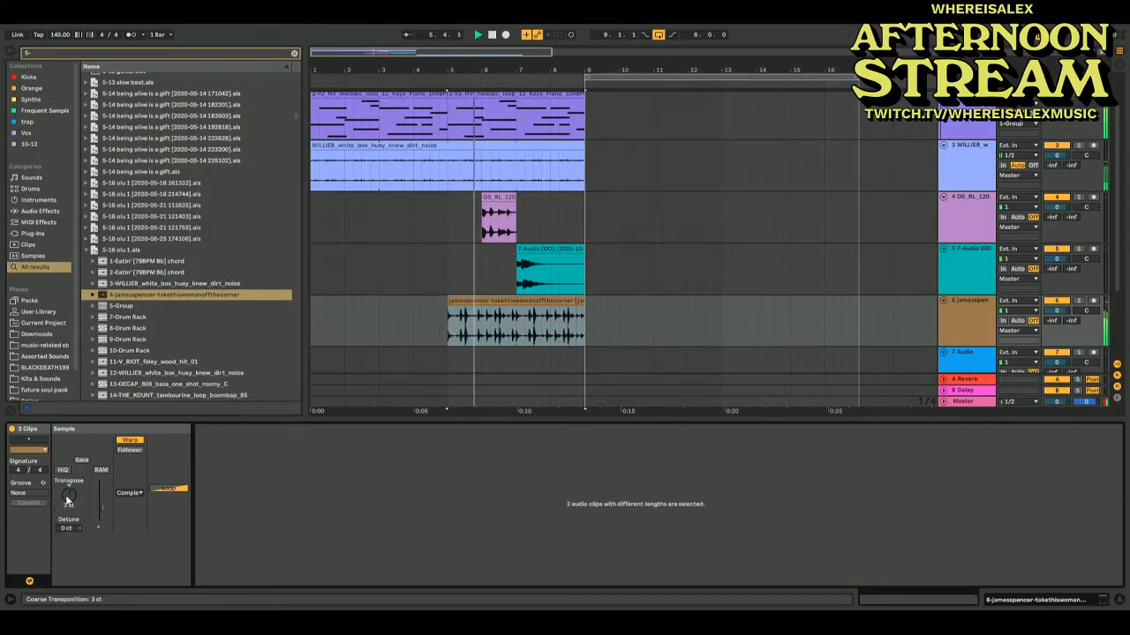
{"action": "key", "text": "space"}
Delete the jamesspencer clips from track 6, listen from bar 5 and show the Master track's devices
{"action": "left_click", "coordinate": [559, 296]}
{"action": "left_click_drag", "start_coordinate": [584, 313], "coordinate": [448, 322]}
{"action": "key", "text": "Delete"}
{"action": "key", "text": "space"}
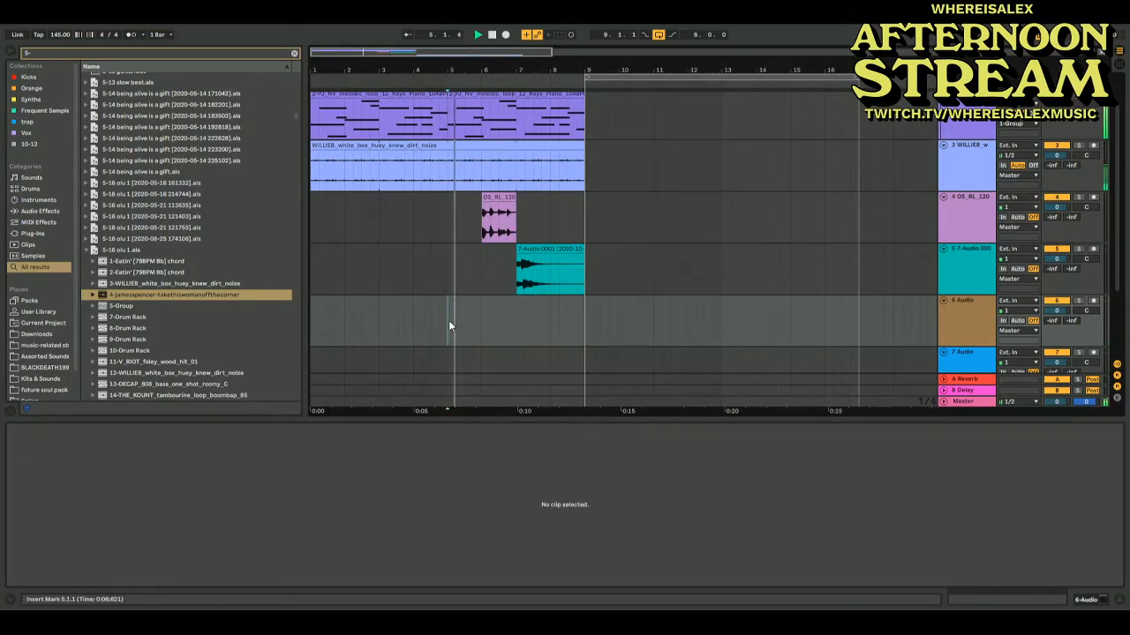
{"action": "scroll", "coordinate": [578, 304], "scroll_direction": "down", "scroll_amount": 3}
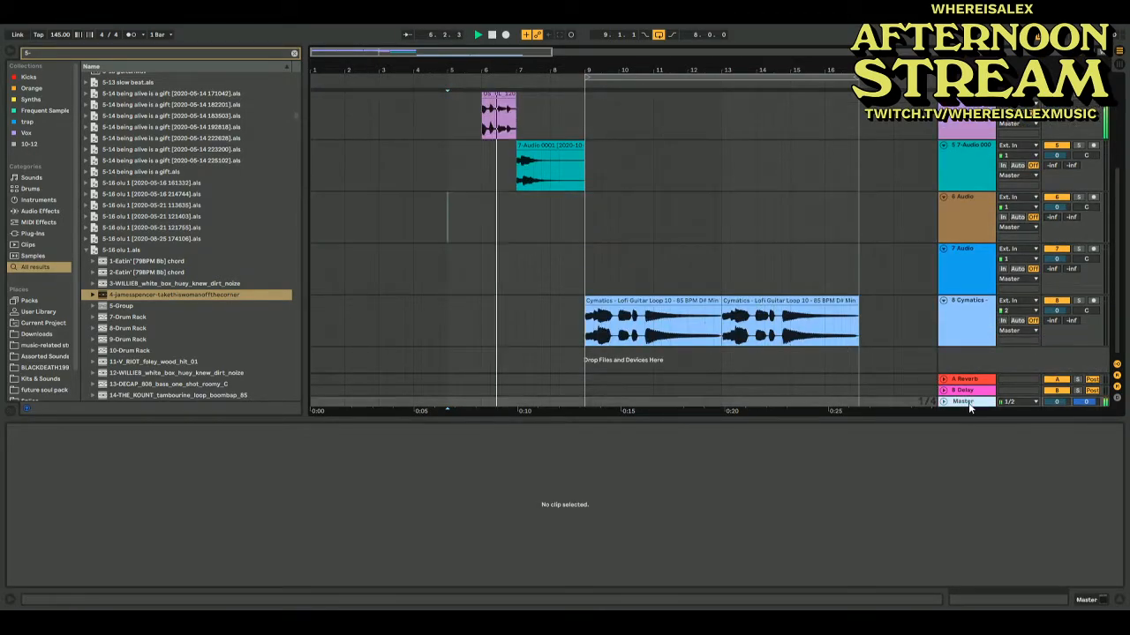
{"action": "left_click", "coordinate": [968, 403]}
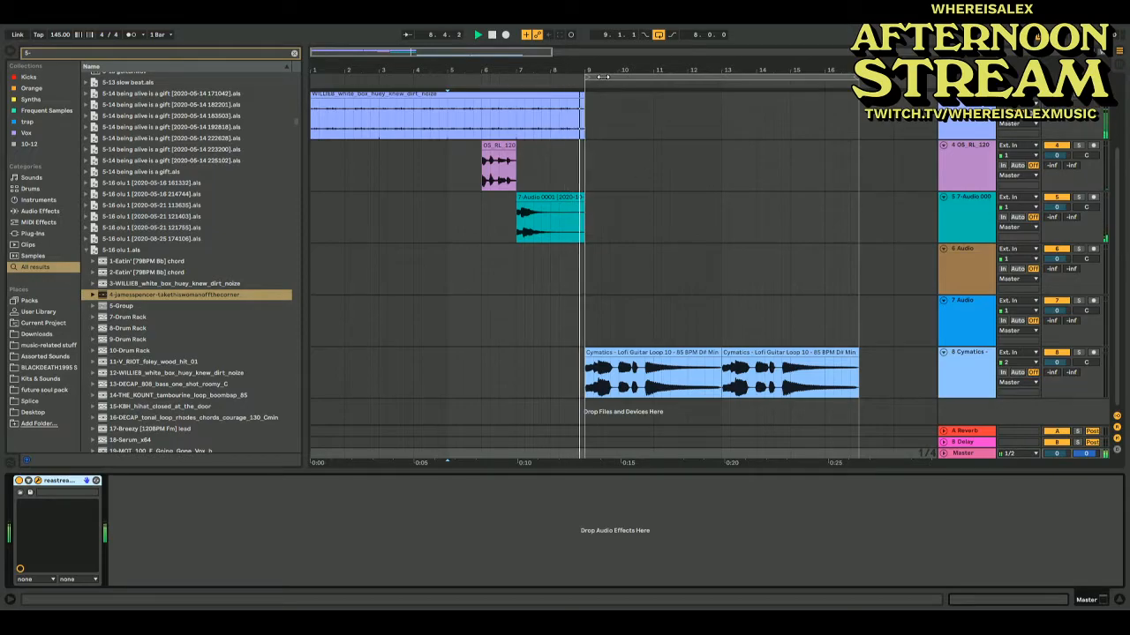
Insert a new MIDI track below the Cymatics guitar track and load an empty Drum Rack on it
{"action": "left_click", "coordinate": [649, 78]}
{"action": "key", "text": "space"}
{"action": "left_click", "coordinate": [963, 373]}
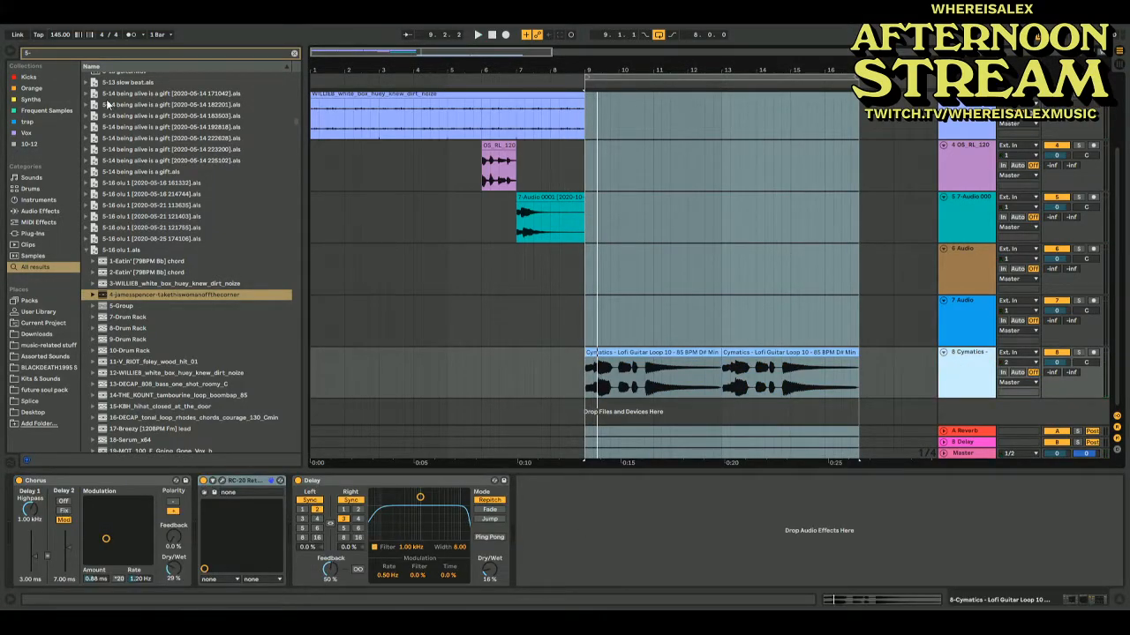
{"action": "key", "text": "ctrl+shift+t"}
{"action": "left_click", "coordinate": [581, 396]}
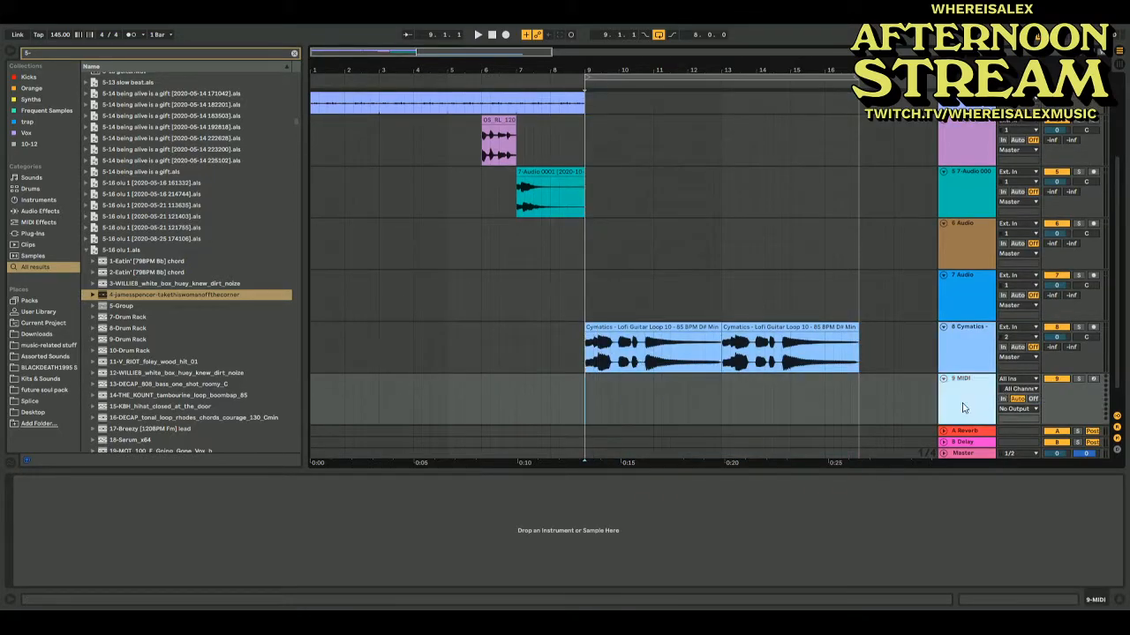
{"action": "left_click", "coordinate": [294, 53]}
{"action": "left_click", "coordinate": [104, 88]}
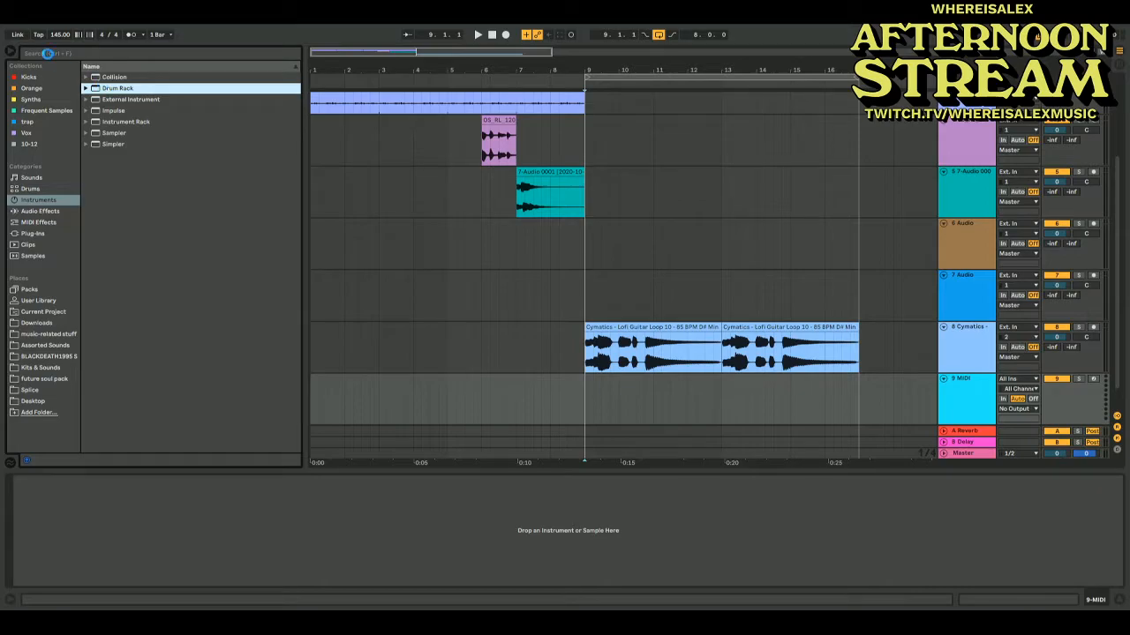
Search all browser results for "kbh" and load KBH_clap_hennessy.wav onto the Drum Rack's C1 pad
{"action": "left_click", "coordinate": [47, 53]}
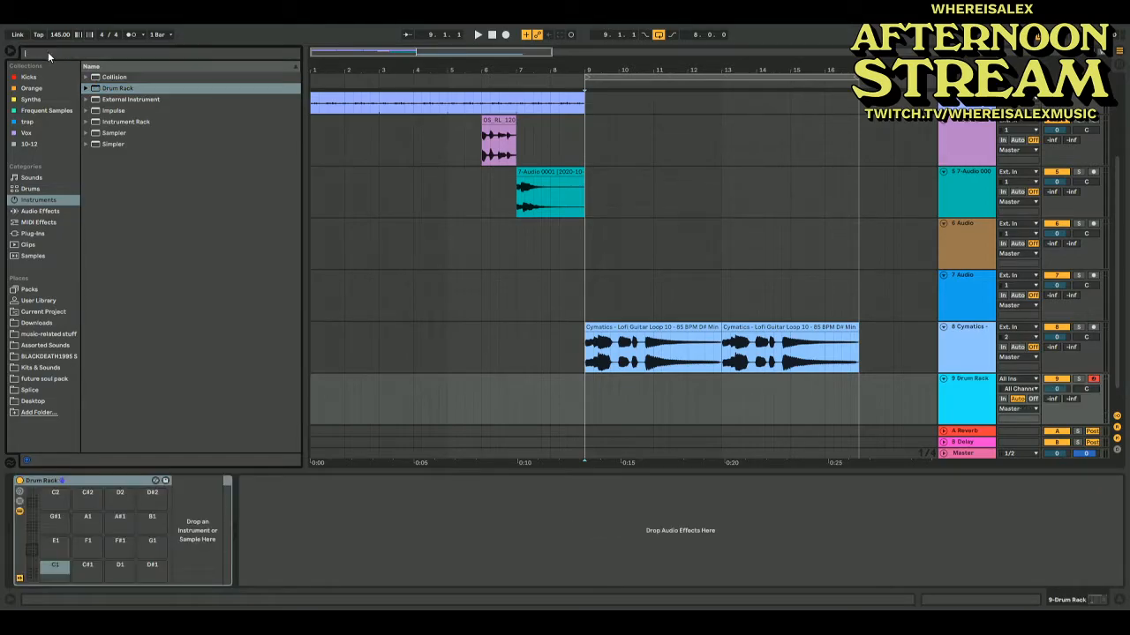
{"action": "type", "text": "kbh"}
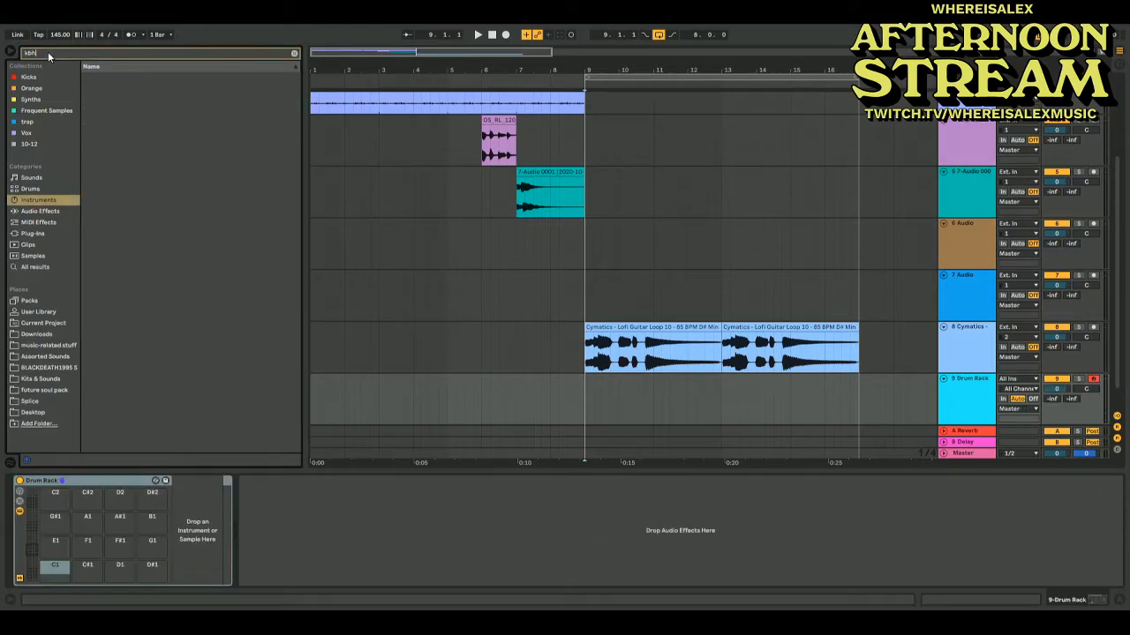
{"action": "left_click", "coordinate": [39, 269]}
{"action": "left_click", "coordinate": [161, 189]}
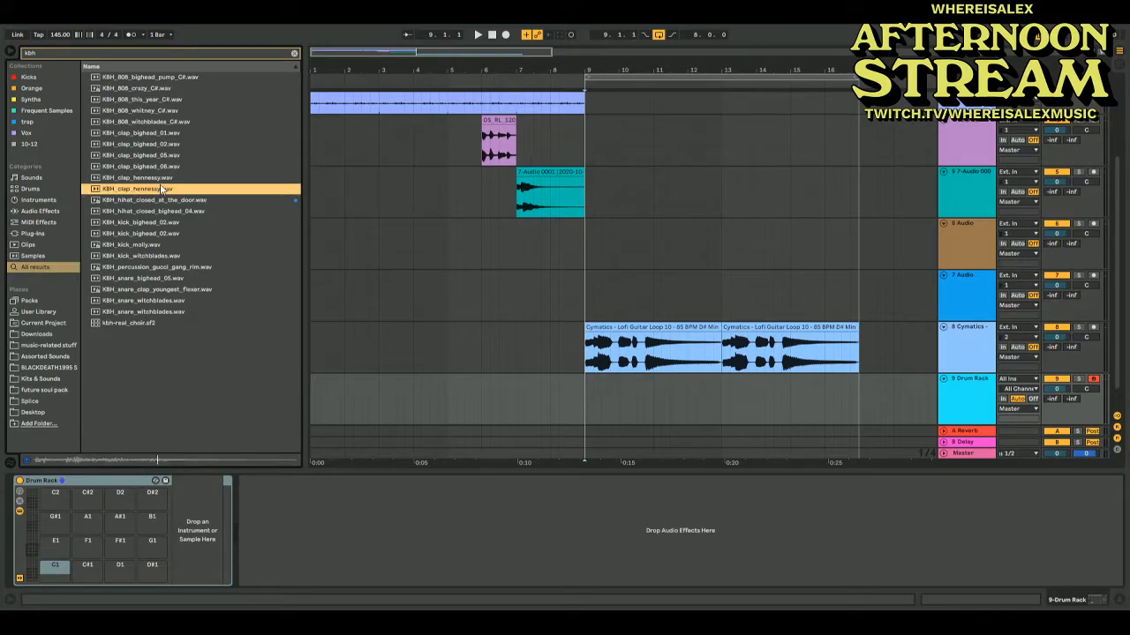
{"action": "left_click_drag", "start_coordinate": [124, 191], "coordinate": [51, 575]}
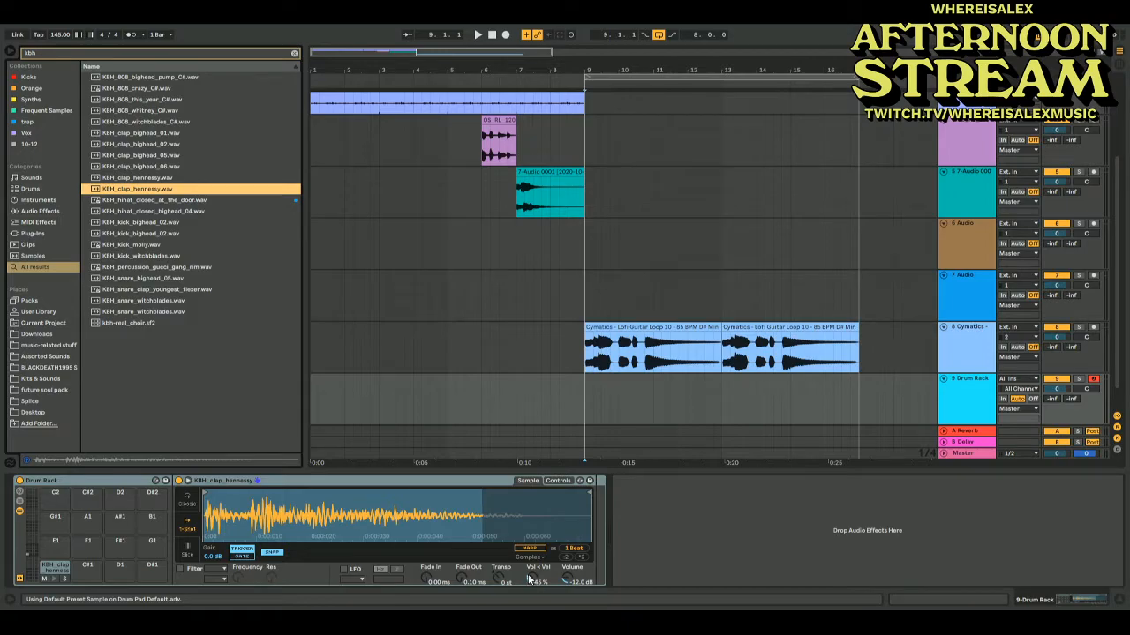
Set the clap's velocity-to-volume amount to 0% and its volume to 0.00 dB, and extend the sample end to full length
{"action": "left_click_drag", "start_coordinate": [528, 579], "coordinate": [529, 617]}
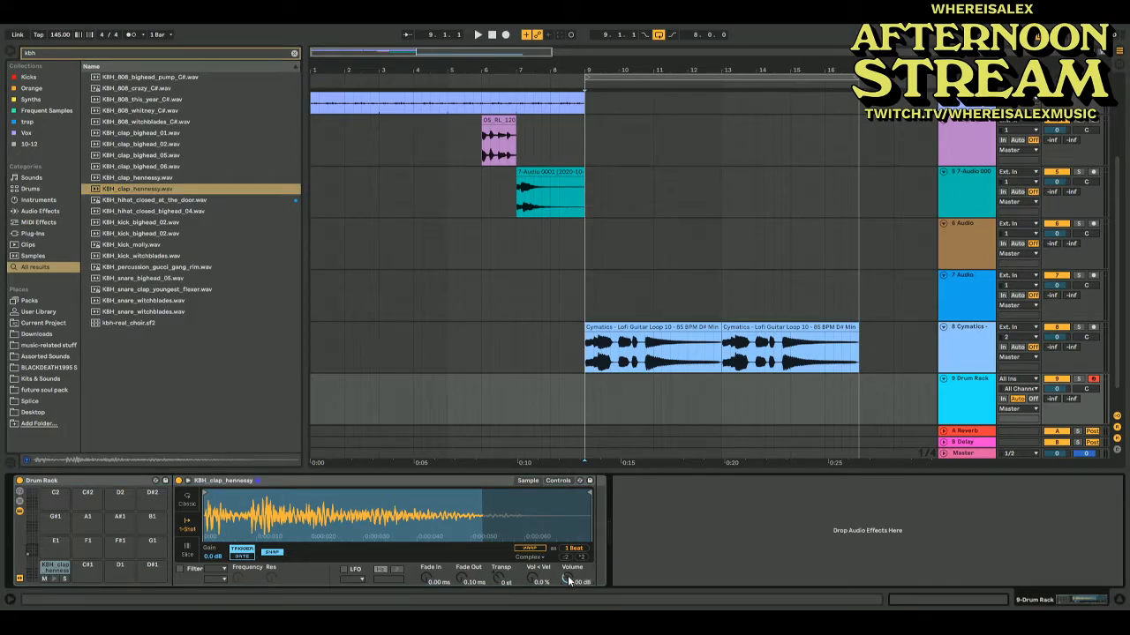
{"action": "left_click", "coordinate": [272, 555]}
Play the guitar loop from bar 9 and lower the computer keyboard's octave range to C1 to C2
{"action": "key", "text": "space"}
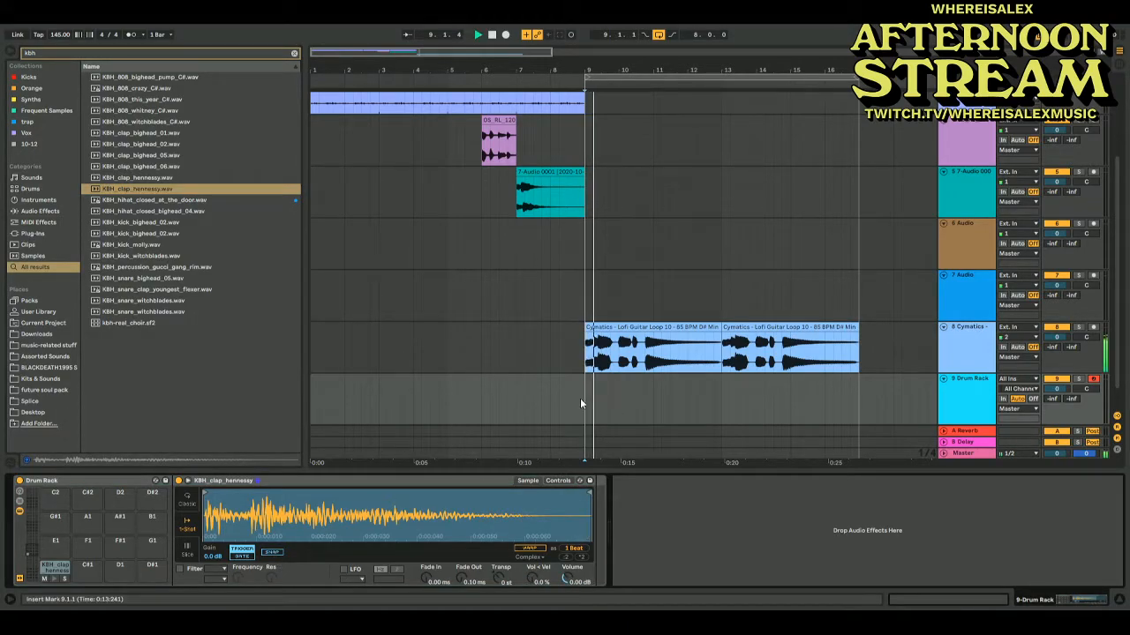
{"action": "key", "text": "space"}
{"action": "key", "text": "space"}
{"action": "key", "text": "a"}
{"action": "key", "text": "space"}
{"action": "key", "text": "z"}
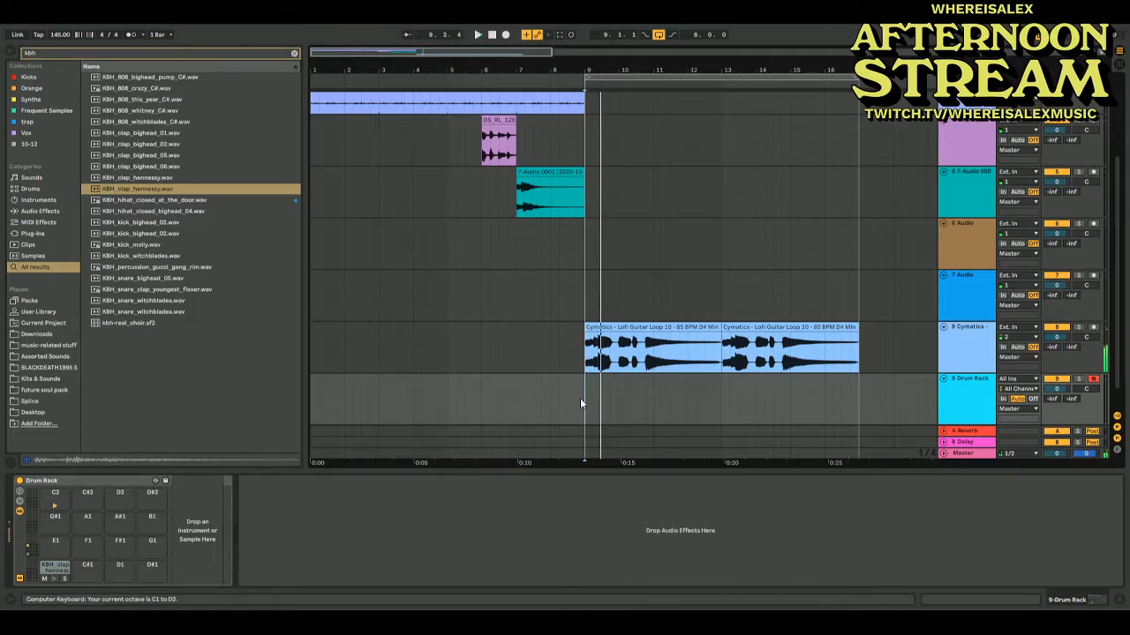
Play claps over the guitar loop and capture the performance as a MIDI clip on the Drum Rack track
{"action": "key", "text": "a"}
{"action": "key", "text": "z"}
{"action": "key", "text": "a"}
{"action": "key", "text": "space"}
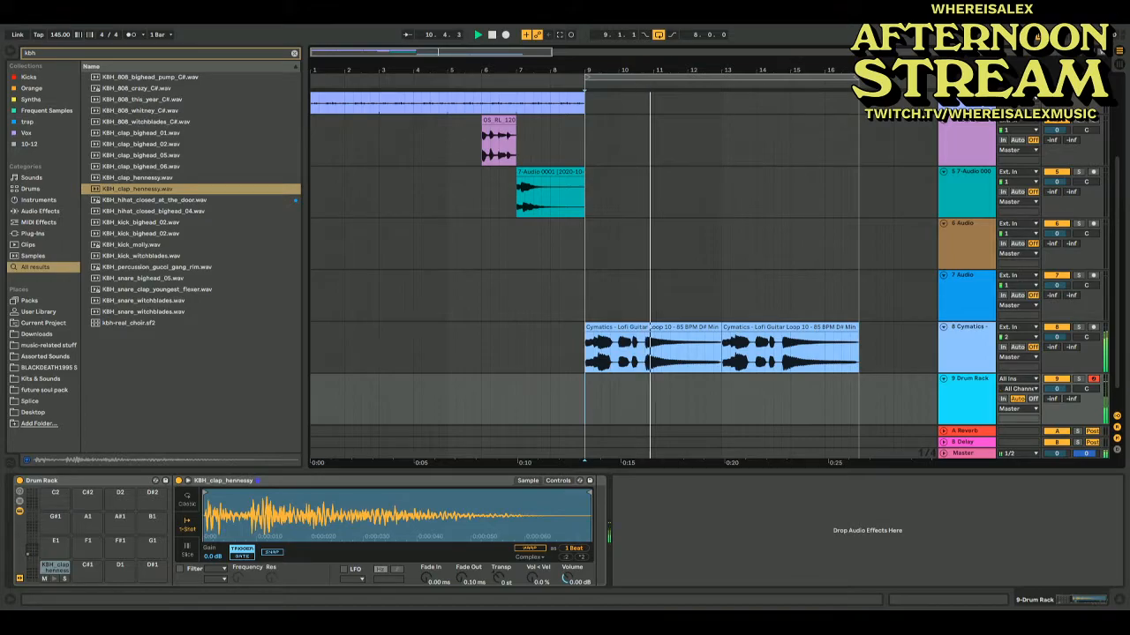
{"action": "left_click", "coordinate": [560, 35]}
{"action": "key", "text": "space"}
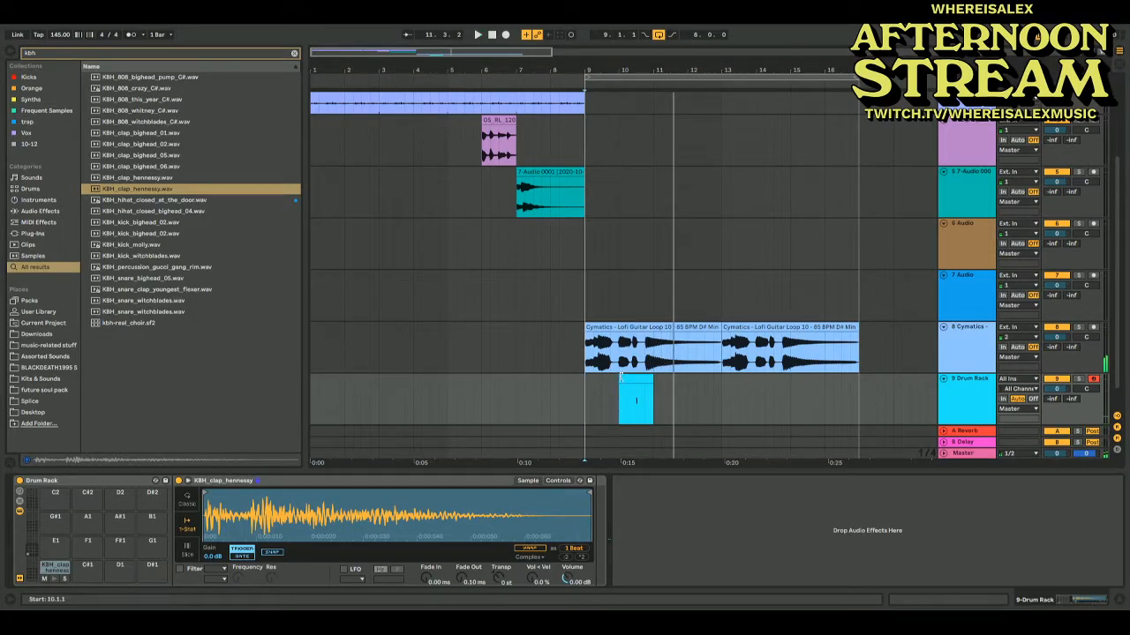
Extend the start of the captured clap clip back to bar 9 and open its notes during playback
{"action": "left_click_drag", "start_coordinate": [620, 378], "coordinate": [586, 379]}
{"action": "key", "text": "space"}
{"action": "double_click", "coordinate": [601, 378]}
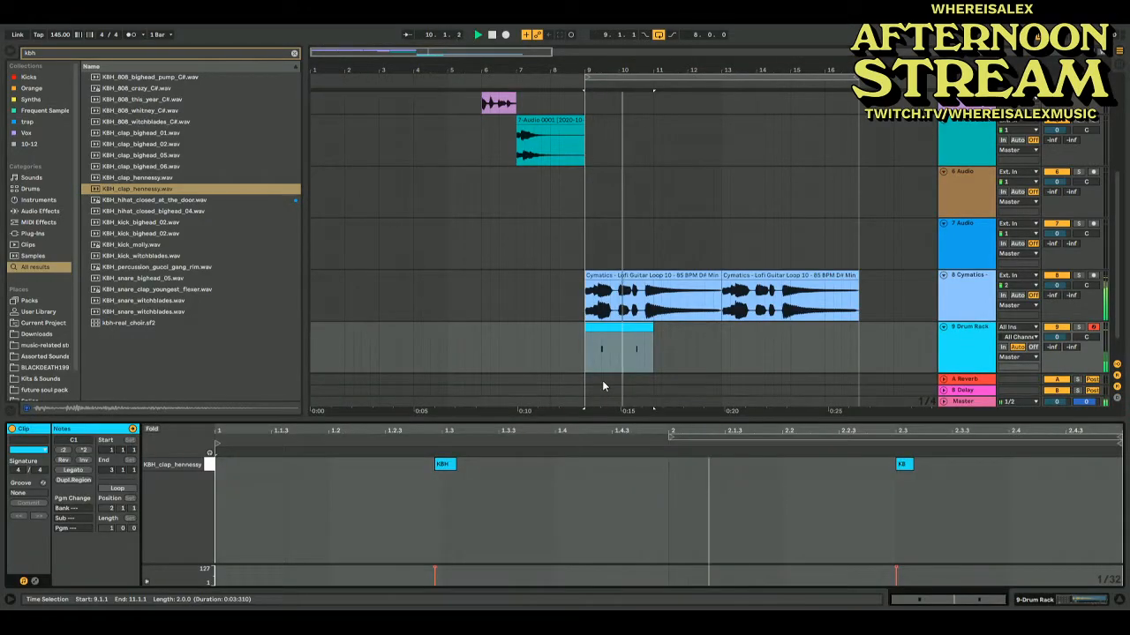
Duplicate the two-bar clap clip three times to fill bars 9 to 17 and consolidate the copies into one clip
{"action": "left_click", "coordinate": [596, 353]}
{"action": "key", "text": "ctrl+d"}
{"action": "key", "text": "ctrl+d"}
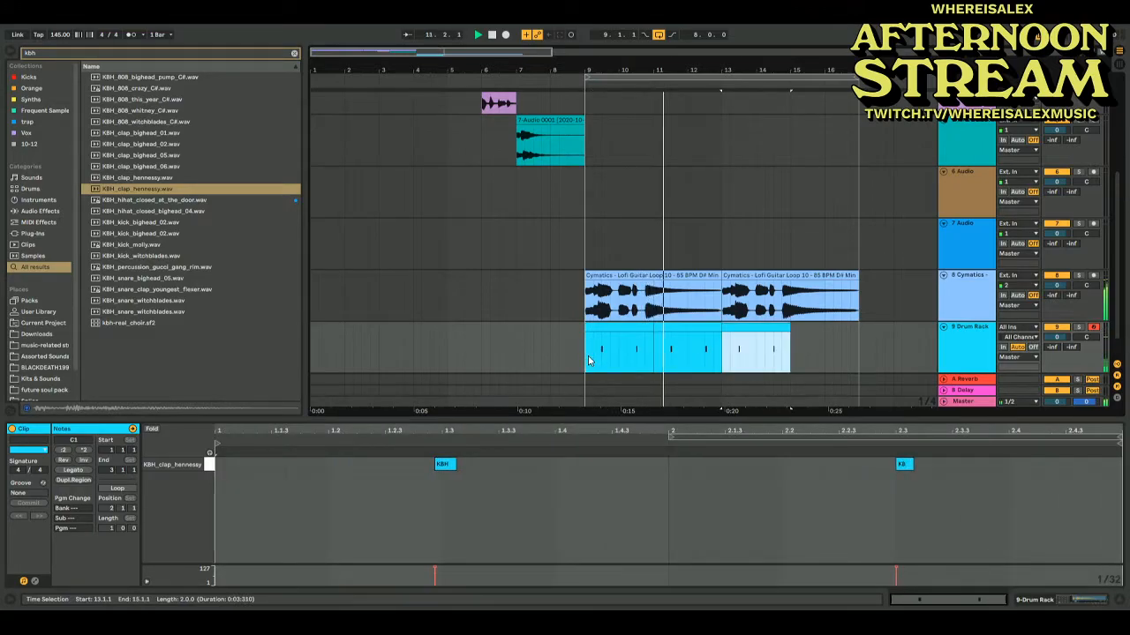
{"action": "key", "text": "ctrl+d"}
{"action": "left_click", "coordinate": [603, 326], "text": "shift"}
{"action": "key", "text": "ctrl+j"}
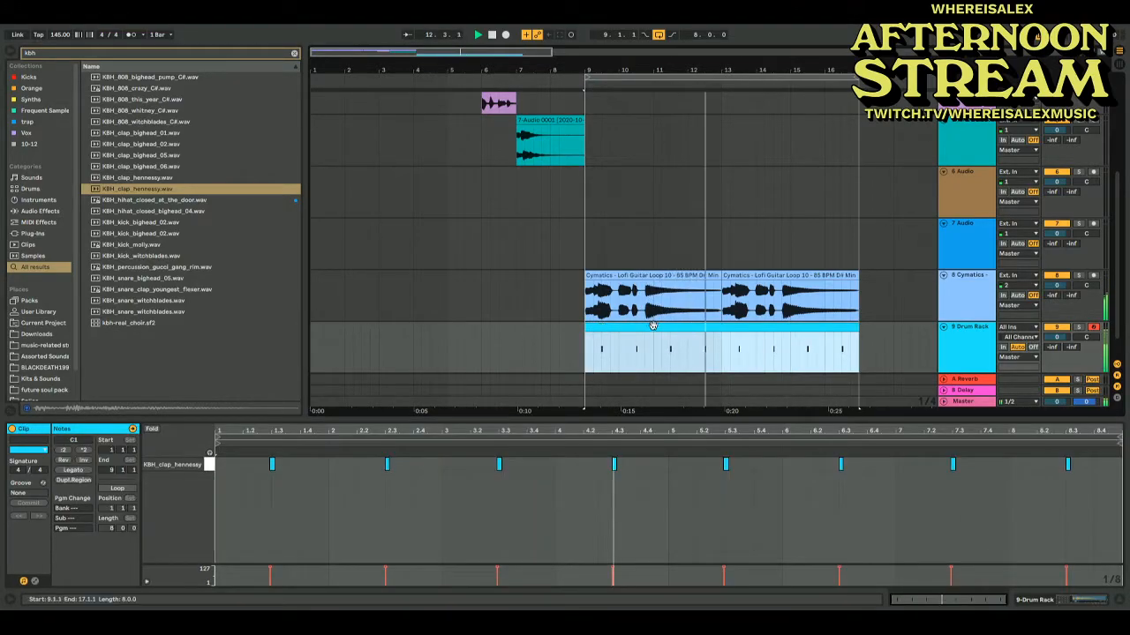
Quantize all clap notes in the consolidated Drum Rack clip
{"action": "left_click", "coordinate": [731, 468]}
{"action": "key", "text": "ctrl+a"}
{"action": "key", "text": "ctrl+u"}
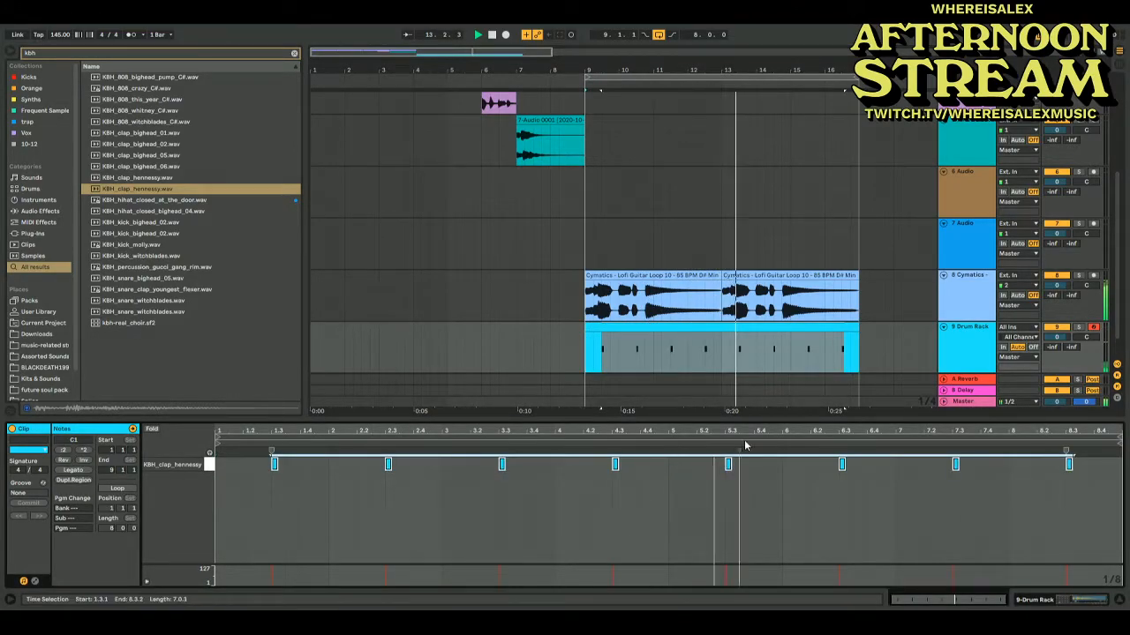
Set the gain of both Cymatics lofi guitar clips to -2.31 dB while the loop plays
{"action": "left_click", "coordinate": [806, 300]}
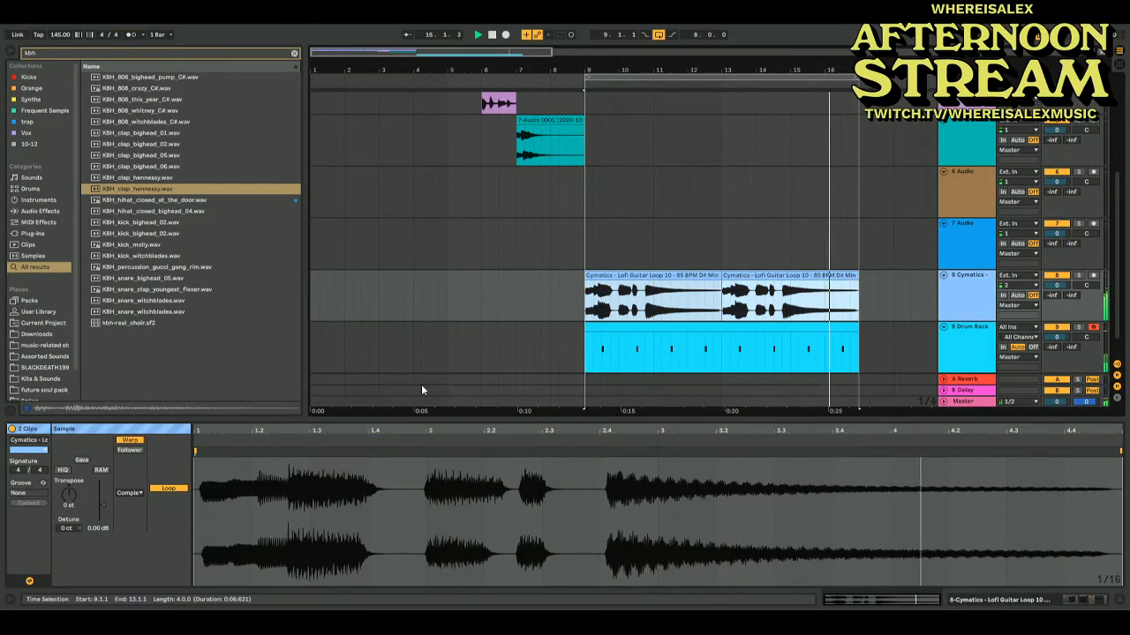
{"action": "left_click_drag", "start_coordinate": [102, 498], "coordinate": [103, 507]}
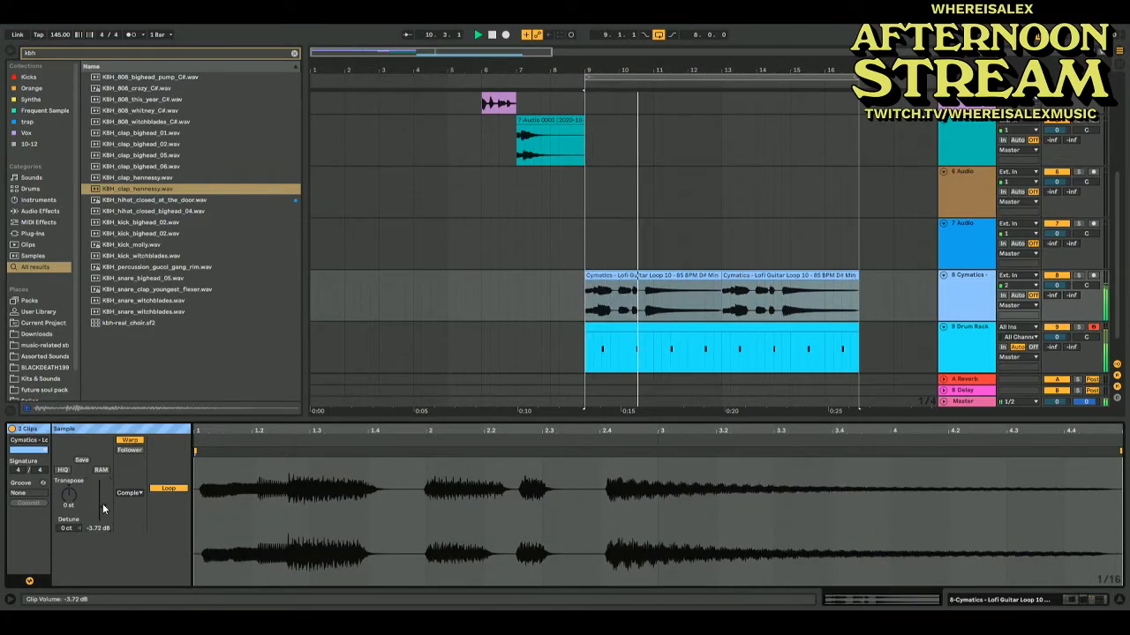
{"action": "left_click_drag", "start_coordinate": [103, 507], "coordinate": [102, 504]}
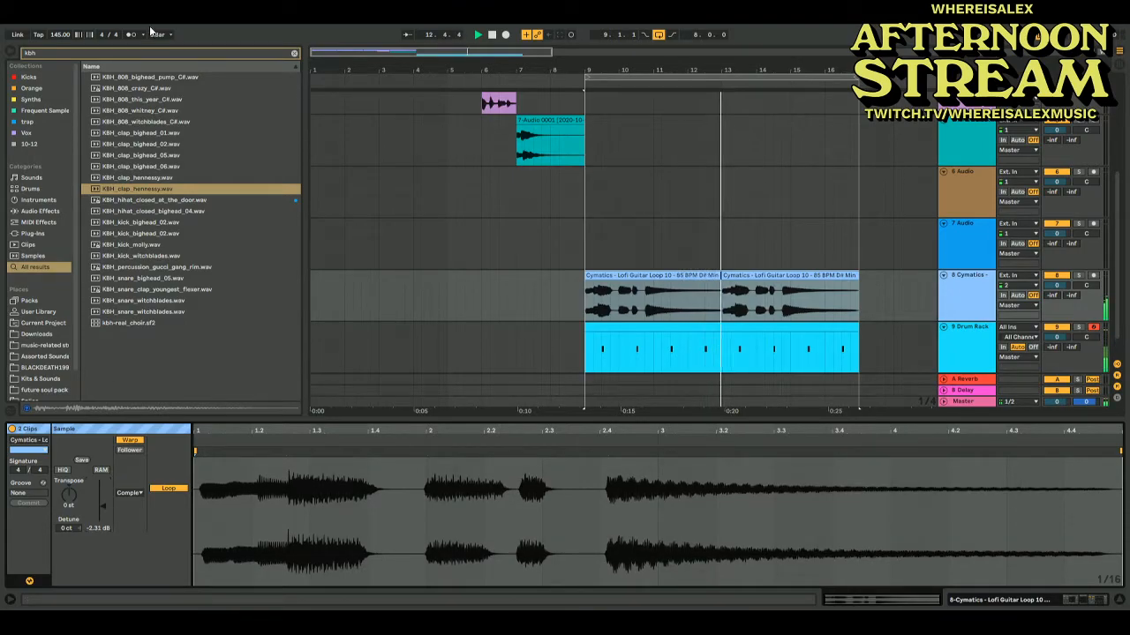
Insert a new MIDI track between the Cymatics guitar and Drum Rack tracks, and browse the BLACKDEATH1995 folder
{"action": "key", "text": "super+shift+t"}
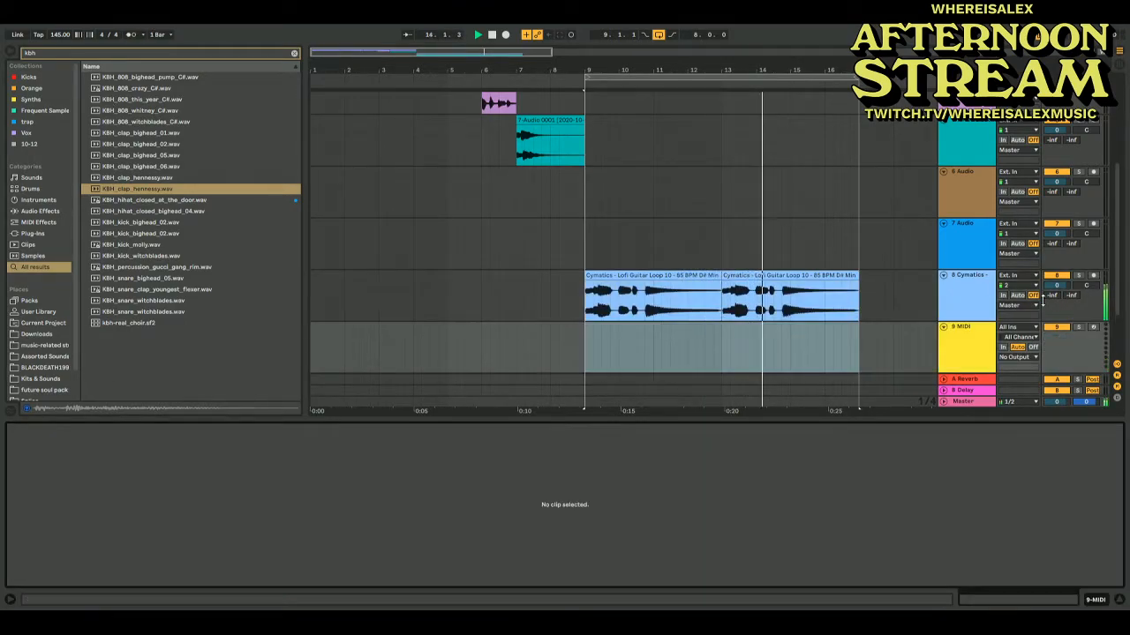
{"action": "scroll", "coordinate": [561, 194], "scroll_direction": "down", "scroll_amount": 3}
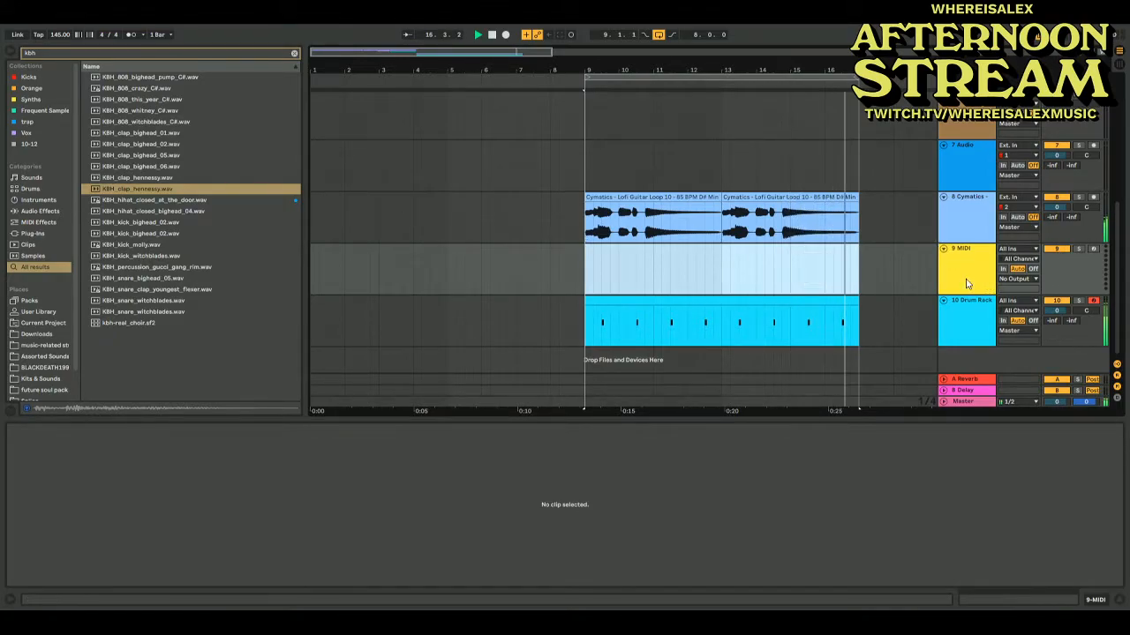
{"action": "left_click", "coordinate": [971, 314]}
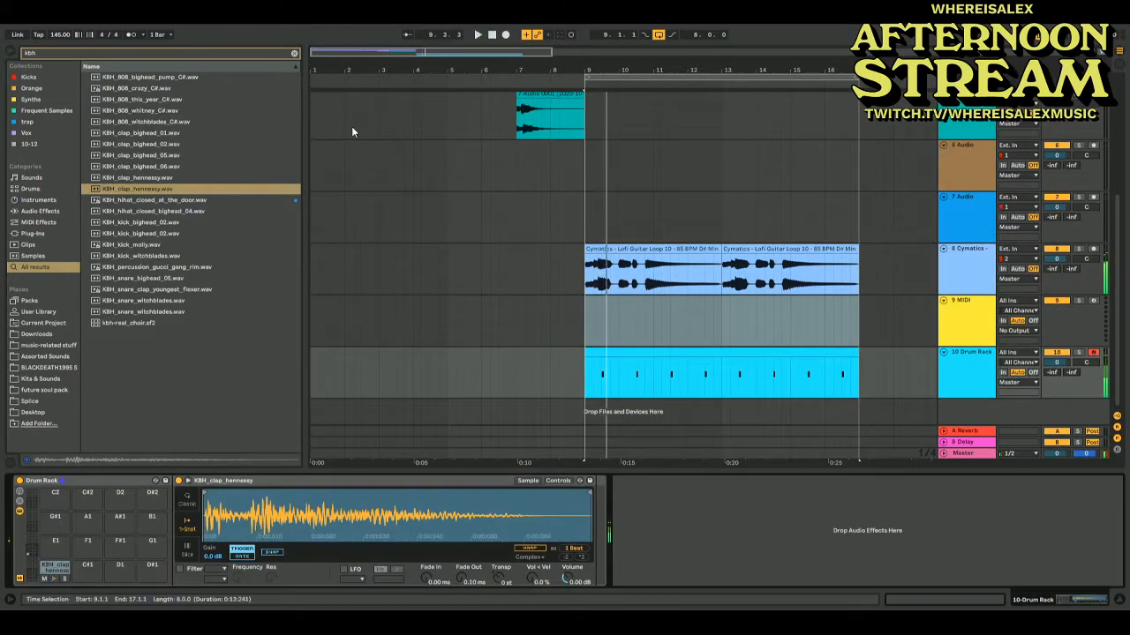
{"action": "left_click", "coordinate": [958, 316]}
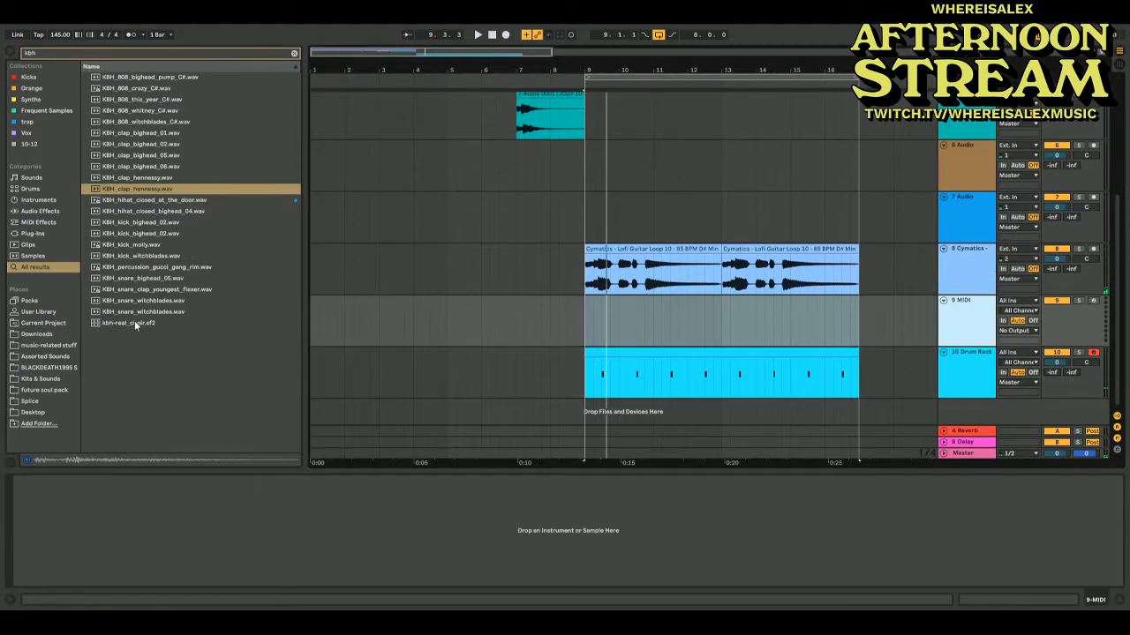
{"action": "left_click", "coordinate": [34, 368]}
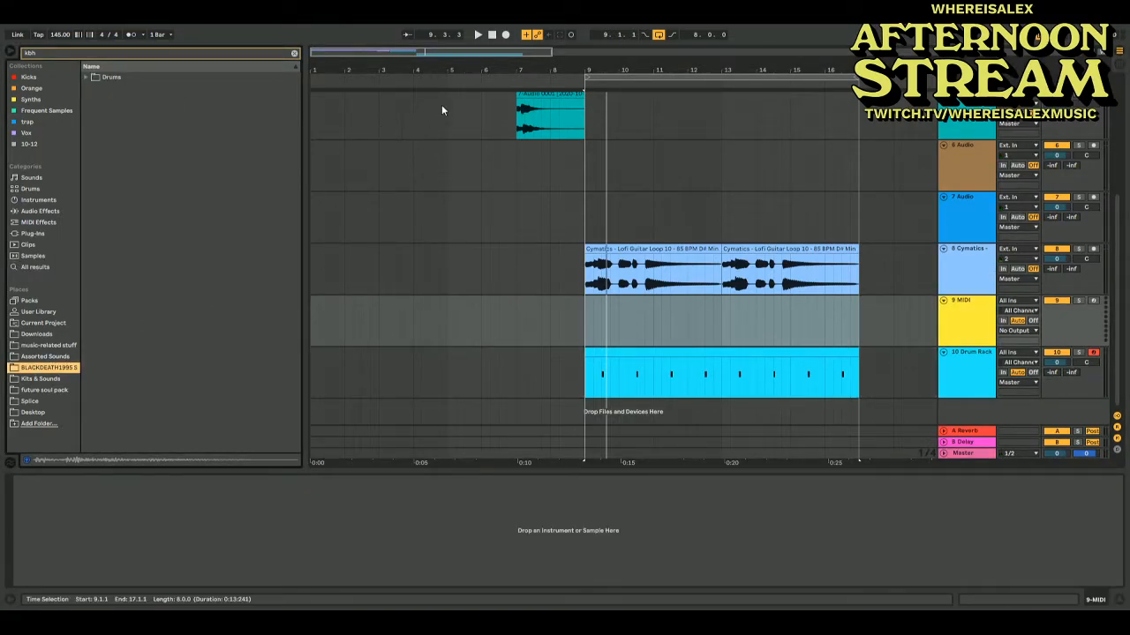
Add a Glue Compressor before the reastream plug-in on the Master track and enable its Soft clipping
{"action": "left_click", "coordinate": [961, 454]}
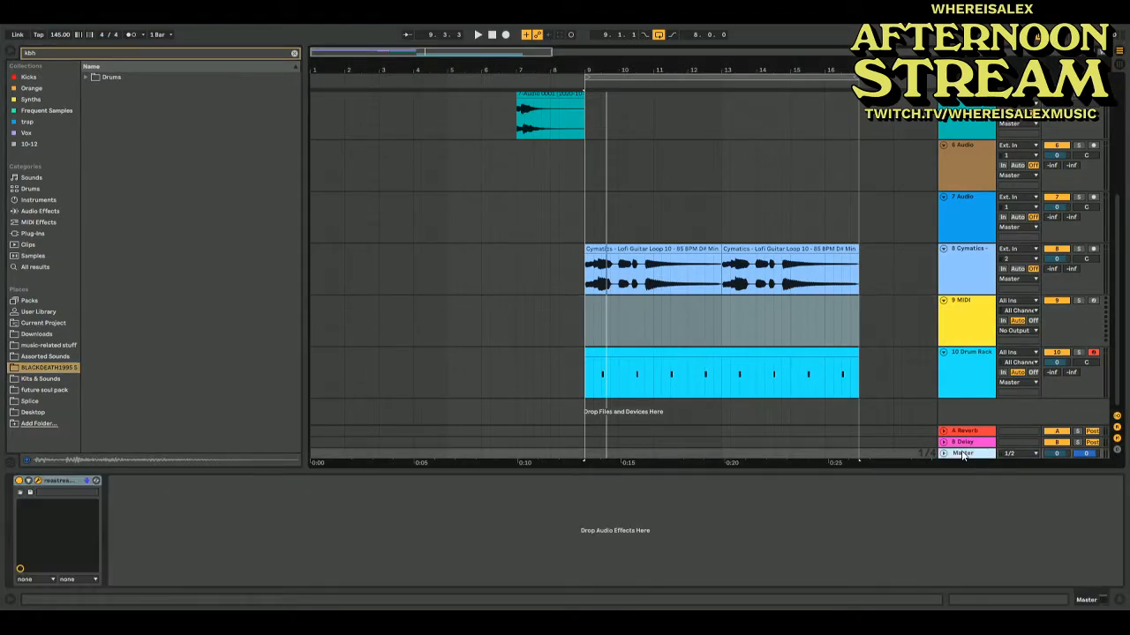
{"action": "left_click", "coordinate": [40, 211]}
{"action": "left_click", "coordinate": [295, 53]}
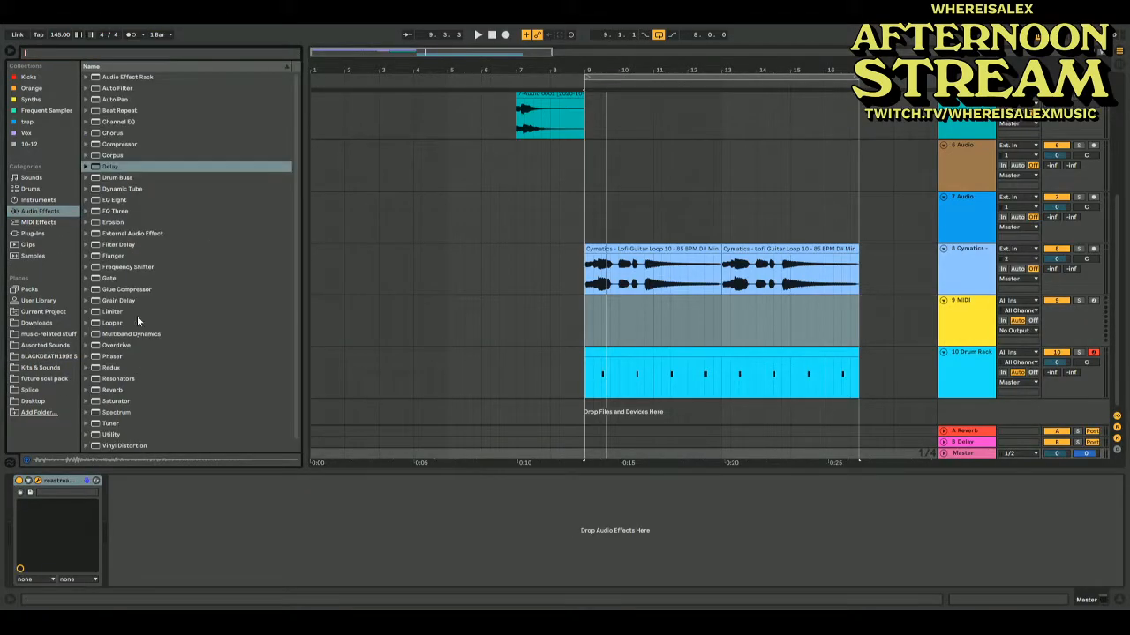
{"action": "left_click_drag", "start_coordinate": [110, 289], "coordinate": [30, 584]}
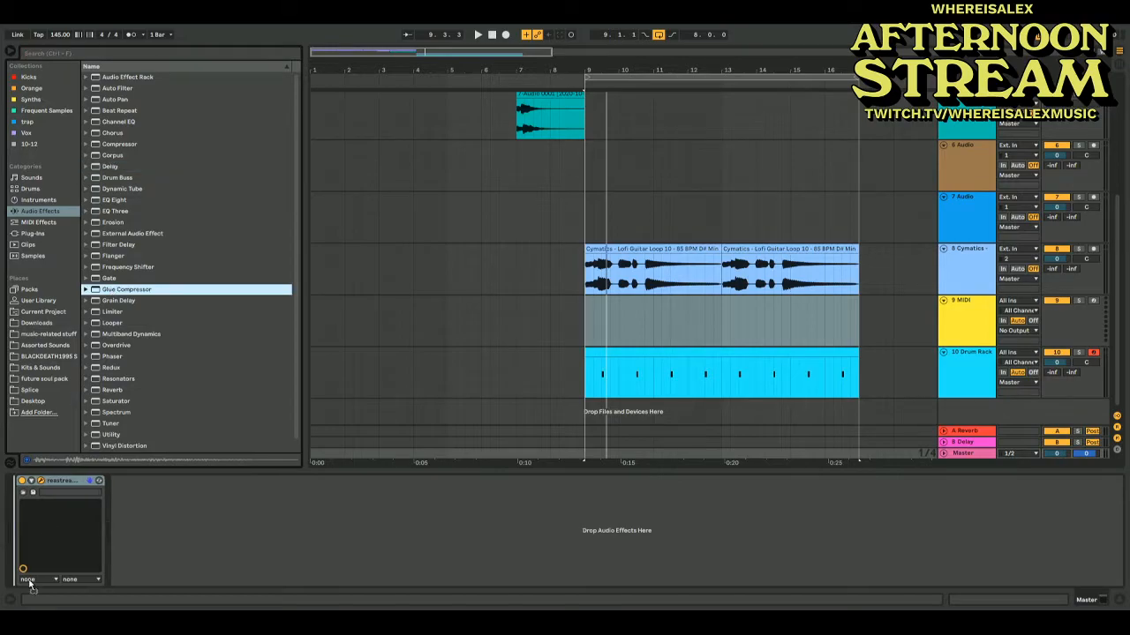
{"action": "left_click_drag", "start_coordinate": [148, 515], "coordinate": [136, 496]}
{"action": "left_click", "coordinate": [157, 503]}
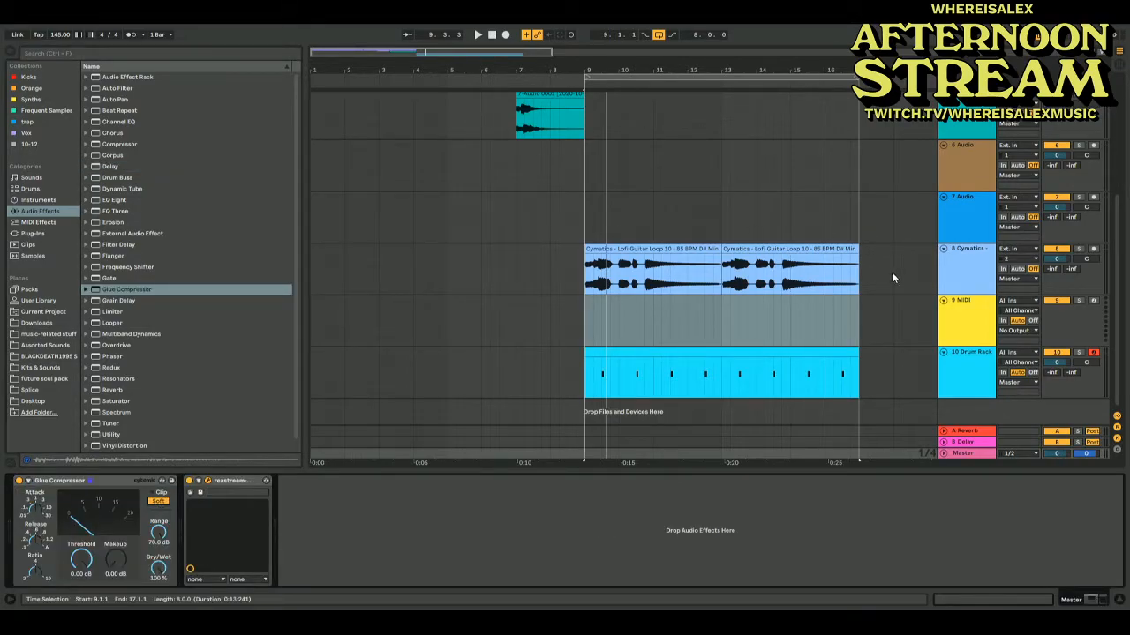
Copy the clap Drum Rack from the bottom track onto the empty MIDI track above it
{"action": "left_click", "coordinate": [968, 326]}
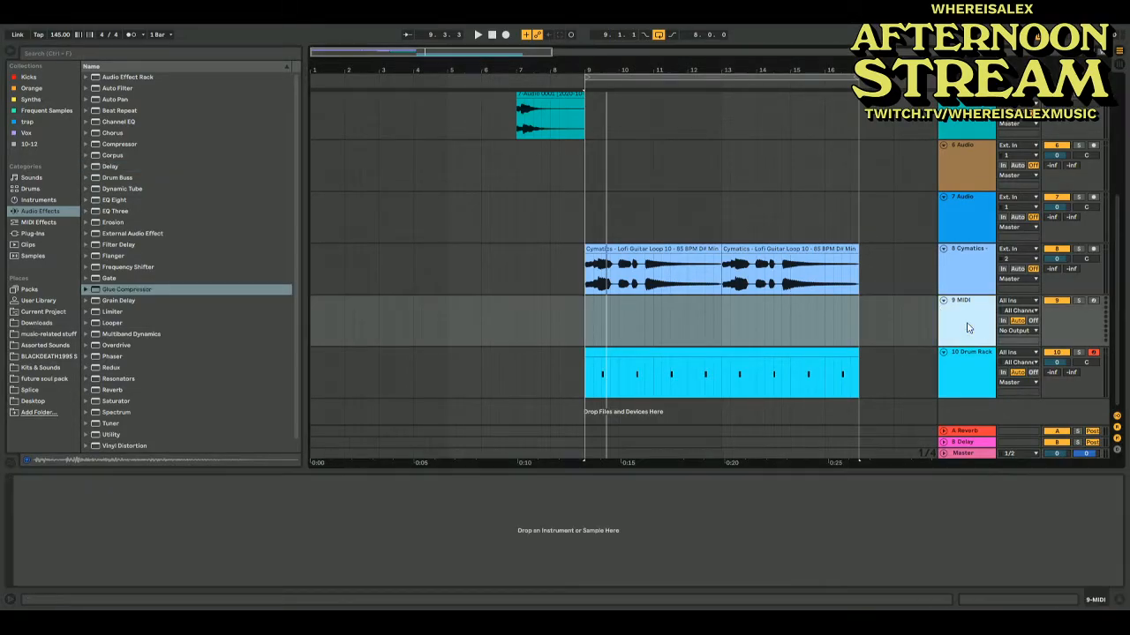
{"action": "left_click", "coordinate": [40, 355]}
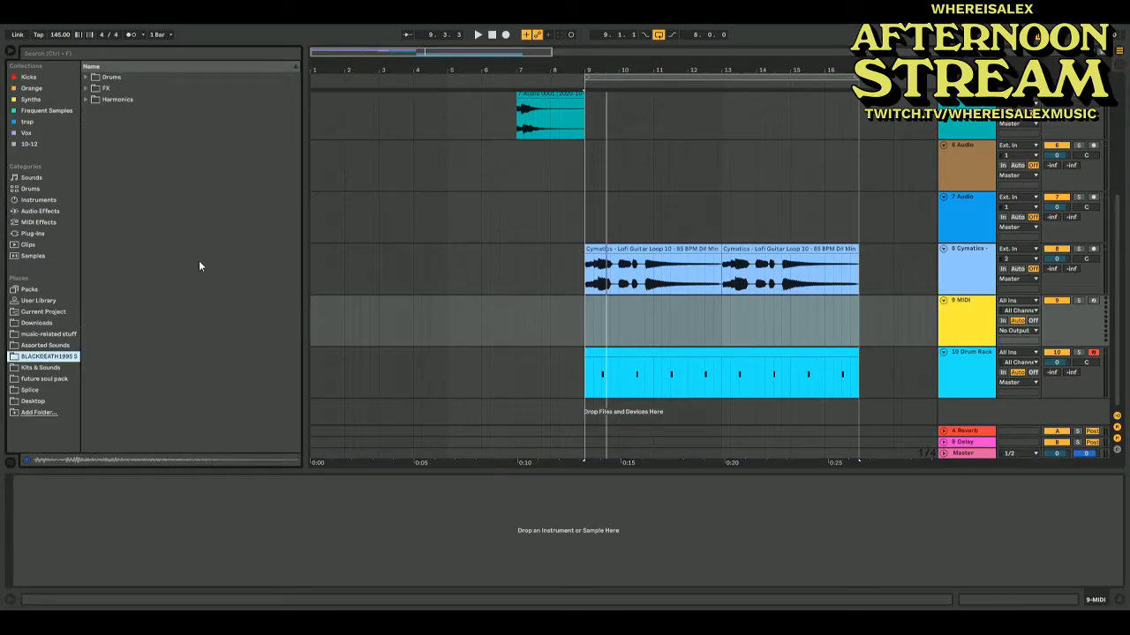
{"action": "left_click", "coordinate": [993, 390]}
{"action": "left_click_drag", "start_coordinate": [483, 430], "coordinate": [848, 374]}
{"action": "left_click_drag", "start_coordinate": [955, 331], "coordinate": [957, 329]}
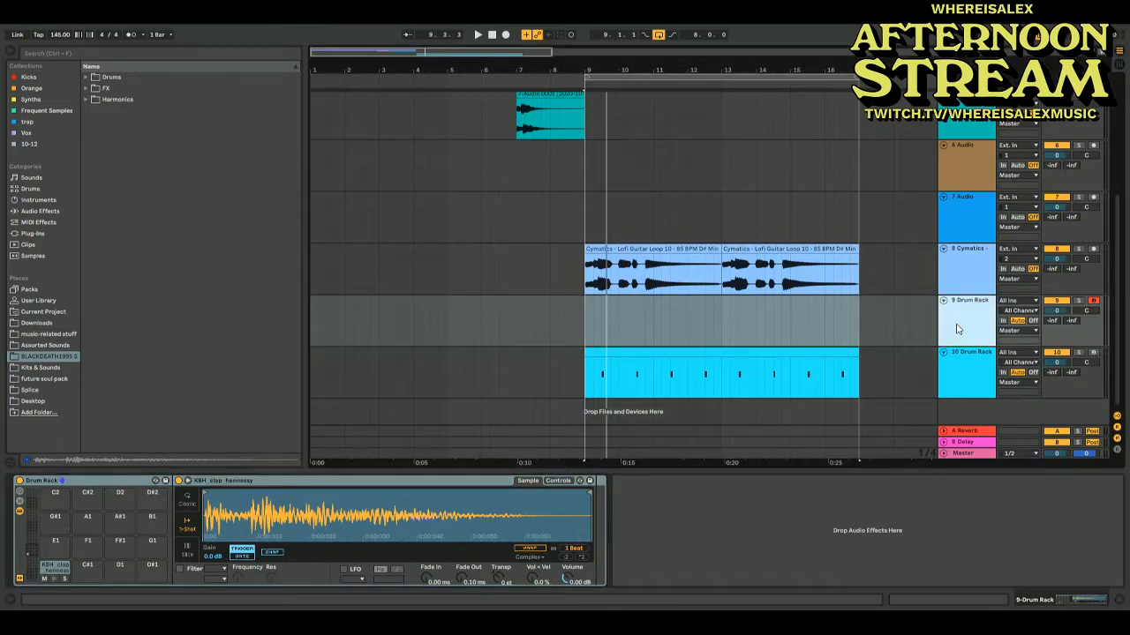
Replace the clap in the copied Drum Rack with KBH_snare_witchblades.wav from BLACKDEATH1995's Drums > Snares folder
{"action": "left_click", "coordinate": [86, 78]}
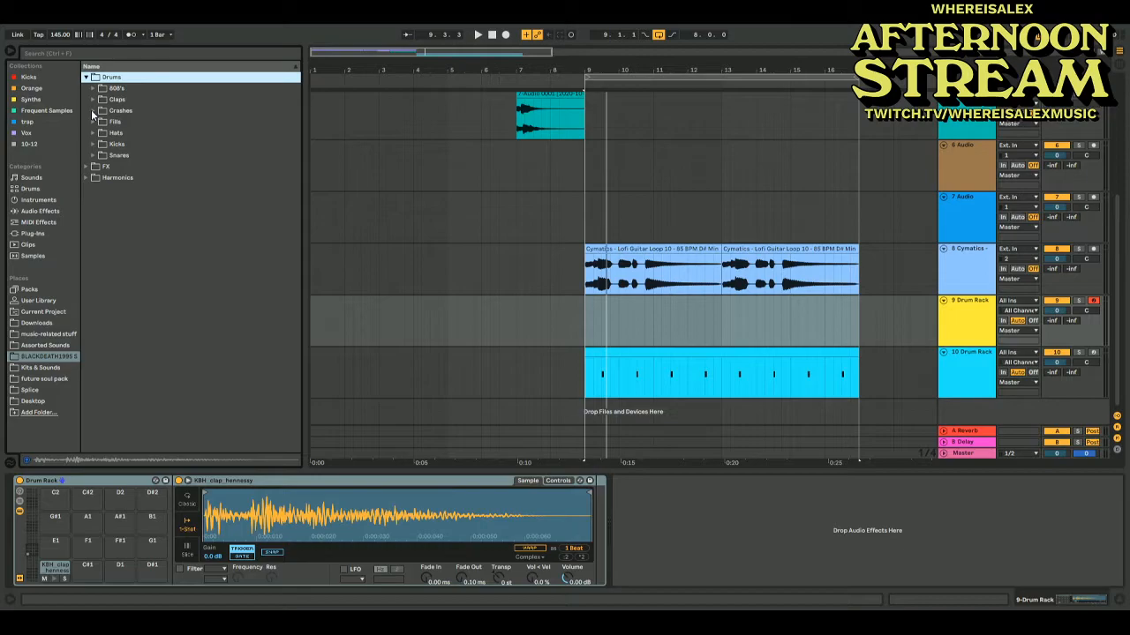
{"action": "left_click", "coordinate": [94, 156]}
{"action": "left_click", "coordinate": [134, 191]}
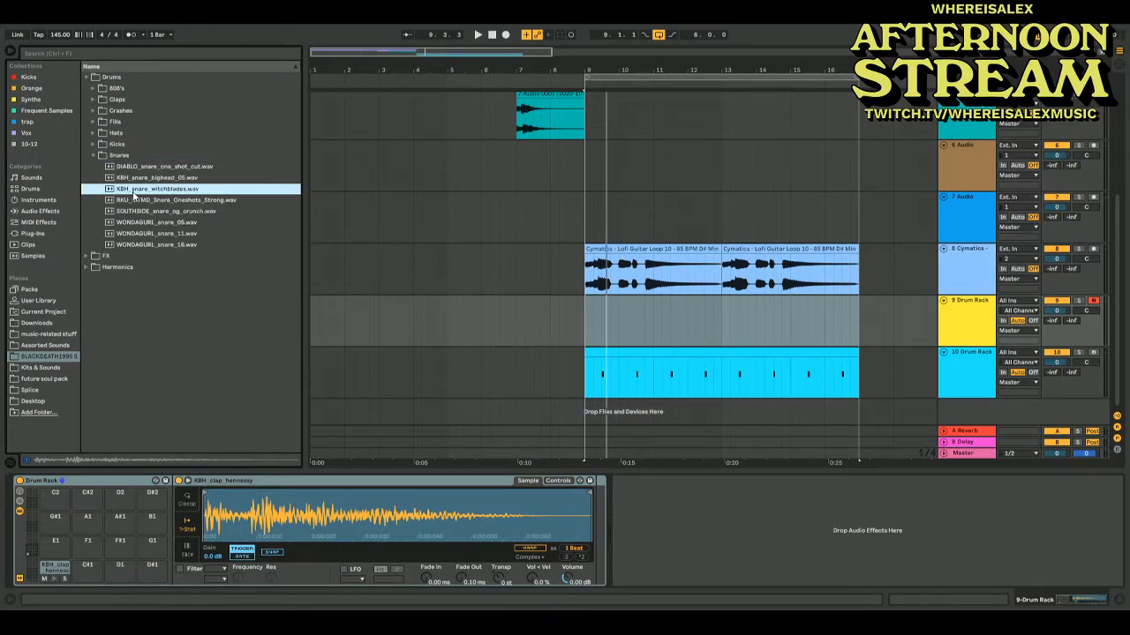
{"action": "left_click_drag", "start_coordinate": [136, 191], "coordinate": [283, 506]}
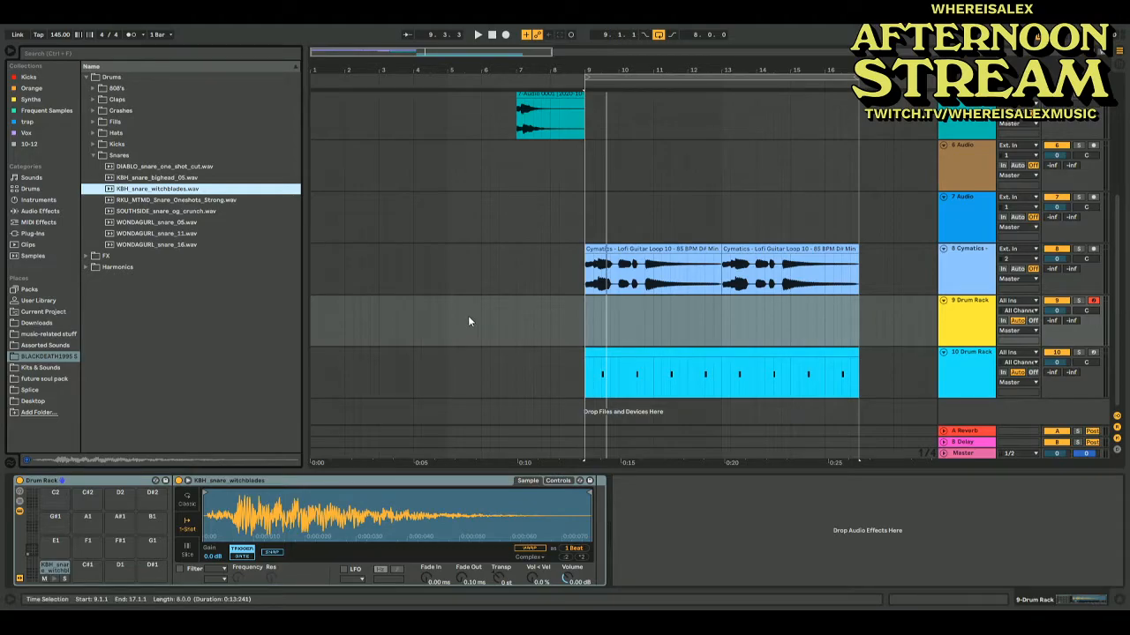
Play the arrangement from bar 9 and set the snare sample's volume to -5.57 dB
{"action": "left_click", "coordinate": [583, 332]}
{"action": "key", "text": "space"}
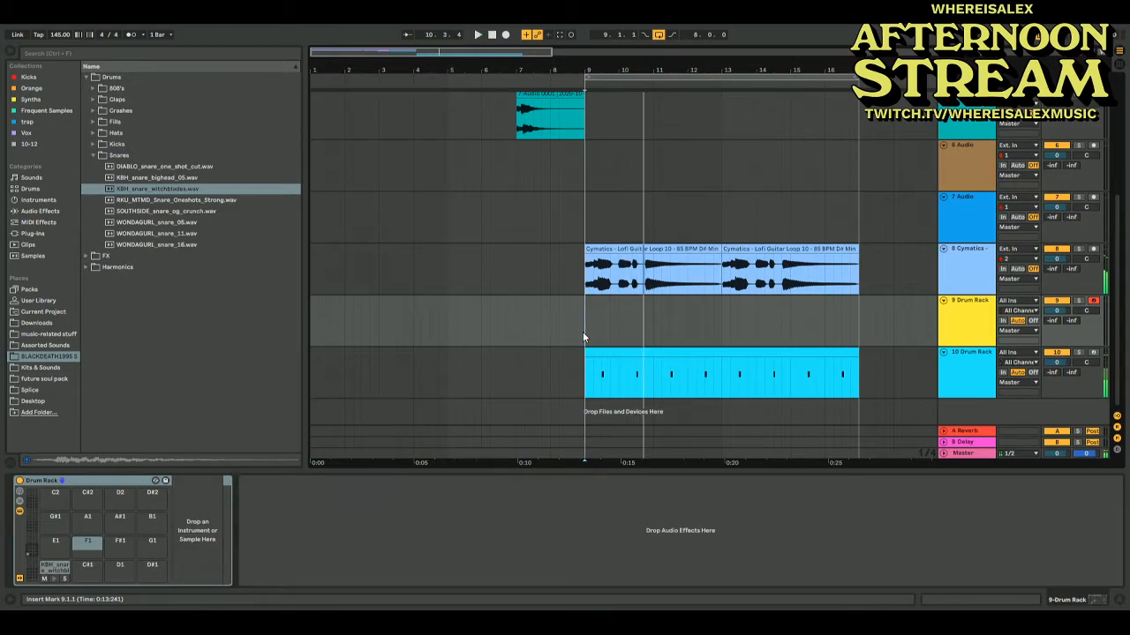
{"action": "key", "text": "space"}
{"action": "left_click_drag", "start_coordinate": [566, 578], "coordinate": [565, 618]}
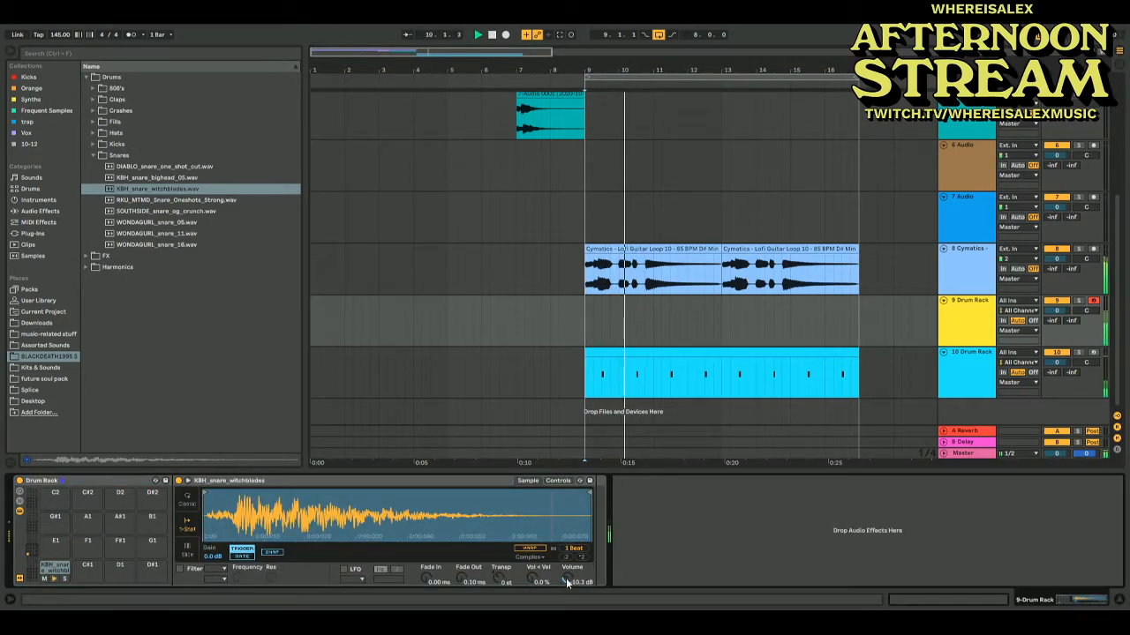
{"action": "left_click_drag", "start_coordinate": [565, 578], "coordinate": [565, 565]}
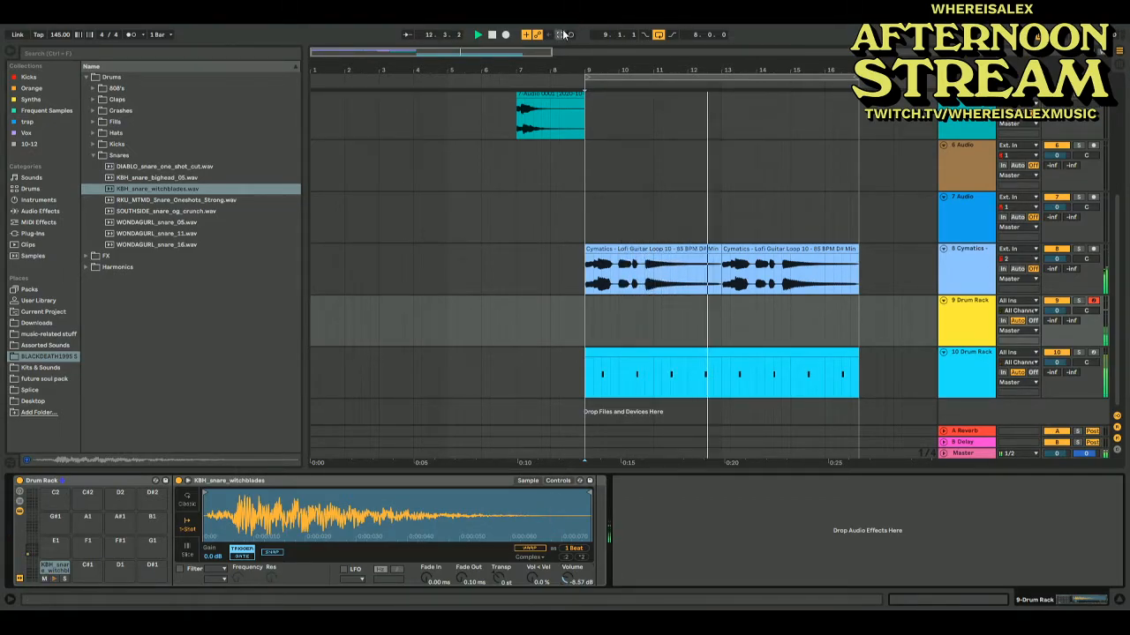
Capture the played snare notes as a MIDI clip and duplicate its first two bars to fill bars 9 to 17
{"action": "left_click", "coordinate": [560, 35]}
{"action": "left_click_drag", "start_coordinate": [688, 305], "coordinate": [651, 320]}
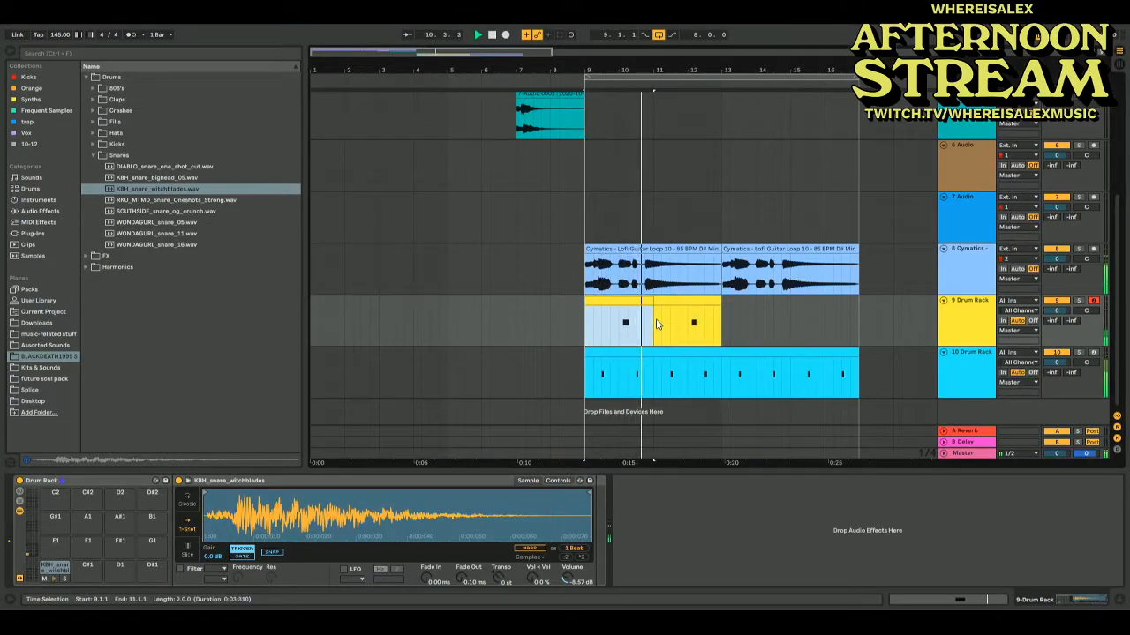
{"action": "key", "text": "ctrl+d"}
{"action": "key", "text": "ctrl+d"}
{"action": "key", "text": "ctrl+d"}
Consolidate the duplicated snare clips into one eight-bar clip, open it and select all its notes
{"action": "left_click", "coordinate": [626, 312], "text": "shift"}
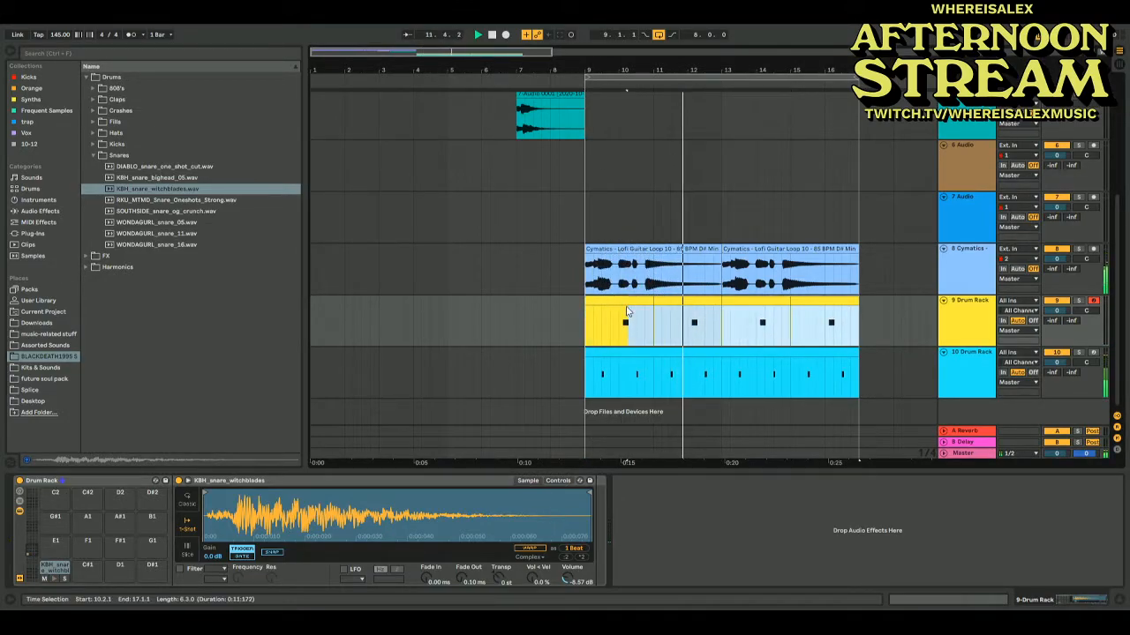
{"action": "double_click", "coordinate": [618, 311]}
{"action": "left_click", "coordinate": [720, 515]}
{"action": "key", "text": "ctrl+a"}
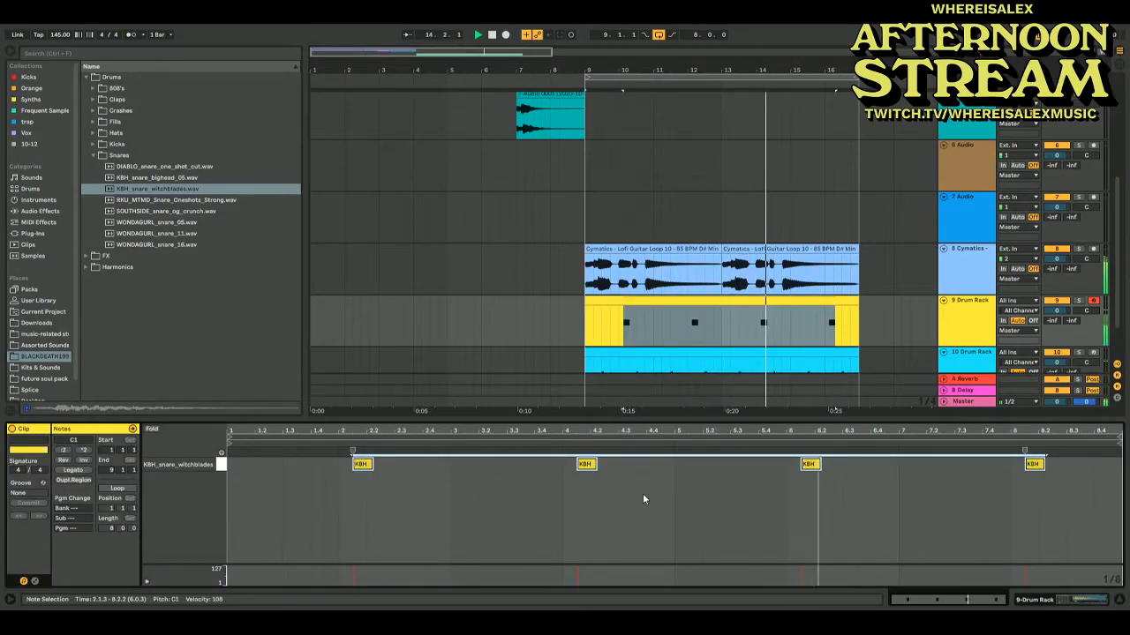
Set the KBH_snare_witchblades sample's volume to -2.00 dB while the loop plays
{"action": "key", "text": "shift+Tab"}
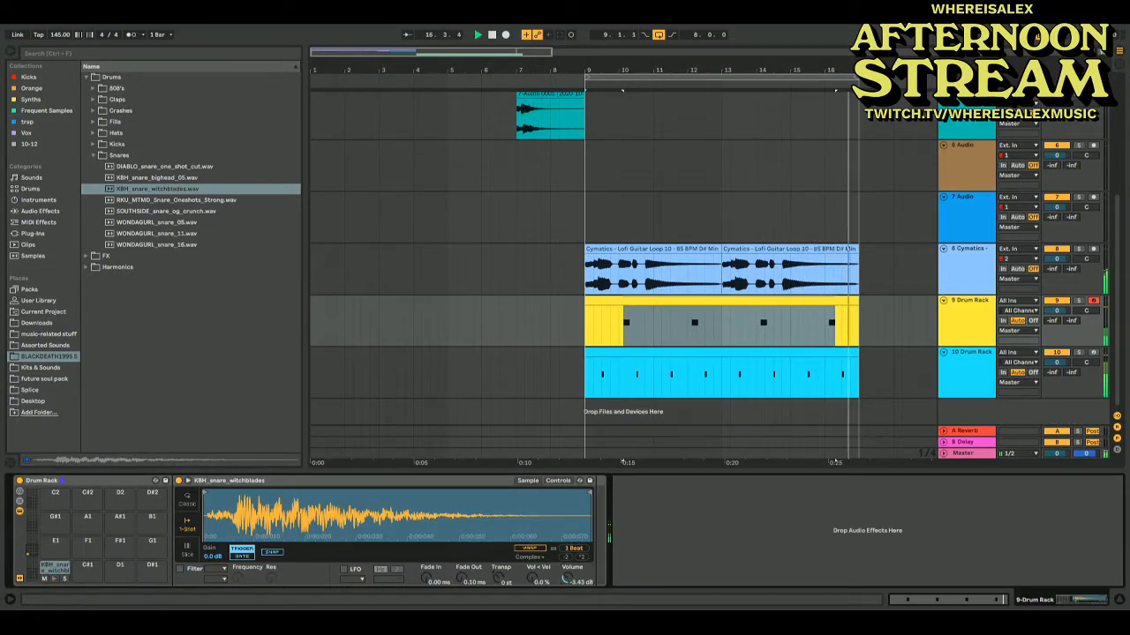
{"action": "left_click_drag", "start_coordinate": [565, 579], "coordinate": [566, 561]}
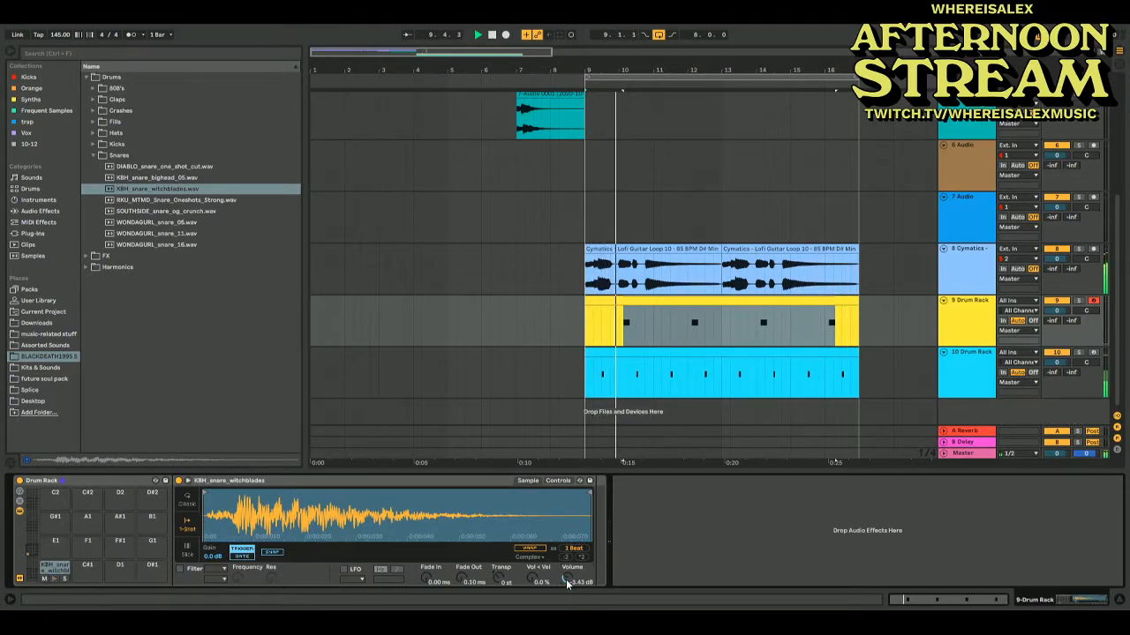
{"action": "double_click", "coordinate": [566, 579]}
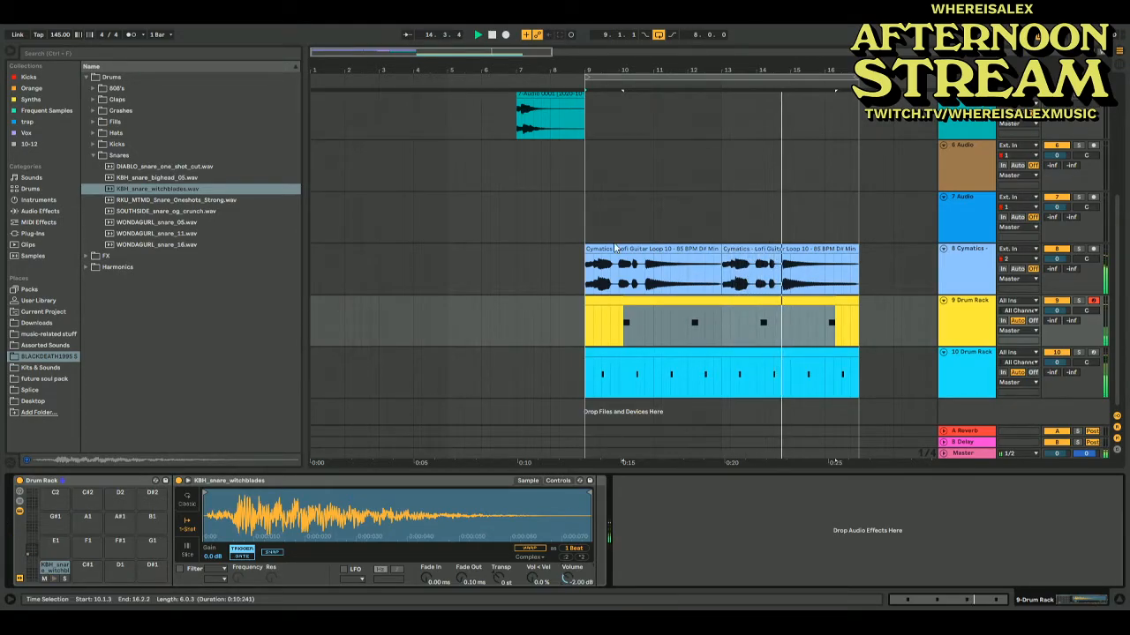
Duplicate the dirt noise clip across bars 9 to 17 and set the duplicate's gain to -18.1 dB
{"action": "scroll", "coordinate": [600, 253], "scroll_direction": "up", "scroll_amount": 4}
{"action": "left_click", "coordinate": [525, 191]}
{"action": "key", "text": "ctrl+d"}
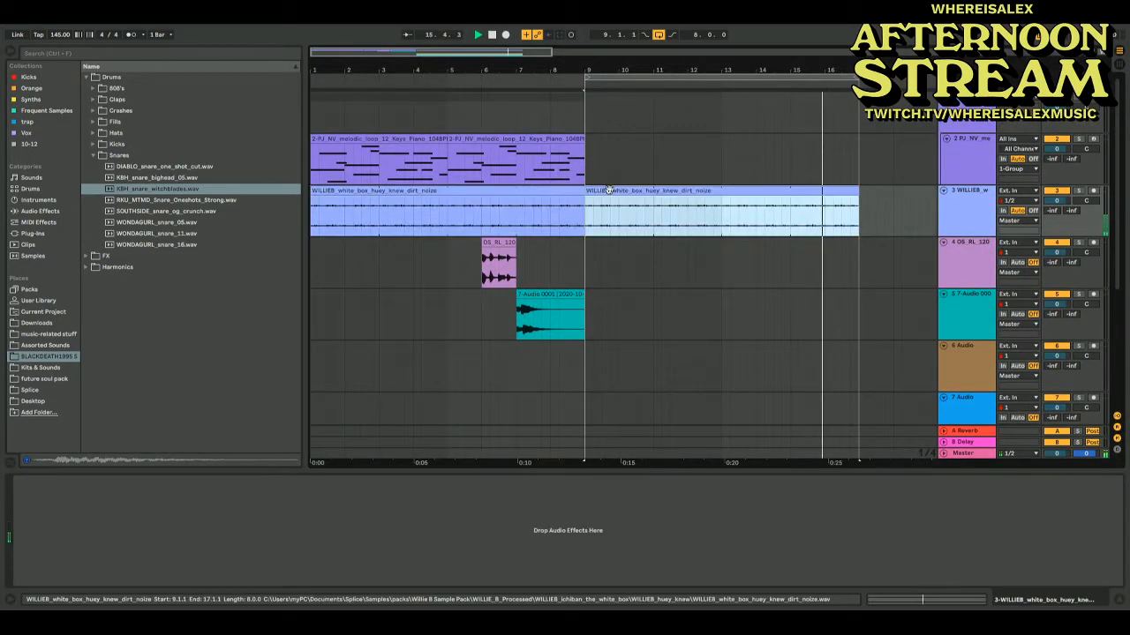
{"action": "double_click", "coordinate": [634, 191]}
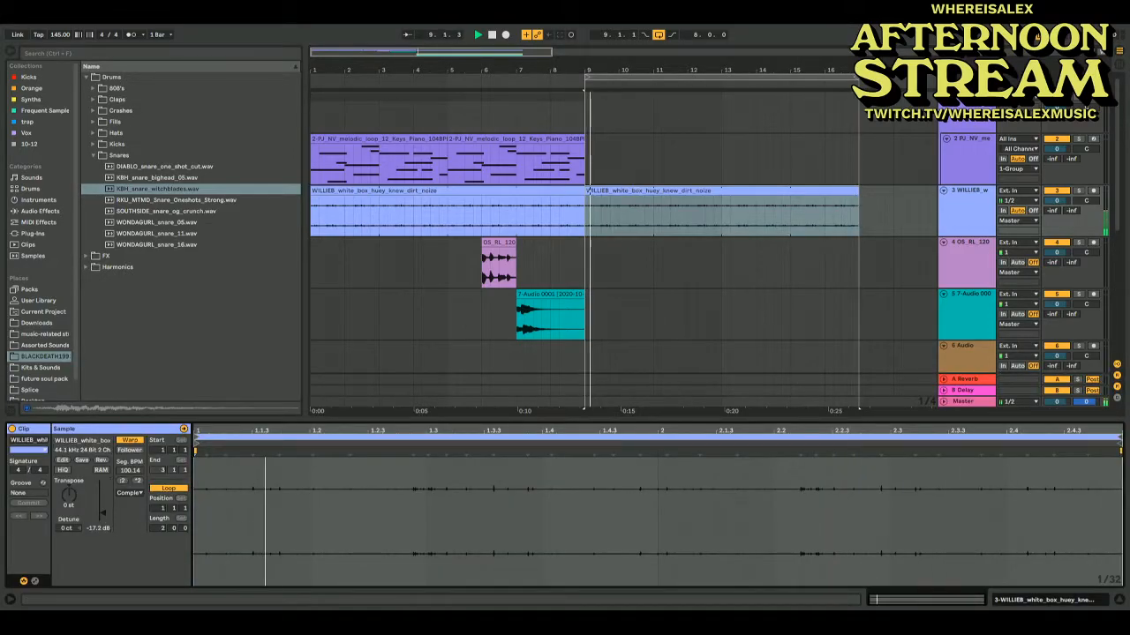
{"action": "left_click", "coordinate": [668, 231]}
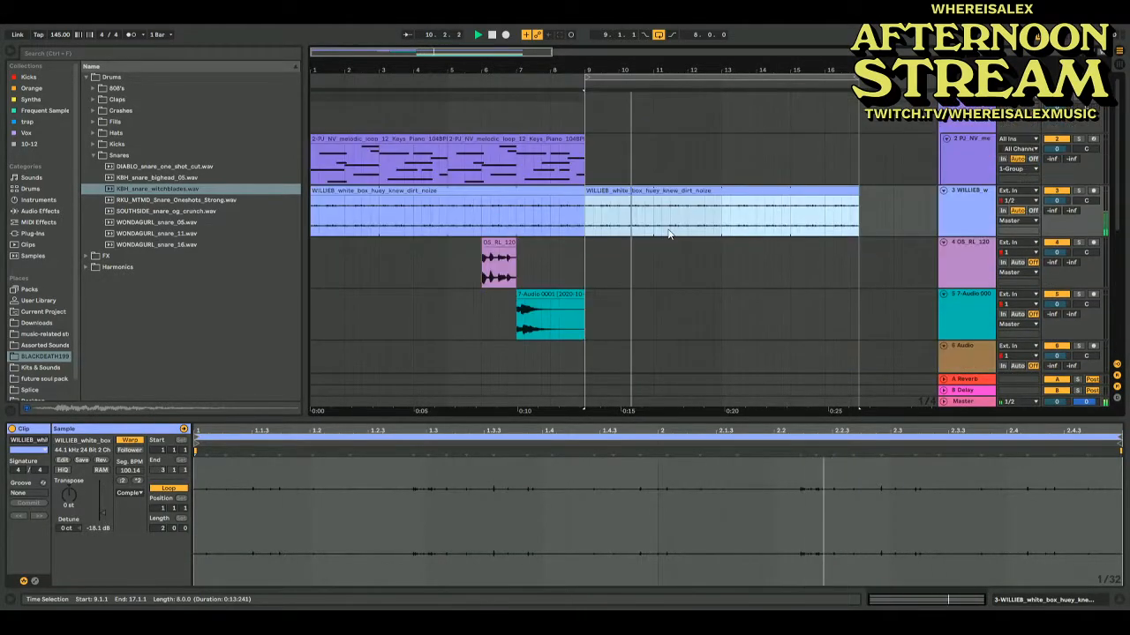
Audition the piano melody instrument over the arrangement with its track armed, including playback from 8.3.1
{"action": "left_click", "coordinate": [893, 162]}
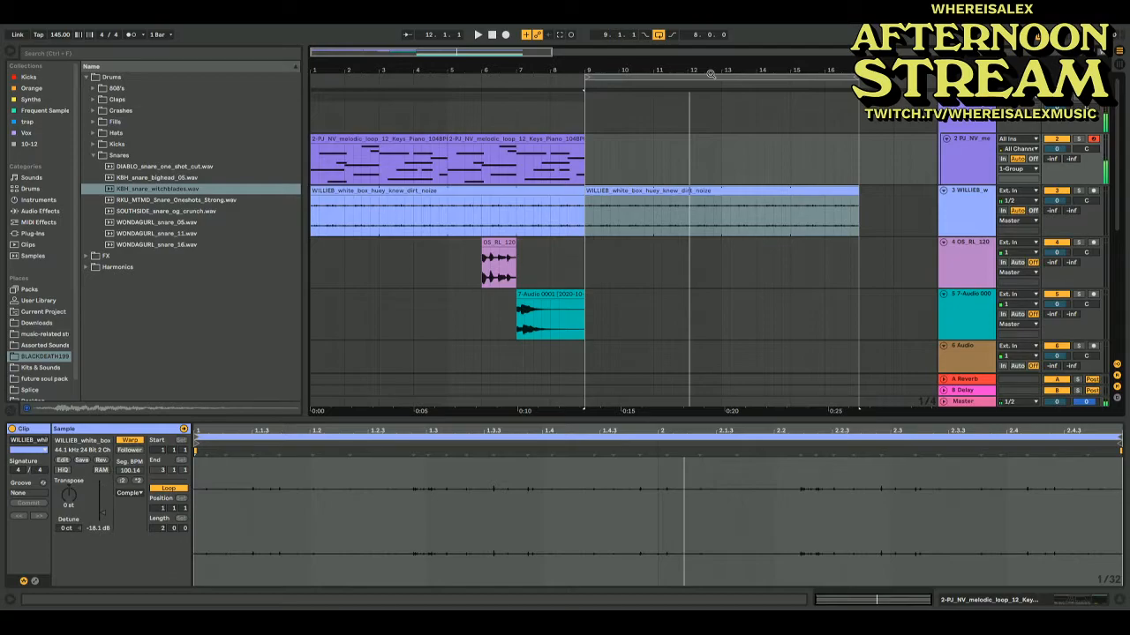
{"action": "key", "text": "space"}
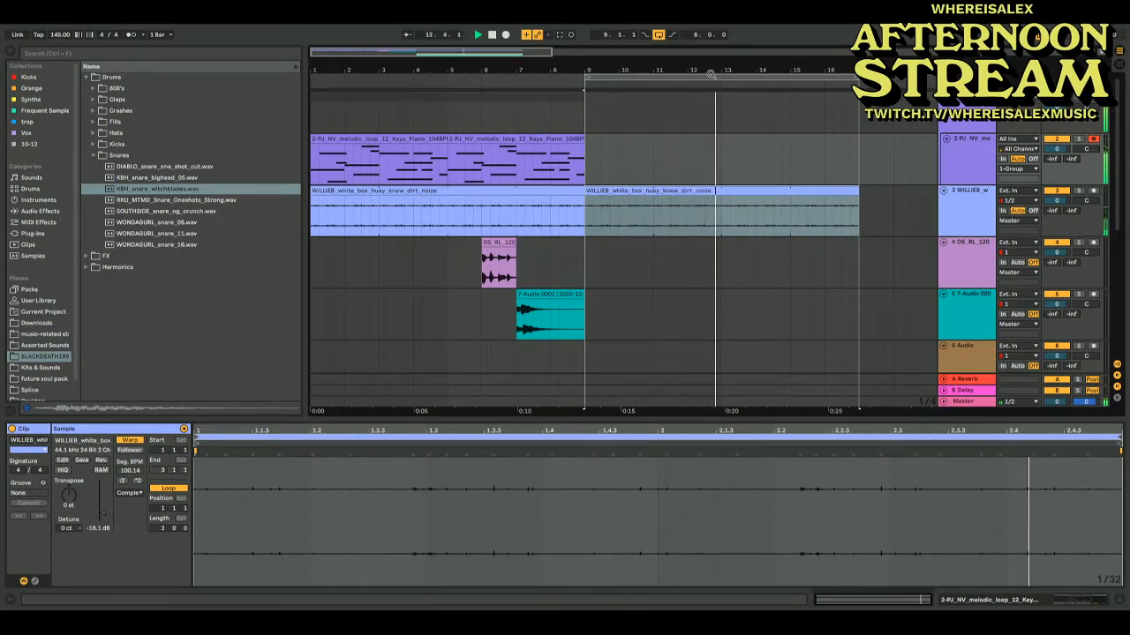
{"action": "left_click", "coordinate": [571, 122]}
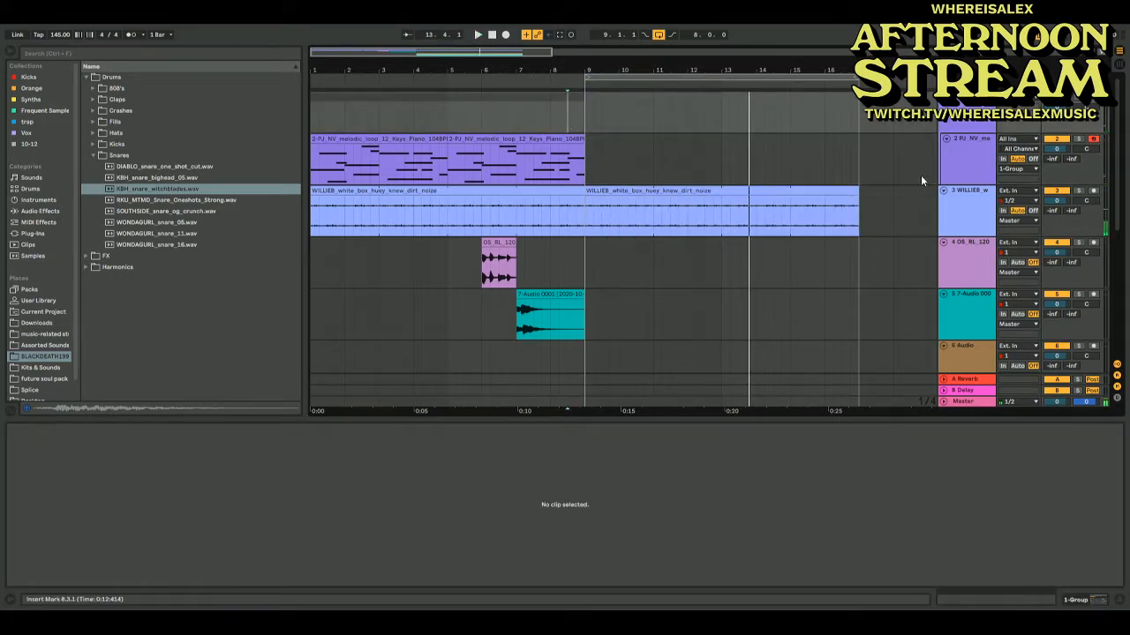
{"action": "left_click", "coordinate": [951, 162]}
{"action": "key", "text": "space"}
{"action": "key", "text": "space"}
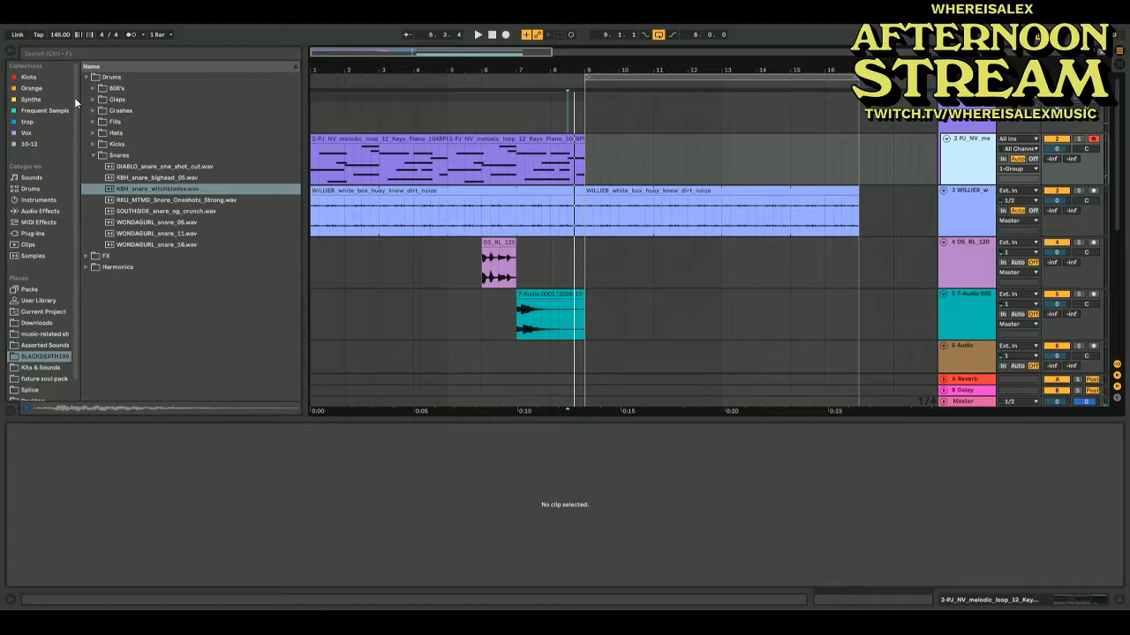
Insert a MIDI track below the dirt noise track and load modern piano.adg from the Synths collection onto it
{"action": "key", "text": "ctrl+shift+t"}
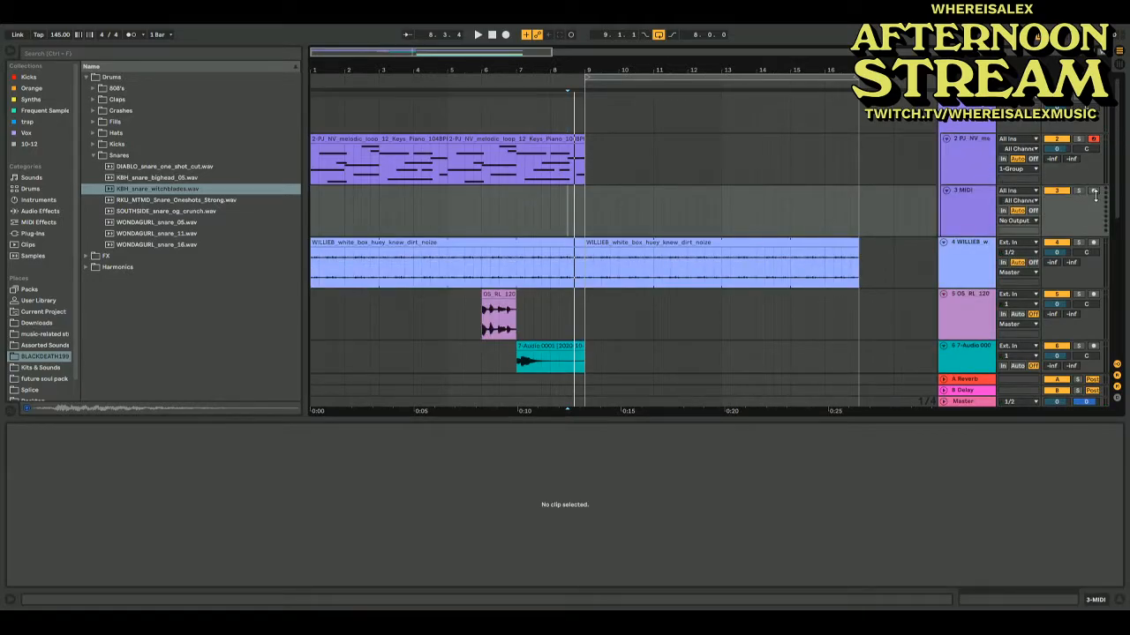
{"action": "left_click_drag", "start_coordinate": [982, 213], "coordinate": [970, 290]}
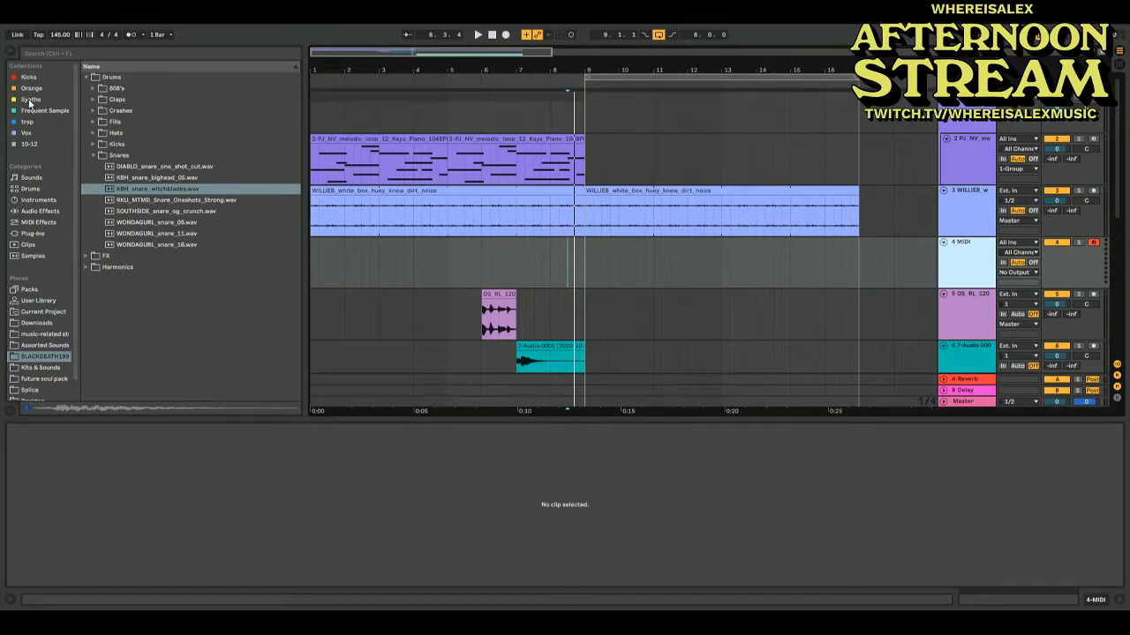
{"action": "left_click", "coordinate": [31, 99]}
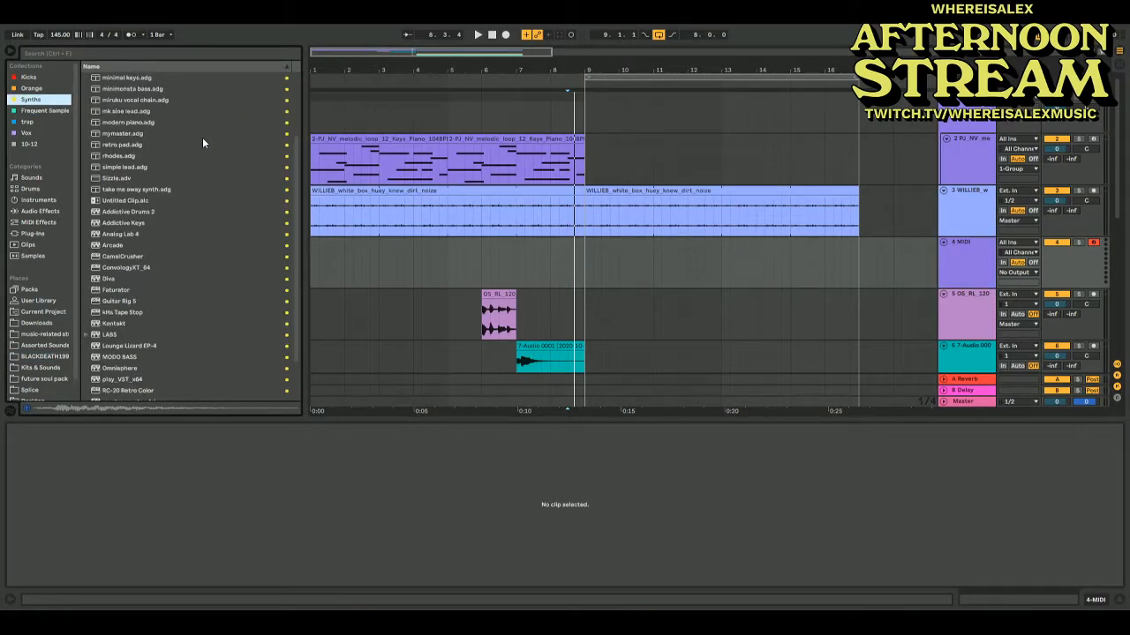
{"action": "scroll", "coordinate": [202, 139], "scroll_direction": "down", "scroll_amount": 3}
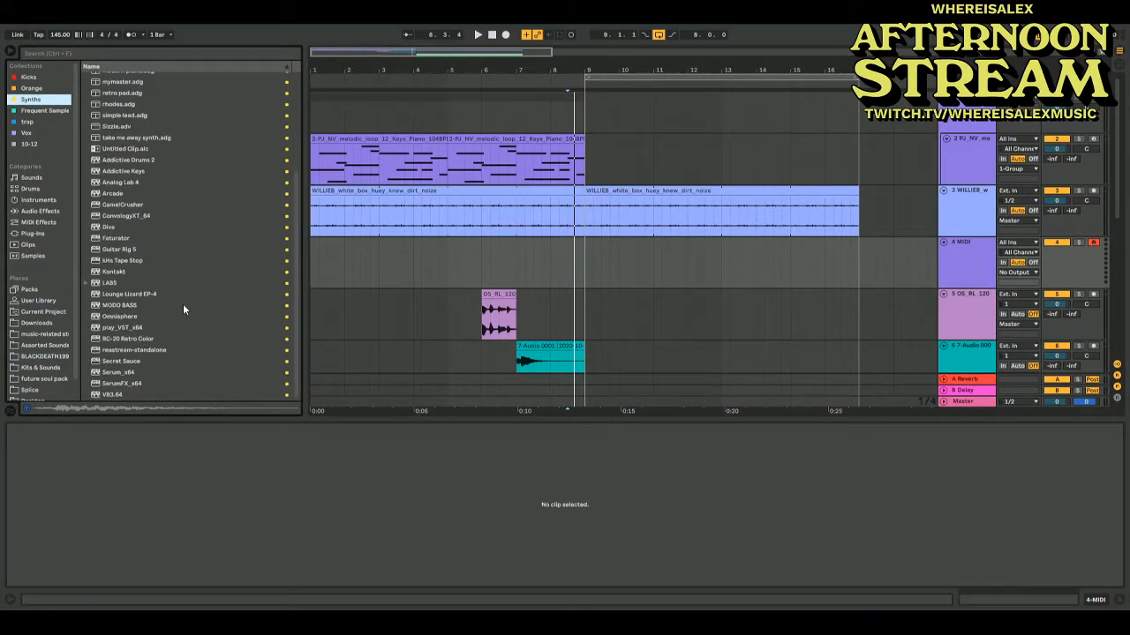
{"action": "left_click", "coordinate": [686, 269]}
{"action": "left_click", "coordinate": [976, 284]}
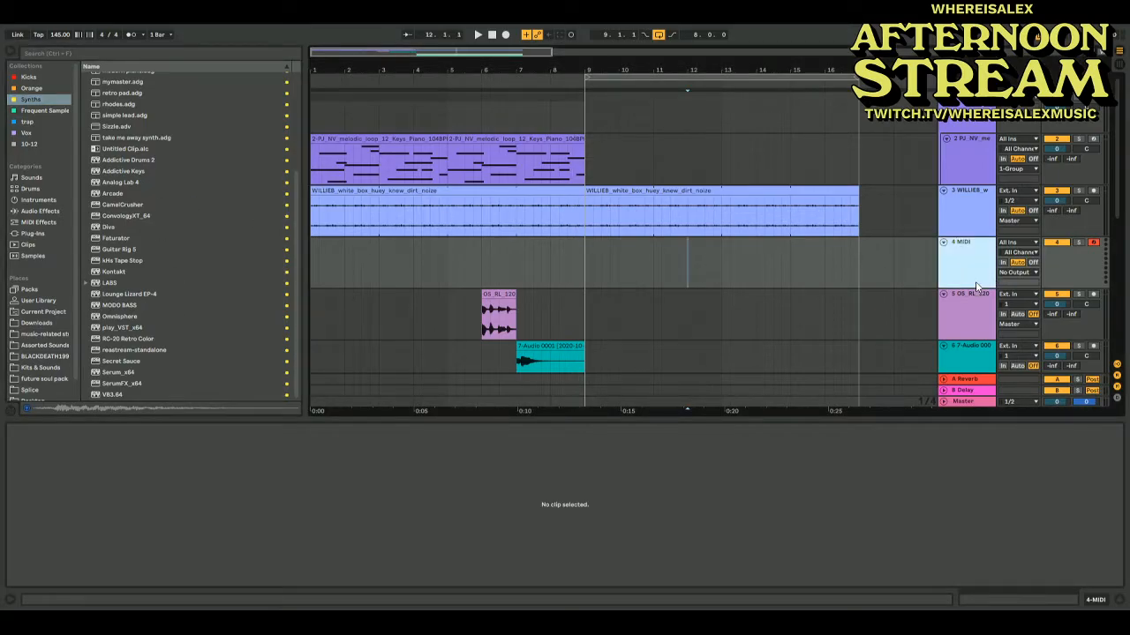
{"action": "scroll", "coordinate": [182, 220], "scroll_direction": "up", "scroll_amount": 8}
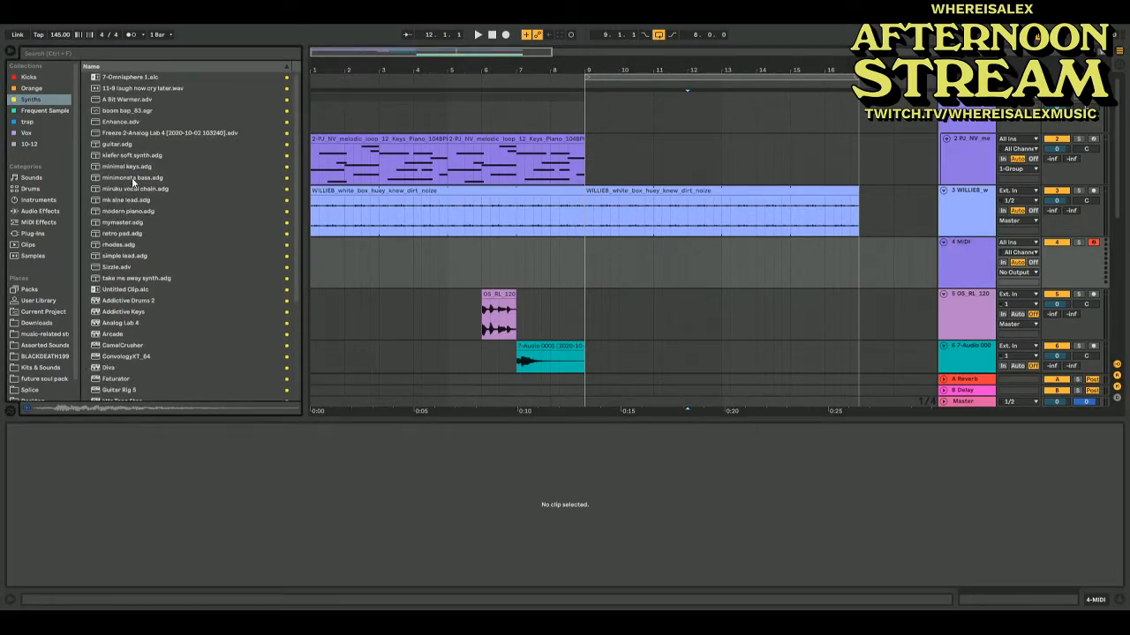
{"action": "left_click", "coordinate": [130, 212]}
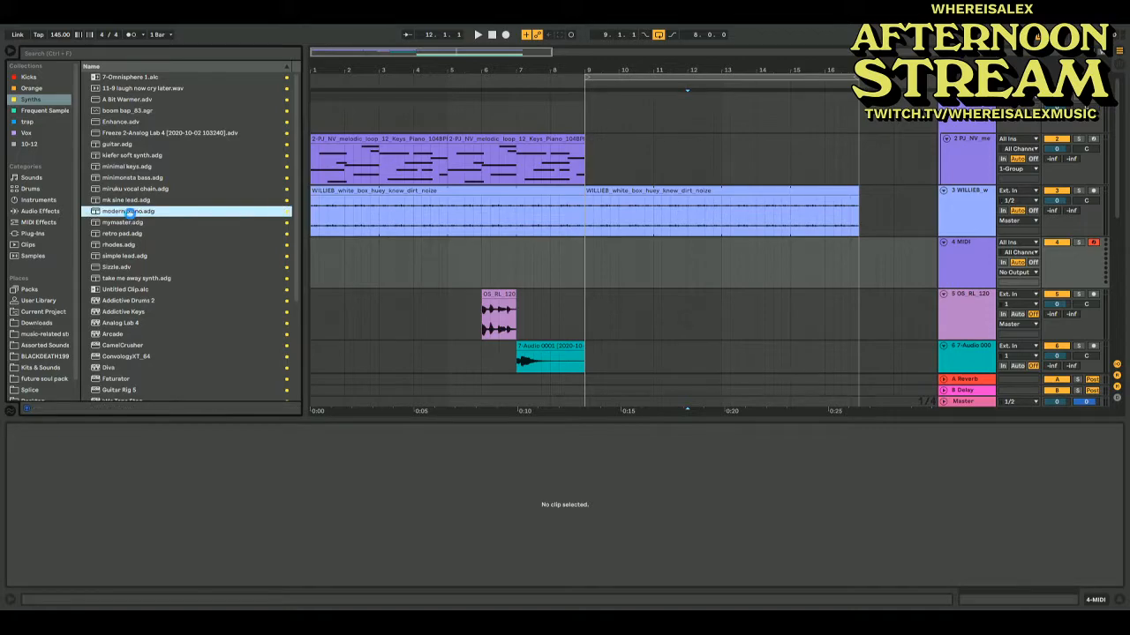
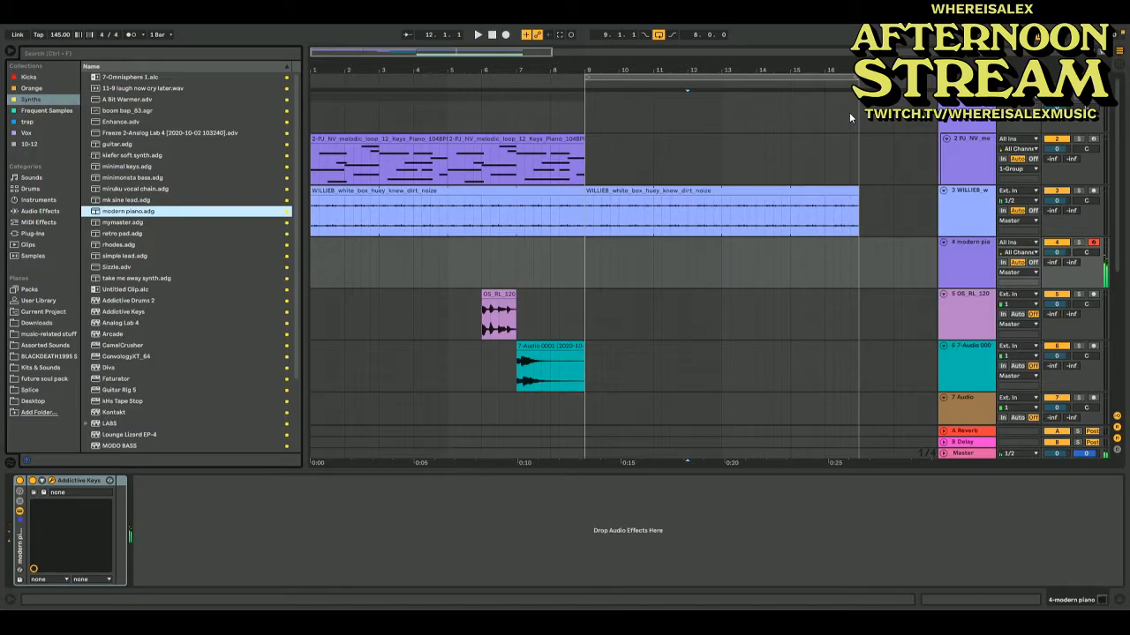
Add RC-20 Retro Color after Addictive Keys on the modern piano track
{"action": "left_click", "coordinate": [971, 276]}
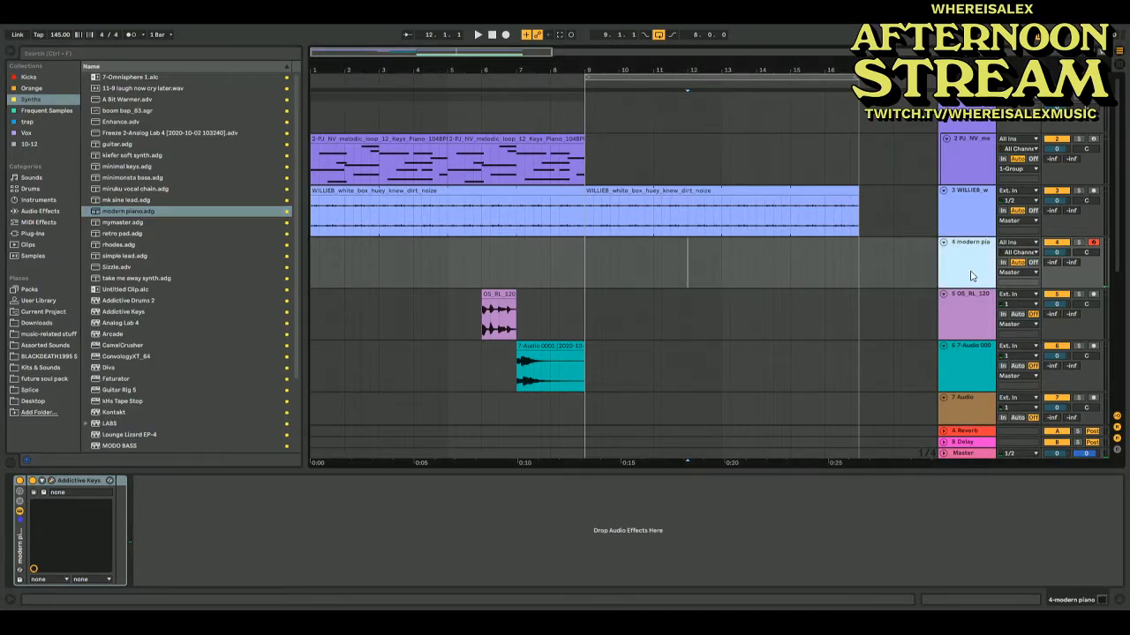
{"action": "scroll", "coordinate": [244, 329], "scroll_direction": "down", "scroll_amount": 3}
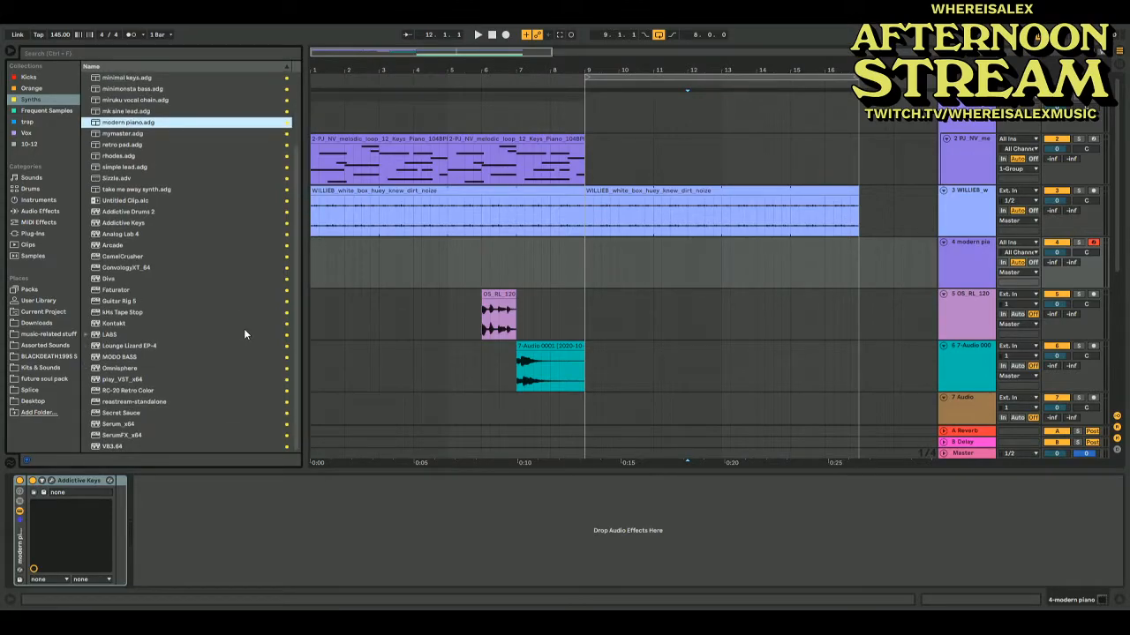
{"action": "left_click", "coordinate": [963, 276]}
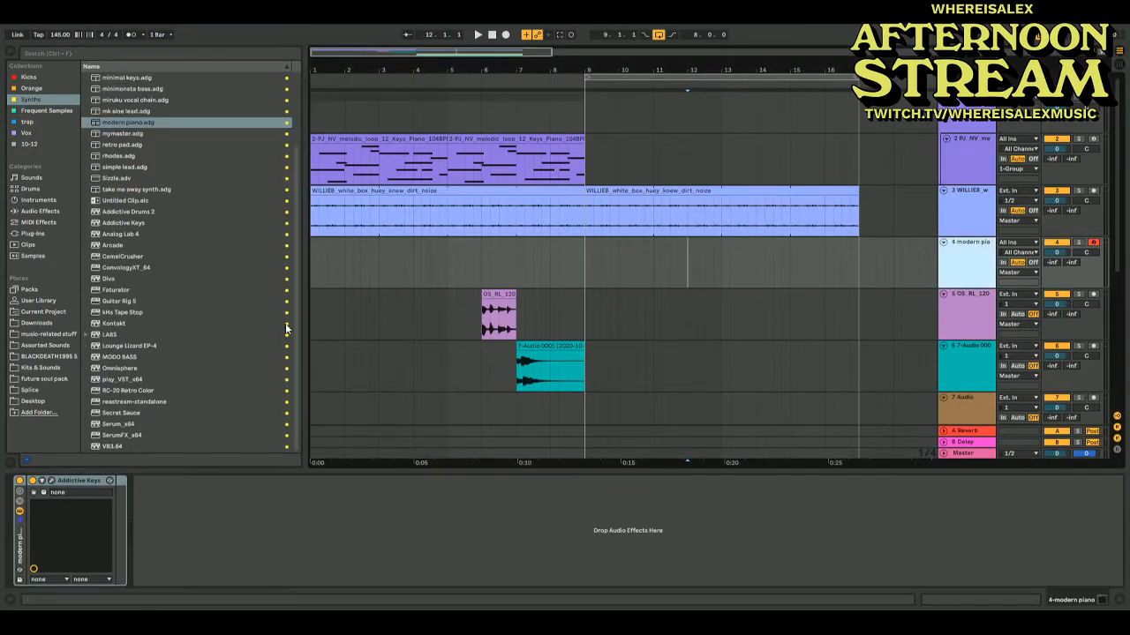
{"action": "left_click_drag", "start_coordinate": [93, 391], "coordinate": [207, 525]}
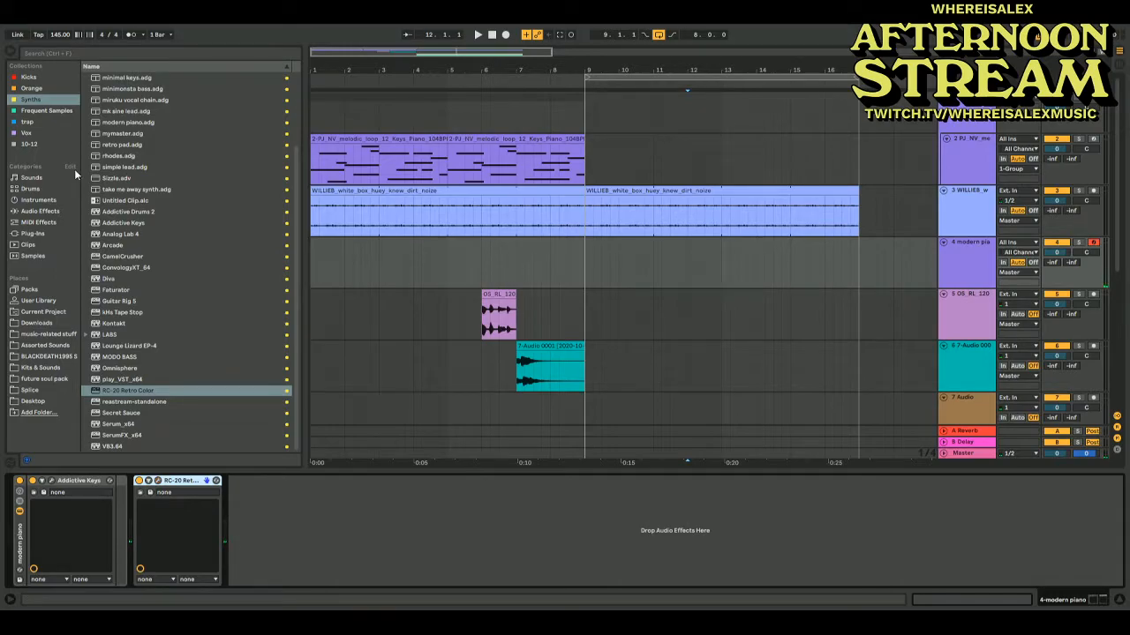
Add a Delay after RC-20 Retro Color on the modern piano track and set its Dry/Wet to 16%
{"action": "left_click", "coordinate": [40, 211]}
{"action": "left_click_drag", "start_coordinate": [152, 166], "coordinate": [357, 510]}
{"action": "left_click", "coordinate": [423, 569]}
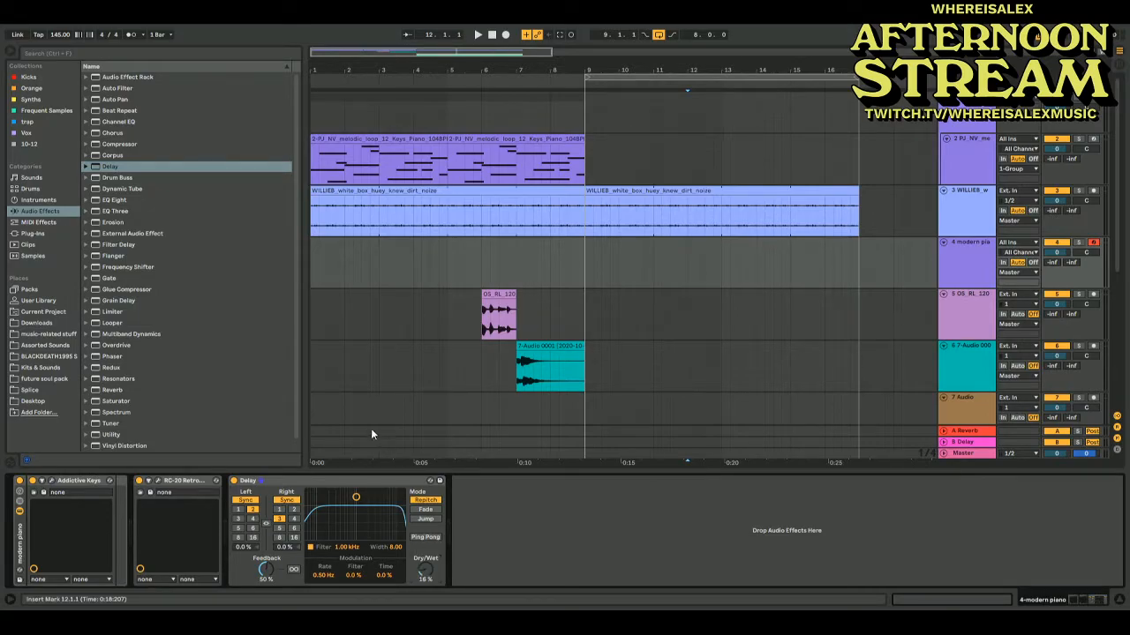
{"action": "left_click", "coordinate": [622, 74]}
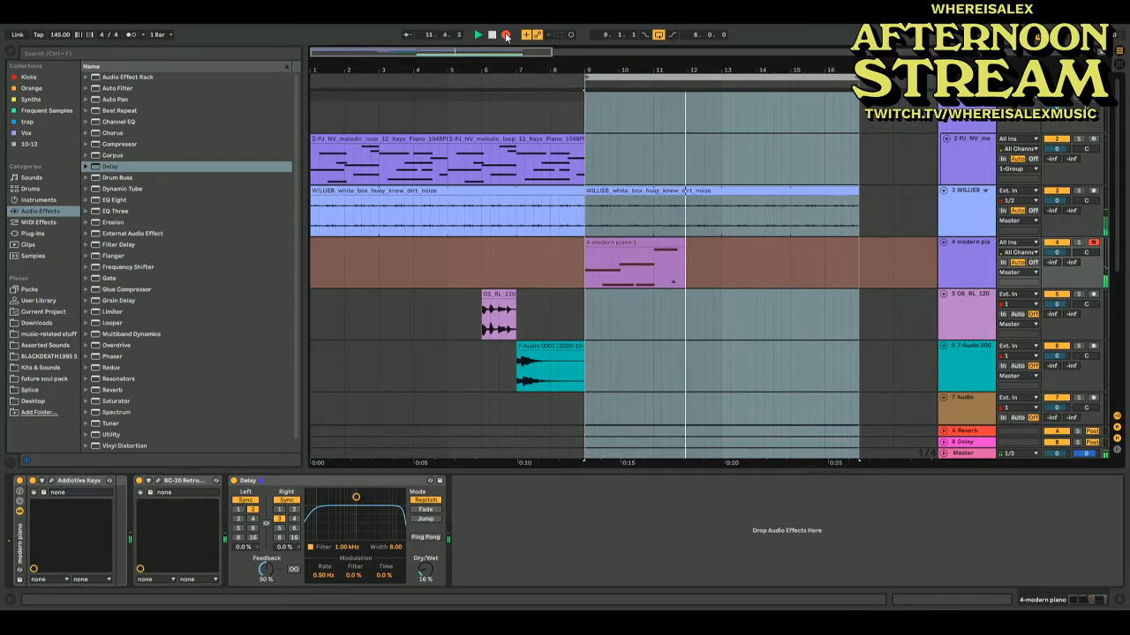
{"action": "left_click", "coordinate": [506, 36]}
{"action": "key", "text": "ctrl+z"}
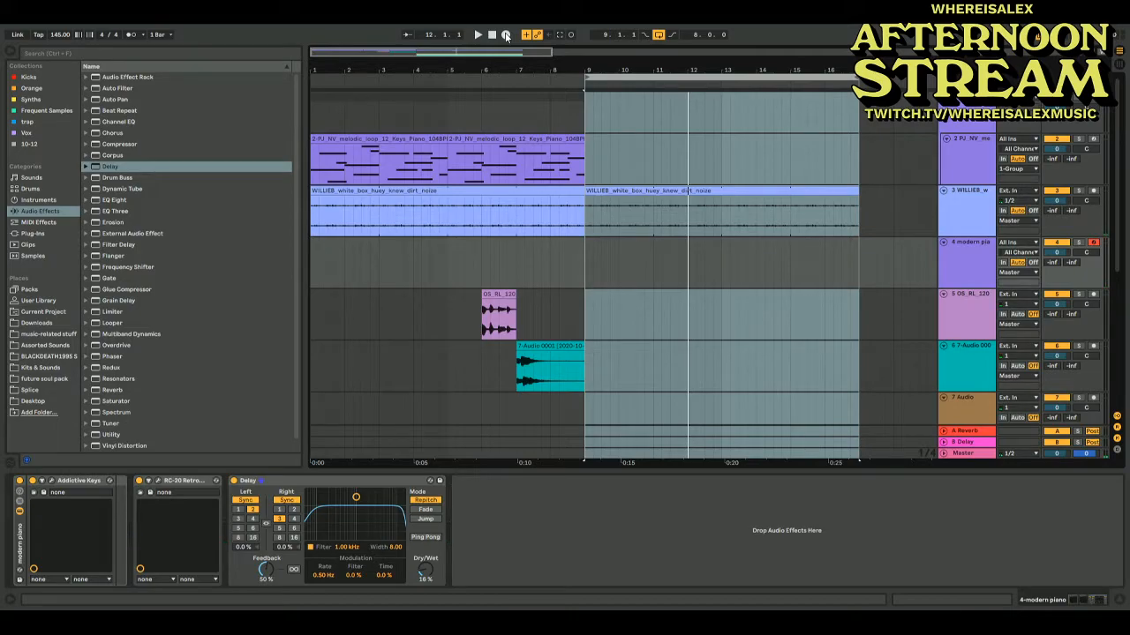
Capture the played modern piano notes as a four-bar MIDI clip at bar 9 and duplicate the clip to bar 13
{"action": "key", "text": "space"}
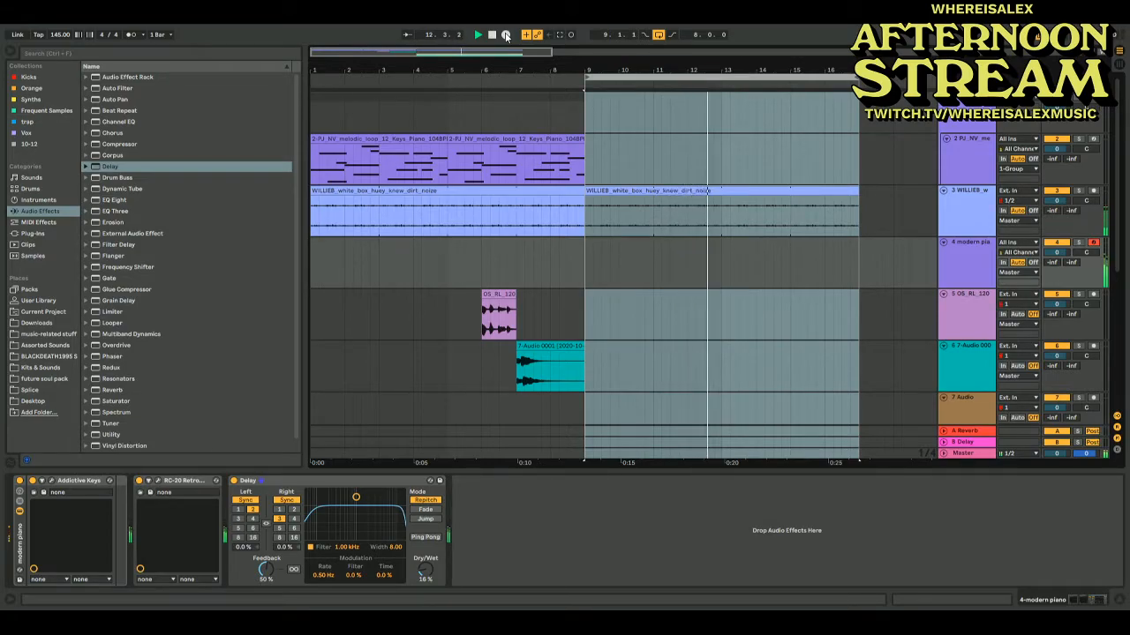
{"action": "left_click", "coordinate": [571, 35]}
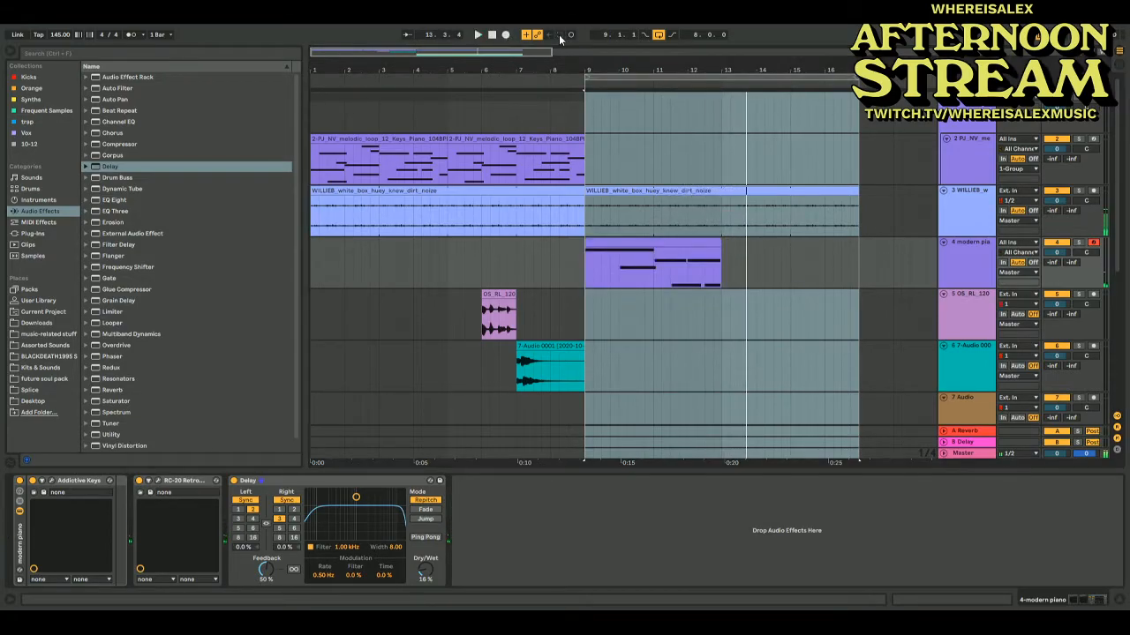
{"action": "double_click", "coordinate": [715, 241]}
{"action": "left_click", "coordinate": [702, 534]}
{"action": "key", "text": "ctrl+a"}
{"action": "key", "text": "space"}
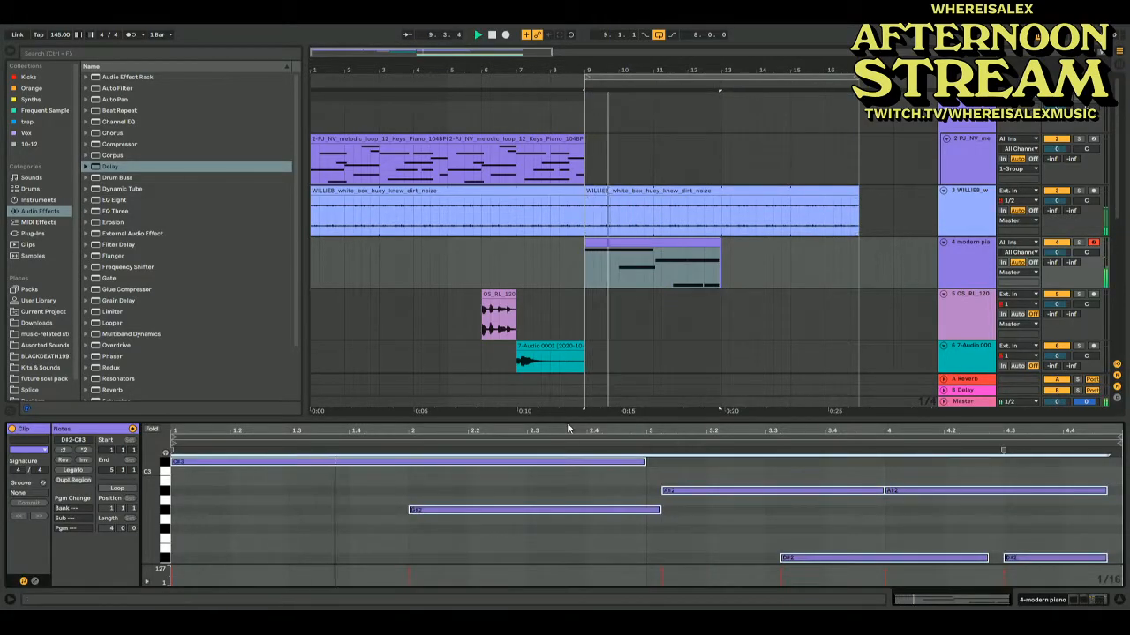
{"action": "left_click", "coordinate": [682, 246]}
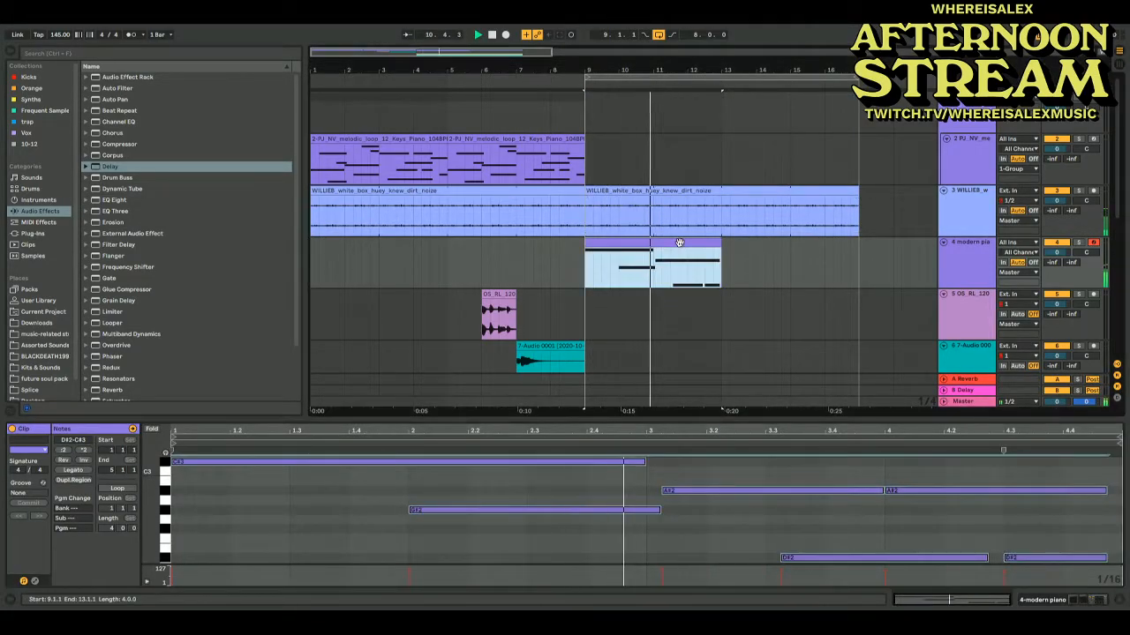
{"action": "key", "text": "ctrl+d"}
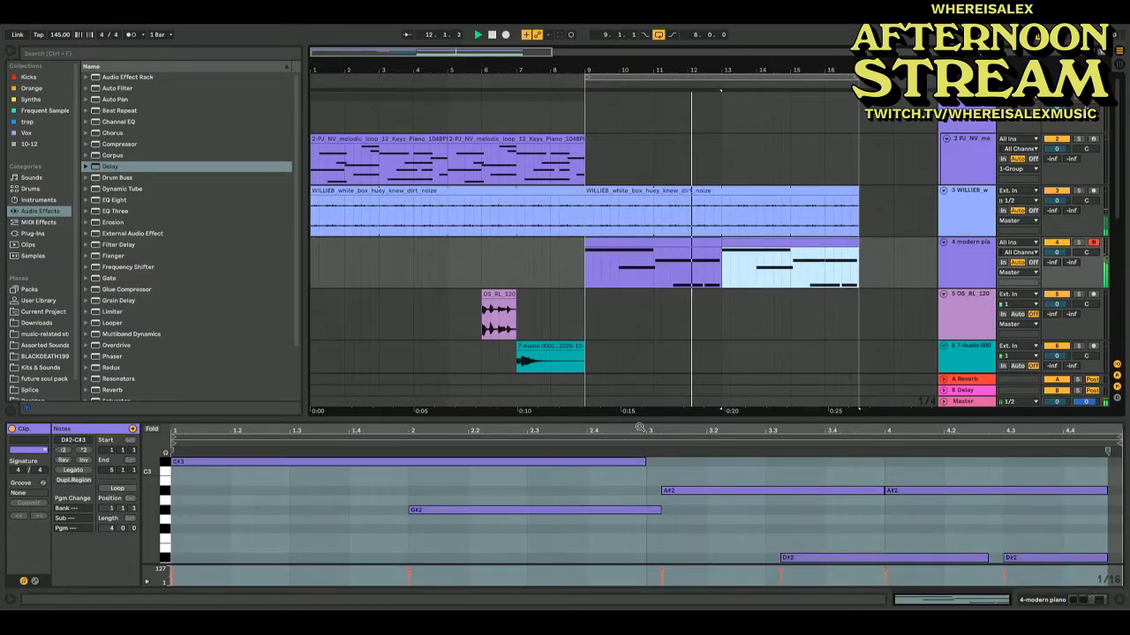
Move the first A#2 and D#2 notes in bar 3 of the first captured clip one sixteenth earlier
{"action": "left_click", "coordinate": [794, 557]}
{"action": "key", "text": "space"}
{"action": "left_click_drag", "start_coordinate": [751, 478], "coordinate": [887, 566]}
{"action": "left_click", "coordinate": [679, 242]}
{"action": "key", "text": "space"}
{"action": "left_click_drag", "start_coordinate": [780, 475], "coordinate": [833, 564]}
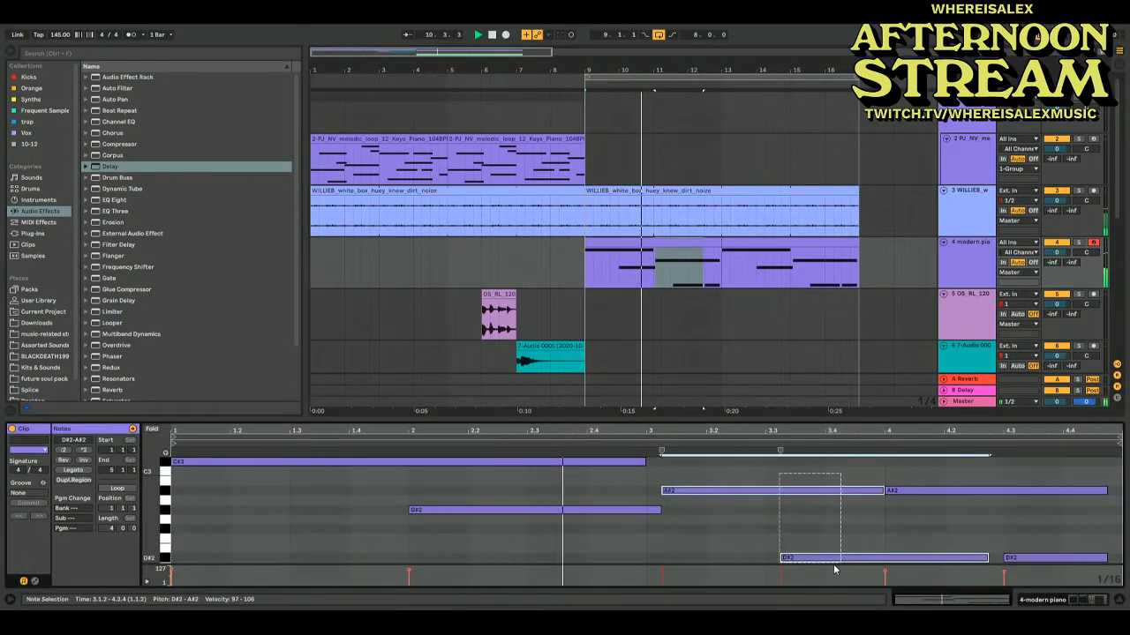
{"action": "key", "text": "Left"}
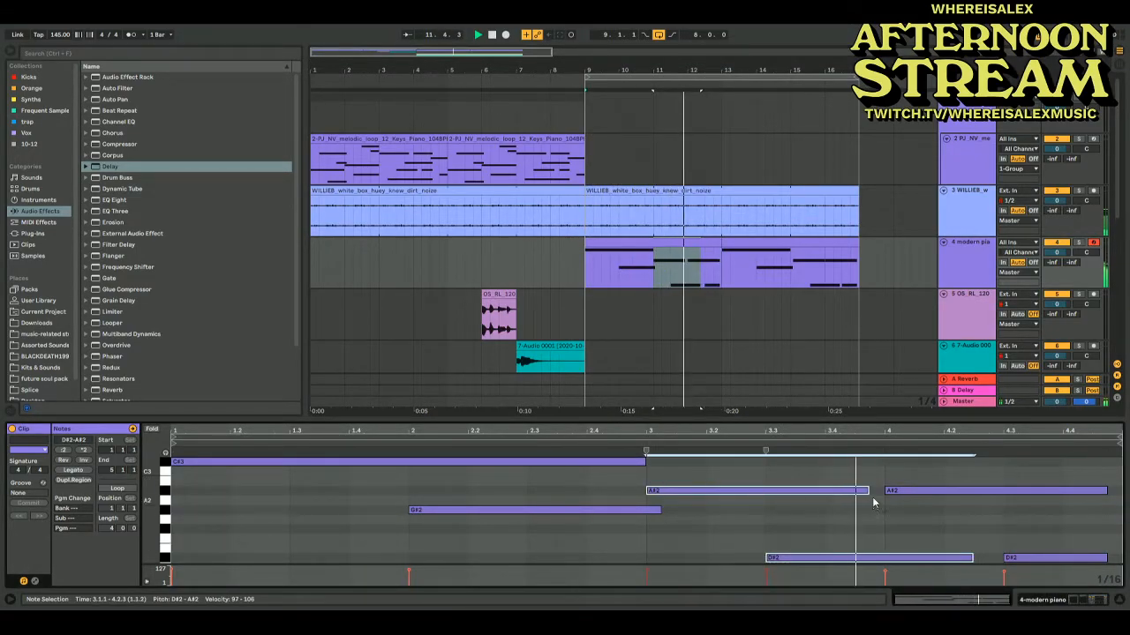
Transpose all notes in the second half of the first captured clip up to D#3 and G#2
{"action": "left_click_drag", "start_coordinate": [833, 471], "coordinate": [1024, 565]}
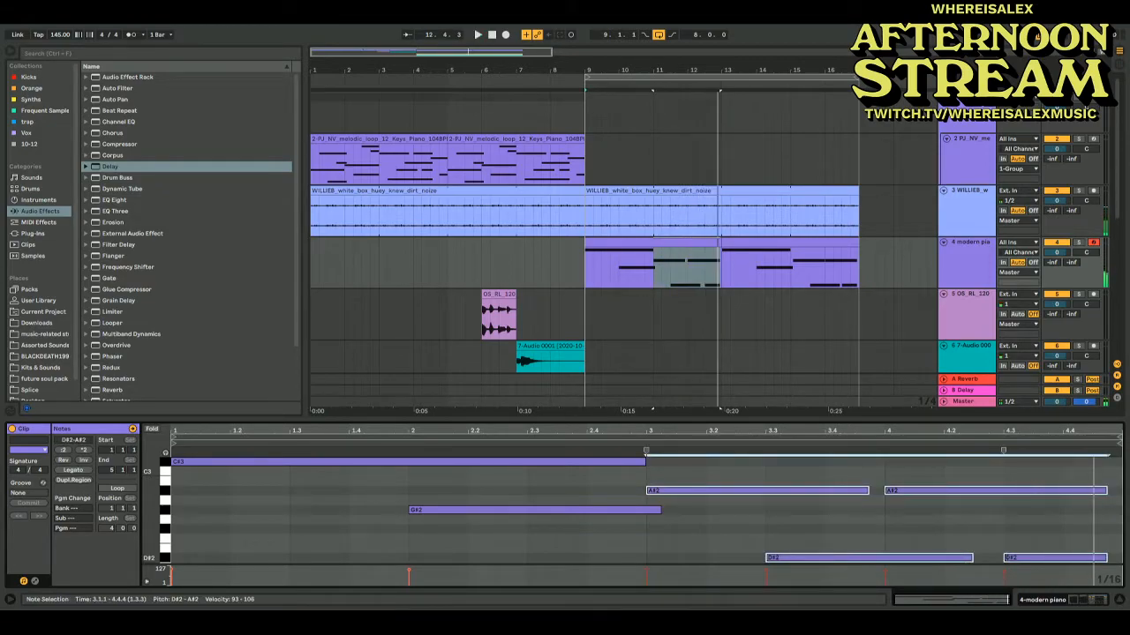
{"action": "key", "text": "Up"}
{"action": "key", "text": "Up"}
{"action": "key", "text": "Up"}
{"action": "key", "text": "Up"}
{"action": "key", "text": "Up"}
{"action": "key", "text": "Up"}
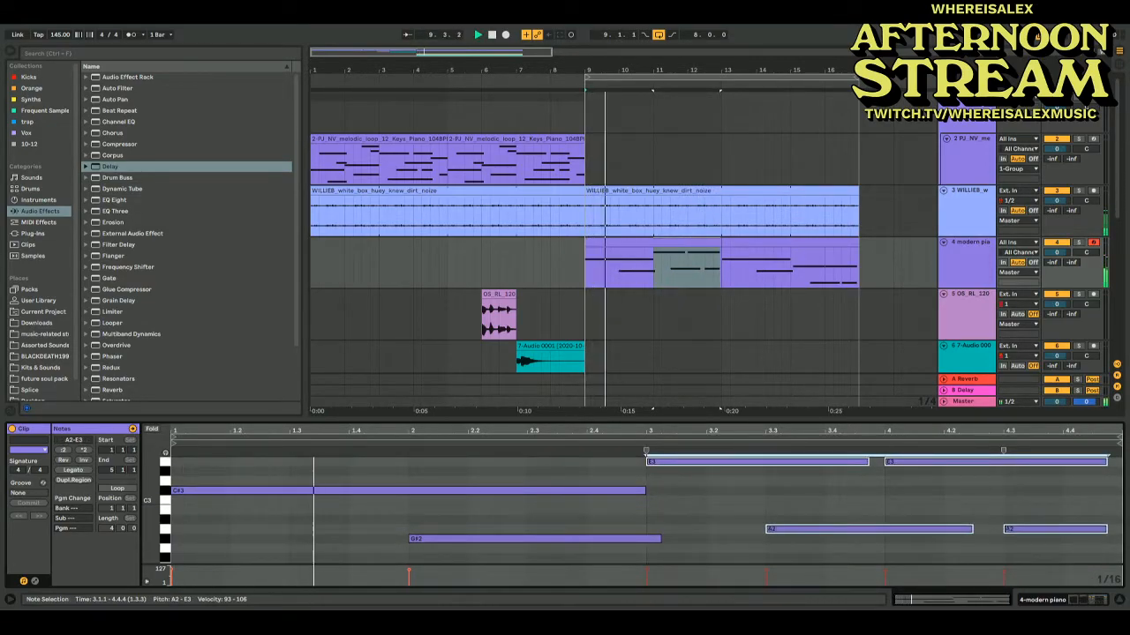
{"action": "key", "text": "Down"}
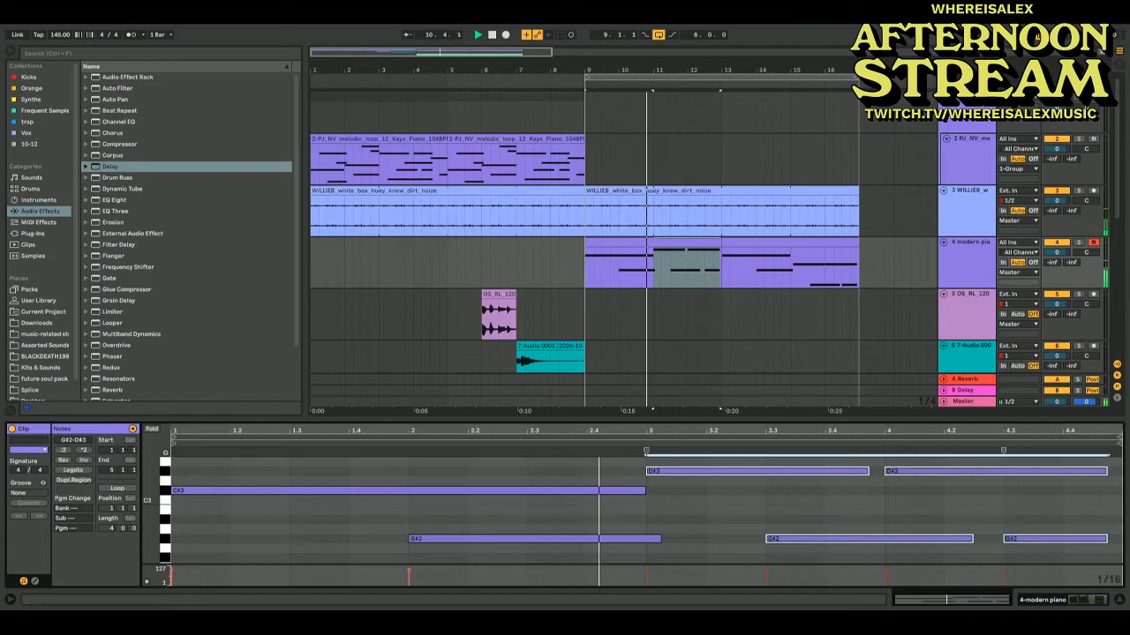
Raise the two lower G#2 notes in the clip's second half by two semitones
{"action": "left_click_drag", "start_coordinate": [936, 508], "coordinate": [1033, 550]}
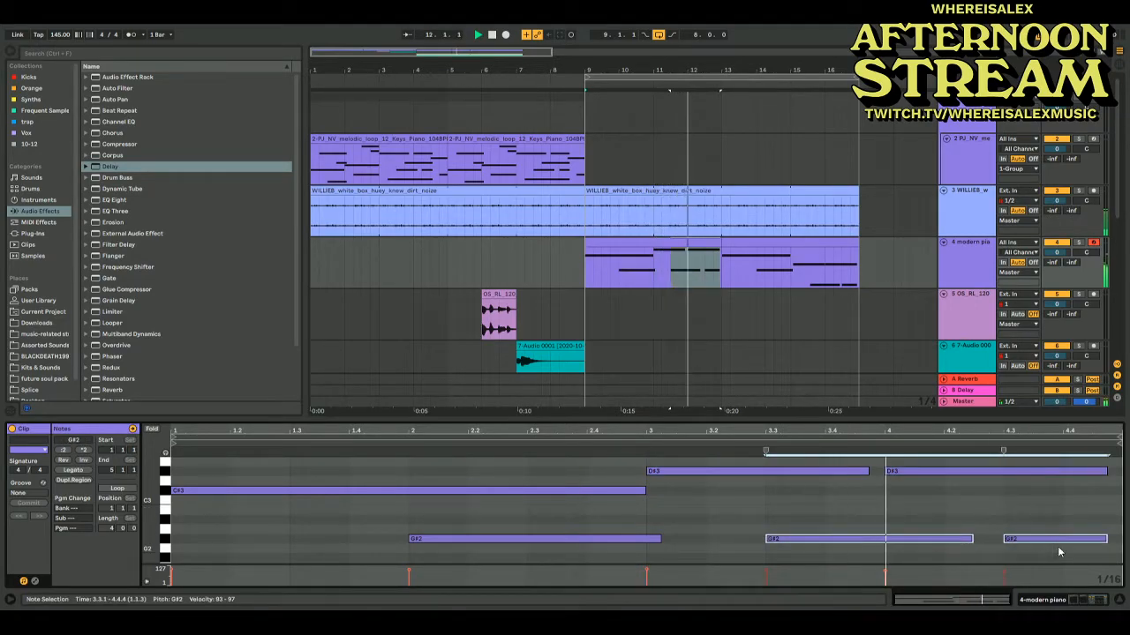
{"action": "key", "text": "Up"}
{"action": "key", "text": "Up"}
Move the edited clip to bar 9 of the piano melody track and delete the duplicate left on the modern piano track
{"action": "double_click", "coordinate": [969, 273]}
{"action": "left_click_drag", "start_coordinate": [620, 245], "coordinate": [642, 165]}
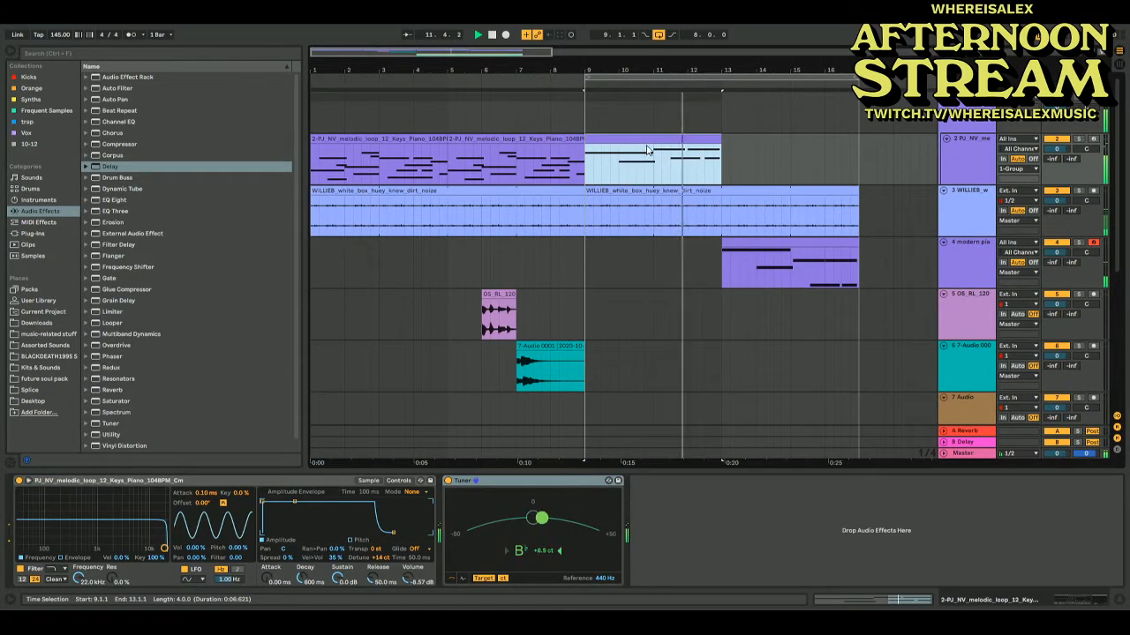
{"action": "key", "text": "space"}
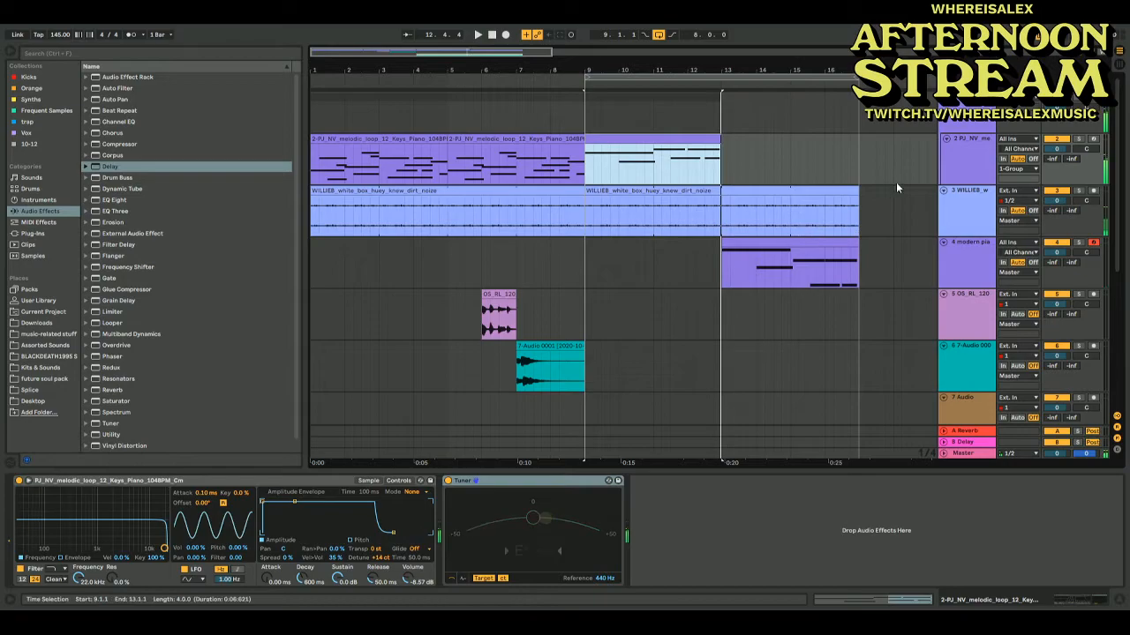
{"action": "left_click", "coordinate": [778, 241]}
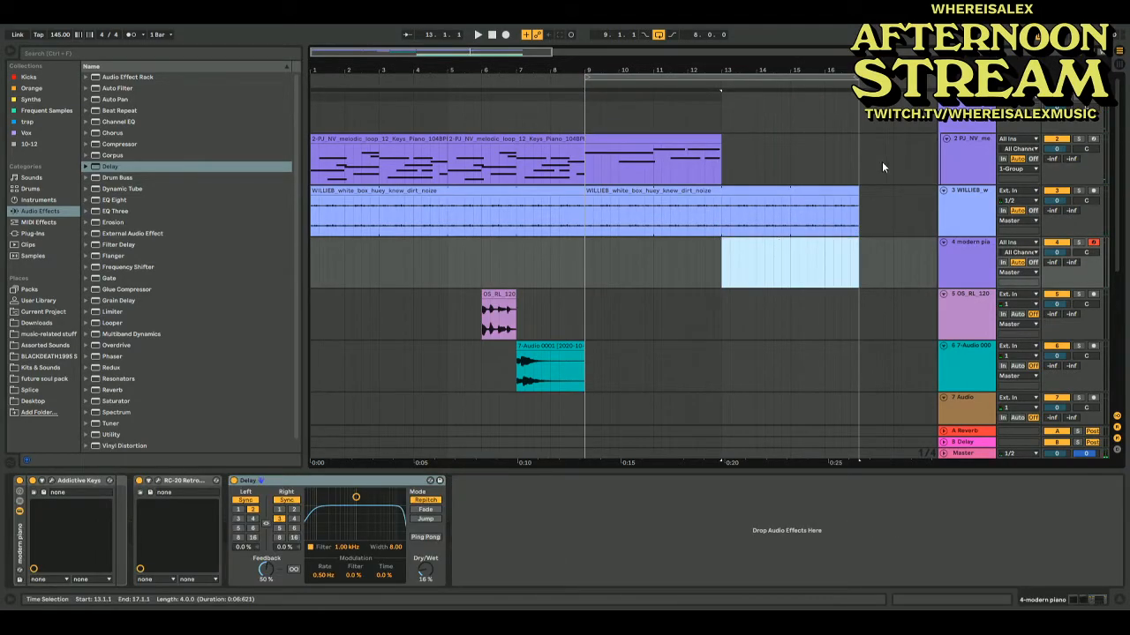
Freeze the piano melody track and copy its frozen bar 9 clip onto a new audio track below it
{"action": "left_click", "coordinate": [963, 157]}
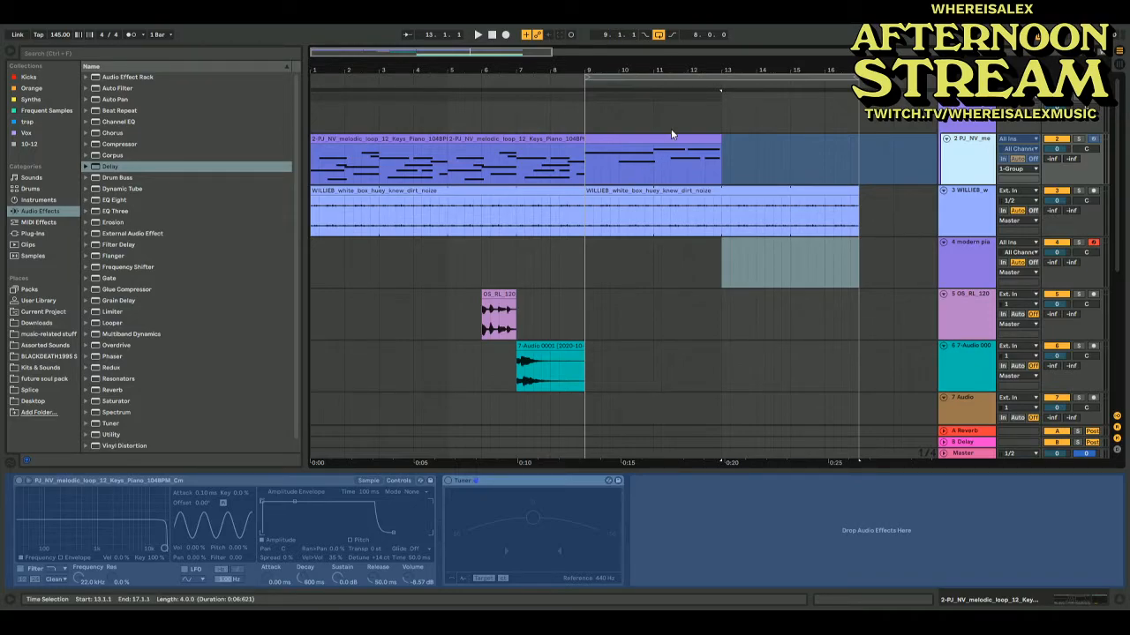
{"action": "key", "text": "ctrl+t"}
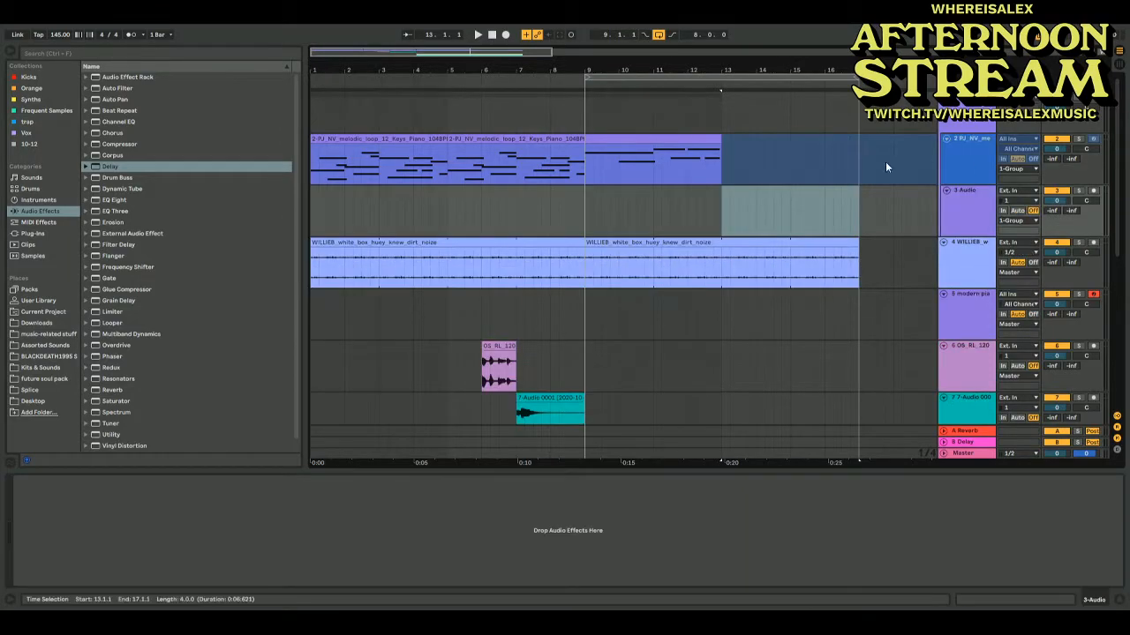
{"action": "left_click_drag", "start_coordinate": [721, 161], "coordinate": [602, 194]}
Deactivate the original bar 9 clip on the frozen piano melody track
{"action": "left_click", "coordinate": [582, 157]}
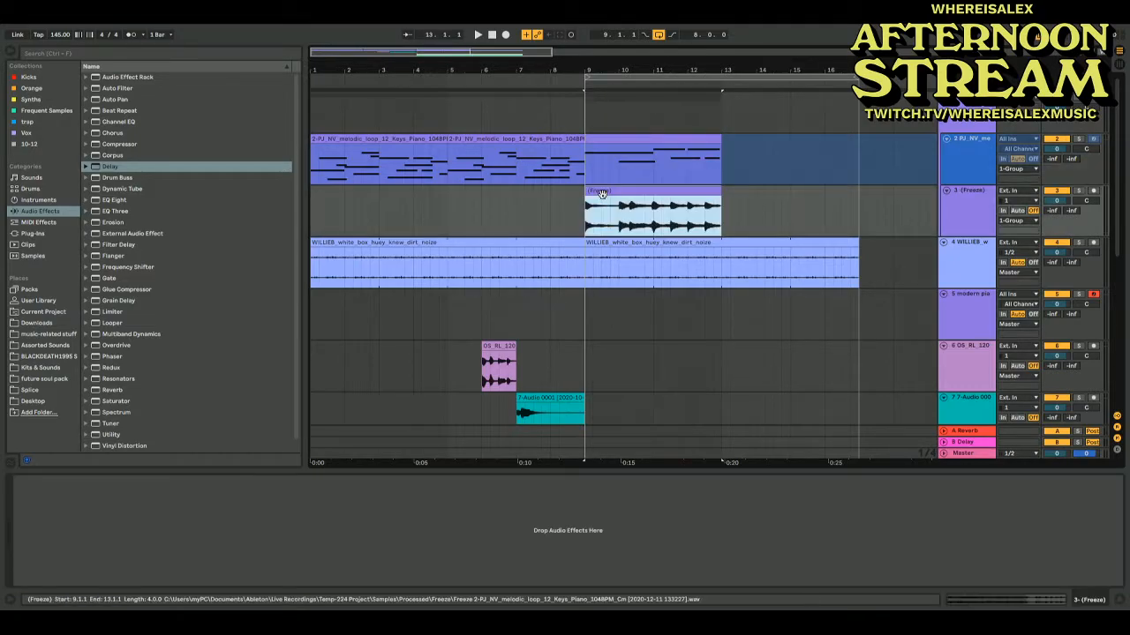
{"action": "left_click", "coordinate": [601, 140]}
{"action": "key", "text": "Delete"}
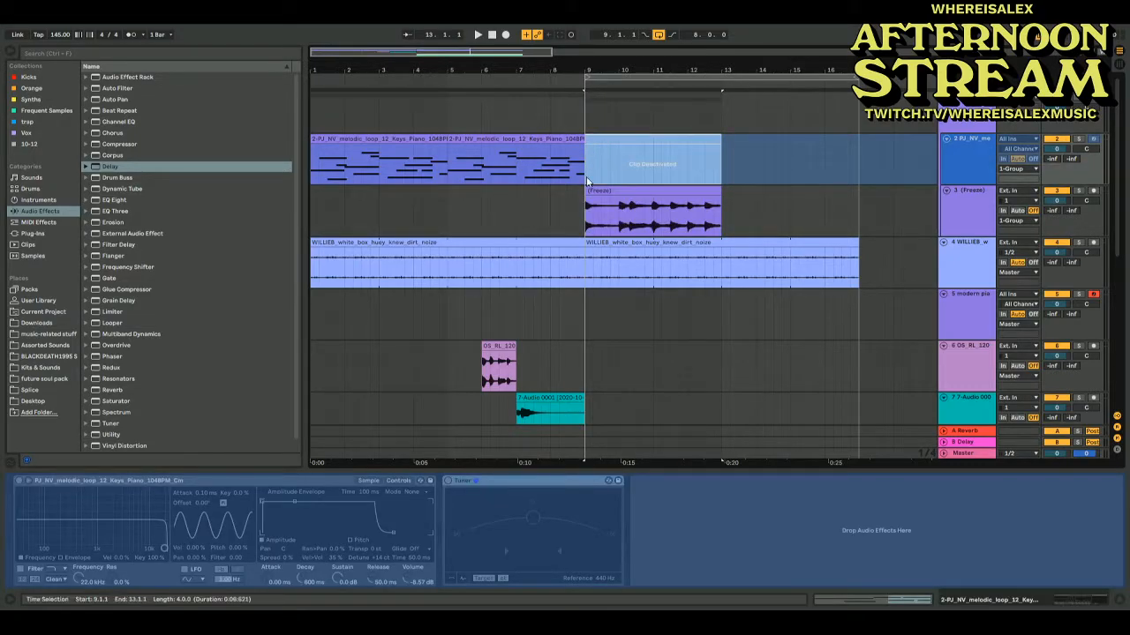
Open the frozen audio clip and lower its gain to -8.23 dB
{"action": "left_click", "coordinate": [581, 198]}
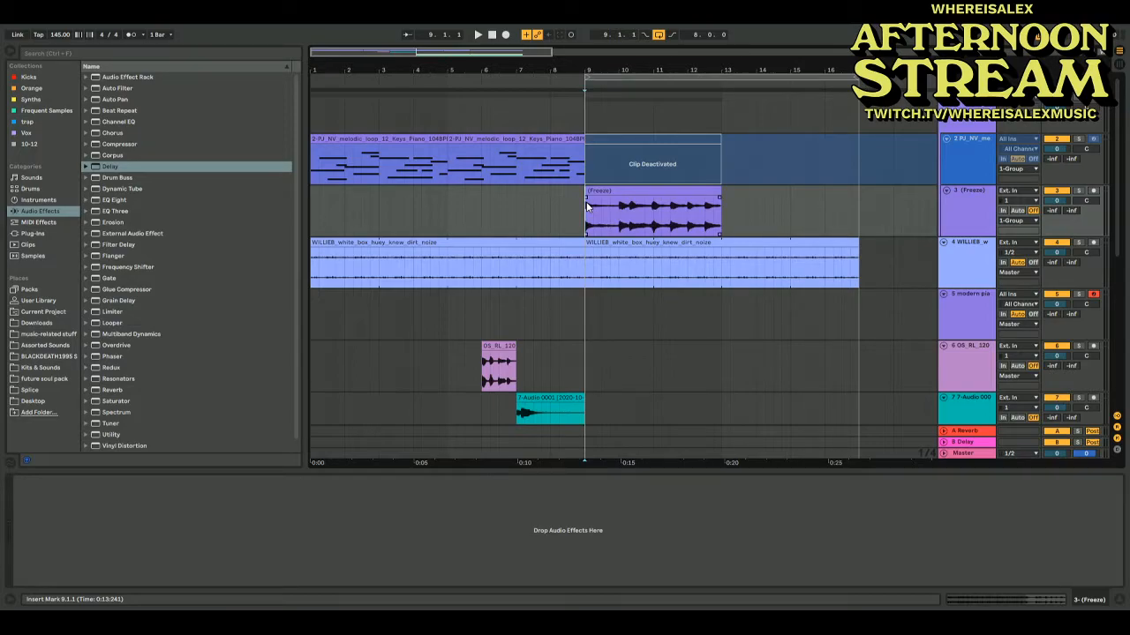
{"action": "double_click", "coordinate": [588, 206]}
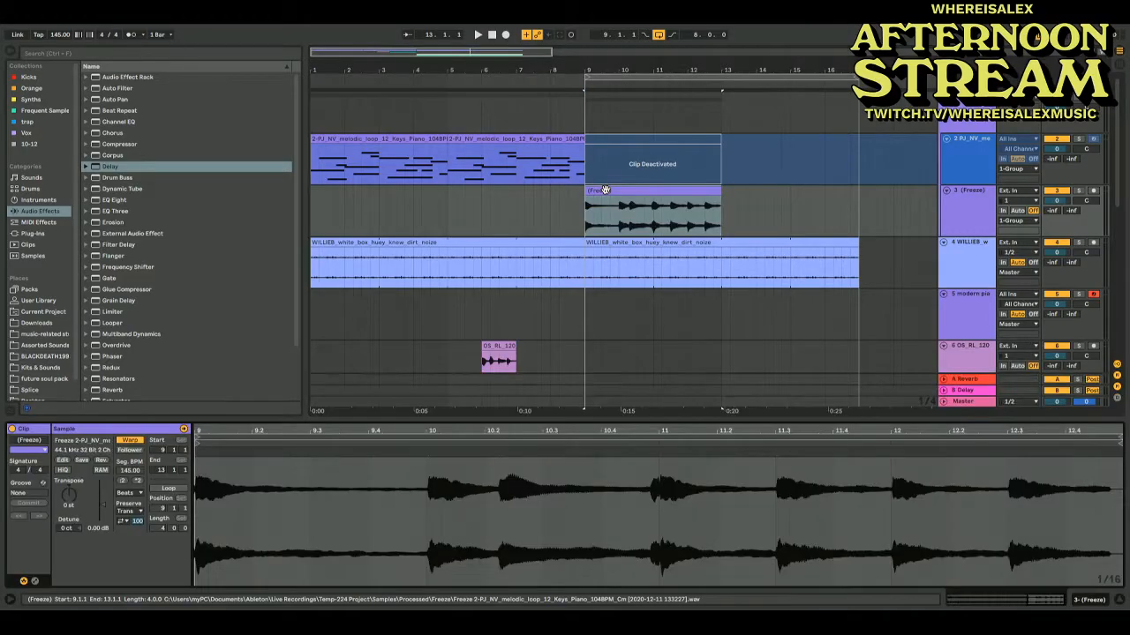
{"action": "left_click_drag", "start_coordinate": [97, 527], "coordinate": [98, 565]}
{"action": "key", "text": "space"}
{"action": "left_click_drag", "start_coordinate": [102, 508], "coordinate": [102, 509]}
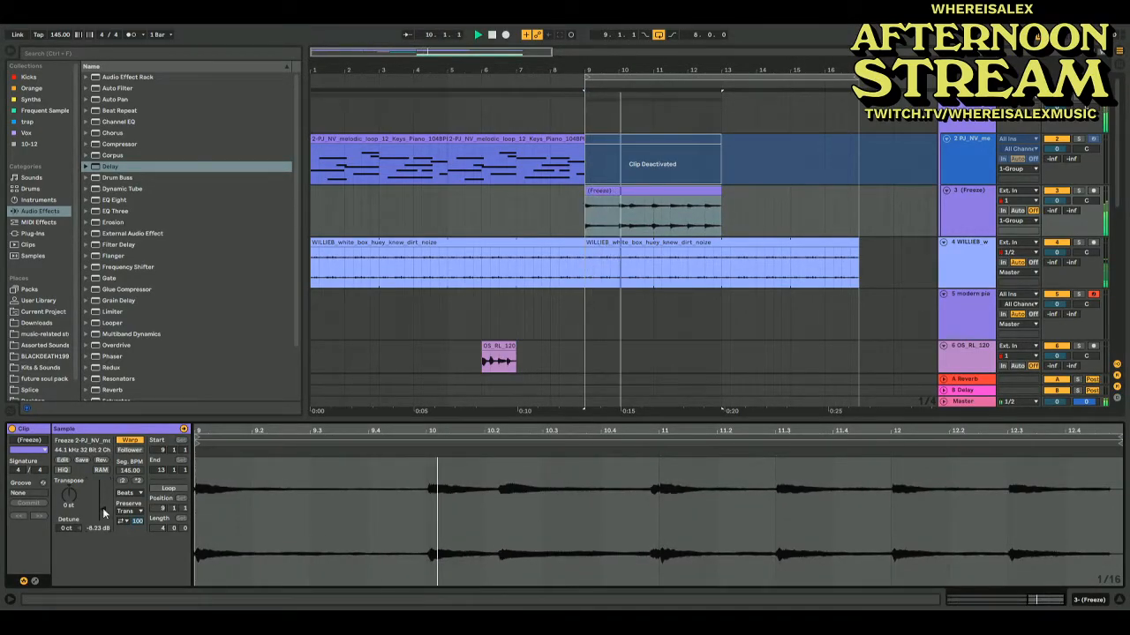
Add warp markers at bars 10 and 11 of the frozen audio clip and shift the hit between them to 10.2.3
{"action": "left_click", "coordinate": [640, 191]}
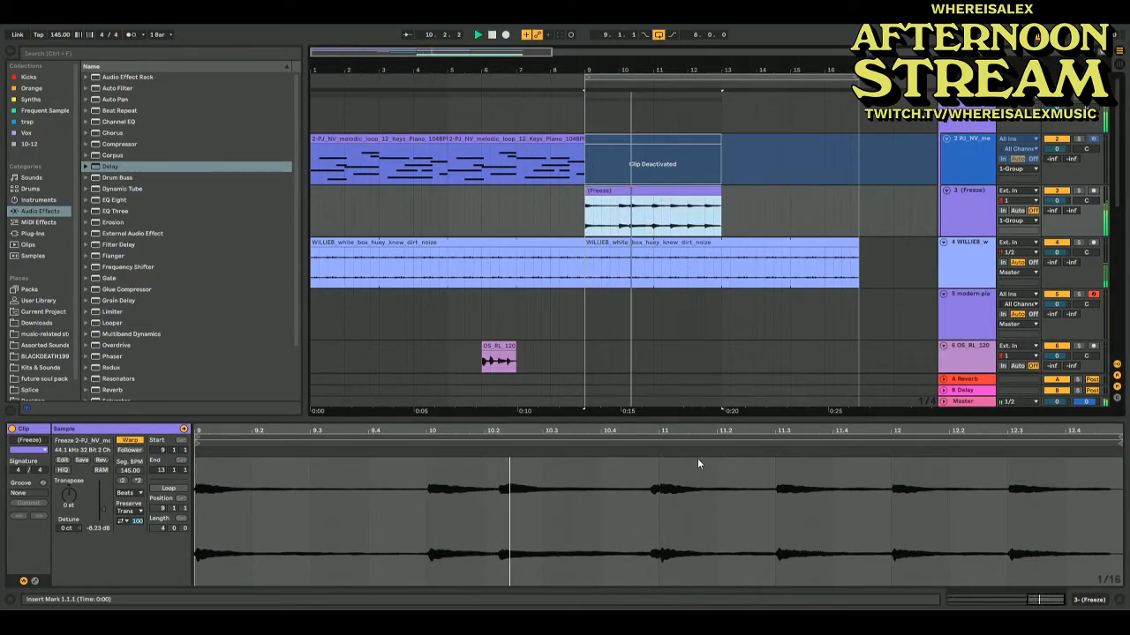
{"action": "left_click", "coordinate": [662, 452]}
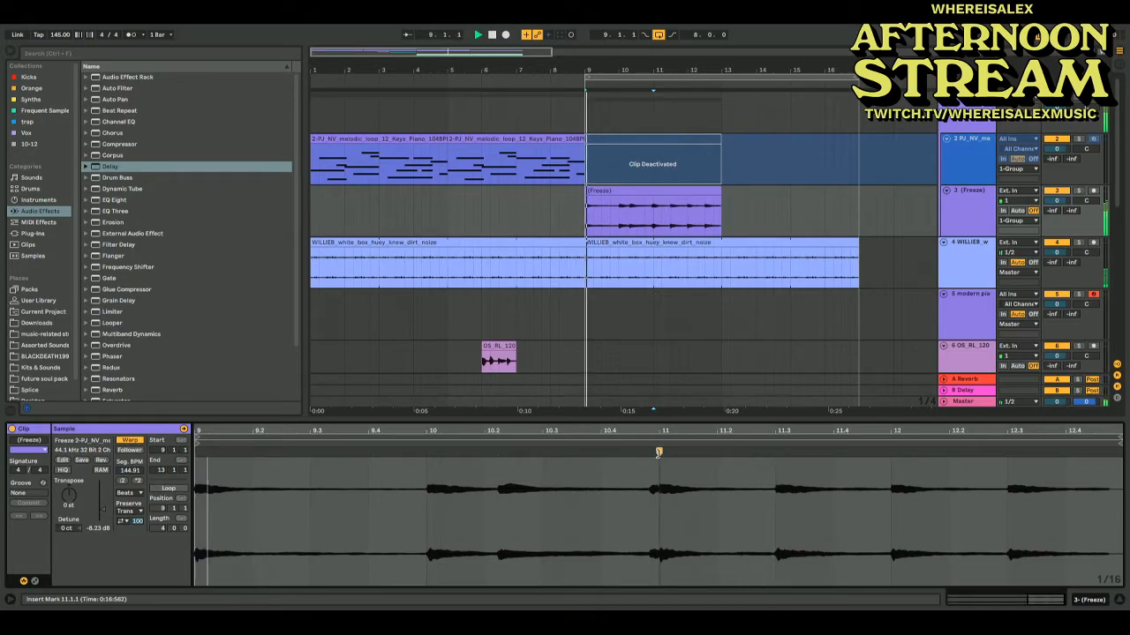
{"action": "left_click", "coordinate": [424, 452]}
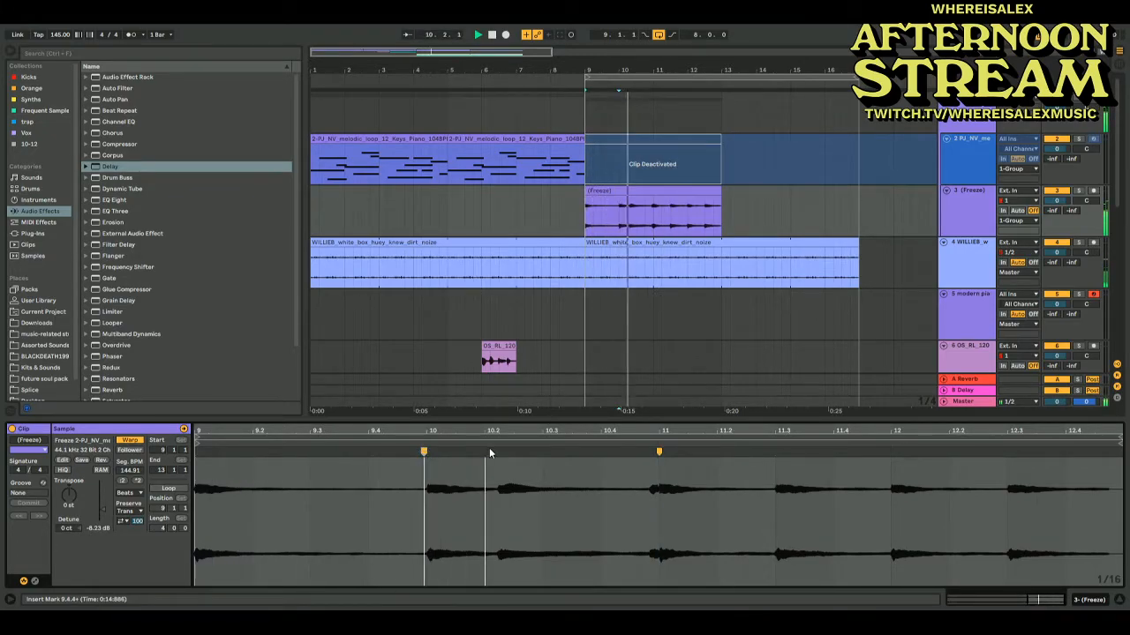
{"action": "left_click", "coordinate": [485, 455]}
{"action": "double_click", "coordinate": [428, 452]}
{"action": "double_click", "coordinate": [498, 452]}
{"action": "left_click_drag", "start_coordinate": [498, 451], "coordinate": [514, 452]}
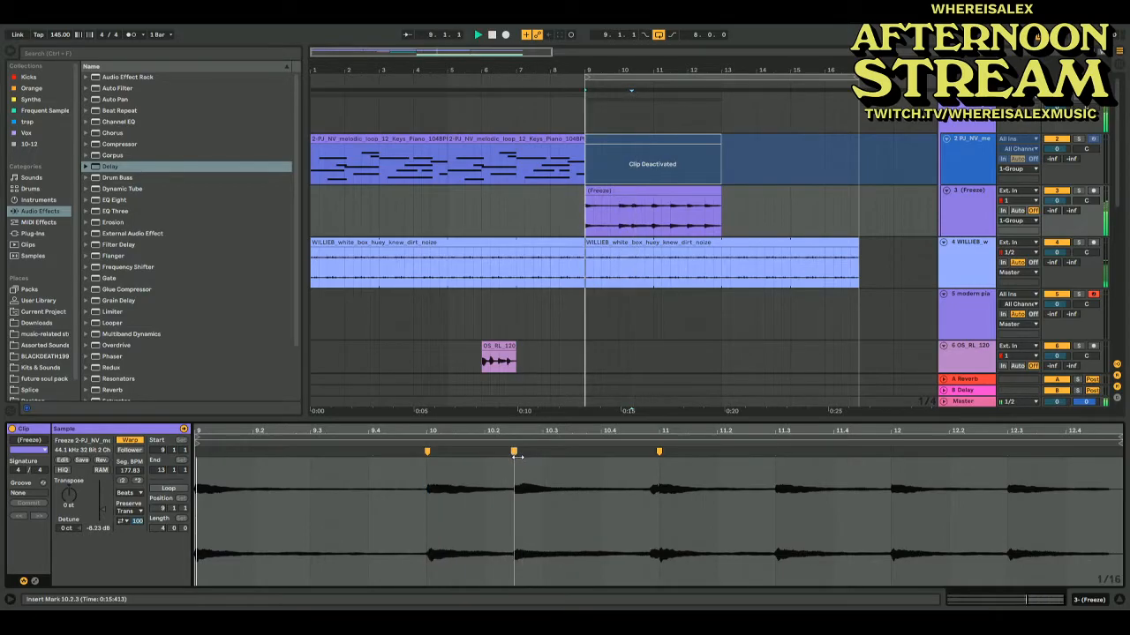
Show the track delays and set the frozen audio track's delay to 28.00 ms
{"action": "left_click", "coordinate": [662, 203]}
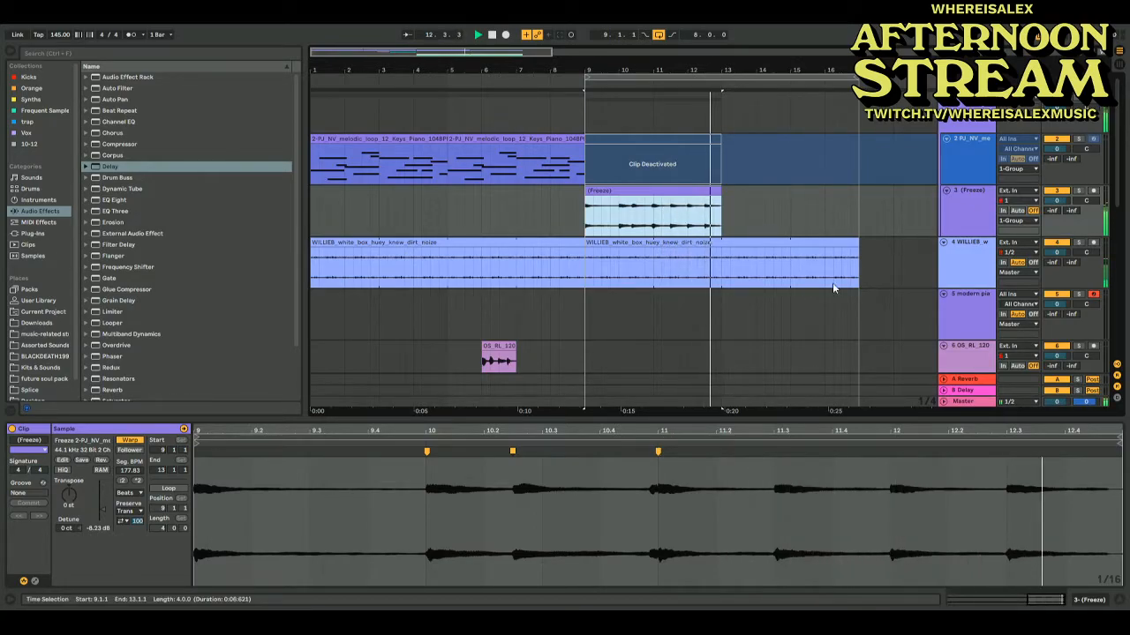
{"action": "left_click", "coordinate": [1116, 398]}
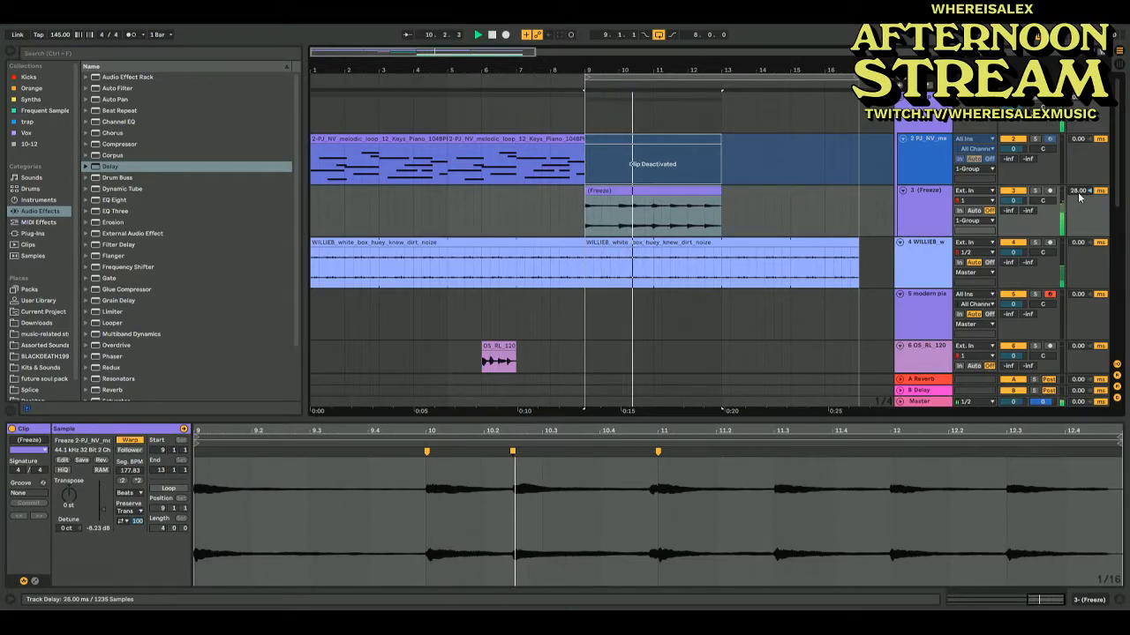
{"action": "left_click", "coordinate": [671, 192]}
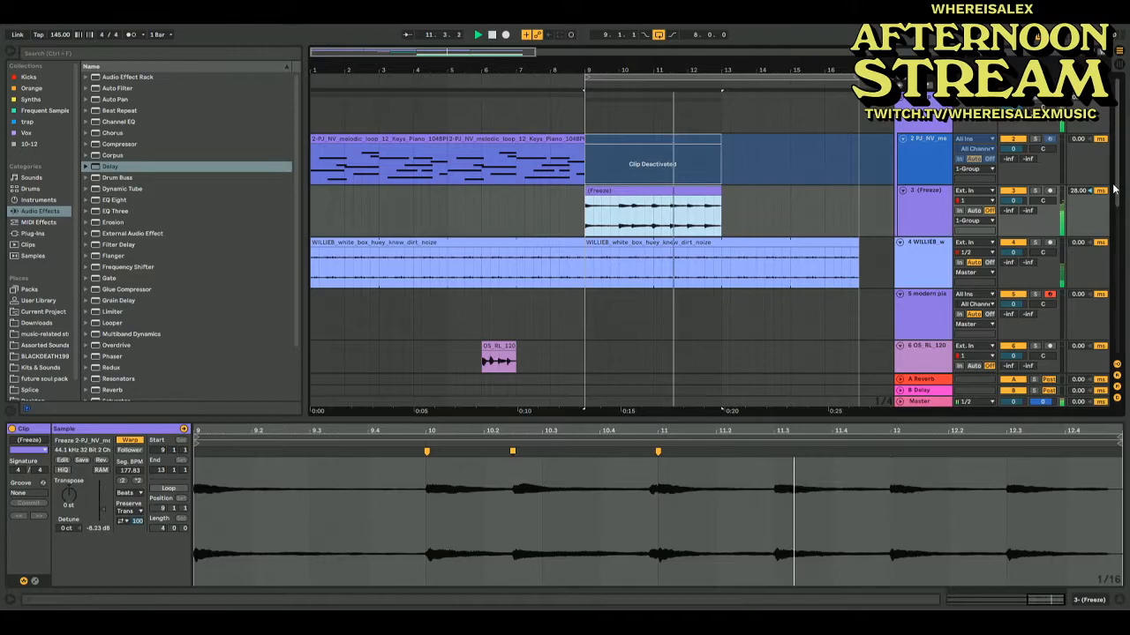
Warp the frozen audio clip's remaining hits so they land on 11.1.1, 11.3 and 12.1.1
{"action": "left_click_drag", "start_coordinate": [657, 452], "coordinate": [658, 453]}
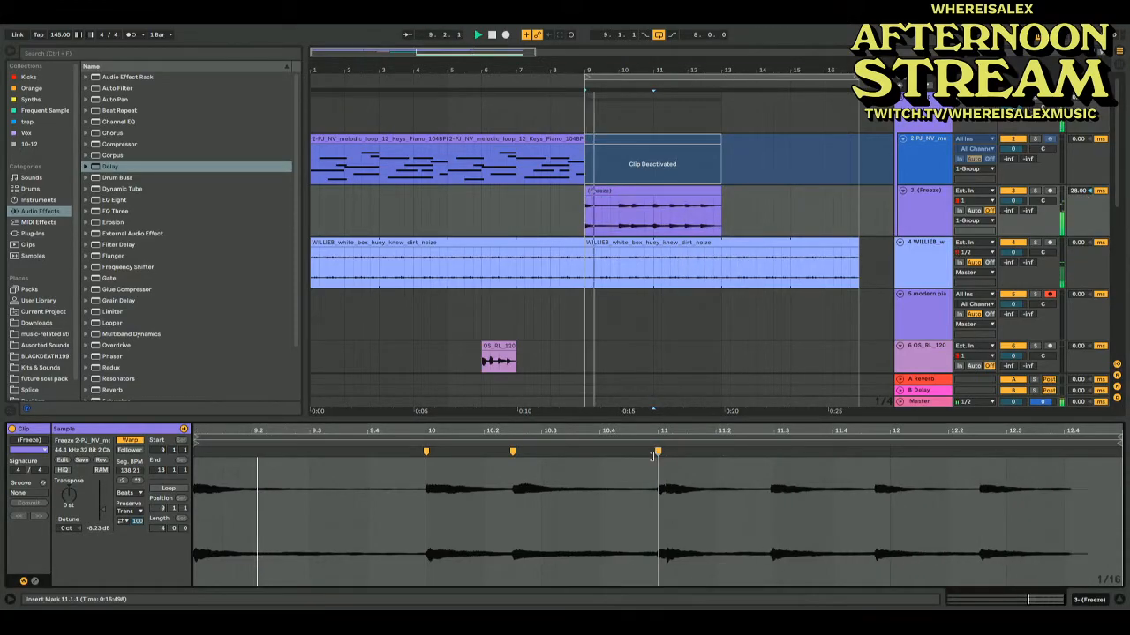
{"action": "left_click_drag", "start_coordinate": [770, 451], "coordinate": [774, 451]}
{"action": "left_click_drag", "start_coordinate": [875, 454], "coordinate": [887, 455]}
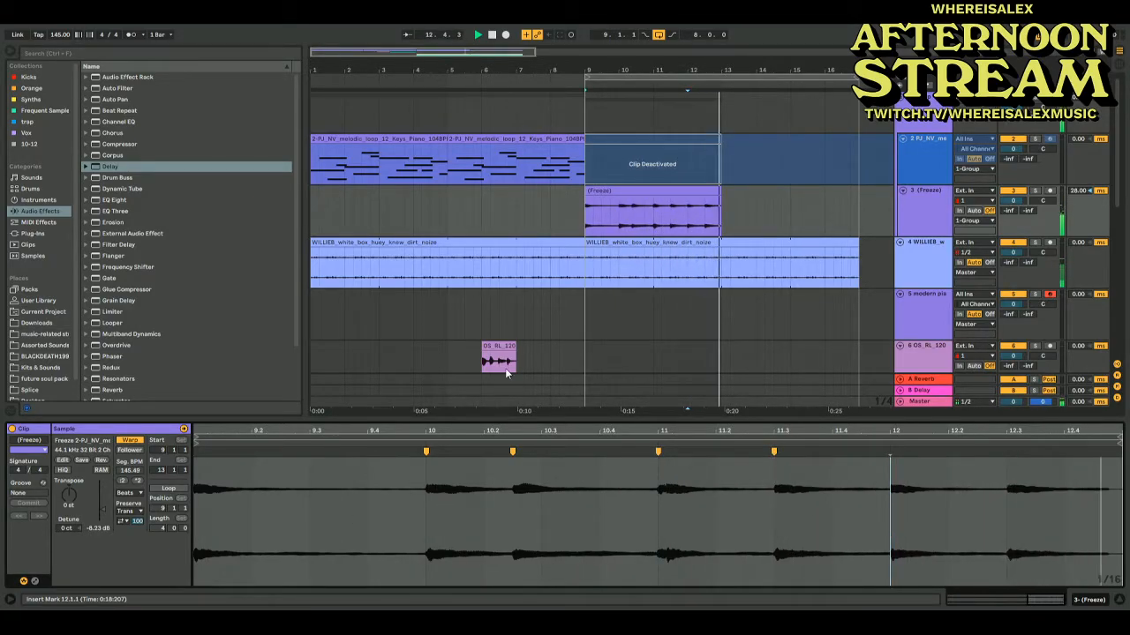
Duplicate the frozen audio clip to bar 13 and set the gain of both clips to -12.1 dB
{"action": "left_click", "coordinate": [630, 188]}
{"action": "key", "text": "ctrl+d"}
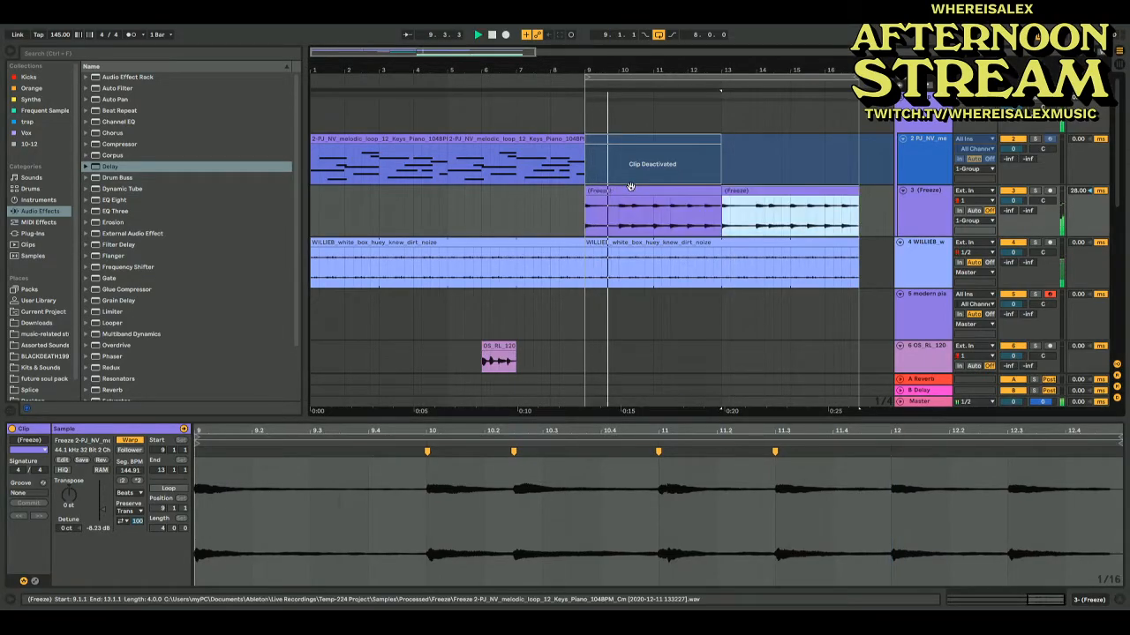
{"action": "left_click_drag", "start_coordinate": [104, 515], "coordinate": [104, 529]}
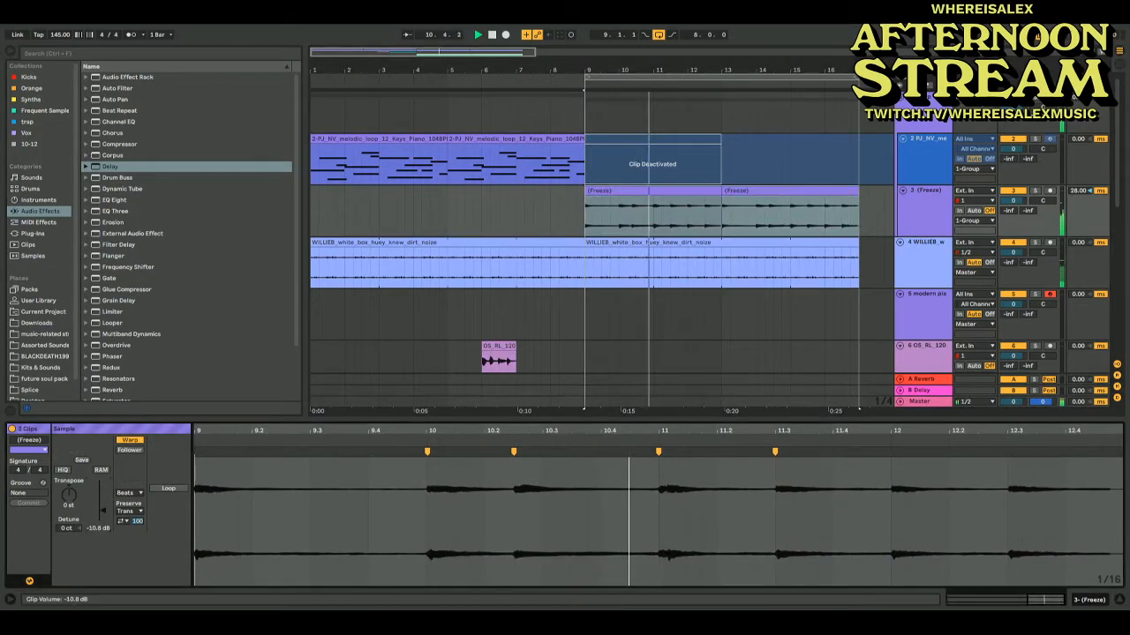
{"action": "scroll", "coordinate": [619, 343], "scroll_direction": "down", "scroll_amount": 8}
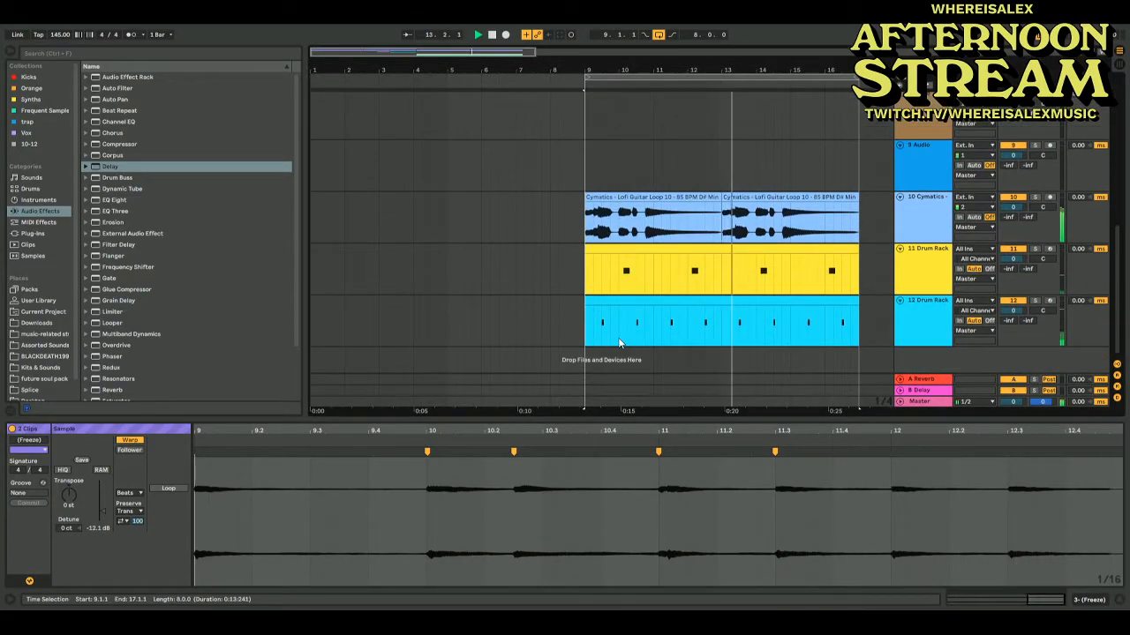
Insert a new audio track below the cyan Drum Rack track
{"action": "left_click", "coordinate": [923, 320]}
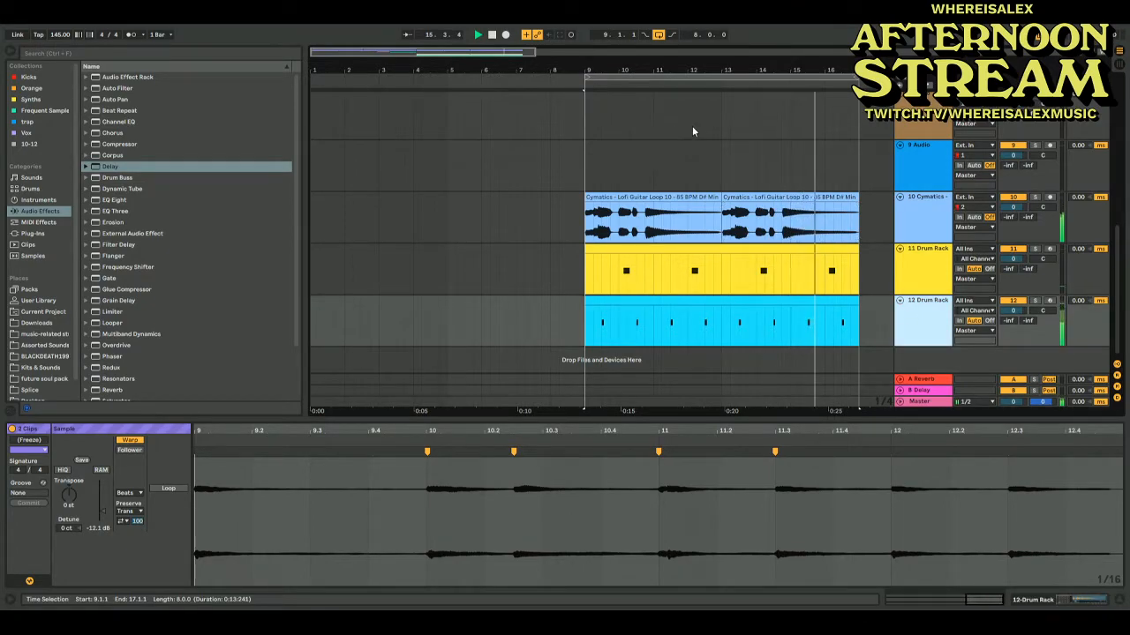
{"action": "left_click_drag", "start_coordinate": [486, 56], "coordinate": [483, 40]}
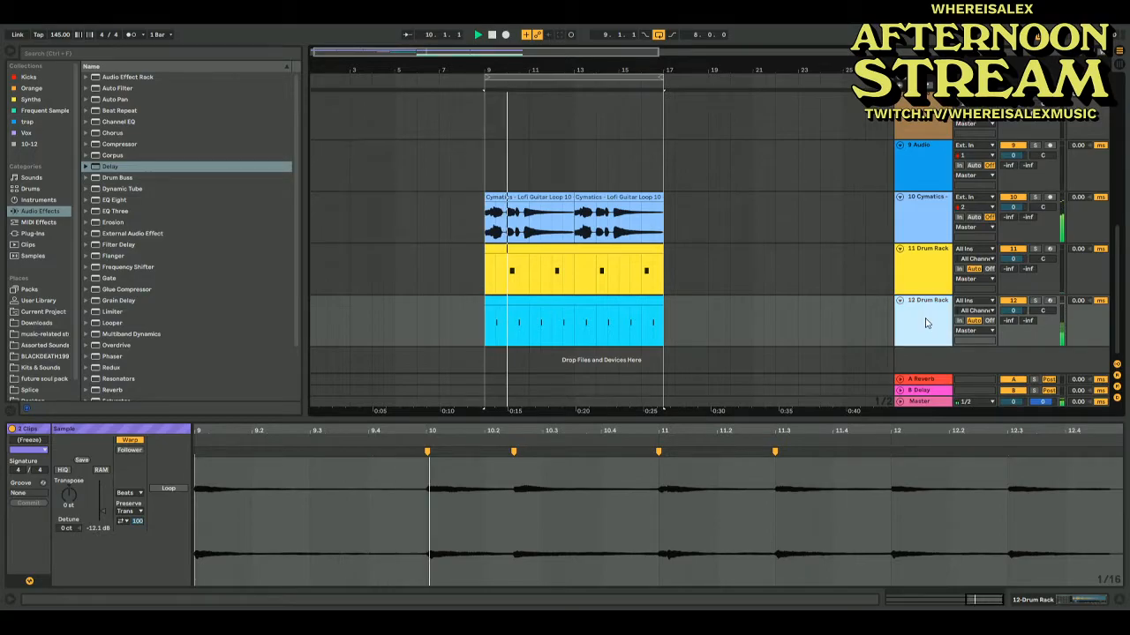
{"action": "key", "text": "ctrl+t"}
{"action": "left_click", "coordinate": [380, 333]}
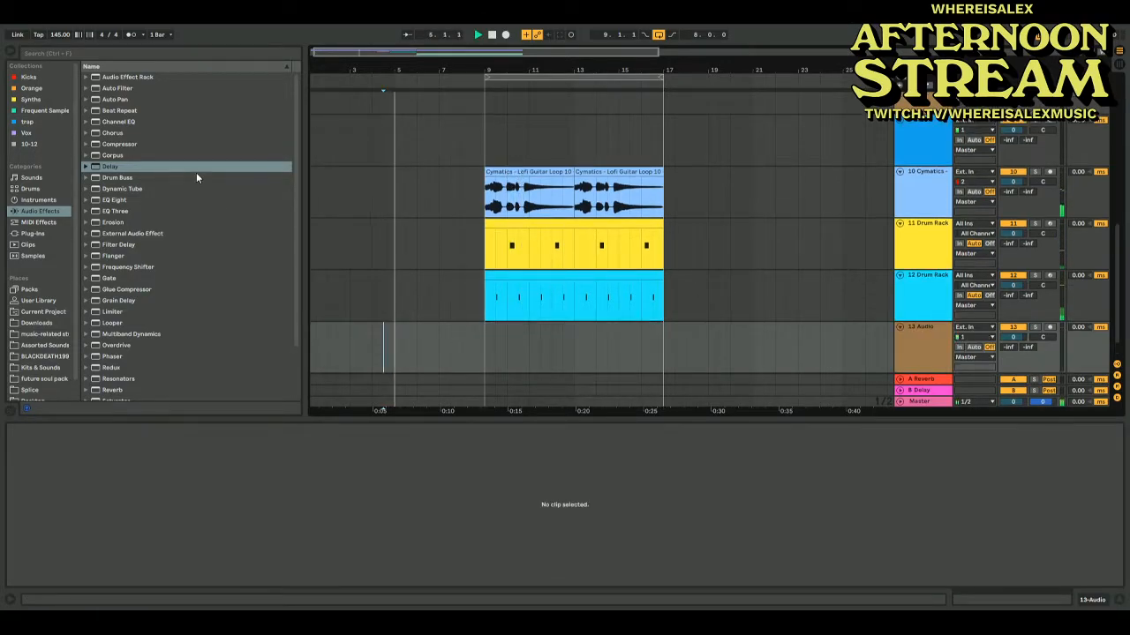
Play the arrangement and examine the melody group track's Beat Repeat device against the other tracks
{"action": "scroll", "coordinate": [419, 277], "scroll_direction": "up", "scroll_amount": 8}
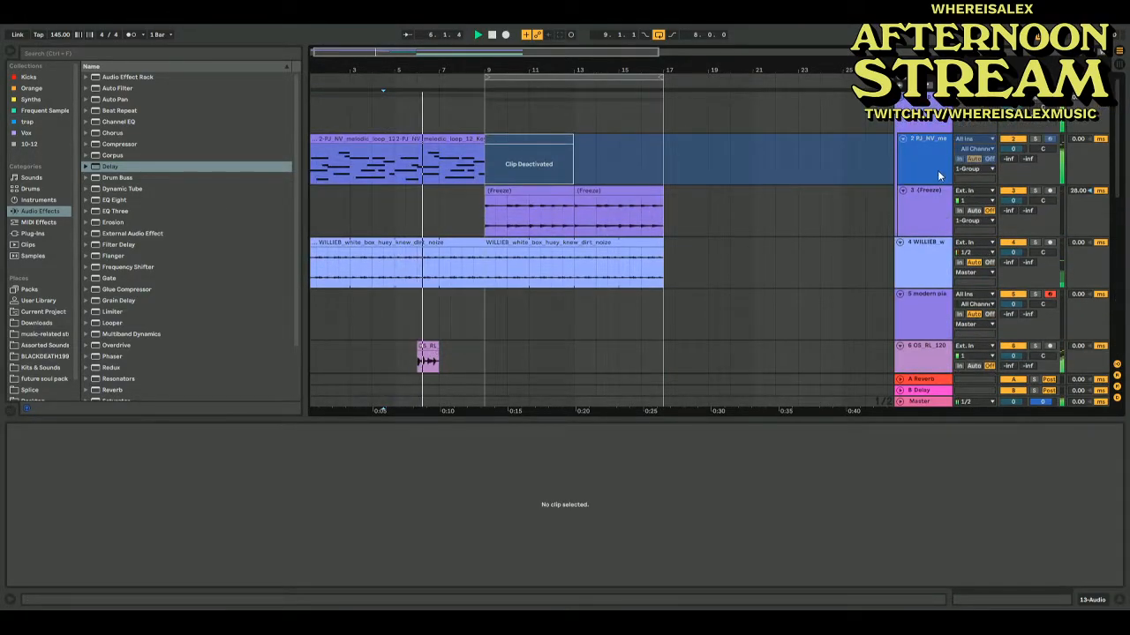
{"action": "left_click", "coordinate": [916, 121]}
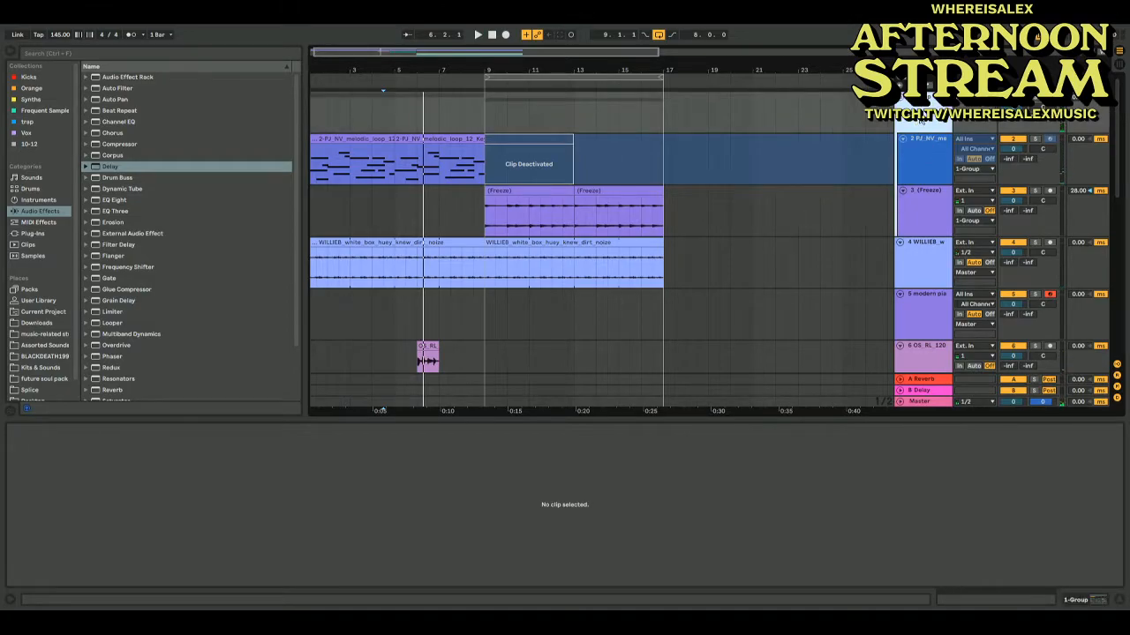
{"action": "key", "text": "shift+Tab"}
{"action": "key", "text": "space"}
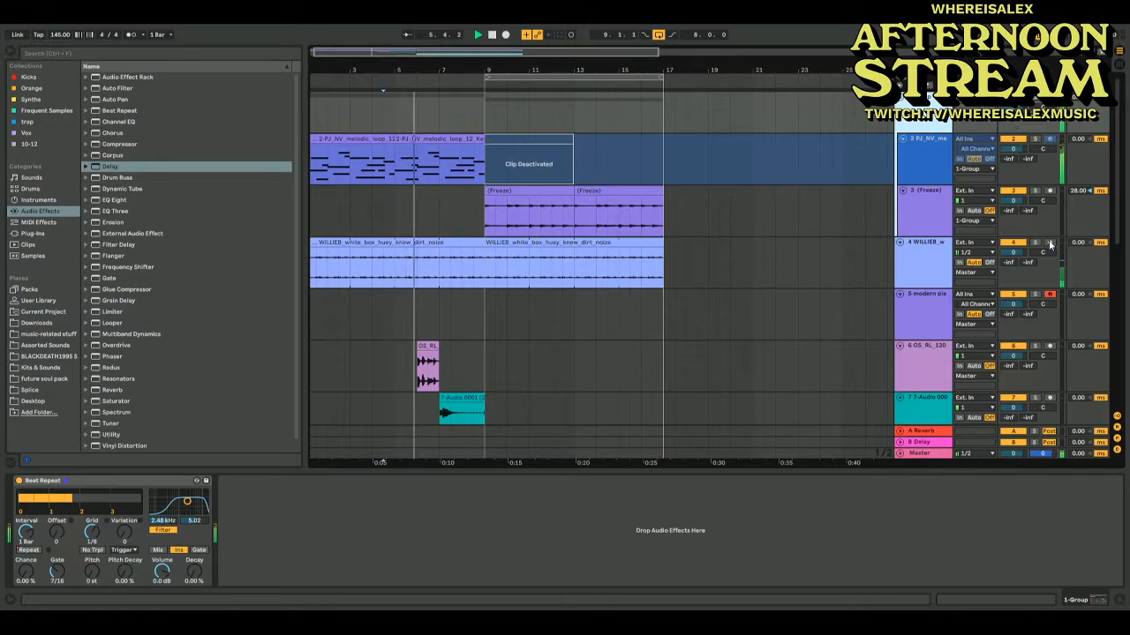
{"action": "scroll", "coordinate": [1033, 185], "scroll_direction": "down", "scroll_amount": 5}
{"action": "scroll", "coordinate": [1050, 246], "scroll_direction": "up", "scroll_amount": 5}
{"action": "scroll", "coordinate": [1050, 246], "scroll_direction": "up", "scroll_amount": 1}
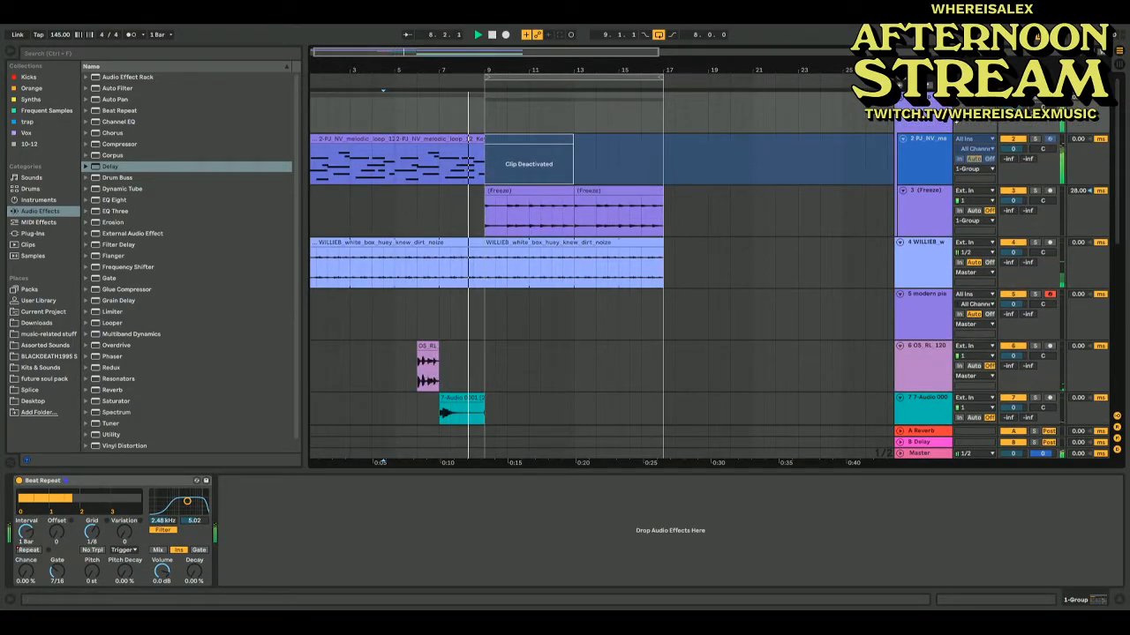
{"action": "left_click", "coordinate": [931, 144]}
{"action": "left_click", "coordinate": [919, 134]}
{"action": "key", "text": "space"}
Insert an audio track below the frozen piano melody track and copy the two piano clips before bar 9 onto it at 1.1.1
{"action": "left_click", "coordinate": [909, 152]}
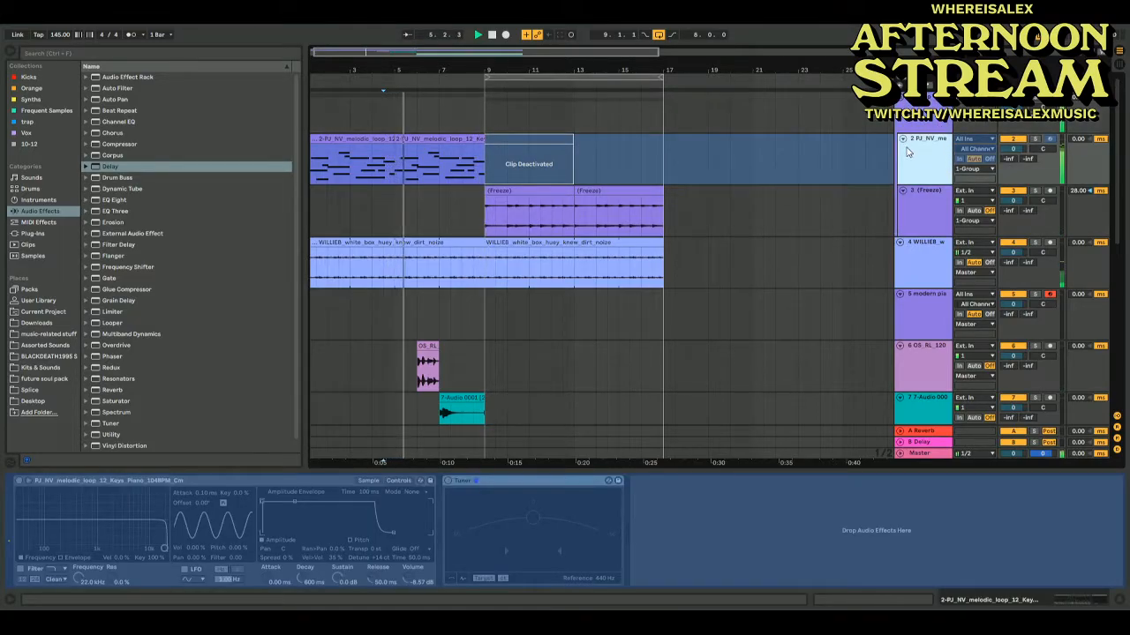
{"action": "key", "text": "ctrl+t"}
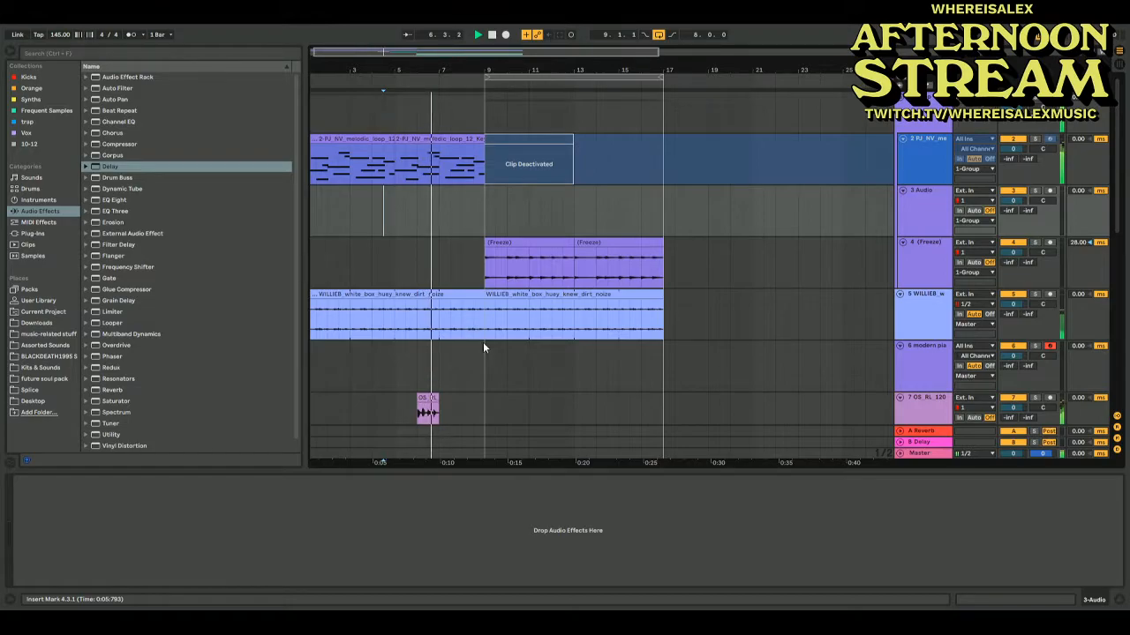
{"action": "left_click", "coordinate": [446, 163]}
{"action": "left_click", "coordinate": [348, 152], "text": "shift"}
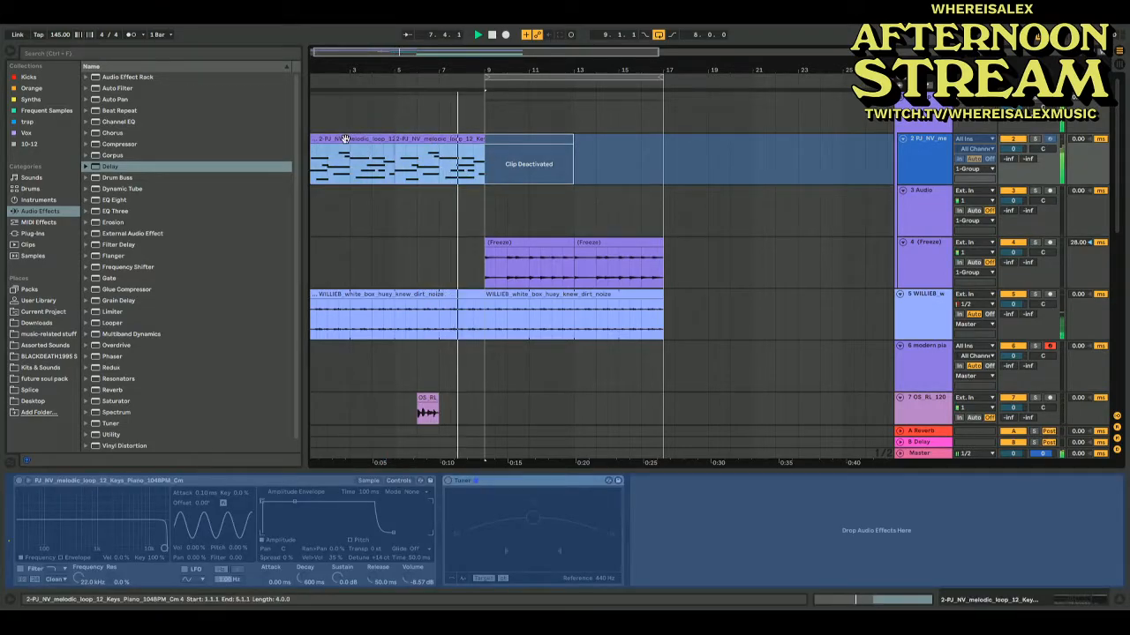
{"action": "key", "text": "shift+Tab"}
{"action": "left_click_drag", "start_coordinate": [331, 151], "coordinate": [326, 192]}
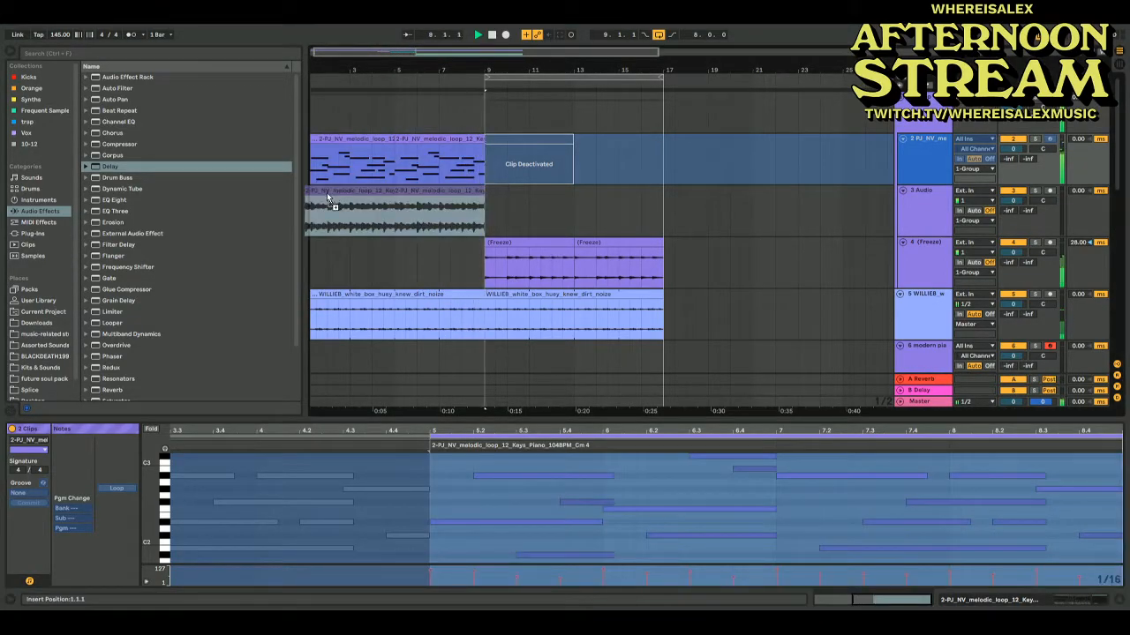
Deactivate the original frozen piano track and set the gain of the two copied audio clips to -4.73 dB
{"action": "left_click", "coordinate": [1009, 141]}
{"action": "key", "text": "space"}
{"action": "left_click_drag", "start_coordinate": [481, 212], "coordinate": [311, 212]}
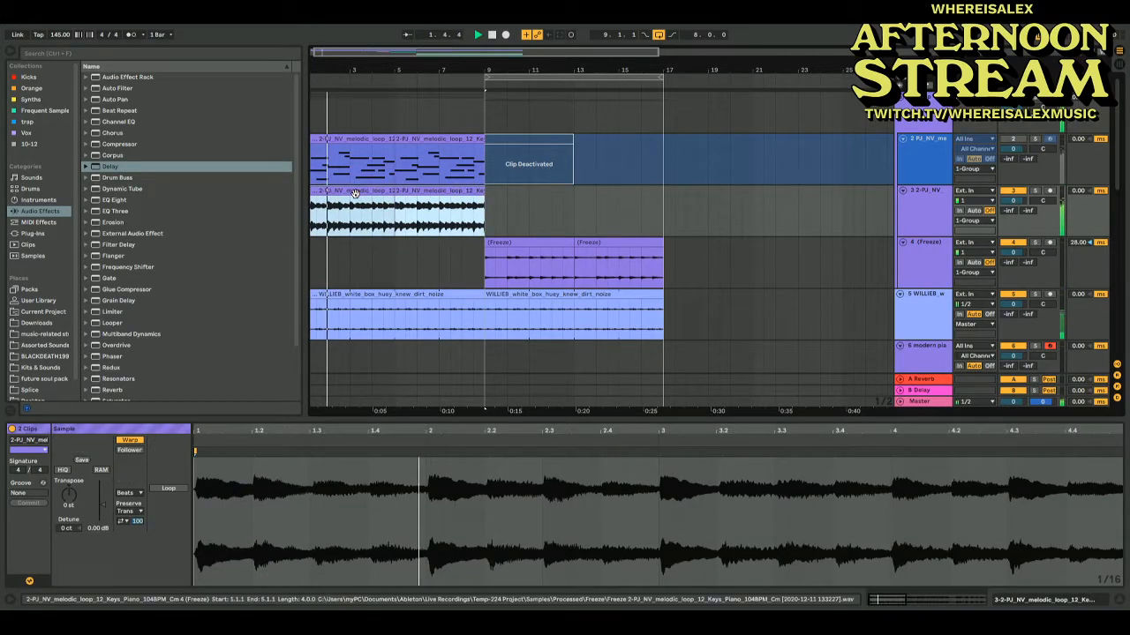
{"action": "mouse_move", "coordinate": [110, 512]}
{"action": "left_mouse_down"}
{"action": "mouse_move", "coordinate": [109, 523]}
{"action": "mouse_move", "coordinate": [103, 513]}
{"action": "left_mouse_up"}
Set the gain of both Cymatics lofi guitar clips to -0.41 dB
{"action": "scroll", "coordinate": [405, 256], "scroll_direction": "down", "scroll_amount": 6}
{"action": "scroll", "coordinate": [405, 256], "scroll_direction": "up", "scroll_amount": 3}
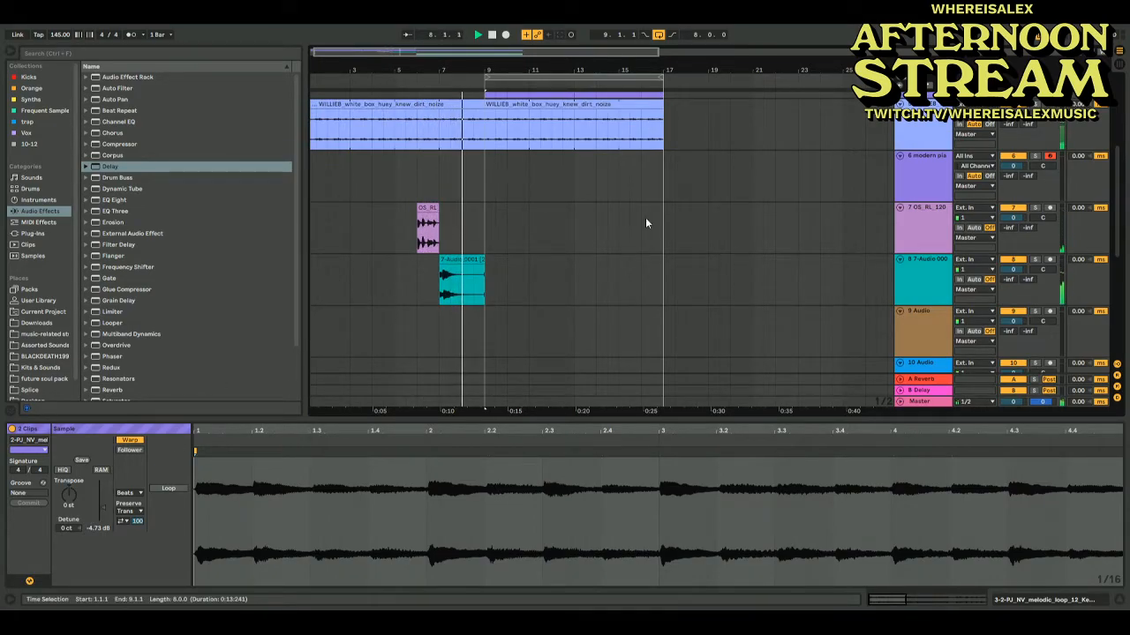
{"action": "scroll", "coordinate": [646, 217], "scroll_direction": "down", "scroll_amount": 5}
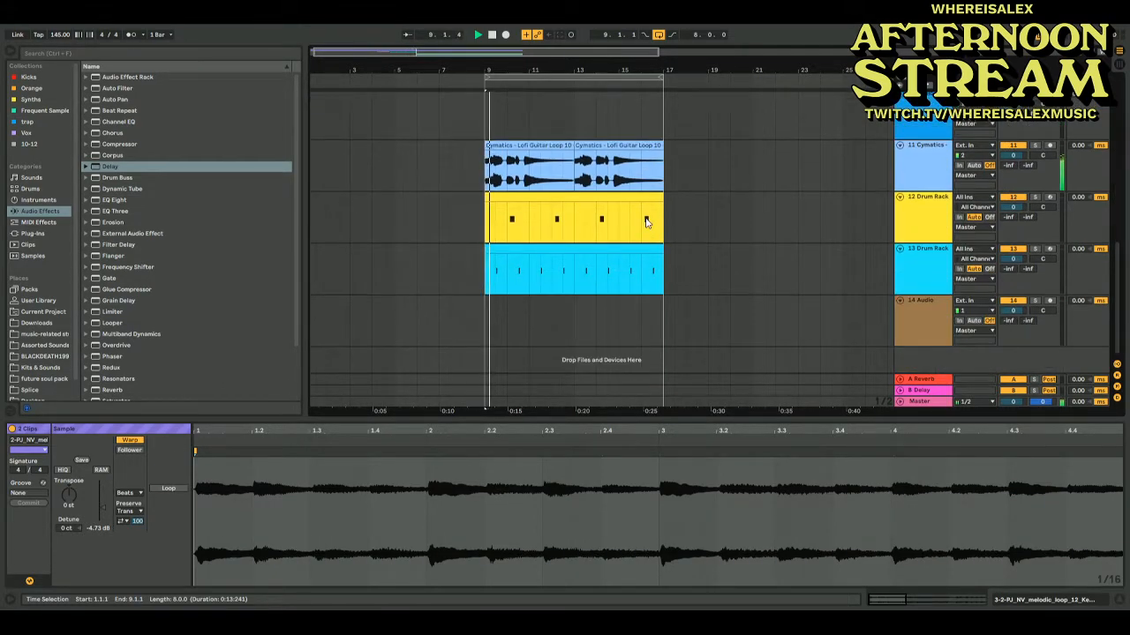
{"action": "left_click", "coordinate": [557, 160]}
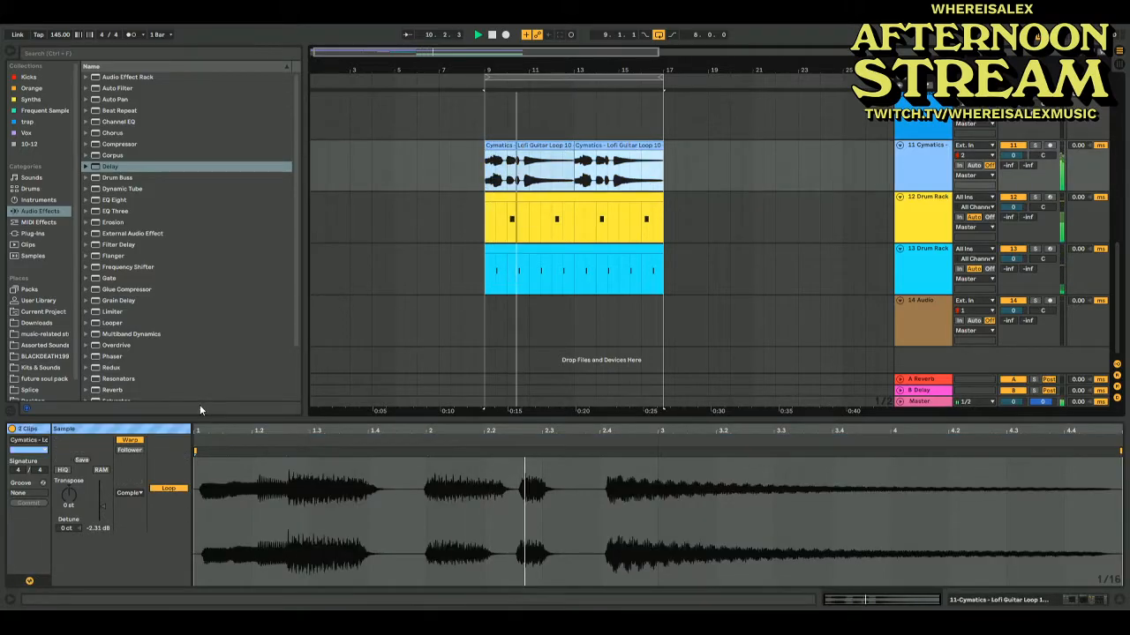
{"action": "left_click_drag", "start_coordinate": [103, 507], "coordinate": [104, 504]}
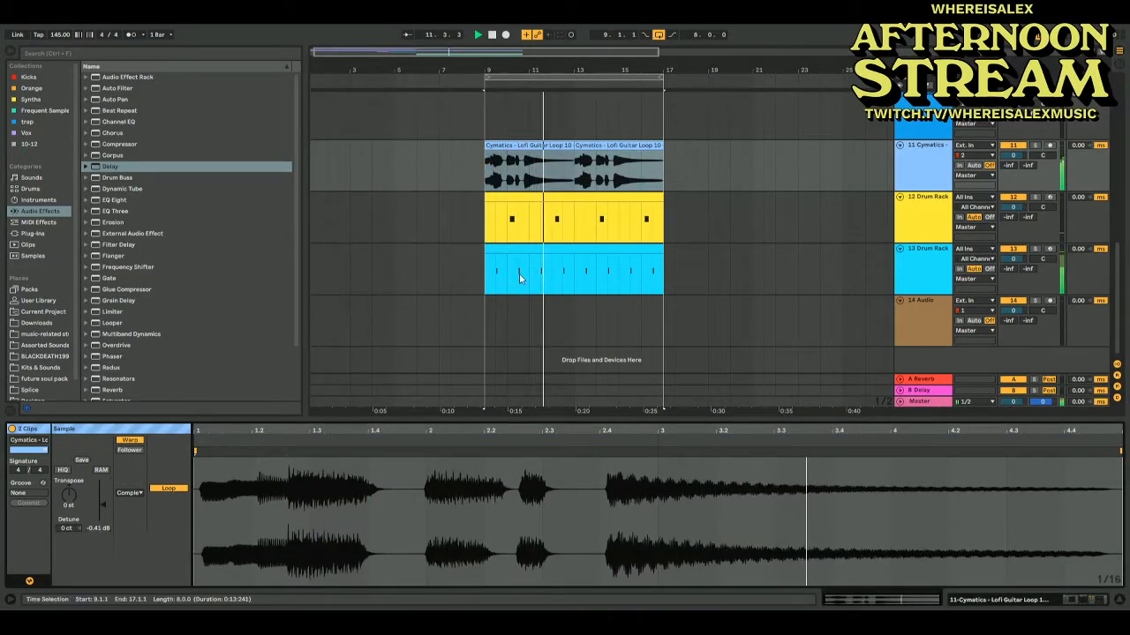
Set the gain of the two (Freeze) clips at bars 9 and 13 to -6.58 dB
{"action": "scroll", "coordinate": [519, 273], "scroll_direction": "up", "scroll_amount": 10}
{"action": "left_click", "coordinate": [547, 251]}
{"action": "left_click", "coordinate": [614, 238], "text": "shift"}
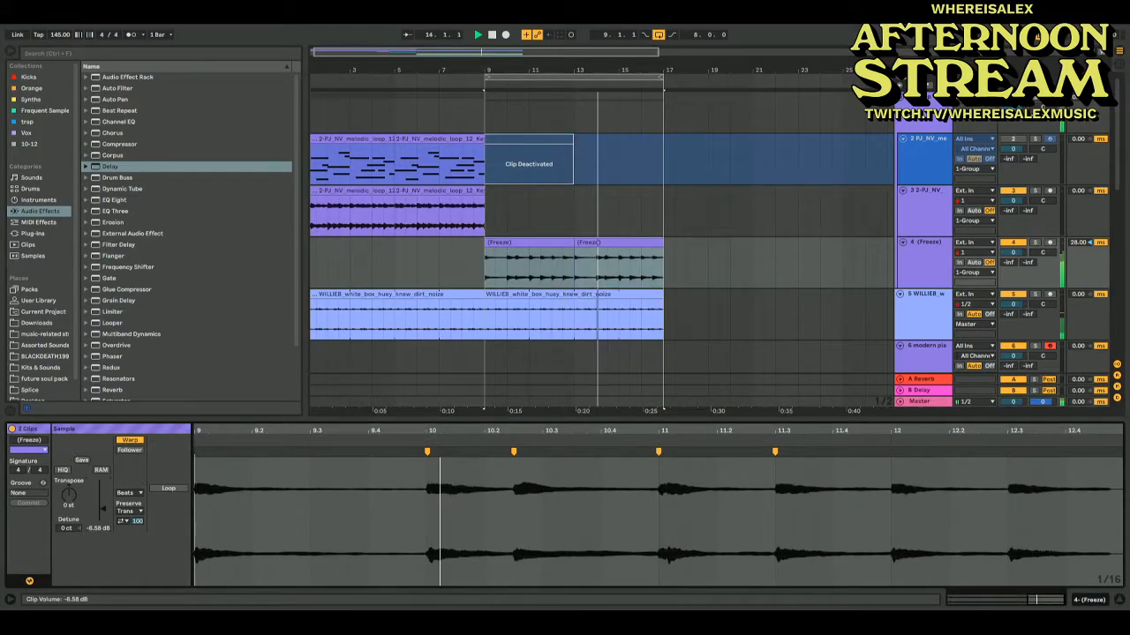
Set the gain of both Cymatics lofi guitar clips to -1.42 dB
{"action": "scroll", "coordinate": [517, 313], "scroll_direction": "down", "scroll_amount": 8}
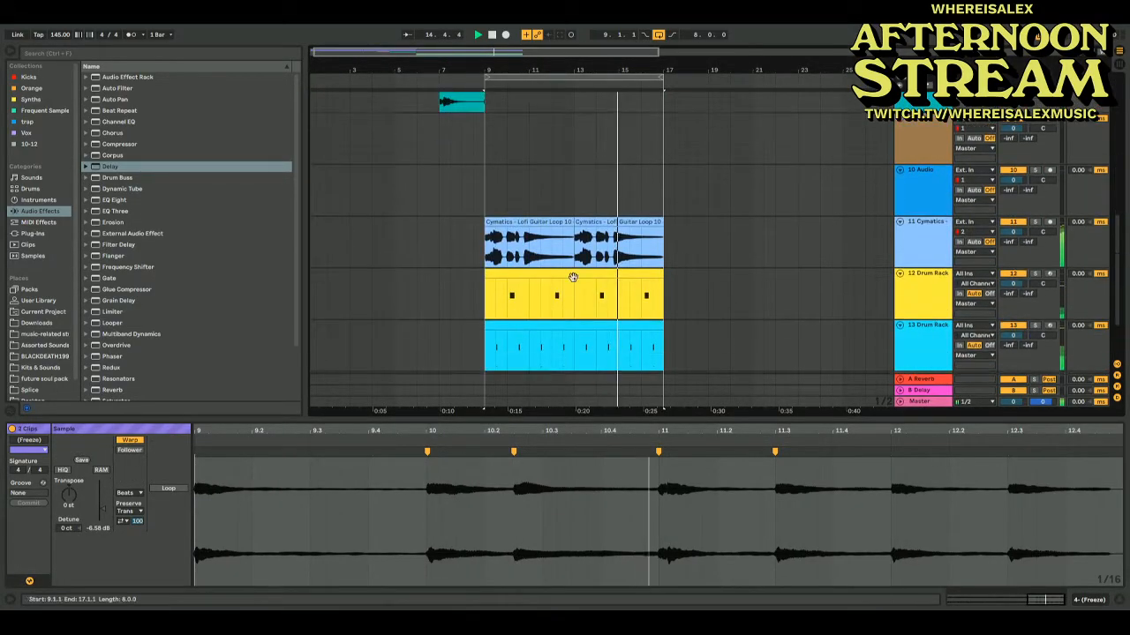
{"action": "left_click", "coordinate": [530, 227]}
{"action": "left_click_drag", "start_coordinate": [103, 505], "coordinate": [103, 517]}
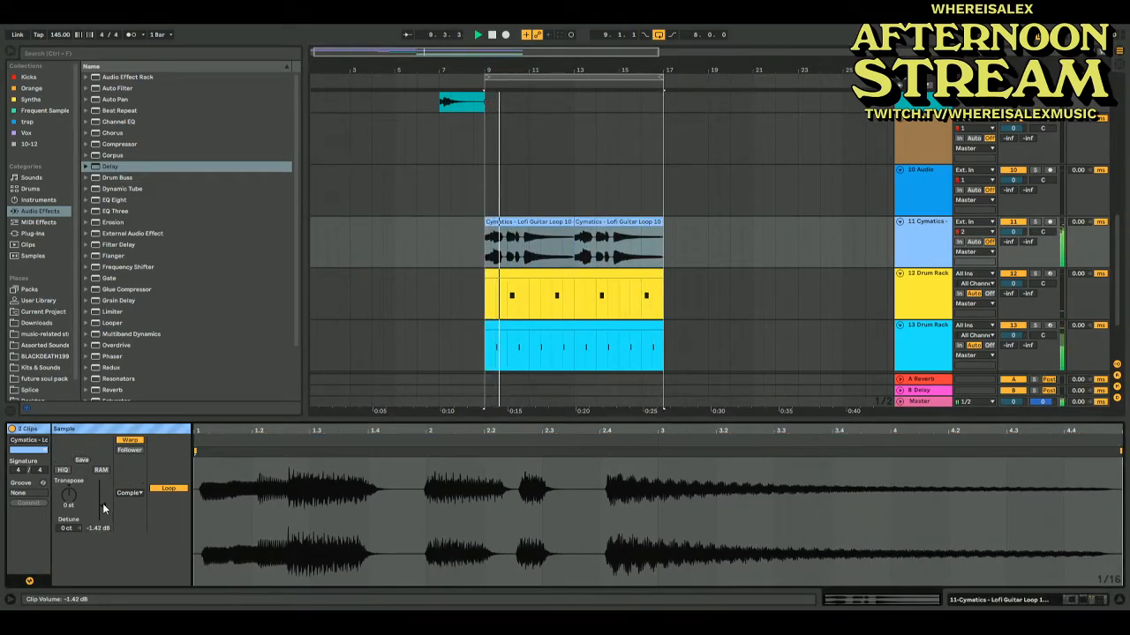
Set the sample gain of KBH_clap_hennessy in the cyan Drum Rack to 3.0 dB
{"action": "scroll", "coordinate": [514, 327], "scroll_direction": "down", "scroll_amount": 2}
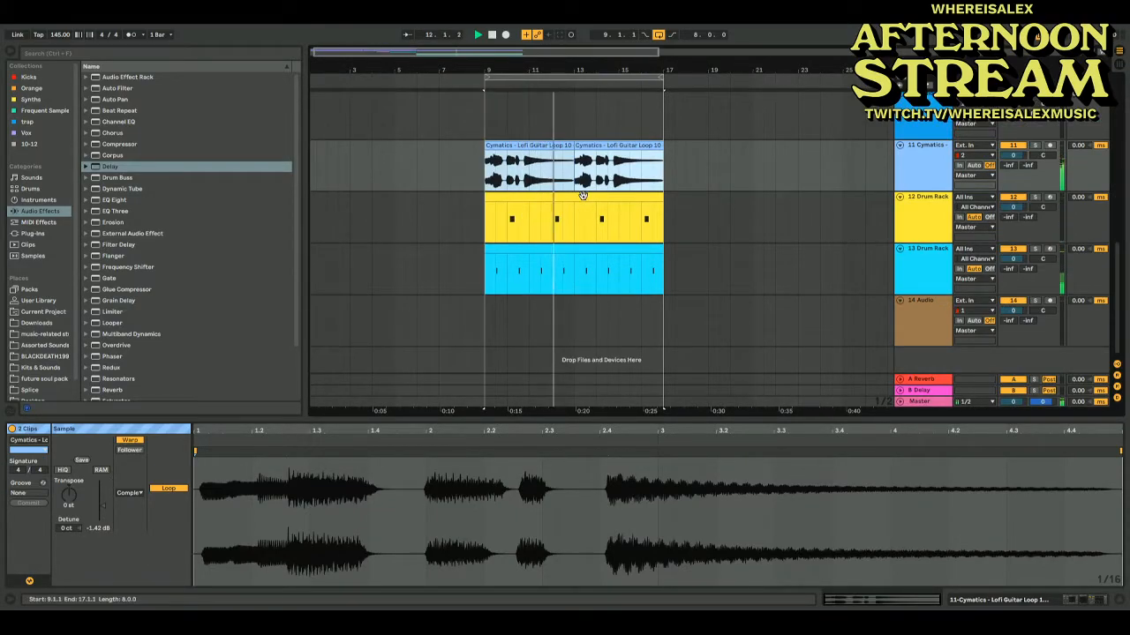
{"action": "left_click", "coordinate": [881, 262]}
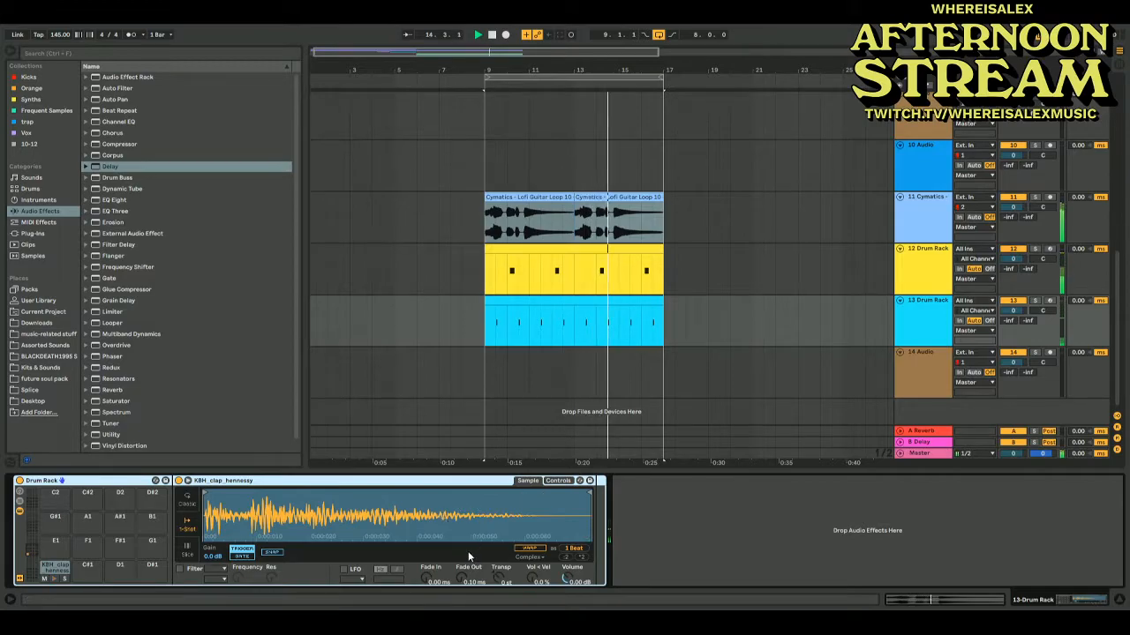
Delete the warp marker at bar 11 of the first (Freeze) clip and replay the section from bar 9
{"action": "scroll", "coordinate": [680, 131], "scroll_direction": "up", "scroll_amount": 8}
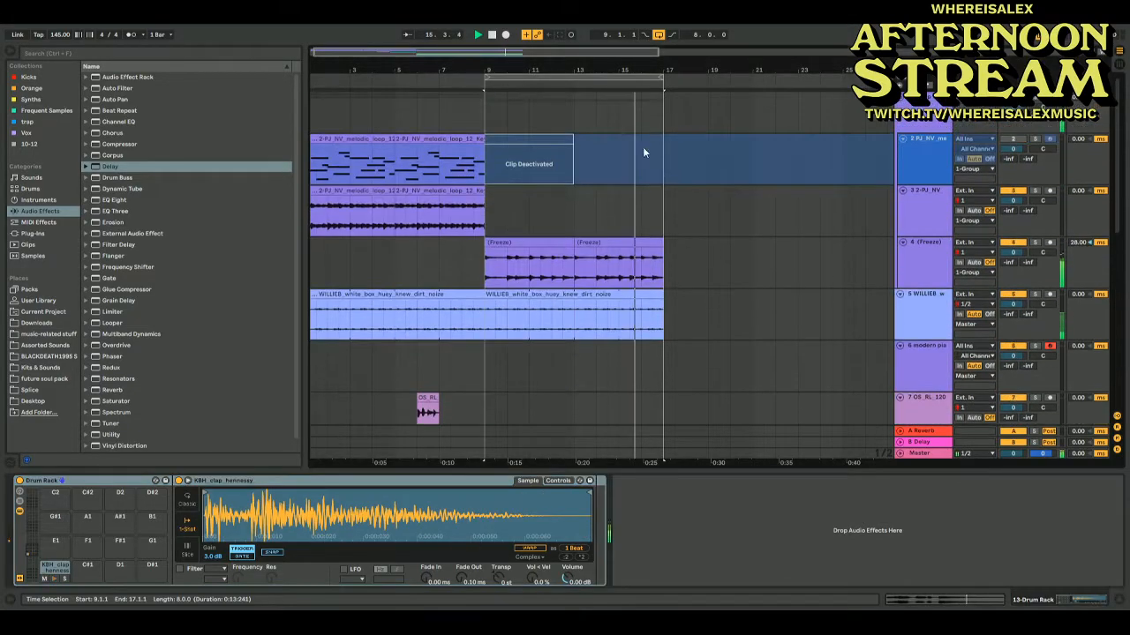
{"action": "left_click", "coordinate": [555, 251]}
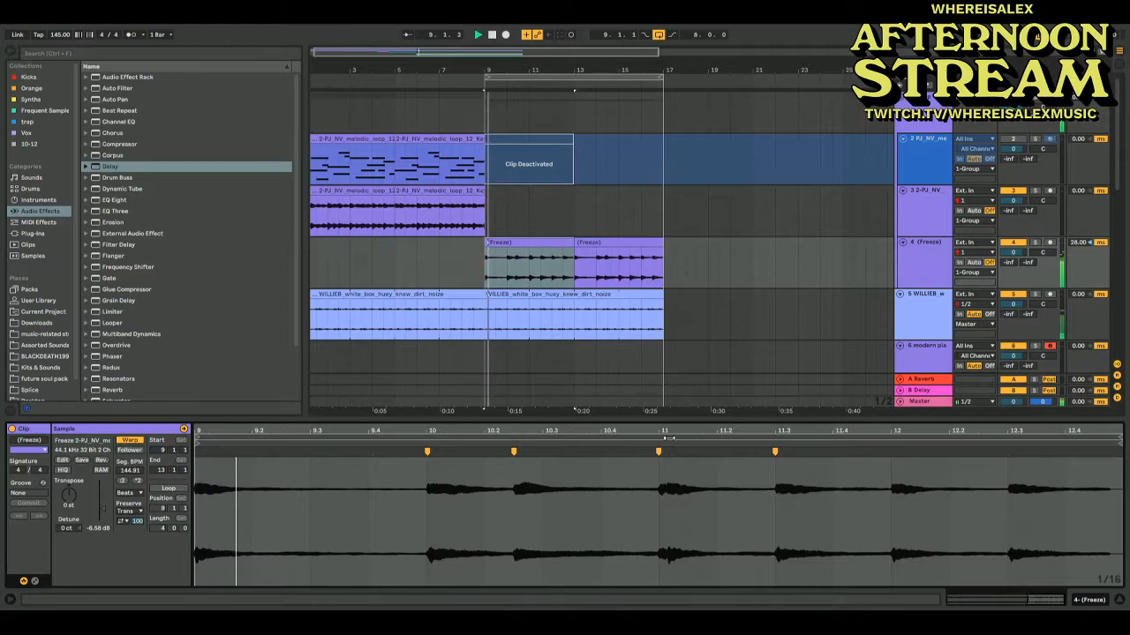
{"action": "left_click", "coordinate": [659, 456]}
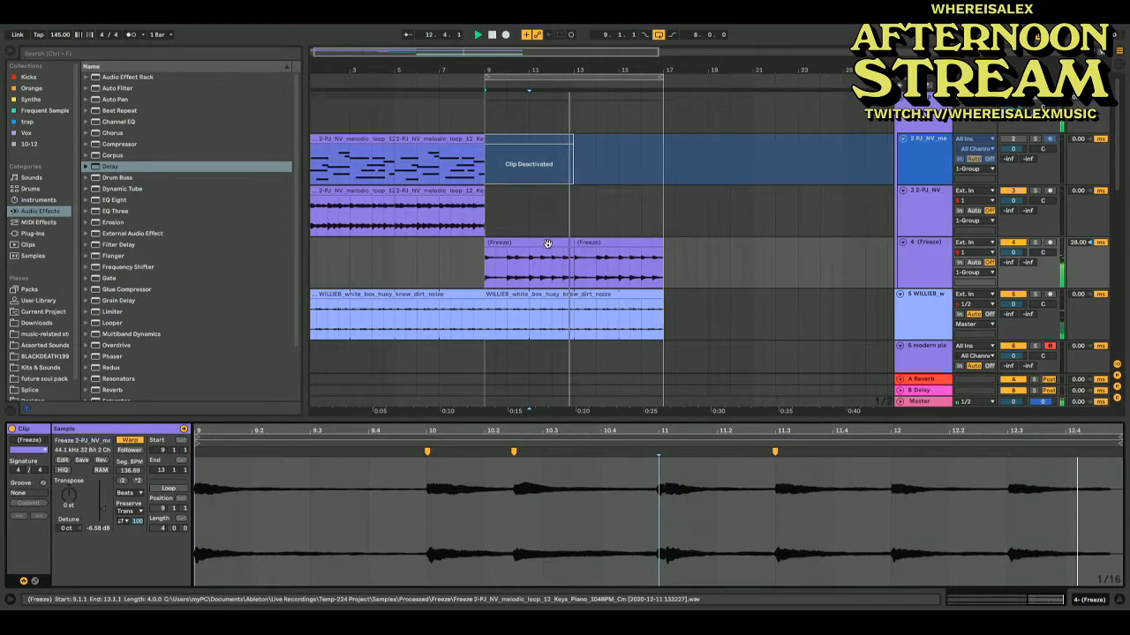
{"action": "left_click", "coordinate": [626, 241]}
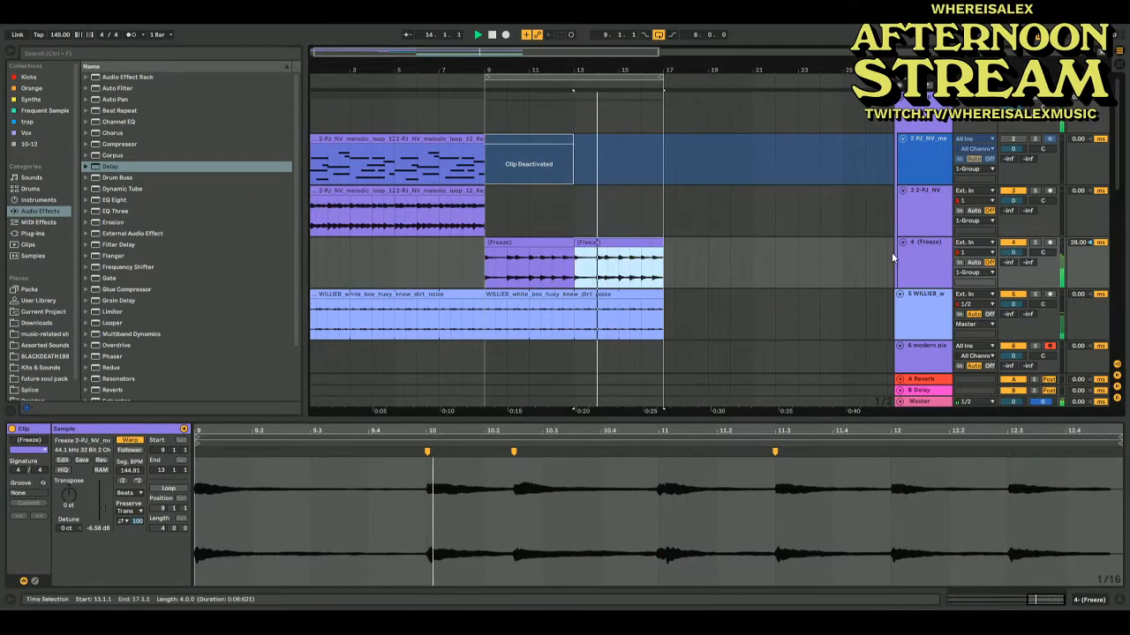
{"action": "left_click", "coordinate": [549, 242]}
{"action": "key", "text": "space"}
{"action": "key", "text": "space"}
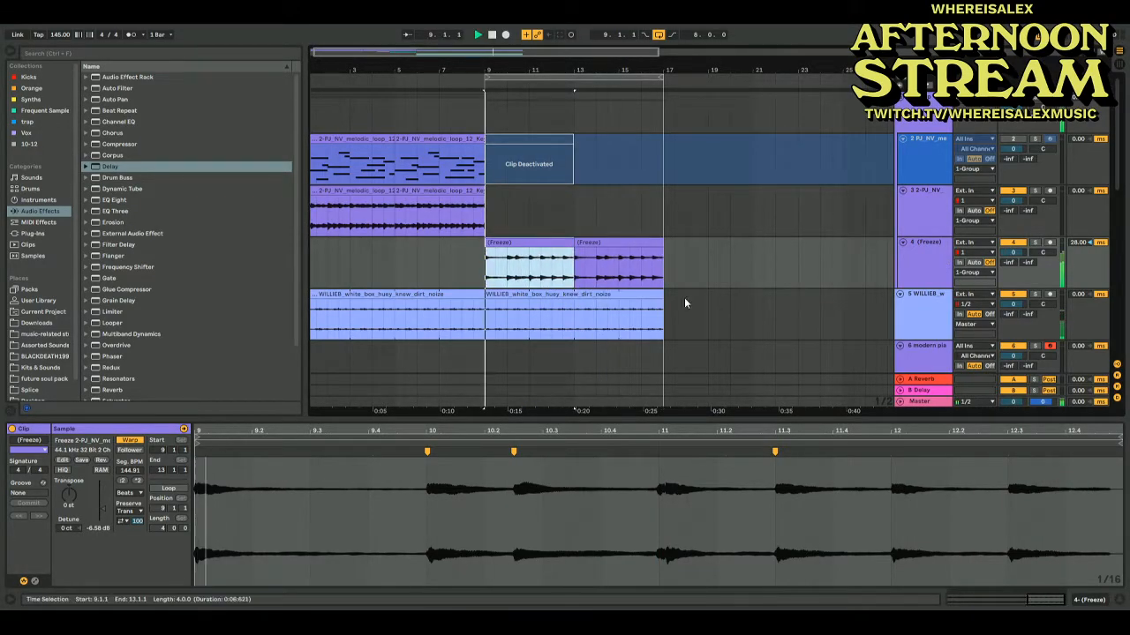
Add two warp markers near the end of the first (Freeze) clip and move the last one to the clip's end
{"action": "double_click", "coordinate": [1060, 451]}
{"action": "double_click", "coordinate": [1107, 452]}
{"action": "left_click_drag", "start_coordinate": [1107, 452], "coordinate": [1123, 452]}
Select the empty audio track below the Drum Racks and look through the Vox and 10-12 sample collections
{"action": "scroll", "coordinate": [903, 250], "scroll_direction": "down", "scroll_amount": 8}
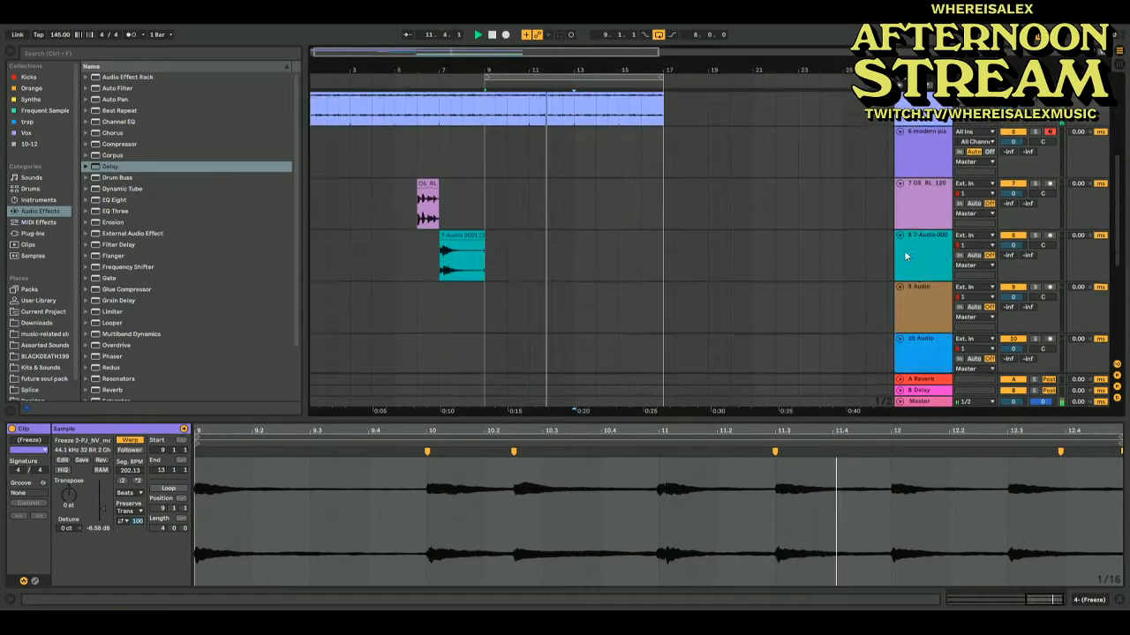
{"action": "left_click", "coordinate": [414, 281]}
{"action": "left_click", "coordinate": [913, 311]}
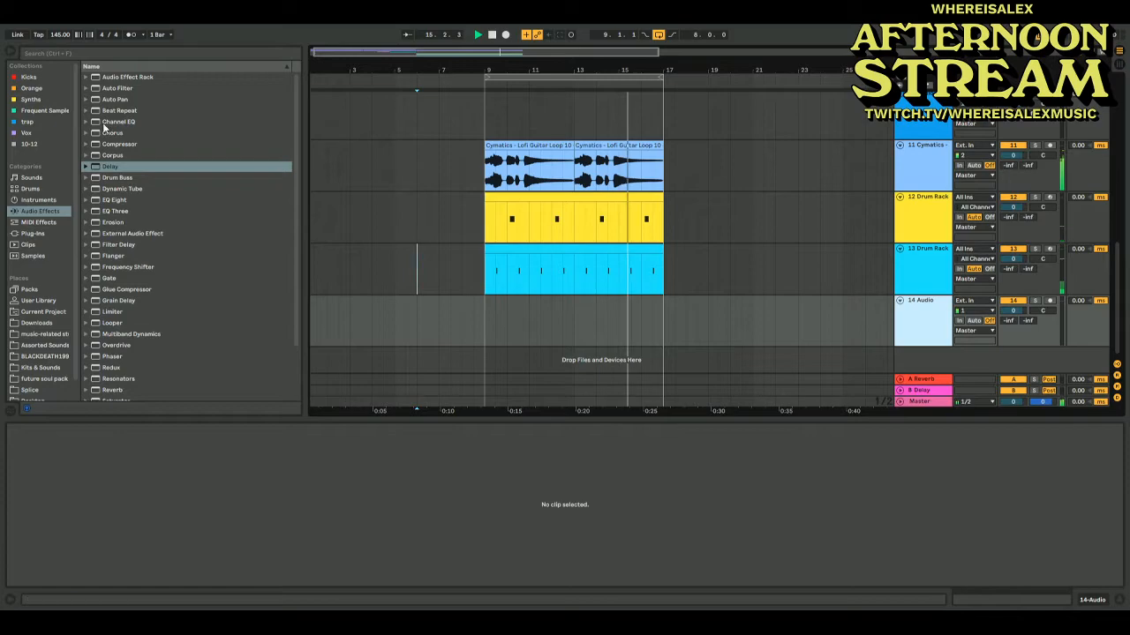
{"action": "left_click", "coordinate": [46, 133]}
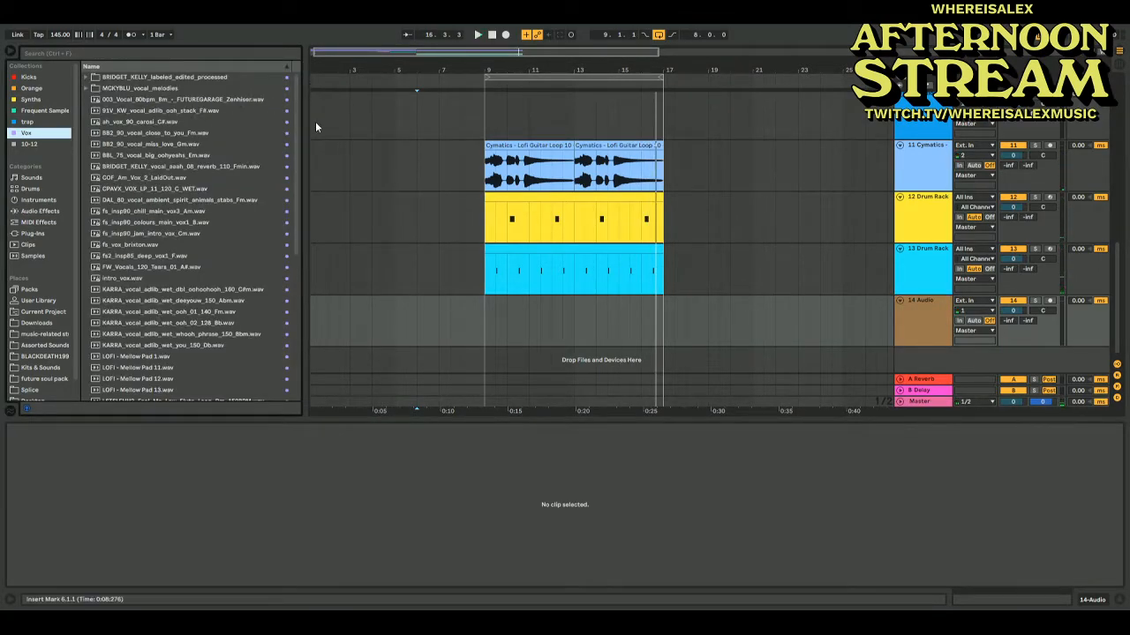
{"action": "left_click", "coordinate": [27, 144]}
Preview the pigments, suitcase, synthi and drum loop samples in the 10-12 collection
{"action": "left_click", "coordinate": [134, 189]}
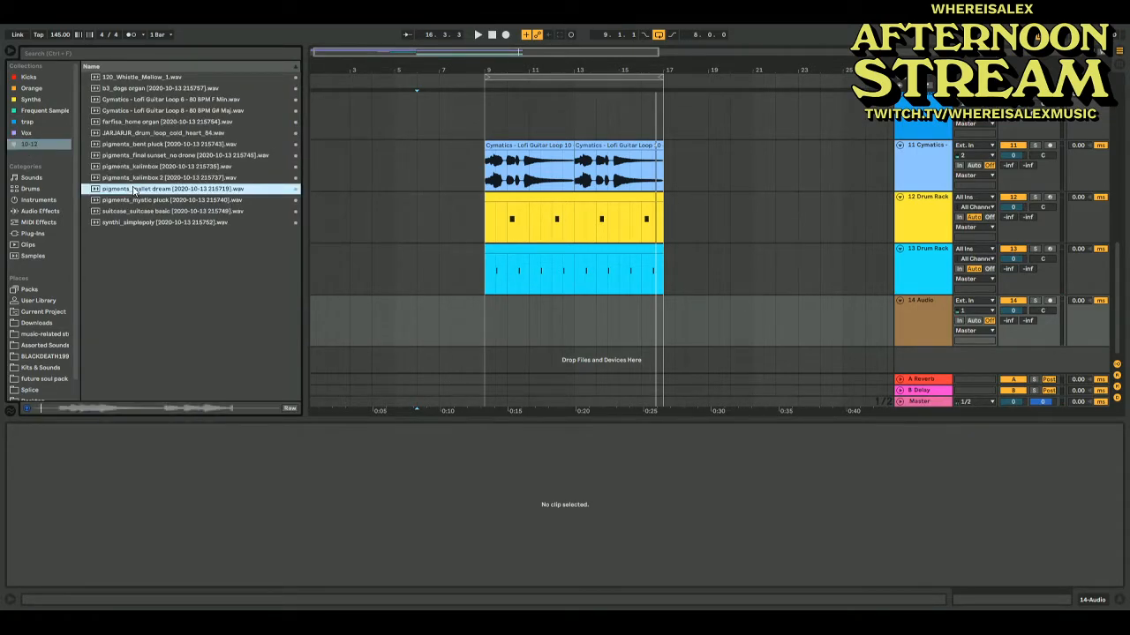
{"action": "key", "text": "Down"}
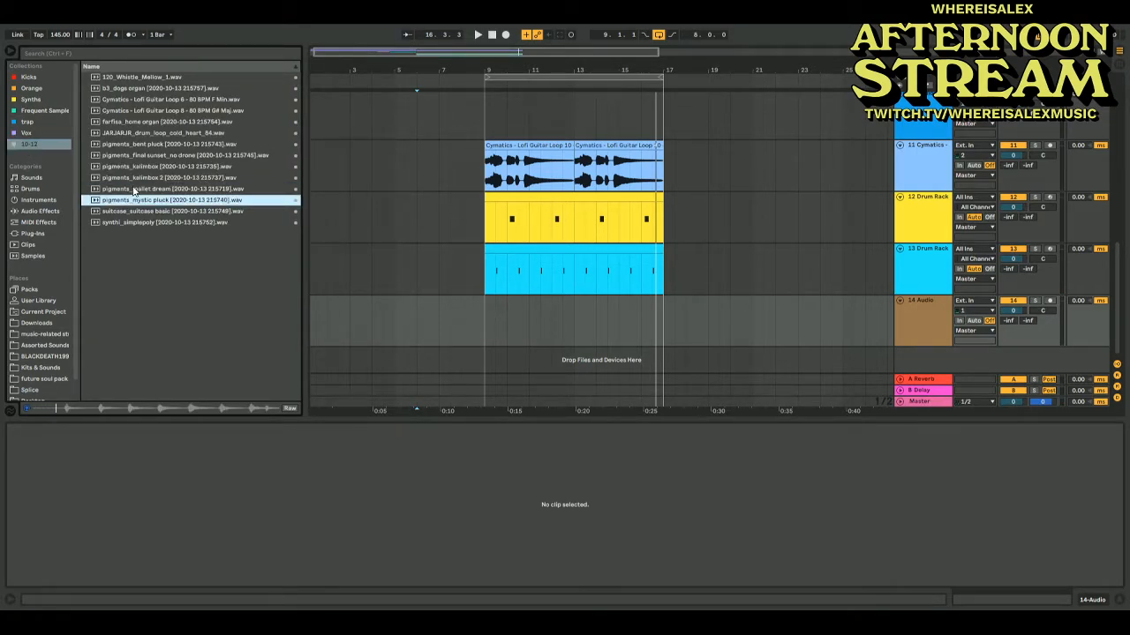
{"action": "key", "text": "Down"}
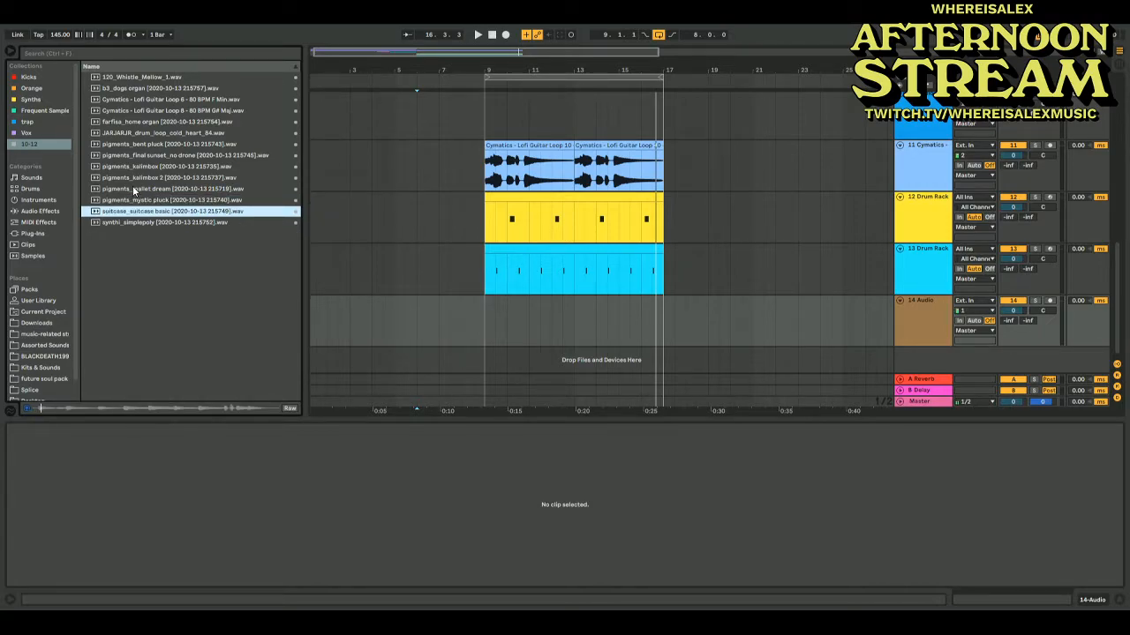
{"action": "key", "text": "Down"}
{"action": "key", "text": "Up"}
{"action": "key", "text": "Up"}
{"action": "key", "text": "Up"}
{"action": "key", "text": "Up"}
{"action": "key", "text": "Up"}
{"action": "key", "text": "Up"}
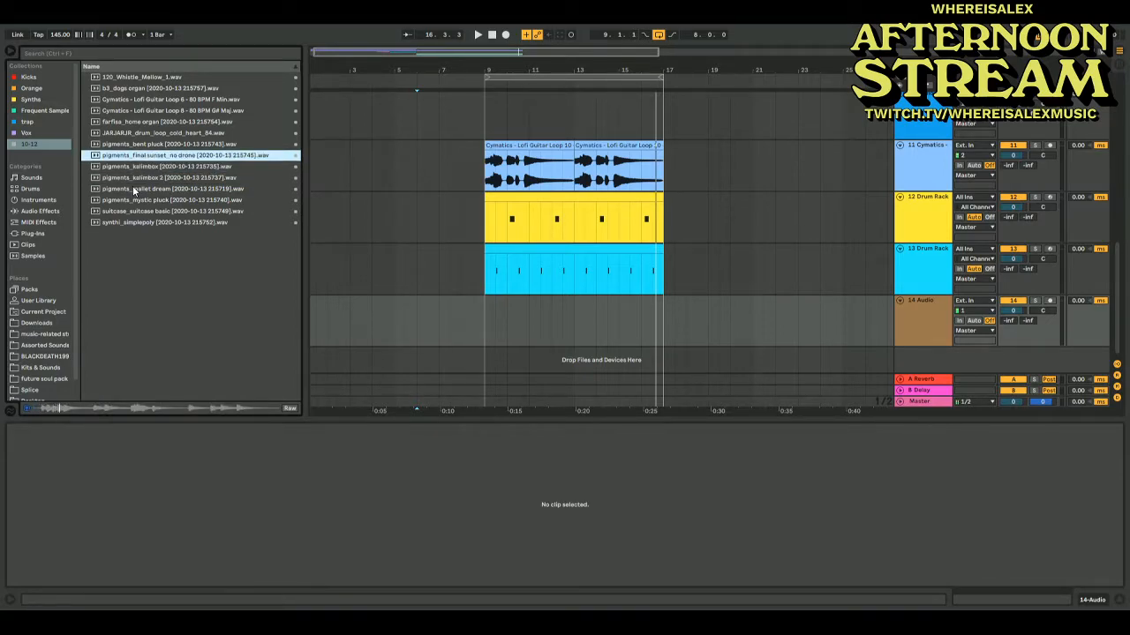
{"action": "key", "text": "Up"}
{"action": "key", "text": "Up"}
{"action": "key", "text": "Up"}
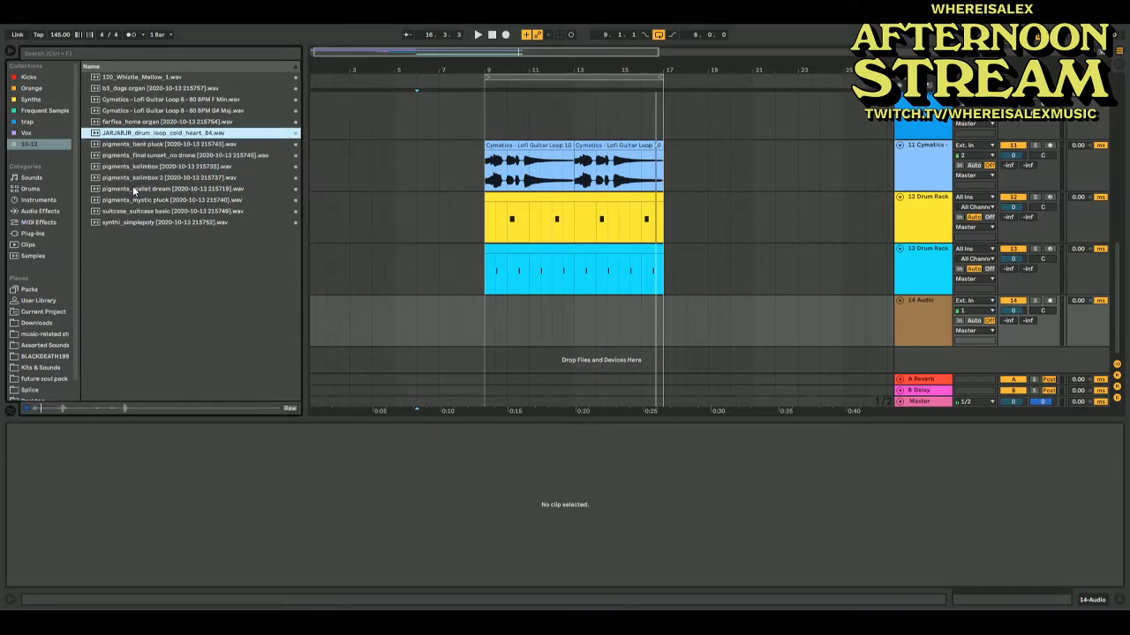
{"action": "key", "text": "Down"}
{"action": "key", "text": "Down"}
{"action": "key", "text": "Down"}
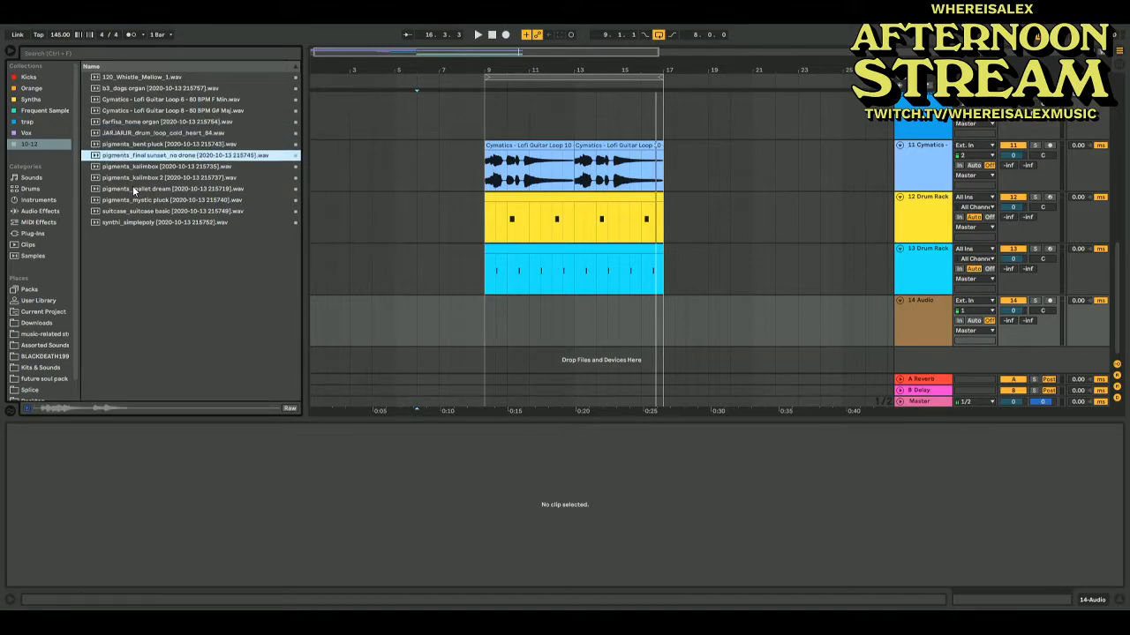
Play the section from bar 9, search all results for "iuf" and preview some of the samples
{"action": "key", "text": "space"}
{"action": "left_click", "coordinate": [481, 303]}
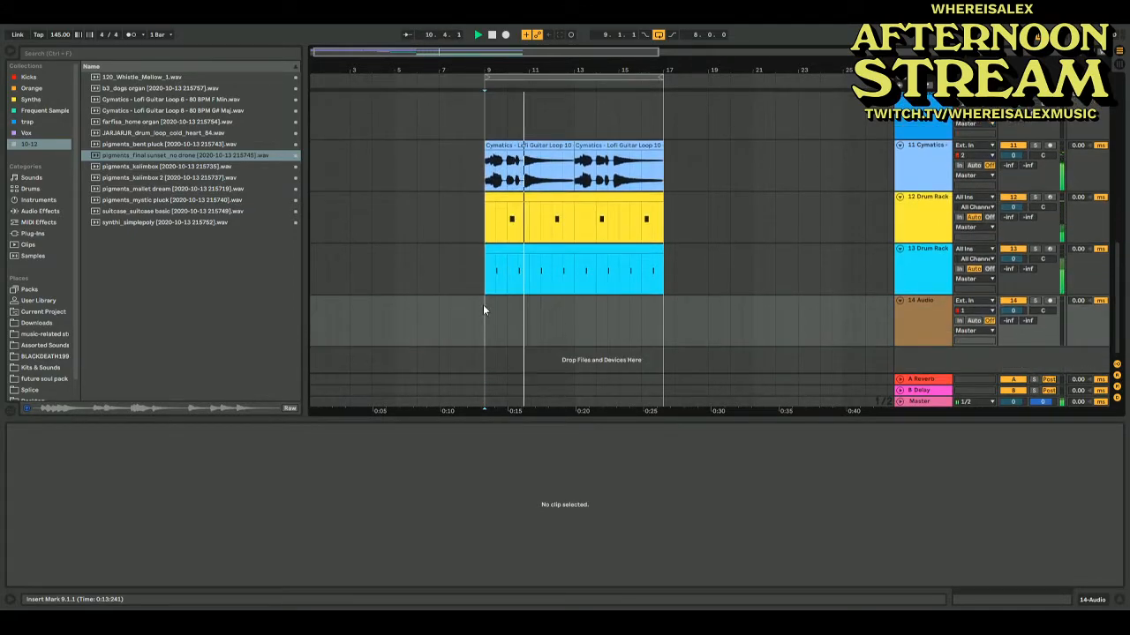
{"action": "left_click", "coordinate": [107, 51]}
{"action": "type", "text": "lofi"}
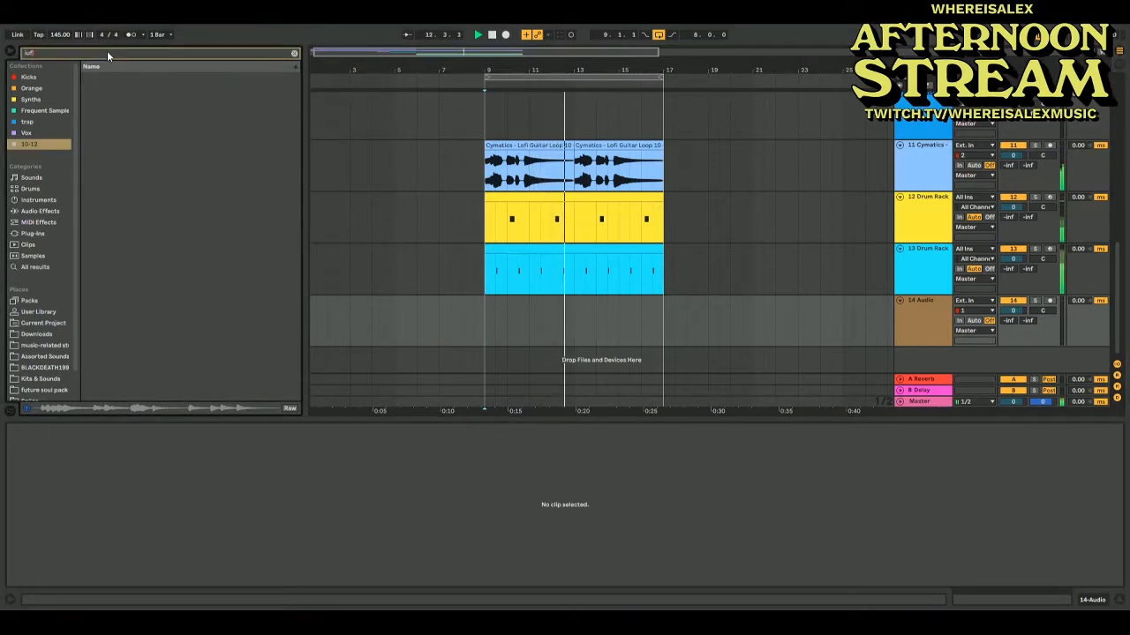
{"action": "left_click", "coordinate": [30, 267]}
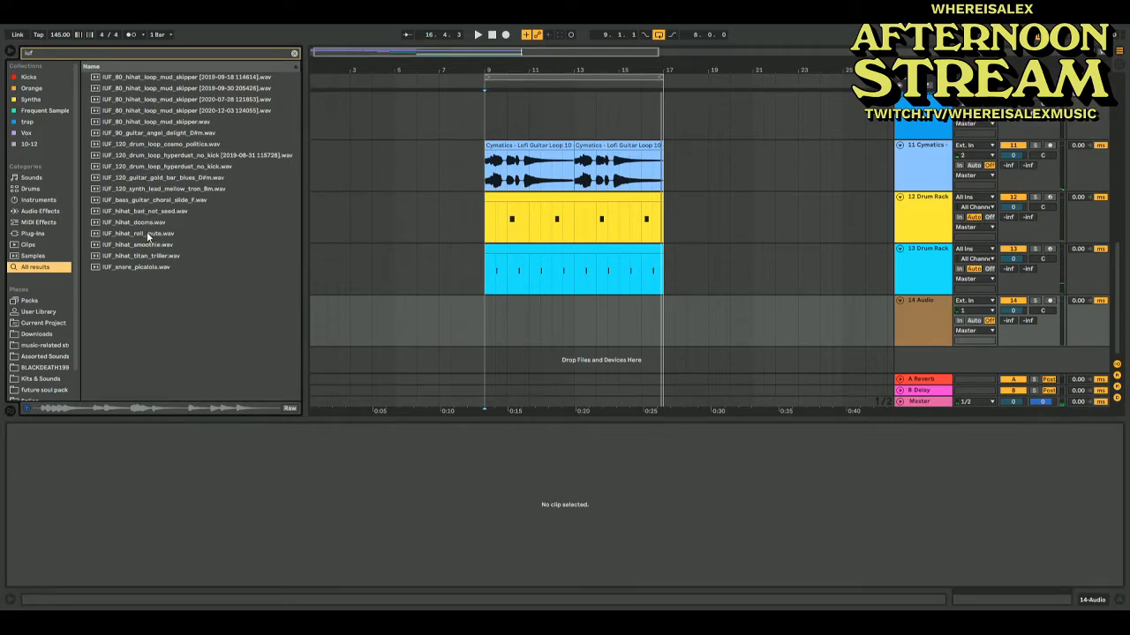
{"action": "left_click", "coordinate": [126, 223]}
{"action": "left_click", "coordinate": [132, 189]}
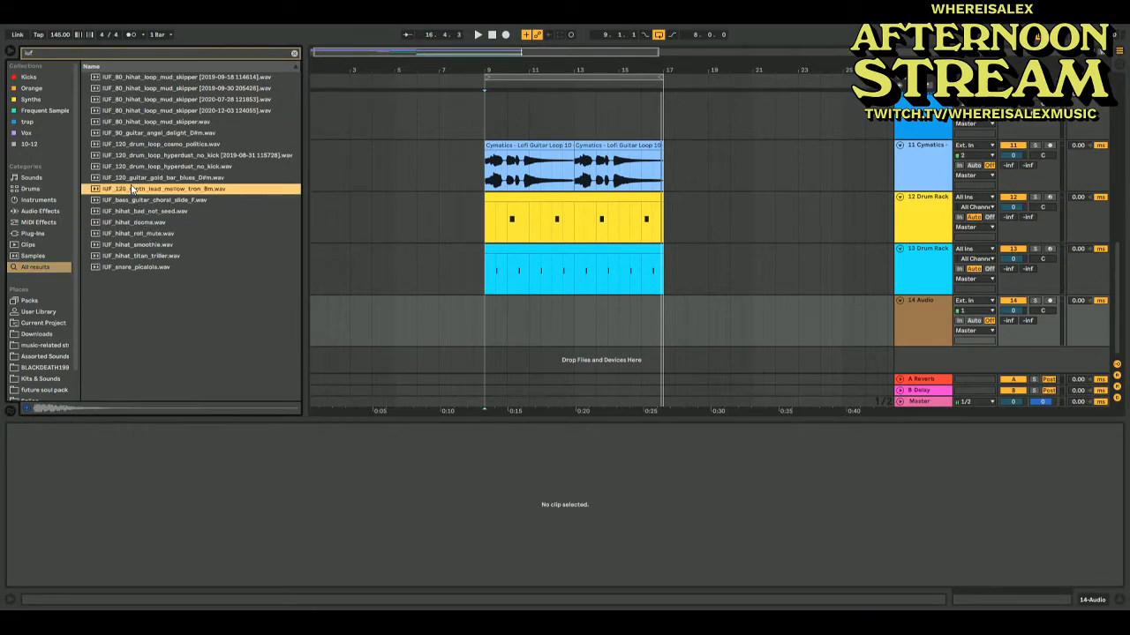
{"action": "left_click", "coordinate": [185, 111]}
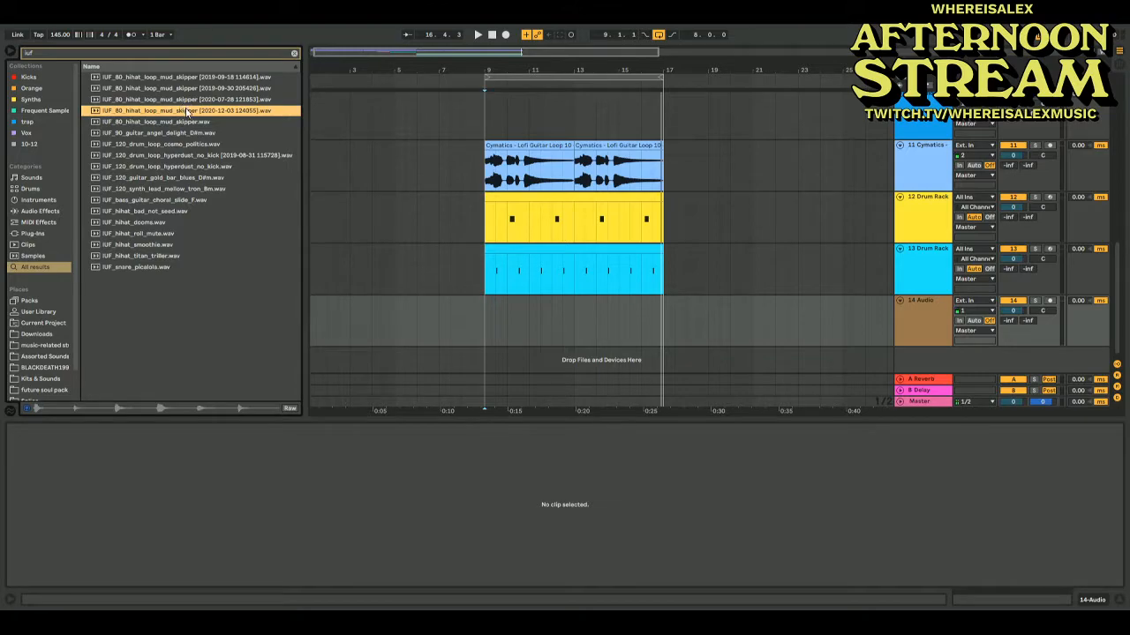
{"action": "left_click_drag", "start_coordinate": [494, 327], "coordinate": [493, 325]}
{"action": "key", "text": "space"}
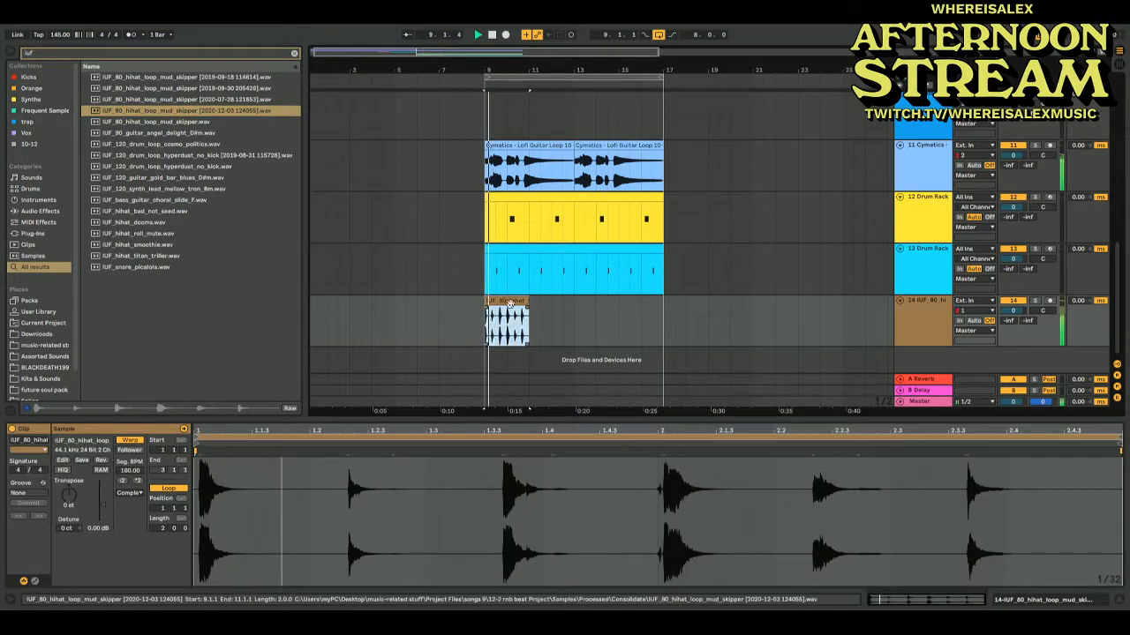
{"action": "left_click_drag", "start_coordinate": [103, 505], "coordinate": [103, 513]}
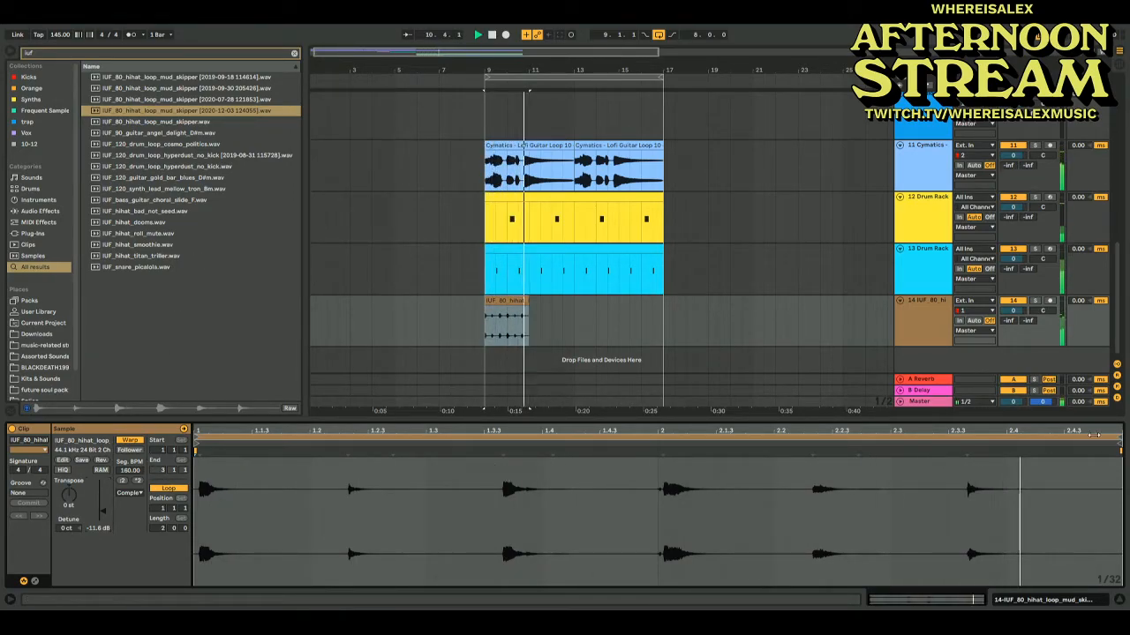
Warp the end of the hi-hat clip to 2.3, shorten the clip to one bar and duplicate it four times
{"action": "left_click_drag", "start_coordinate": [1114, 478], "coordinate": [880, 487]}
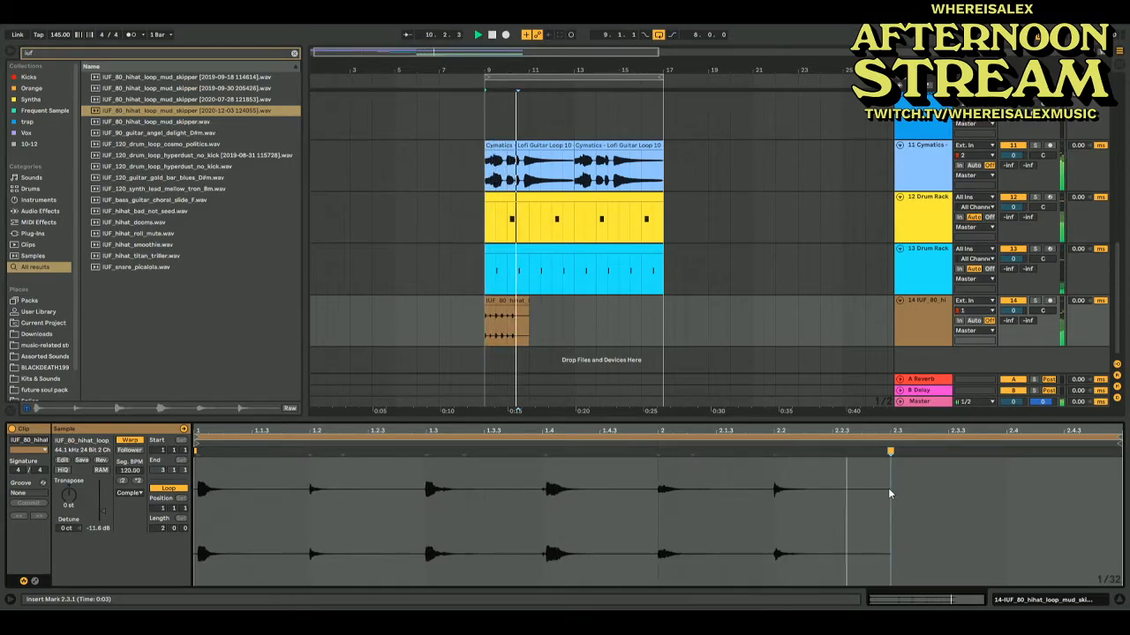
{"action": "left_click_drag", "start_coordinate": [507, 325], "coordinate": [488, 321]}
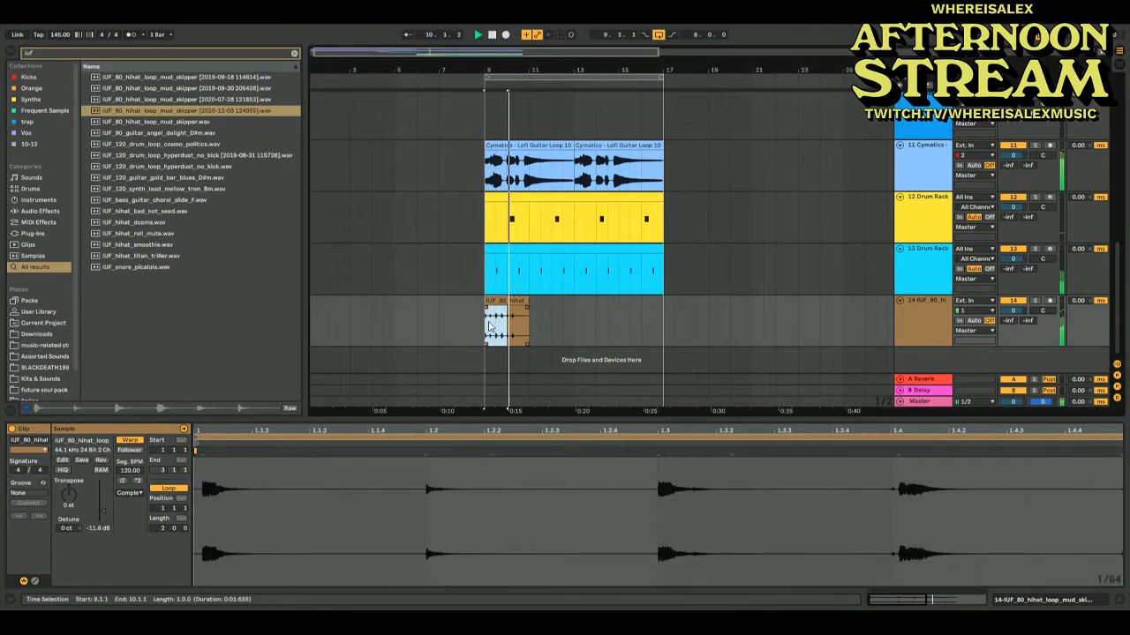
{"action": "key", "text": "ctrl+d"}
{"action": "key", "text": "ctrl+d"}
{"action": "key", "text": "ctrl+d"}
{"action": "key", "text": "ctrl+d"}
Select the first four hi-hat clips and set the hi-hat track's delay to 26 ms
{"action": "left_click", "coordinate": [492, 301]}
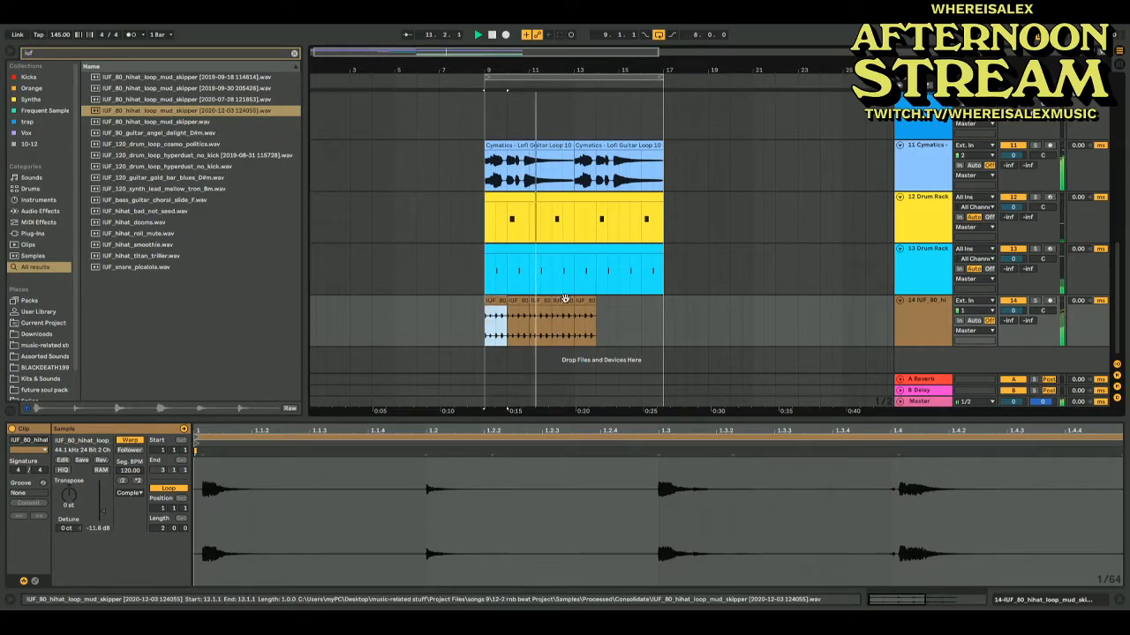
{"action": "left_click", "coordinate": [565, 301], "text": "shift"}
{"action": "left_click_drag", "start_coordinate": [1083, 306], "coordinate": [1083, 283]}
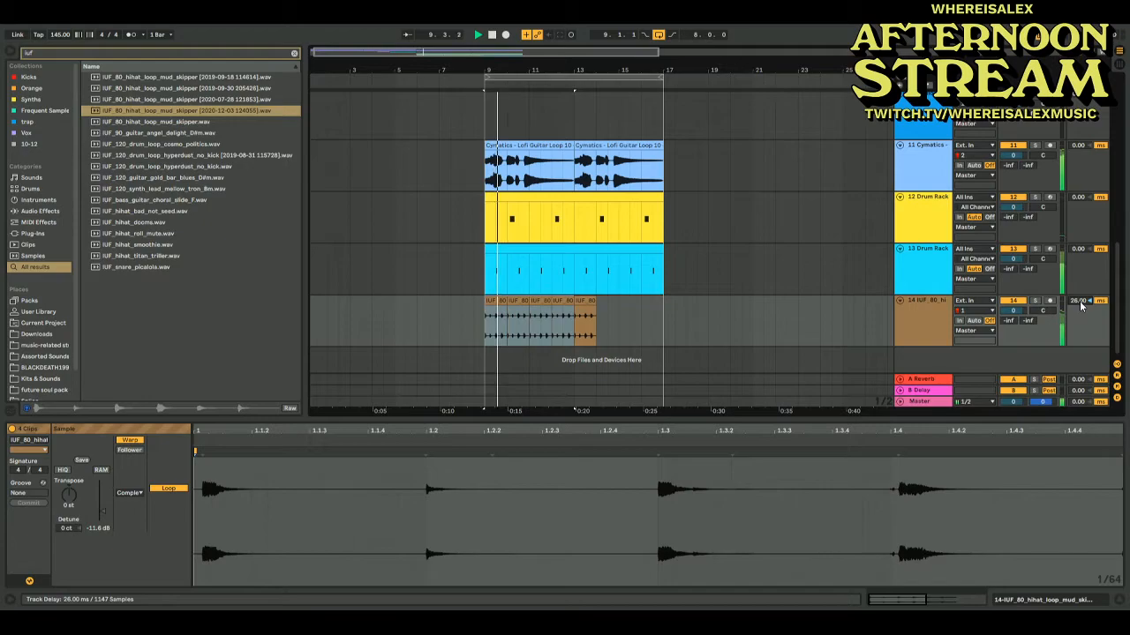
Replace the hi-hat clips with IUF_80_hihat_loop_mud_skipper.wav at bar 9 and set its gain to -21.9 dB
{"action": "left_click", "coordinate": [495, 322]}
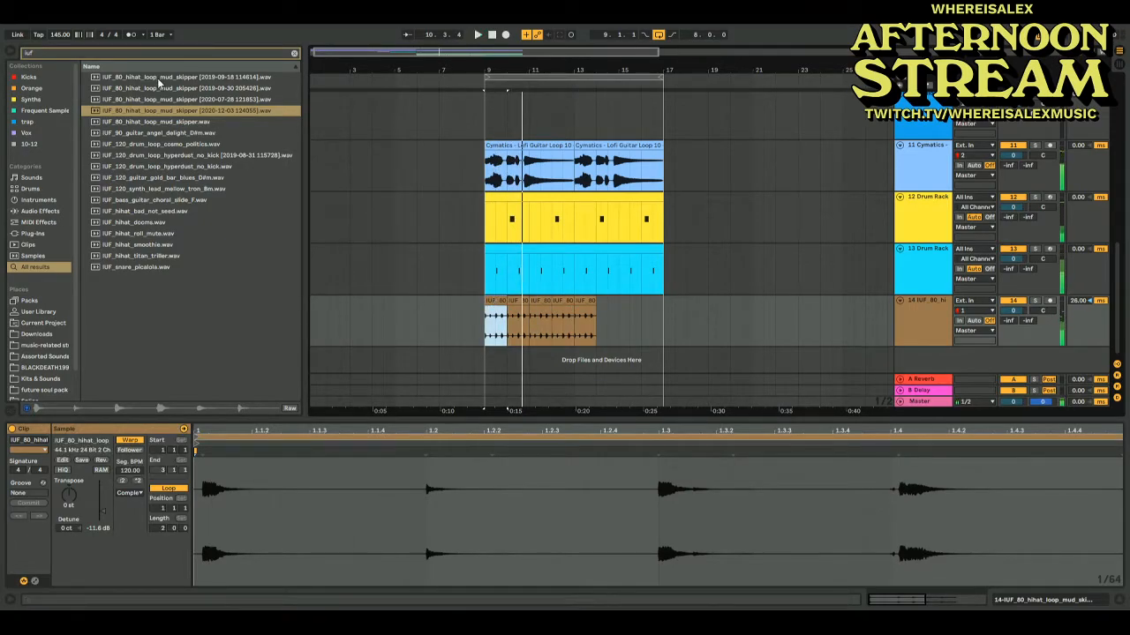
{"action": "left_click_drag", "start_coordinate": [124, 122], "coordinate": [484, 316]}
{"action": "key", "text": "space"}
{"action": "left_click_drag", "start_coordinate": [109, 505], "coordinate": [101, 512]}
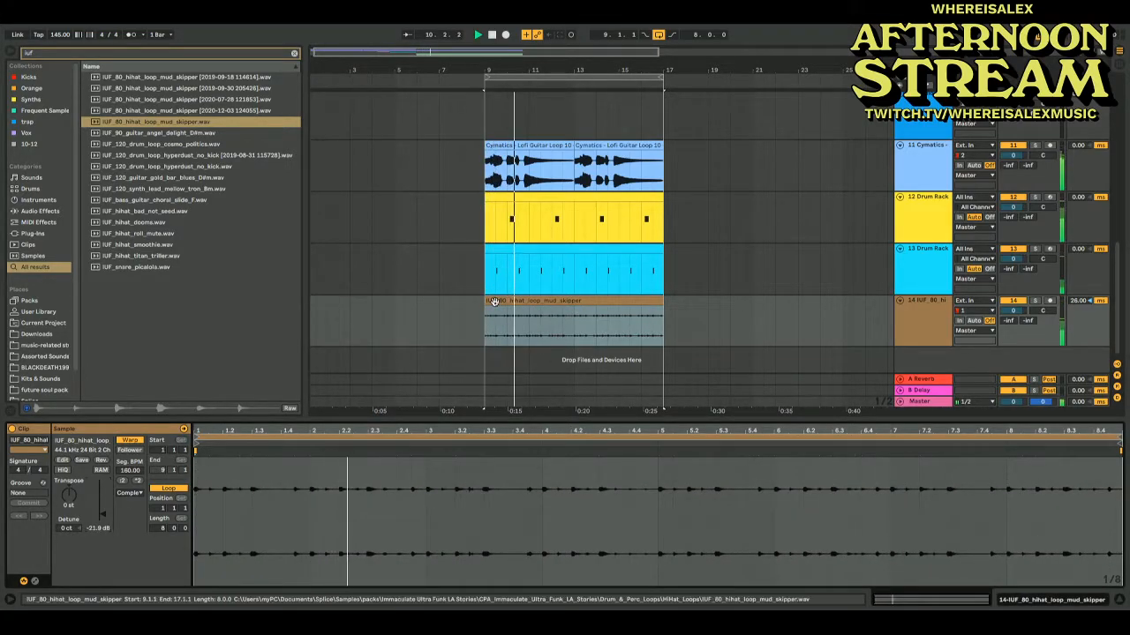
Trim the new hi-hat clip to bar 10 only and set its warp mode to Beats
{"action": "left_click_drag", "start_coordinate": [486, 302], "coordinate": [508, 302]}
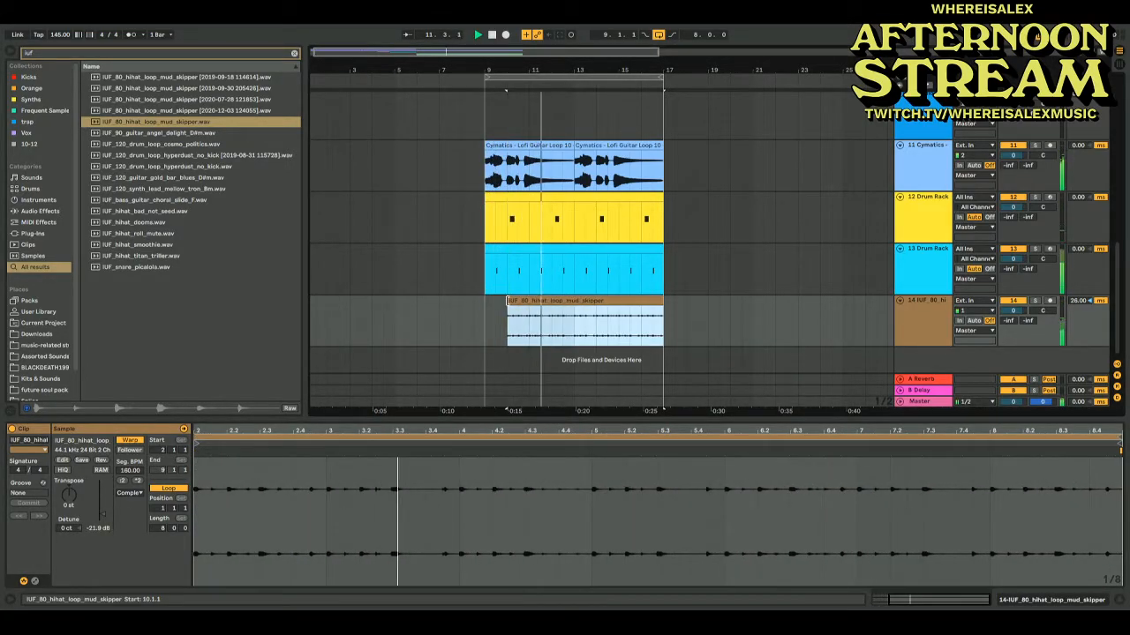
{"action": "left_click_drag", "start_coordinate": [640, 305], "coordinate": [528, 305]}
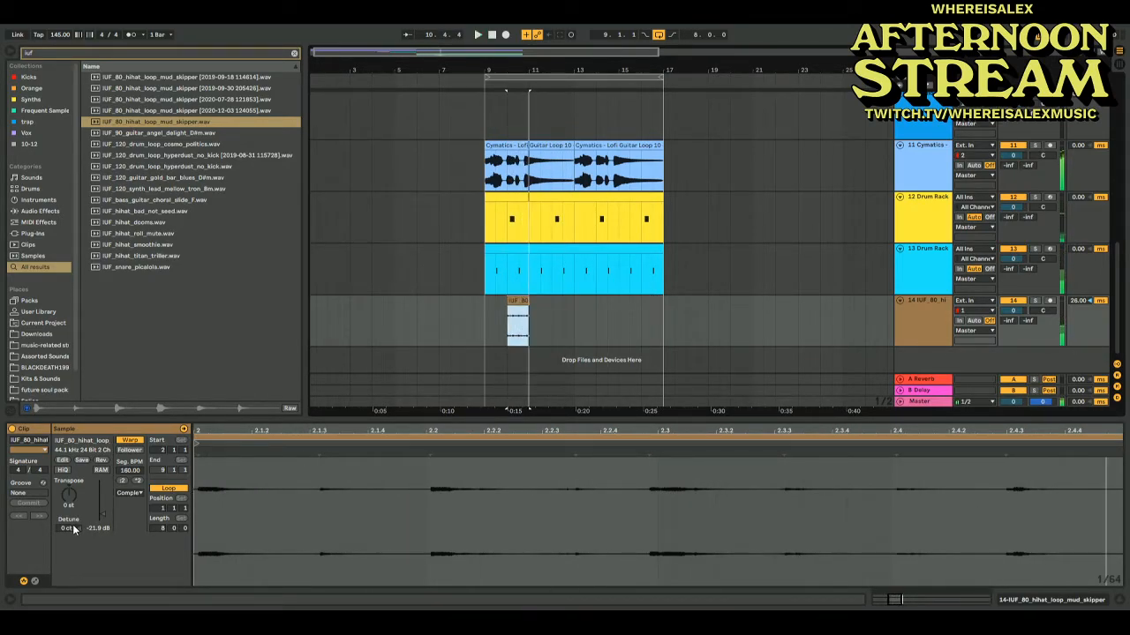
{"action": "key", "text": "space"}
{"action": "left_click", "coordinate": [125, 502]}
{"action": "key", "text": "space"}
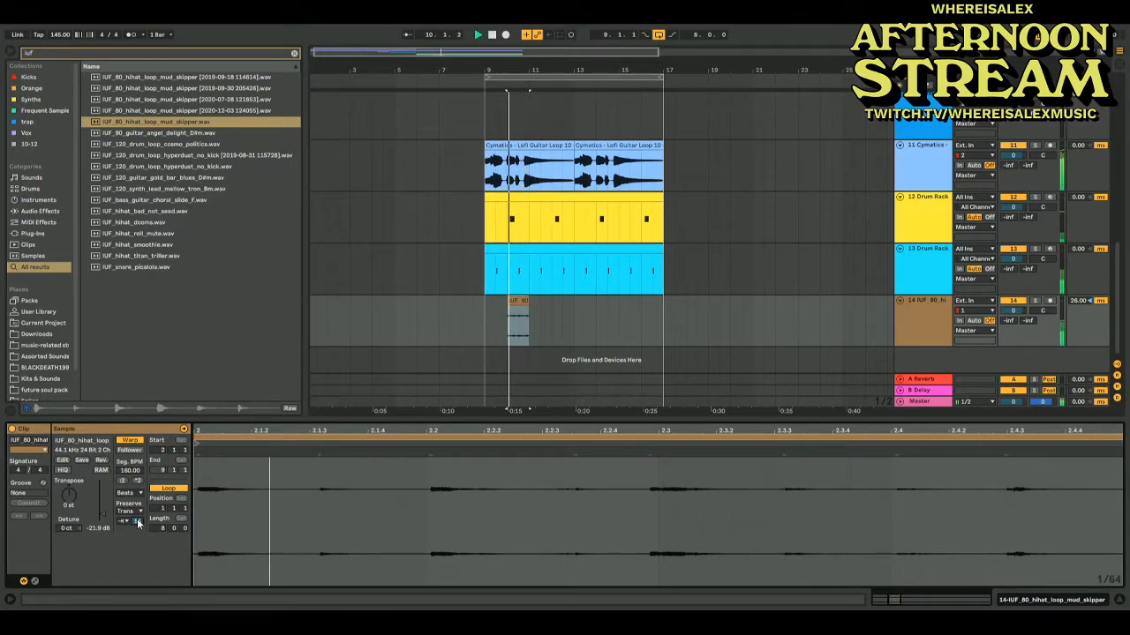
Add warp markers to the hi-hat clip that align its hits to beats 2.2, 2.3 and 2.4
{"action": "left_click_drag", "start_coordinate": [650, 452], "coordinate": [658, 453]}
{"action": "left_click_drag", "start_coordinate": [438, 453], "coordinate": [426, 452]}
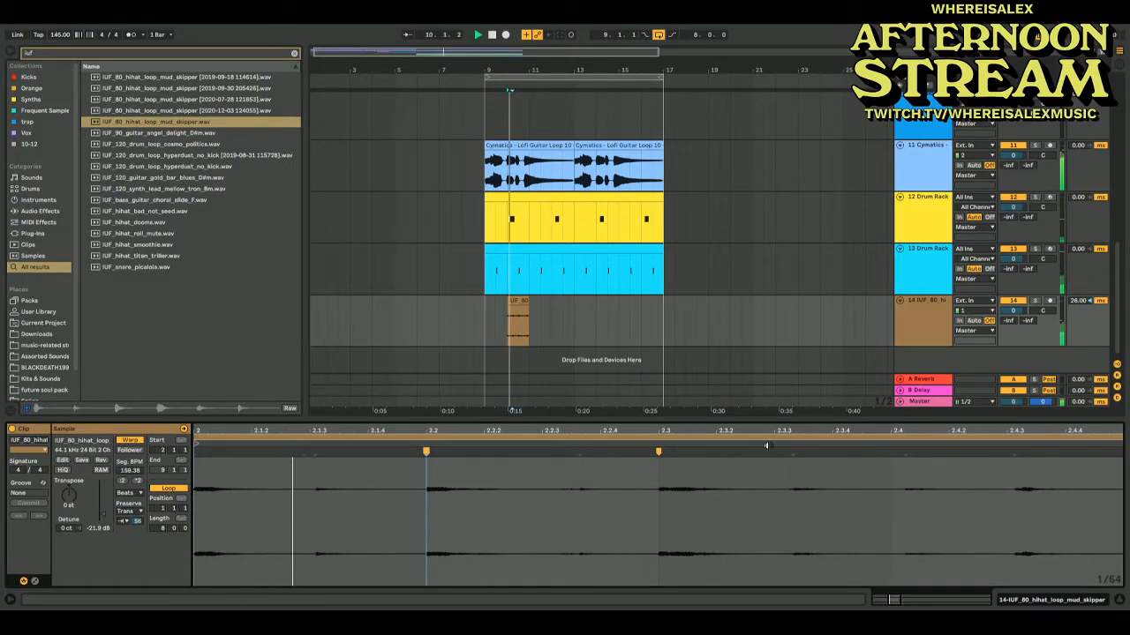
{"action": "double_click", "coordinate": [890, 452]}
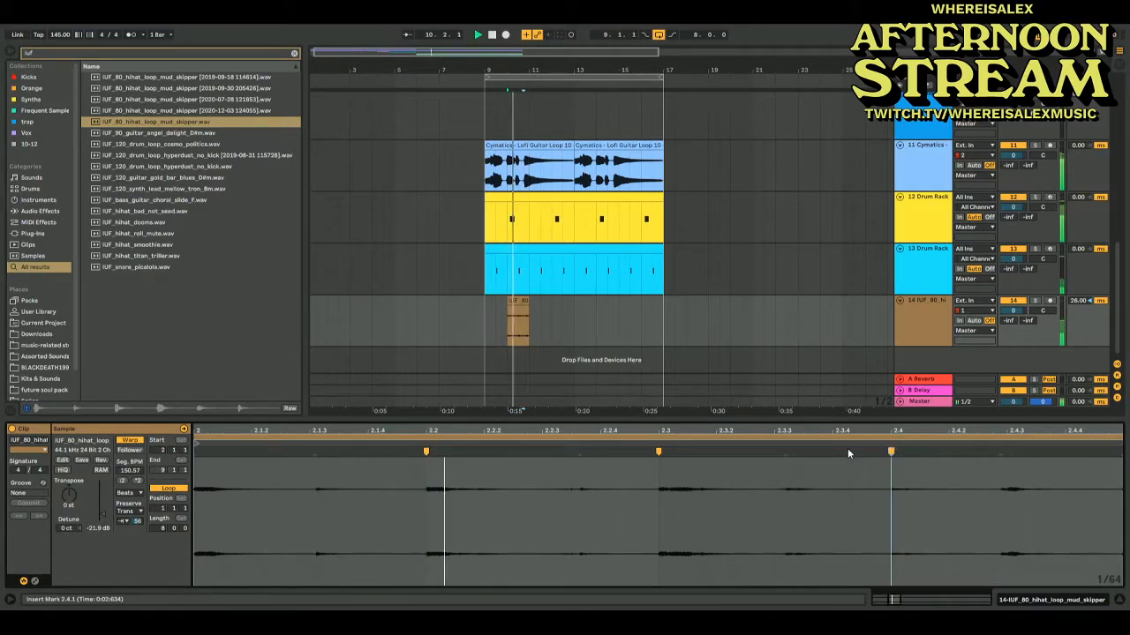
Move the one-bar hi-hat clip to bar 9 and duplicate it through the end of bar 16
{"action": "left_click", "coordinate": [516, 305]}
{"action": "left_click_drag", "start_coordinate": [516, 305], "coordinate": [492, 307]}
{"action": "key", "text": "ctrl+d"}
{"action": "key", "text": "ctrl+d"}
{"action": "key", "text": "ctrl+d"}
{"action": "key", "text": "ctrl+d"}
{"action": "key", "text": "ctrl+d"}
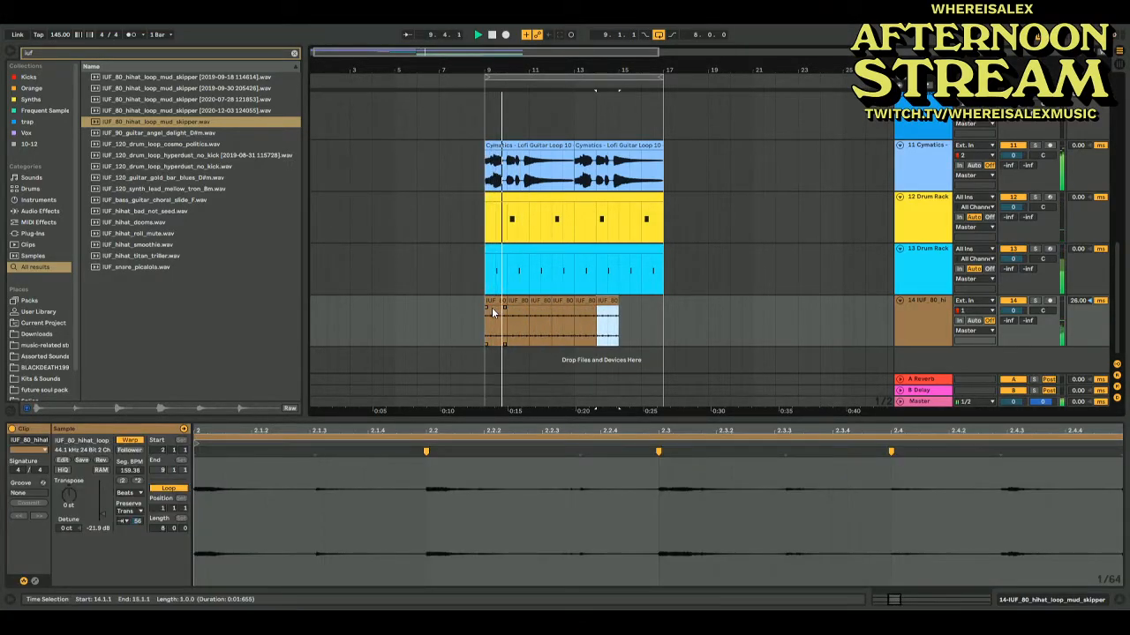
{"action": "key", "text": "ctrl+d"}
{"action": "key", "text": "ctrl+d"}
Insert a new audio track below the hi-hat track and place the insert marker in it near bar 9
{"action": "left_click", "coordinate": [918, 340]}
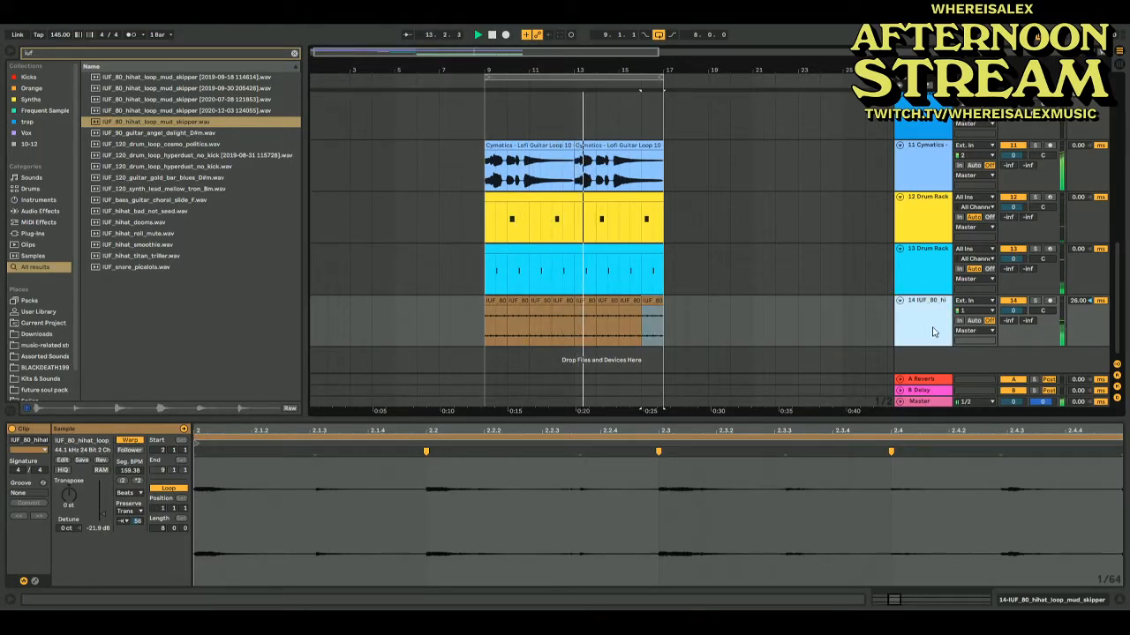
{"action": "key", "text": "ctrl+t"}
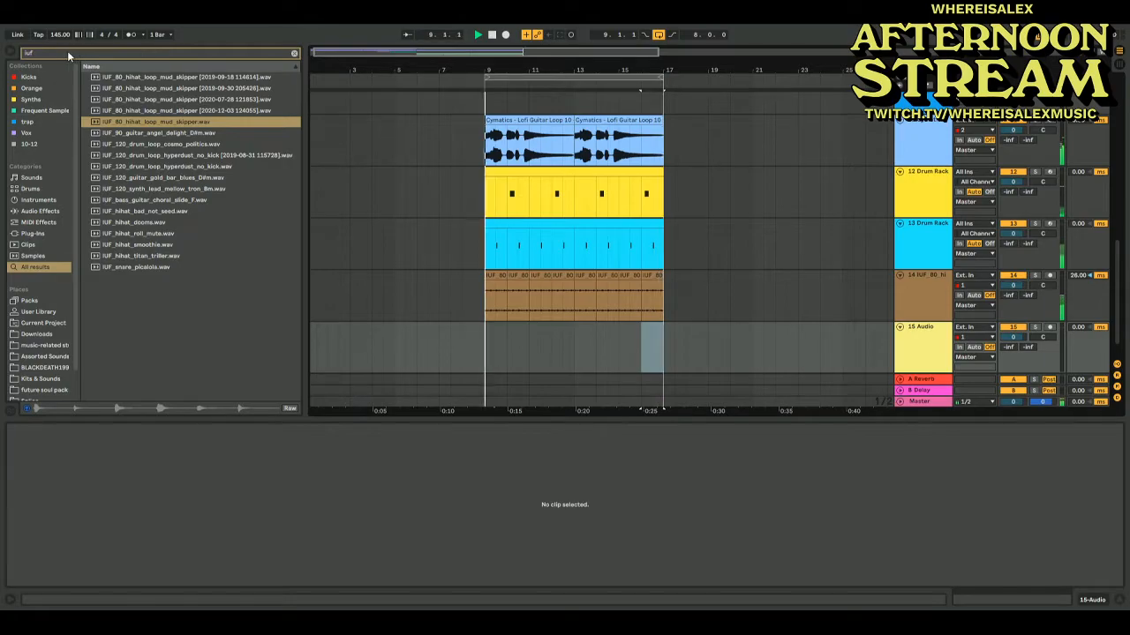
{"action": "left_click", "coordinate": [440, 187]}
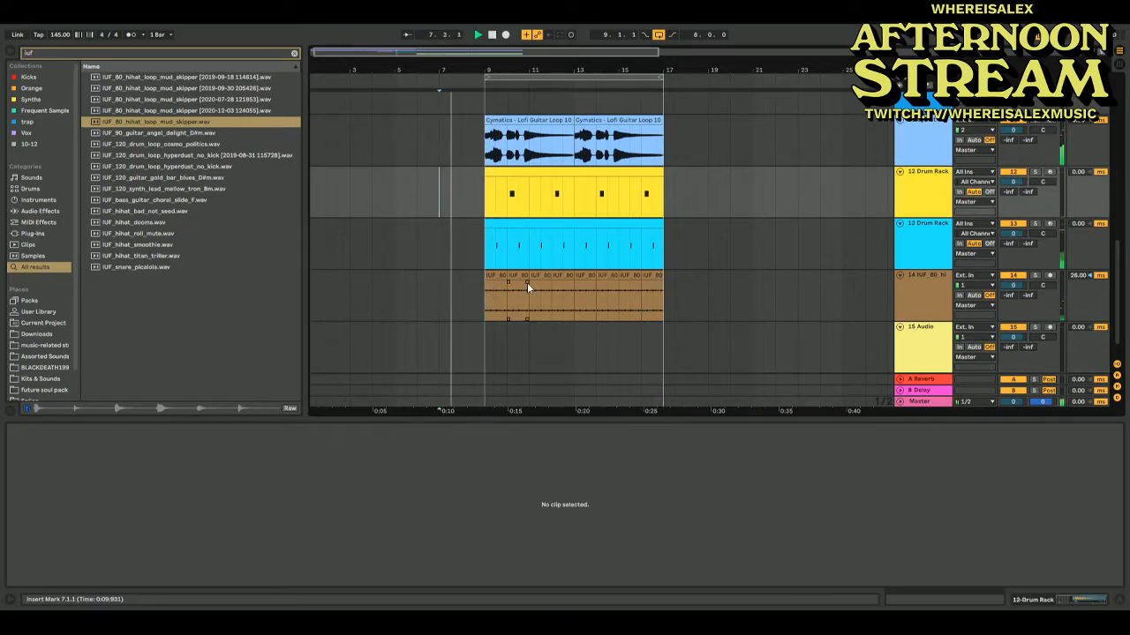
{"action": "scroll", "coordinate": [568, 378], "scroll_direction": "down", "scroll_amount": 1}
{"action": "left_click", "coordinate": [497, 323]}
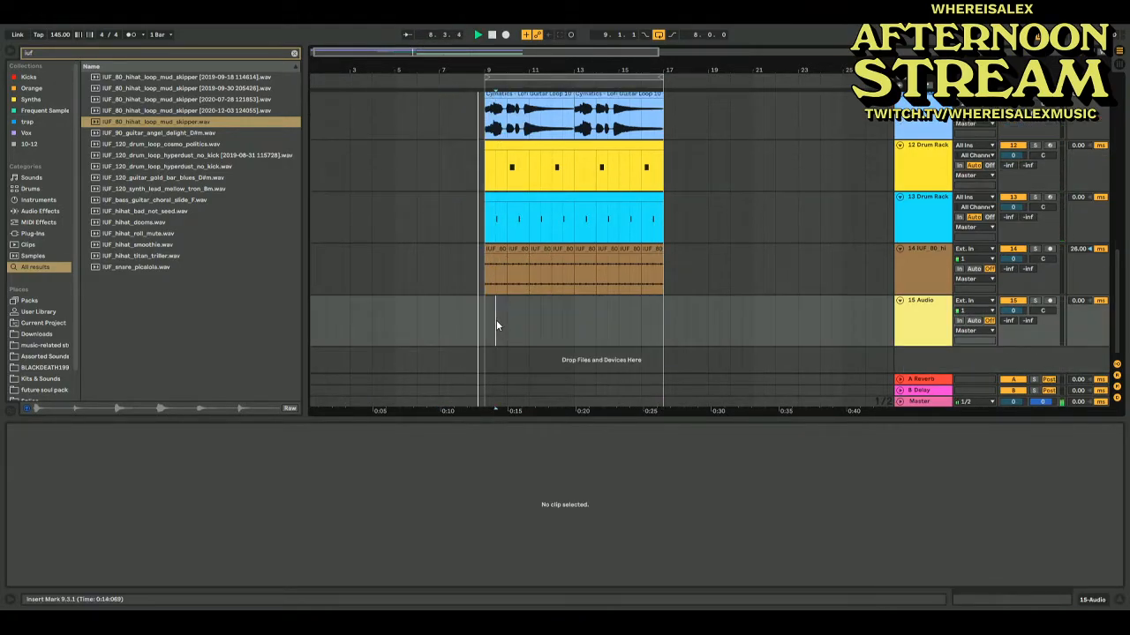
Open the first lofi guitar clip and add warp markers at its first note and at 1.1.3, shifting the first note earlier
{"action": "scroll", "coordinate": [496, 322], "scroll_direction": "up", "scroll_amount": 5}
{"action": "left_click", "coordinate": [473, 297]}
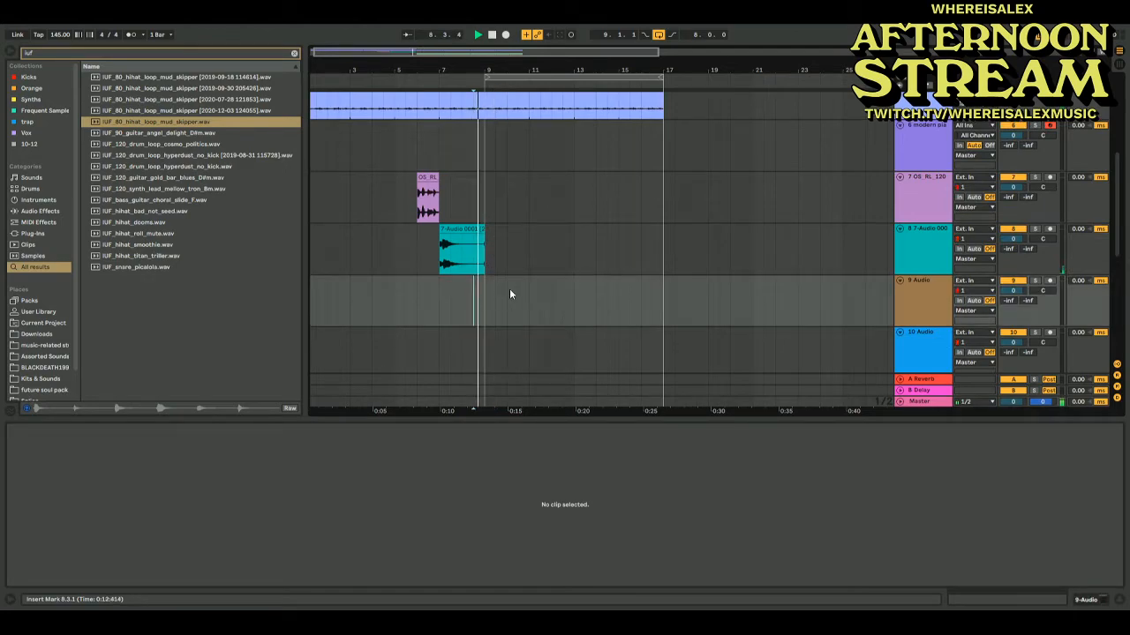
{"action": "scroll", "coordinate": [510, 289], "scroll_direction": "down", "scroll_amount": 3}
{"action": "scroll", "coordinate": [511, 291], "scroll_direction": "down", "scroll_amount": 2}
{"action": "left_click", "coordinate": [461, 212]}
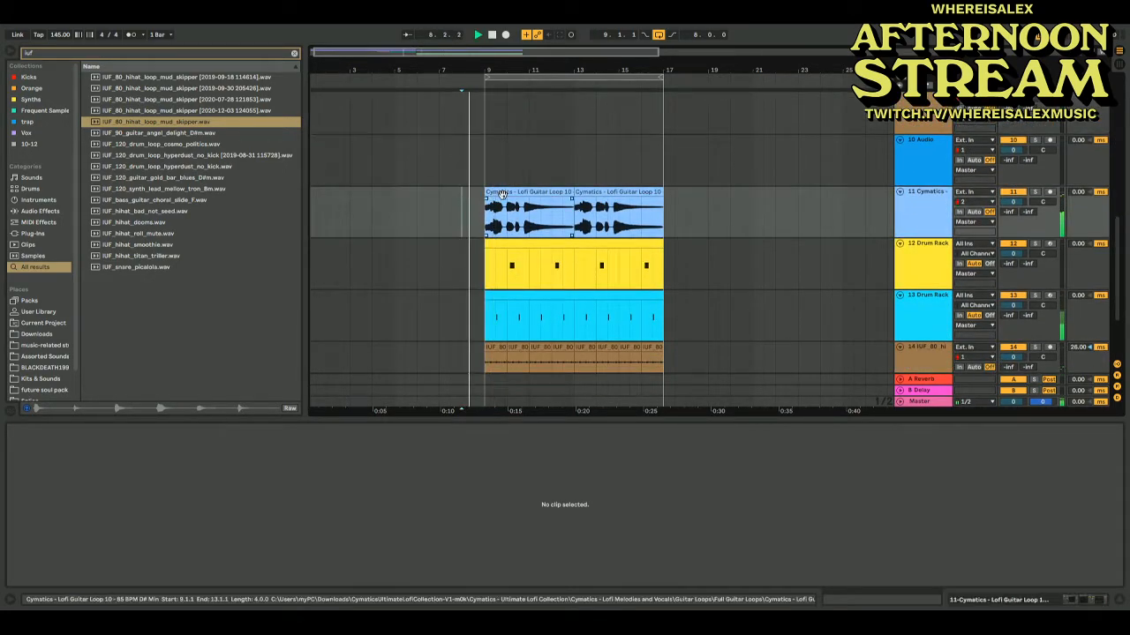
{"action": "left_click", "coordinate": [501, 192]}
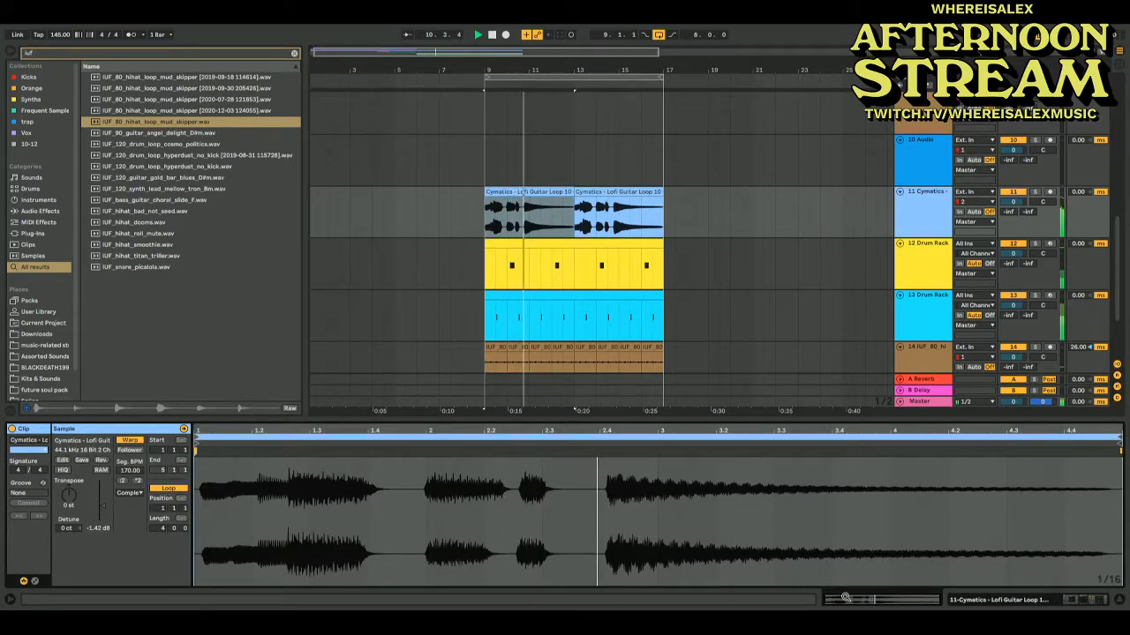
{"action": "left_click_drag", "start_coordinate": [365, 431], "coordinate": [636, 476]}
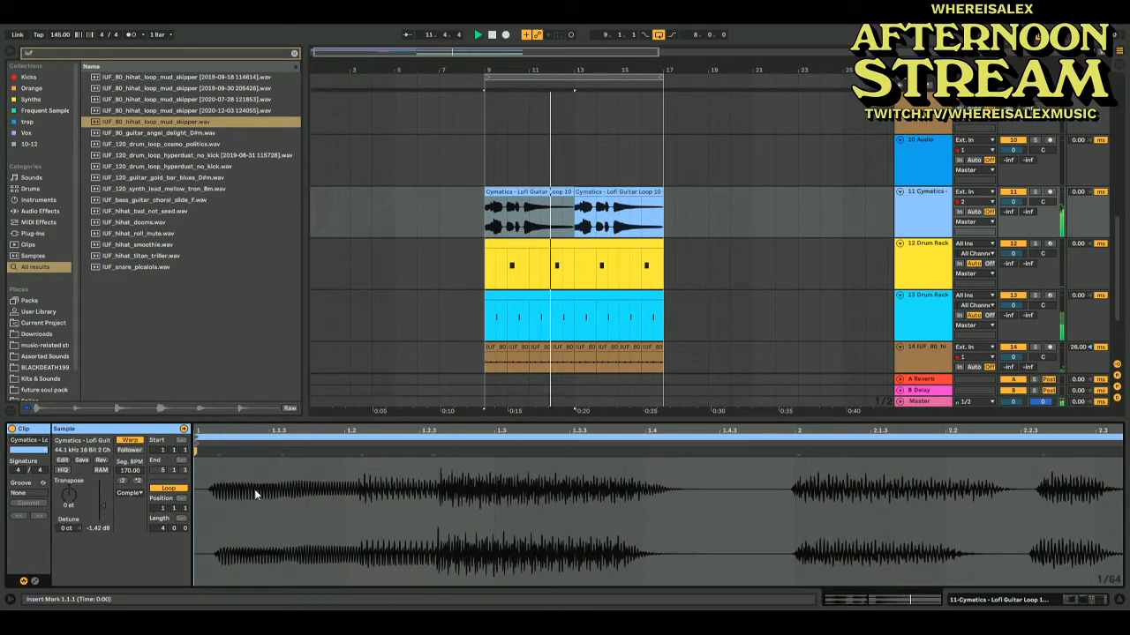
{"action": "left_click", "coordinate": [216, 452]}
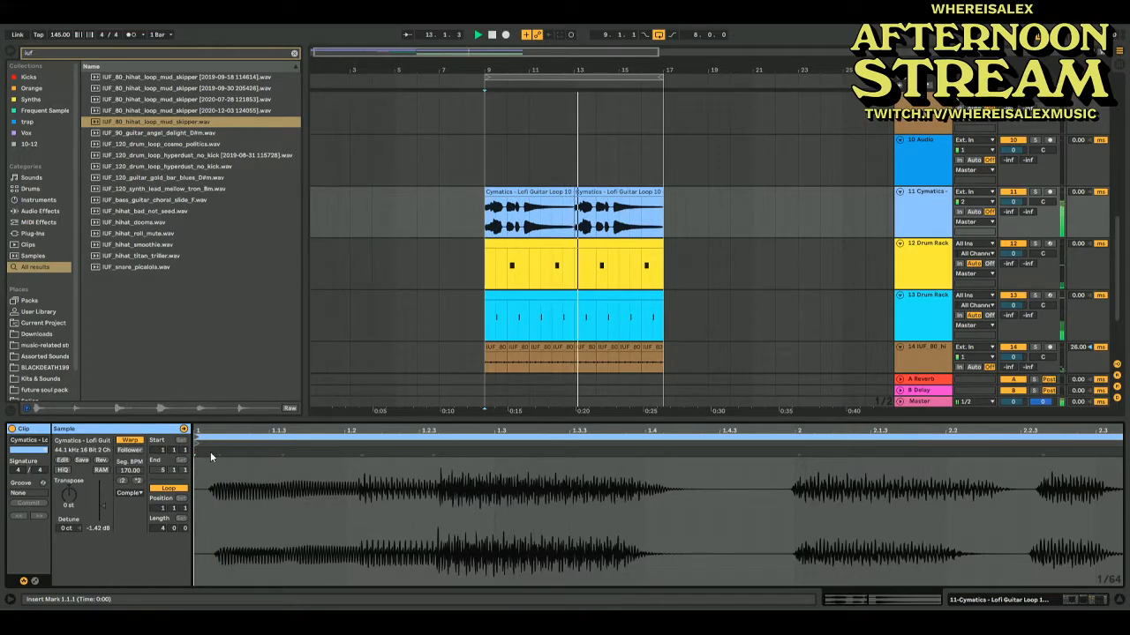
{"action": "double_click", "coordinate": [283, 451]}
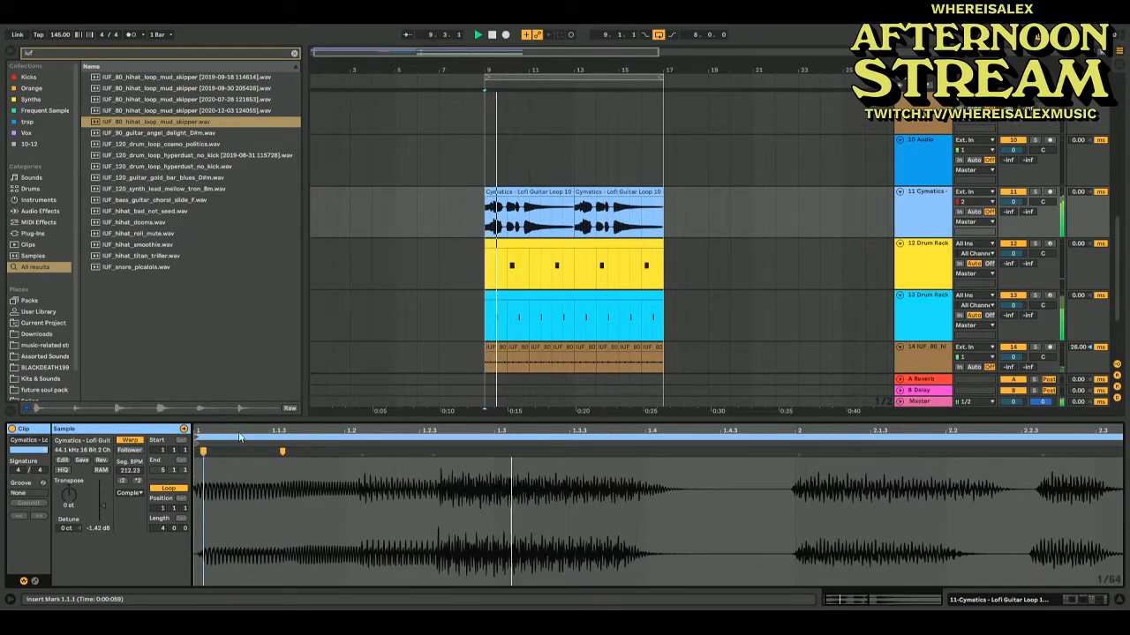
Insert a MIDI track between the hi-hat track and the empty audio track and arm it for recording
{"action": "left_click", "coordinate": [470, 210]}
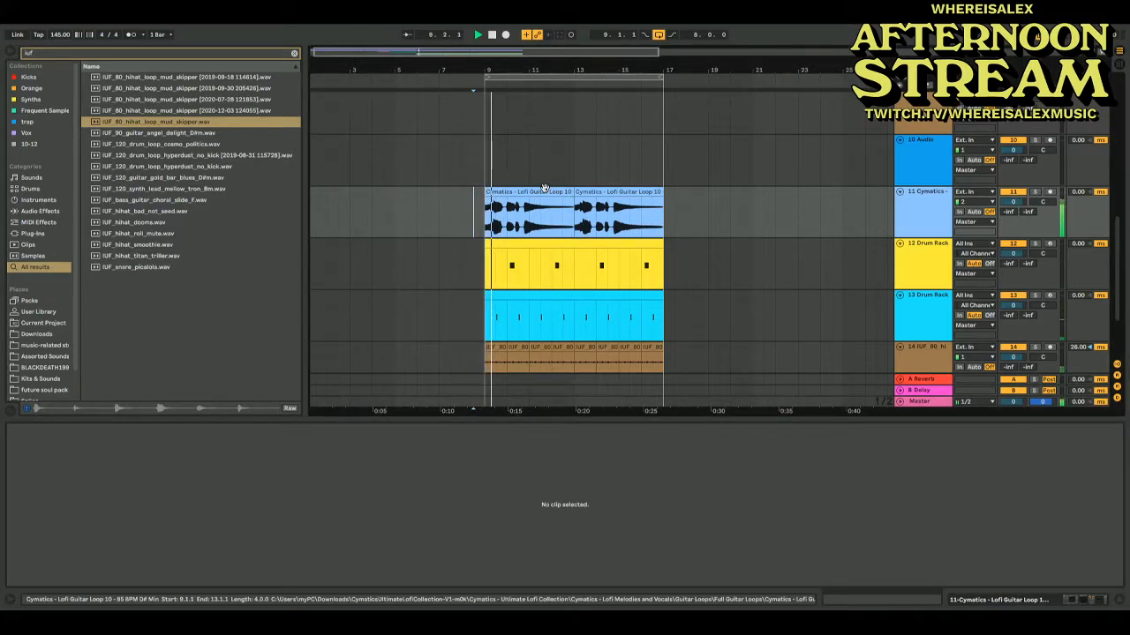
{"action": "scroll", "coordinate": [615, 218], "scroll_direction": "down", "scroll_amount": 3}
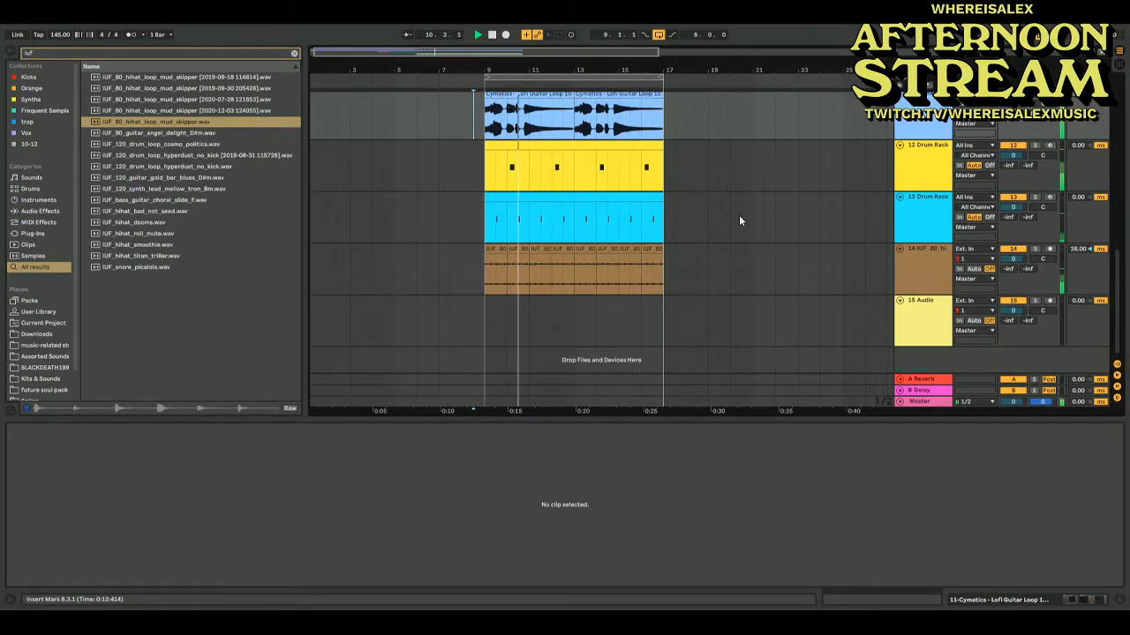
{"action": "left_click", "coordinate": [805, 305]}
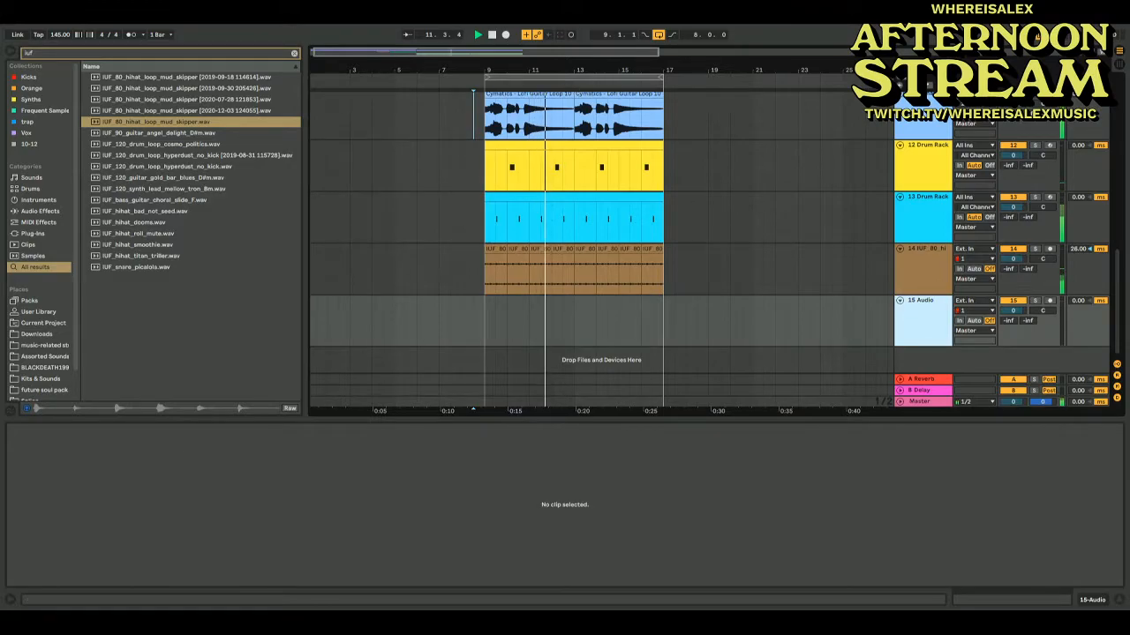
{"action": "key", "text": "ctrl+shift+t"}
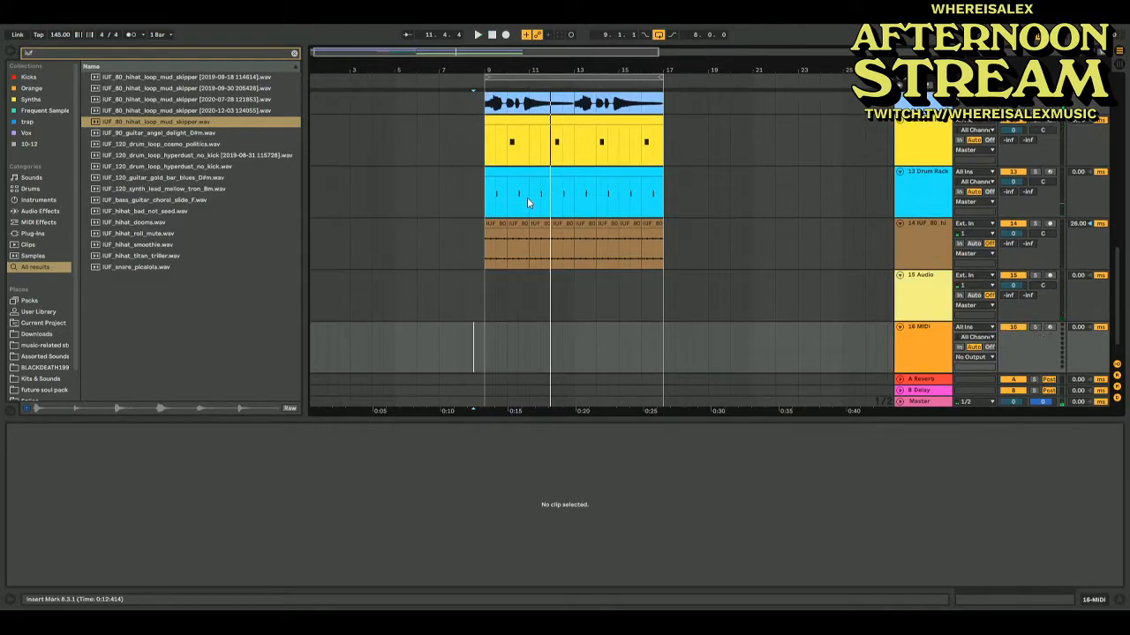
{"action": "left_click_drag", "start_coordinate": [939, 323], "coordinate": [926, 270]}
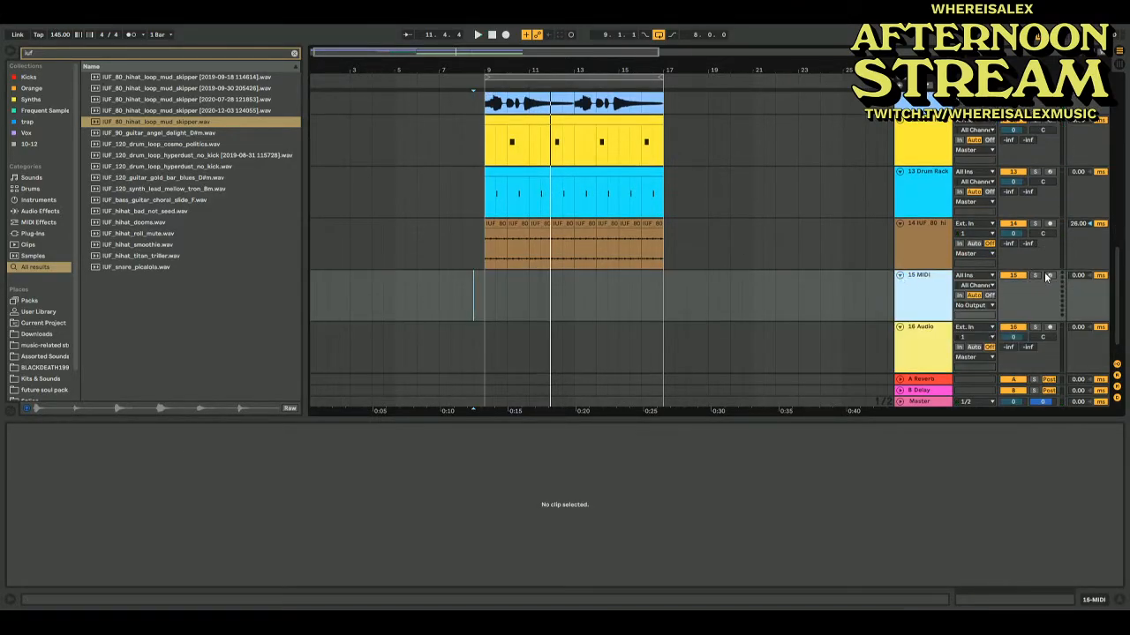
{"action": "left_click", "coordinate": [1048, 276]}
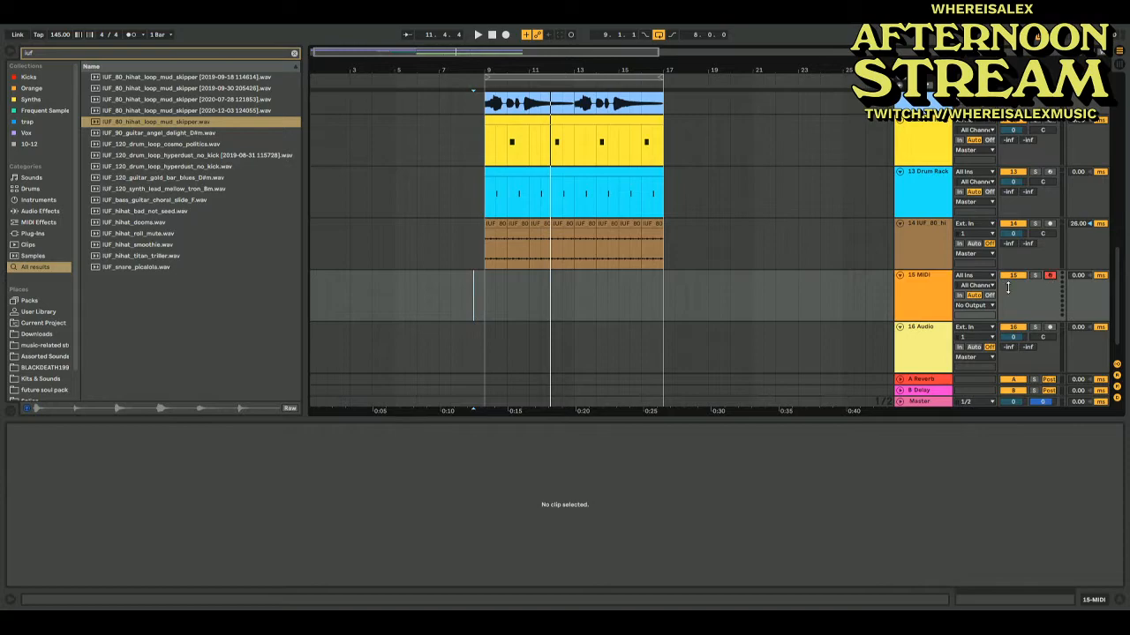
Clear the browser search and browse the Synths collection for an instrument for the new MIDI track
{"action": "left_click", "coordinate": [294, 53]}
{"action": "left_click", "coordinate": [31, 99]}
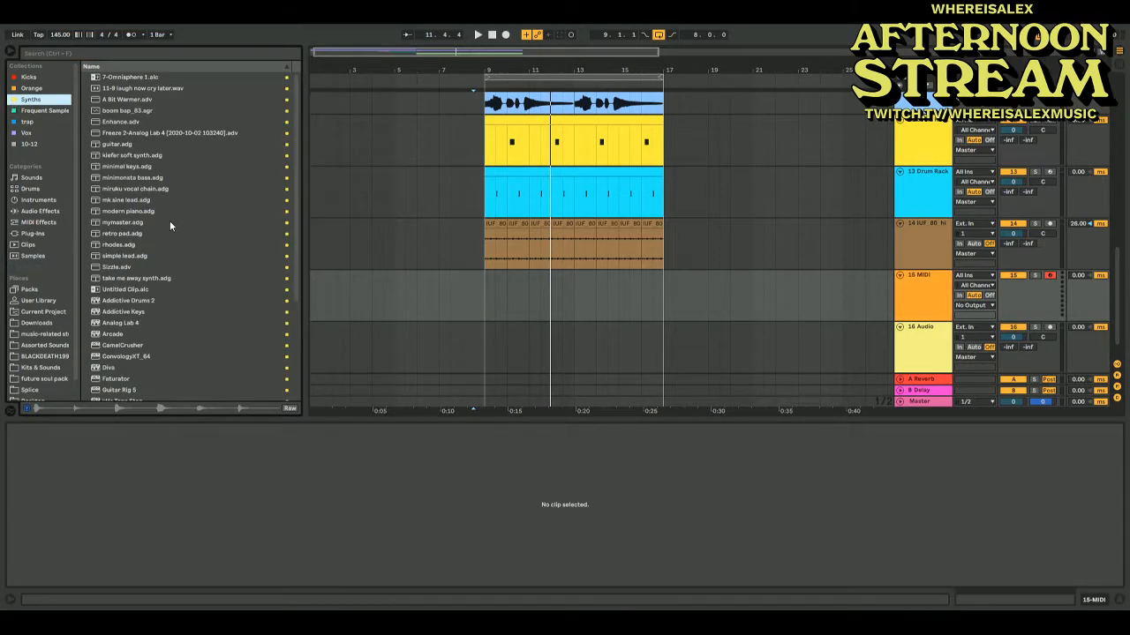
{"action": "scroll", "coordinate": [169, 221], "scroll_direction": "down", "scroll_amount": 3}
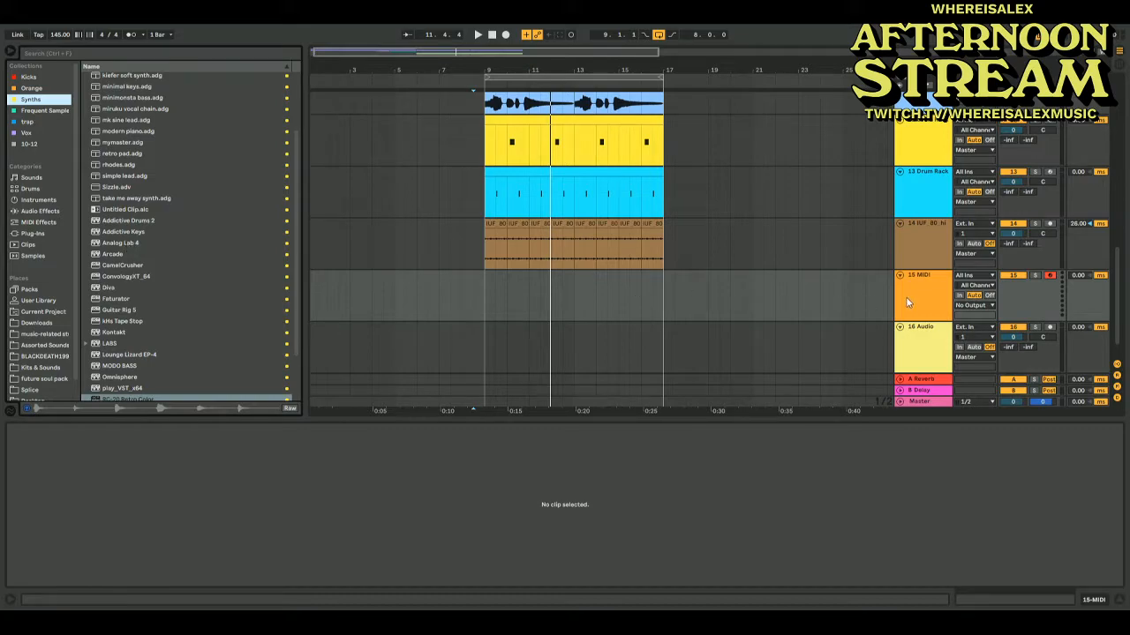
Load the Analog Lab 4 instrument onto MIDI track 15
{"action": "left_click", "coordinate": [927, 307]}
{"action": "left_click", "coordinate": [110, 241]}
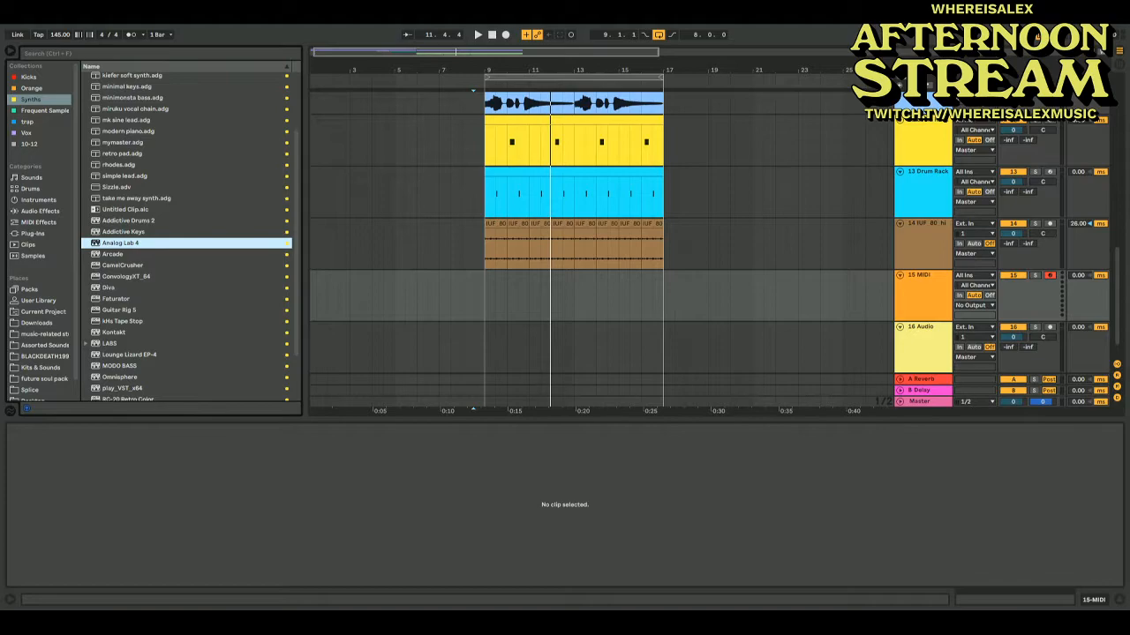
{"action": "key", "text": "Return"}
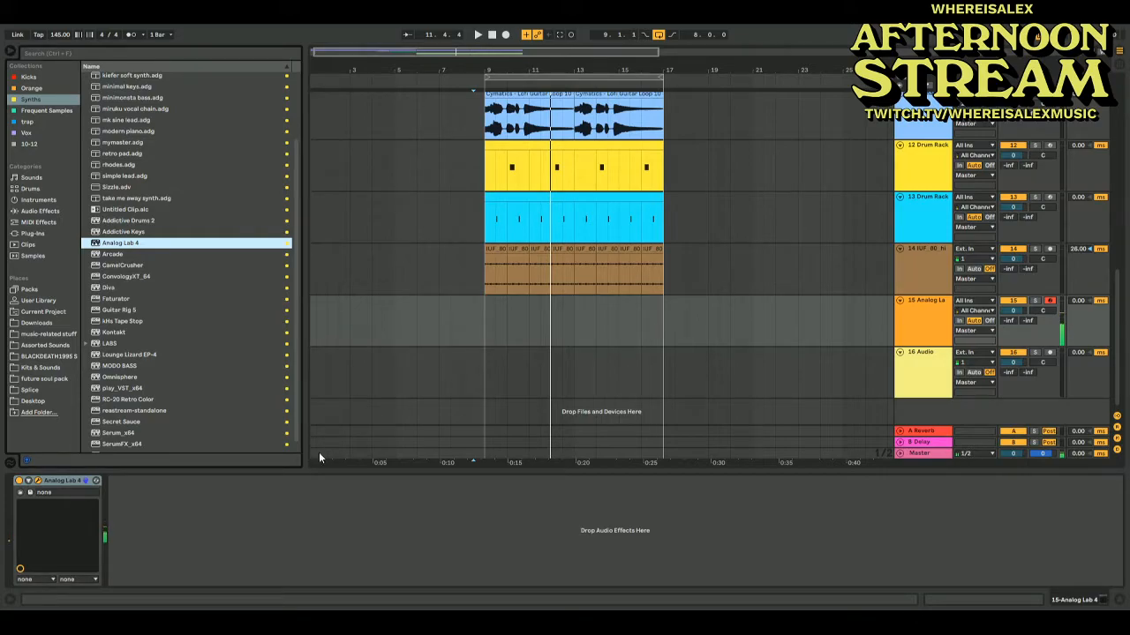
Play the bar 9 to 17 loop and capture the performed Analog Lab notes as a MIDI clip on track 15
{"action": "key", "text": "space"}
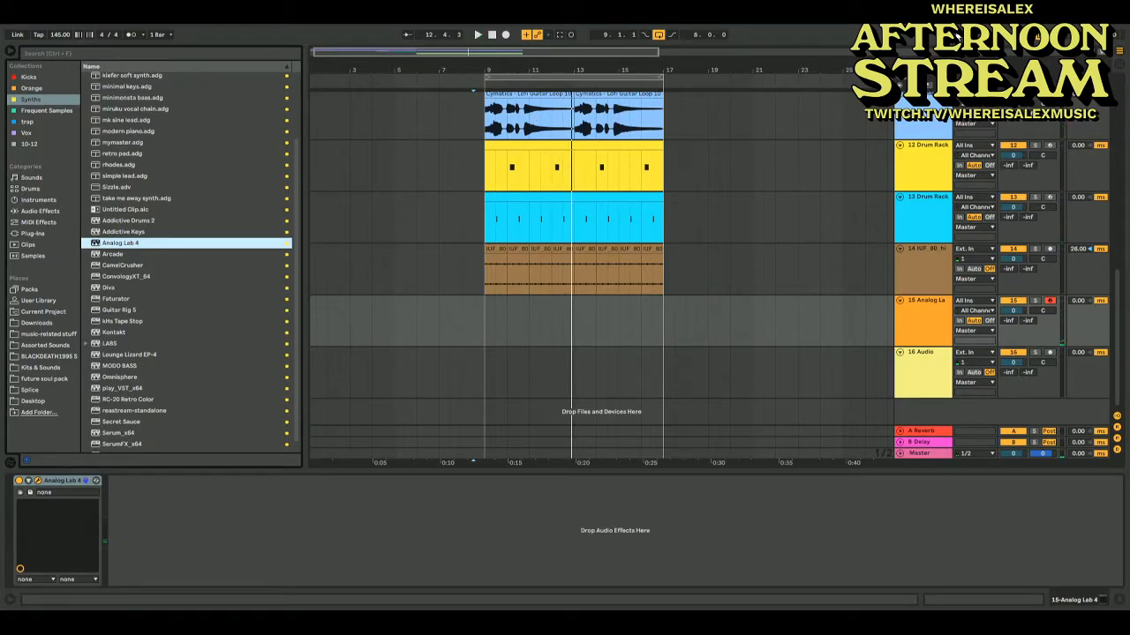
{"action": "left_click", "coordinate": [524, 76]}
{"action": "key", "text": "space"}
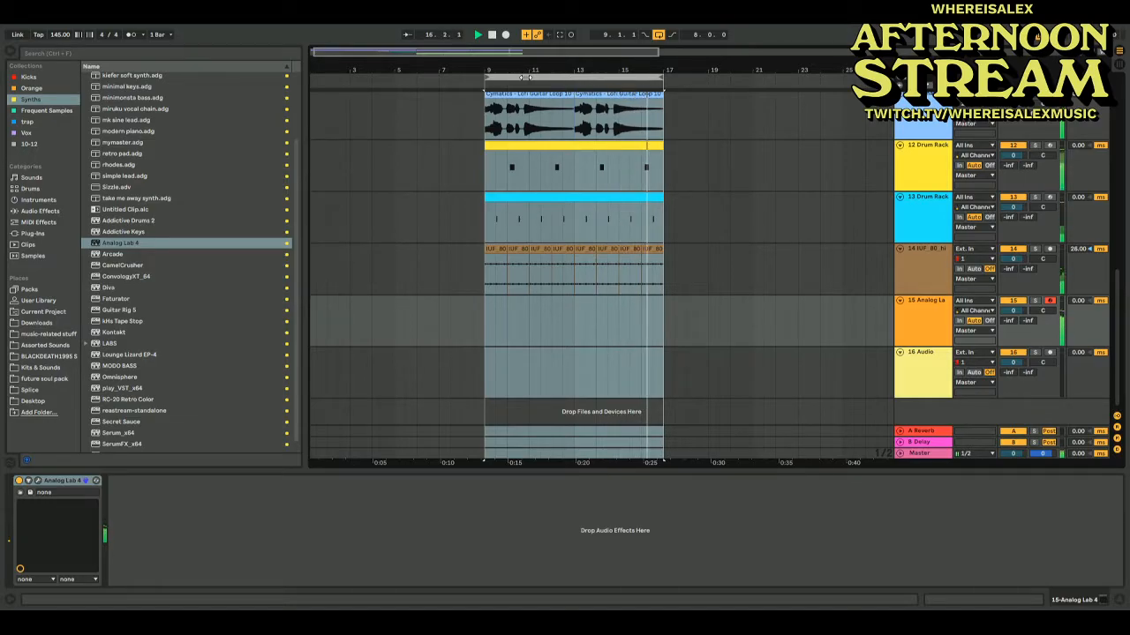
{"action": "left_click", "coordinate": [559, 36]}
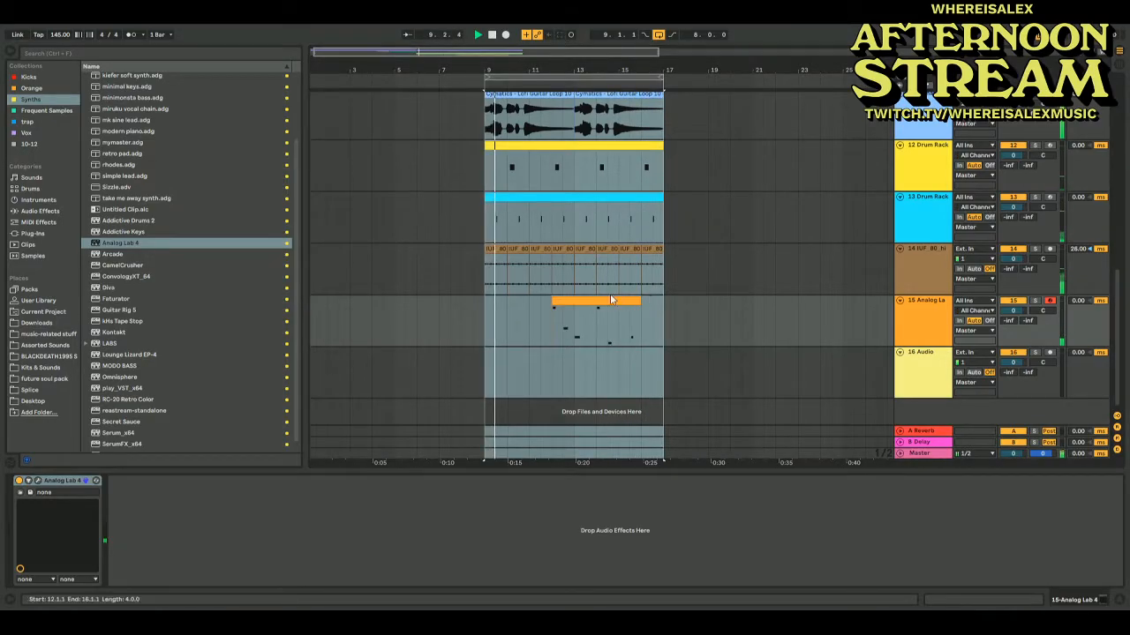
Open the captured clip, select all its notes, and set the Analog Lab track's delay to 26 ms
{"action": "double_click", "coordinate": [553, 303]}
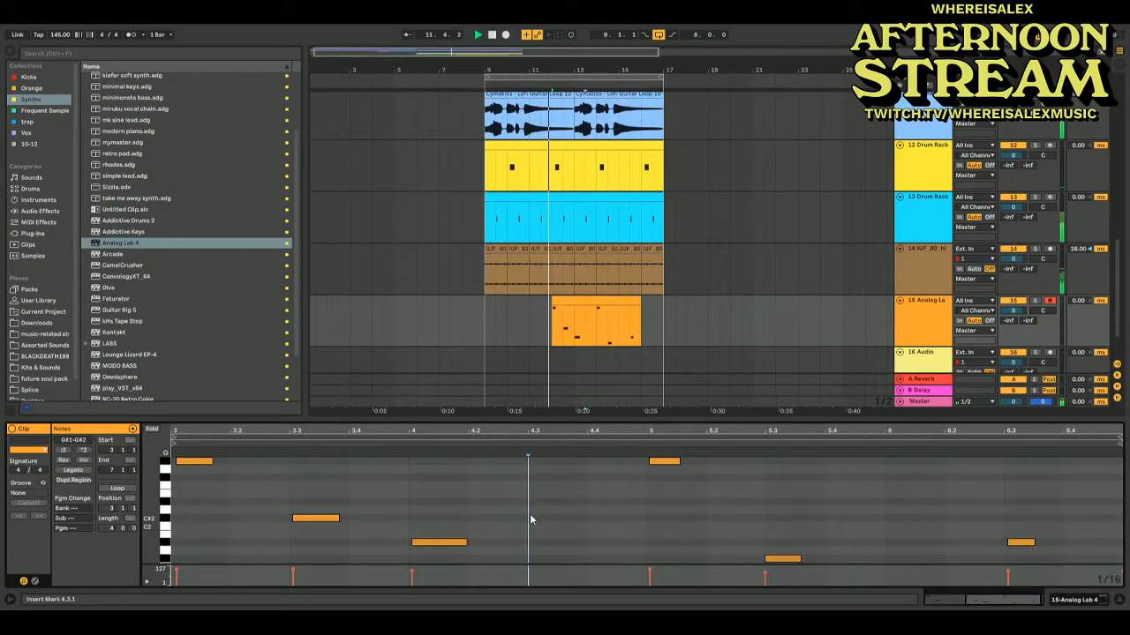
{"action": "key", "text": "ctrl+a"}
{"action": "left_click", "coordinate": [1086, 302]}
{"action": "type", "text": "26"}
{"action": "key", "text": "Return"}
Extend the captured MIDI clip on track 15 in both directions so it spans bars 9 to 17
{"action": "left_click", "coordinate": [922, 322]}
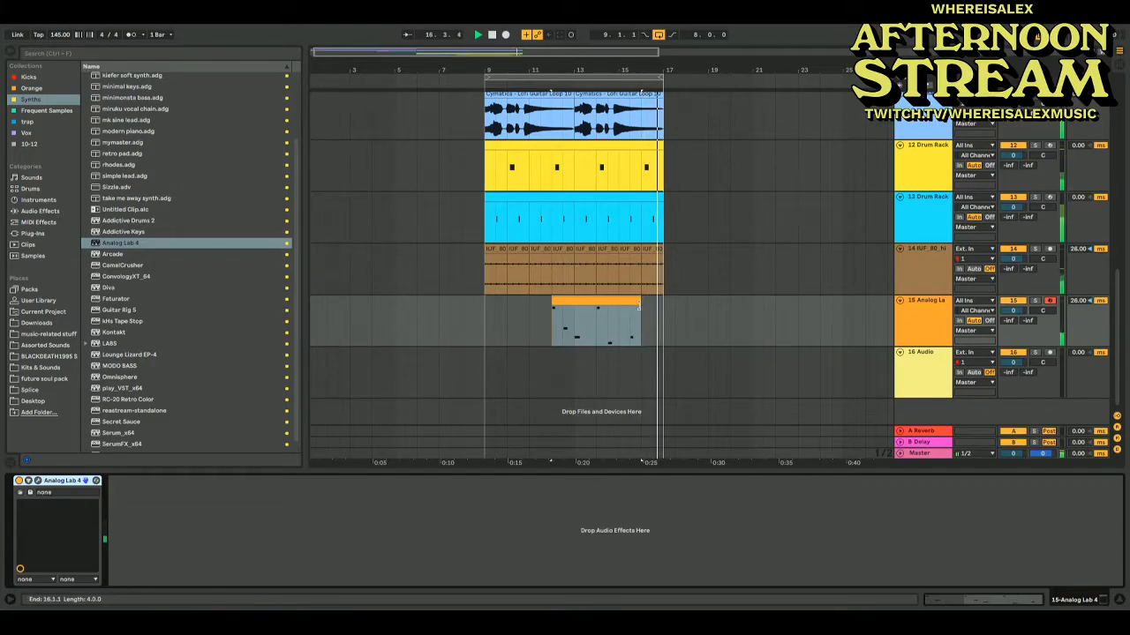
{"action": "left_click_drag", "start_coordinate": [642, 309], "coordinate": [664, 309]}
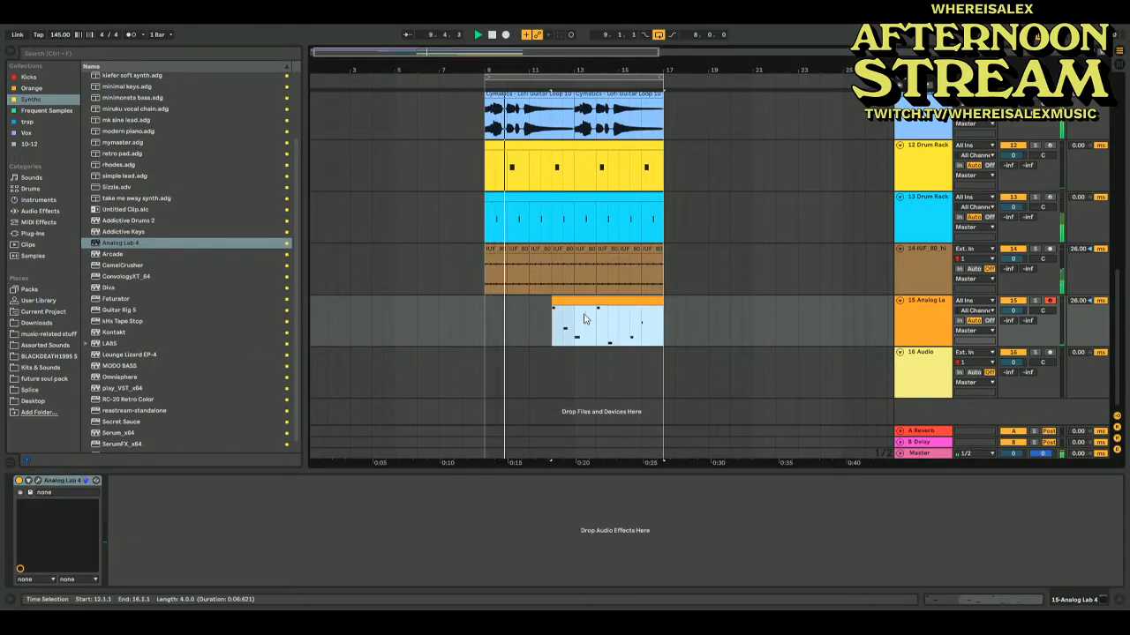
{"action": "left_click_drag", "start_coordinate": [553, 309], "coordinate": [485, 309]}
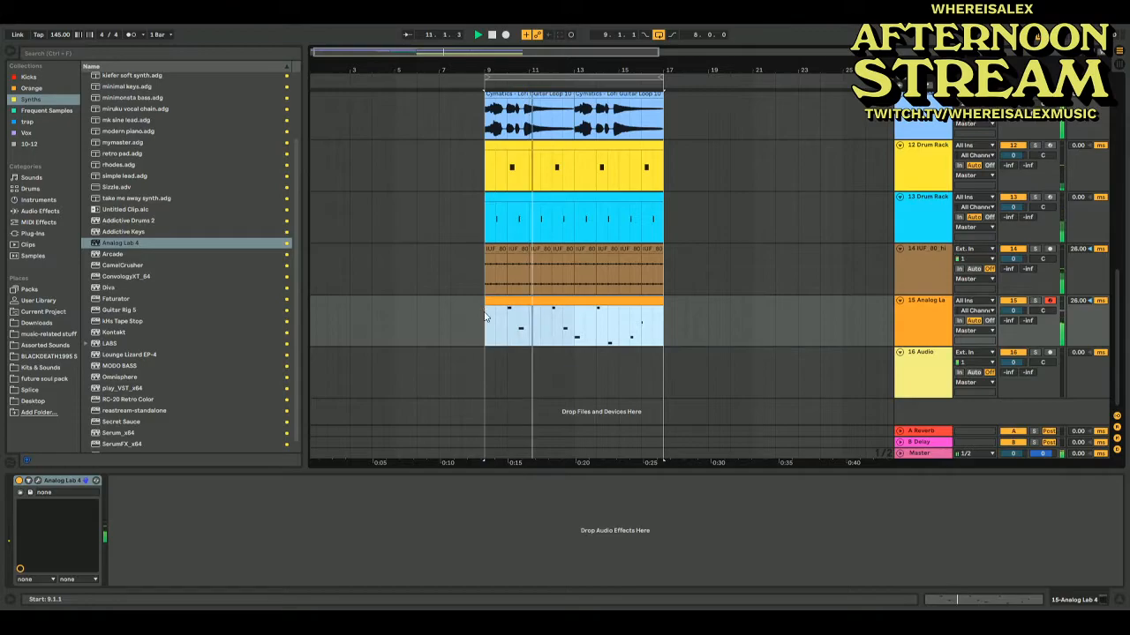
Add a Utility effect after Analog Lab 4 and set its gain to -1.11 dB
{"action": "left_click", "coordinate": [39, 211]}
{"action": "left_click_drag", "start_coordinate": [118, 425], "coordinate": [220, 486]}
{"action": "mouse_move", "coordinate": [170, 516]}
{"action": "left_mouse_down"}
{"action": "mouse_move", "coordinate": [170, 530]}
{"action": "mouse_move", "coordinate": [170, 505]}
{"action": "left_mouse_up"}
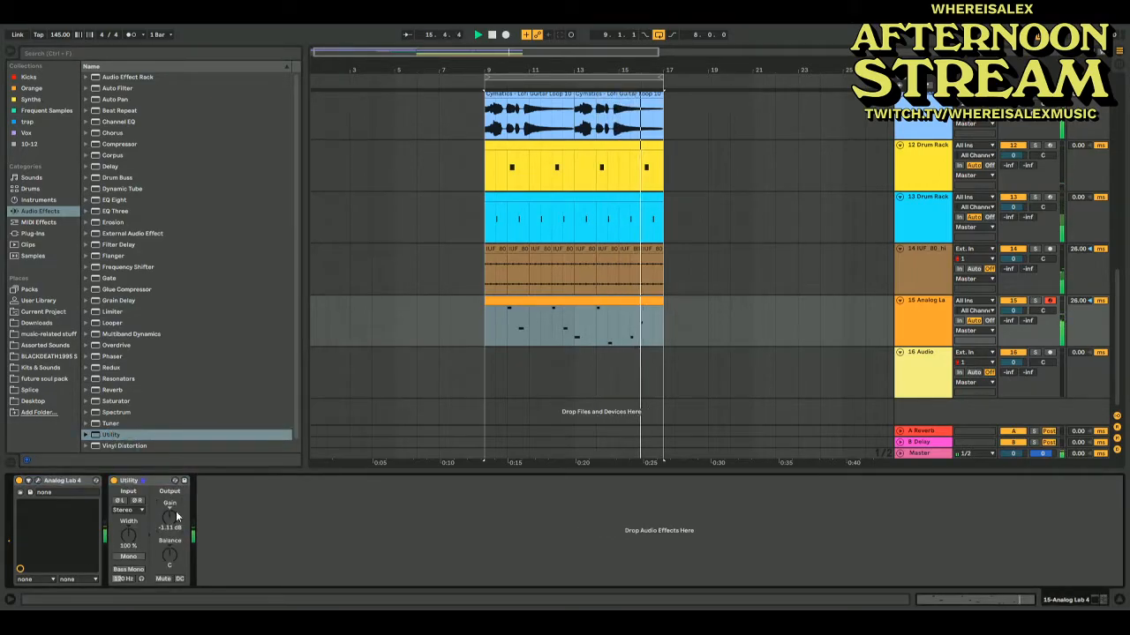
{"action": "mouse_move", "coordinate": [514, 82]}
{"action": "left_mouse_down"}
{"action": "mouse_move", "coordinate": [708, 81]}
{"action": "mouse_move", "coordinate": [515, 84]}
{"action": "left_mouse_up"}
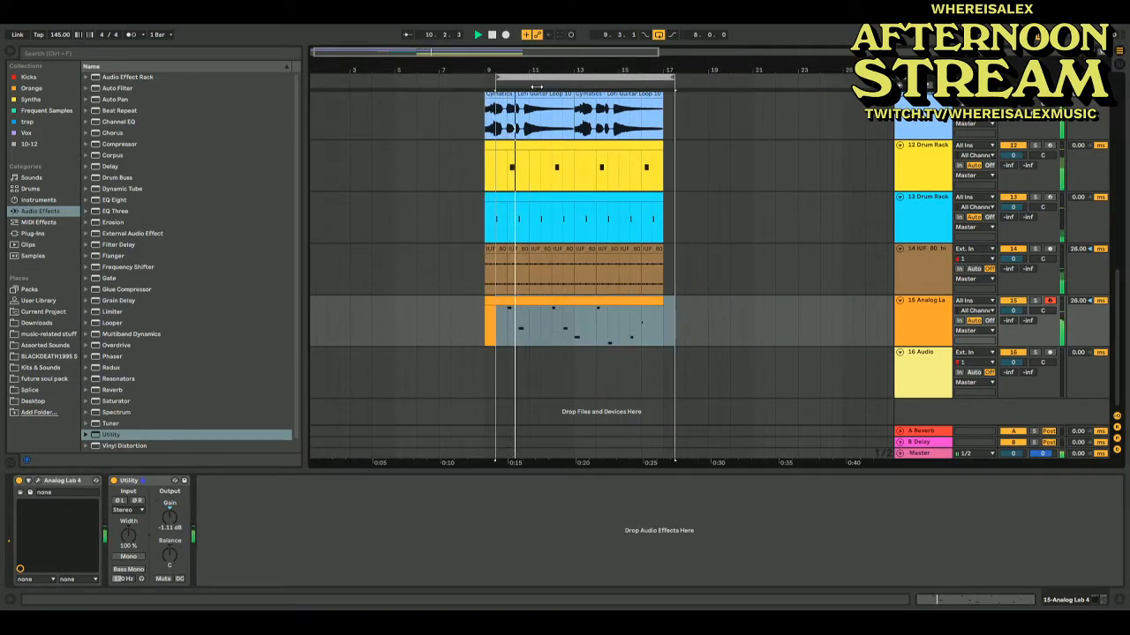
Search all results for "iivi" and place IIVI_fx_one_shot_sweep_feedback_02.wav on audio track 16, ending at bar 17
{"action": "left_click", "coordinate": [90, 55]}
{"action": "type", "text": "iivi"}
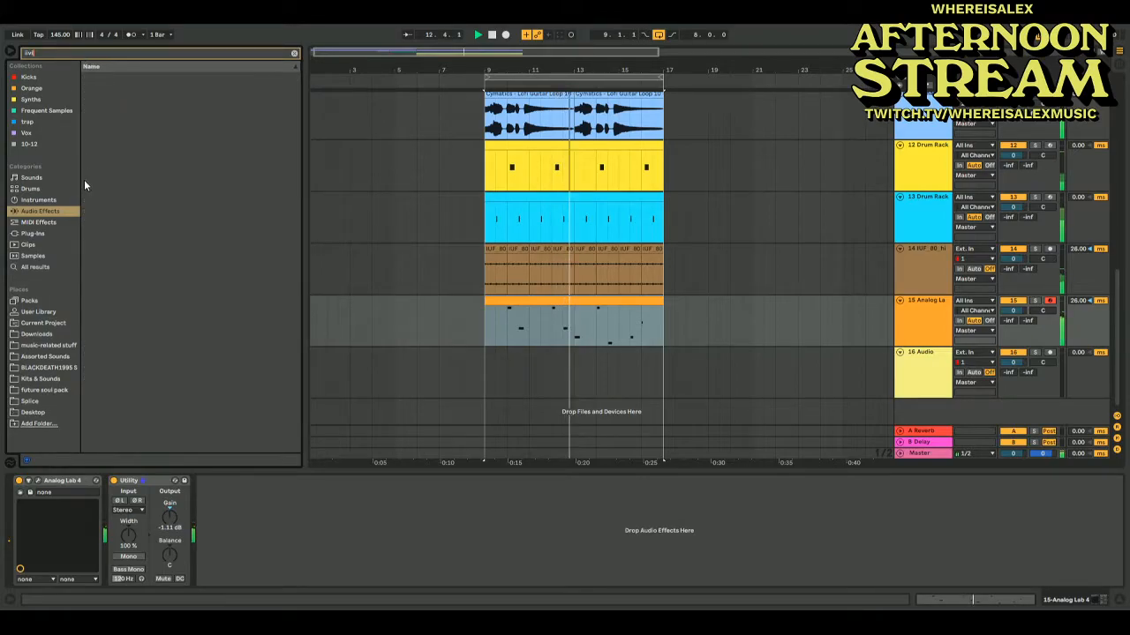
{"action": "left_click", "coordinate": [32, 267]}
{"action": "left_click", "coordinate": [186, 157]}
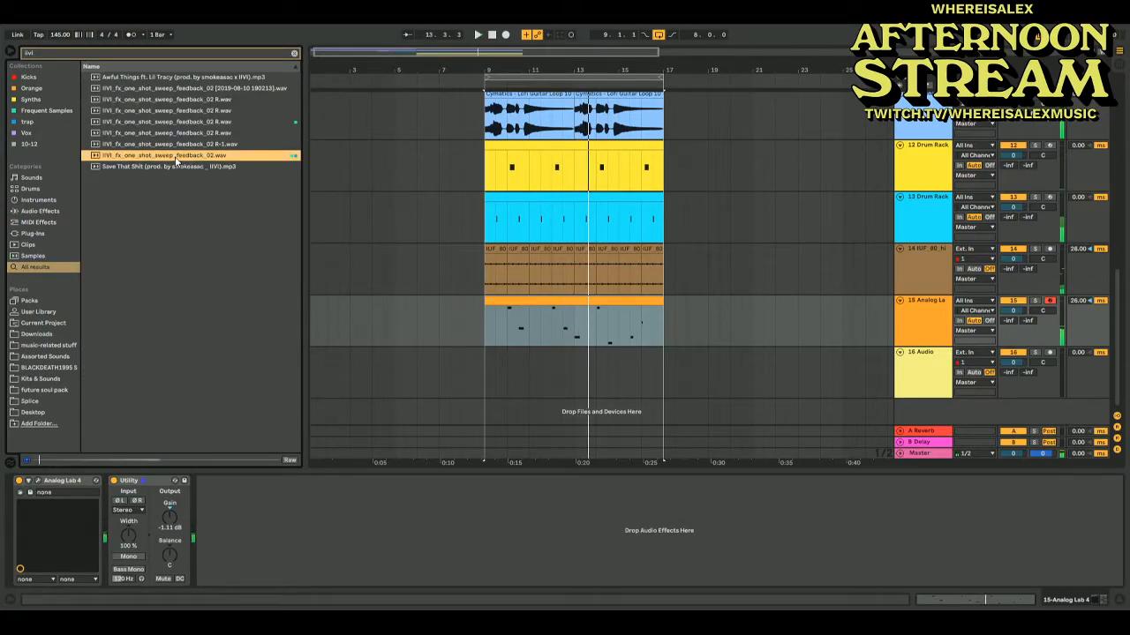
{"action": "left_click_drag", "start_coordinate": [172, 160], "coordinate": [664, 353]}
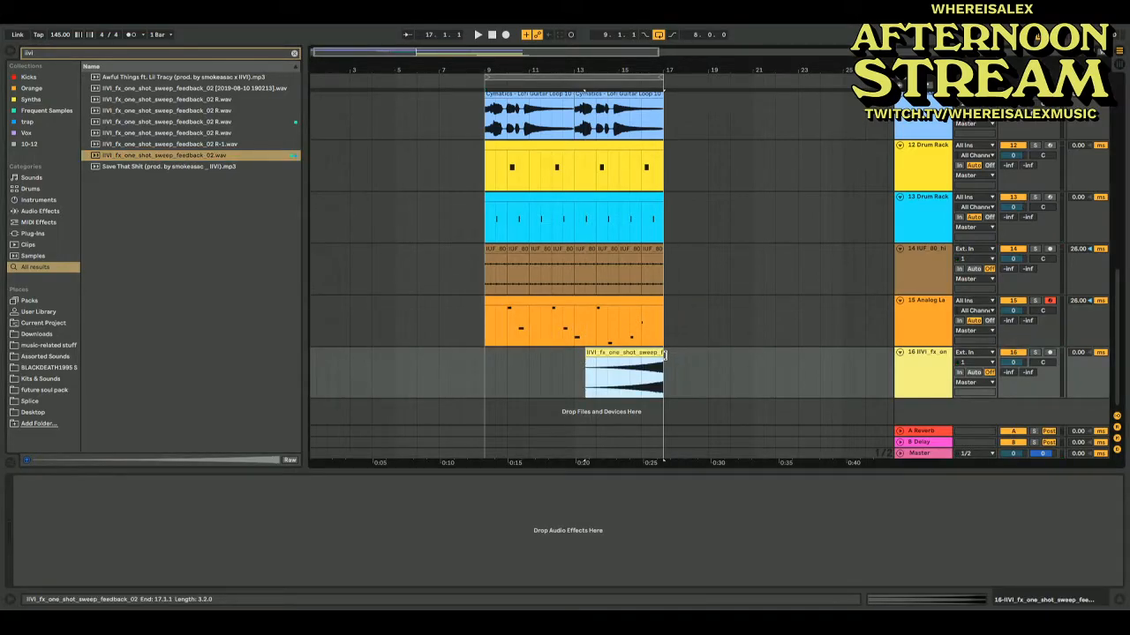
Play back with the sweep clip's sample settings open, transpose it up 1 st and set its gain to -13.0 dB
{"action": "double_click", "coordinate": [647, 371]}
{"action": "key", "text": "space"}
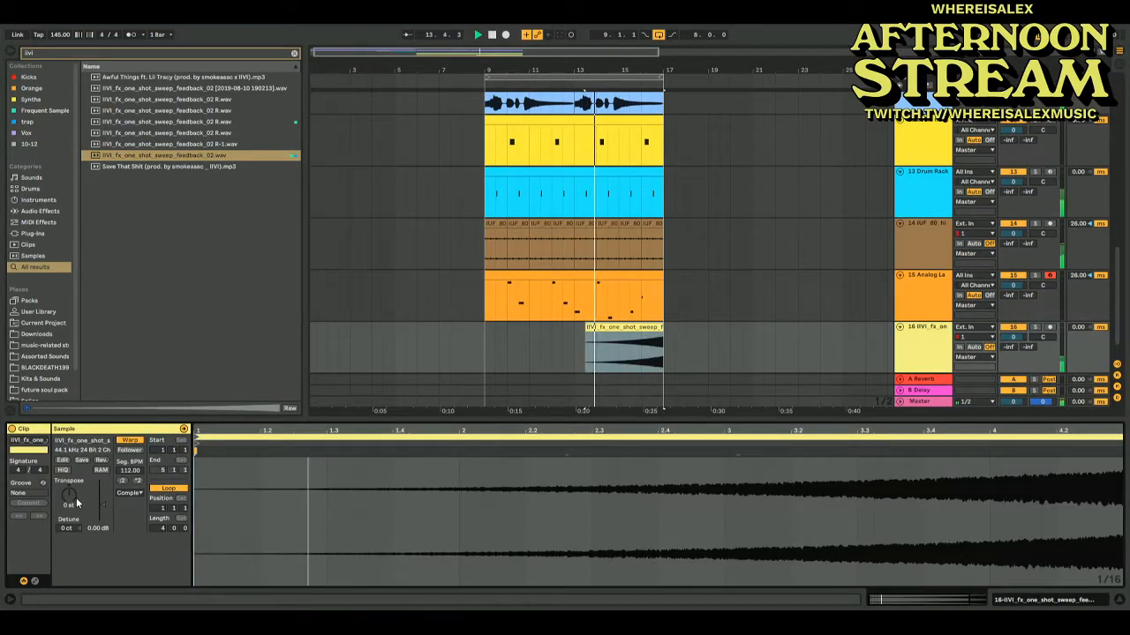
{"action": "left_click_drag", "start_coordinate": [75, 503], "coordinate": [103, 514]}
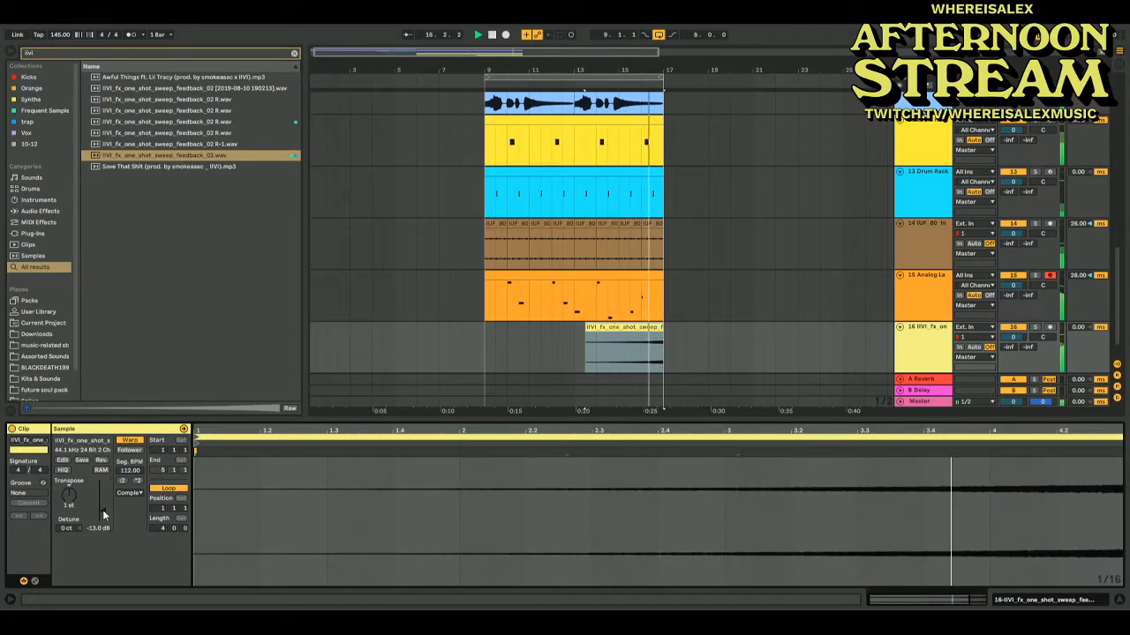
Trim the sweep clip to start at bar 15 with a fade-in, and set its gain to -15.1 dB and track pan to 26L
{"action": "left_click_drag", "start_coordinate": [587, 344], "coordinate": [619, 344]}
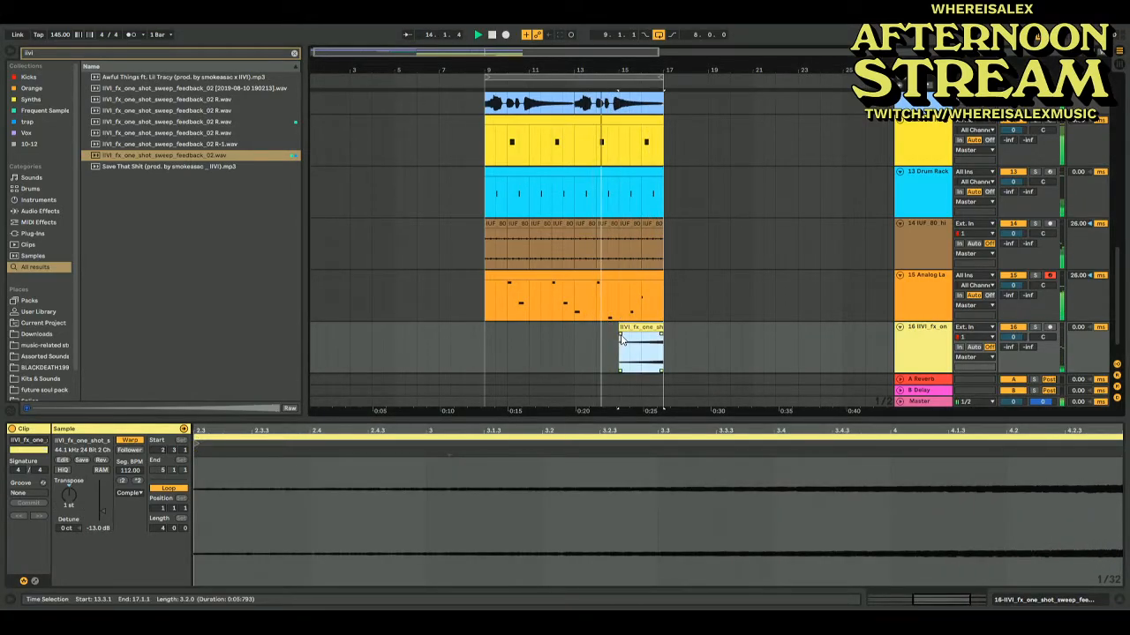
{"action": "left_click_drag", "start_coordinate": [103, 511], "coordinate": [103, 513]}
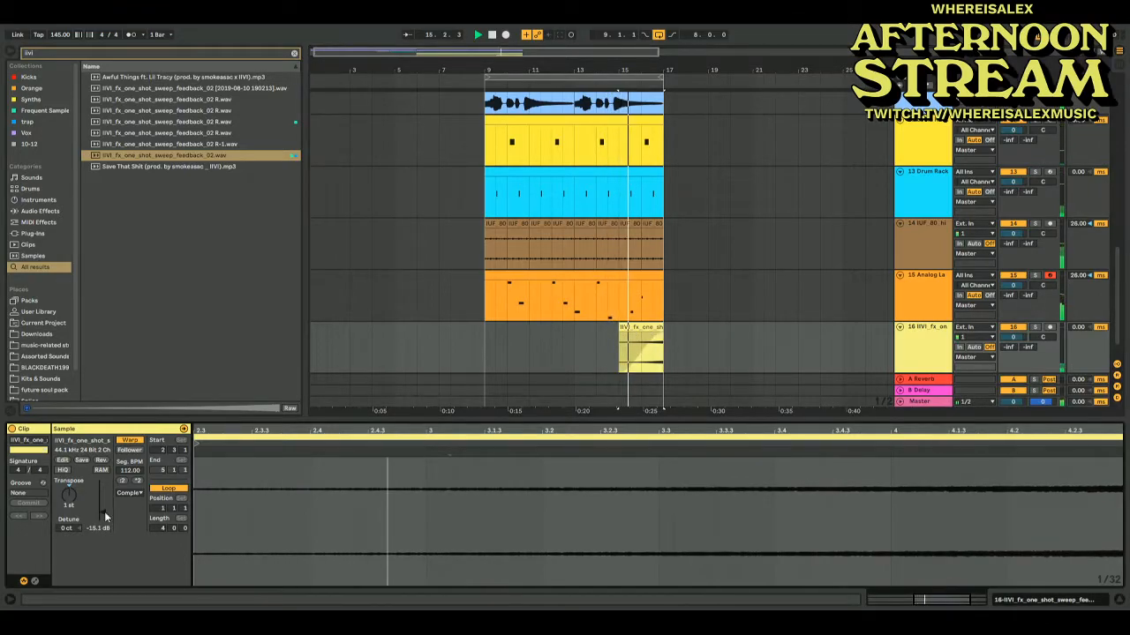
{"action": "left_click", "coordinate": [730, 343]}
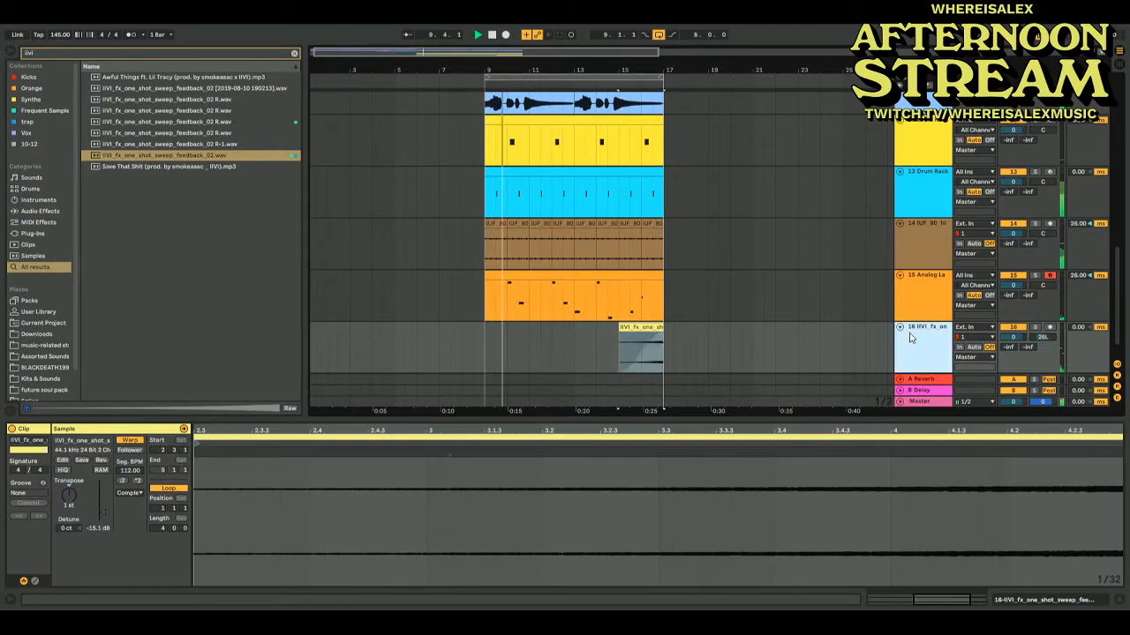
Add an audio track and place FW_Transitions_120_Ghost_E.wav from the Frequent Samples collection on it, trimmed to run from 13.3.1 to bar 17
{"action": "key", "text": "ctrl+t"}
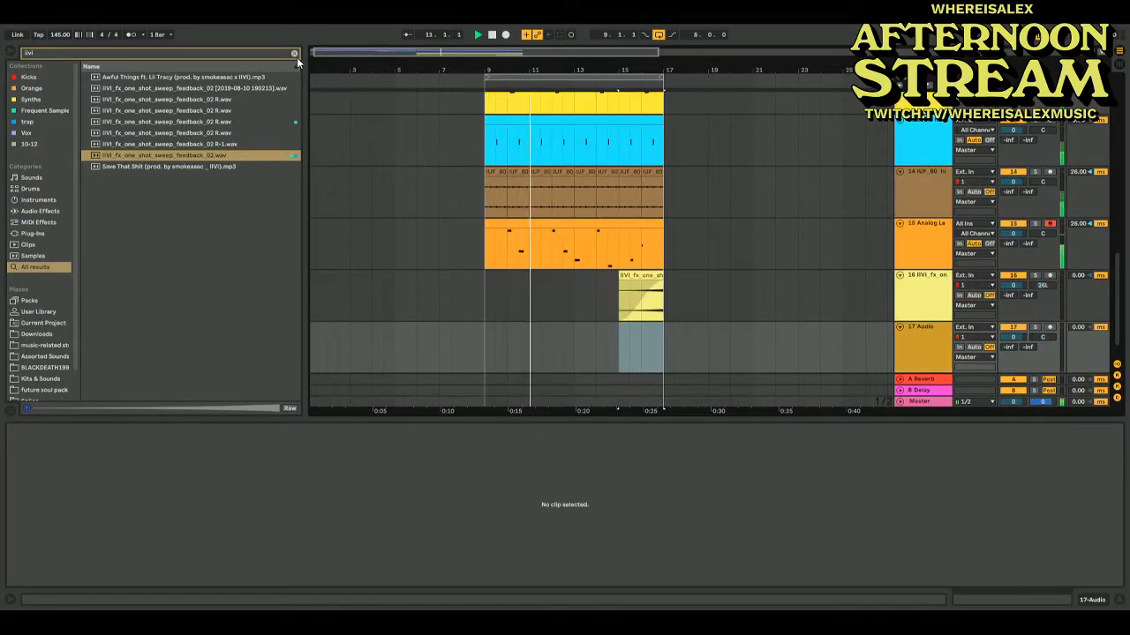
{"action": "left_click", "coordinate": [294, 53]}
{"action": "left_click", "coordinate": [44, 111]}
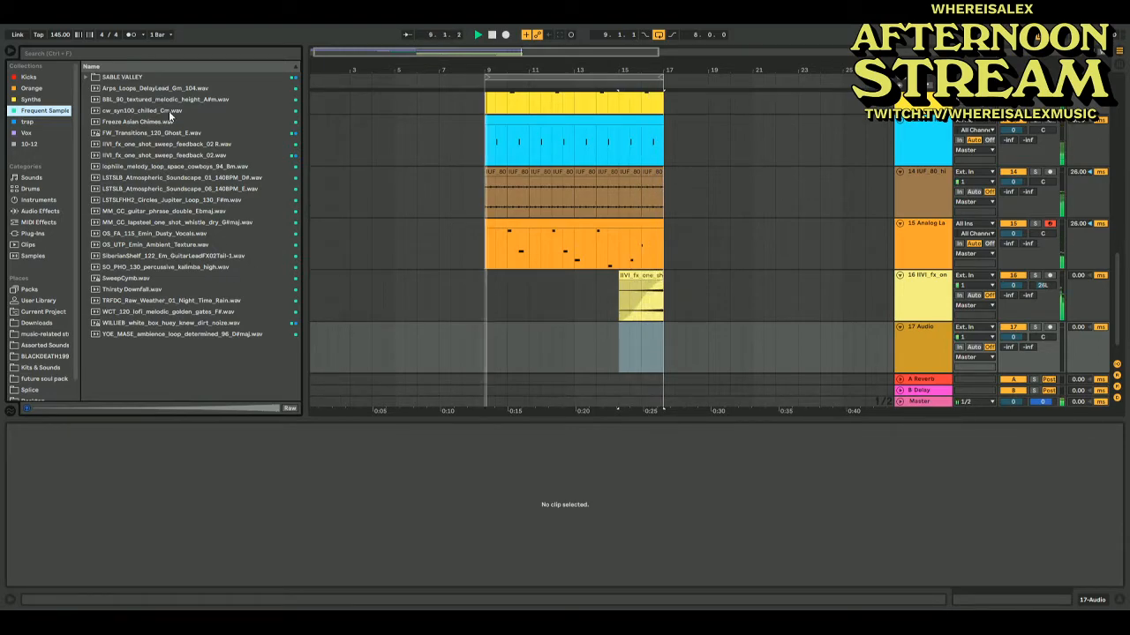
{"action": "left_click_drag", "start_coordinate": [156, 129], "coordinate": [486, 353]}
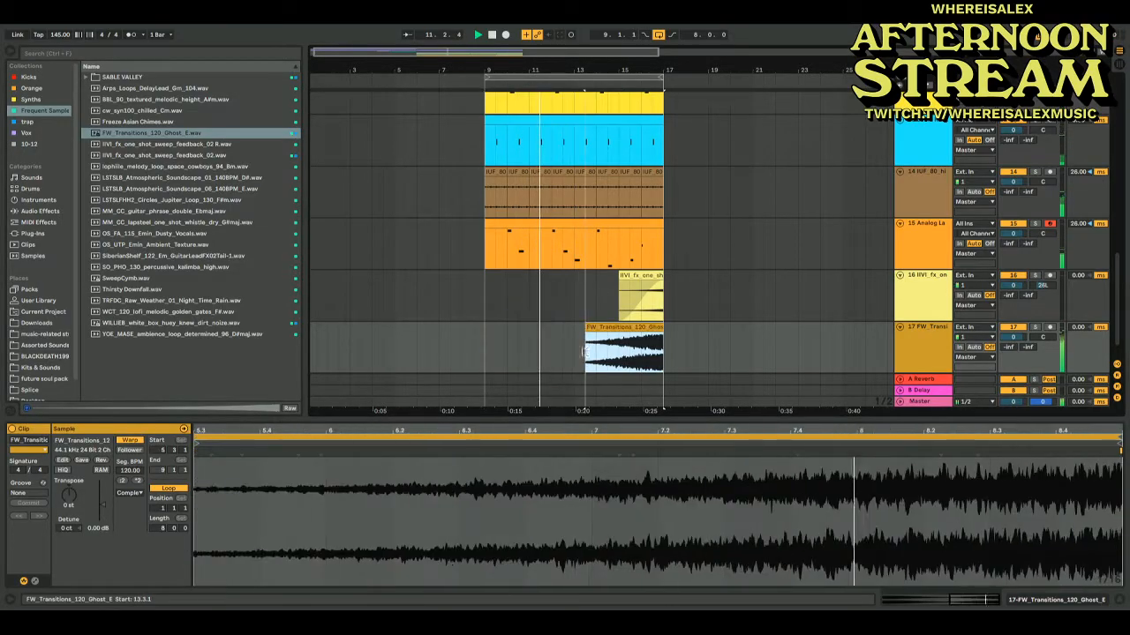
Transpose the Ghost transition clip up 3 st, set its gain to -15.3 dB, and pan its track to 29R
{"action": "left_click_drag", "start_coordinate": [76, 492], "coordinate": [76, 492]}
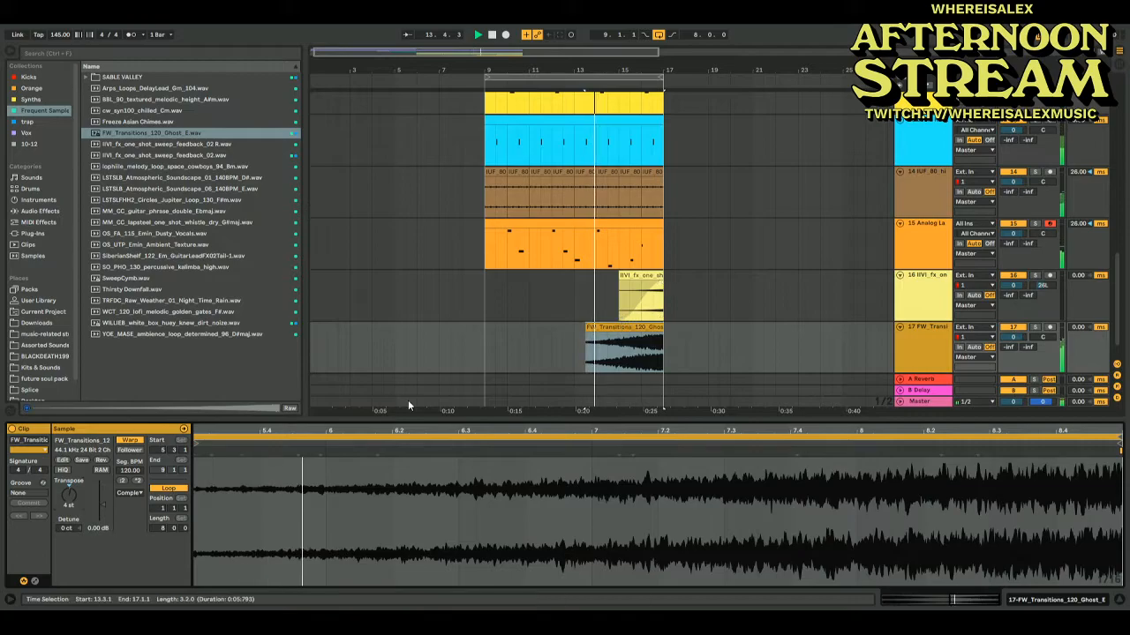
{"action": "left_click_drag", "start_coordinate": [63, 497], "coordinate": [100, 556]}
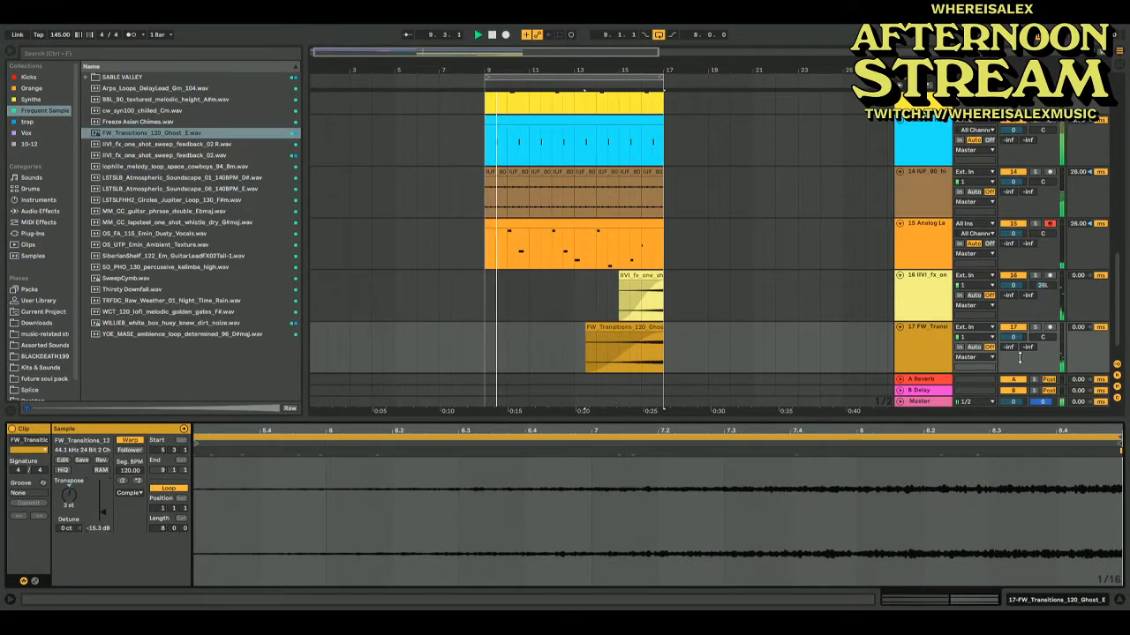
{"action": "left_click_drag", "start_coordinate": [1043, 337], "coordinate": [1042, 325]}
Trim the Ghost transition clip to start at bar 15, give it a full-length fade-in, and lower its gain to -16.6 dB
{"action": "left_click_drag", "start_coordinate": [585, 334], "coordinate": [616, 334]}
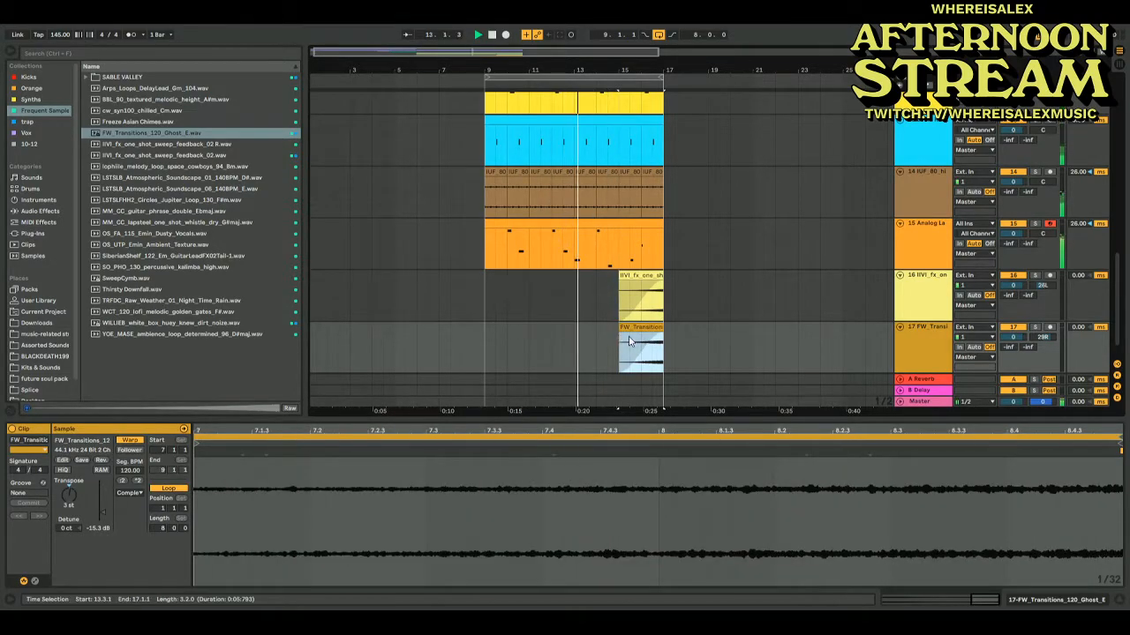
{"action": "left_click", "coordinate": [662, 334]}
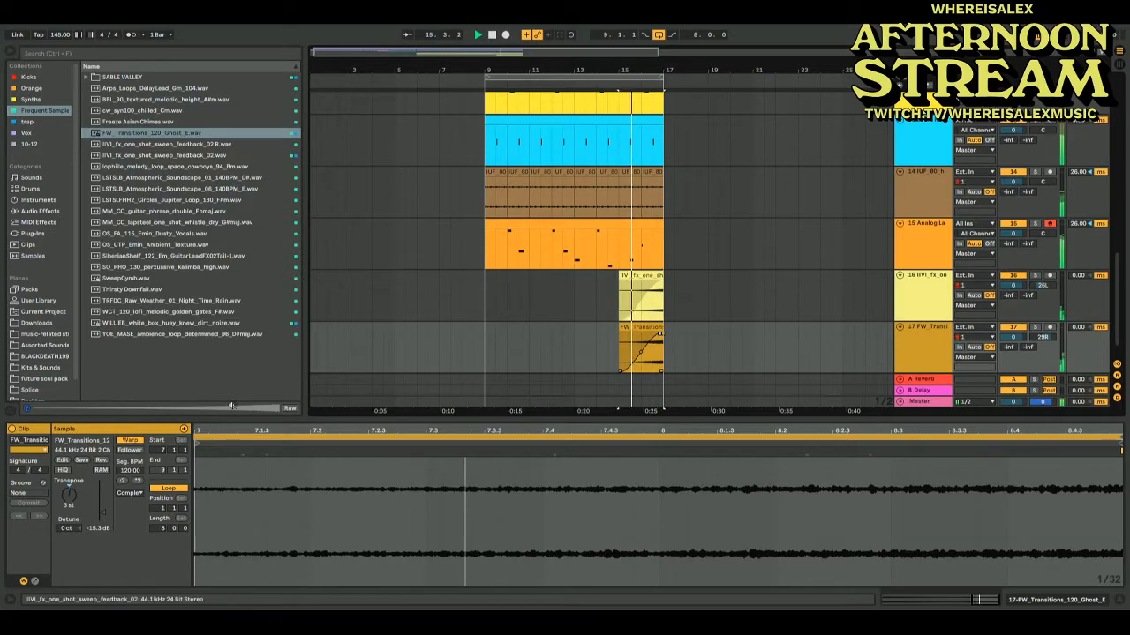
{"action": "left_click_drag", "start_coordinate": [103, 511], "coordinate": [103, 518]}
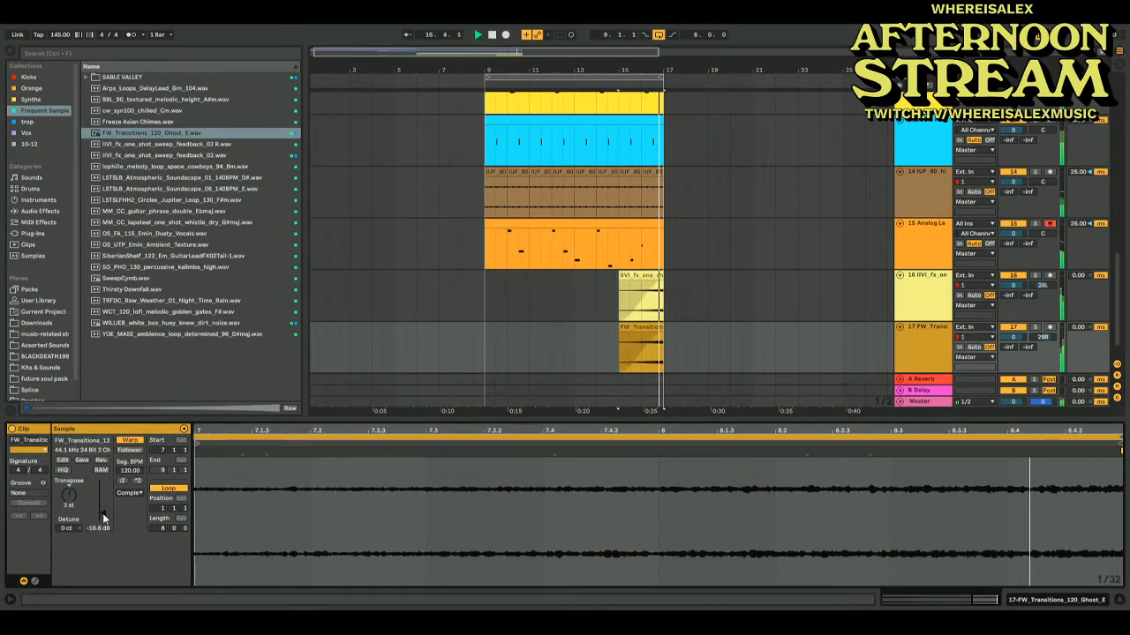
Move the eight-bar loop range to start at bar 17 and add a new audio track below the Ghost transition track
{"action": "left_click_drag", "start_coordinate": [571, 79], "coordinate": [756, 129]}
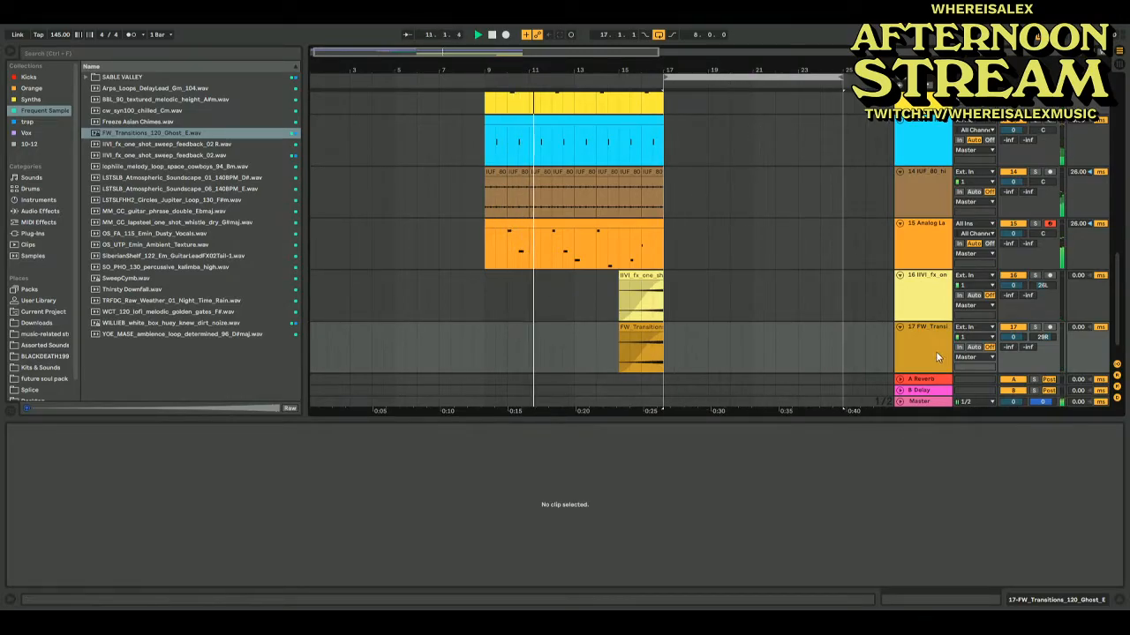
{"action": "scroll", "coordinate": [687, 256], "scroll_direction": "up", "scroll_amount": 2}
{"action": "scroll", "coordinate": [686, 261], "scroll_direction": "up", "scroll_amount": 2}
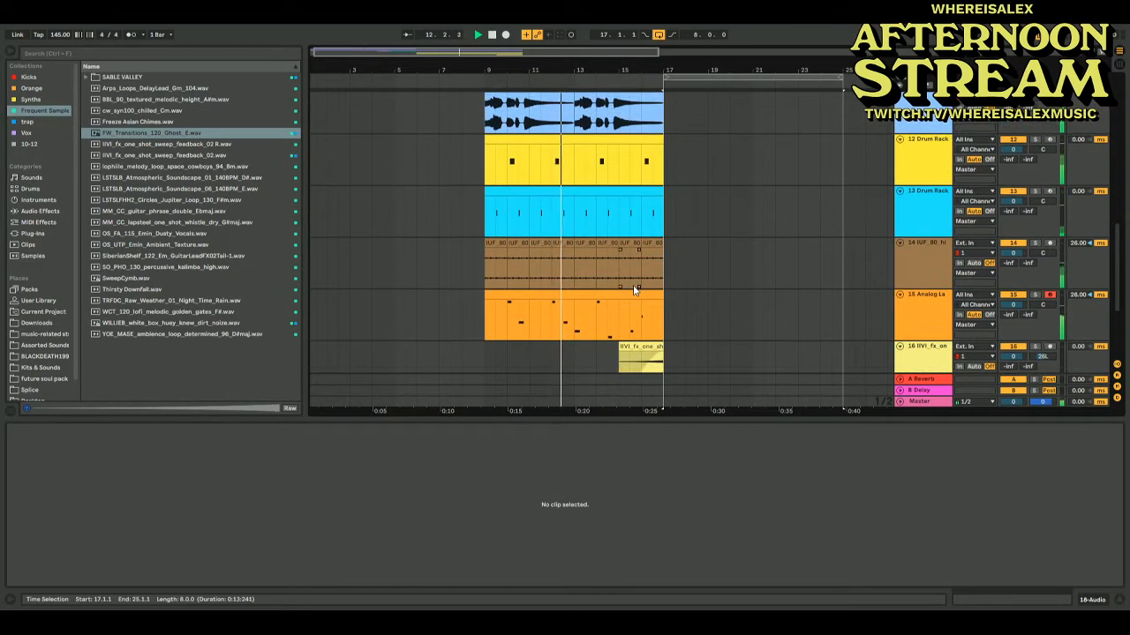
Duplicate the bar 9 to 17 clips on tracks 11 through 15 into the following eight bars
{"action": "left_click", "coordinate": [521, 315]}
{"action": "scroll", "coordinate": [515, 282], "scroll_direction": "up", "scroll_amount": 5}
{"action": "left_click", "coordinate": [515, 283], "text": "shift"}
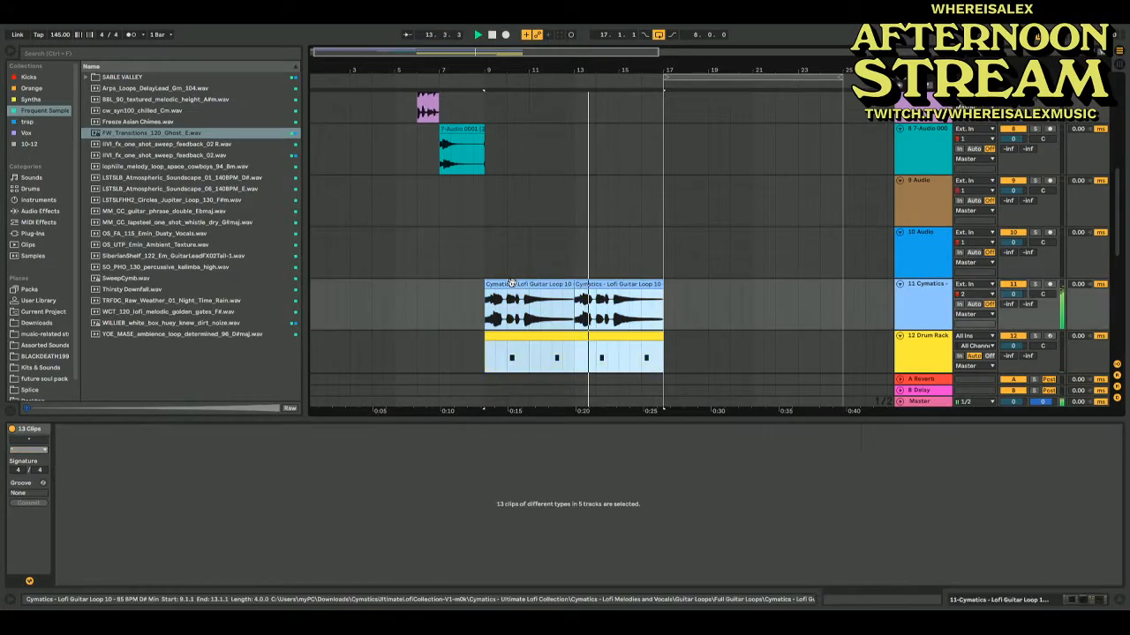
{"action": "key", "text": "ctrl+d"}
Search for "sweepcymb" and place SweepCymb.wav on audio track 18, starting at bar 15
{"action": "scroll", "coordinate": [789, 241], "scroll_direction": "down", "scroll_amount": 9}
{"action": "left_click", "coordinate": [915, 324]}
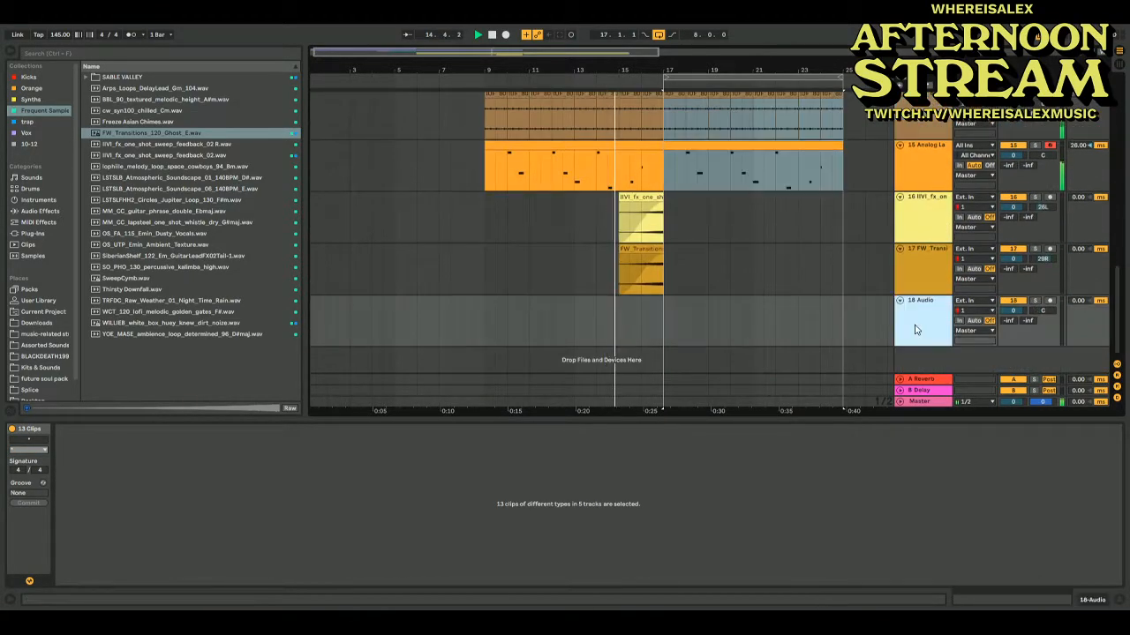
{"action": "left_click", "coordinate": [138, 51]}
{"action": "type", "text": "sw"}
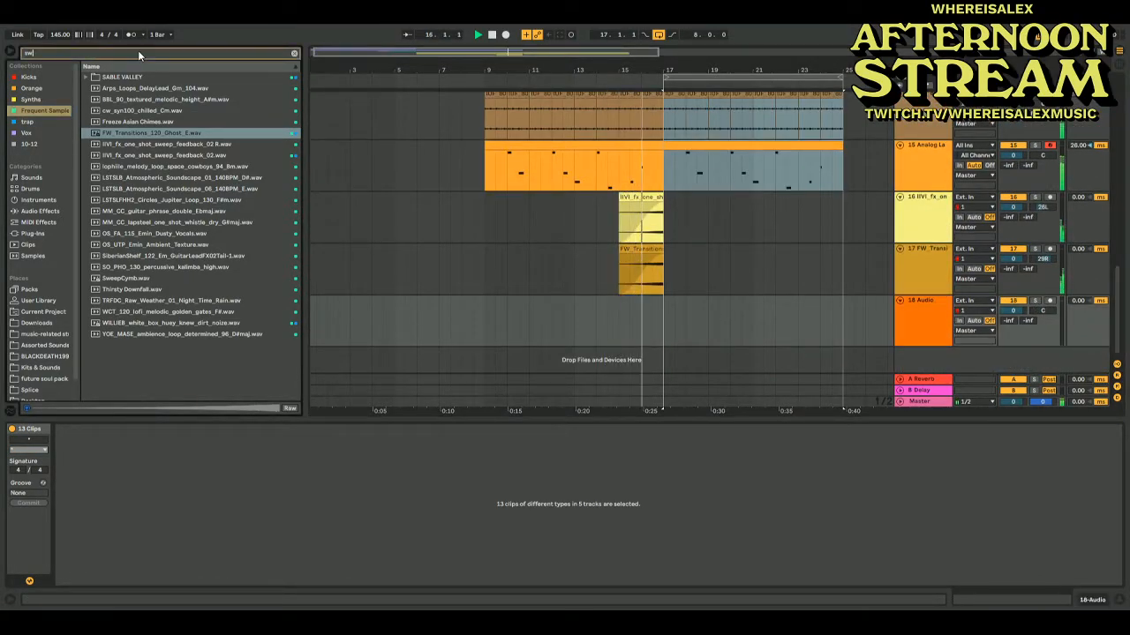
{"action": "type", "text": "eepcymb"}
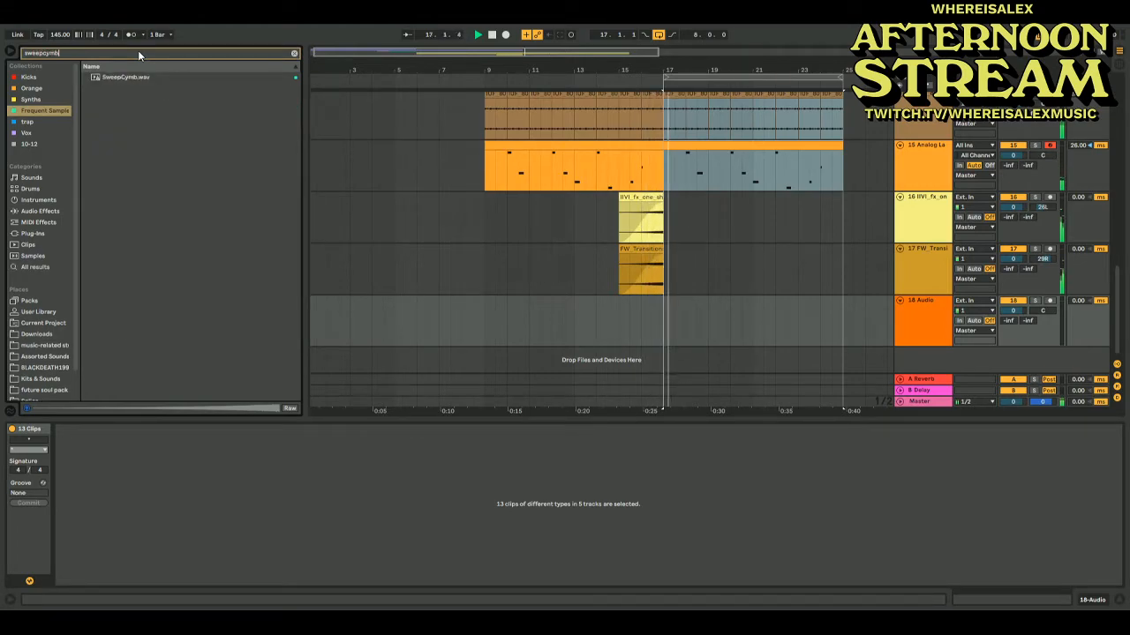
{"action": "left_click_drag", "start_coordinate": [123, 77], "coordinate": [615, 309]}
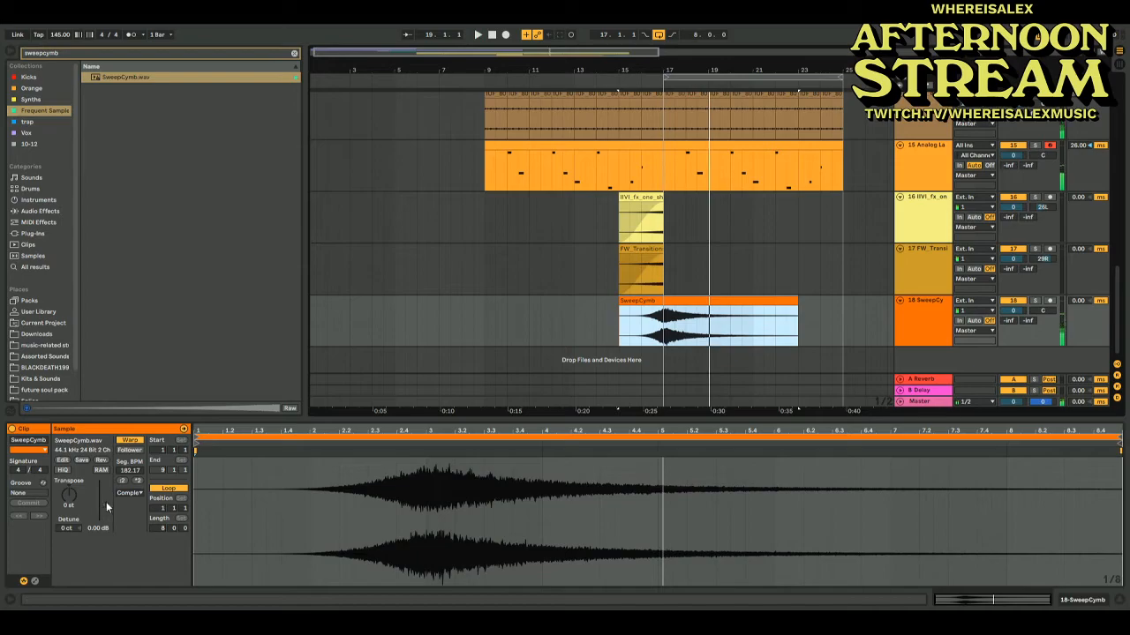
Turn off warping for the SweepCymb clip and select the clip on track 18
{"action": "left_click", "coordinate": [128, 441]}
{"action": "left_click", "coordinate": [651, 301]}
{"action": "key", "text": "Up"}
{"action": "key", "text": "Down"}
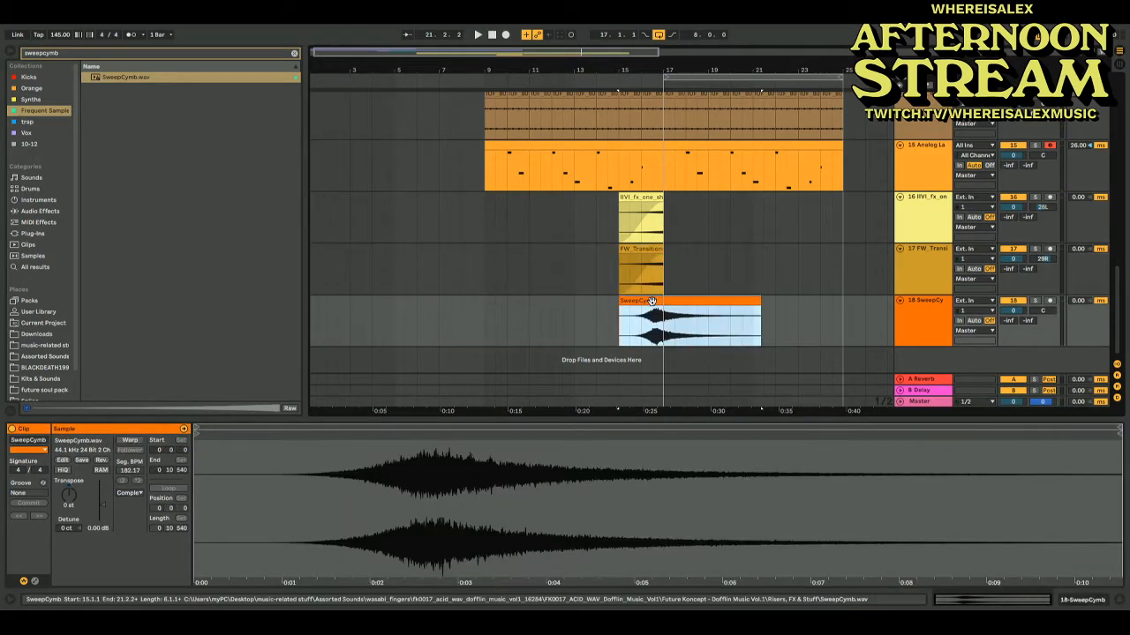
Shift the SweepCymb clip to start at 15.3.1 and lower its gain to -21.7 dB, checking it in playback
{"action": "key", "text": "Right"}
{"action": "left_click_drag", "start_coordinate": [103, 504], "coordinate": [103, 512]}
{"action": "key", "text": "space"}
{"action": "left_click", "coordinate": [906, 326]}
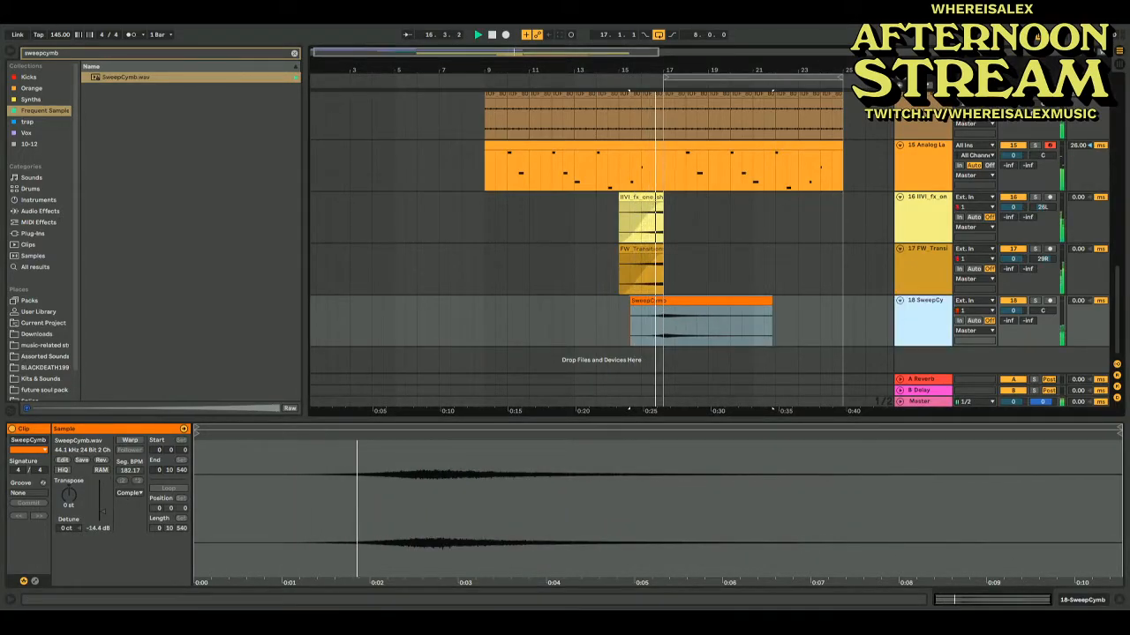
{"action": "key", "text": "space"}
{"action": "left_click_drag", "start_coordinate": [104, 512], "coordinate": [104, 515]}
{"action": "key", "text": "space"}
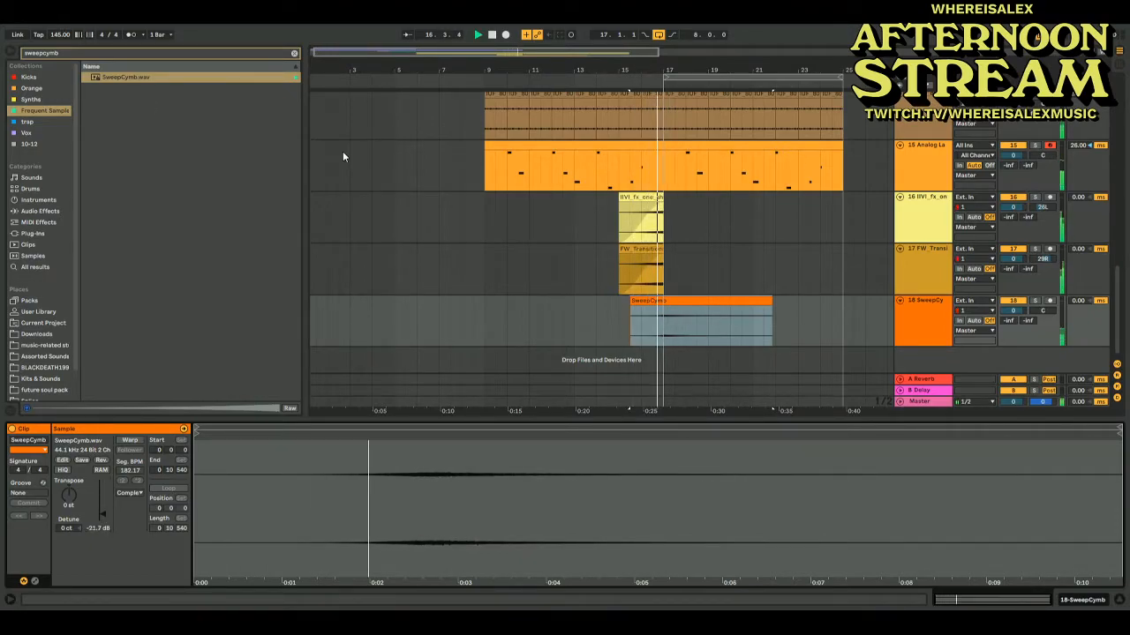
Add a MIDI track below the SweepCymb track and load an empty Drum Rack on it
{"action": "key", "text": "ctrl+shift+t"}
{"action": "left_click", "coordinate": [760, 276]}
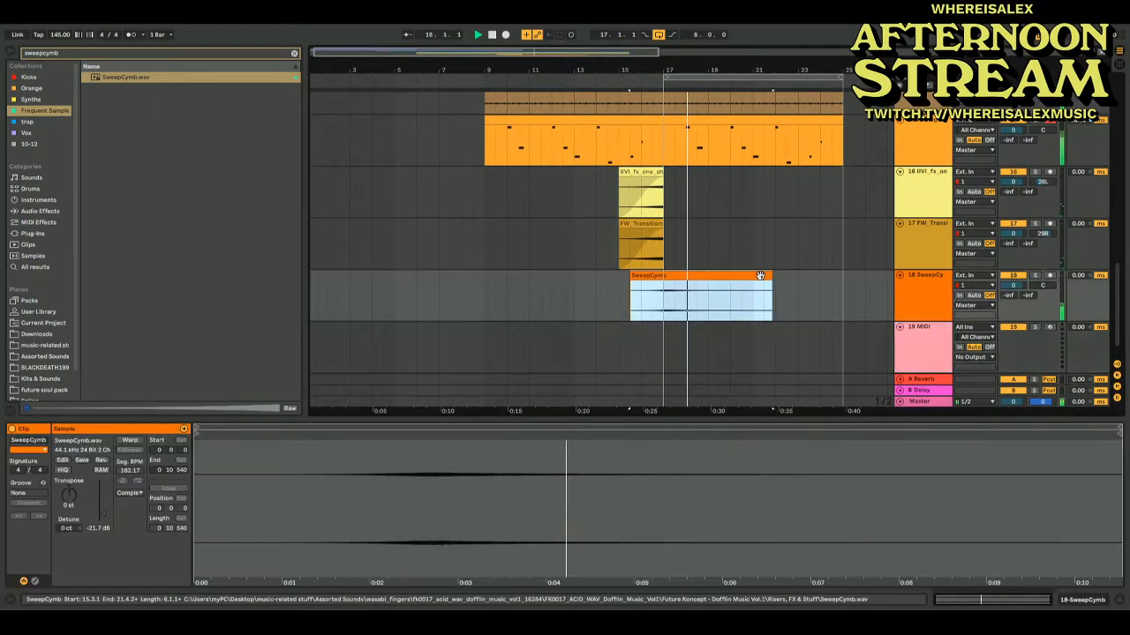
{"action": "left_click", "coordinate": [947, 347]}
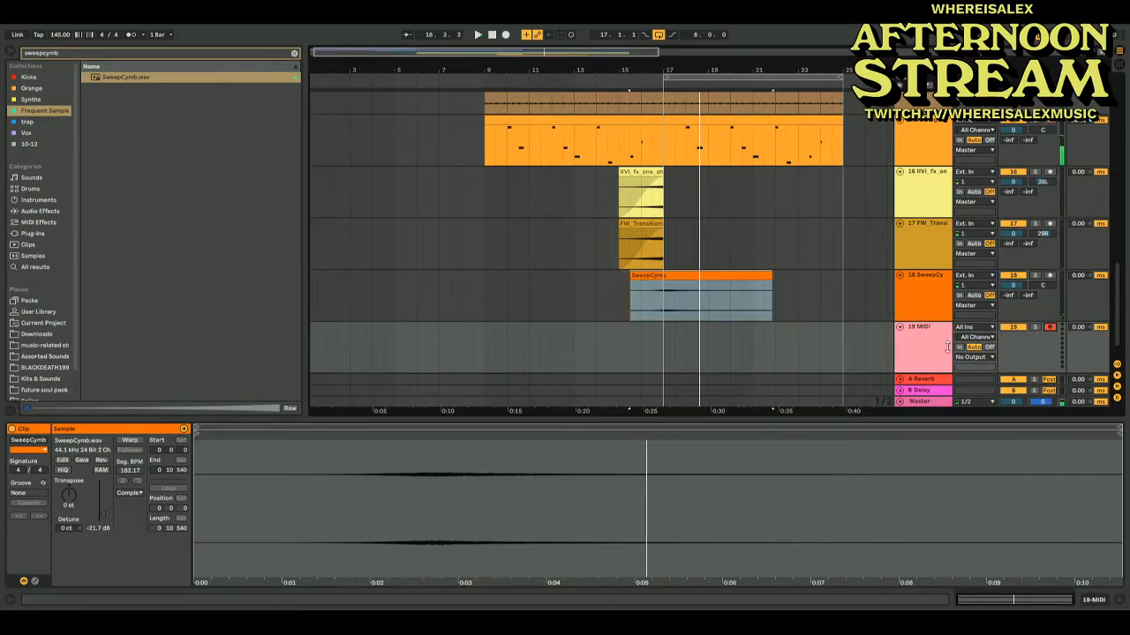
{"action": "left_click", "coordinate": [41, 200]}
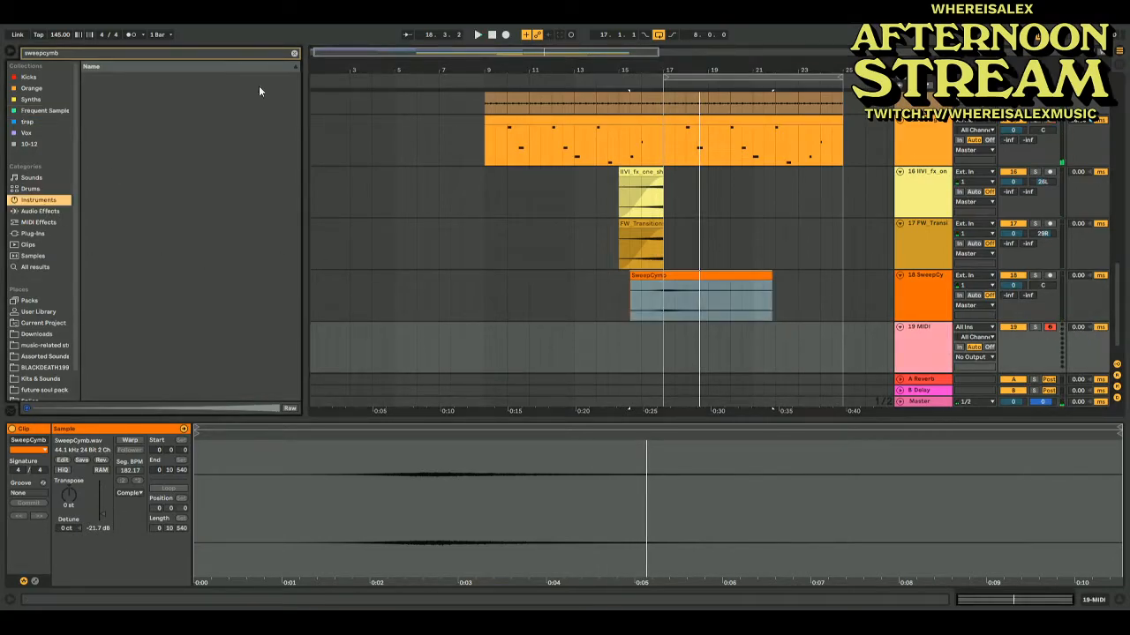
{"action": "left_click", "coordinate": [295, 53]}
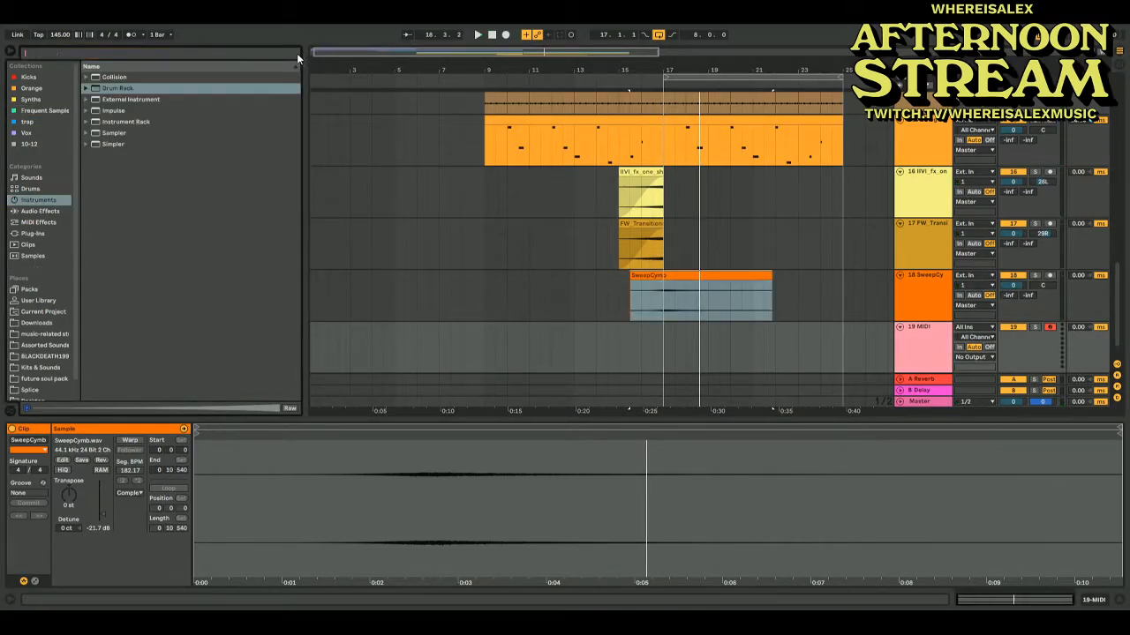
{"action": "left_click", "coordinate": [110, 89]}
{"action": "double_click", "coordinate": [111, 89]}
Audition the kick samples in the Kicks collection and in the Kicks folder of the BLACKDEATH1995 place
{"action": "left_click", "coordinate": [34, 79]}
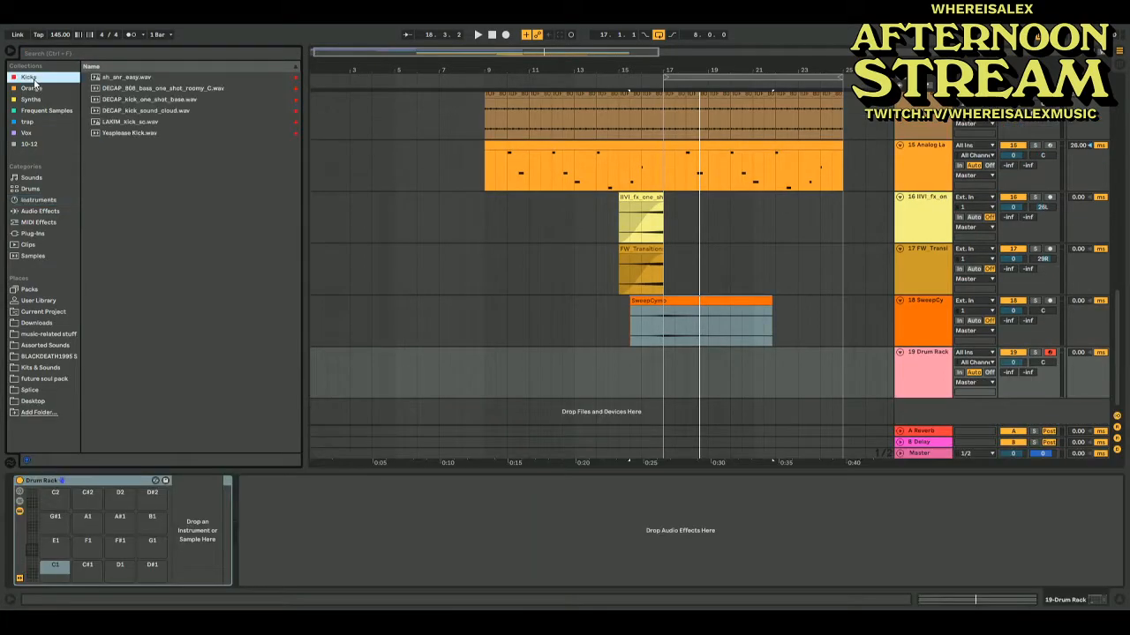
{"action": "left_click", "coordinate": [113, 122]}
{"action": "left_click", "coordinate": [131, 110]}
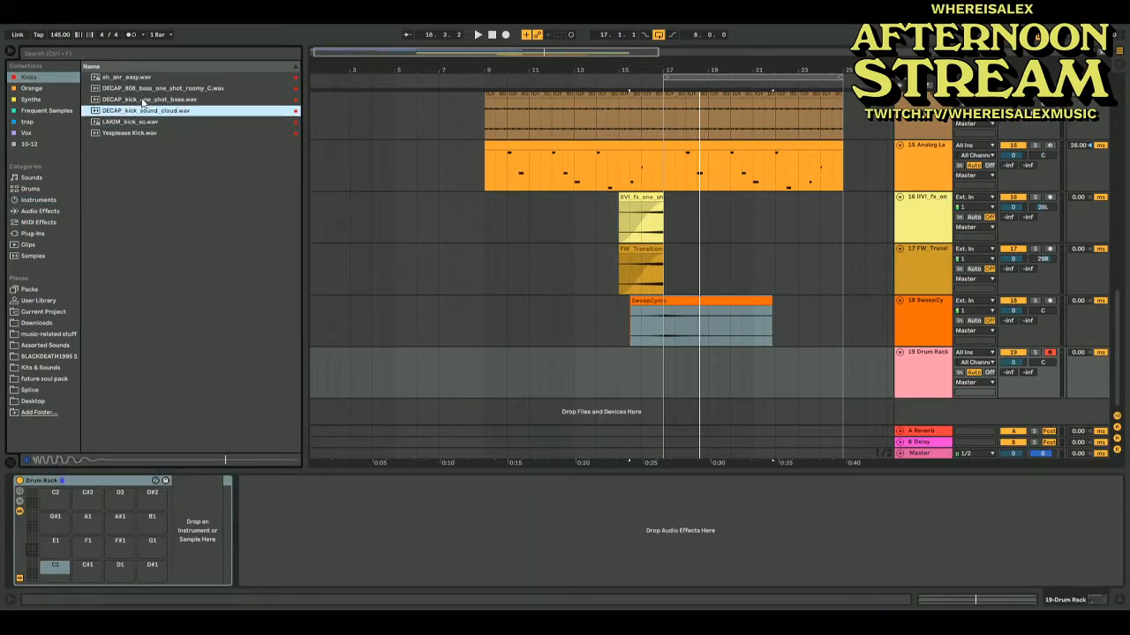
{"action": "left_click", "coordinate": [148, 100]}
{"action": "left_click", "coordinate": [124, 122]}
{"action": "left_click", "coordinate": [48, 356]}
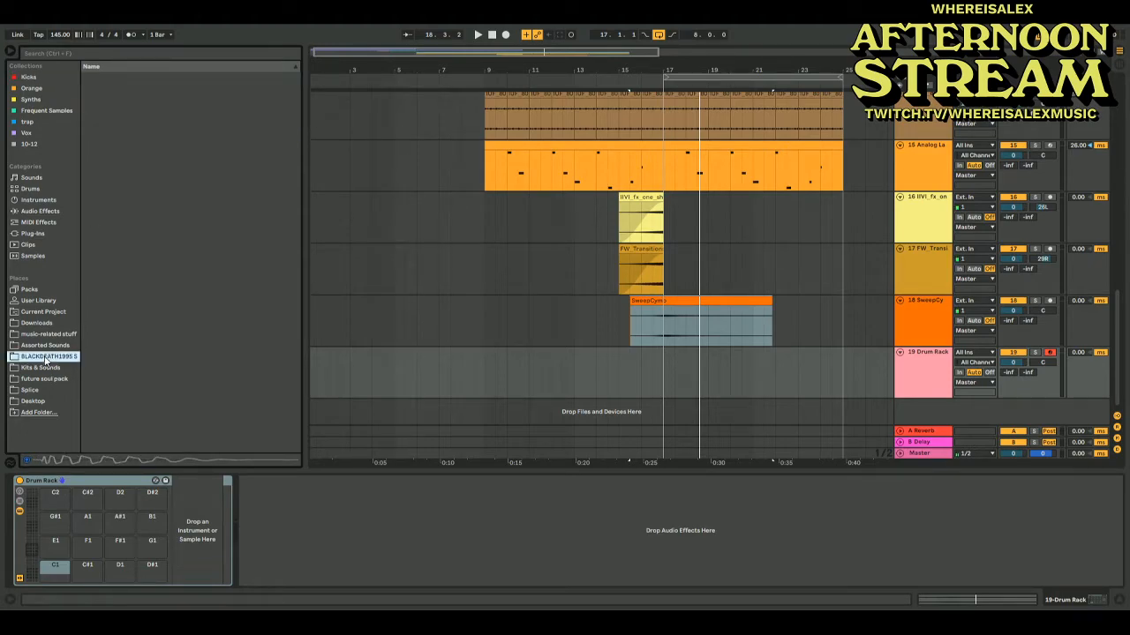
{"action": "left_click", "coordinate": [93, 145]}
{"action": "left_click", "coordinate": [156, 167]}
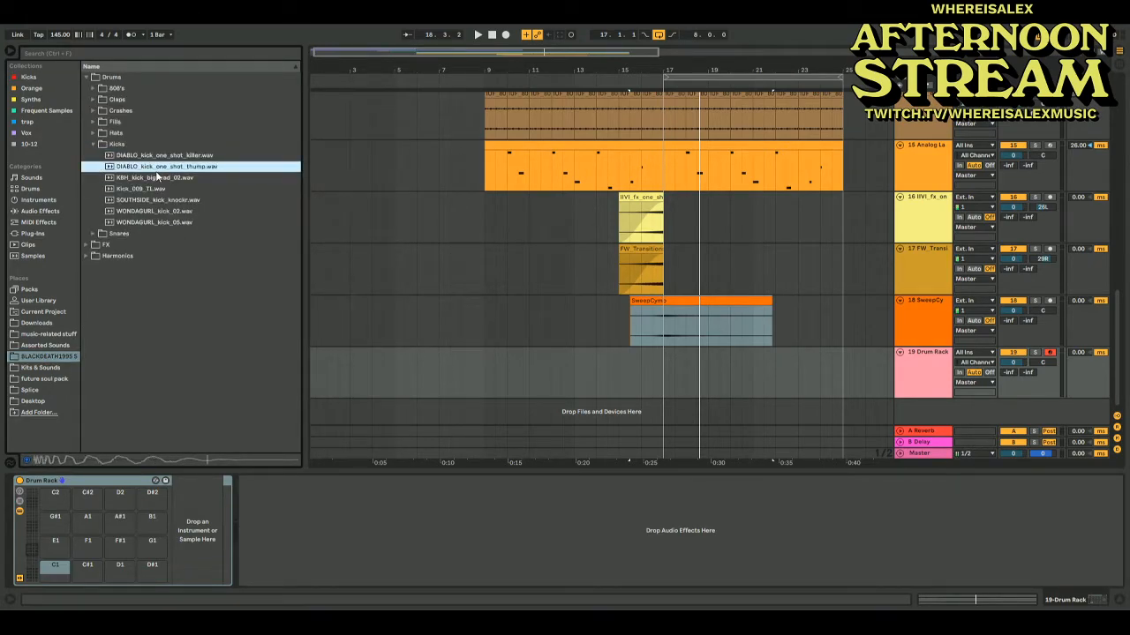
{"action": "key", "text": "Down"}
{"action": "key", "text": "Down"}
{"action": "key", "text": "Down"}
{"action": "key", "text": "Down"}
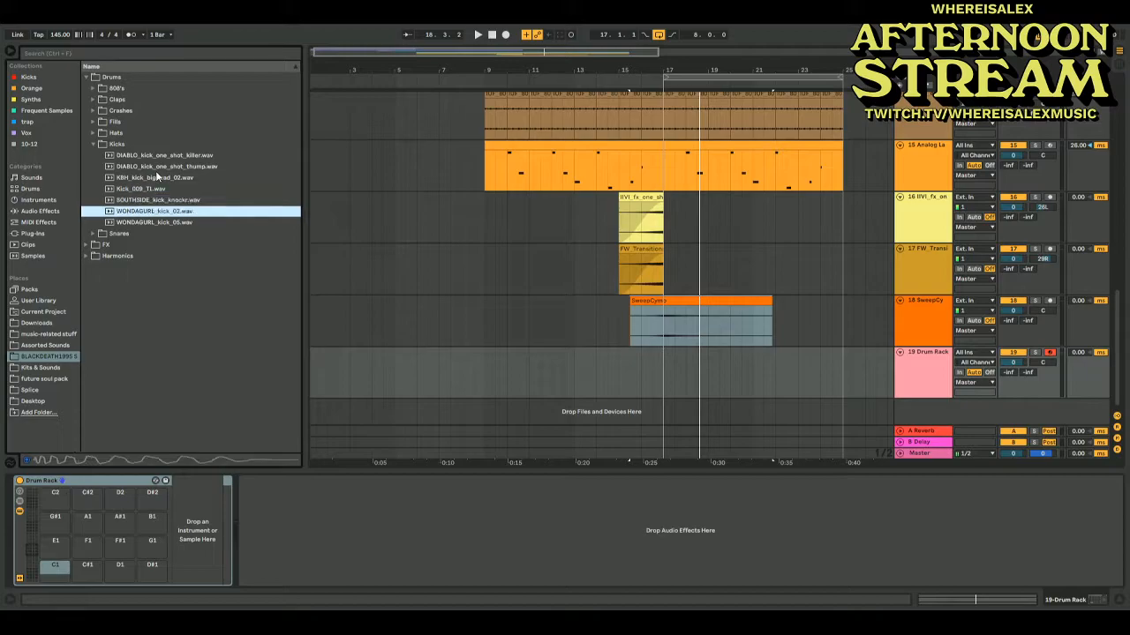
Load WONDAGURL_kick_02.wav onto pad C1 with 0% velocity-to-volume and 0 dB volume, and replace the sample with KBH_kick_bighead_02.wav
{"action": "left_click_drag", "start_coordinate": [146, 212], "coordinate": [57, 572]}
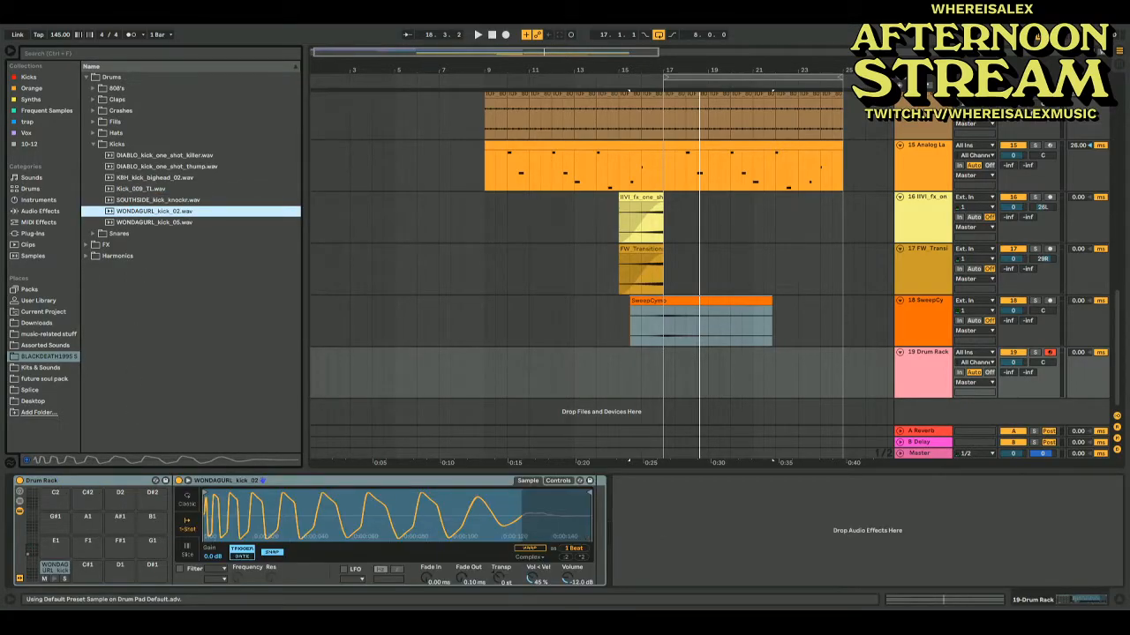
{"action": "left_click_drag", "start_coordinate": [544, 579], "coordinate": [544, 609]}
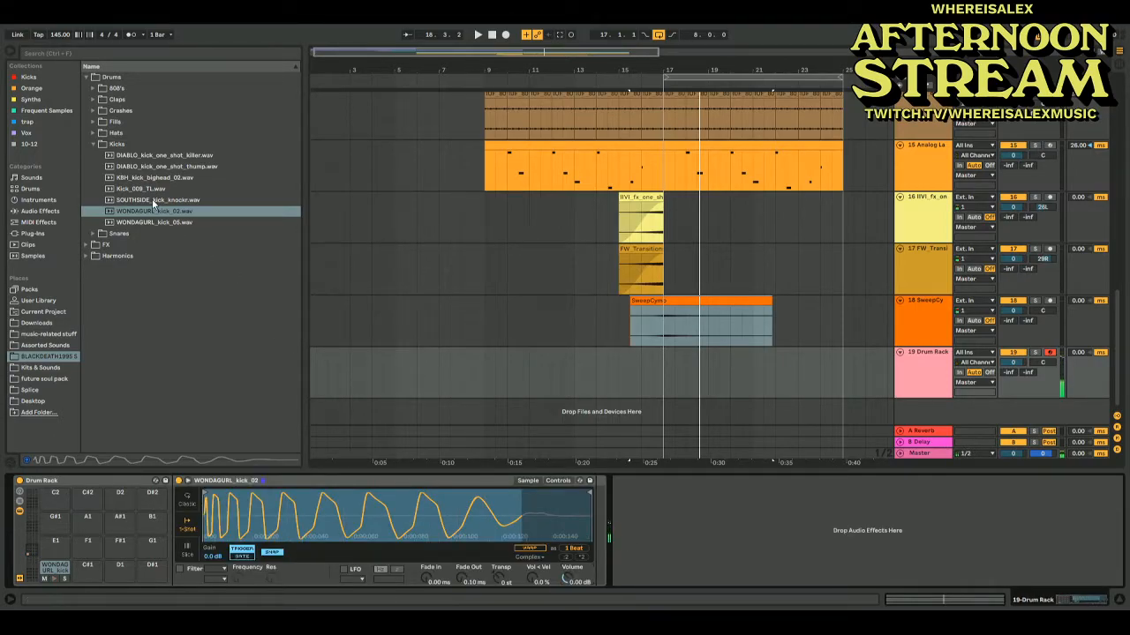
{"action": "left_click_drag", "start_coordinate": [136, 179], "coordinate": [377, 527]}
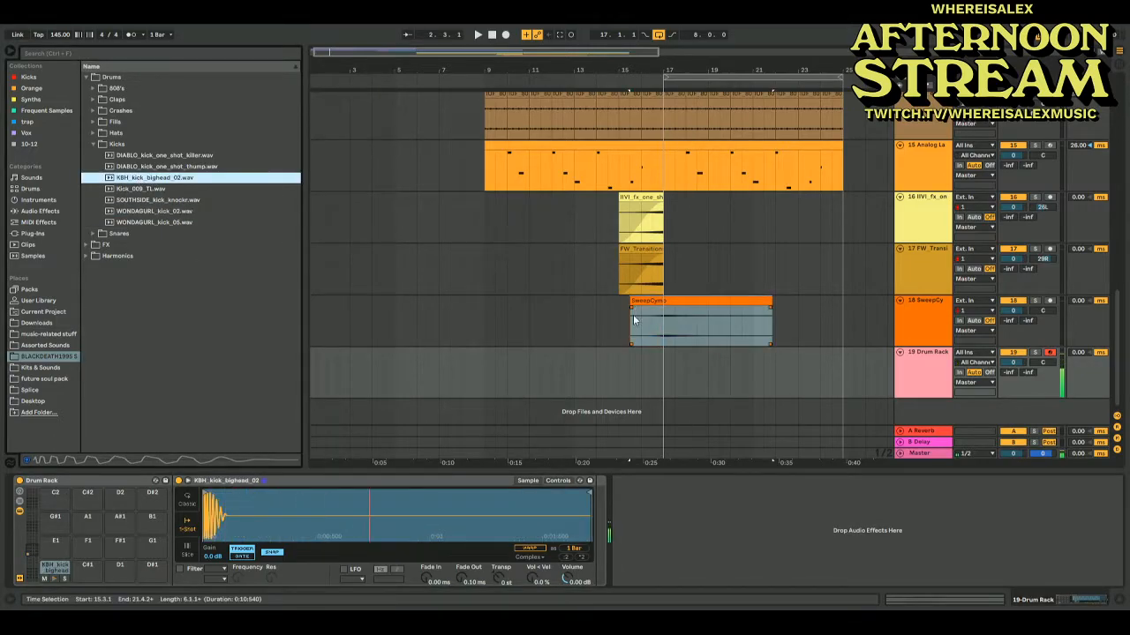
Play a kick pattern over the section from bar 17 and capture it as a MIDI clip on track 19
{"action": "left_click", "coordinate": [626, 368]}
{"action": "key", "text": "space"}
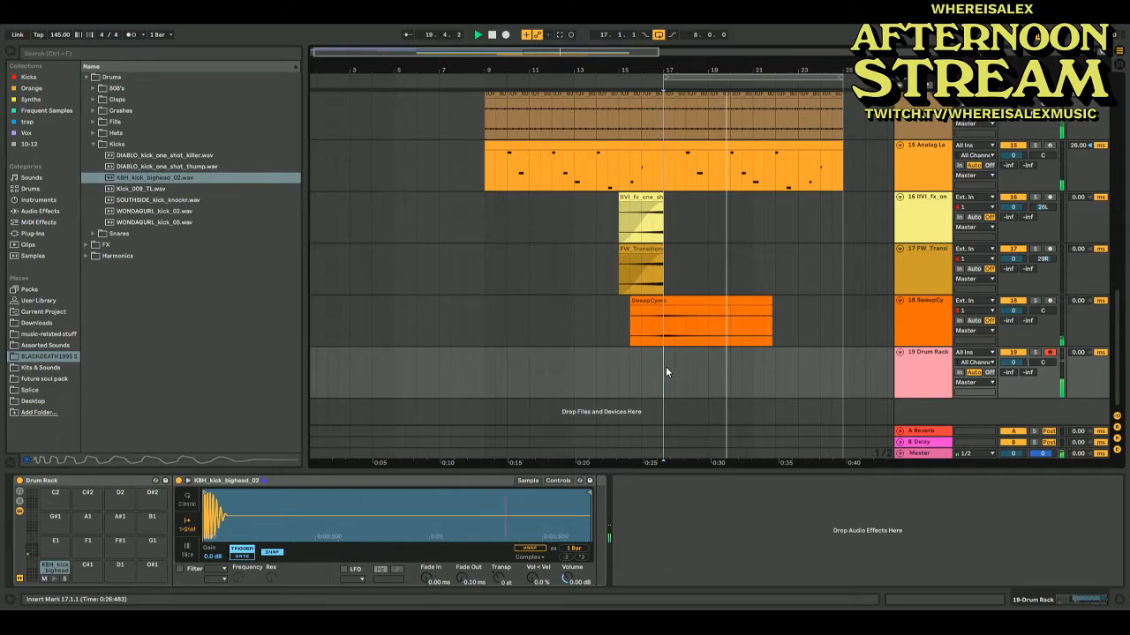
{"action": "key", "text": "space"}
{"action": "key", "text": "space"}
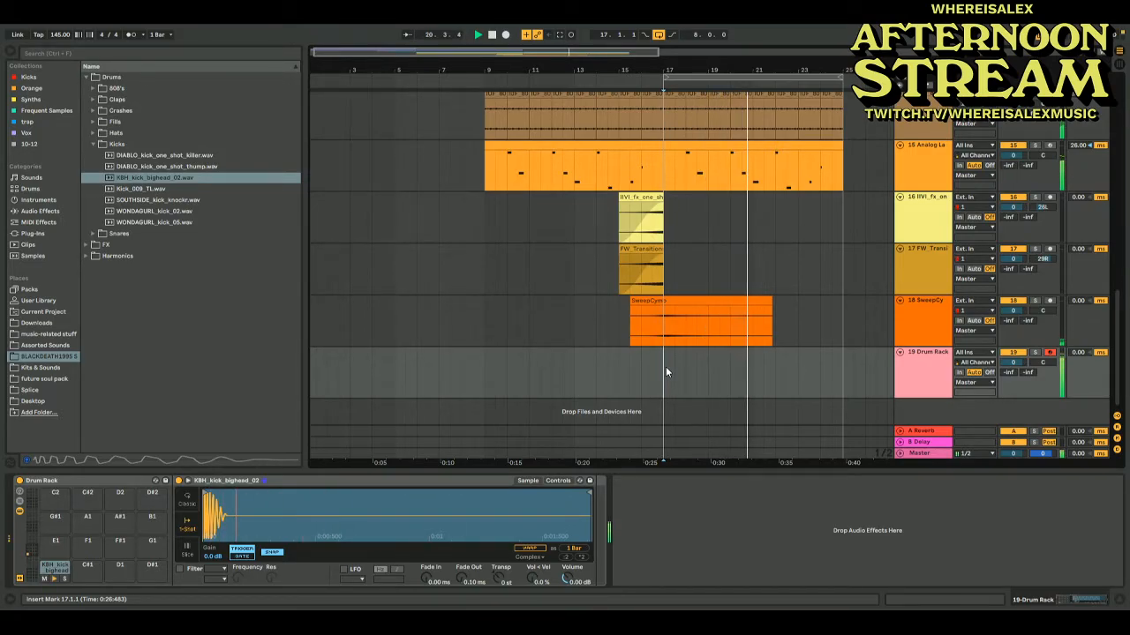
{"action": "left_click", "coordinate": [560, 35]}
Quantize all notes in the captured kick clip and move the first kick to the clip's start
{"action": "key", "text": "space"}
{"action": "double_click", "coordinate": [701, 352]}
{"action": "left_click", "coordinate": [709, 533]}
{"action": "key", "text": "ctrl+a"}
{"action": "key", "text": "ctrl+u"}
{"action": "key", "text": "space"}
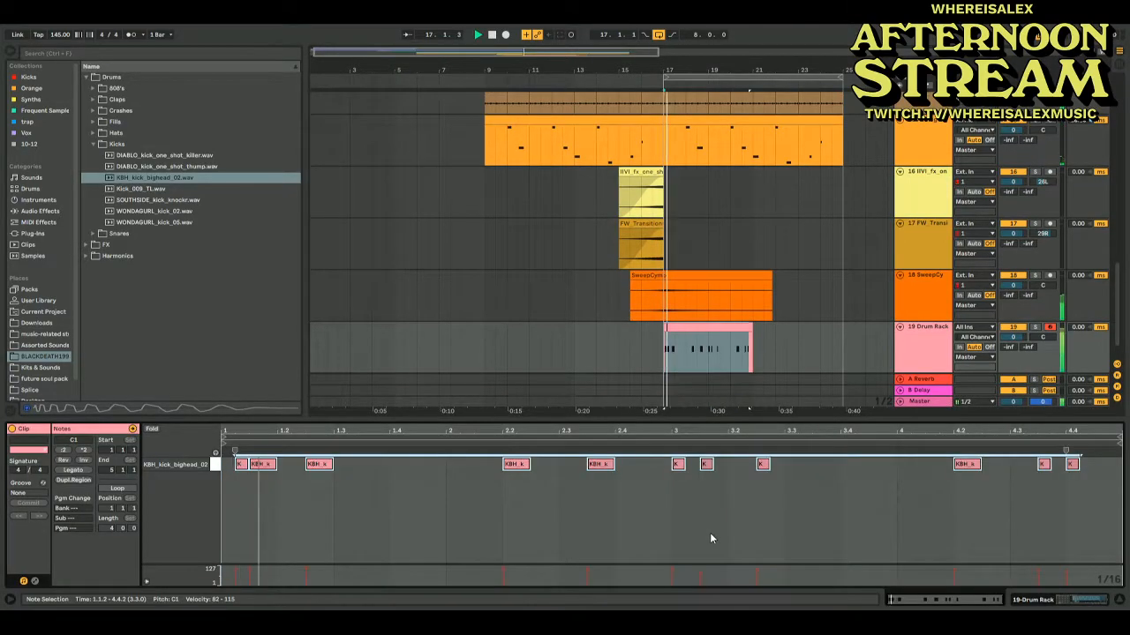
{"action": "key", "text": "space"}
{"action": "left_click", "coordinate": [240, 465]}
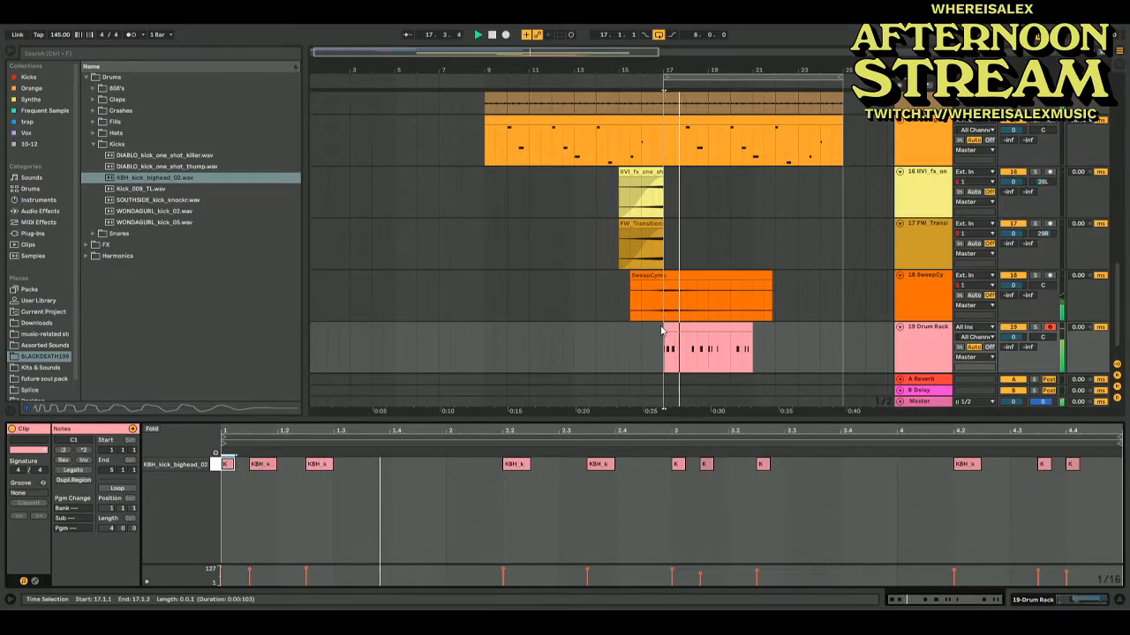
Lower the gain of all four Lofi Guitar Loop clips on track 11 to -4.96 dB
{"action": "scroll", "coordinate": [756, 228], "scroll_direction": "up", "scroll_amount": 5}
{"action": "left_click", "coordinate": [756, 228]}
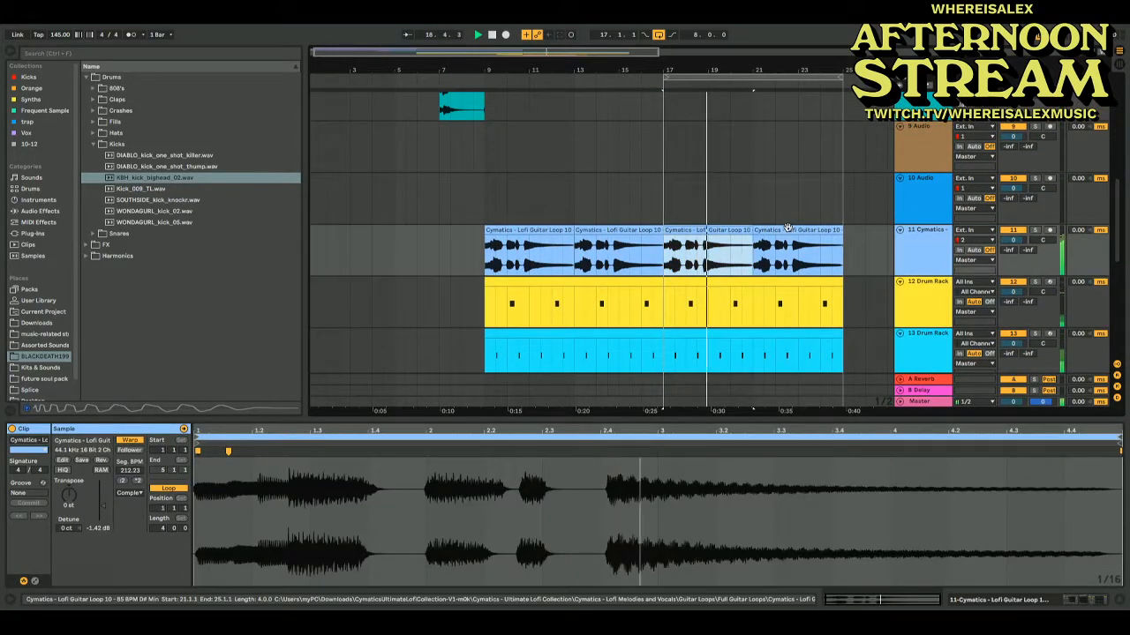
{"action": "left_click", "coordinate": [537, 232], "text": "shift"}
{"action": "left_click_drag", "start_coordinate": [105, 501], "coordinate": [103, 504]}
Duplicate the four-bar kick clip on track 19 into bars 21 to 25
{"action": "scroll", "coordinate": [735, 290], "scroll_direction": "down", "scroll_amount": 5}
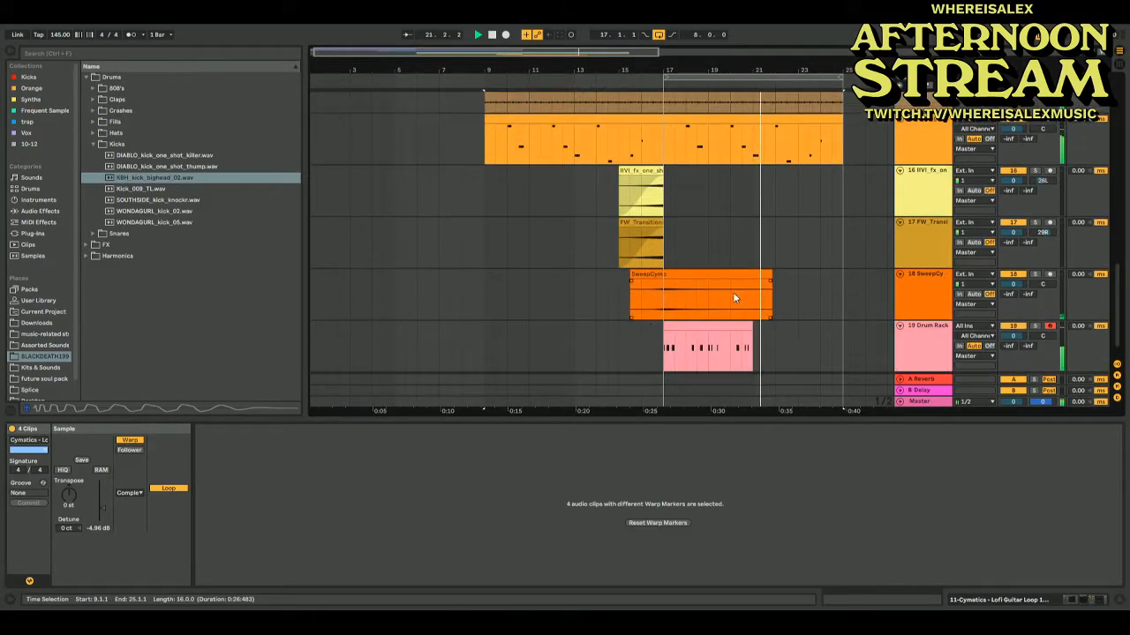
{"action": "left_click", "coordinate": [699, 328]}
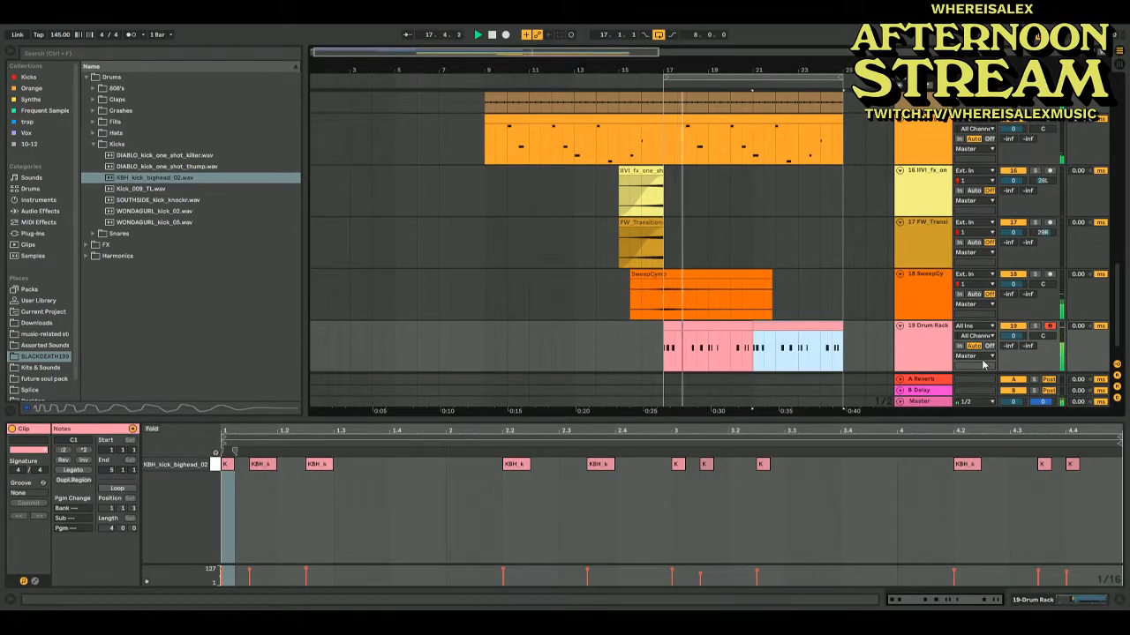
{"action": "left_click", "coordinate": [645, 346]}
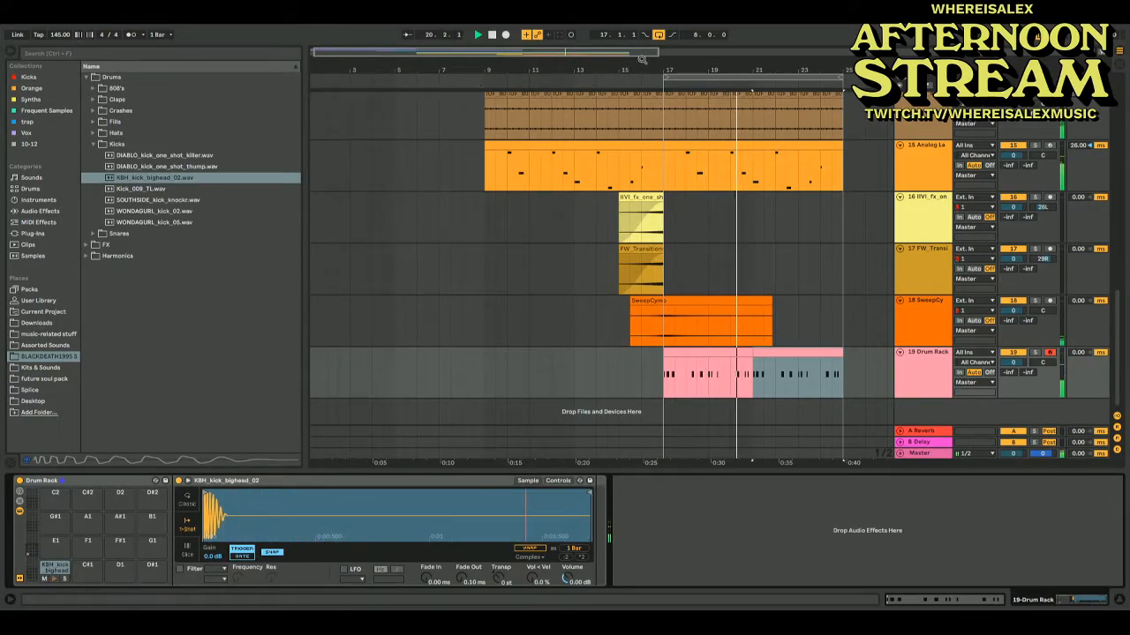
Insert a new MIDI track directly below the hi-hat loop on track 14 and stop playback
{"action": "scroll", "coordinate": [809, 144], "scroll_direction": "up", "scroll_amount": 2}
{"action": "scroll", "coordinate": [809, 144], "scroll_direction": "up", "scroll_amount": 1}
{"action": "left_click", "coordinate": [921, 235]}
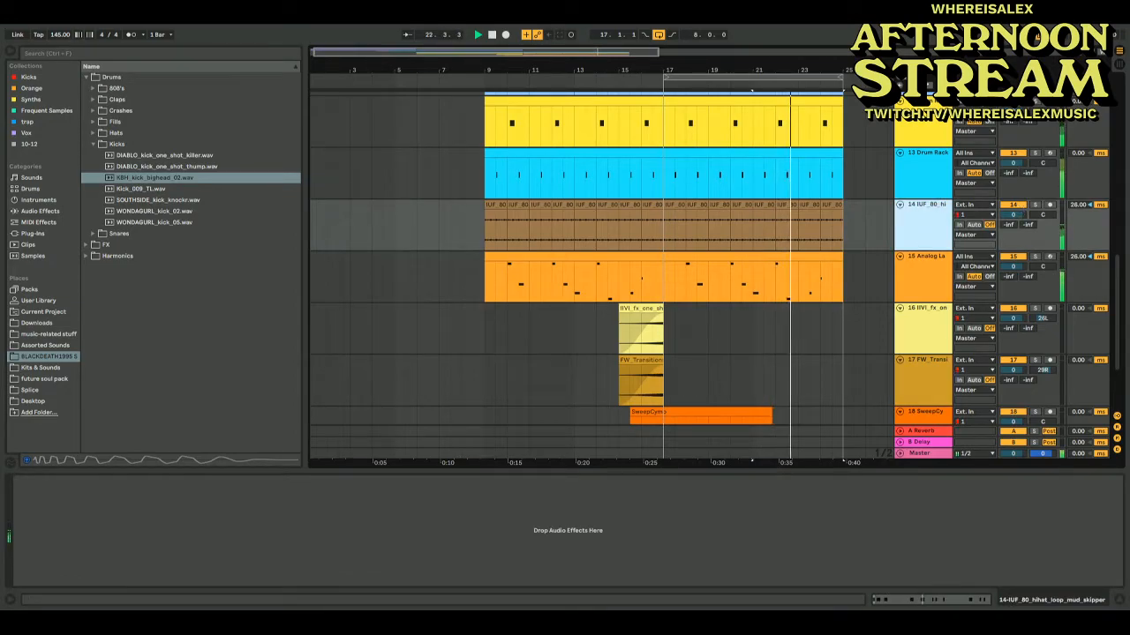
{"action": "key", "text": "ctrl+shift+t"}
{"action": "scroll", "coordinate": [627, 352], "scroll_direction": "down", "scroll_amount": 3}
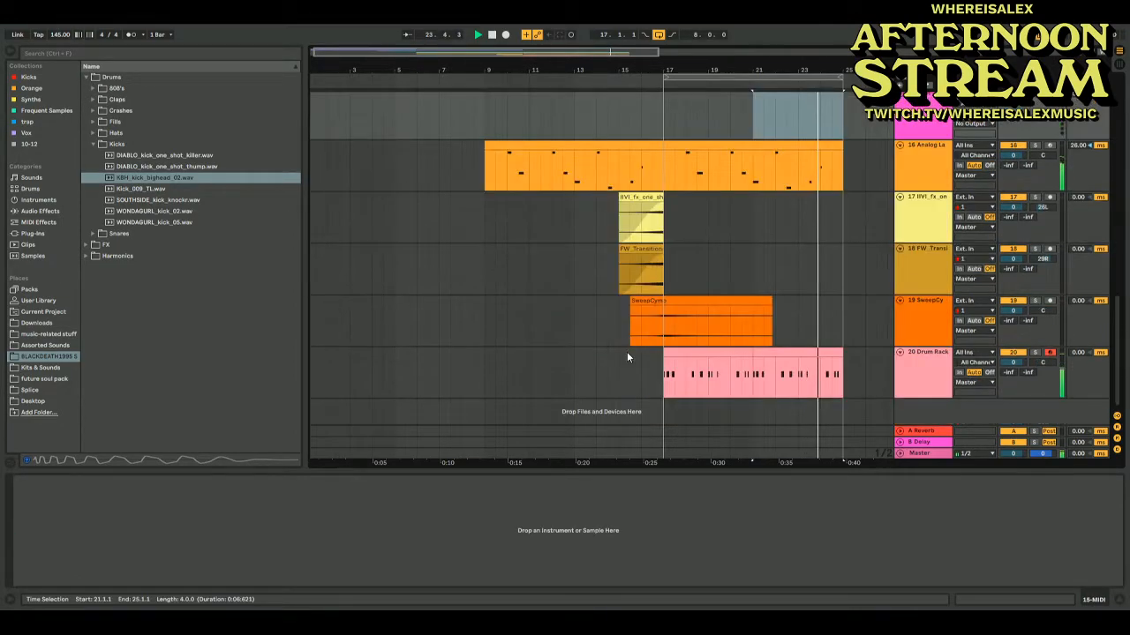
{"action": "scroll", "coordinate": [743, 248], "scroll_direction": "up", "scroll_amount": 2}
{"action": "scroll", "coordinate": [743, 250], "scroll_direction": "down", "scroll_amount": 2}
{"action": "key", "text": "space"}
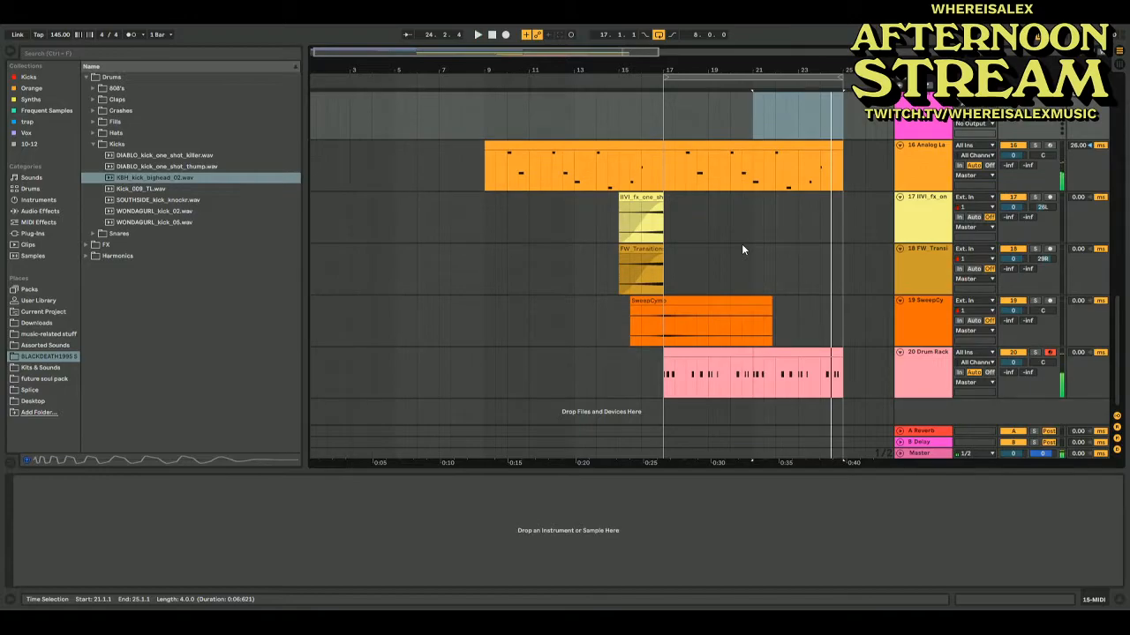
Delete the second kick note from the first kick clip at bar 17 and play the section
{"action": "left_click", "coordinate": [674, 358]}
{"action": "double_click", "coordinate": [679, 354]}
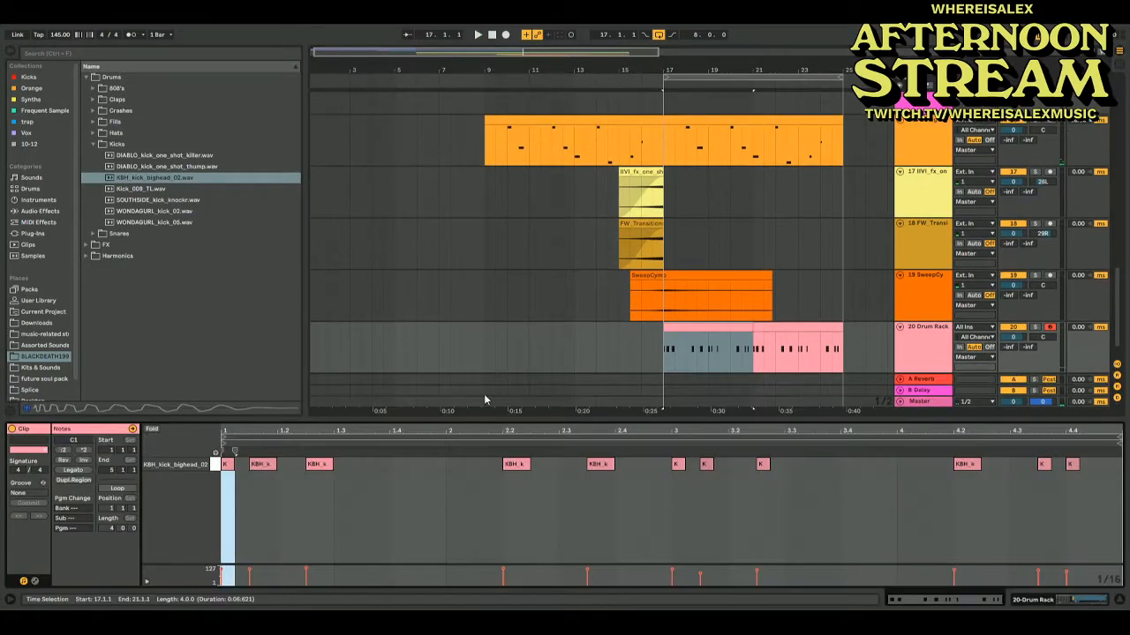
{"action": "left_click", "coordinate": [260, 468]}
{"action": "key", "text": "space"}
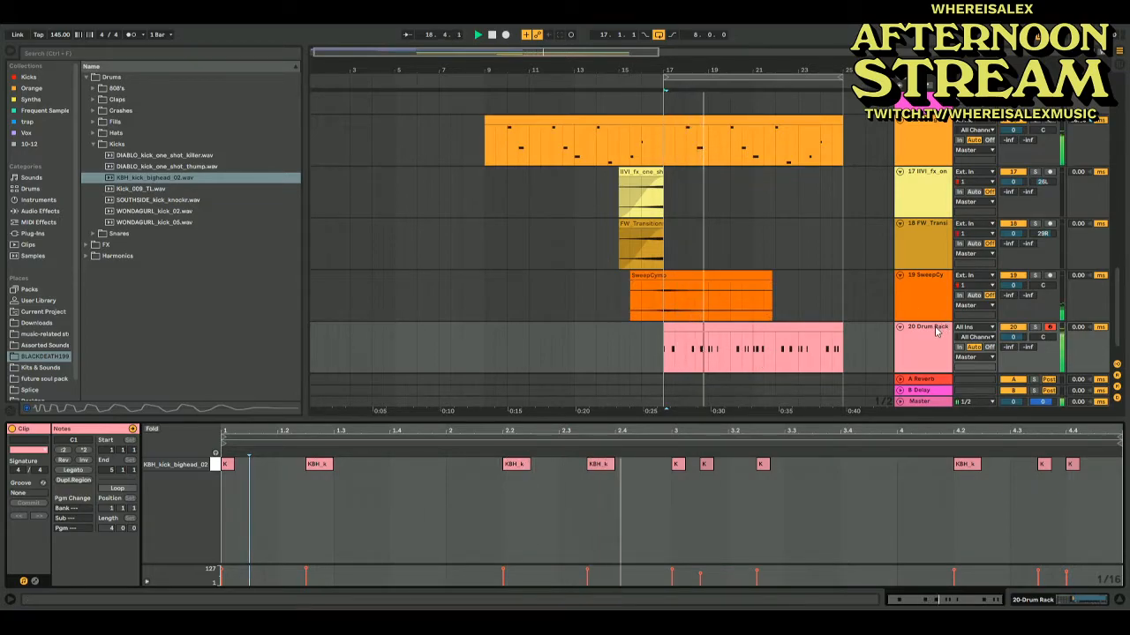
Set the track delay of the guitar loop on track 11 to 33 ms while listening to the section
{"action": "scroll", "coordinate": [847, 256], "scroll_direction": "up", "scroll_amount": 5}
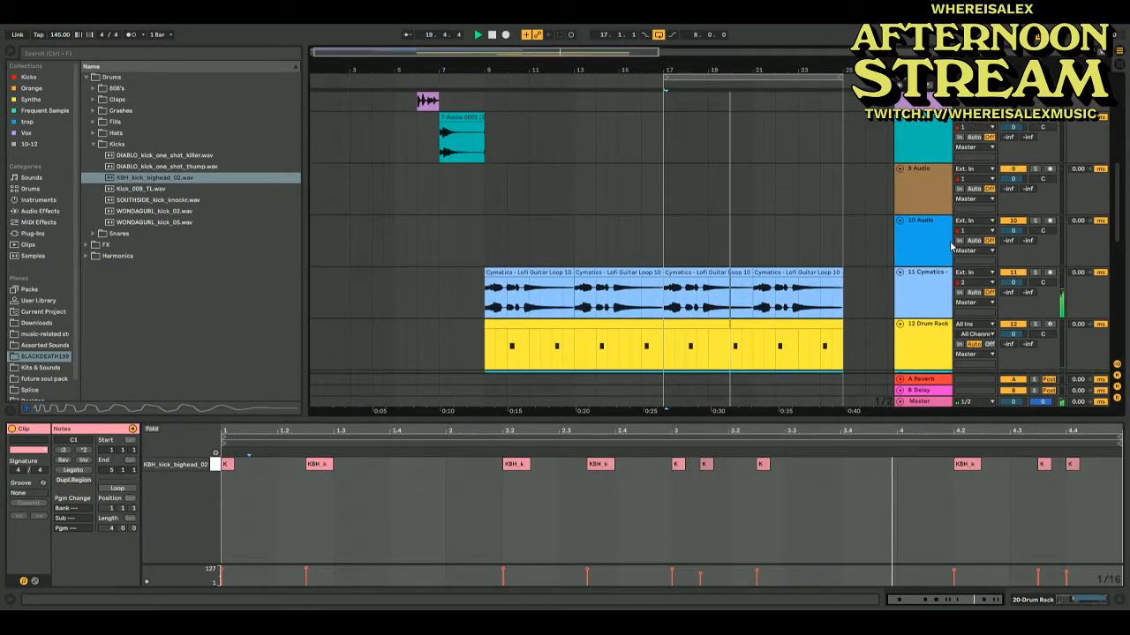
{"action": "scroll", "coordinate": [950, 240], "scroll_direction": "down", "scroll_amount": 5}
{"action": "key", "text": "space"}
{"action": "scroll", "coordinate": [789, 222], "scroll_direction": "up", "scroll_amount": 5}
{"action": "left_click_drag", "start_coordinate": [1084, 181], "coordinate": [1084, 150]}
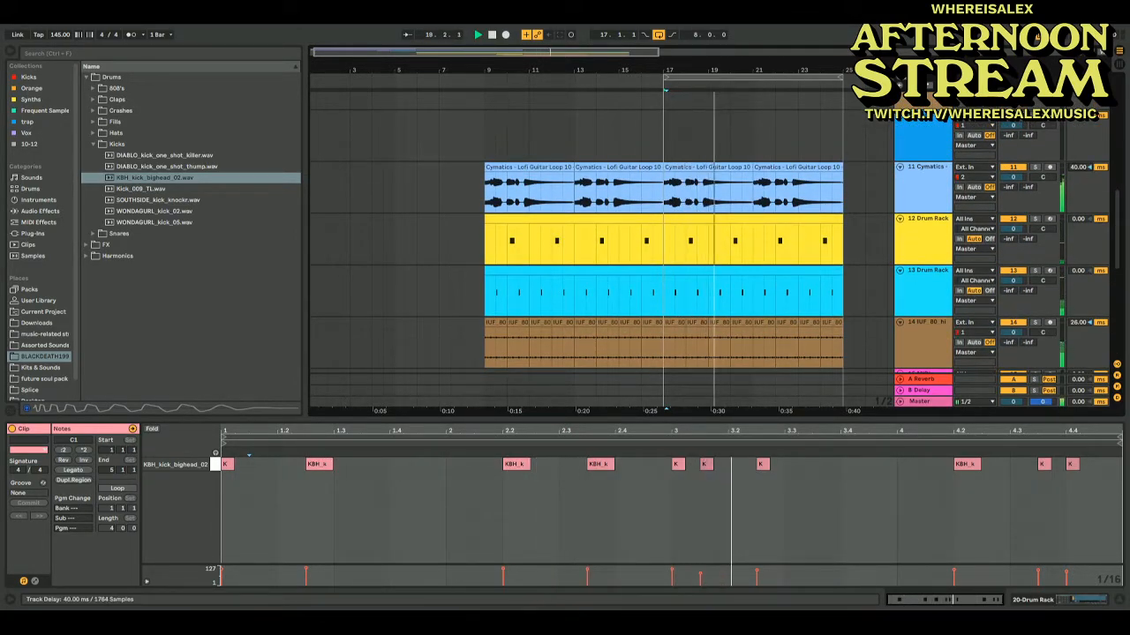
{"action": "scroll", "coordinate": [904, 212], "scroll_direction": "down", "scroll_amount": 5}
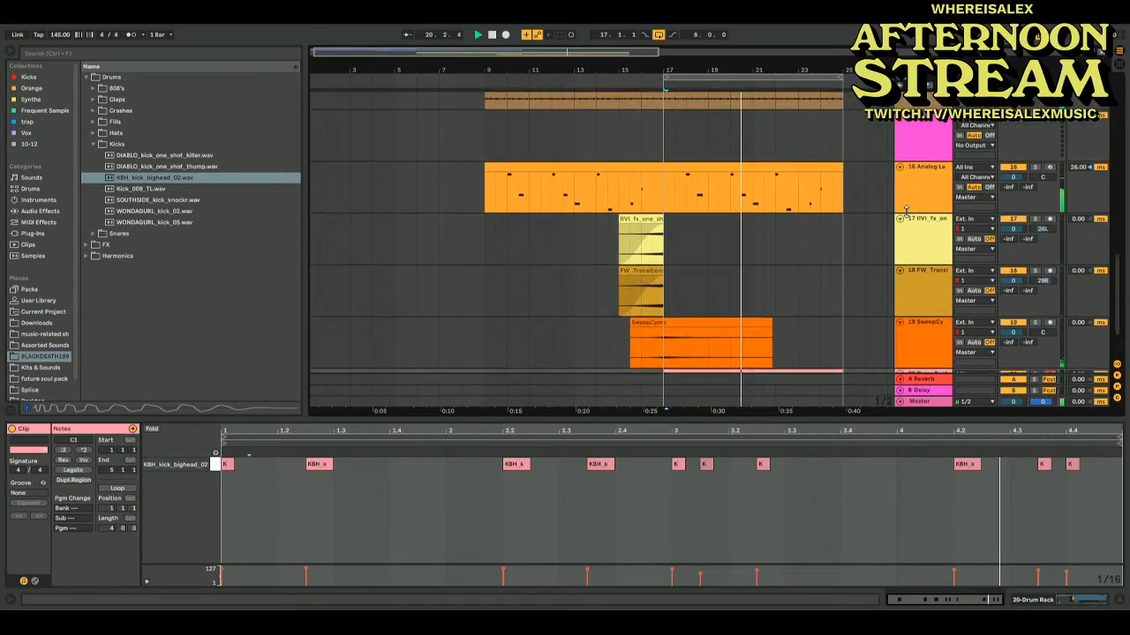
{"action": "scroll", "coordinate": [905, 212], "scroll_direction": "up", "scroll_amount": 3}
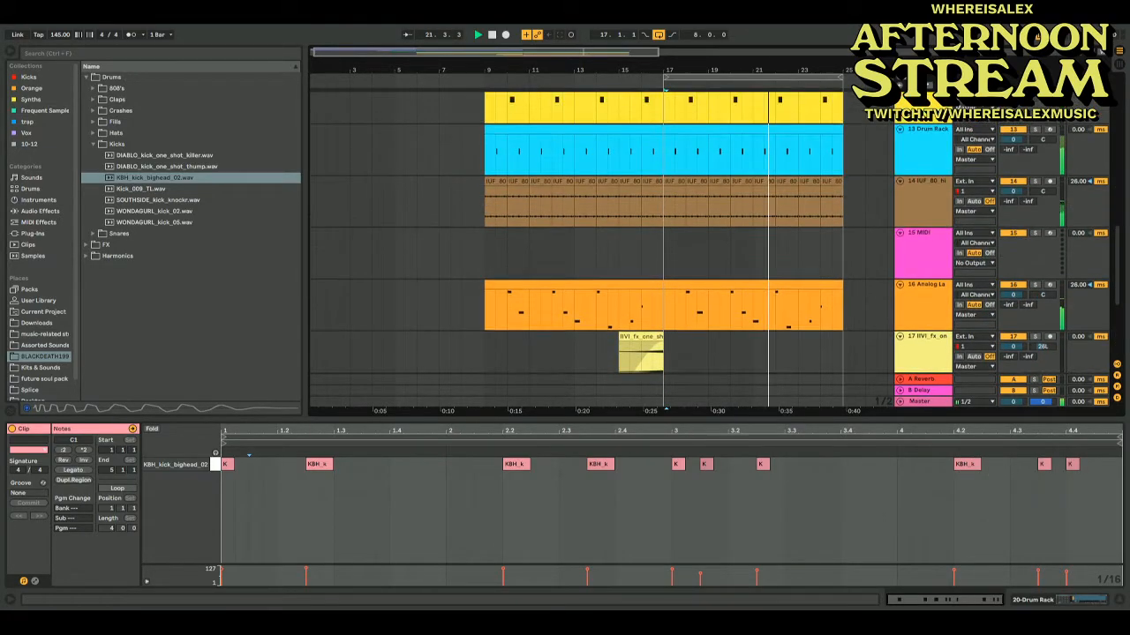
{"action": "scroll", "coordinate": [906, 211], "scroll_direction": "up", "scroll_amount": 3}
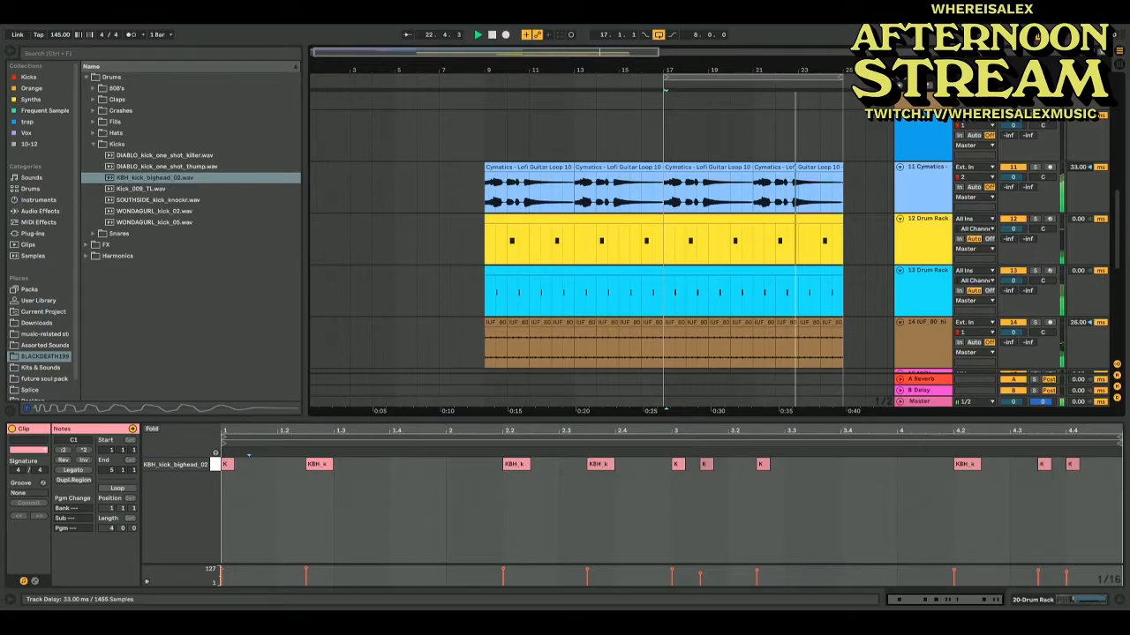
Add a new MIDI track below the kick Drum Rack track and arm it for recording
{"action": "scroll", "coordinate": [912, 327], "scroll_direction": "down", "scroll_amount": 5}
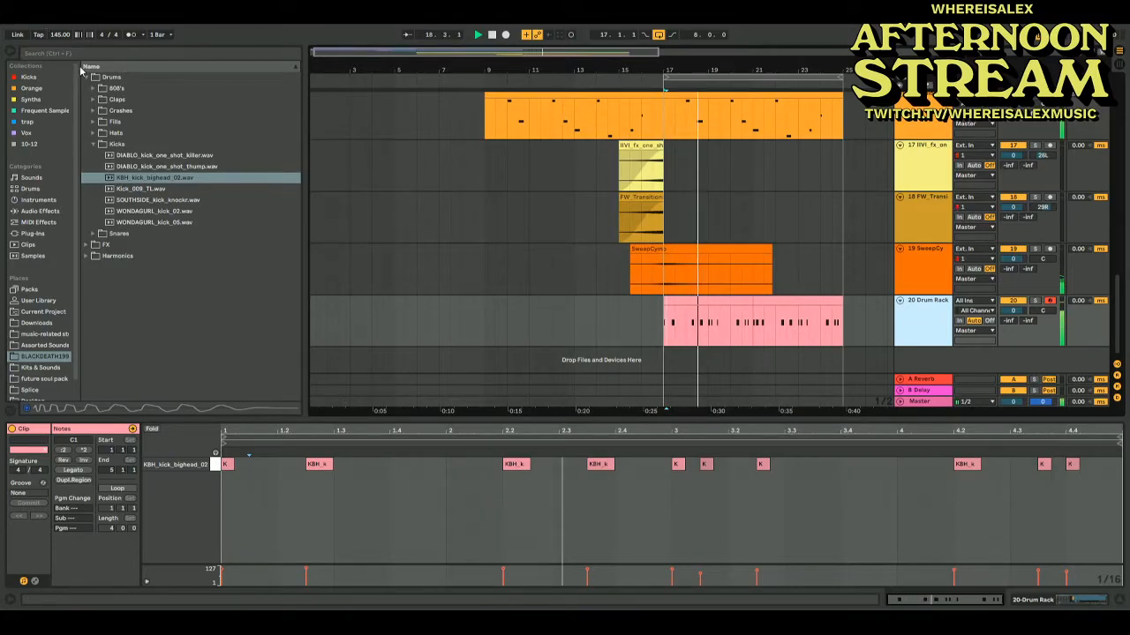
{"action": "key", "text": "ctrl+shift+t"}
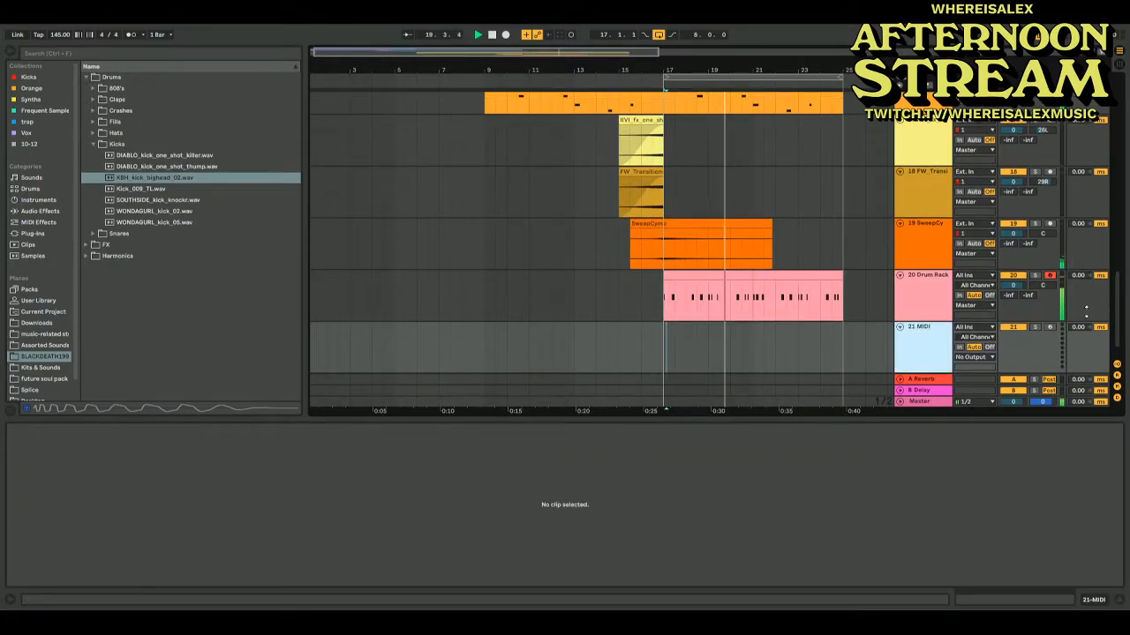
{"action": "left_click", "coordinate": [1047, 328]}
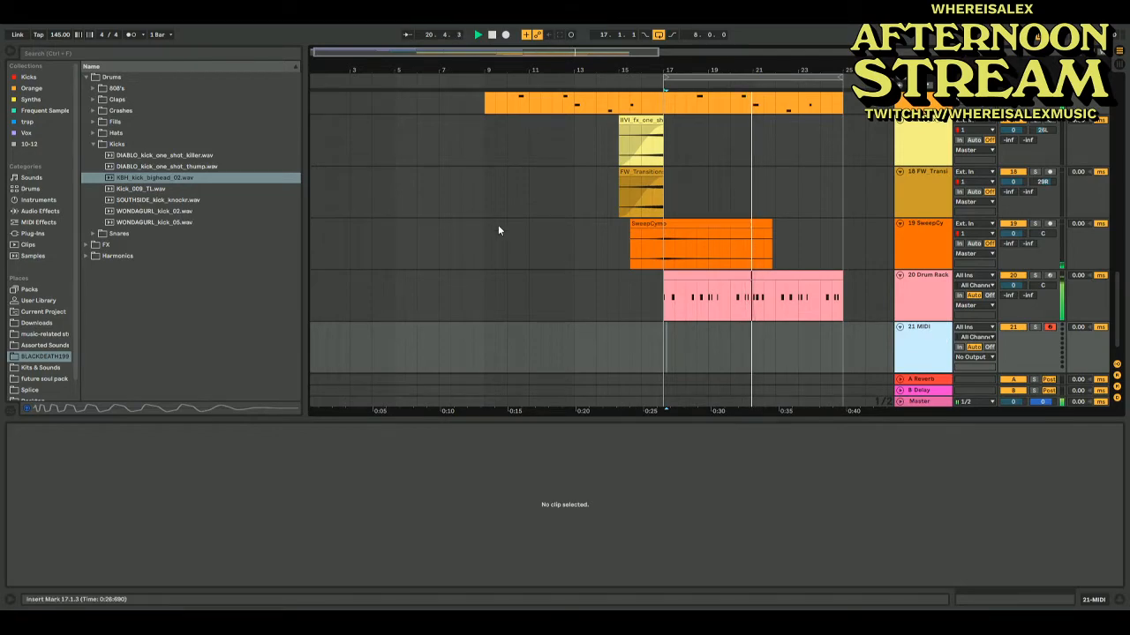
Delete the second kick note, on the third sixteenth of its first bar, from the kick clip at bar 21 on track 20
{"action": "left_click", "coordinate": [38, 200]}
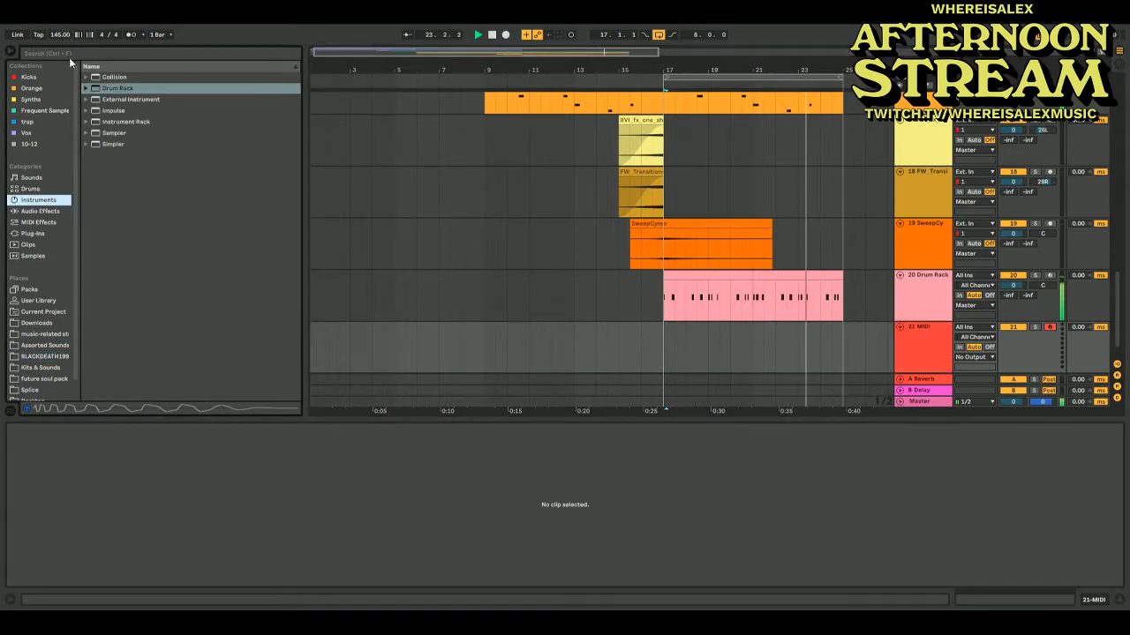
{"action": "left_click", "coordinate": [761, 281]}
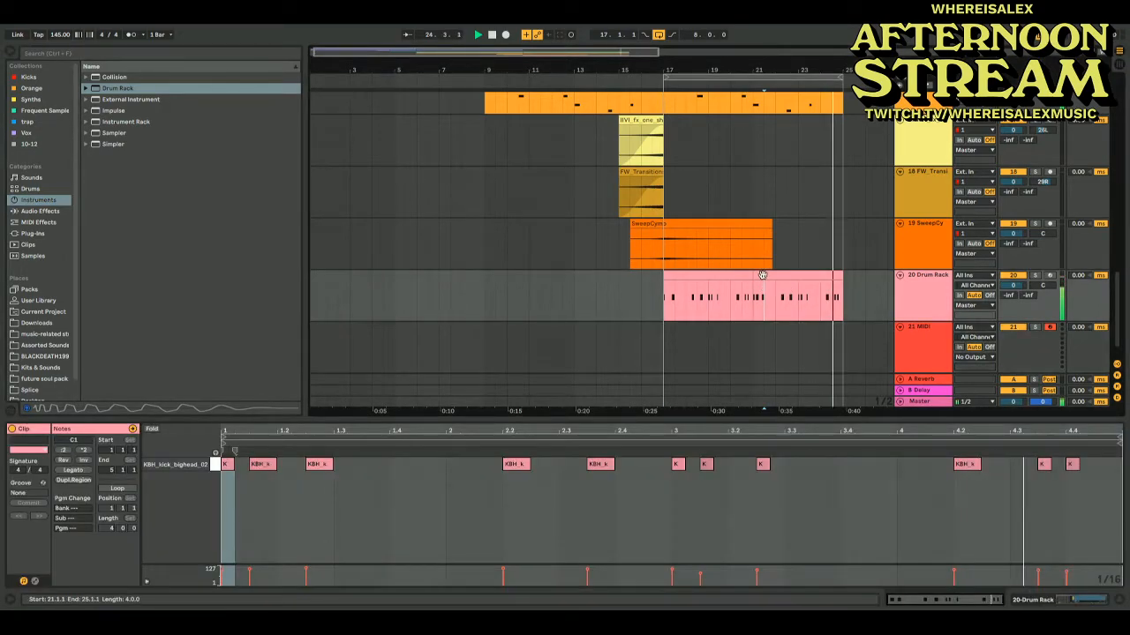
{"action": "left_click", "coordinate": [259, 465]}
{"action": "key", "text": "Delete"}
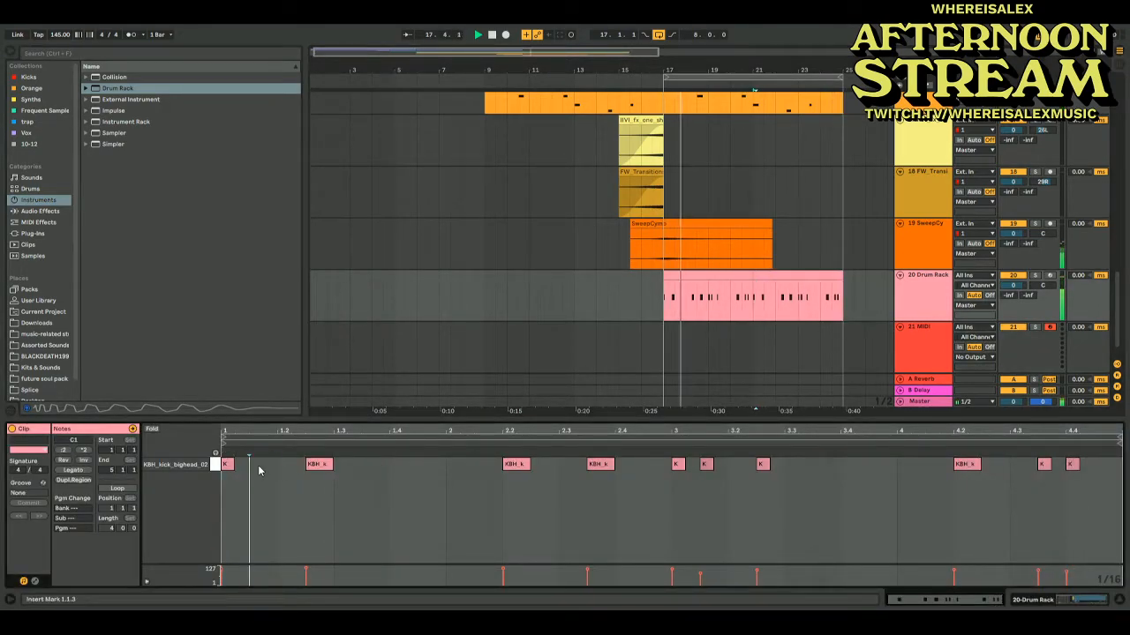
Delete the kick note at 3.1.3 from the first kick clip at bar 17, and select the second kick clip
{"action": "left_click", "coordinate": [735, 278]}
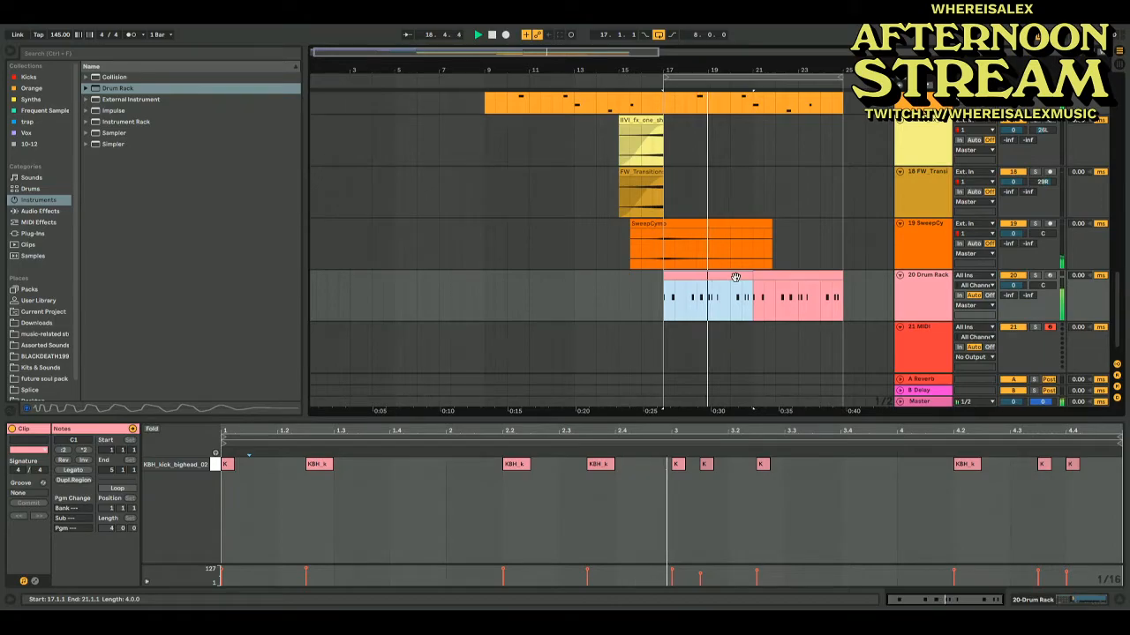
{"action": "left_click", "coordinate": [704, 464]}
{"action": "key", "text": "Delete"}
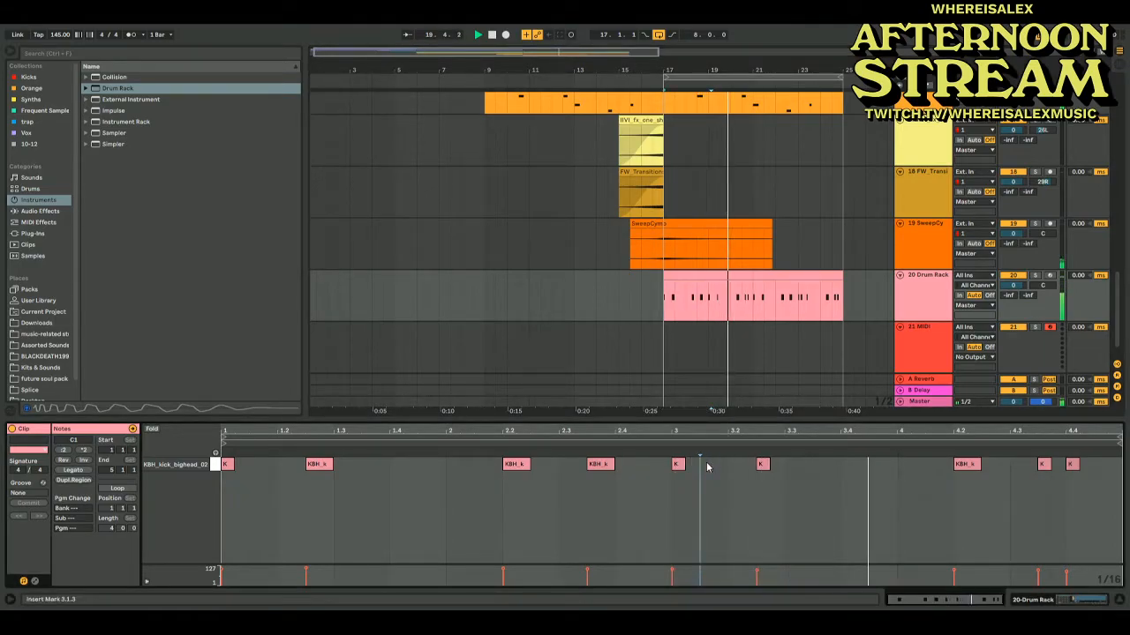
{"action": "left_click", "coordinate": [789, 280]}
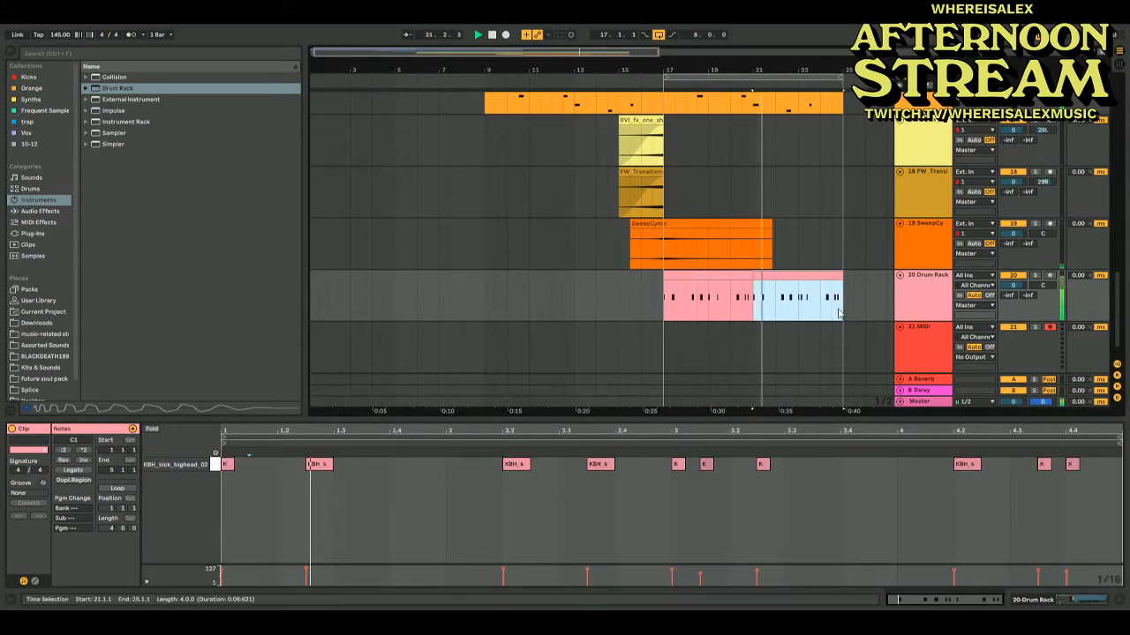
Search the whole library for 808 and load DECAP_808_bass_one_shot_roomy_C.wav onto MIDI track 21
{"action": "left_click", "coordinate": [928, 357]}
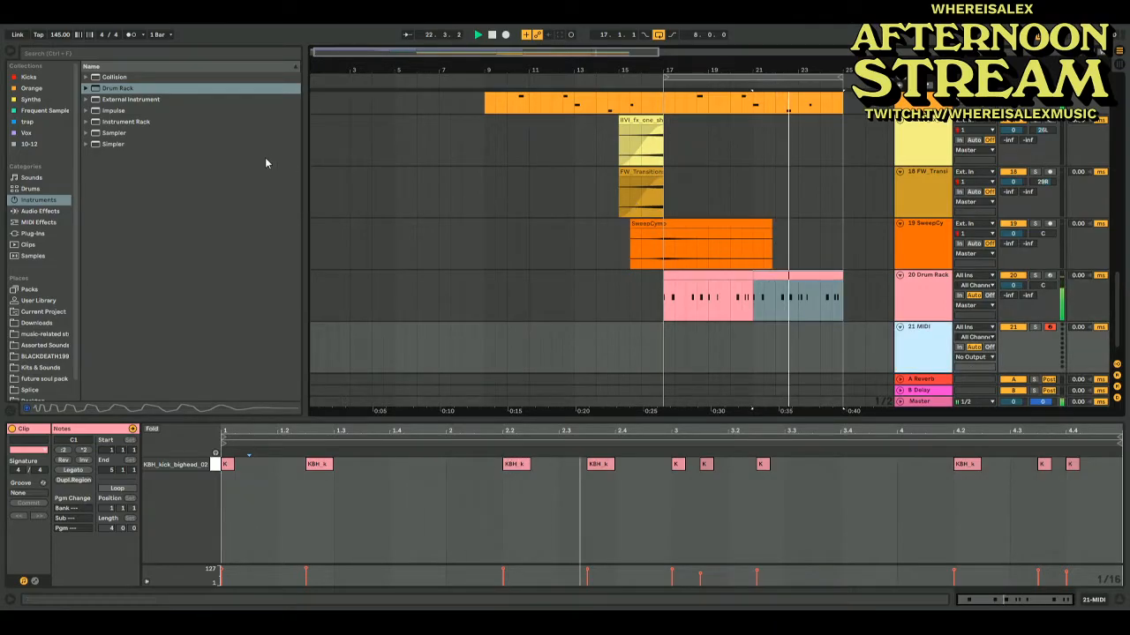
{"action": "left_click", "coordinate": [29, 100]}
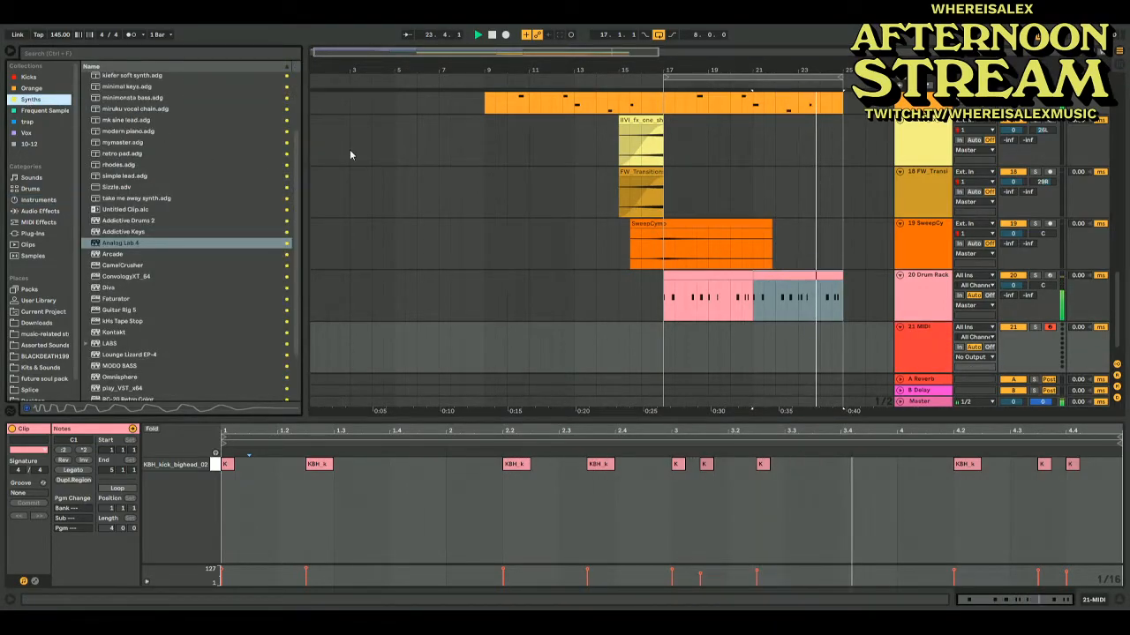
{"action": "left_click", "coordinate": [942, 365]}
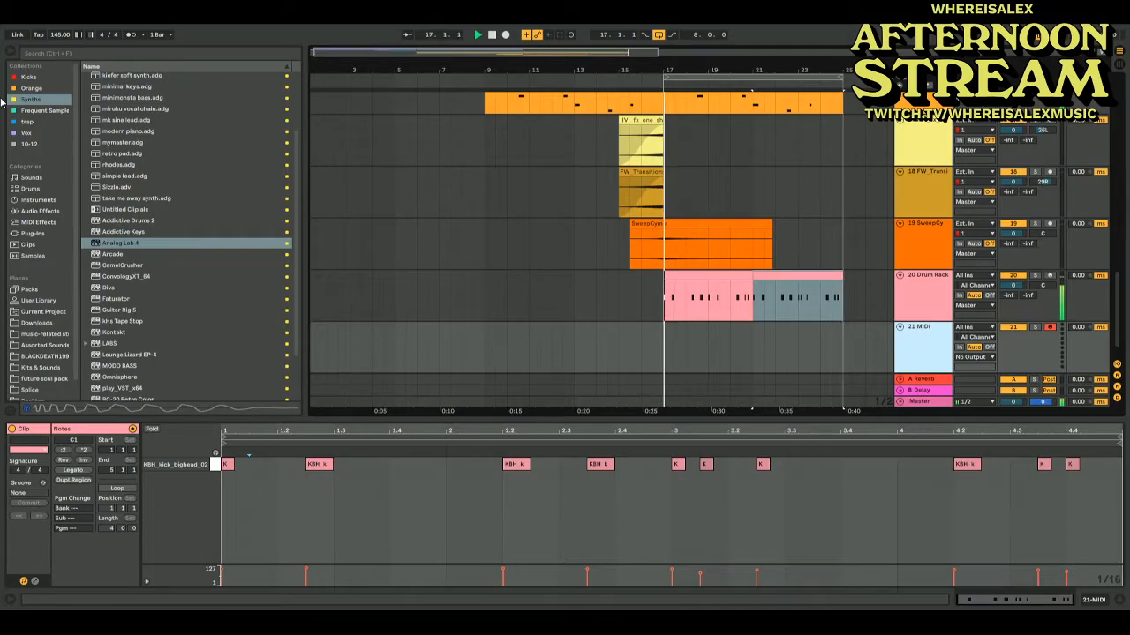
{"action": "left_click", "coordinate": [52, 52]}
{"action": "type", "text": "808"}
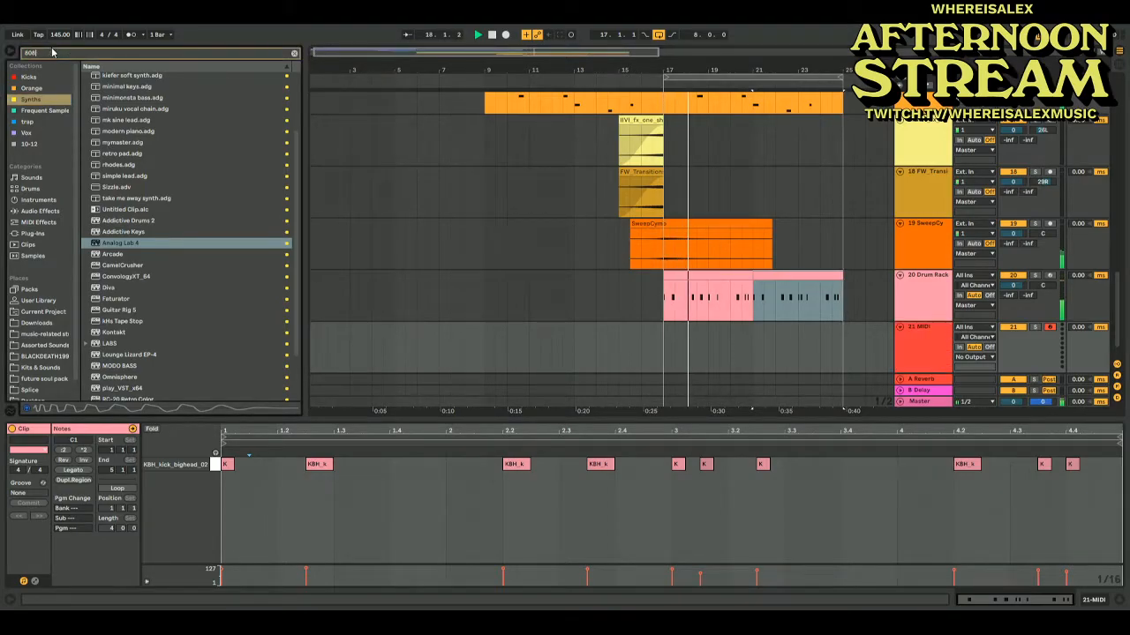
{"action": "left_click", "coordinate": [29, 267]}
{"action": "scroll", "coordinate": [262, 229], "scroll_direction": "down", "scroll_amount": 10}
{"action": "scroll", "coordinate": [262, 227], "scroll_direction": "down", "scroll_amount": 12}
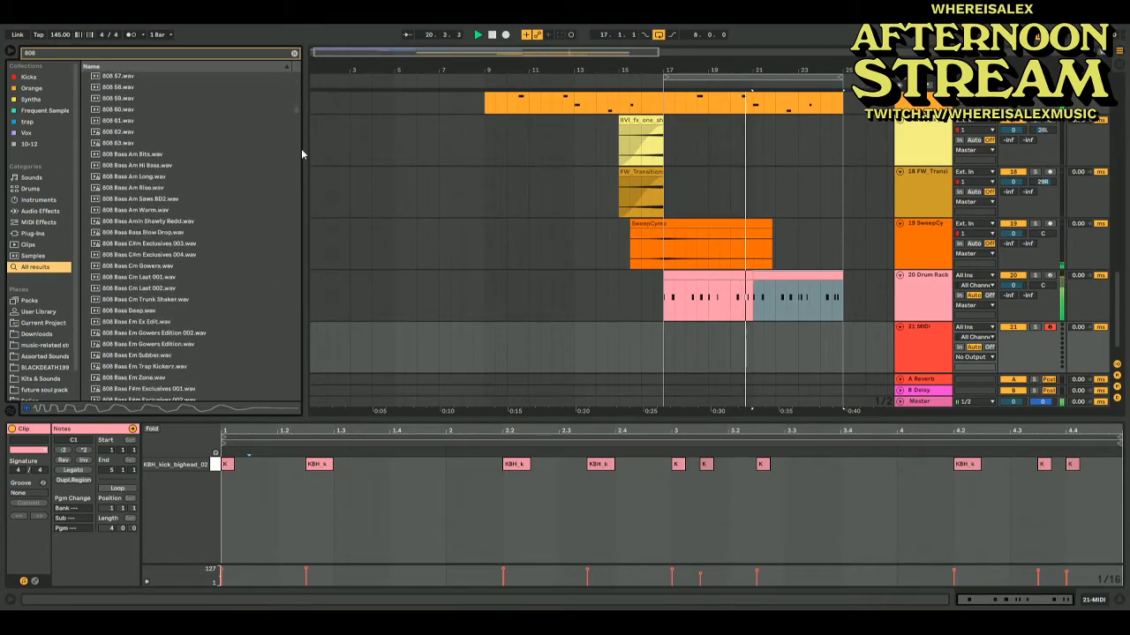
{"action": "scroll", "coordinate": [185, 290], "scroll_direction": "down", "scroll_amount": 20}
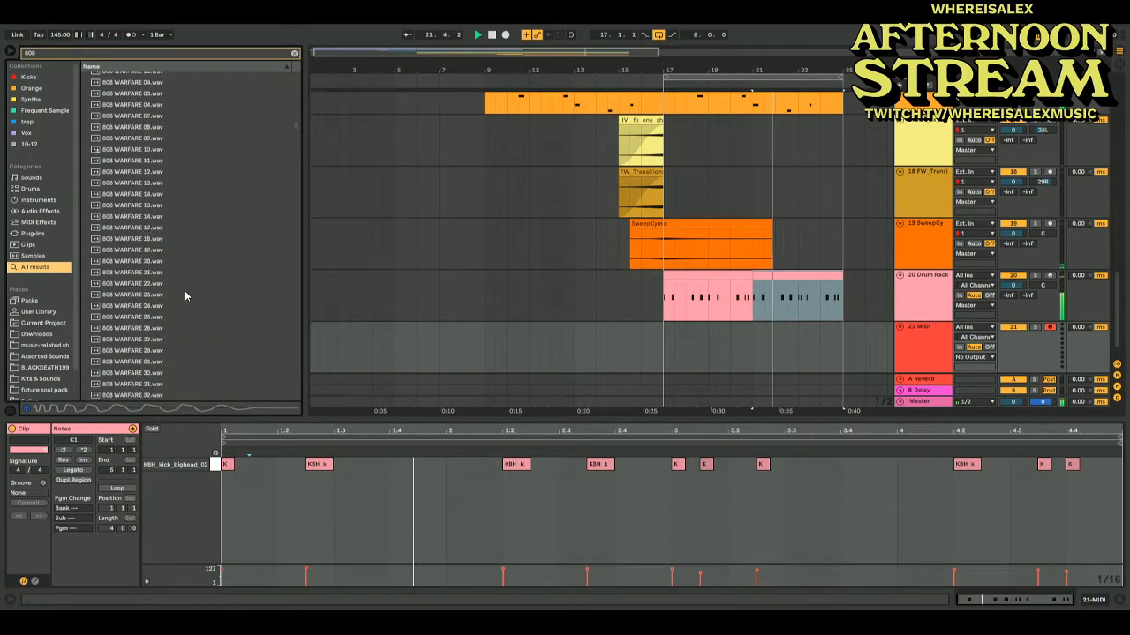
{"action": "left_click_drag", "start_coordinate": [295, 161], "coordinate": [316, 233]}
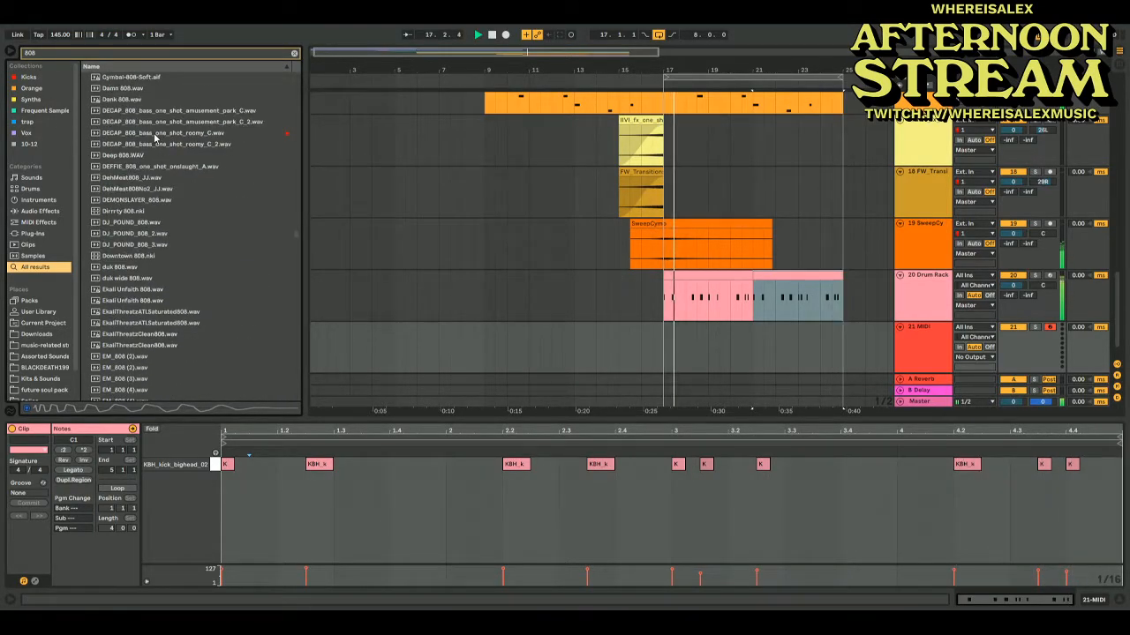
{"action": "left_click", "coordinate": [141, 134]}
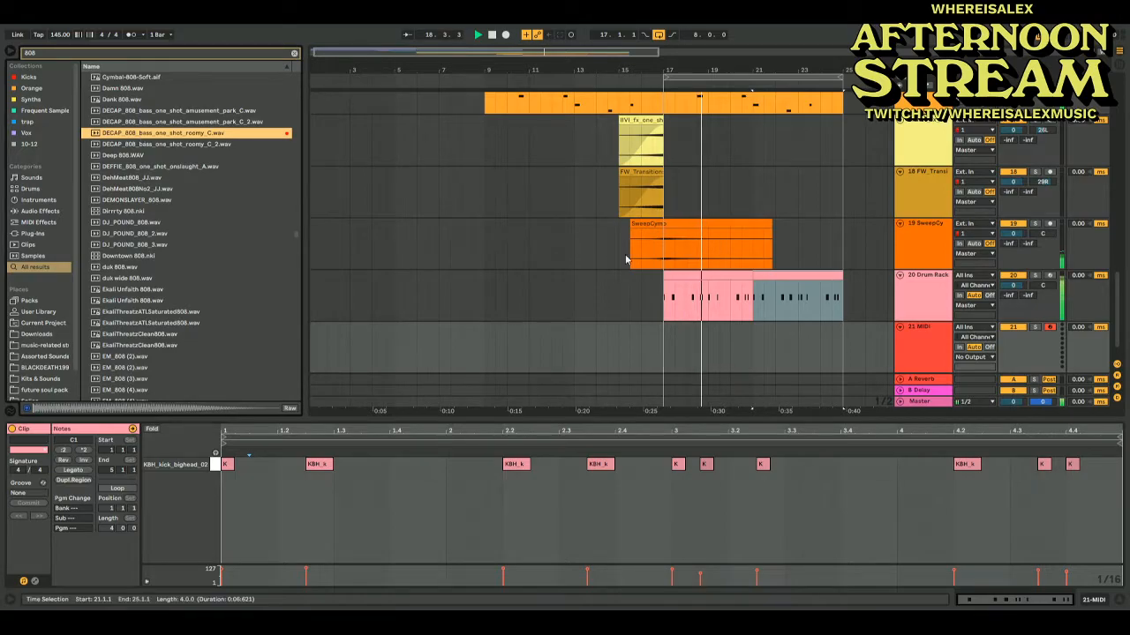
{"action": "double_click", "coordinate": [166, 134]}
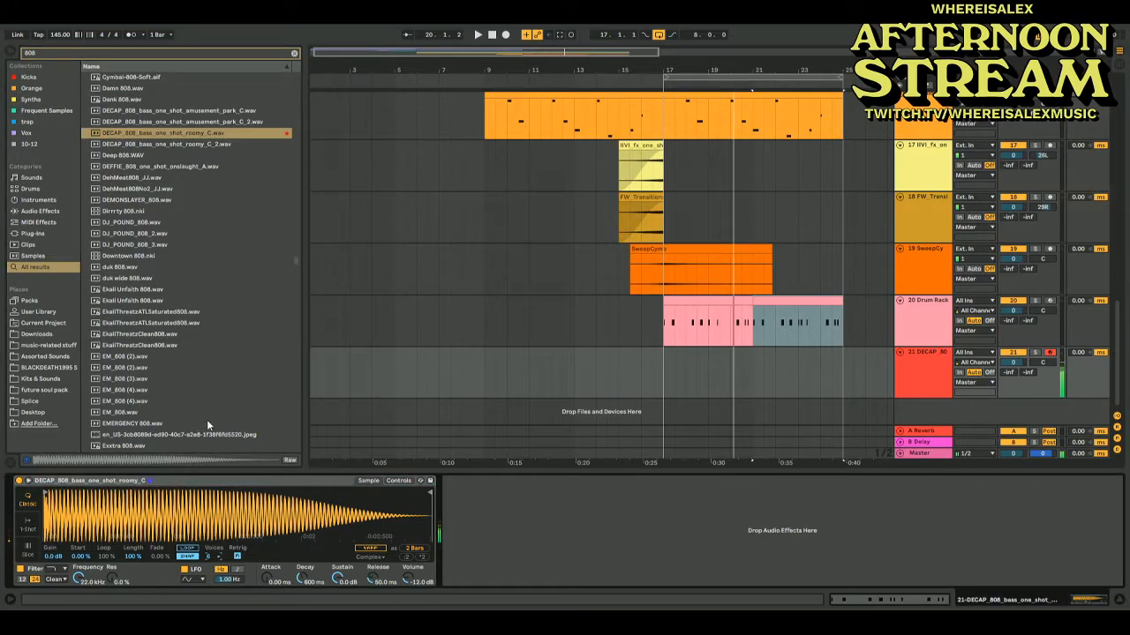
Set the DECAP 808 sampler to 1 voice, a release of 2.59 s and a volume of -6.29 dB
{"action": "left_click", "coordinate": [398, 481]}
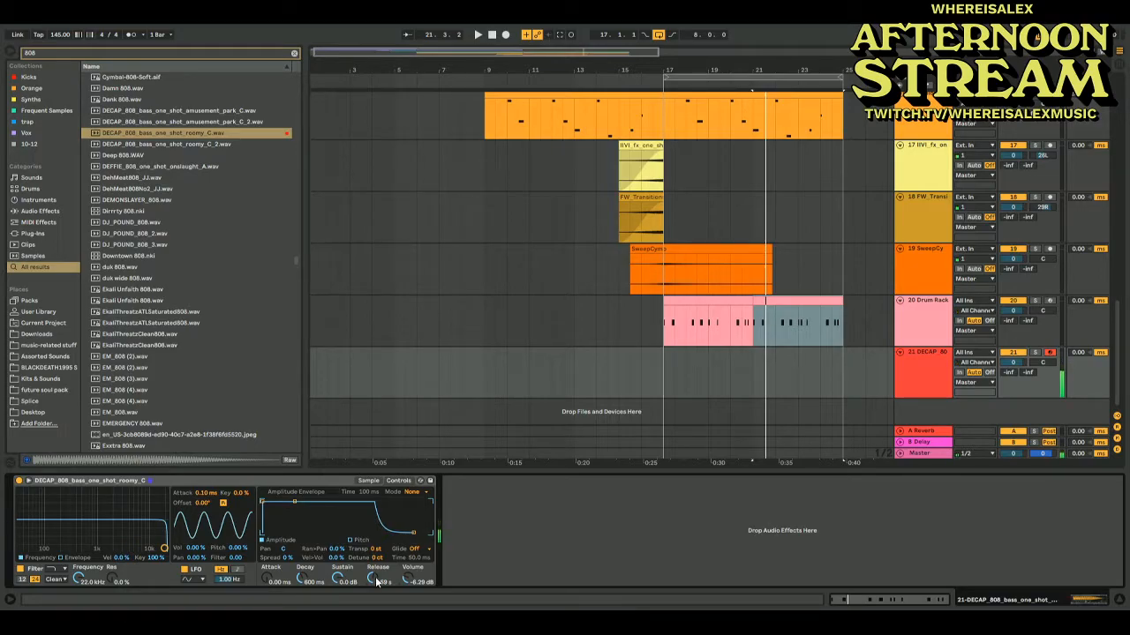
{"action": "left_click", "coordinate": [369, 482]}
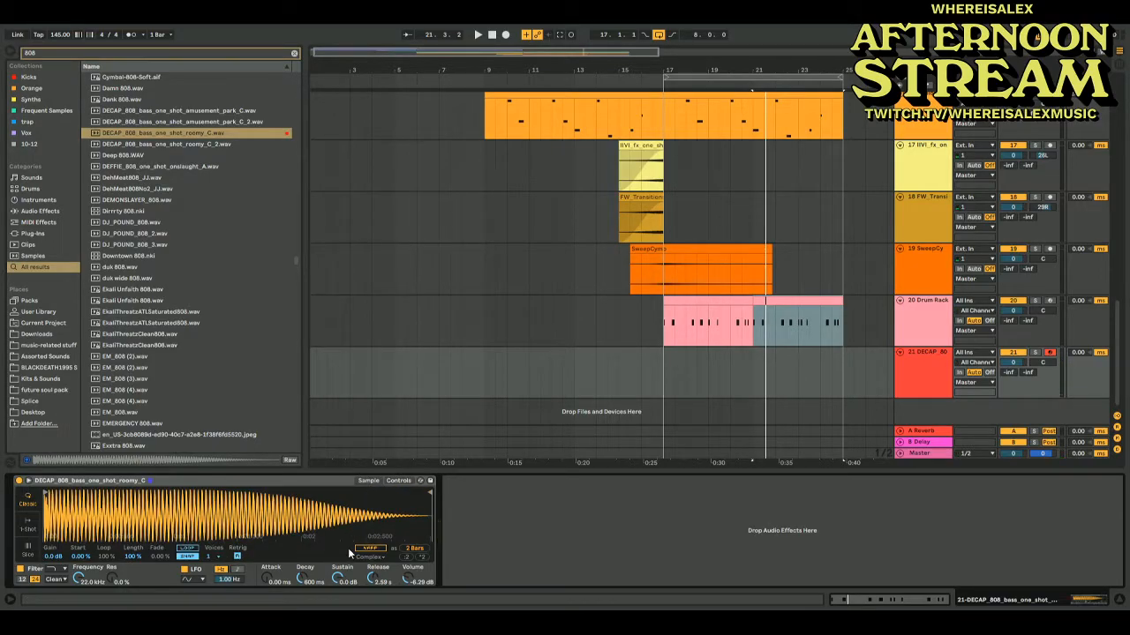
{"action": "left_click", "coordinate": [399, 481]}
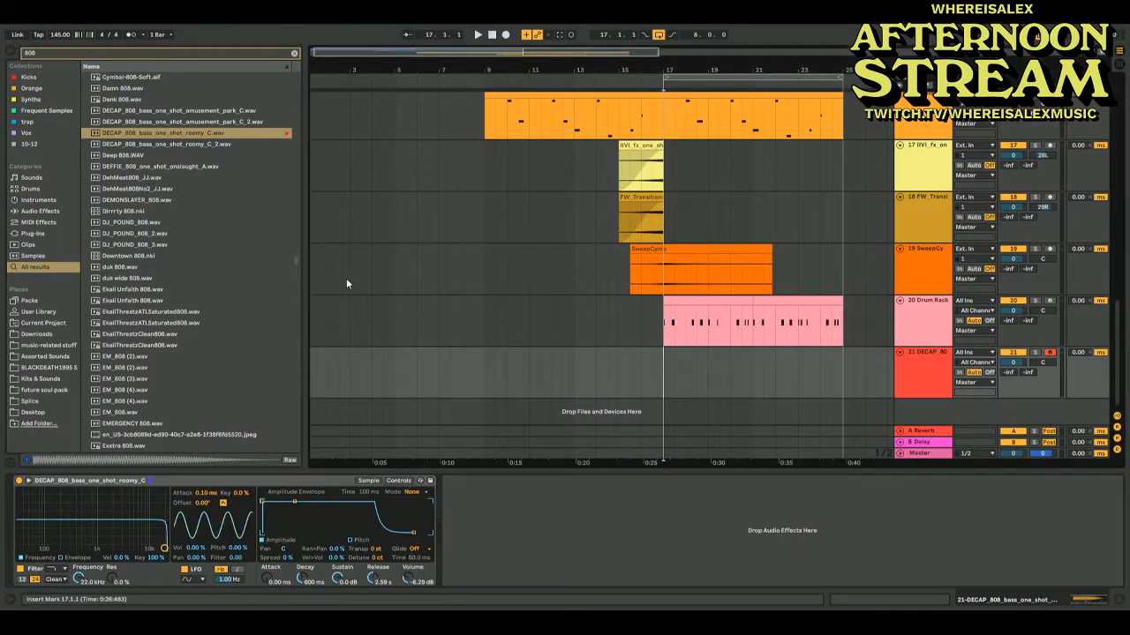
Audition alternative 808 samples, including DECAP_808_bass_one_shot_amusement_park_C_2.wav and the Fete_A NKA 808 variants
{"action": "left_click", "coordinate": [148, 354]}
{"action": "left_click", "coordinate": [165, 134]}
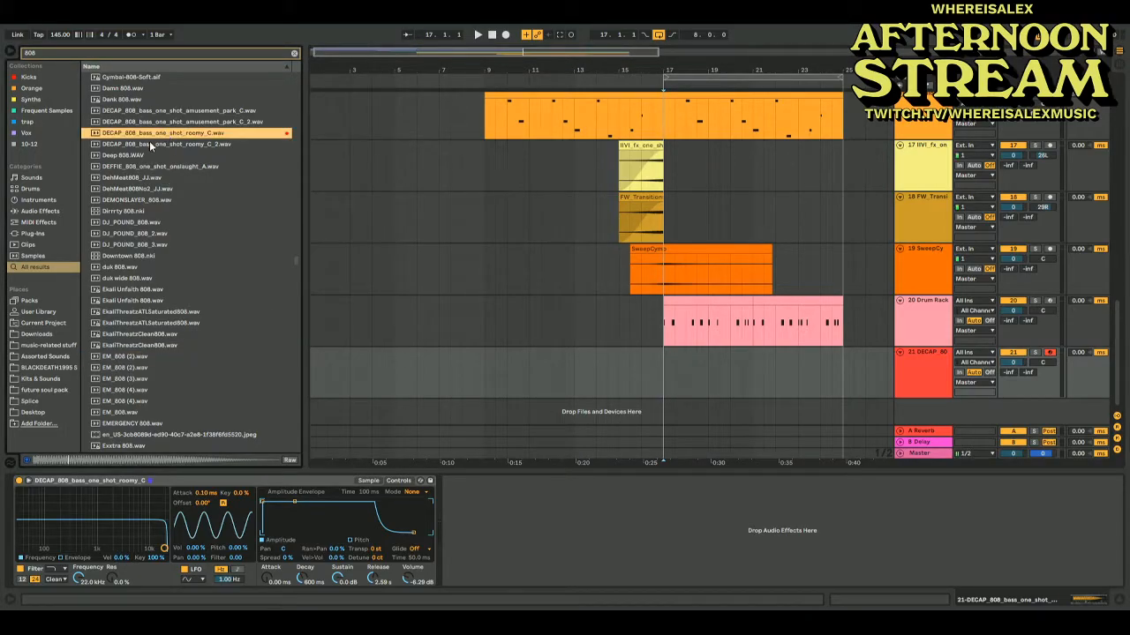
{"action": "left_click", "coordinate": [134, 121]}
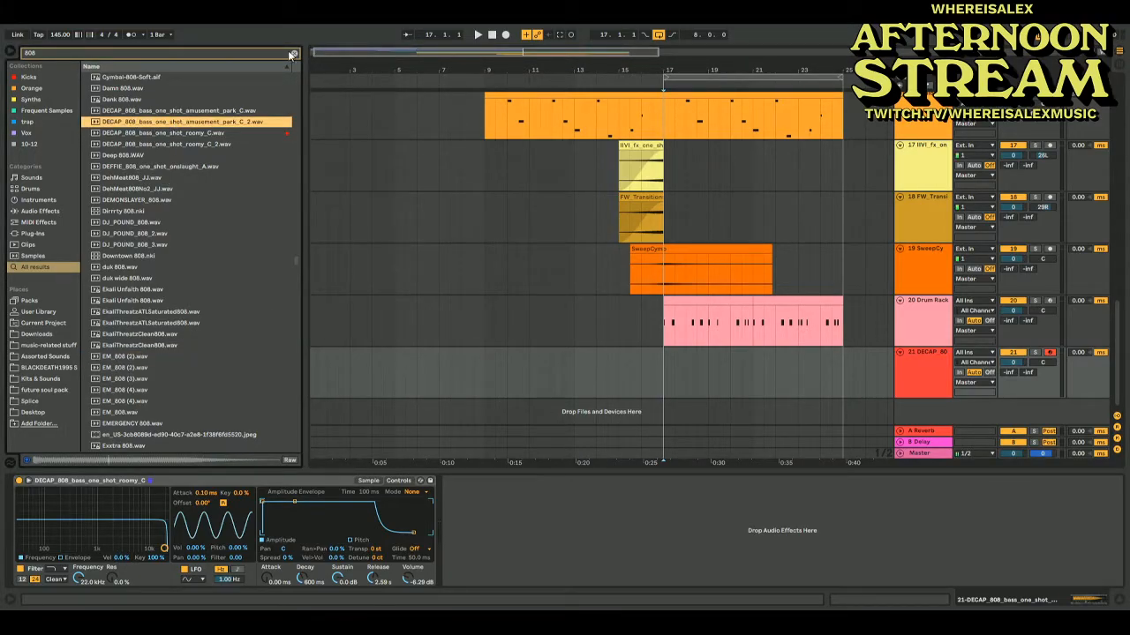
{"action": "scroll", "coordinate": [227, 322], "scroll_direction": "down", "scroll_amount": 10}
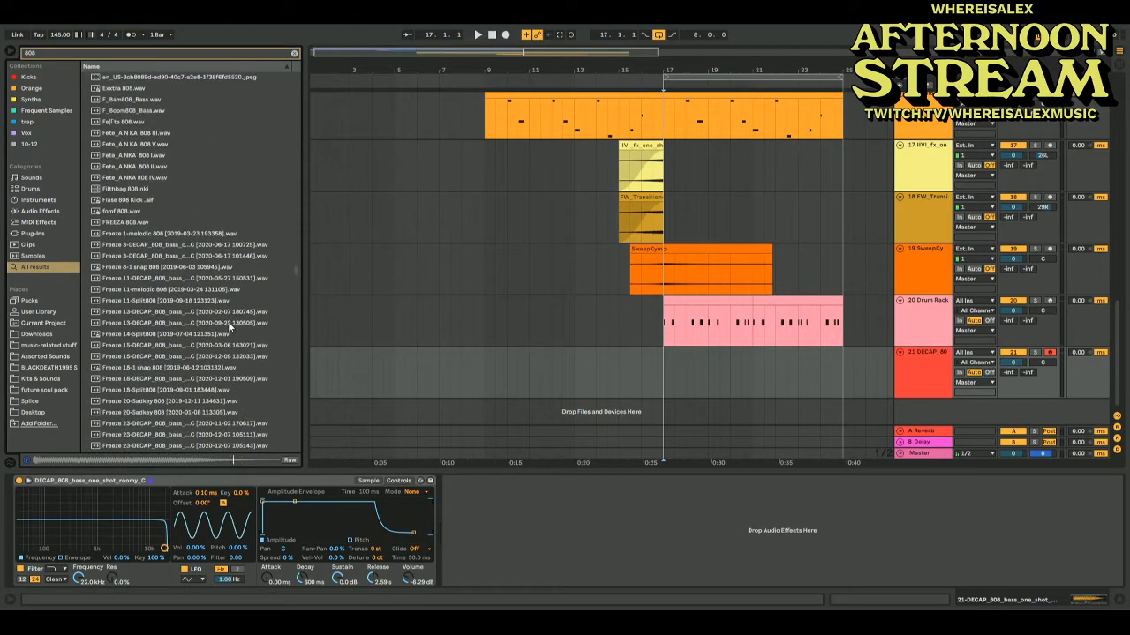
{"action": "left_click", "coordinate": [154, 146]}
{"action": "left_click", "coordinate": [136, 156]}
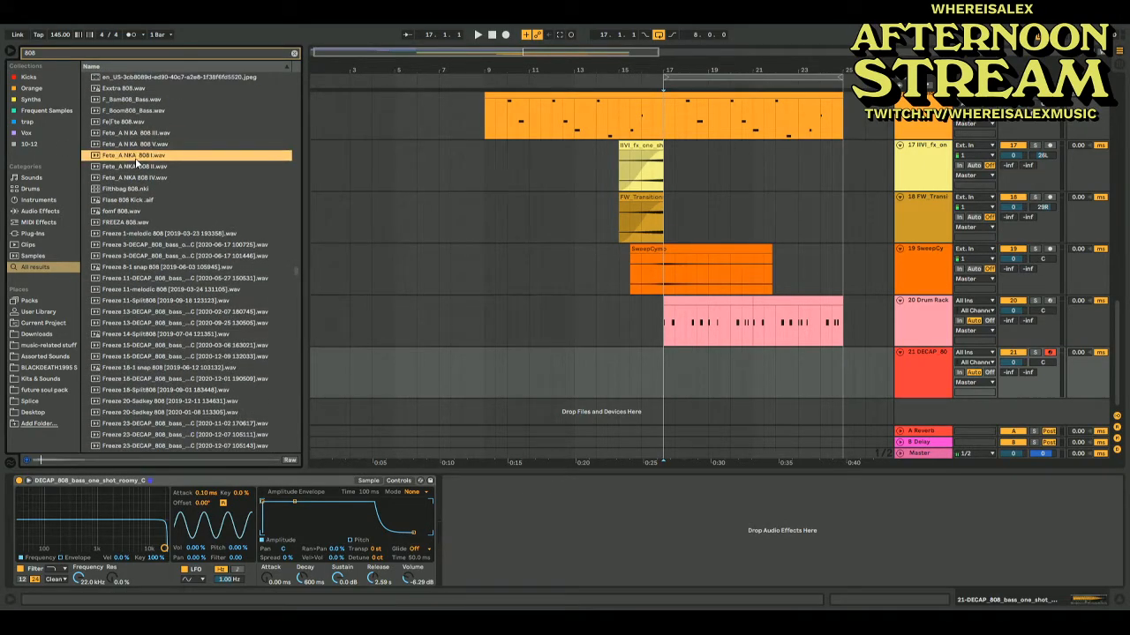
{"action": "left_click", "coordinate": [134, 166]}
{"action": "left_click", "coordinate": [133, 145]}
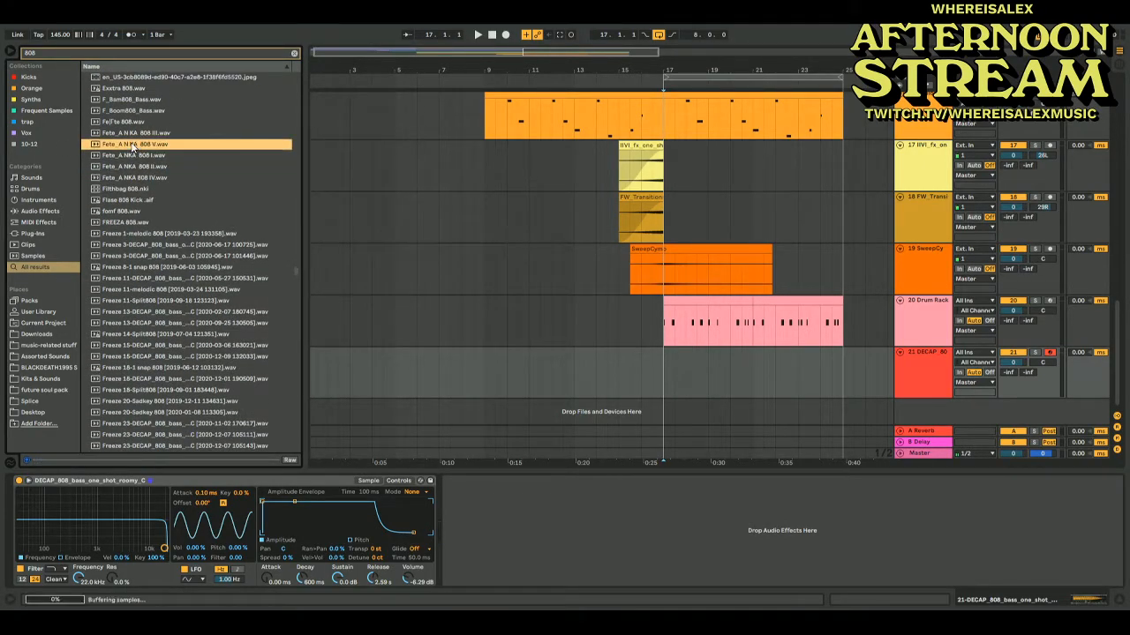
{"action": "left_click", "coordinate": [130, 136]}
{"action": "left_click", "coordinate": [130, 167]}
{"action": "left_click", "coordinate": [120, 136]}
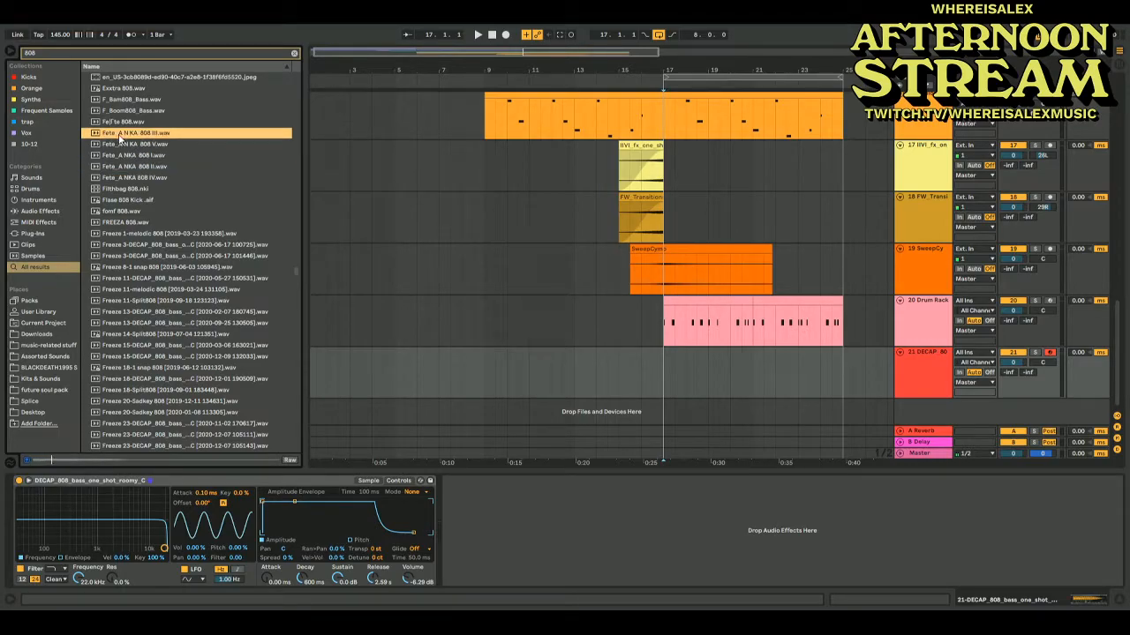
{"action": "left_click", "coordinate": [371, 481]}
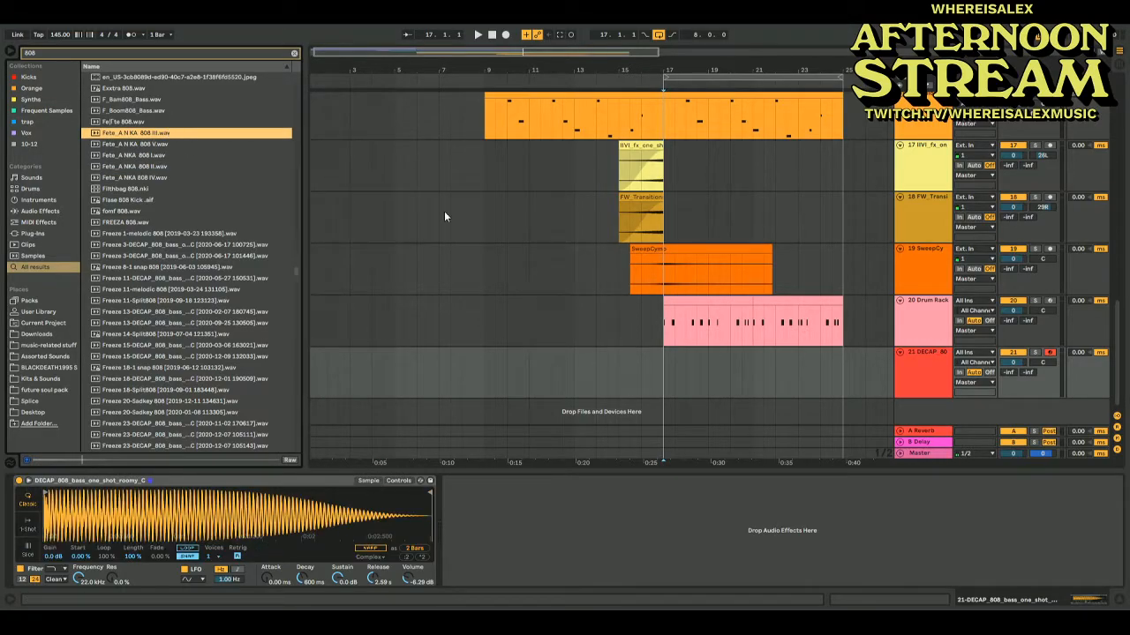
Add a MIDI track below the DECAP 808 track, arm it and load Fete_A N KA 808 III.wav onto it
{"action": "left_click", "coordinate": [901, 363]}
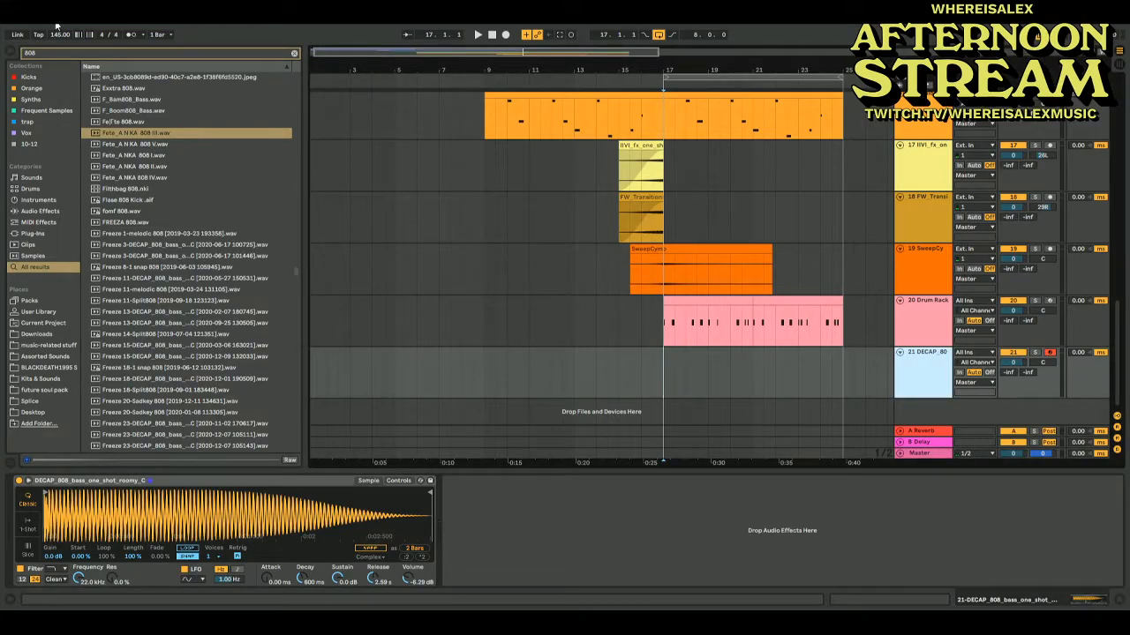
{"action": "key", "text": "ctrl+shift+t"}
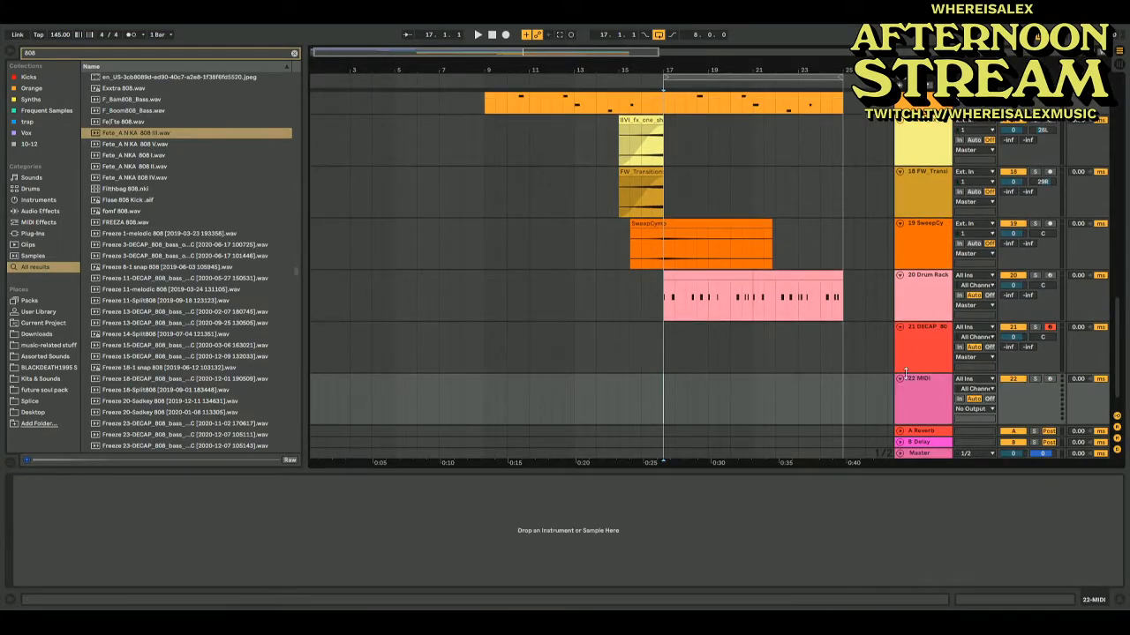
{"action": "left_click", "coordinate": [1049, 379]}
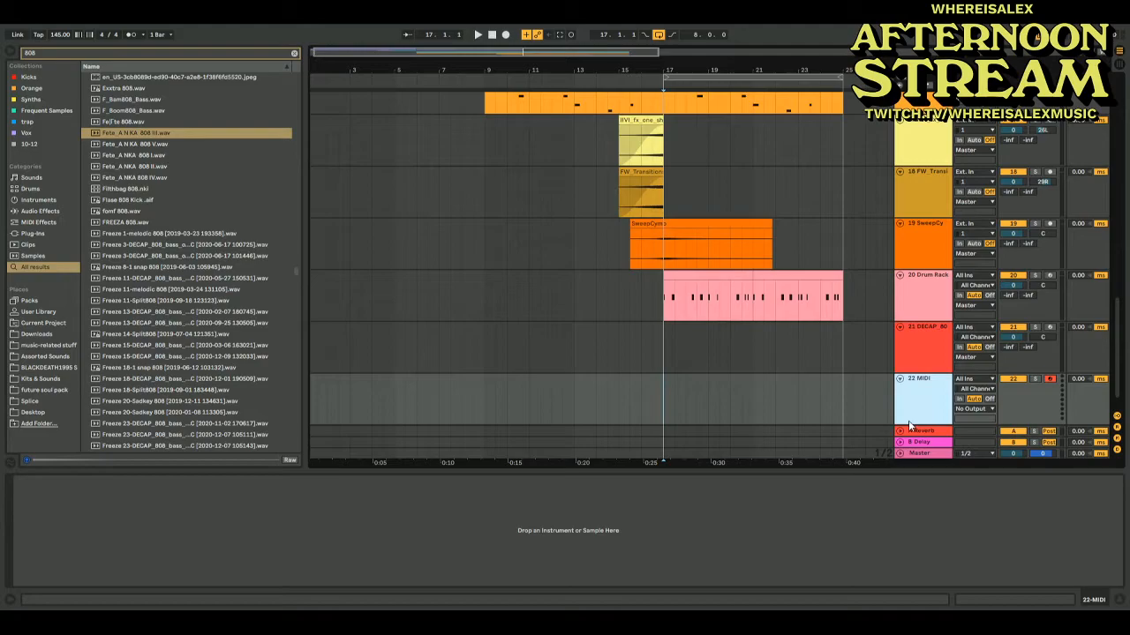
{"action": "left_click_drag", "start_coordinate": [125, 132], "coordinate": [397, 522]}
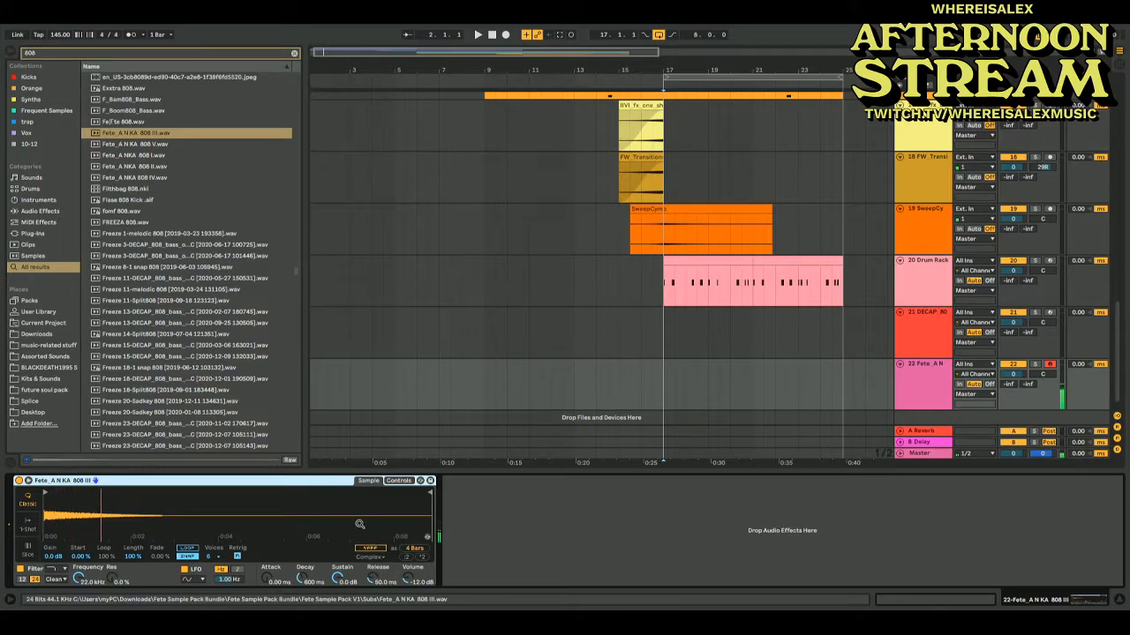
Set the Fete 808 to 14 dB gain, 1 voice and 4.37 s release, and try it against the section from bar 17
{"action": "left_click", "coordinate": [407, 561]}
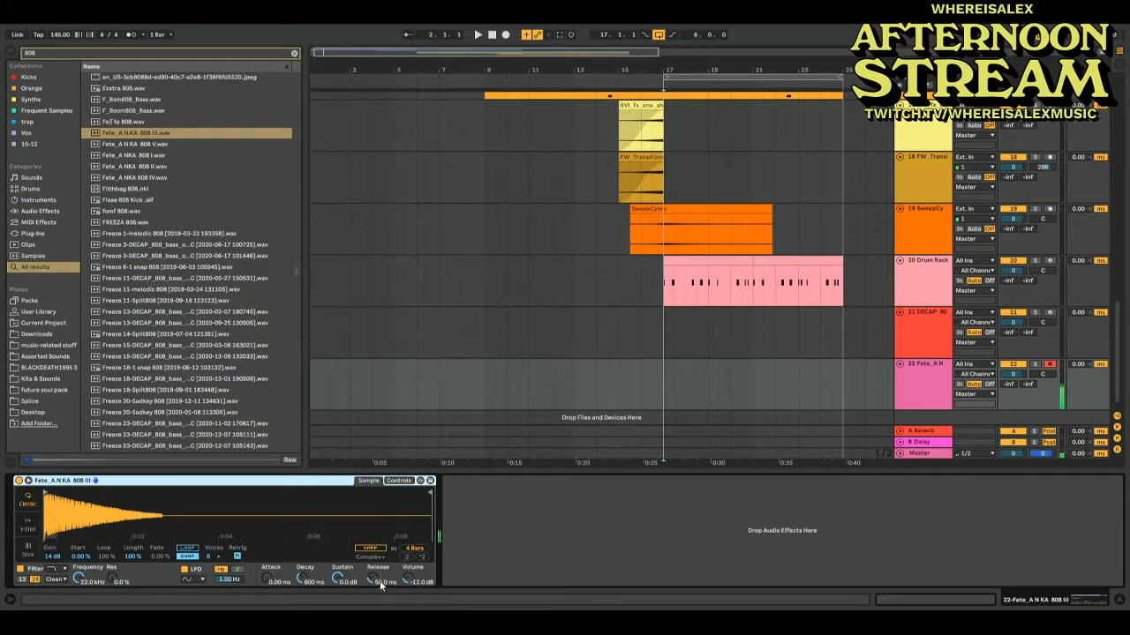
{"action": "left_click", "coordinate": [220, 558]}
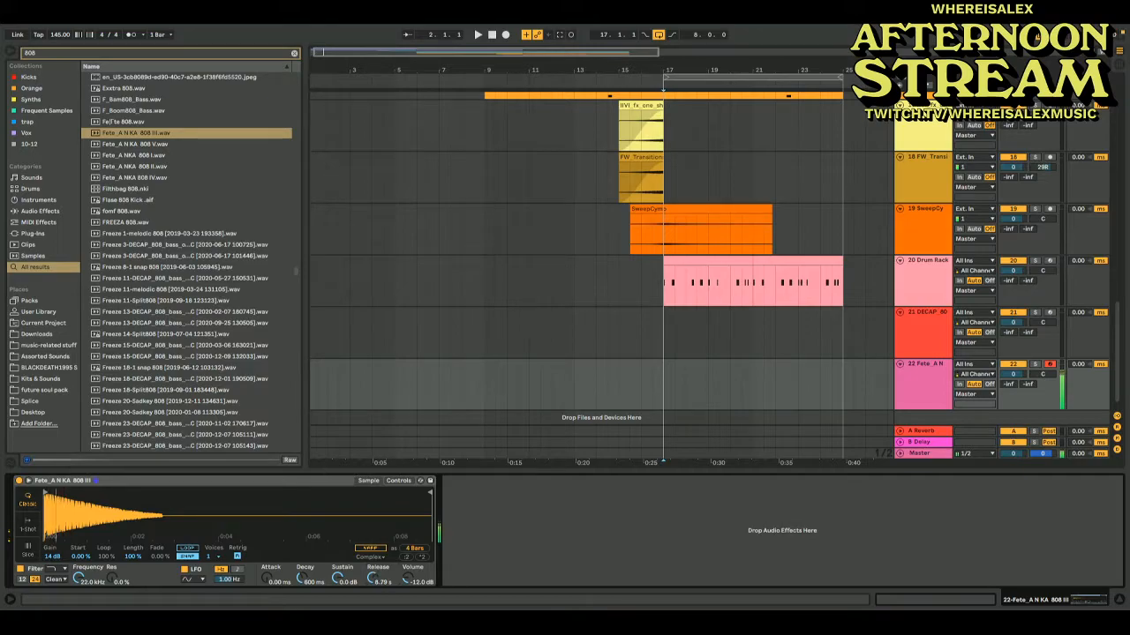
{"action": "key", "text": "space"}
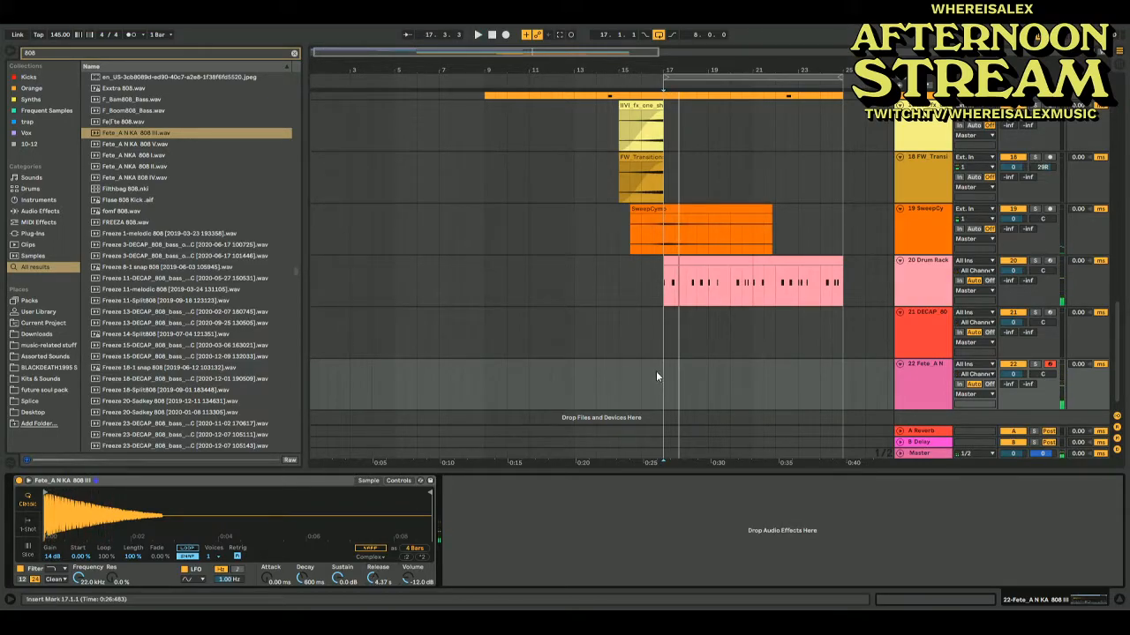
{"action": "key", "text": "space"}
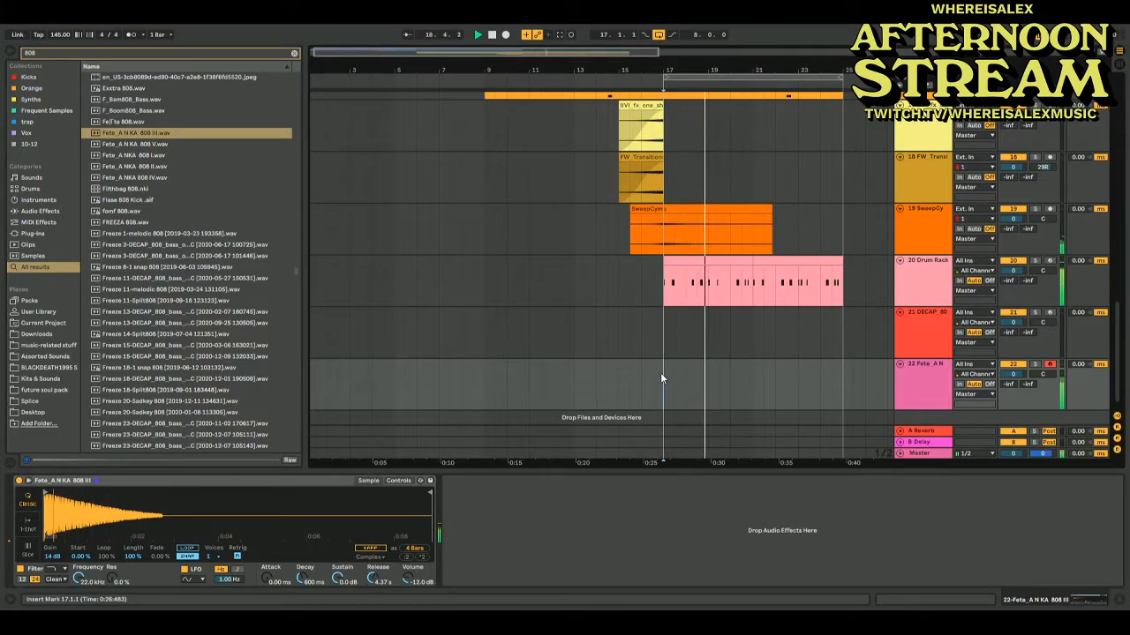
Arm the DECAP 808 on track 21 instead of the Fete 808 and play the section from bar 17 with it
{"action": "left_click", "coordinate": [1049, 312]}
{"action": "key", "text": "space"}
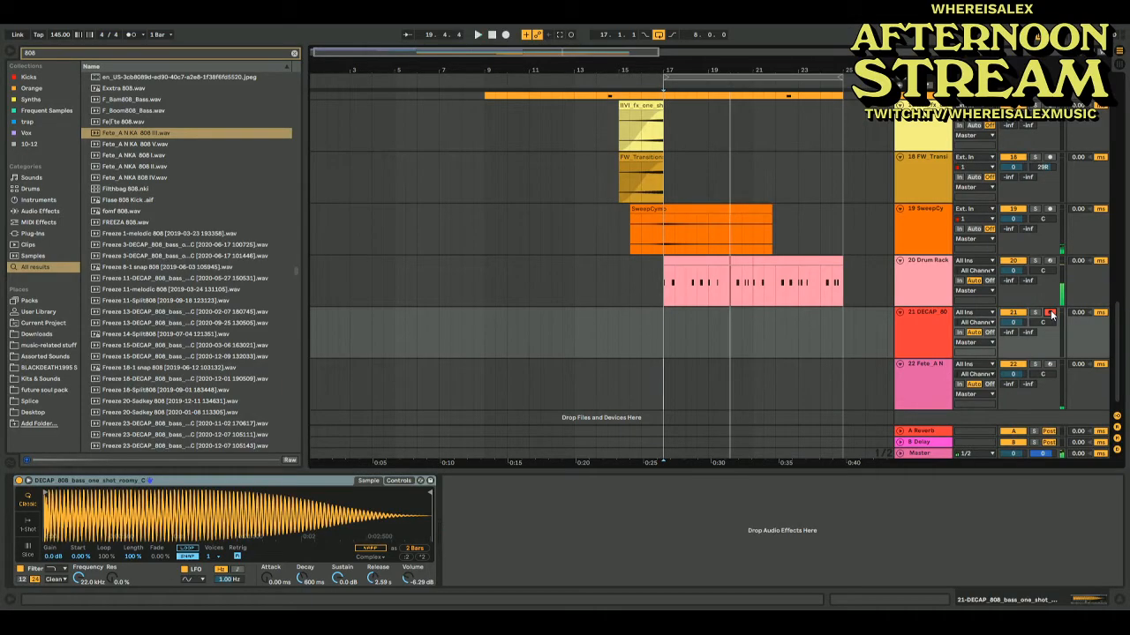
{"action": "left_click", "coordinate": [928, 333]}
{"action": "key", "text": "space"}
{"action": "key", "text": "space"}
{"action": "key", "text": "space"}
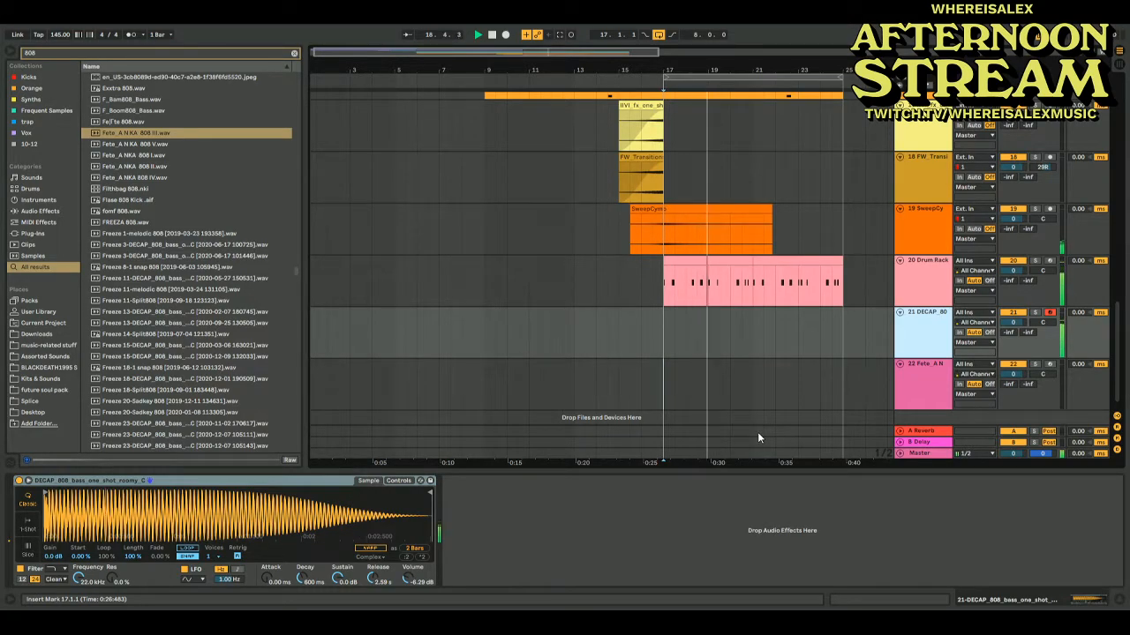
Play the DECAP 808 along with the section from bar 17 and capture the performance as a MIDI clip on track 21
{"action": "key", "text": "space"}
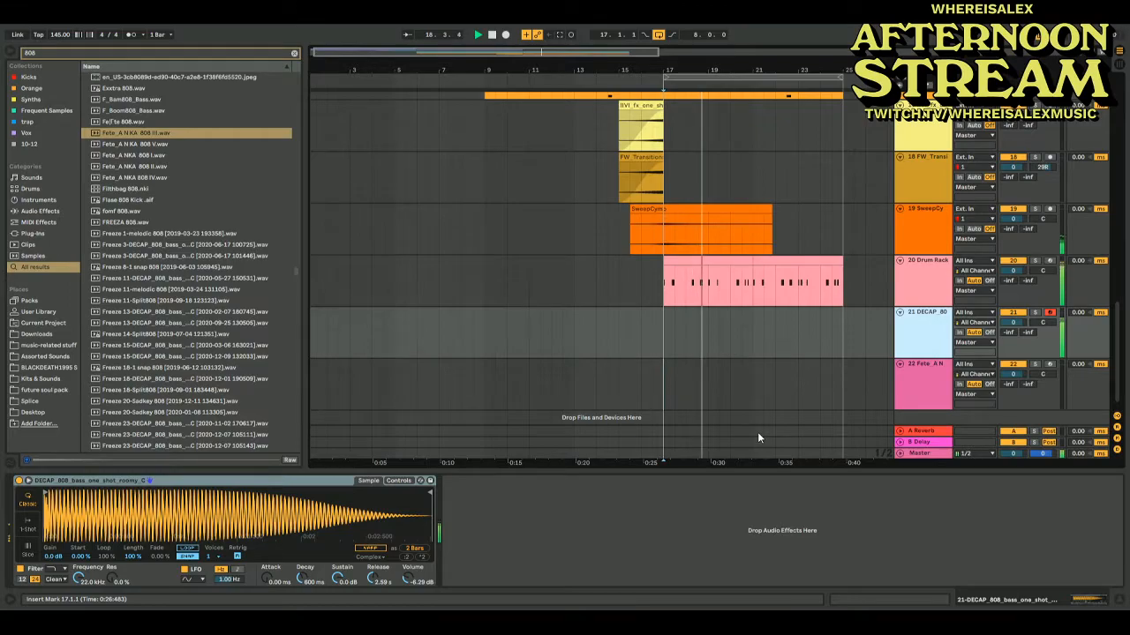
{"action": "key", "text": "space"}
{"action": "key", "text": "space"}
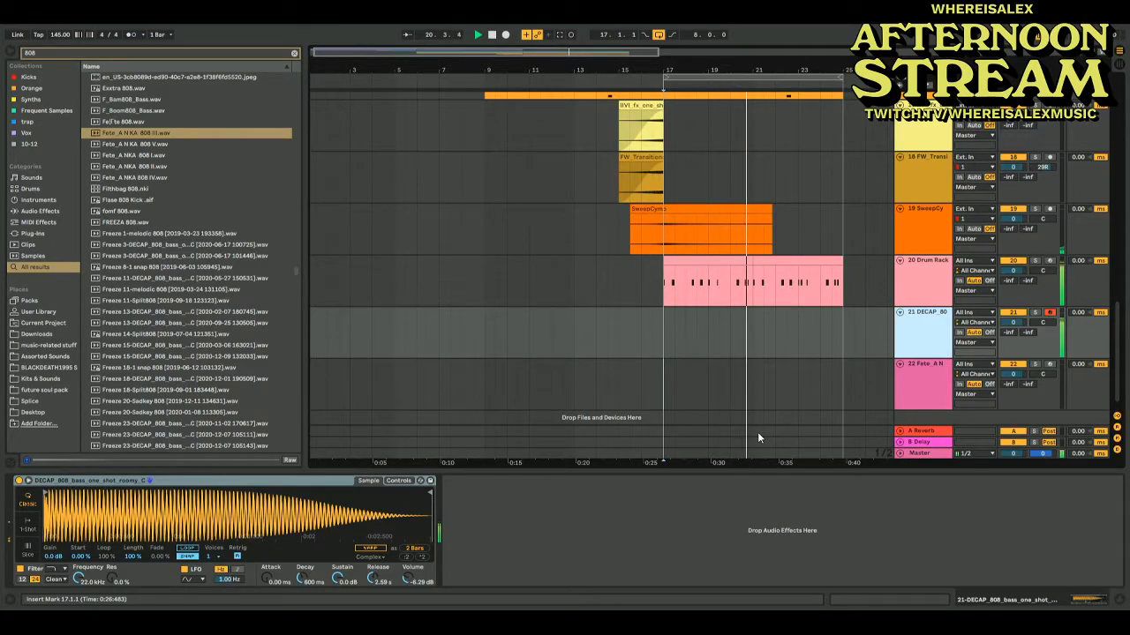
{"action": "left_click", "coordinate": [559, 35]}
{"action": "key", "text": "space"}
{"action": "key", "text": "space"}
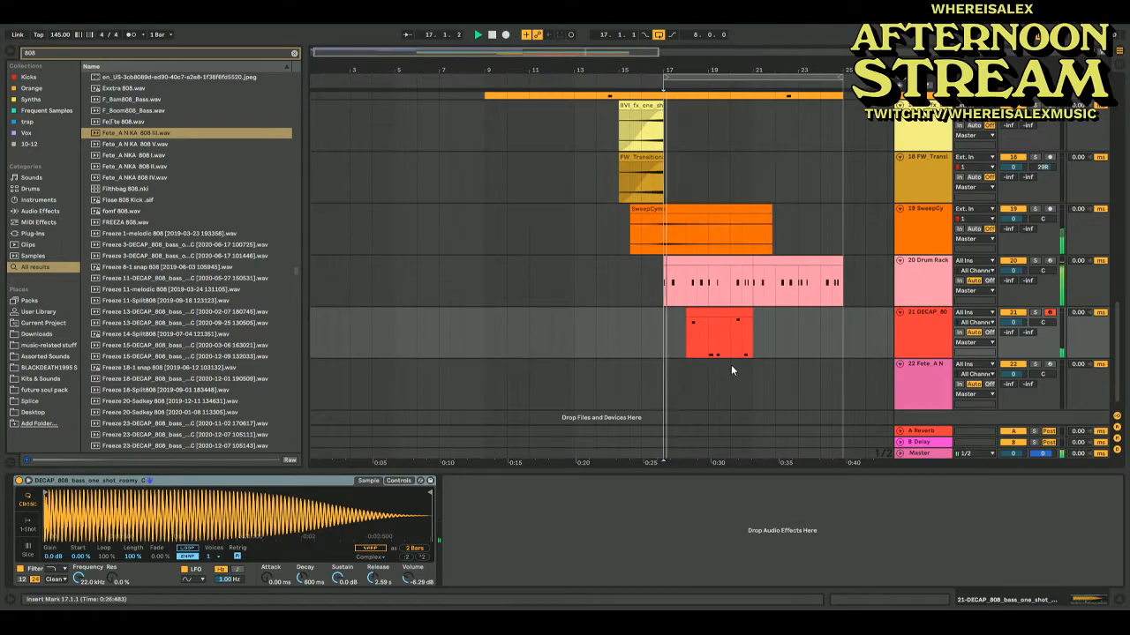
Extend the captured 808 clip's start back to bar 17, open it and select all of its notes
{"action": "left_click_drag", "start_coordinate": [687, 314], "coordinate": [665, 314]}
{"action": "key", "text": "space"}
{"action": "double_click", "coordinate": [673, 312]}
{"action": "left_click", "coordinate": [601, 517]}
{"action": "key", "text": "ctrl+a"}
{"action": "key", "text": "space"}
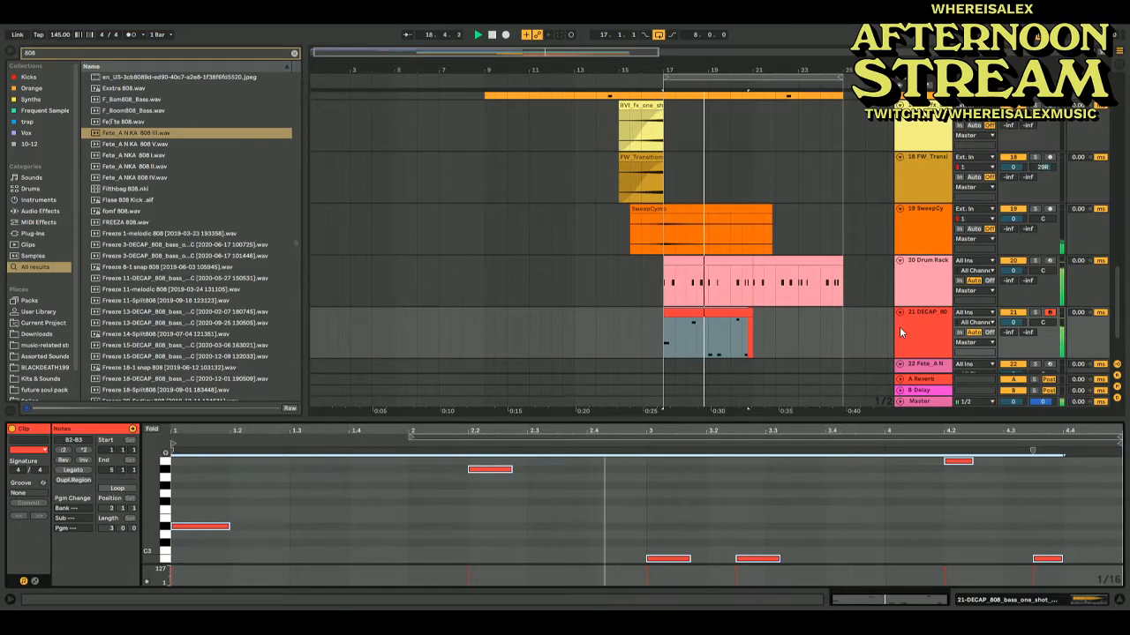
Duplicate the four-bar DECAP 808 clip so the bass part also covers bars 21 to 25
{"action": "left_click", "coordinate": [926, 333]}
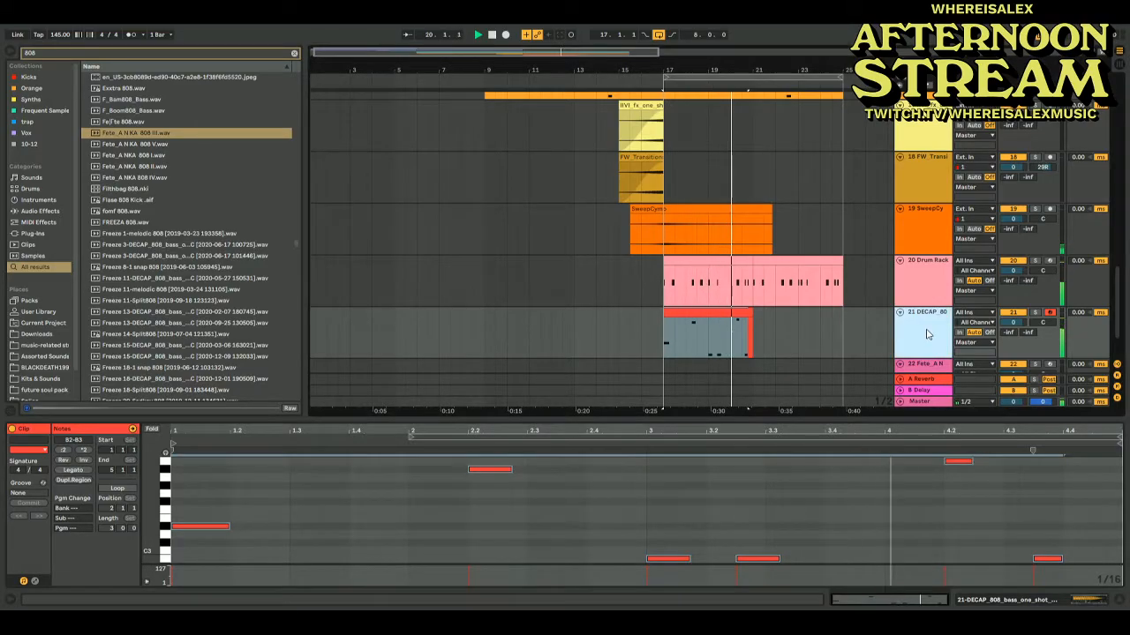
{"action": "scroll", "coordinate": [863, 256], "scroll_direction": "up", "scroll_amount": 2}
{"action": "scroll", "coordinate": [862, 252], "scroll_direction": "up", "scroll_amount": 5}
{"action": "scroll", "coordinate": [862, 252], "scroll_direction": "down", "scroll_amount": 8}
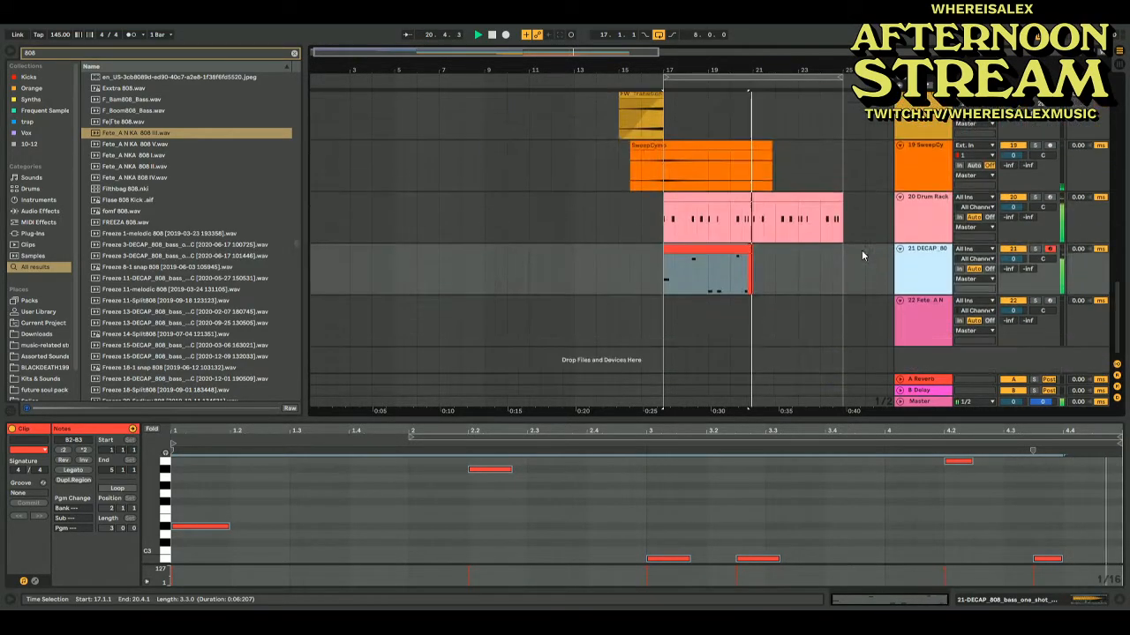
{"action": "left_click", "coordinate": [706, 253]}
{"action": "left_click", "coordinate": [926, 281]}
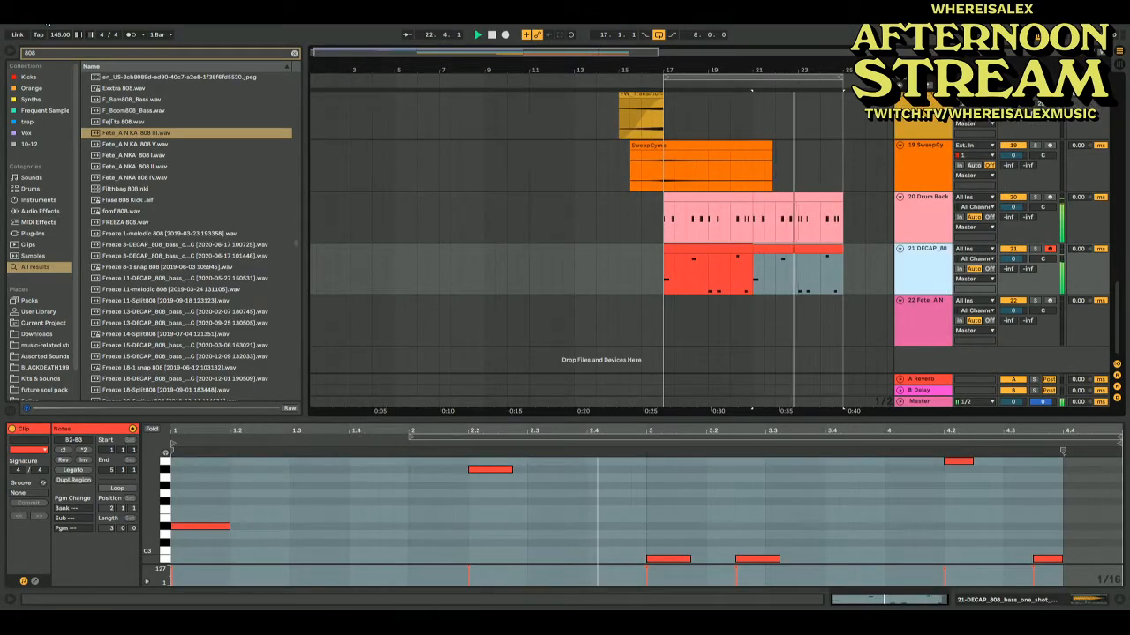
Add a MIDI track below the DECAP 808 track, arm it and load a Drum Rack onto it
{"action": "left_click", "coordinate": [805, 296]}
{"action": "scroll", "coordinate": [850, 222], "scroll_direction": "up", "scroll_amount": 5}
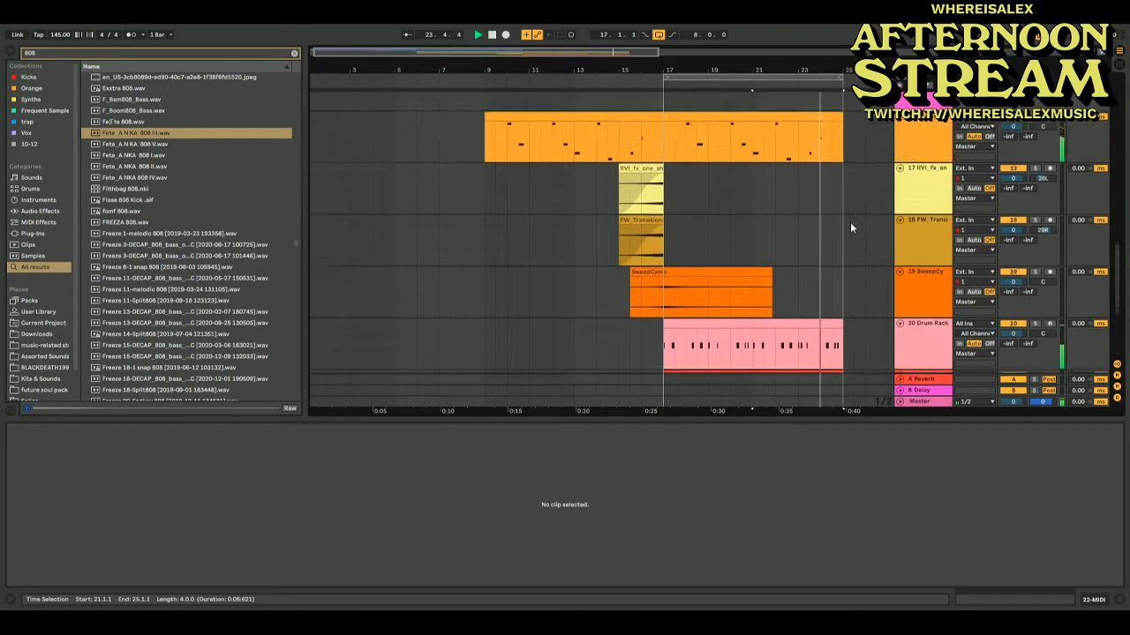
{"action": "scroll", "coordinate": [1013, 303], "scroll_direction": "down", "scroll_amount": 5}
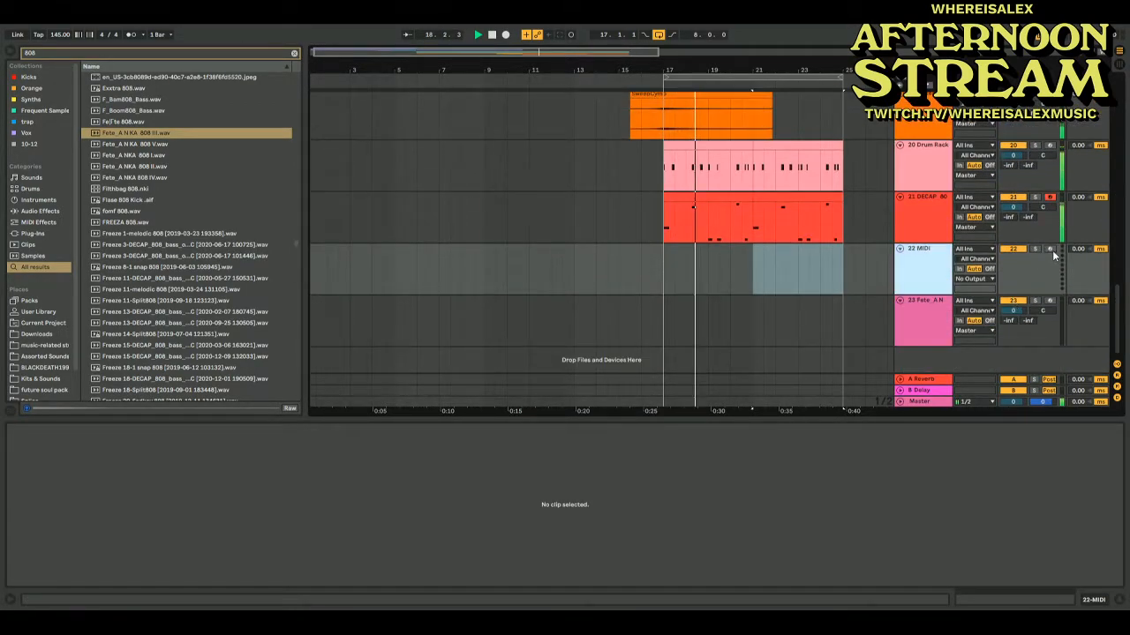
{"action": "left_click", "coordinate": [1051, 249]}
{"action": "left_click", "coordinate": [943, 274]}
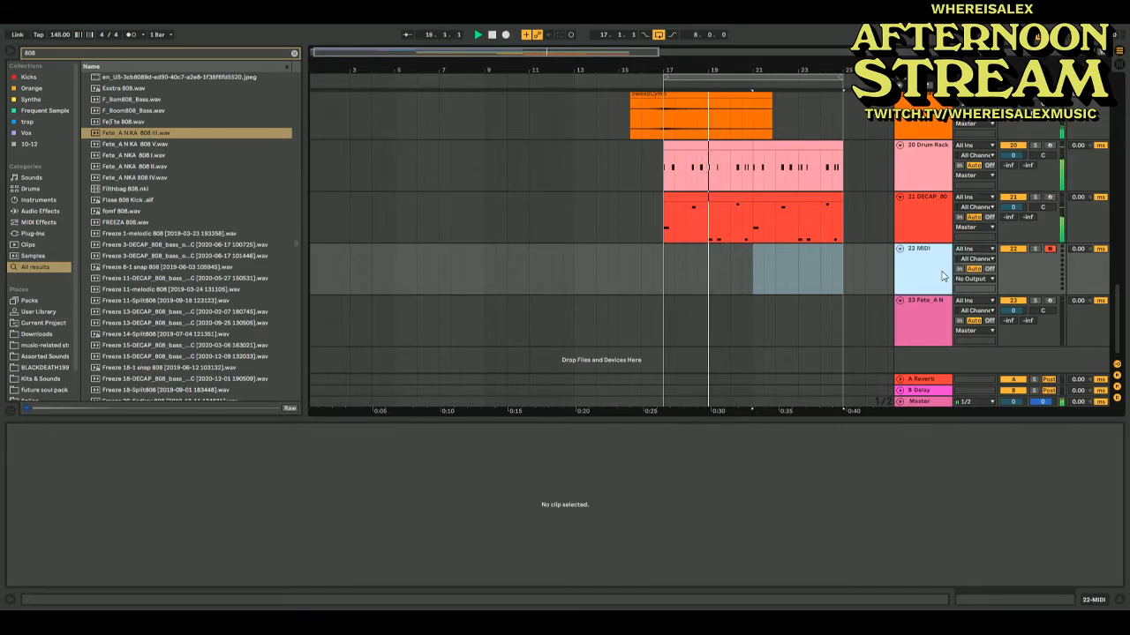
{"action": "left_click", "coordinate": [294, 52]}
{"action": "left_click", "coordinate": [38, 200]}
{"action": "left_click", "coordinate": [120, 88]}
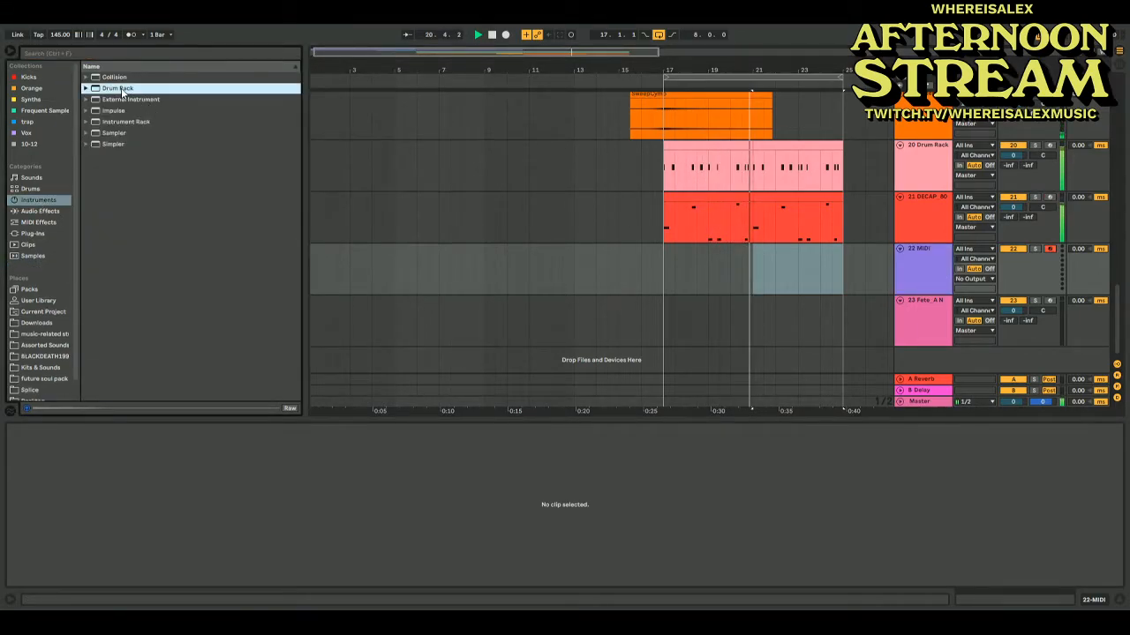
{"action": "double_click", "coordinate": [120, 89]}
Load GNEALZ_hihat_closed_02.wav onto the rack's C1 pad and GNEALZ_hihat_closed_01.wav onto its C#1 pad
{"action": "left_click", "coordinate": [39, 356]}
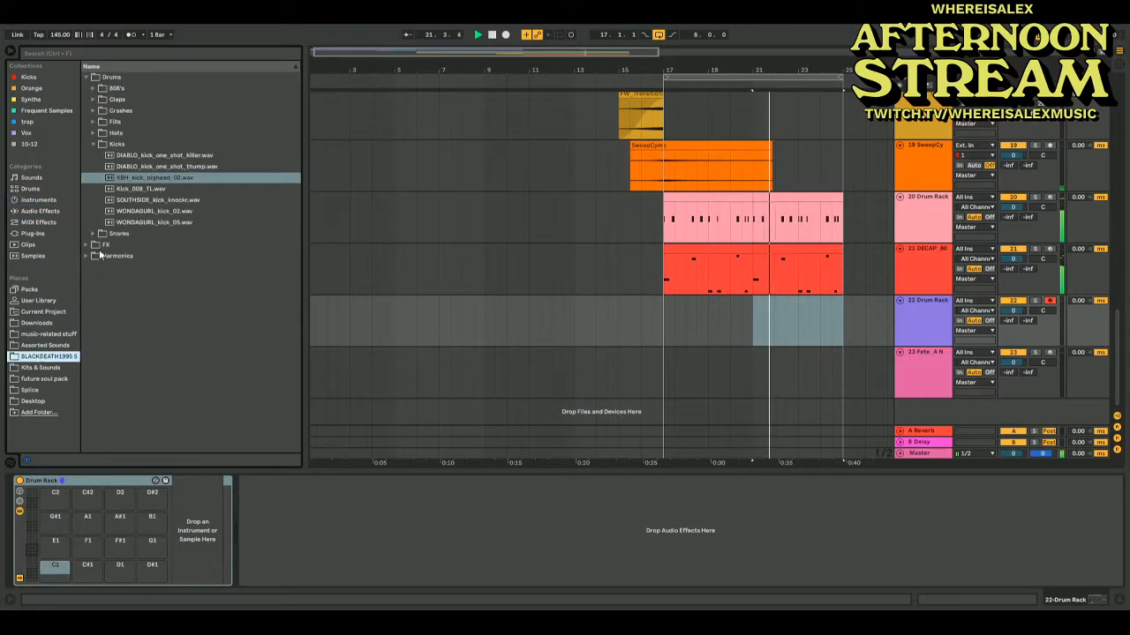
{"action": "left_click", "coordinate": [118, 143]}
{"action": "left_click", "coordinate": [116, 132]}
{"action": "left_click", "coordinate": [160, 200]}
{"action": "left_click_drag", "start_coordinate": [160, 206], "coordinate": [56, 569]}
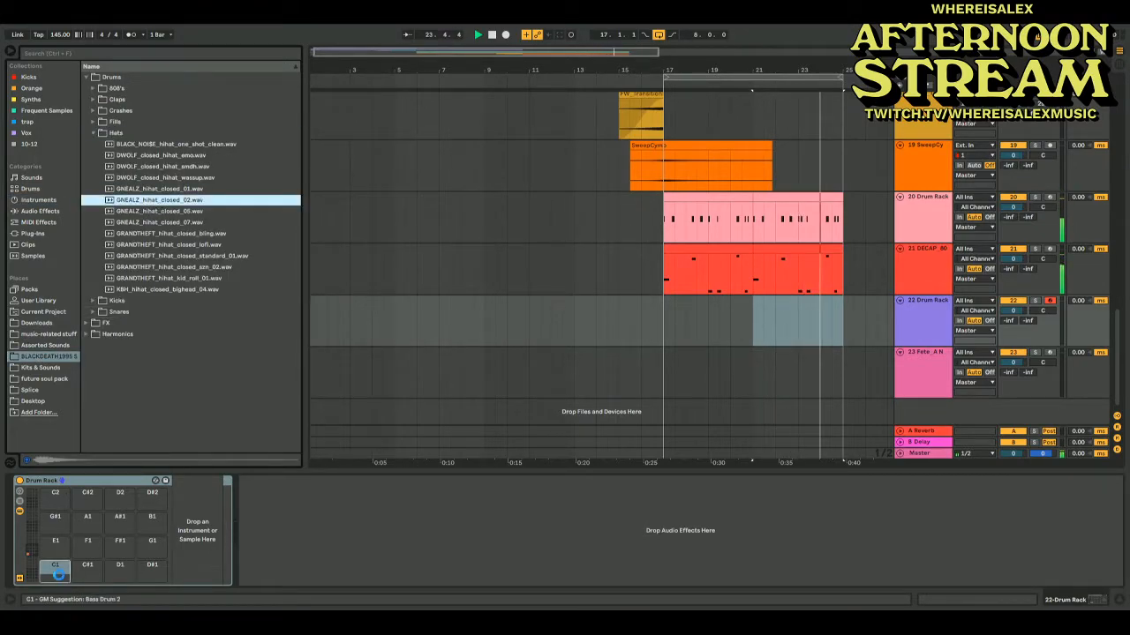
{"action": "left_click", "coordinate": [159, 189]}
{"action": "left_click_drag", "start_coordinate": [79, 588], "coordinate": [86, 569]}
Create a two-bar MIDI clip from bar 17 on the hi-hat Drum Rack track and open it for editing
{"action": "mouse_move", "coordinate": [706, 318]}
{"action": "left_mouse_down"}
{"action": "mouse_move", "coordinate": [663, 317]}
{"action": "mouse_move", "coordinate": [706, 314]}
{"action": "left_mouse_up"}
{"action": "left_click", "coordinate": [663, 316]}
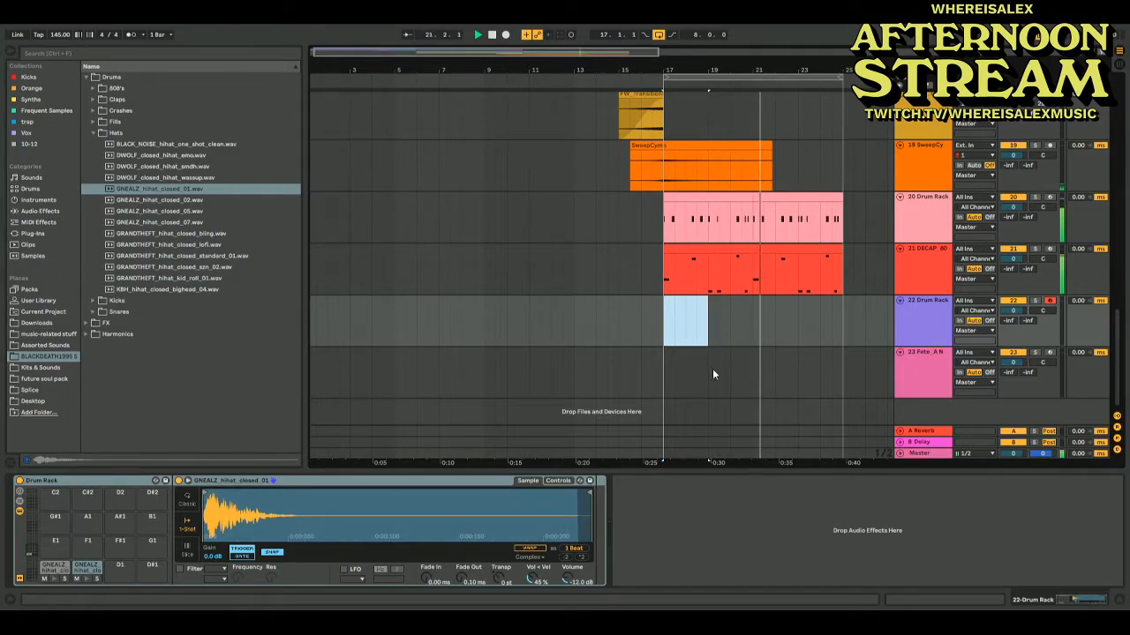
{"action": "double_click", "coordinate": [685, 309]}
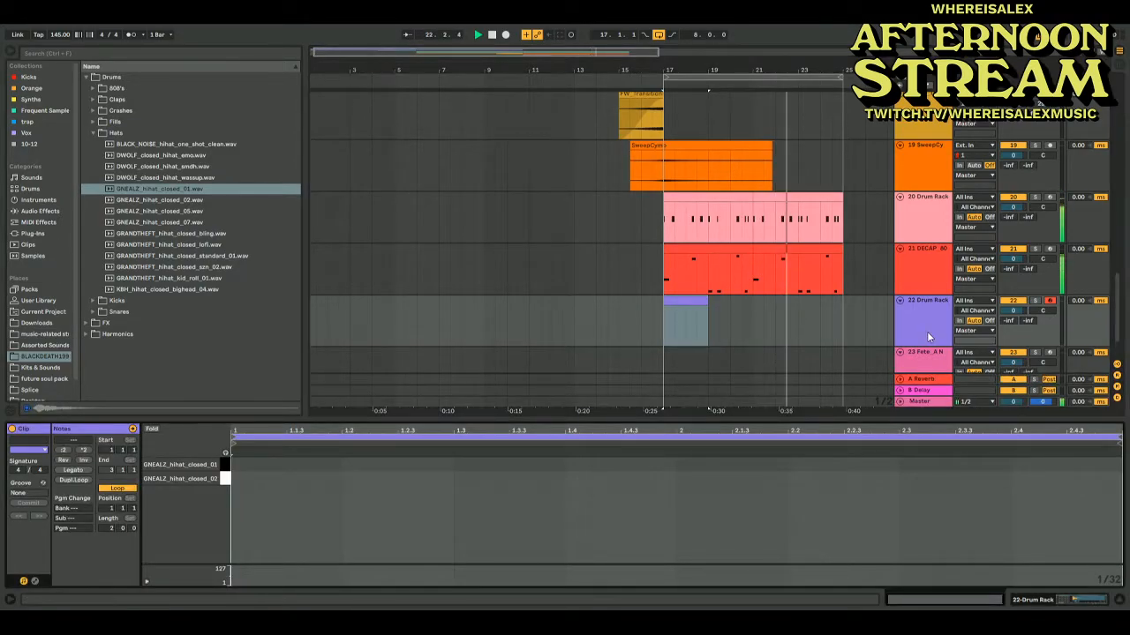
{"action": "left_click", "coordinate": [927, 331]}
{"action": "left_click", "coordinate": [692, 297]}
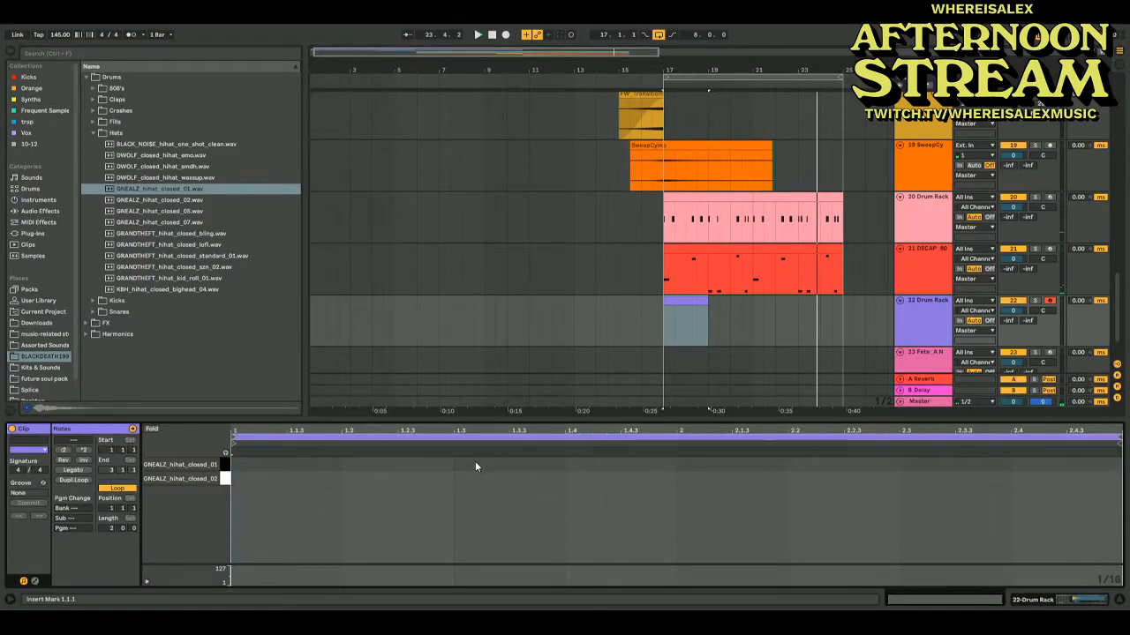
Draw 1/16 hi-hat notes in the clip: closed_02 at 1.1 and 1.2, and closed_01 at 1.1.3
{"action": "left_click", "coordinate": [257, 459]}
{"action": "left_click", "coordinate": [252, 477]}
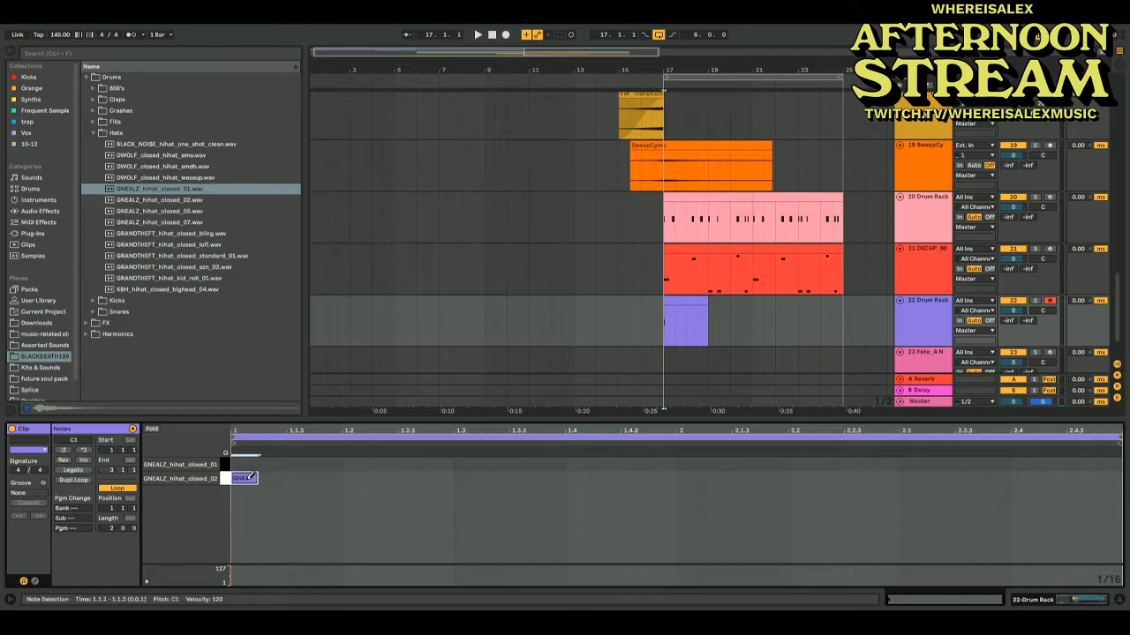
{"action": "key", "text": "space"}
{"action": "left_click", "coordinate": [353, 478]}
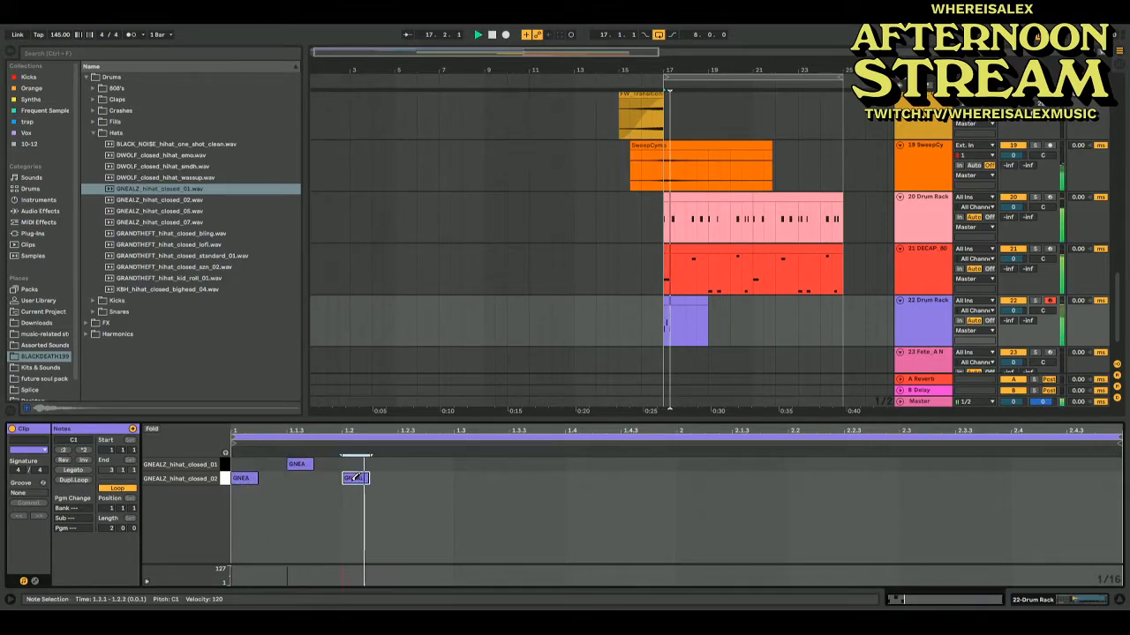
Add a Utility after the hi-hat Drum Rack and set its gain to -5 dB
{"action": "left_click", "coordinate": [909, 331]}
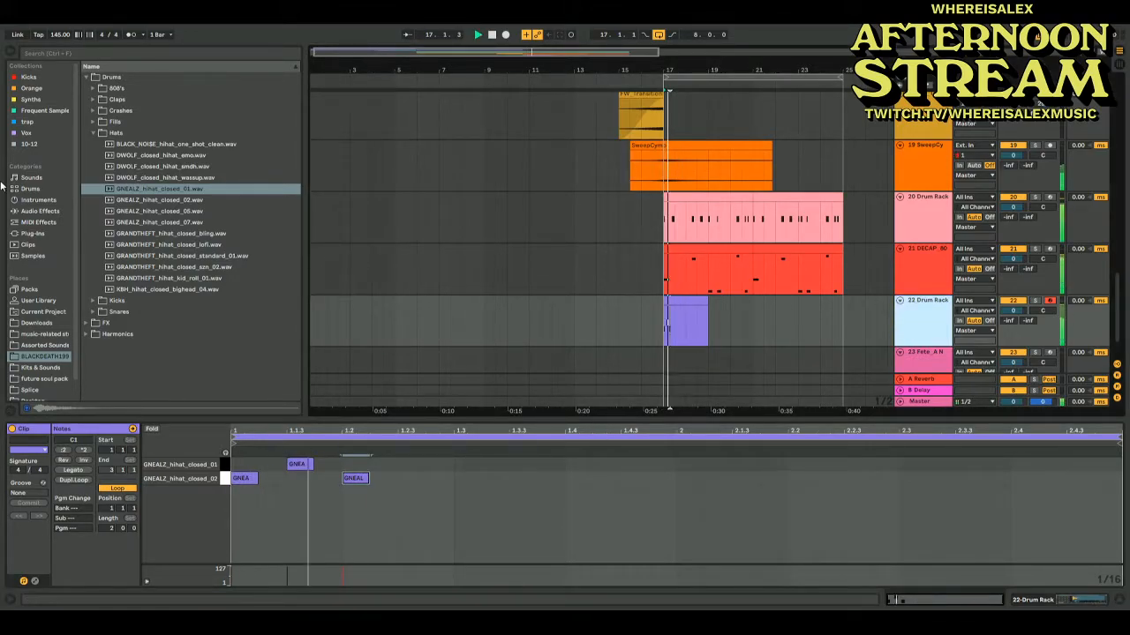
{"action": "left_click", "coordinate": [921, 332]}
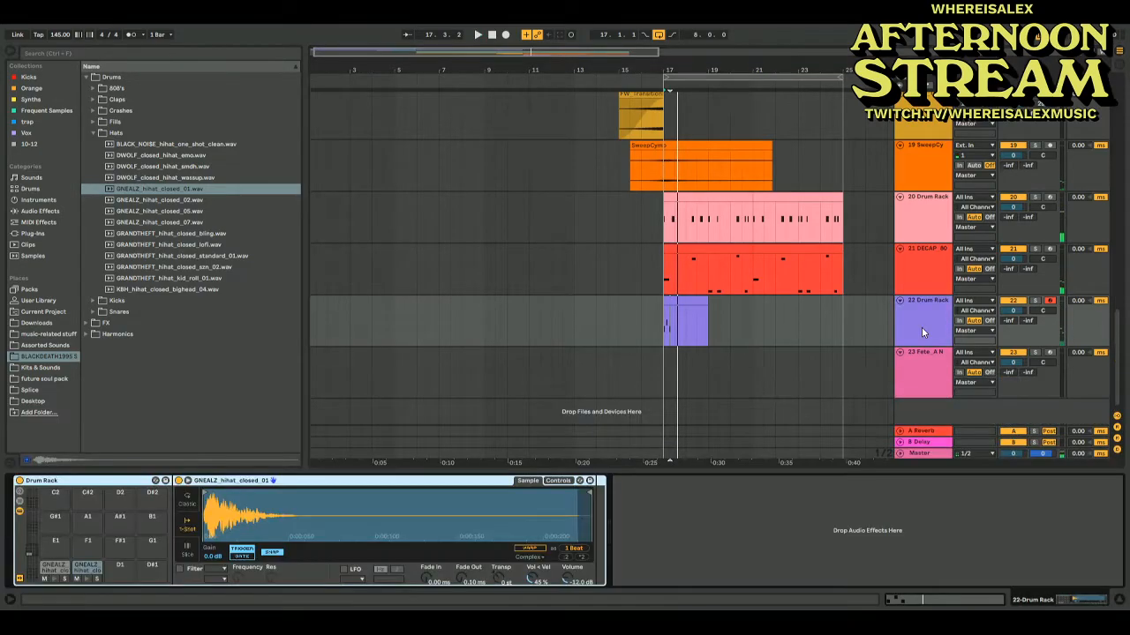
{"action": "left_click", "coordinate": [28, 212]}
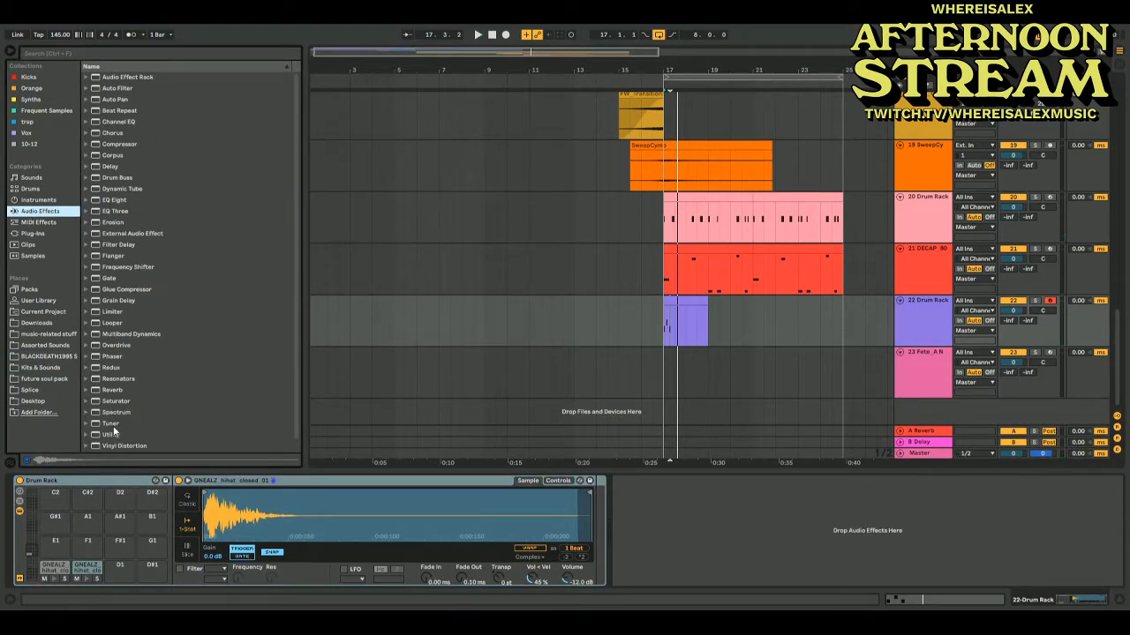
{"action": "double_click", "coordinate": [112, 433]}
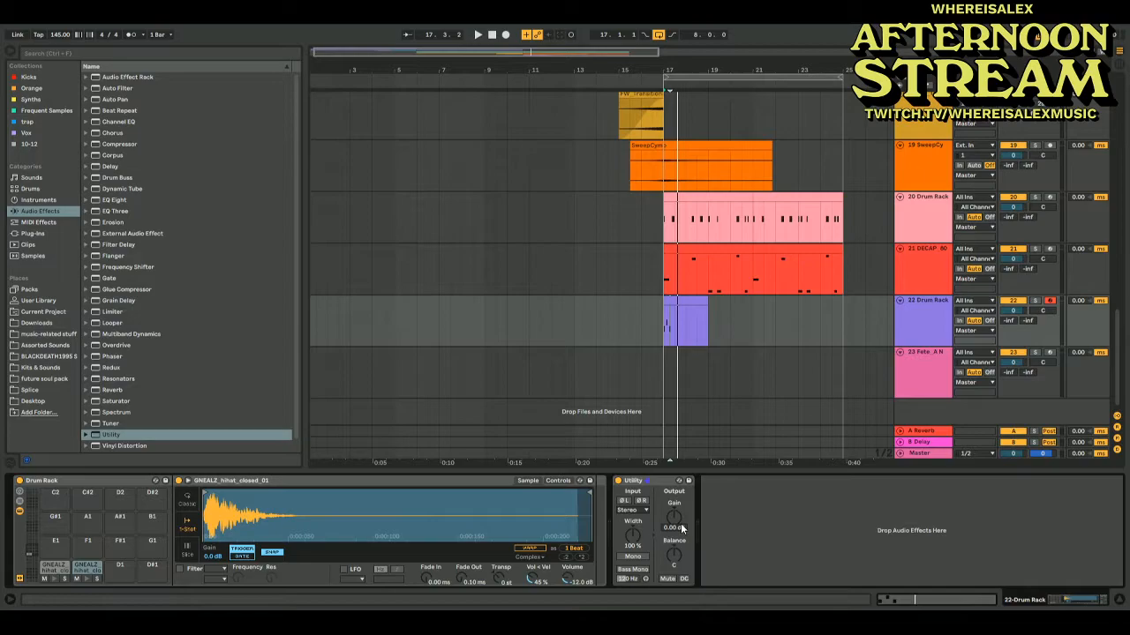
Complete the first bar of hi-hats with closed_01 at 1.3 and 1.4.3 and closed_02 at 1.4
{"action": "double_click", "coordinate": [689, 322]}
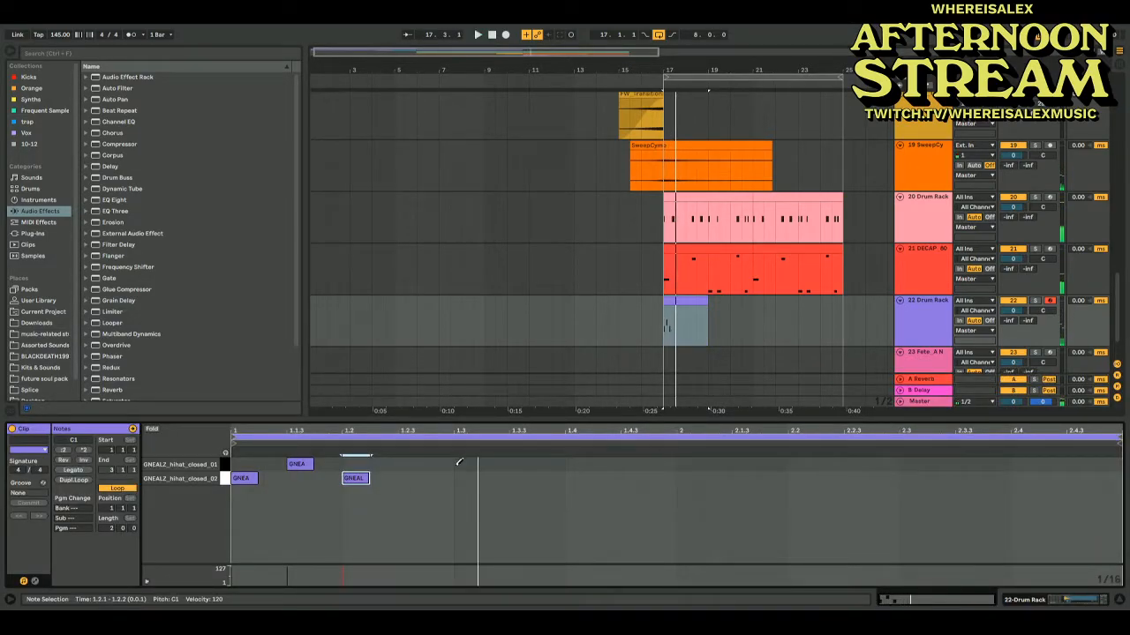
{"action": "left_click", "coordinate": [468, 463]}
{"action": "left_click", "coordinate": [522, 478]}
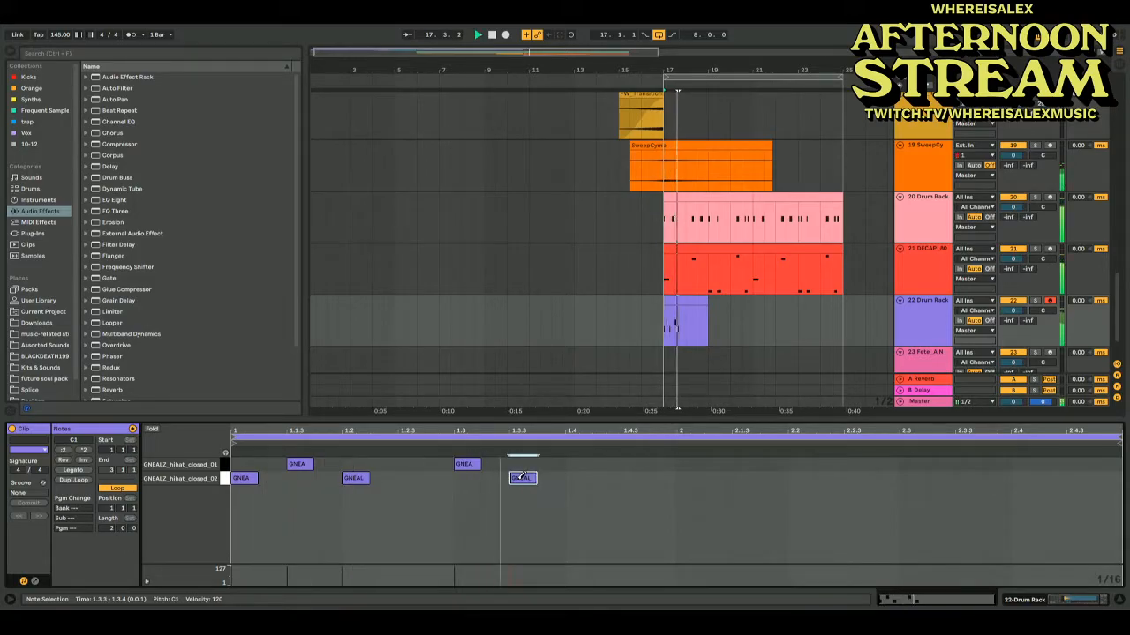
{"action": "left_click", "coordinate": [523, 478]}
{"action": "left_click", "coordinate": [526, 478]}
{"action": "left_click", "coordinate": [529, 477]}
{"action": "left_click", "coordinate": [575, 478]}
{"action": "left_click", "coordinate": [633, 464]}
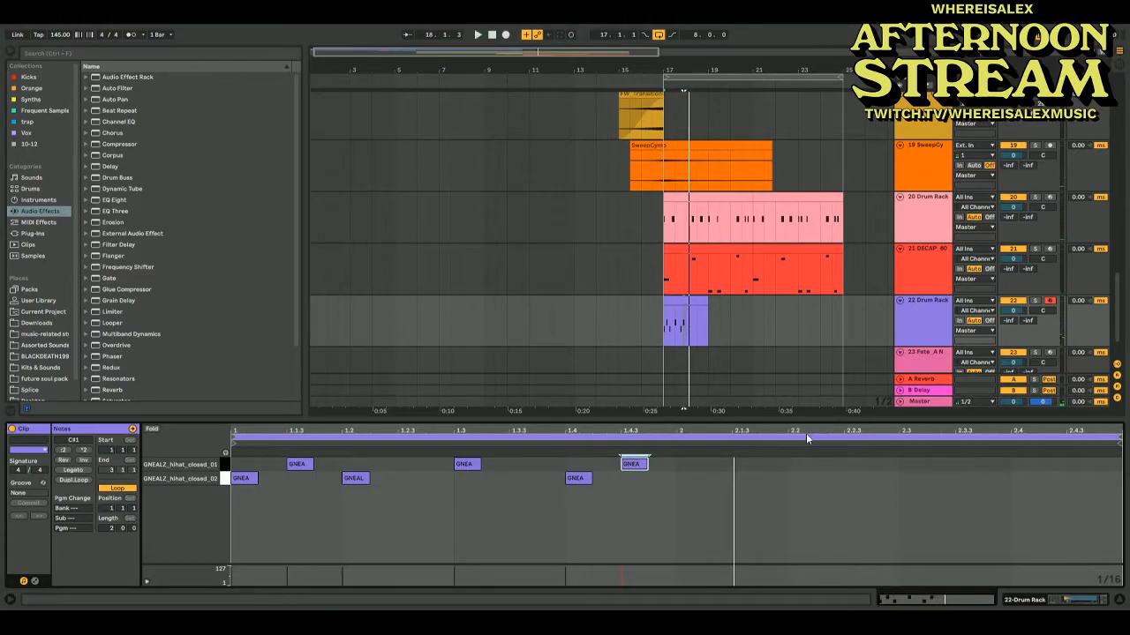
Fill the second bar with three 1/32 closed_02 hits at 2.1, followed by alternating closed_01 and closed_02 hits from 2.1.3 to 2.4
{"action": "mouse_move", "coordinate": [683, 463]}
{"action": "left_mouse_down"}
{"action": "mouse_move", "coordinate": [715, 463]}
{"action": "mouse_move", "coordinate": [711, 477]}
{"action": "left_mouse_up"}
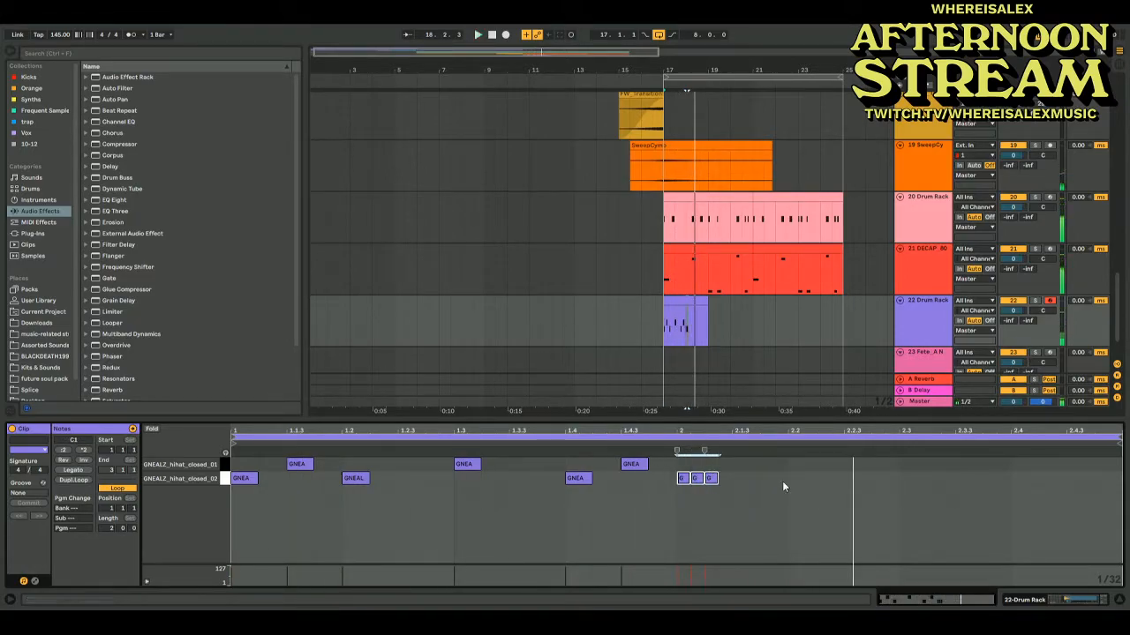
{"action": "left_click", "coordinate": [739, 463]}
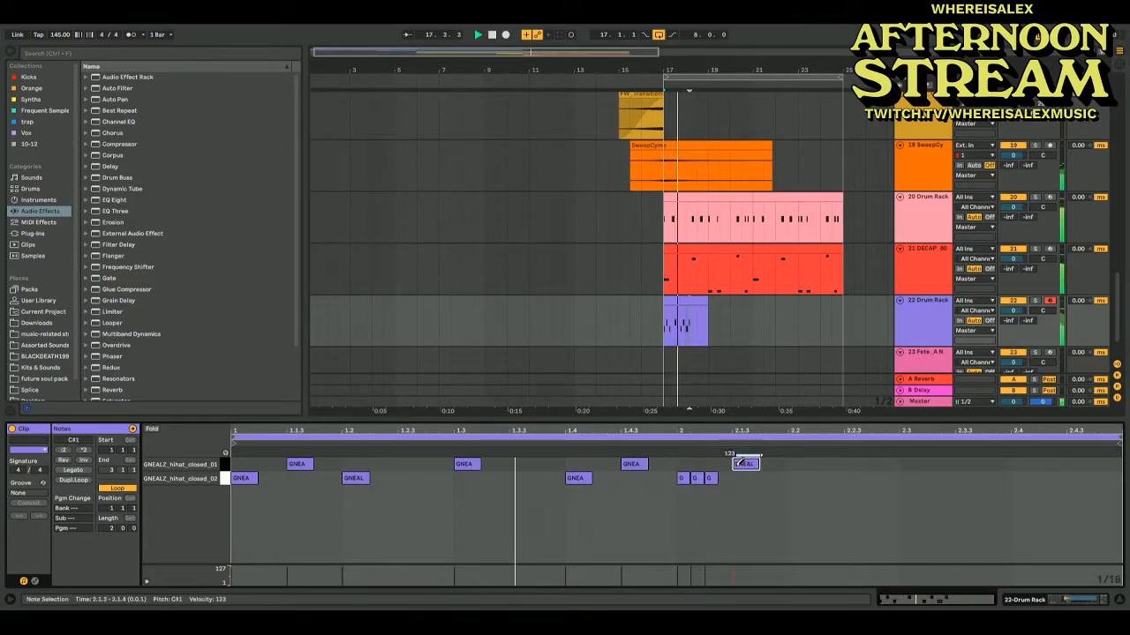
{"action": "left_click", "coordinate": [801, 478]}
{"action": "left_click", "coordinate": [856, 463]}
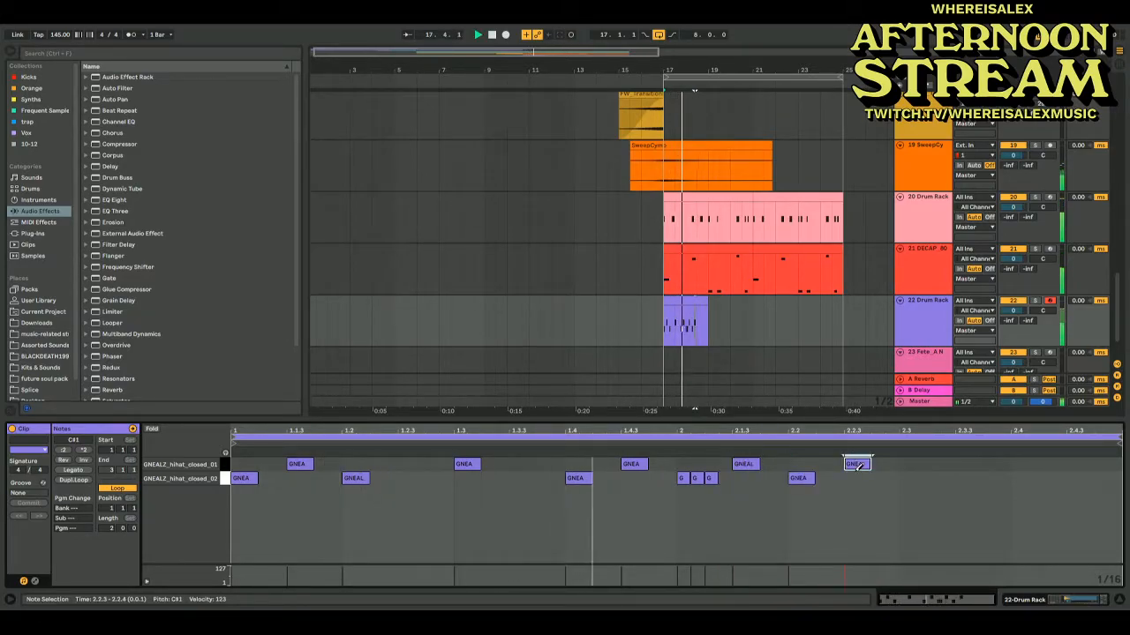
{"action": "left_click", "coordinate": [910, 478]}
{"action": "left_click", "coordinate": [967, 463]}
{"action": "left_click", "coordinate": [1021, 477]}
{"action": "left_click", "coordinate": [1054, 478]}
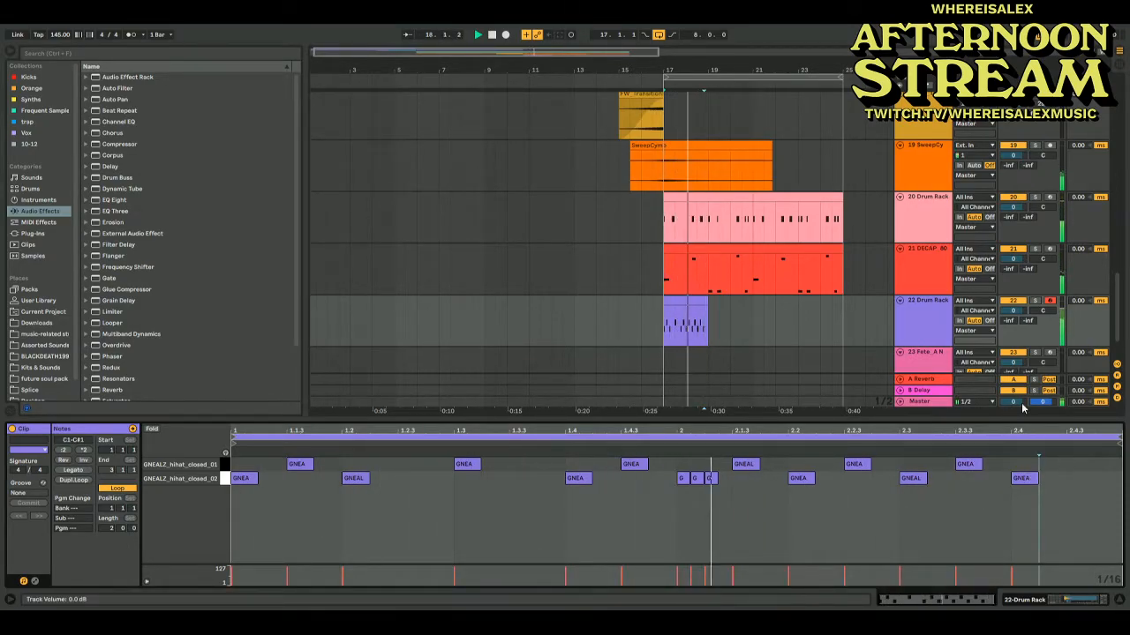
Try an extra closed_01 hit at 2.4.3, play the hi-hat pattern from bar 17 and remove the hit
{"action": "left_click", "coordinate": [678, 301]}
{"action": "key", "text": "space"}
{"action": "key", "text": "space"}
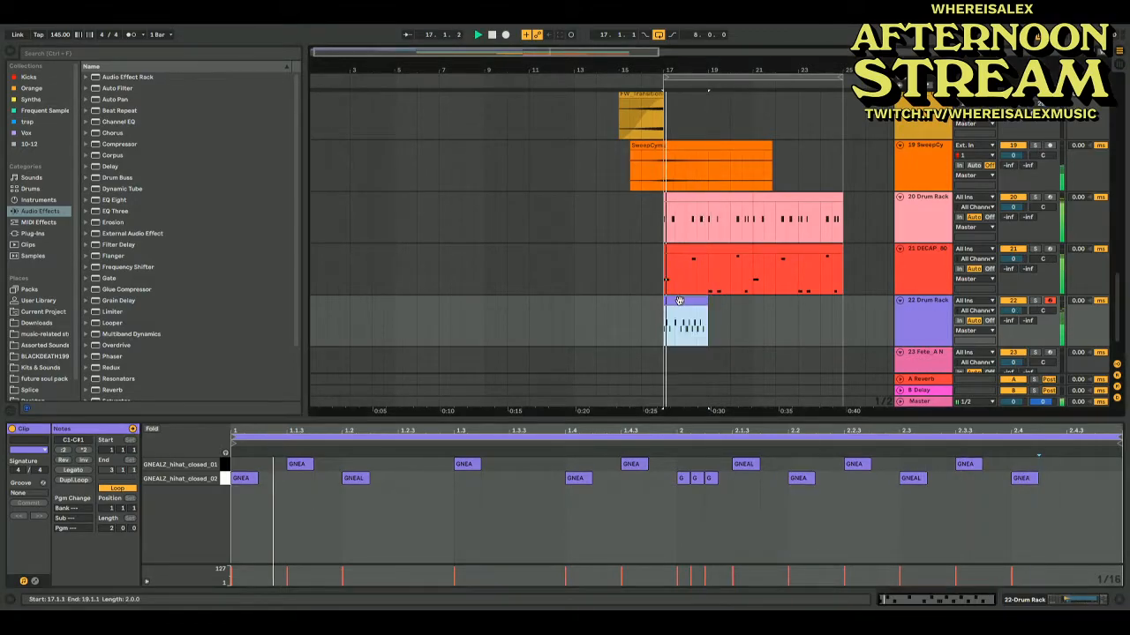
{"action": "left_click", "coordinate": [1081, 463]}
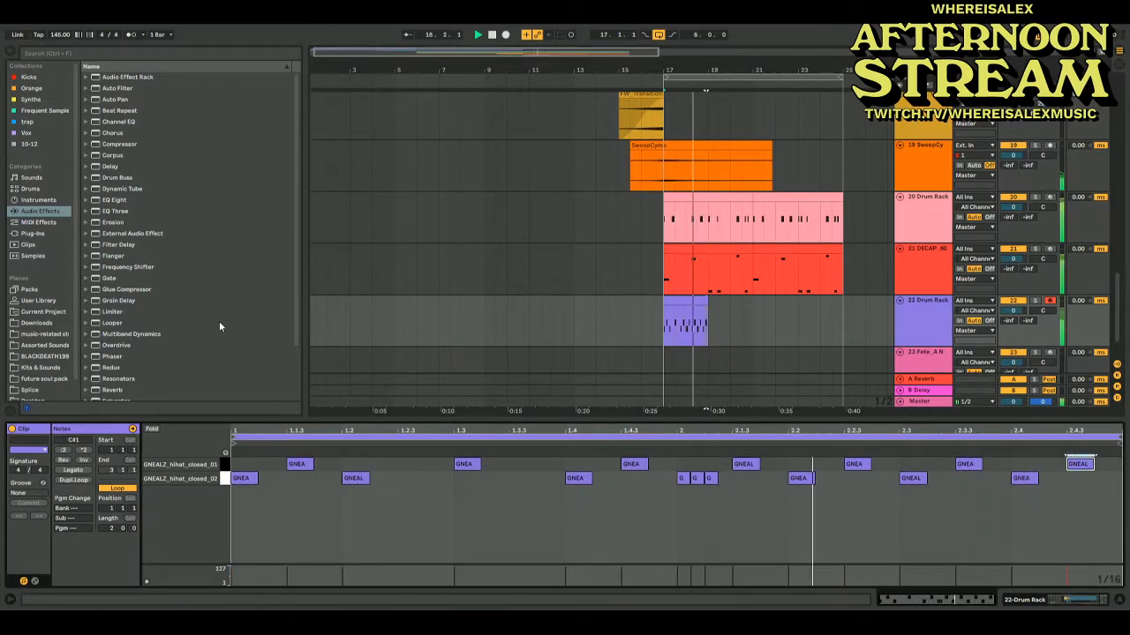
{"action": "left_click", "coordinate": [690, 304]}
{"action": "key", "text": "space"}
{"action": "key", "text": "space"}
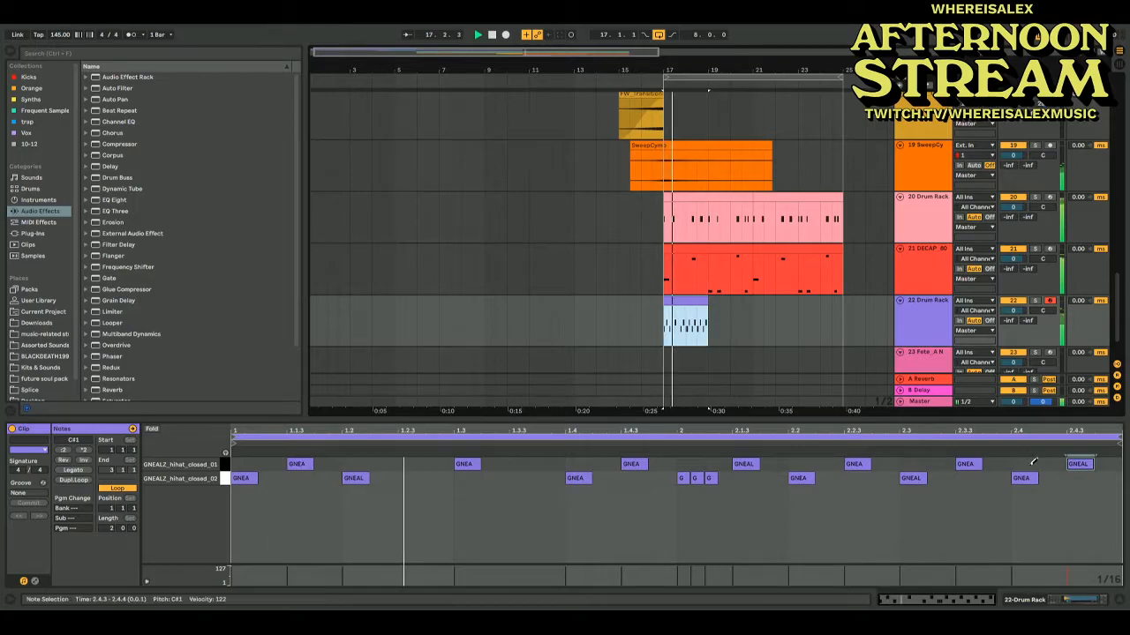
{"action": "left_click", "coordinate": [1081, 463]}
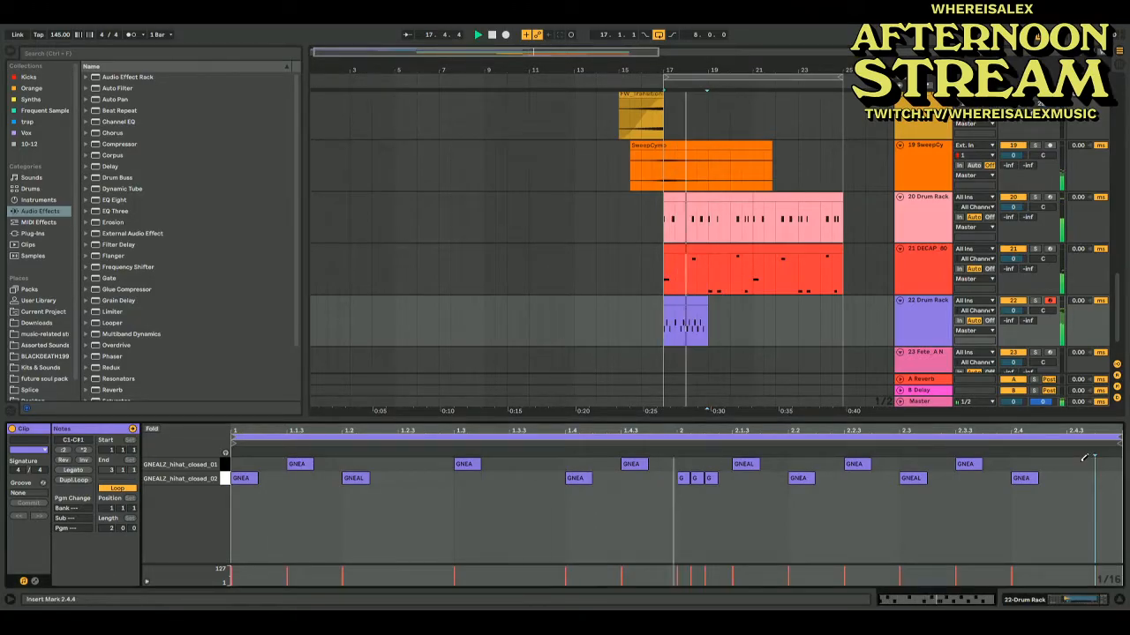
Audition the closed hi-hat samples in the BLACKDEATH1995 Hats folder for the Drum Rack on track 22
{"action": "left_click", "coordinate": [911, 323]}
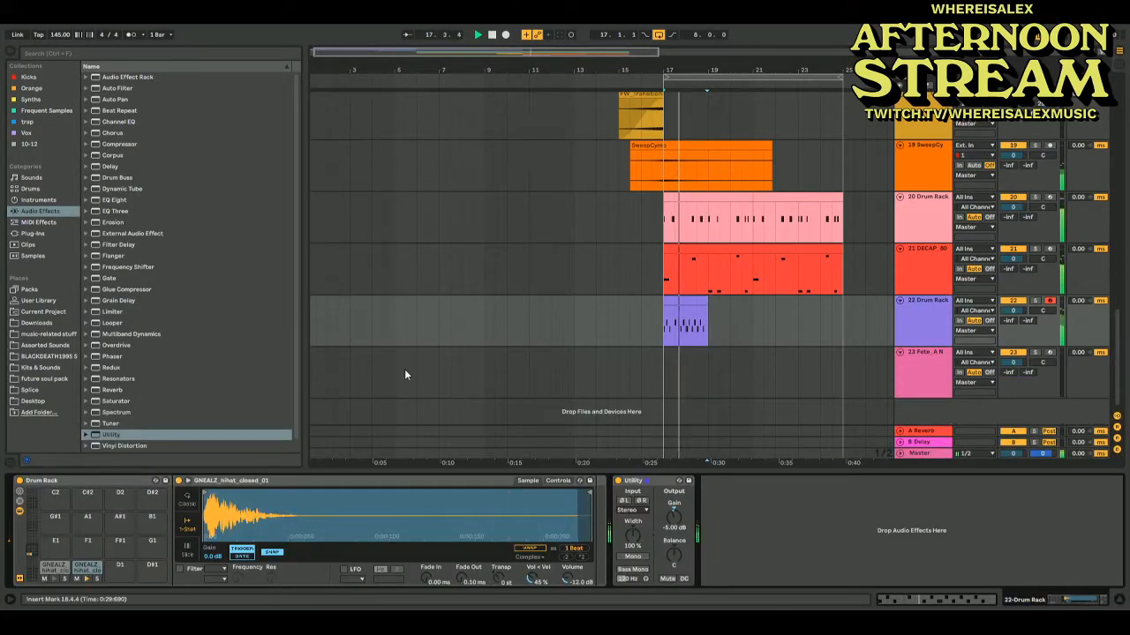
{"action": "left_click", "coordinate": [66, 357]}
{"action": "left_click", "coordinate": [149, 166]}
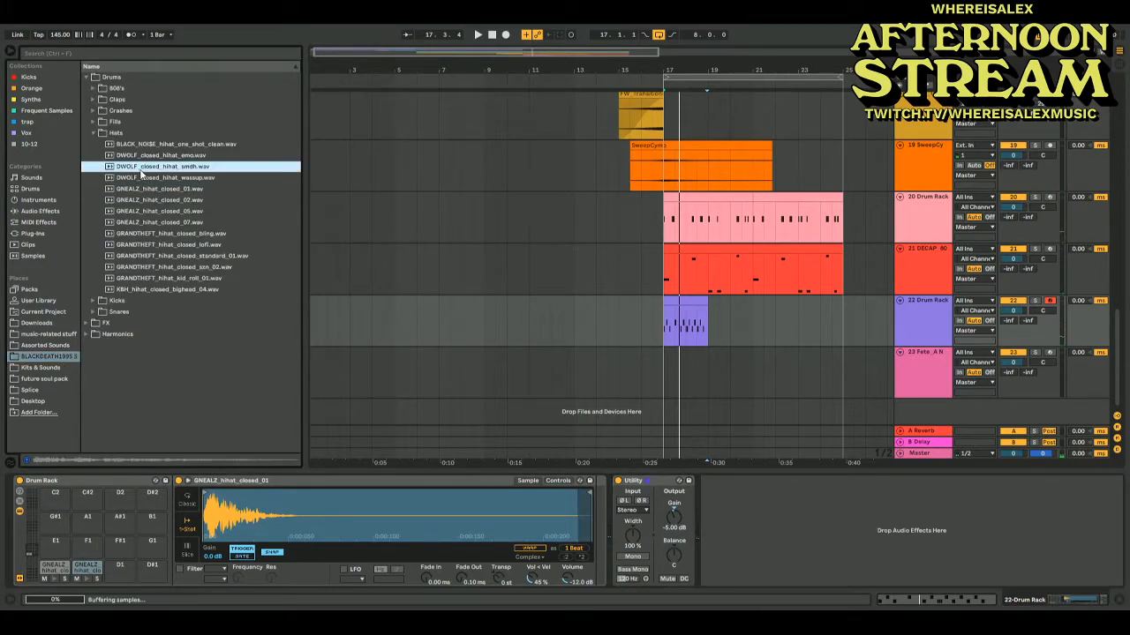
{"action": "left_click", "coordinate": [147, 223]}
{"action": "left_click", "coordinate": [140, 256]}
{"action": "left_click", "coordinate": [139, 212]}
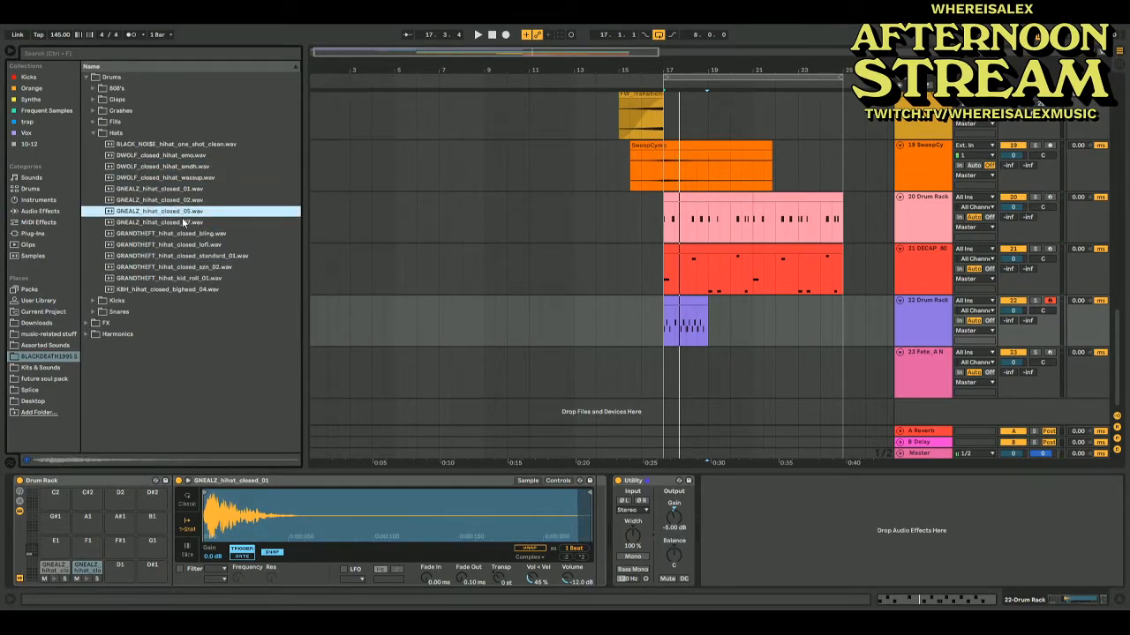
{"action": "left_click", "coordinate": [155, 257]}
{"action": "left_click", "coordinate": [165, 270]}
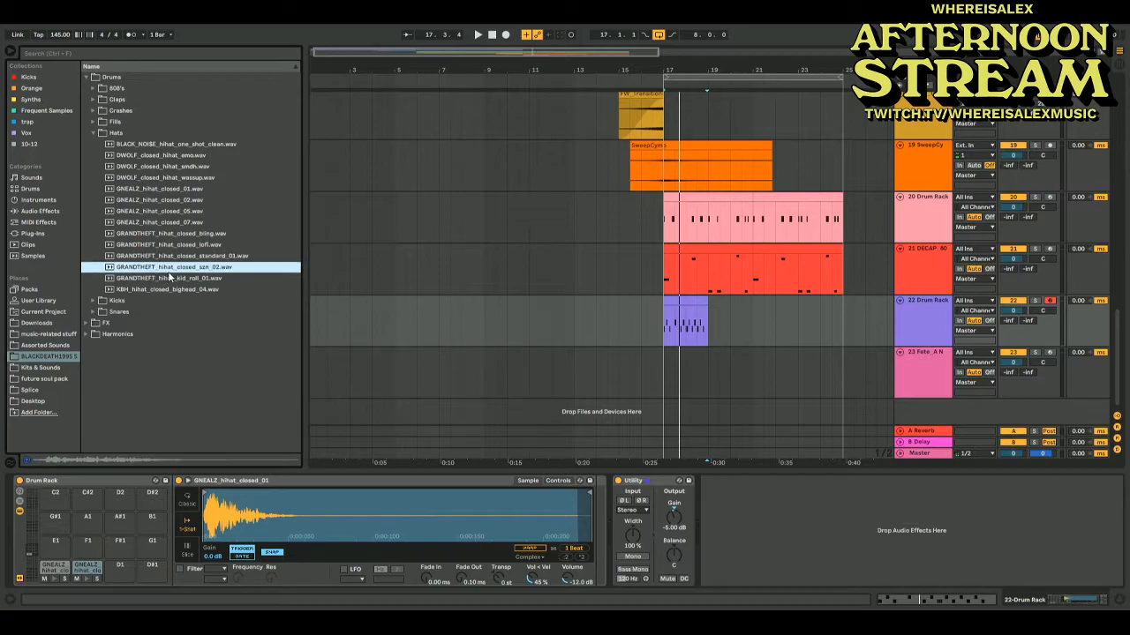
{"action": "left_click", "coordinate": [155, 281]}
{"action": "left_click", "coordinate": [140, 291]}
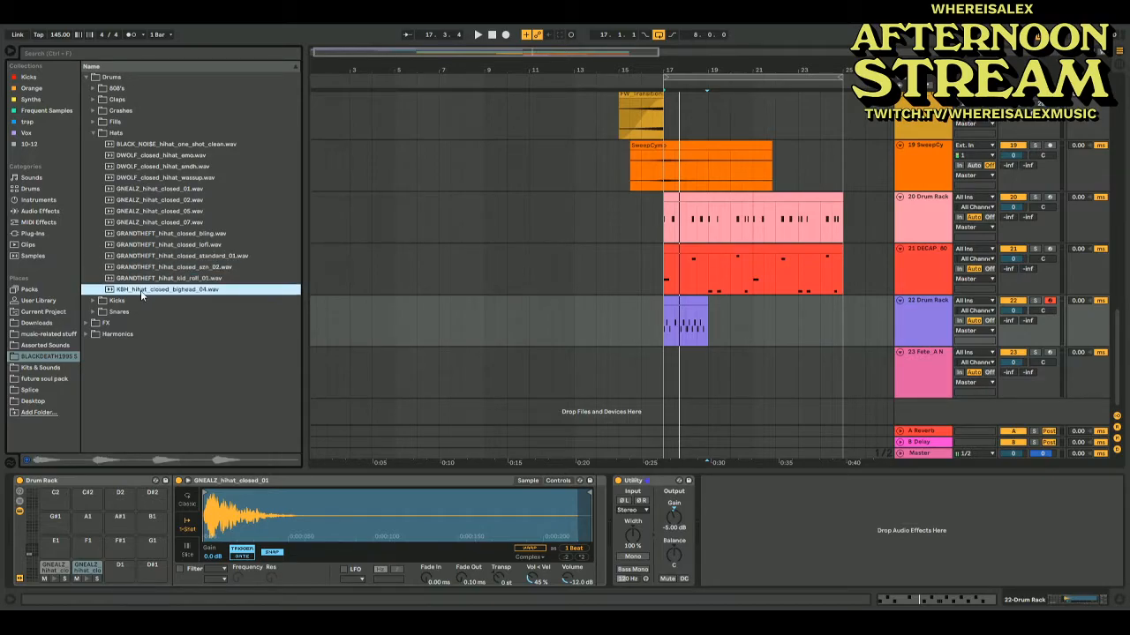
Try KBH_hihat_closed_bighead_04 in place of closed_01 on the C#1 pad and play it against the beat
{"action": "left_click_drag", "start_coordinate": [132, 294], "coordinate": [308, 498]}
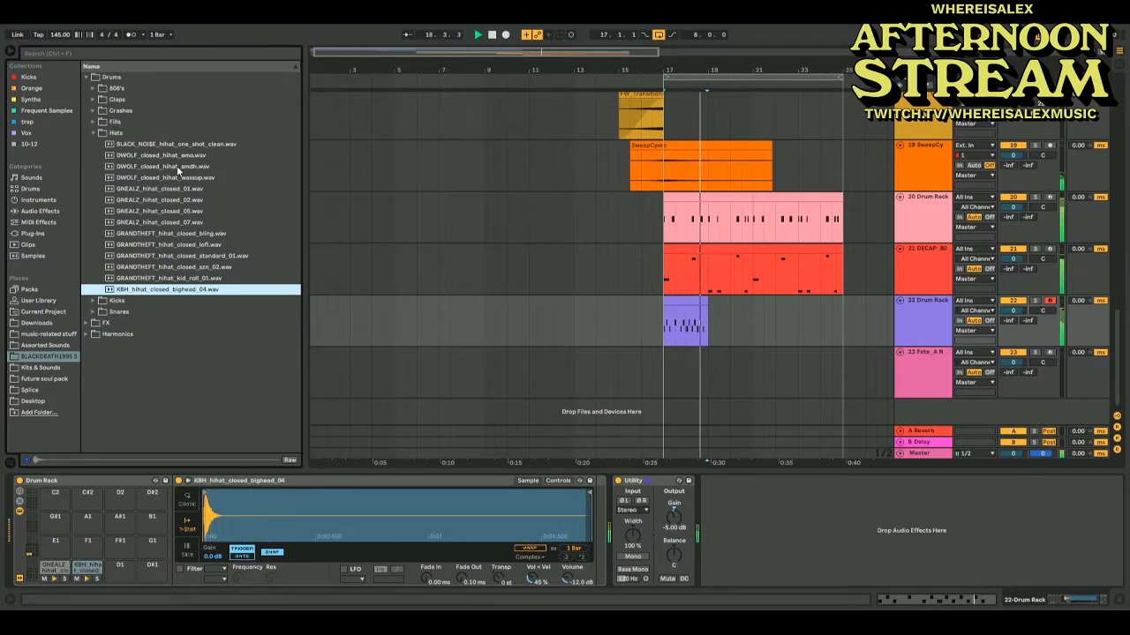
{"action": "key", "text": "space"}
{"action": "key", "text": "space"}
{"action": "key", "text": "space"}
{"action": "key", "text": "space"}
{"action": "key", "text": "space"}
{"action": "key", "text": "space"}
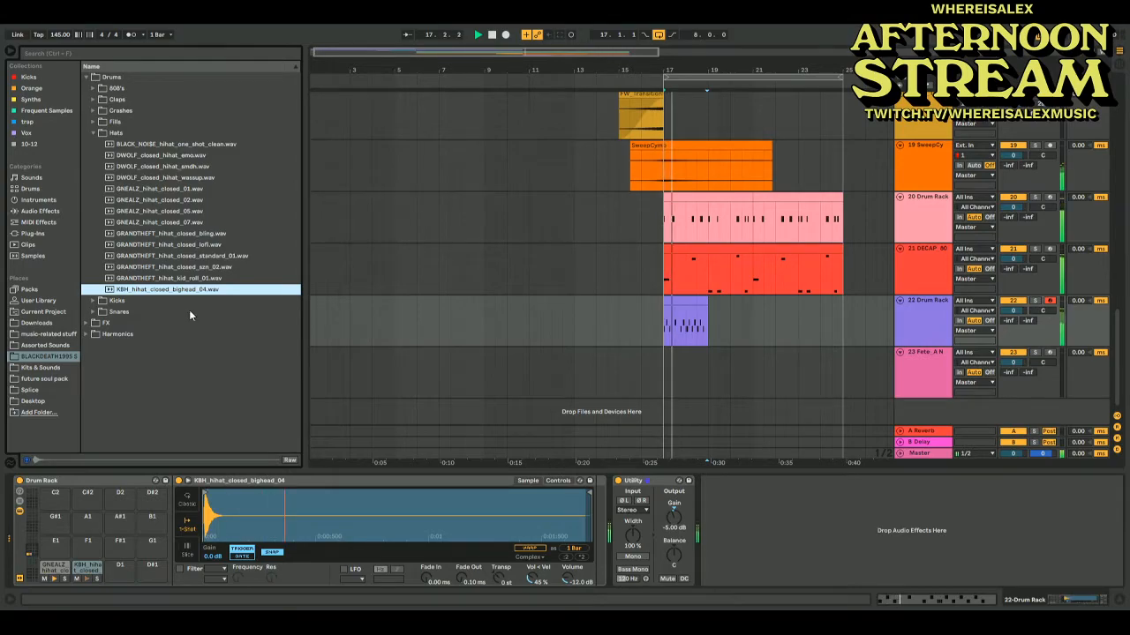
{"action": "key", "text": "space"}
{"action": "key", "text": "space"}
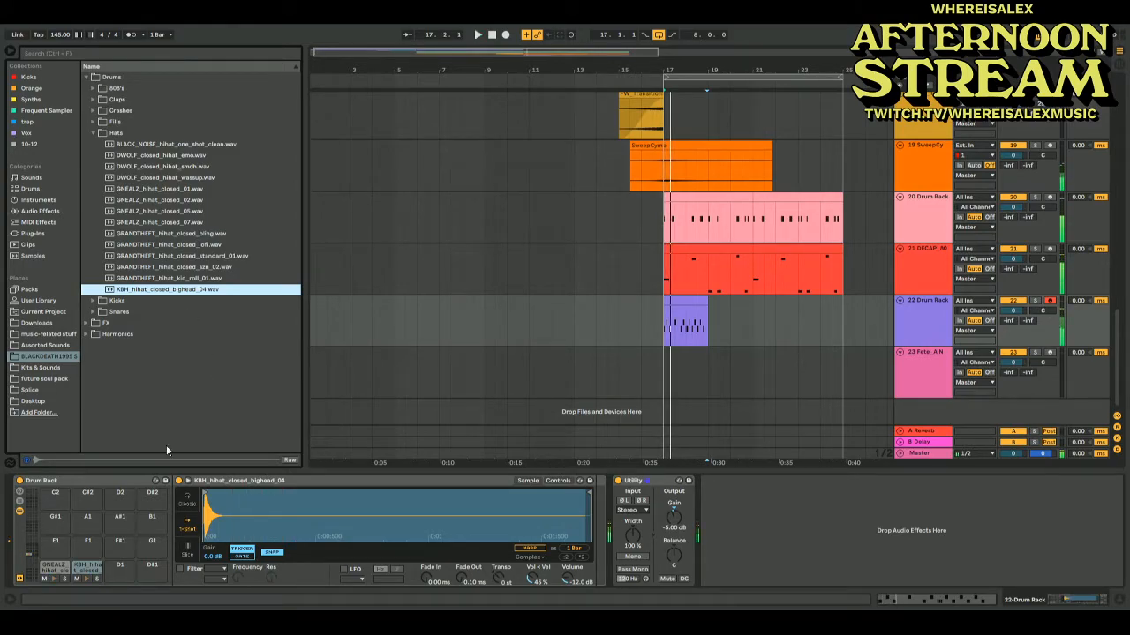
Replace the GNEALZ closed_02 sample on the C1 pad with KBH_hihat_closed_bighead_04
{"action": "left_click", "coordinate": [55, 565]}
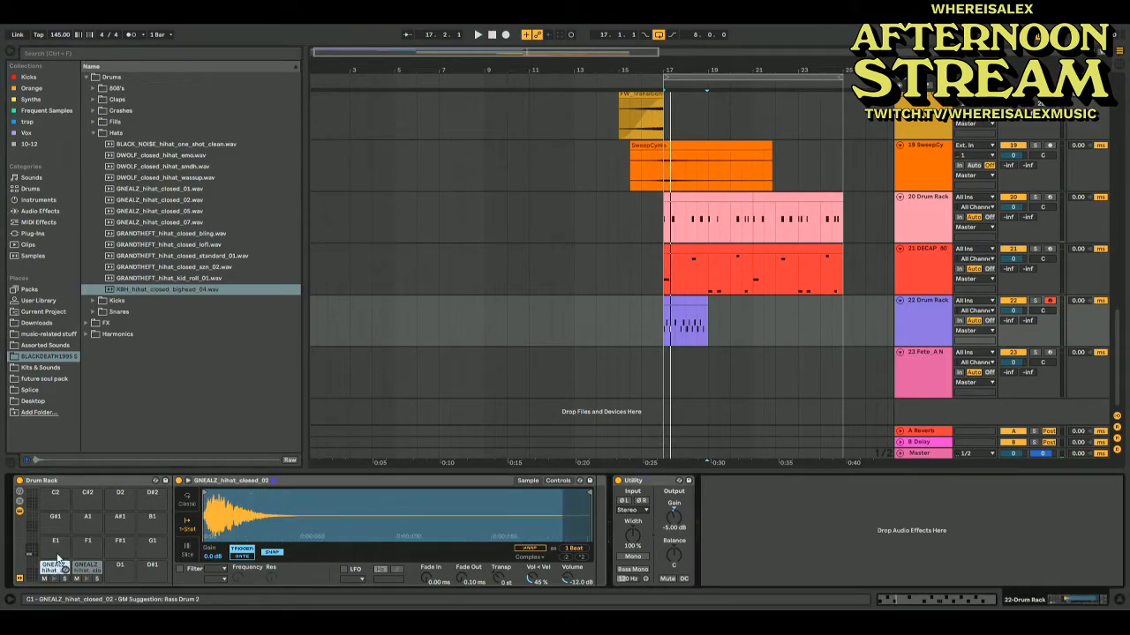
{"action": "left_click_drag", "start_coordinate": [152, 287], "coordinate": [275, 515]}
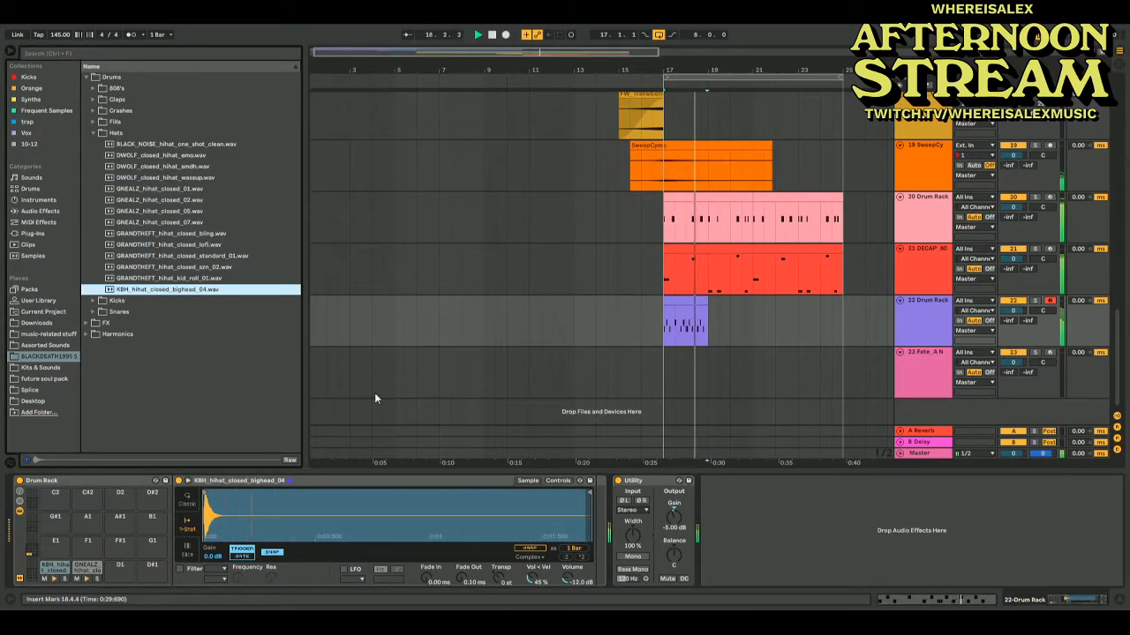
Reduce the closed_01 pad's velocity-to-volume amount and raise its volume
{"action": "left_click", "coordinate": [93, 572]}
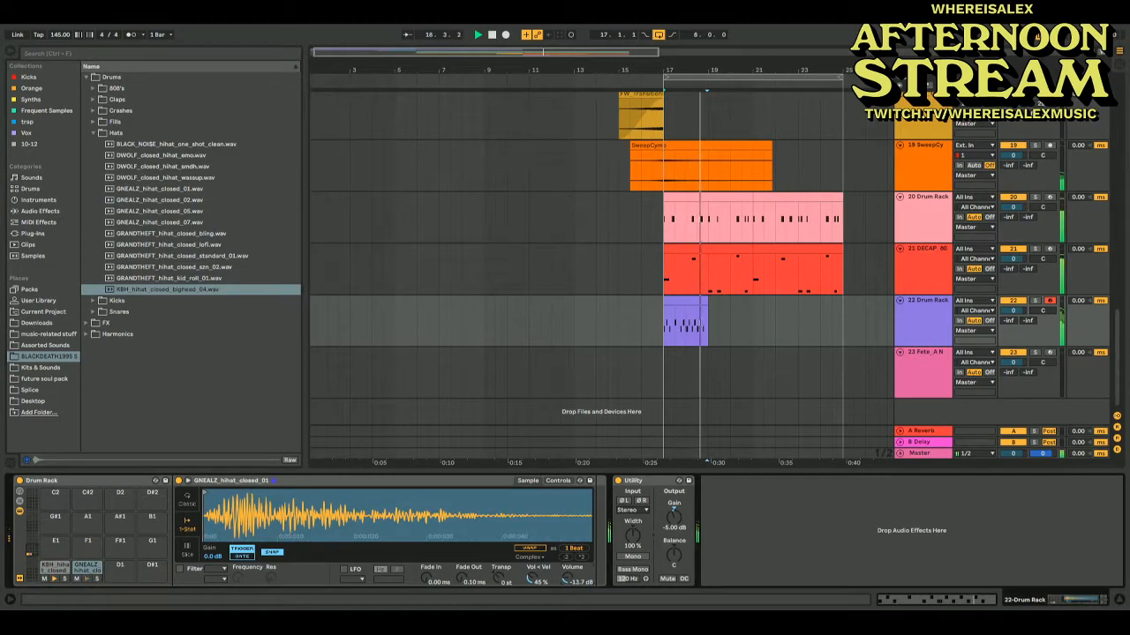
{"action": "left_click_drag", "start_coordinate": [532, 580], "coordinate": [532, 618]}
{"action": "mouse_move", "coordinate": [576, 584]}
{"action": "left_mouse_down"}
{"action": "mouse_move", "coordinate": [576, 596]}
{"action": "mouse_move", "coordinate": [571, 565]}
{"action": "left_mouse_up"}
Set the bighead_04 pad's velocity-to-volume to 0% and its volume to -9 dB, with the Utility gain at -1.11 dB
{"action": "left_click", "coordinate": [52, 570]}
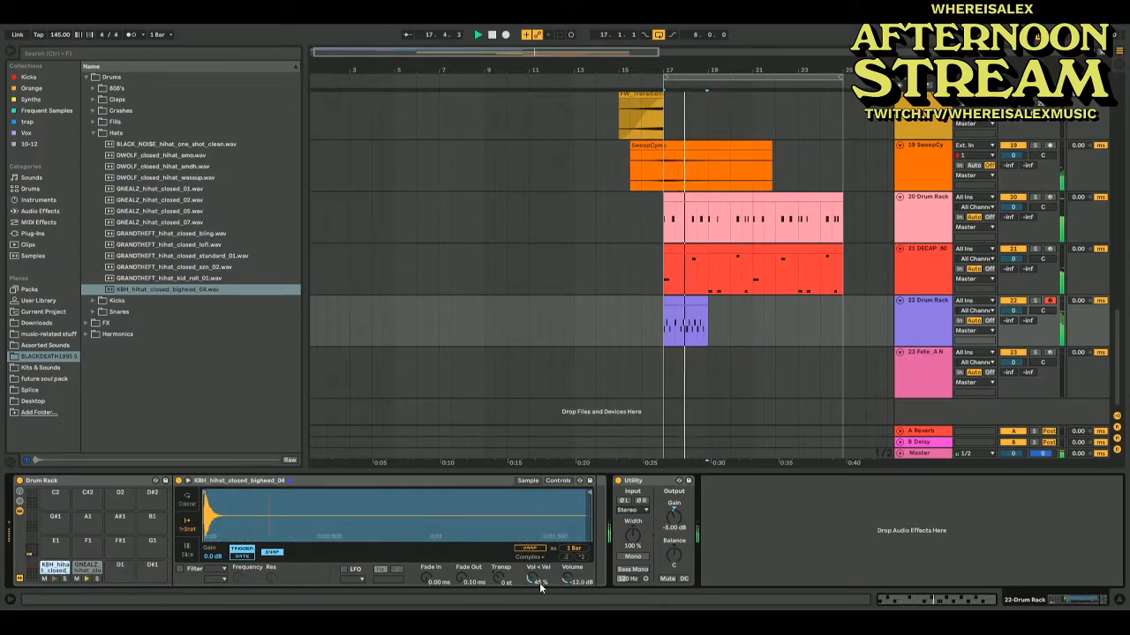
{"action": "left_click_drag", "start_coordinate": [571, 583], "coordinate": [570, 574]}
{"action": "key", "text": "space"}
{"action": "key", "text": "space"}
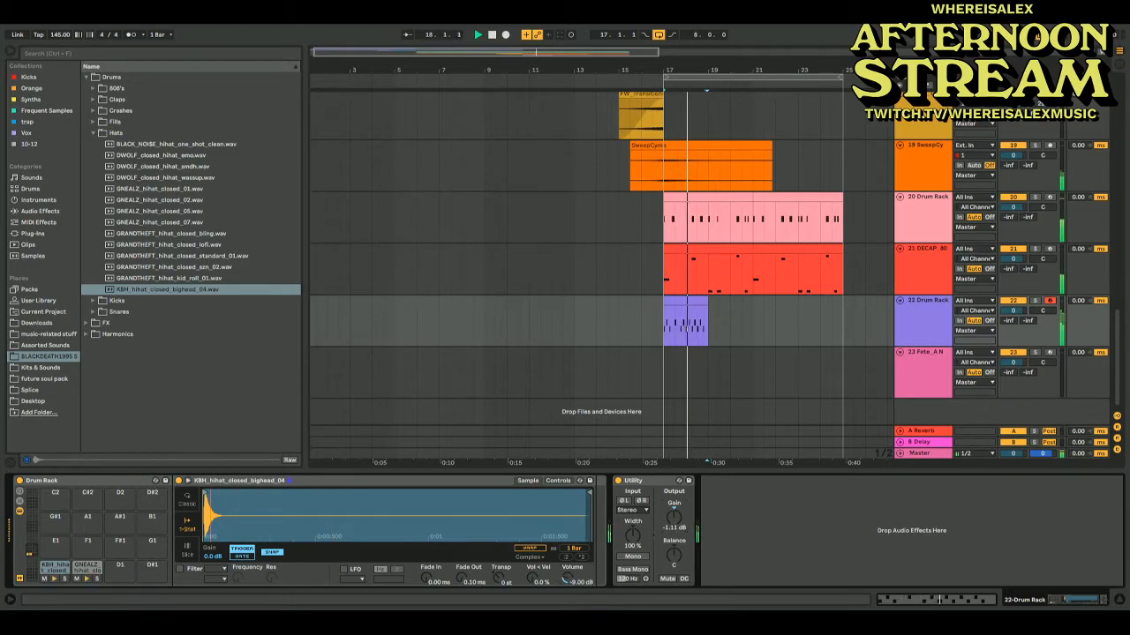
{"action": "left_click_drag", "start_coordinate": [673, 525], "coordinate": [673, 512]}
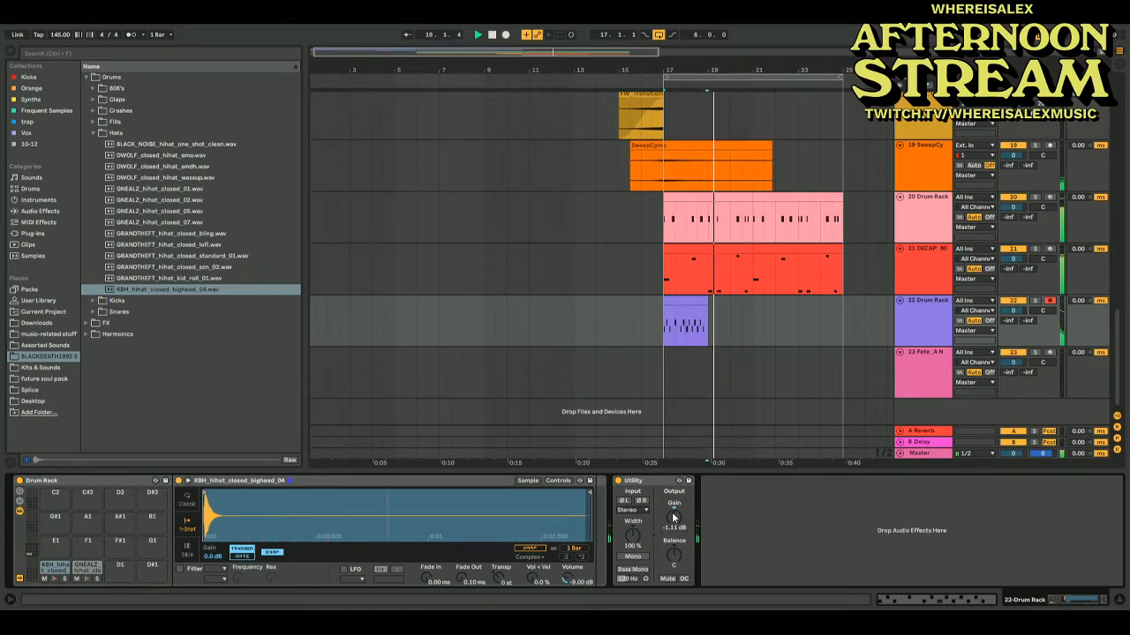
Duplicate the two-bar hi-hat clip three times to fill bars 17 to 25, and set the Utility gain to -3.33 dB
{"action": "left_click", "coordinate": [691, 301]}
{"action": "key", "text": "space"}
{"action": "key", "text": "space"}
{"action": "key", "text": "ctrl+d"}
{"action": "key", "text": "ctrl+d"}
{"action": "key", "text": "ctrl+d"}
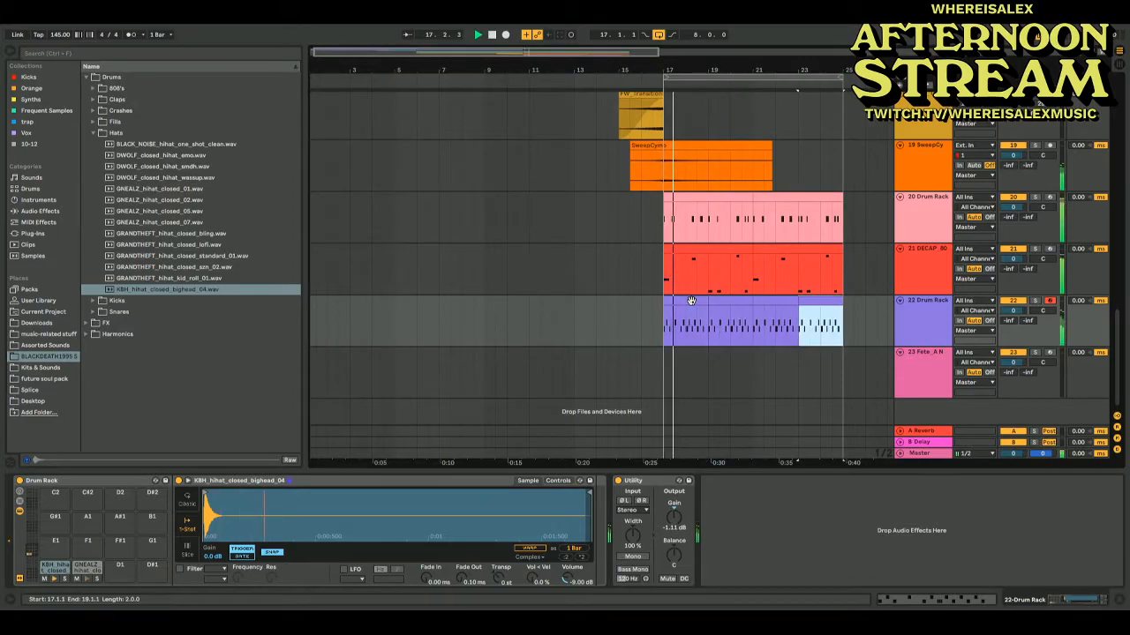
{"action": "left_click_drag", "start_coordinate": [676, 523], "coordinate": [675, 522]}
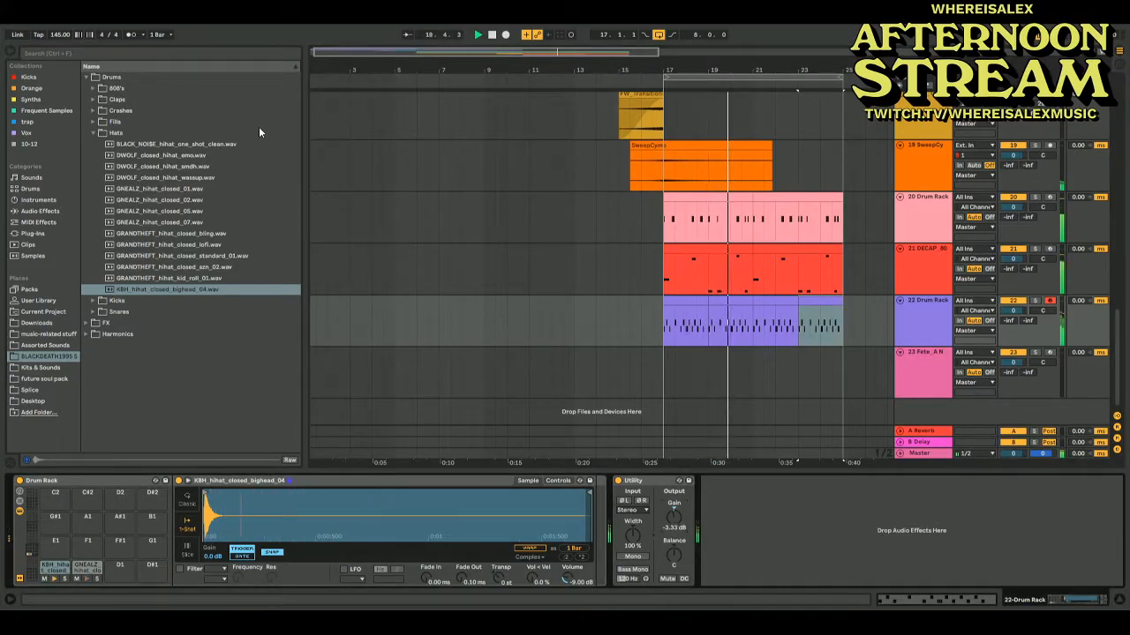
Search the sample library for "nlr" and set the track delay of the hi-hat Drum Rack to 7.00 ms
{"action": "left_click", "coordinate": [47, 54]}
{"action": "type", "text": "nir"}
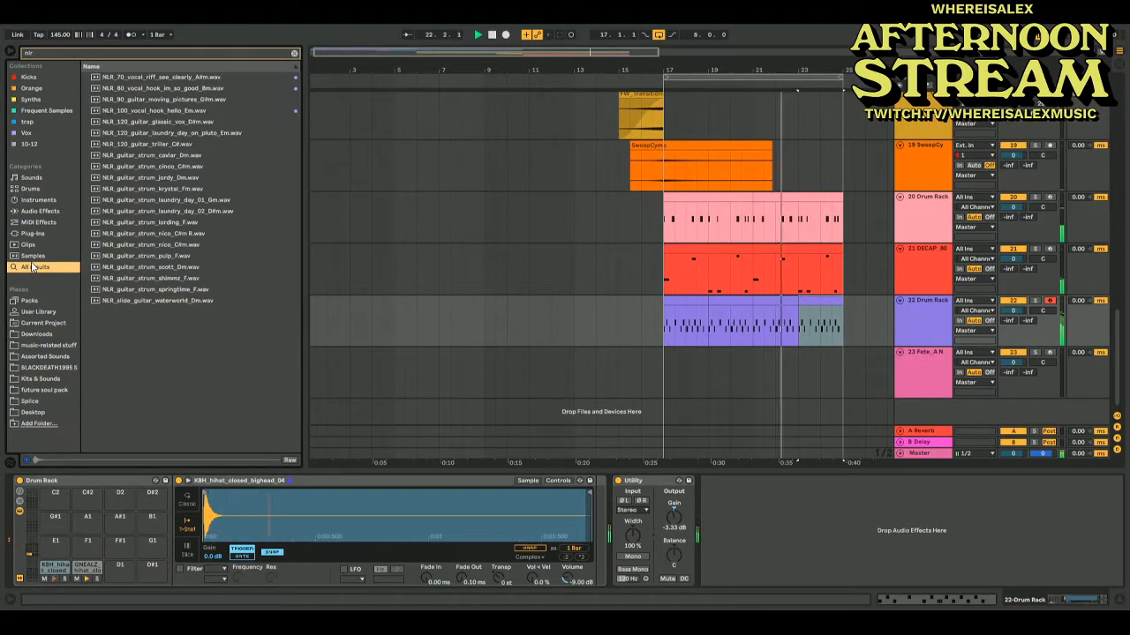
{"action": "mouse_move", "coordinate": [1079, 301]}
{"action": "left_mouse_down"}
{"action": "mouse_move", "coordinate": [1078, 286]}
{"action": "mouse_move", "coordinate": [1077, 315]}
{"action": "left_mouse_up"}
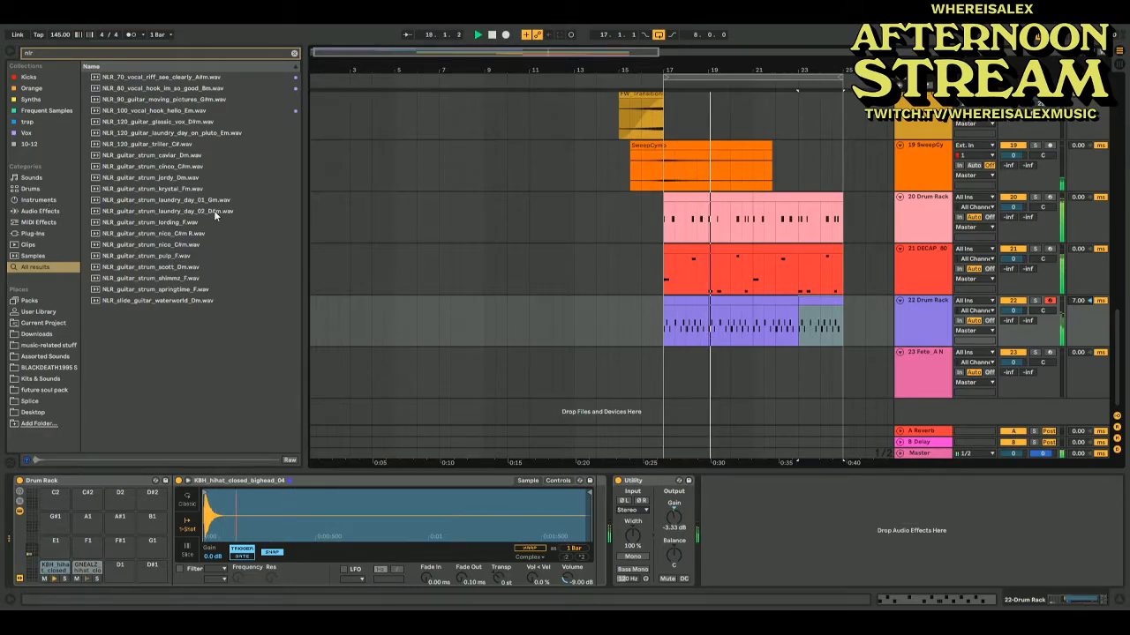
Delete the mud_skipper hi-hat loop clips between bars 18 and 25 on track 14
{"action": "scroll", "coordinate": [859, 194], "scroll_direction": "up", "scroll_amount": 6}
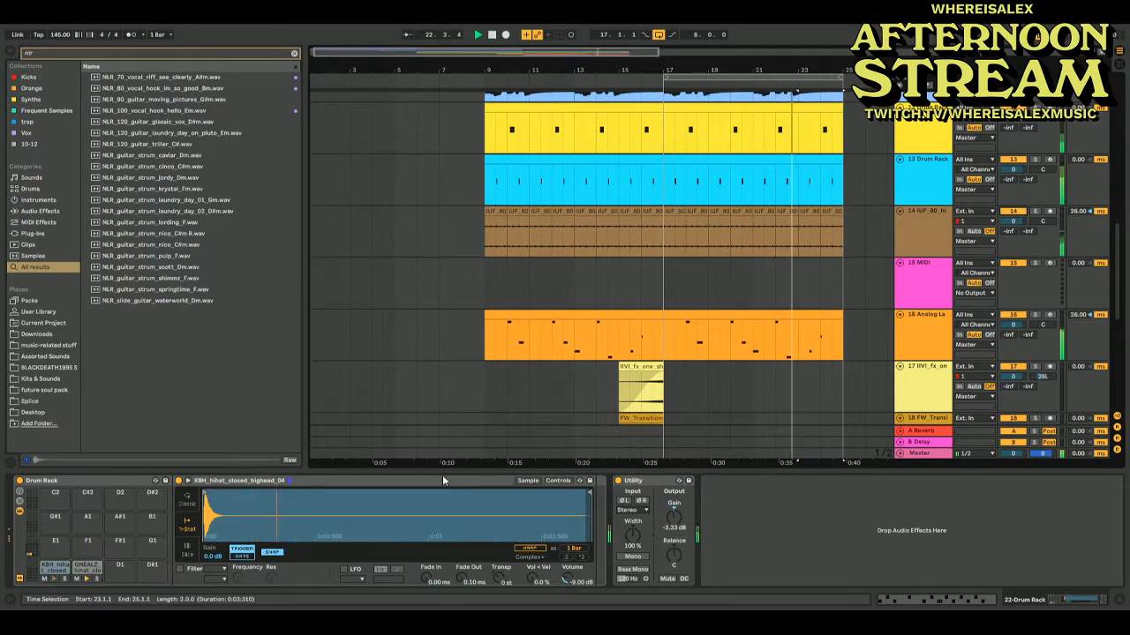
{"action": "double_click", "coordinate": [678, 212]}
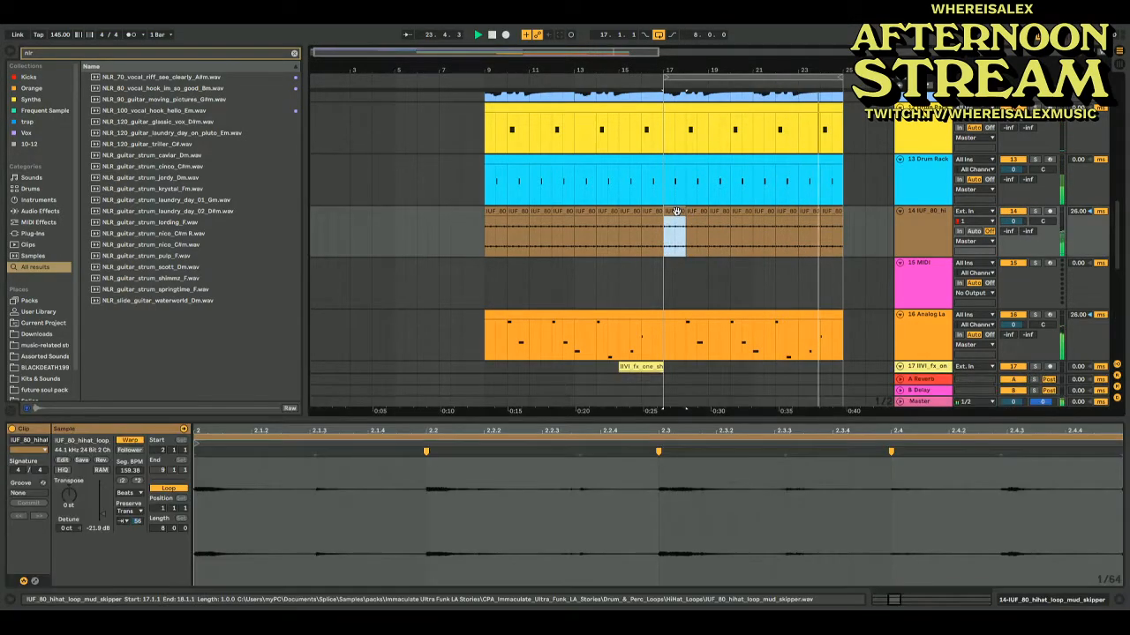
{"action": "left_click_drag", "start_coordinate": [848, 223], "coordinate": [690, 234]}
{"action": "key", "text": "Delete"}
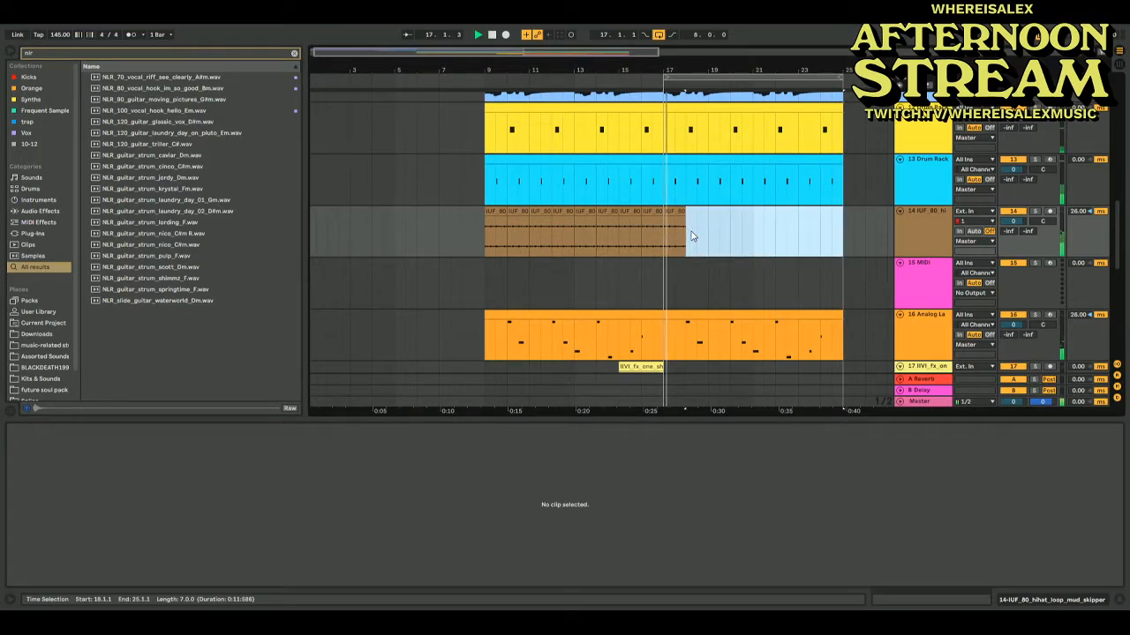
Double the segment tempo of the mud_skipper loop clip at bar 17 and warp its hits to 3.2 and just after 3.4
{"action": "left_click", "coordinate": [674, 213]}
{"action": "left_click", "coordinate": [137, 480]}
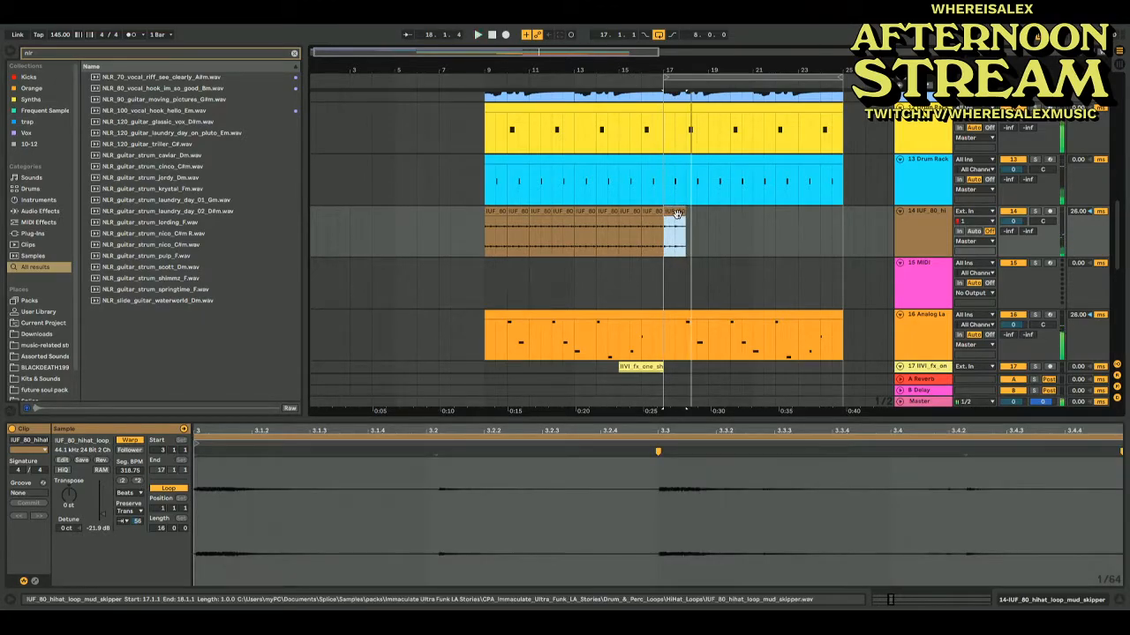
{"action": "left_click_drag", "start_coordinate": [433, 451], "coordinate": [428, 452]}
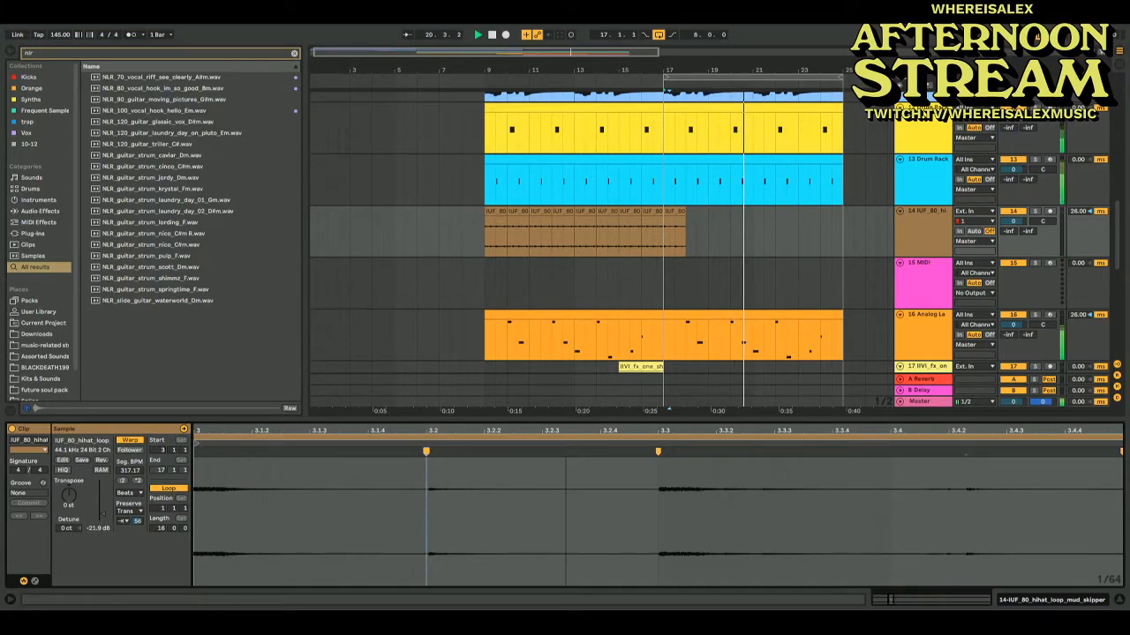
{"action": "left_click_drag", "start_coordinate": [889, 599], "coordinate": [890, 592]}
{"action": "left_click", "coordinate": [292, 447]}
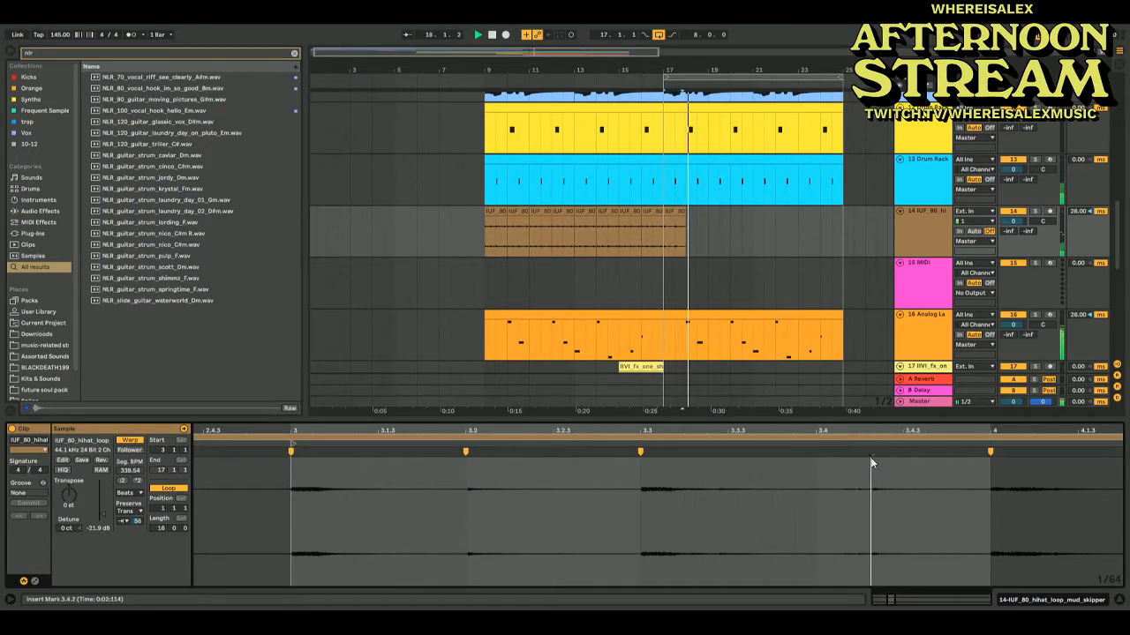
{"action": "left_click_drag", "start_coordinate": [872, 455], "coordinate": [837, 451]}
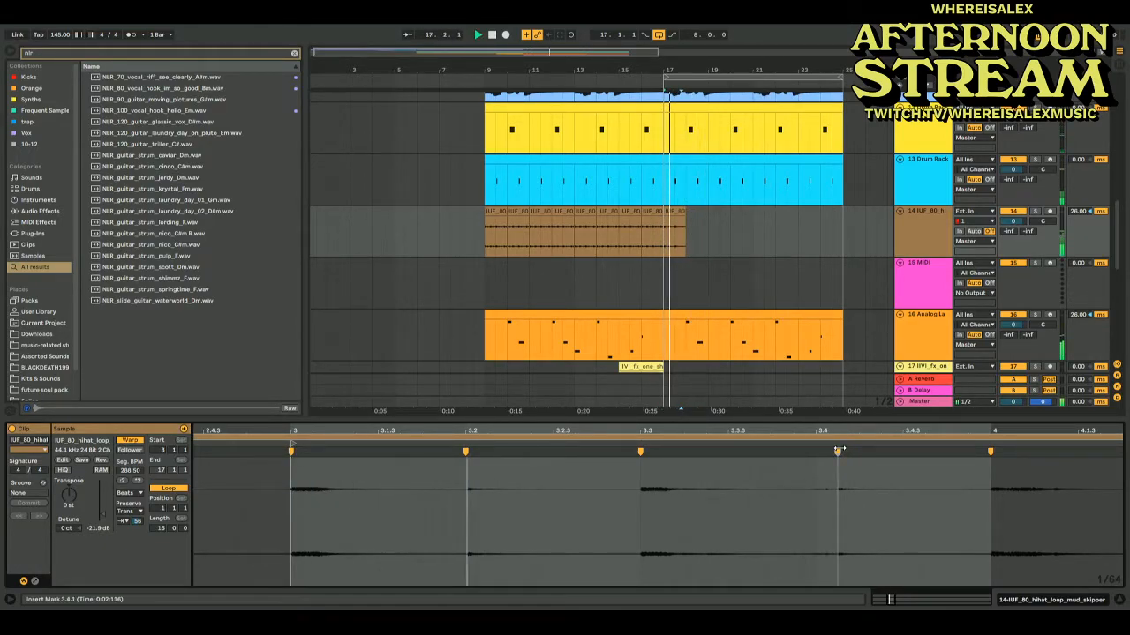
Set the bar 17 loop clip's gain to -21.7 dB and duplicate the clip seven times to reach bar 25
{"action": "left_click", "coordinate": [672, 215]}
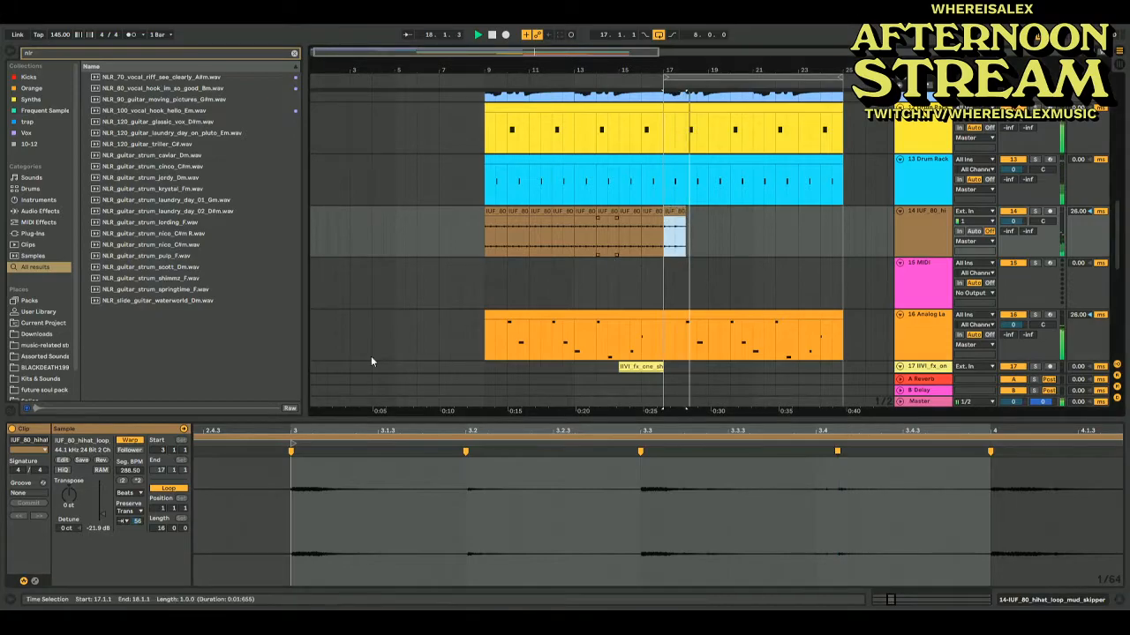
{"action": "left_click", "coordinate": [101, 519]}
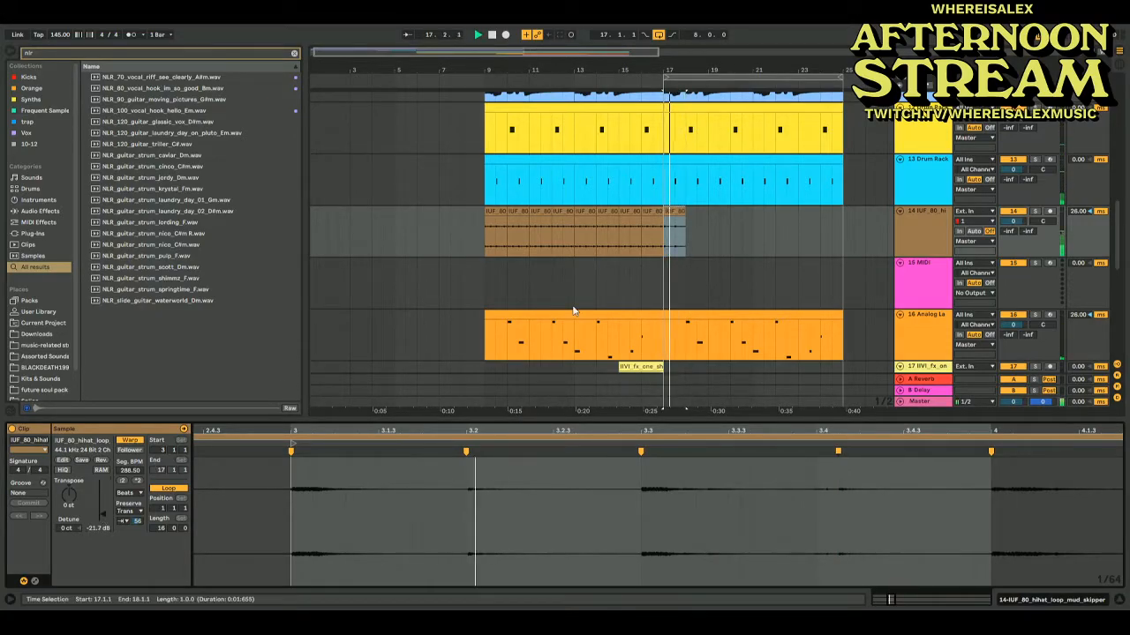
{"action": "key", "text": "ctrl+d"}
{"action": "key", "text": "ctrl+d"}
{"action": "key", "text": "ctrl+d"}
{"action": "key", "text": "ctrl+d"}
{"action": "key", "text": "ctrl+d"}
{"action": "key", "text": "ctrl+d"}
{"action": "key", "text": "ctrl+d"}
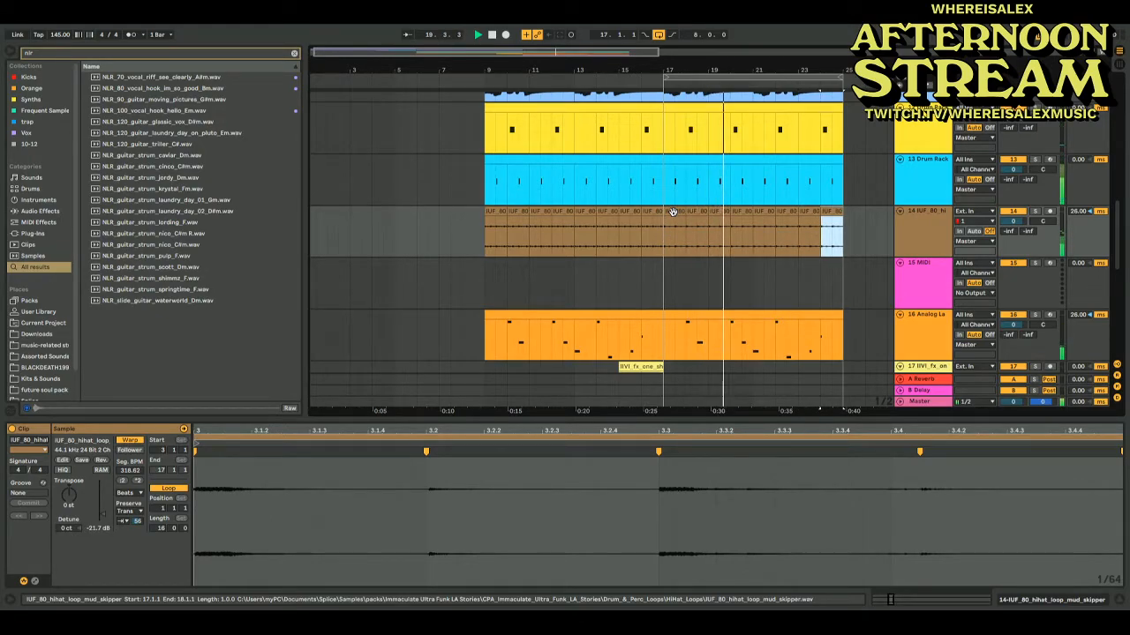
Move the bar 17 loop clip's last-beat warp marker to 3.4 and duplicate the corrected clip over bars 18 to 25
{"action": "left_click", "coordinate": [673, 212]}
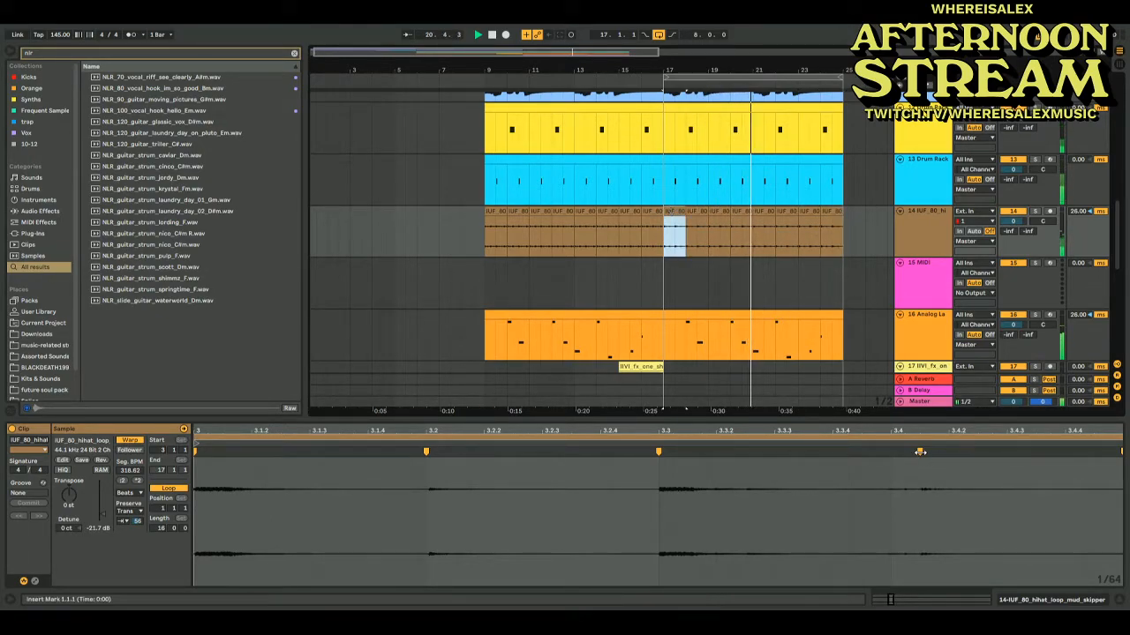
{"action": "left_click_drag", "start_coordinate": [969, 457], "coordinate": [890, 459]}
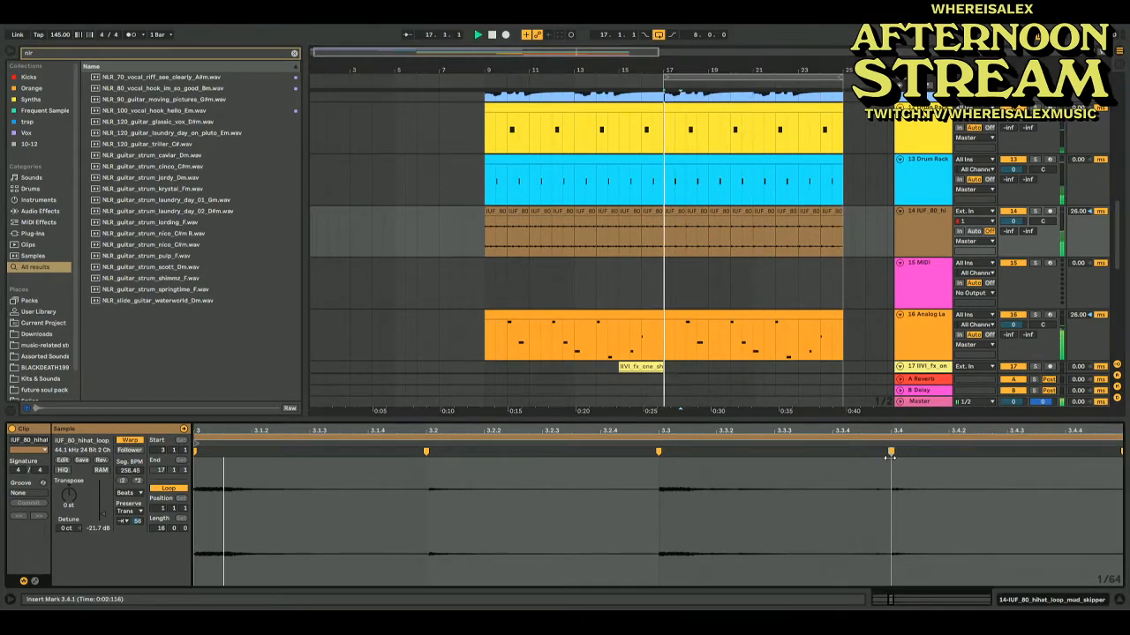
{"action": "left_click", "coordinate": [674, 212]}
{"action": "key", "text": "ctrl+d"}
{"action": "key", "text": "ctrl+d"}
{"action": "key", "text": "ctrl+d"}
{"action": "key", "text": "ctrl+d"}
{"action": "key", "text": "ctrl+d"}
{"action": "key", "text": "ctrl+d"}
{"action": "key", "text": "ctrl+d"}
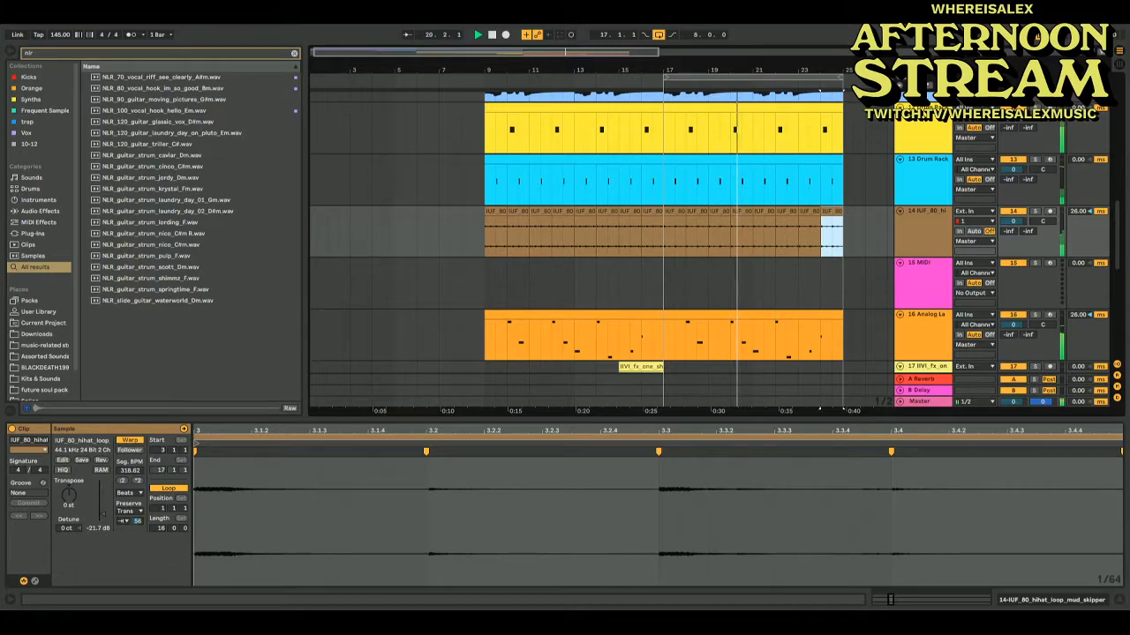
Play the arrangement from bar 16 and review the tracks of the second eight-bar section
{"action": "left_click", "coordinate": [664, 285]}
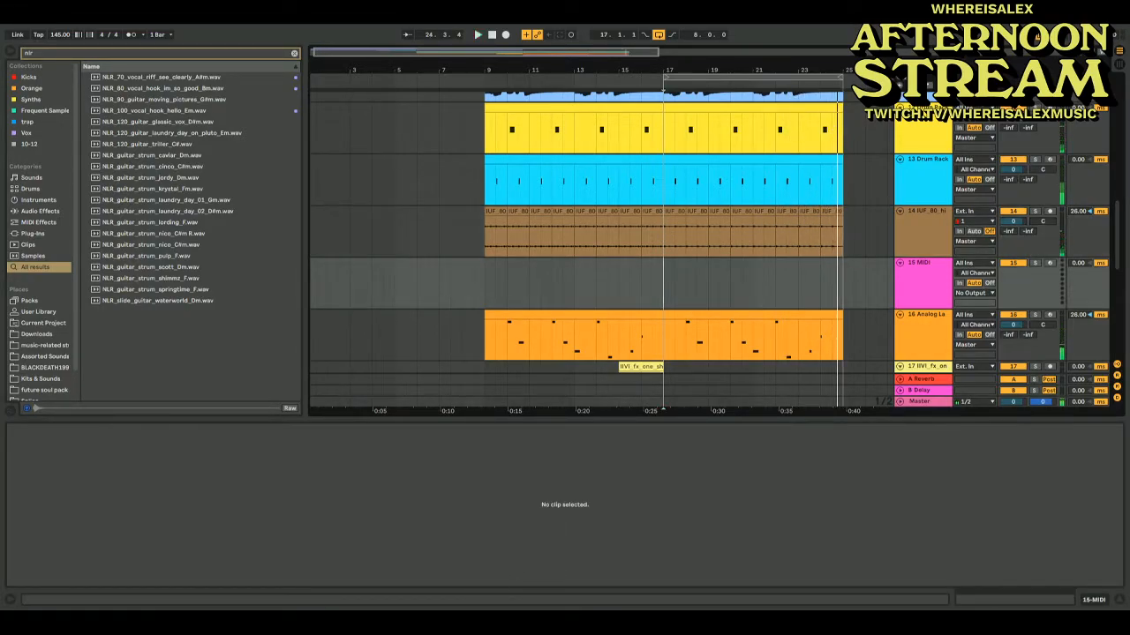
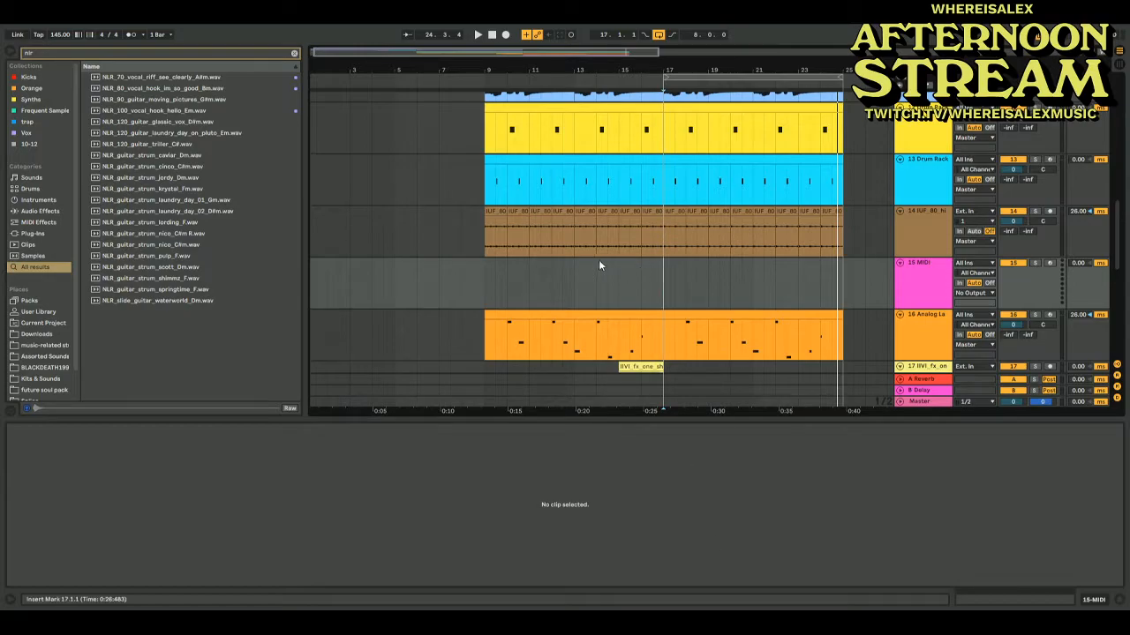
{"action": "left_click", "coordinate": [639, 262]}
{"action": "key", "text": "space"}
{"action": "scroll", "coordinate": [701, 275], "scroll_direction": "down", "scroll_amount": 5}
{"action": "scroll", "coordinate": [702, 279], "scroll_direction": "down", "scroll_amount": 2}
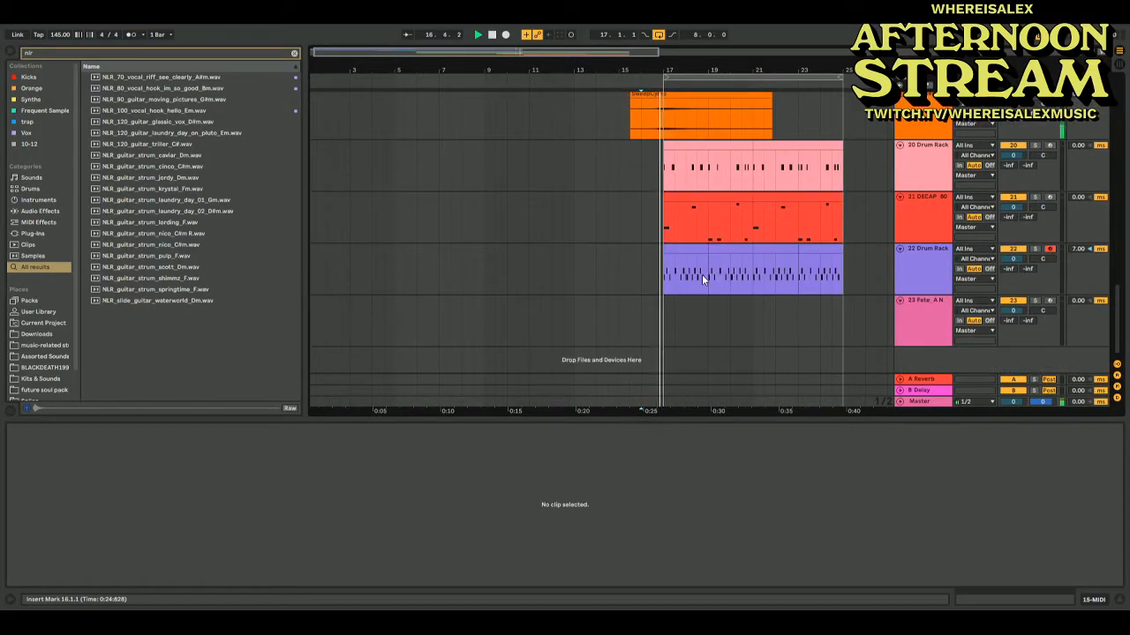
{"action": "scroll", "coordinate": [703, 279], "scroll_direction": "up", "scroll_amount": 8}
{"action": "scroll", "coordinate": [703, 280], "scroll_direction": "down", "scroll_amount": 6}
{"action": "scroll", "coordinate": [702, 281], "scroll_direction": "down", "scroll_amount": 4}
{"action": "scroll", "coordinate": [728, 256], "scroll_direction": "up", "scroll_amount": 5}
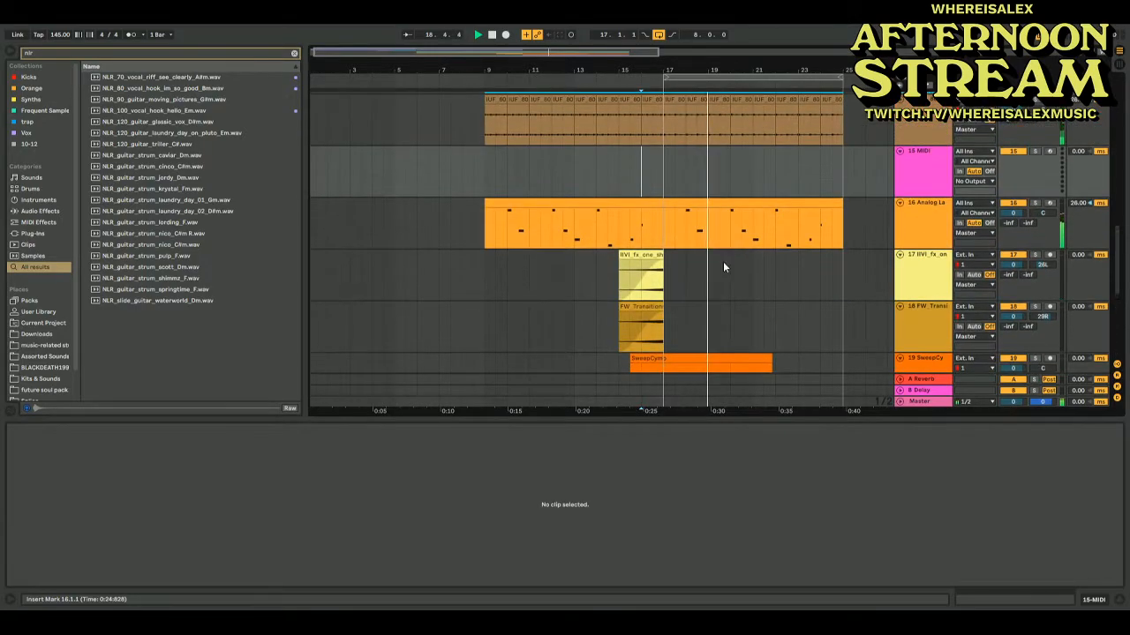
Extend the FW_Transitions clip from bar 17 to about bar 22 and fade it out from about bar 20
{"action": "left_click_drag", "start_coordinate": [662, 328], "coordinate": [773, 316]}
{"action": "left_click", "coordinate": [665, 325]}
{"action": "key", "text": "space"}
{"action": "key", "text": "space"}
{"action": "left_click", "coordinate": [725, 319]}
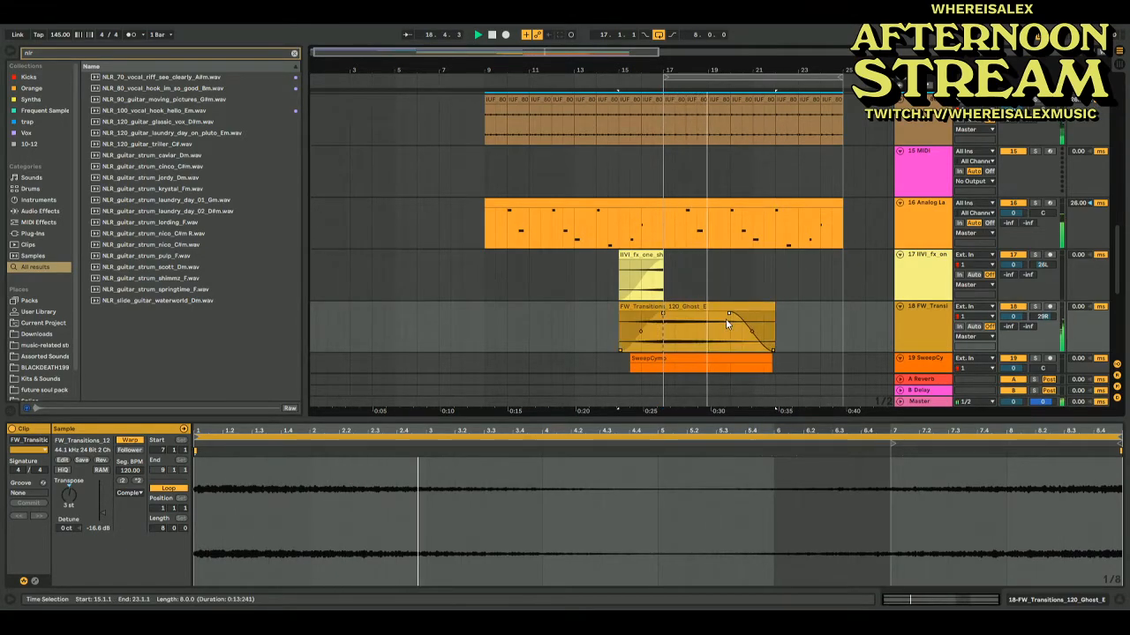
Insert an audio track below the purple Drum Rack track and delete the unused Fete track
{"action": "left_click", "coordinate": [732, 262]}
{"action": "scroll", "coordinate": [732, 262], "scroll_direction": "down", "scroll_amount": 5}
{"action": "left_click", "coordinate": [905, 301]}
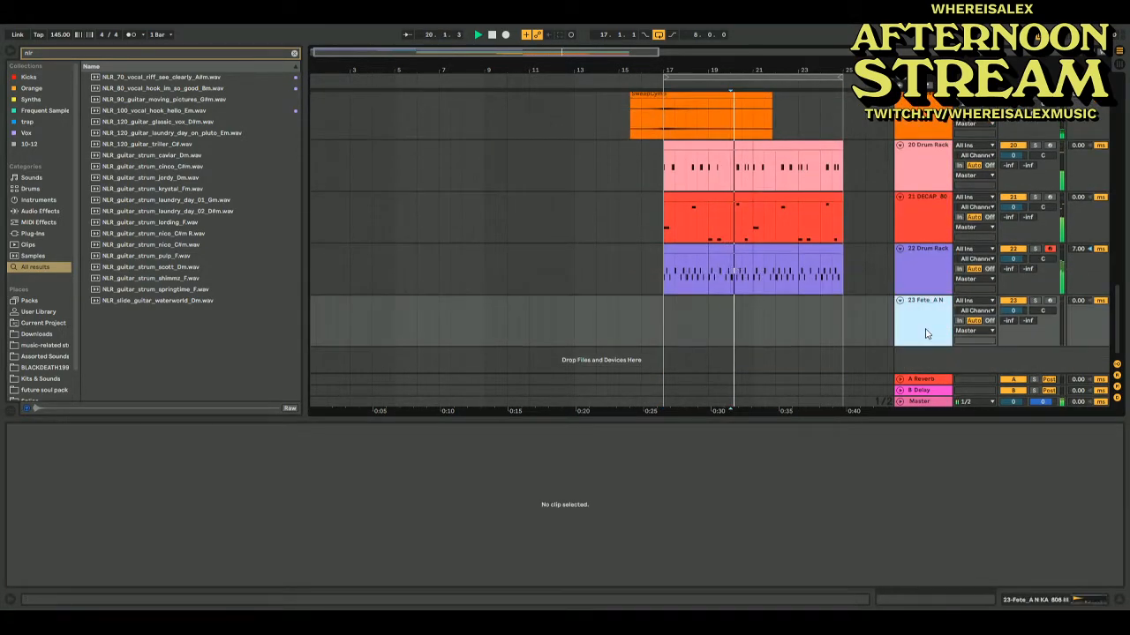
{"action": "key", "text": "ctrl+t"}
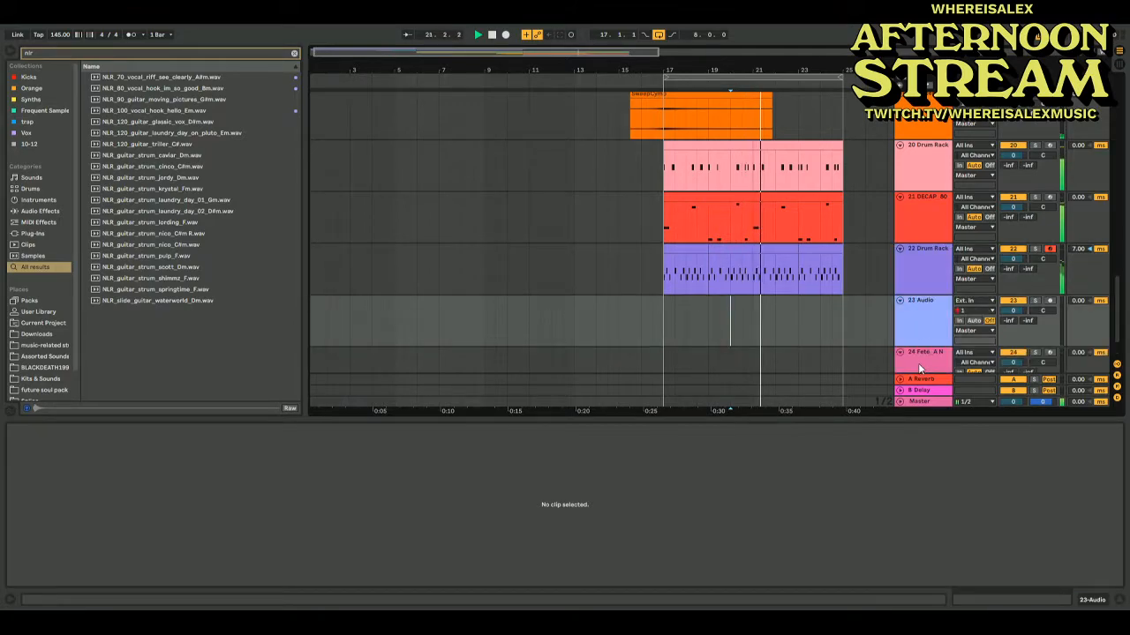
{"action": "left_click", "coordinate": [918, 360]}
{"action": "key", "text": "Delete"}
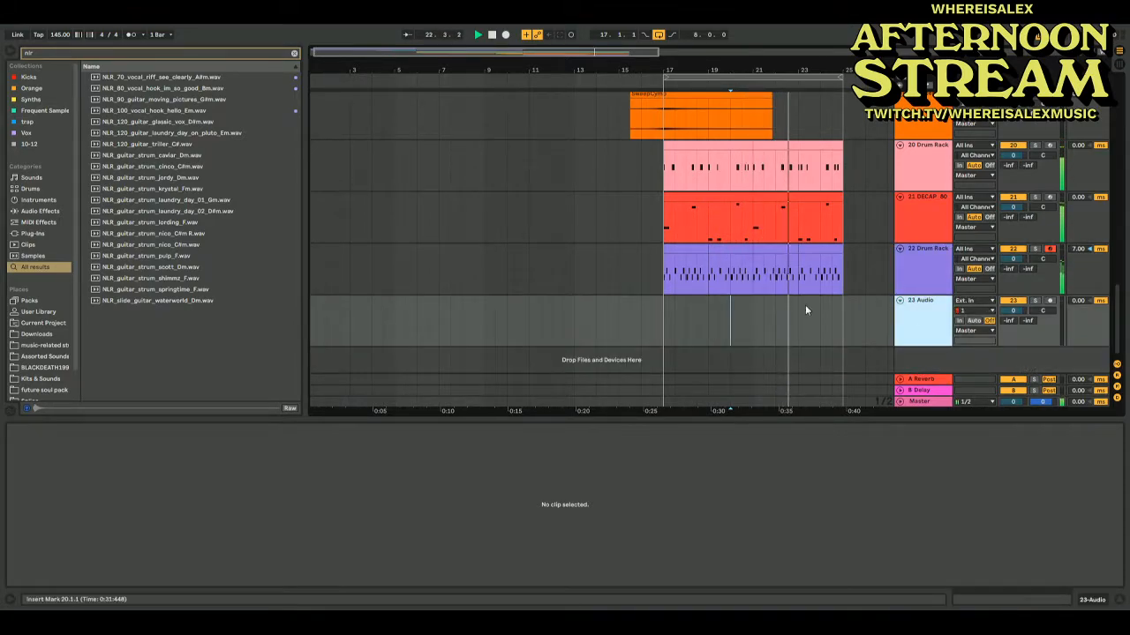
Audition the NLR vocal and guitar samples and place NLR_slide_guitar_waterworld_Dm.wav at bar 20 on the new audio track
{"action": "left_click", "coordinate": [696, 305]}
{"action": "left_click", "coordinate": [171, 111]}
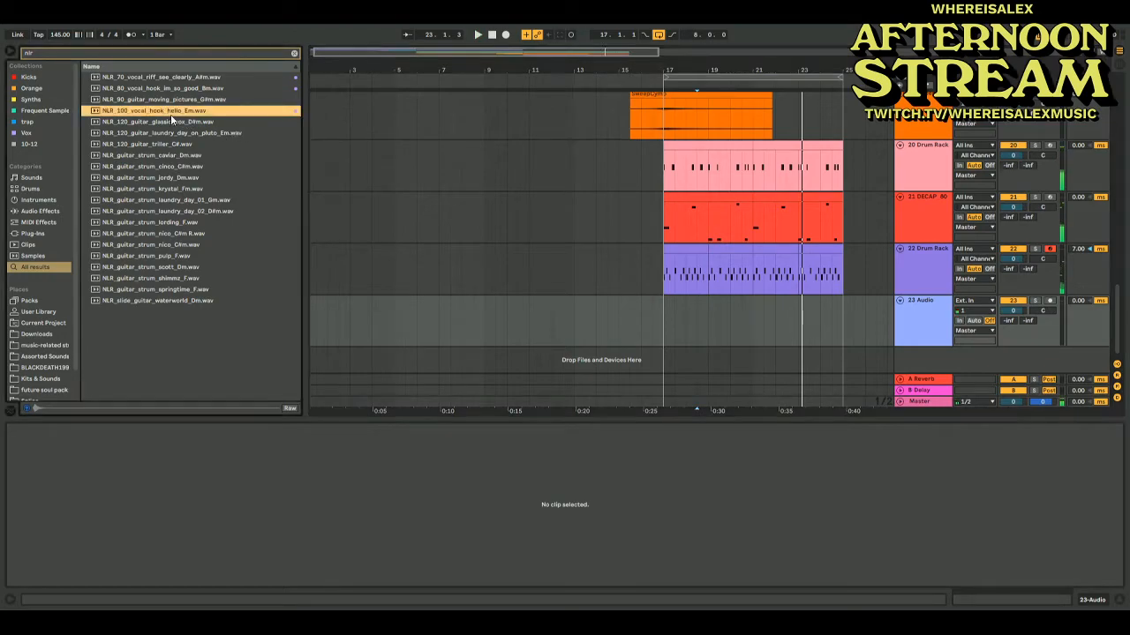
{"action": "left_click", "coordinate": [159, 221]}
{"action": "left_click", "coordinate": [165, 247]}
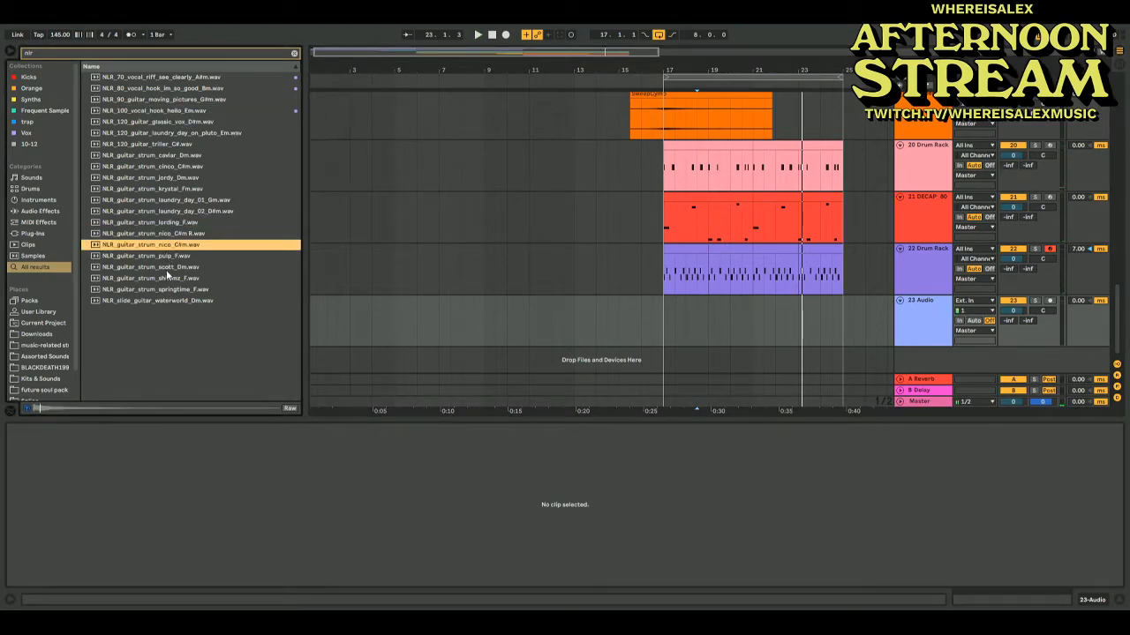
{"action": "left_click", "coordinate": [166, 278]}
{"action": "left_click", "coordinate": [181, 301]}
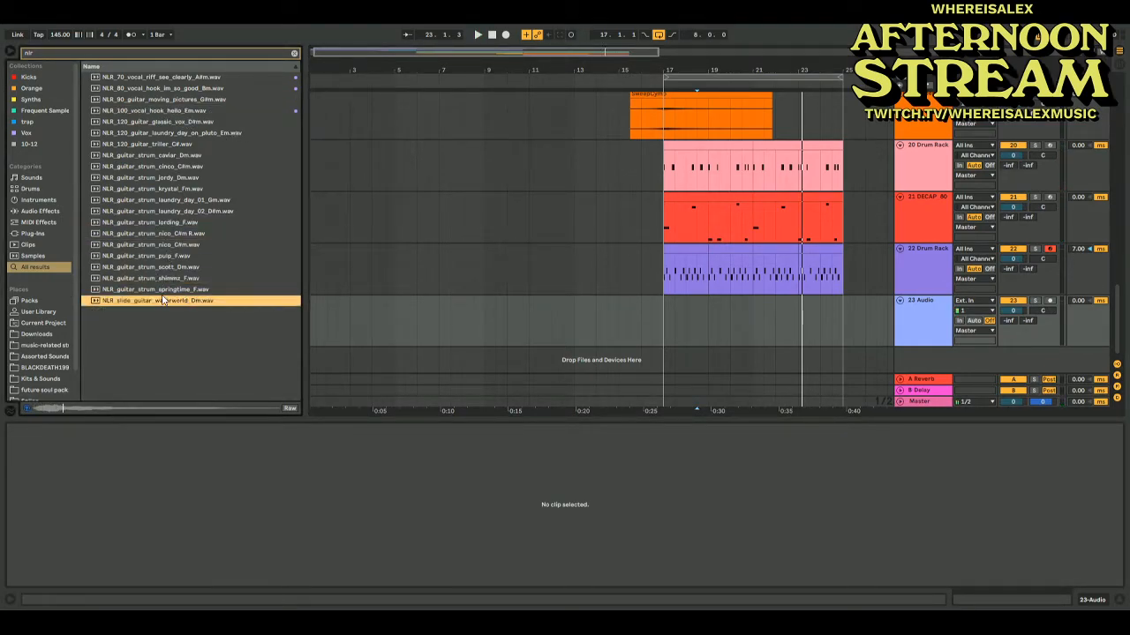
{"action": "left_click_drag", "start_coordinate": [166, 302], "coordinate": [733, 329]}
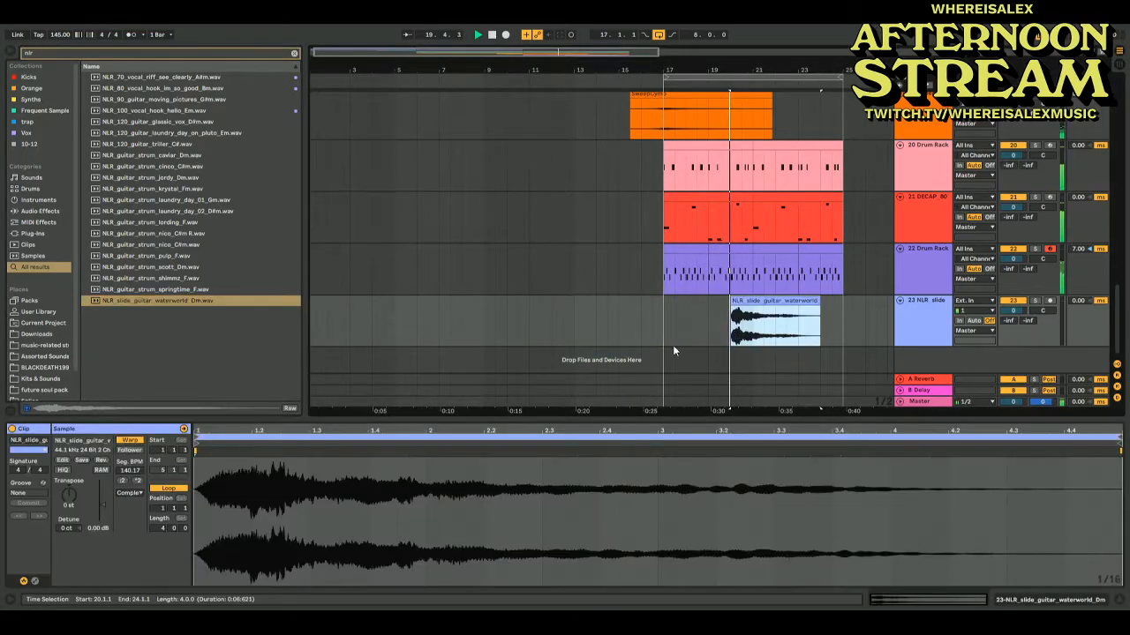
Transpose the slide guitar clip by -1 semitone and play it back with the beat
{"action": "left_click", "coordinate": [65, 501]}
{"action": "type", "text": "-1"}
{"action": "key", "text": "Return"}
{"action": "key", "text": "space"}
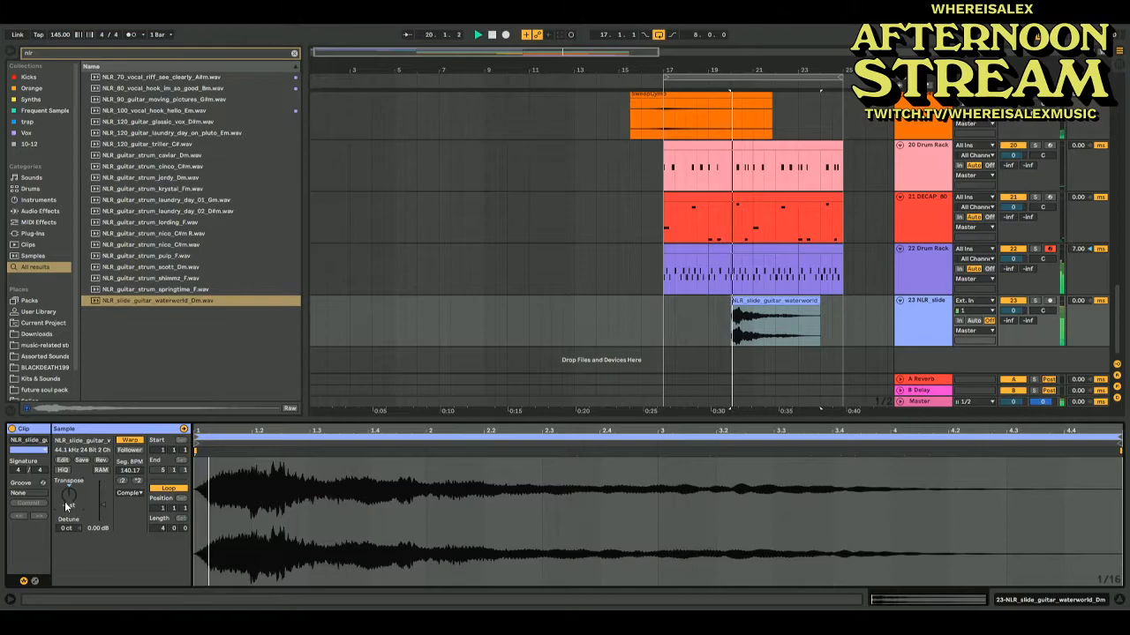
Trim the slide guitar clip to one bar and reduce its gain to -14.4 dB
{"action": "left_click_drag", "start_coordinate": [102, 503], "coordinate": [103, 508]}
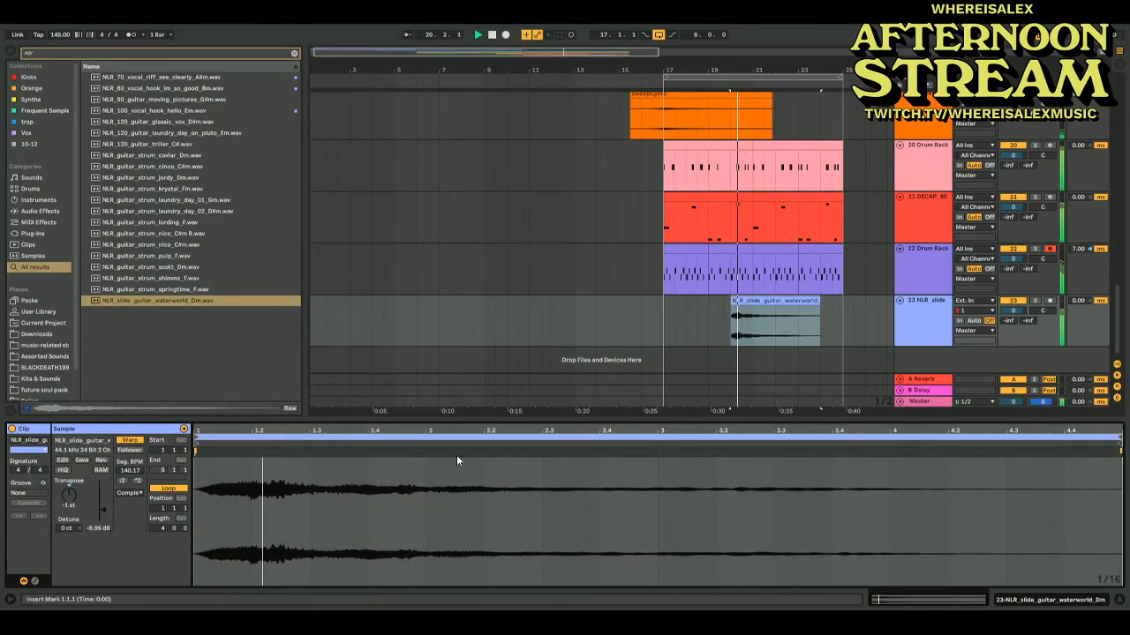
{"action": "left_click_drag", "start_coordinate": [819, 301], "coordinate": [752, 302]}
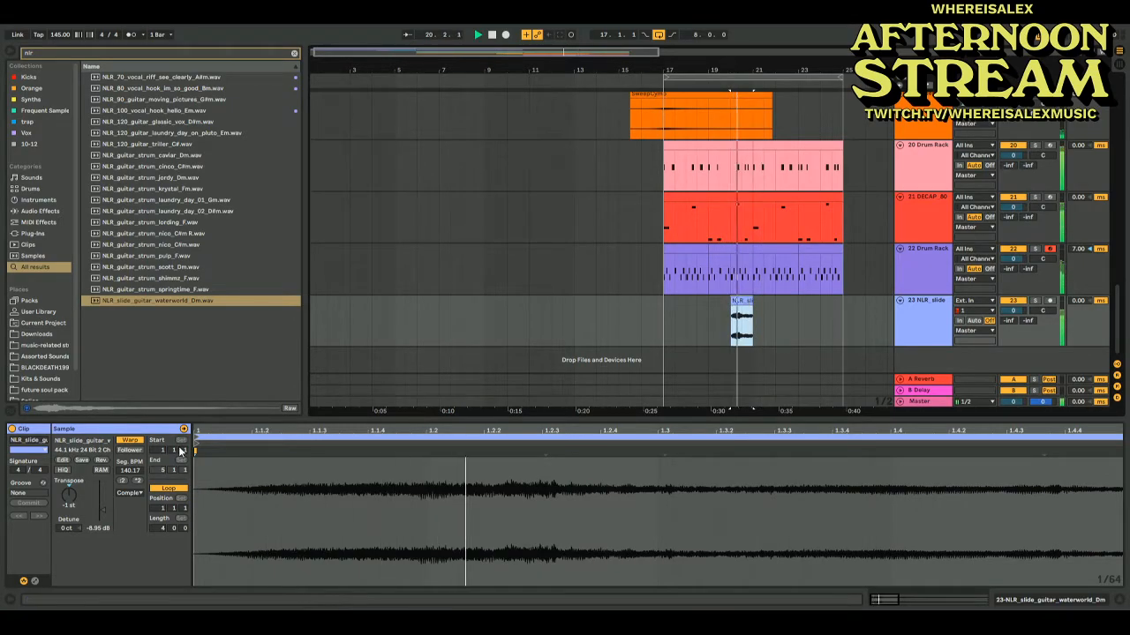
{"action": "left_click_drag", "start_coordinate": [103, 508], "coordinate": [103, 516]}
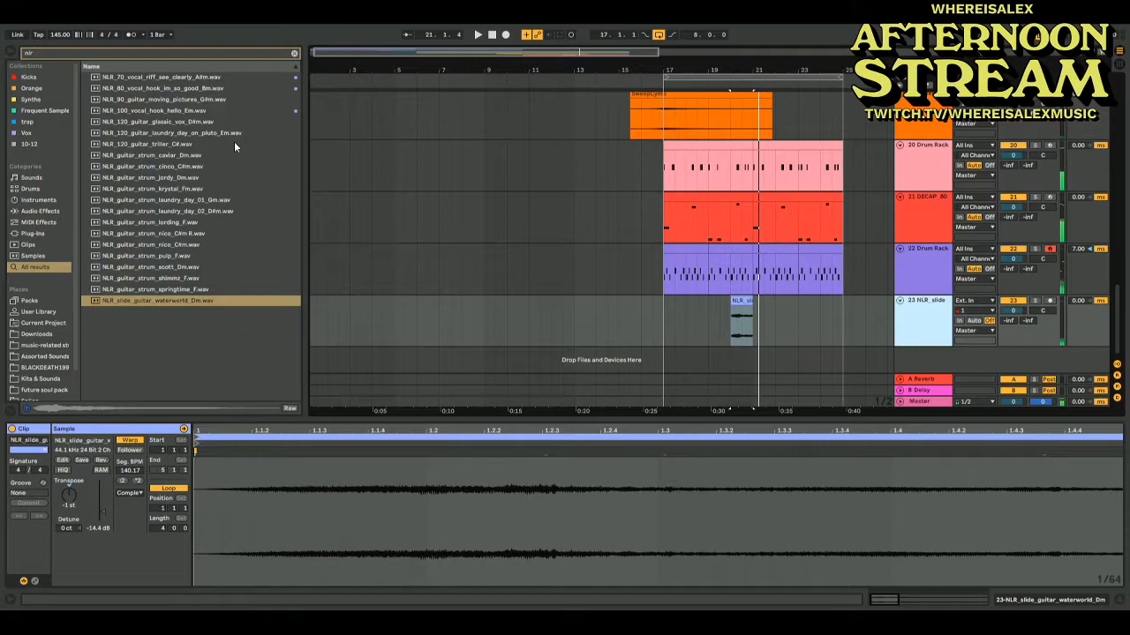
Add the Delay audio effect to the slide guitar track with its dry/wet at 21%
{"action": "left_click", "coordinate": [37, 212]}
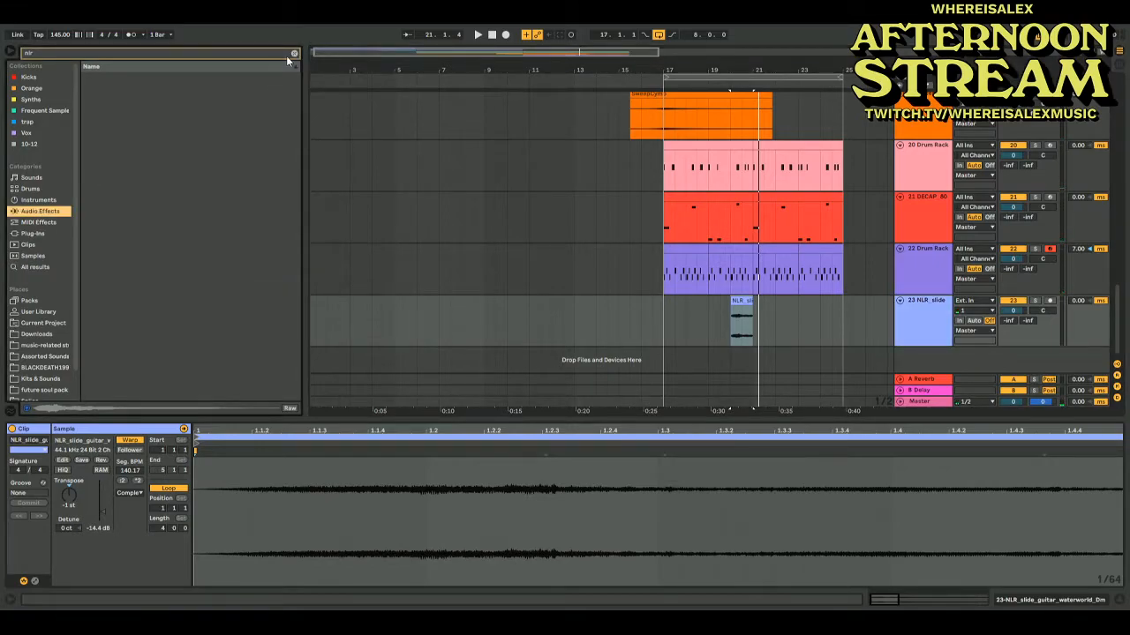
{"action": "left_click", "coordinate": [292, 54]}
{"action": "double_click", "coordinate": [109, 167]}
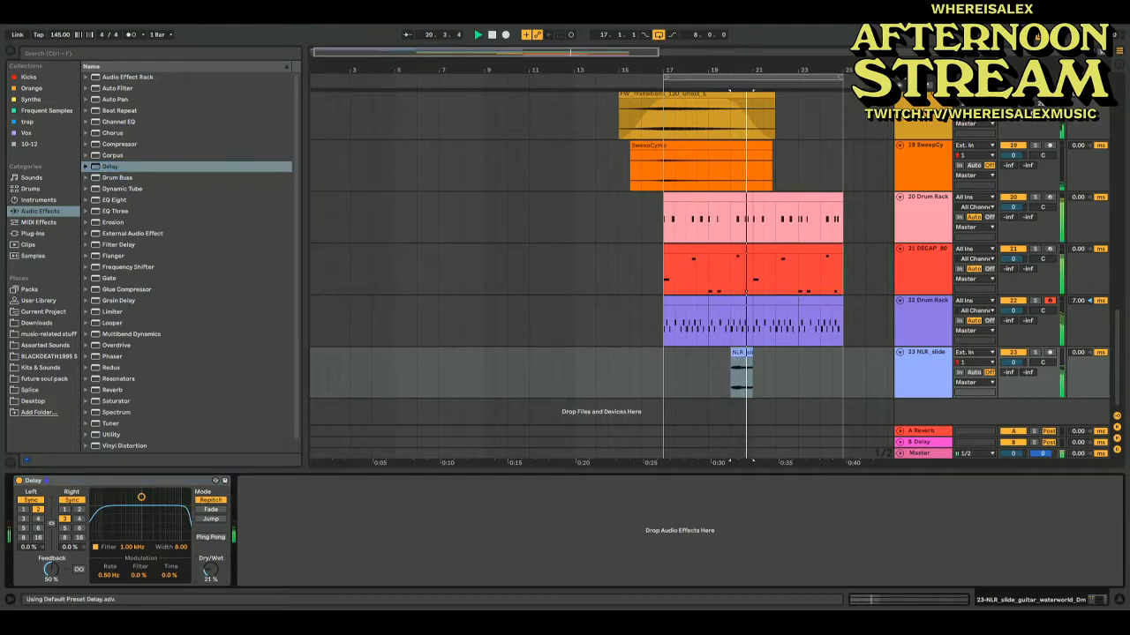
{"action": "left_click_drag", "start_coordinate": [212, 572], "coordinate": [212, 564]}
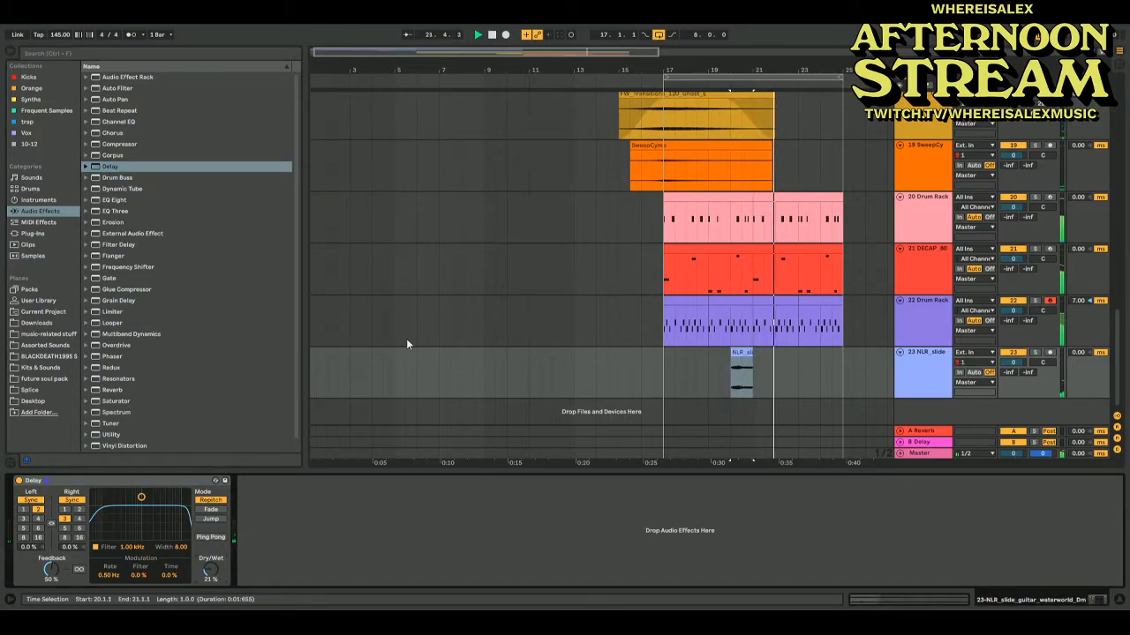
Try to raise the slide guitar track's Delay dry/wet automation near bar 21, and return playback to bar 17
{"action": "key", "text": "a"}
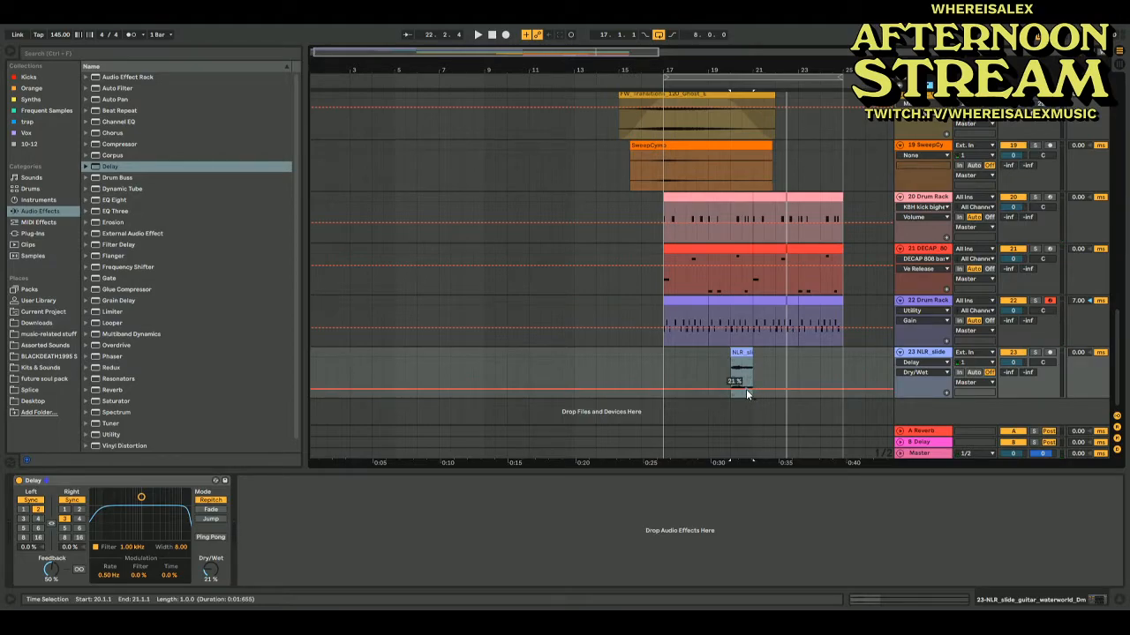
{"action": "key", "text": "space"}
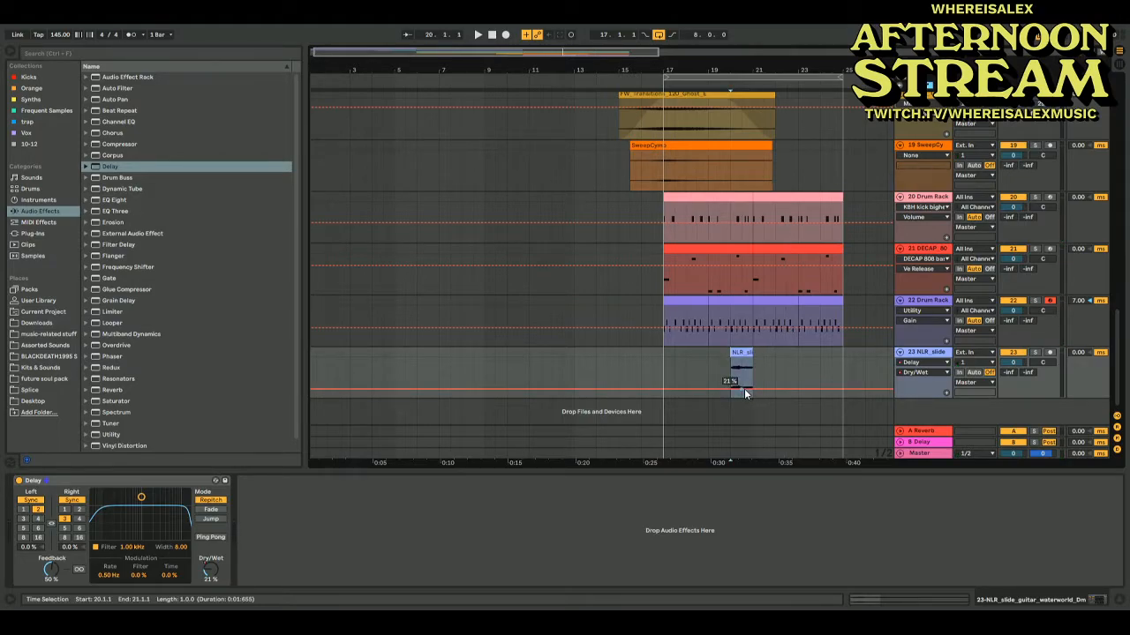
{"action": "left_click_drag", "start_coordinate": [755, 388], "coordinate": [755, 375]}
{"action": "key", "text": "space"}
{"action": "left_click", "coordinate": [664, 369]}
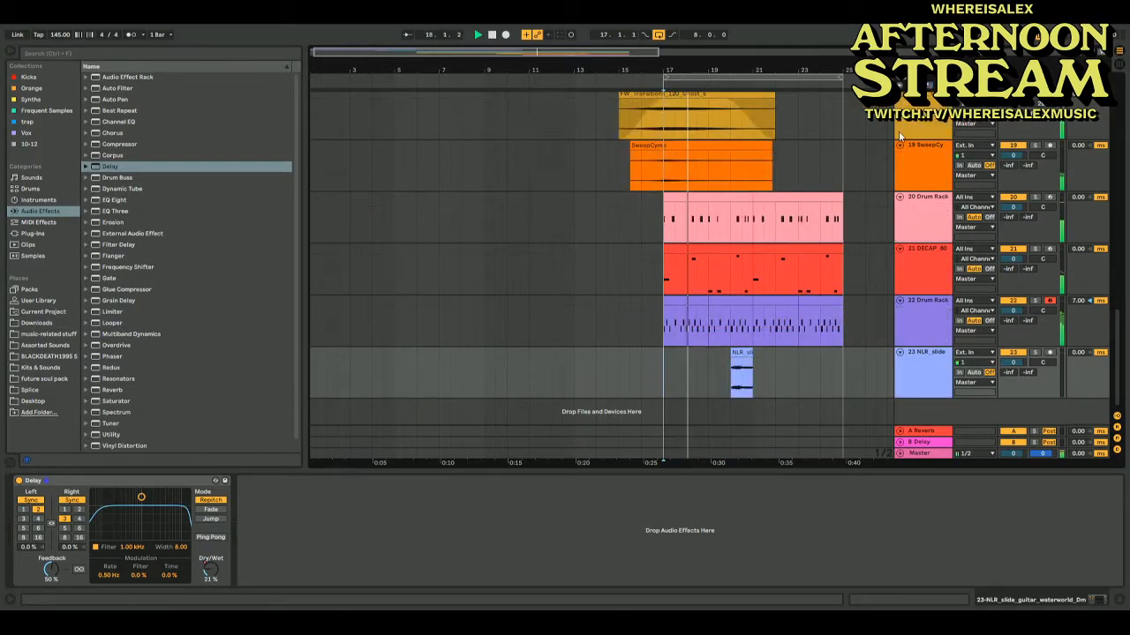
Duplicate the two (Freeze) clips of bars 9 to 17 so they also fill bars 17 to 25
{"action": "scroll", "coordinate": [890, 140], "scroll_direction": "up", "scroll_amount": 8}
{"action": "scroll", "coordinate": [890, 140], "scroll_direction": "up", "scroll_amount": 6}
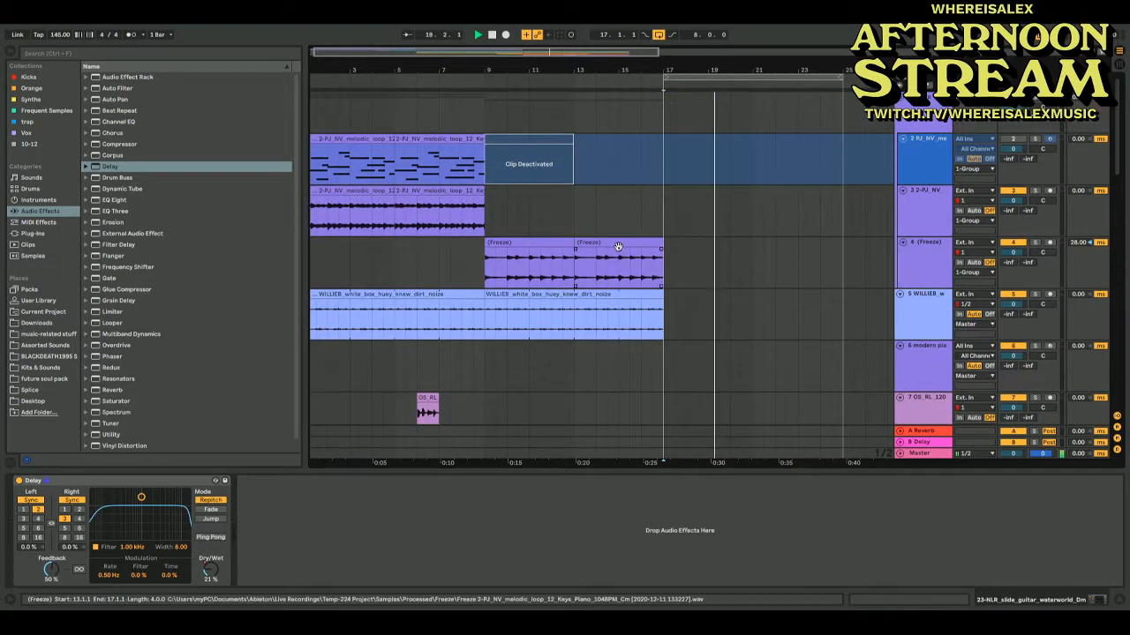
{"action": "left_click", "coordinate": [549, 244]}
{"action": "left_click", "coordinate": [549, 244], "text": "shift"}
{"action": "key", "text": "ctrl+d"}
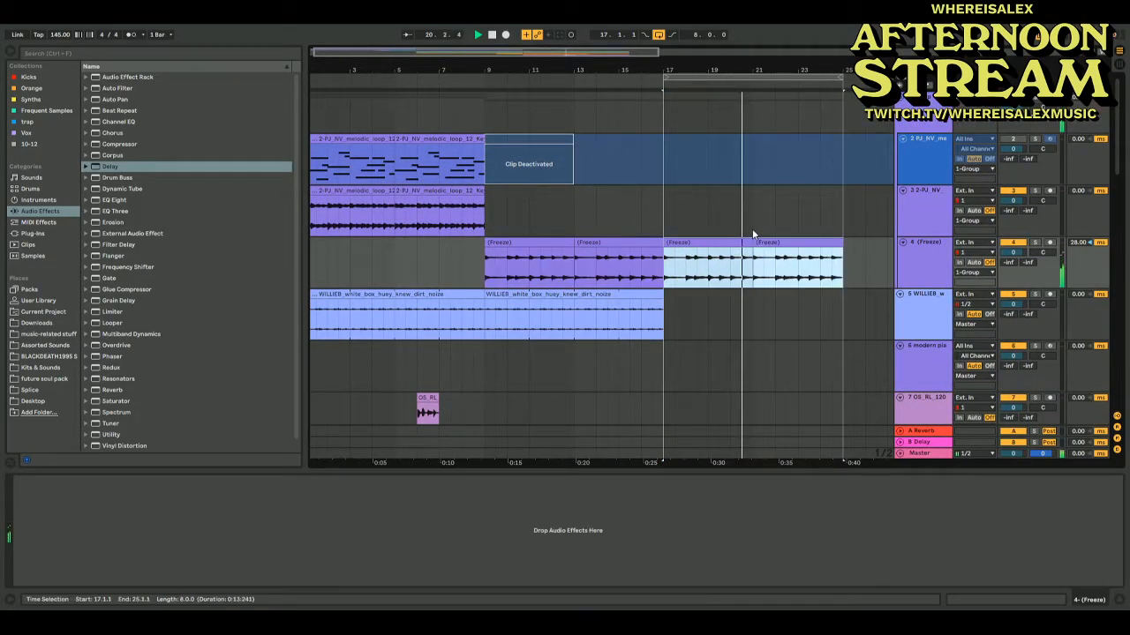
Lower the gain of the two duplicated (Freeze) clips in bars 17 to 25 to -11.9 dB
{"action": "scroll", "coordinate": [846, 211], "scroll_direction": "down", "scroll_amount": 4}
{"action": "scroll", "coordinate": [846, 213], "scroll_direction": "down", "scroll_amount": 8}
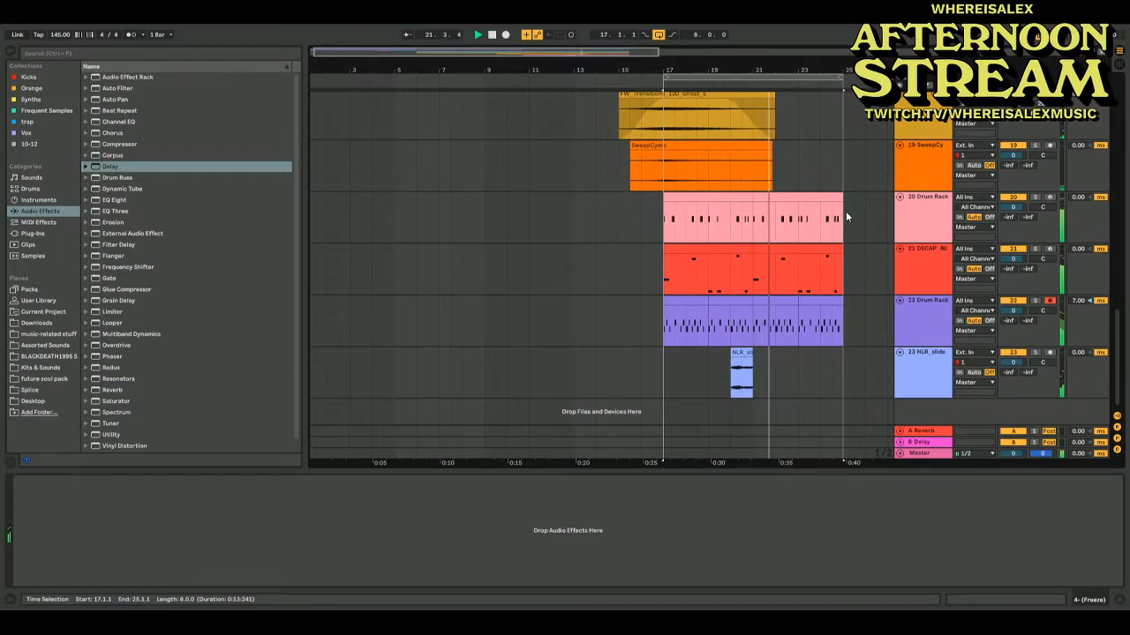
{"action": "scroll", "coordinate": [846, 212], "scroll_direction": "up", "scroll_amount": 6}
{"action": "scroll", "coordinate": [846, 211], "scroll_direction": "up", "scroll_amount": 6}
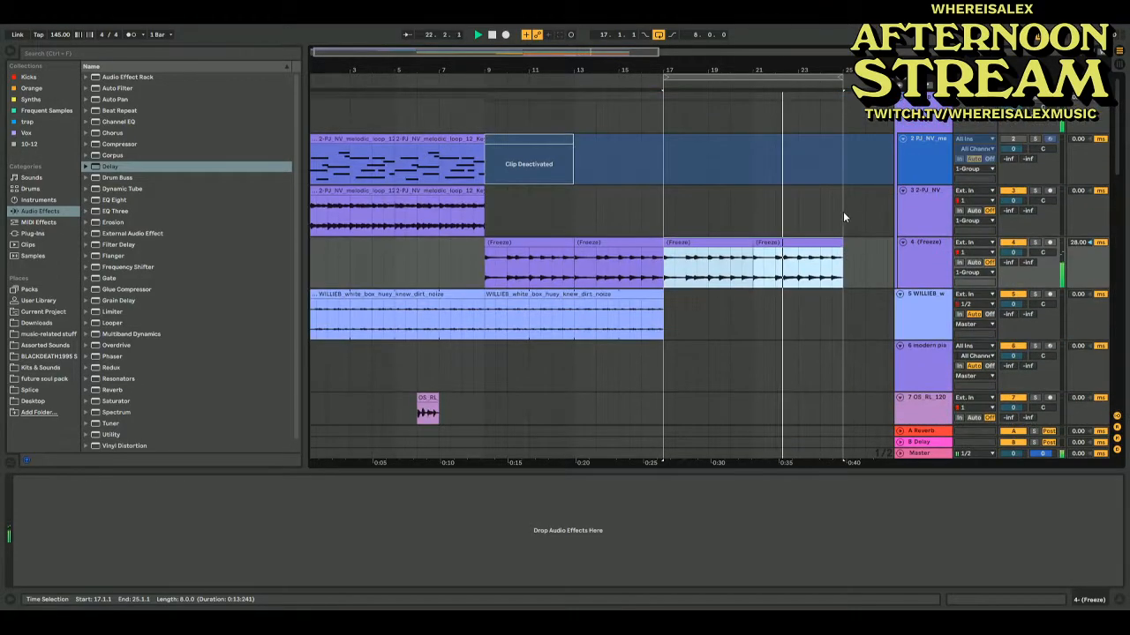
{"action": "left_click", "coordinate": [706, 244]}
{"action": "left_click", "coordinate": [767, 243]}
{"action": "left_click", "coordinate": [720, 246], "text": "shift"}
{"action": "double_click", "coordinate": [720, 245]}
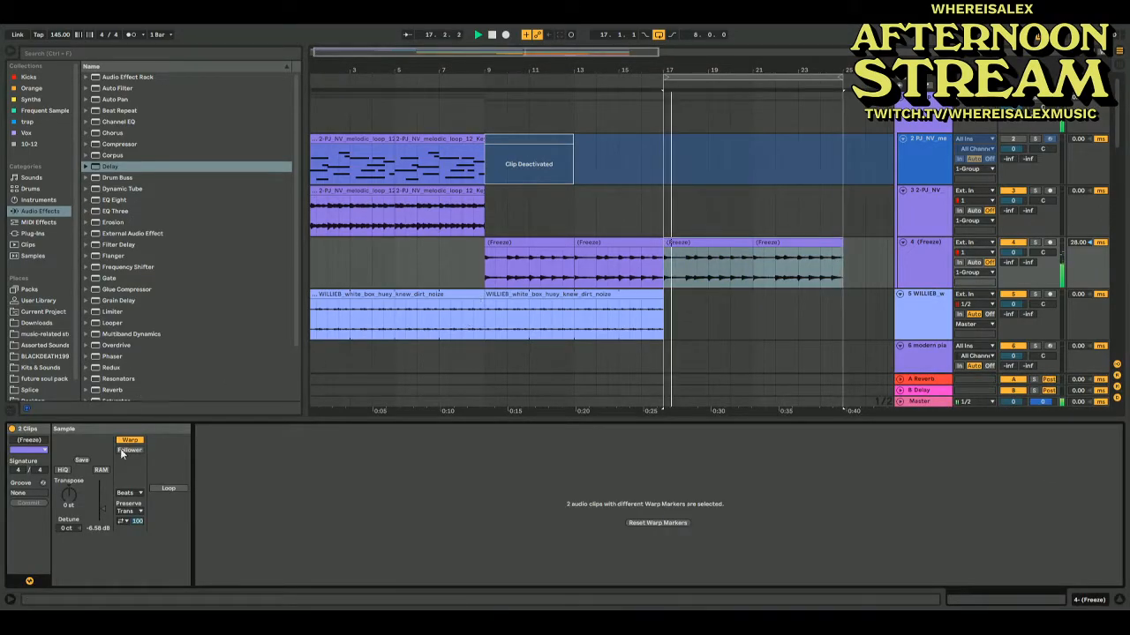
{"action": "mouse_move", "coordinate": [105, 513]}
{"action": "left_mouse_down"}
{"action": "mouse_move", "coordinate": [103, 525]}
{"action": "mouse_move", "coordinate": [101, 514]}
{"action": "left_mouse_up"}
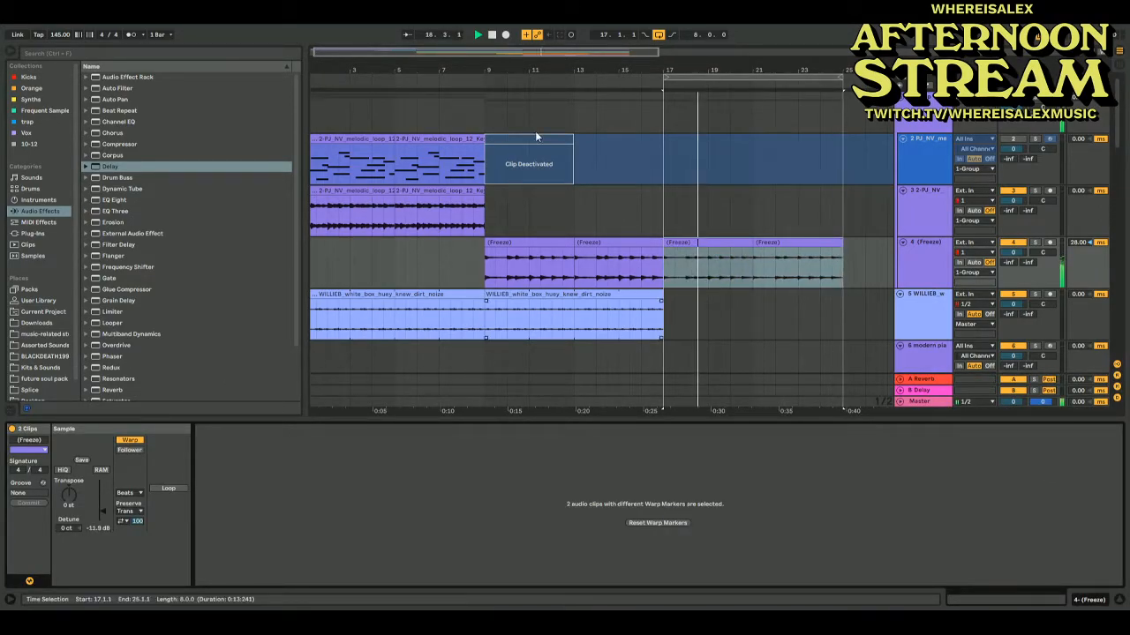
Review the looped section across the tracks and briefly solo the (Freeze) track to hear it alone
{"action": "left_click_drag", "start_coordinate": [503, 63], "coordinate": [392, 104]}
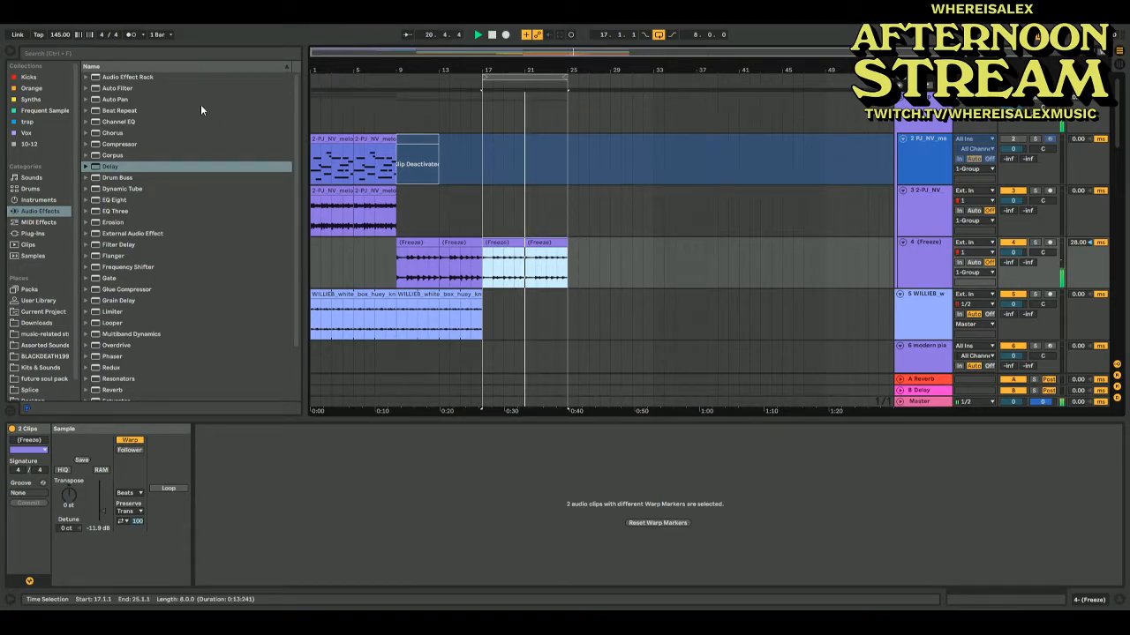
{"action": "scroll", "coordinate": [586, 206], "scroll_direction": "down", "scroll_amount": 3}
{"action": "scroll", "coordinate": [586, 206], "scroll_direction": "down", "scroll_amount": 5}
{"action": "scroll", "coordinate": [586, 205], "scroll_direction": "up", "scroll_amount": 7}
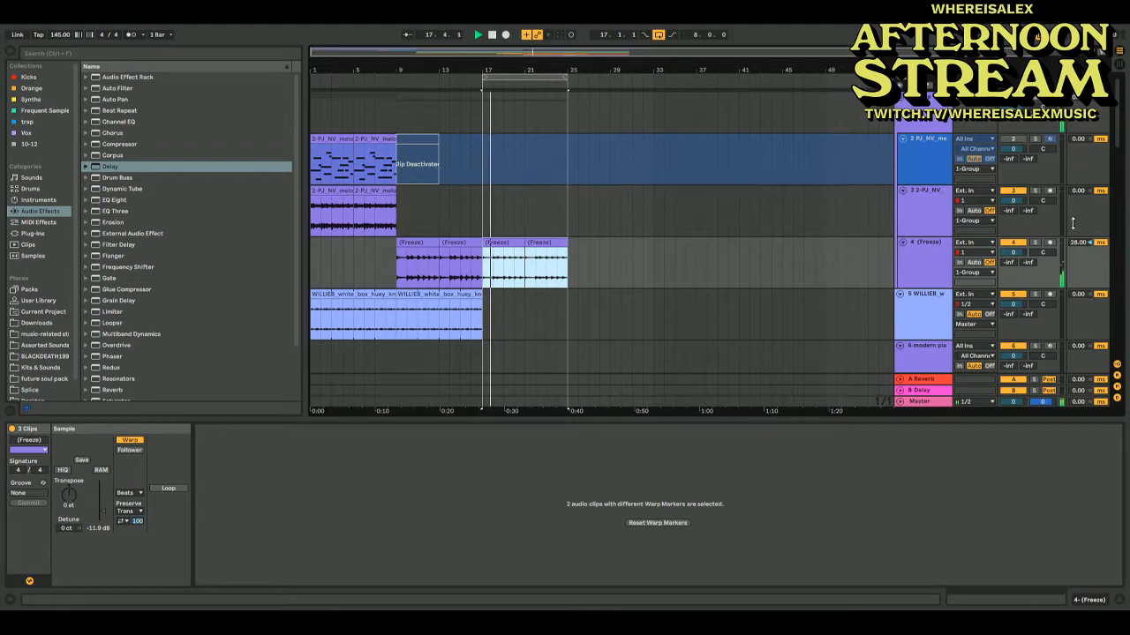
{"action": "left_click", "coordinate": [1037, 245]}
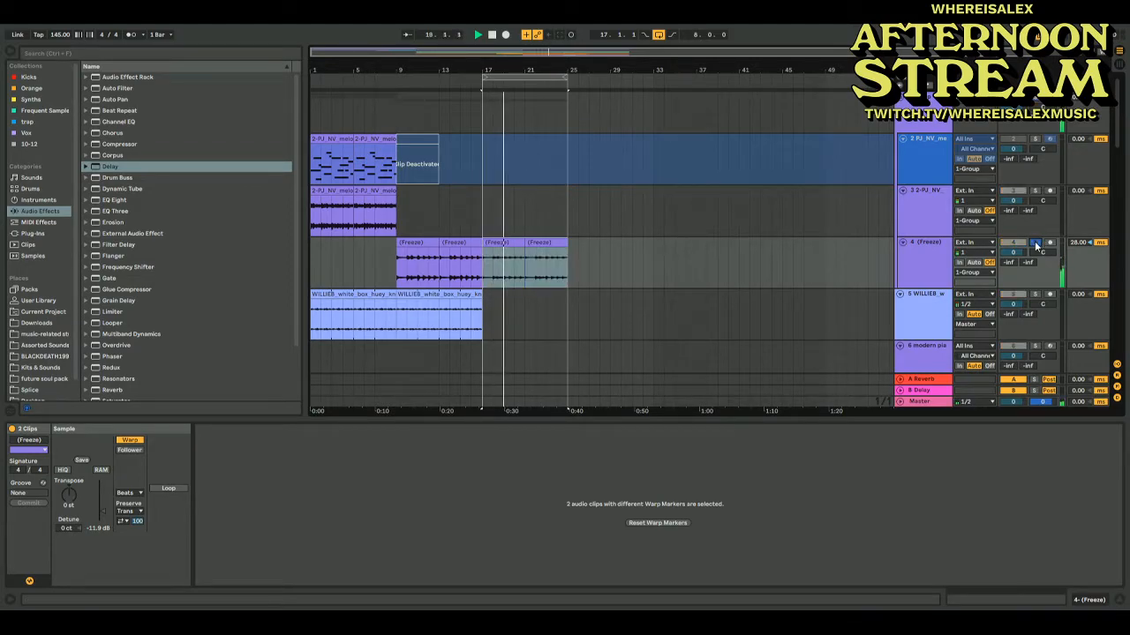
{"action": "left_click", "coordinate": [1037, 245]}
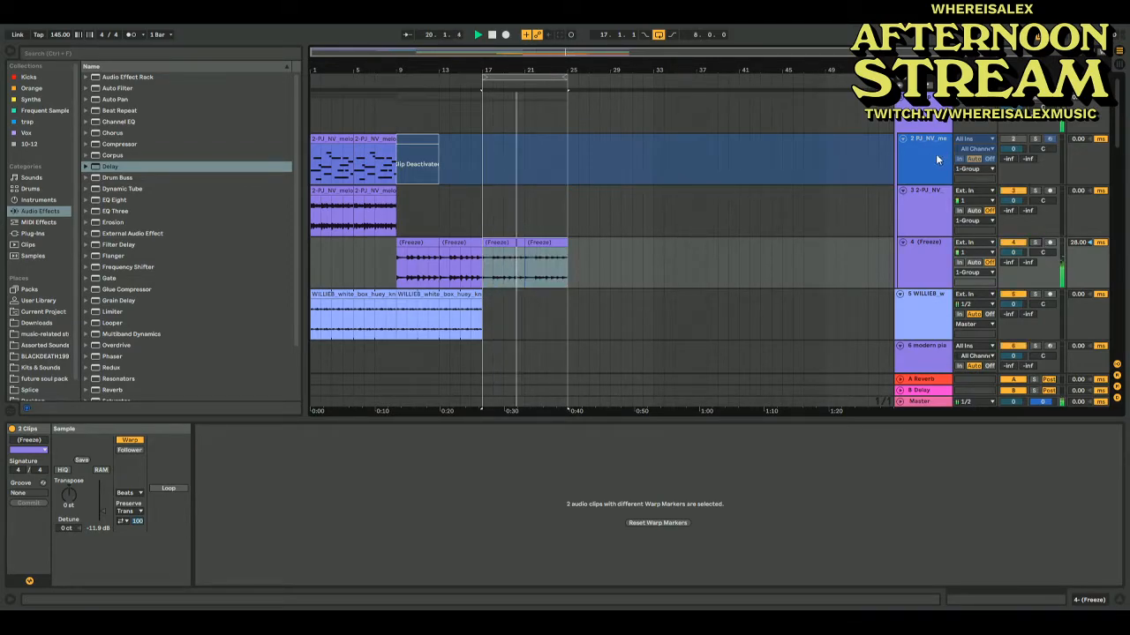
Unfreeze the PJ_NV MIDI track and deactivate its two melodic loop clips in bars 1 to 9
{"action": "left_click", "coordinate": [923, 168]}
{"action": "left_click", "coordinate": [592, 157]}
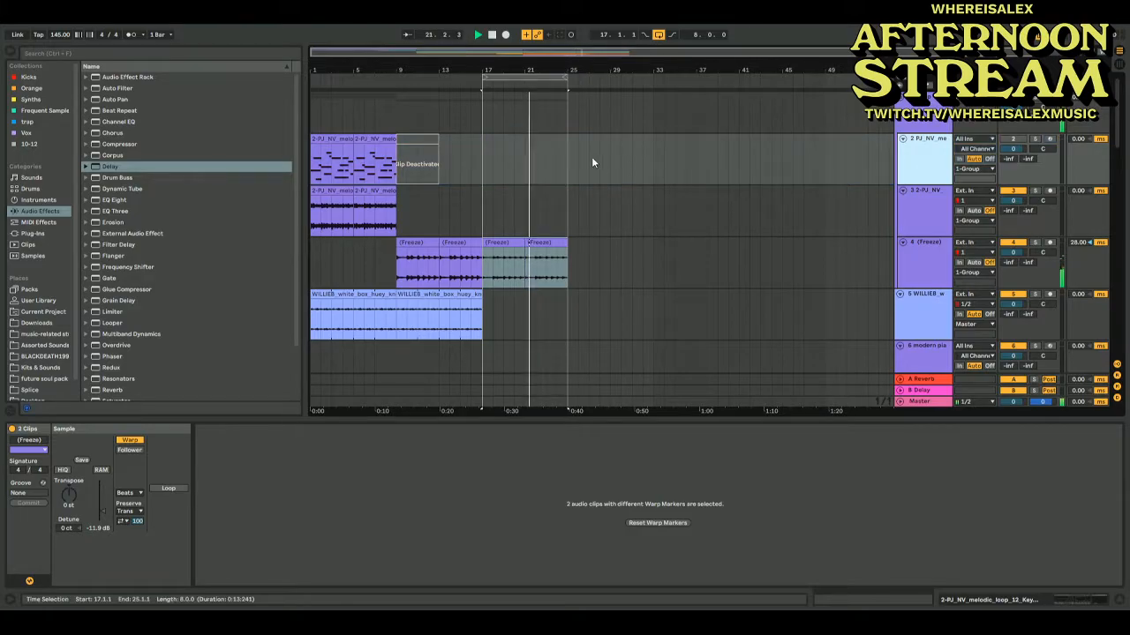
{"action": "left_click", "coordinate": [353, 142]}
{"action": "left_click", "coordinate": [341, 141]}
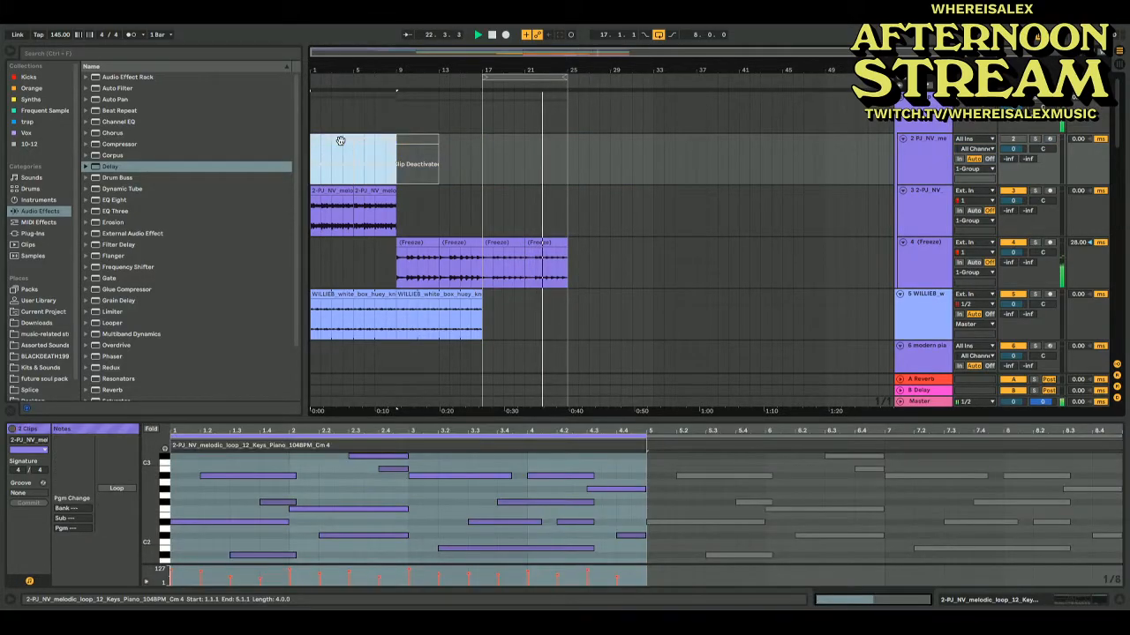
{"action": "left_click", "coordinate": [477, 156]}
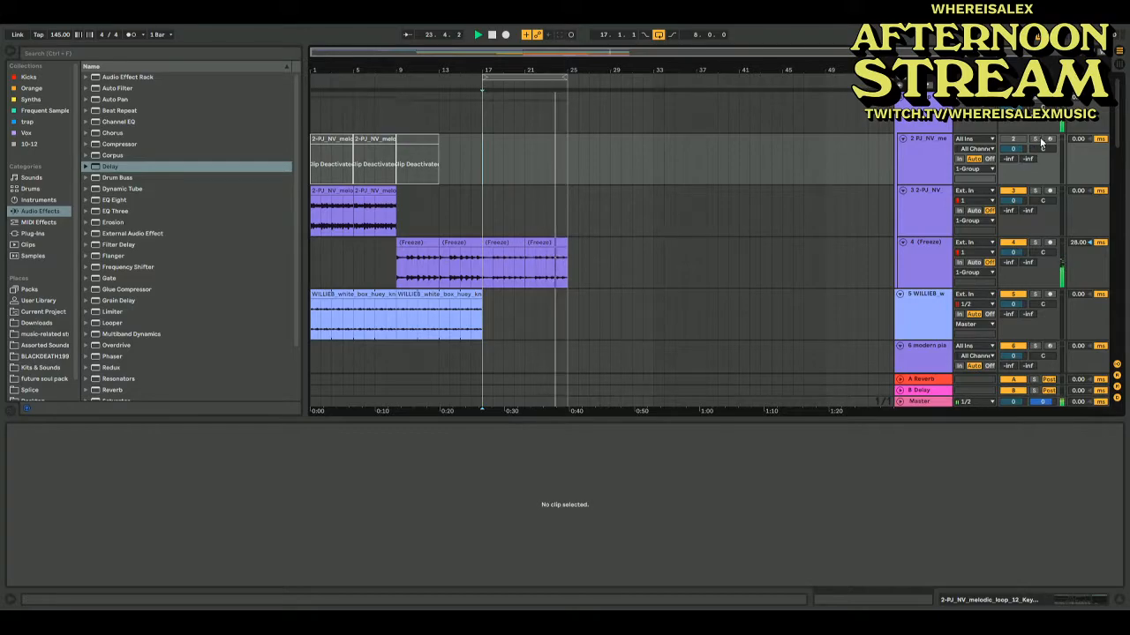
Activate the PJ_NV MIDI track and arm it for recording
{"action": "left_click", "coordinate": [1013, 139]}
{"action": "left_click", "coordinate": [1049, 139]}
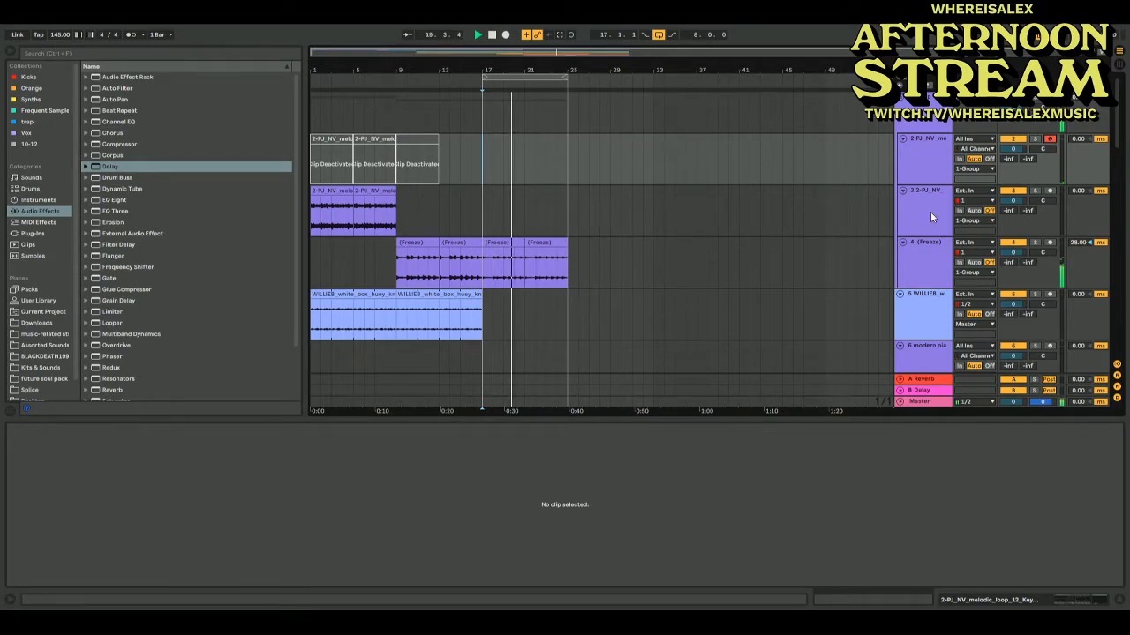
Duplicate the arrangement of bars 17 to 25 to bar 25 and move the playback loop to bars 25 to 33
{"action": "scroll", "coordinate": [776, 227], "scroll_direction": "down", "scroll_amount": 6}
{"action": "scroll", "coordinate": [776, 227], "scroll_direction": "down", "scroll_amount": 12}
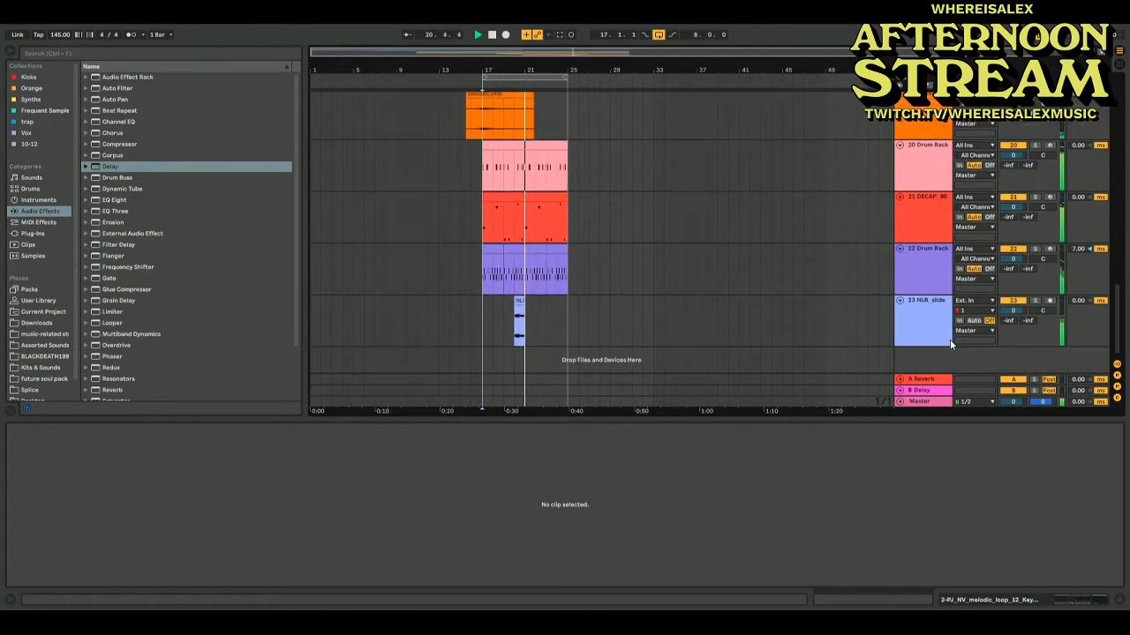
{"action": "left_click_drag", "start_coordinate": [535, 328], "coordinate": [567, 328]}
{"action": "key", "text": "ctrl+d"}
{"action": "left_click_drag", "start_coordinate": [552, 78], "coordinate": [638, 78]}
Delete the duplicated slide guitar clip at bar 28
{"action": "left_click", "coordinate": [605, 300]}
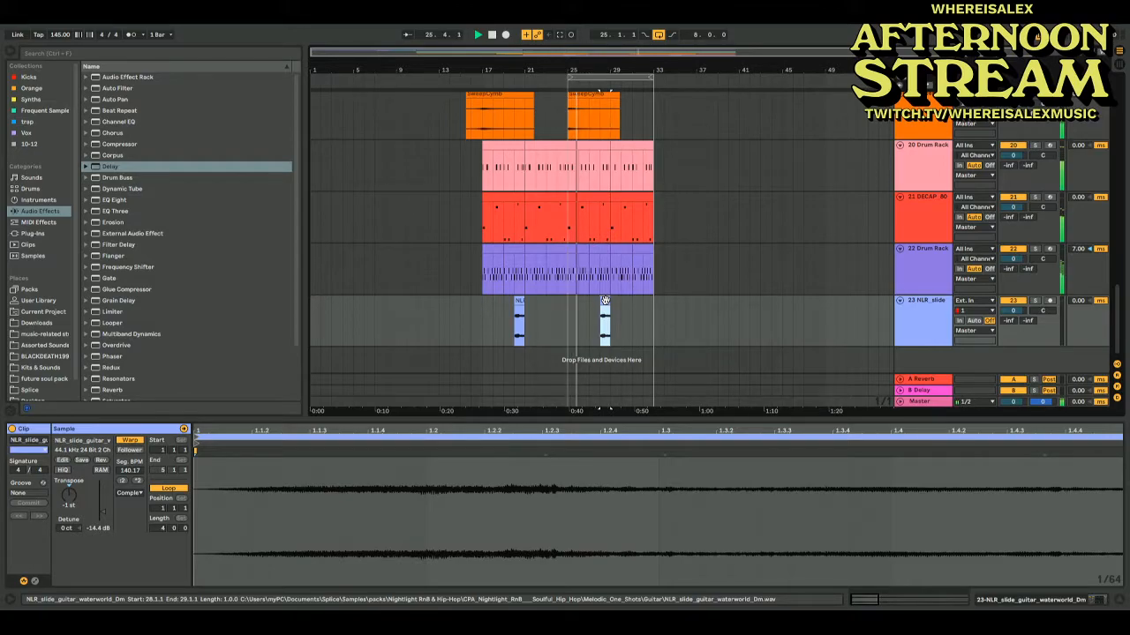
{"action": "left_click", "coordinate": [607, 305]}
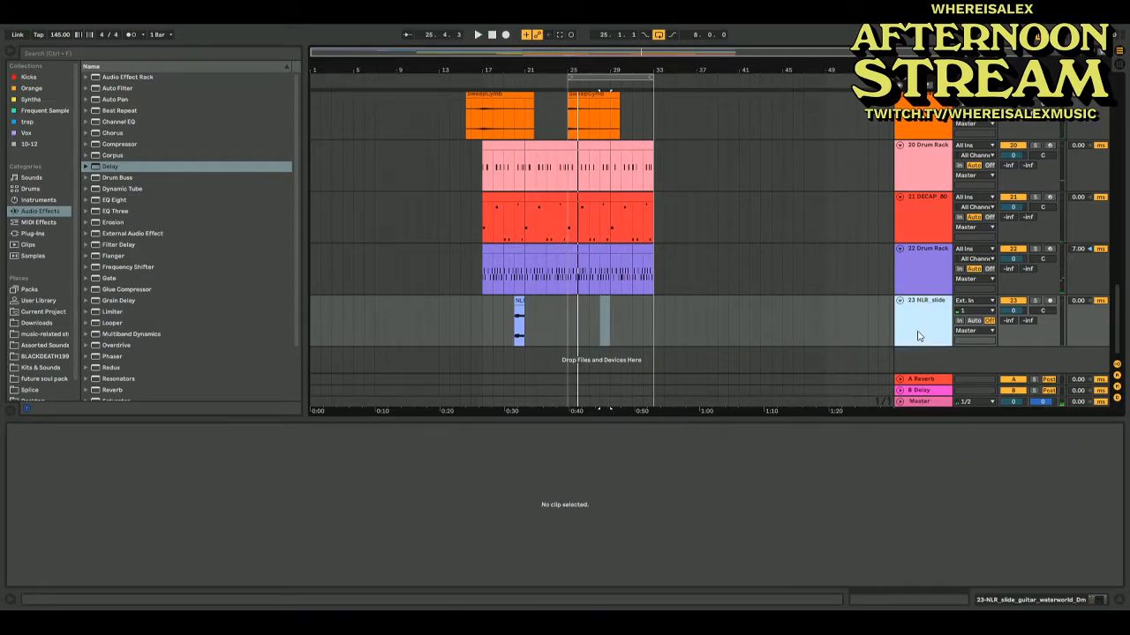
Add an audio track below the slide guitar track and audition the guitar and trumpet samples matching "mc2"
{"action": "key", "text": "ctrl+t"}
{"action": "left_click", "coordinate": [76, 51]}
{"action": "type", "text": "mc2"}
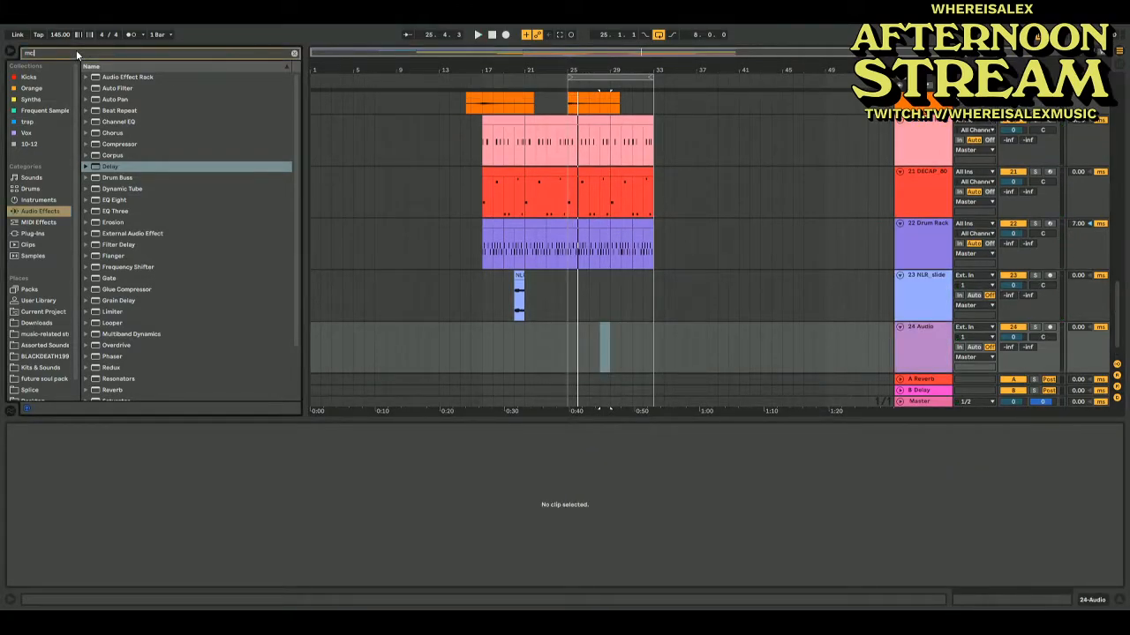
{"action": "left_click", "coordinate": [32, 269]}
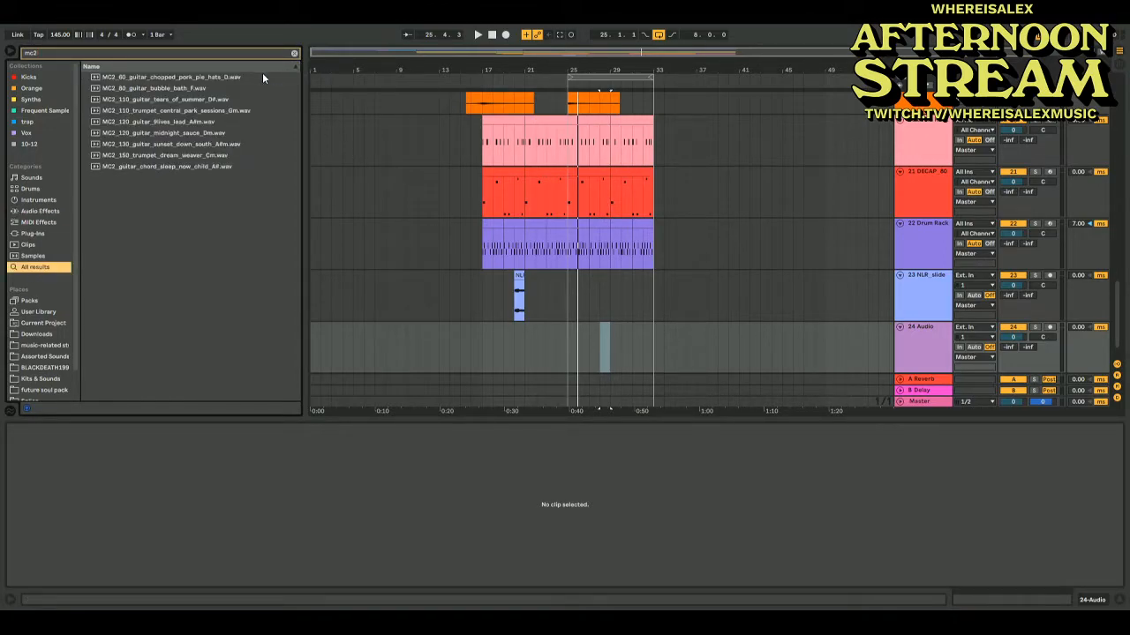
{"action": "left_click", "coordinate": [207, 80]}
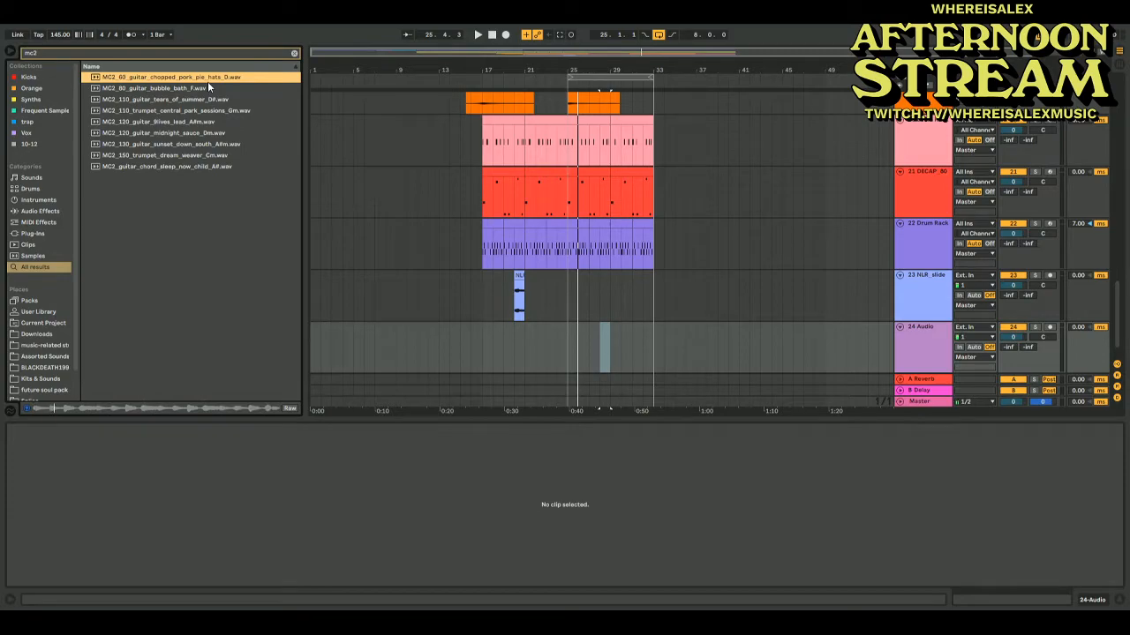
{"action": "key", "text": "Down"}
{"action": "key", "text": "Down"}
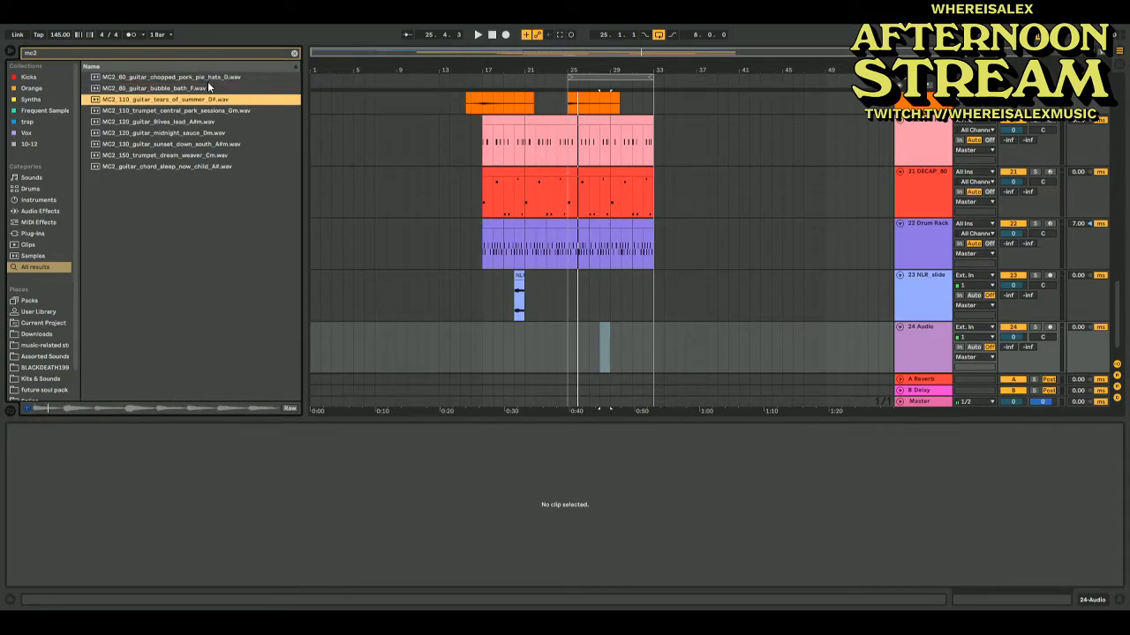
{"action": "key", "text": "Down"}
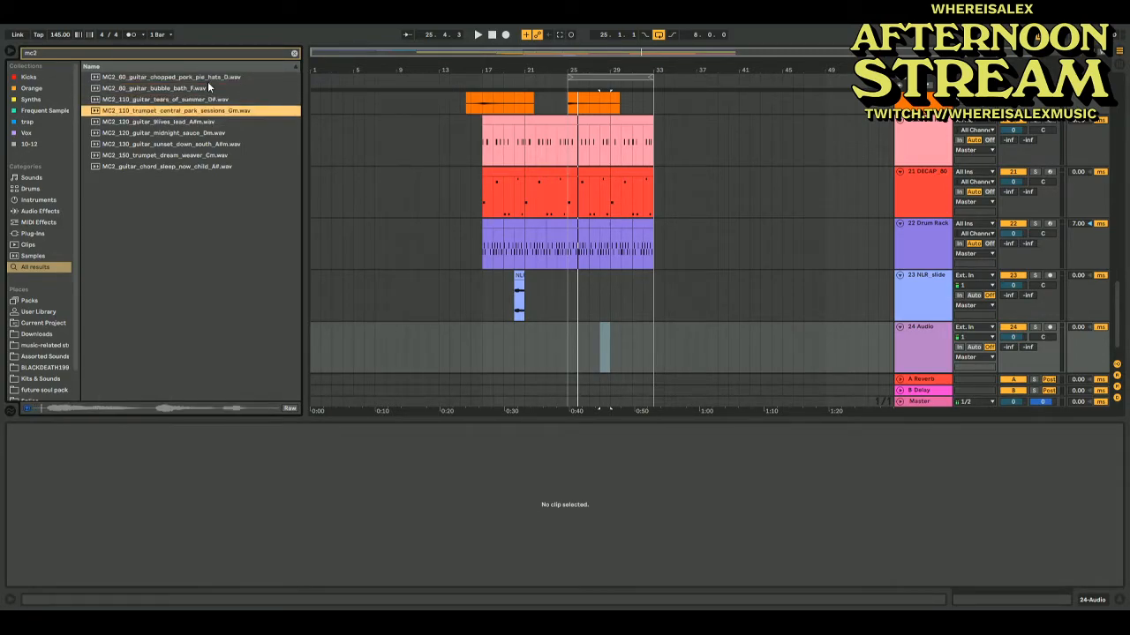
{"action": "key", "text": "Down"}
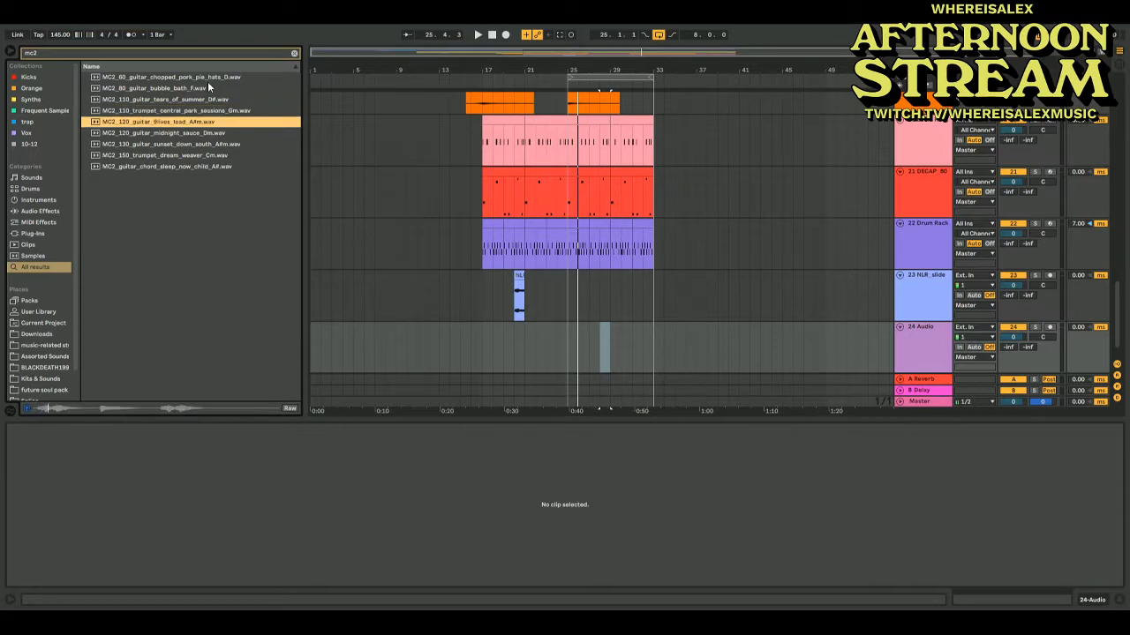
{"action": "key", "text": "Down"}
{"action": "key", "text": "Down"}
{"action": "key", "text": "Down"}
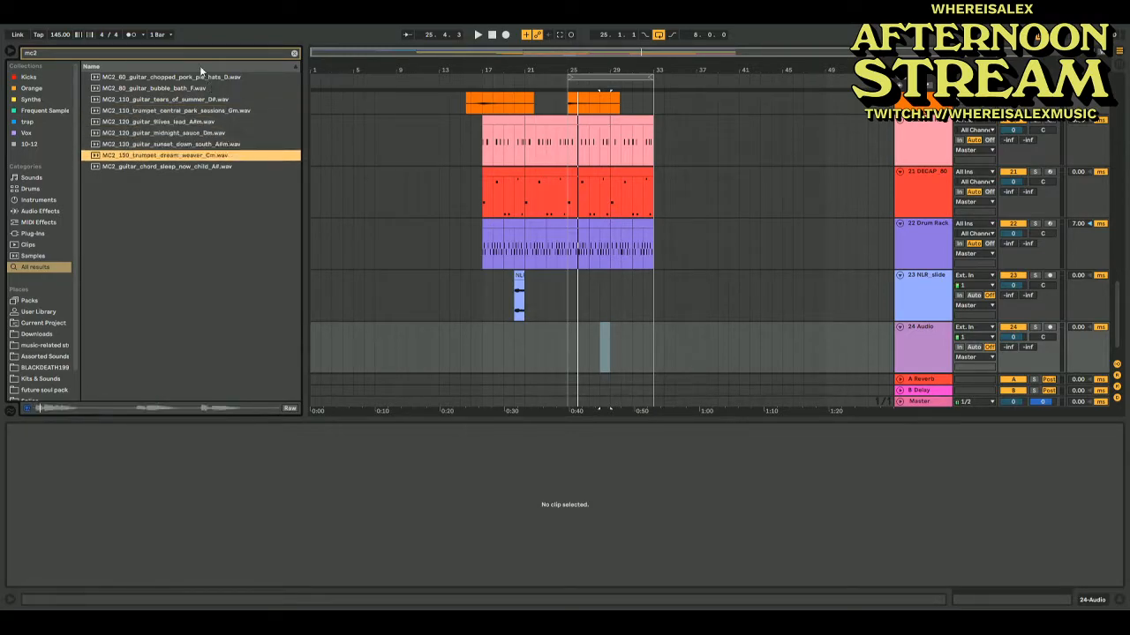
Search the sample library for "soulsurplus" and audition the sounds from the shortrim snare through the newschool 80 bpm Dmin loop
{"action": "key", "text": "ctrl+f"}
{"action": "type", "text": "soulsurplus"}
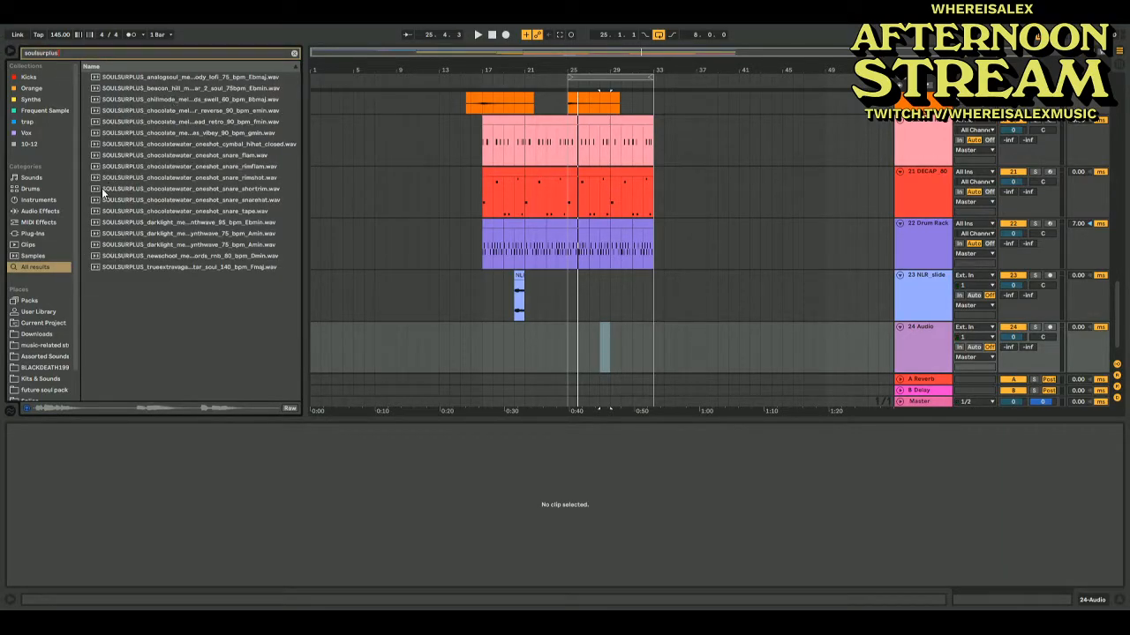
{"action": "left_click", "coordinate": [104, 191]}
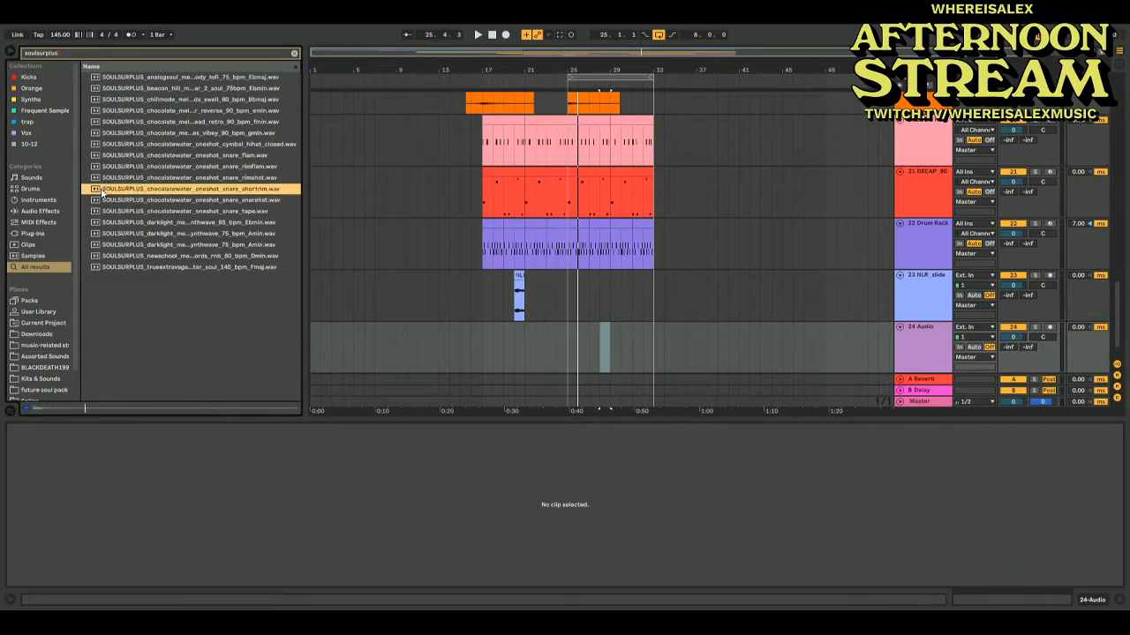
{"action": "key", "text": "Down"}
{"action": "key", "text": "Down"}
{"action": "key", "text": "Down"}
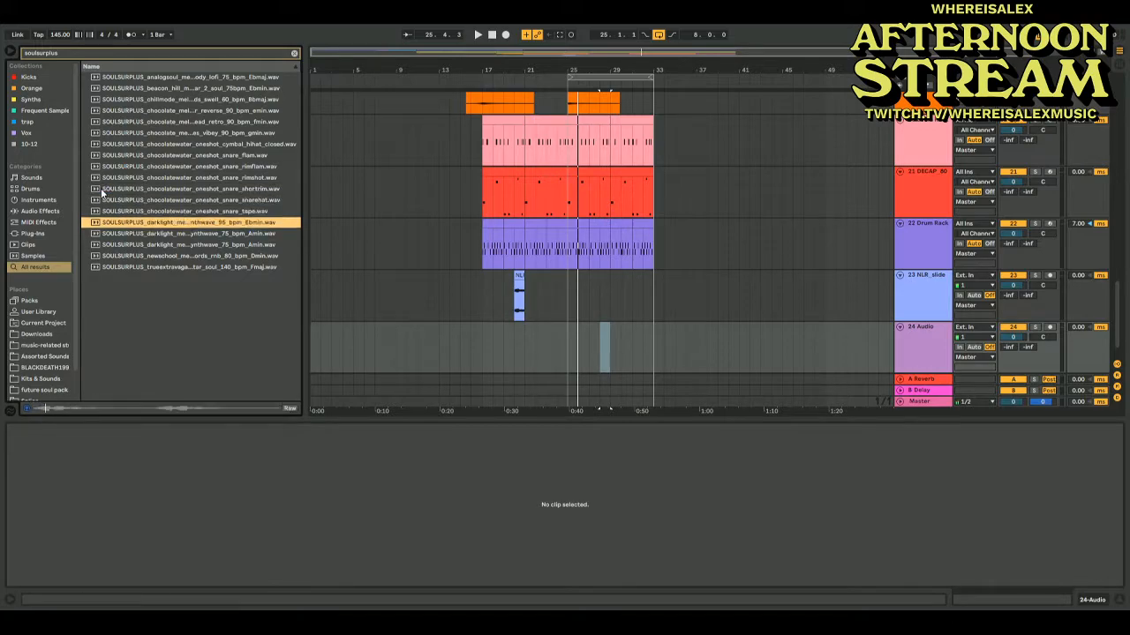
{"action": "key", "text": "Down"}
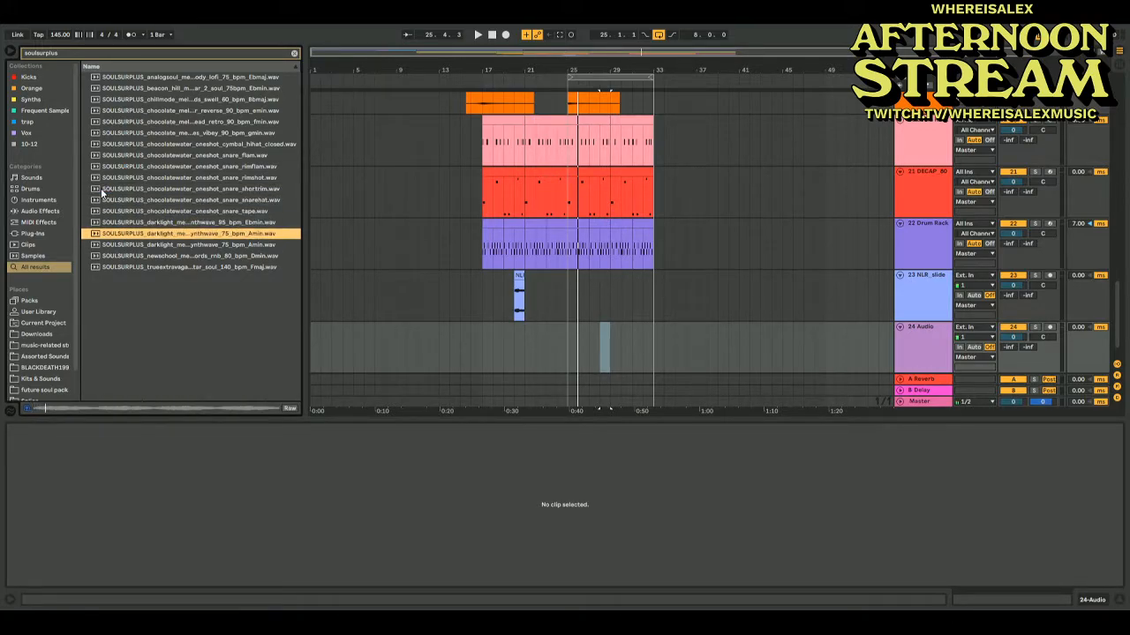
{"action": "key", "text": "Down"}
{"action": "key", "text": "Down"}
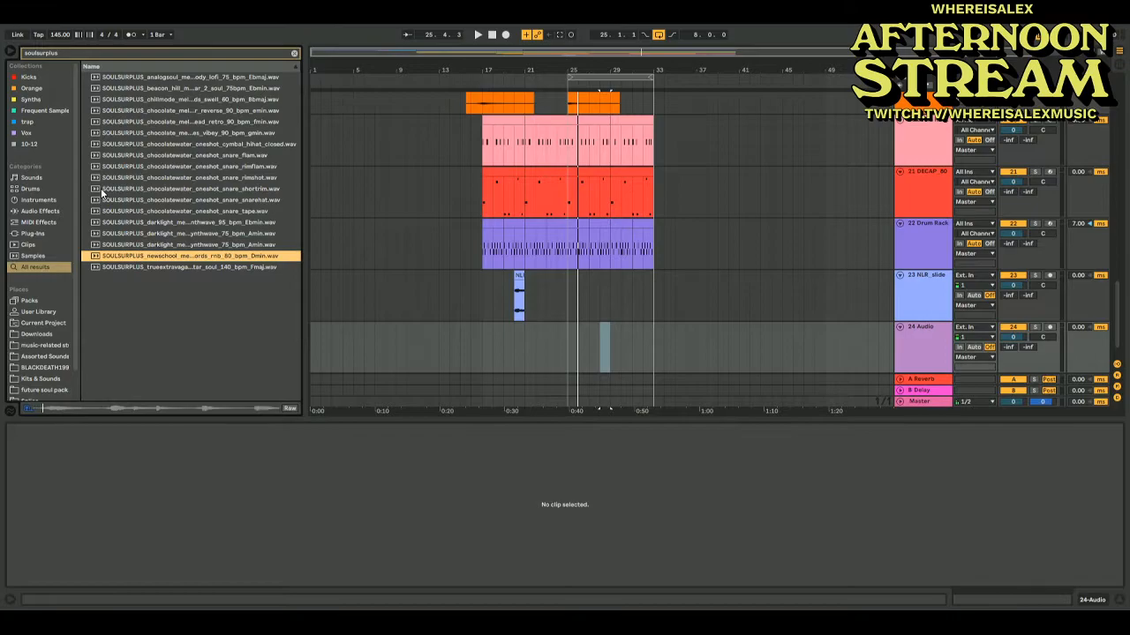
Play the arrangement from bar 25 and place the SOULSURPLUS newschool 80 bpm Dmin loop at bar 28 on the new audio track
{"action": "left_click", "coordinate": [565, 334]}
{"action": "key", "text": "space"}
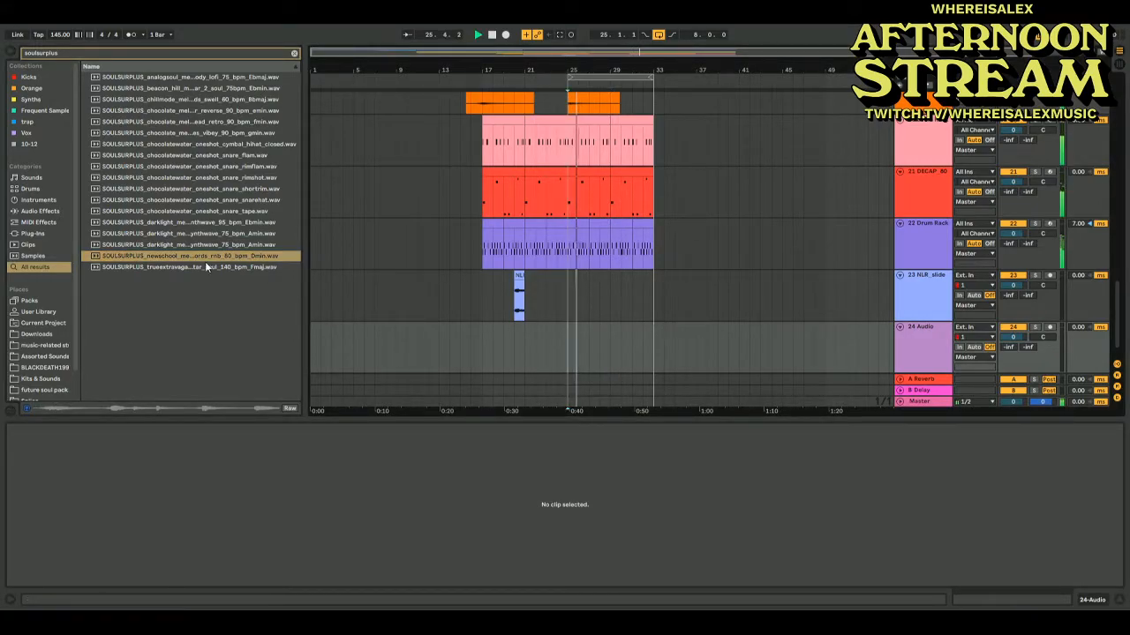
{"action": "left_click_drag", "start_coordinate": [198, 262], "coordinate": [603, 325]}
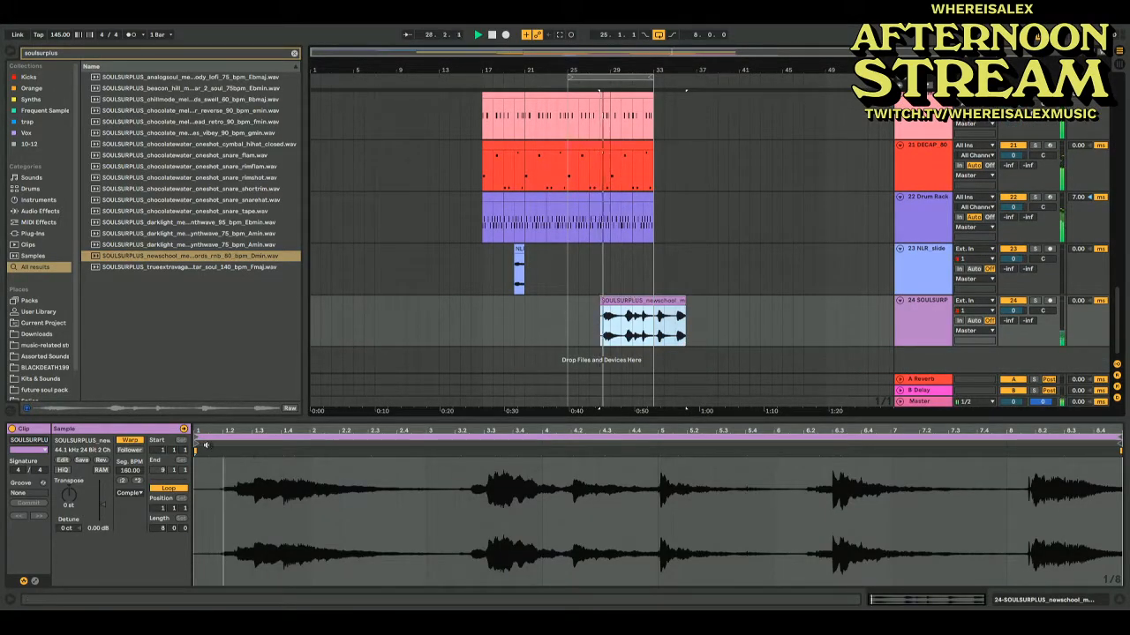
Transpose the newschool clip up 1 semitone and set its gain to -2.41 dB
{"action": "left_click", "coordinate": [65, 497]}
{"action": "key", "text": "Up"}
{"action": "key", "text": "space"}
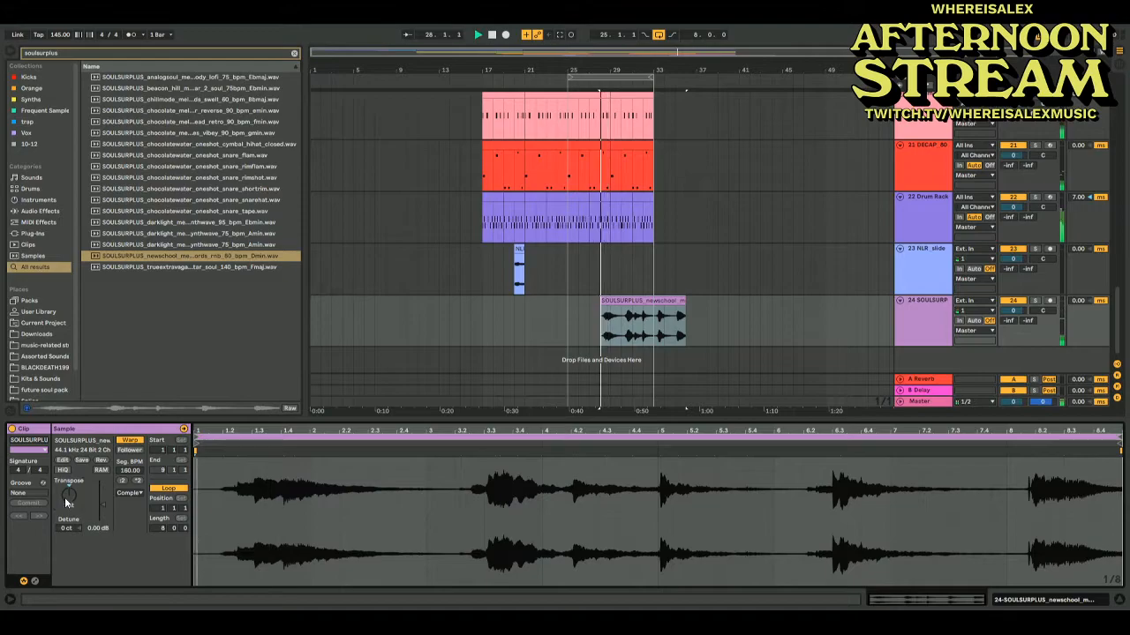
{"action": "left_click_drag", "start_coordinate": [102, 504], "coordinate": [101, 507]}
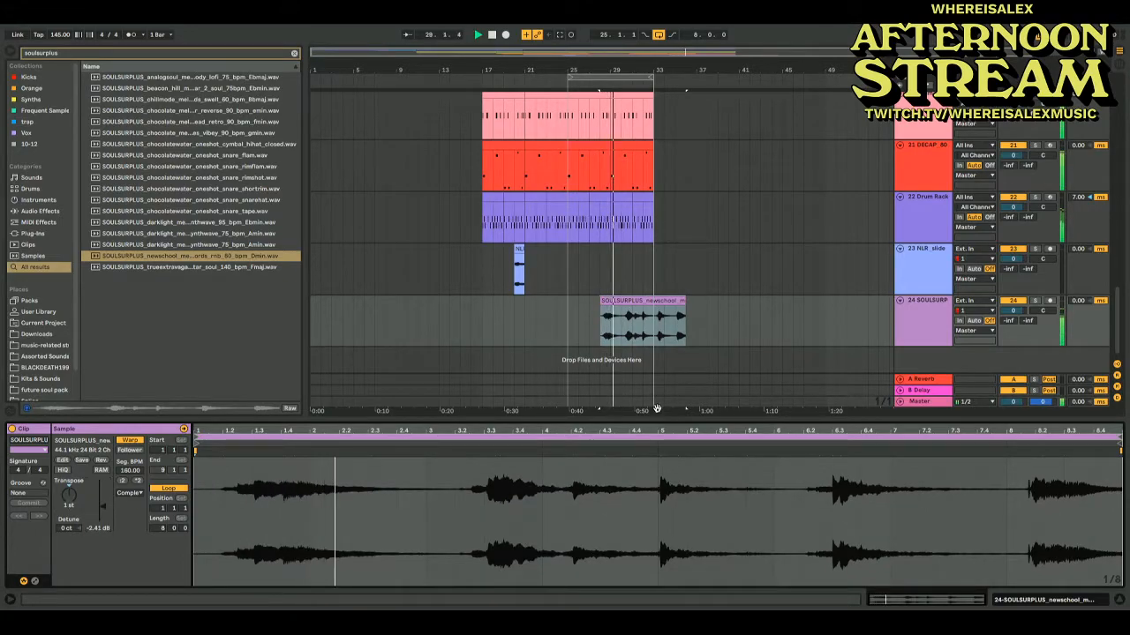
Trim the newschool clip to bars 28 to 30 and detune it by 11 ct
{"action": "left_click_drag", "start_coordinate": [684, 318], "coordinate": [622, 318]}
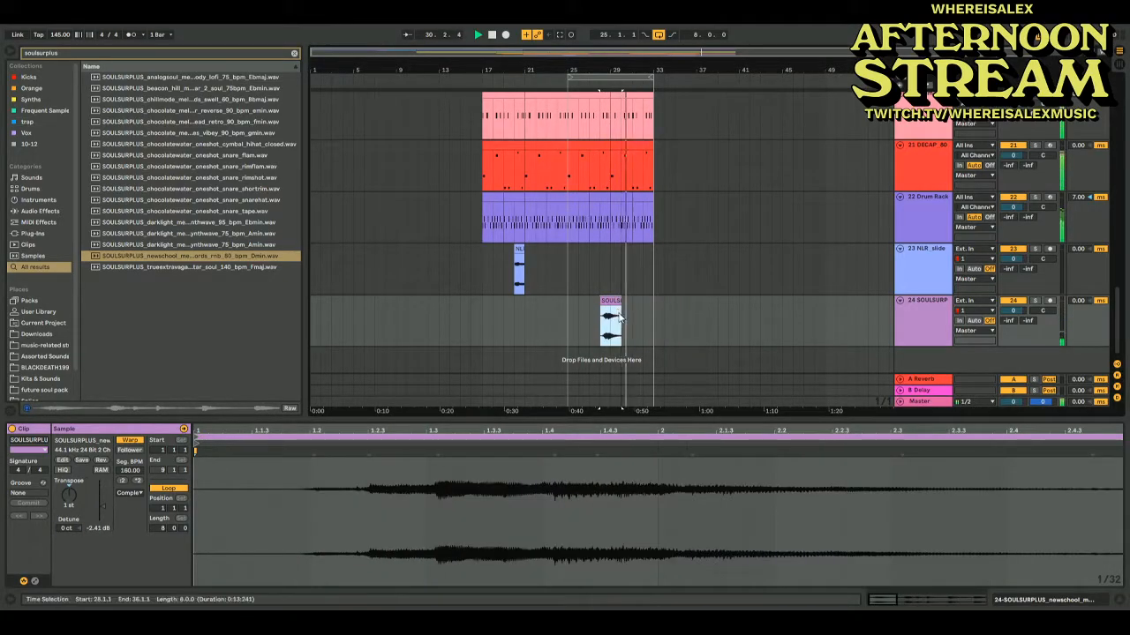
{"action": "left_click", "coordinate": [601, 317]}
{"action": "key", "text": "space"}
{"action": "key", "text": "space"}
{"action": "left_click", "coordinate": [933, 323]}
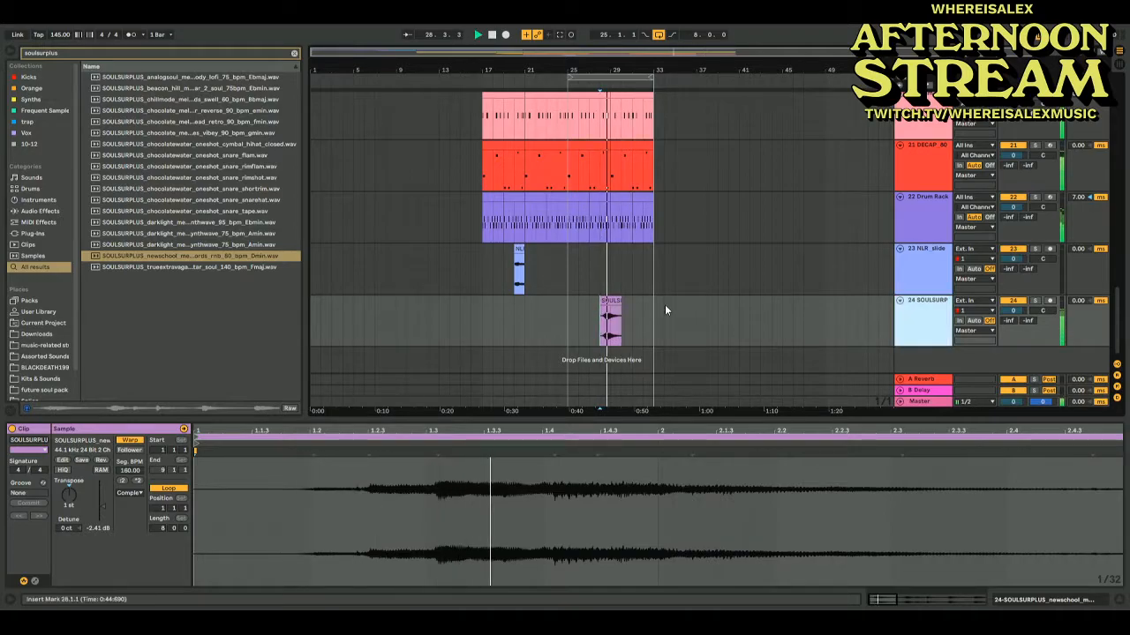
{"action": "left_click", "coordinate": [612, 301]}
{"action": "left_click_drag", "start_coordinate": [69, 528], "coordinate": [79, 528]}
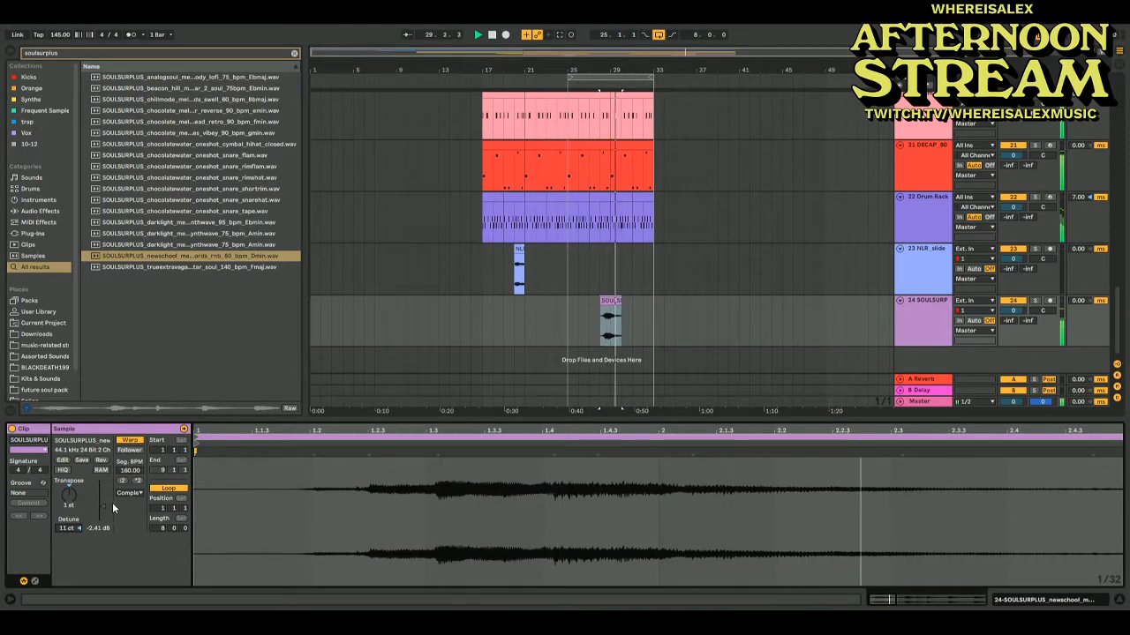
Add a Delay effect to the SOULSURPLUS track with its Dry/Wet at 19%
{"action": "left_click", "coordinate": [928, 312]}
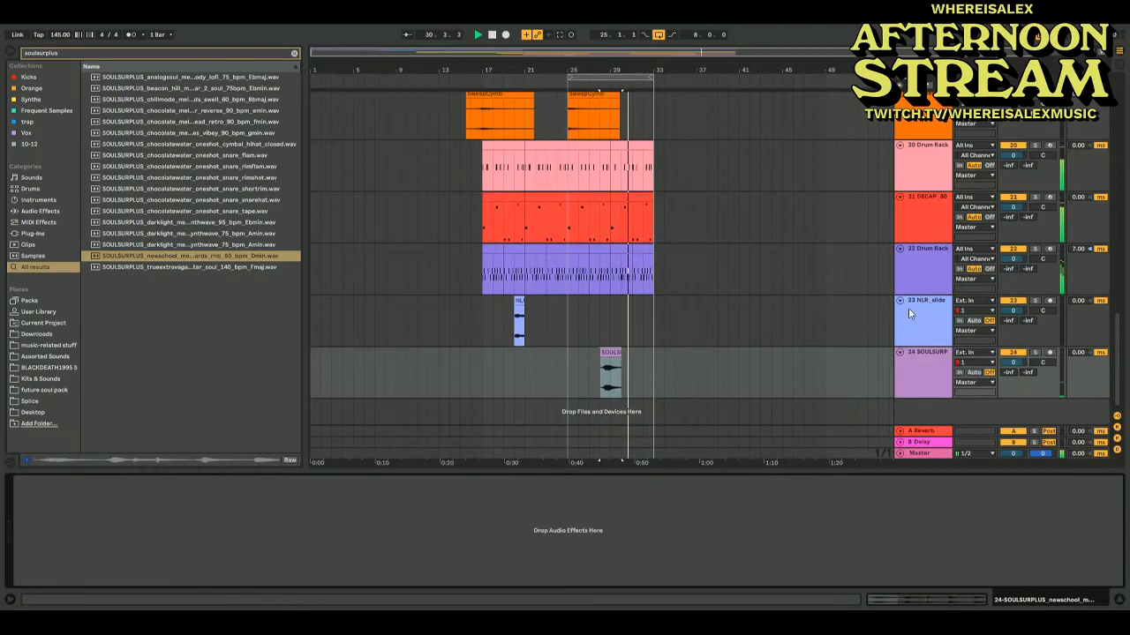
{"action": "left_click", "coordinate": [294, 54]}
{"action": "left_click", "coordinate": [38, 214]}
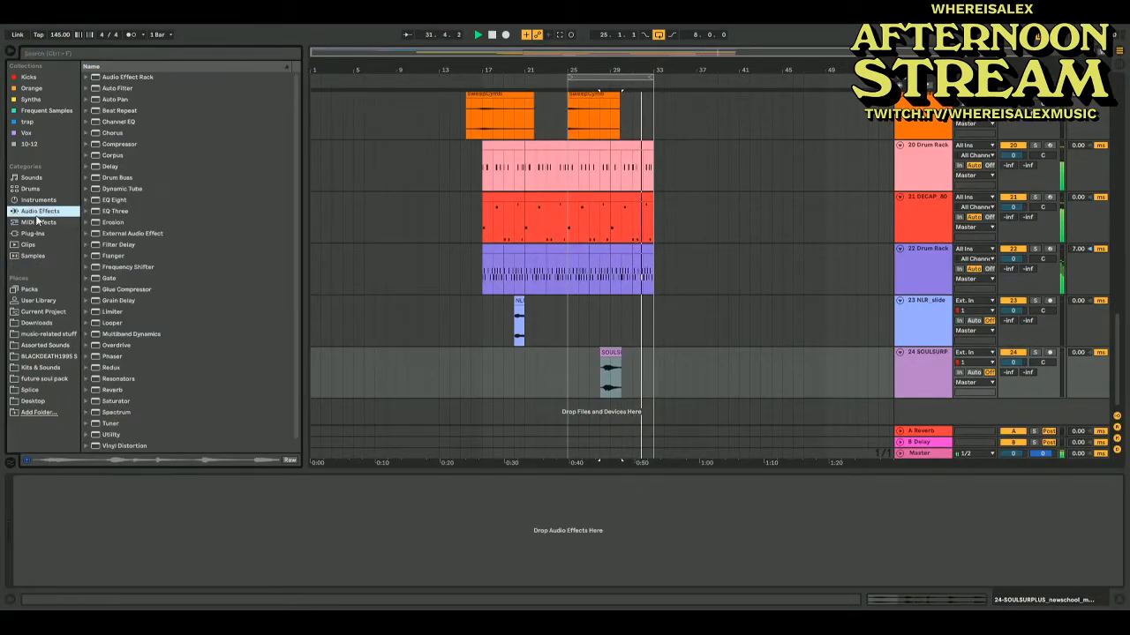
{"action": "left_click_drag", "start_coordinate": [112, 170], "coordinate": [210, 572]}
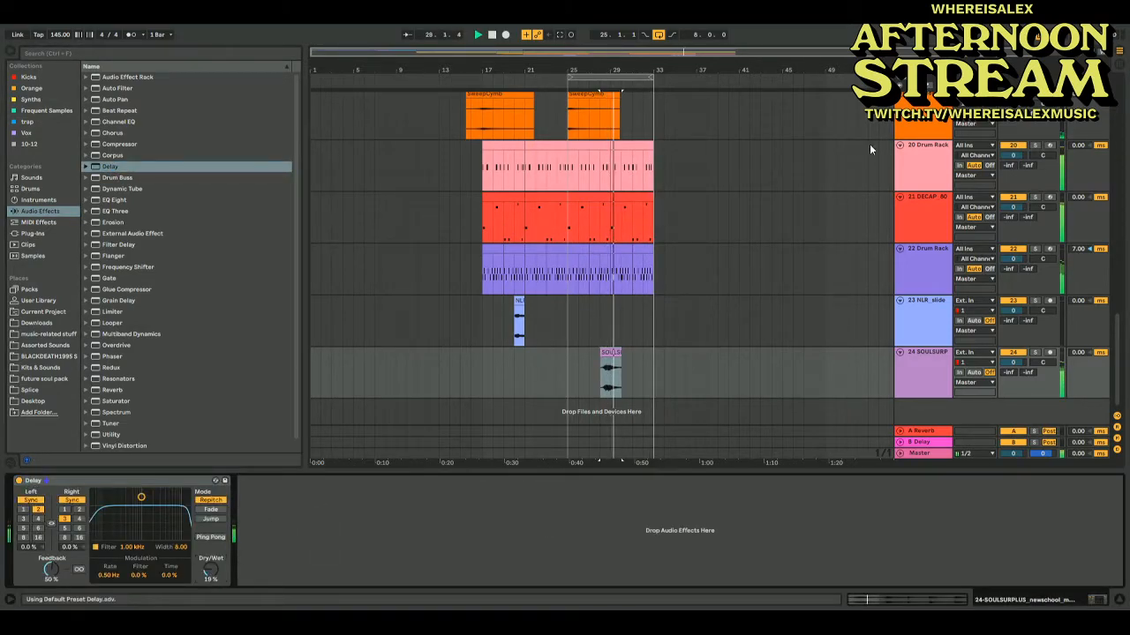
Automate the Delay's Dry/Wet to ramp up to 40% at the end of the newschool clip and set the track delay to 11 ms
{"action": "key", "text": "a"}
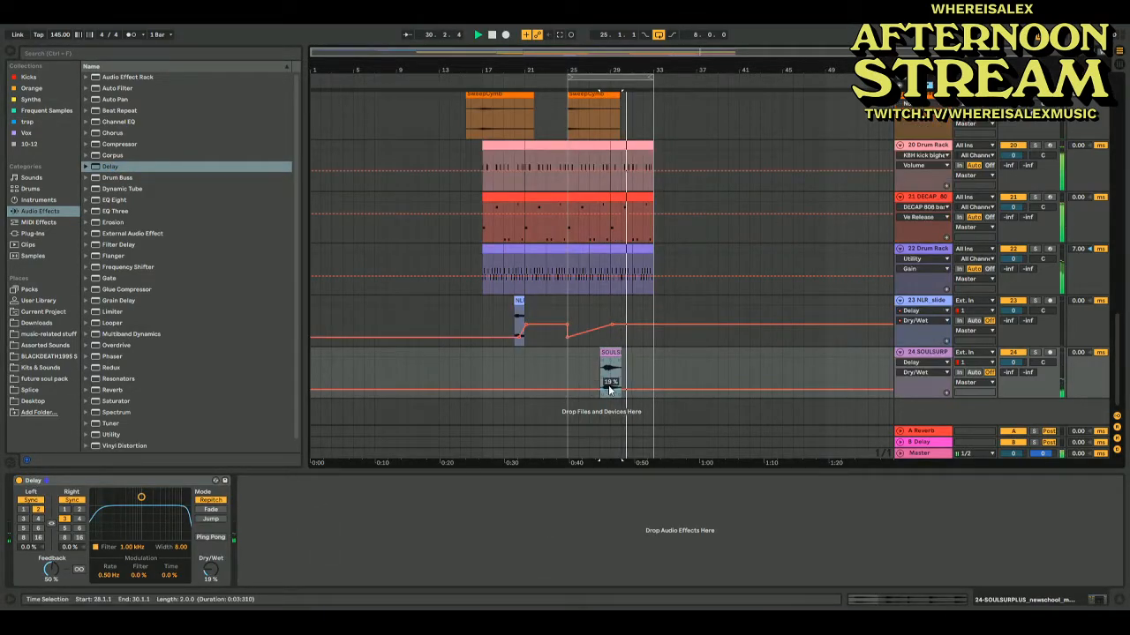
{"action": "left_click_drag", "start_coordinate": [621, 388], "coordinate": [624, 385]}
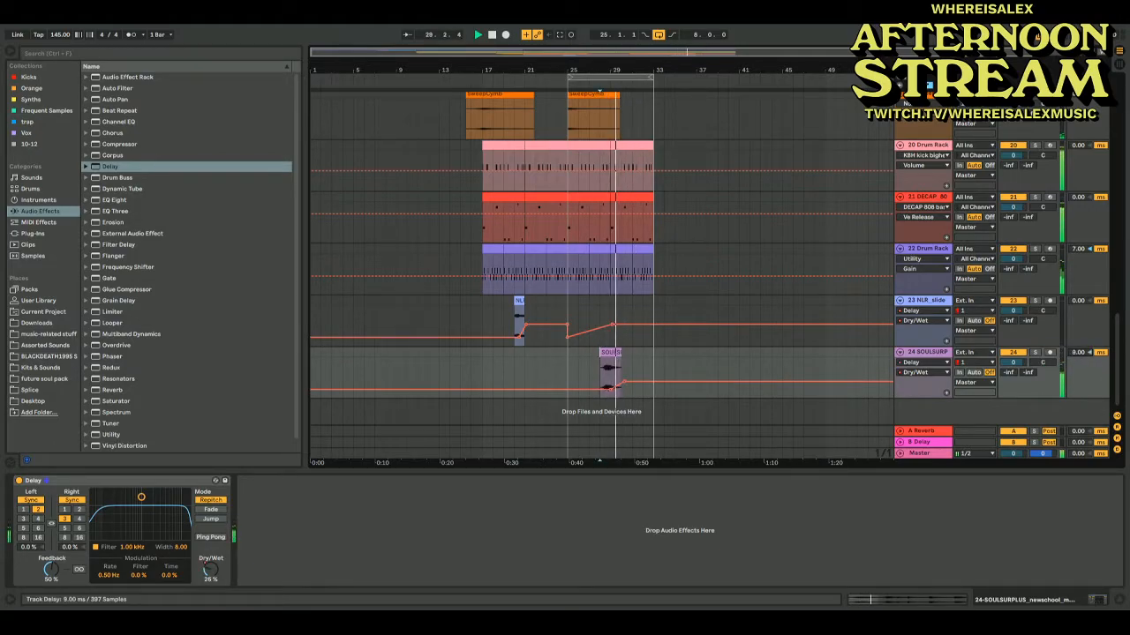
{"action": "key", "text": "a"}
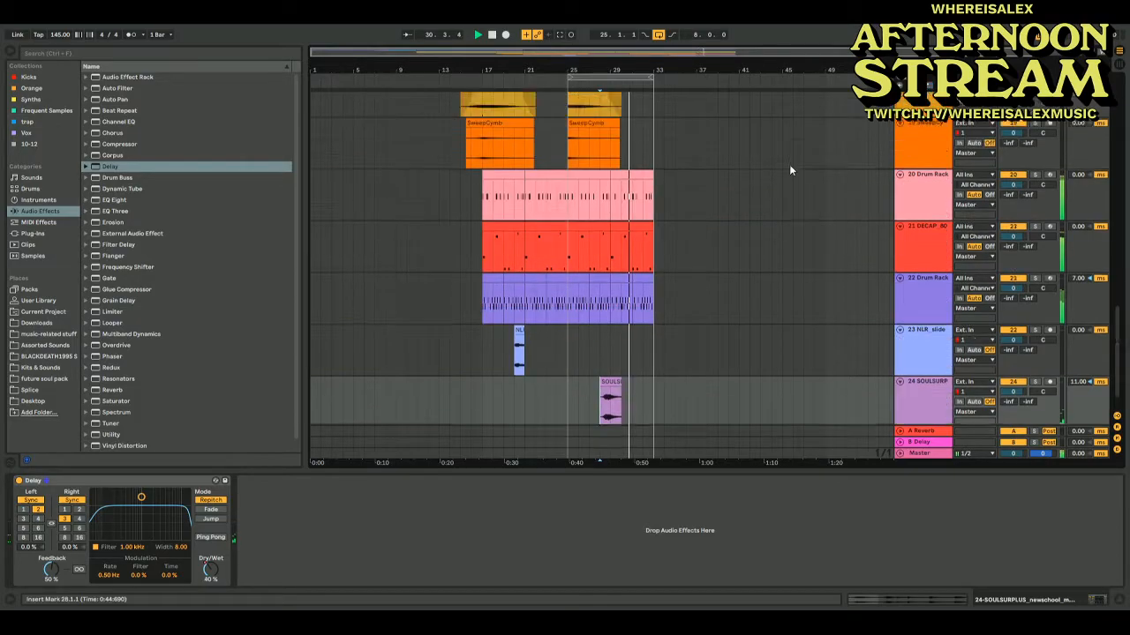
Arm the modern piano track for recording and play the arrangement from bar 31
{"action": "scroll", "coordinate": [789, 164], "scroll_direction": "up", "scroll_amount": 10}
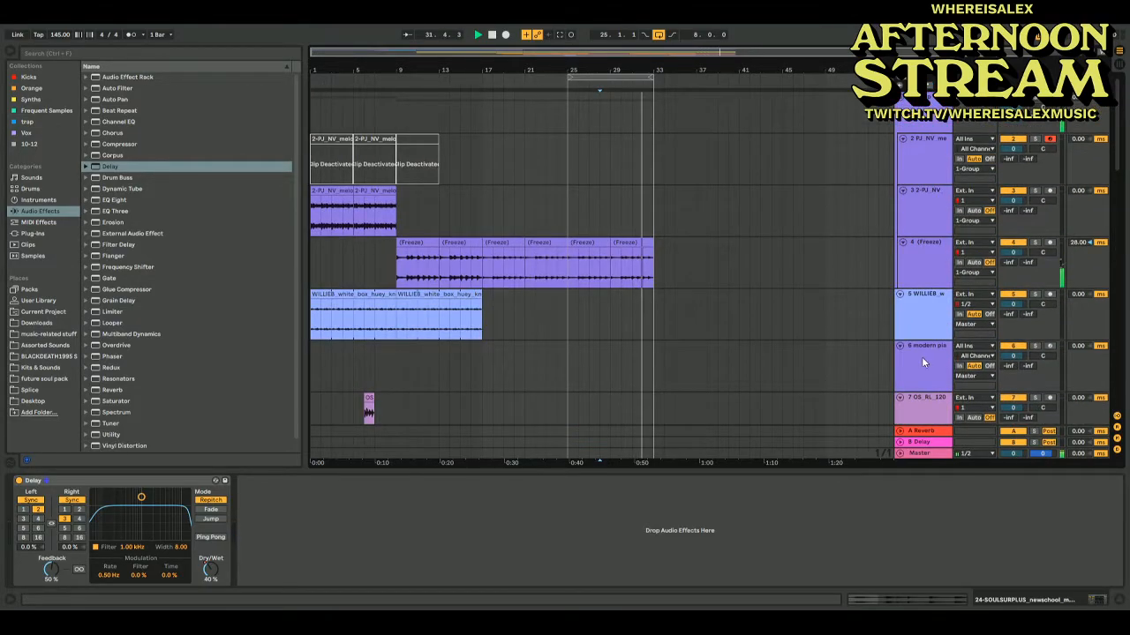
{"action": "left_click", "coordinate": [918, 330]}
{"action": "double_click", "coordinate": [622, 353]}
{"action": "left_click", "coordinate": [626, 324]}
{"action": "key", "text": "Delete"}
{"action": "left_click", "coordinate": [633, 336]}
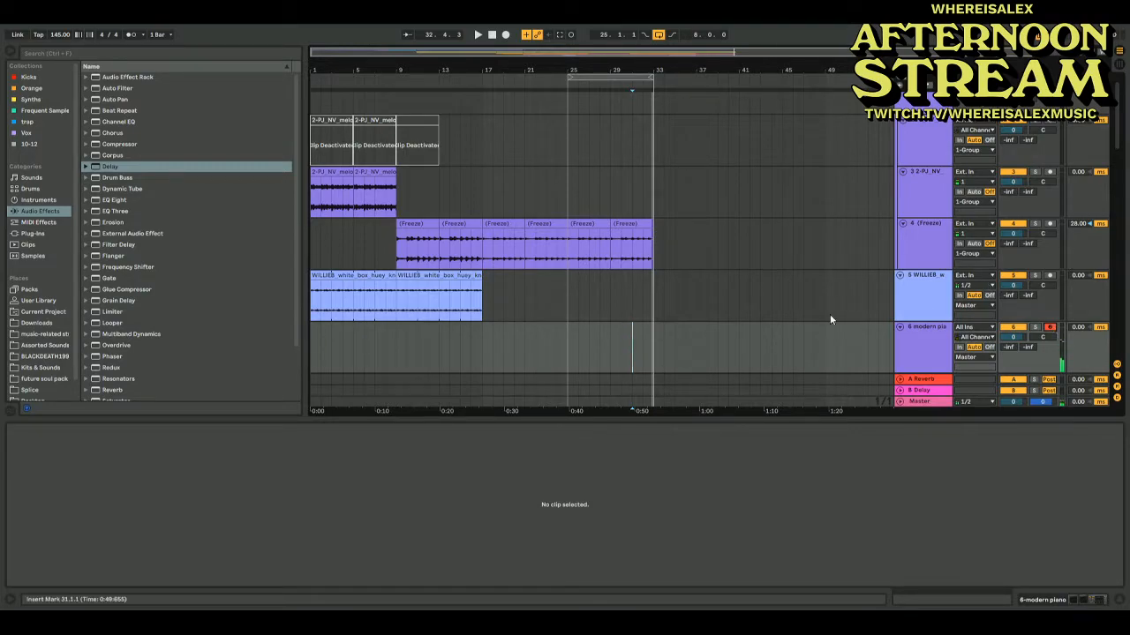
{"action": "left_click", "coordinate": [631, 289]}
{"action": "key", "text": "space"}
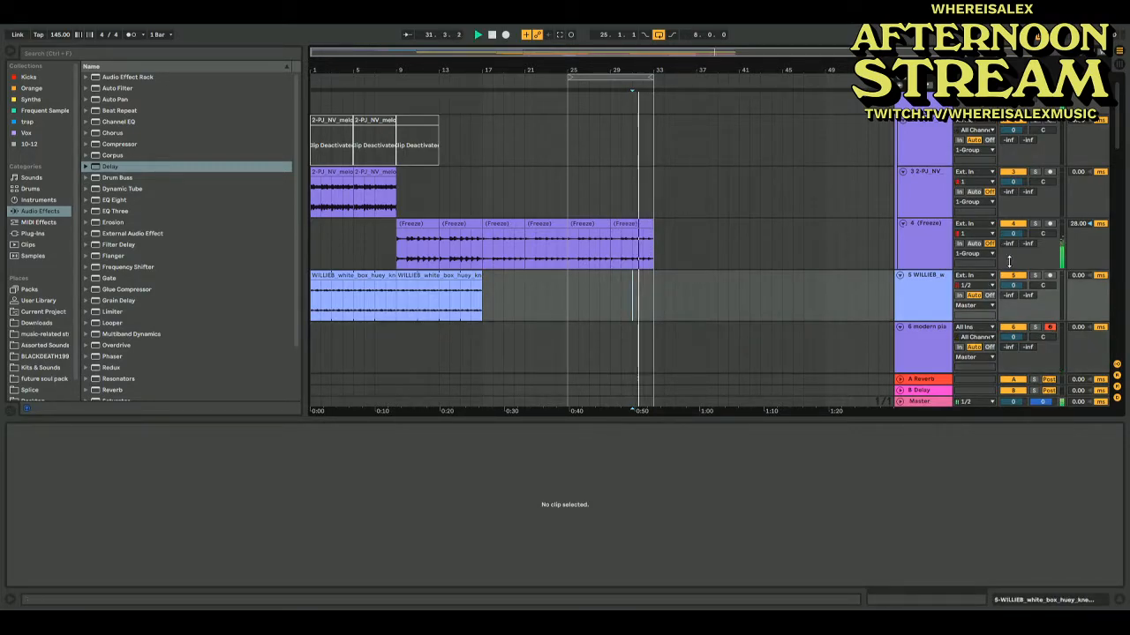
Split the last (Freeze) clip at bar 31 and transpose its bars 31 to 33 part down 12 semitones
{"action": "left_click", "coordinate": [636, 235]}
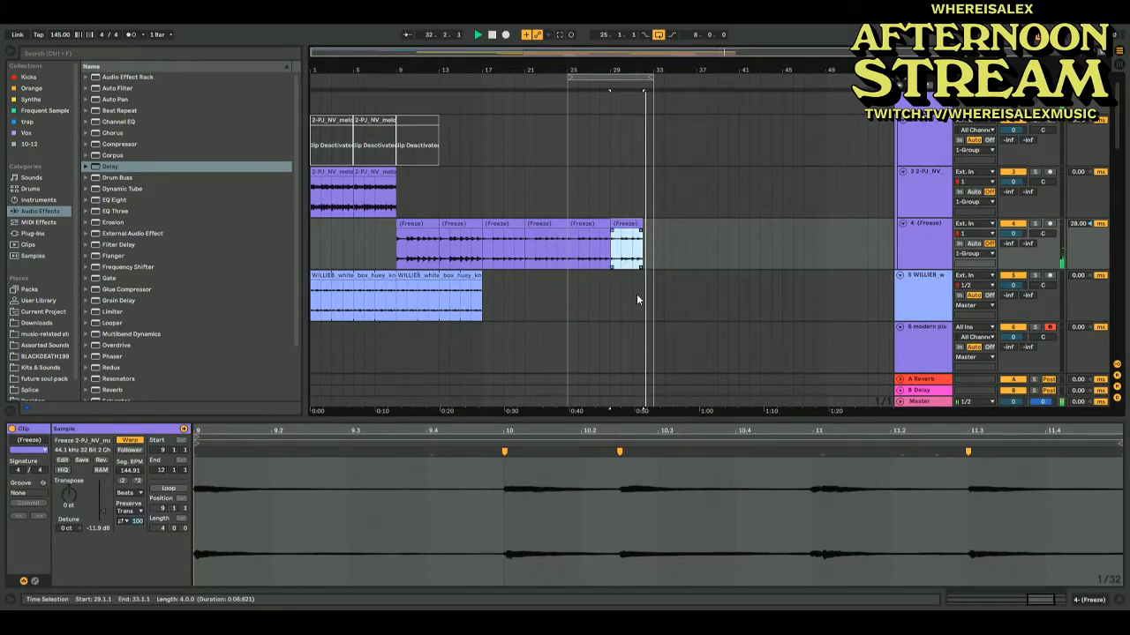
{"action": "left_click_drag", "start_coordinate": [641, 222], "coordinate": [653, 223]}
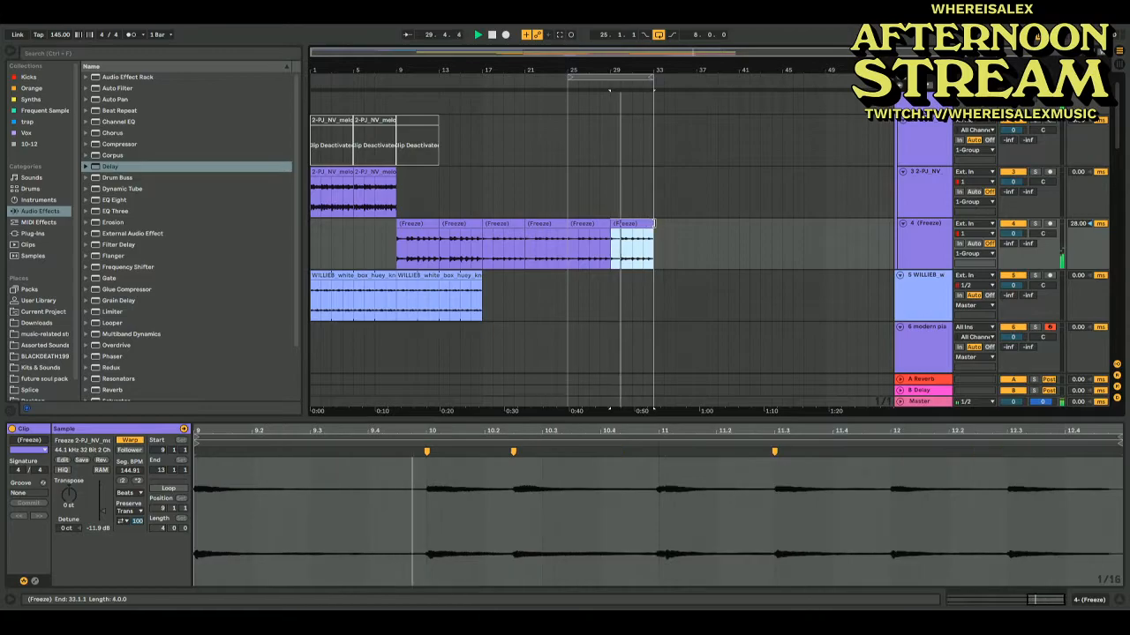
{"action": "left_click", "coordinate": [631, 253]}
{"action": "key", "text": "ctrl+e"}
{"action": "left_click", "coordinate": [638, 225]}
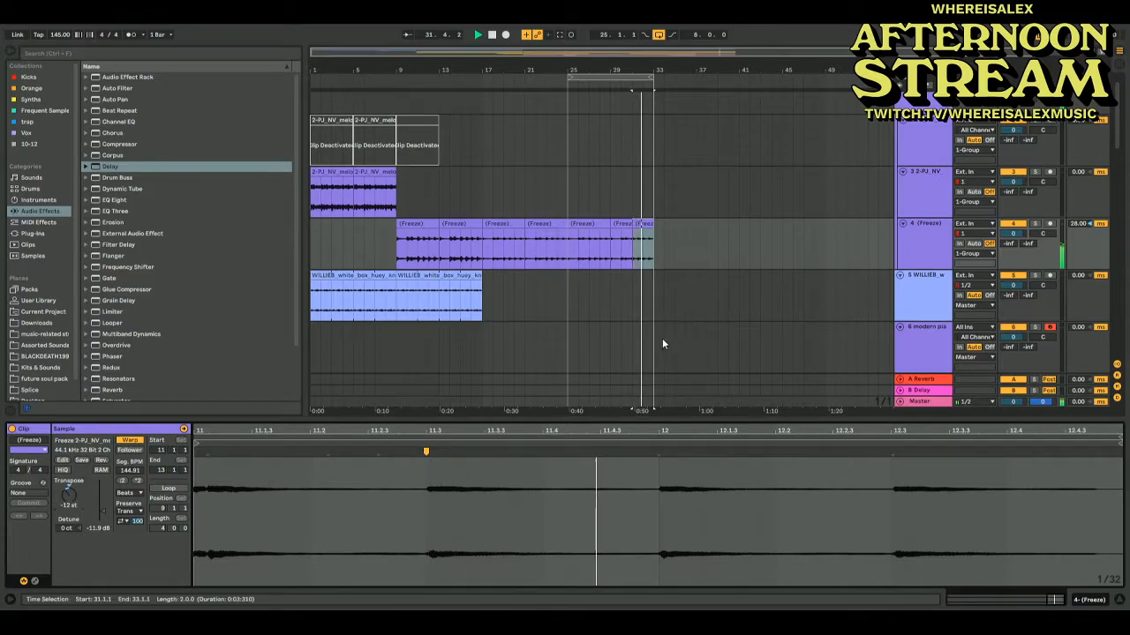
{"action": "left_click", "coordinate": [634, 338]}
{"action": "left_click", "coordinate": [633, 336]}
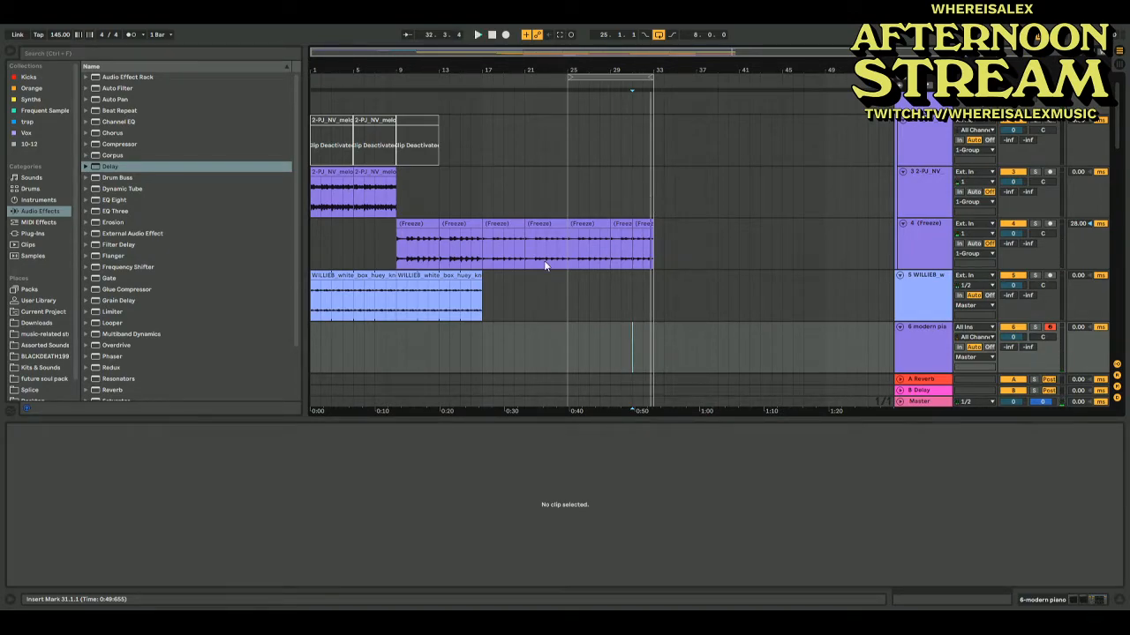
Move the playback loop to bars 33 to 41 and fill it with two copies of the (Freeze) clip from bar 17
{"action": "left_click", "coordinate": [598, 224]}
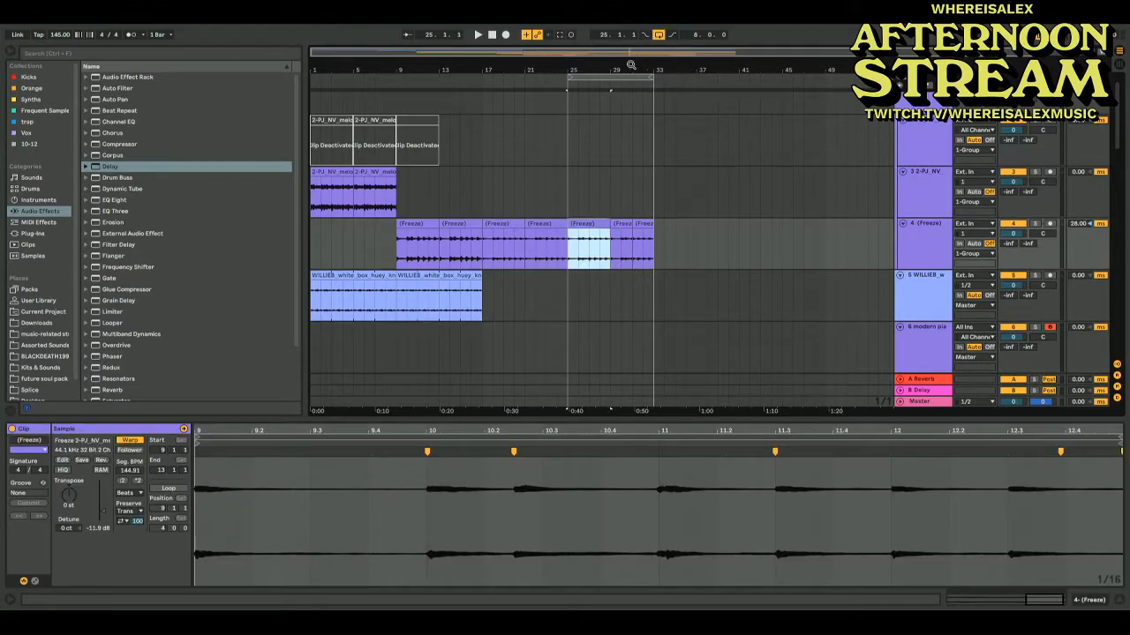
{"action": "left_click_drag", "start_coordinate": [615, 73], "coordinate": [707, 115]}
{"action": "left_click", "coordinate": [497, 226]}
{"action": "key", "text": "space"}
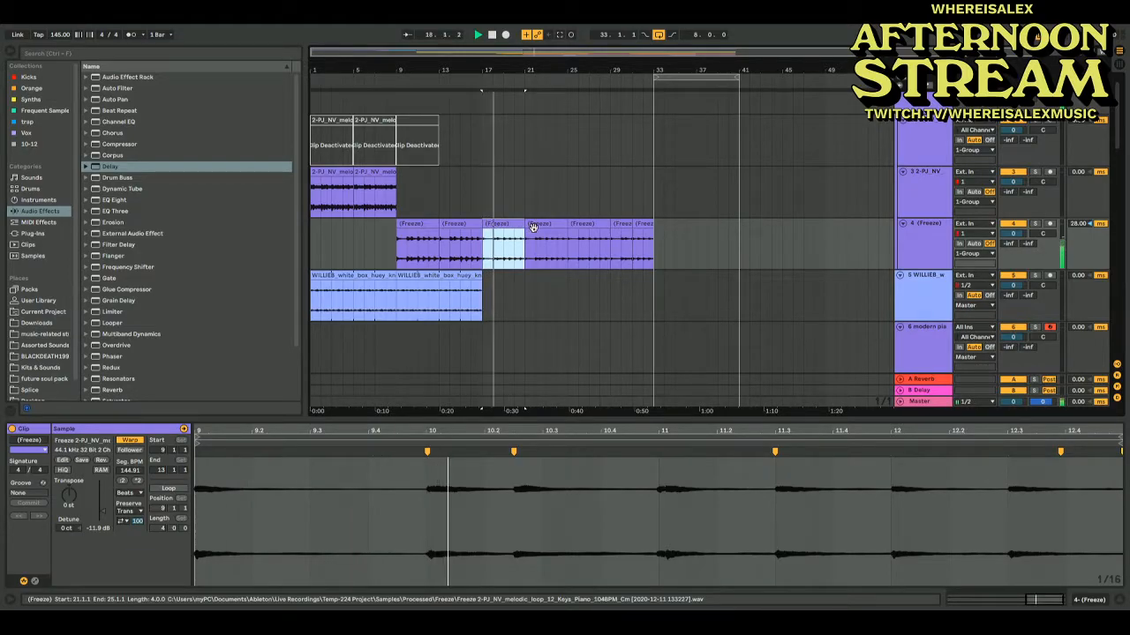
{"action": "left_click", "coordinate": [654, 237]}
{"action": "key", "text": "ctrl+v"}
{"action": "key", "text": "ctrl+d"}
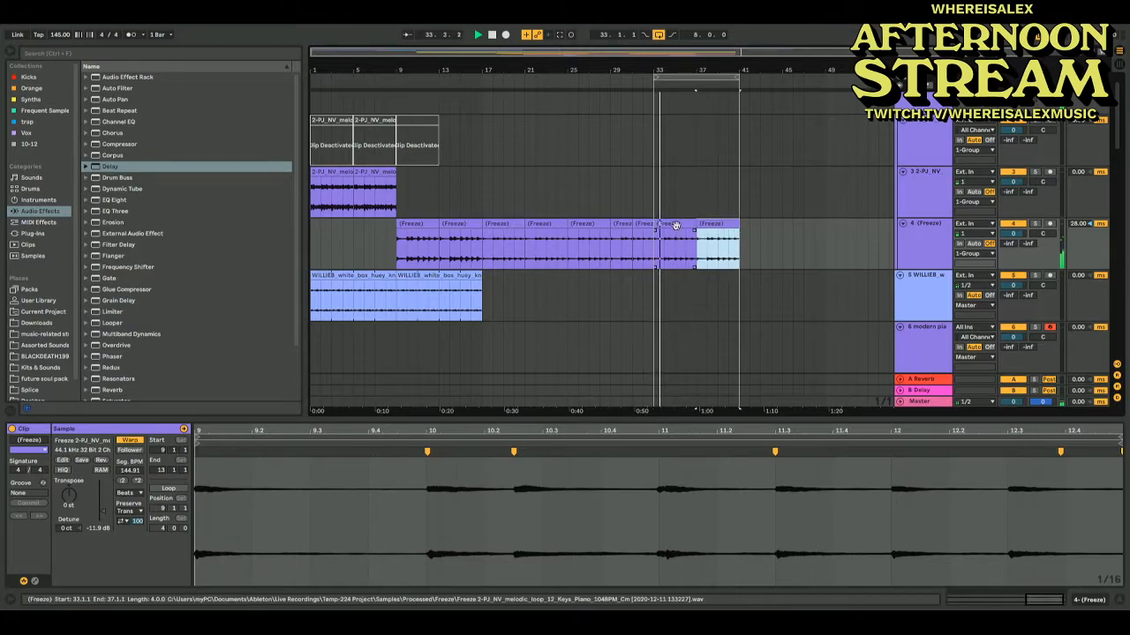
Transpose the two (Freeze) clips in bars 33 to 41 down 12 semitones and lower their clip volume to -12.3 dB
{"action": "left_click", "coordinate": [70, 504]}
{"action": "type", "text": "-12"}
{"action": "key", "text": "Return"}
{"action": "key", "text": "space"}
{"action": "key", "text": "space"}
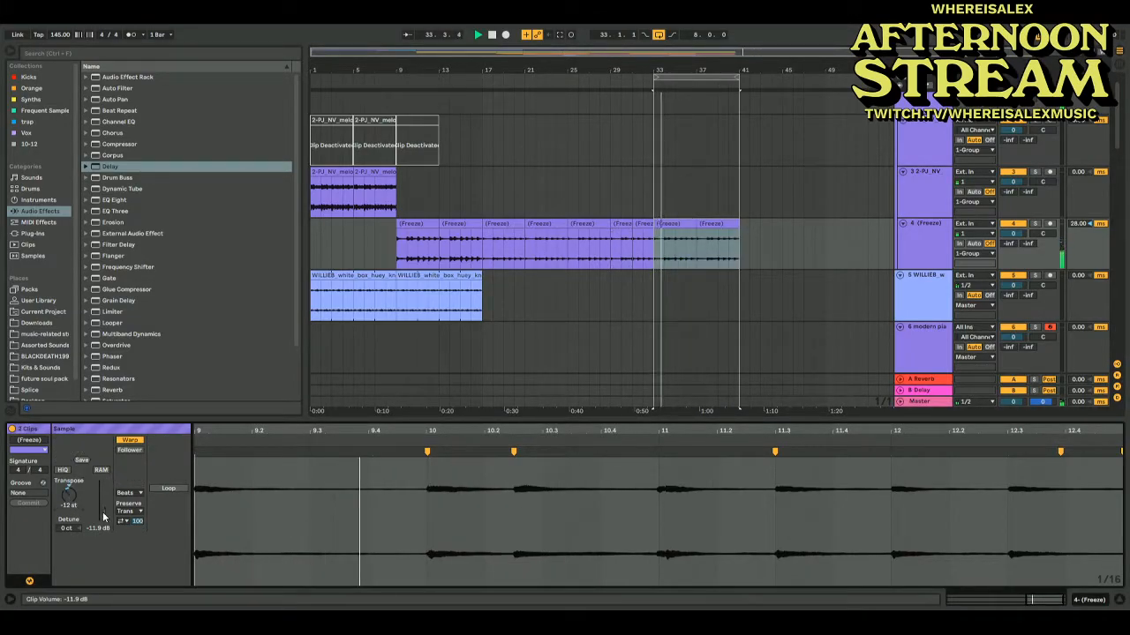
Add a new audio track below track 4 (Freeze) and move the two transposed clips in bars 33 to 41 onto it
{"action": "left_click", "coordinate": [935, 340]}
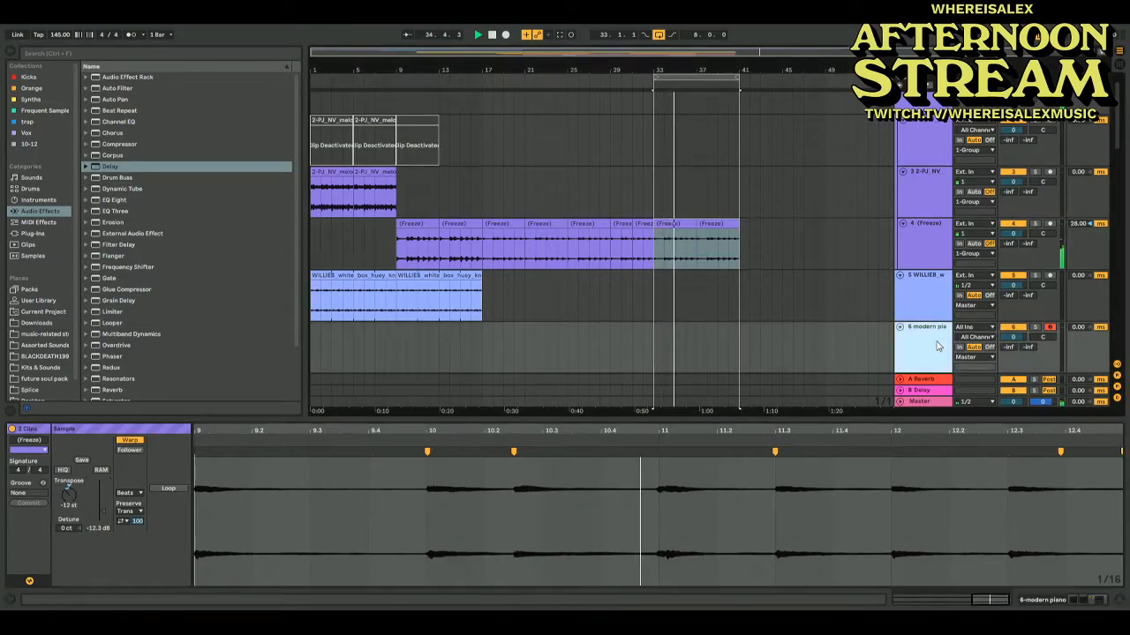
{"action": "left_click", "coordinate": [916, 255]}
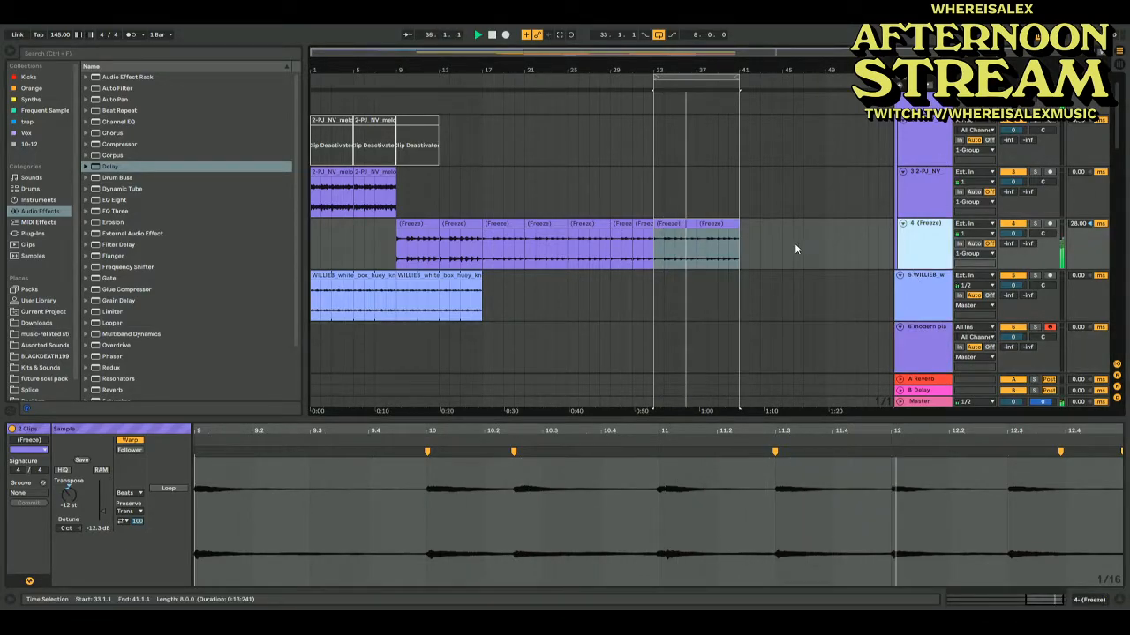
{"action": "key", "text": "ctrl+t"}
{"action": "left_click", "coordinate": [714, 225]}
{"action": "left_click", "coordinate": [667, 226], "text": "shift"}
{"action": "left_click_drag", "start_coordinate": [667, 227], "coordinate": [667, 280]}
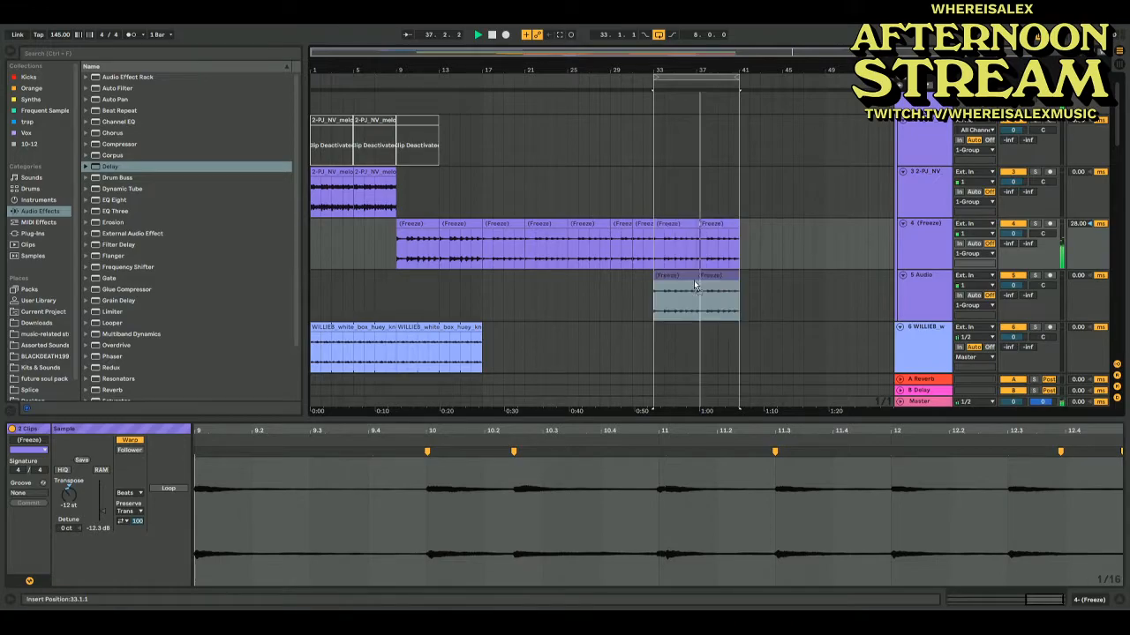
Add an Auto Filter to the new (Freeze) track and set its low-pass frequency to about 1.86 kHz during playback
{"action": "left_click", "coordinate": [928, 294]}
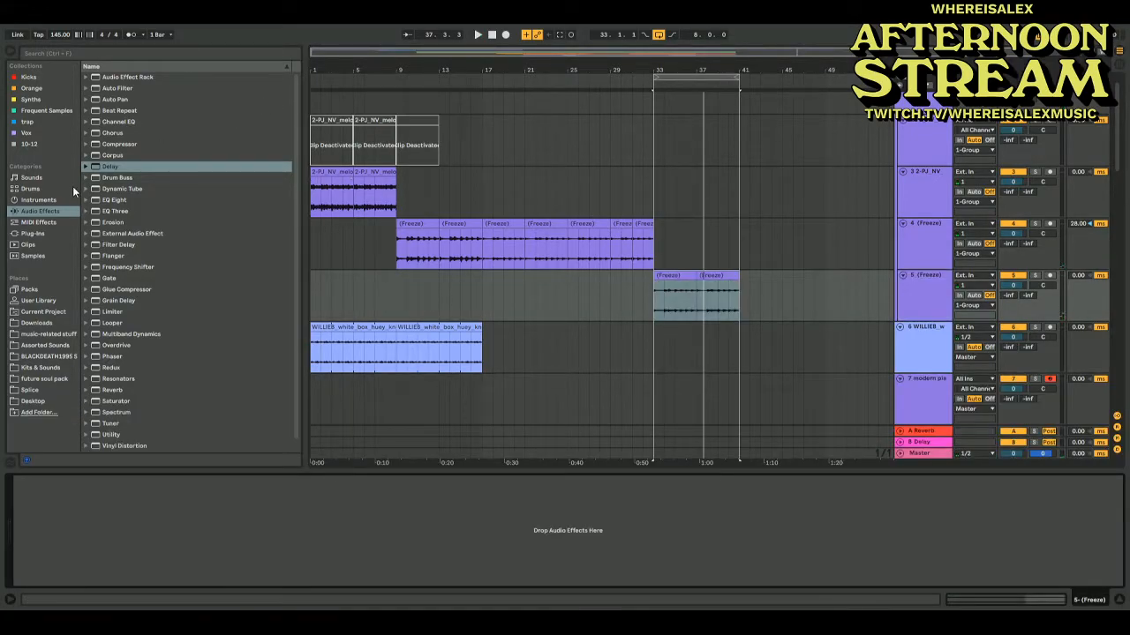
{"action": "left_click", "coordinate": [100, 88]}
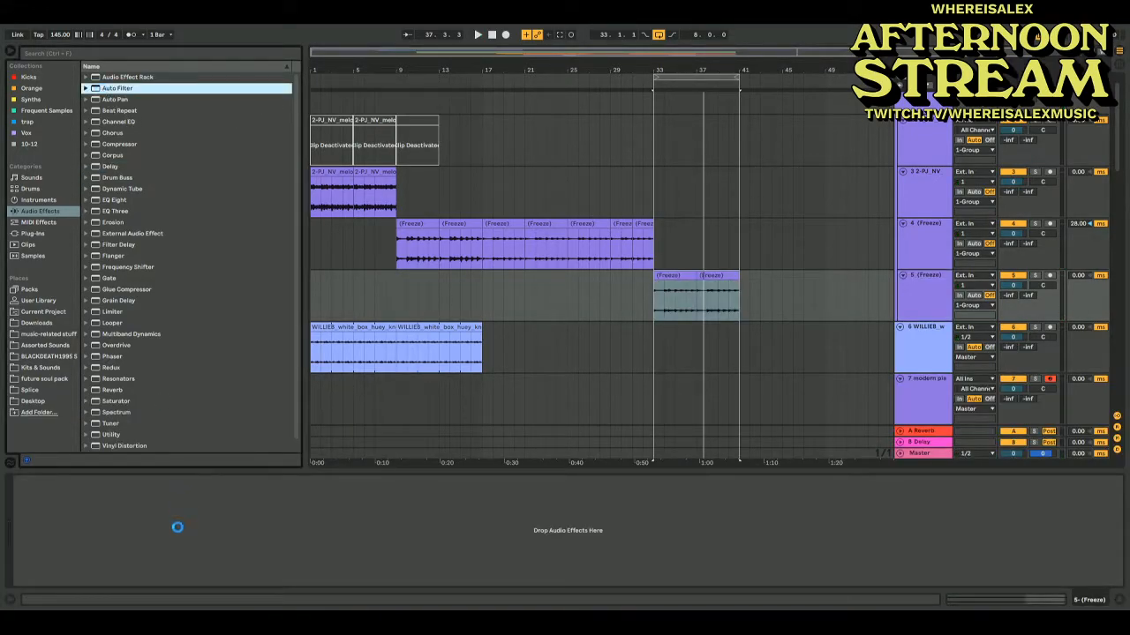
{"action": "left_click_drag", "start_coordinate": [182, 512], "coordinate": [182, 542]}
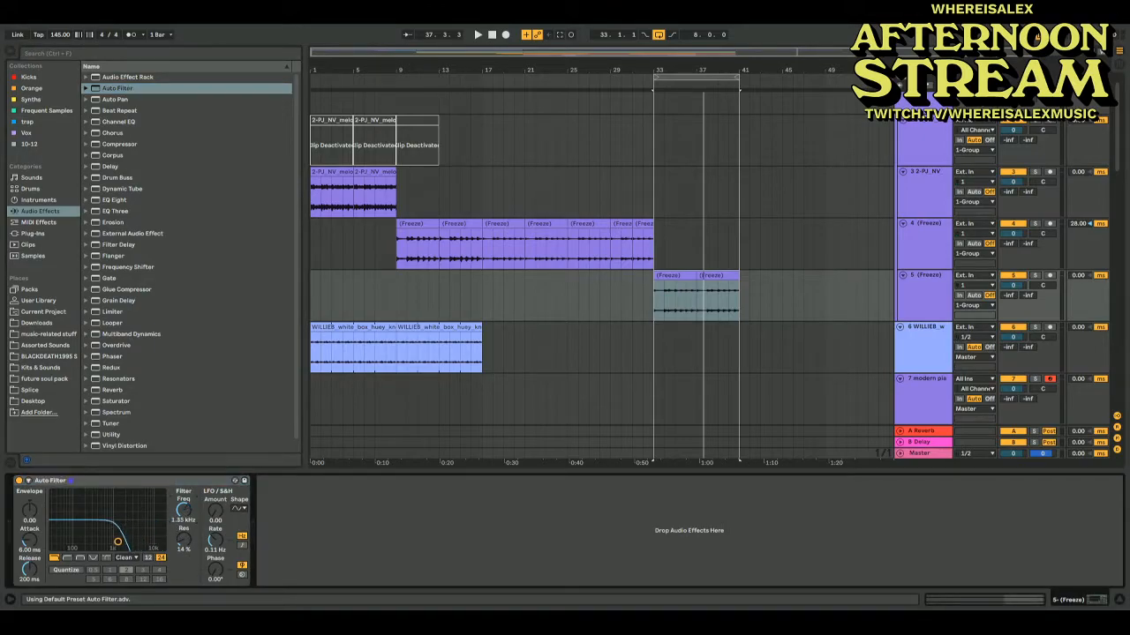
{"action": "key", "text": "space"}
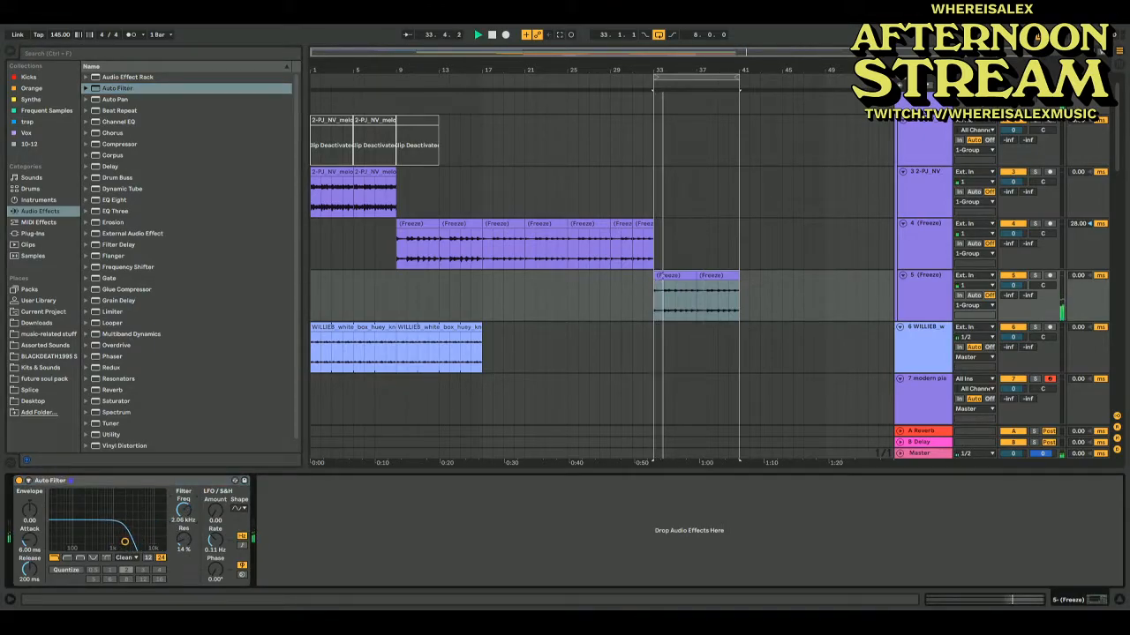
{"action": "left_click_drag", "start_coordinate": [183, 530], "coordinate": [182, 512]}
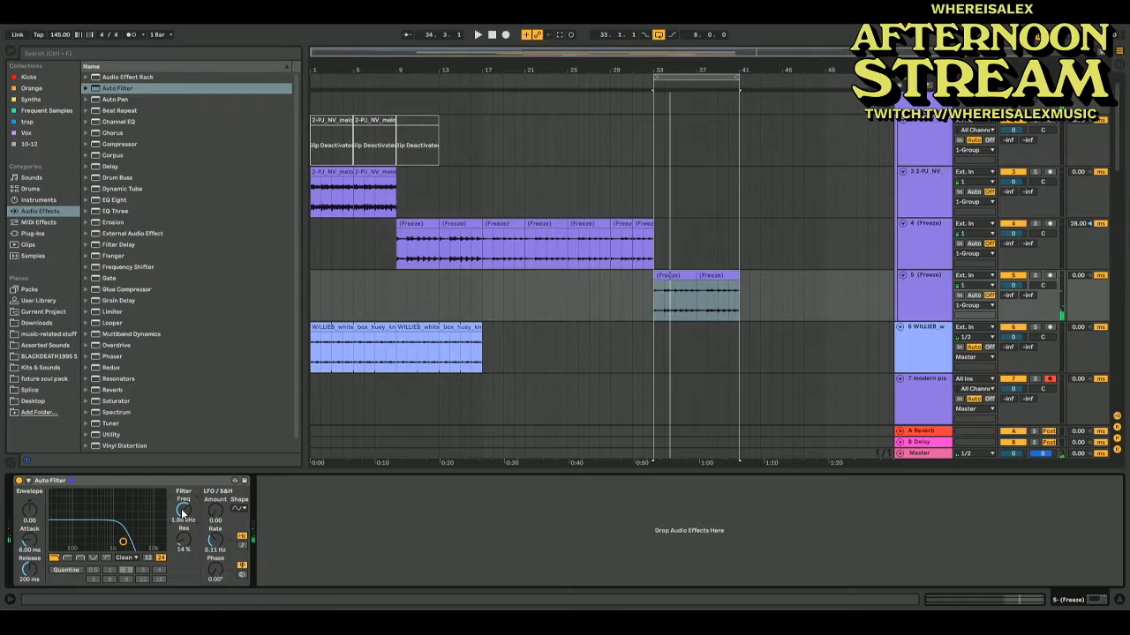
Audition the drums and extend the hi-hat Drum Rack track to bar 41 with two copies of its bars 29 to 33
{"action": "scroll", "coordinate": [719, 260], "scroll_direction": "down", "scroll_amount": 10}
{"action": "scroll", "coordinate": [719, 260], "scroll_direction": "down", "scroll_amount": 2}
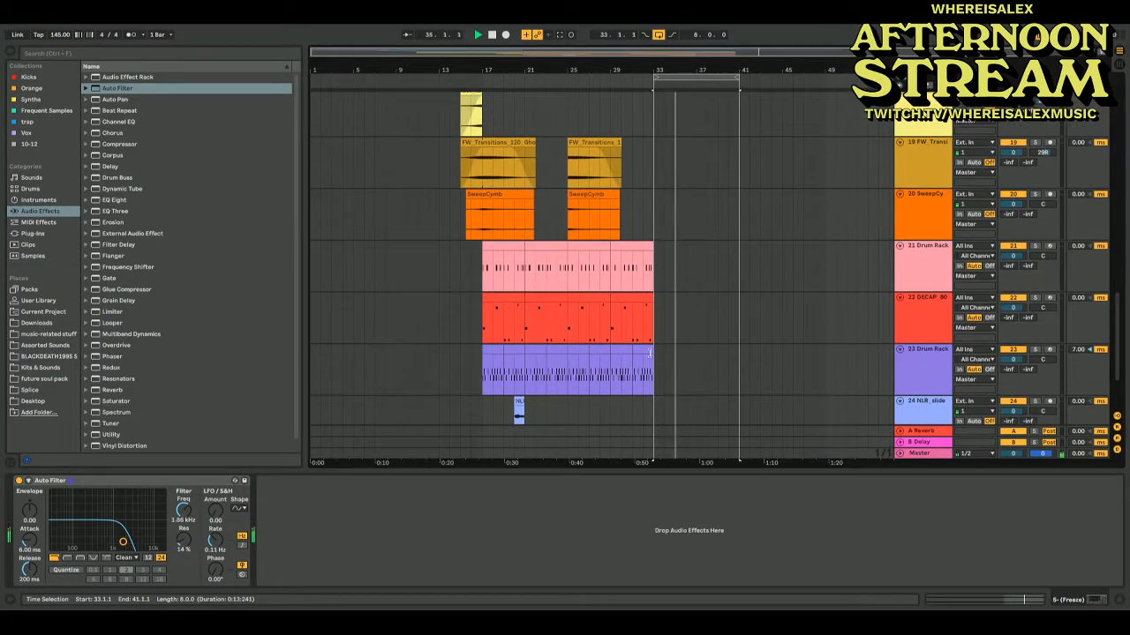
{"action": "left_click_drag", "start_coordinate": [633, 370], "coordinate": [653, 371]}
{"action": "left_click_drag", "start_coordinate": [652, 267], "coordinate": [610, 266]}
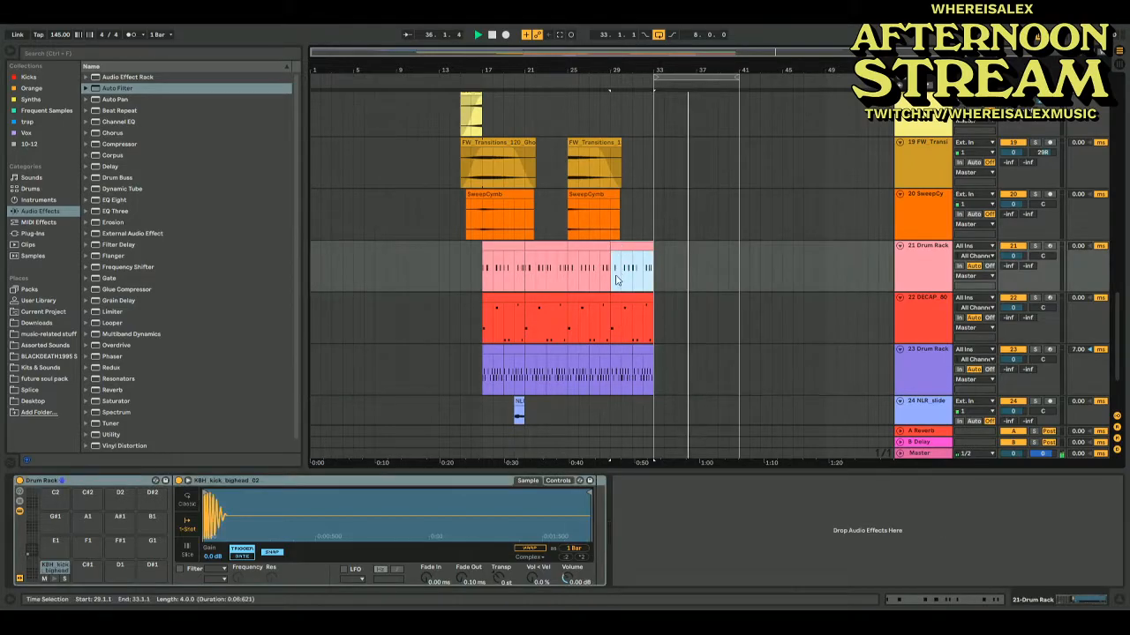
{"action": "left_click", "coordinate": [588, 298]}
{"action": "key", "text": "space"}
{"action": "left_click", "coordinate": [583, 248]}
{"action": "key", "text": "space"}
{"action": "scroll", "coordinate": [639, 318], "scroll_direction": "down", "scroll_amount": 2}
{"action": "left_click_drag", "start_coordinate": [611, 265], "coordinate": [738, 265]}
{"action": "scroll", "coordinate": [732, 212], "scroll_direction": "up", "scroll_amount": 7}
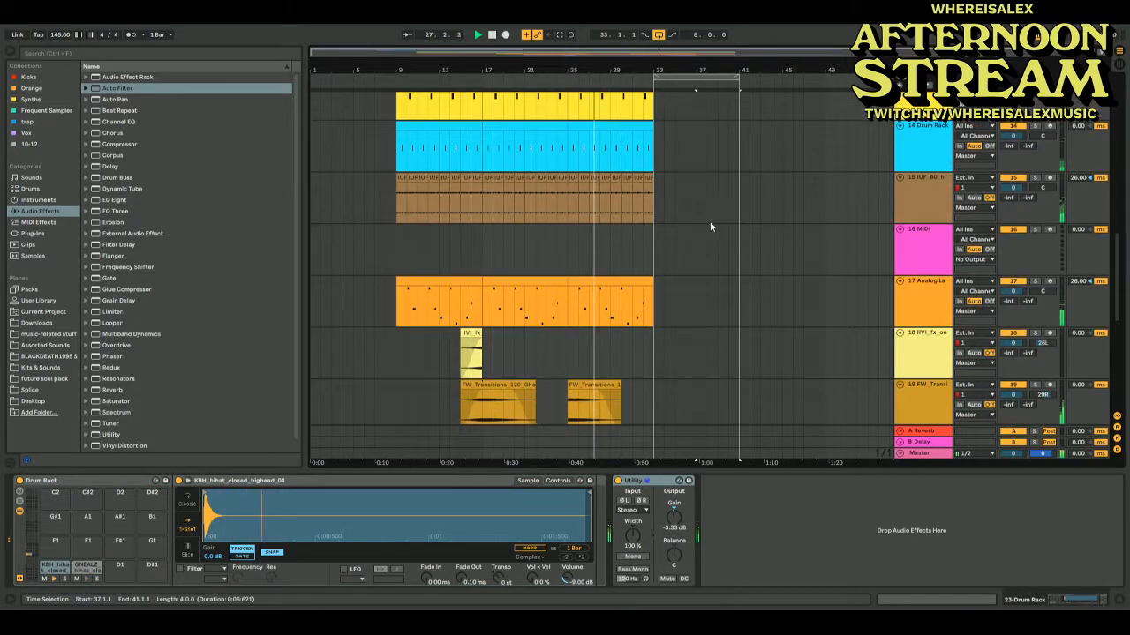
Fill bars 33 to 41 of the IUF_80 hi-hat loop track with two copies of its bars 29 to 33
{"action": "left_click_drag", "start_coordinate": [651, 198], "coordinate": [616, 179]}
{"action": "key", "text": "ctrl+d"}
{"action": "key", "text": "ctrl+d"}
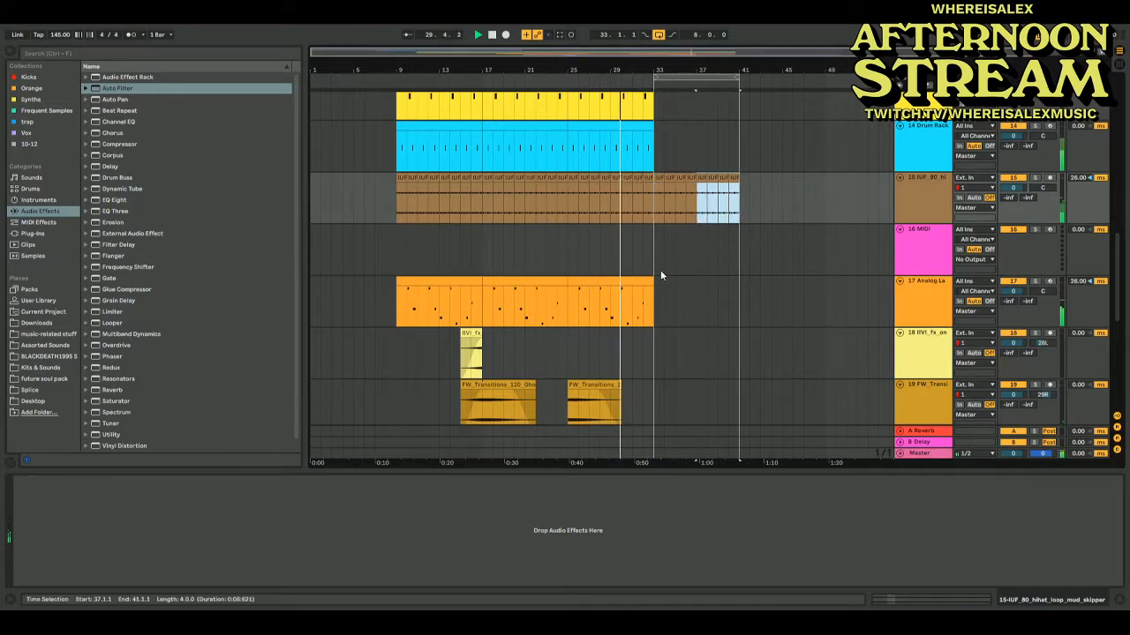
Duplicate the last eight-bar clips of the clap and snare Drum Rack tracks into bars 33 to 41
{"action": "scroll", "coordinate": [660, 270], "scroll_direction": "up", "scroll_amount": 3}
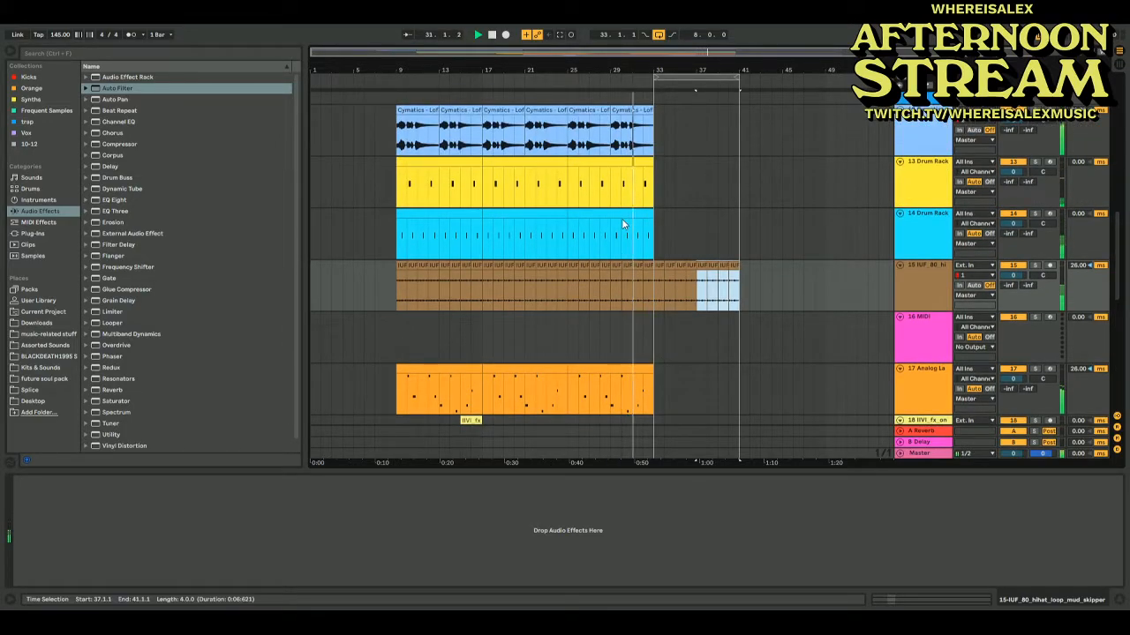
{"action": "left_click", "coordinate": [618, 217]}
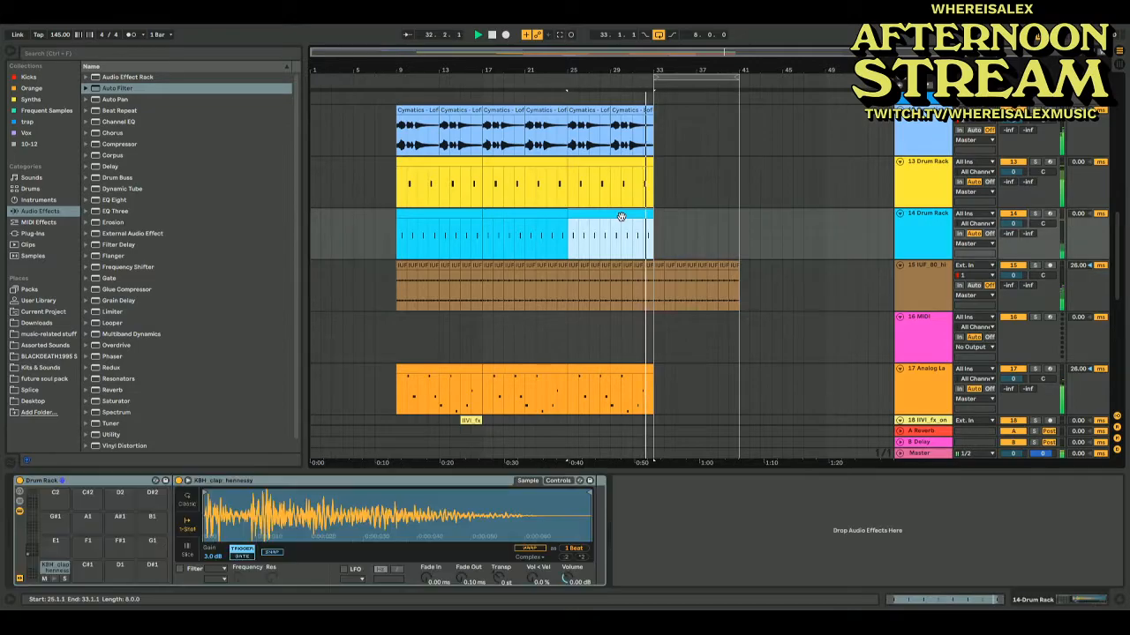
{"action": "key", "text": "ctrl+d"}
{"action": "left_click", "coordinate": [630, 190]}
{"action": "key", "text": "ctrl+d"}
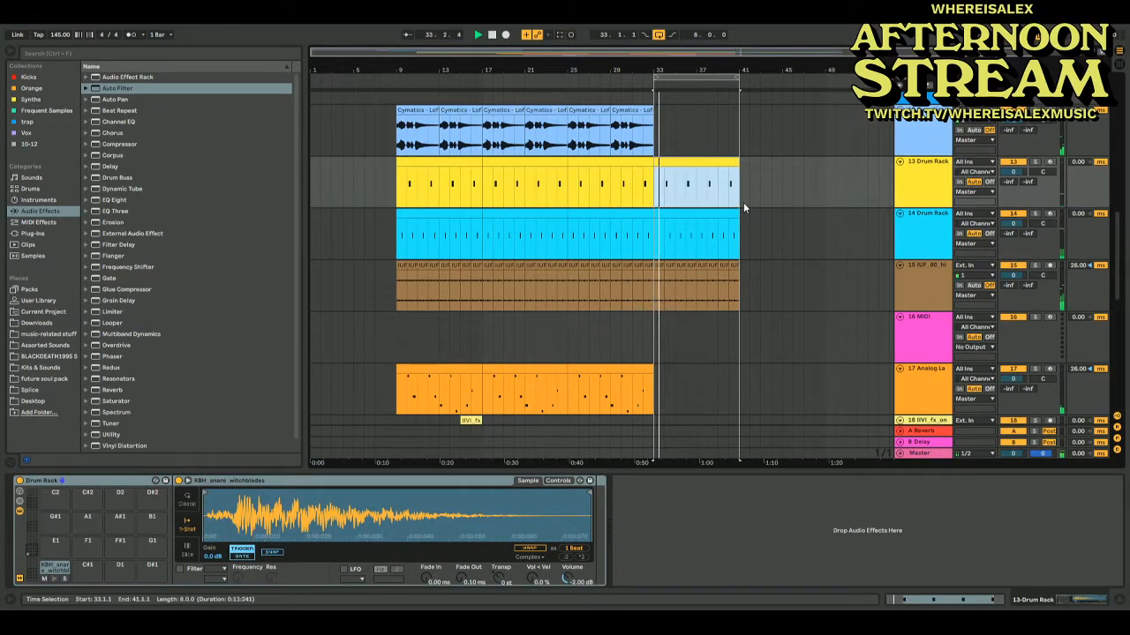
Toggle the modern piano rack off and back on, and bypass its RC-20 Retro plug-in
{"action": "scroll", "coordinate": [743, 203], "scroll_direction": "up", "scroll_amount": 10}
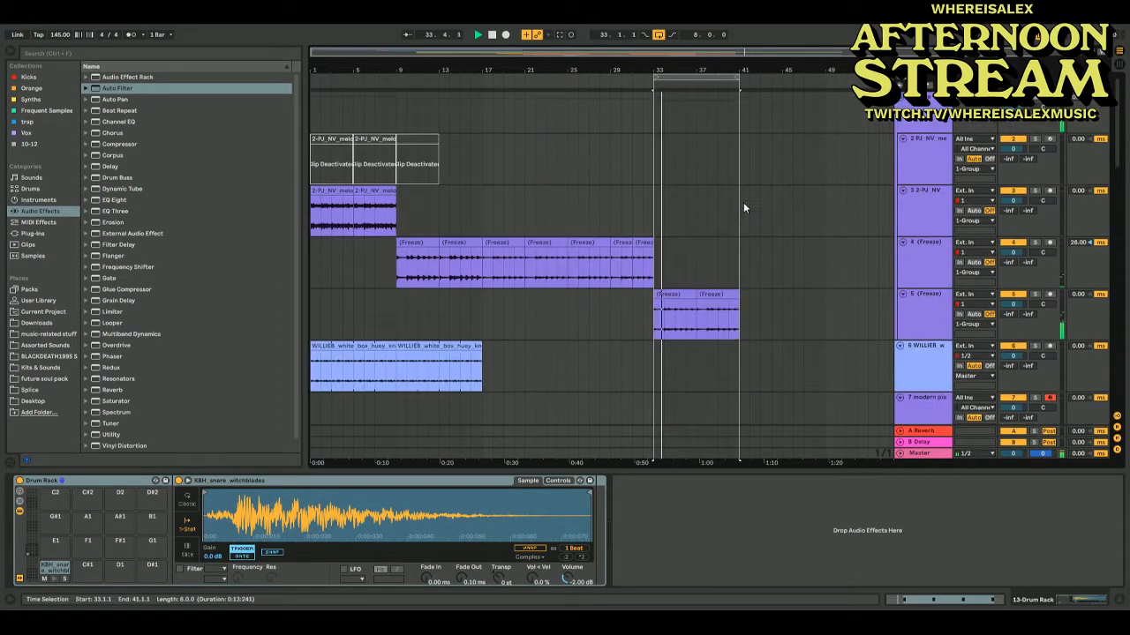
{"action": "left_click", "coordinate": [937, 387]}
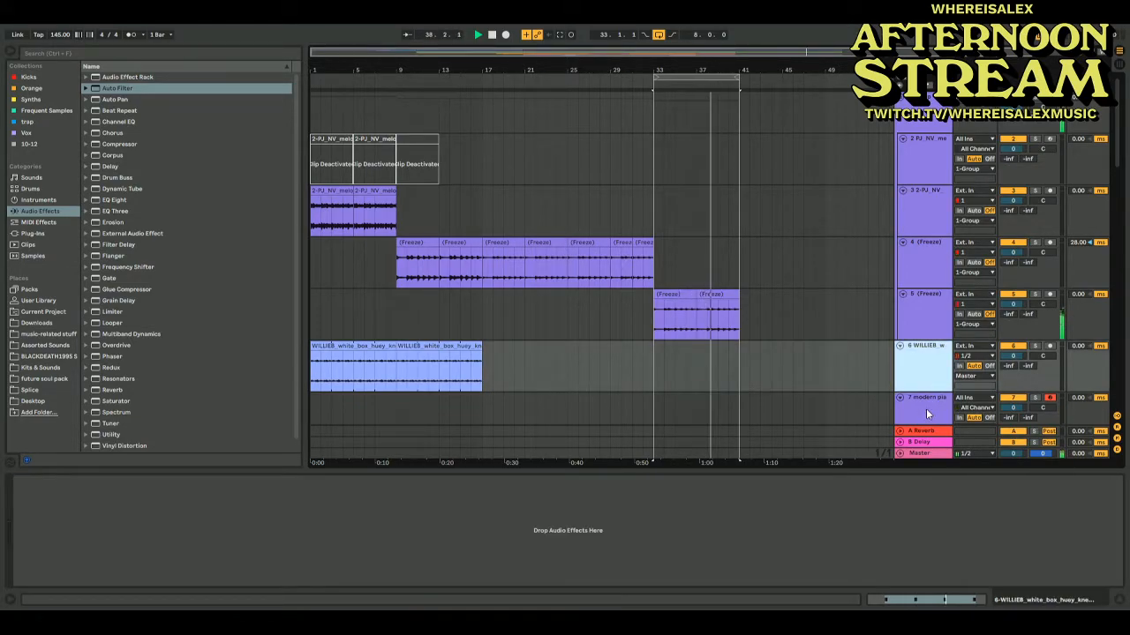
{"action": "left_click", "coordinate": [926, 413]}
{"action": "left_click", "coordinate": [20, 482]}
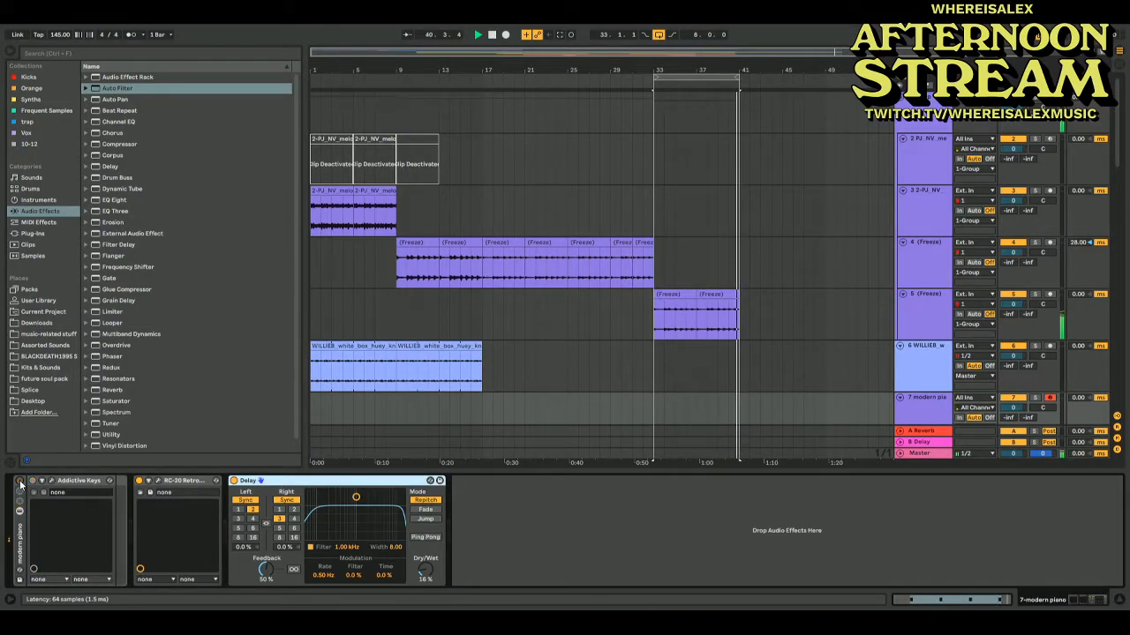
{"action": "left_click", "coordinate": [20, 482]}
{"action": "left_click", "coordinate": [139, 481]}
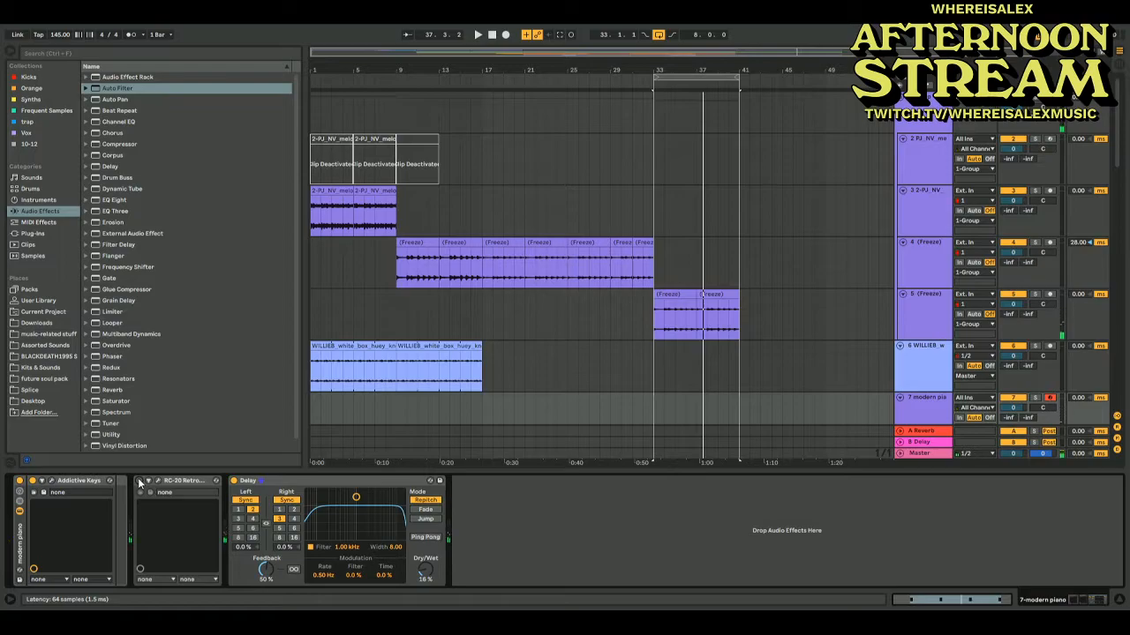
Turn on the metronome and record a part on the modern piano track, starting playback at bar 41
{"action": "left_click", "coordinate": [483, 207]}
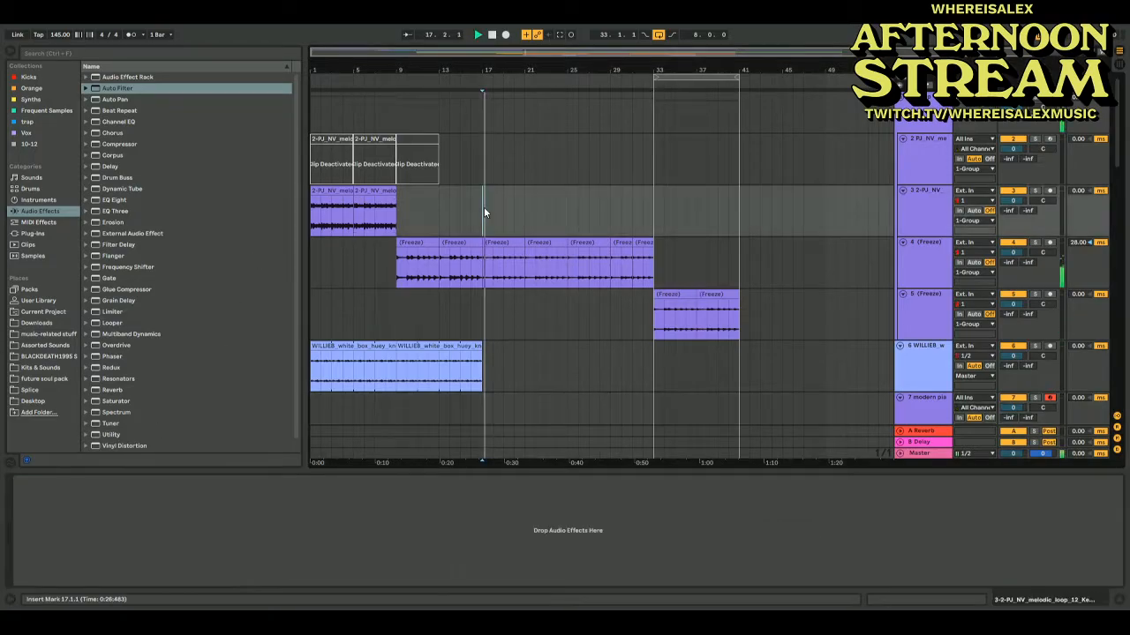
{"action": "left_click", "coordinate": [654, 218]}
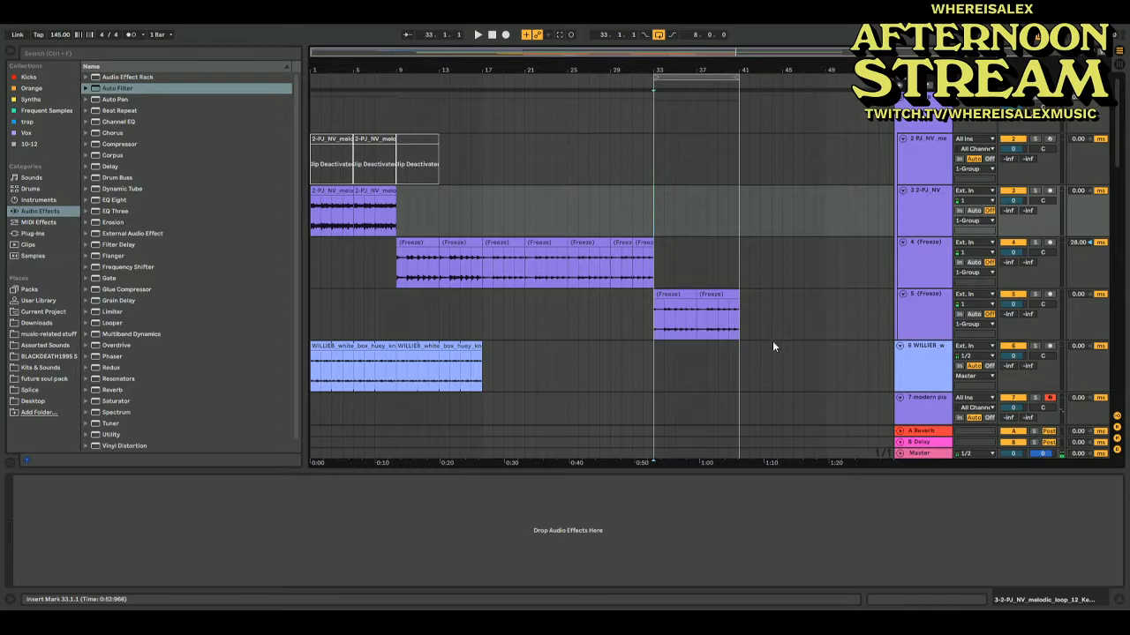
{"action": "scroll", "coordinate": [773, 348], "scroll_direction": "down", "scroll_amount": 2}
{"action": "left_click", "coordinate": [739, 344]}
{"action": "key", "text": "space"}
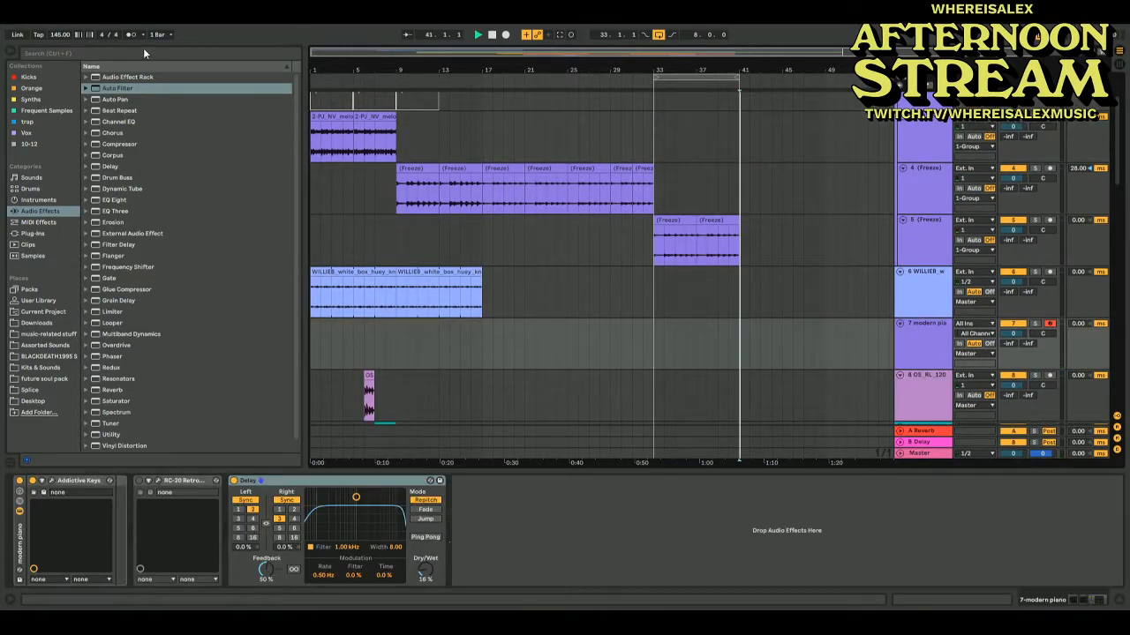
{"action": "left_click", "coordinate": [130, 35]}
{"action": "left_click", "coordinate": [506, 35]}
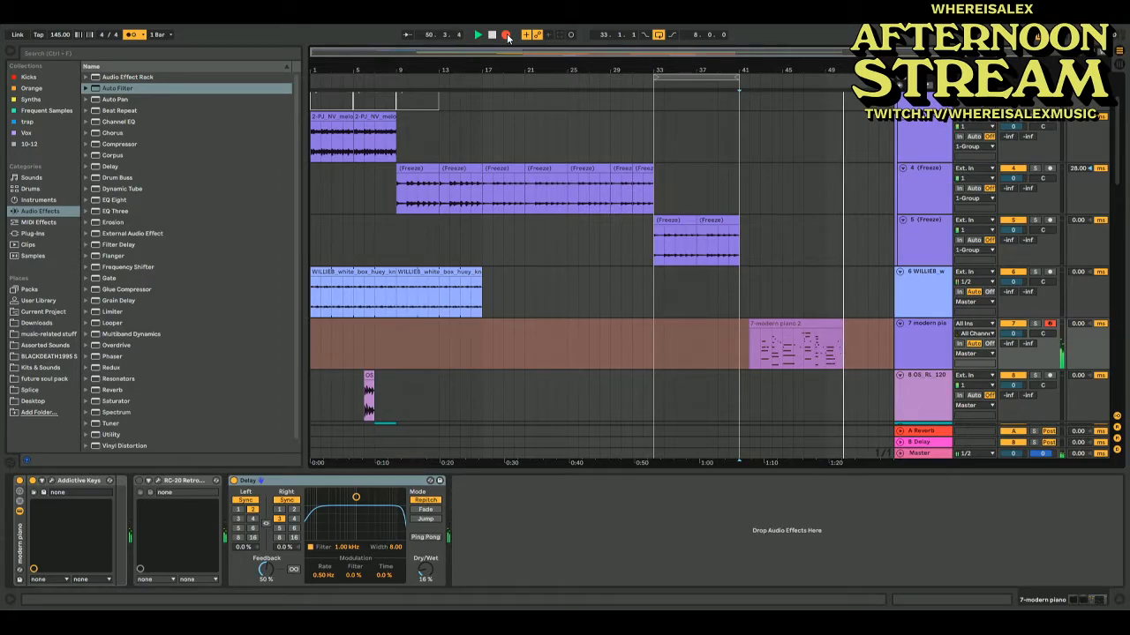
{"action": "left_click", "coordinate": [507, 35]}
Move the recorded modern piano clip to bars 33 to 41, play it and mute track 5 (Freeze)
{"action": "left_click_drag", "start_coordinate": [756, 324], "coordinate": [668, 323]}
{"action": "key", "text": "space"}
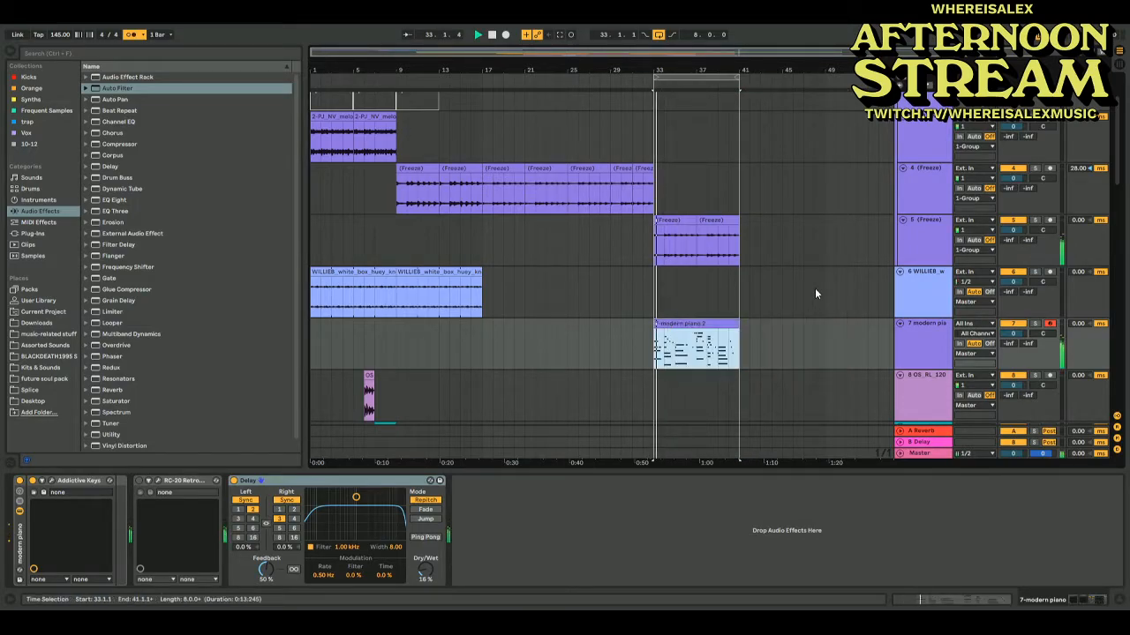
{"action": "left_click", "coordinate": [1009, 220]}
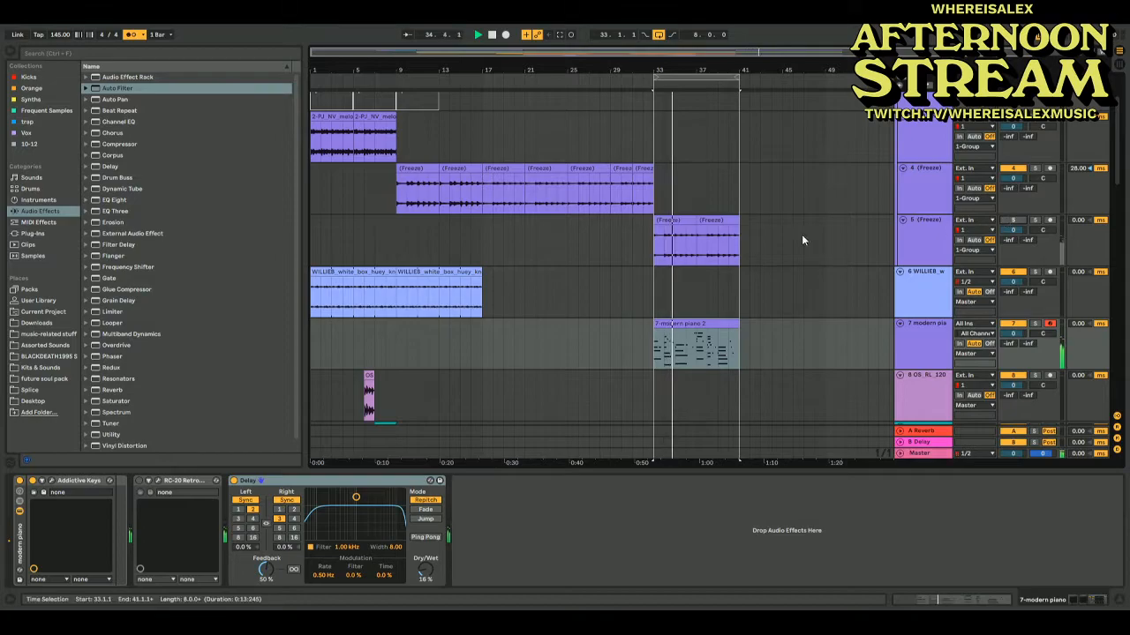
Open the modern piano clip's notes and review them during playback
{"action": "left_click", "coordinate": [600, 272]}
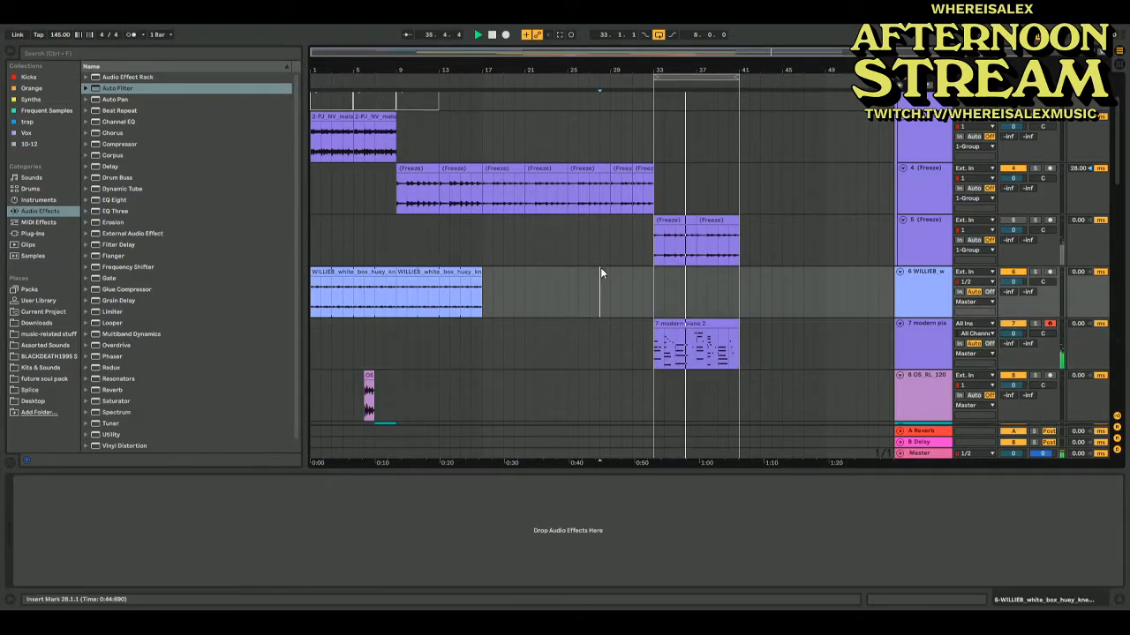
{"action": "left_click", "coordinate": [727, 324]}
{"action": "double_click", "coordinate": [727, 323]}
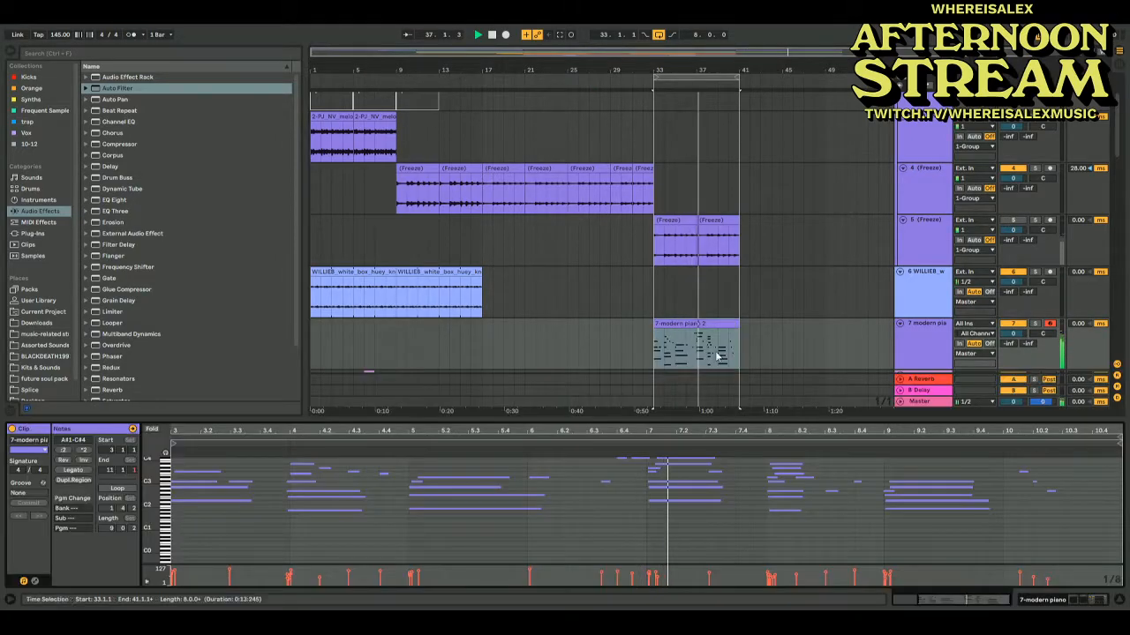
{"action": "left_click", "coordinate": [640, 502]}
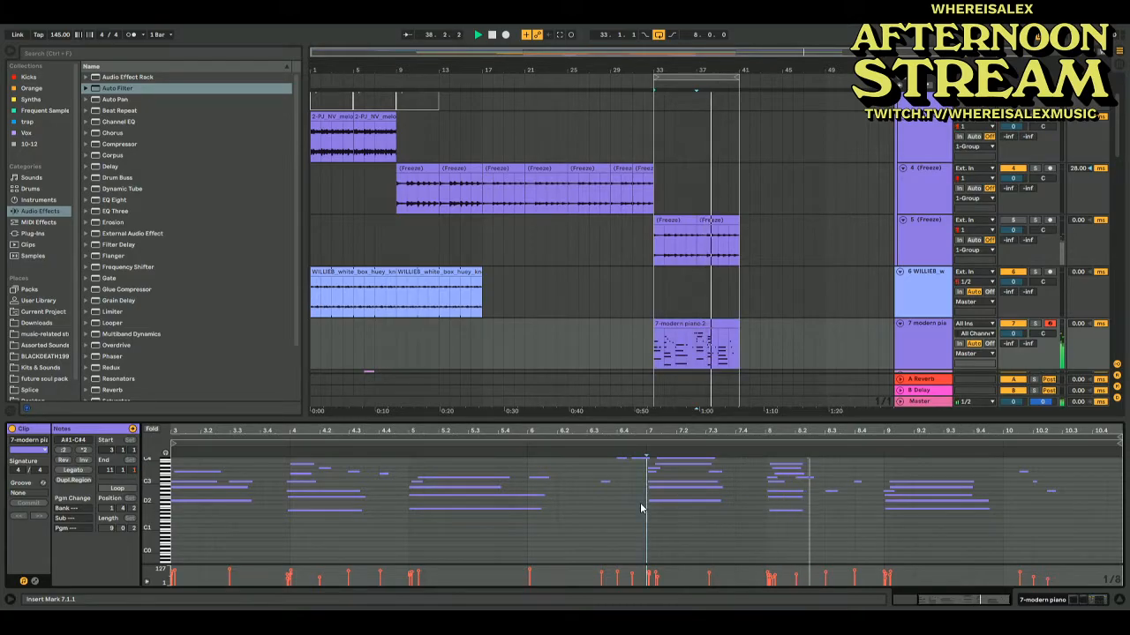
Freeze the modern piano track and copy its clip as audio to a new track with a 22 ms track delay
{"action": "left_click", "coordinate": [916, 339]}
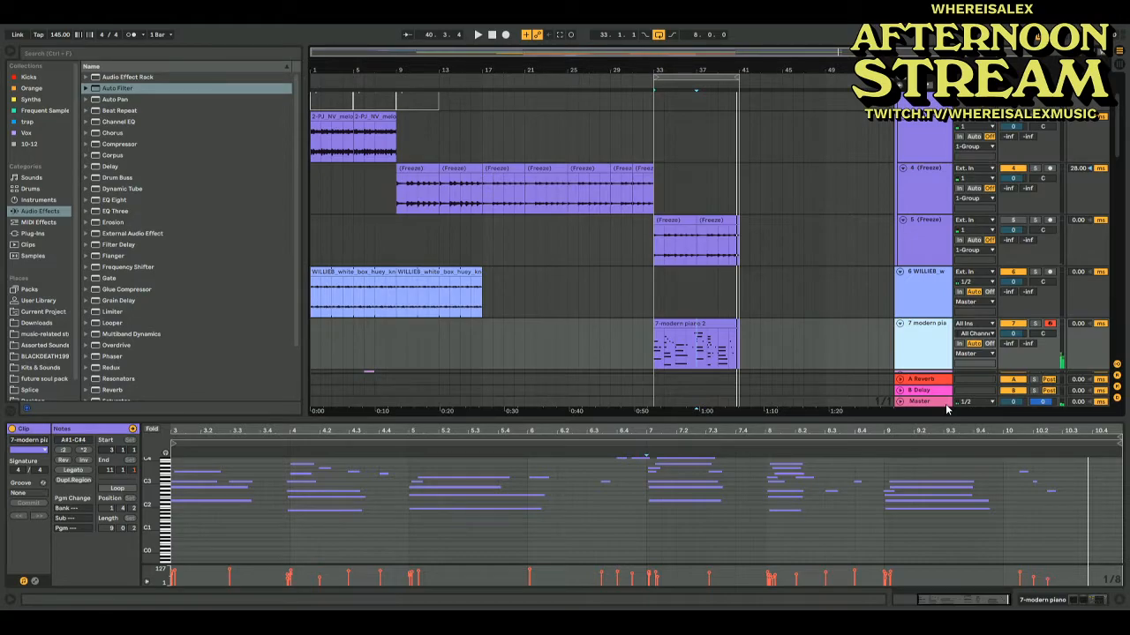
{"action": "left_click", "coordinate": [935, 351]}
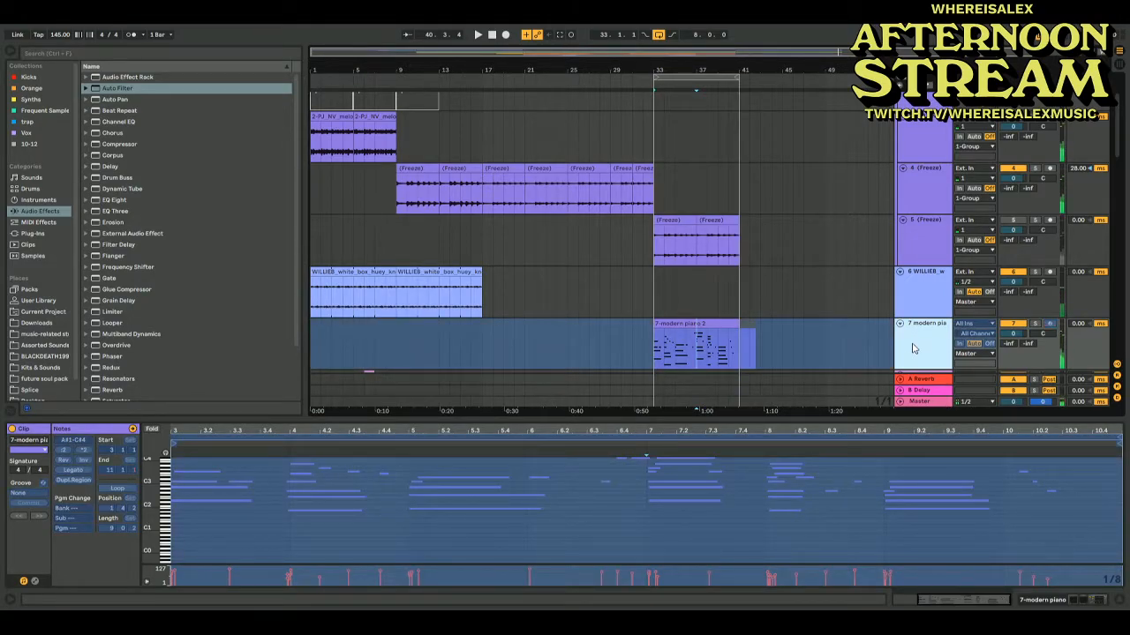
{"action": "key", "text": "ctrl+t"}
{"action": "left_click_drag", "start_coordinate": [673, 278], "coordinate": [684, 340]}
{"action": "left_click", "coordinate": [1075, 327]}
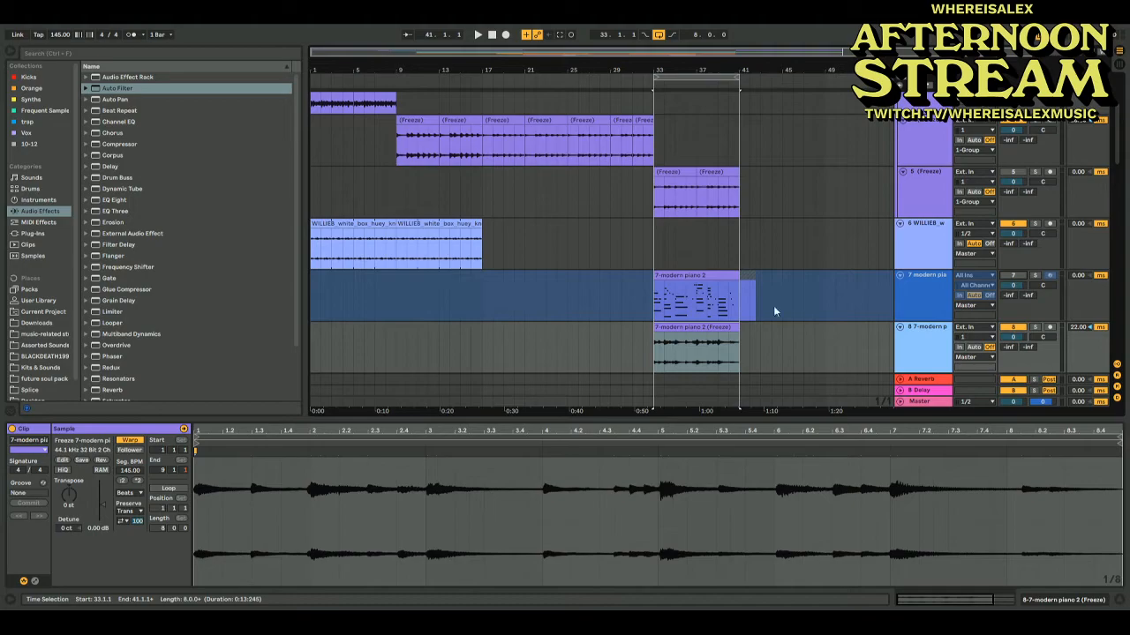
Duplicate the frozen piano and drum clips into bars 41 to 49, extend the loop to bar 49 and play from bar 33
{"action": "key", "text": "ctrl+d"}
{"action": "left_click_drag", "start_coordinate": [741, 73], "coordinate": [819, 82]}
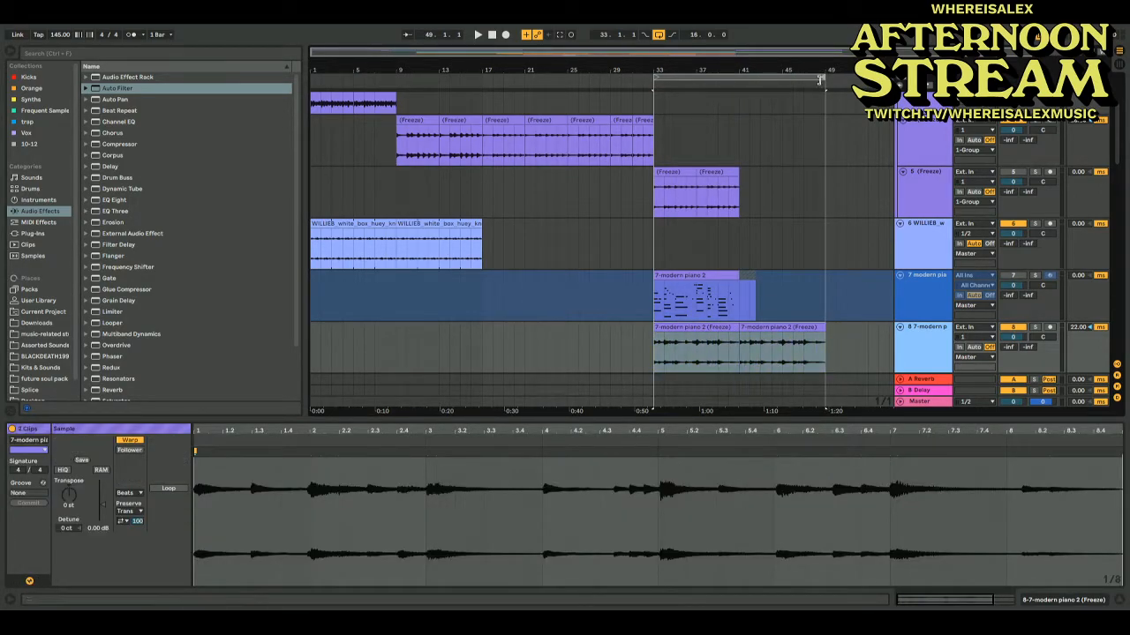
{"action": "scroll", "coordinate": [735, 238], "scroll_direction": "down", "scroll_amount": 5}
{"action": "scroll", "coordinate": [674, 172], "scroll_direction": "up", "scroll_amount": 1}
{"action": "left_click_drag", "start_coordinate": [658, 170], "coordinate": [747, 450]}
{"action": "key", "text": "ctrl+d"}
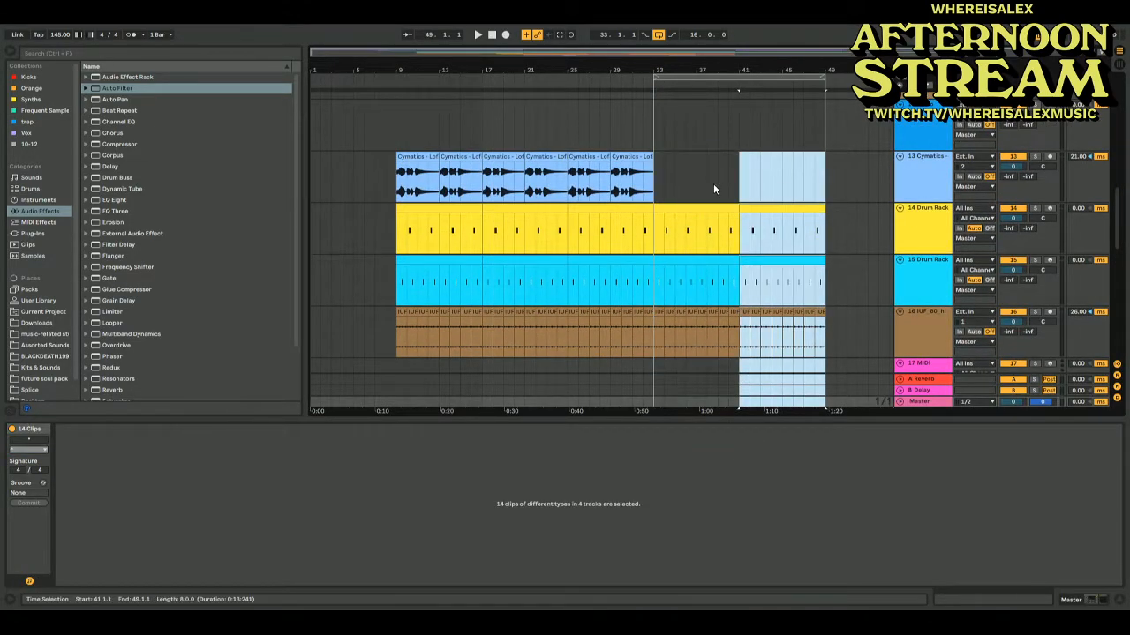
{"action": "left_click", "coordinate": [660, 128]}
{"action": "key", "text": "space"}
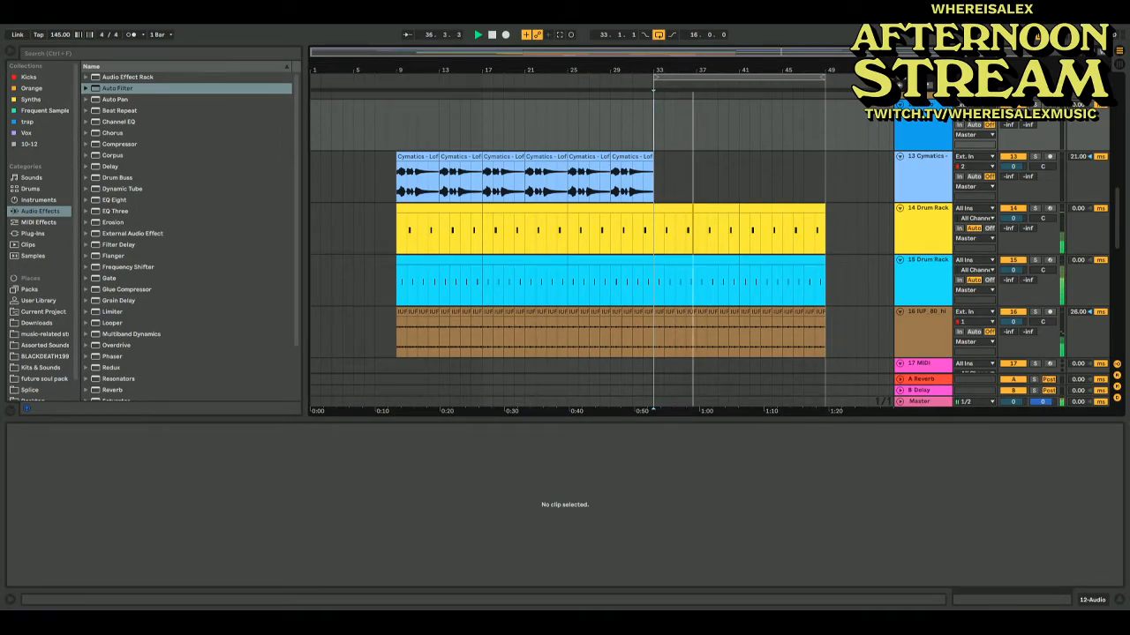
Raise the gain of both frozen modern piano clips to 5.56 dB and play from bar 33
{"action": "scroll", "coordinate": [741, 289], "scroll_direction": "up", "scroll_amount": 8}
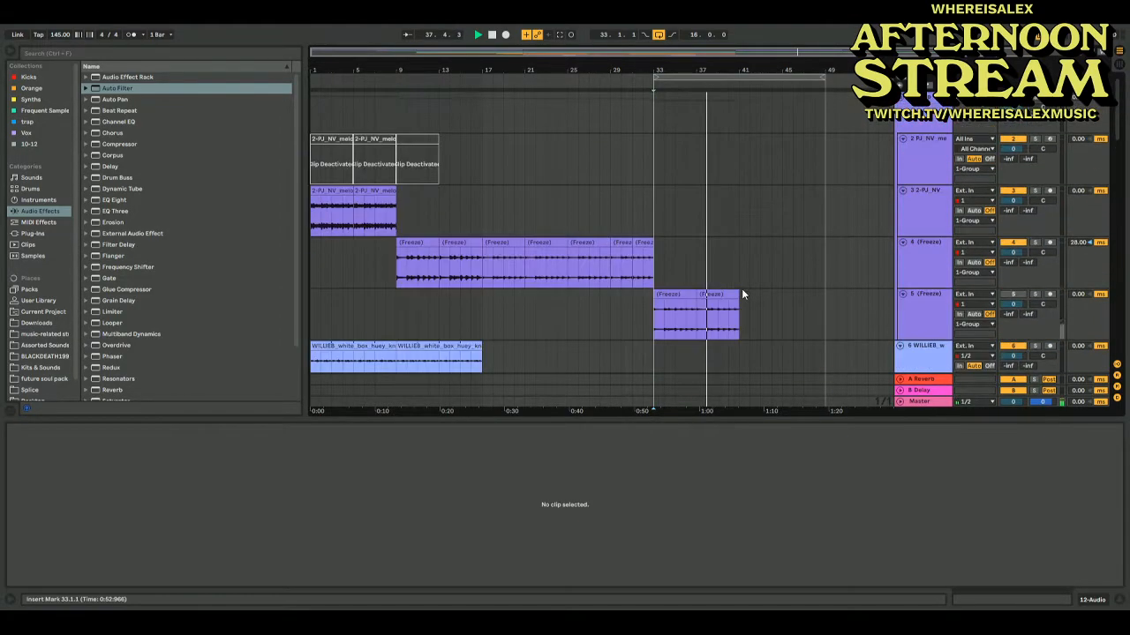
{"action": "left_click", "coordinate": [688, 216]}
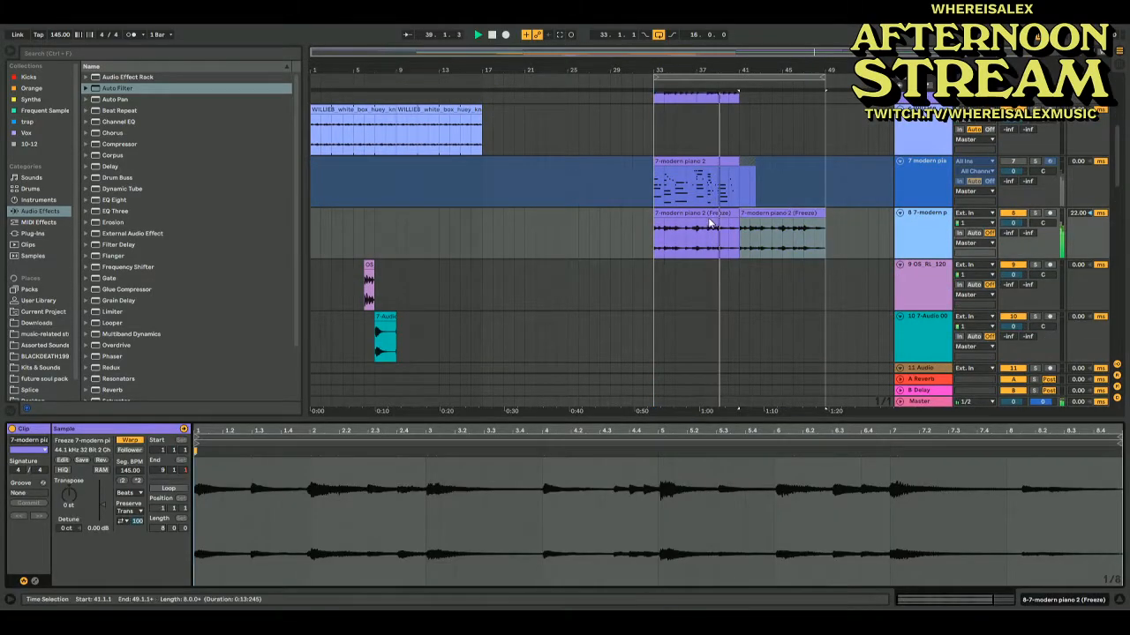
{"action": "left_click", "coordinate": [777, 229], "text": "shift"}
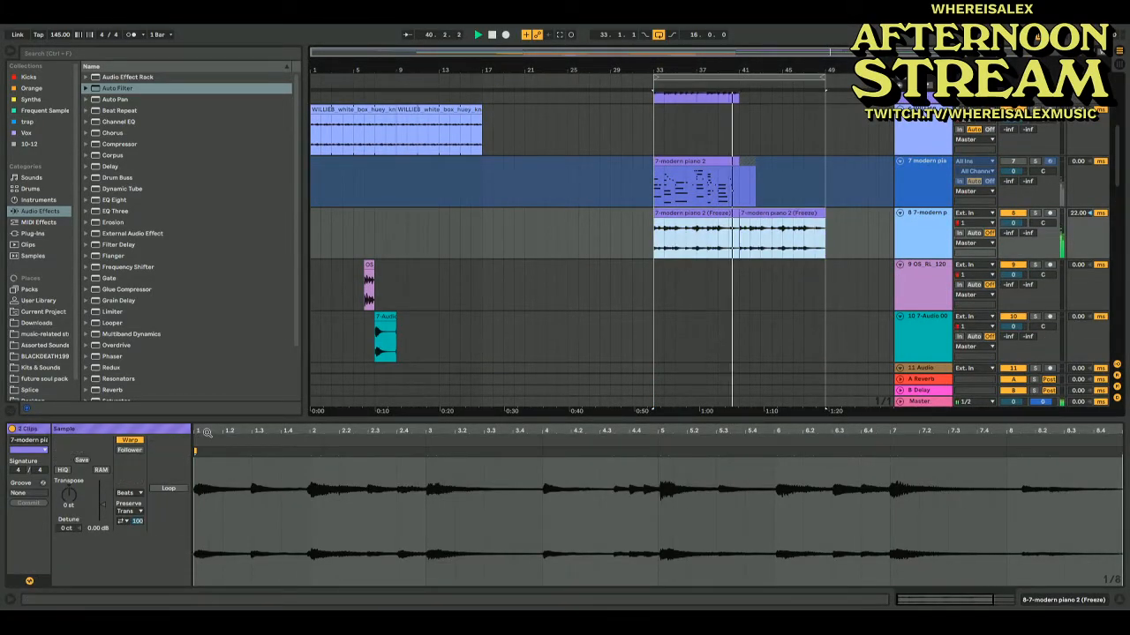
{"action": "left_click_drag", "start_coordinate": [97, 528], "coordinate": [97, 519]}
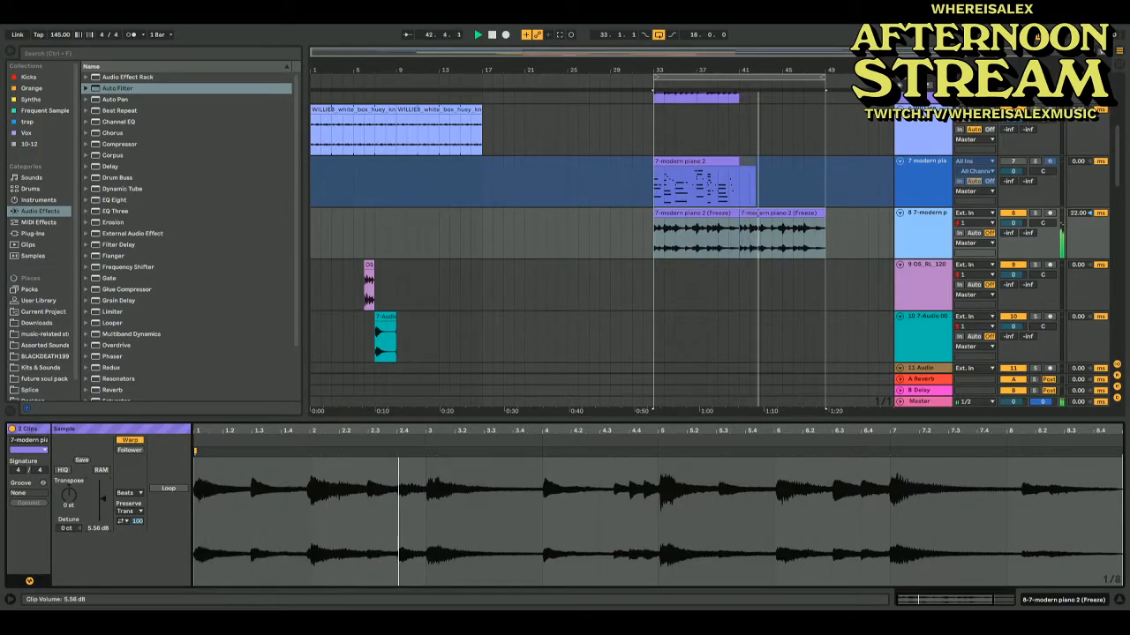
{"action": "left_click", "coordinate": [644, 231]}
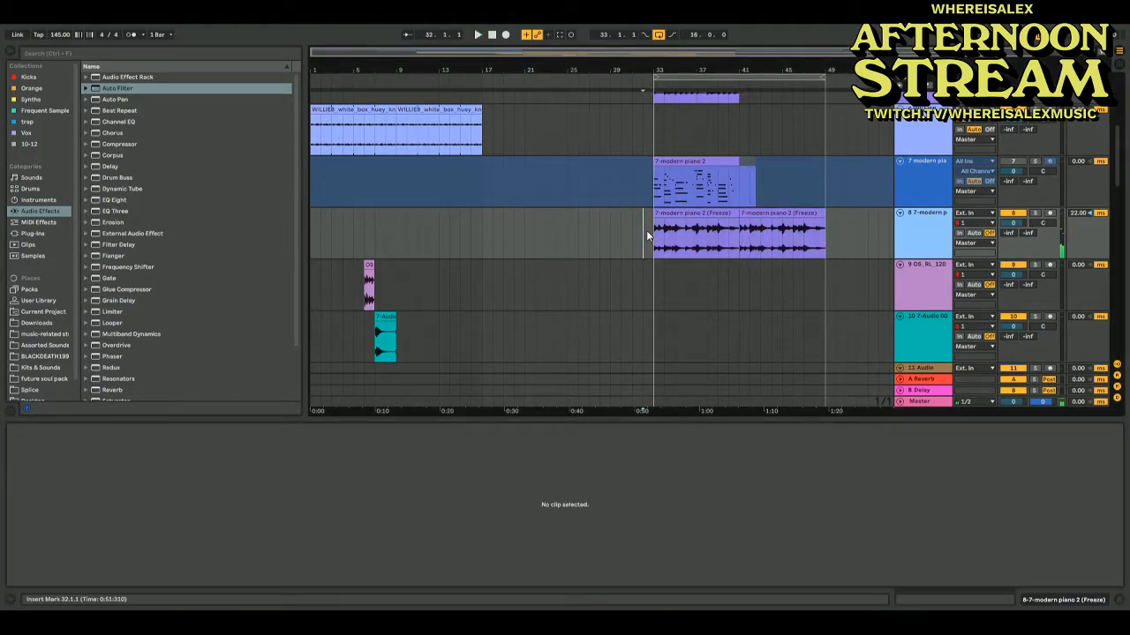
{"action": "left_click", "coordinate": [653, 237]}
Delete the frozen clips from bar 33 onward on track 5
{"action": "scroll", "coordinate": [818, 228], "scroll_direction": "down", "scroll_amount": 5}
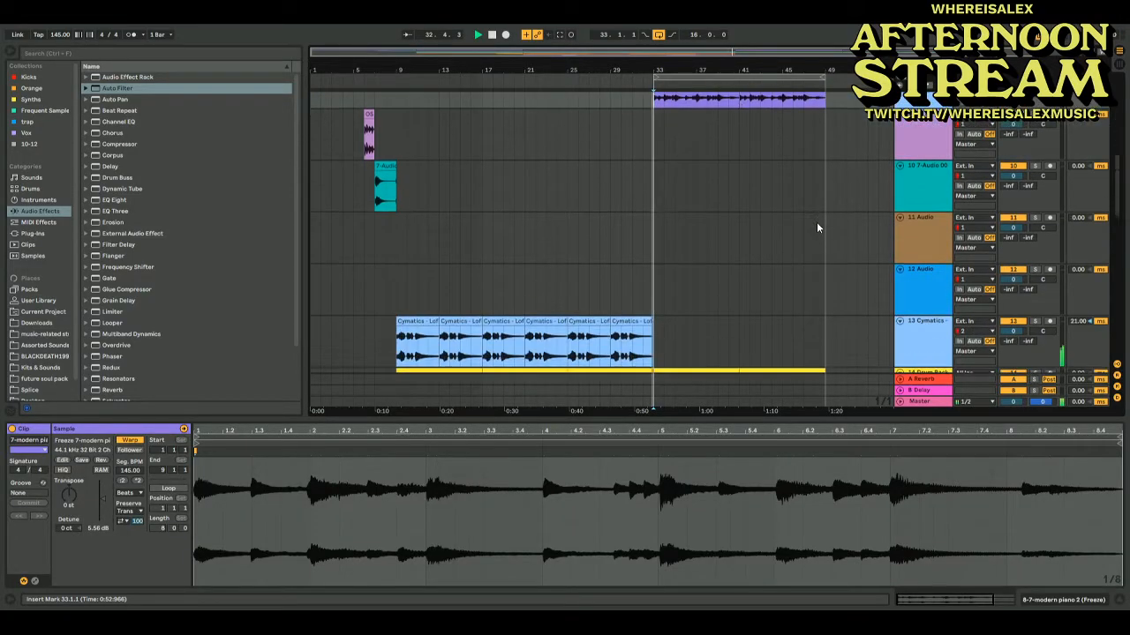
{"action": "scroll", "coordinate": [819, 228], "scroll_direction": "up", "scroll_amount": 5}
{"action": "scroll", "coordinate": [817, 222], "scroll_direction": "up", "scroll_amount": 5}
{"action": "scroll", "coordinate": [817, 229], "scroll_direction": "down", "scroll_amount": 5}
{"action": "scroll", "coordinate": [816, 229], "scroll_direction": "up", "scroll_amount": 5}
{"action": "left_click_drag", "start_coordinate": [762, 287], "coordinate": [652, 304]}
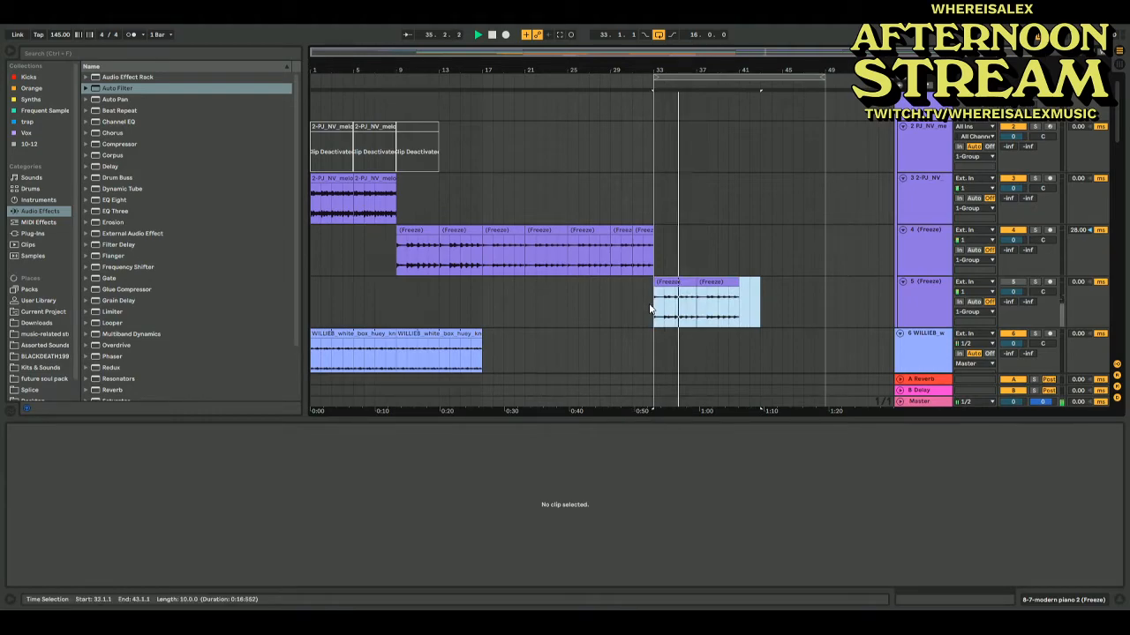
{"action": "key", "text": "Delete"}
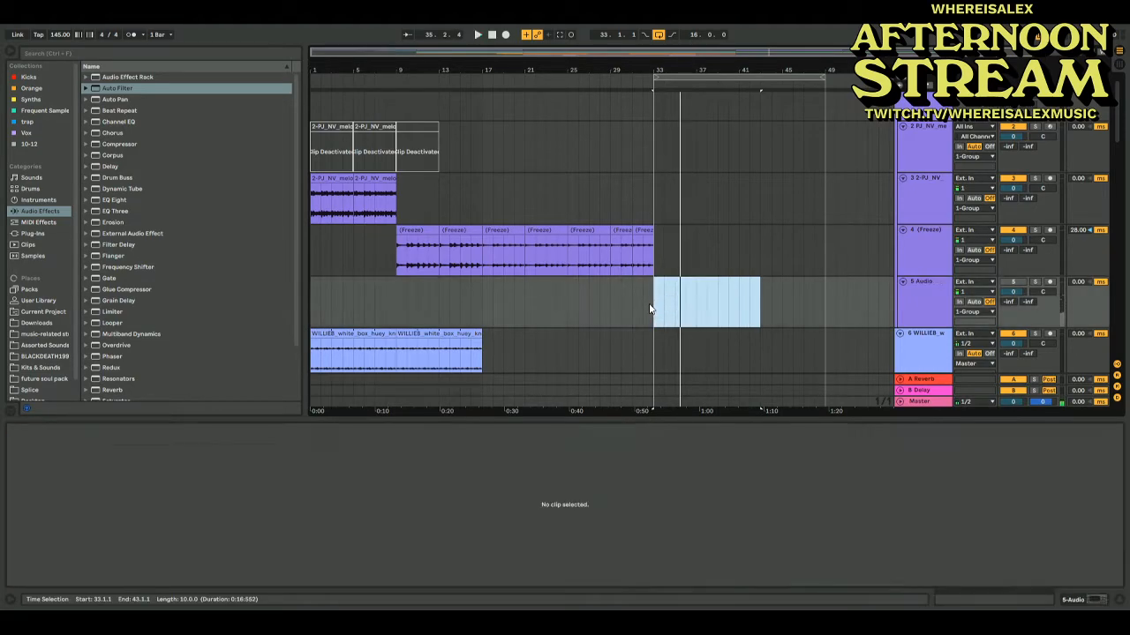
Arm track 2 (PJ_NV melodic loop), play along from bar 33 and capture the performed MIDI as a clip
{"action": "left_click", "coordinate": [1050, 180]}
{"action": "scroll", "coordinate": [997, 152], "scroll_direction": "up", "scroll_amount": 1}
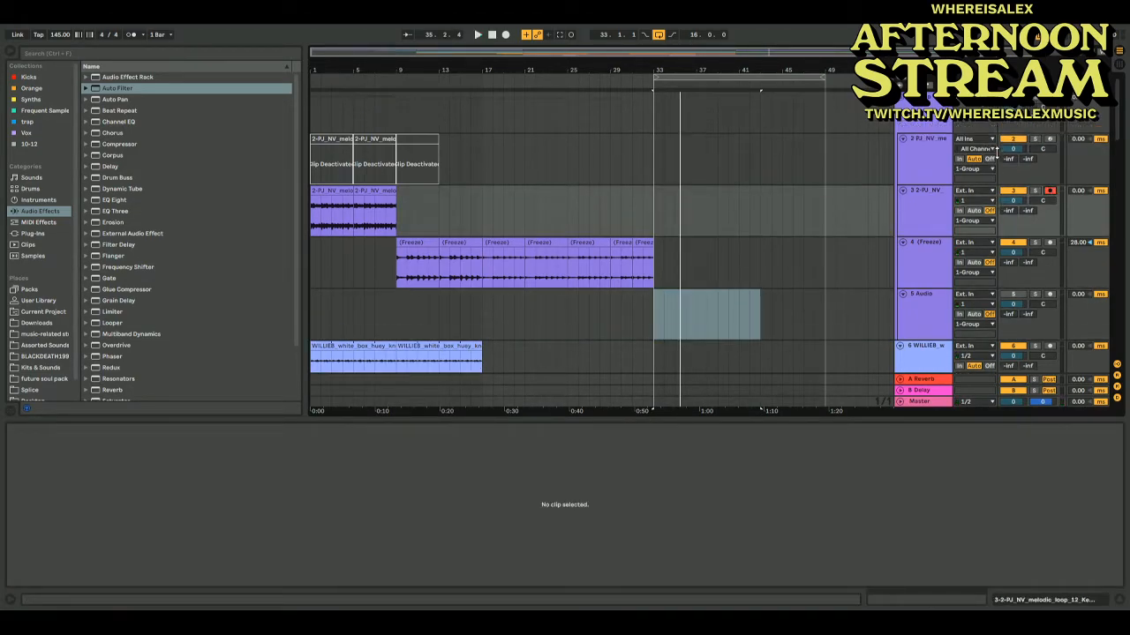
{"action": "left_click", "coordinate": [1049, 139]}
{"action": "left_click", "coordinate": [776, 79]}
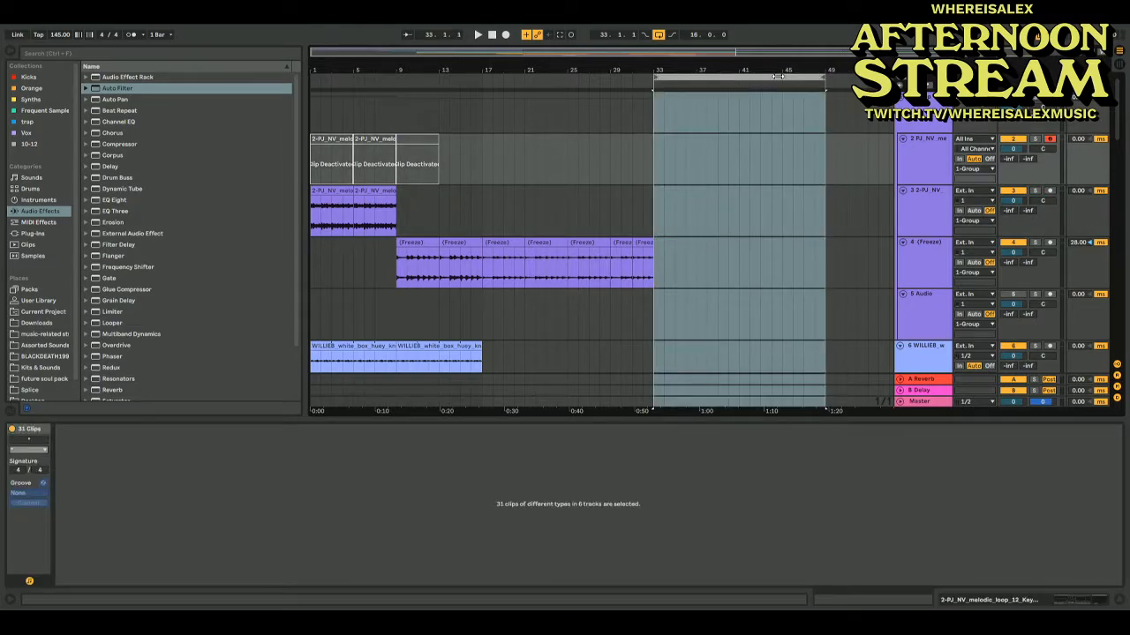
{"action": "key", "text": "space"}
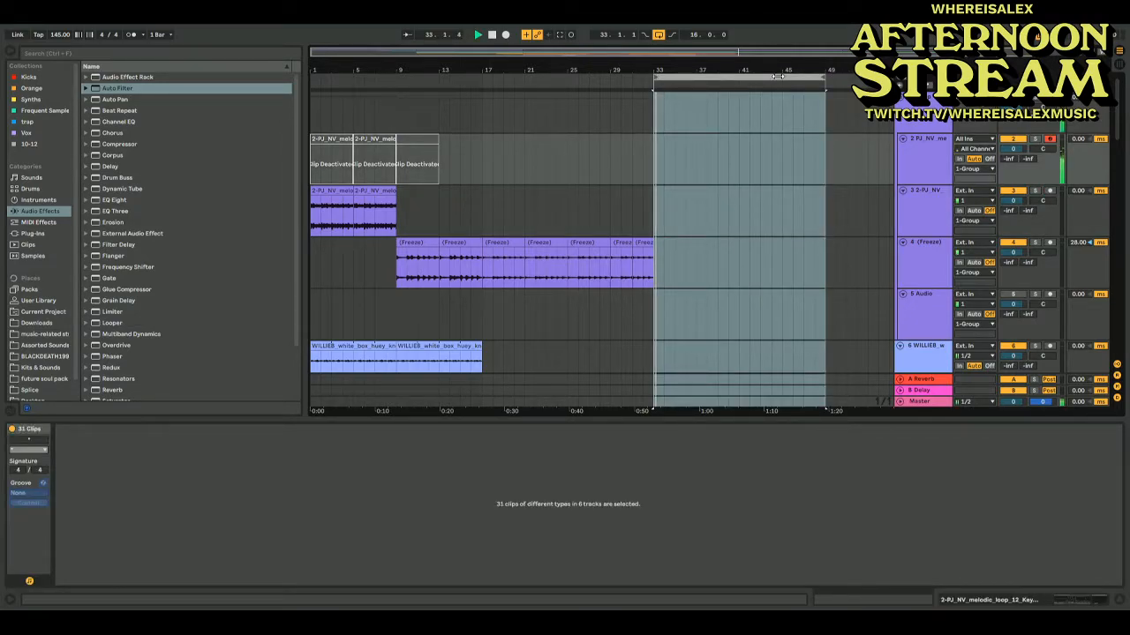
{"action": "key", "text": "space"}
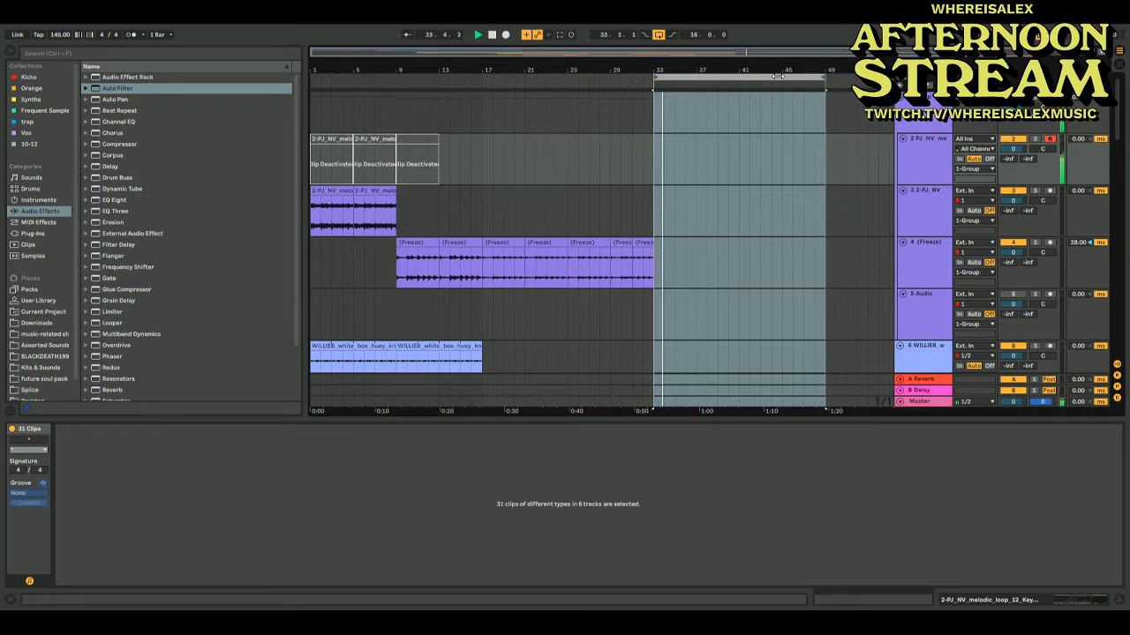
{"action": "key", "text": "space"}
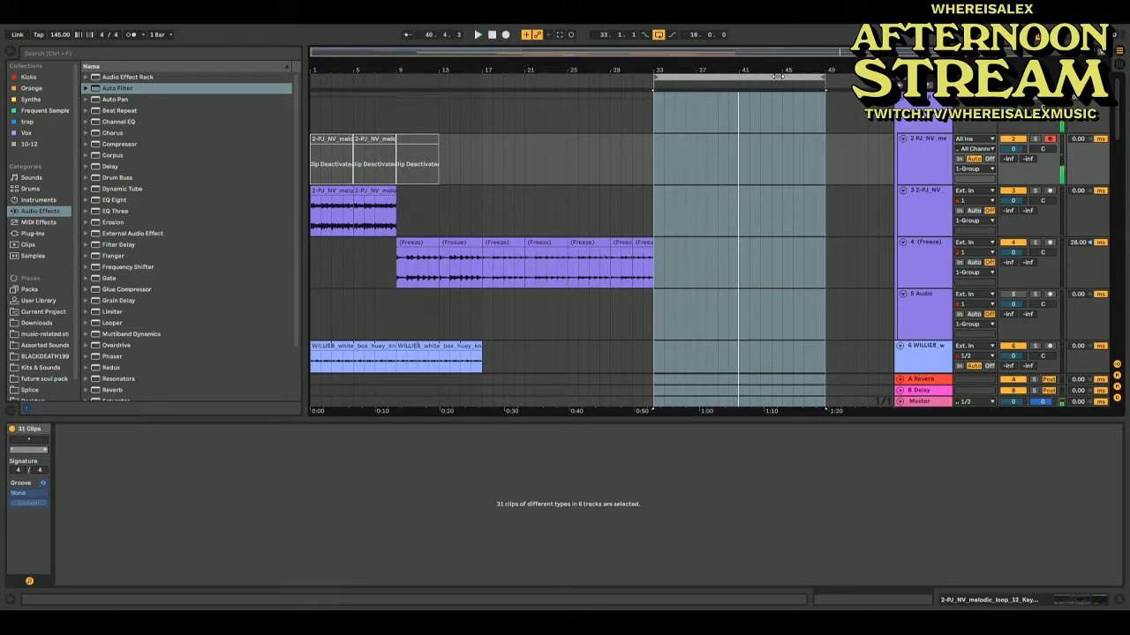
{"action": "left_click", "coordinate": [557, 33]}
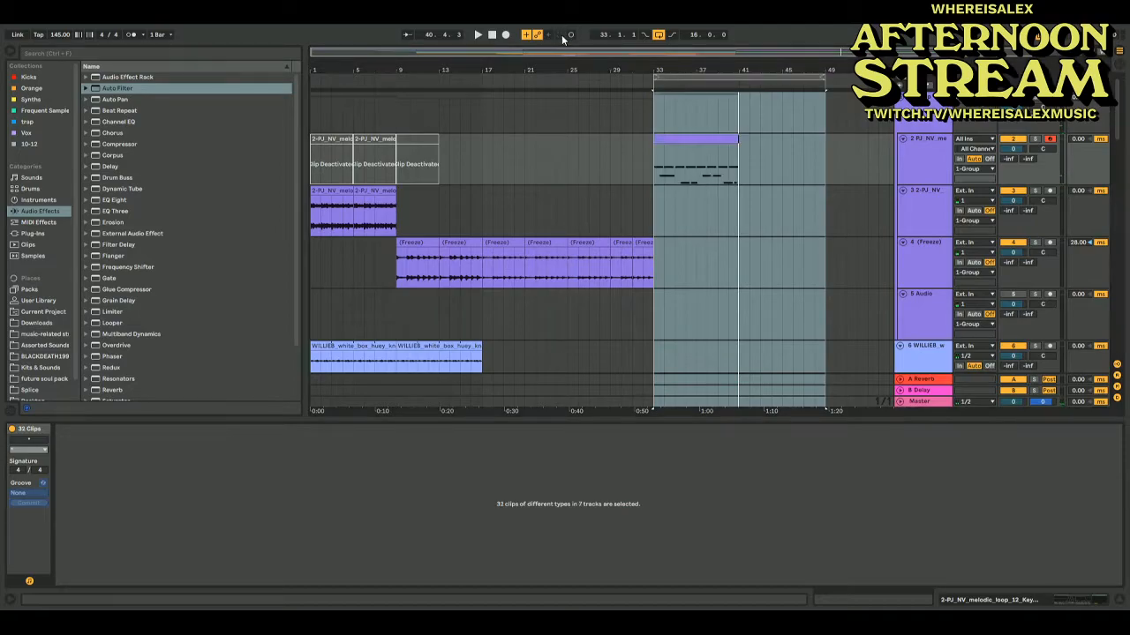
Quantize all notes in the captured clip on track 2 and play it from bar 33
{"action": "left_click", "coordinate": [677, 140]}
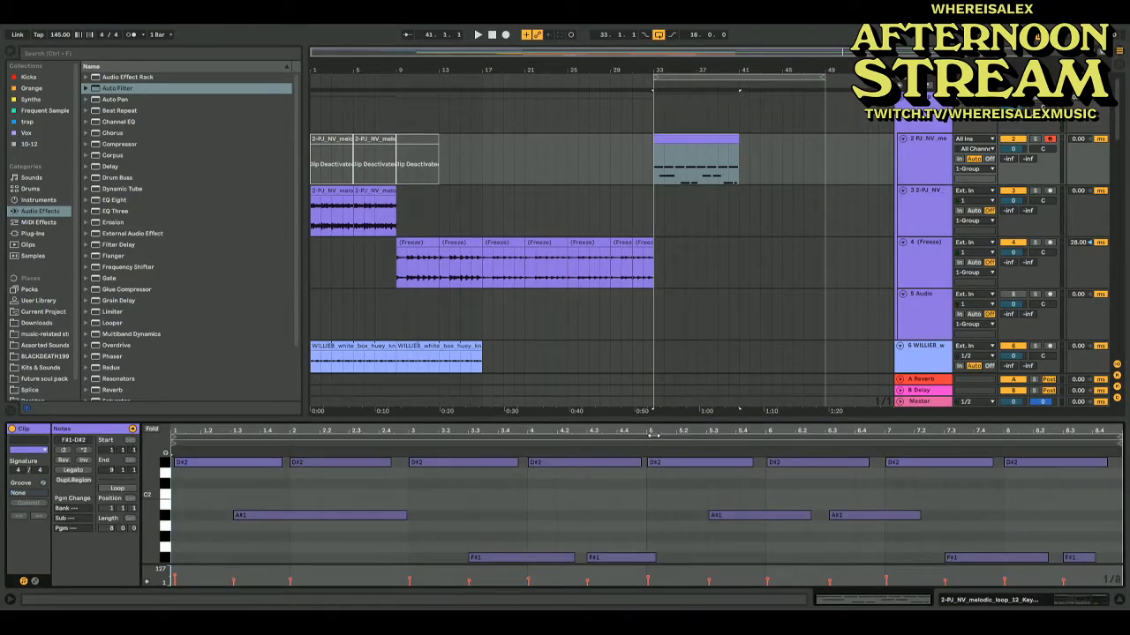
{"action": "left_click", "coordinate": [617, 490]}
{"action": "key", "text": "ctrl+a"}
{"action": "key", "text": "space"}
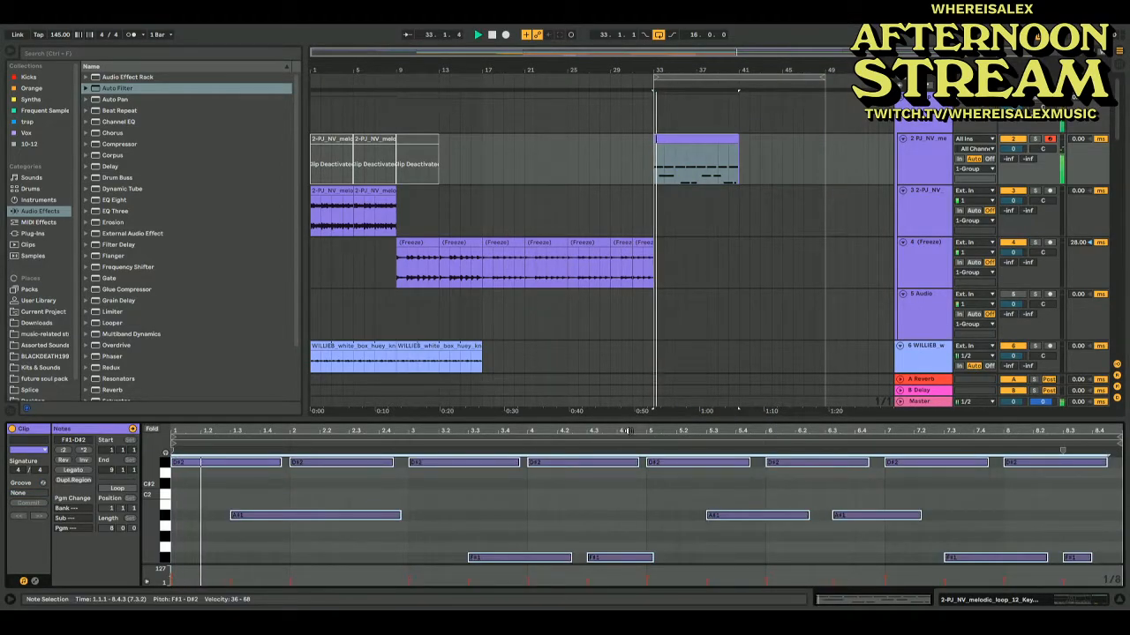
{"action": "left_click", "coordinate": [671, 141]}
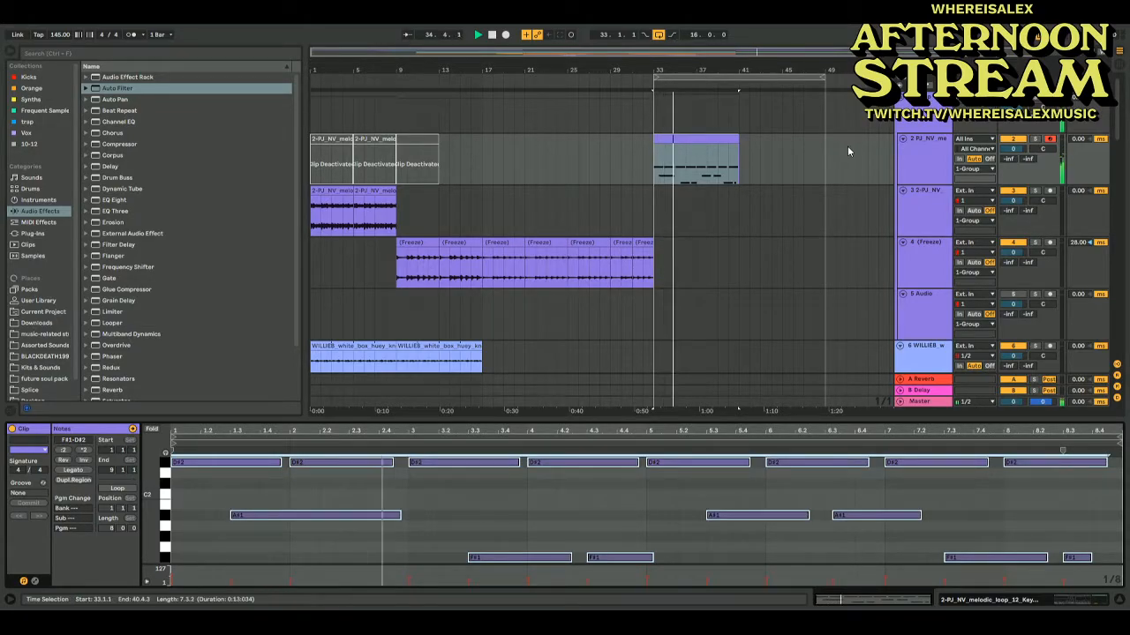
Freeze track 2, copy its captured clip as audio to track 3 at bar 33 and duplicate the copy once
{"action": "left_click", "coordinate": [925, 159]}
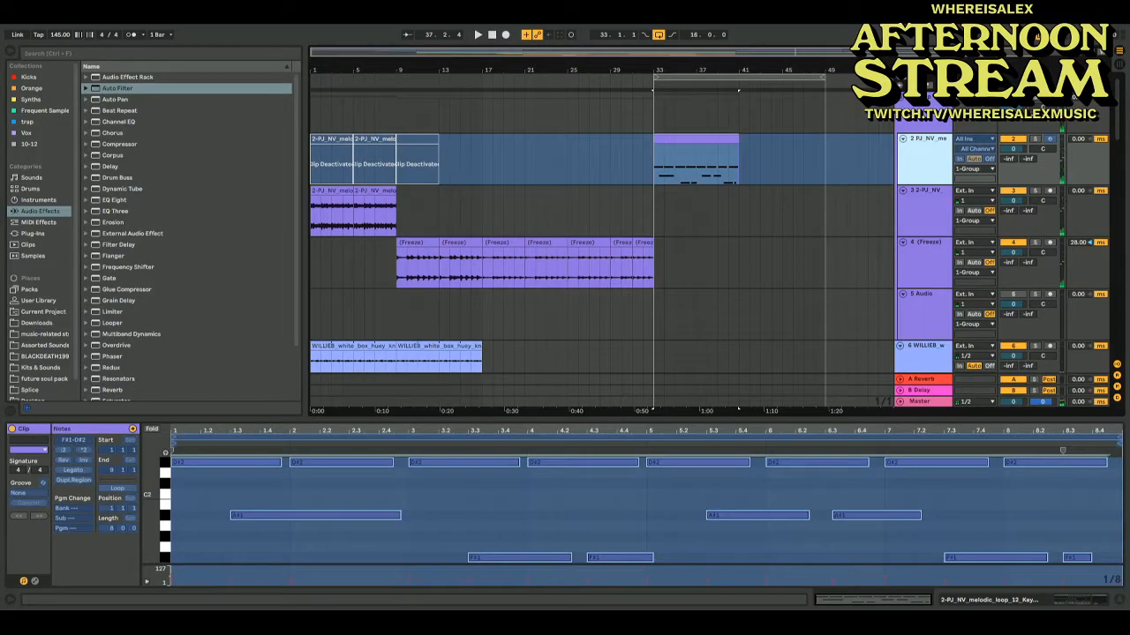
{"action": "left_click_drag", "start_coordinate": [701, 145], "coordinate": [716, 191]}
{"action": "key", "text": "ctrl+d"}
Deactivate the captured MIDI clip on track 2, set track 3's delay to 26 ms and play from bar 33
{"action": "left_click", "coordinate": [689, 150]}
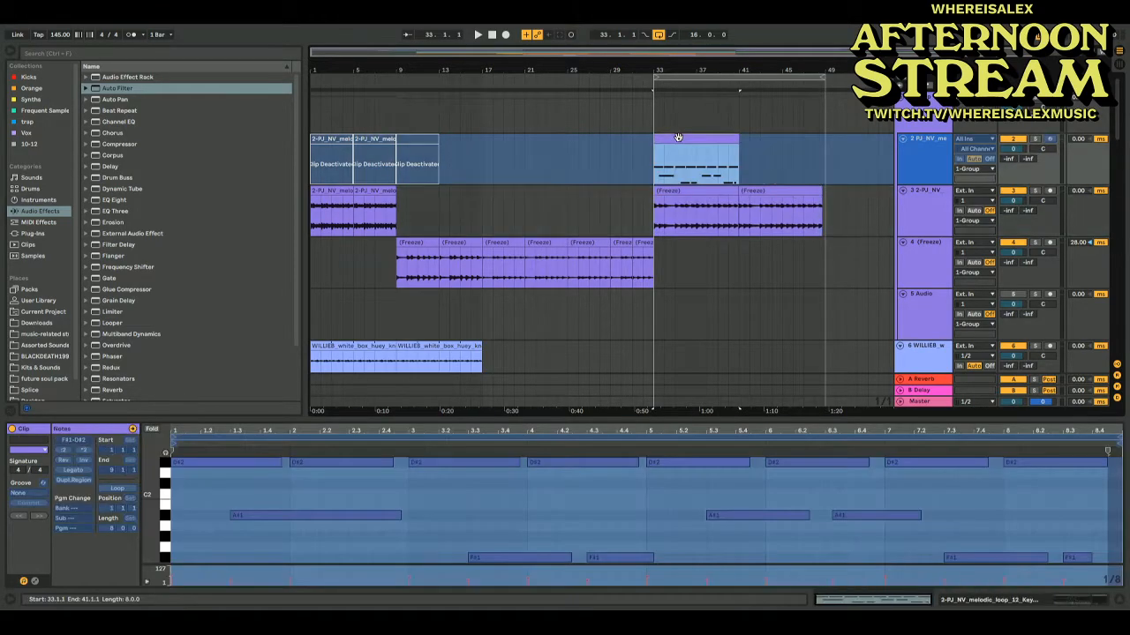
{"action": "key", "text": "0"}
{"action": "left_click", "coordinate": [664, 203]}
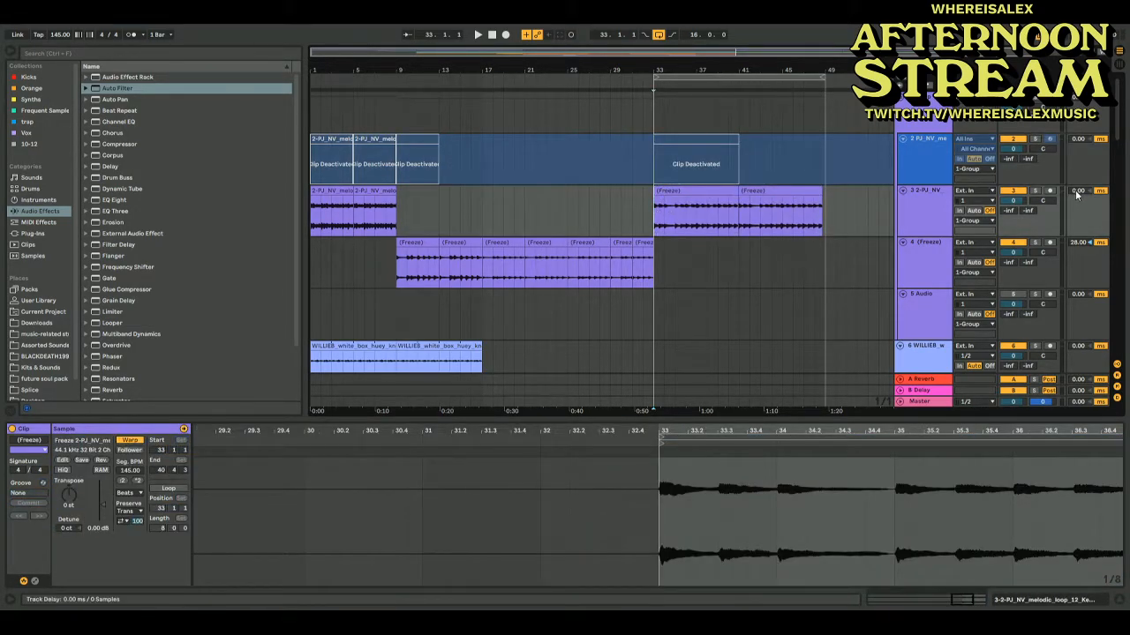
{"action": "key", "text": "space"}
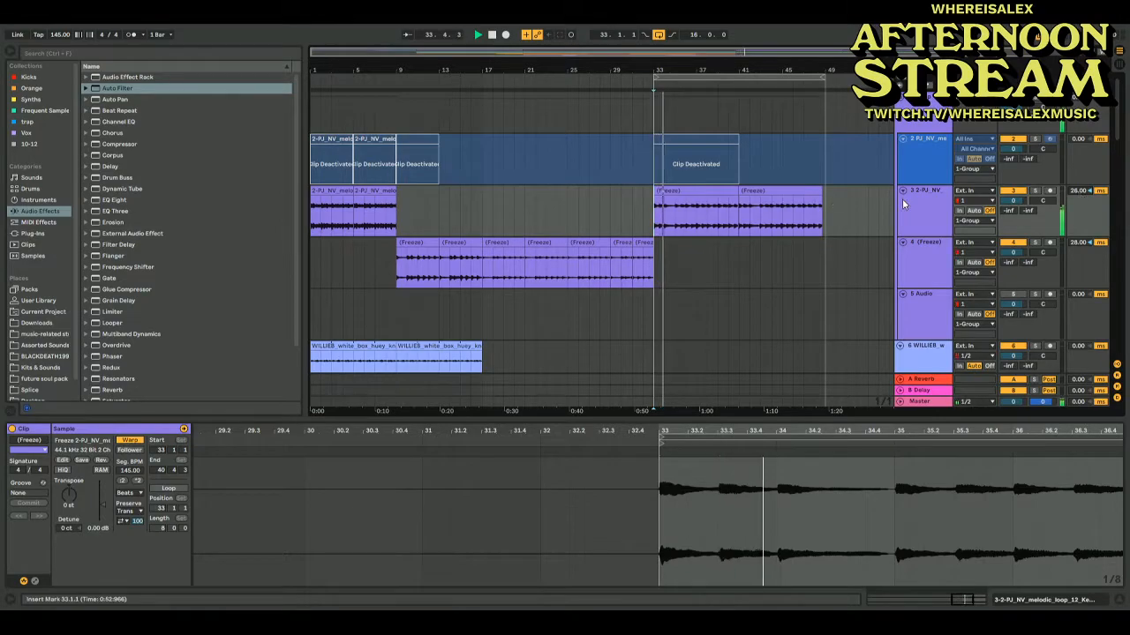
Delete the second frozen clip on track 3, then extend the first to bar 41 with its gain at -3.94 dB
{"action": "left_click", "coordinate": [765, 191]}
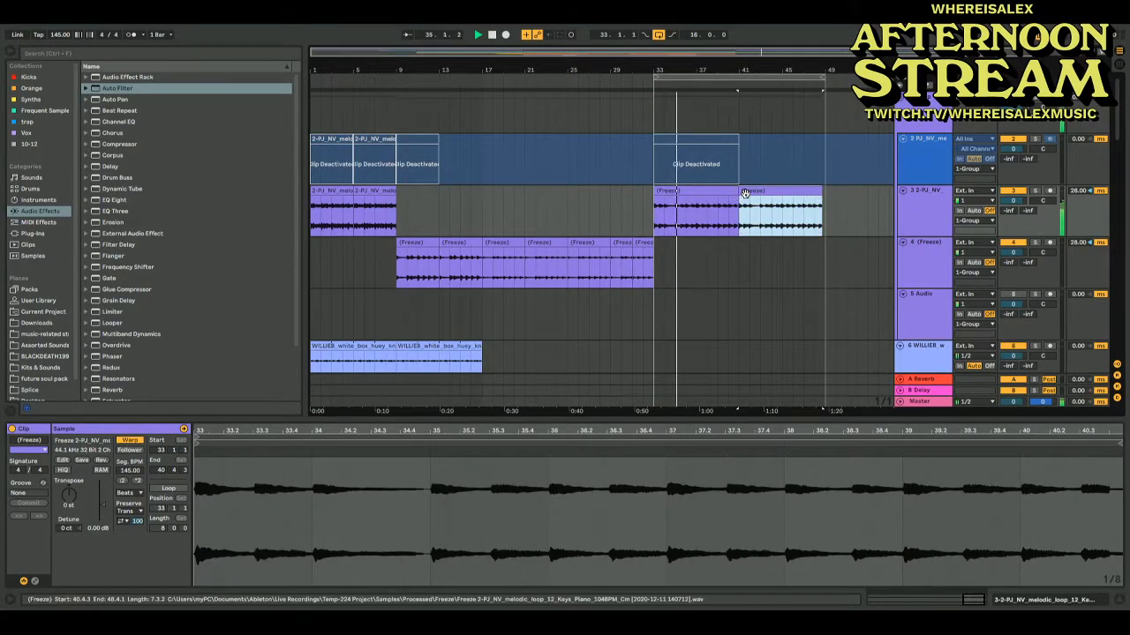
{"action": "key", "text": "Delete"}
{"action": "left_click", "coordinate": [737, 202]}
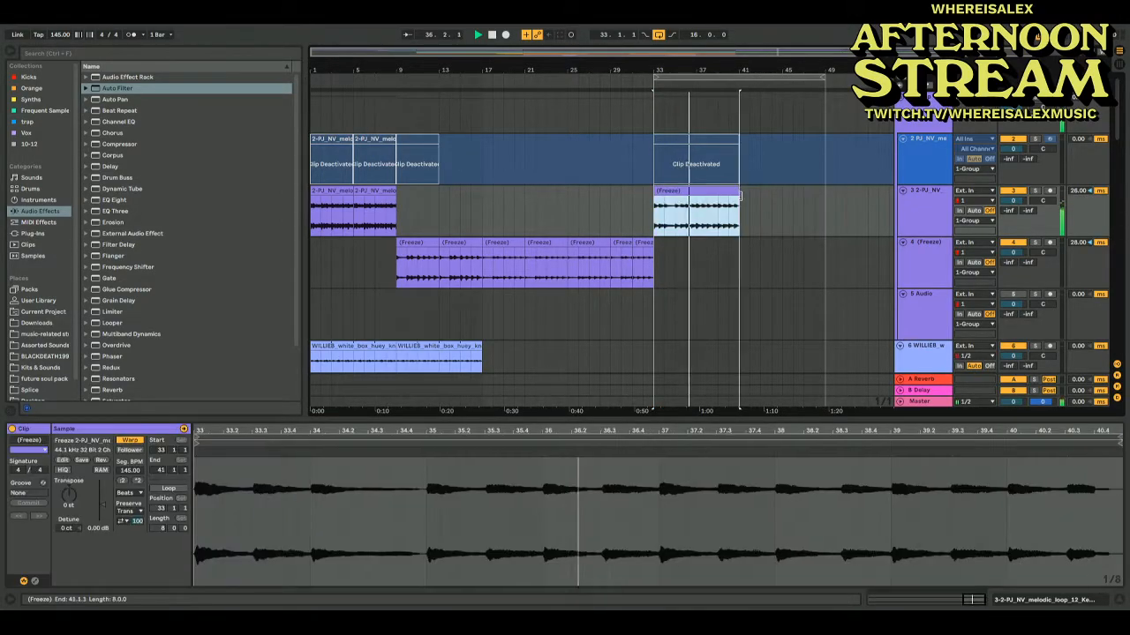
{"action": "left_click_drag", "start_coordinate": [102, 502], "coordinate": [101, 510]}
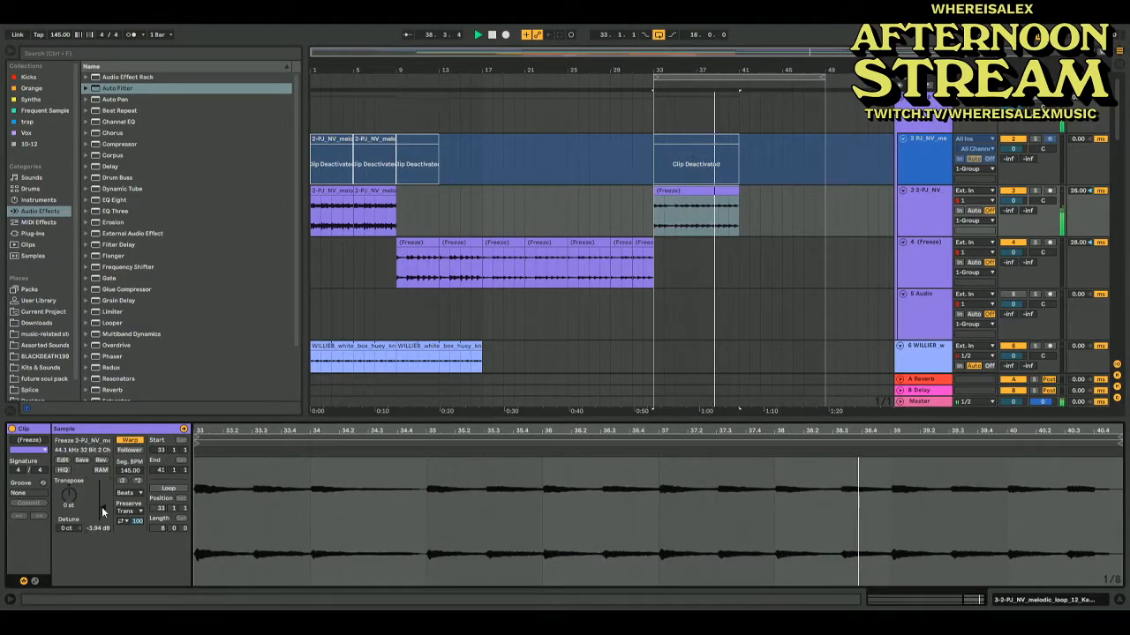
Split track 3's frozen clip at bar 37, repeat its first four bars through bar 49 and play from bar 33
{"action": "left_click", "coordinate": [694, 206]}
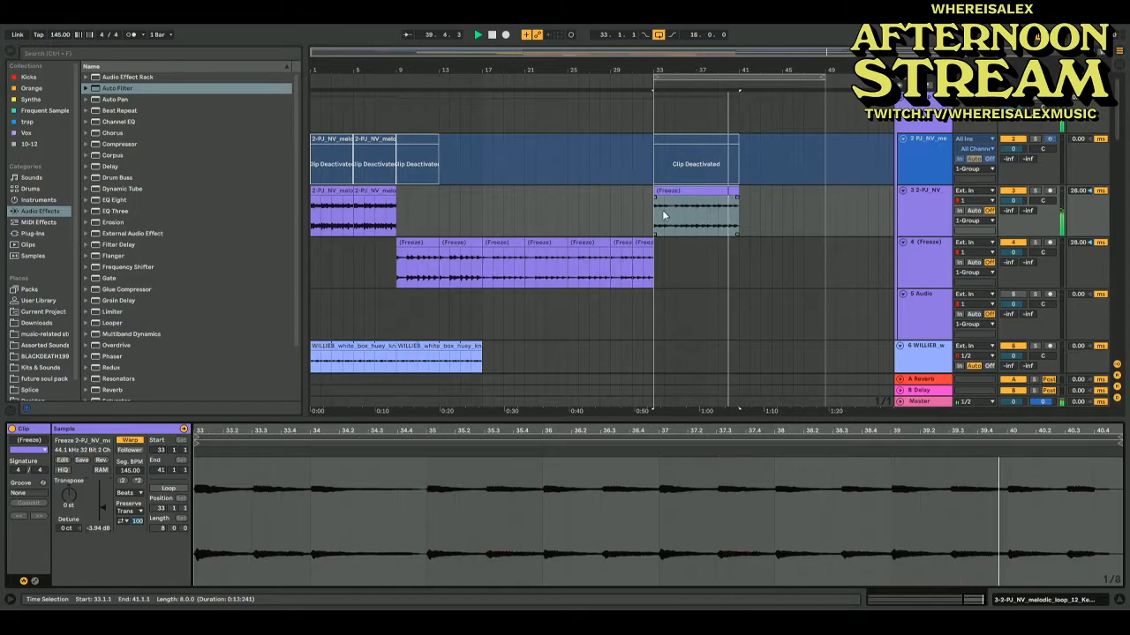
{"action": "key", "text": "ctrl+e"}
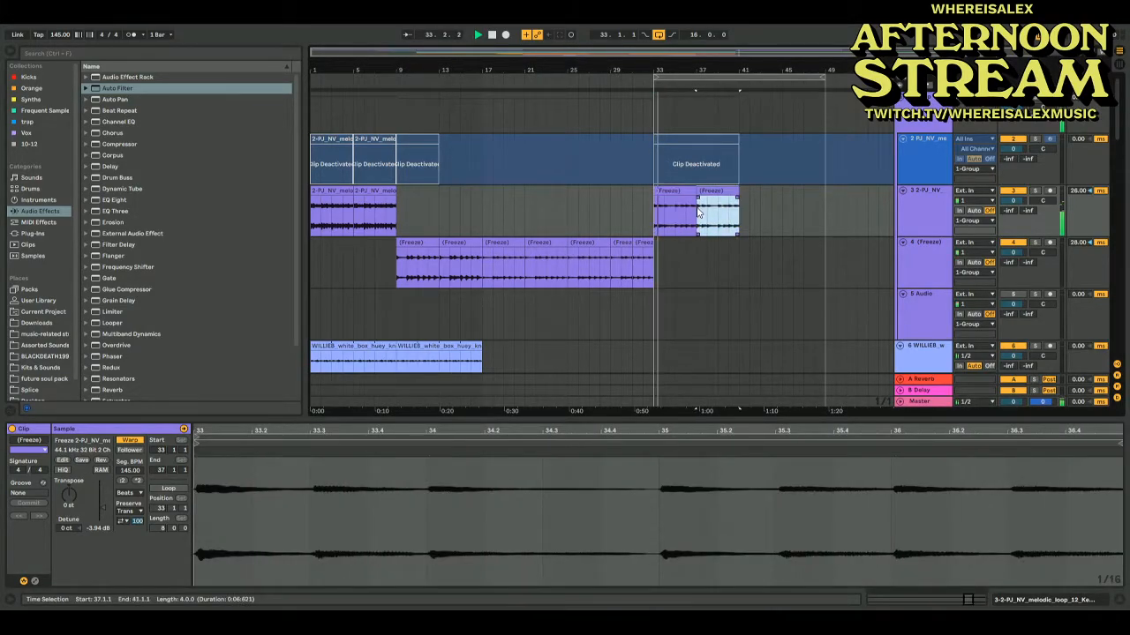
{"action": "key", "text": "ctrl+d"}
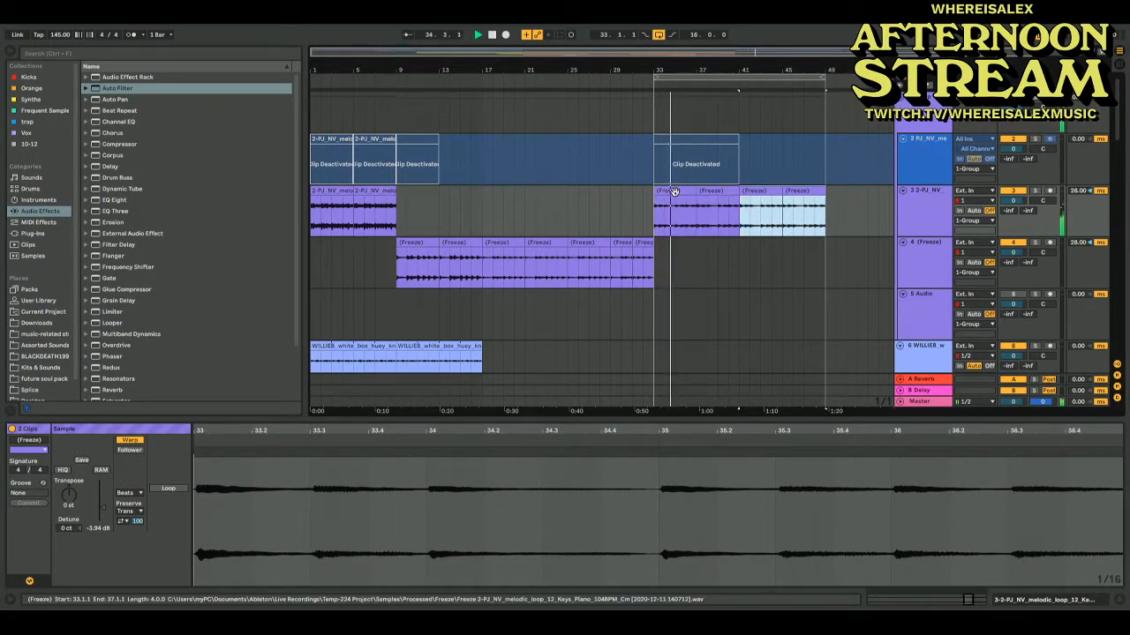
{"action": "left_click", "coordinate": [652, 198]}
Insert a new audio track below track 26 (SOULSURPLUS)
{"action": "scroll", "coordinate": [652, 198], "scroll_direction": "down", "scroll_amount": 10}
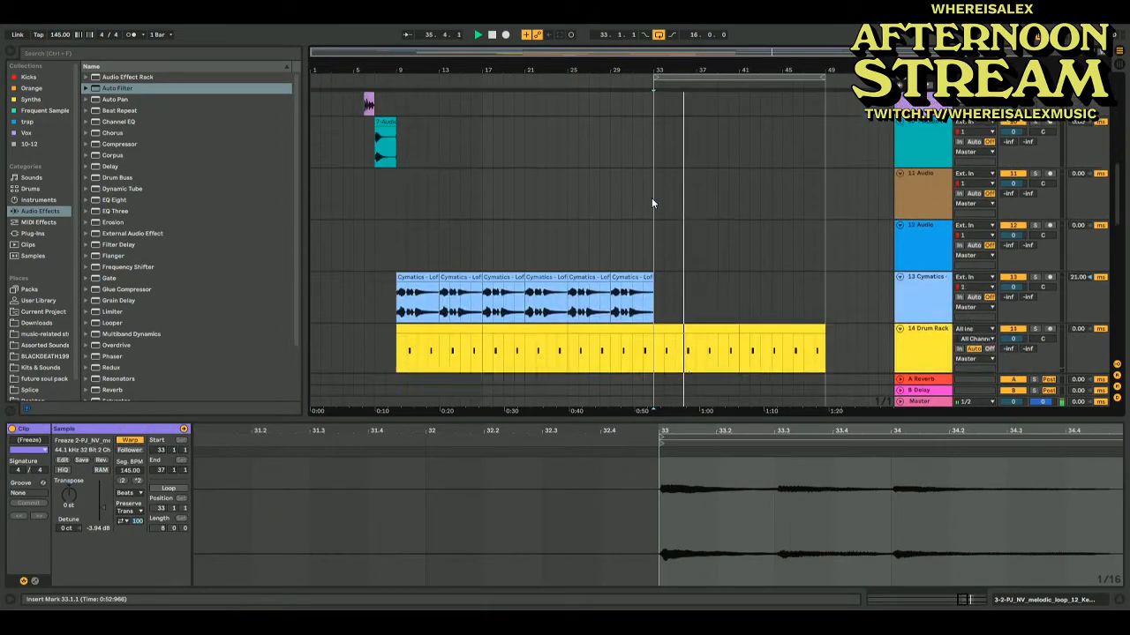
{"action": "scroll", "coordinate": [651, 198], "scroll_direction": "down", "scroll_amount": 5}
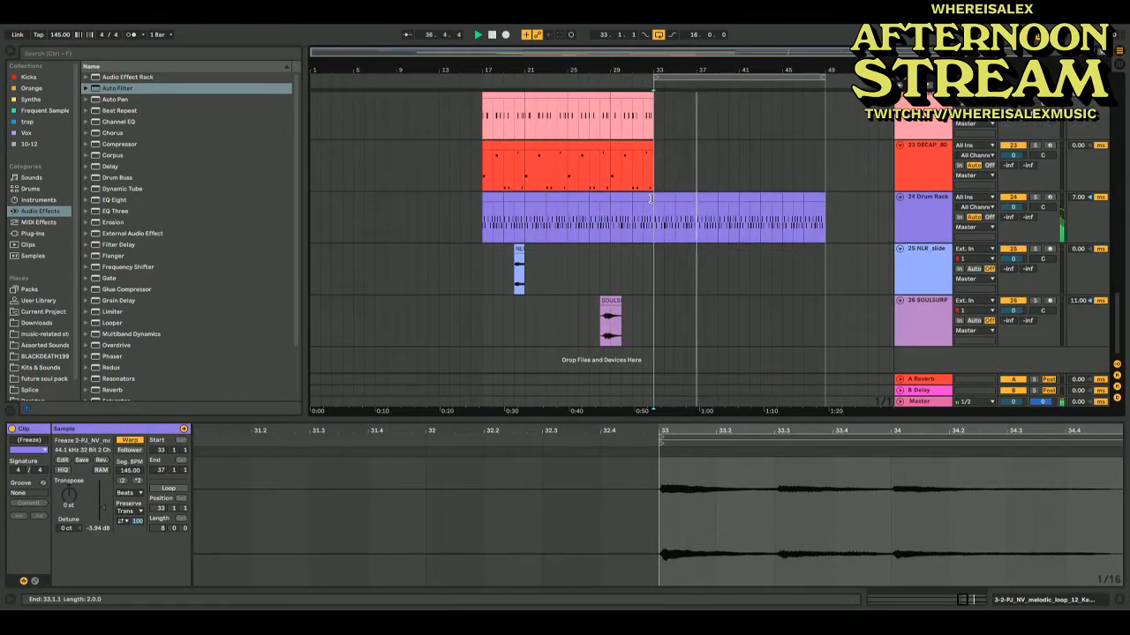
{"action": "left_click", "coordinate": [915, 314]}
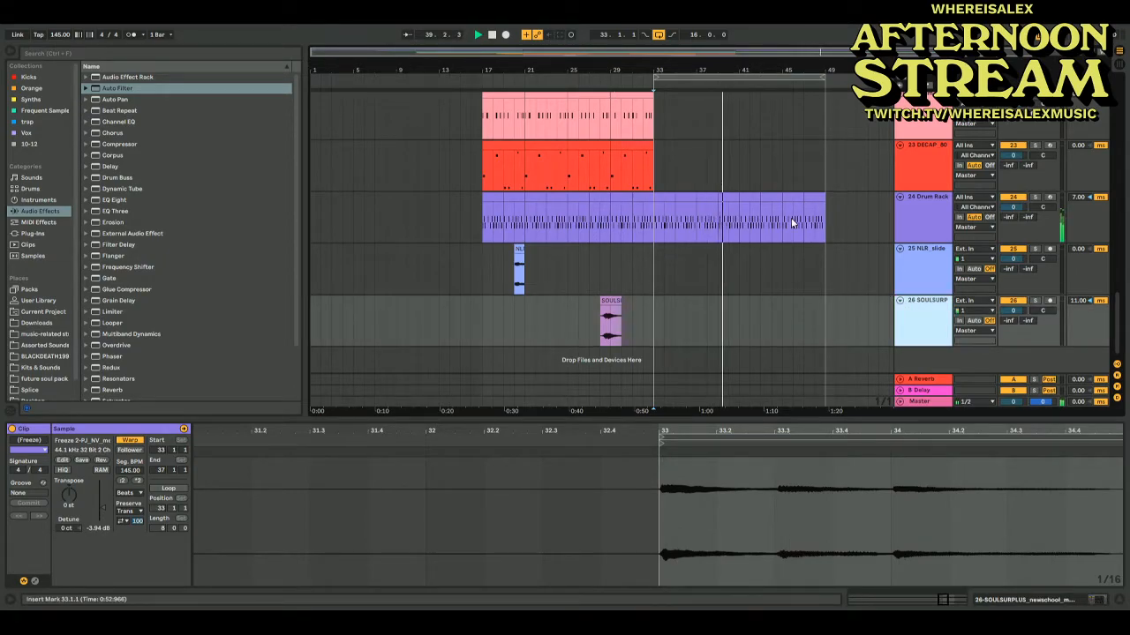
{"action": "scroll", "coordinate": [791, 221], "scroll_direction": "up", "scroll_amount": 12}
{"action": "scroll", "coordinate": [791, 223], "scroll_direction": "down", "scroll_amount": 12}
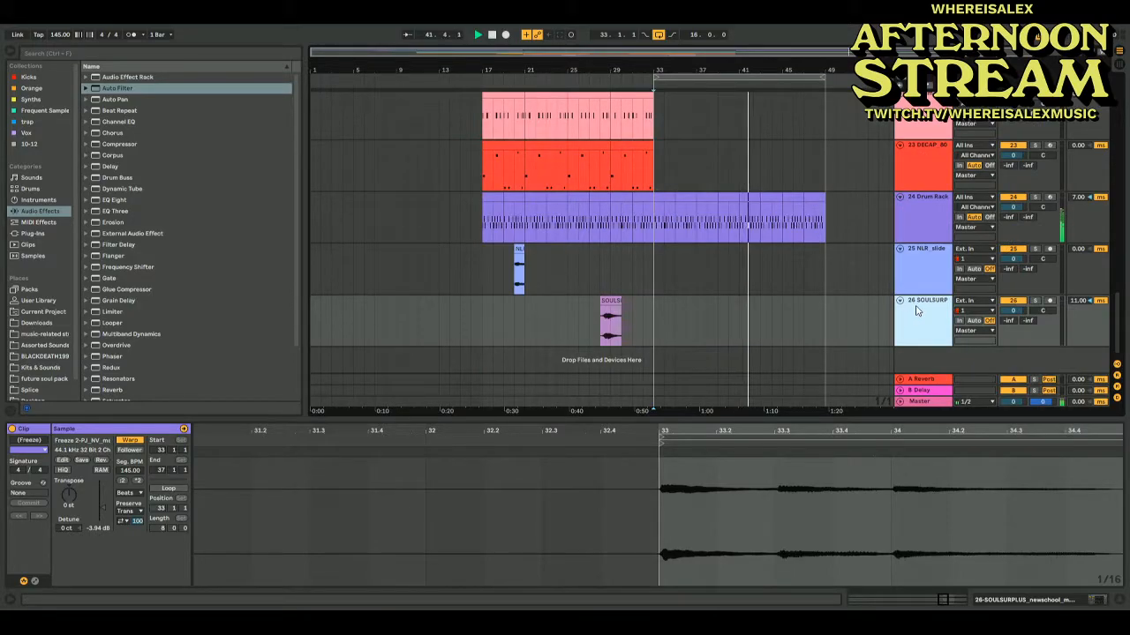
{"action": "key", "text": "ctrl+t"}
Search the browser for "soulsurplus" across all results
{"action": "left_click", "coordinate": [60, 49]}
{"action": "type", "text": "soulsupl"}
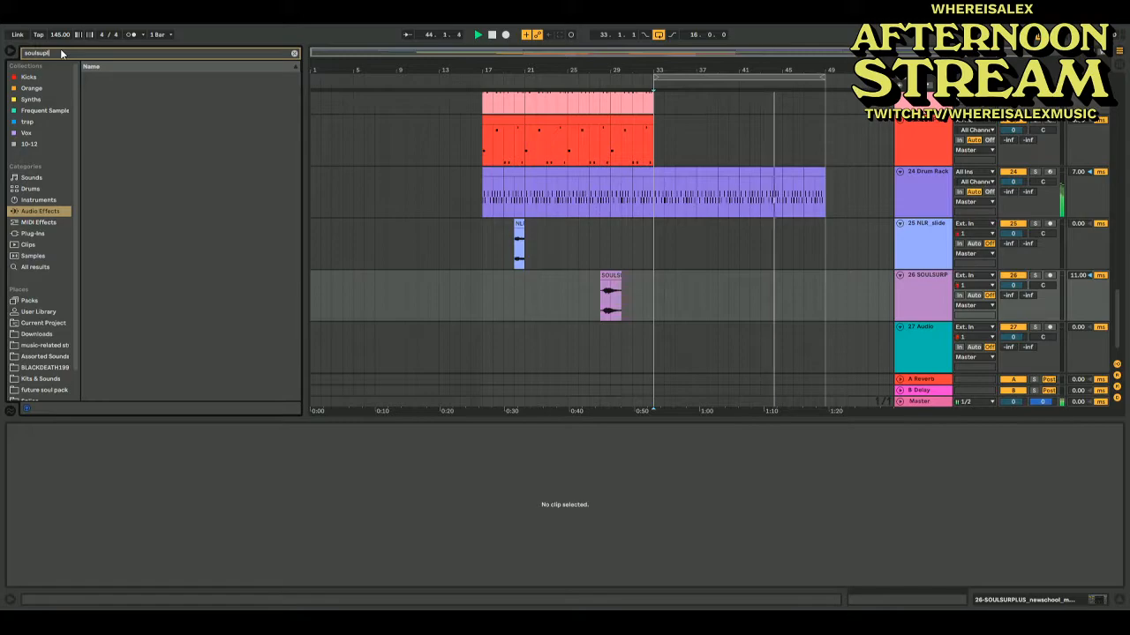
{"action": "type", "text": "rplus"}
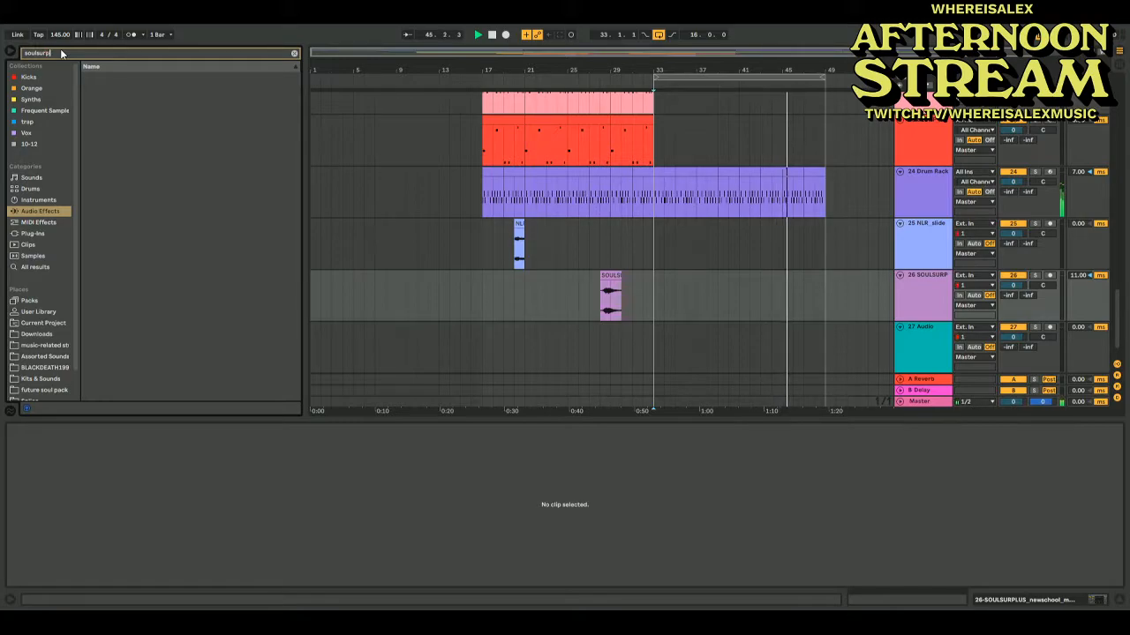
{"action": "left_click", "coordinate": [34, 266]}
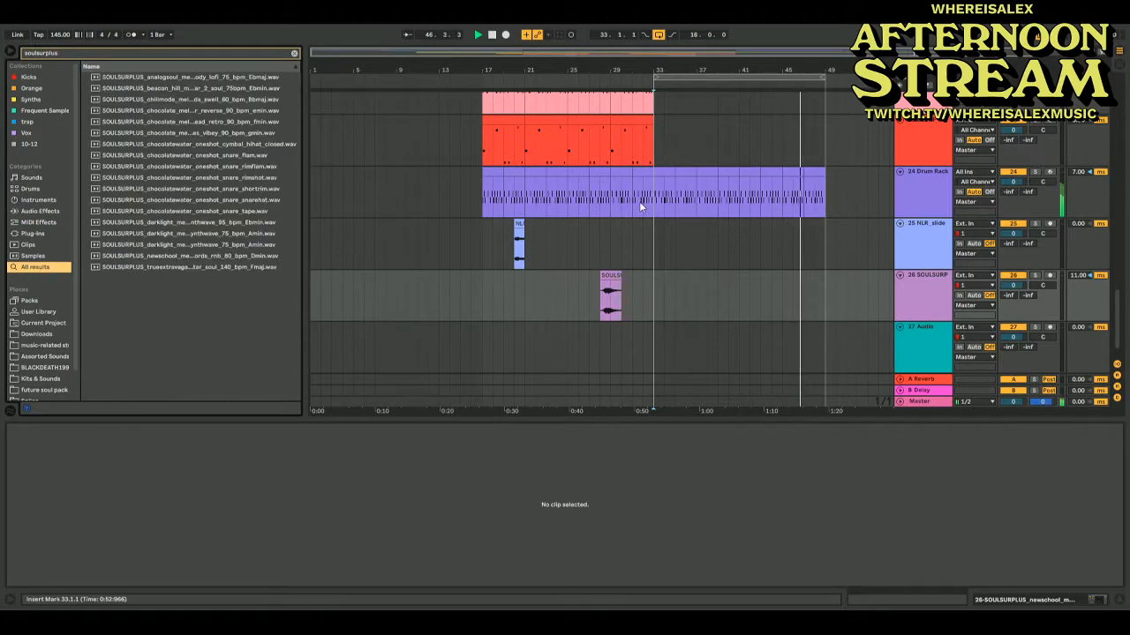
{"action": "scroll", "coordinate": [639, 201], "scroll_direction": "up", "scroll_amount": 10}
{"action": "scroll", "coordinate": [591, 189], "scroll_direction": "up", "scroll_amount": 5}
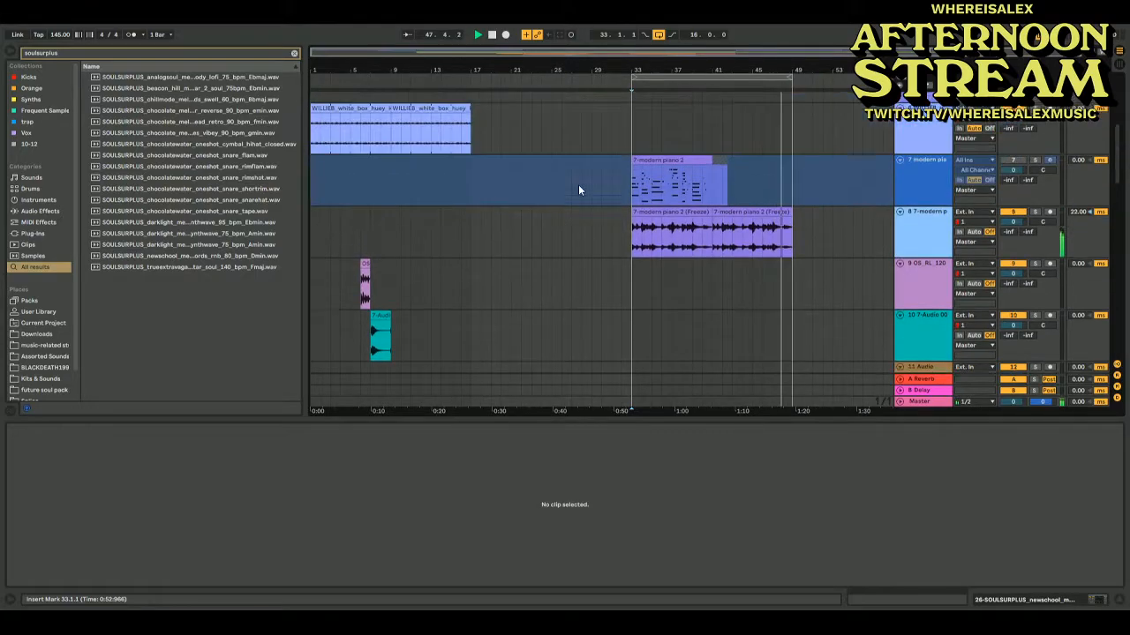
Copy track 6's WILLIEB white box loop to bar 33 and repeat it through bar 49
{"action": "left_click", "coordinate": [430, 256]}
{"action": "left_click_drag", "start_coordinate": [432, 236], "coordinate": [678, 236]}
{"action": "key", "text": "ctrl+d"}
{"action": "scroll", "coordinate": [781, 278], "scroll_direction": "down", "scroll_amount": 15}
{"action": "left_click", "coordinate": [779, 318]}
{"action": "scroll", "coordinate": [767, 212], "scroll_direction": "up", "scroll_amount": 10}
{"action": "scroll", "coordinate": [764, 144], "scroll_direction": "up", "scroll_amount": 6}
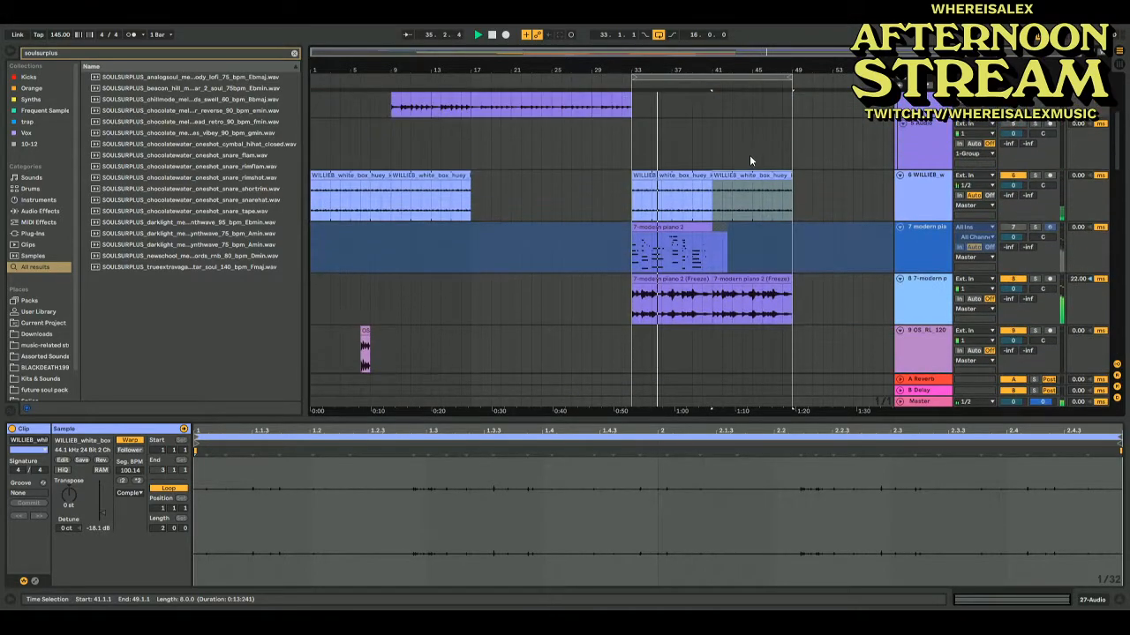
Set the gain of both copied WILLIEB clips between bars 33 and 49 to -19.0 dB
{"action": "left_click", "coordinate": [746, 176]}
{"action": "left_click", "coordinate": [677, 176], "text": "shift"}
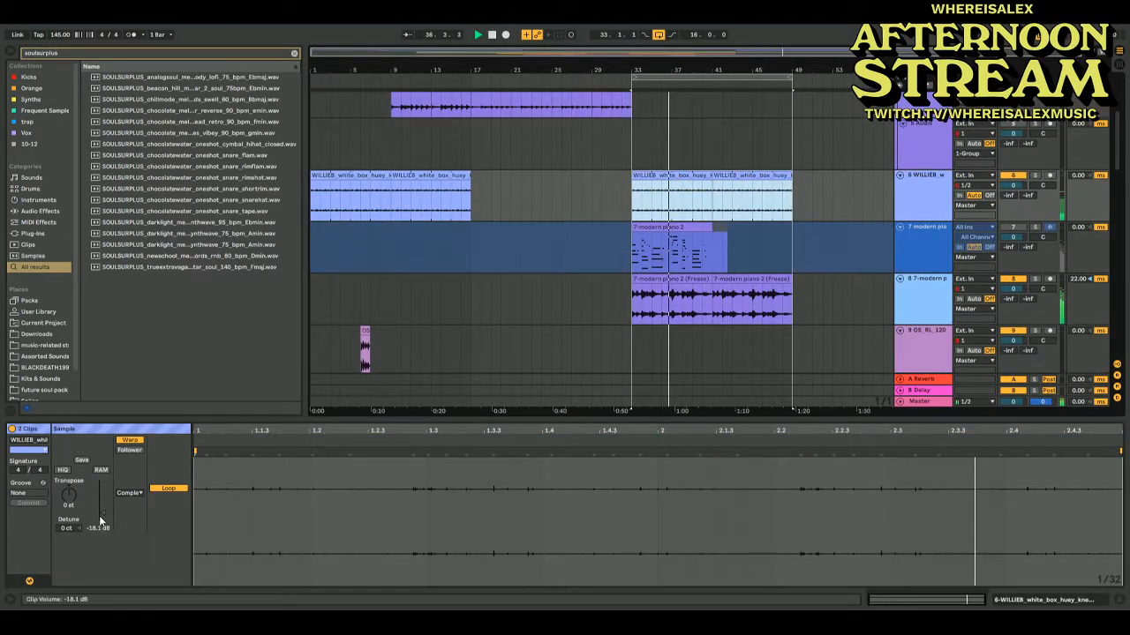
{"action": "left_click_drag", "start_coordinate": [103, 515], "coordinate": [104, 520]}
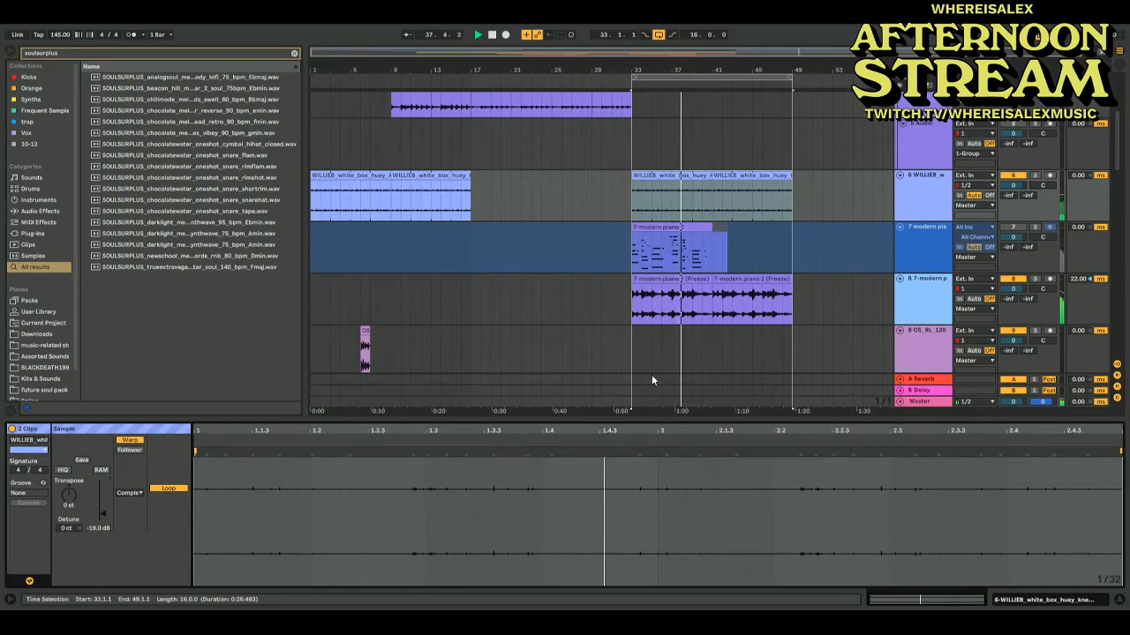
Audition the soulsurplus samples and place the chillmode swell 60 bpm Ebmaj loop on track 27 at bar 43
{"action": "scroll", "coordinate": [651, 374], "scroll_direction": "down", "scroll_amount": 15}
{"action": "left_click", "coordinate": [937, 305]}
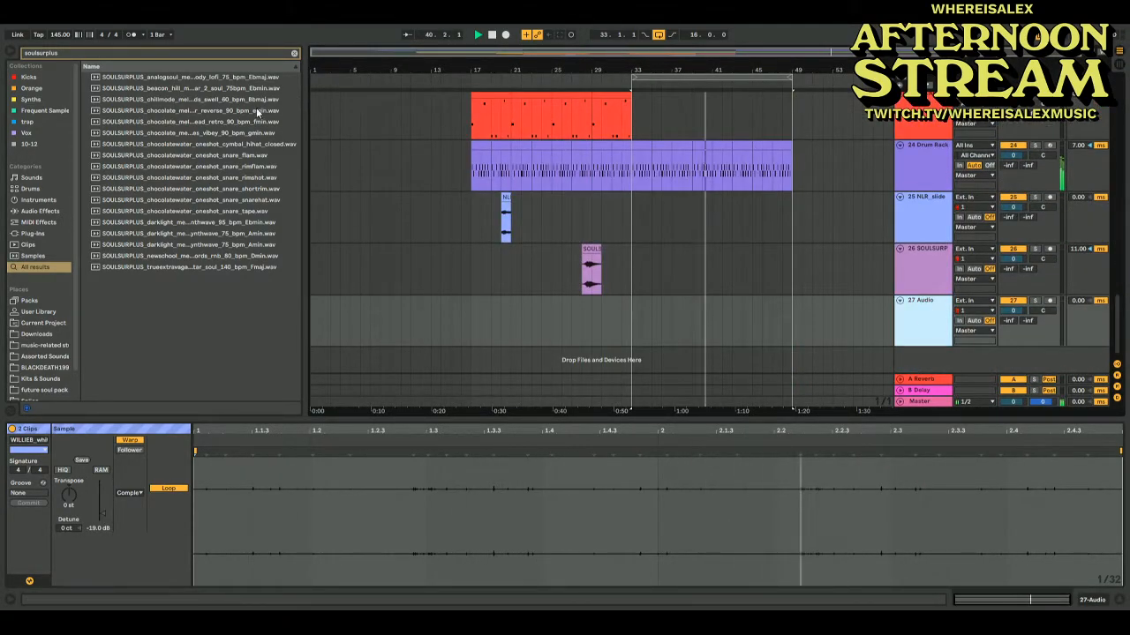
{"action": "left_click", "coordinate": [708, 324]}
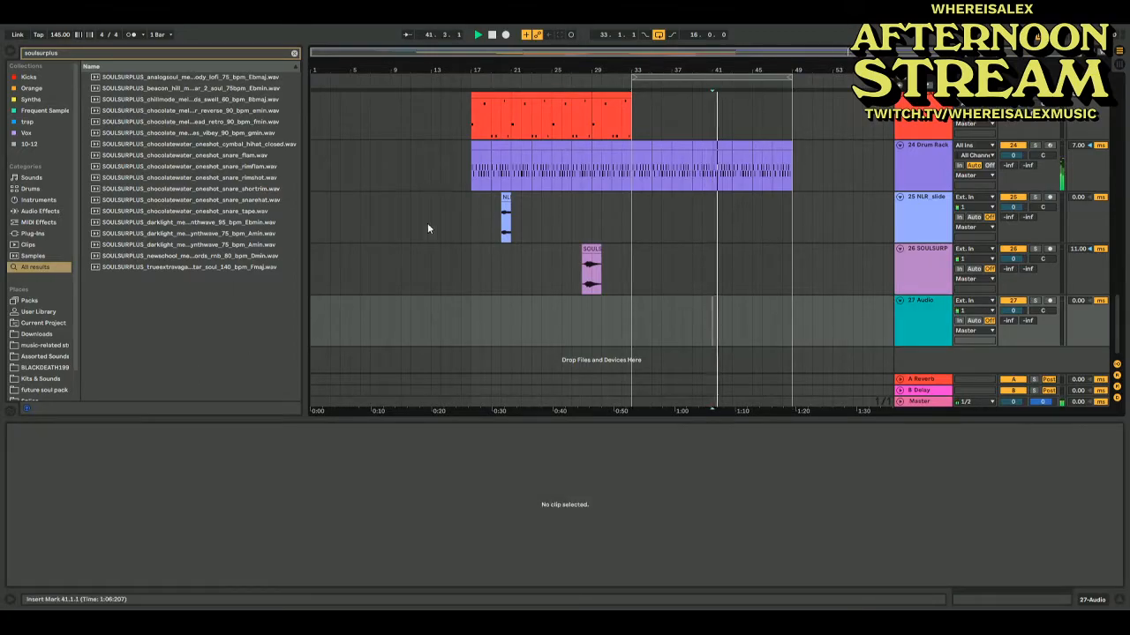
{"action": "left_click", "coordinate": [183, 202]}
{"action": "left_click", "coordinate": [194, 155]}
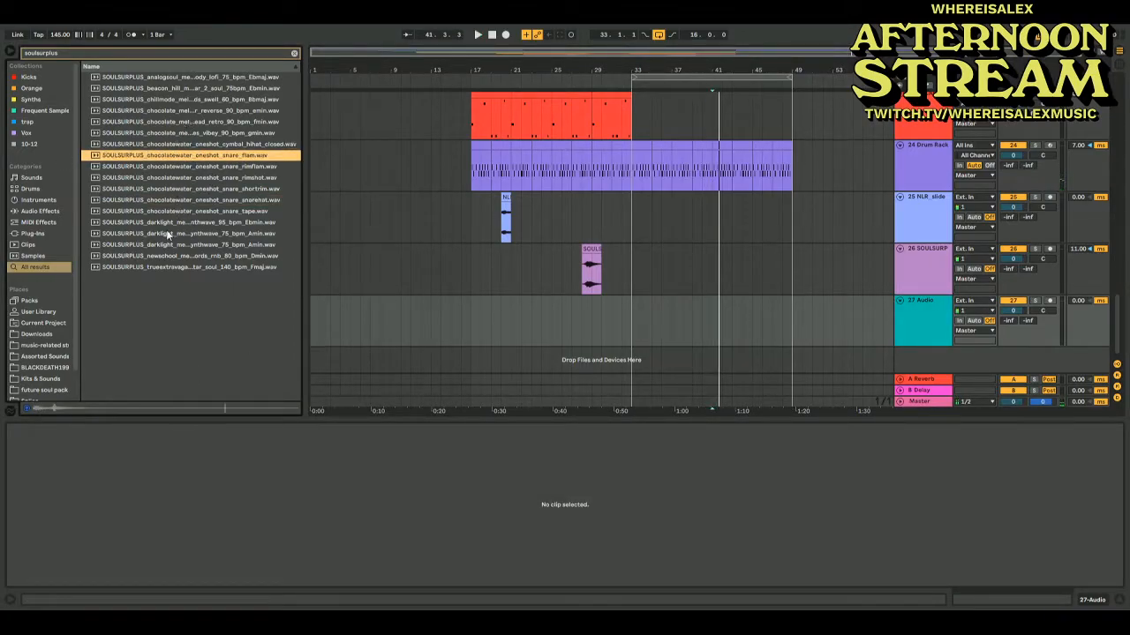
{"action": "left_click", "coordinate": [172, 233]}
{"action": "left_click", "coordinate": [185, 255]}
{"action": "left_click", "coordinate": [176, 100]}
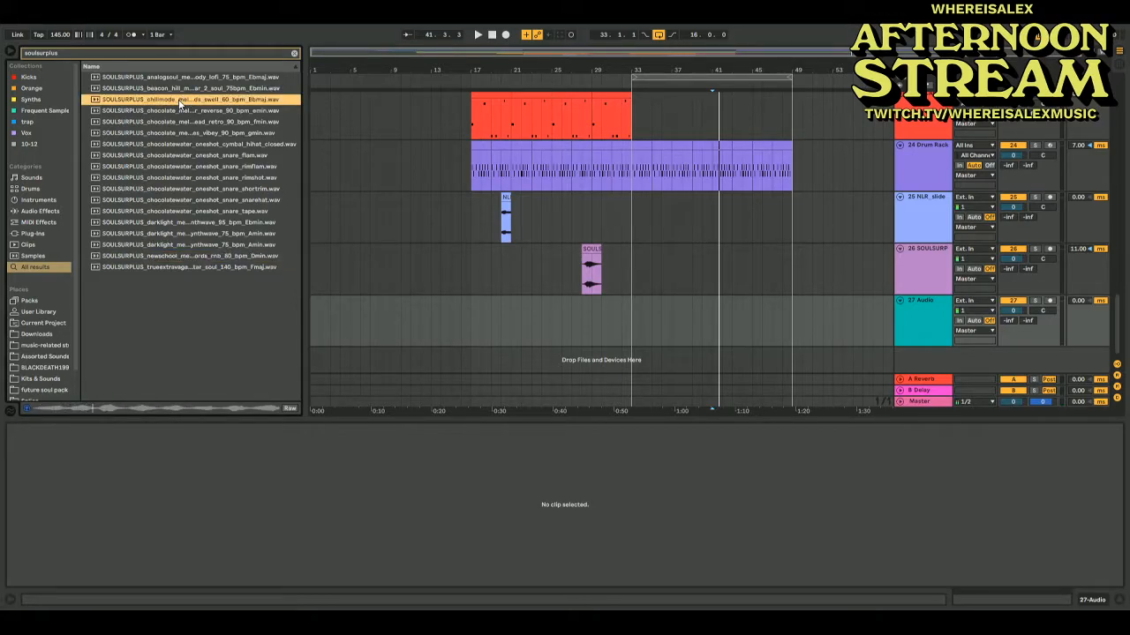
{"action": "mouse_move", "coordinate": [177, 98]}
{"action": "left_mouse_down"}
{"action": "mouse_move", "coordinate": [643, 264]}
{"action": "mouse_move", "coordinate": [807, 399]}
{"action": "mouse_move", "coordinate": [734, 340]}
{"action": "mouse_move", "coordinate": [738, 314]}
{"action": "left_mouse_up"}
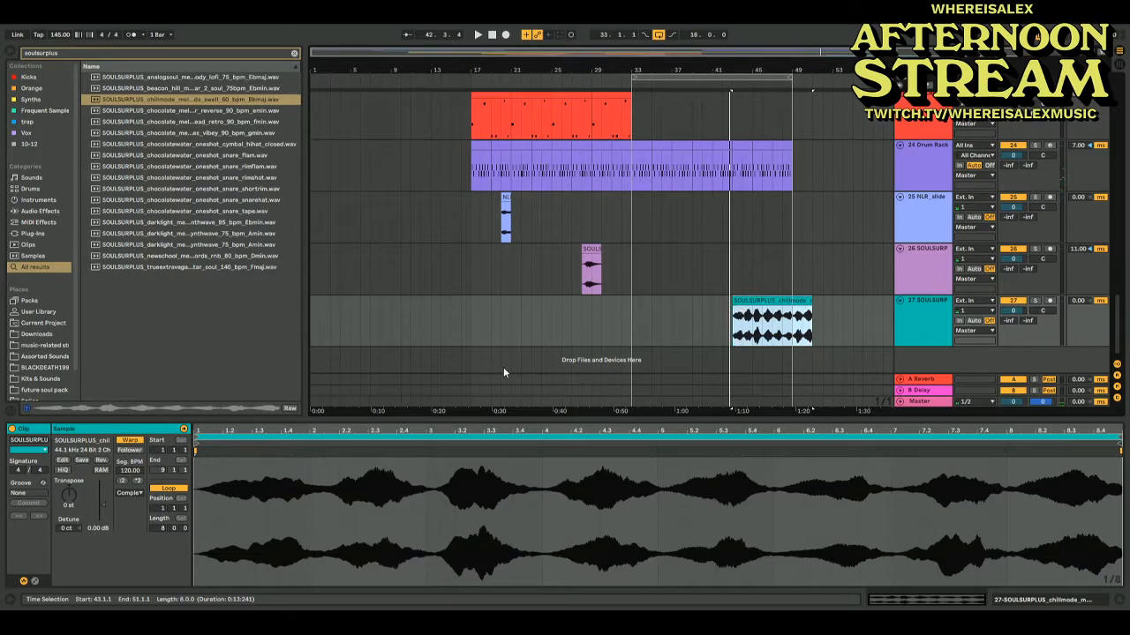
Transpose the chillmode clip to -4 st and set its gain to -11.1 dB while playing it back
{"action": "left_click", "coordinate": [73, 503]}
{"action": "key", "text": "space"}
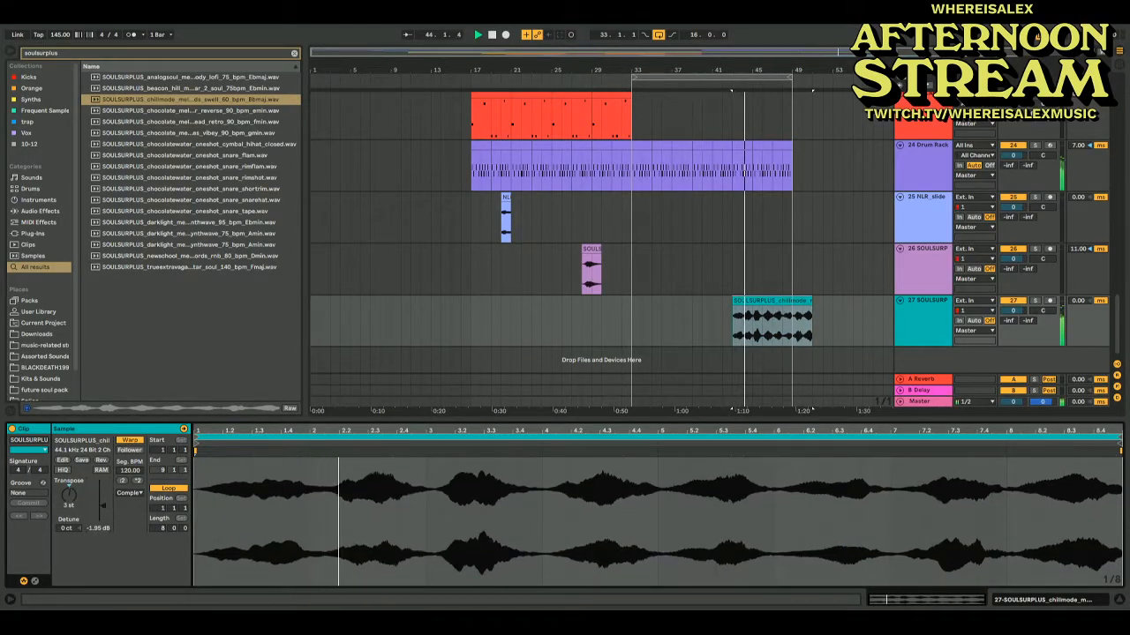
{"action": "left_click_drag", "start_coordinate": [103, 506], "coordinate": [104, 511]}
{"action": "key", "text": "space"}
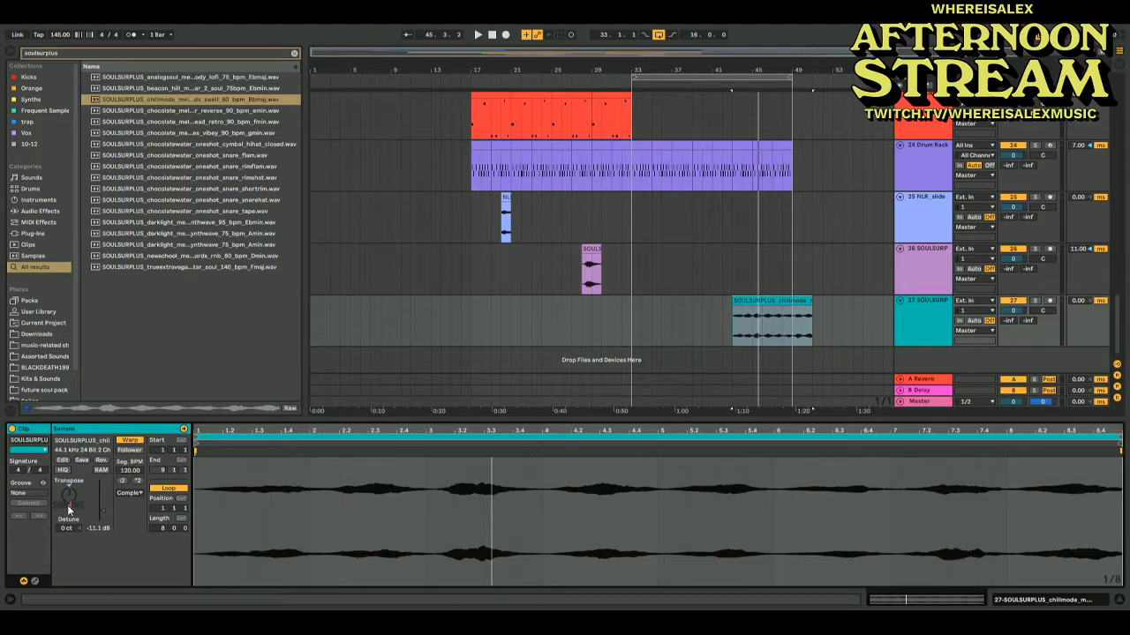
{"action": "key", "text": "space"}
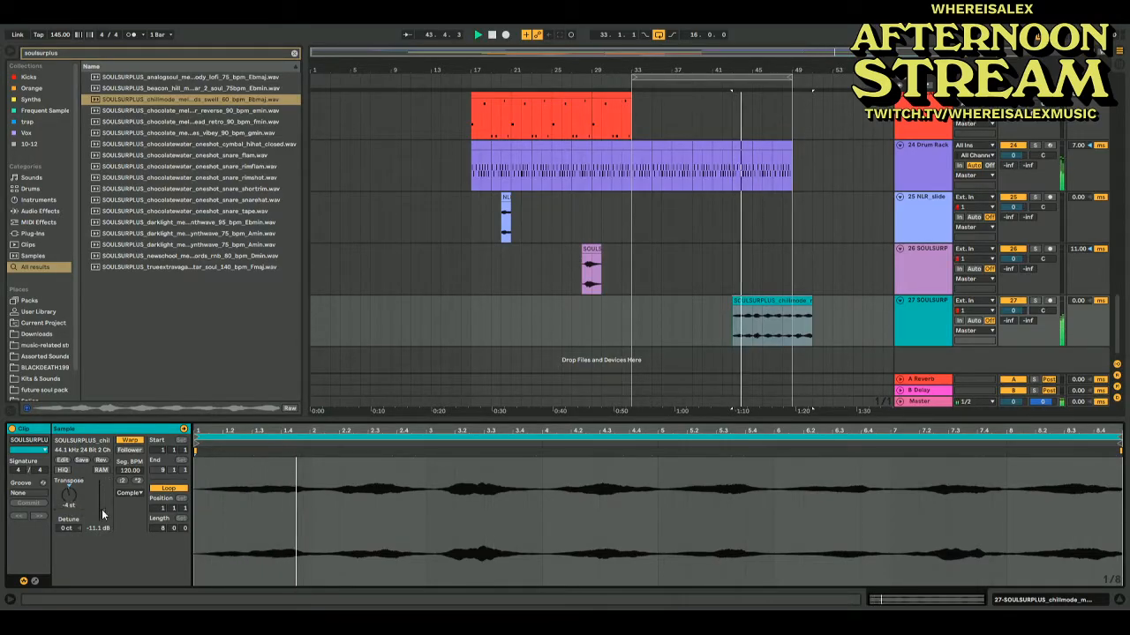
Trim and position the chillmode clip on track 27 so it spans bars 45 to 49
{"action": "left_click", "coordinate": [752, 302]}
{"action": "left_click_drag", "start_coordinate": [751, 302], "coordinate": [793, 318]}
{"action": "left_click", "coordinate": [771, 300]}
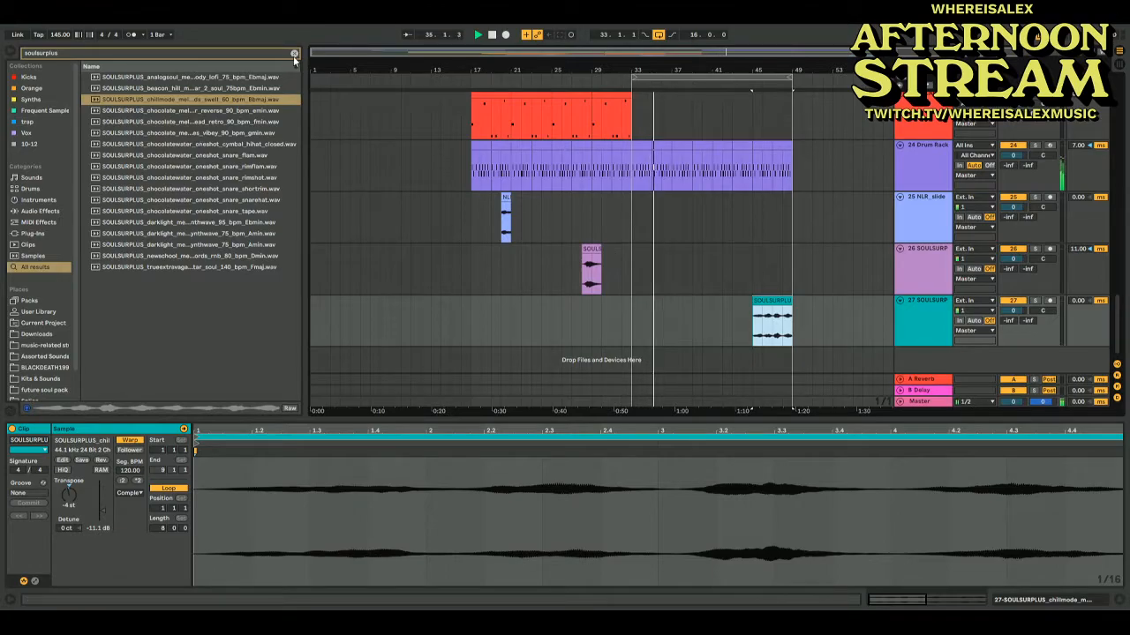
Clear the browser search, insert and arm a MIDI track below track 27, and expand the VST3 plug-ins
{"action": "left_click", "coordinate": [294, 54]}
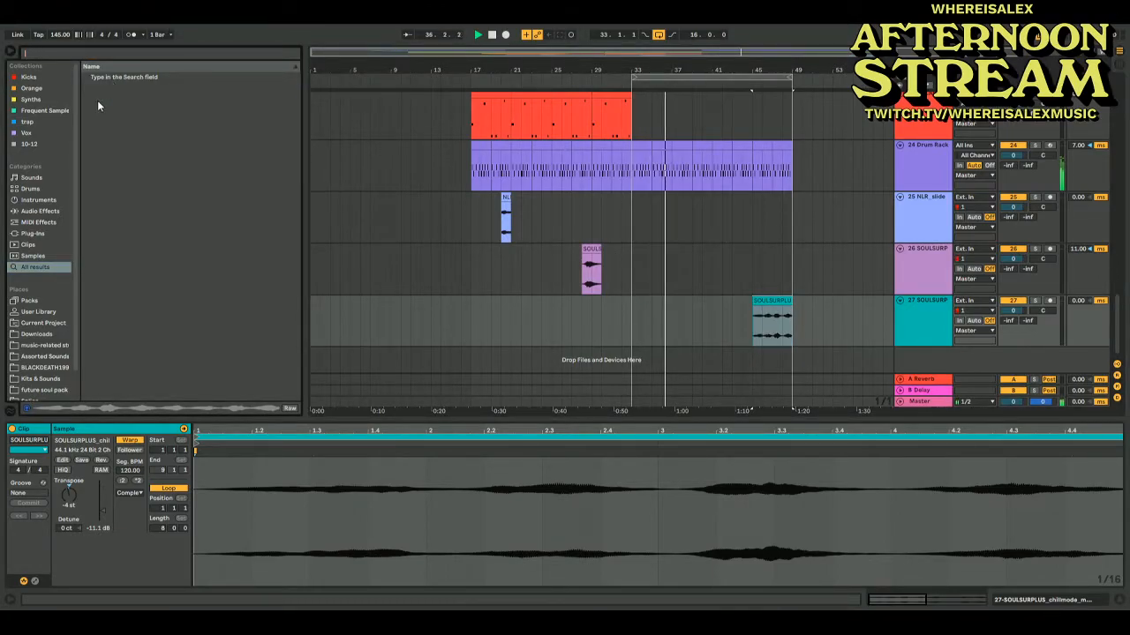
{"action": "key", "text": "ctrl+shift+t"}
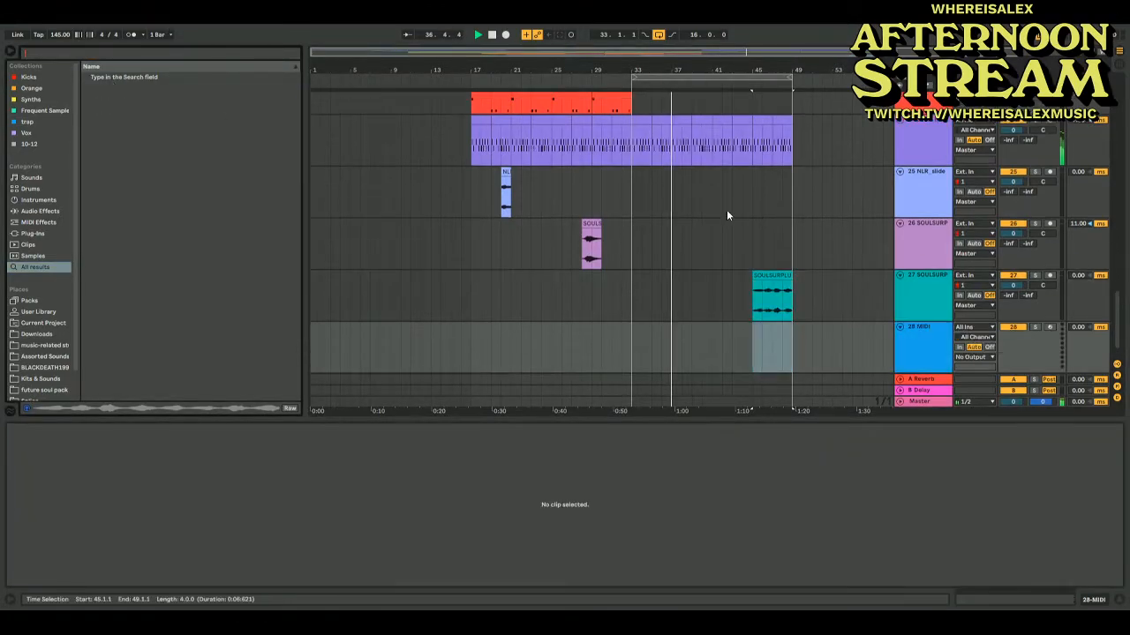
{"action": "left_click", "coordinate": [1048, 328]}
{"action": "left_click", "coordinate": [37, 235]}
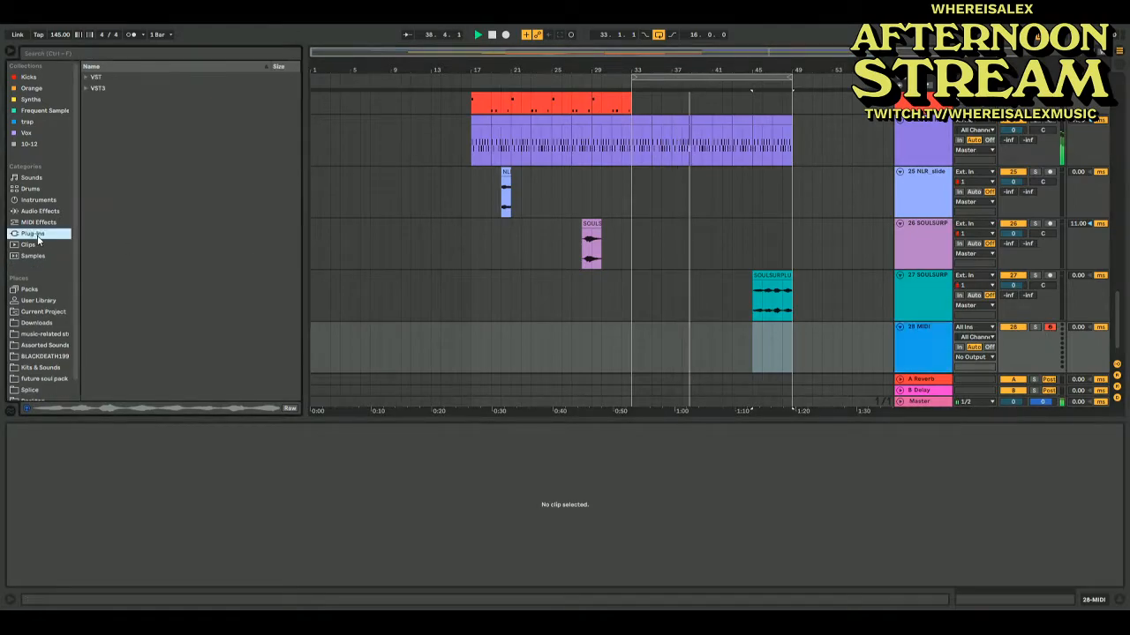
{"action": "left_click", "coordinate": [99, 88]}
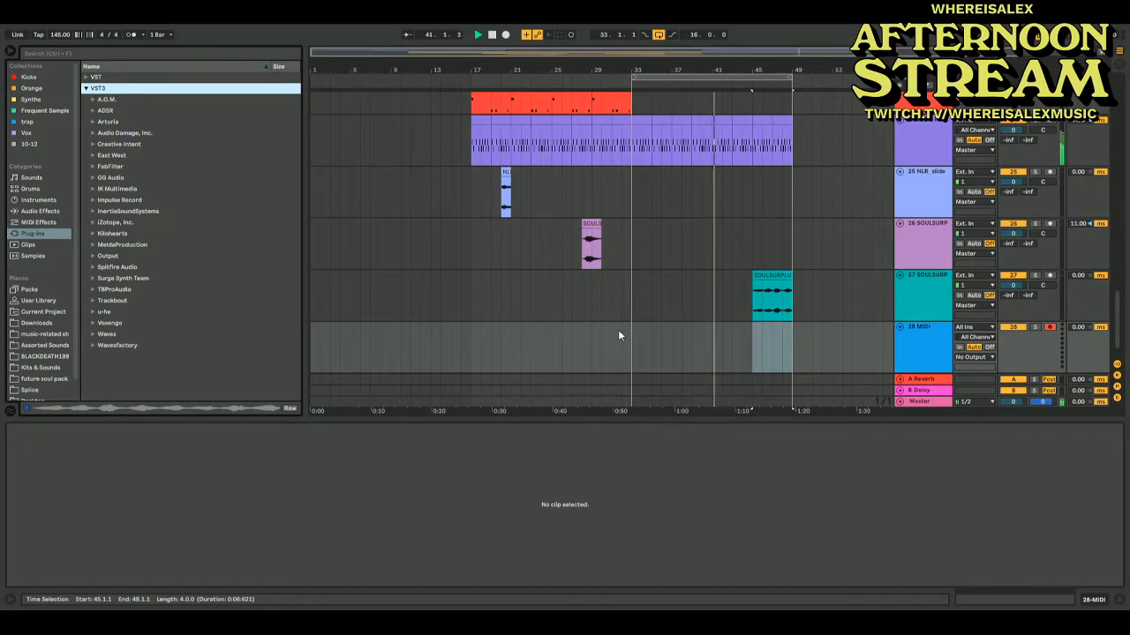
Copy track 10's 7-Audio 0001 clip from bar 7 to bar 41 and play it back
{"action": "scroll", "coordinate": [629, 257], "scroll_direction": "up", "scroll_amount": 10}
{"action": "scroll", "coordinate": [542, 227], "scroll_direction": "down", "scroll_amount": 10}
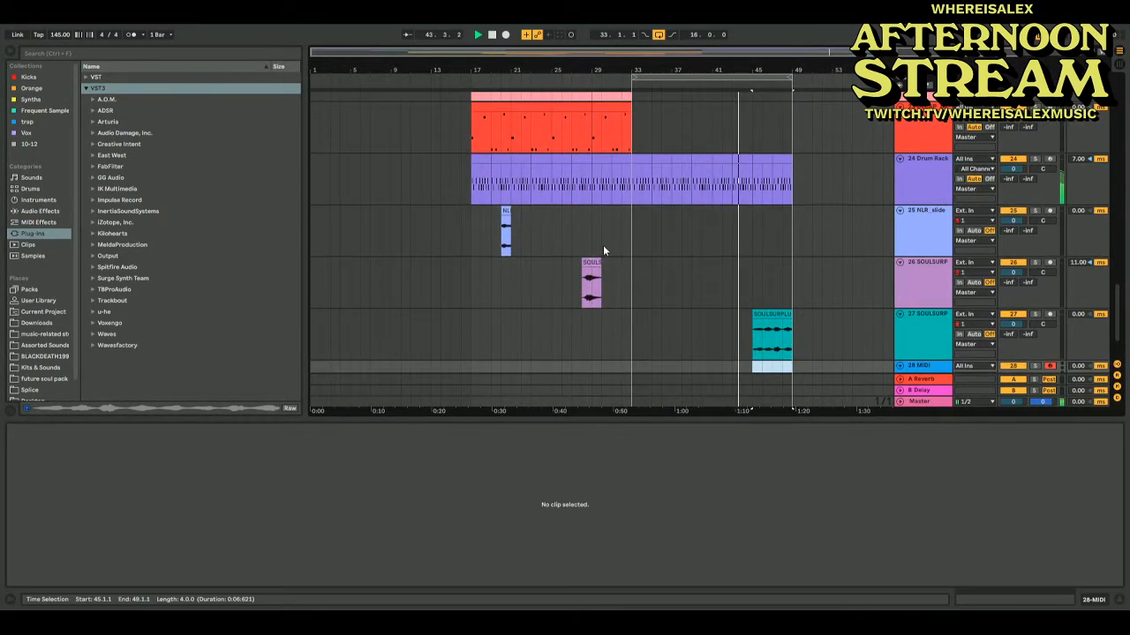
{"action": "scroll", "coordinate": [500, 215], "scroll_direction": "up", "scroll_amount": 20}
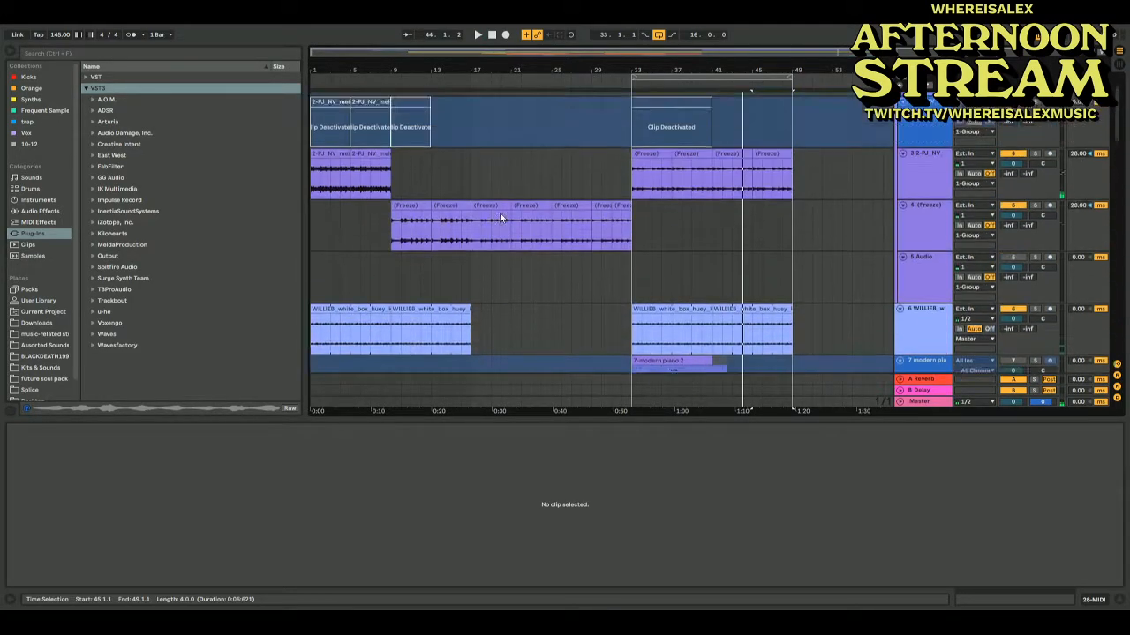
{"action": "scroll", "coordinate": [499, 216], "scroll_direction": "down", "scroll_amount": 5}
{"action": "left_click", "coordinate": [369, 173]}
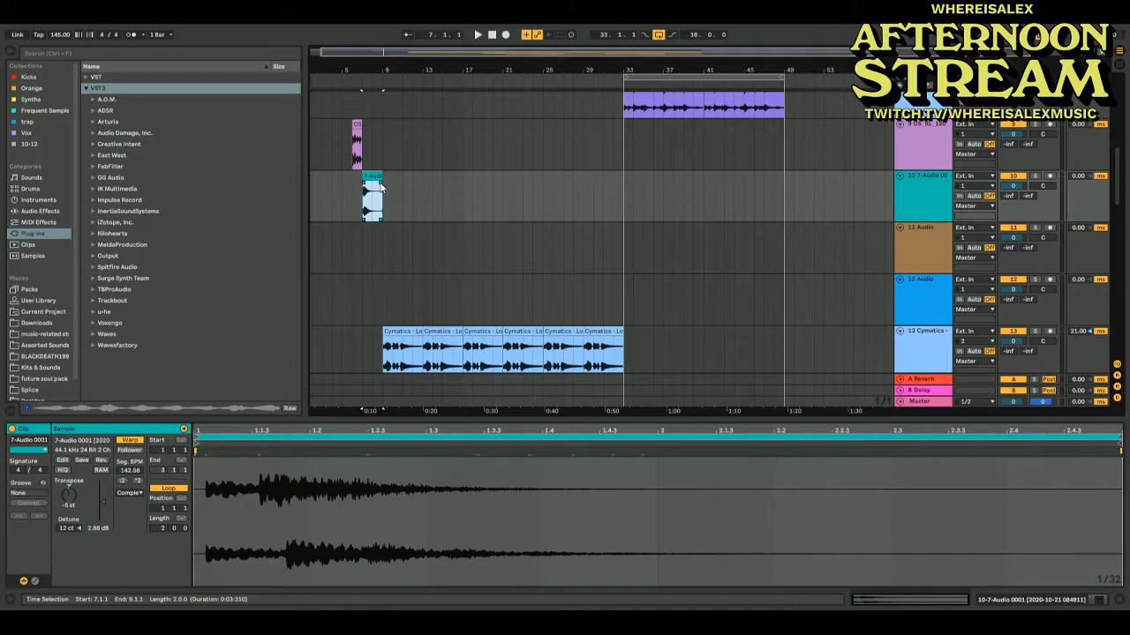
{"action": "left_click", "coordinate": [702, 181]}
{"action": "key", "text": "ctrl+v"}
{"action": "key", "text": "space"}
{"action": "scroll", "coordinate": [702, 181], "scroll_direction": "down", "scroll_amount": 10}
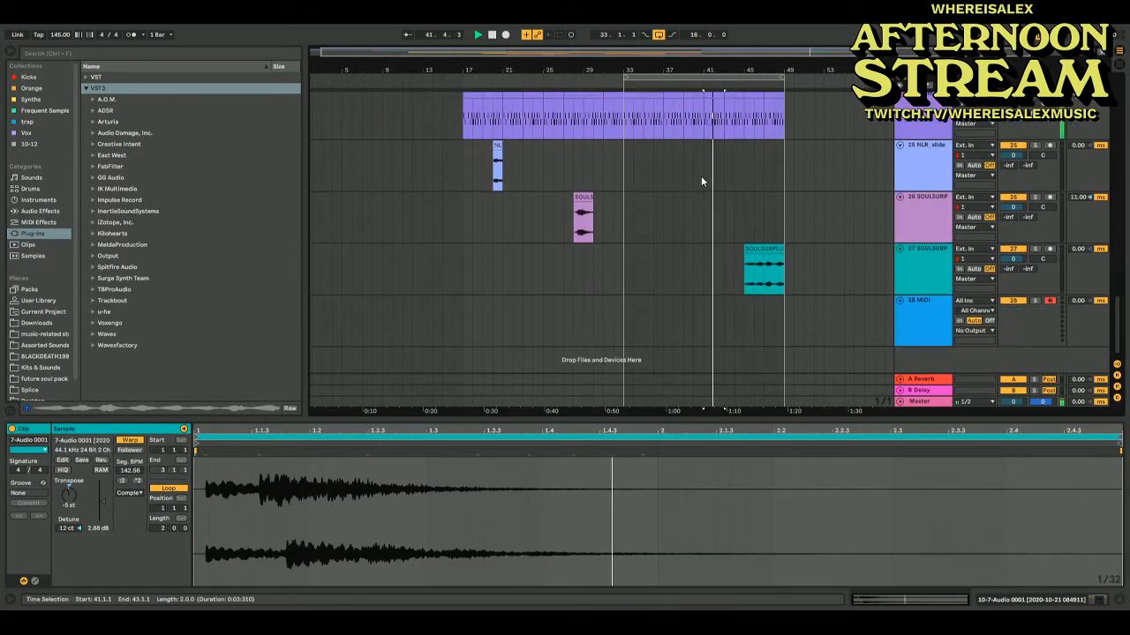
Play from bar 32 and set the gain of the 7-Audio 0001 copy at bar 41 to 0.75 dB
{"action": "left_click", "coordinate": [613, 256]}
{"action": "scroll", "coordinate": [680, 239], "scroll_direction": "up", "scroll_amount": 10}
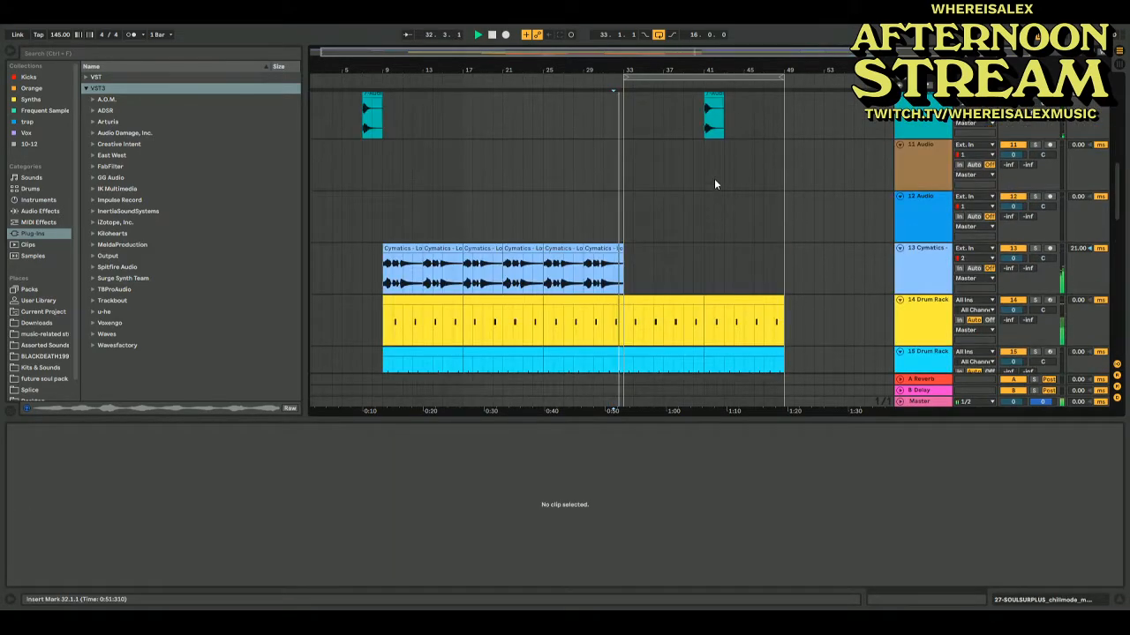
{"action": "left_click", "coordinate": [714, 115]}
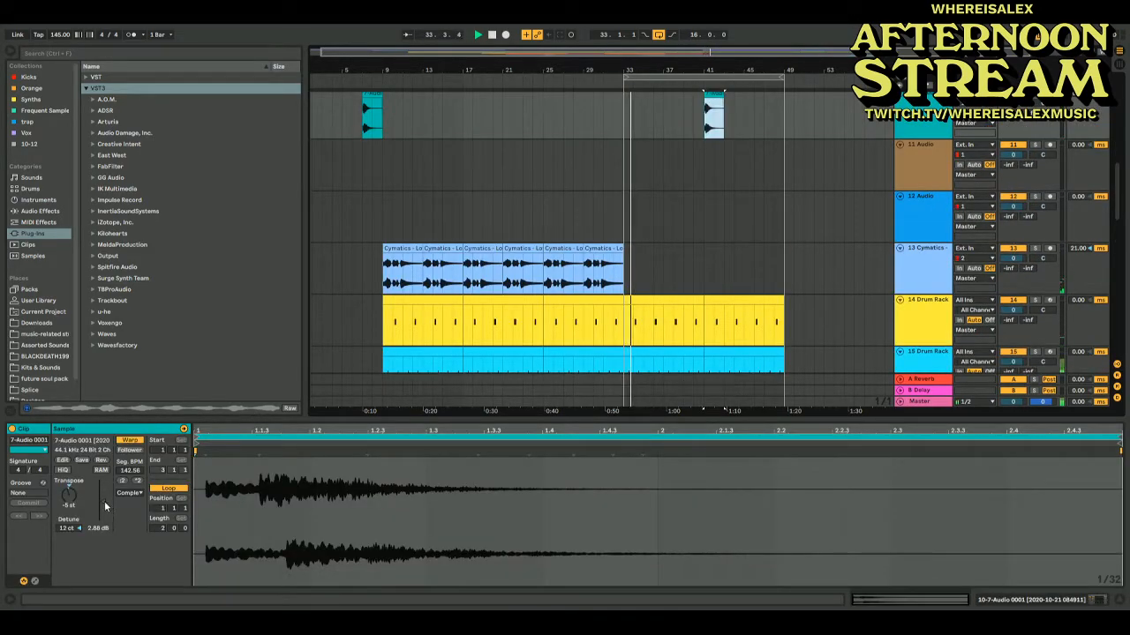
{"action": "left_click_drag", "start_coordinate": [105, 506], "coordinate": [105, 508]}
Set the gain of both frozen modern piano clips on track 8 to 4.31 dB
{"action": "scroll", "coordinate": [833, 210], "scroll_direction": "up", "scroll_amount": 8}
{"action": "scroll", "coordinate": [833, 209], "scroll_direction": "down", "scroll_amount": 3}
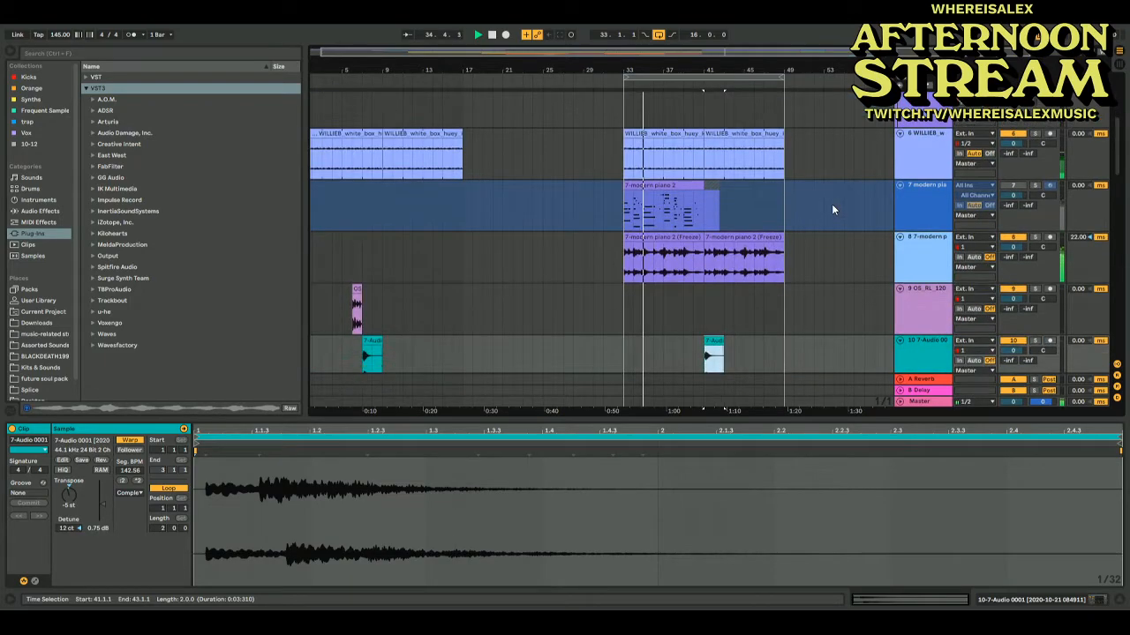
{"action": "left_click", "coordinate": [926, 247]}
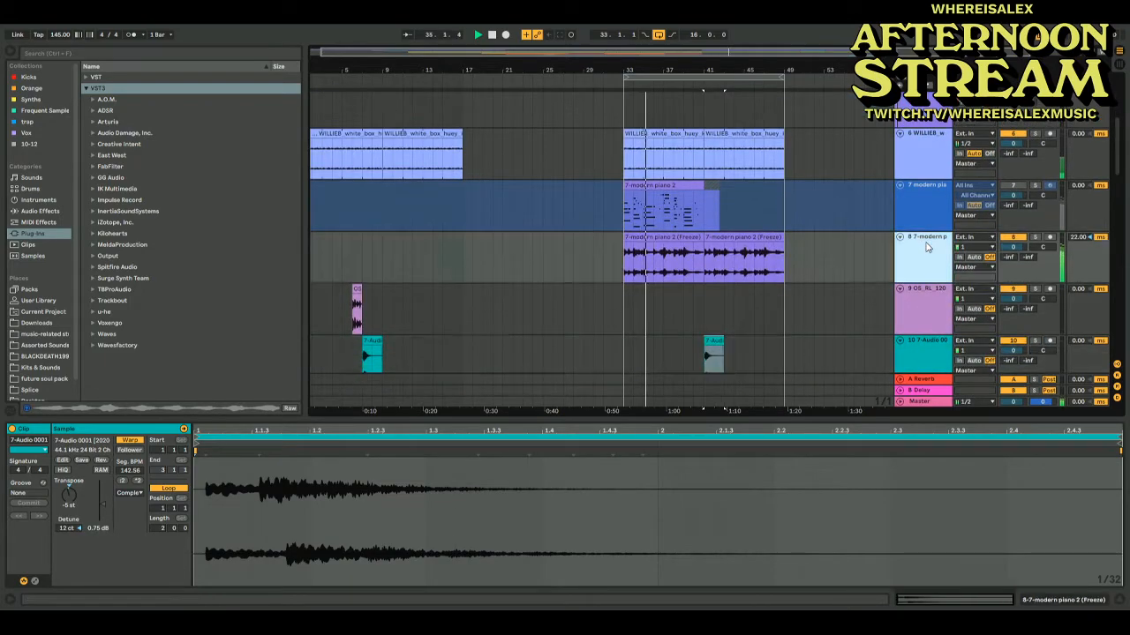
{"action": "left_click", "coordinate": [653, 256]}
{"action": "left_click", "coordinate": [742, 256], "text": "shift"}
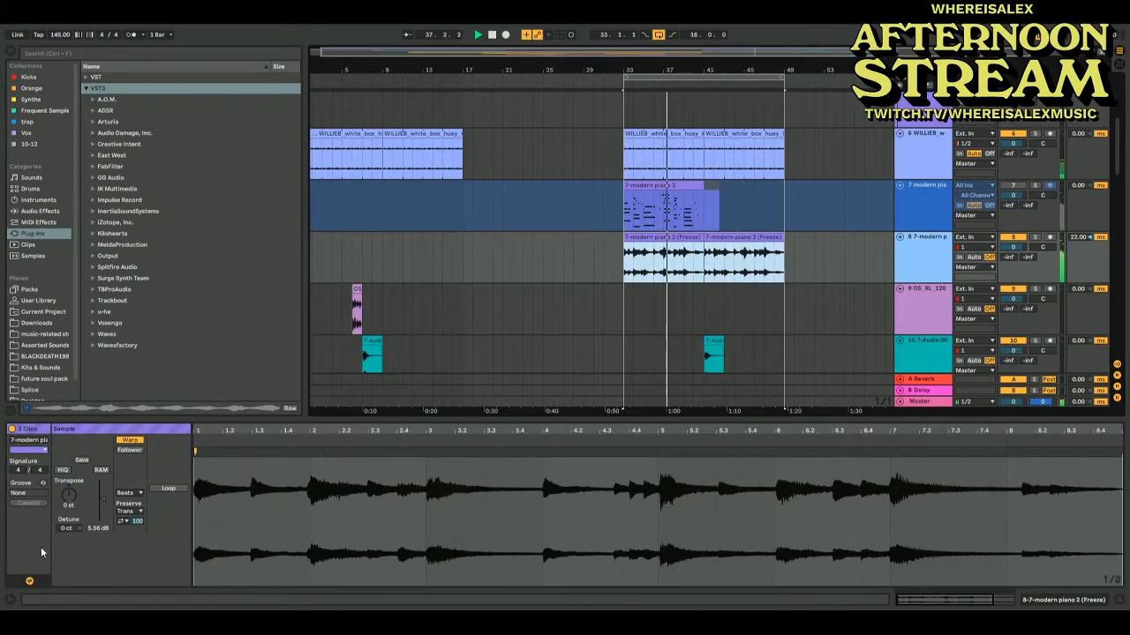
{"action": "left_click_drag", "start_coordinate": [103, 501], "coordinate": [103, 504]}
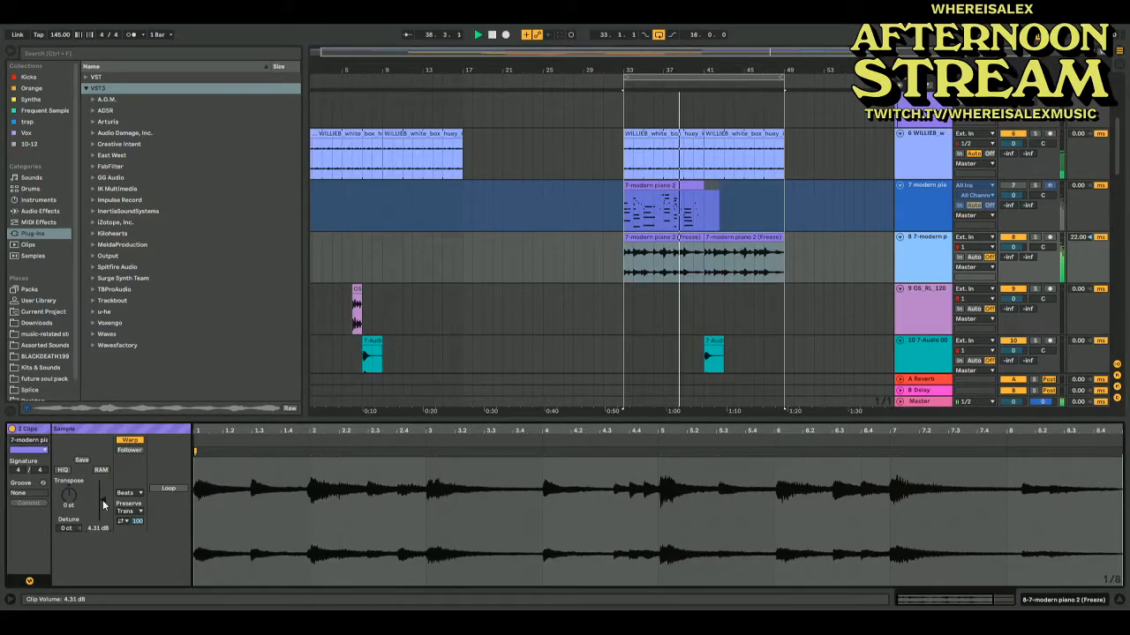
Inspect the device chain and chillmode clip of track 27 (SOULSURPLUS) and pan the track to 7R
{"action": "scroll", "coordinate": [591, 362], "scroll_direction": "down", "scroll_amount": 15}
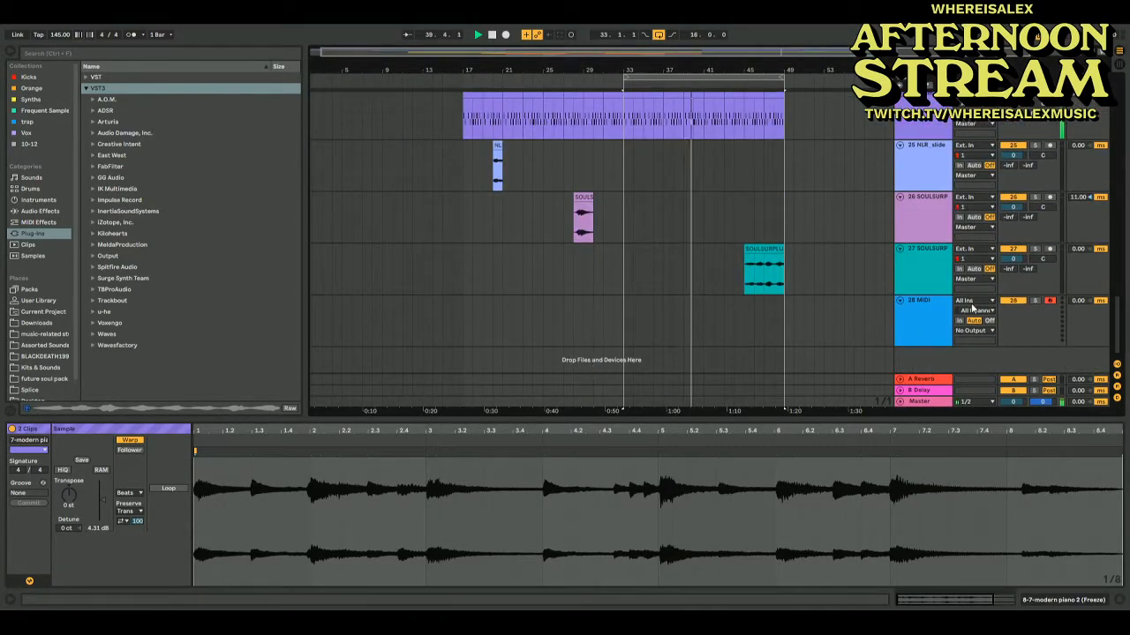
{"action": "left_click", "coordinate": [926, 316]}
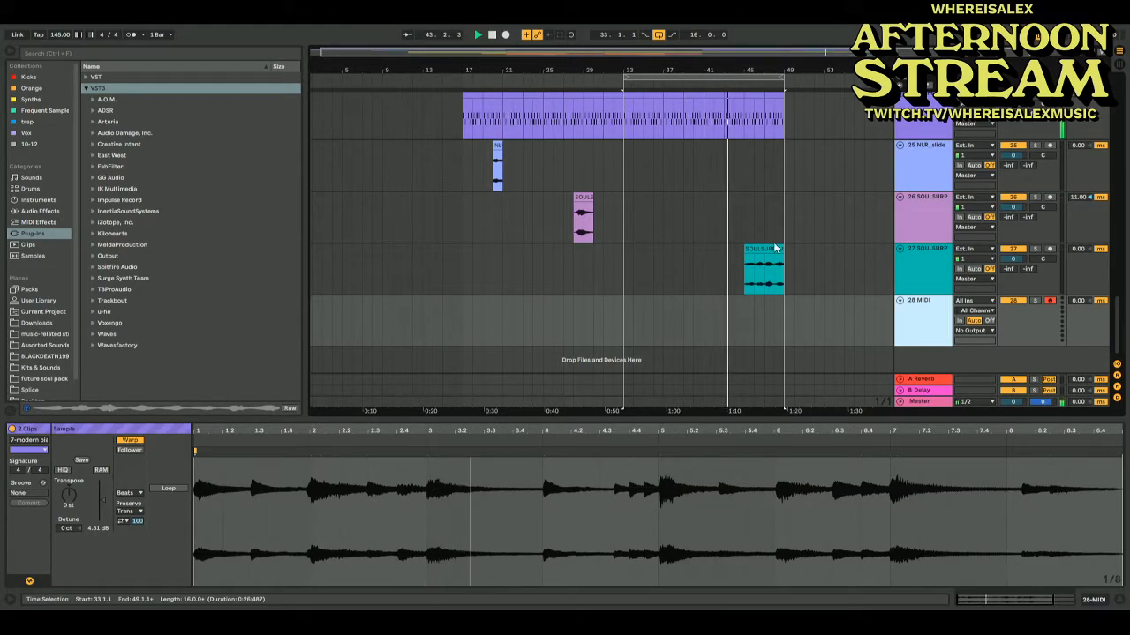
{"action": "left_click", "coordinate": [560, 216]}
{"action": "left_click", "coordinate": [937, 294]}
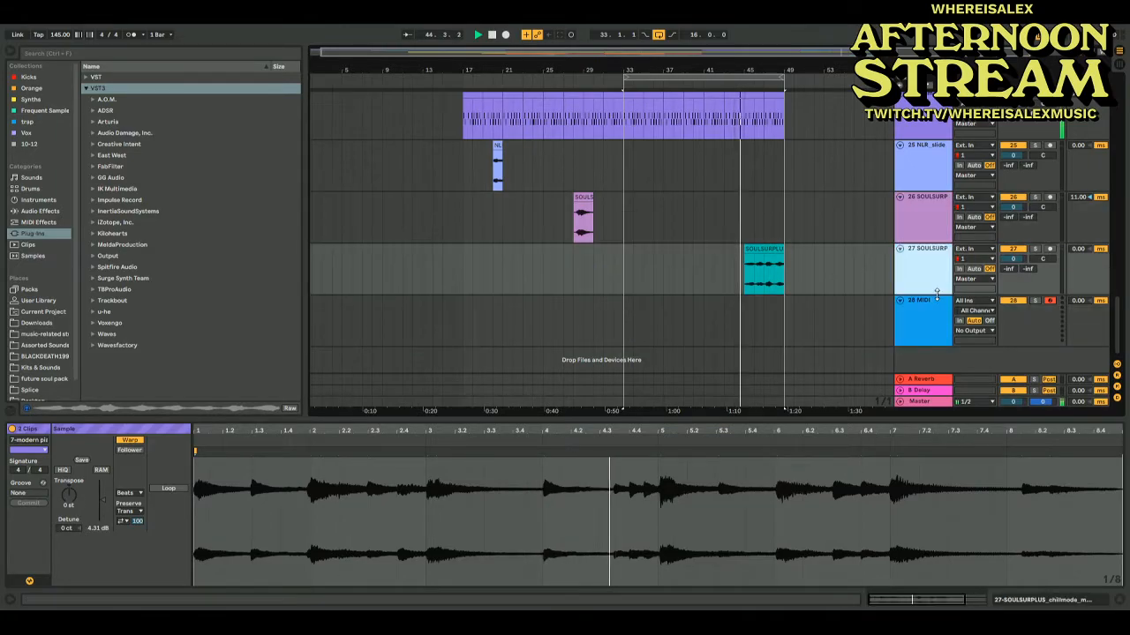
{"action": "left_click", "coordinate": [937, 294]}
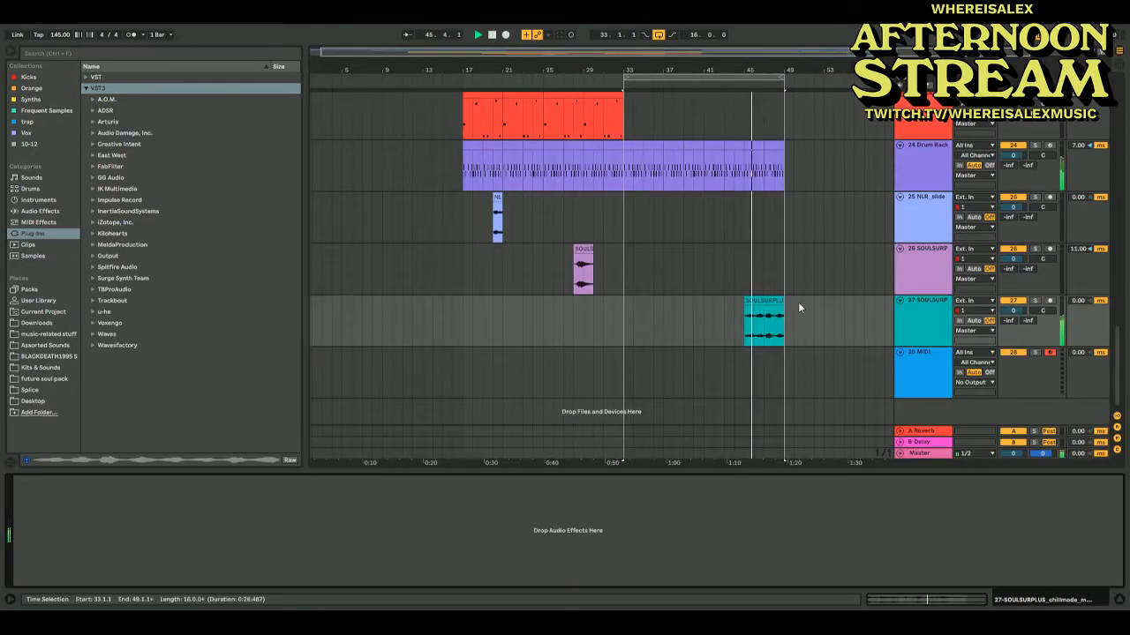
{"action": "left_click", "coordinate": [766, 318]}
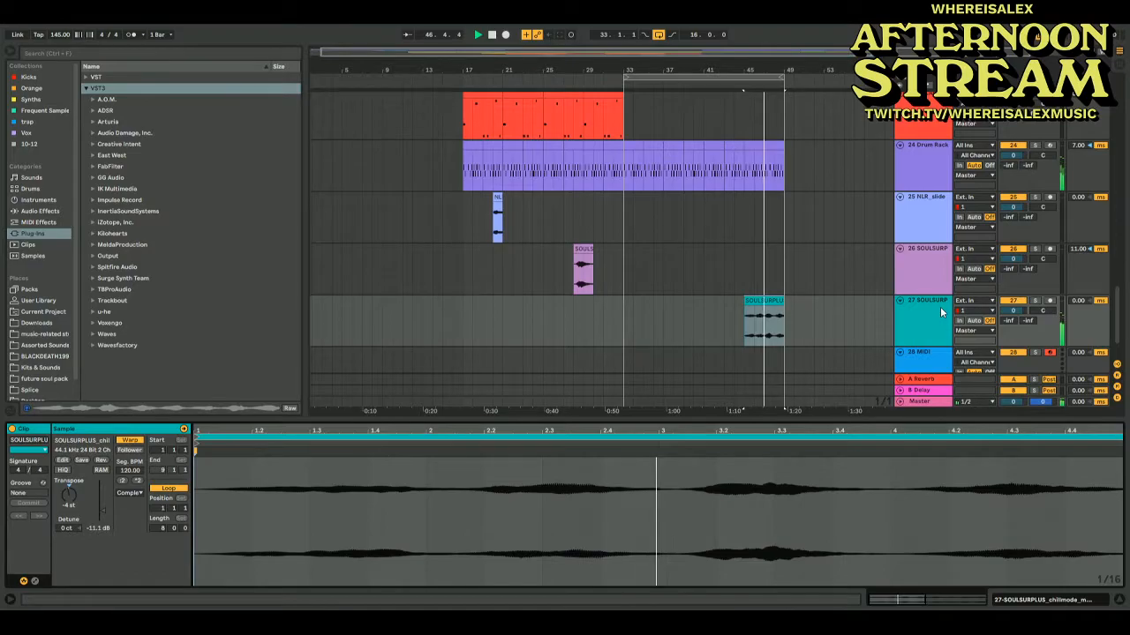
Restart playback from bar 33 and show the empty device chain of MIDI track 28
{"action": "left_click", "coordinate": [944, 358]}
{"action": "key", "text": "space"}
{"action": "left_click", "coordinate": [602, 357]}
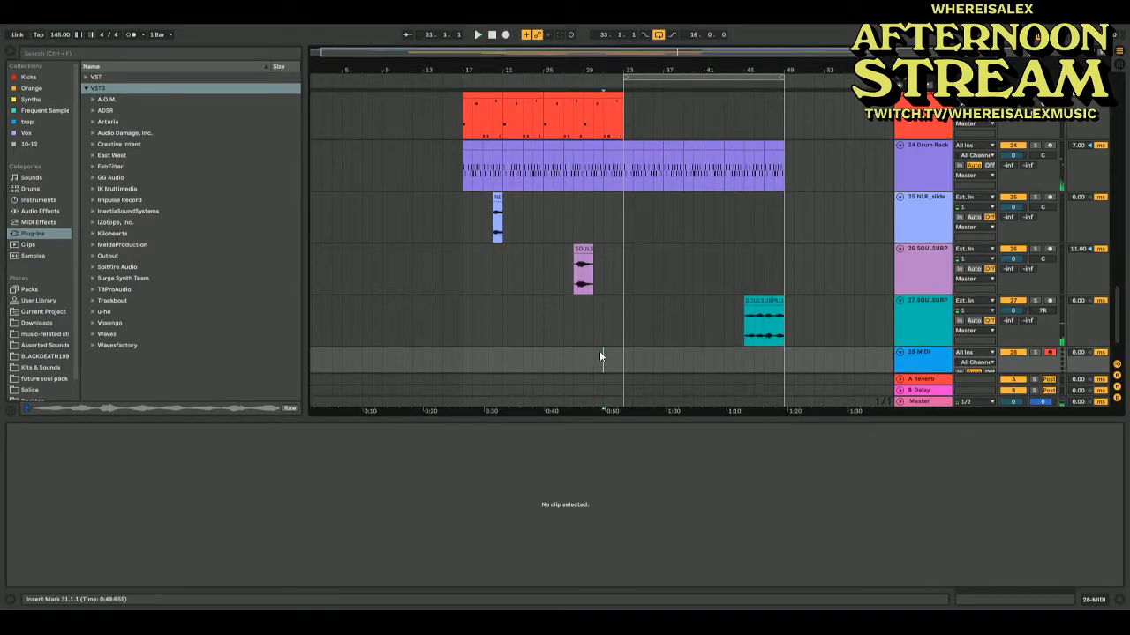
{"action": "scroll", "coordinate": [599, 350], "scroll_direction": "down", "scroll_amount": 1}
{"action": "left_click", "coordinate": [621, 335]}
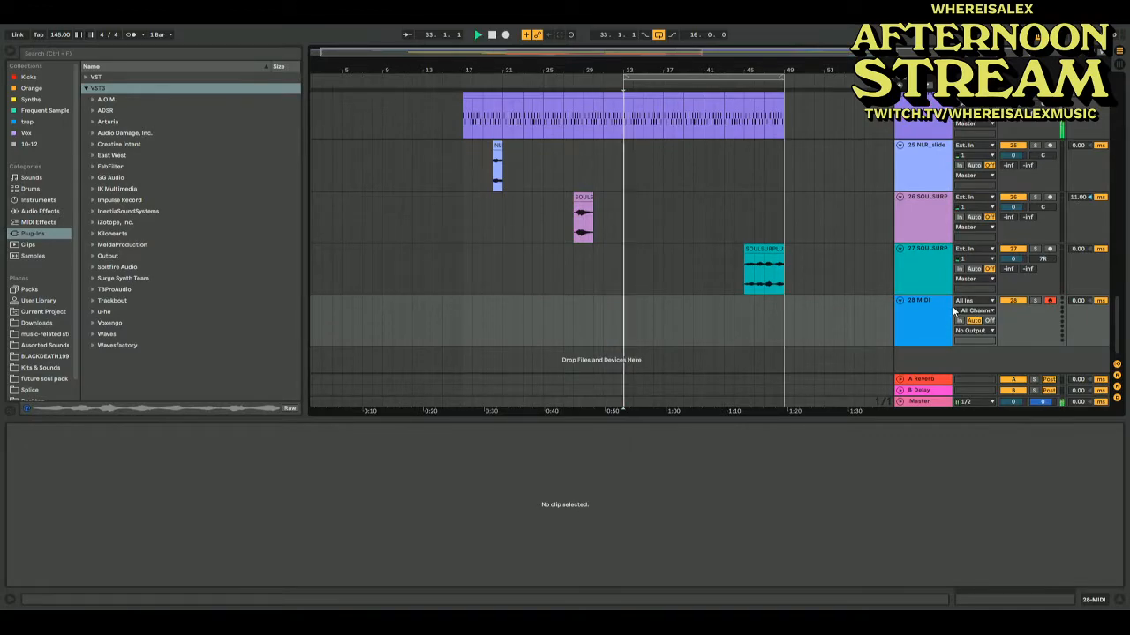
{"action": "key", "text": "space"}
{"action": "left_click", "coordinate": [931, 318]}
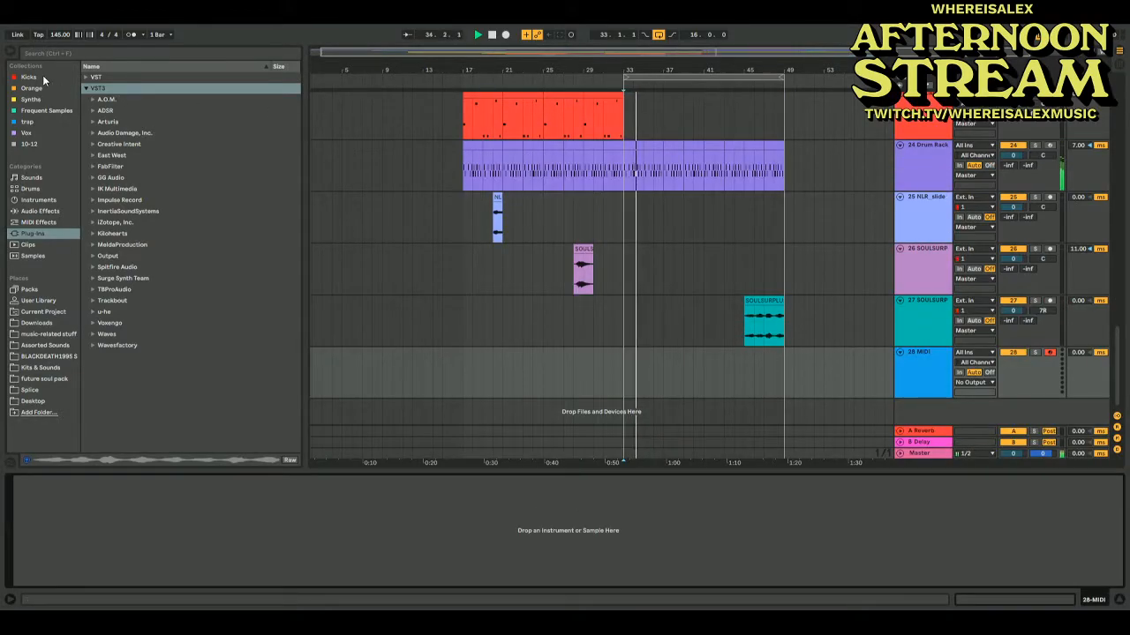
Search the plug-ins for "omnisphere" and load Omnisphere onto MIDI track 28
{"action": "left_click", "coordinate": [79, 52]}
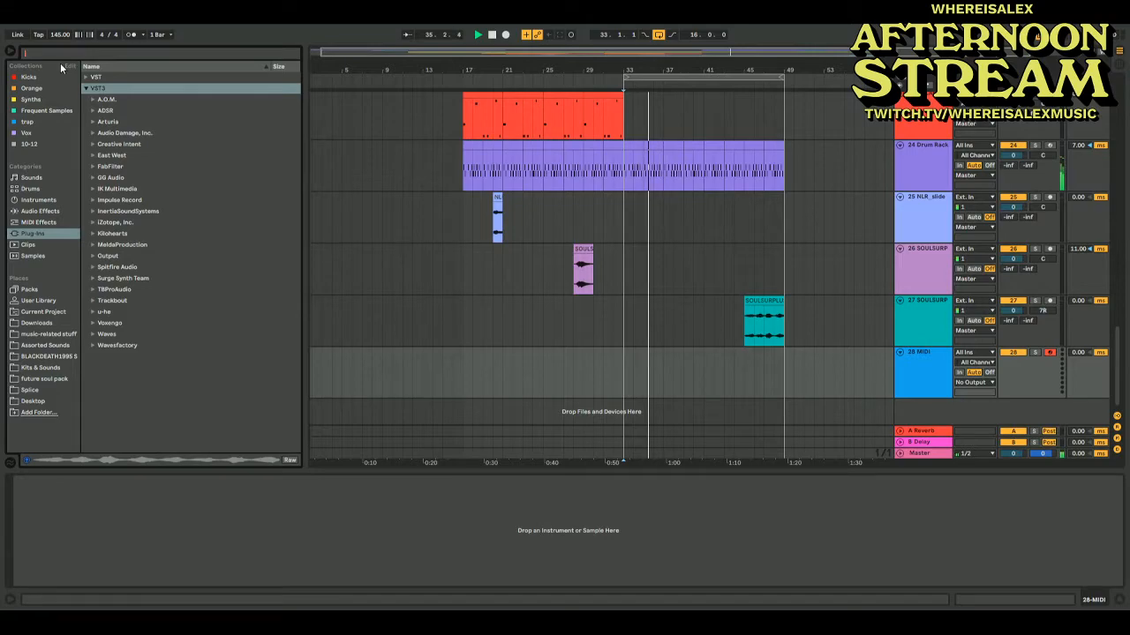
{"action": "type", "text": "omnips"}
{"action": "type", "text": "here"}
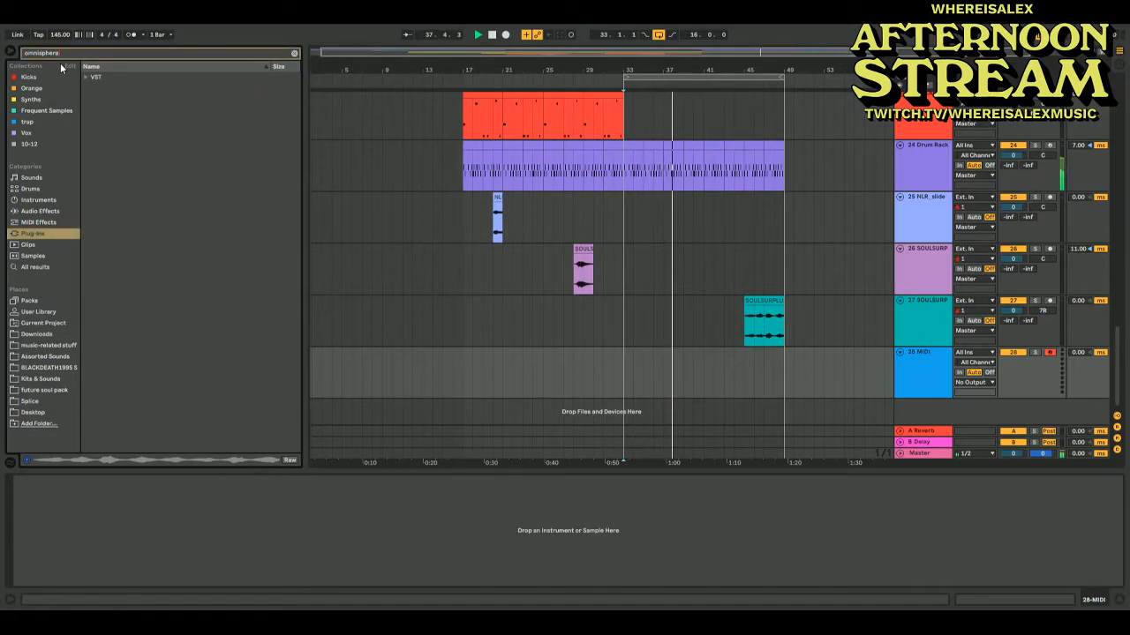
{"action": "left_click", "coordinate": [85, 77]}
{"action": "left_click", "coordinate": [93, 90]}
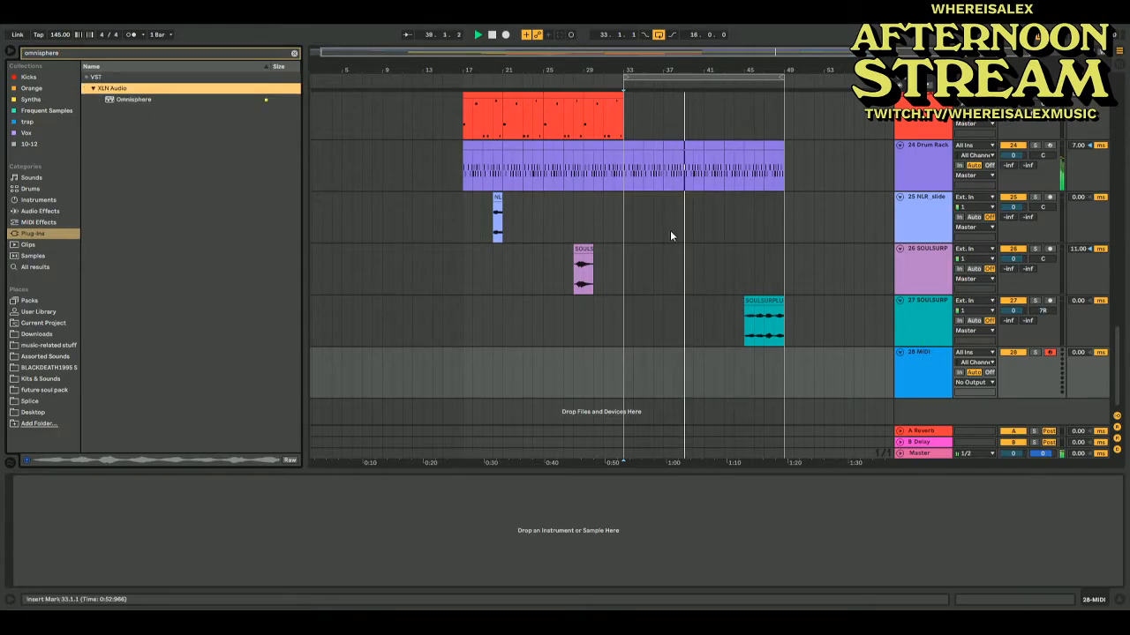
{"action": "left_click", "coordinate": [109, 99]}
{"action": "left_click_drag", "start_coordinate": [109, 99], "coordinate": [332, 566]}
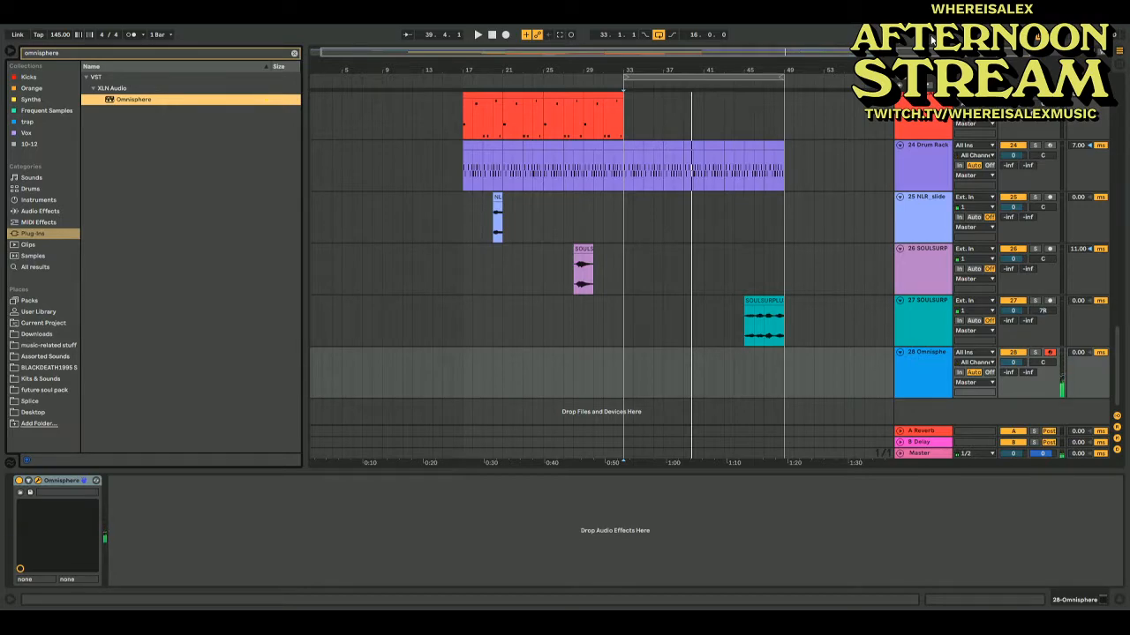
Play the loop from bar 33 and capture the MIDI played on the Omnisphere track as a clip around bar 32
{"action": "left_click", "coordinate": [682, 80]}
{"action": "key", "text": "space"}
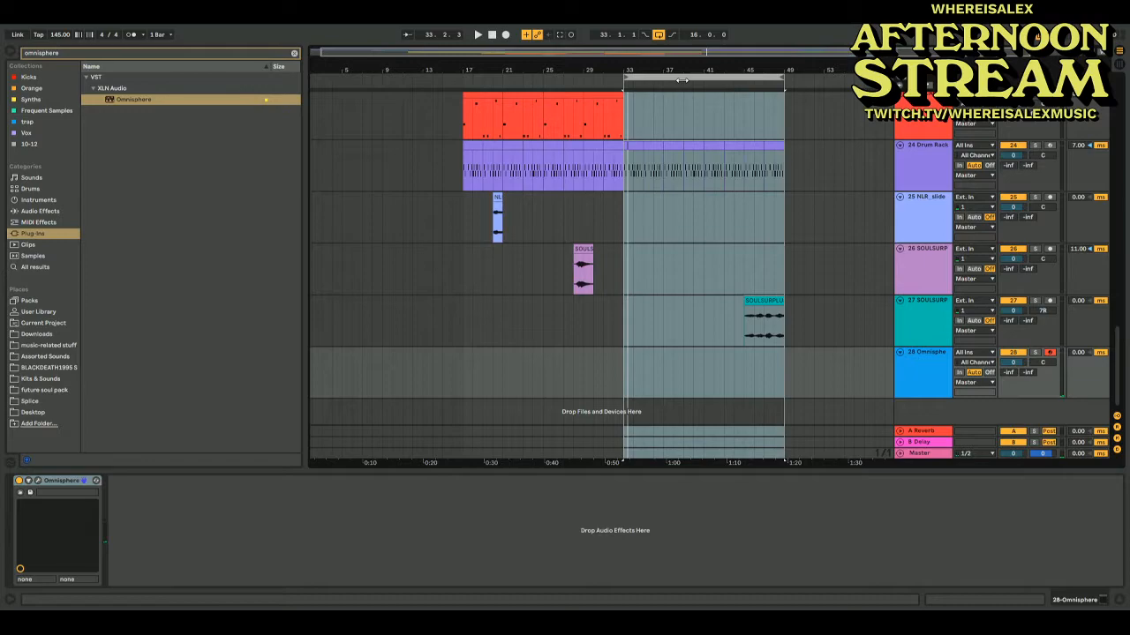
{"action": "key", "text": "space"}
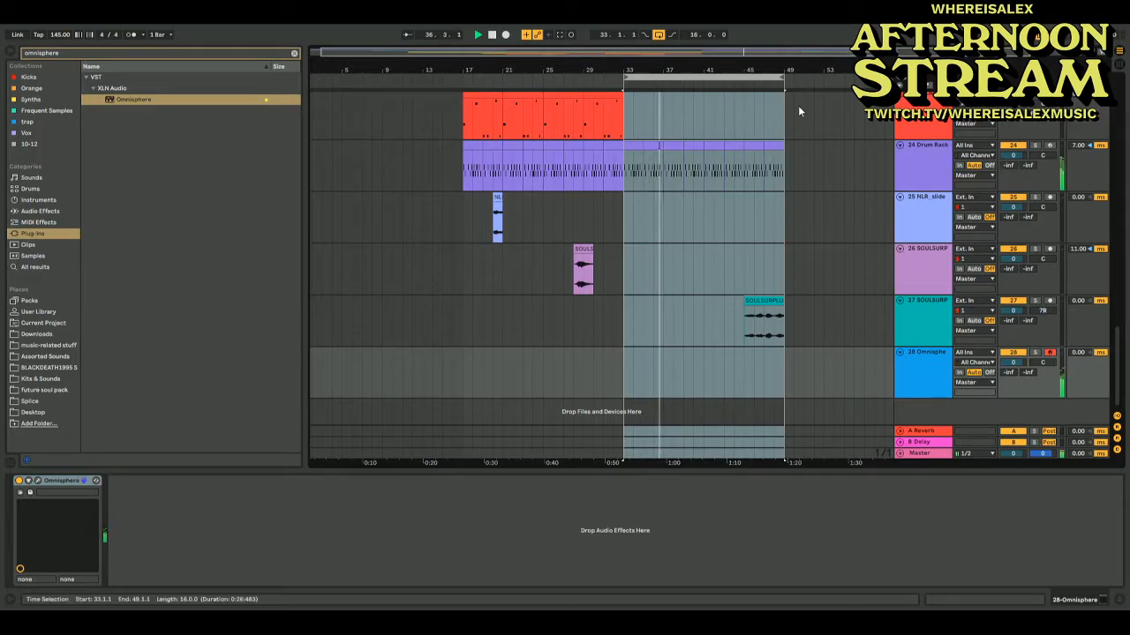
{"action": "left_click", "coordinate": [625, 86]}
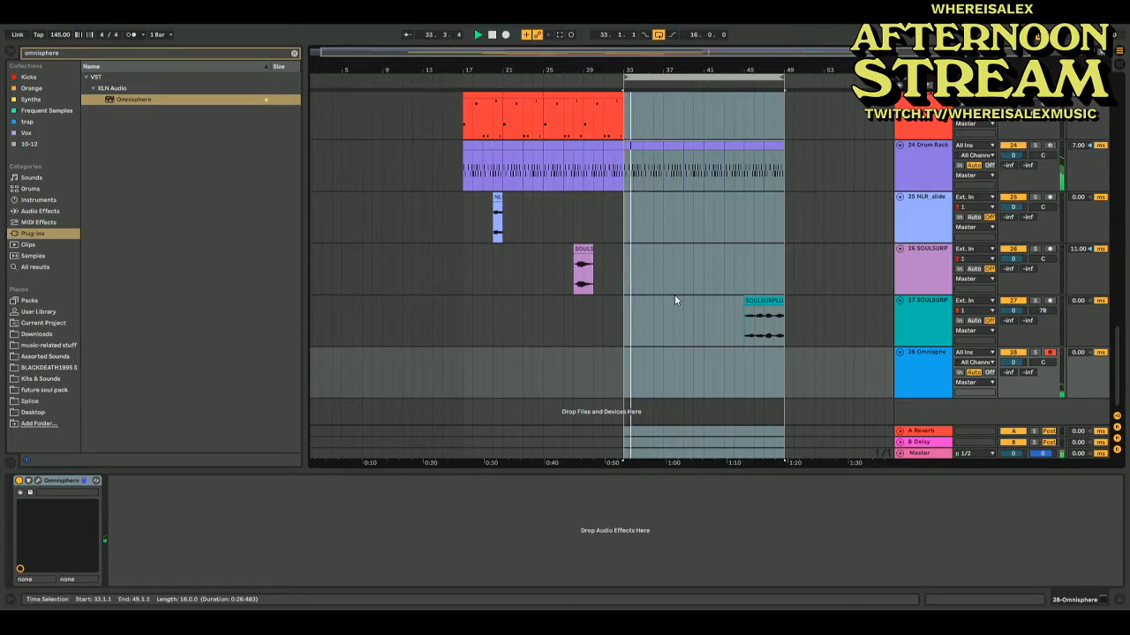
{"action": "left_click", "coordinate": [607, 362]}
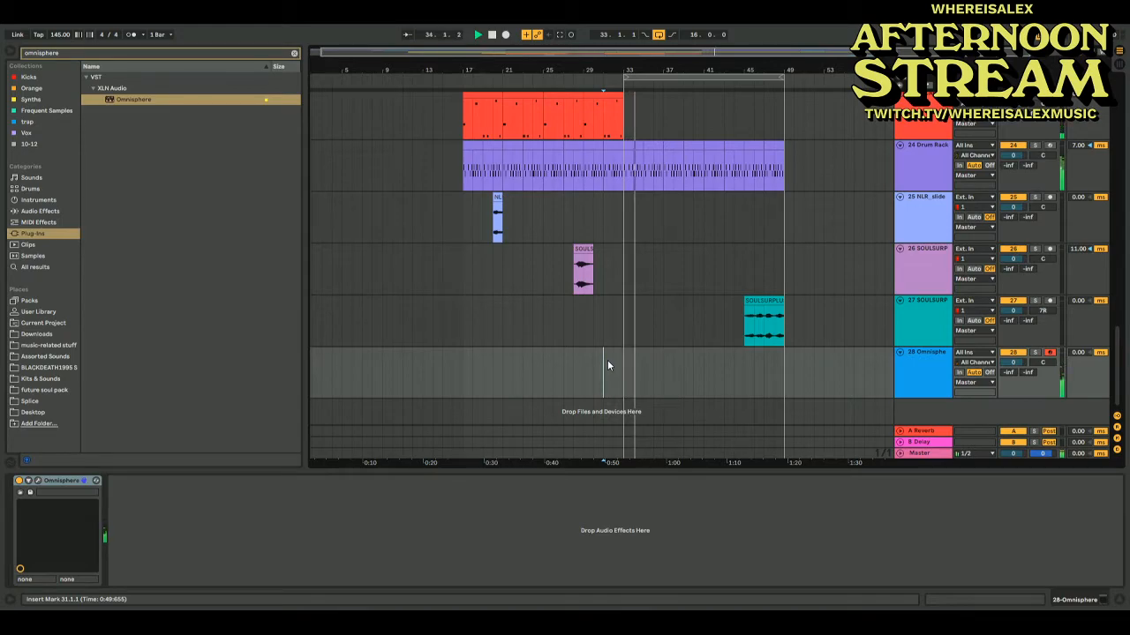
{"action": "left_click", "coordinate": [561, 36]}
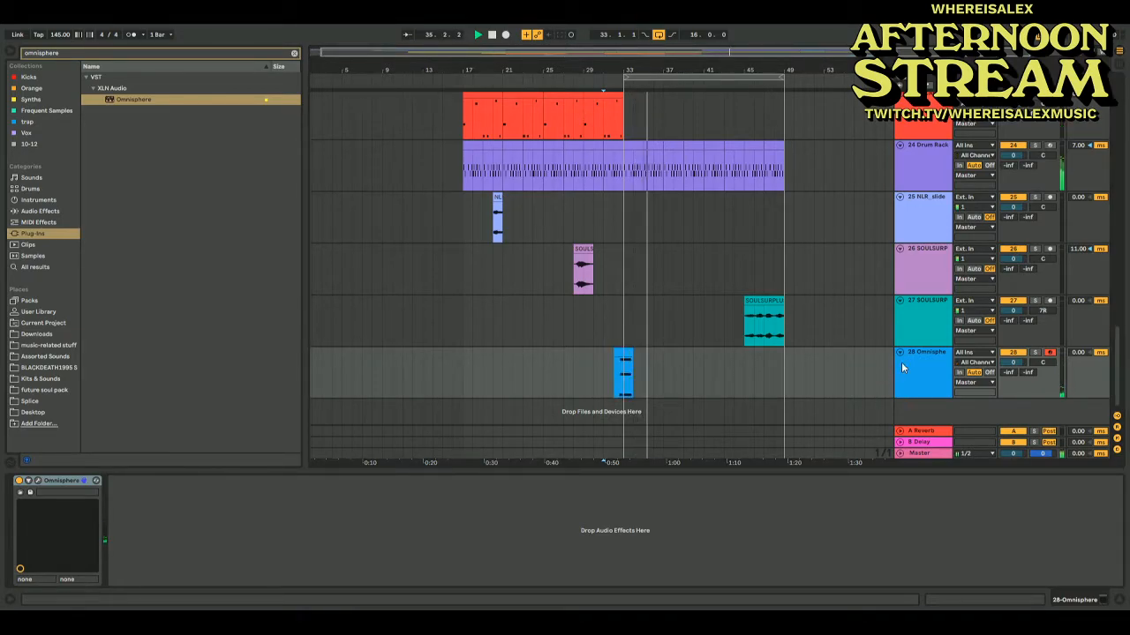
Add the Delay audio effect to the Omnisphere track, set its Dry/Wet to 25%, and play the captured clip from bar 32
{"action": "left_click", "coordinate": [62, 211]}
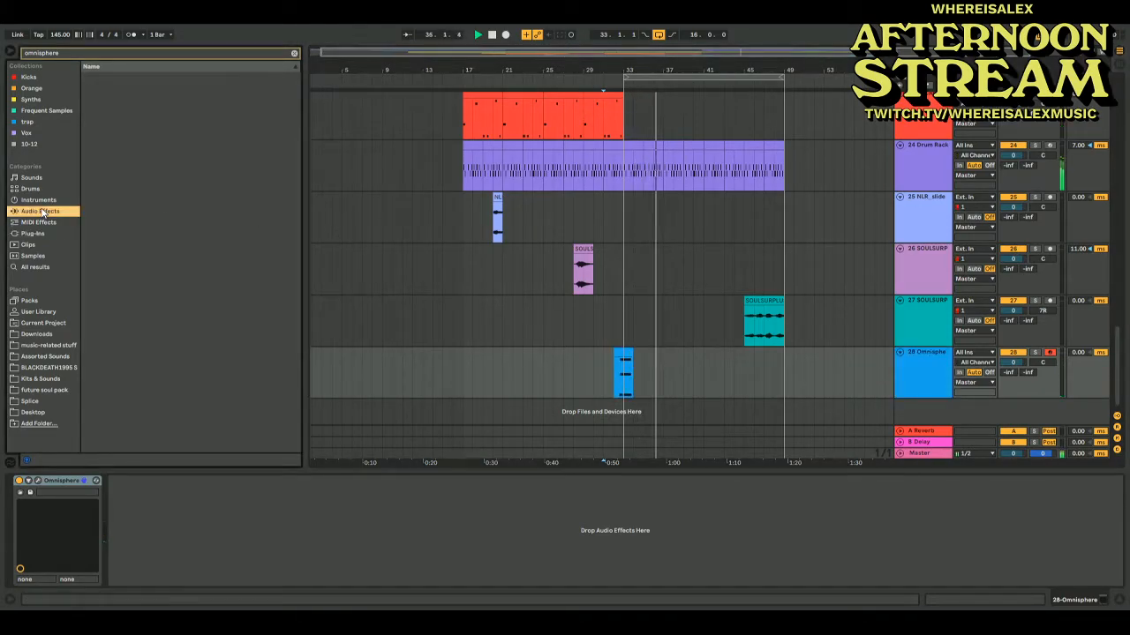
{"action": "left_click", "coordinate": [294, 53]}
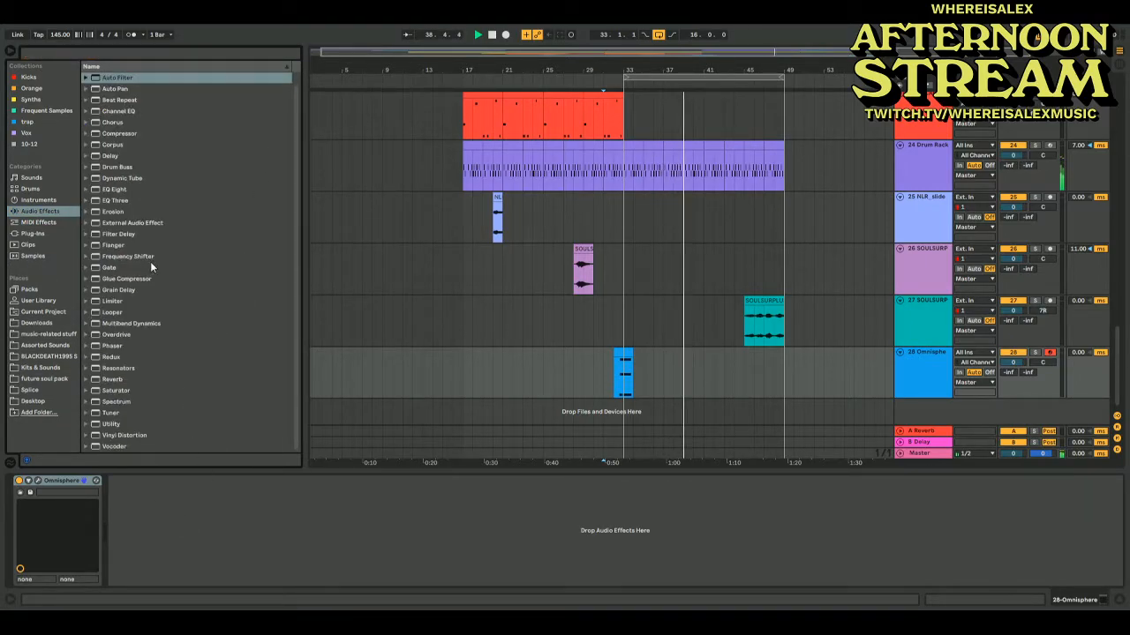
{"action": "left_click", "coordinate": [111, 167]}
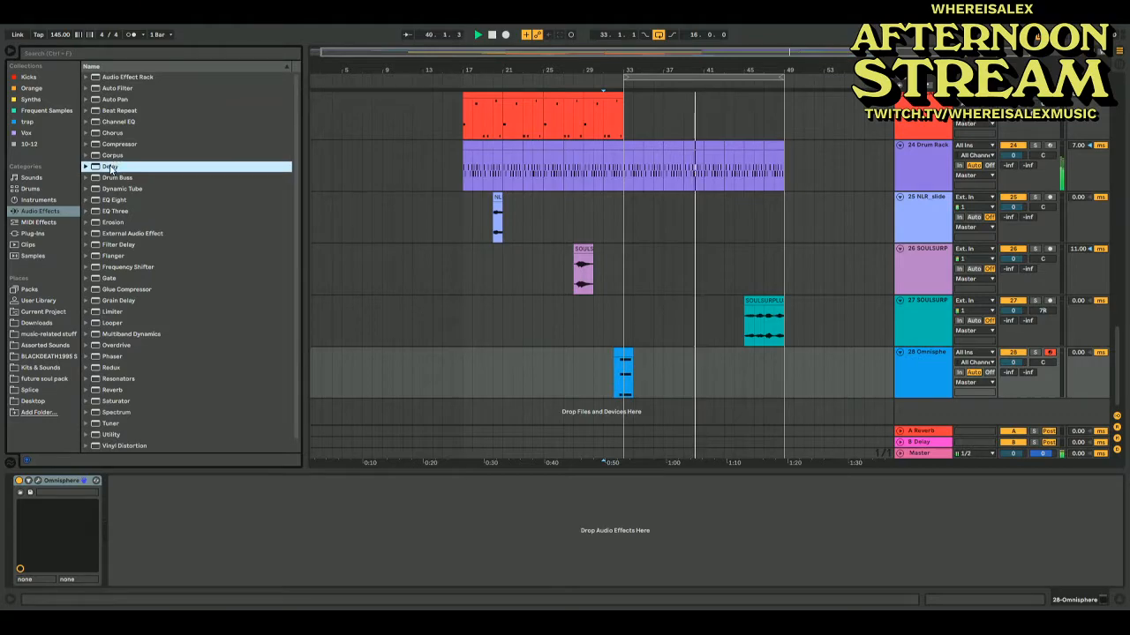
{"action": "double_click", "coordinate": [110, 166]}
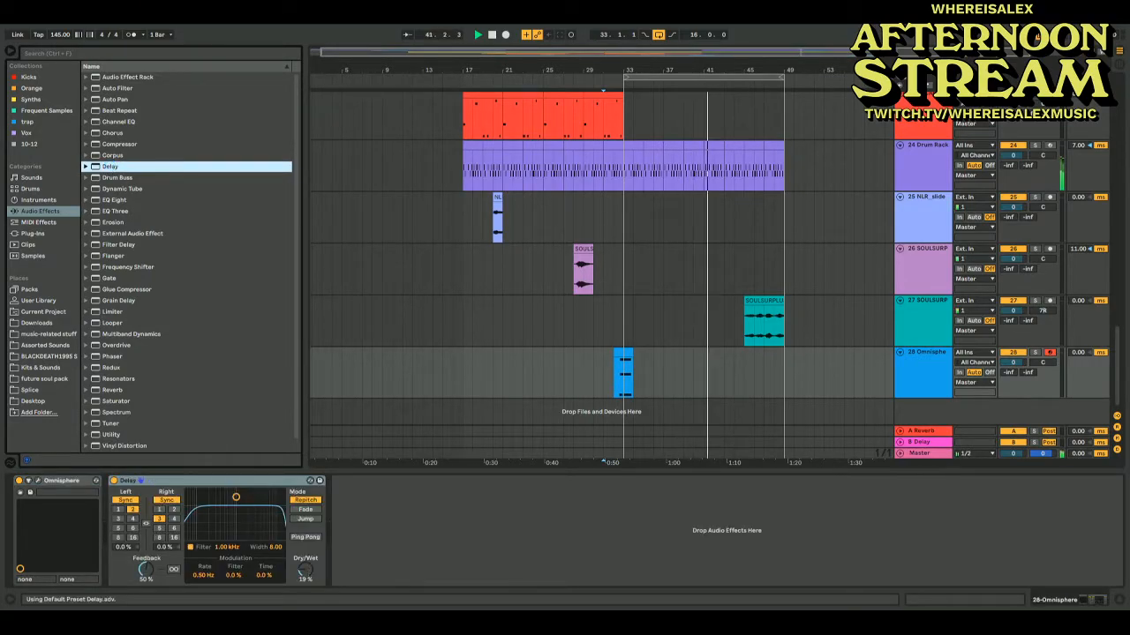
{"action": "left_click", "coordinate": [620, 355]}
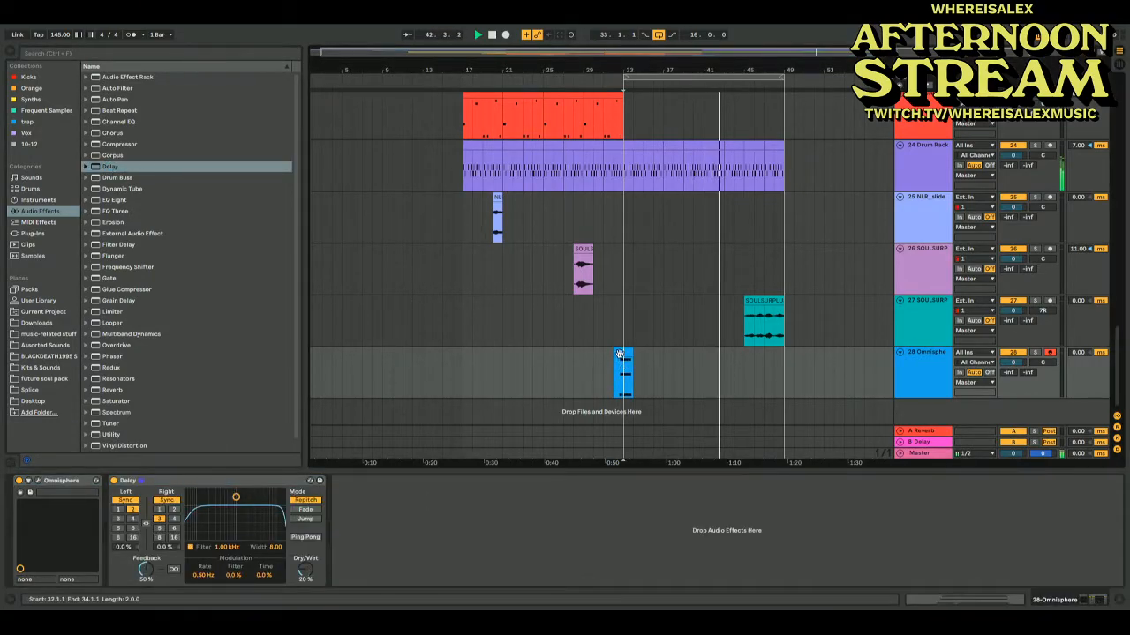
{"action": "key", "text": "space"}
{"action": "key", "text": "space"}
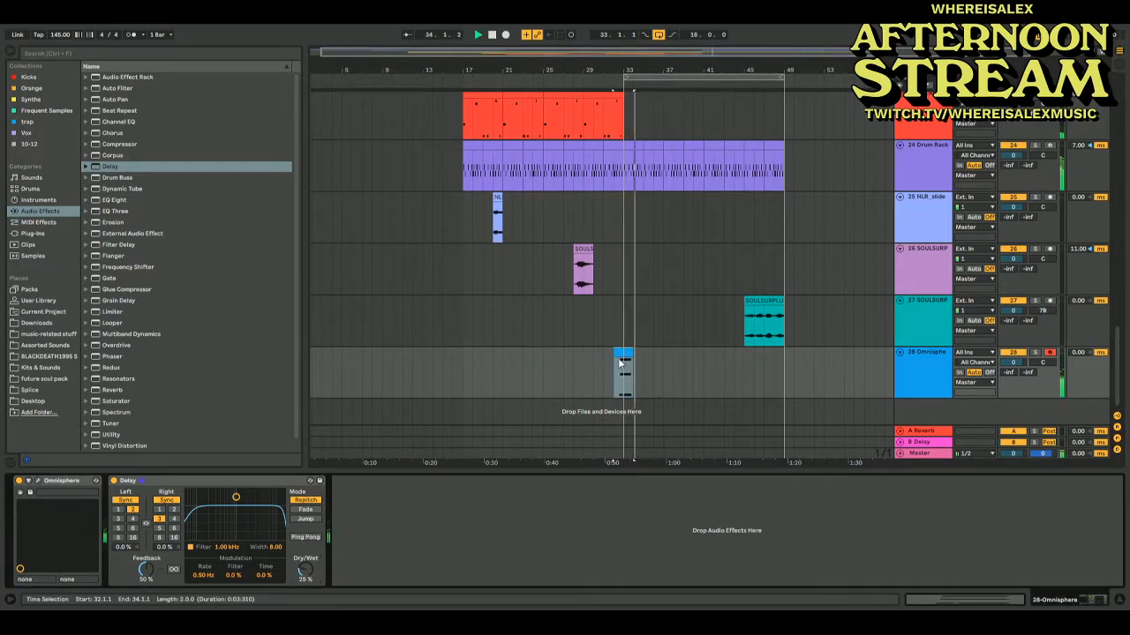
Look over the tracks of the arrangement while the loop from bar 33 to 49 plays
{"action": "scroll", "coordinate": [677, 151], "scroll_direction": "up", "scroll_amount": 15}
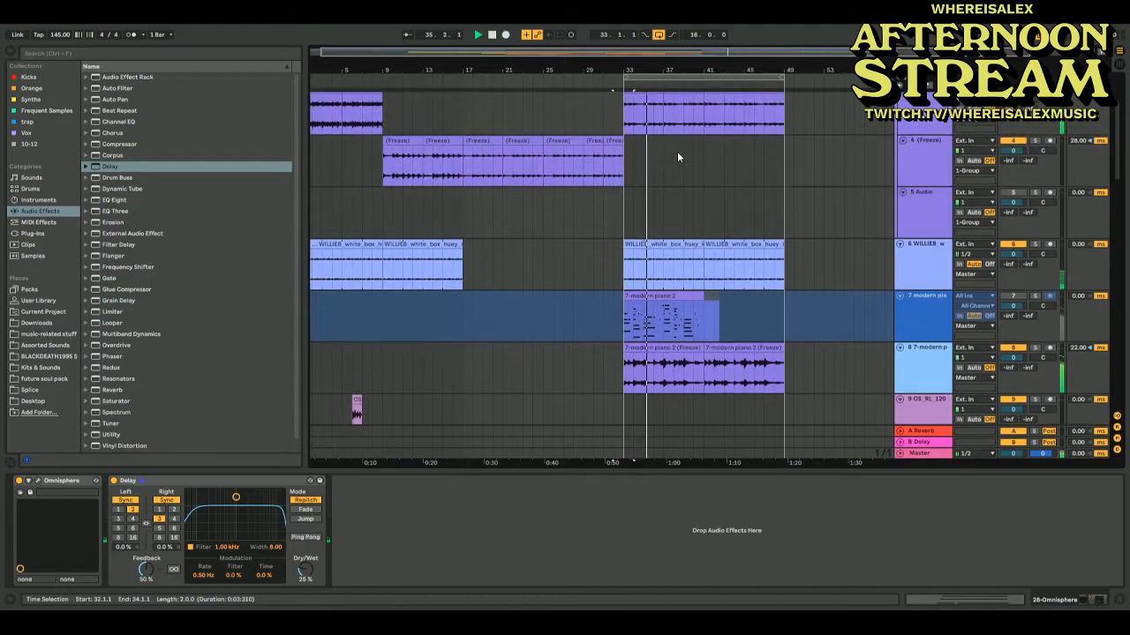
{"action": "scroll", "coordinate": [677, 151], "scroll_direction": "up", "scroll_amount": 3}
{"action": "left_click_drag", "start_coordinate": [527, 58], "coordinate": [527, 53]}
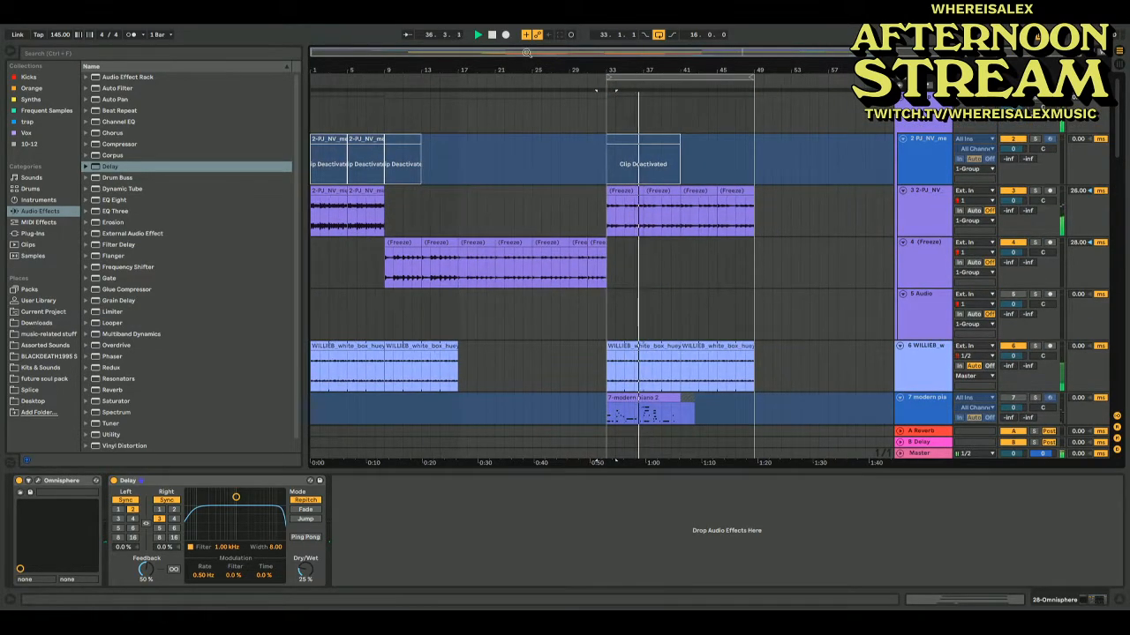
{"action": "scroll", "coordinate": [595, 192], "scroll_direction": "down", "scroll_amount": 5}
{"action": "scroll", "coordinate": [595, 192], "scroll_direction": "up", "scroll_amount": 4}
{"action": "scroll", "coordinate": [595, 192], "scroll_direction": "down", "scroll_amount": 5}
{"action": "scroll", "coordinate": [595, 191], "scroll_direction": "up", "scroll_amount": 6}
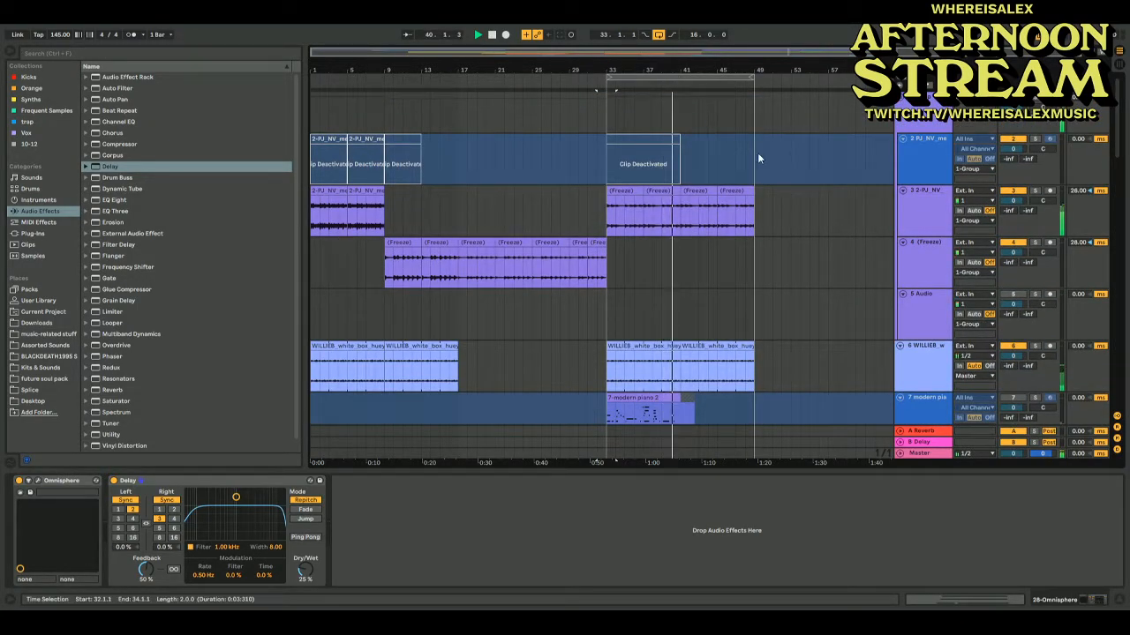
{"action": "scroll", "coordinate": [757, 158], "scroll_direction": "down", "scroll_amount": 15}
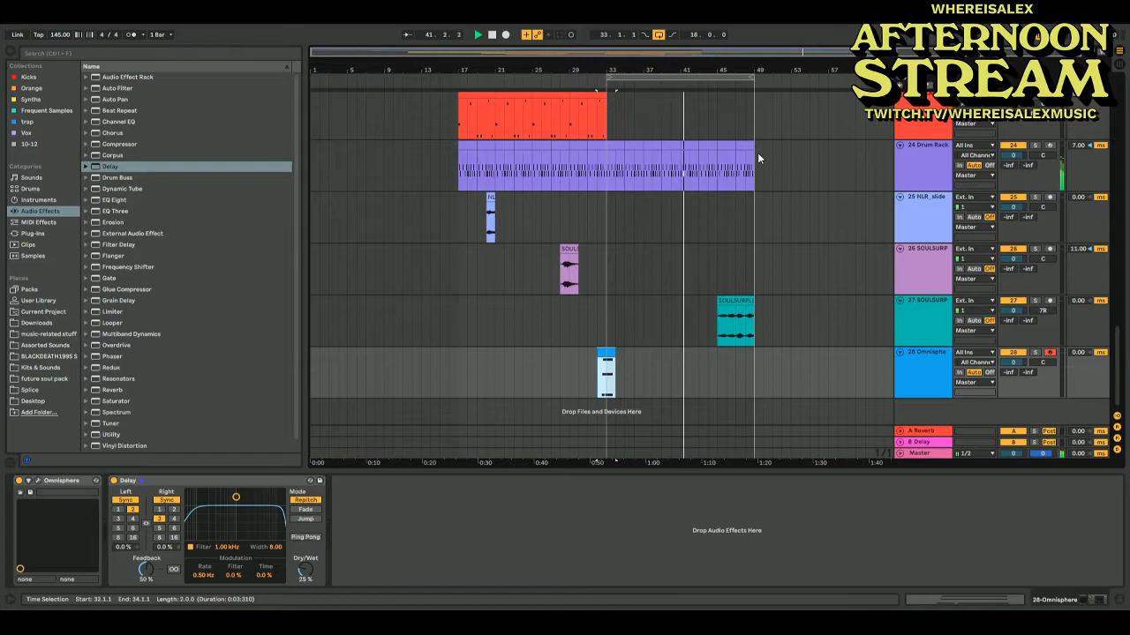
{"action": "scroll", "coordinate": [721, 223], "scroll_direction": "up", "scroll_amount": 7}
{"action": "scroll", "coordinate": [721, 223], "scroll_direction": "up", "scroll_amount": 10}
Insert an audio track below the 10 7-Audio track and delete the two empty audio tracks beneath it
{"action": "scroll", "coordinate": [687, 326], "scroll_direction": "down", "scroll_amount": 3}
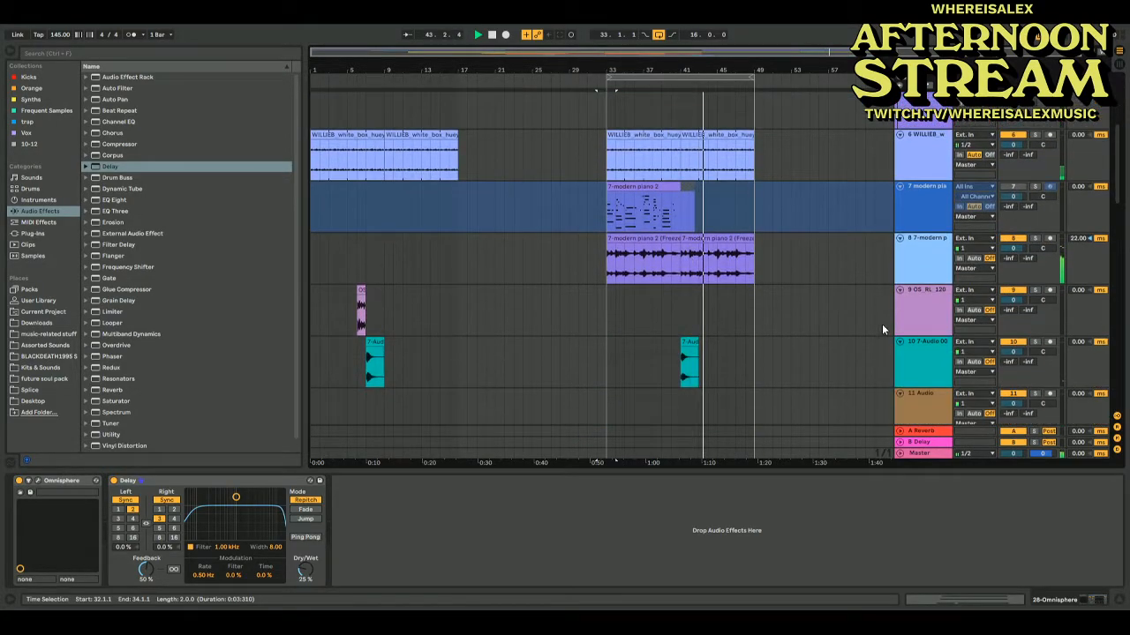
{"action": "left_click", "coordinate": [931, 365]}
{"action": "key", "text": "ctrl+t"}
{"action": "scroll", "coordinate": [727, 337], "scroll_direction": "down", "scroll_amount": 2}
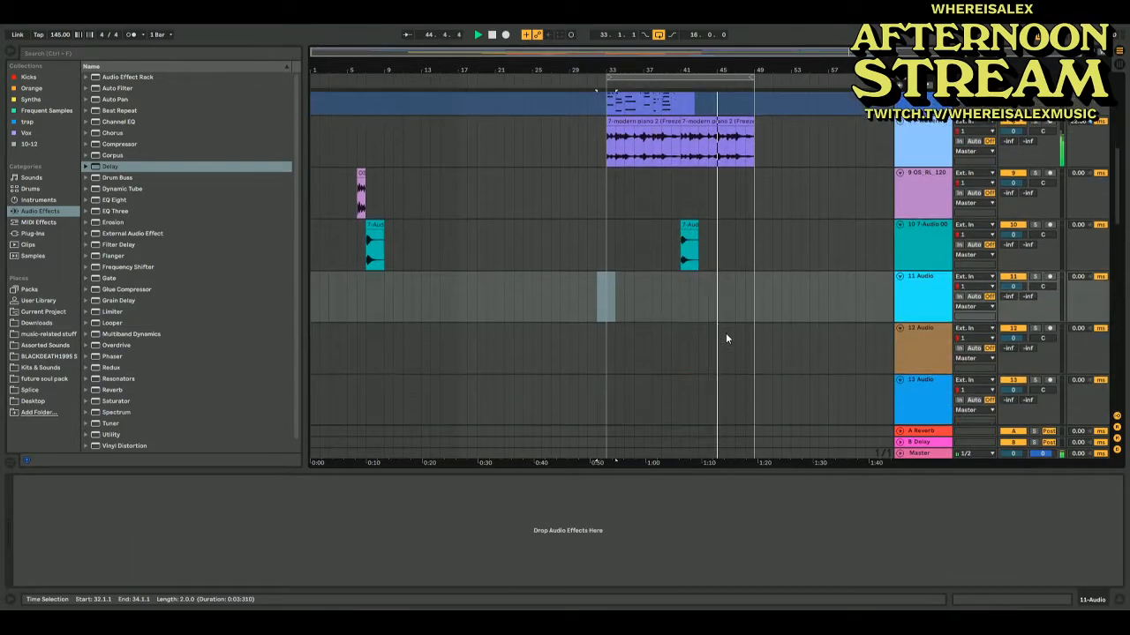
{"action": "scroll", "coordinate": [865, 295], "scroll_direction": "down", "scroll_amount": 3}
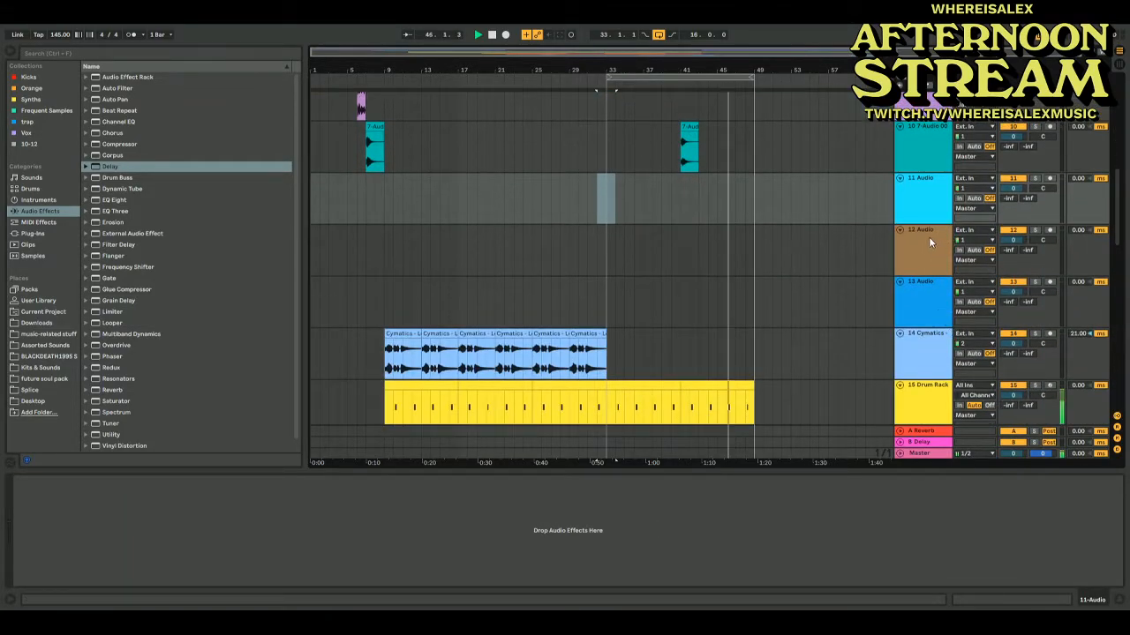
{"action": "left_click", "coordinate": [926, 246]}
{"action": "left_click", "coordinate": [925, 323]}
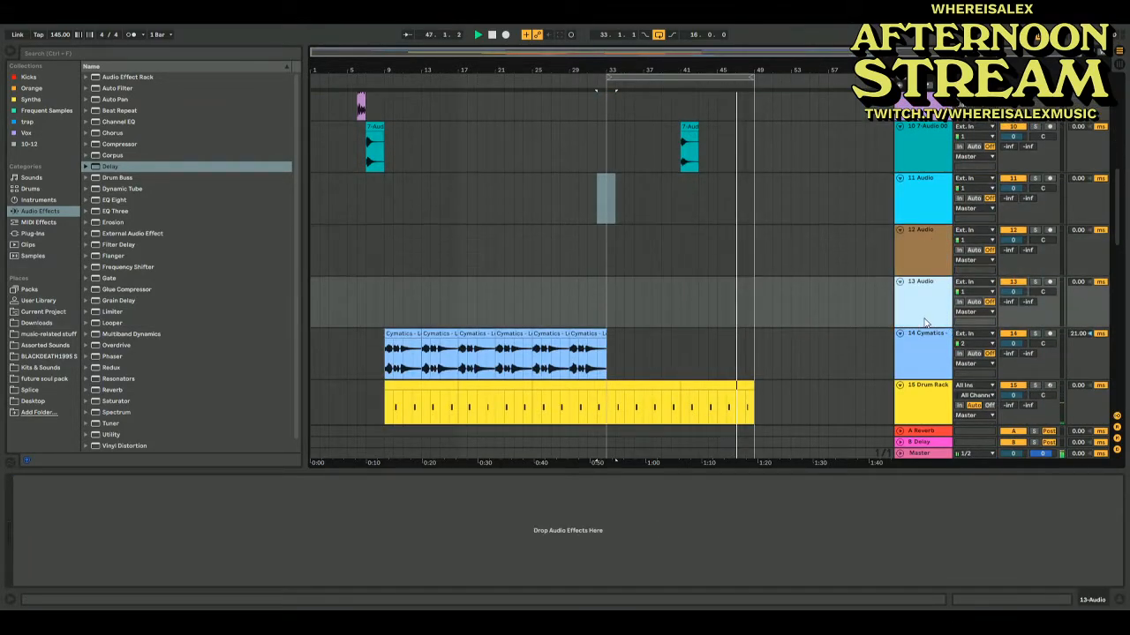
{"action": "left_click", "coordinate": [913, 261], "text": "shift"}
{"action": "key", "text": "Delete"}
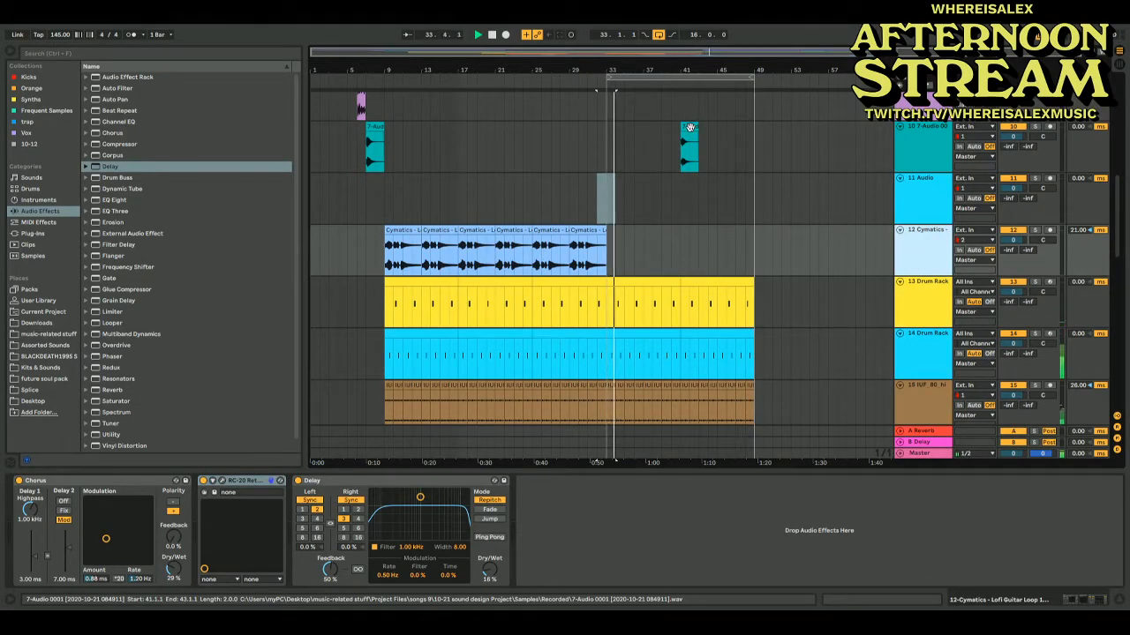
Move the 7-Audio clip at bar 41 onto the new audio track 11 and add a Delay effect to that track
{"action": "left_click_drag", "start_coordinate": [690, 128], "coordinate": [691, 196]}
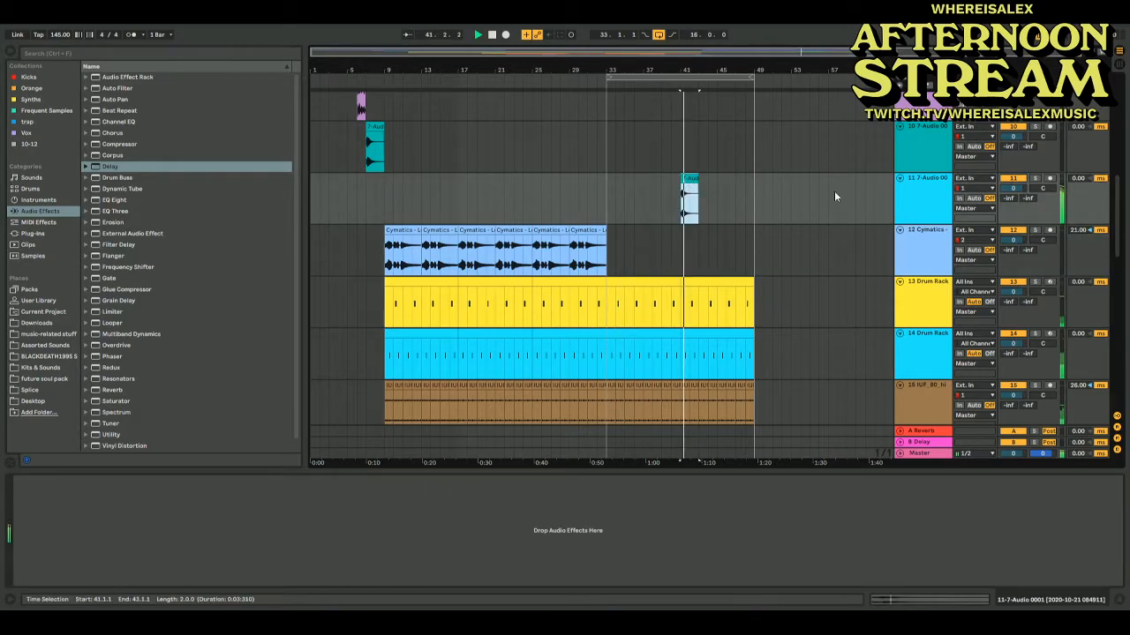
{"action": "left_click", "coordinate": [110, 167]}
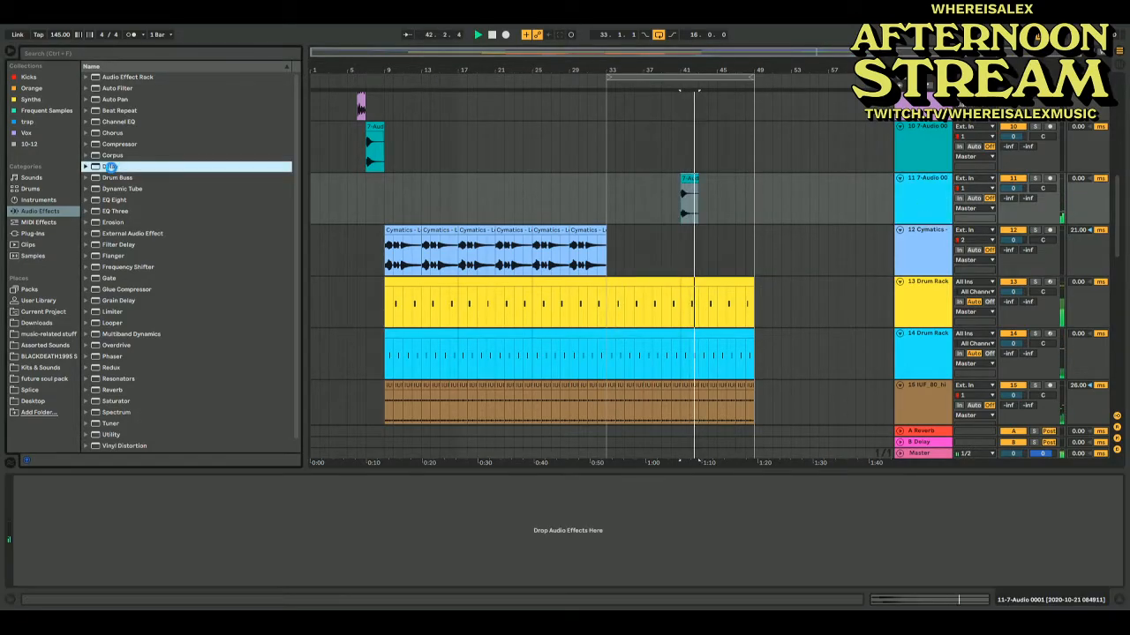
{"action": "double_click", "coordinate": [110, 167]}
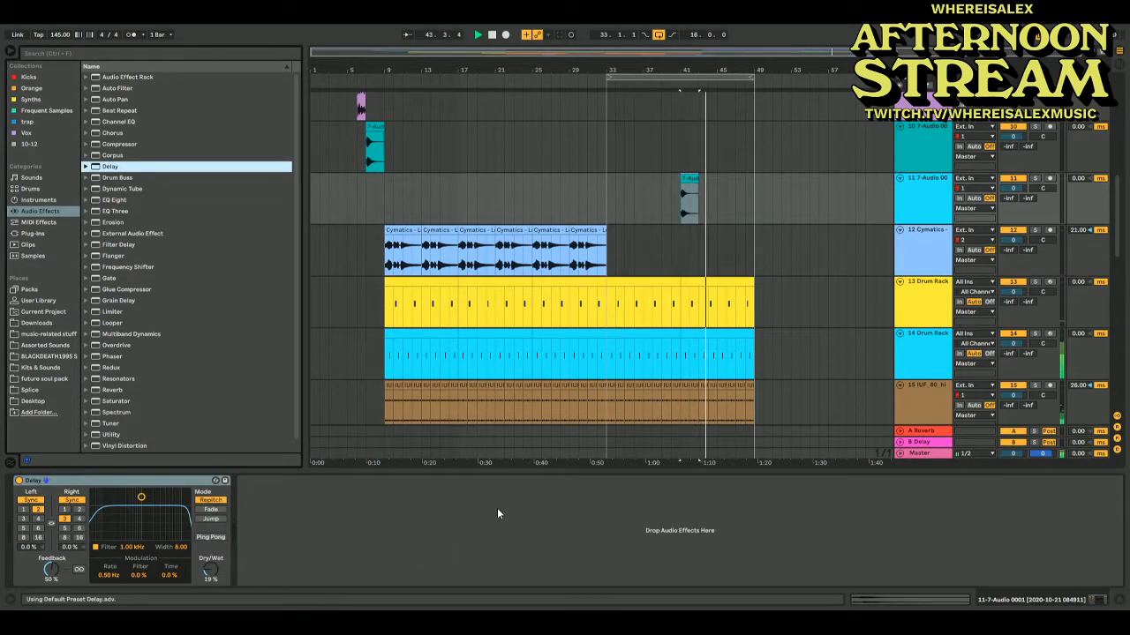
Set track 11's Delay to 44% Dry/Wet with 4 sixteenths left and 8 right, and play from the clip at bar 41
{"action": "left_click_drag", "start_coordinate": [210, 578], "coordinate": [210, 540]}
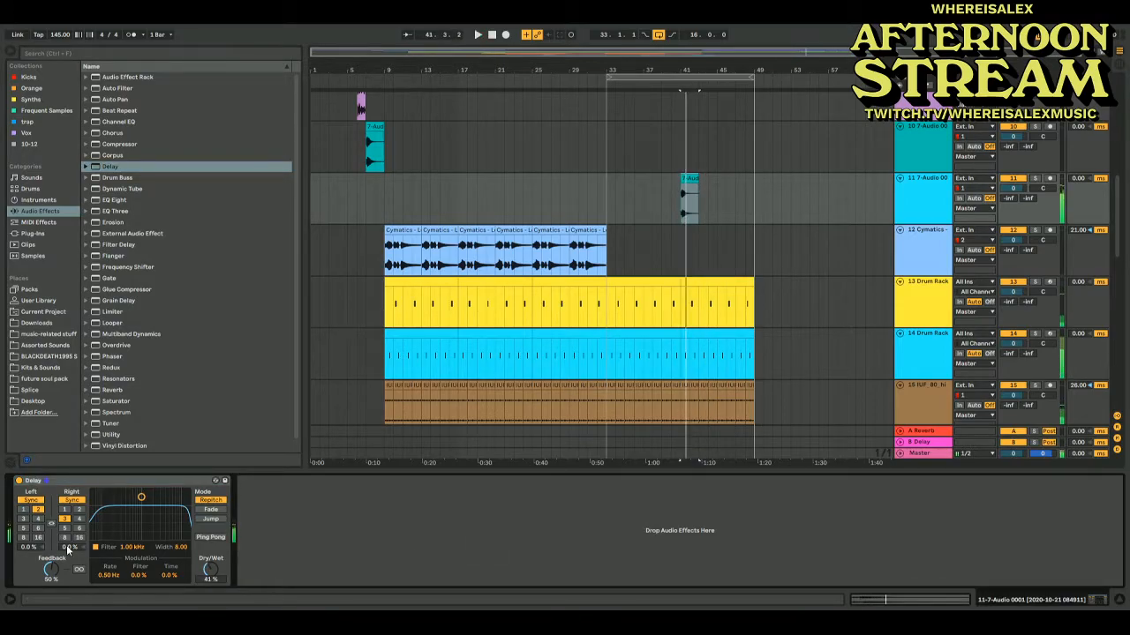
{"action": "left_click", "coordinate": [39, 520]}
{"action": "left_click", "coordinate": [65, 538]}
{"action": "key", "text": "space"}
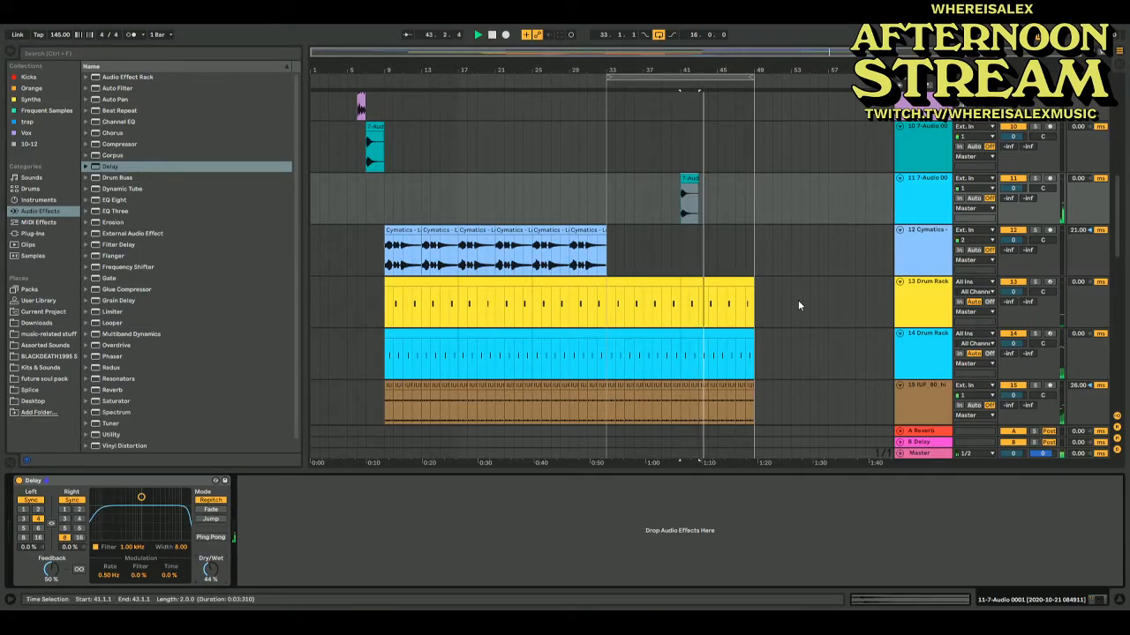
Insert a new audio track below the Omnisphere track at the end of the arrangement
{"action": "scroll", "coordinate": [896, 234], "scroll_direction": "down", "scroll_amount": 10}
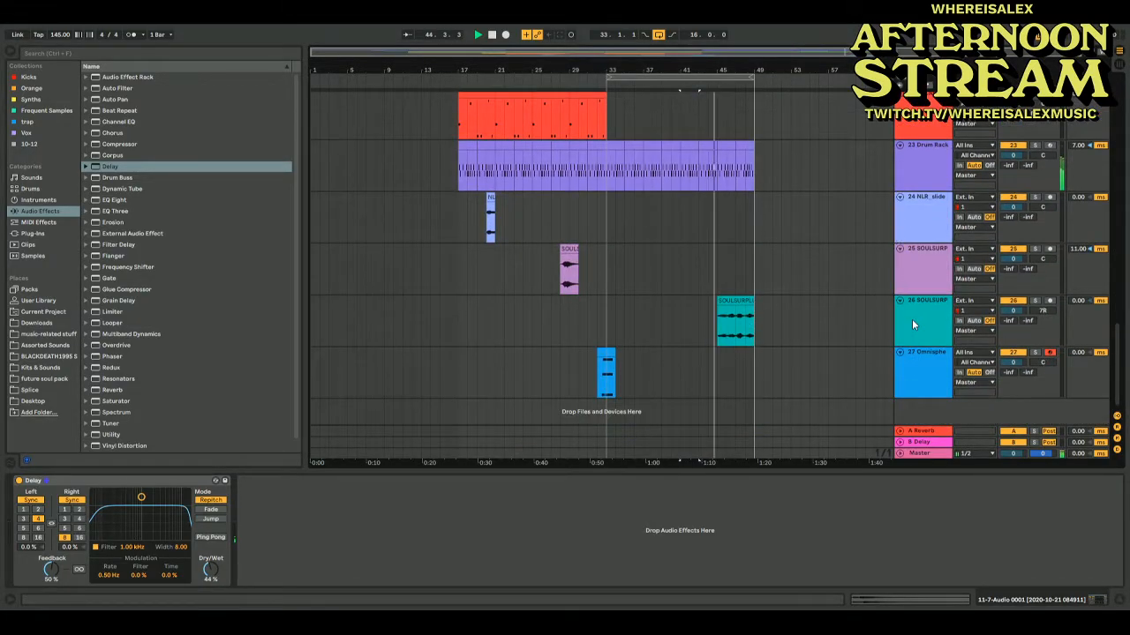
{"action": "left_click", "coordinate": [920, 371]}
{"action": "key", "text": "ctrl+t"}
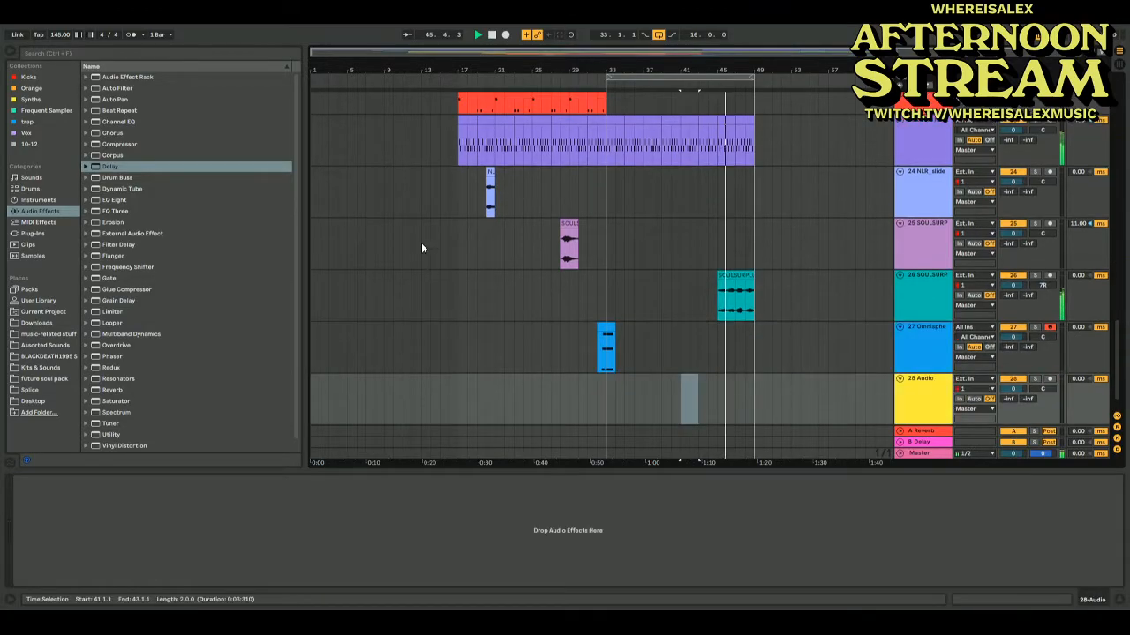
Browse the FX and Drums folders of the BLACKDEATH1995 sample pack
{"action": "left_click", "coordinate": [48, 355]}
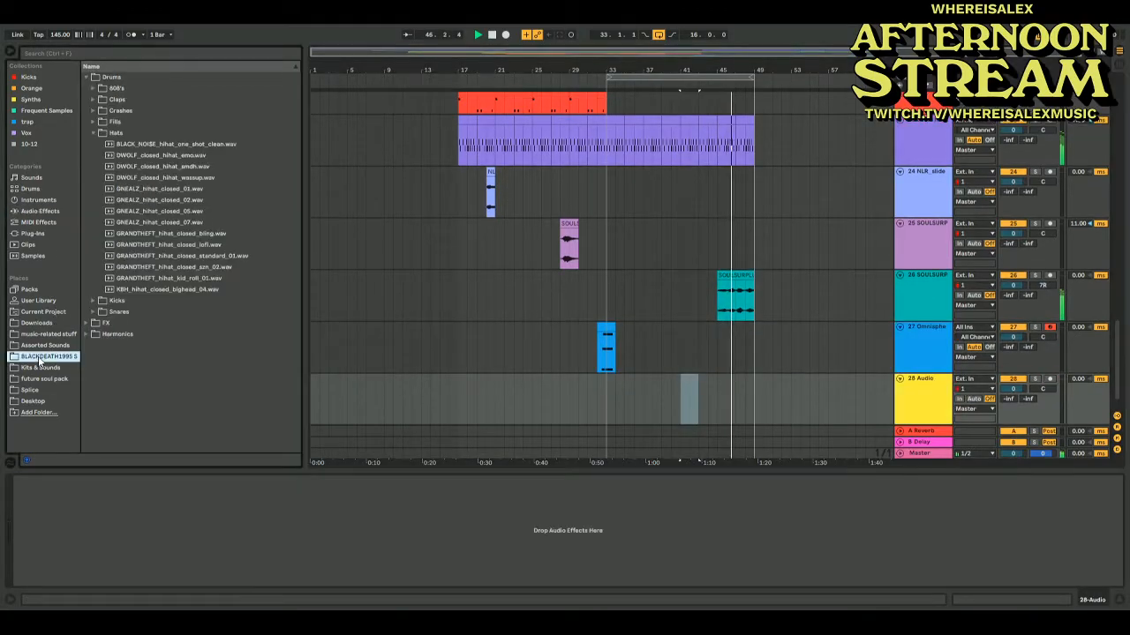
{"action": "left_click", "coordinate": [86, 334]}
{"action": "left_click", "coordinate": [85, 88]}
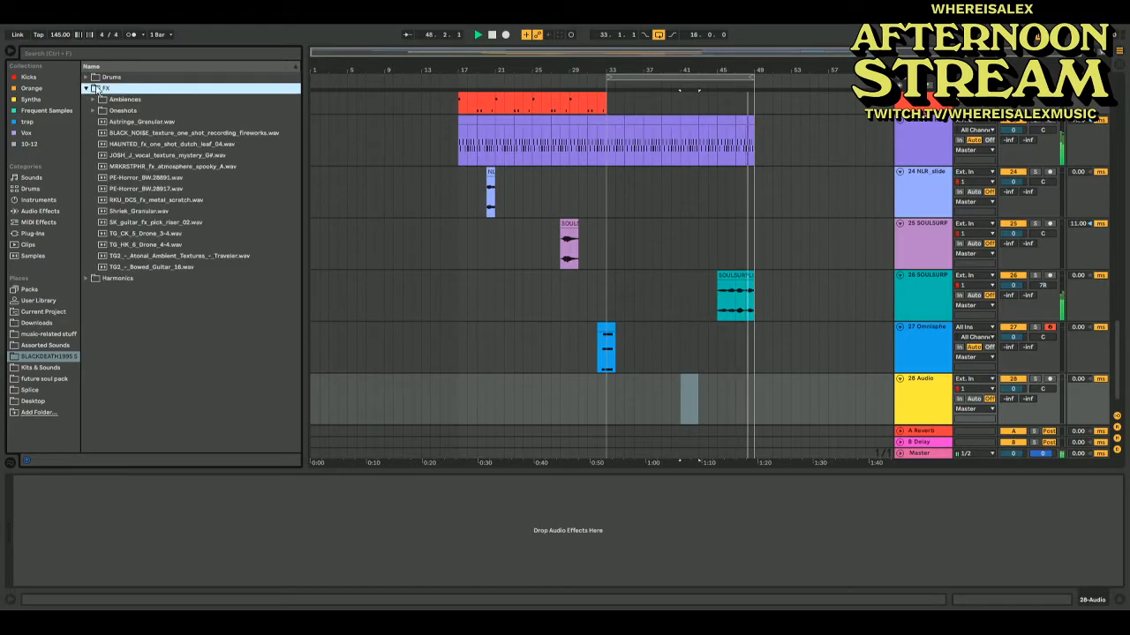
{"action": "left_click", "coordinate": [86, 77]}
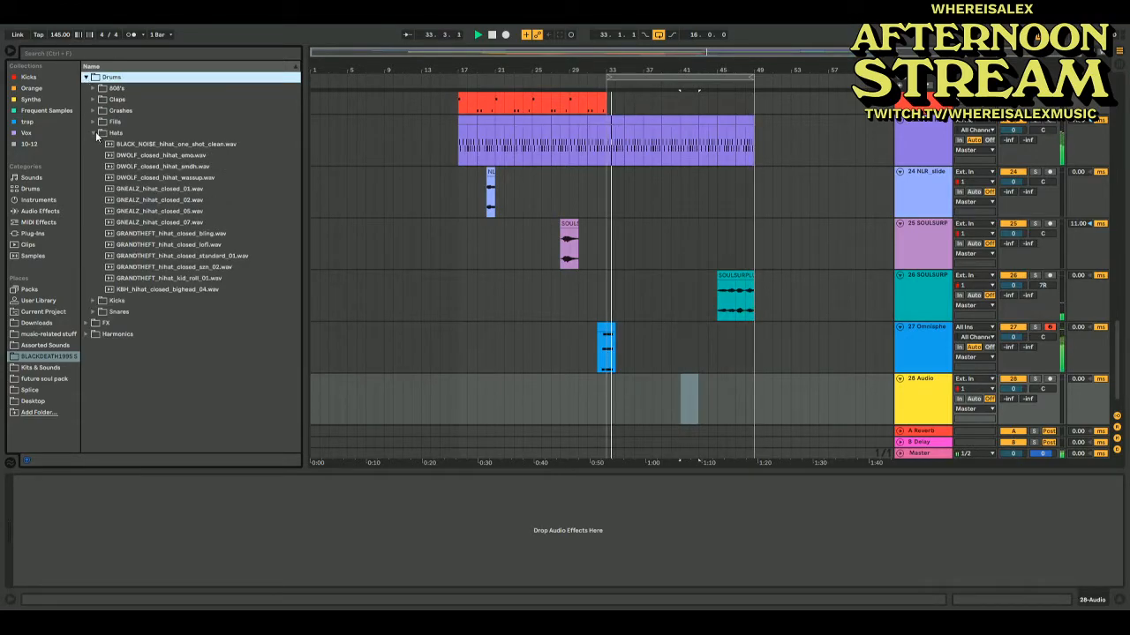
Solo the Omnisphere track, play its clip from bar 32, and turn the solo off again
{"action": "key", "text": "space"}
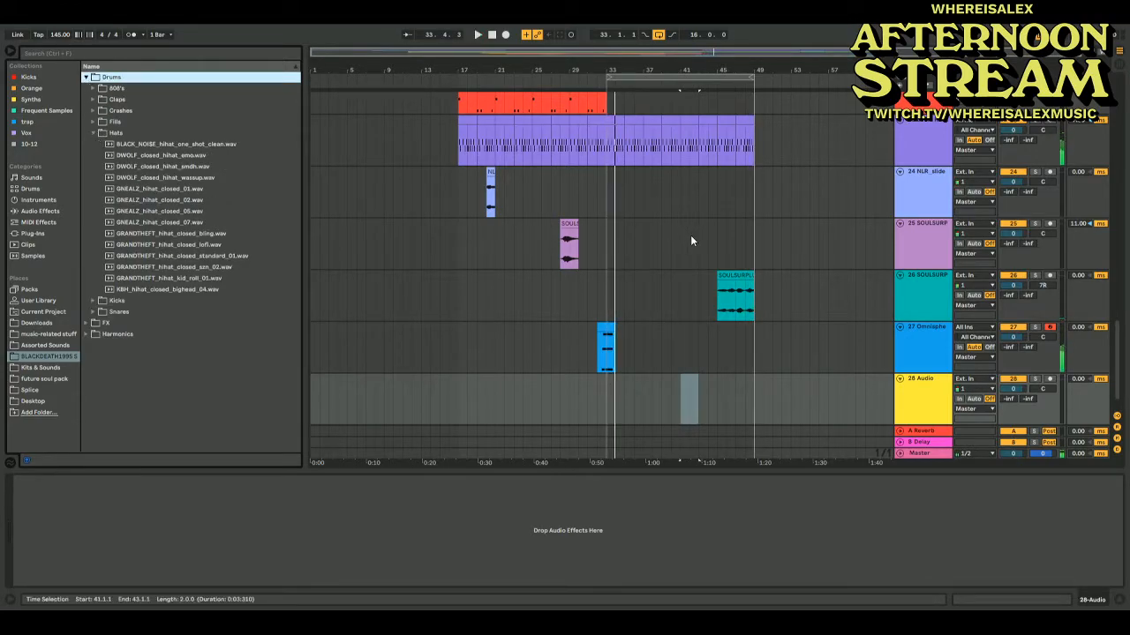
{"action": "left_click", "coordinate": [606, 329]}
{"action": "left_click", "coordinate": [1036, 327]}
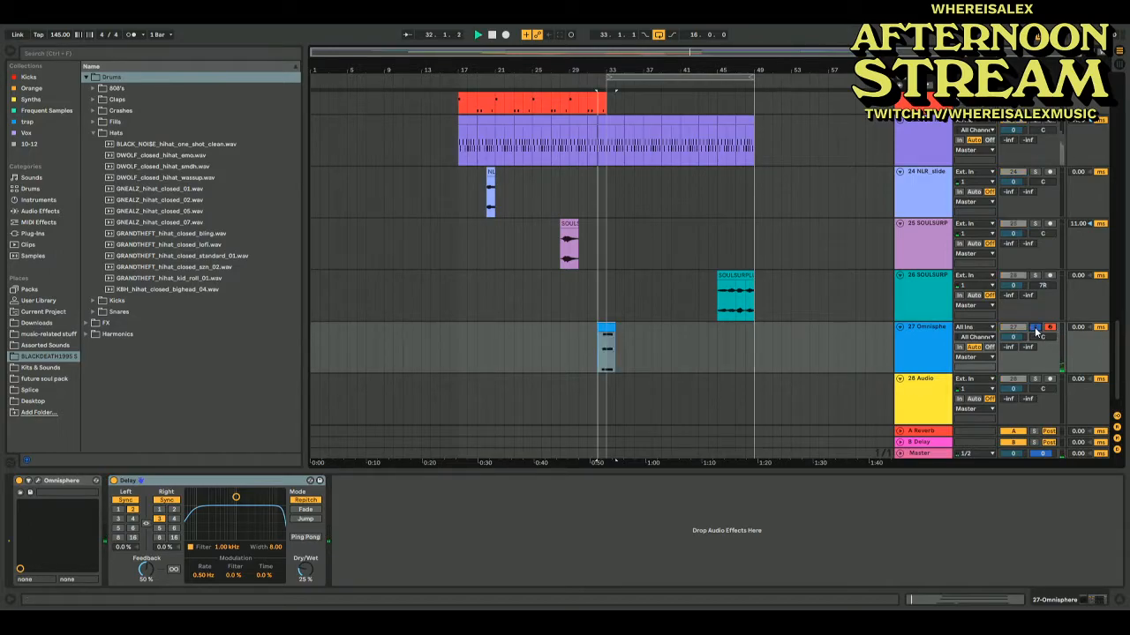
{"action": "key", "text": "space"}
{"action": "left_click", "coordinate": [1037, 316]}
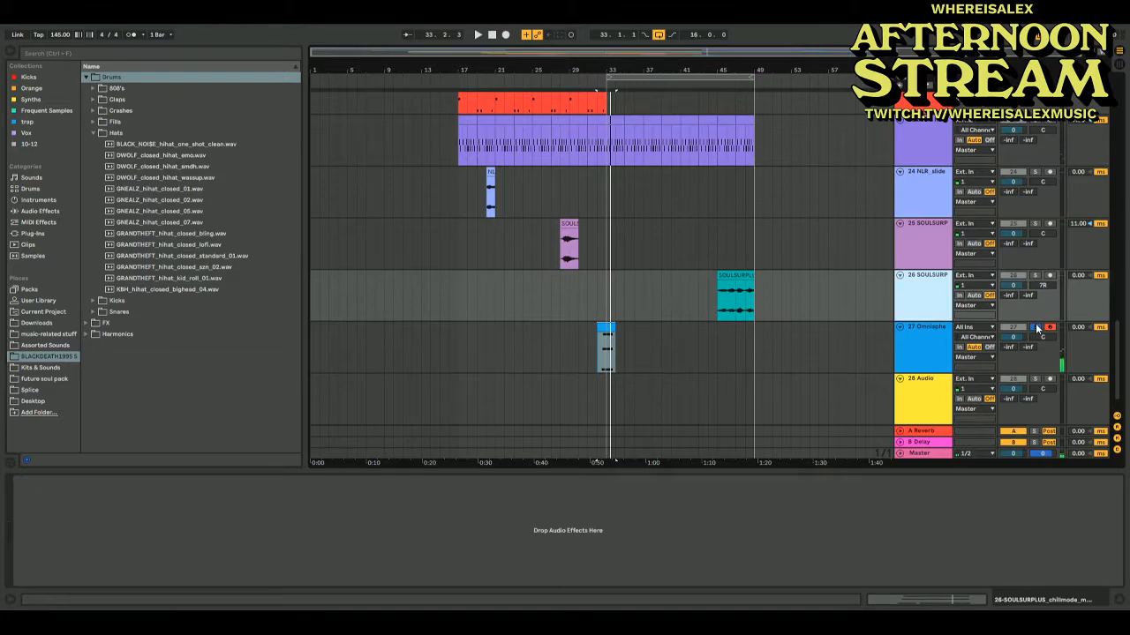
{"action": "left_click", "coordinate": [1035, 328]}
Play the full mix from bar 32 at the start of the Omnisphere clip and check the upper tracks
{"action": "left_click", "coordinate": [603, 344]}
{"action": "left_click", "coordinate": [601, 345]}
{"action": "key", "text": "space"}
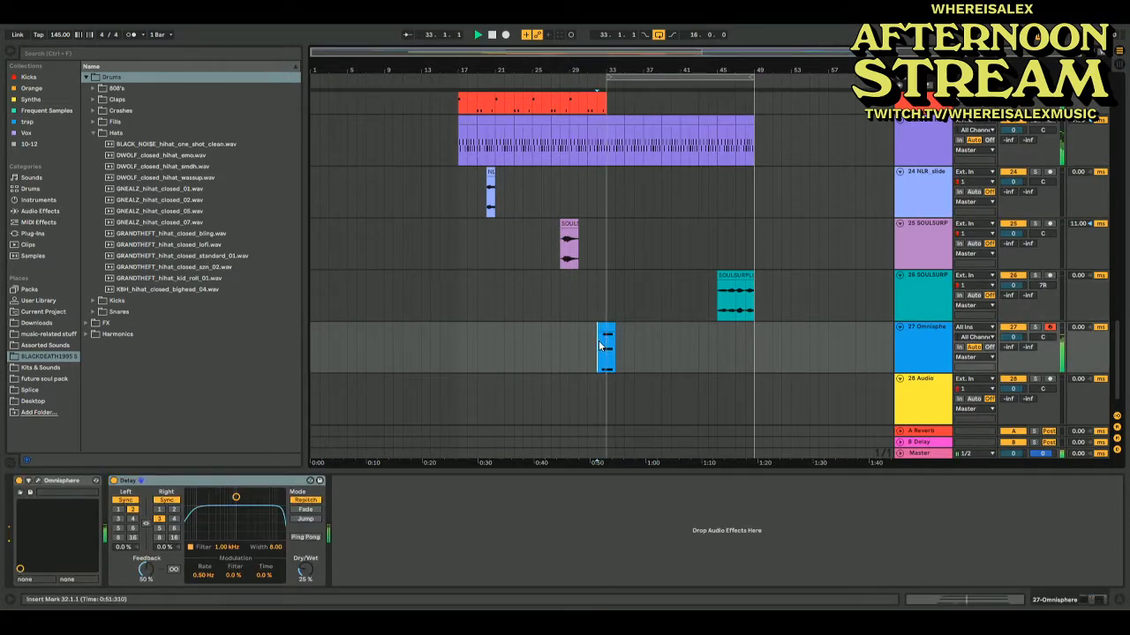
{"action": "scroll", "coordinate": [621, 302], "scroll_direction": "up", "scroll_amount": 15}
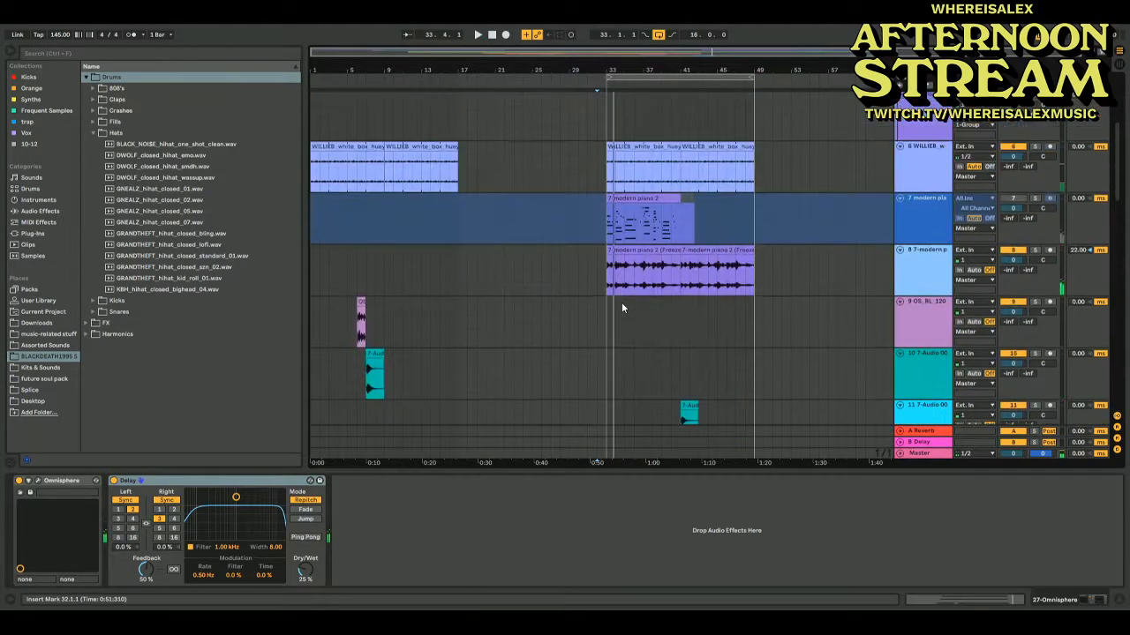
Select the WILLIEB white box clips in bars 33–49 and add an EQ Eight to their track
{"action": "left_click", "coordinate": [641, 251]}
{"action": "left_click", "coordinate": [719, 248], "text": "shift"}
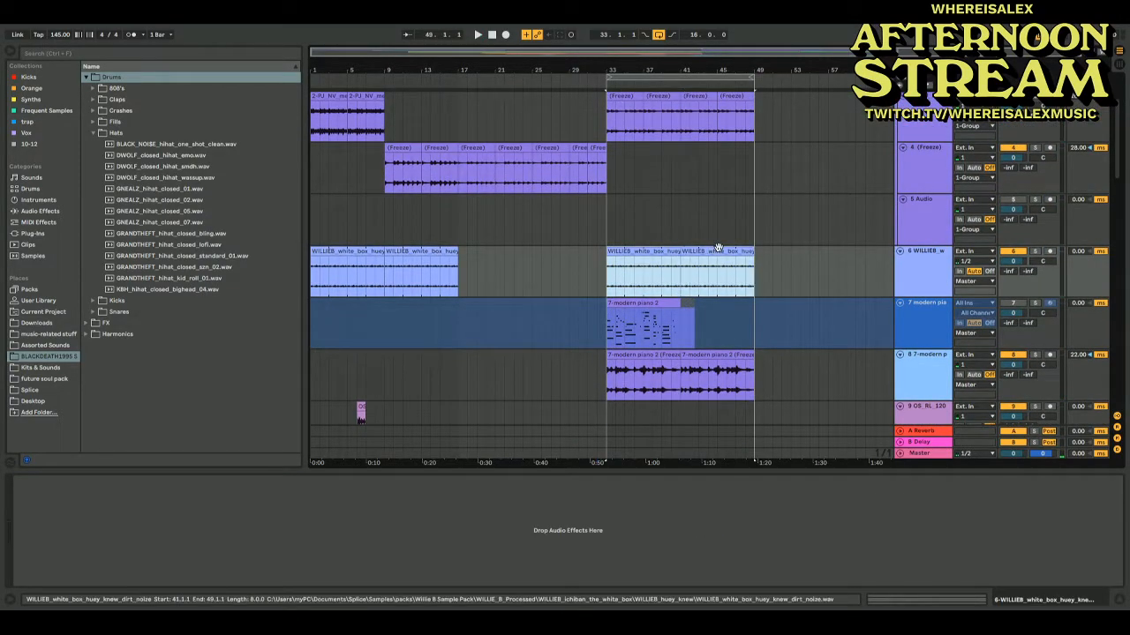
{"action": "key", "text": "0"}
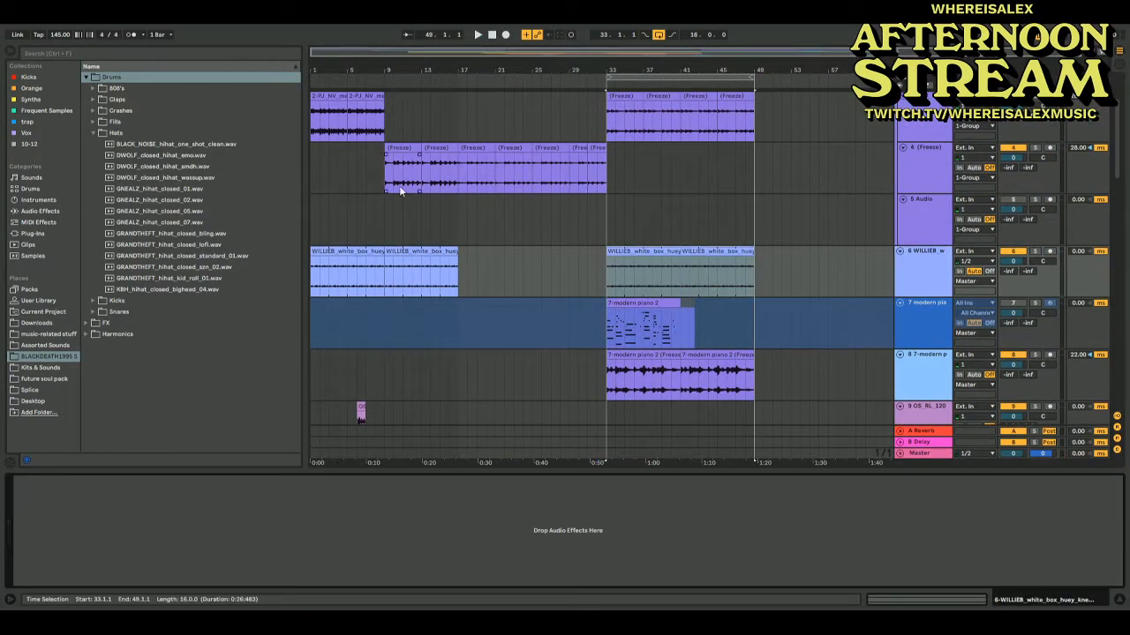
{"action": "left_click", "coordinate": [51, 214]}
{"action": "left_click", "coordinate": [118, 212]}
{"action": "left_click_drag", "start_coordinate": [112, 201], "coordinate": [394, 524]}
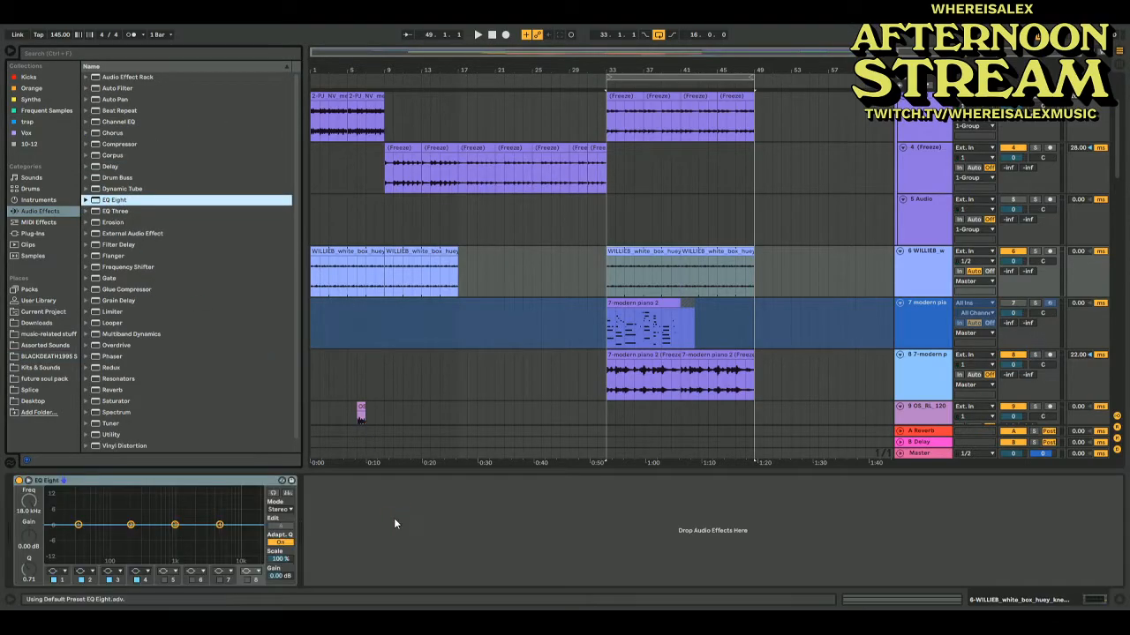
Enable EQ Eight's band 8 as a high-cut filter at about 14.7 kHz and audition the section from bar 33
{"action": "left_click", "coordinate": [247, 580]}
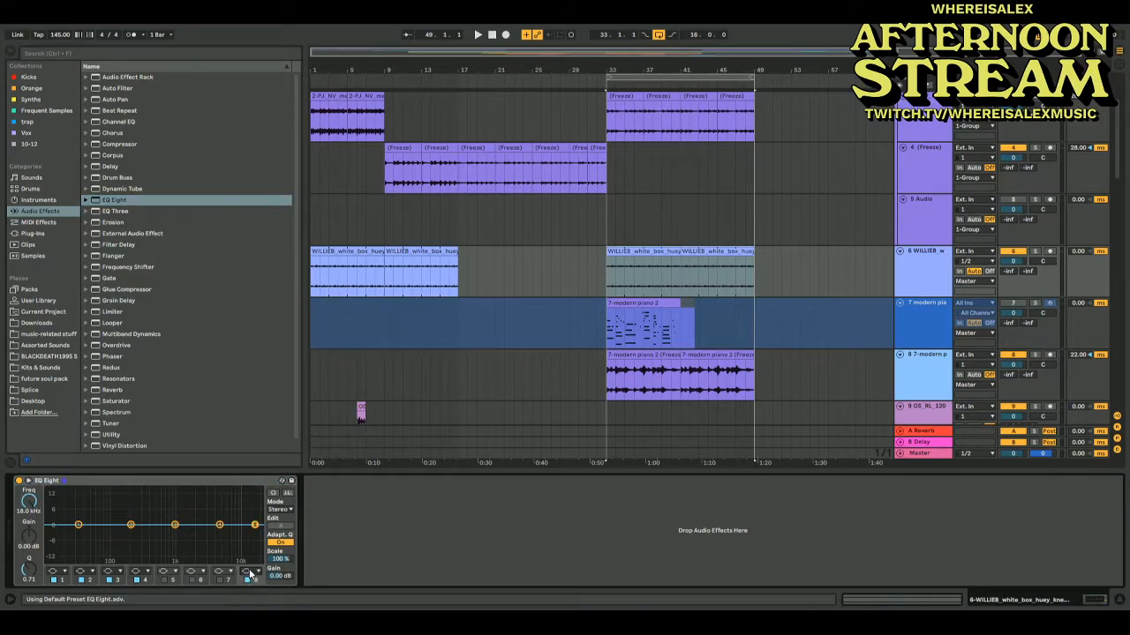
{"action": "left_click", "coordinate": [249, 565]}
{"action": "left_click_drag", "start_coordinate": [255, 532], "coordinate": [249, 534]}
{"action": "key", "text": "space"}
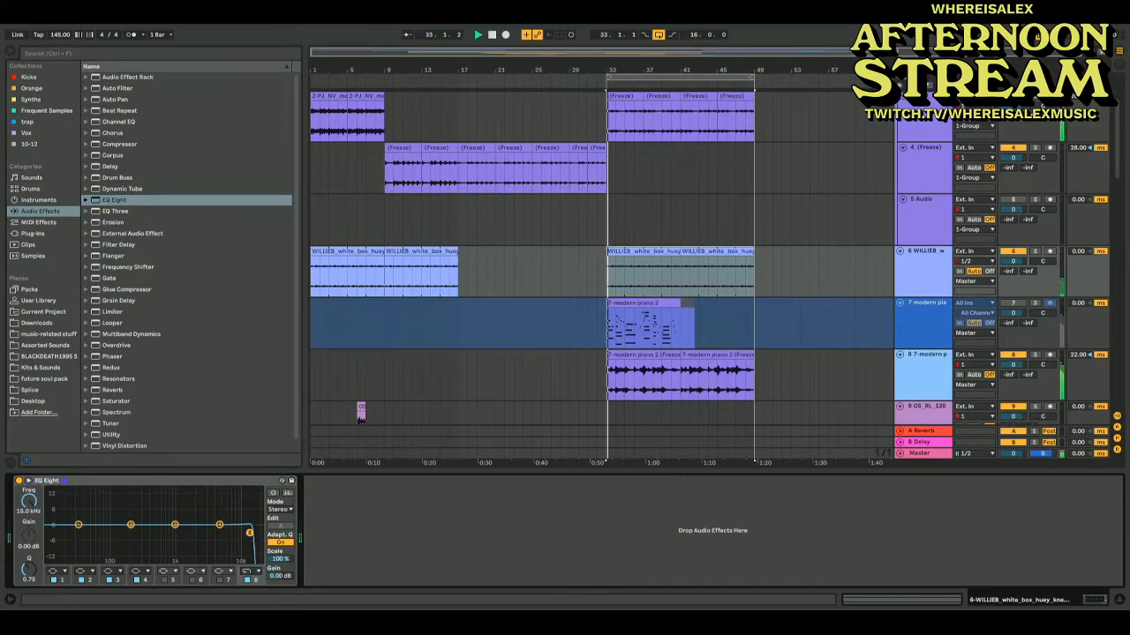
{"action": "key", "text": "space"}
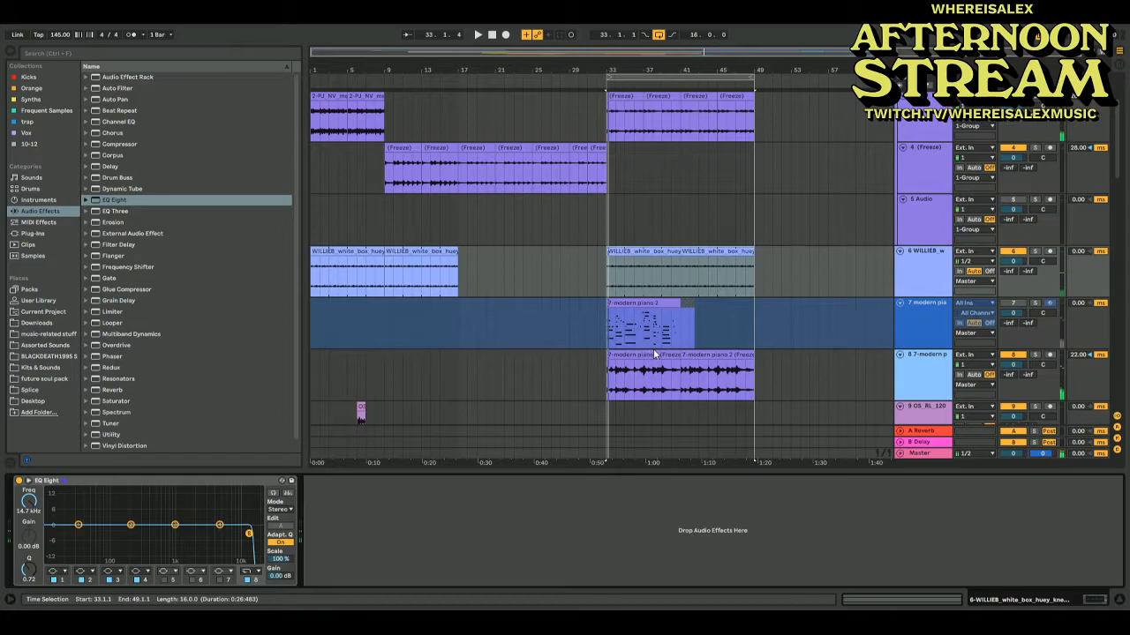
Deactivate the WILLIEB white box track and briefly solo the Omnisphere track while checking playback from bar 33
{"action": "key", "text": "space"}
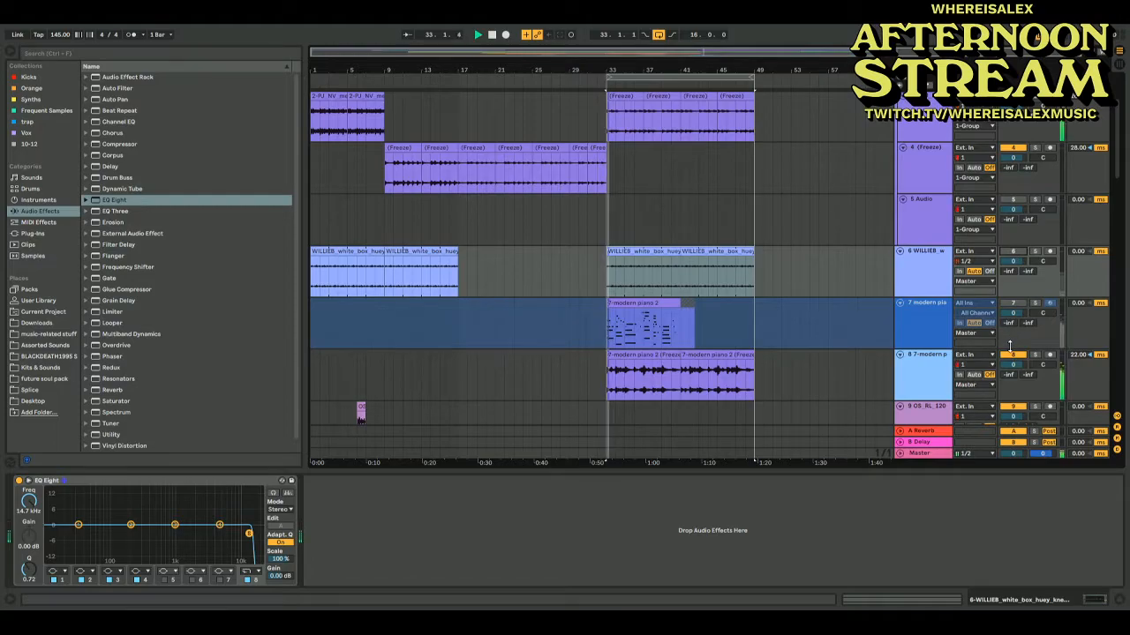
{"action": "scroll", "coordinate": [918, 294], "scroll_direction": "down", "scroll_amount": 10}
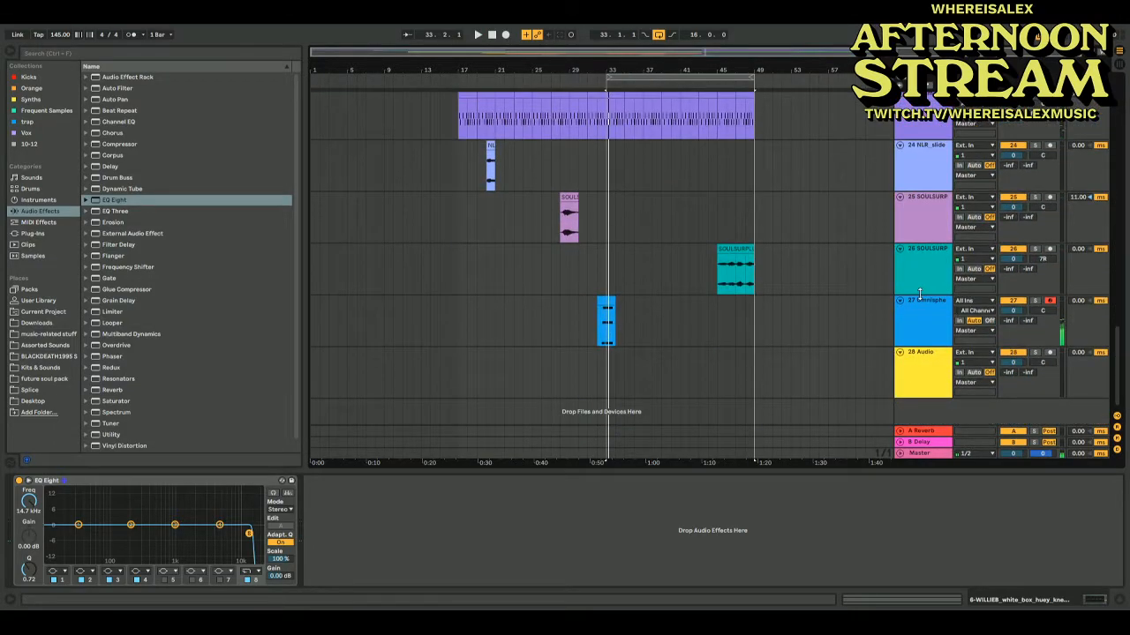
{"action": "left_click", "coordinate": [1035, 301]}
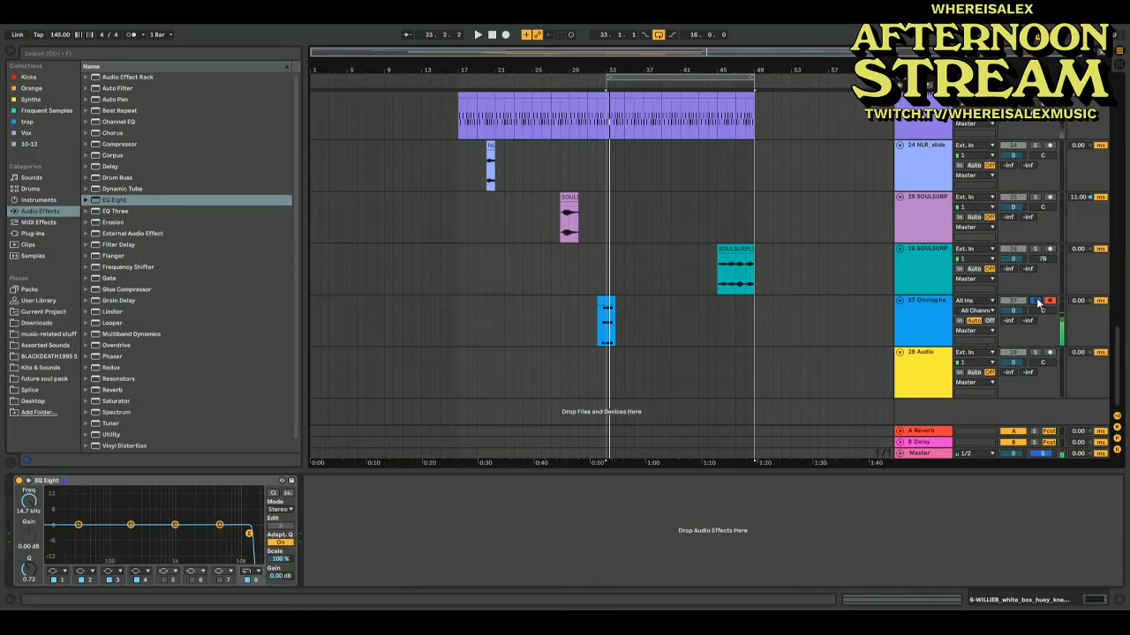
{"action": "left_click", "coordinate": [1035, 301]}
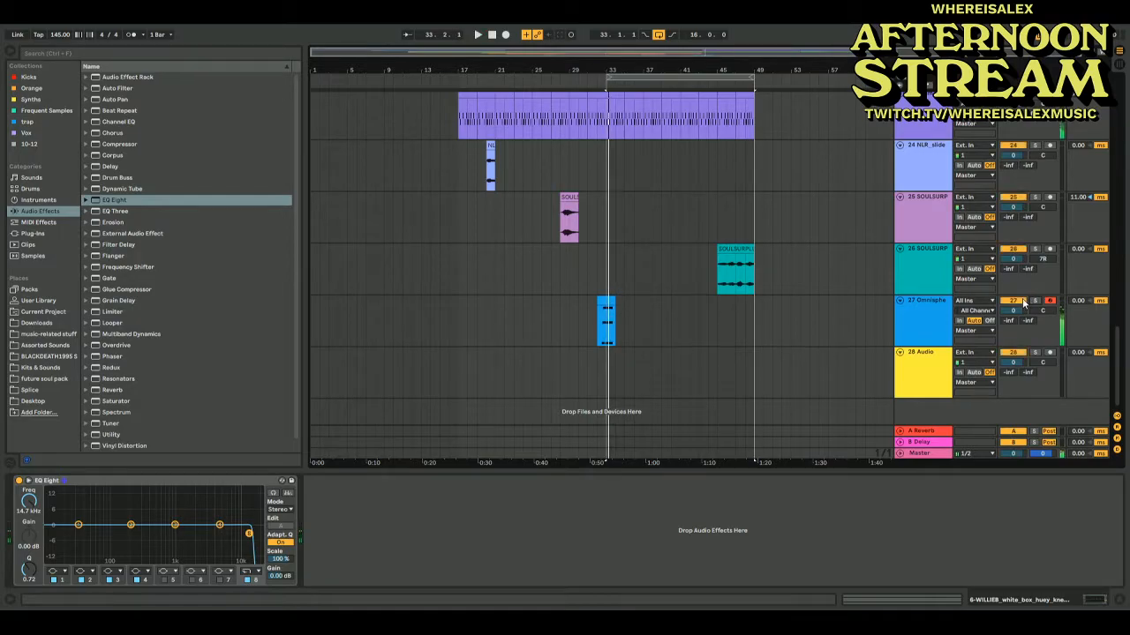
{"action": "key", "text": "space"}
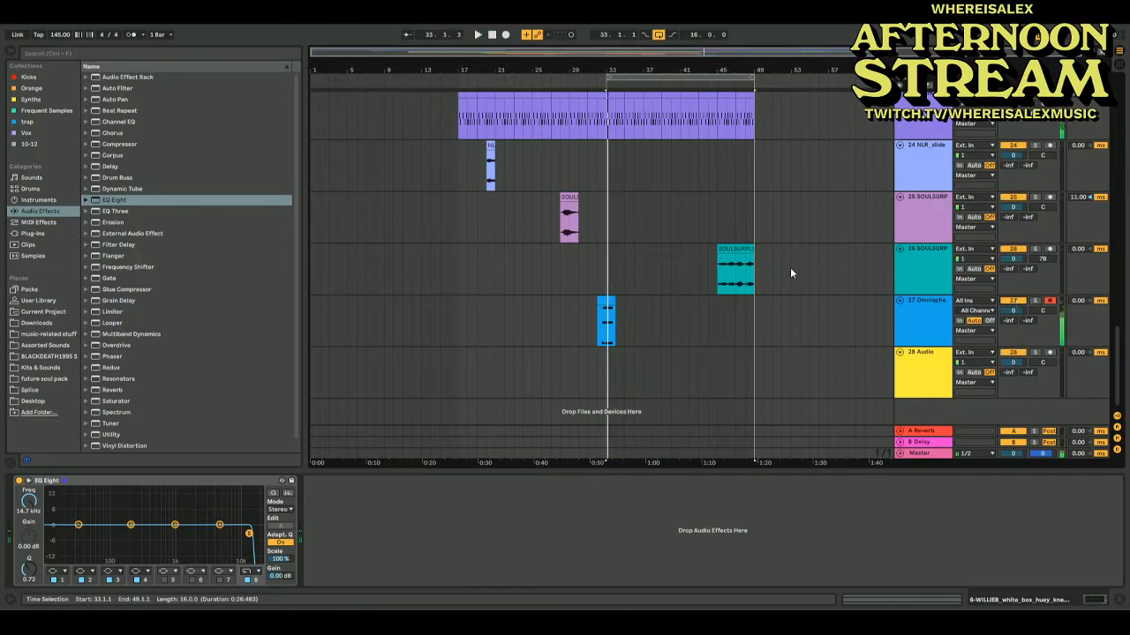
Freeze the Omnisphere track and copy its bar 32 clip as audio onto track 28 below
{"action": "left_click", "coordinate": [930, 336]}
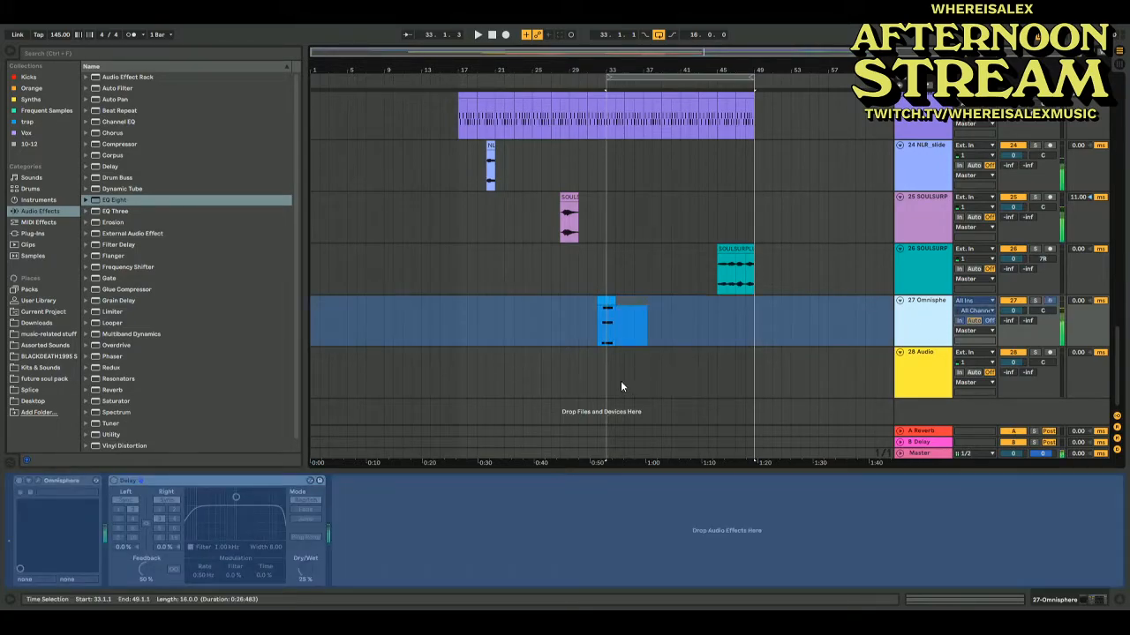
{"action": "left_click", "coordinate": [605, 302]}
{"action": "left_click_drag", "start_coordinate": [605, 303], "coordinate": [609, 361]}
Delete the original clip from the frozen Omnisphere track and unfreeze the track
{"action": "left_click_drag", "start_coordinate": [579, 321], "coordinate": [698, 325]}
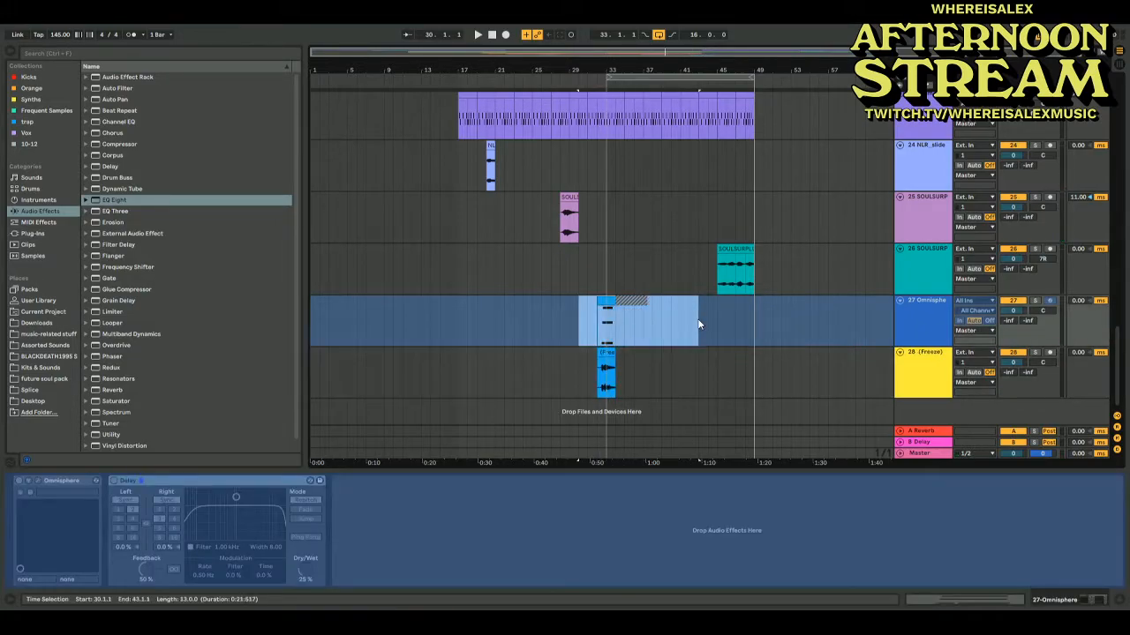
{"action": "key", "text": "Delete"}
{"action": "left_click", "coordinate": [923, 324]}
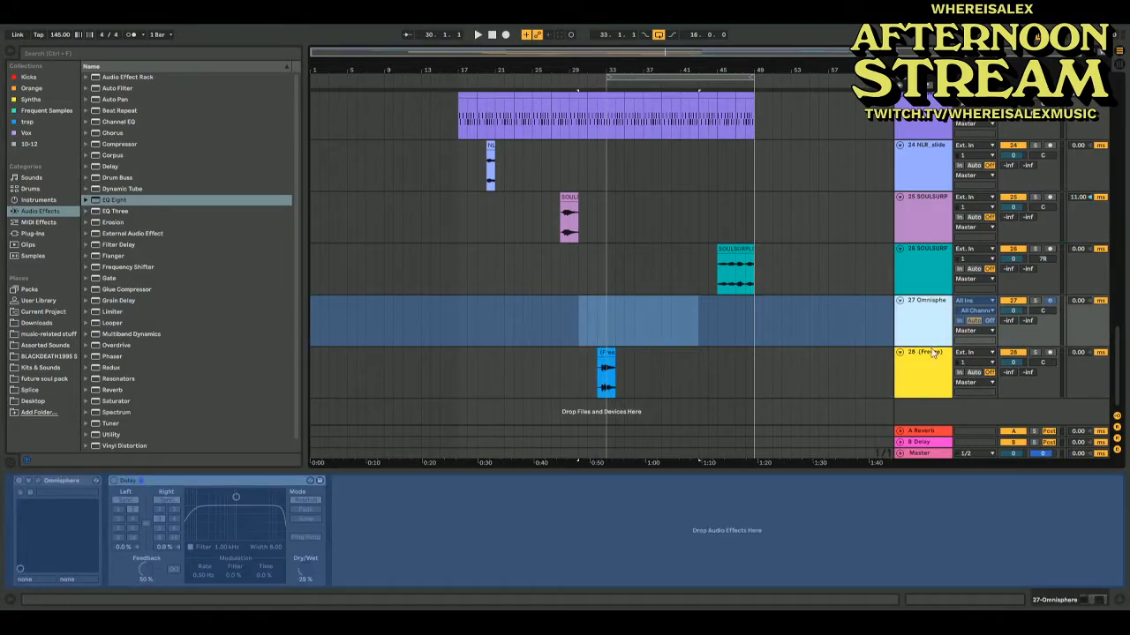
Play the mix from the bounced Omnisphere audio clip at bar 32 and set the clip's gain to -1.59 dB
{"action": "left_click", "coordinate": [606, 362]}
{"action": "key", "text": "space"}
{"action": "double_click", "coordinate": [607, 353]}
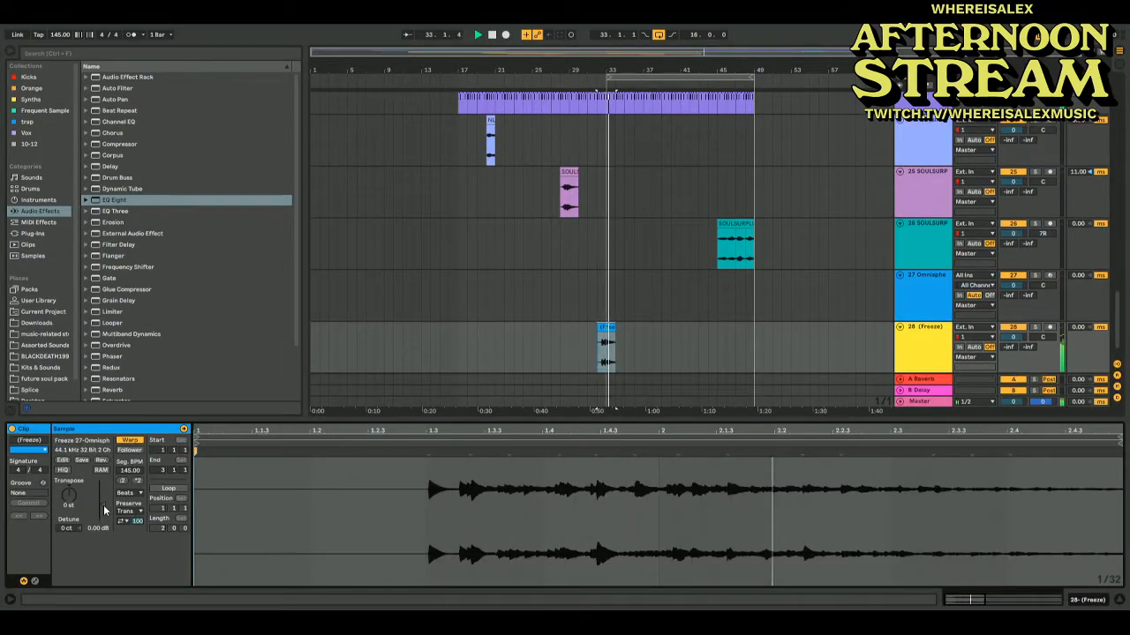
{"action": "key", "text": "space"}
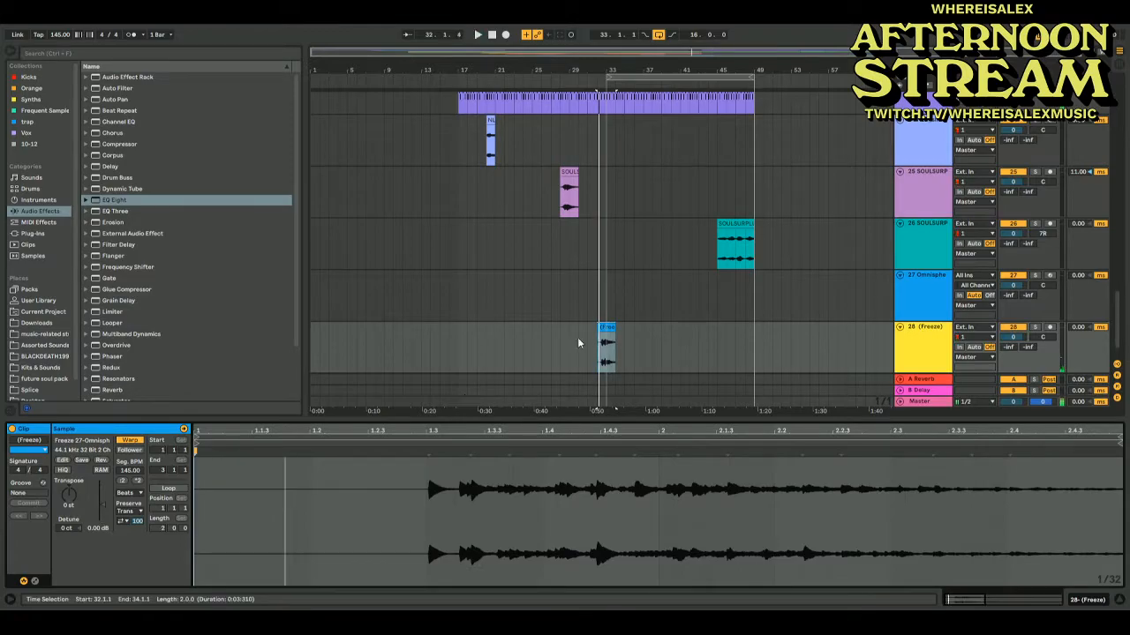
{"action": "left_click", "coordinate": [606, 355]}
{"action": "left_click", "coordinate": [607, 355]}
{"action": "key", "text": "space"}
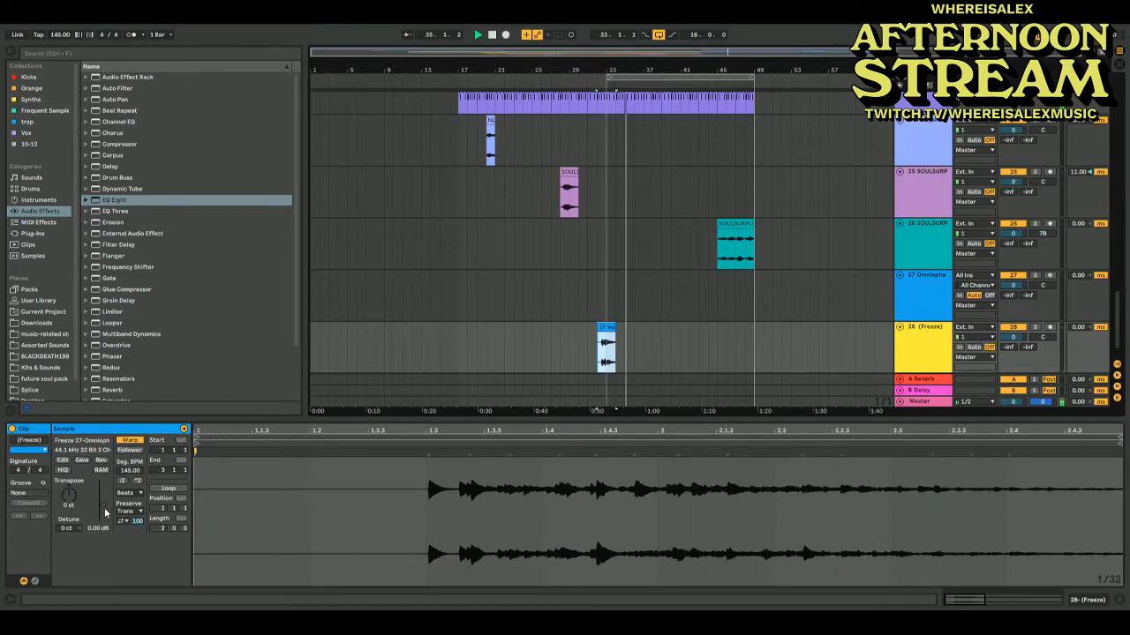
{"action": "left_click", "coordinate": [616, 408]}
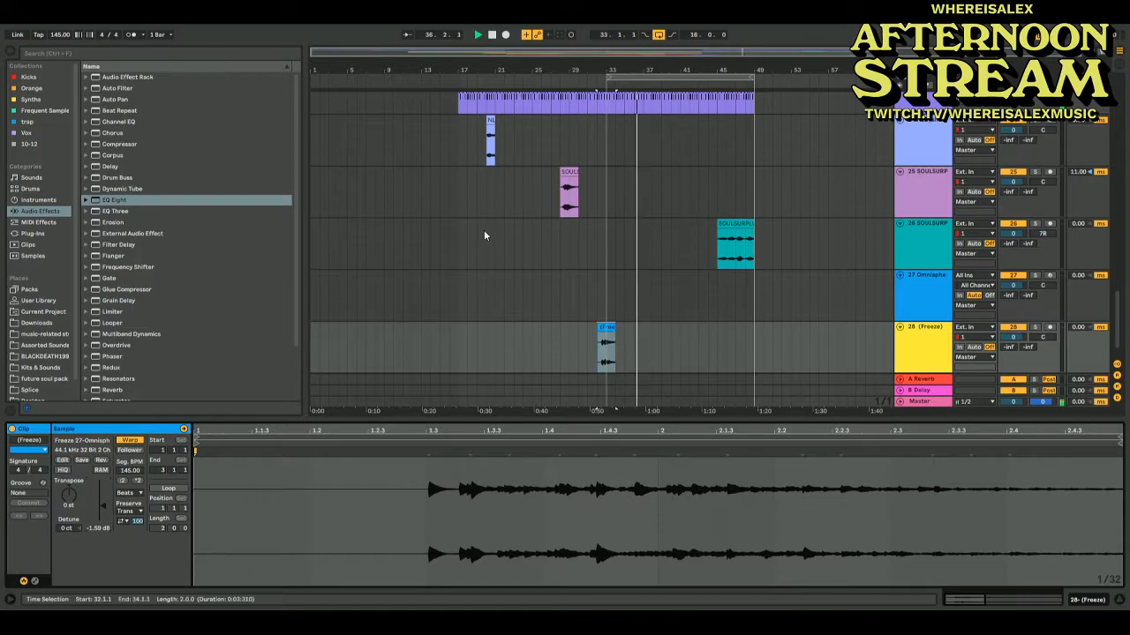
Insert a new audio track below track 28 and open the BLACKDEATH1995 sample pack
{"action": "left_click", "coordinate": [906, 349]}
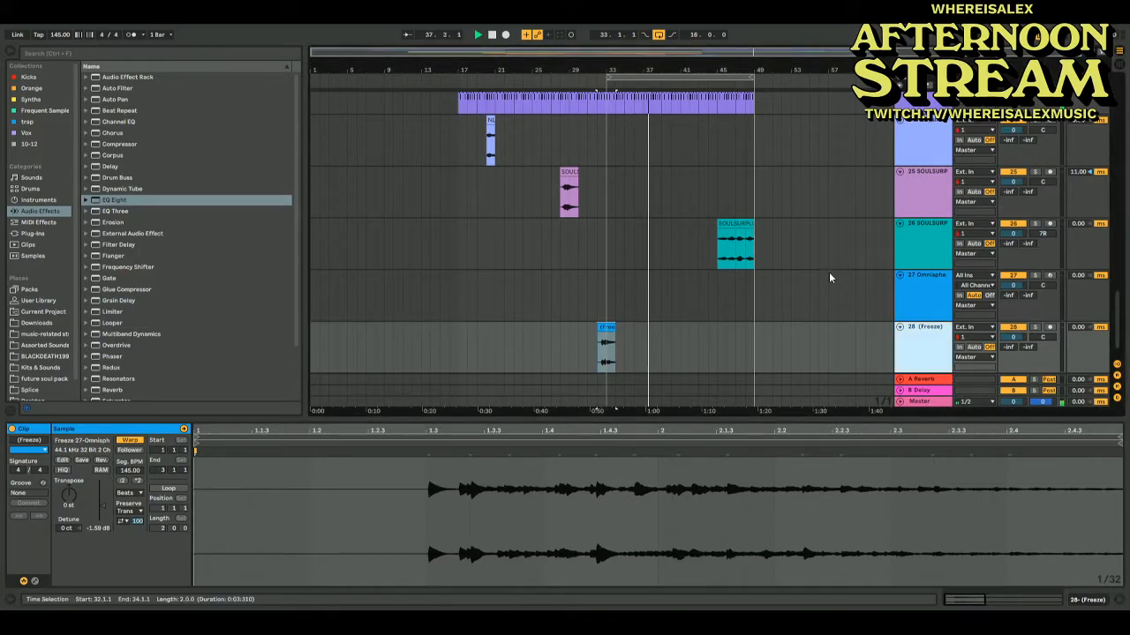
{"action": "key", "text": "ctrl+t"}
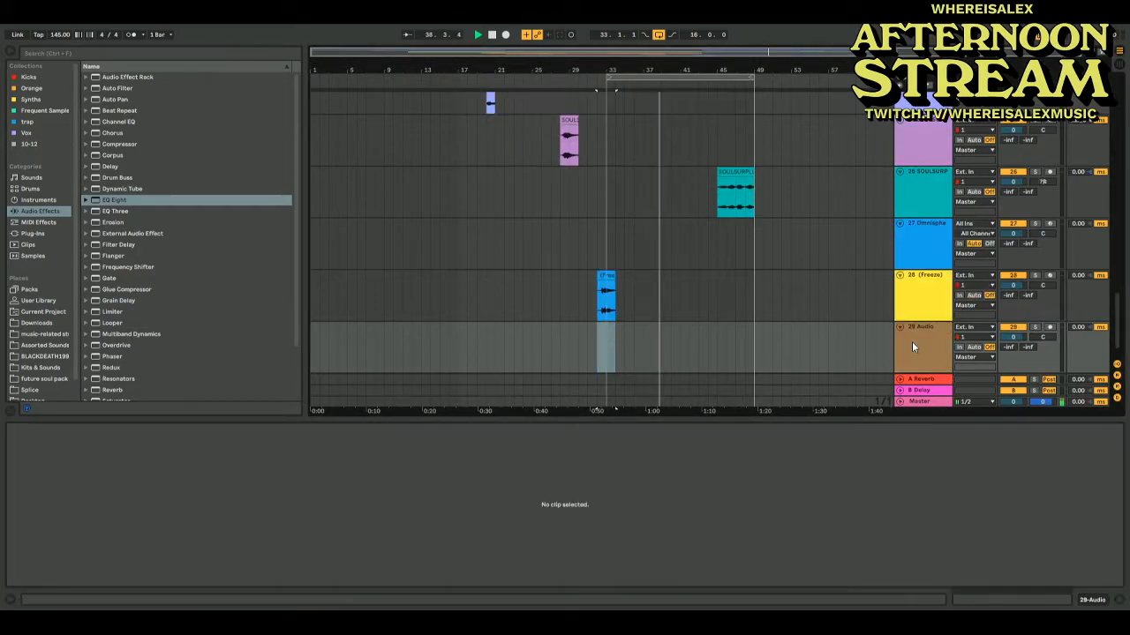
{"action": "left_click", "coordinate": [40, 356]}
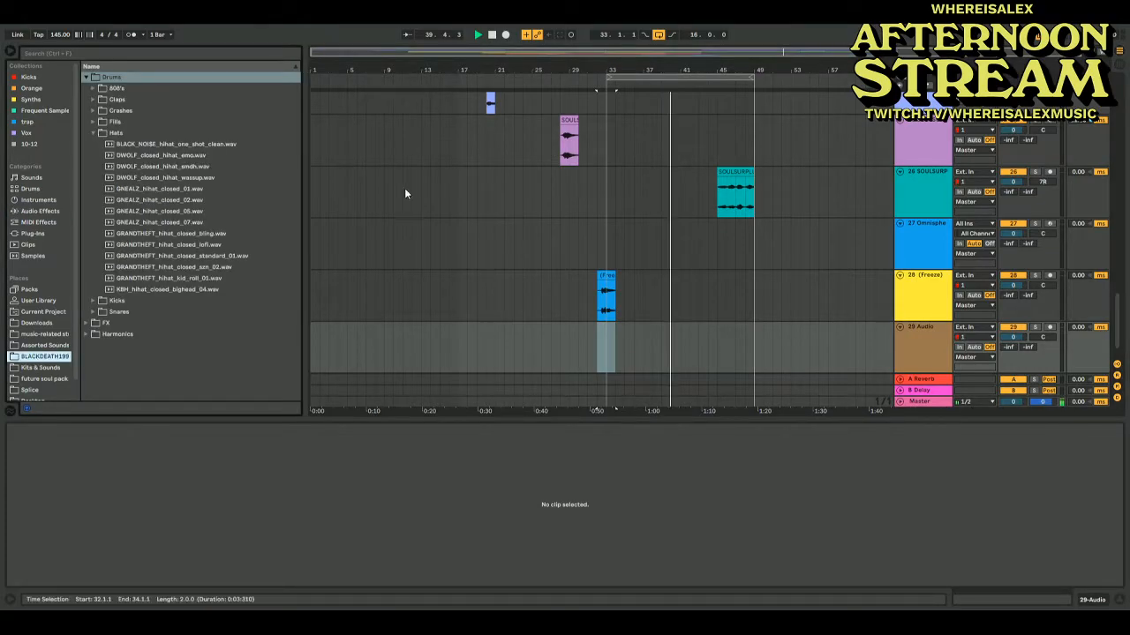
Move the loop region to bars 49–65 and paste a copy of bars 17–33 from all tracks at bar 49
{"action": "left_click", "coordinate": [463, 52]}
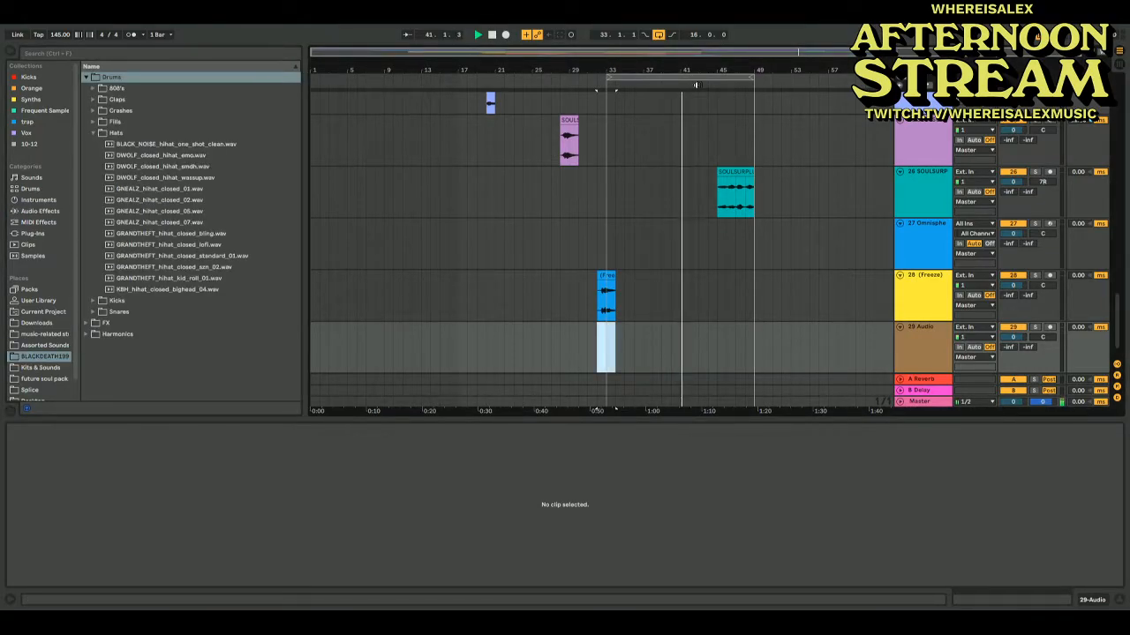
{"action": "left_click_drag", "start_coordinate": [693, 83], "coordinate": [857, 84]}
{"action": "scroll", "coordinate": [790, 130], "scroll_direction": "up", "scroll_amount": 10}
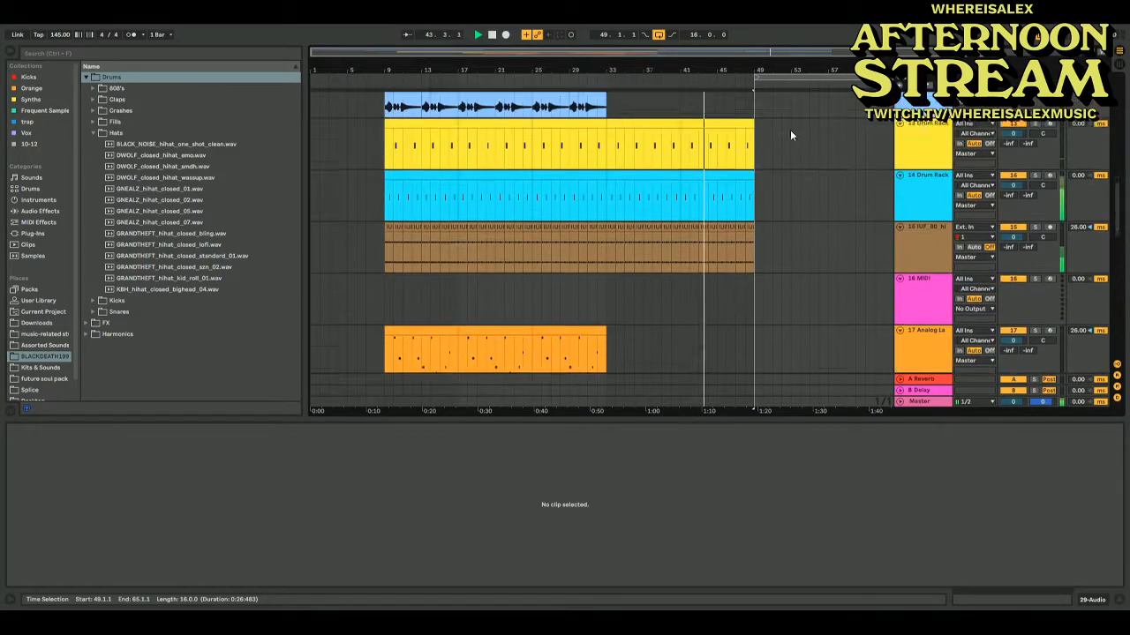
{"action": "scroll", "coordinate": [790, 130], "scroll_direction": "up", "scroll_amount": 5}
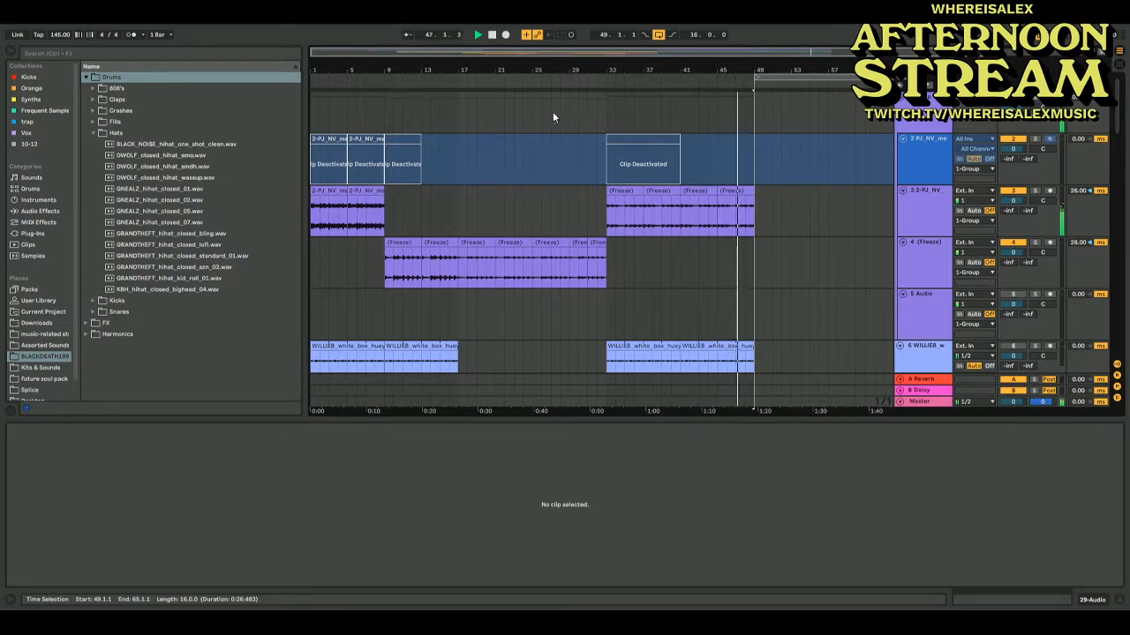
{"action": "left_click", "coordinate": [460, 97]}
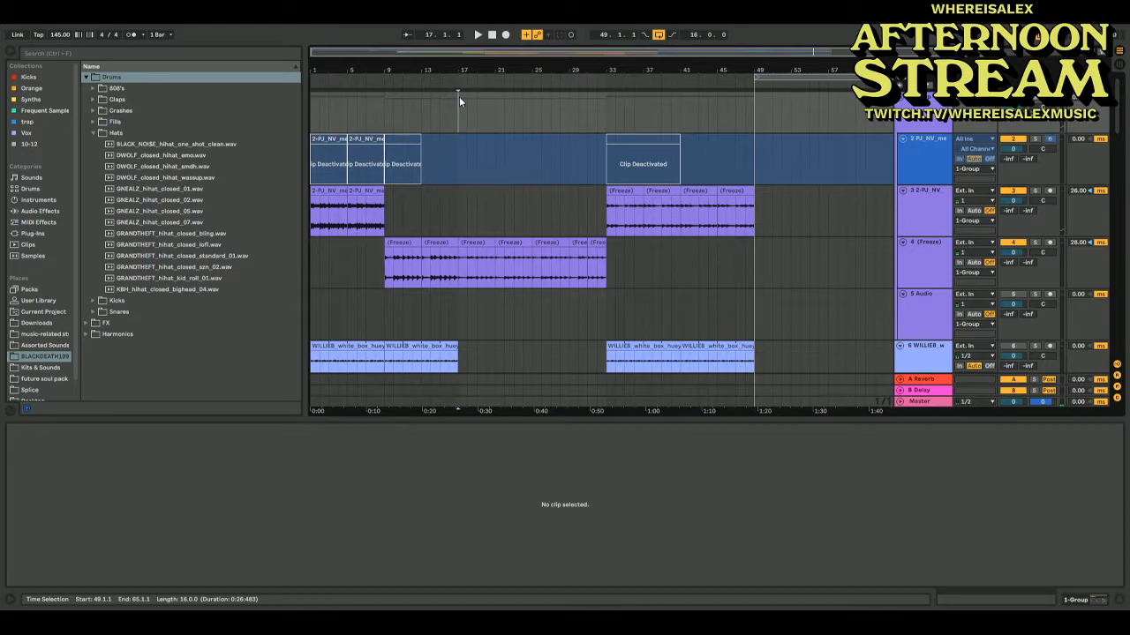
{"action": "left_click_drag", "start_coordinate": [471, 104], "coordinate": [606, 456]}
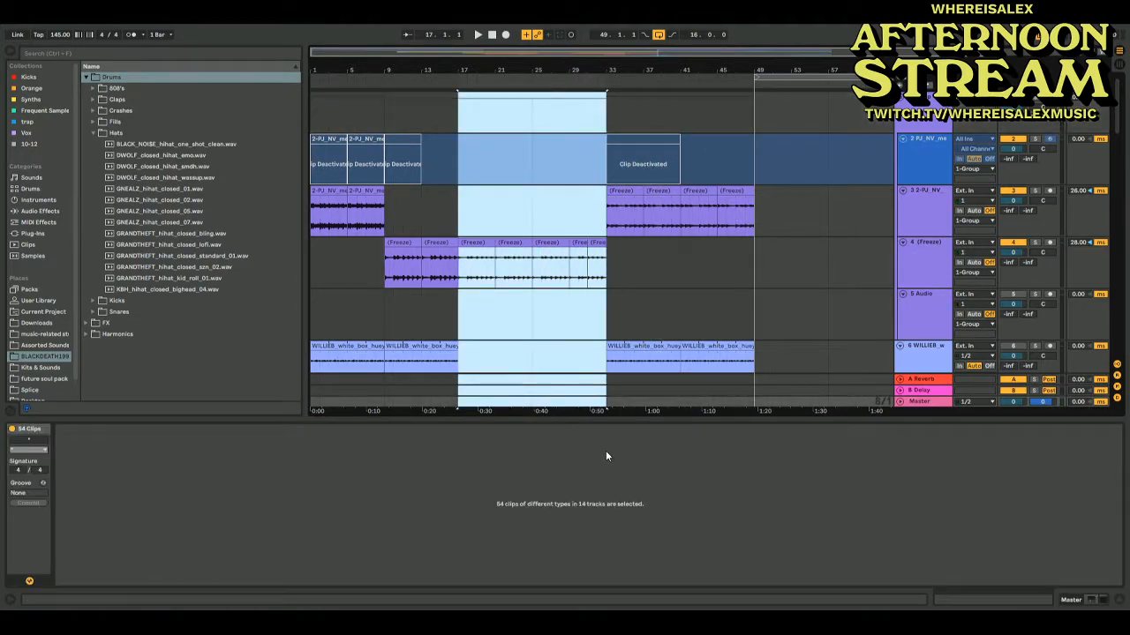
{"action": "left_click", "coordinate": [755, 255]}
{"action": "key", "text": "ctrl+v"}
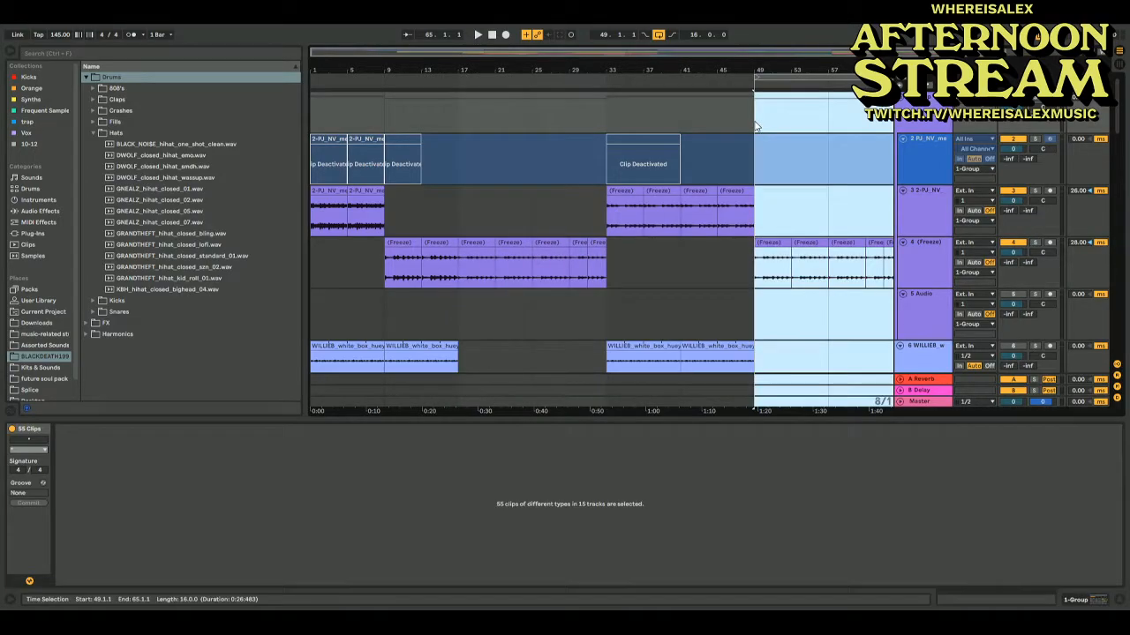
Select empty audio track 29 and open the Ambiences folder within the sample pack's FX folder
{"action": "scroll", "coordinate": [752, 122], "scroll_direction": "right", "scroll_amount": 2}
{"action": "scroll", "coordinate": [753, 122], "scroll_direction": "down", "scroll_amount": 15}
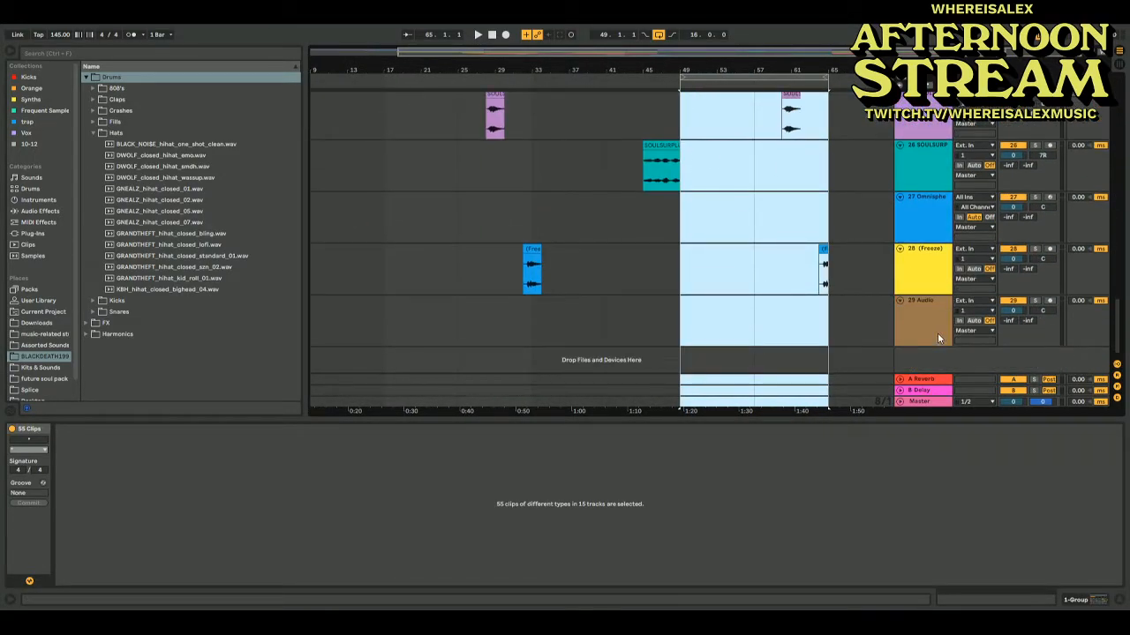
{"action": "left_click", "coordinate": [941, 328]}
{"action": "left_click", "coordinate": [86, 334]}
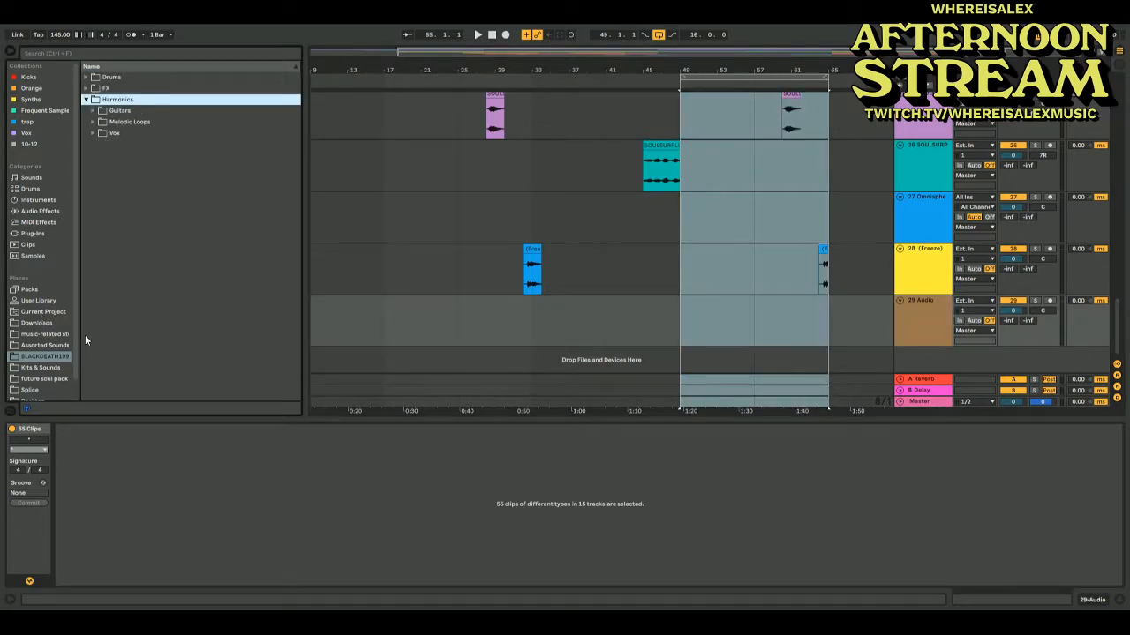
{"action": "left_click", "coordinate": [85, 89]}
{"action": "left_click", "coordinate": [92, 99]}
Audition the ambience loops, melodic loops, drones and textures in the Ambiences folder, through TG2_-_Hybrid_Ambient_Textures_-_The_Light.wav
{"action": "left_click", "coordinate": [153, 167]}
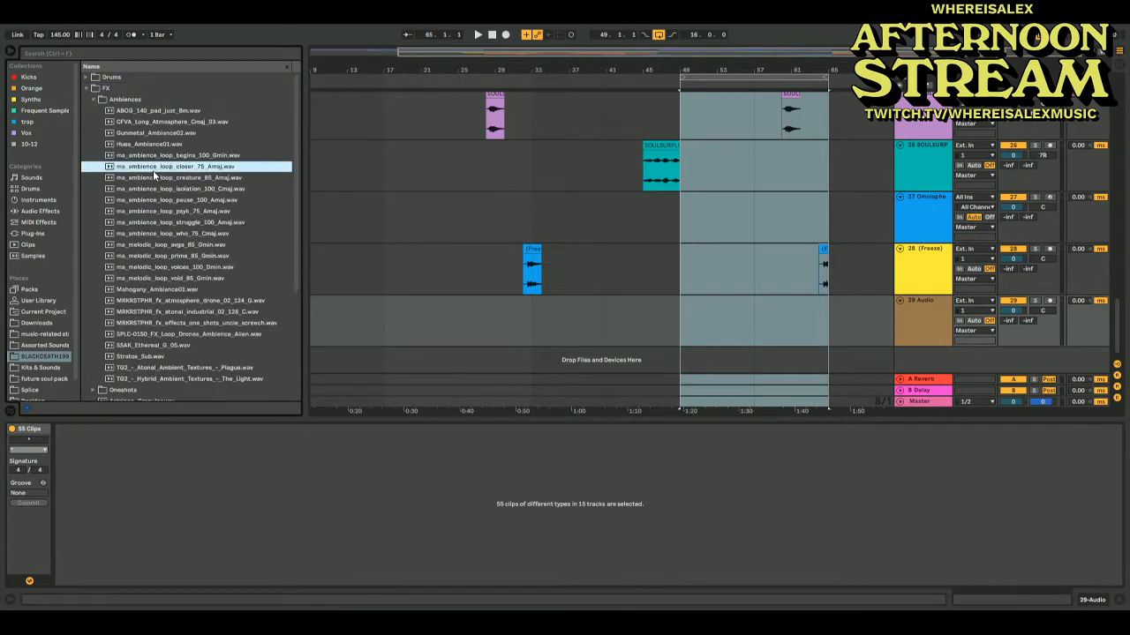
{"action": "left_click", "coordinate": [168, 233]}
{"action": "left_click", "coordinate": [173, 267]}
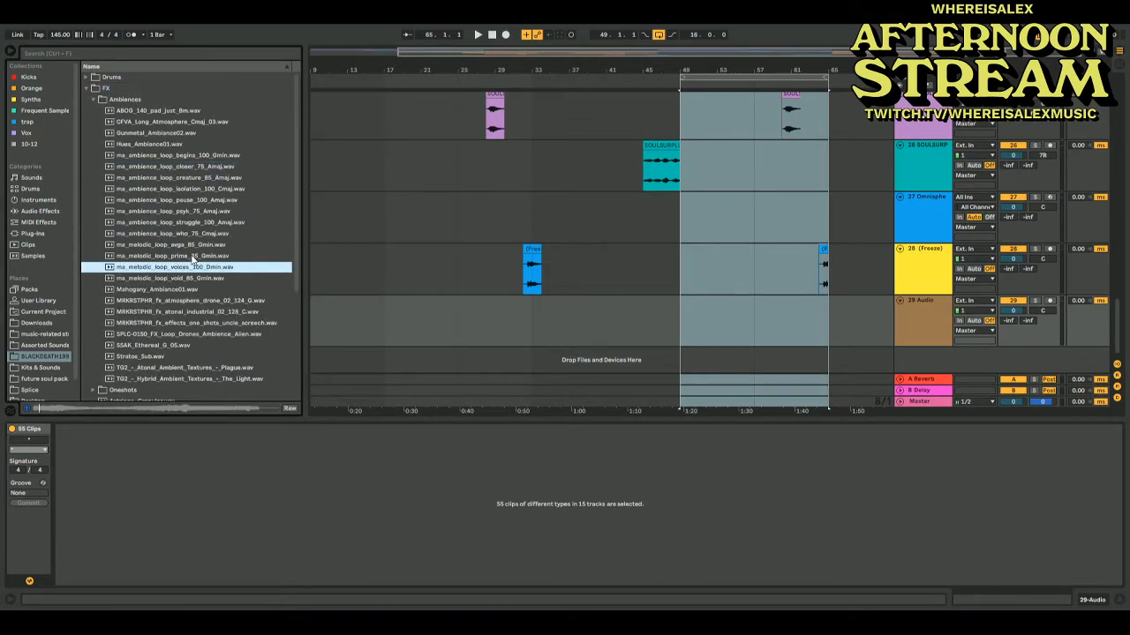
{"action": "left_click", "coordinate": [184, 256]}
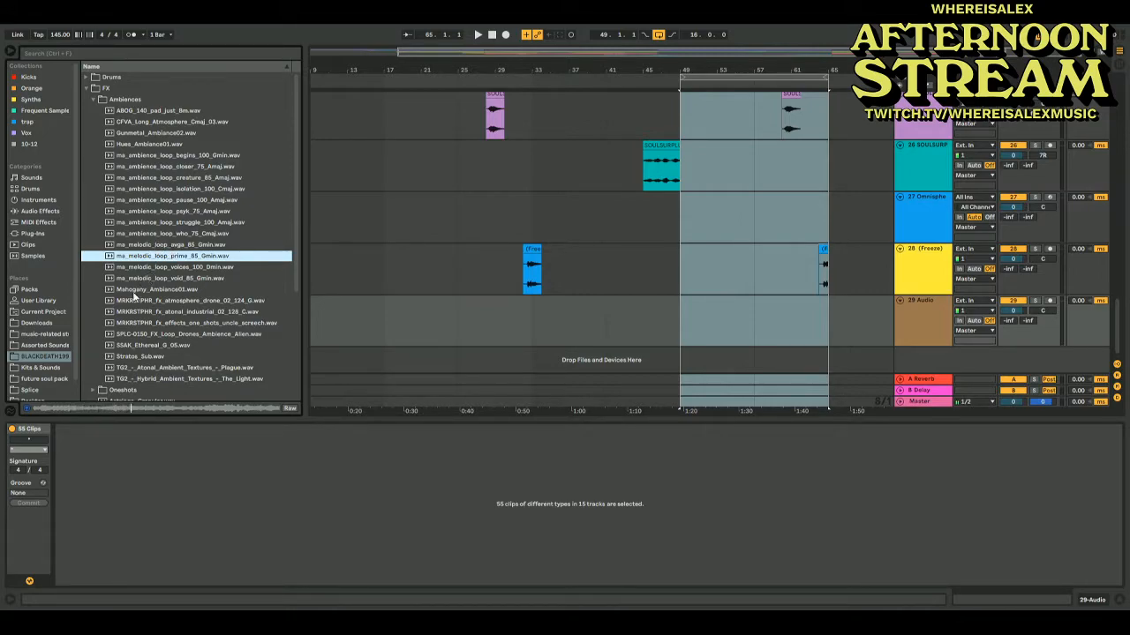
{"action": "left_click", "coordinate": [133, 294]}
{"action": "key", "text": "Left"}
{"action": "left_click", "coordinate": [129, 299]}
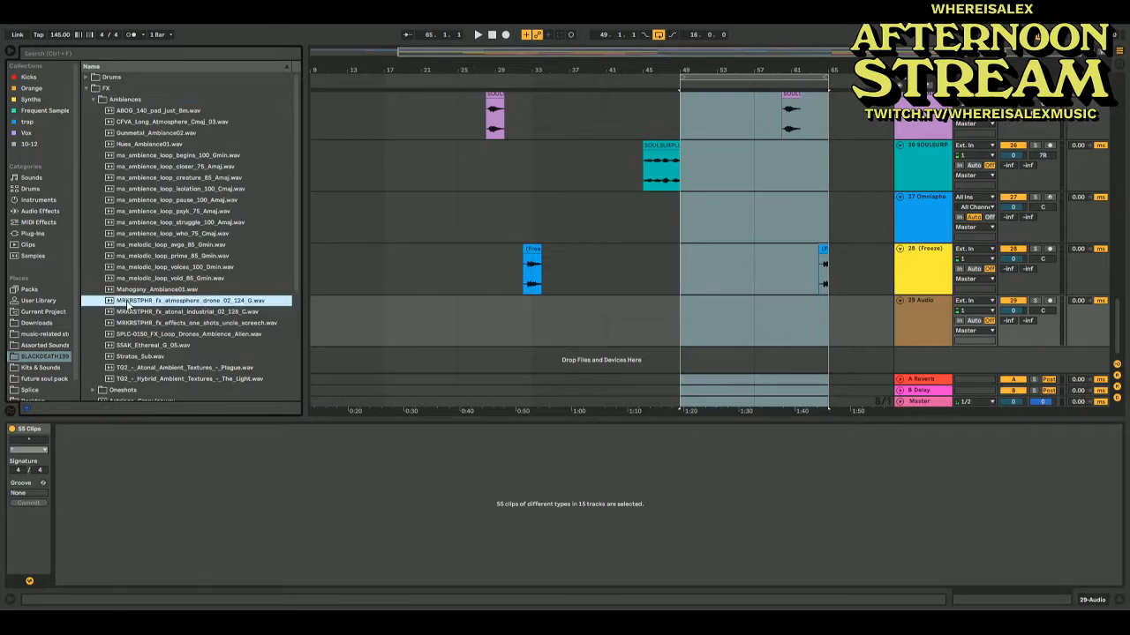
{"action": "key", "text": "Left"}
{"action": "left_click", "coordinate": [134, 338]}
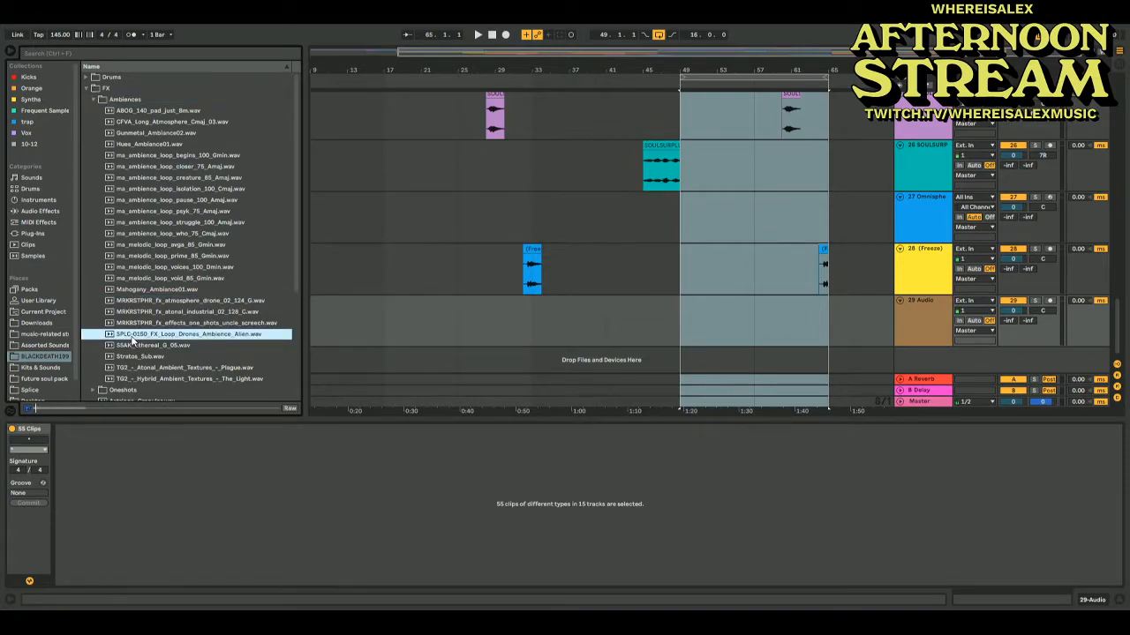
{"action": "left_click", "coordinate": [131, 343]}
{"action": "key", "text": "Down"}
{"action": "key", "text": "Down"}
{"action": "key", "text": "Down"}
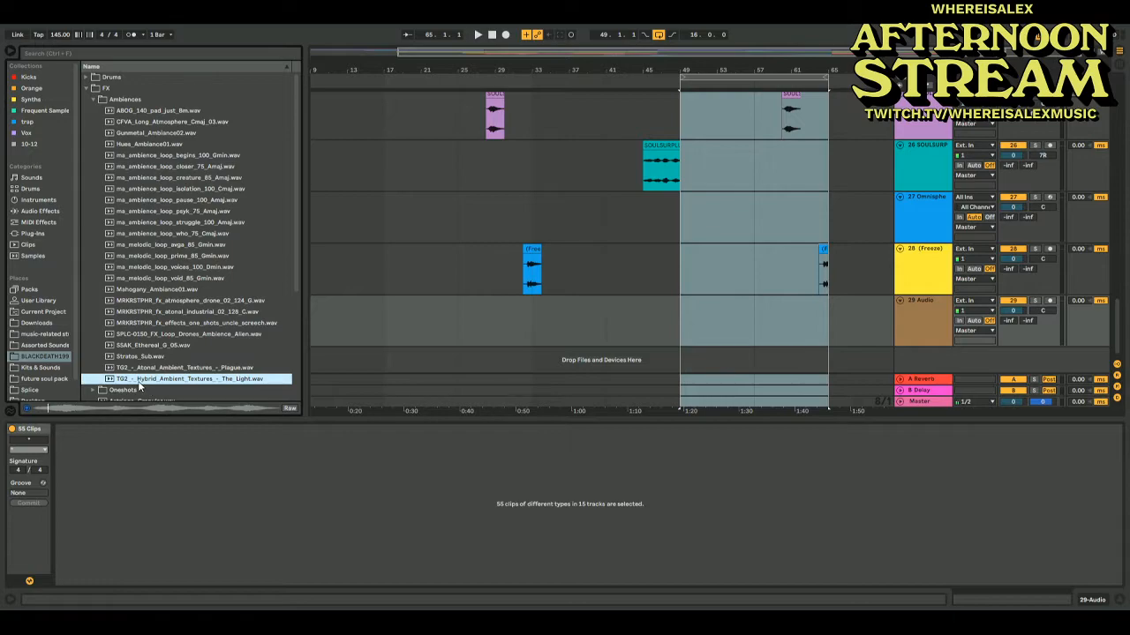
Audition Hues_Ambiance01.wav and Gunmetal_Ambiance02.wav in the Ambiences folder
{"action": "left_click", "coordinate": [72, 408]}
{"action": "left_click", "coordinate": [152, 143]}
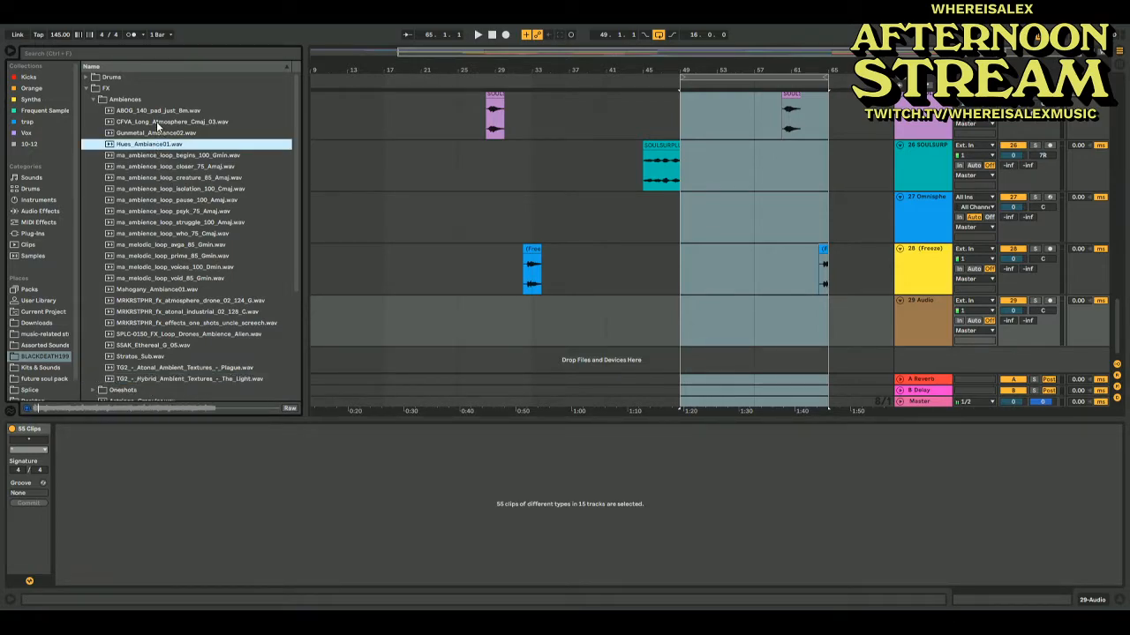
{"action": "left_click", "coordinate": [144, 133]}
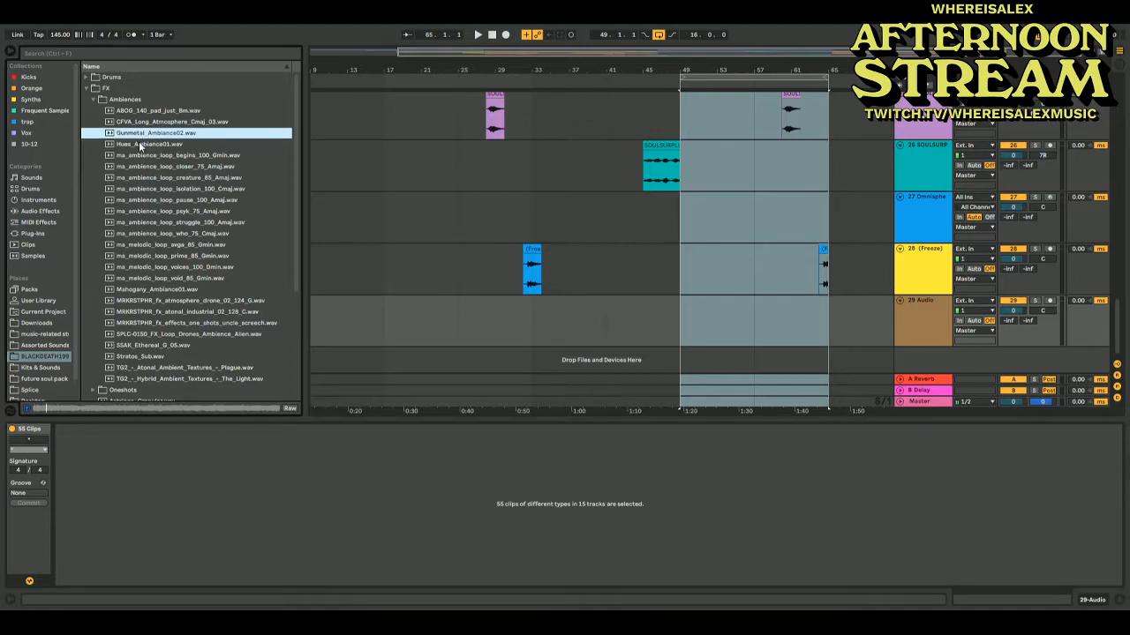
{"action": "left_click", "coordinate": [138, 142]}
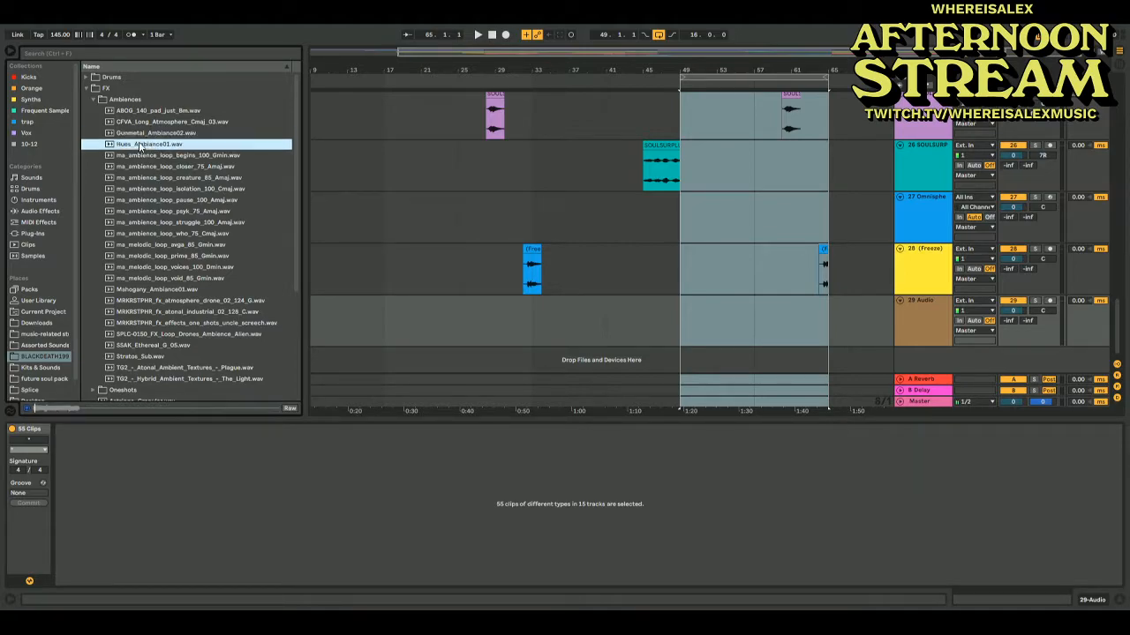
Place Hues_Ambiance01.wav on audio track 29 at bar 49 during playback, transposed 3 st with clip gain at -21.9 dB
{"action": "left_click", "coordinate": [677, 326]}
{"action": "key", "text": "space"}
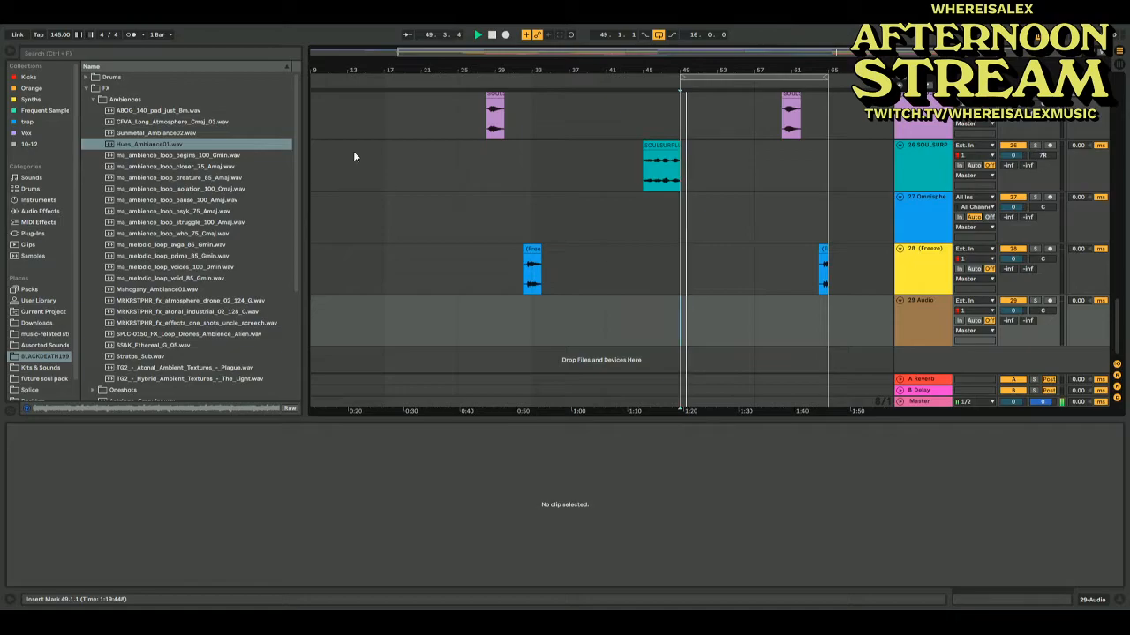
{"action": "left_click_drag", "start_coordinate": [152, 146], "coordinate": [689, 322]}
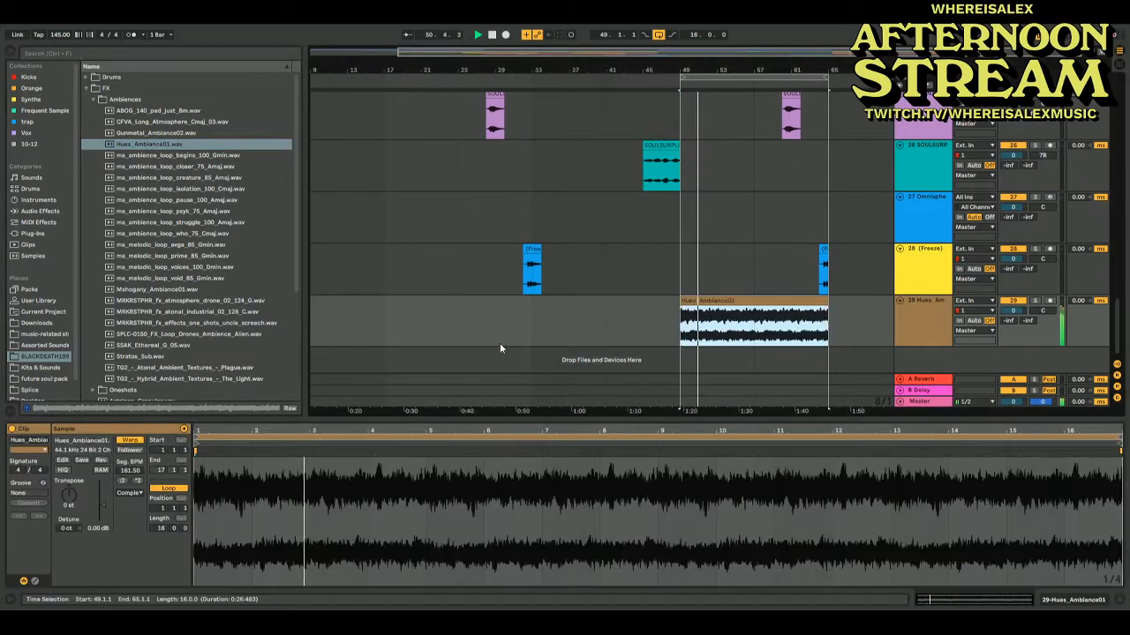
{"action": "left_click_drag", "start_coordinate": [74, 498], "coordinate": [103, 515]}
Add the EQ Eight audio effect to track 29
{"action": "left_click", "coordinate": [933, 322]}
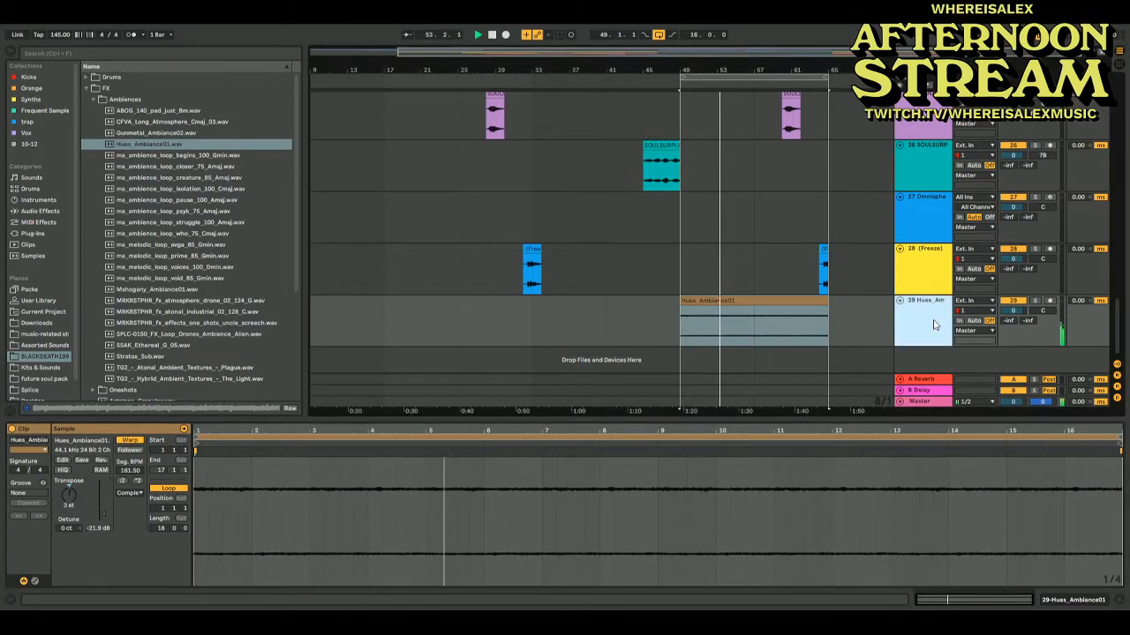
{"action": "left_click", "coordinate": [40, 211]}
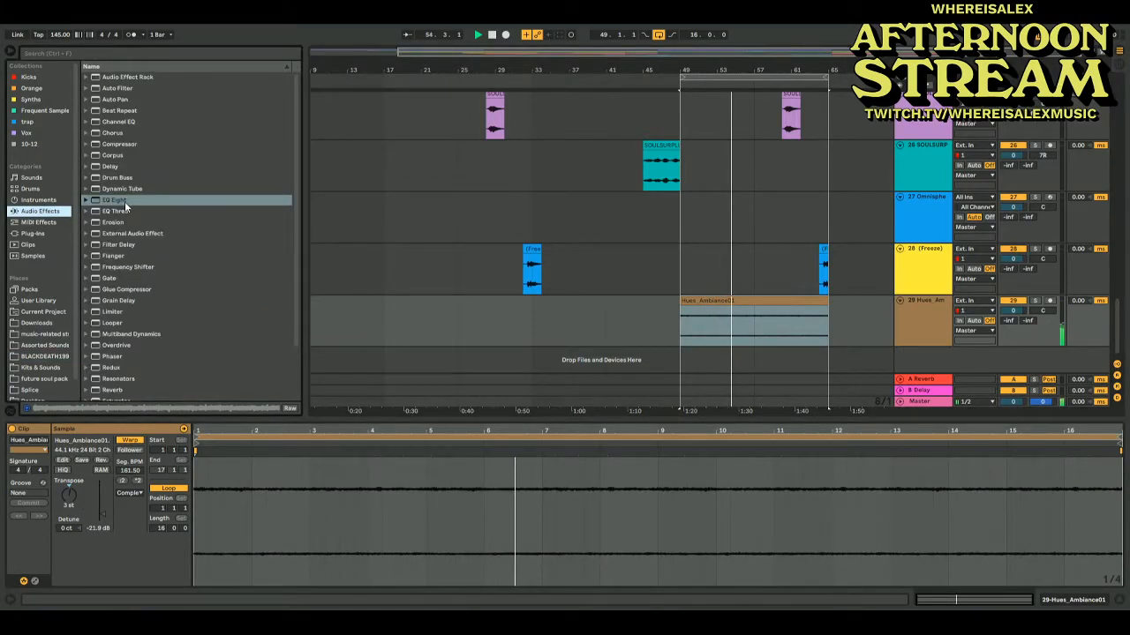
{"action": "left_click_drag", "start_coordinate": [124, 201], "coordinate": [922, 323]}
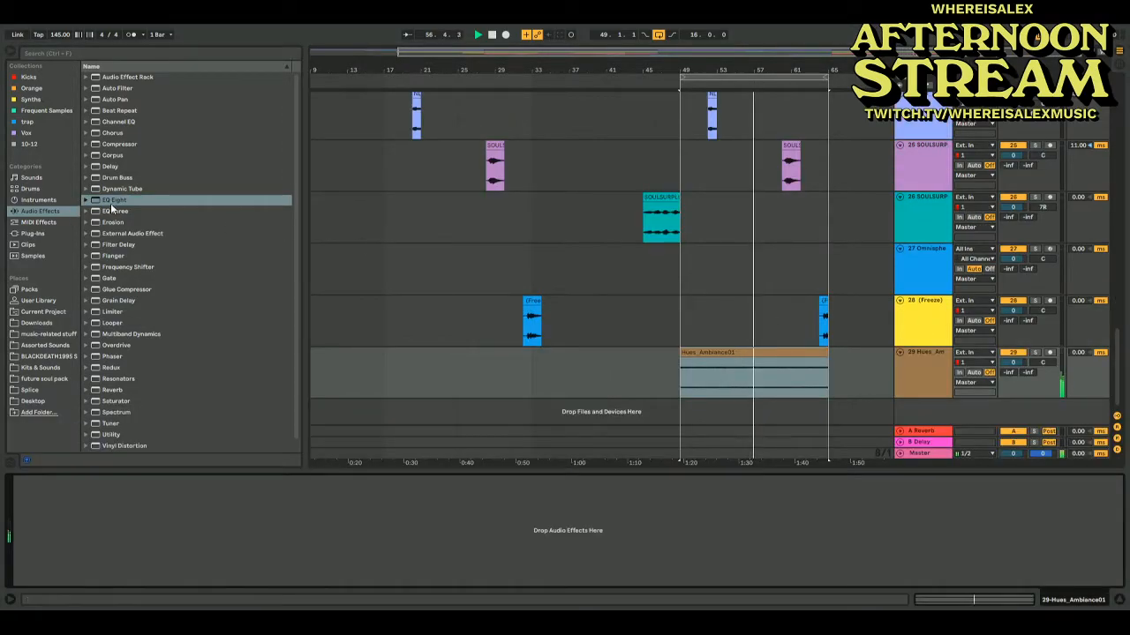
{"action": "left_click", "coordinate": [107, 203]}
{"action": "double_click", "coordinate": [107, 201]}
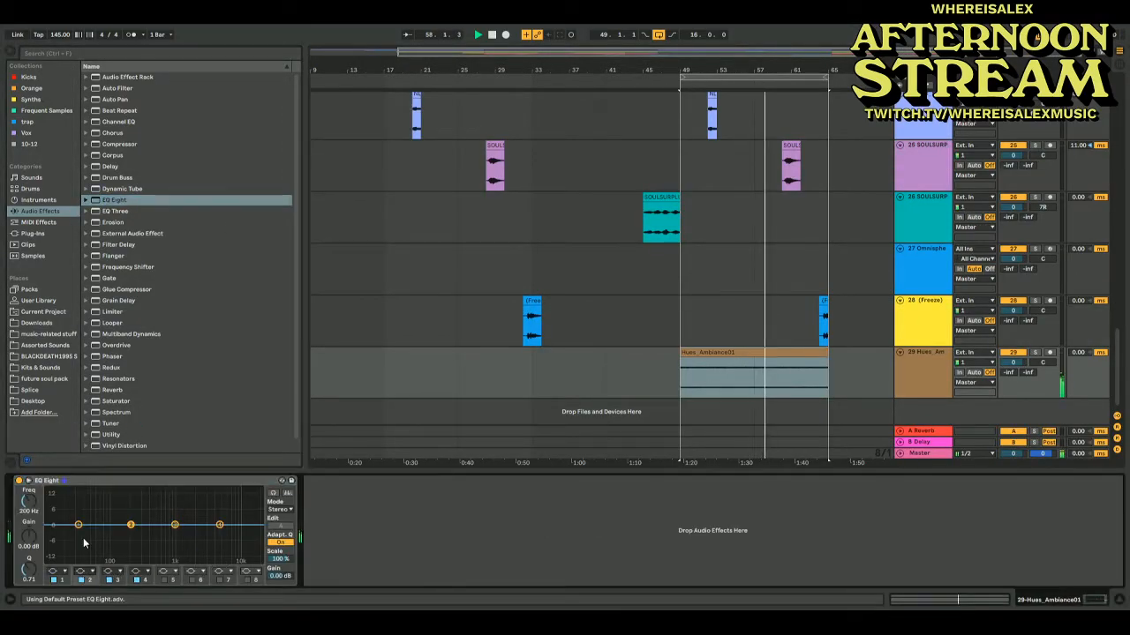
Make EQ Eight's band 2 a low cut at about 337 Hz and set the output gain to 11.1 dB
{"action": "left_click", "coordinate": [76, 515]}
{"action": "left_click_drag", "start_coordinate": [132, 531], "coordinate": [154, 542]}
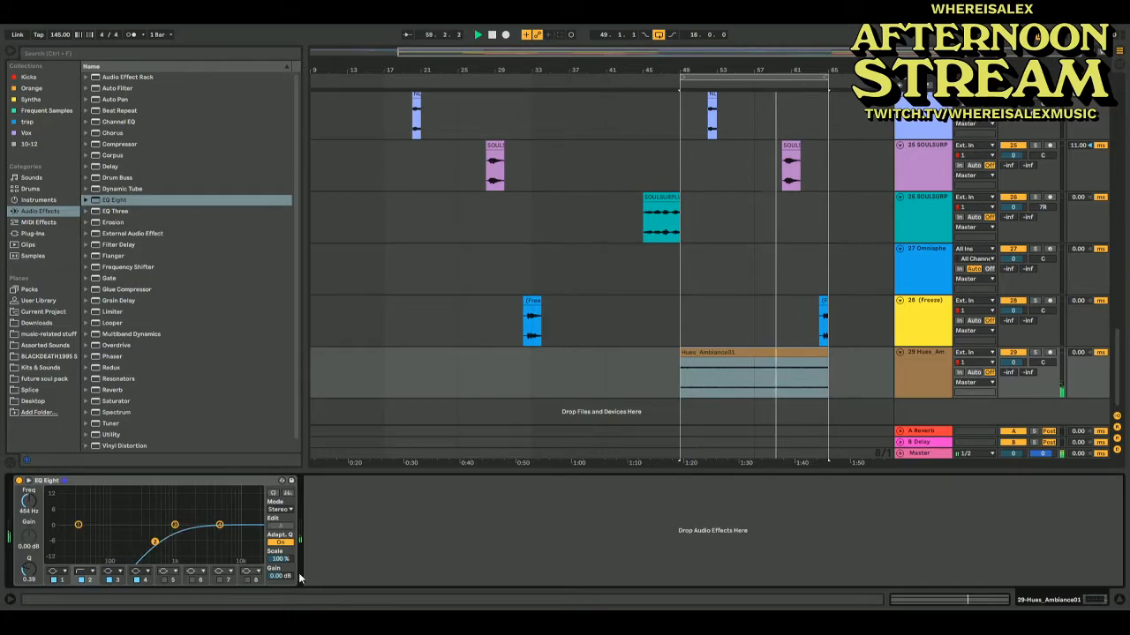
{"action": "left_click_drag", "start_coordinate": [279, 576], "coordinate": [278, 580]}
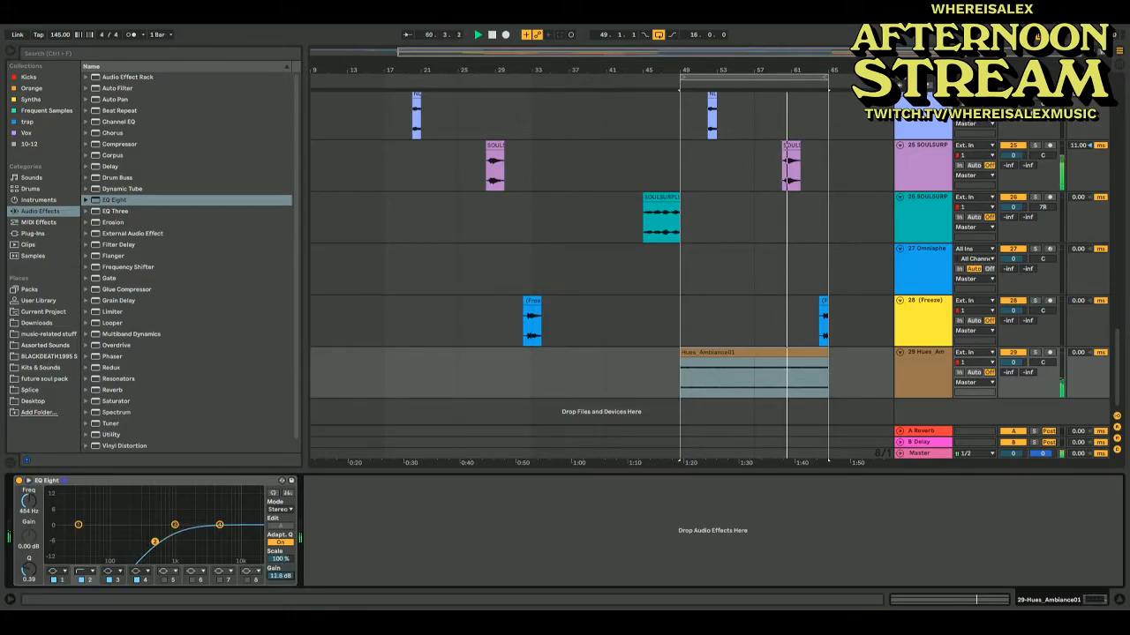
{"action": "mouse_move", "coordinate": [155, 540]}
{"action": "left_mouse_down"}
{"action": "mouse_move", "coordinate": [114, 534]}
{"action": "mouse_move", "coordinate": [145, 534]}
{"action": "left_mouse_up"}
Delete audio track 29 along with its Hues_Ambiance01 clip and EQ Eight
{"action": "left_click", "coordinate": [750, 382]}
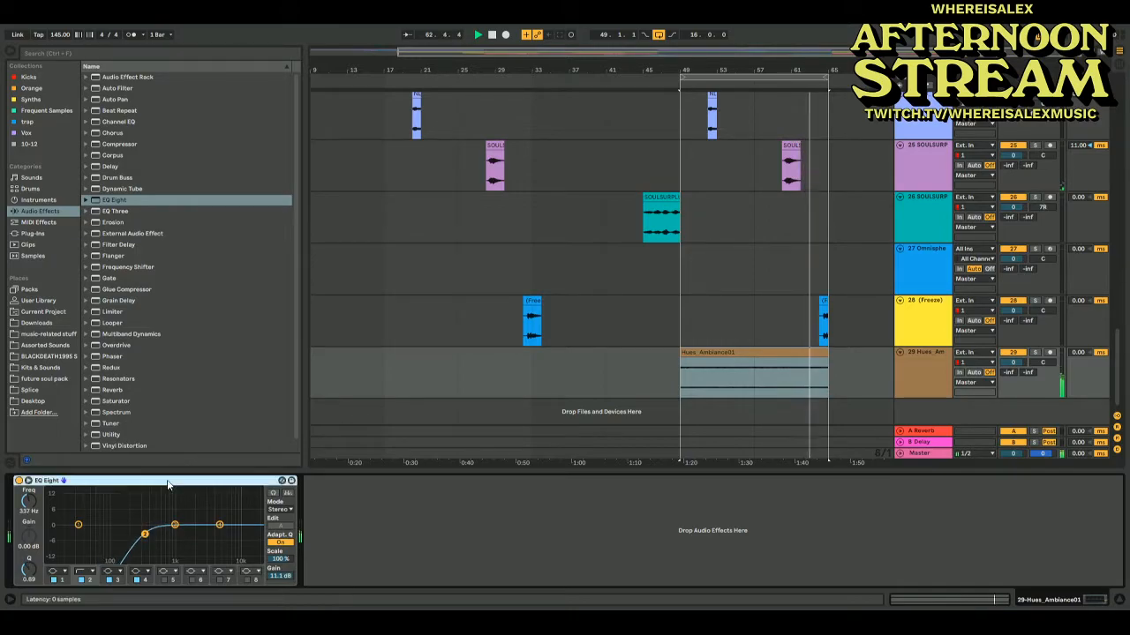
{"action": "key", "text": "Delete"}
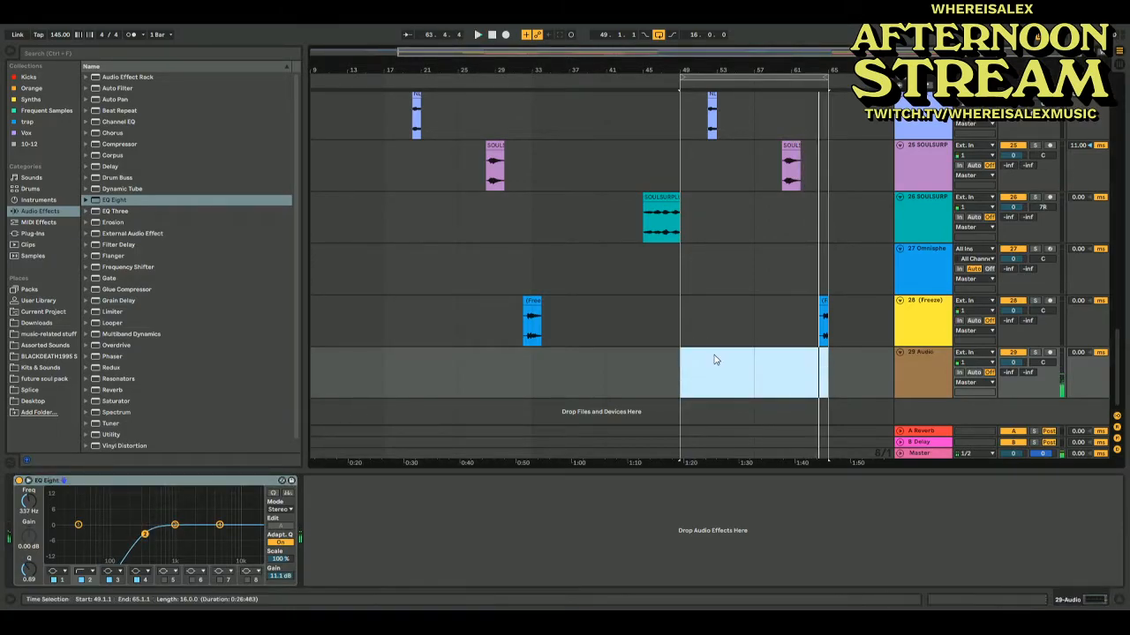
{"action": "left_click", "coordinate": [128, 488]}
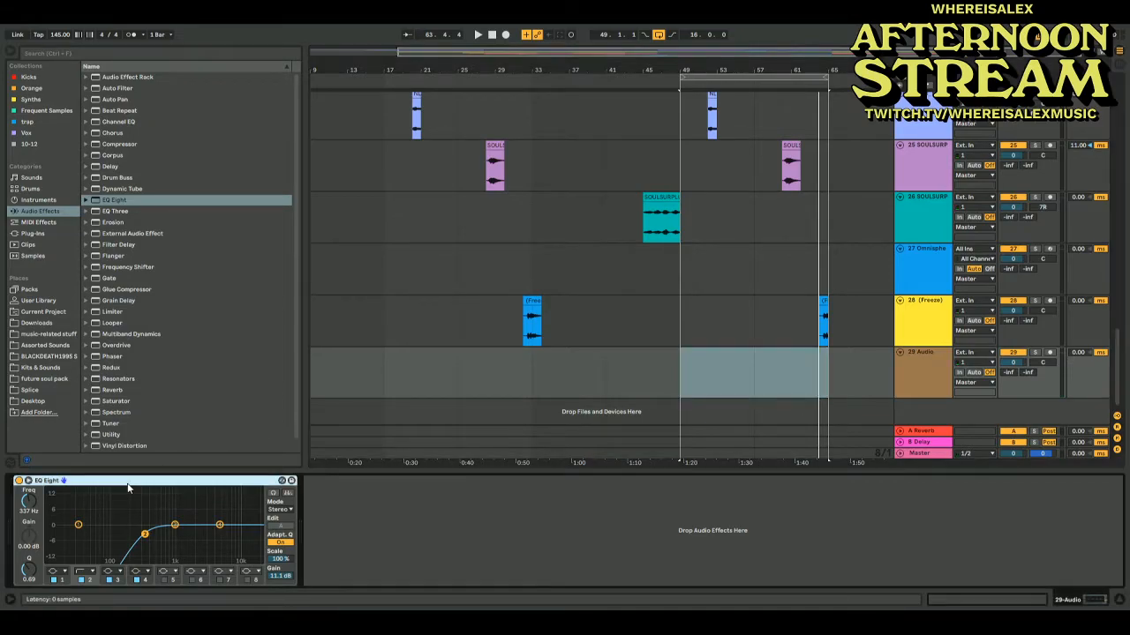
{"action": "key", "text": "Delete"}
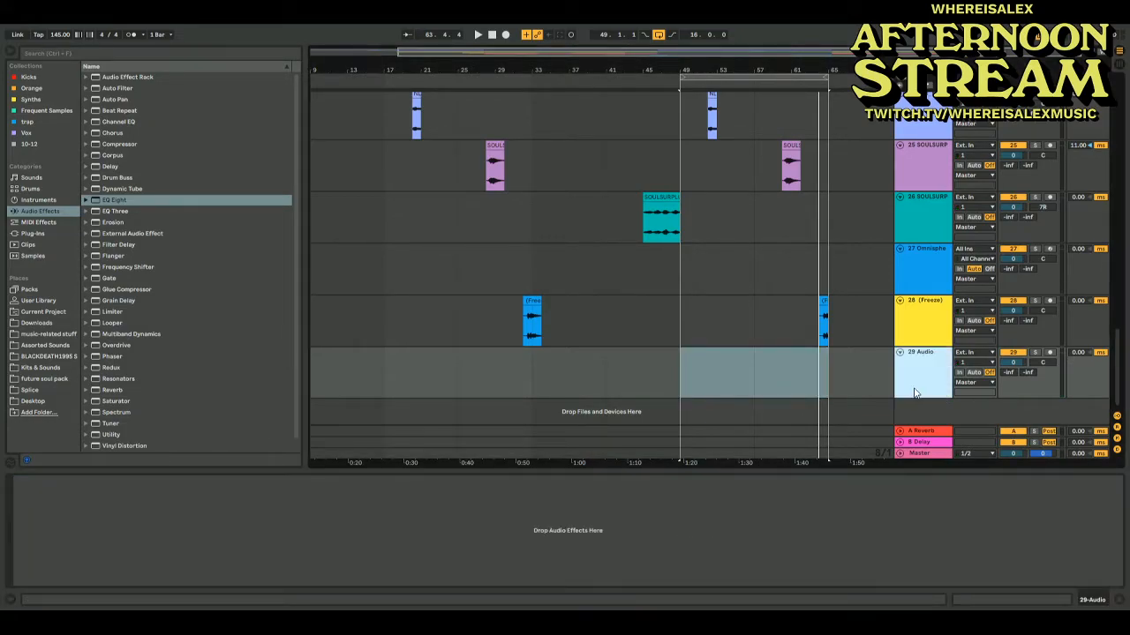
{"action": "left_click", "coordinate": [913, 379]}
{"action": "key", "text": "Delete"}
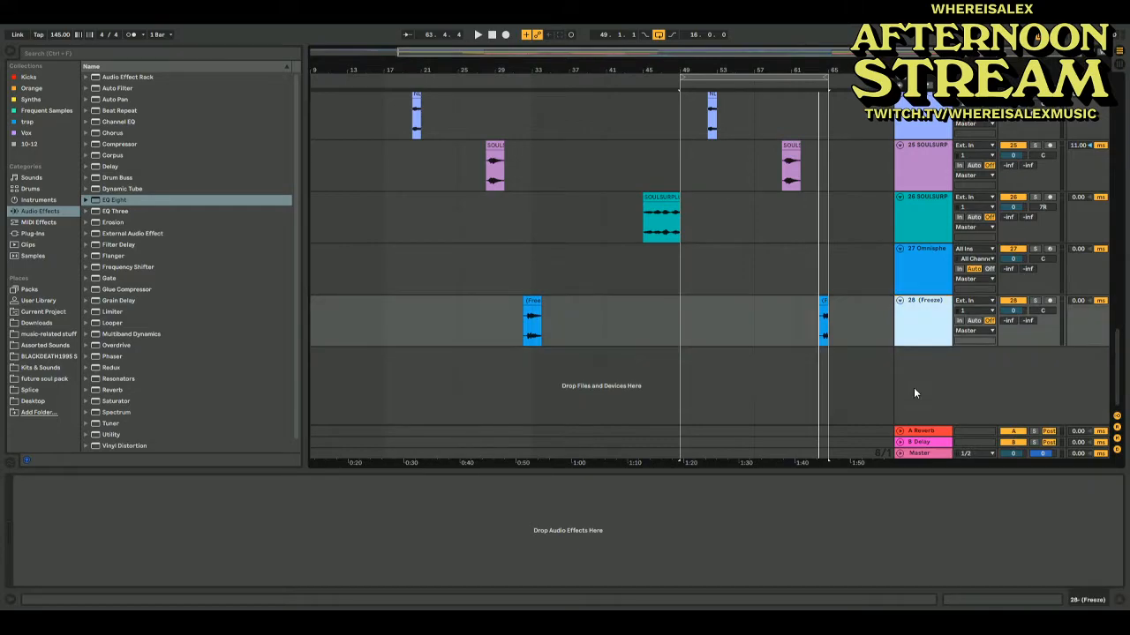
Insert a new MIDI track below track 28 and load Omnisphere on it by searching all browser content for "omnisphere"
{"action": "key", "text": "ctrl+shift+t"}
{"action": "left_click", "coordinate": [71, 53]}
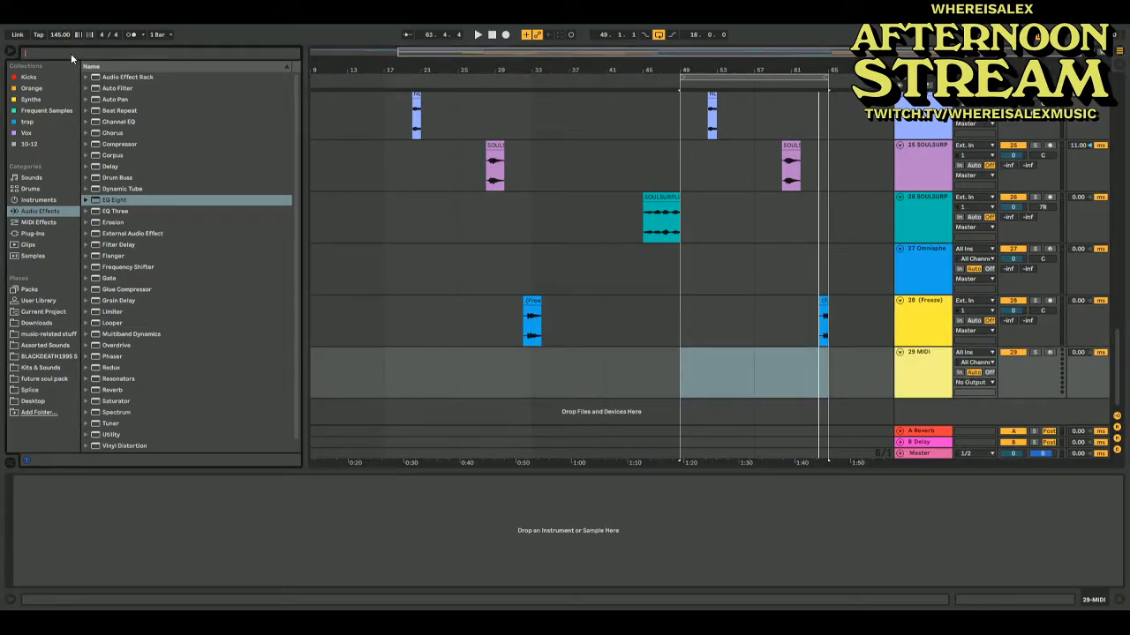
{"action": "type", "text": "omnisphere"}
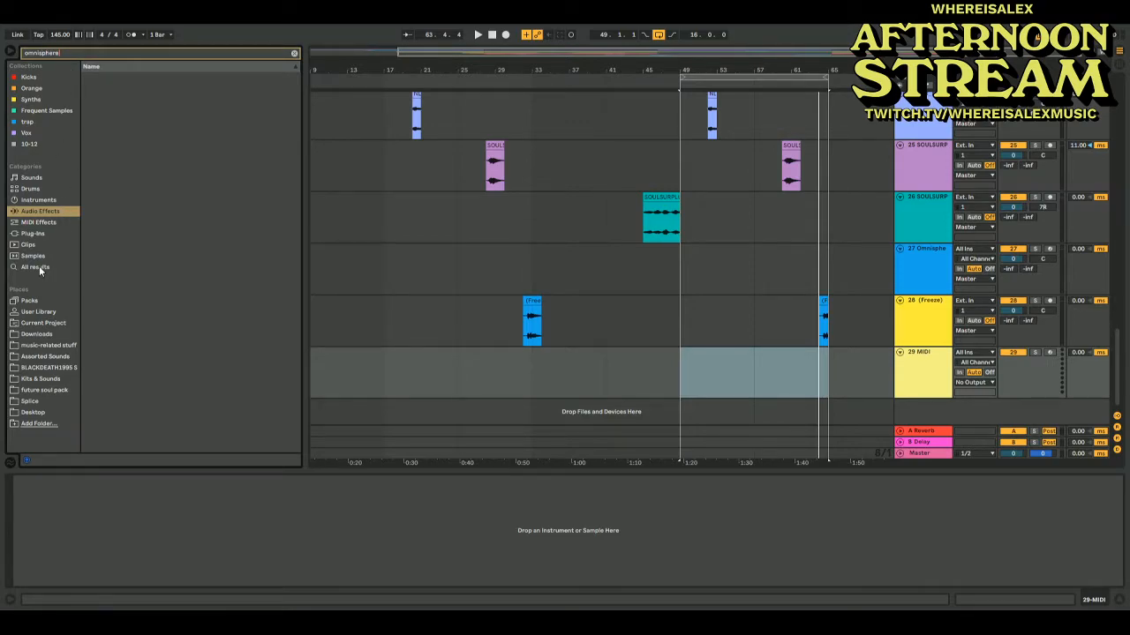
{"action": "left_click", "coordinate": [39, 267]}
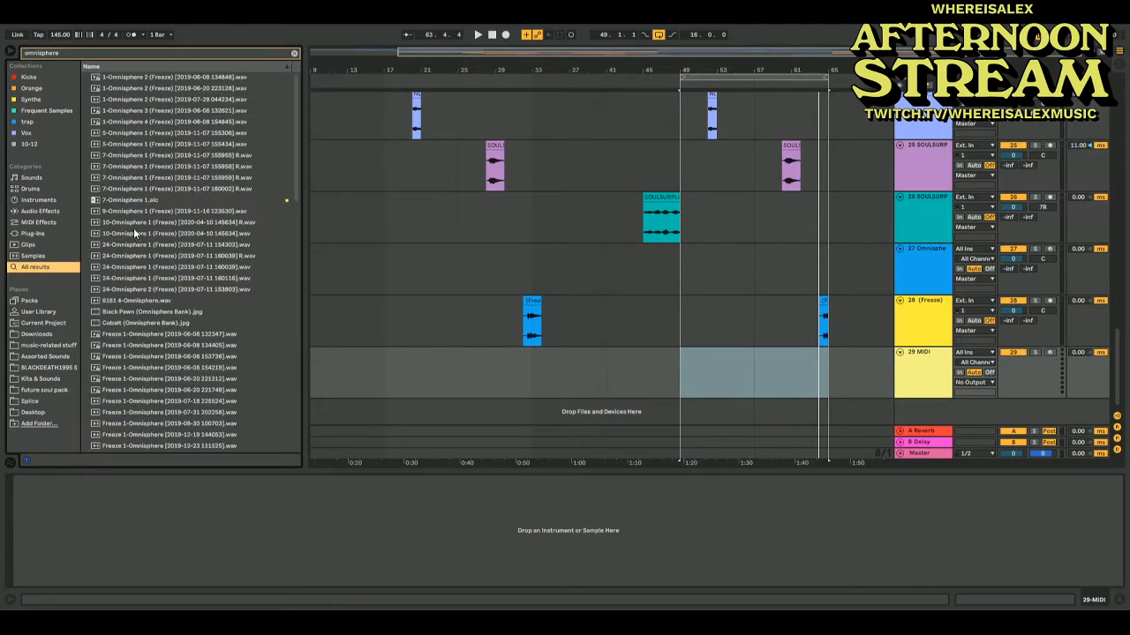
{"action": "scroll", "coordinate": [126, 206], "scroll_direction": "down", "scroll_amount": 10}
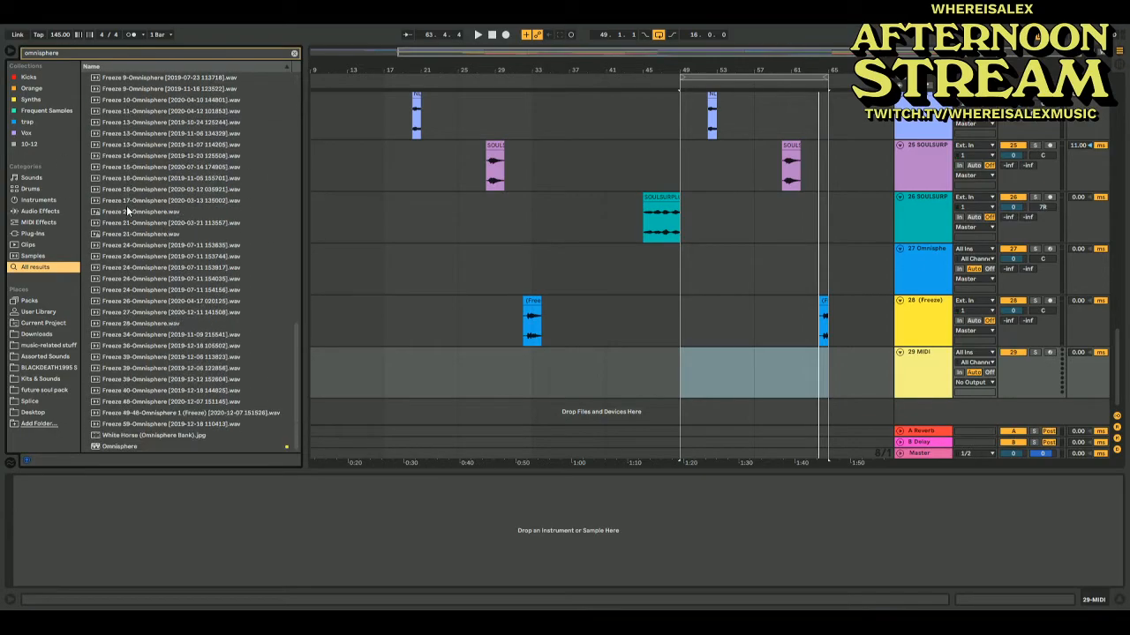
{"action": "double_click", "coordinate": [119, 447]}
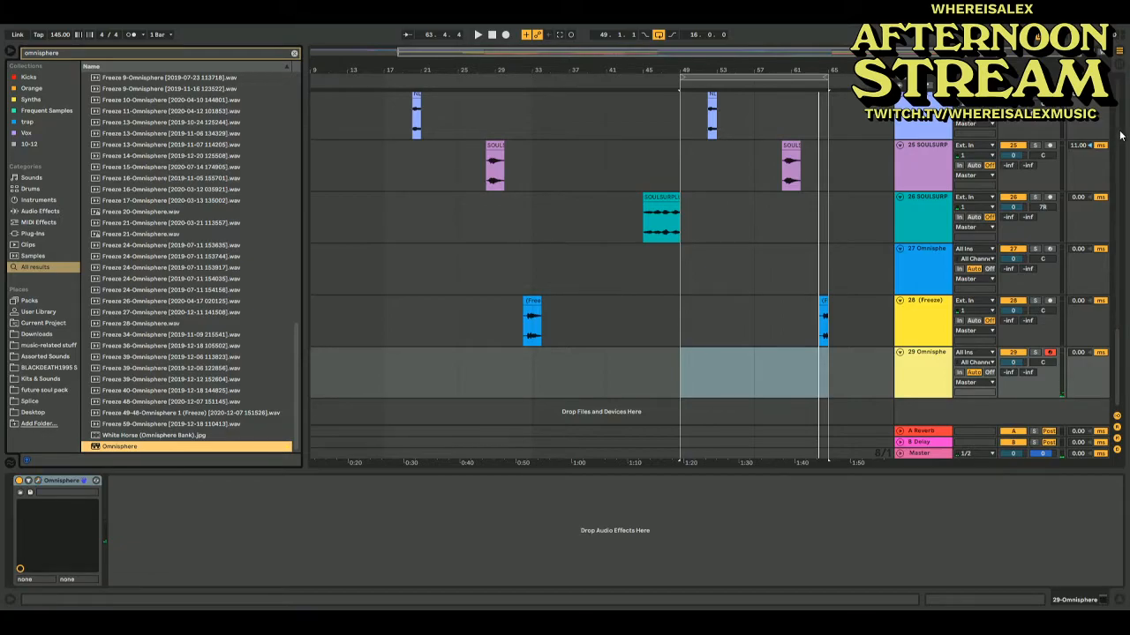
Remove Omnisphere from MIDI track 29 and browse the VST plug-ins for another instrument
{"action": "left_click", "coordinate": [53, 483]}
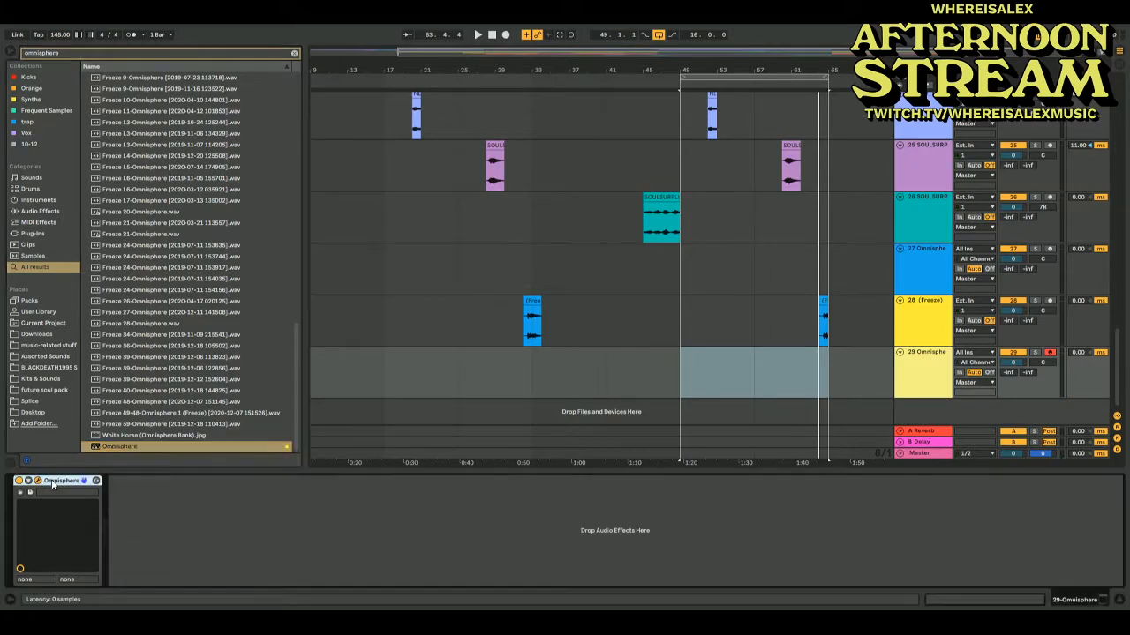
{"action": "key", "text": "Delete"}
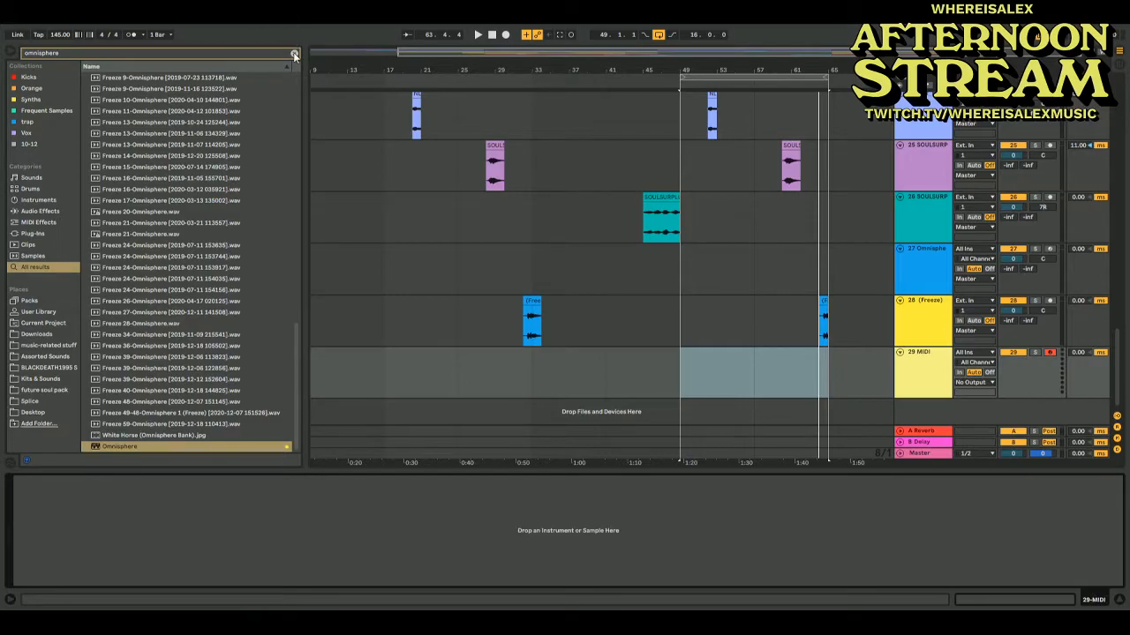
{"action": "left_click", "coordinate": [34, 234]}
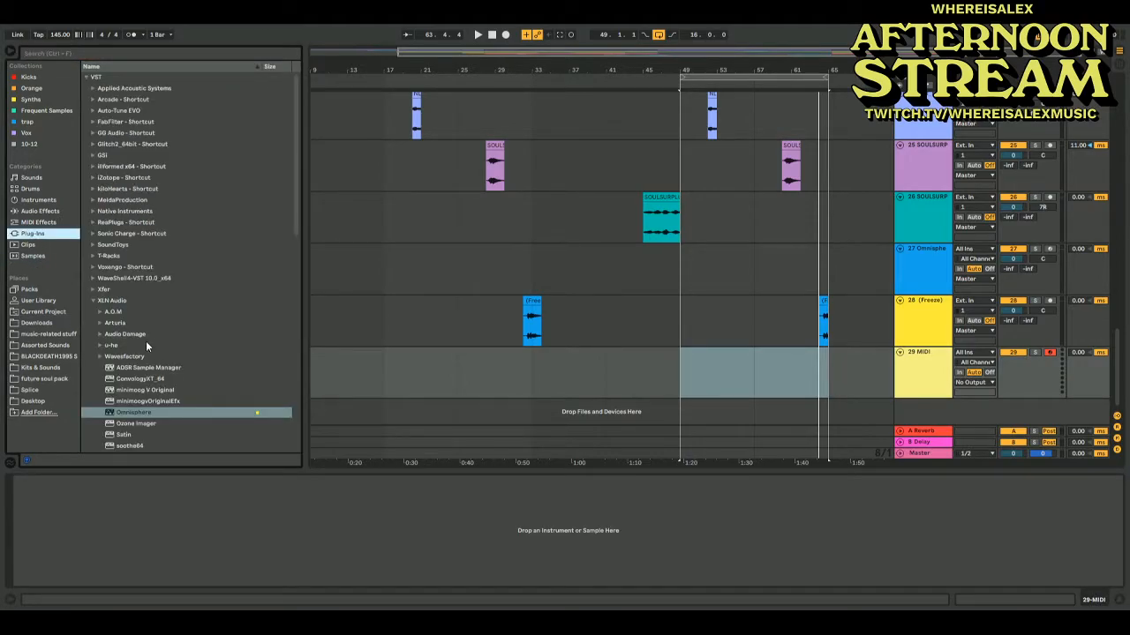
{"action": "scroll", "coordinate": [148, 343], "scroll_direction": "down", "scroll_amount": 10}
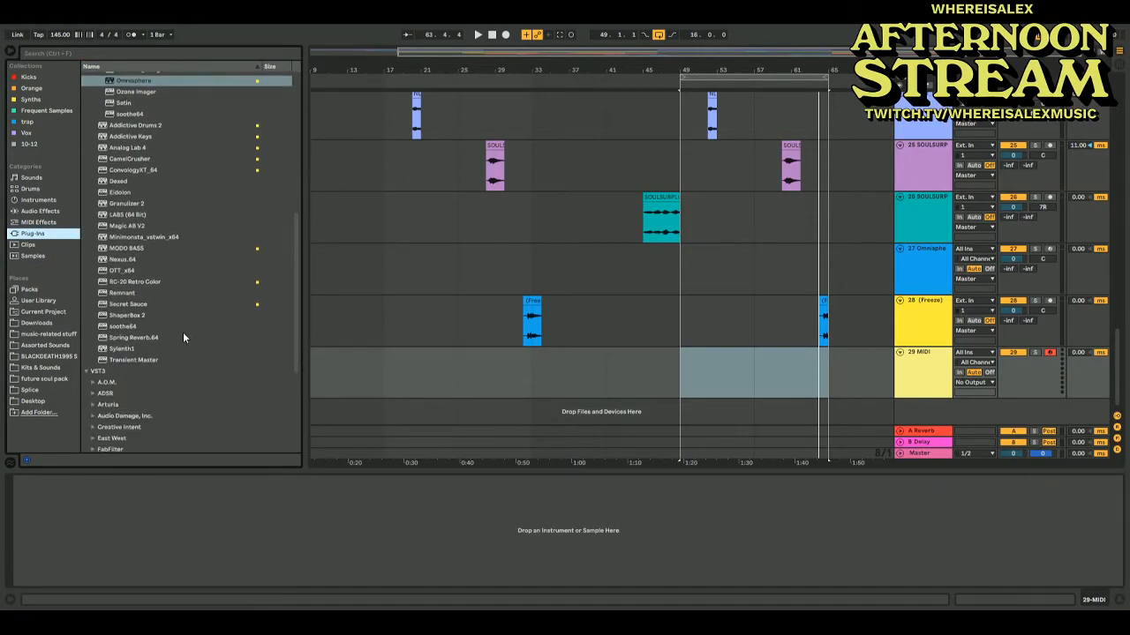
{"action": "scroll", "coordinate": [182, 338], "scroll_direction": "down", "scroll_amount": 3}
{"action": "scroll", "coordinate": [135, 240], "scroll_direction": "up", "scroll_amount": 7}
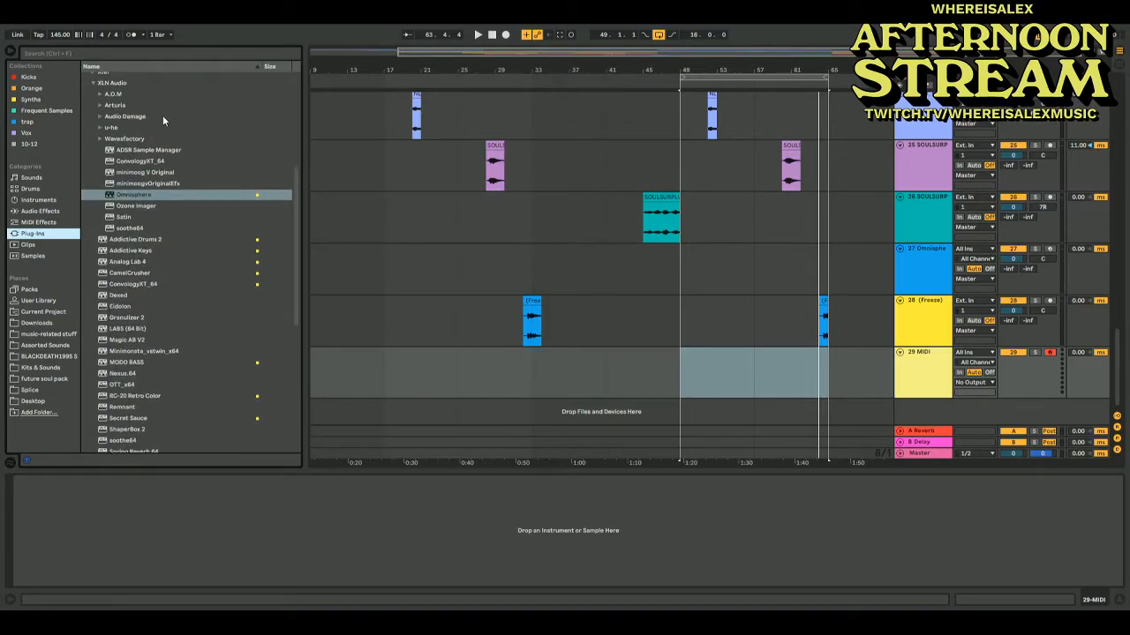
Search the plug-ins for "kontakt" and load Kontakt with Analog Dreams on MIDI track 29
{"action": "left_click", "coordinate": [82, 53]}
{"action": "type", "text": "kontakt"}
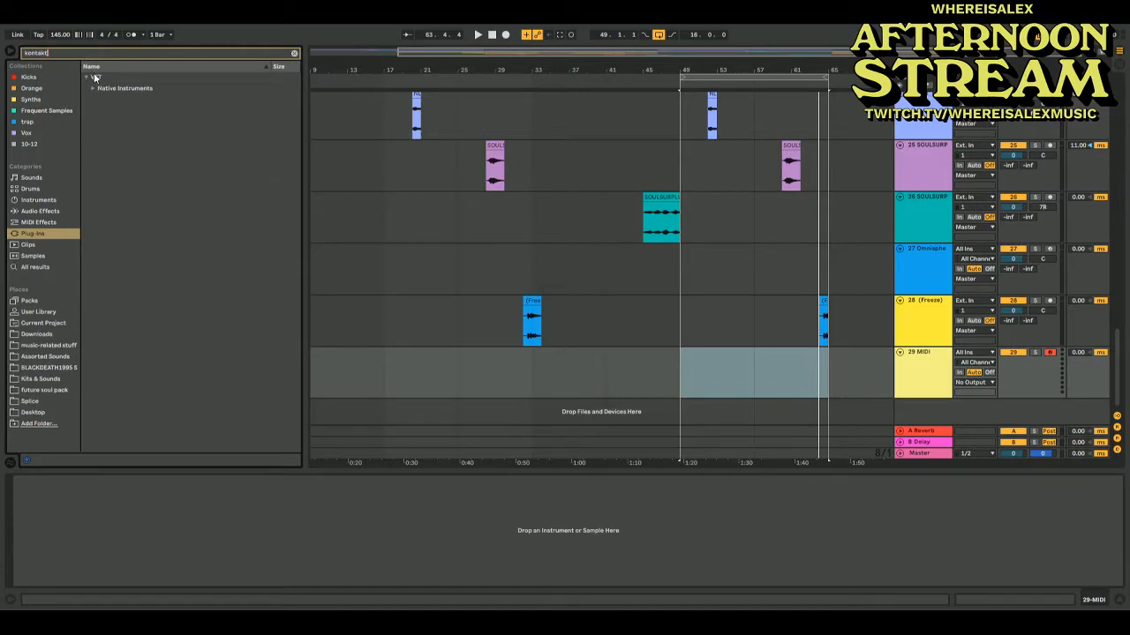
{"action": "left_click", "coordinate": [93, 88]}
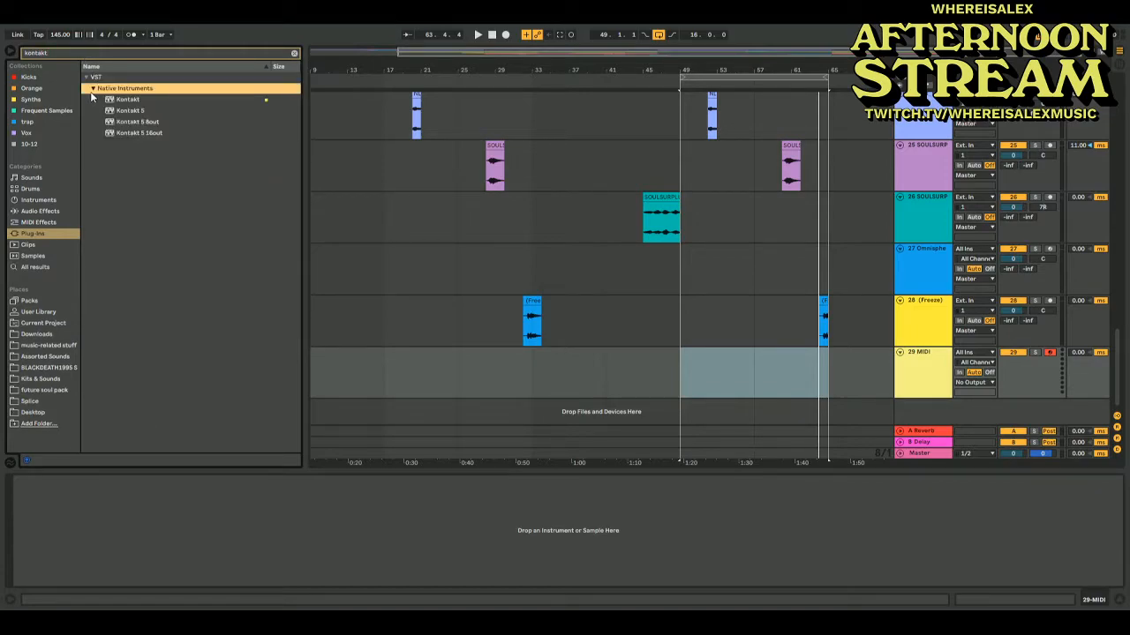
{"action": "left_click", "coordinate": [128, 100]}
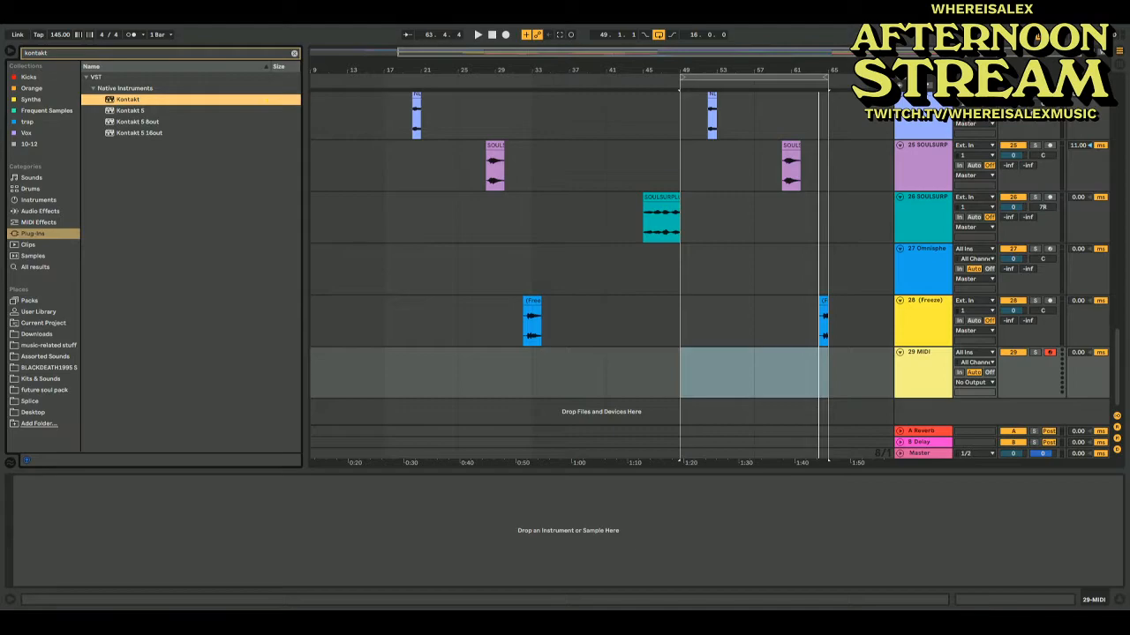
{"action": "key", "text": "Return"}
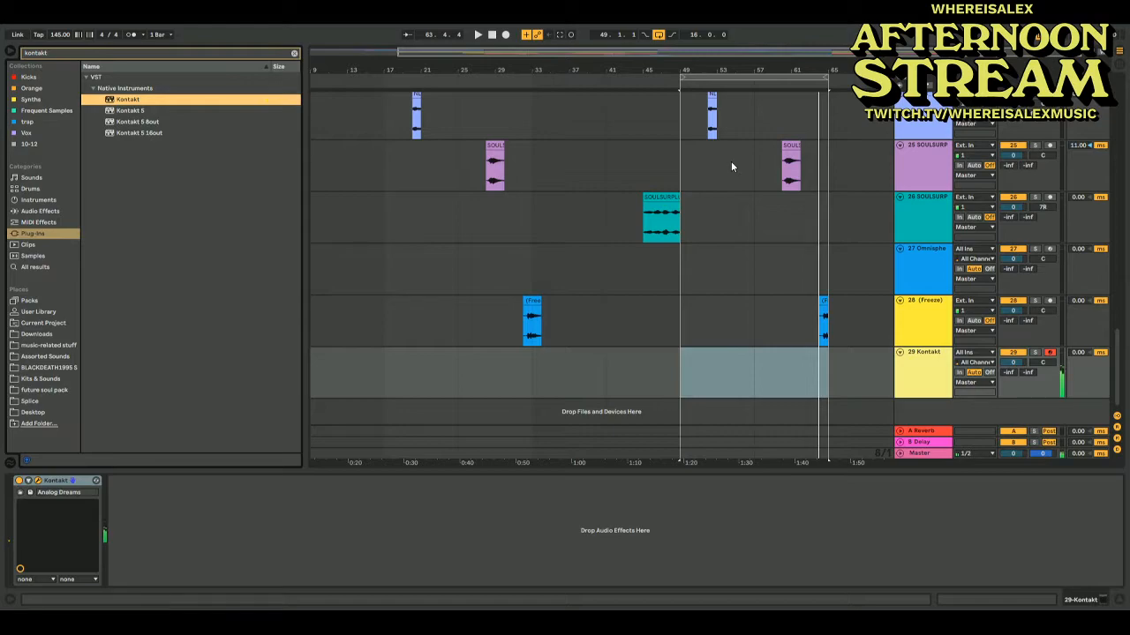
Play the loop from bar 49 briefly, delete the Kontakt track 29 and save the set as a new file
{"action": "key", "text": "space"}
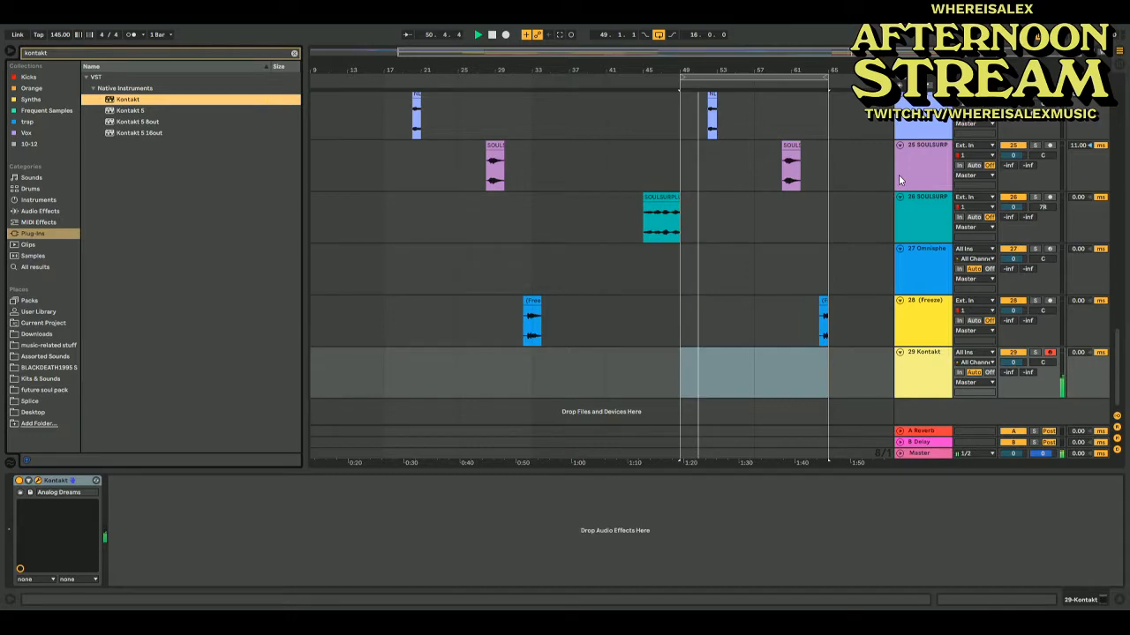
{"action": "key", "text": "space"}
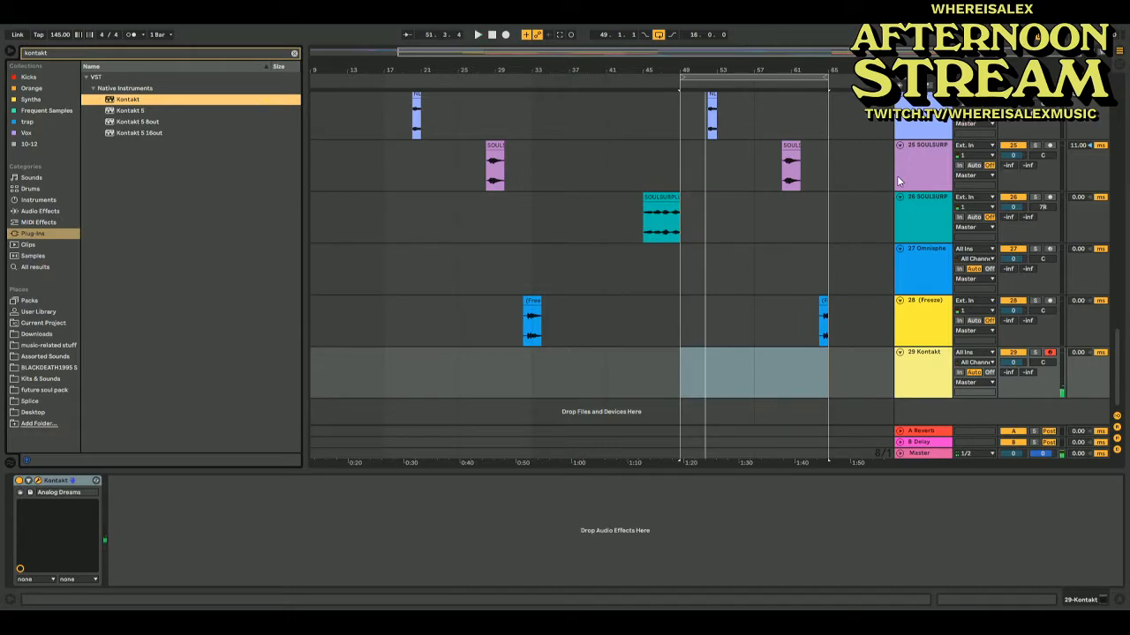
{"action": "left_click", "coordinate": [924, 382]}
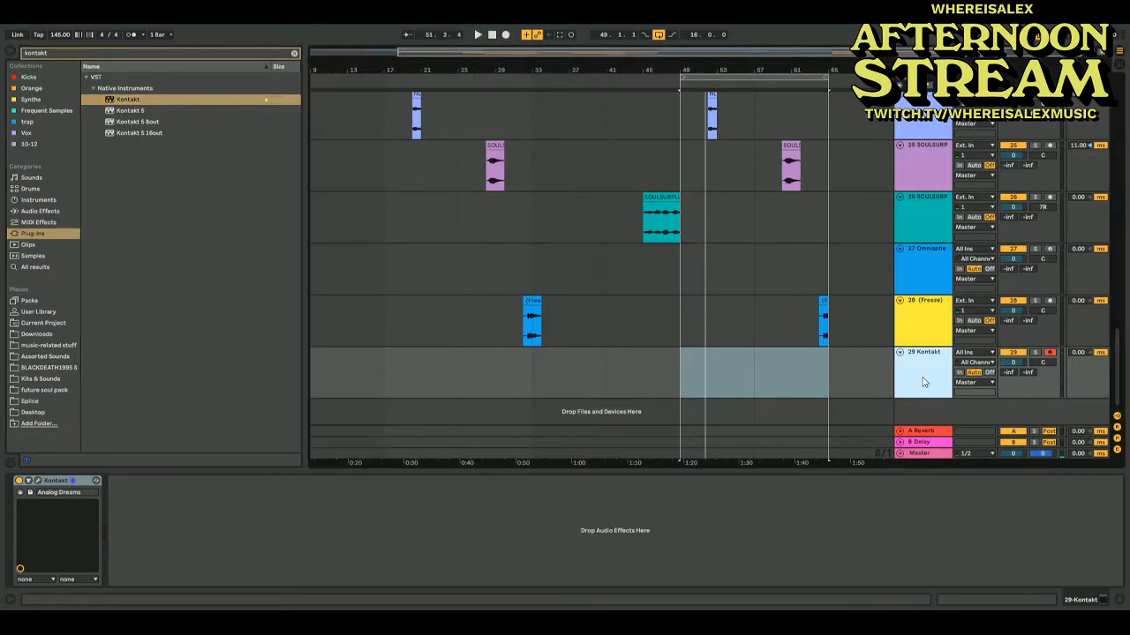
{"action": "key", "text": "Delete"}
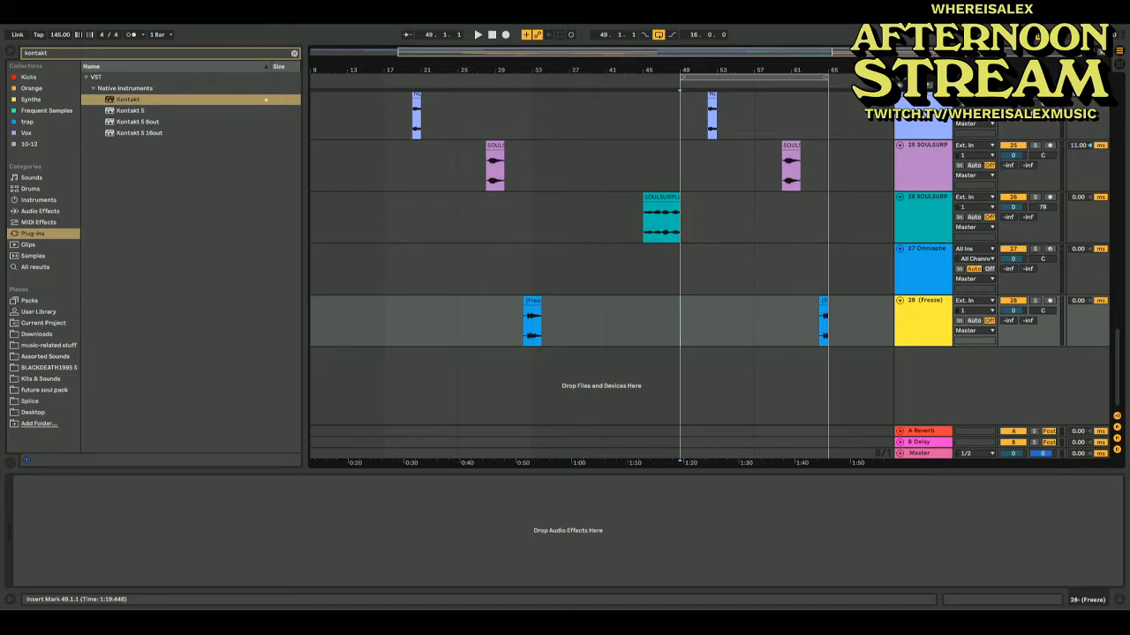
{"action": "key", "text": "ctrl+shift+s"}
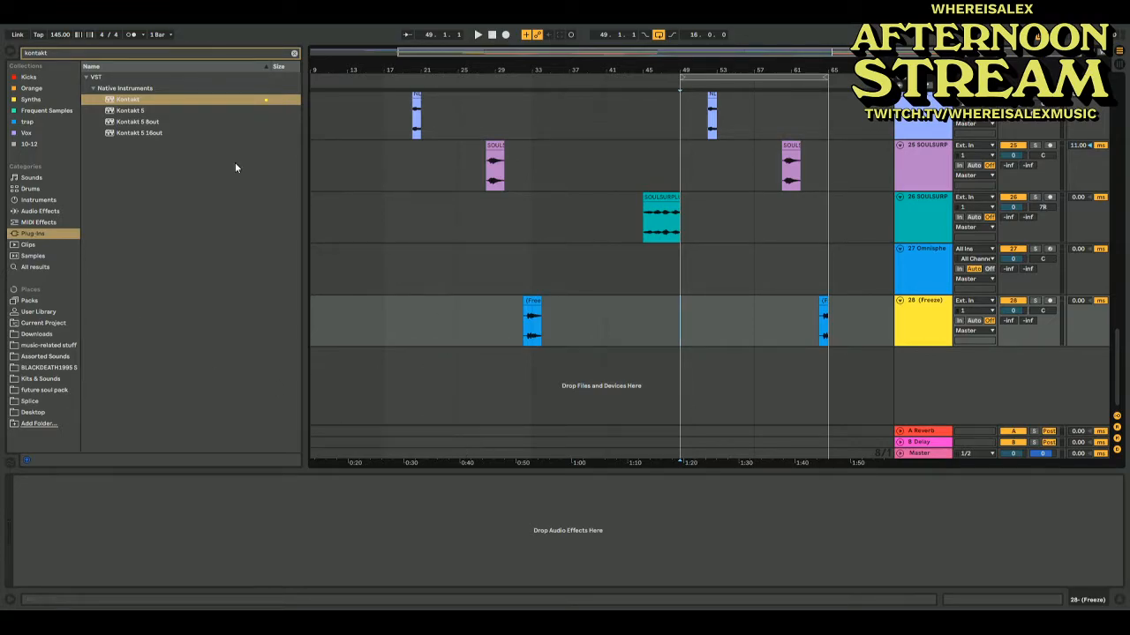
Clear the plug-in search, save the current set, and create a new Live set shown in Arrangement View
{"action": "left_click", "coordinate": [294, 53]}
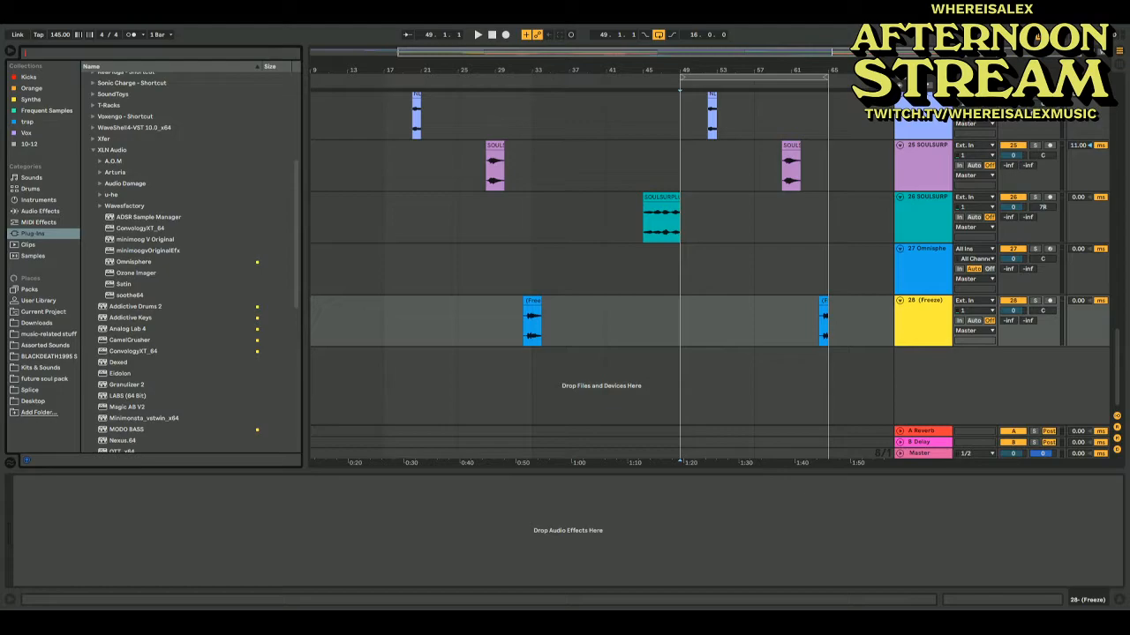
{"action": "key", "text": "ctrl+s"}
{"action": "key", "text": "ctrl+n"}
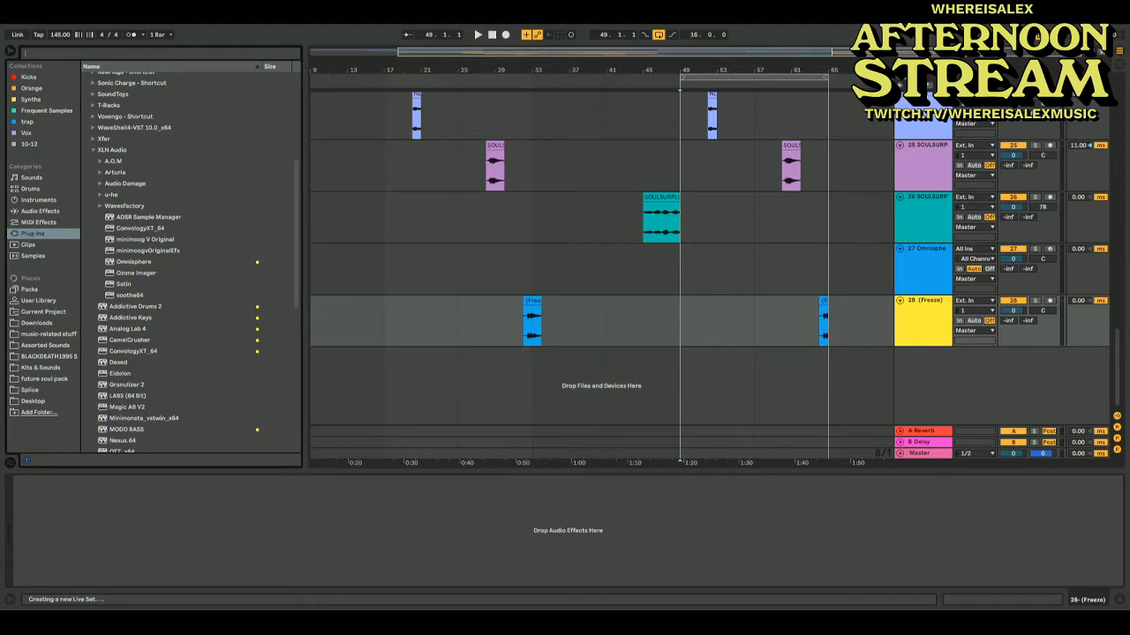
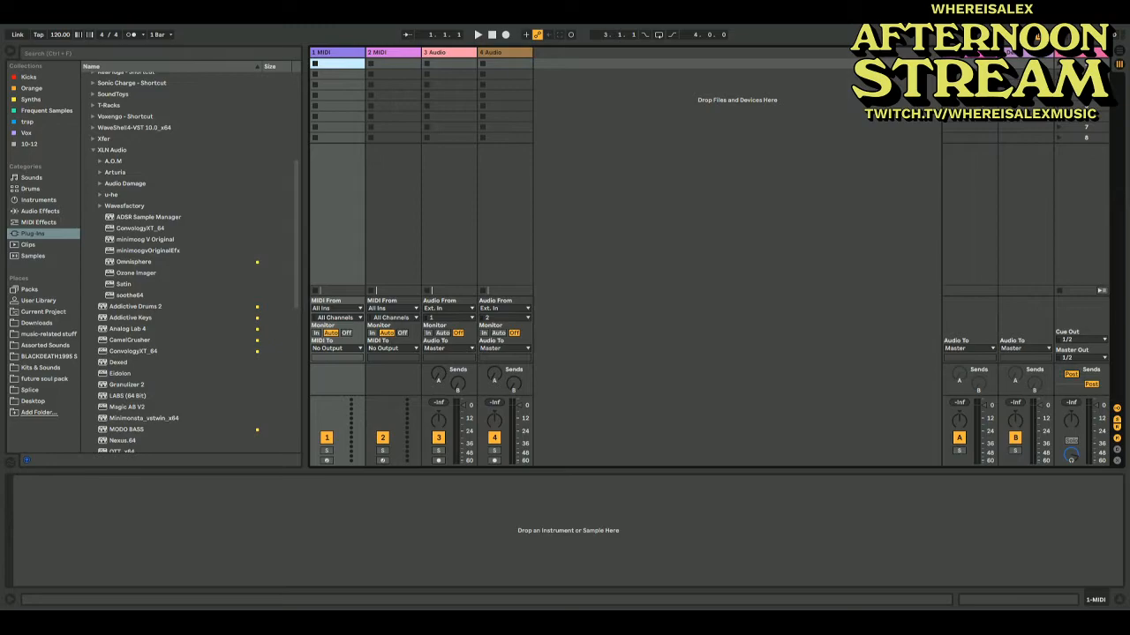
{"action": "left_click", "coordinate": [1119, 53]}
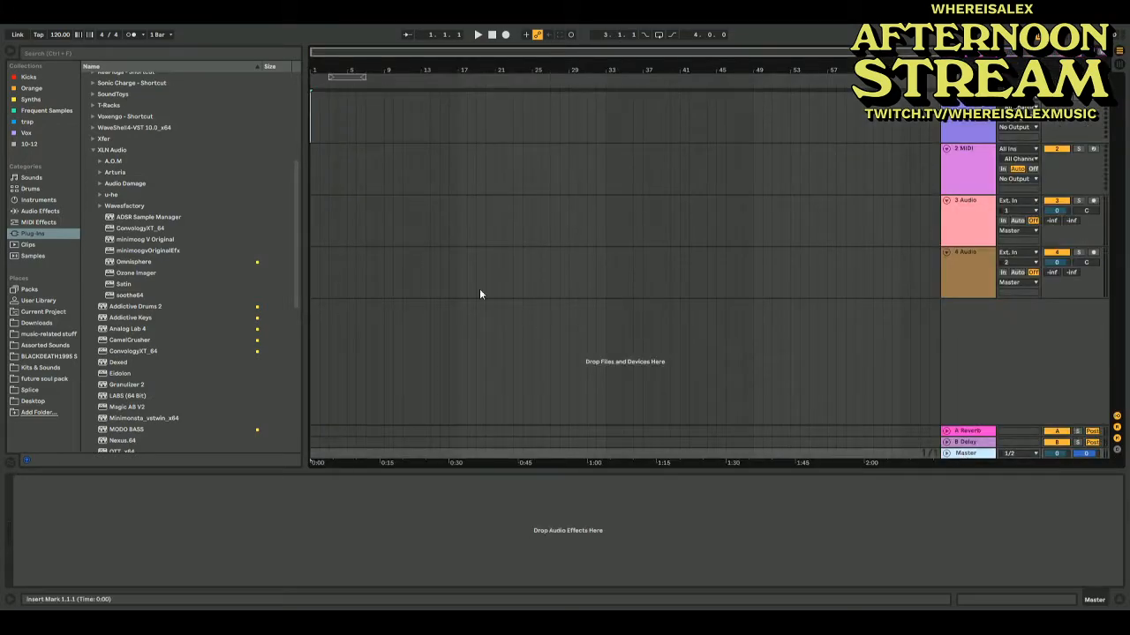
Load reastream-standalone from the Synths collection onto the Master track and select audio track 3
{"action": "left_click", "coordinate": [31, 99]}
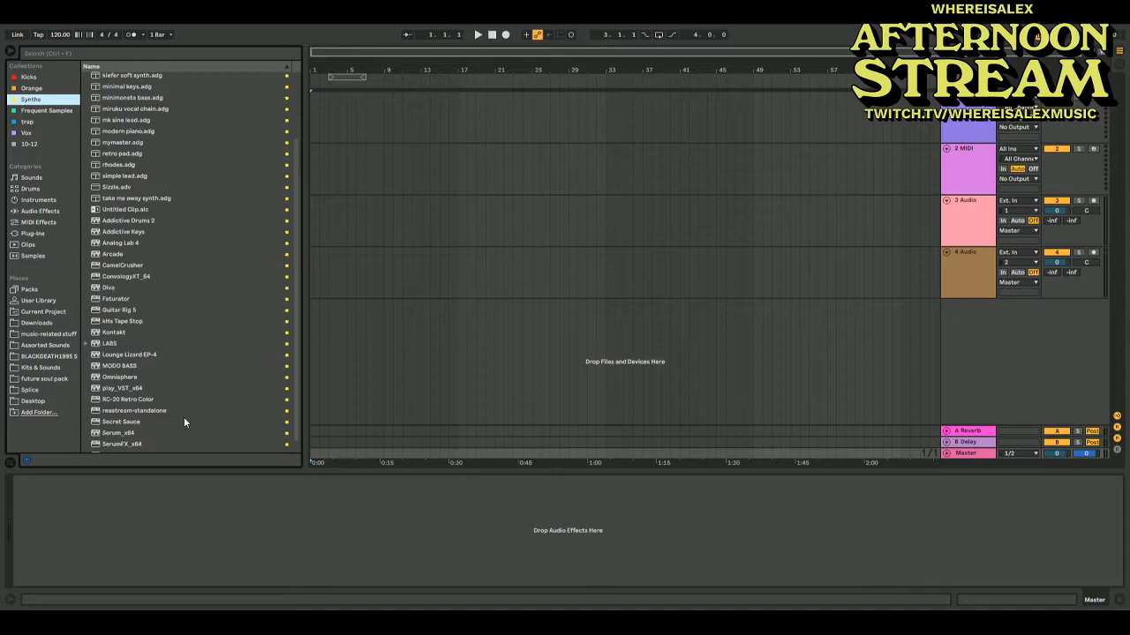
{"action": "scroll", "coordinate": [184, 422], "scroll_direction": "down", "scroll_amount": 1}
{"action": "double_click", "coordinate": [143, 401]}
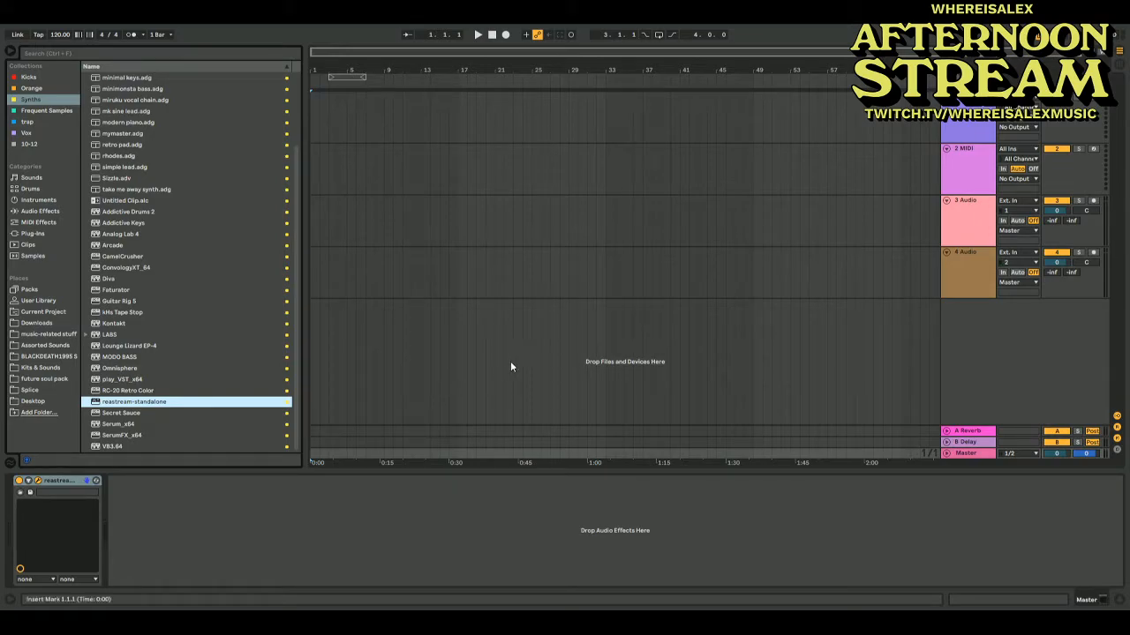
{"action": "left_click", "coordinate": [523, 274]}
{"action": "left_click", "coordinate": [972, 240]}
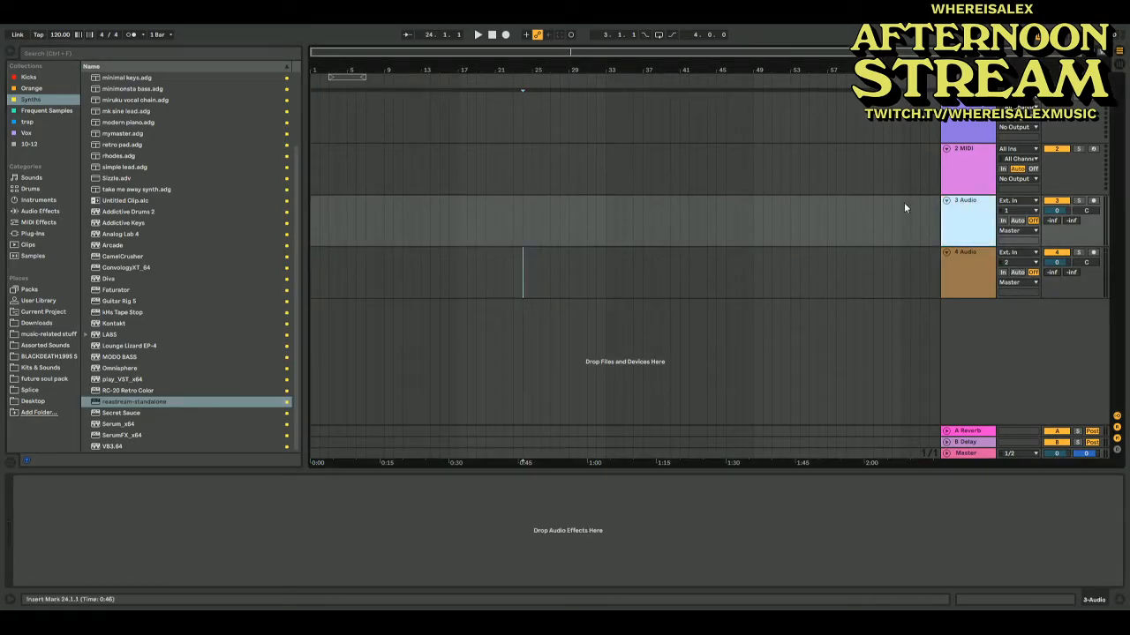
Browse the sample collections and audition the beat bounces in the Orange collection, ending with 11-19 r&b beat 1.wav
{"action": "left_click", "coordinate": [53, 334]}
{"action": "left_click", "coordinate": [26, 144]}
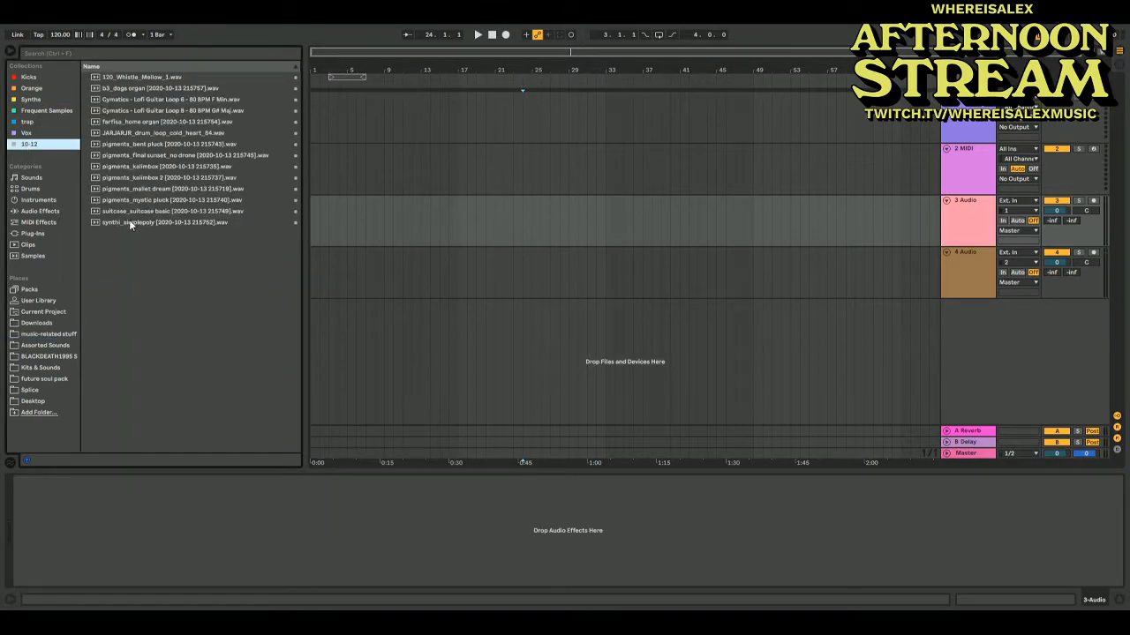
{"action": "left_click", "coordinate": [21, 101]}
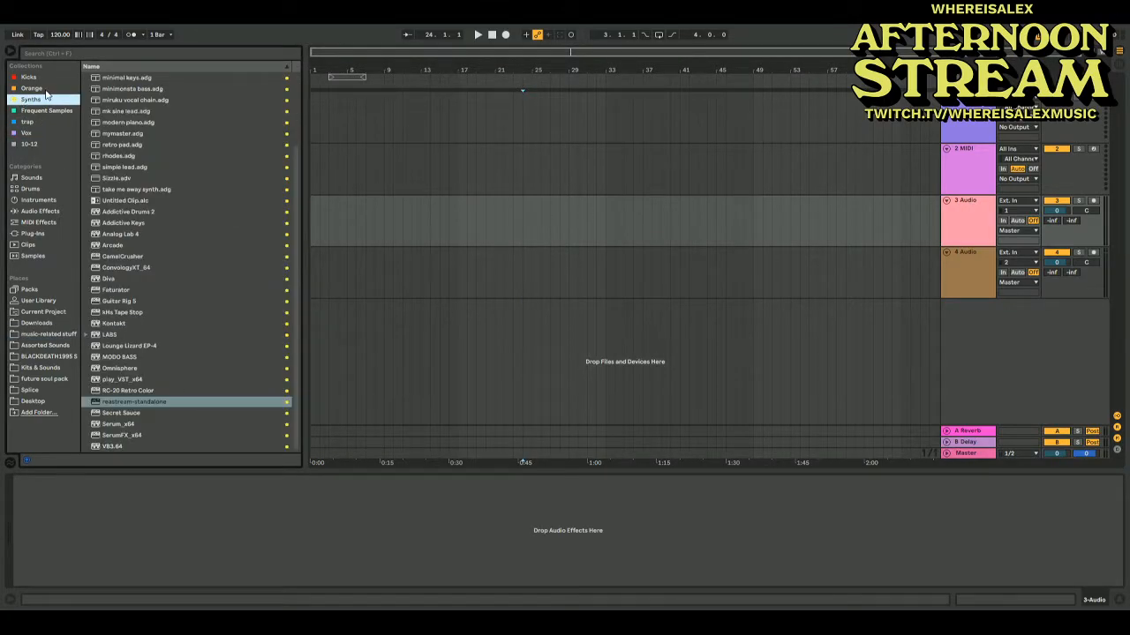
{"action": "left_click", "coordinate": [31, 88]}
{"action": "left_click", "coordinate": [127, 156]}
{"action": "left_click", "coordinate": [128, 146]}
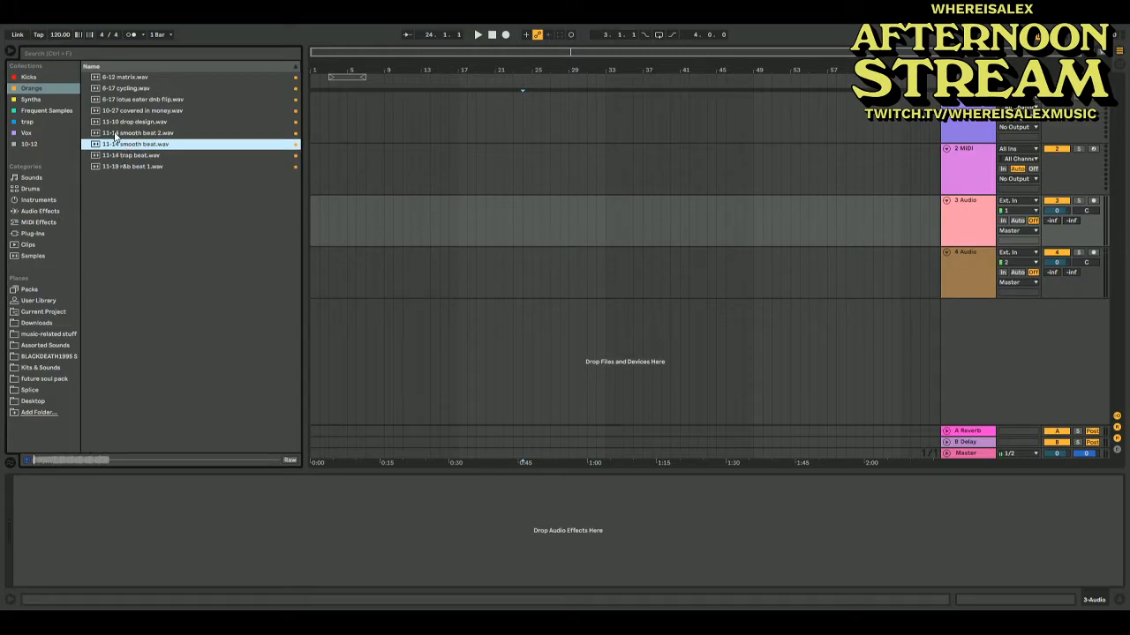
{"action": "key", "text": "Up"}
{"action": "key", "text": "Up"}
{"action": "key", "text": "Up"}
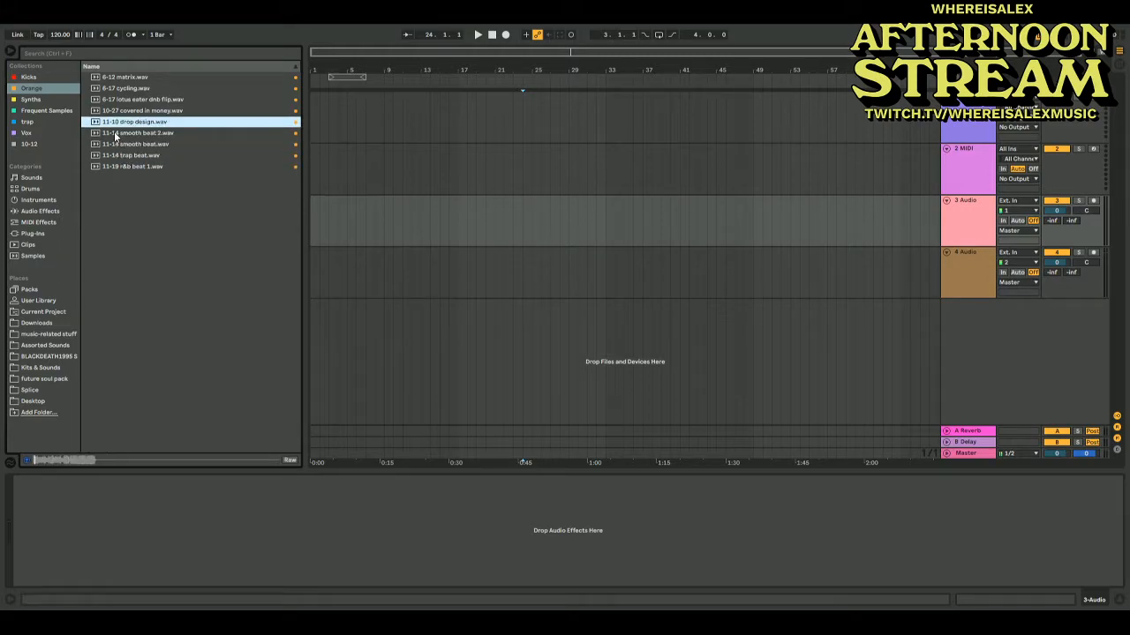
{"action": "key", "text": "Up"}
{"action": "key", "text": "Up"}
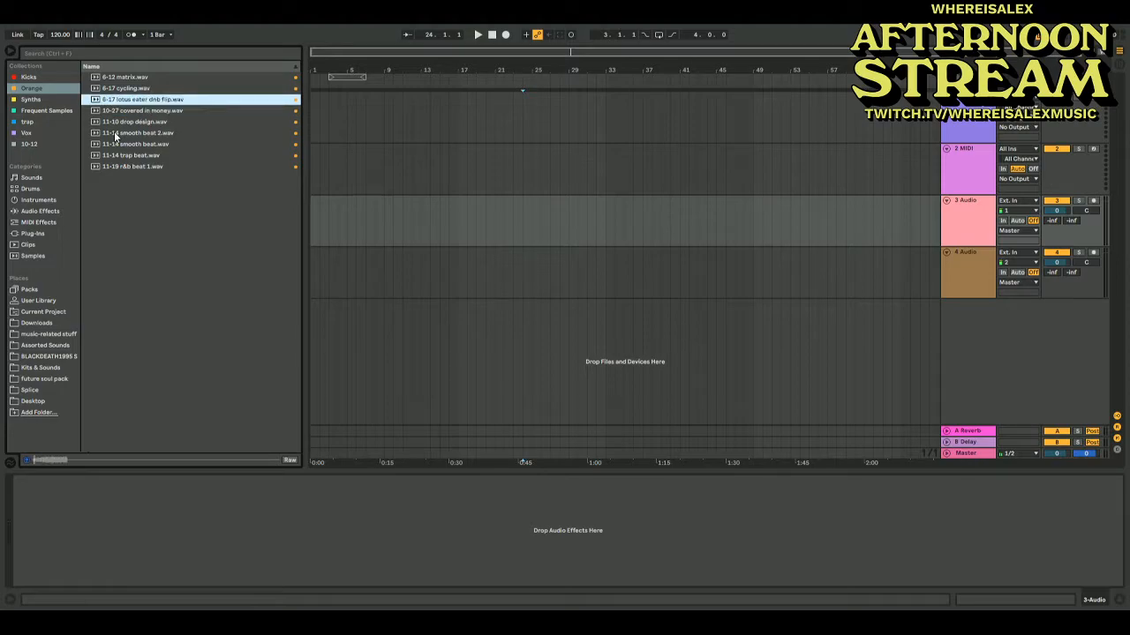
{"action": "left_click", "coordinate": [116, 164]}
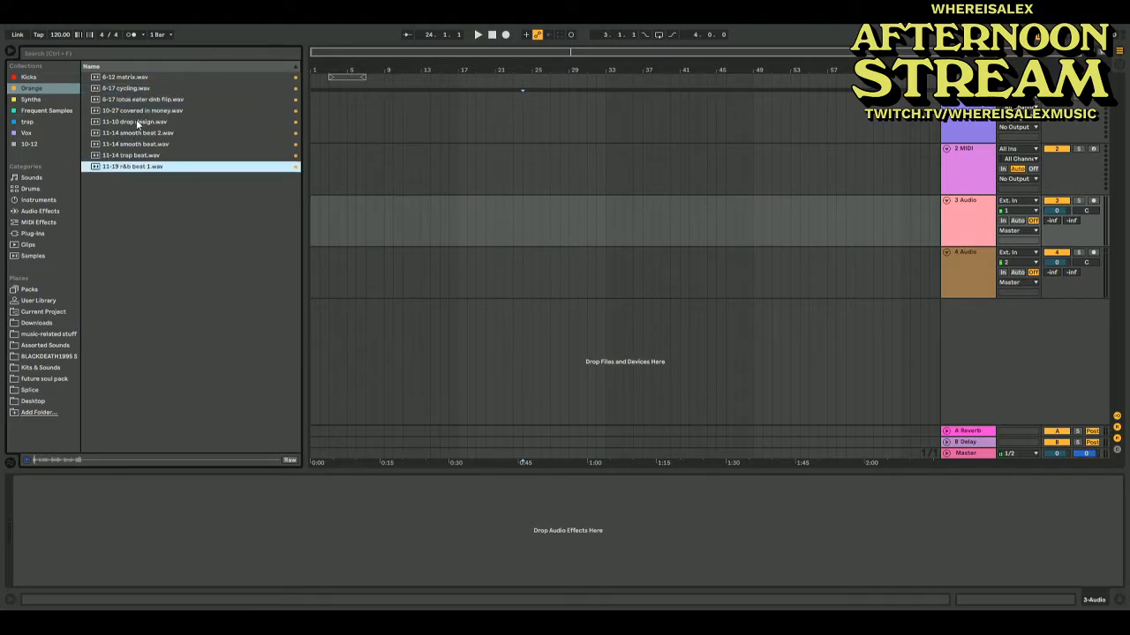
Place 11-10 drop design.wav at bar 4 on audio track 3, then play it unwarped with its clip gain at -2.31 dB
{"action": "left_click", "coordinate": [124, 123]}
{"action": "left_click_drag", "start_coordinate": [124, 123], "coordinate": [340, 226]}
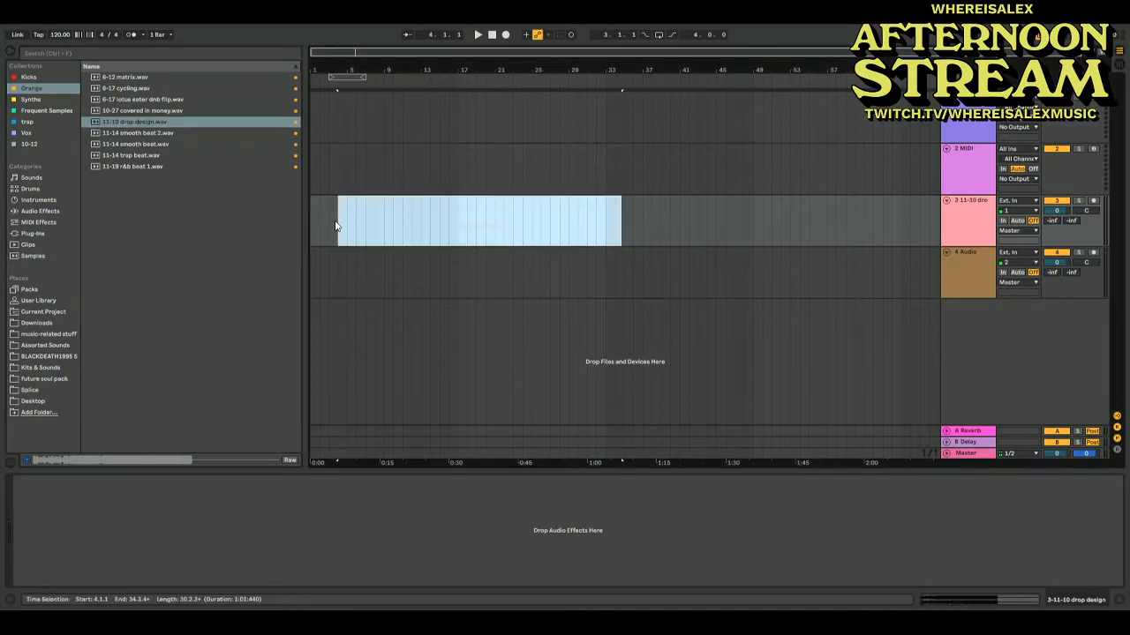
{"action": "double_click", "coordinate": [356, 198]}
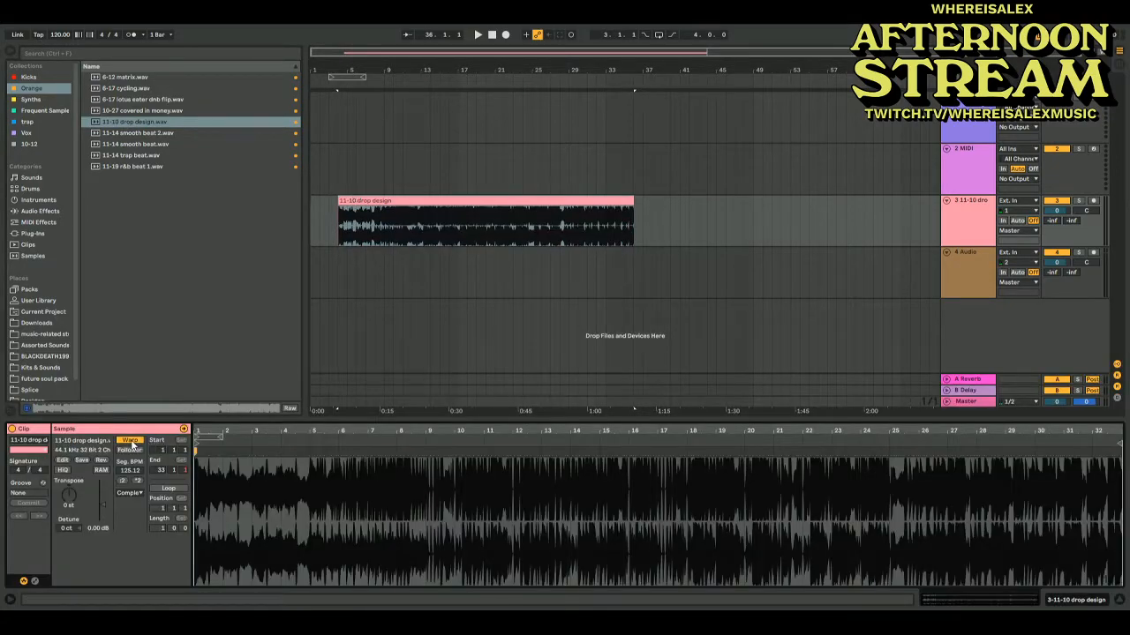
{"action": "left_click", "coordinate": [364, 227]}
{"action": "key", "text": "space"}
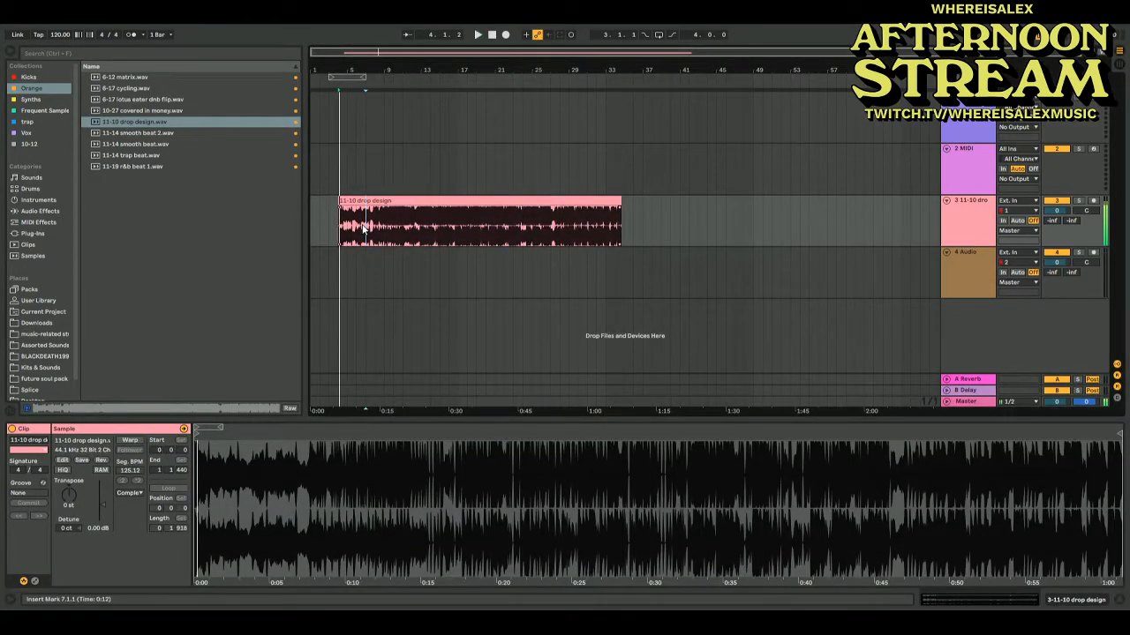
{"action": "left_click_drag", "start_coordinate": [103, 506], "coordinate": [103, 509]}
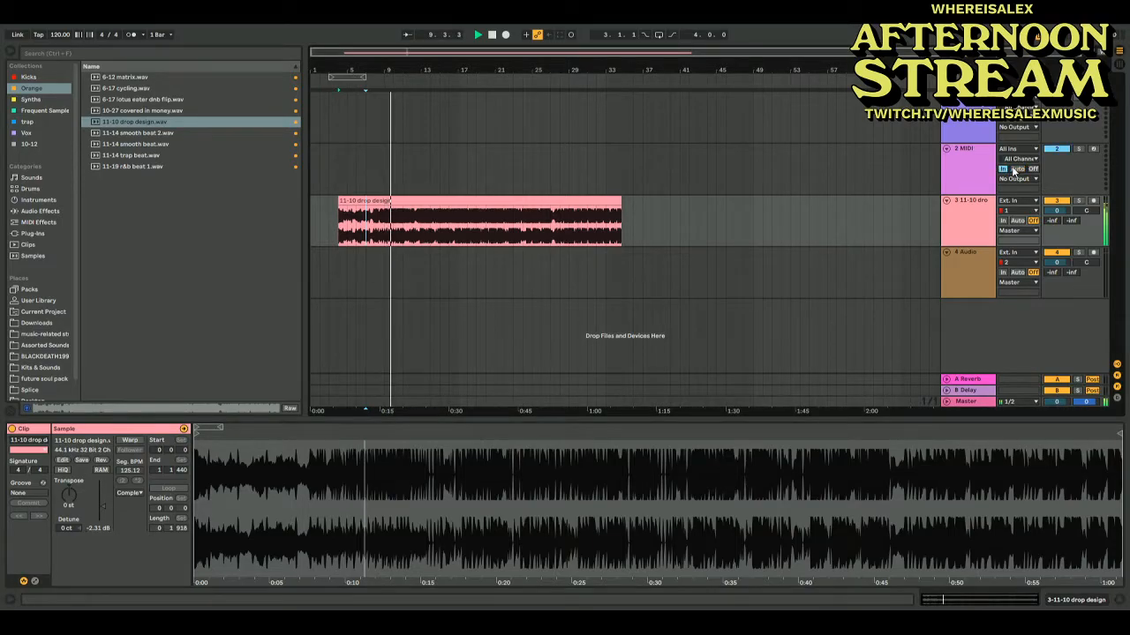
Listen further into the drop design clip, stop playback and delete the clip from audio track 3
{"action": "left_click", "coordinate": [791, 168]}
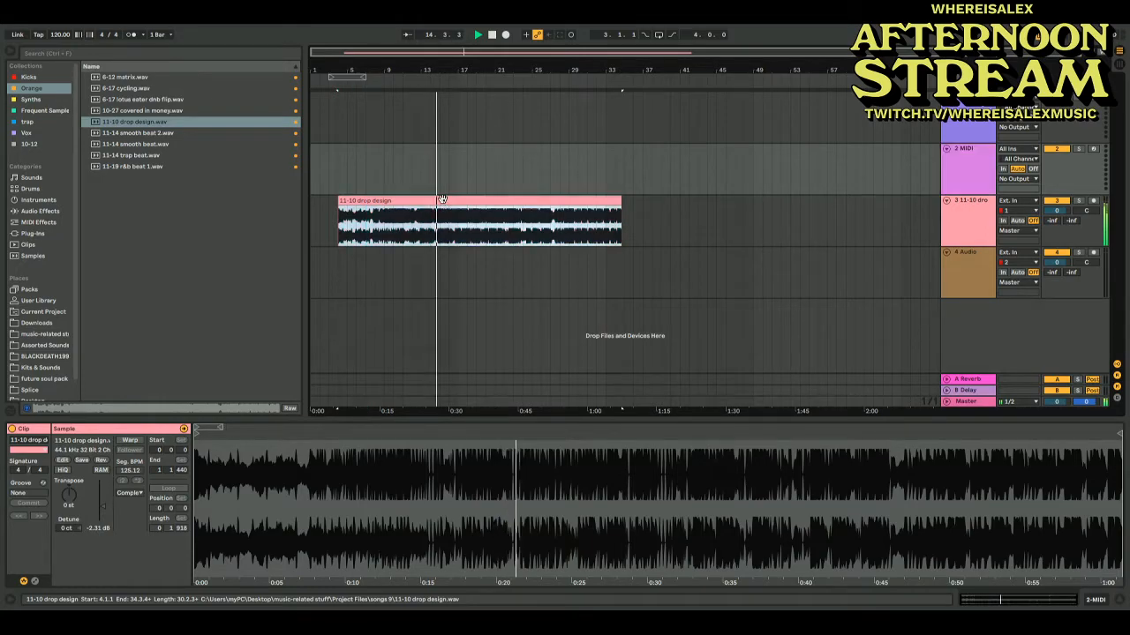
{"action": "left_click", "coordinate": [443, 199]}
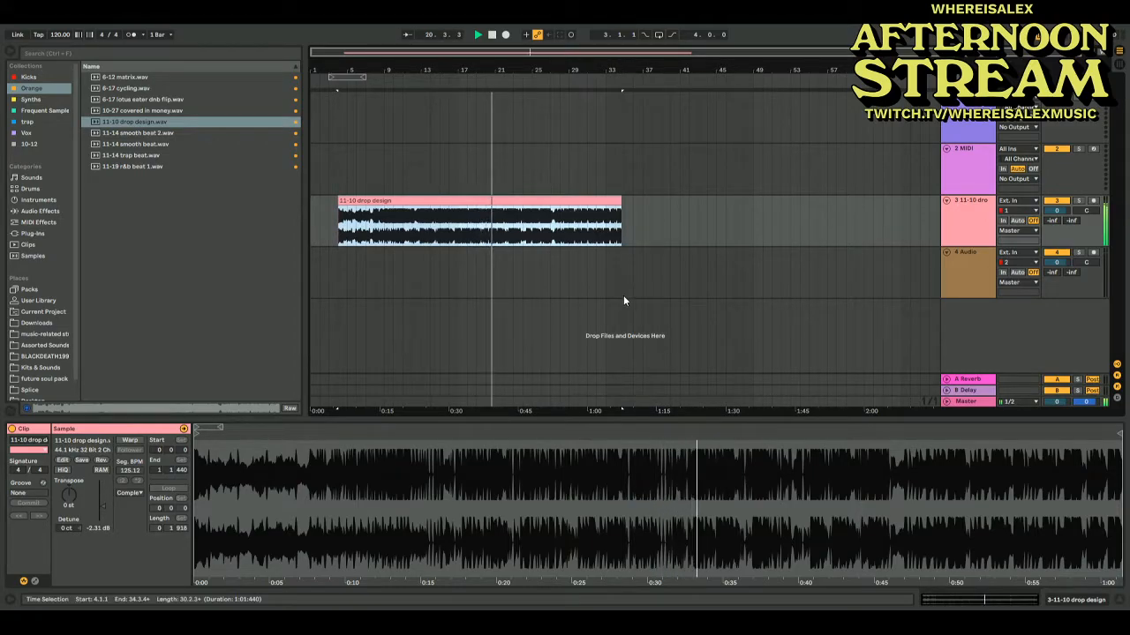
{"action": "key", "text": "space"}
{"action": "left_click", "coordinate": [578, 204]}
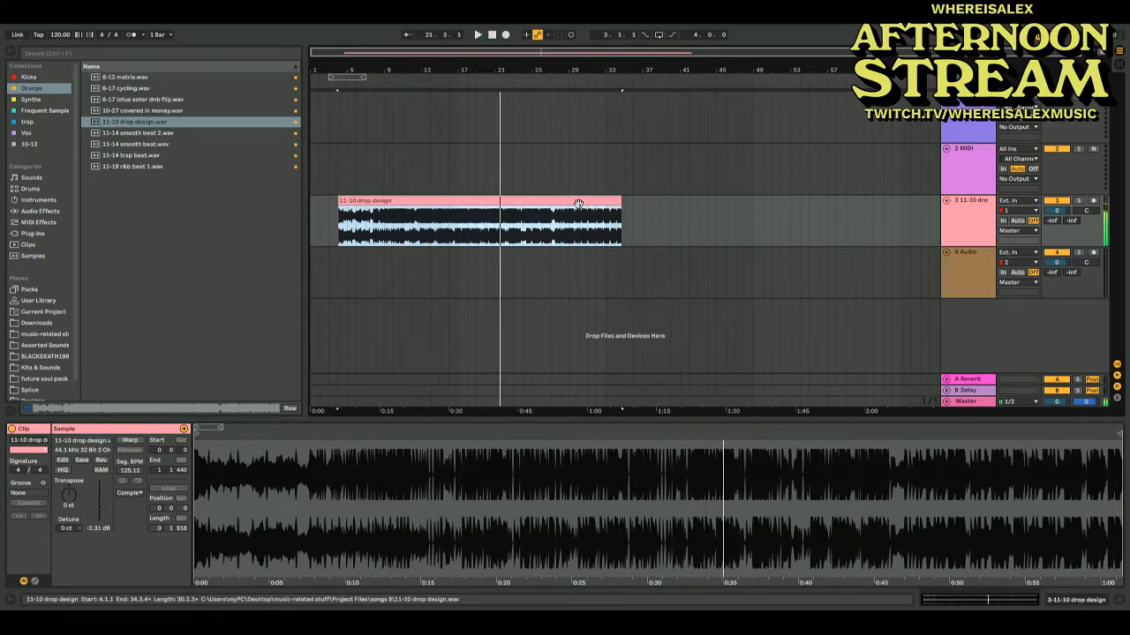
{"action": "key", "text": "Delete"}
Move the four-bar loop to start at bar 1 and select its range on audio track 3
{"action": "left_click", "coordinate": [412, 205]}
{"action": "left_click", "coordinate": [954, 156]}
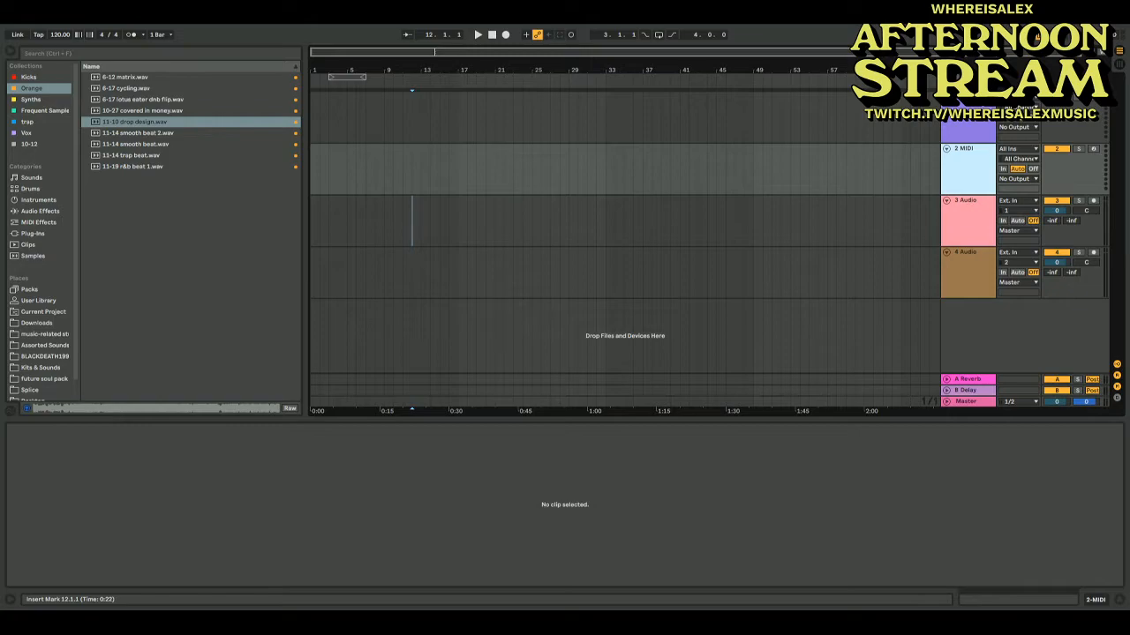
{"action": "key", "text": "Down"}
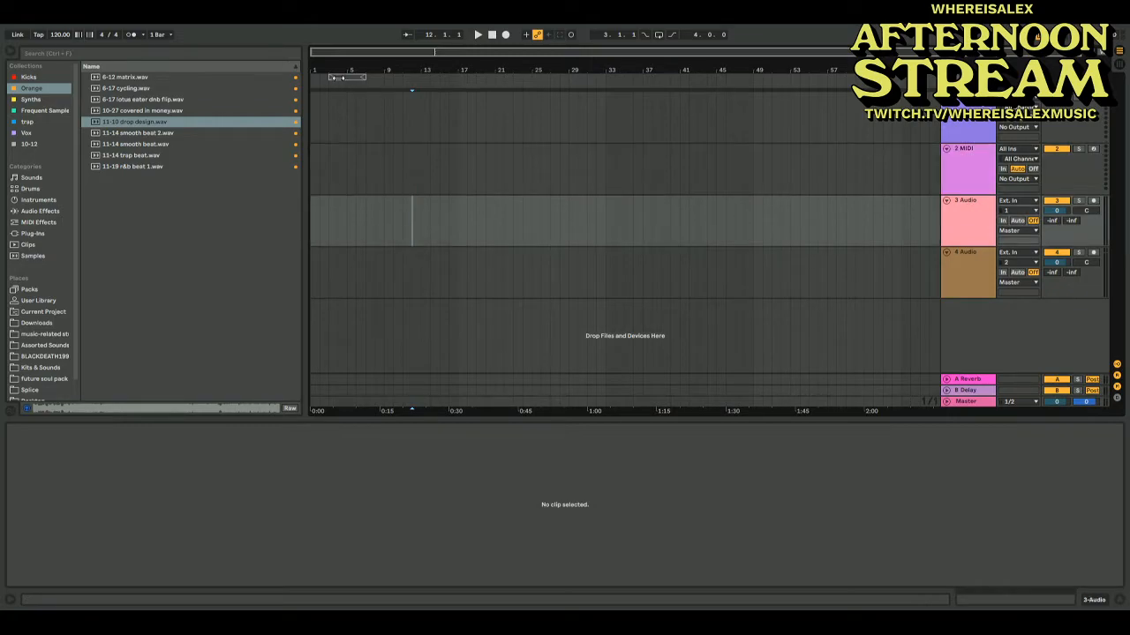
{"action": "left_click_drag", "start_coordinate": [338, 78], "coordinate": [320, 102]}
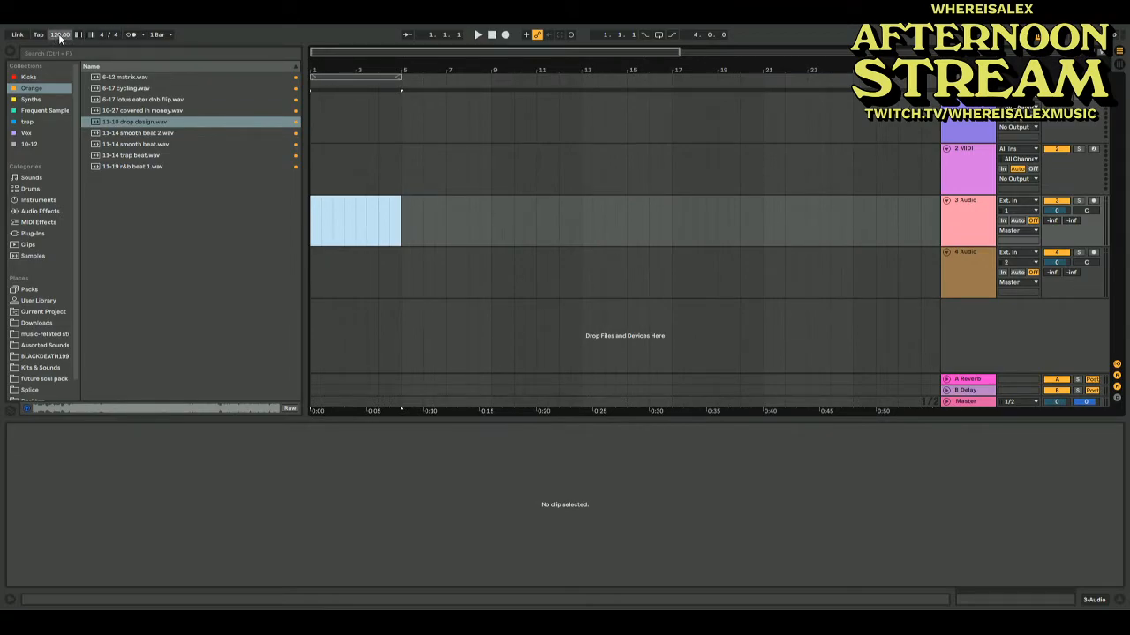
Tap out a tempo, set the project tempo to 130 BPM and turn on the metronome
{"action": "left_click", "coordinate": [35, 39]}
{"action": "left_click", "coordinate": [35, 39]}
{"action": "left_click", "coordinate": [35, 39]}
{"action": "left_click", "coordinate": [35, 39]}
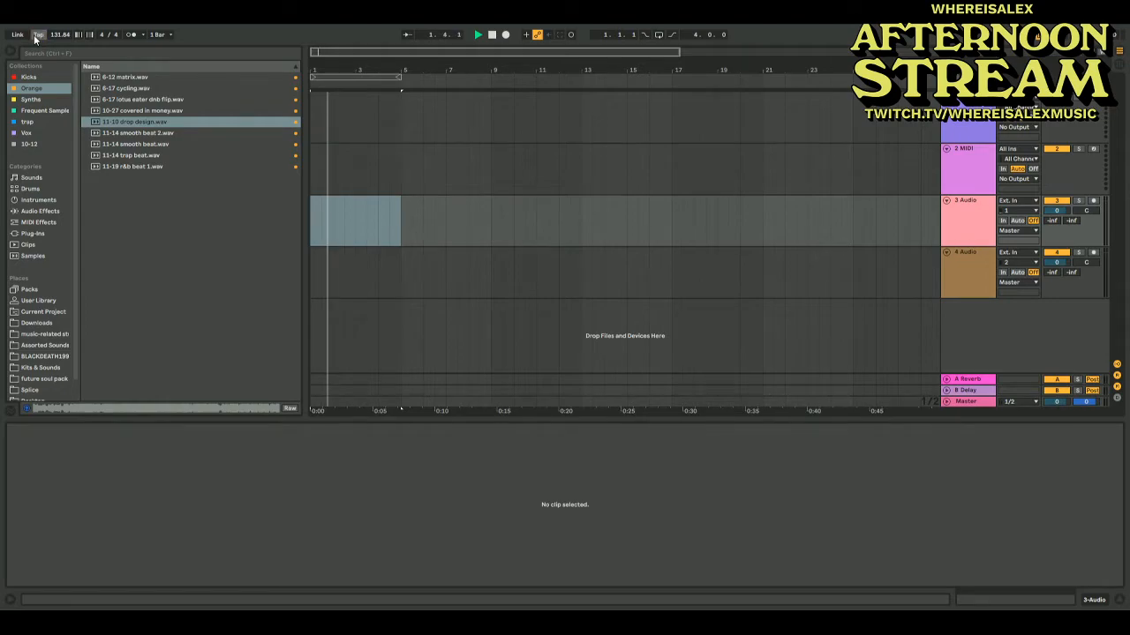
{"action": "left_click", "coordinate": [61, 37]}
{"action": "key", "text": "space"}
{"action": "type", "text": "130"}
{"action": "key", "text": "Return"}
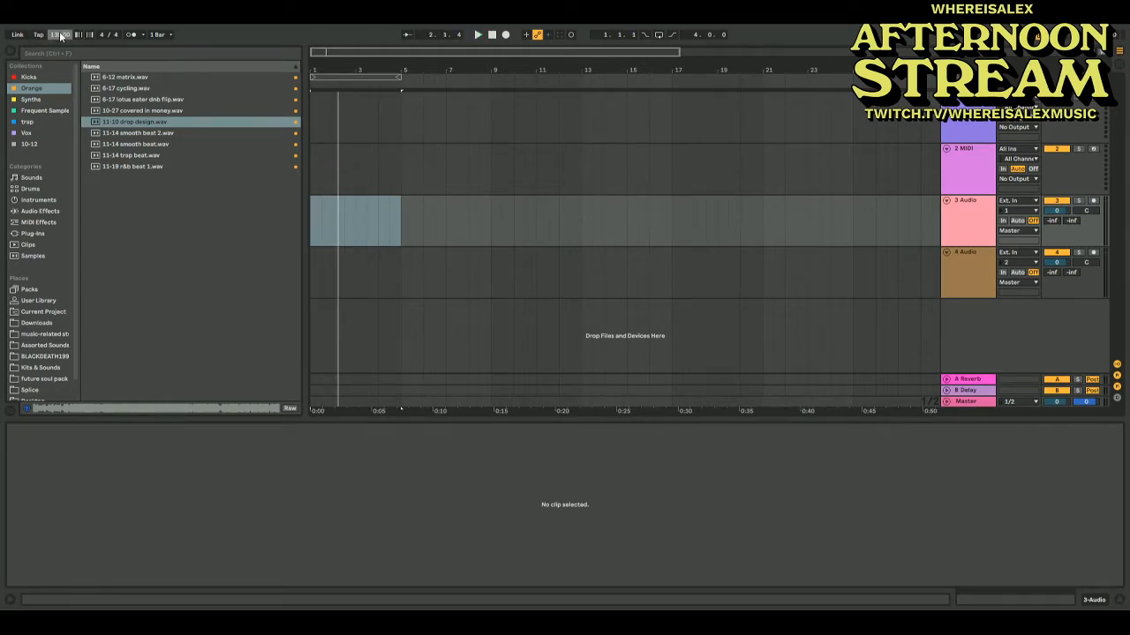
{"action": "left_click", "coordinate": [131, 35]}
Search all browser content for "garage" and preview Two Step Garage-125bpm.aif
{"action": "key", "text": "ctrl+f"}
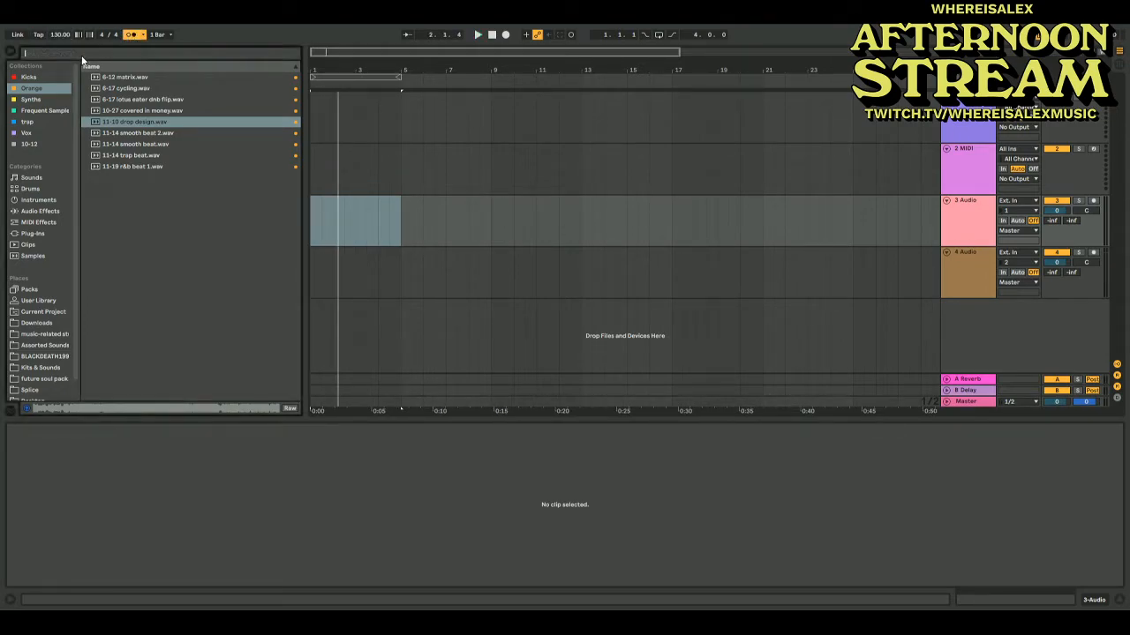
{"action": "type", "text": "garage"}
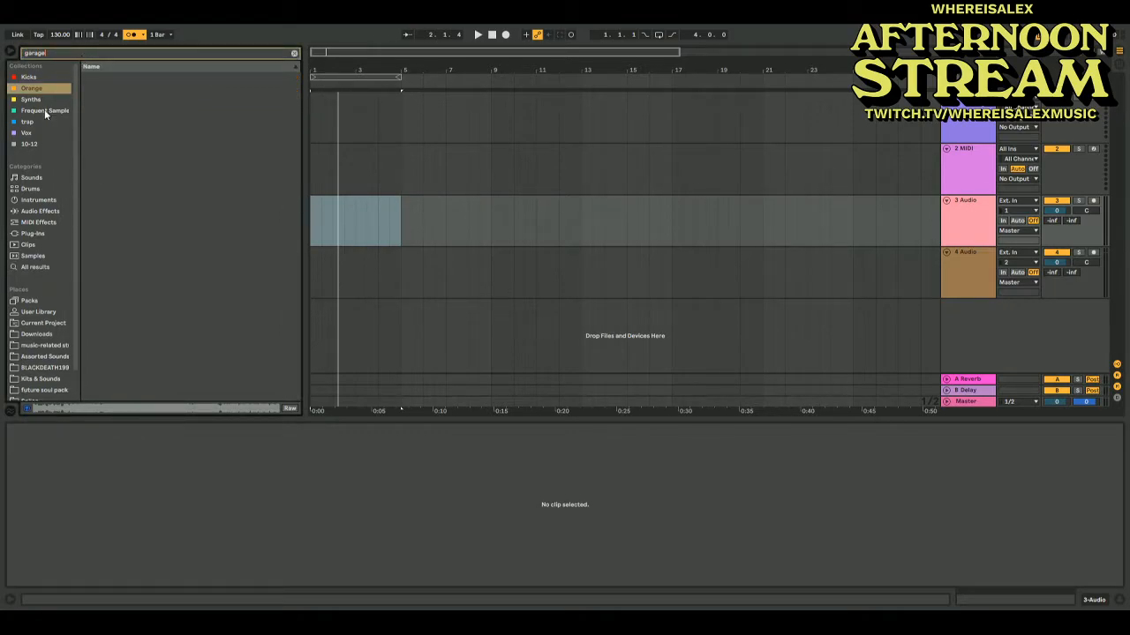
{"action": "left_click", "coordinate": [39, 269]}
{"action": "left_click", "coordinate": [128, 189]}
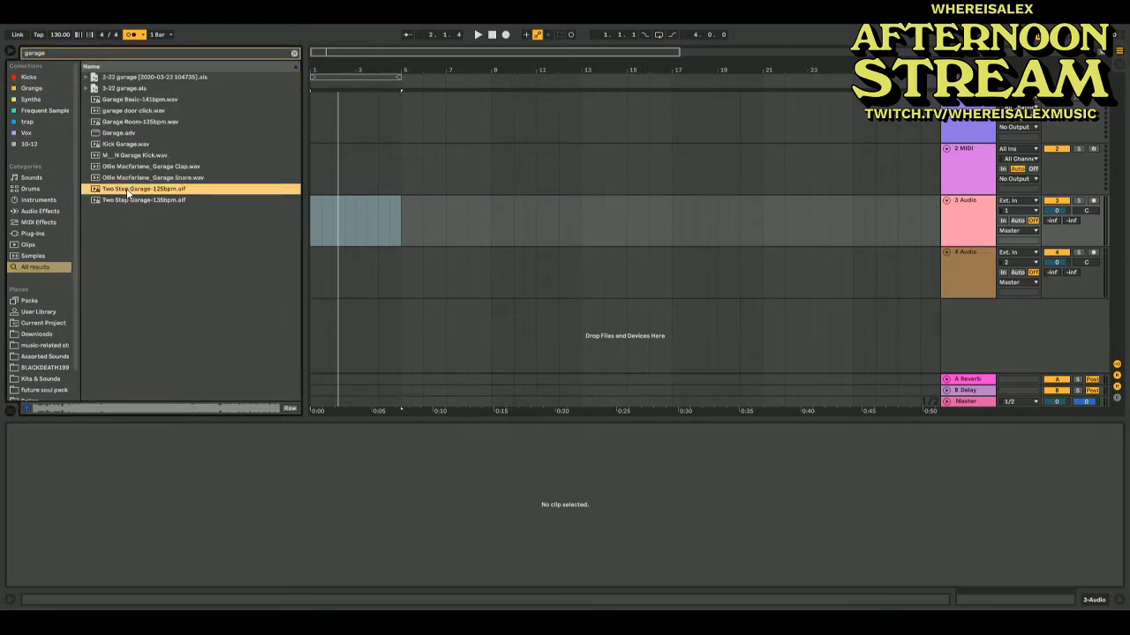
Audition the garage snare, clap, kick and door click samples and the Garage Room, Garage Basic and Two Step Garage loops
{"action": "left_click", "coordinate": [119, 178]}
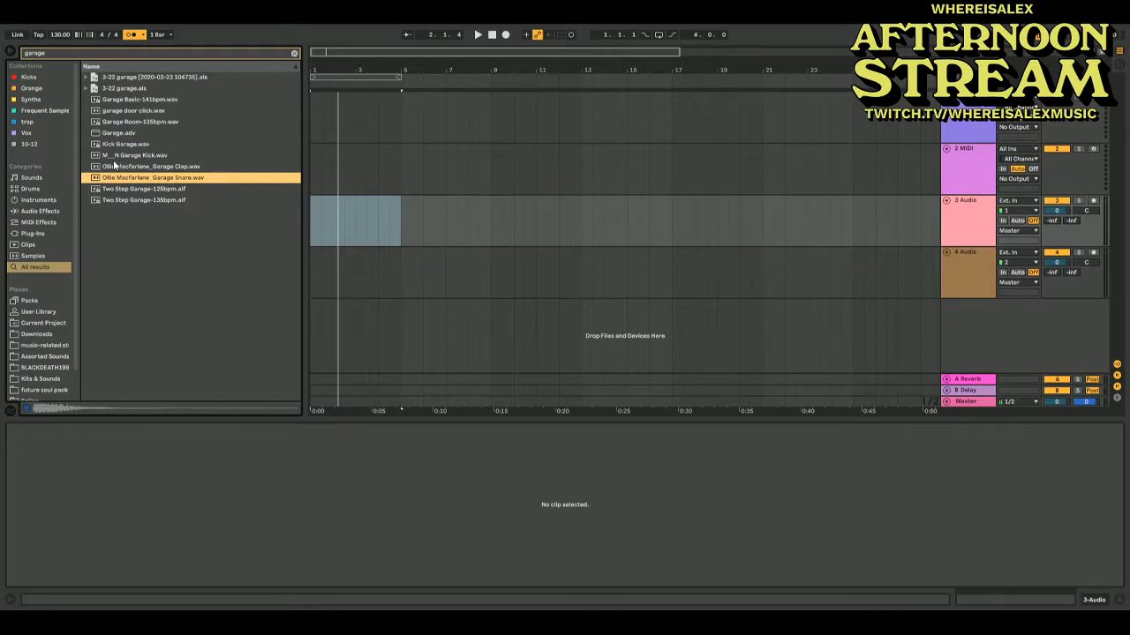
{"action": "left_click", "coordinate": [113, 168]}
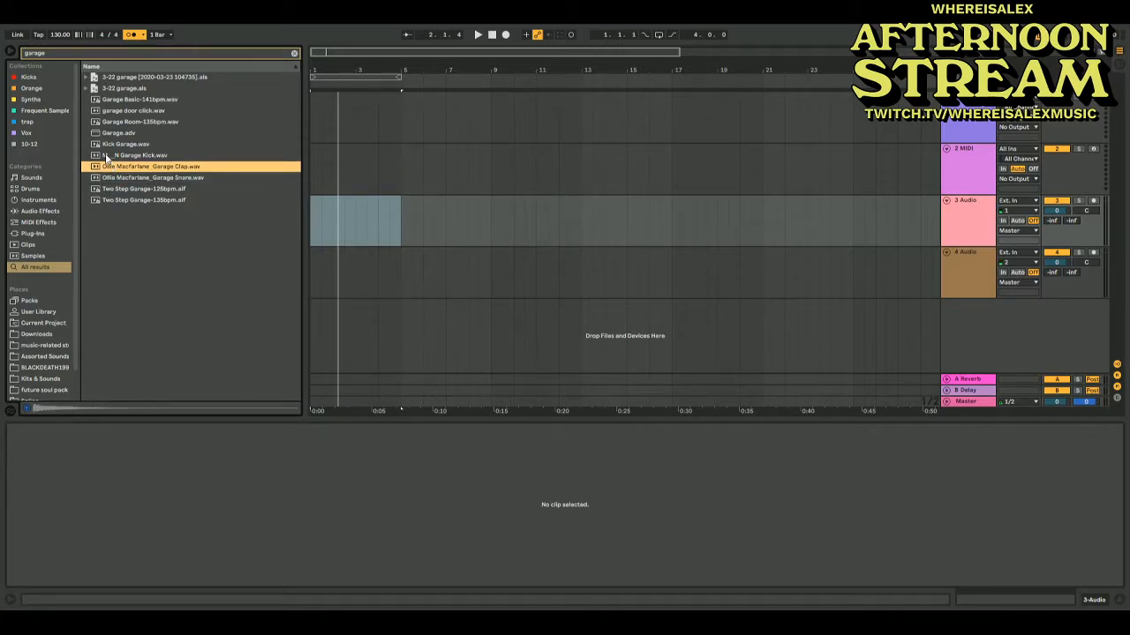
{"action": "left_click", "coordinate": [107, 156]}
{"action": "left_click", "coordinate": [113, 146]}
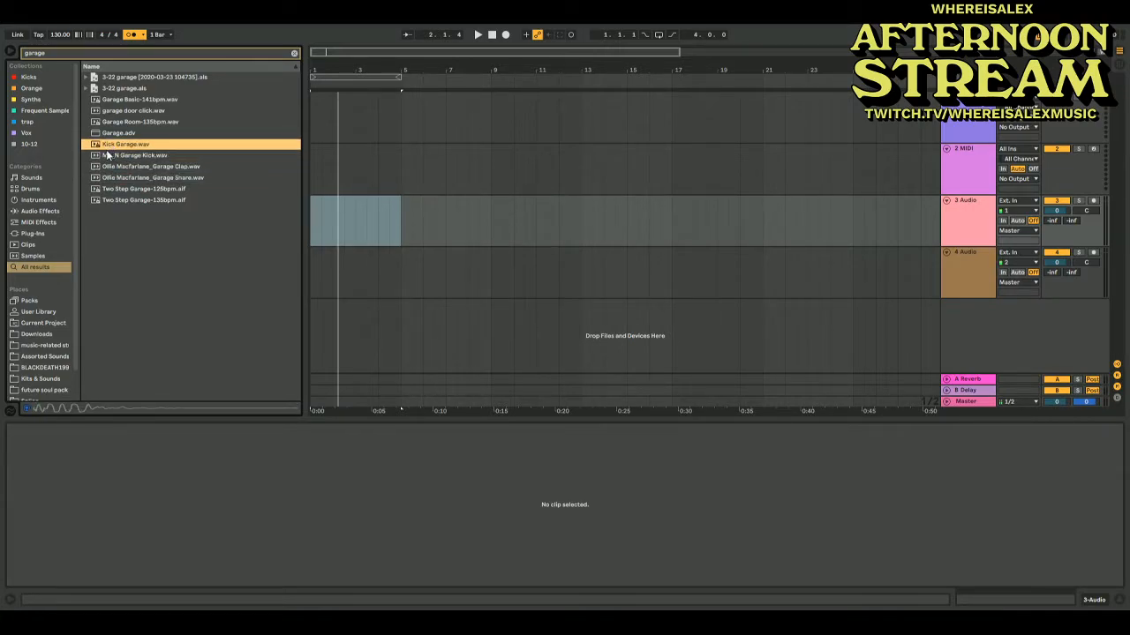
{"action": "left_click", "coordinate": [108, 156]}
{"action": "left_click", "coordinate": [117, 122]}
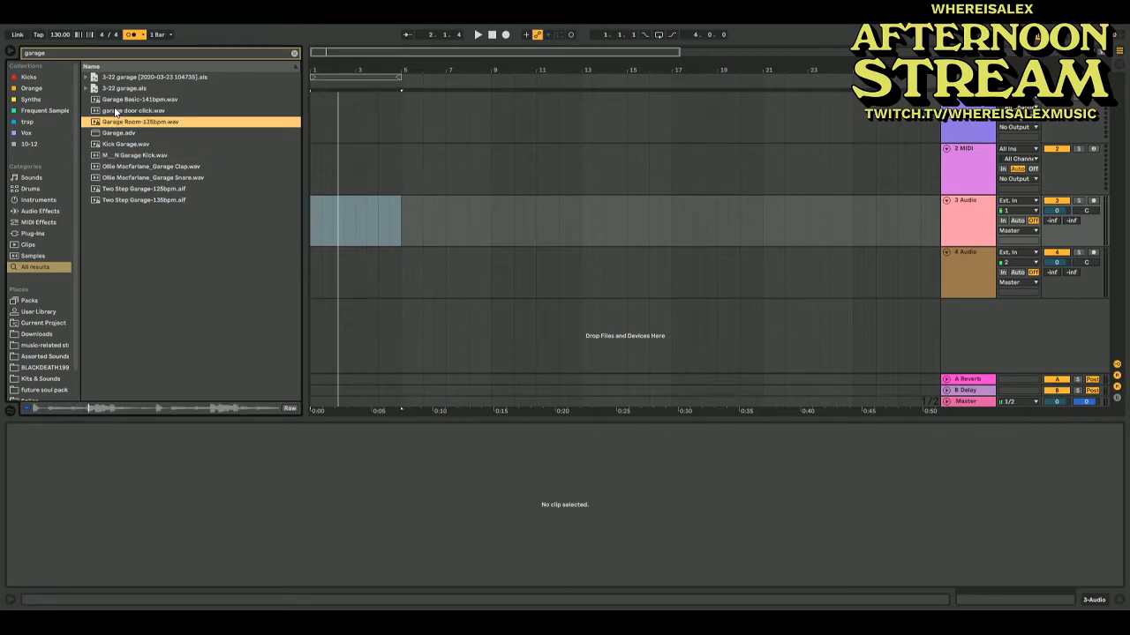
{"action": "left_click", "coordinate": [114, 110]}
{"action": "left_click", "coordinate": [116, 100]}
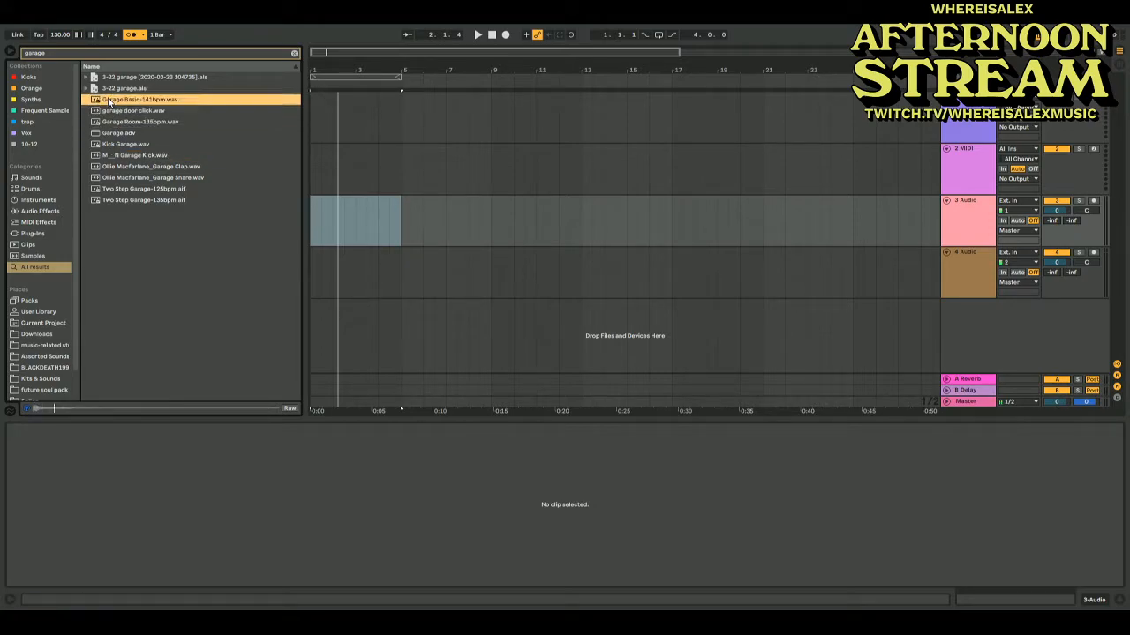
{"action": "left_click", "coordinate": [128, 190]}
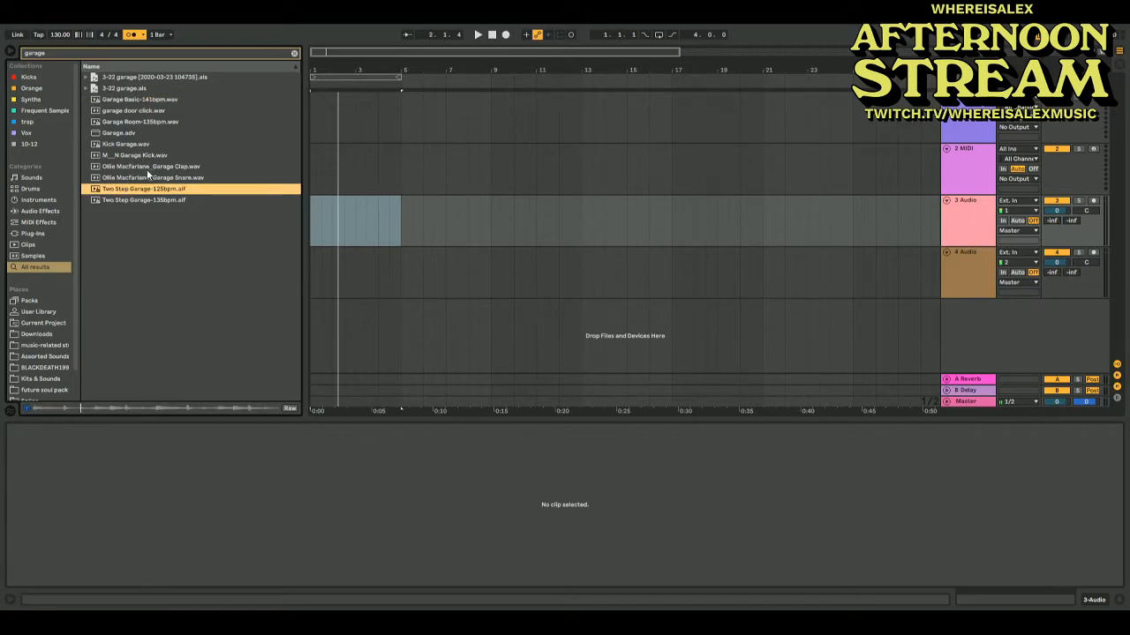
{"action": "left_click_drag", "start_coordinate": [330, 52], "coordinate": [321, 52]}
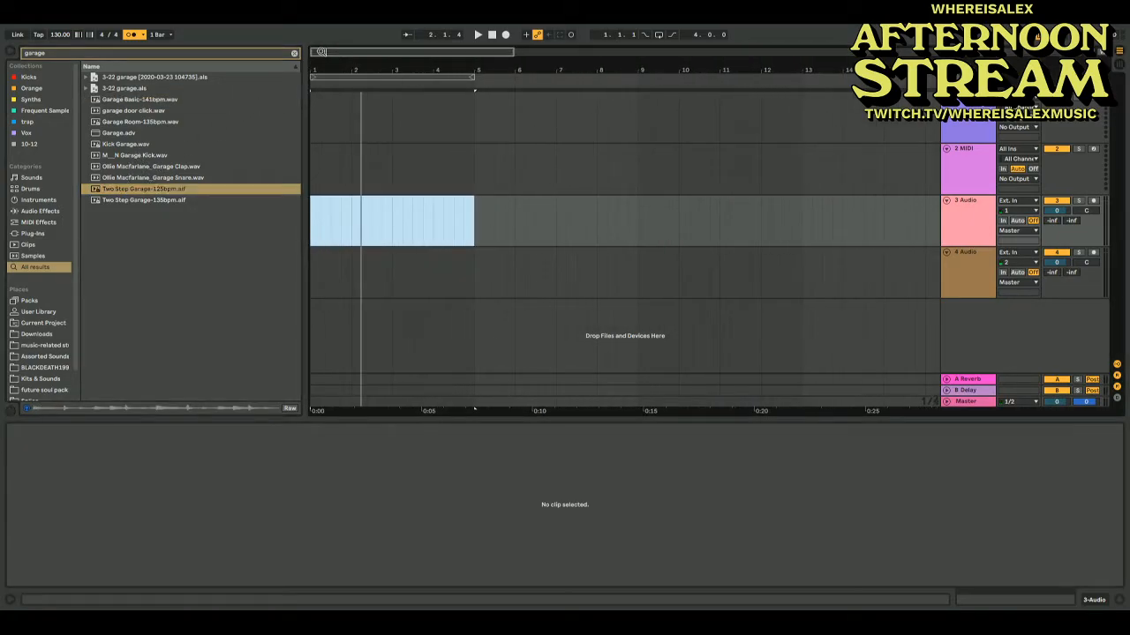
Load an empty Drum Rack onto the first MIDI track
{"action": "left_click", "coordinate": [959, 135]}
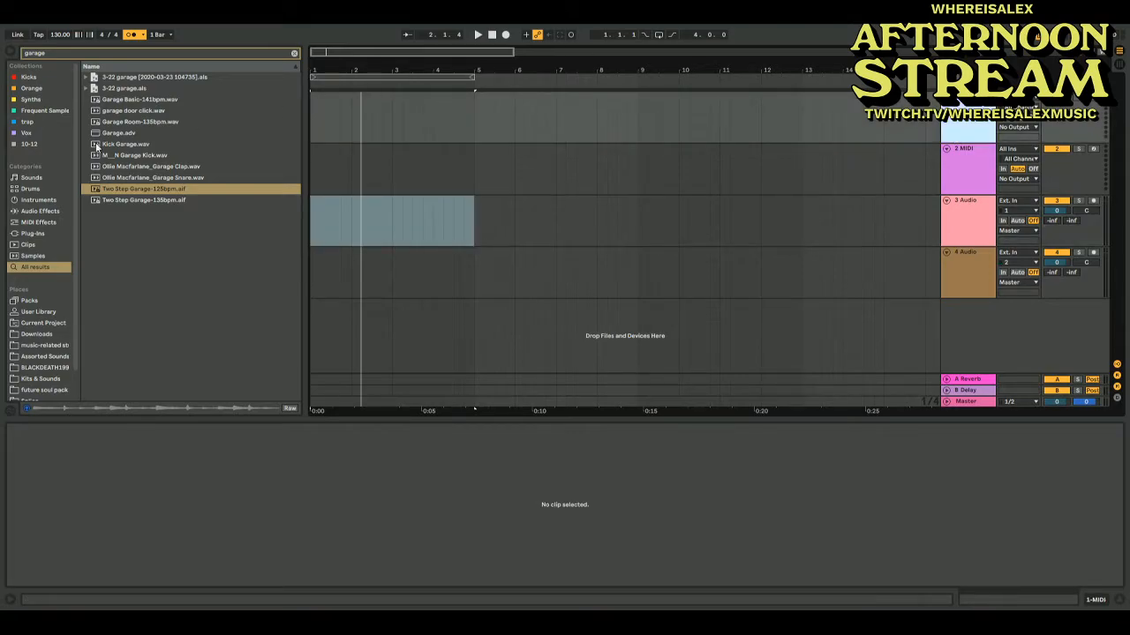
{"action": "left_click", "coordinate": [39, 201]}
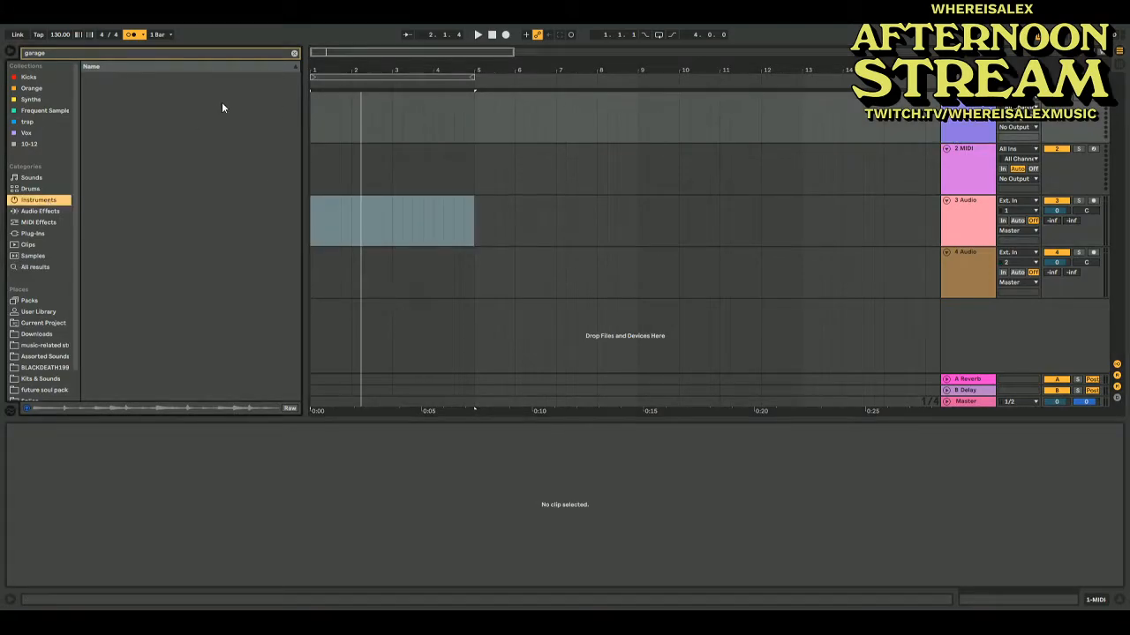
{"action": "left_click", "coordinate": [294, 53]}
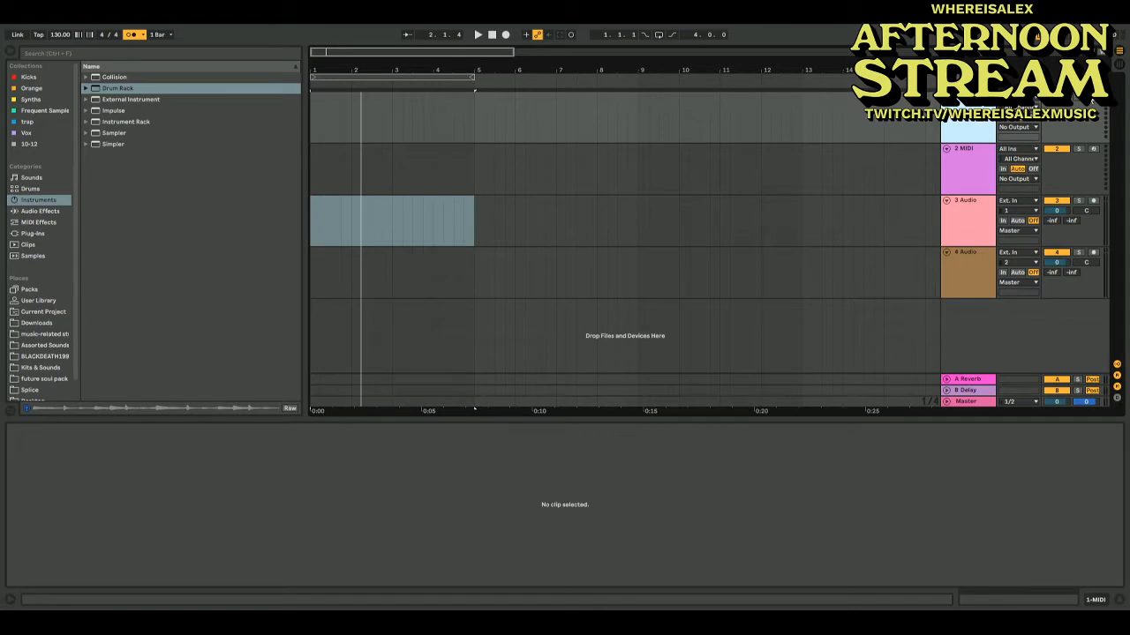
{"action": "left_click_drag", "start_coordinate": [117, 89], "coordinate": [967, 128]}
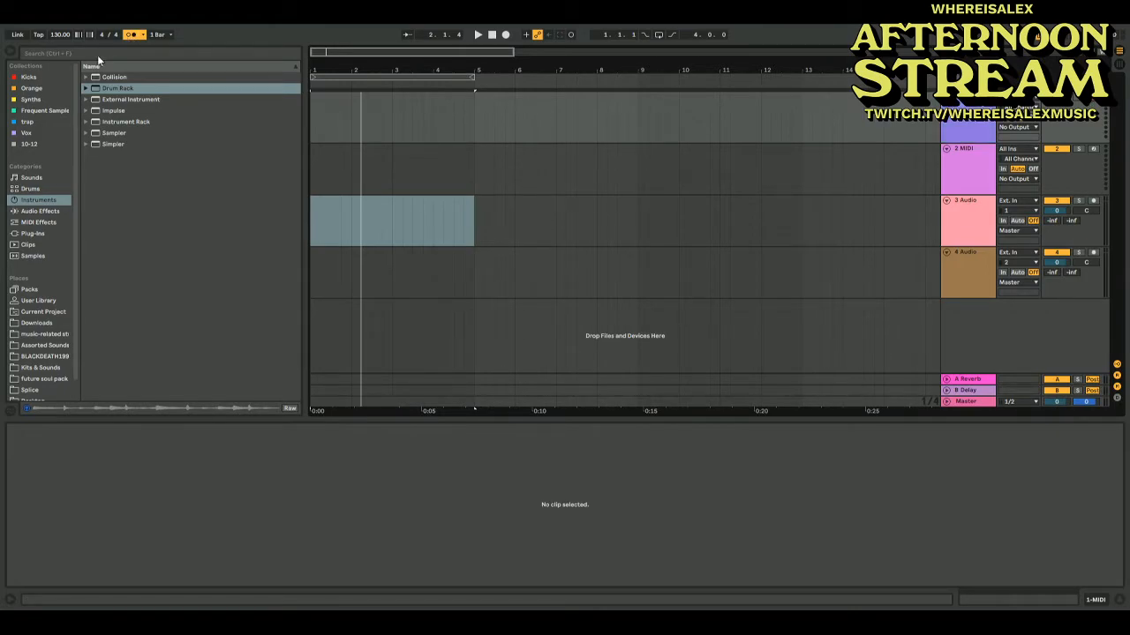
{"action": "double_click", "coordinate": [110, 89]}
Audition the LAKIM, Yesplease and DECAP kick and 808 samples in the Kicks collection
{"action": "left_click", "coordinate": [29, 77]}
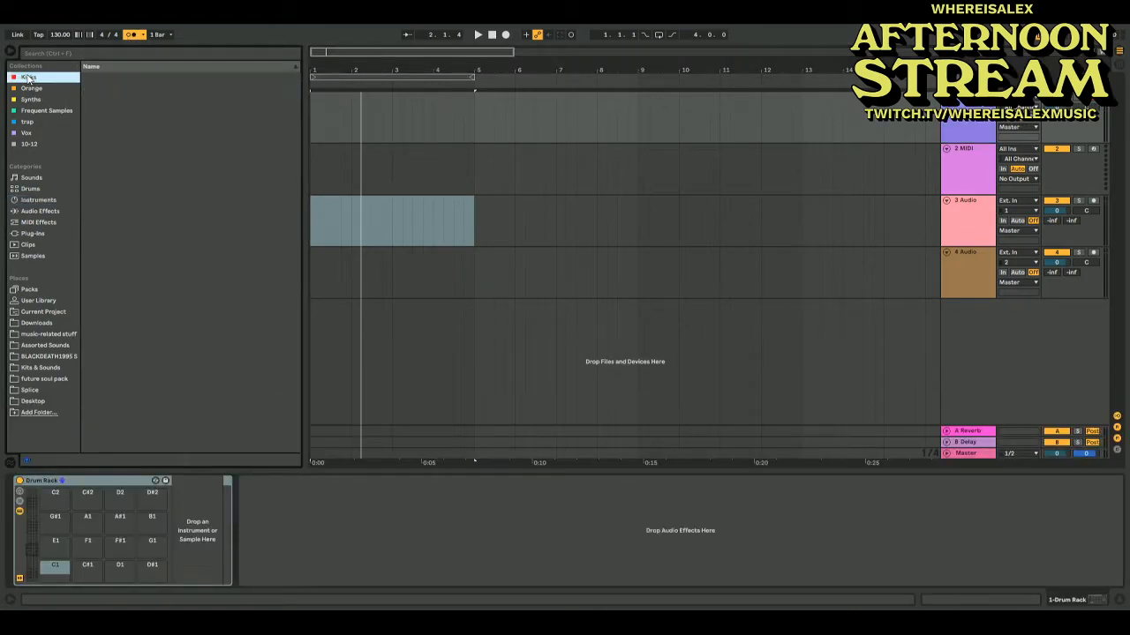
{"action": "left_click", "coordinate": [110, 123]}
{"action": "left_click", "coordinate": [137, 132]}
{"action": "left_click", "coordinate": [134, 111]}
{"action": "left_click", "coordinate": [134, 100]}
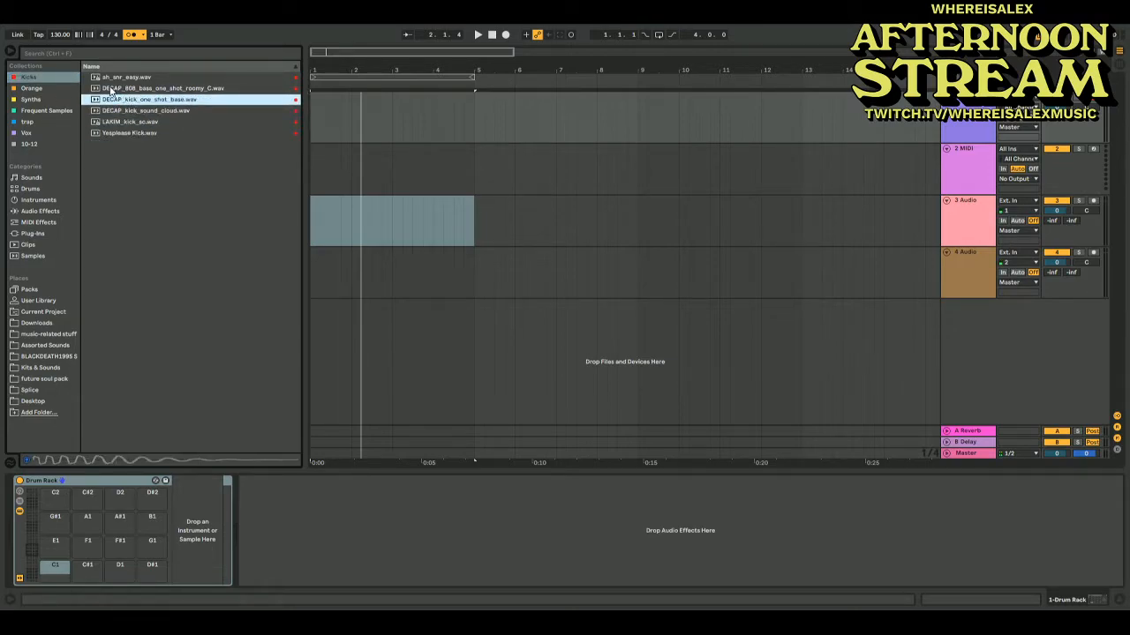
{"action": "left_click", "coordinate": [108, 88]}
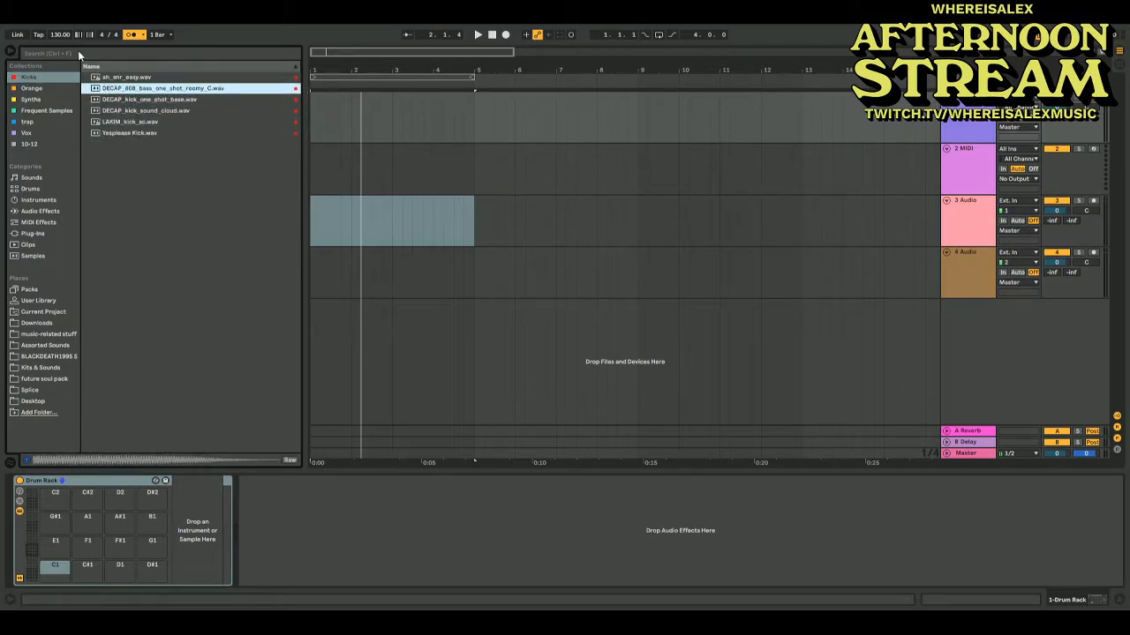
Search all browser content for "medasin kick" and audition the listed kick samples
{"action": "left_click", "coordinate": [79, 51]}
{"action": "type", "text": "medal"}
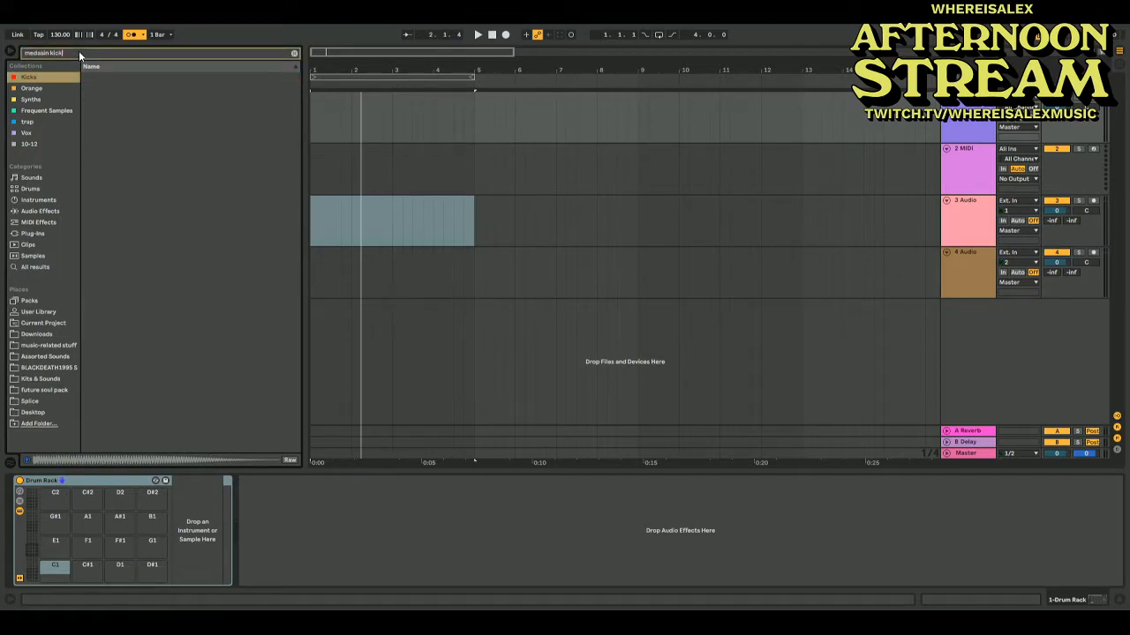
{"action": "left_click", "coordinate": [36, 270]}
{"action": "left_click", "coordinate": [136, 133]}
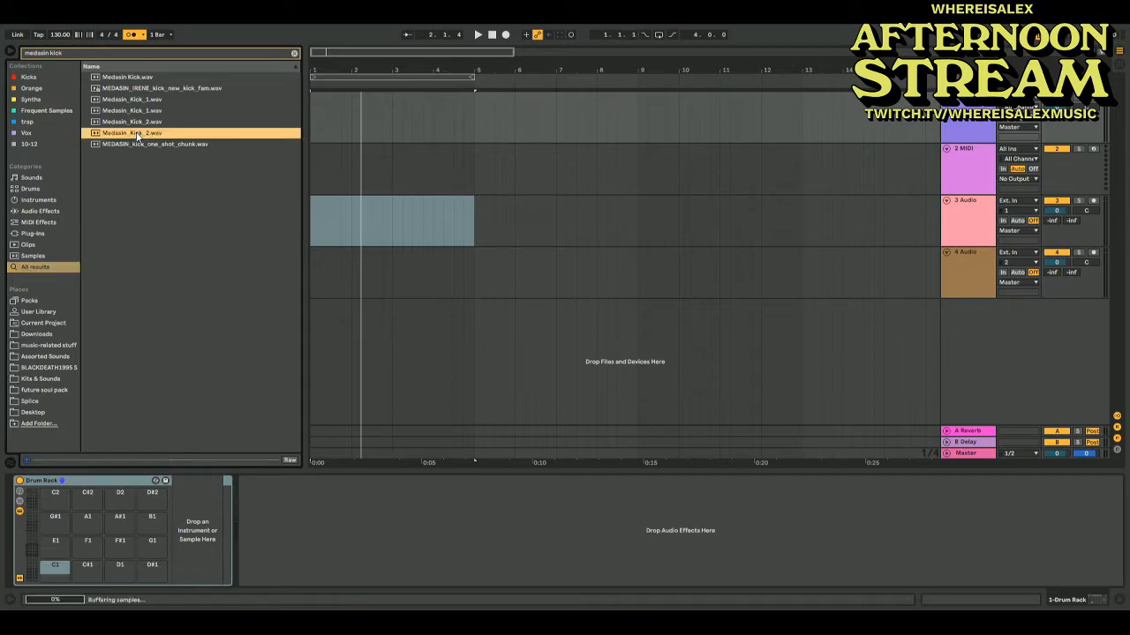
{"action": "key", "text": "Up"}
{"action": "key", "text": "Up"}
{"action": "key", "text": "Up"}
{"action": "key", "text": "Down"}
{"action": "key", "text": "Down"}
{"action": "key", "text": "Down"}
Compare the Medasin kick samples and load Medasin_Kick_2.wav onto drum pad C1
{"action": "left_click", "coordinate": [120, 78]}
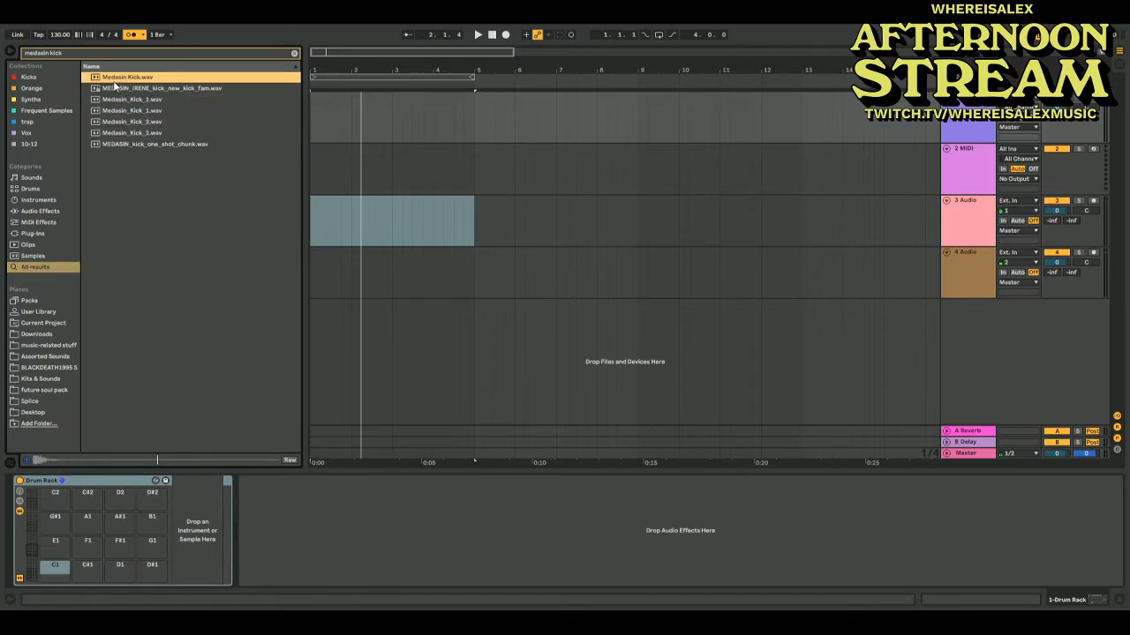
{"action": "left_click", "coordinate": [115, 87]}
{"action": "left_click", "coordinate": [116, 136]}
{"action": "left_click", "coordinate": [115, 145]}
{"action": "left_click", "coordinate": [123, 123]}
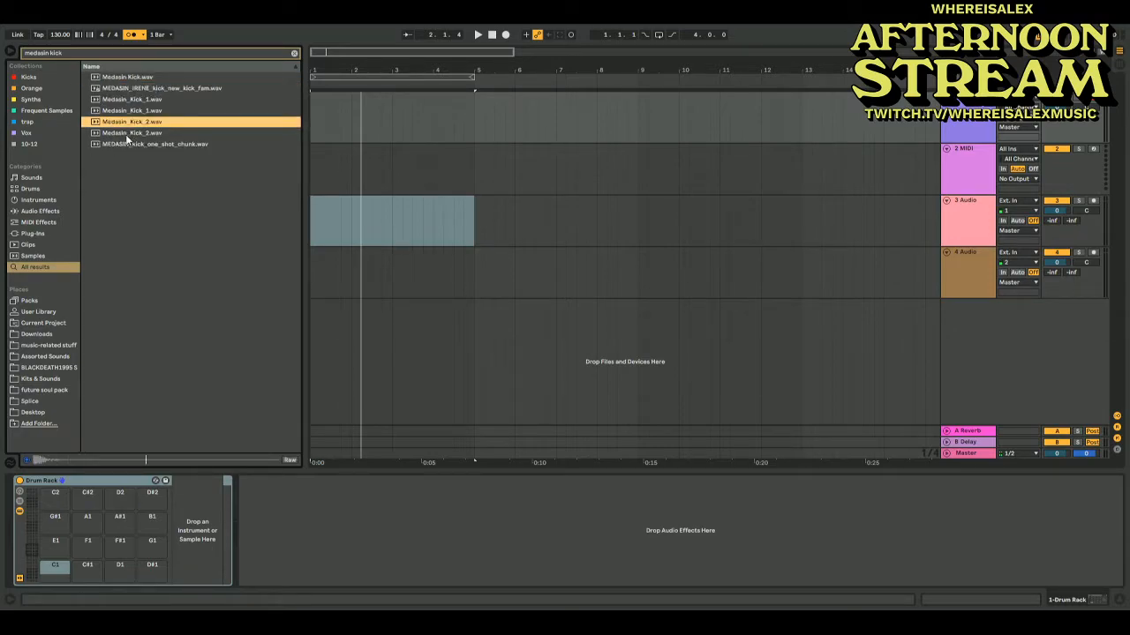
{"action": "left_click", "coordinate": [125, 133]}
{"action": "left_click_drag", "start_coordinate": [115, 377], "coordinate": [59, 573]}
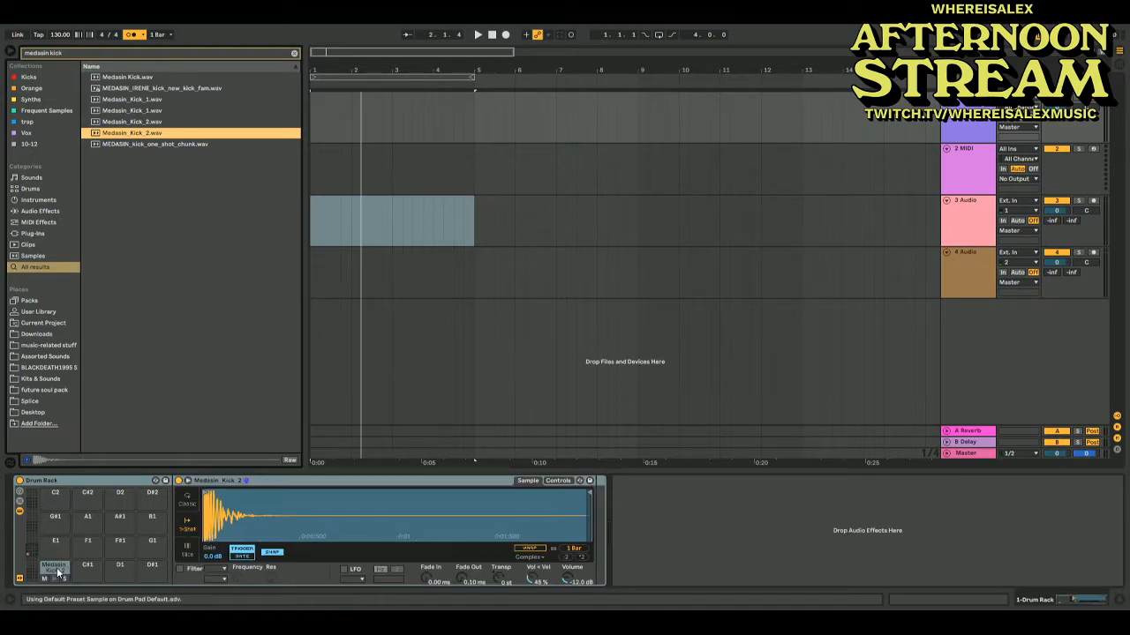
Shape the kick with 0% velocity-to-volume, 0 dB volume, a sample end just after the initial hit and an 85.2 ms fade out
{"action": "left_click_drag", "start_coordinate": [533, 579], "coordinate": [533, 622]}
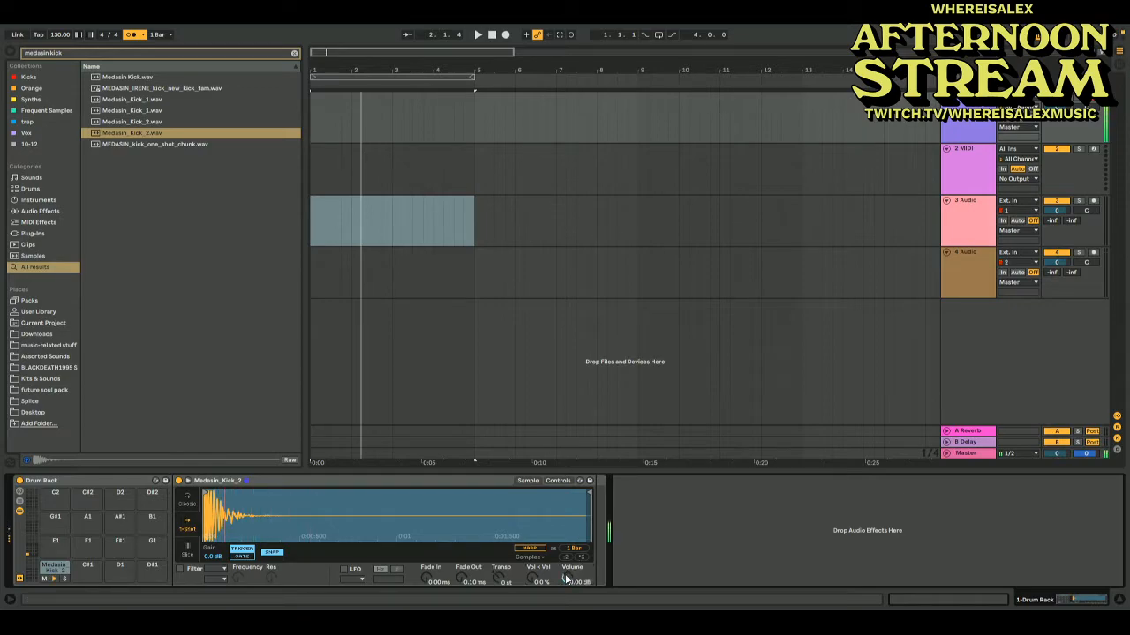
{"action": "mouse_move", "coordinate": [565, 578]}
{"action": "left_mouse_down"}
{"action": "mouse_move", "coordinate": [584, 498]}
{"action": "mouse_move", "coordinate": [269, 494]}
{"action": "left_mouse_up"}
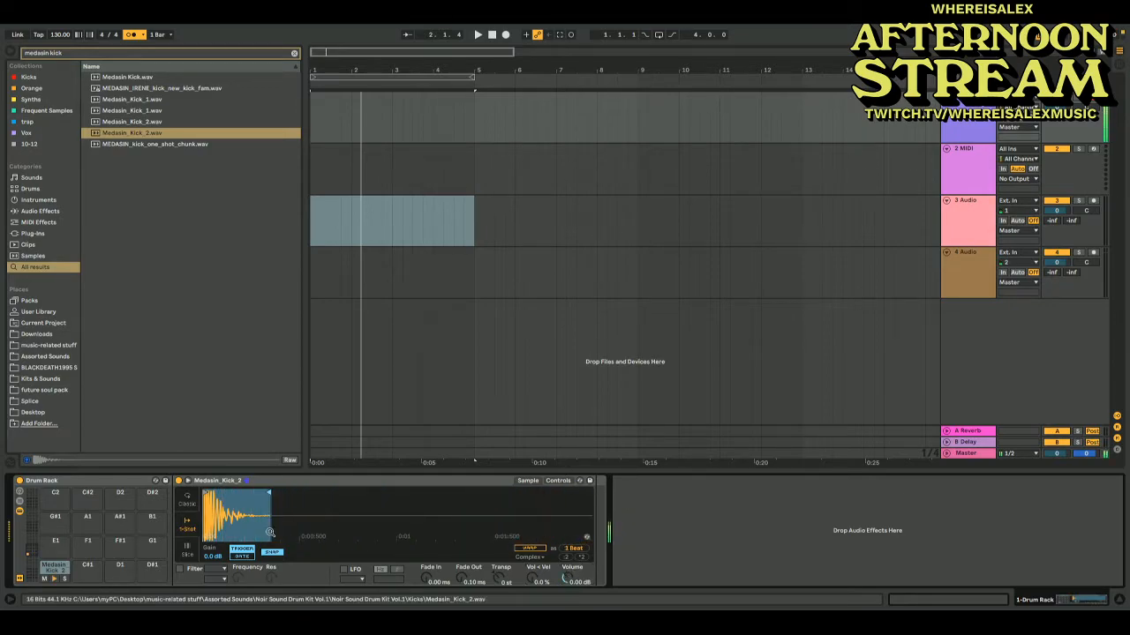
{"action": "left_click_drag", "start_coordinate": [461, 590], "coordinate": [461, 556]}
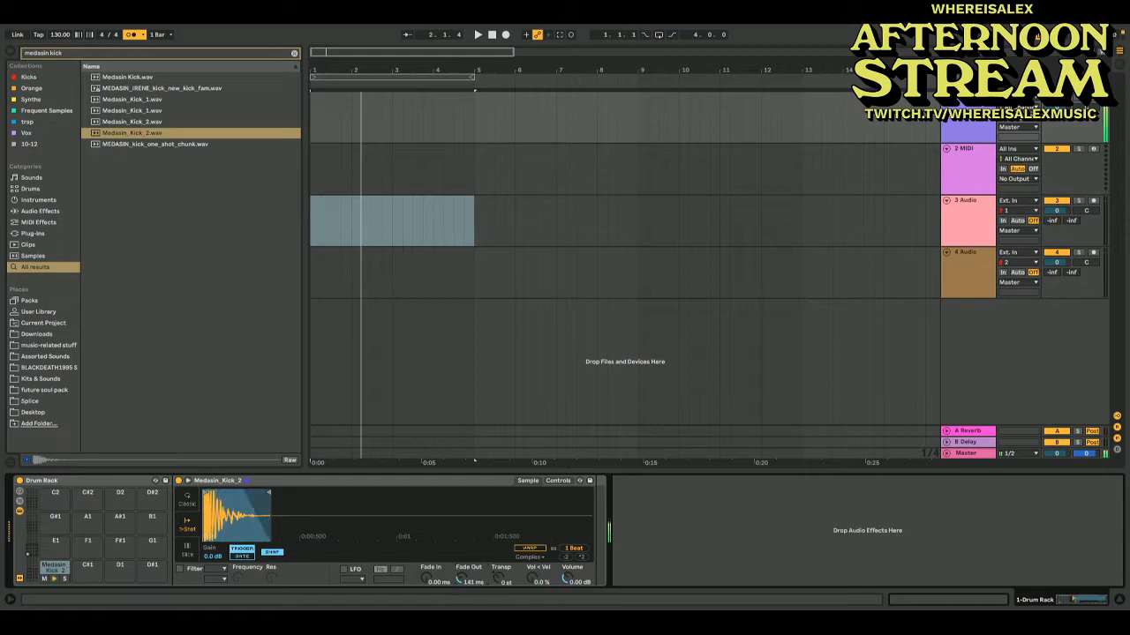
{"action": "left_click_drag", "start_coordinate": [266, 495], "coordinate": [234, 501]}
{"action": "left_click_drag", "start_coordinate": [465, 580], "coordinate": [465, 598]}
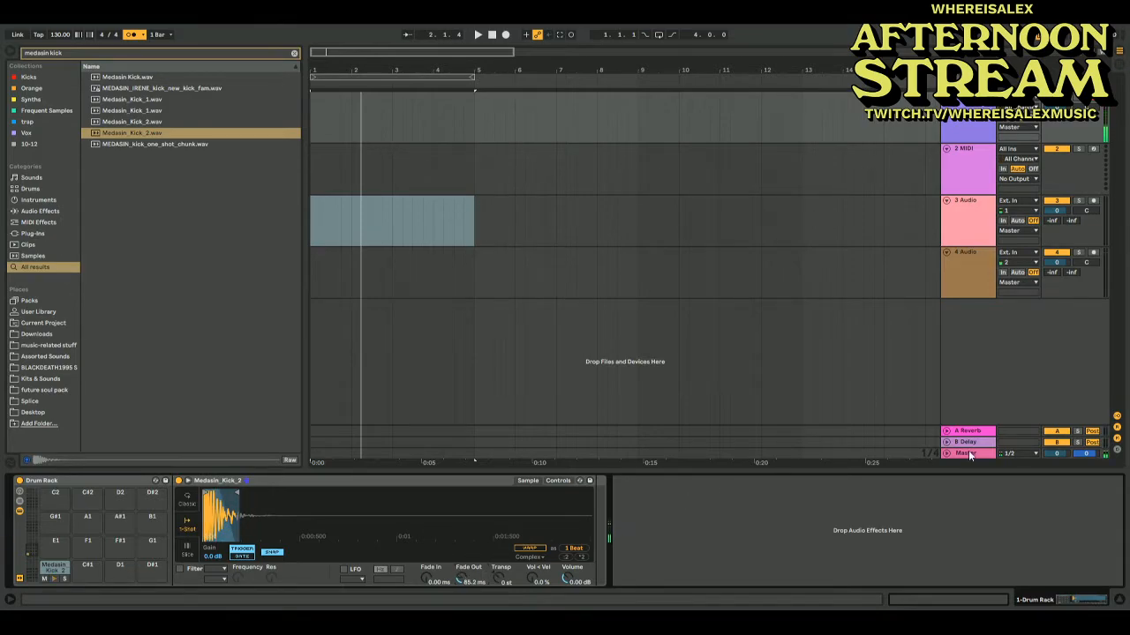
Insert a Glue Compressor ahead of the reastream plug-in on the Master track and turn on soft clipping
{"action": "left_click", "coordinate": [968, 452]}
{"action": "left_click", "coordinate": [38, 213]}
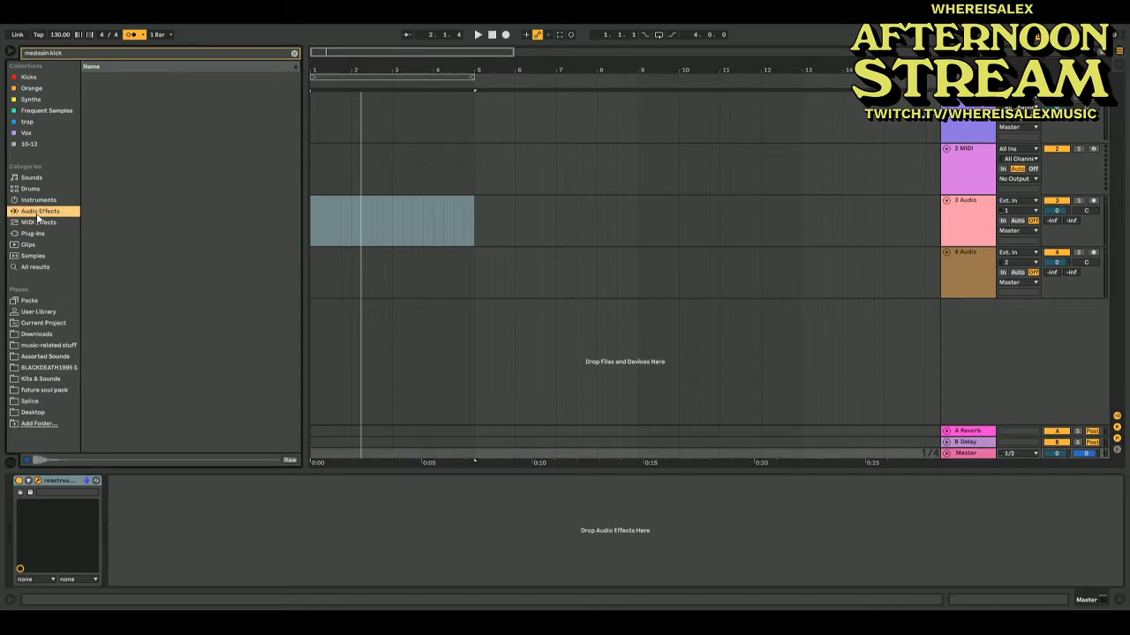
{"action": "left_click", "coordinate": [293, 52]}
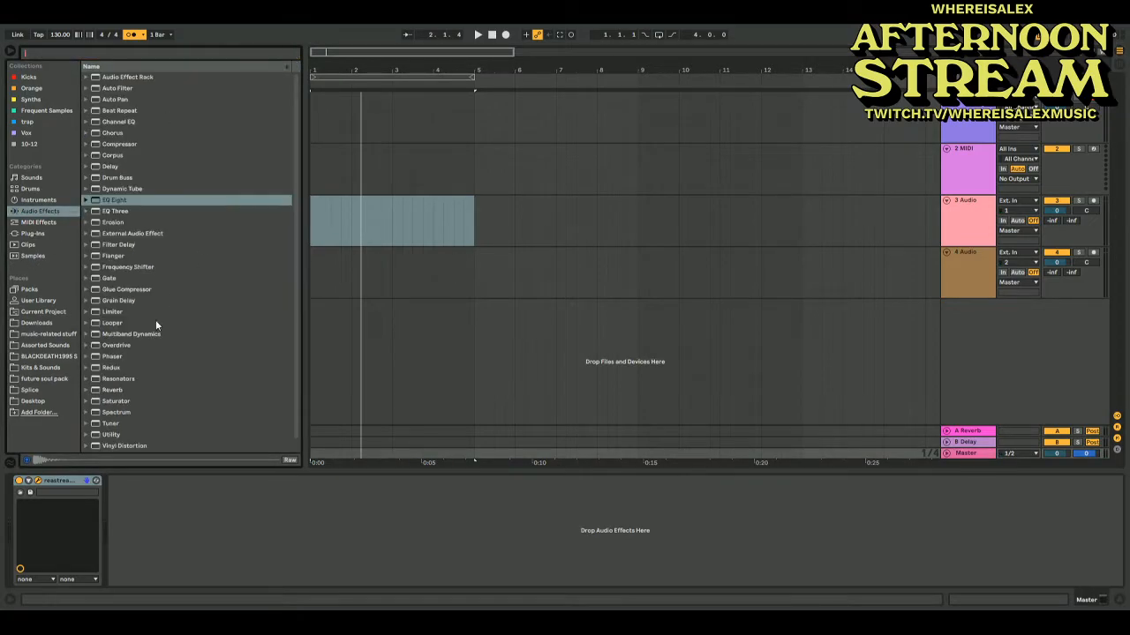
{"action": "left_click", "coordinate": [545, 269]}
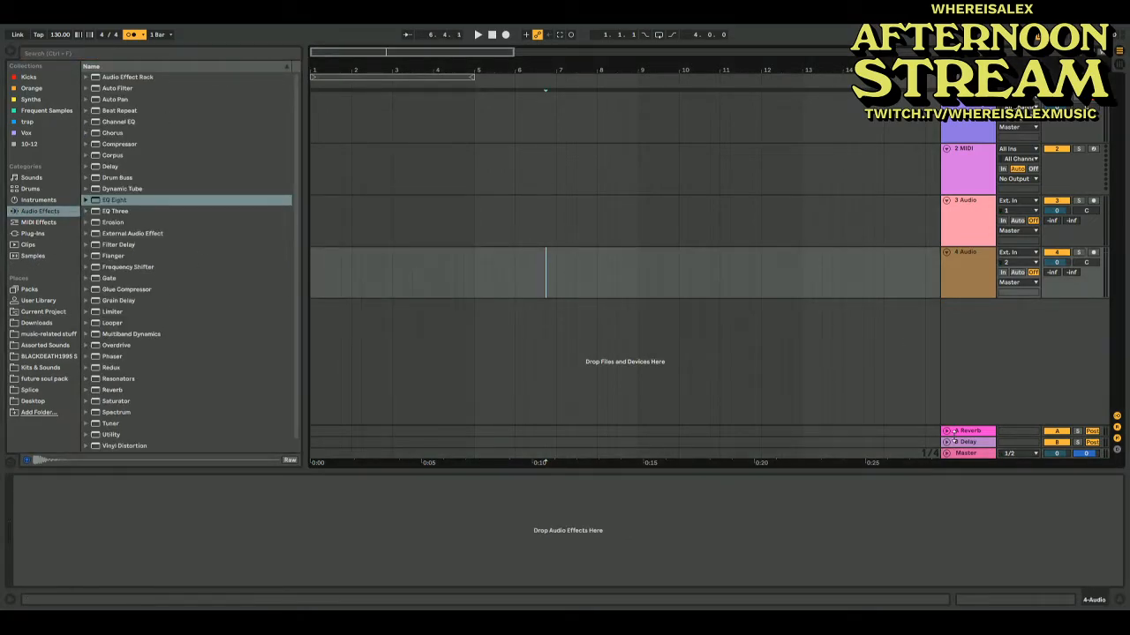
{"action": "left_click", "coordinate": [965, 141]}
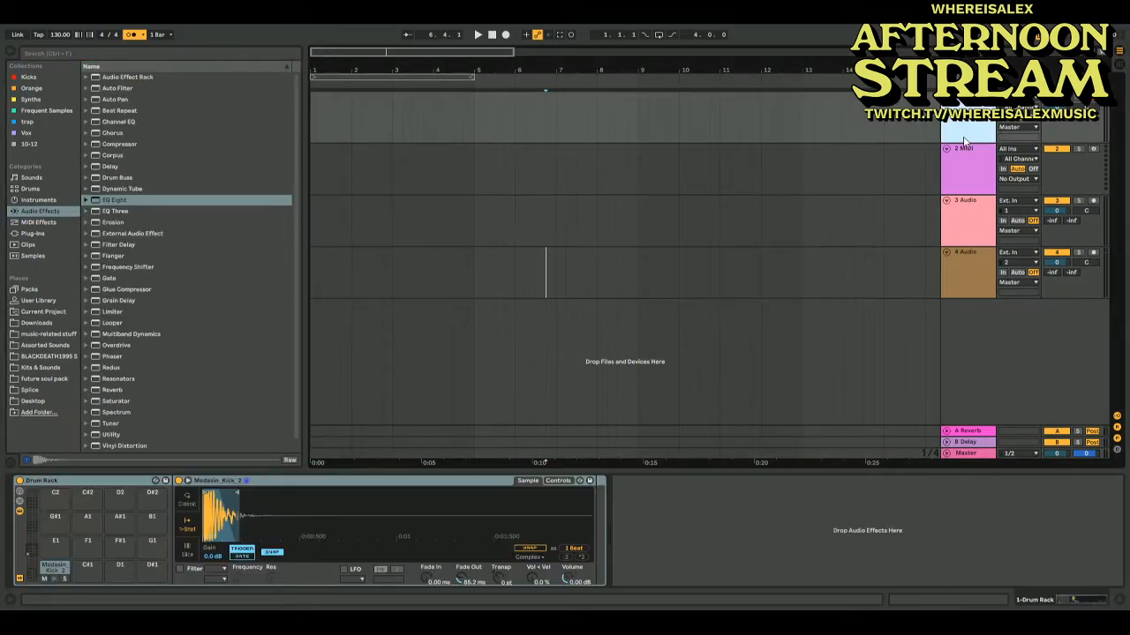
{"action": "left_click", "coordinate": [962, 452]}
{"action": "left_click_drag", "start_coordinate": [126, 290], "coordinate": [14, 548]}
{"action": "left_click", "coordinate": [159, 501]}
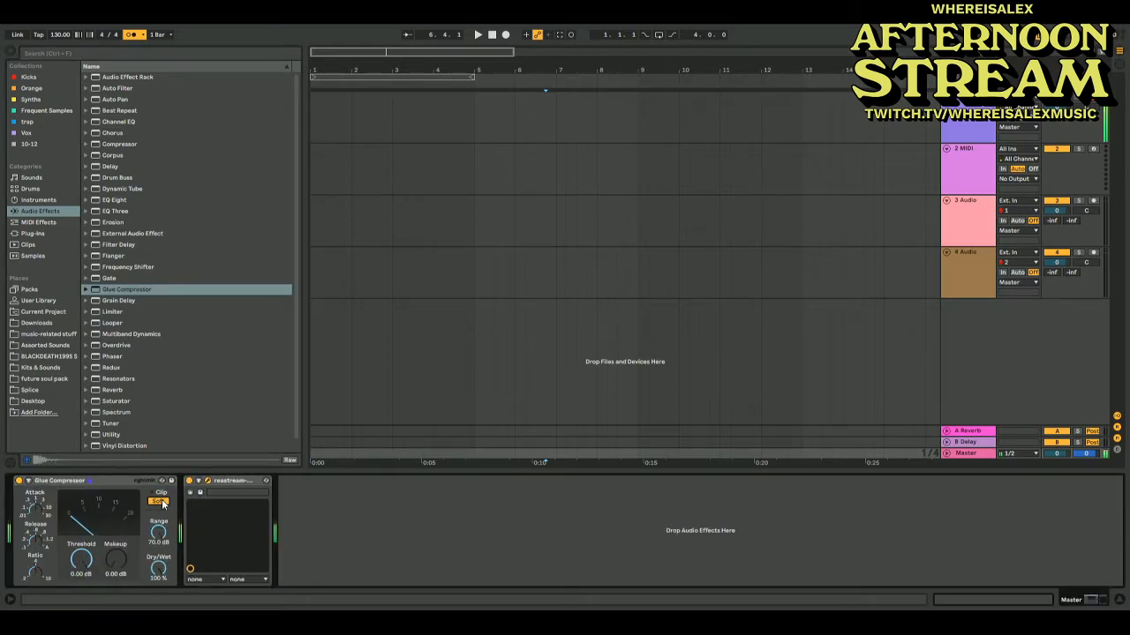
Search the Assorted Sounds folder for "medasin" and open the Kicks folder of Medasin - Microdose Vol. 1 with the Drum Rack track selected
{"action": "left_click", "coordinate": [58, 50]}
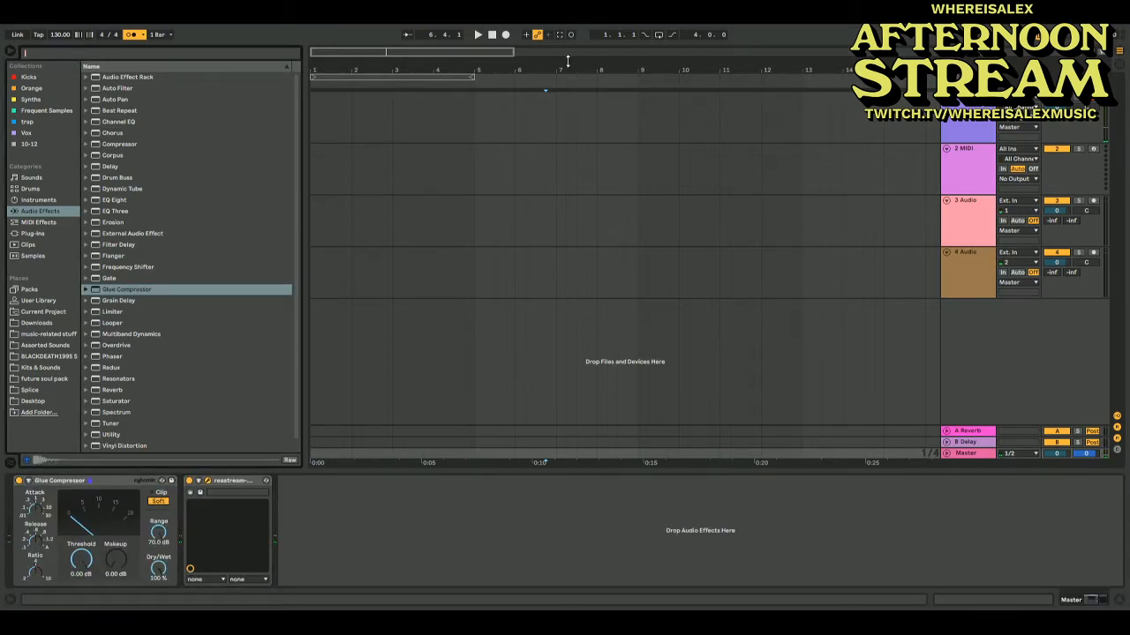
{"action": "left_click", "coordinate": [972, 114]}
{"action": "left_click", "coordinate": [155, 54]}
{"action": "type", "text": "medasin"}
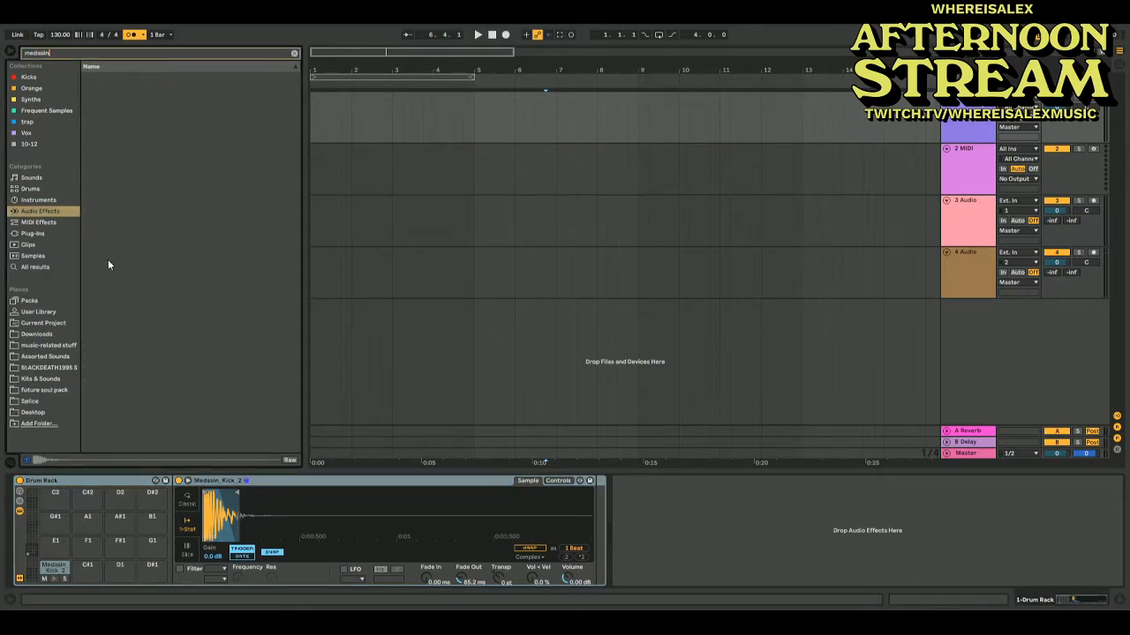
{"action": "left_click", "coordinate": [53, 356]}
{"action": "left_click", "coordinate": [89, 101]}
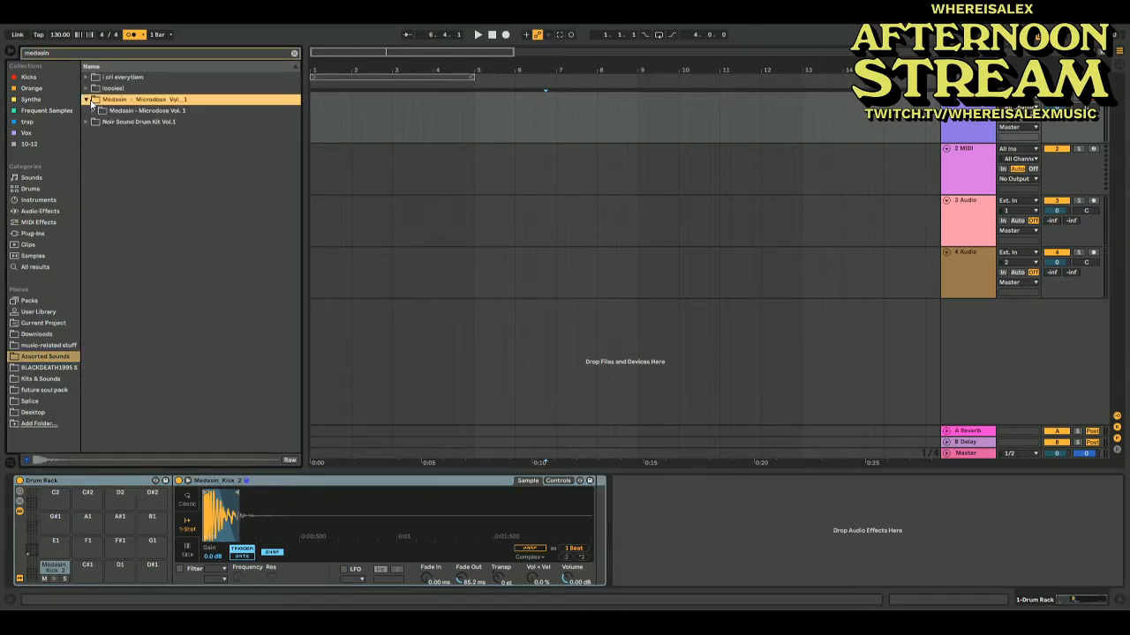
{"action": "left_click", "coordinate": [94, 111]}
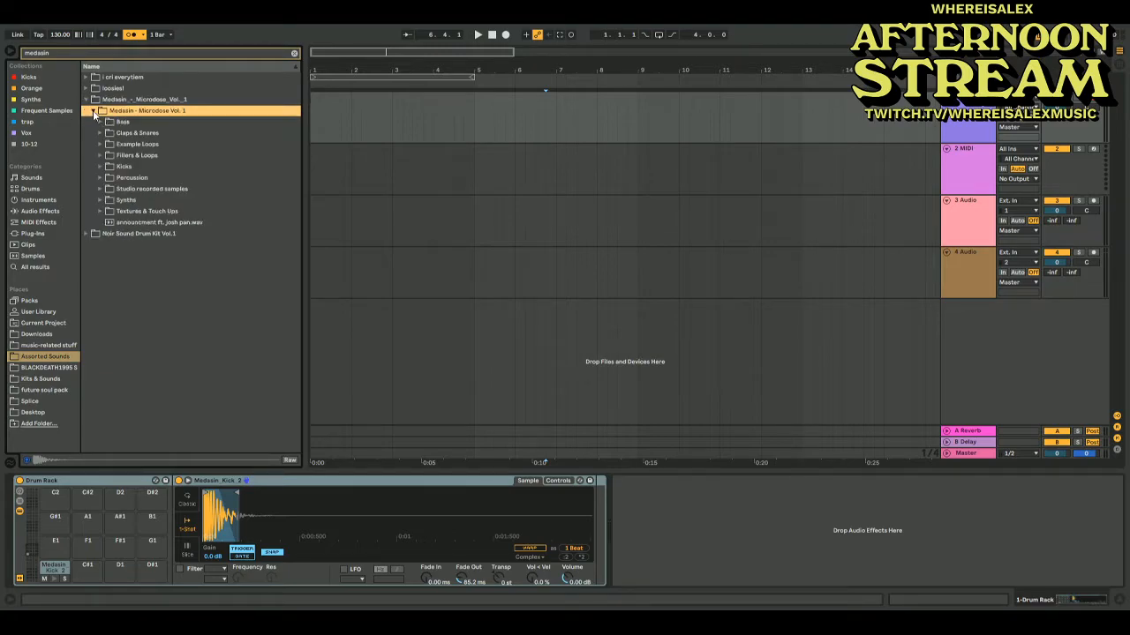
{"action": "left_click", "coordinate": [100, 167]}
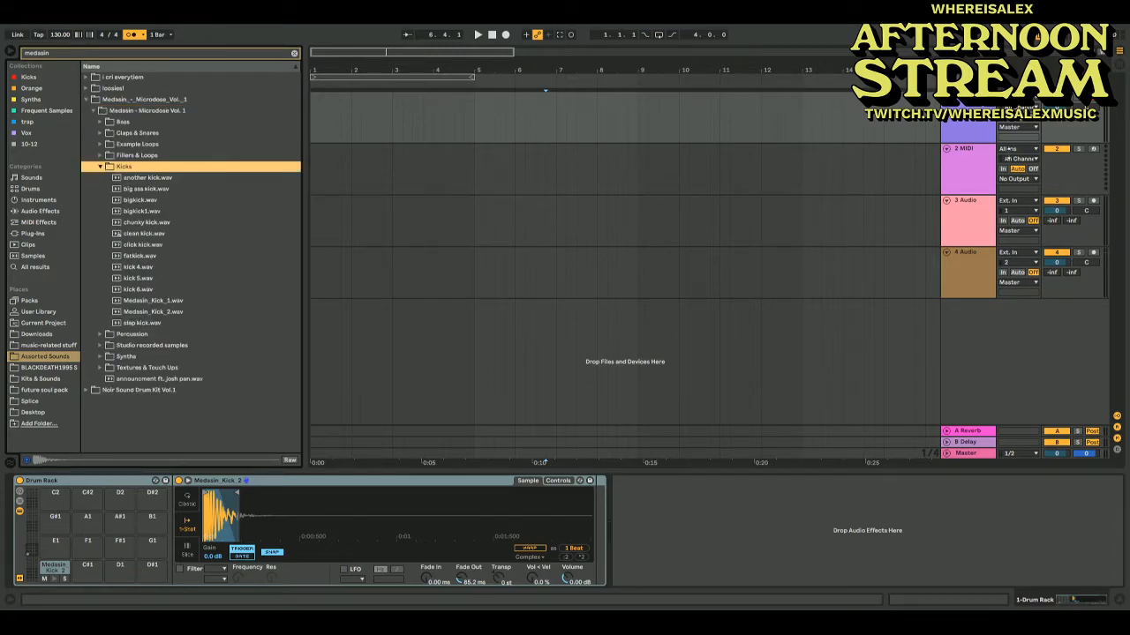
Audition the Microdose kick samples, including bigkick.wav, fatkick.wav and clean kick.wav
{"action": "left_click", "coordinate": [148, 201]}
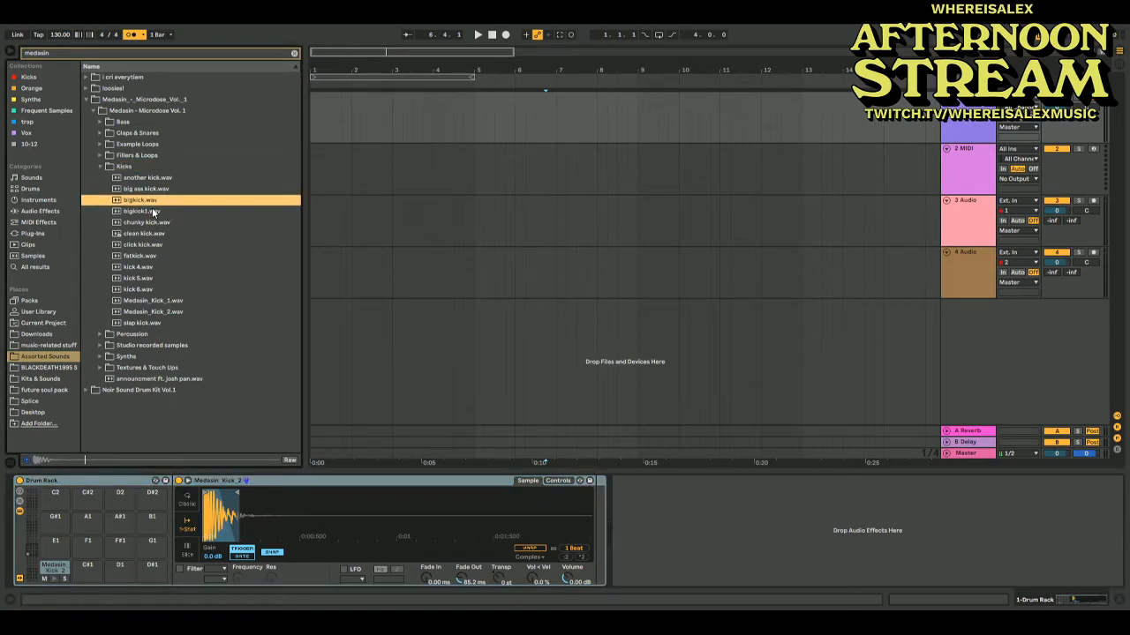
{"action": "key", "text": "Up"}
{"action": "left_click", "coordinate": [145, 256]}
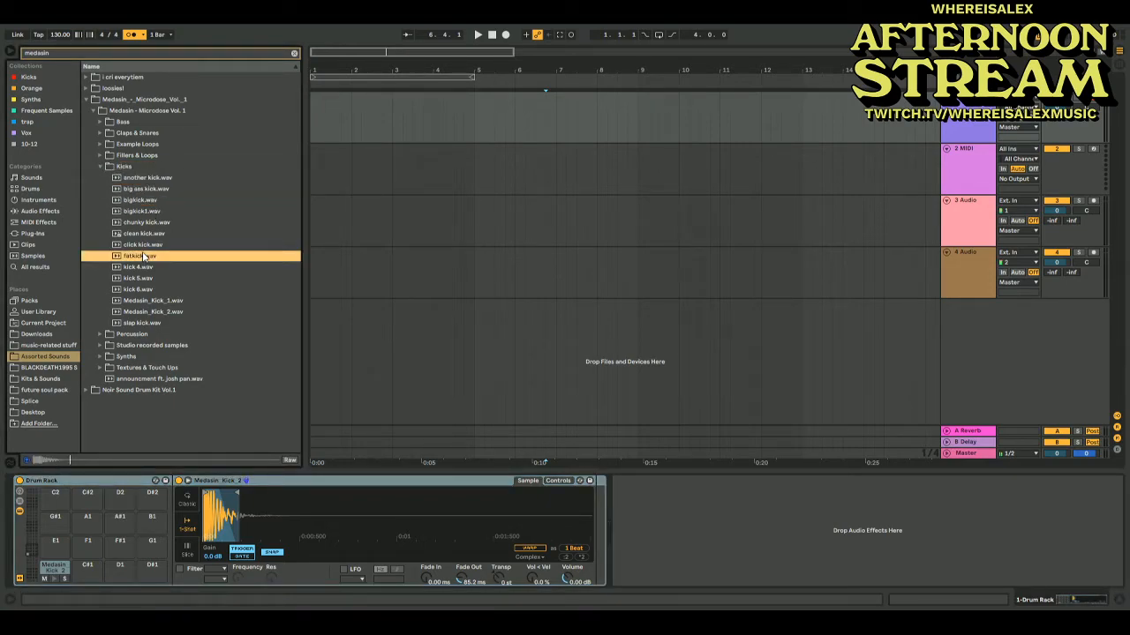
{"action": "left_click", "coordinate": [132, 235]}
{"action": "key", "text": "Up"}
{"action": "key", "text": "Down"}
Replace the kick on pad C1 with clean kick.wav, shorten it to its initial hit and return playback to the start
{"action": "left_click_drag", "start_coordinate": [133, 235], "coordinate": [269, 523]}
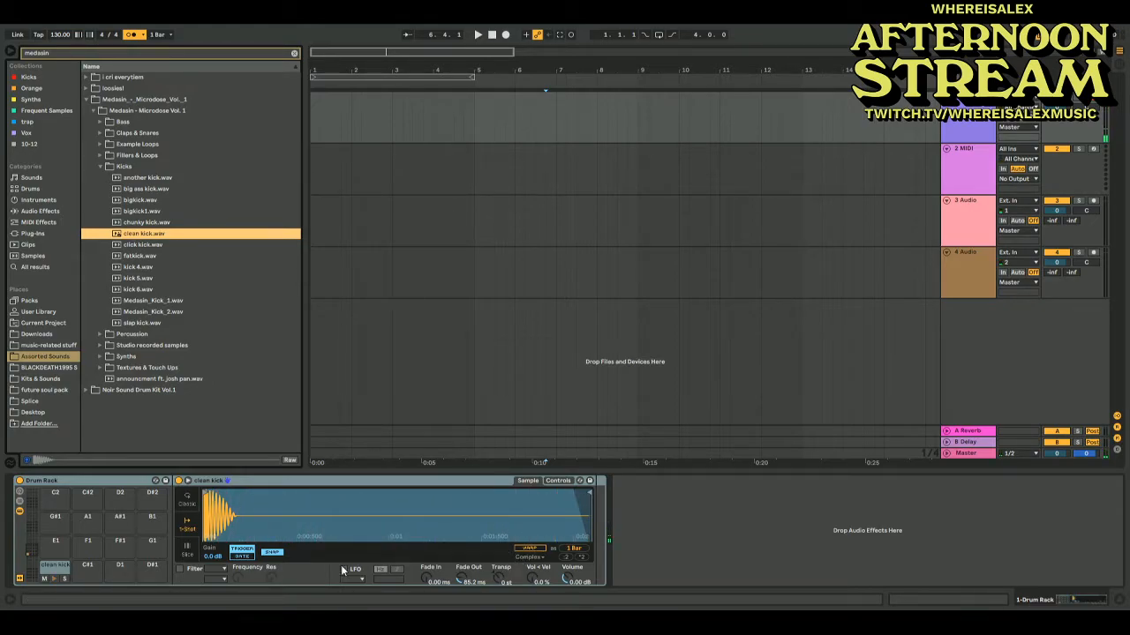
{"action": "left_click_drag", "start_coordinate": [590, 494], "coordinate": [228, 525]}
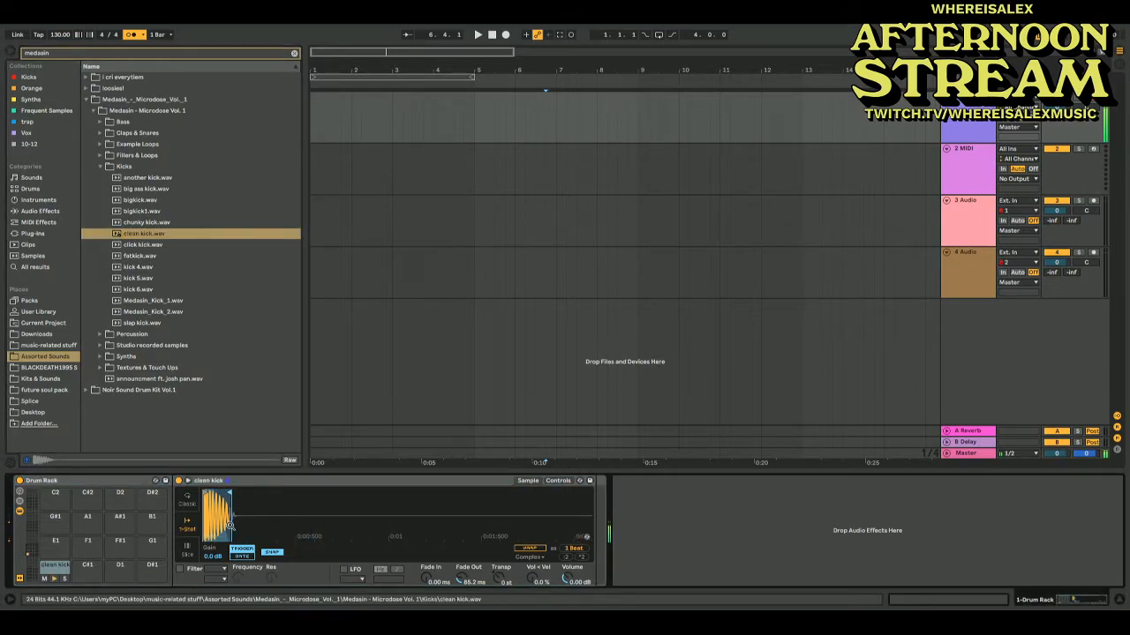
{"action": "left_click", "coordinate": [477, 35]}
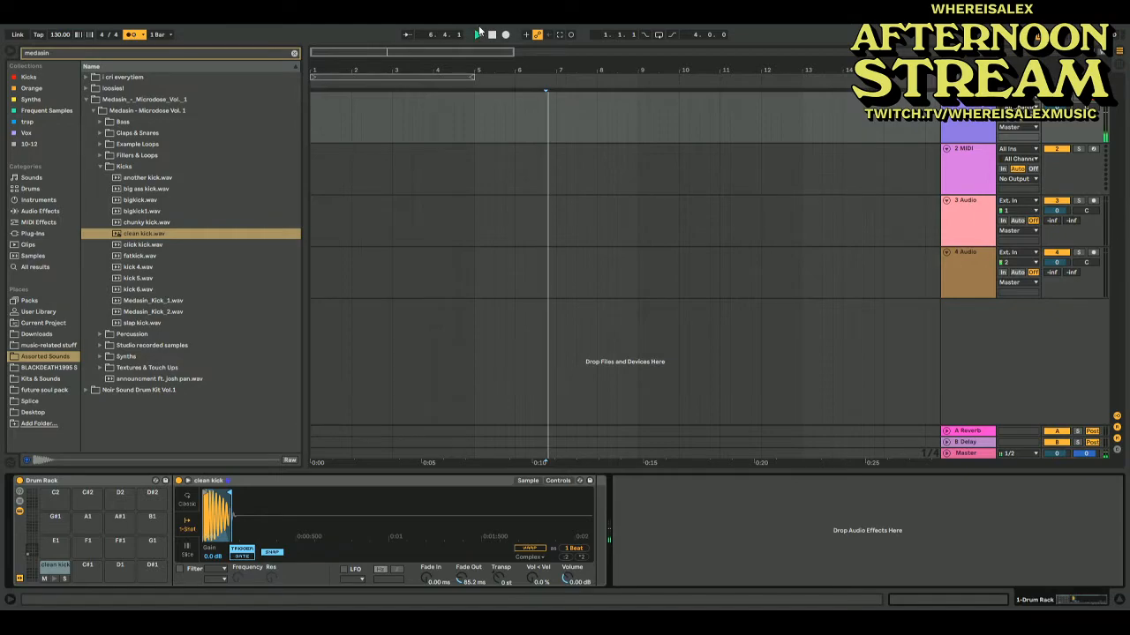
{"action": "double_click", "coordinate": [492, 34]}
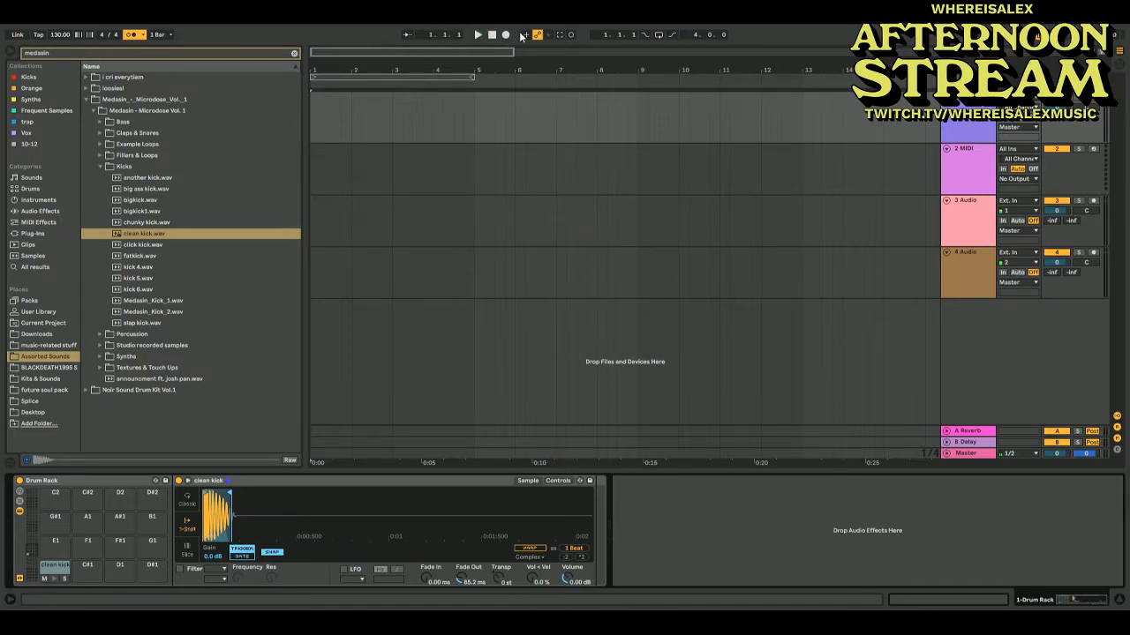
Turn on MIDI arrangement overdub and try recording a kick pattern on the Drum Rack track from bar 1
{"action": "left_click", "coordinate": [505, 36]}
{"action": "left_click", "coordinate": [505, 35]}
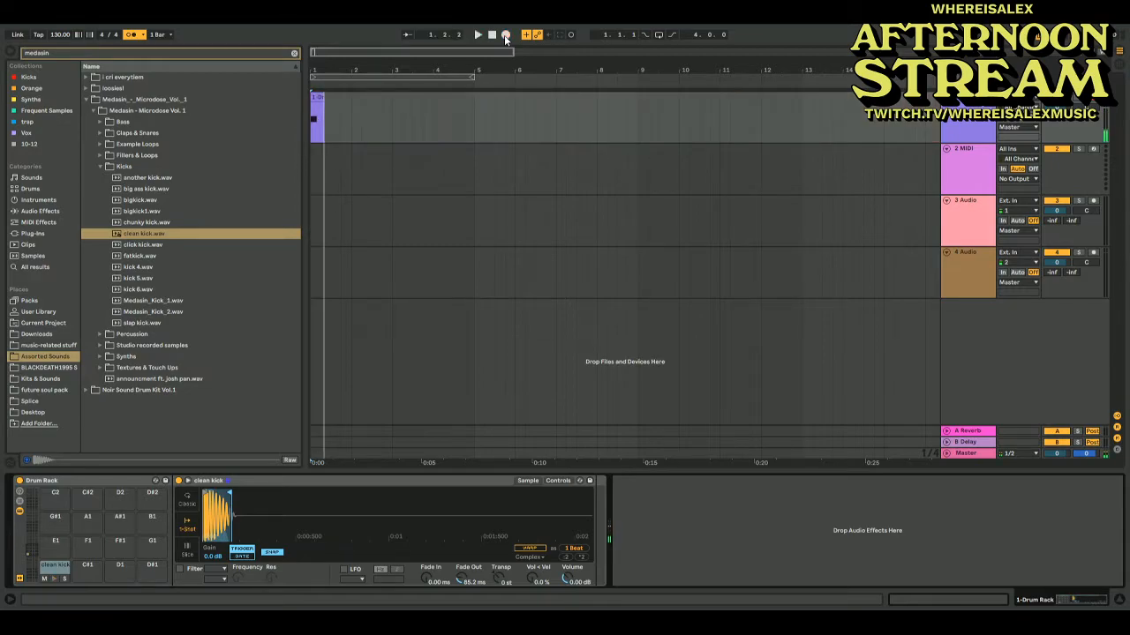
{"action": "left_click", "coordinate": [494, 36]}
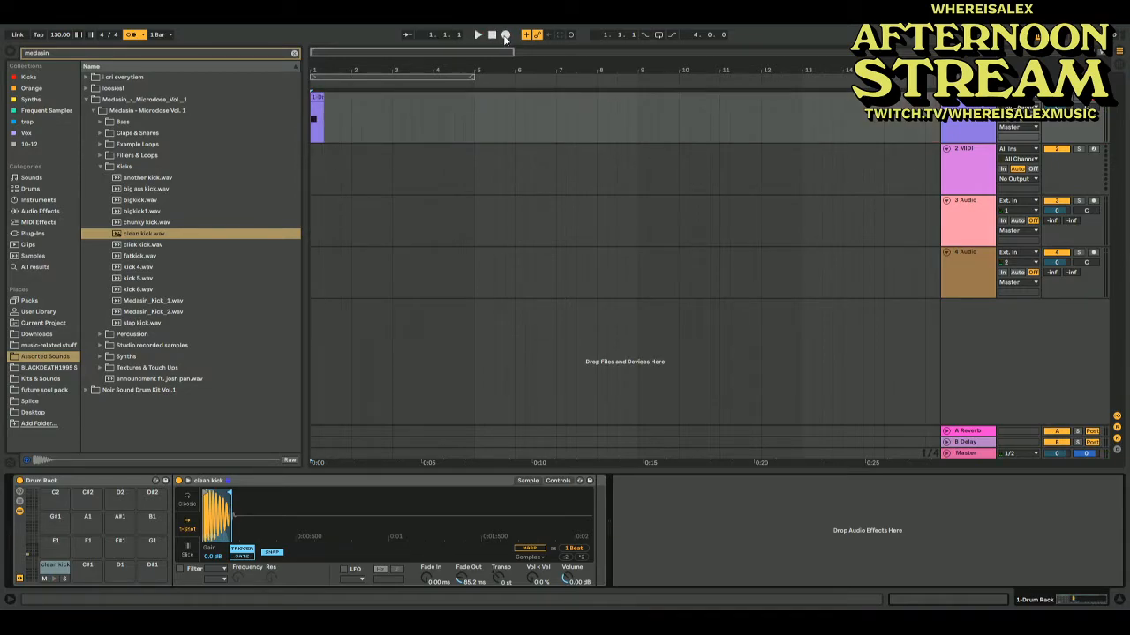
Discard the previous kick take on the Drum Rack track and restore the clean kick sample and keyboard octave for recording
{"action": "key", "text": "z"}
{"action": "key", "text": "ctrl+z"}
{"action": "left_click", "coordinate": [505, 36]}
{"action": "key", "text": "ctrl+z"}
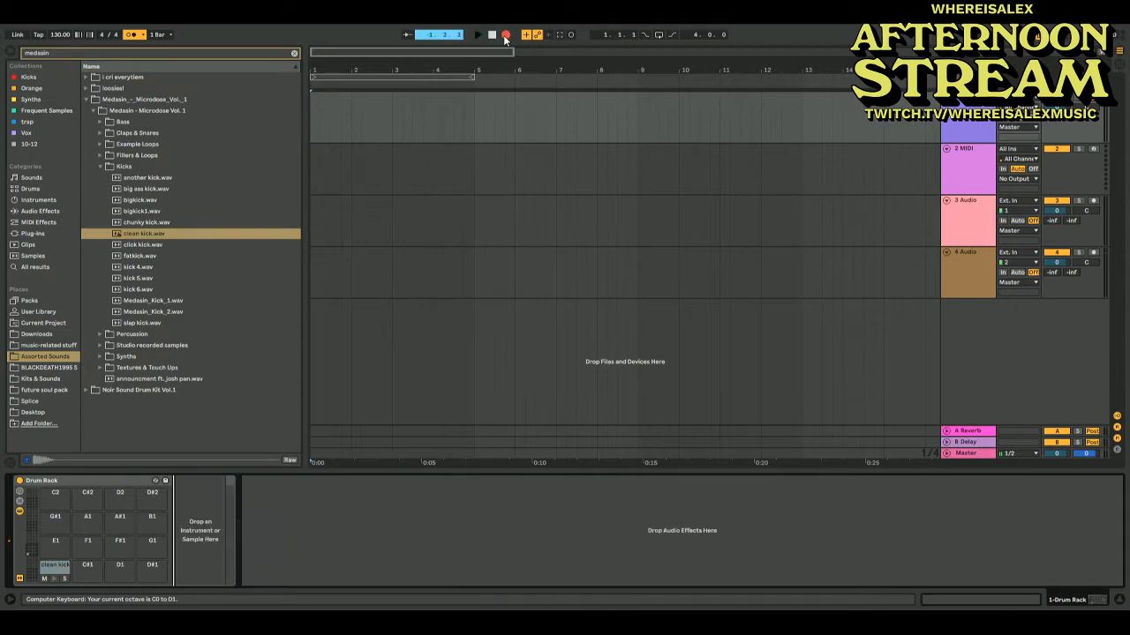
{"action": "key", "text": "x"}
{"action": "key", "text": "ctrl+y"}
Record a new kick pattern of about four bars on the Drum Rack track from bar 1
{"action": "left_click", "coordinate": [505, 35]}
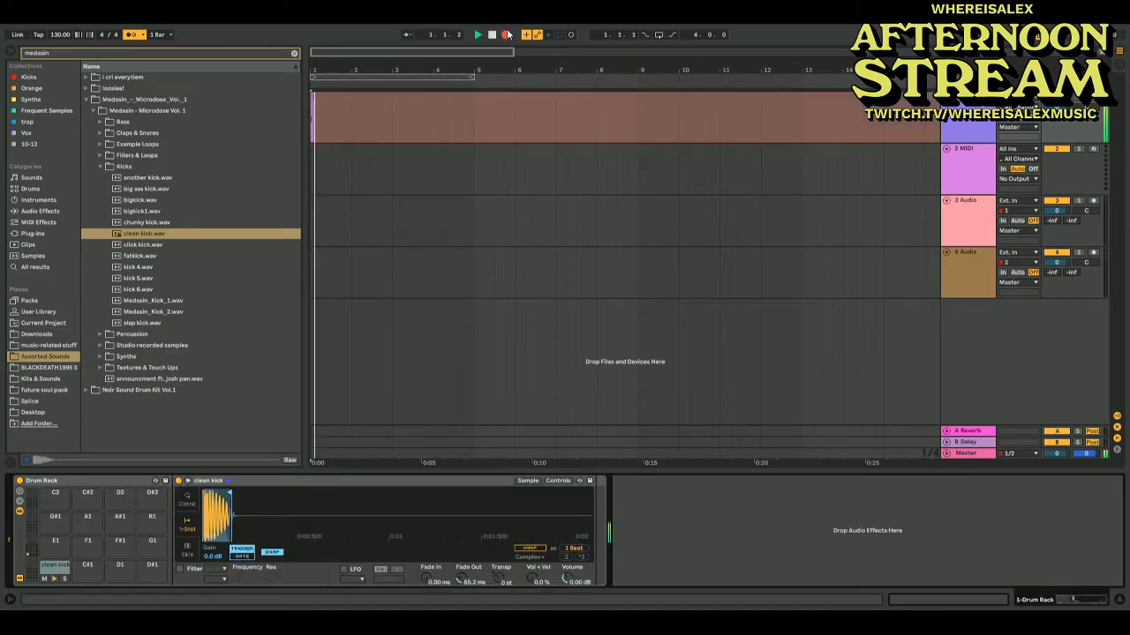
{"action": "key", "text": "a"}
{"action": "key", "text": "a"}
{"action": "key", "text": "a"}
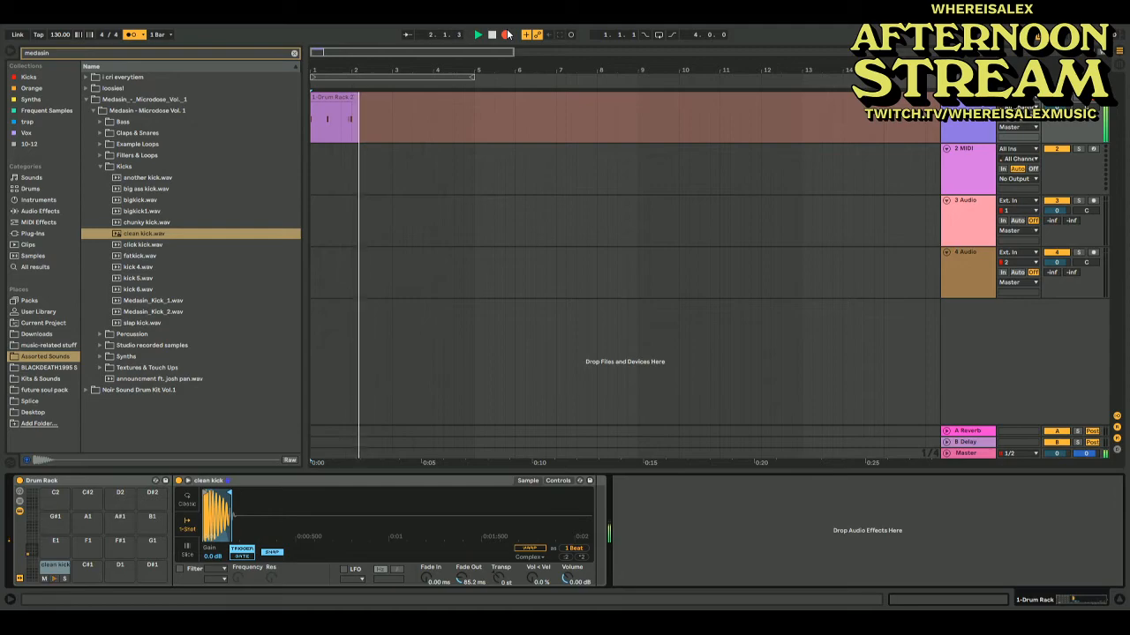
{"action": "key", "text": "a"}
{"action": "key", "text": "a"}
{"action": "key", "text": "a"}
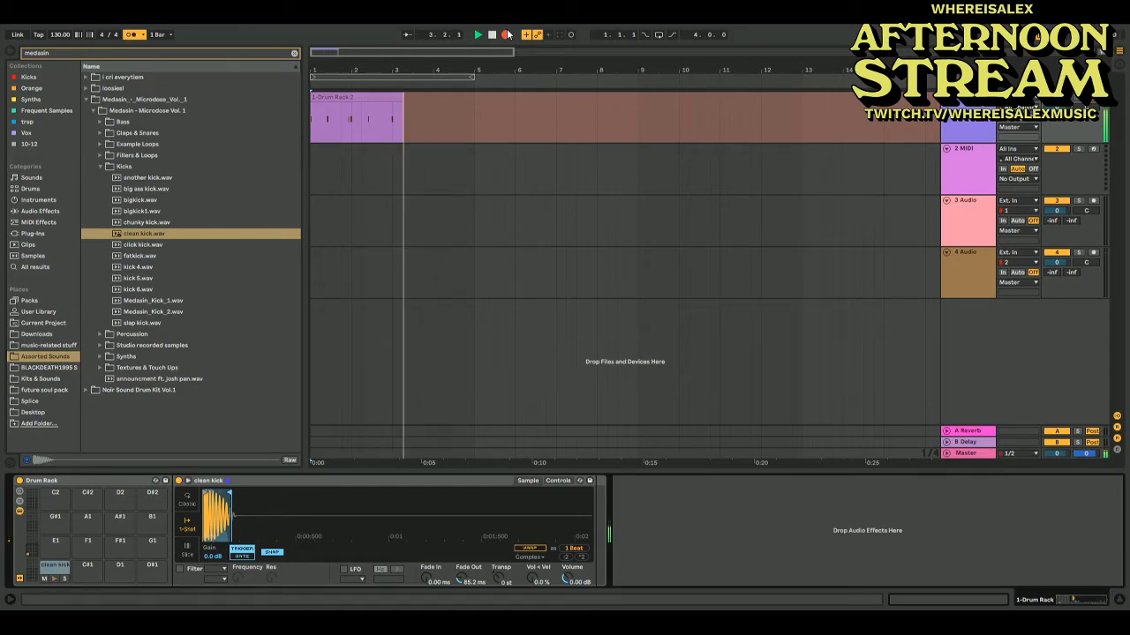
{"action": "key", "text": "a"}
{"action": "key", "text": "space"}
Turn on looping for the first four bars and extend the recorded kick clip to the end of bar 4
{"action": "left_click", "coordinate": [657, 35]}
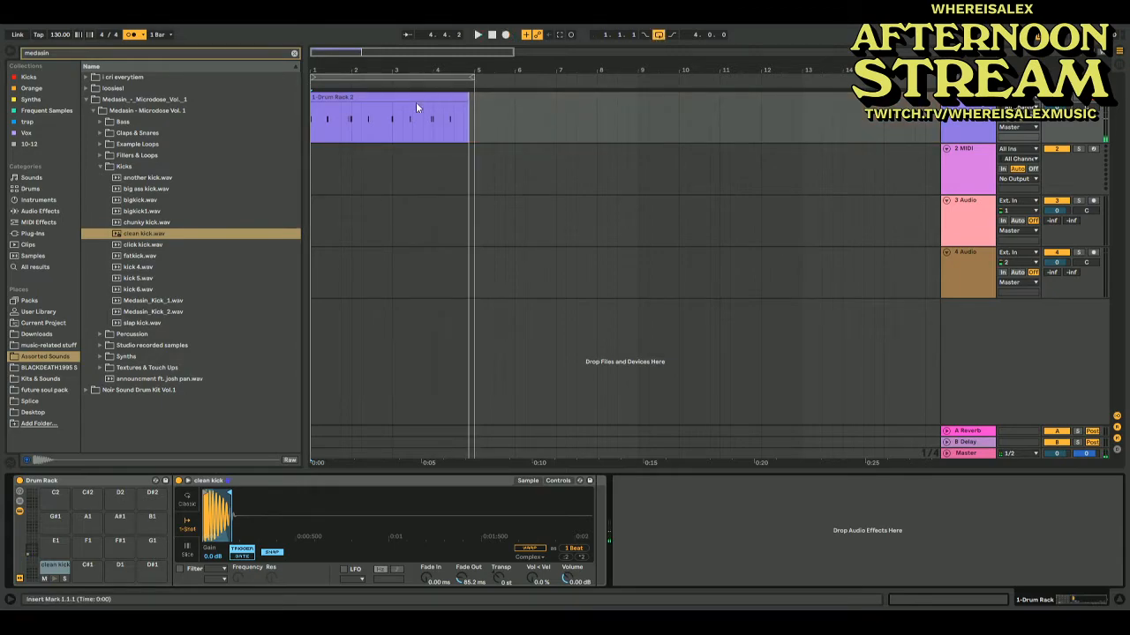
{"action": "left_click", "coordinate": [471, 104]}
{"action": "left_click", "coordinate": [346, 96]}
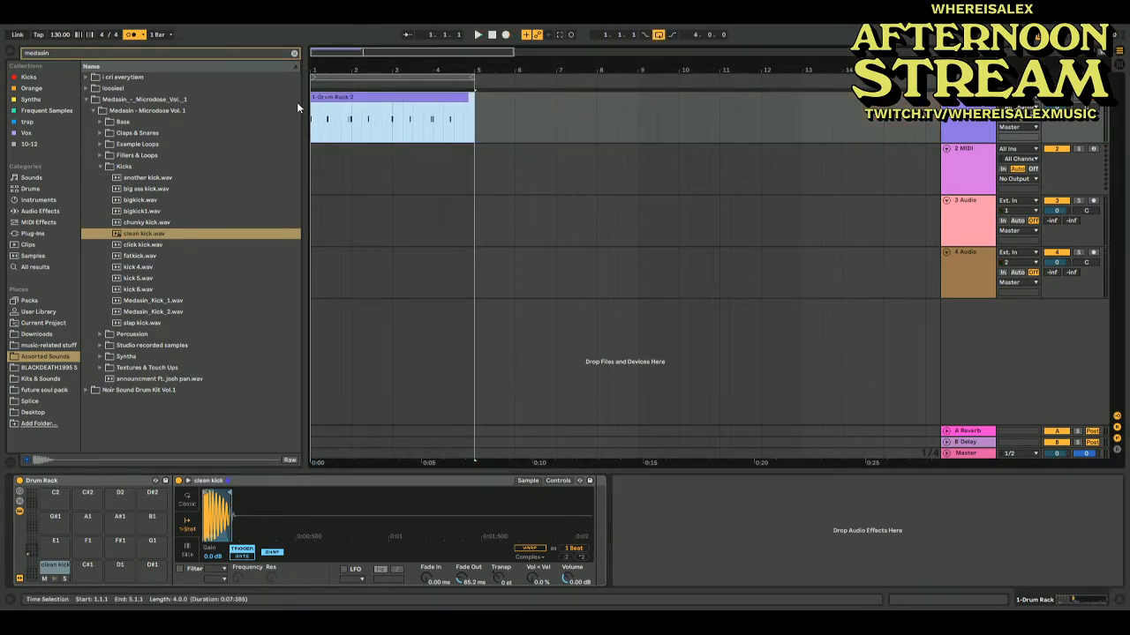
Quantize all the kick notes in the recorded clip and play the loop
{"action": "double_click", "coordinate": [346, 96]}
{"action": "left_click", "coordinate": [526, 490]}
{"action": "key", "text": "ctrl+a"}
{"action": "key", "text": "ctrl+u"}
{"action": "key", "text": "space"}
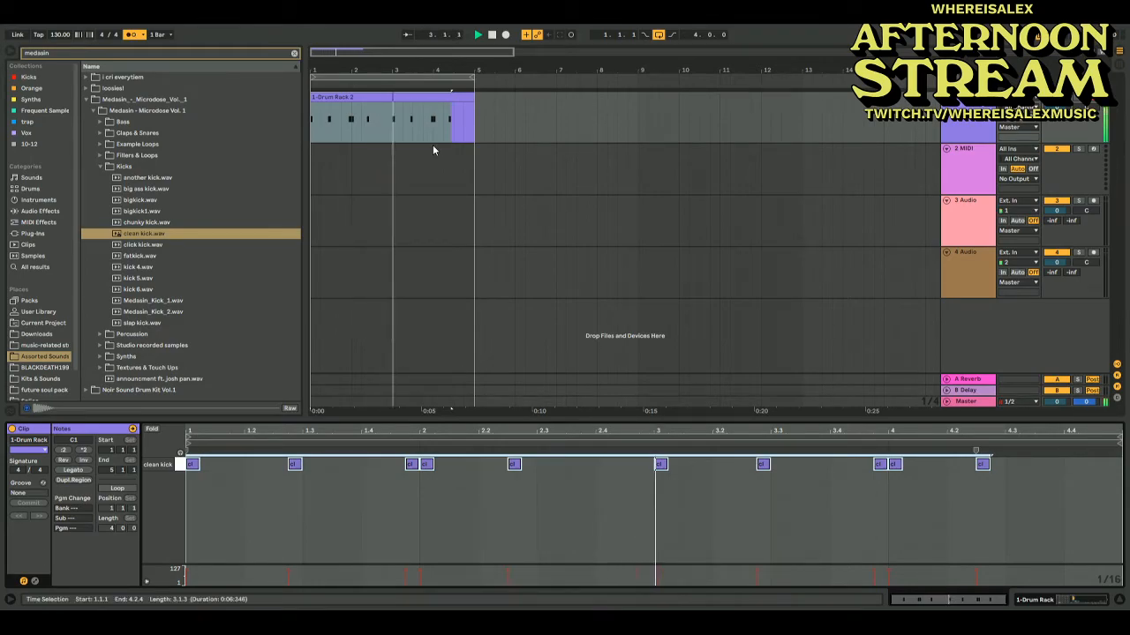
Move the second kick note of bar 2 one sixteenth later, to 2.2.4
{"action": "left_click", "coordinate": [371, 132]}
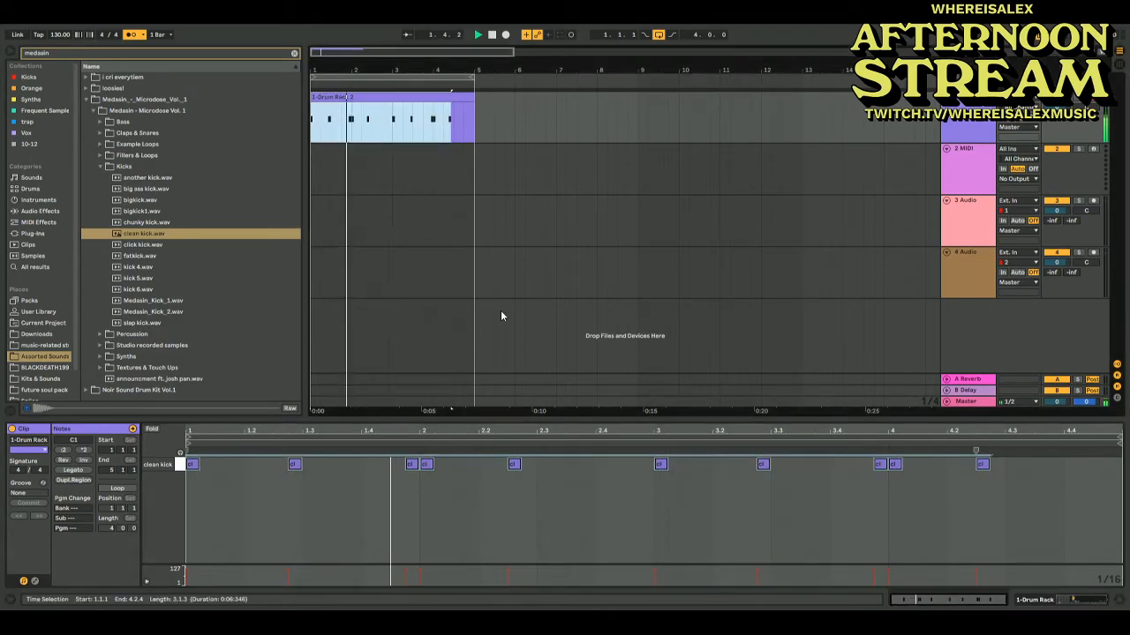
{"action": "left_click", "coordinate": [525, 476]}
{"action": "left_click", "coordinate": [513, 464]}
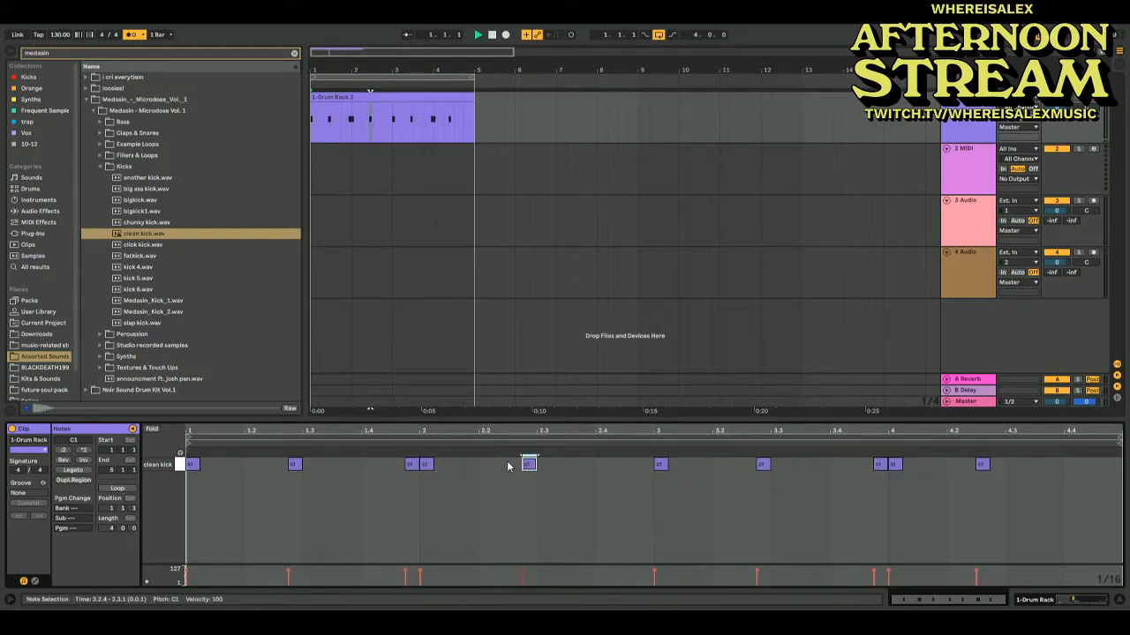
Duplicate the clean kick onto pad C#1 and move the kick notes at 1.4.4 and 3.4.4 to that pad
{"action": "key", "text": "shift+Tab"}
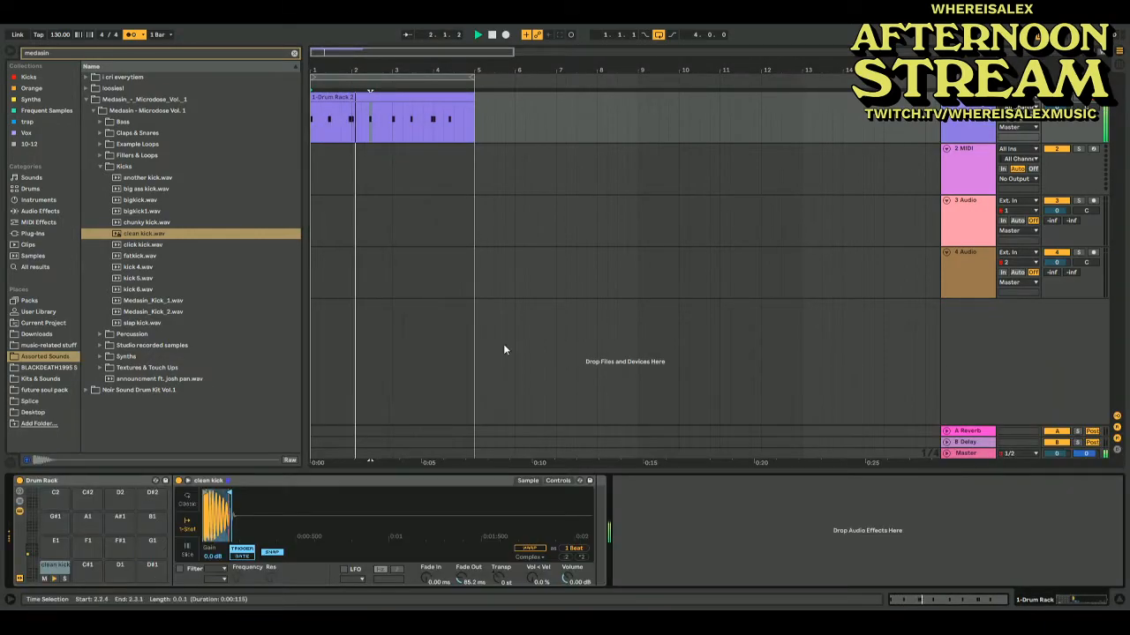
{"action": "left_click_drag", "start_coordinate": [57, 567], "coordinate": [87, 566]}
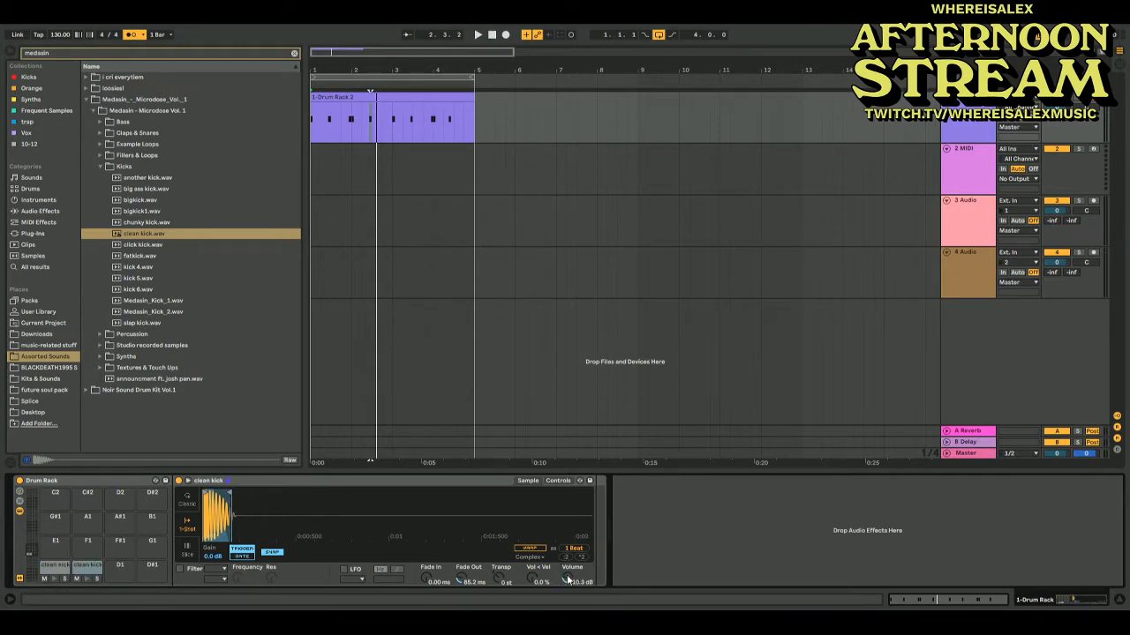
{"action": "double_click", "coordinate": [365, 93]}
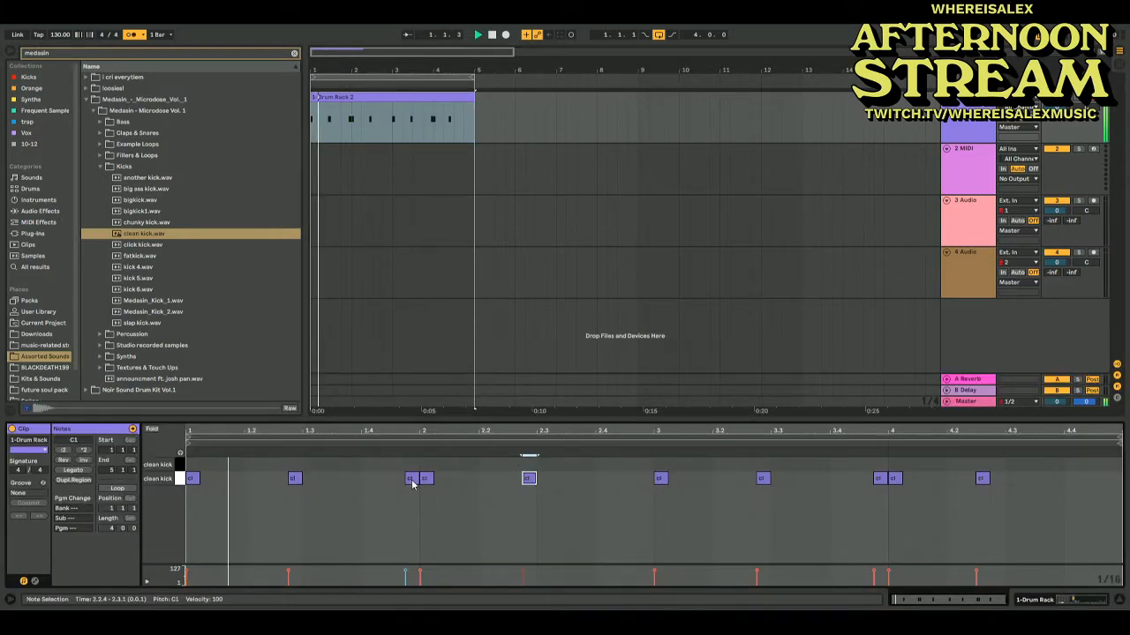
{"action": "left_click", "coordinate": [411, 479]}
{"action": "left_click_drag", "start_coordinate": [411, 482], "coordinate": [411, 466]}
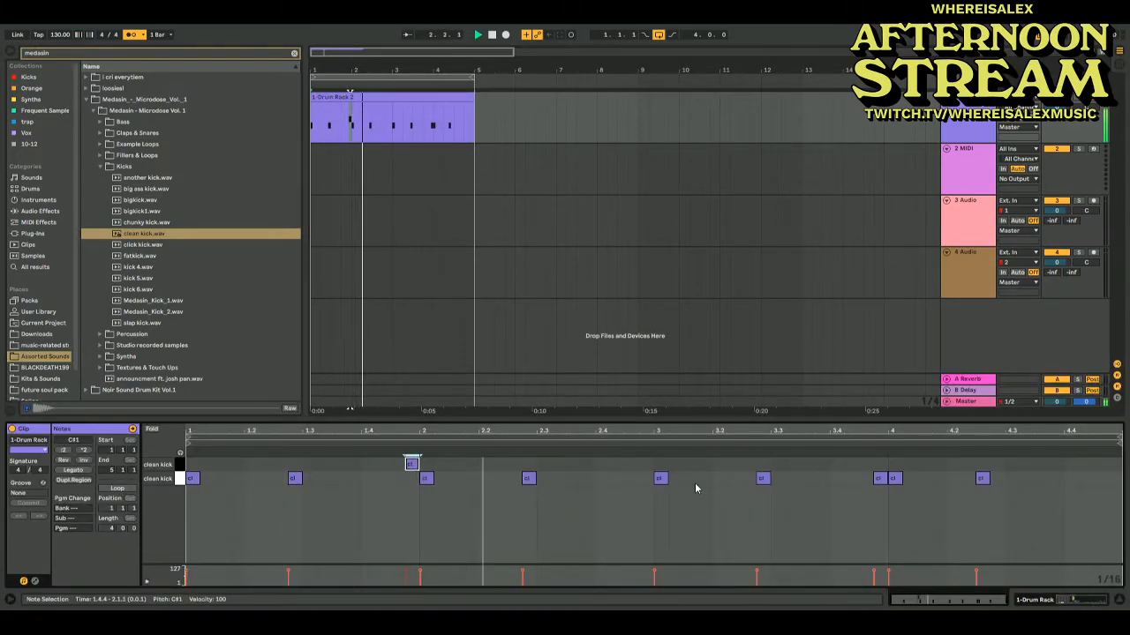
{"action": "left_click_drag", "start_coordinate": [879, 479], "coordinate": [879, 465]}
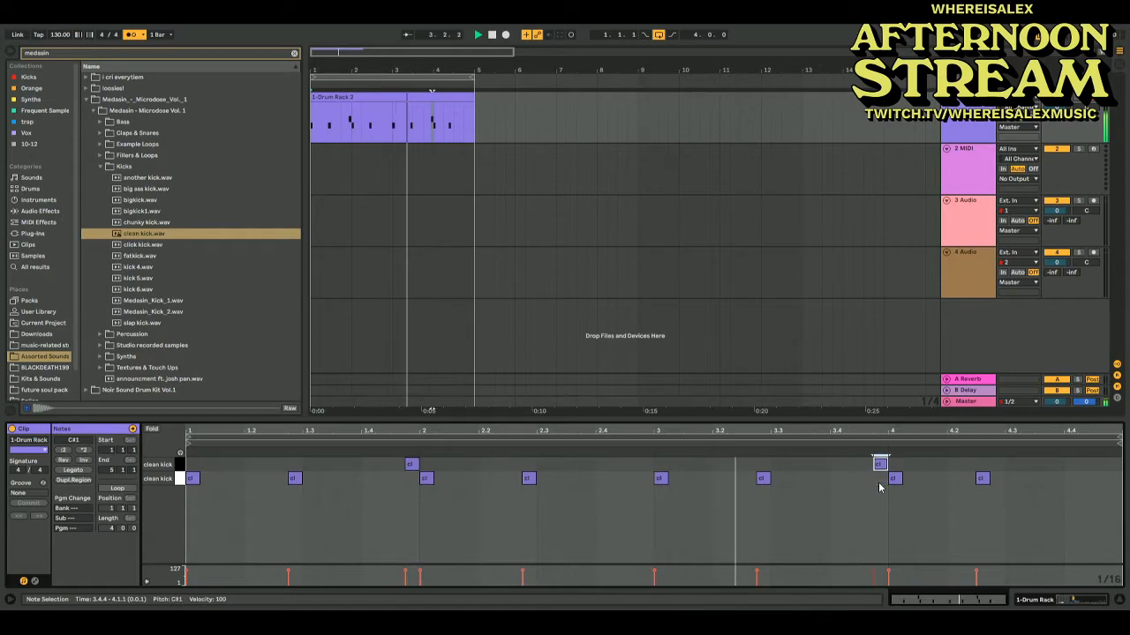
Set the volume of the duplicated clean kick on pad C#1 to -7 dB
{"action": "left_click", "coordinate": [966, 130]}
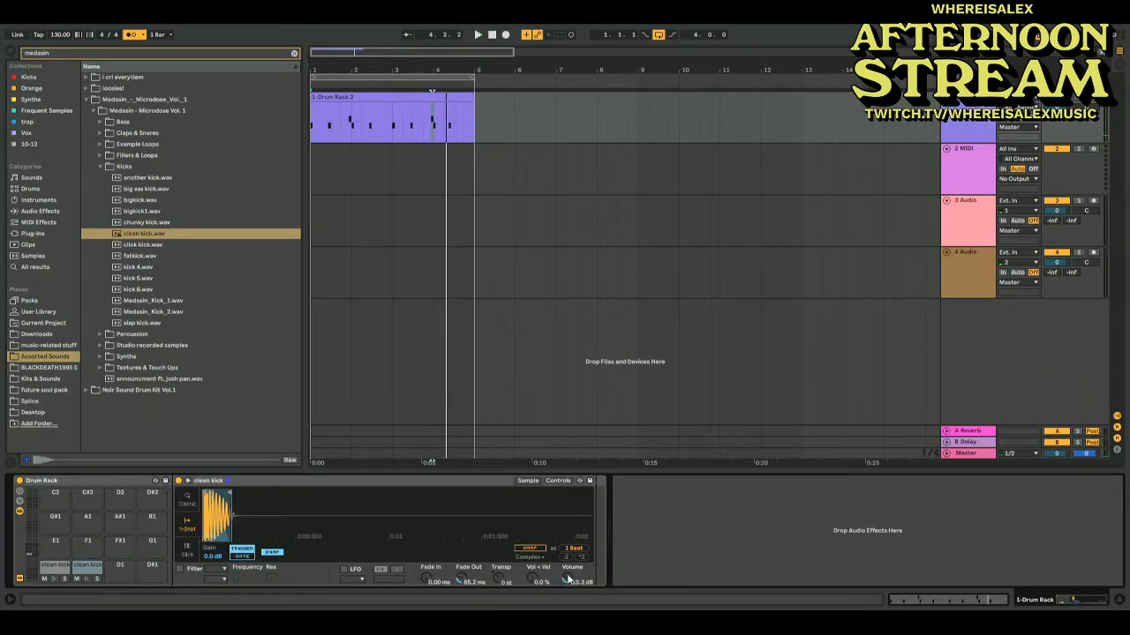
{"action": "left_click_drag", "start_coordinate": [567, 575], "coordinate": [566, 600]}
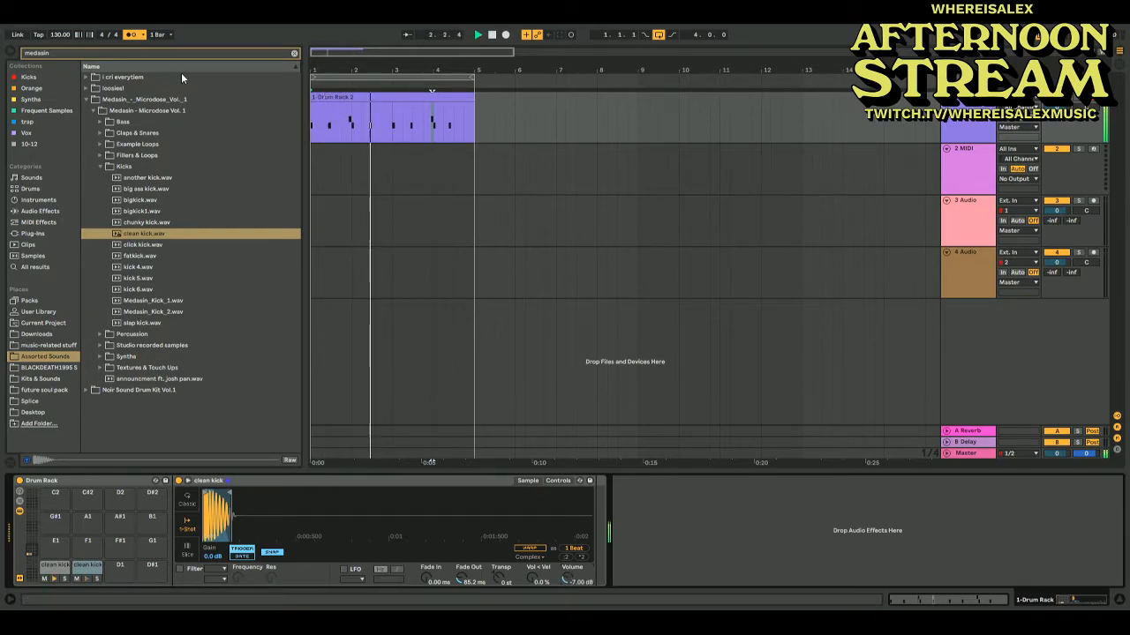
Search all results for "16-55" and apply the Swing 16-55 groove to the kick clip
{"action": "left_click_drag", "start_coordinate": [67, 53], "coordinate": [3, 50]}
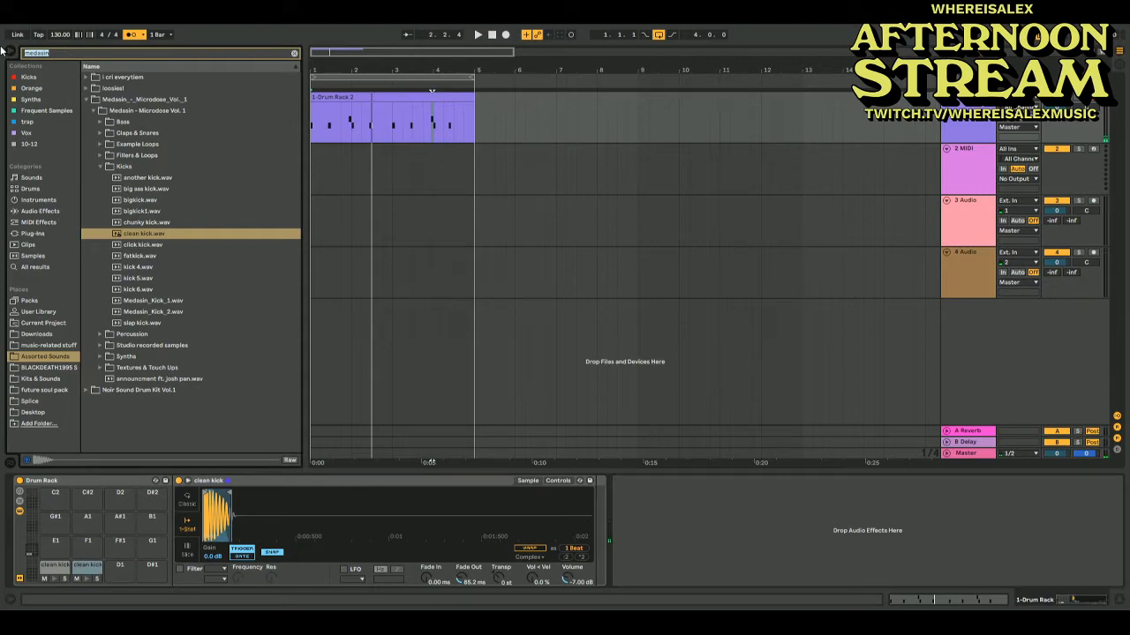
{"action": "type", "text": "l0-"}
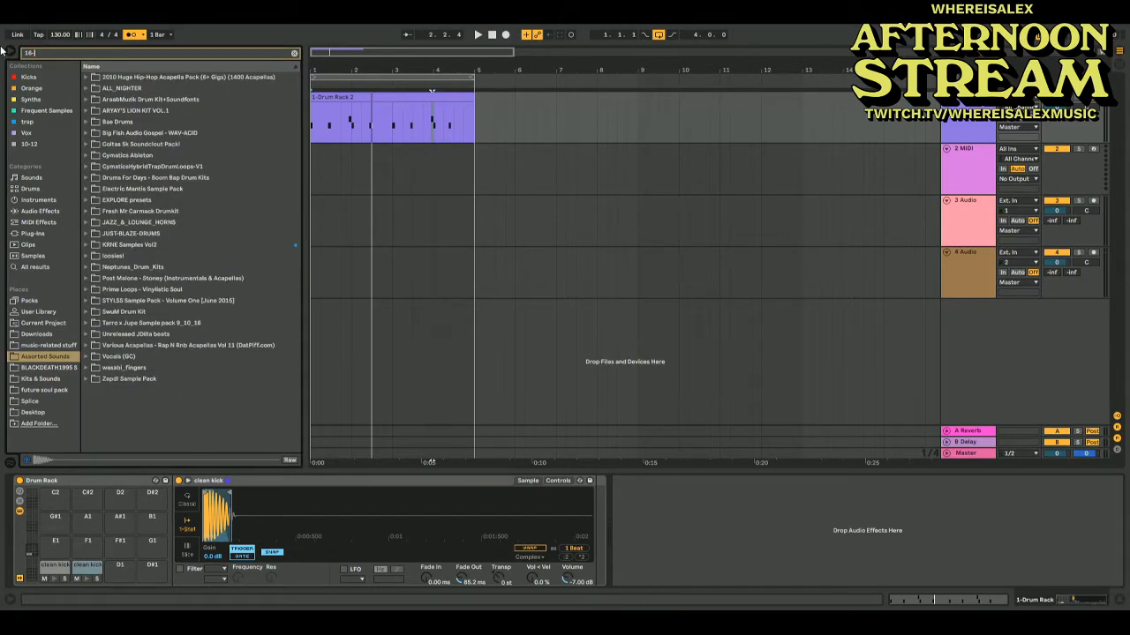
{"action": "type", "text": "55"}
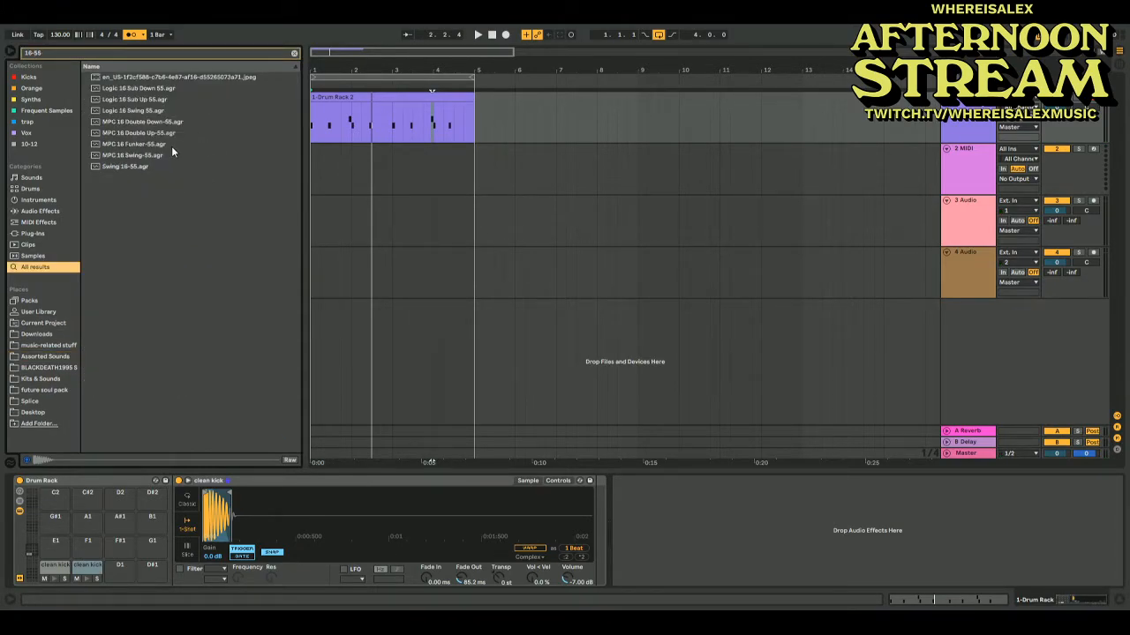
{"action": "left_click", "coordinate": [129, 165]}
{"action": "left_click", "coordinate": [337, 98]}
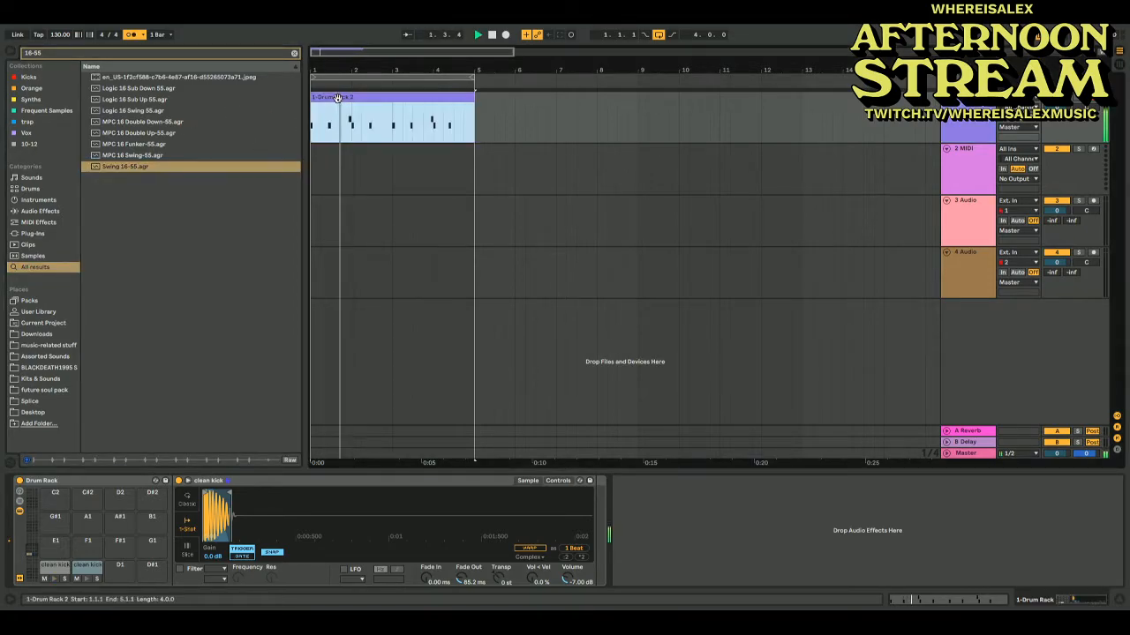
{"action": "double_click", "coordinate": [337, 98]}
{"action": "left_click", "coordinate": [24, 510]}
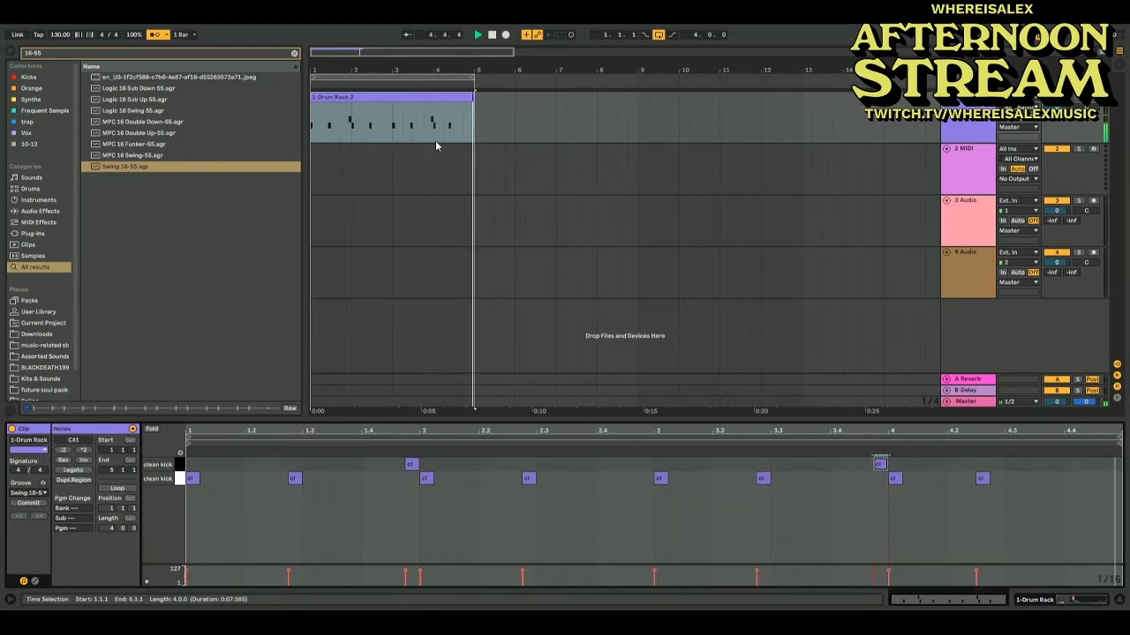
Duplicate the first two bars of the kick pattern over bars 3 and 4 and play the loop
{"action": "left_click_drag", "start_coordinate": [395, 126], "coordinate": [258, 127]}
{"action": "key", "text": "ctrl+d"}
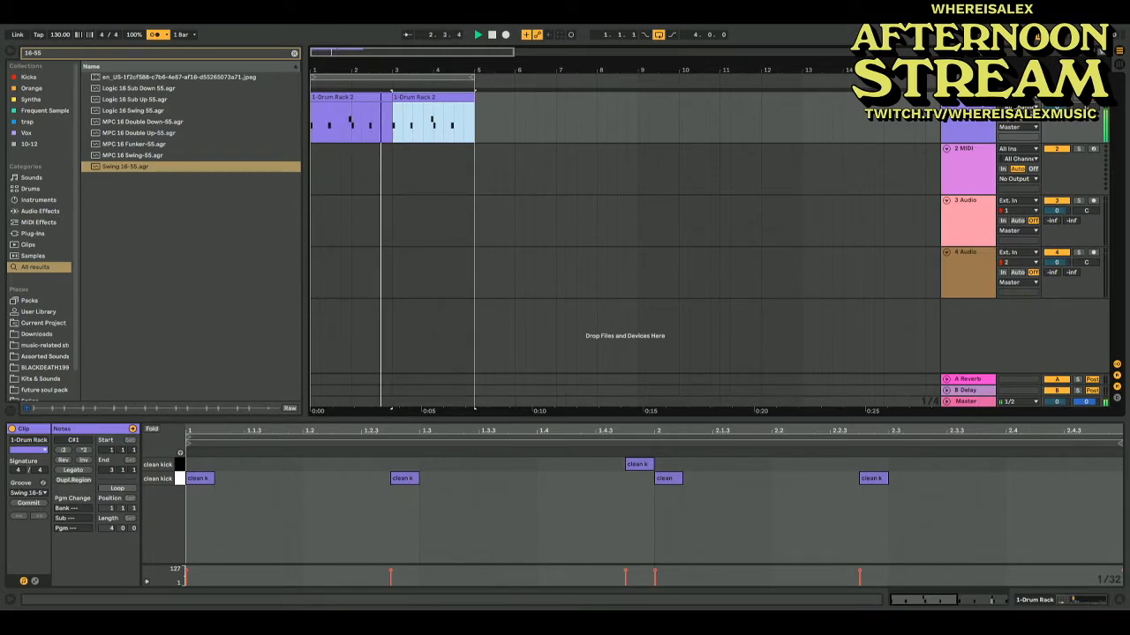
{"action": "left_click", "coordinate": [960, 105]}
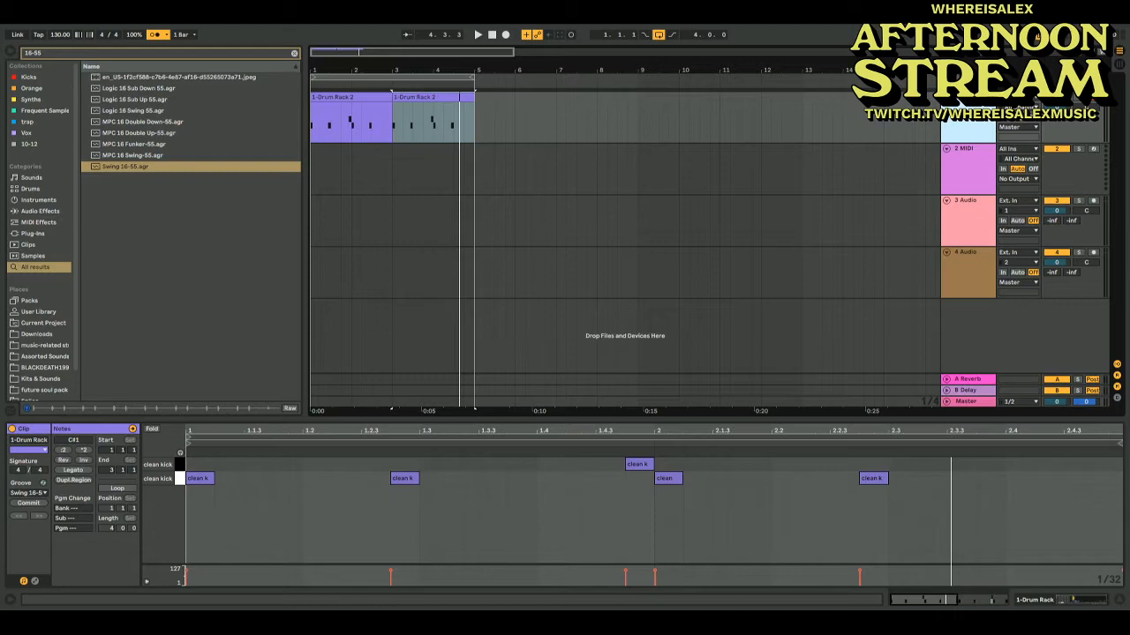
{"action": "key", "text": "space"}
Set the Timing of the Swing 16-55 groove to 70% in the Groove Pool
{"action": "left_click", "coordinate": [966, 163]}
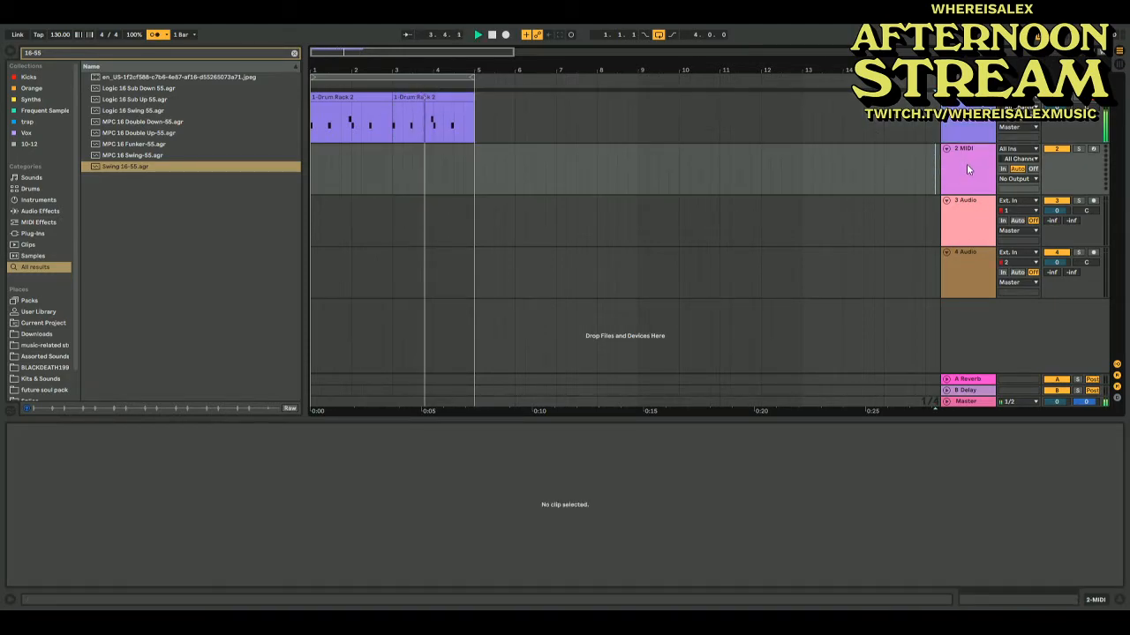
{"action": "left_click", "coordinate": [9, 410]}
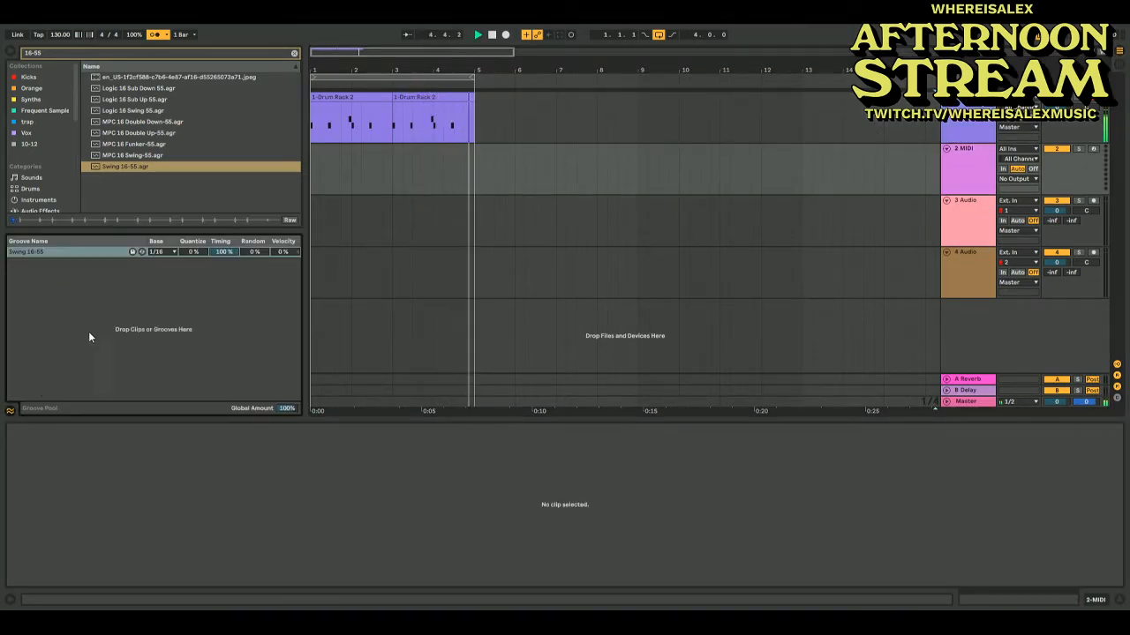
{"action": "left_click_drag", "start_coordinate": [224, 252], "coordinate": [224, 278]}
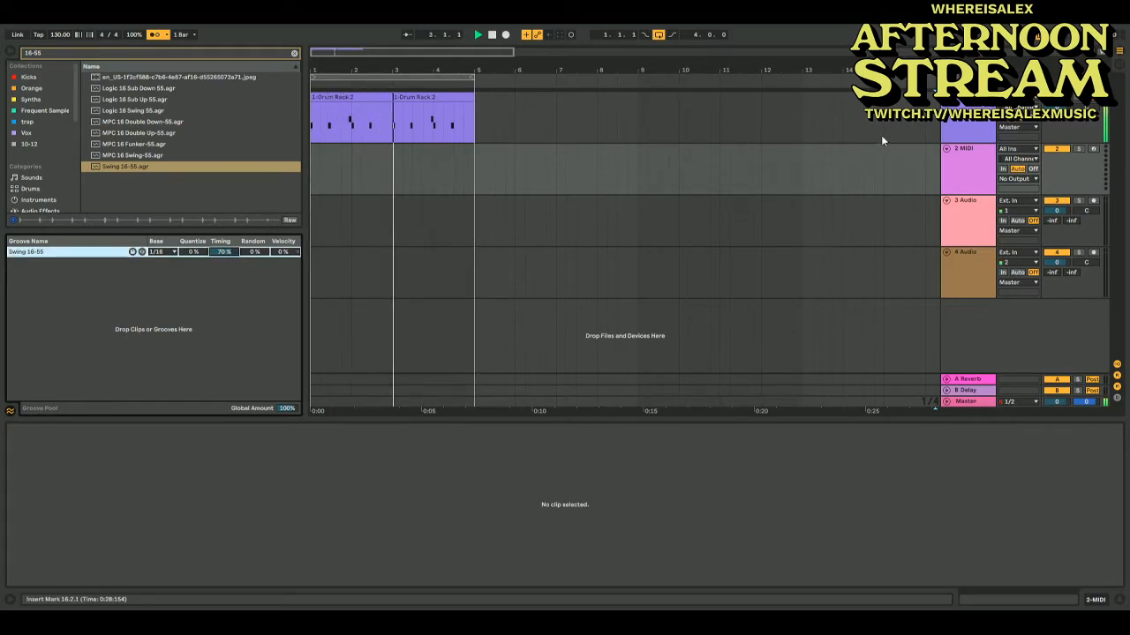
Arm the second MIDI track and load an empty Drum Rack onto it
{"action": "left_click", "coordinate": [959, 171]}
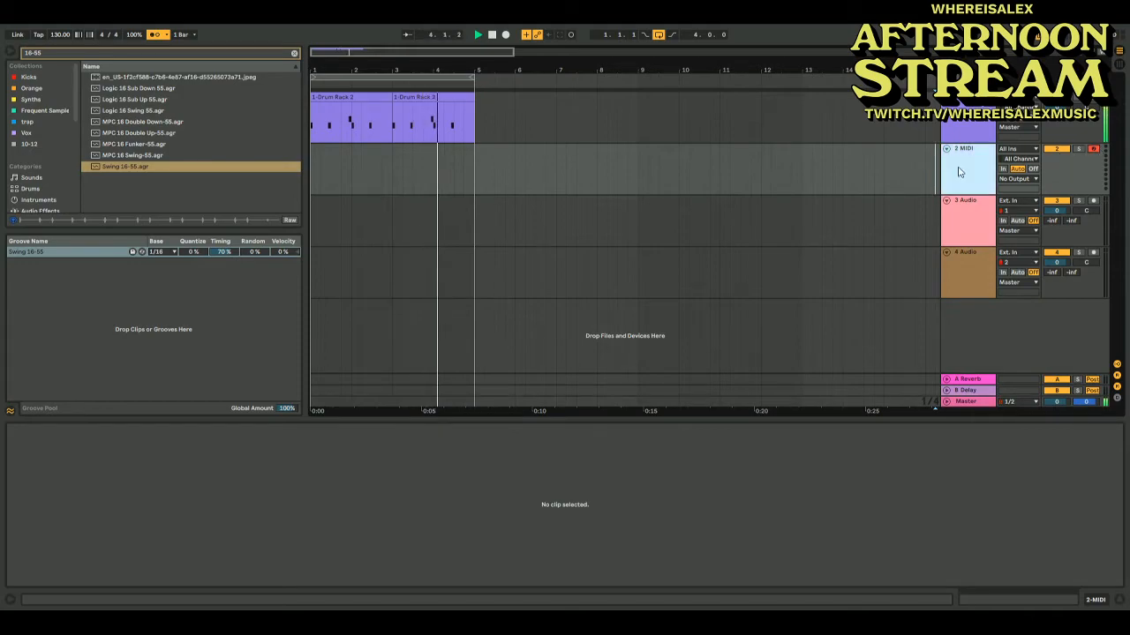
{"action": "left_click", "coordinate": [294, 53]}
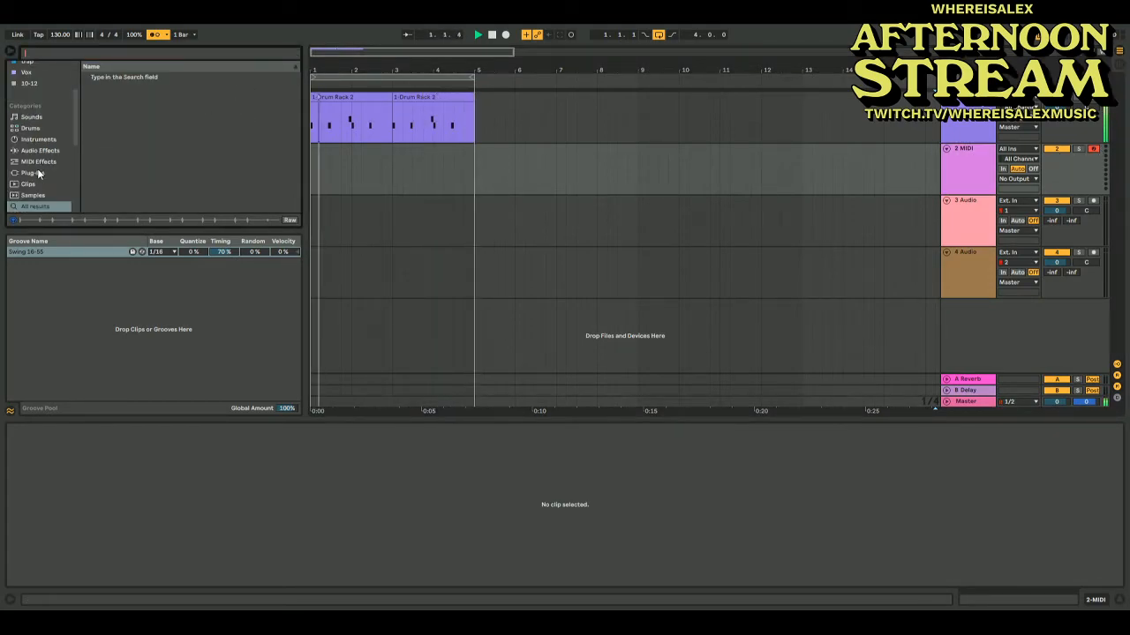
{"action": "left_click", "coordinate": [38, 140]}
{"action": "double_click", "coordinate": [112, 89]}
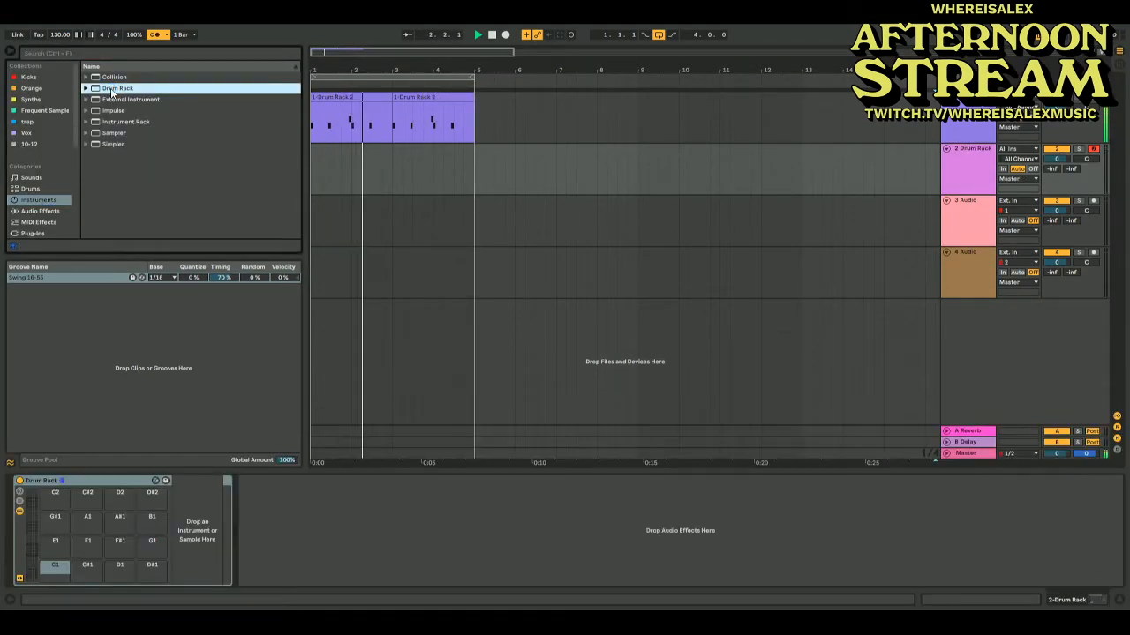
Search all results for "rim" and hide the Groove Pool
{"action": "left_click", "coordinate": [51, 54]}
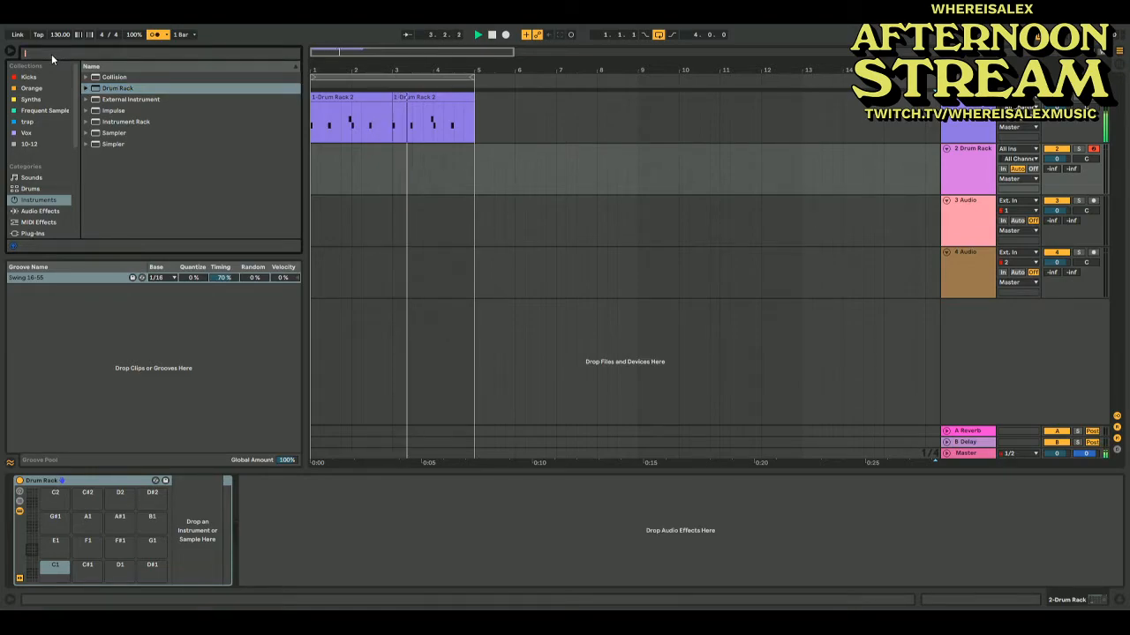
{"action": "type", "text": "rim"}
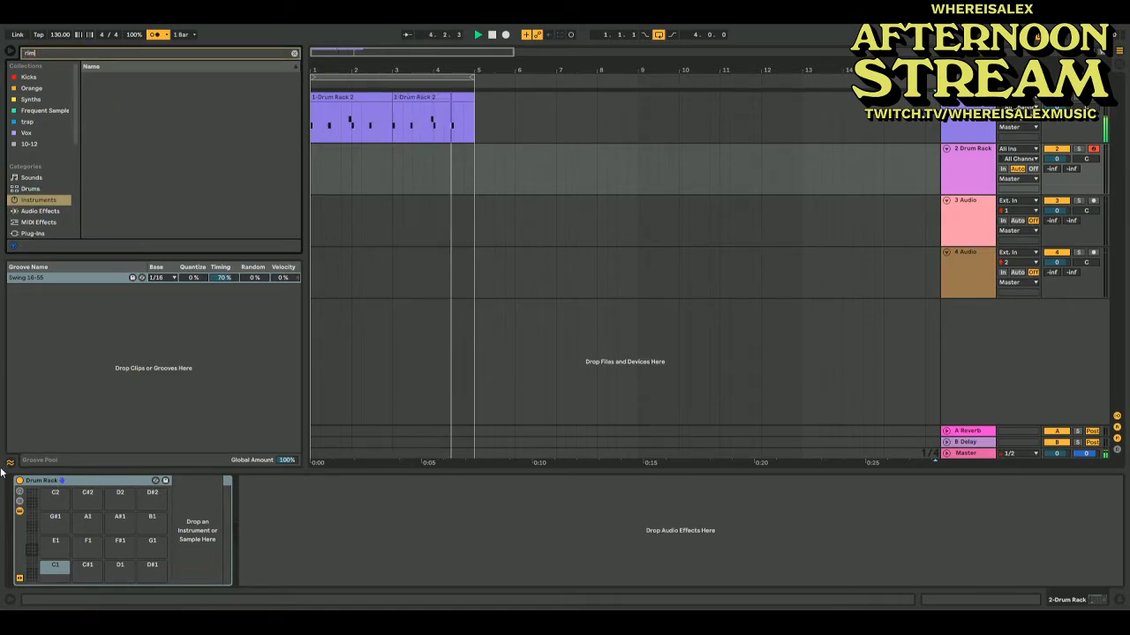
{"action": "left_click", "coordinate": [9, 463]}
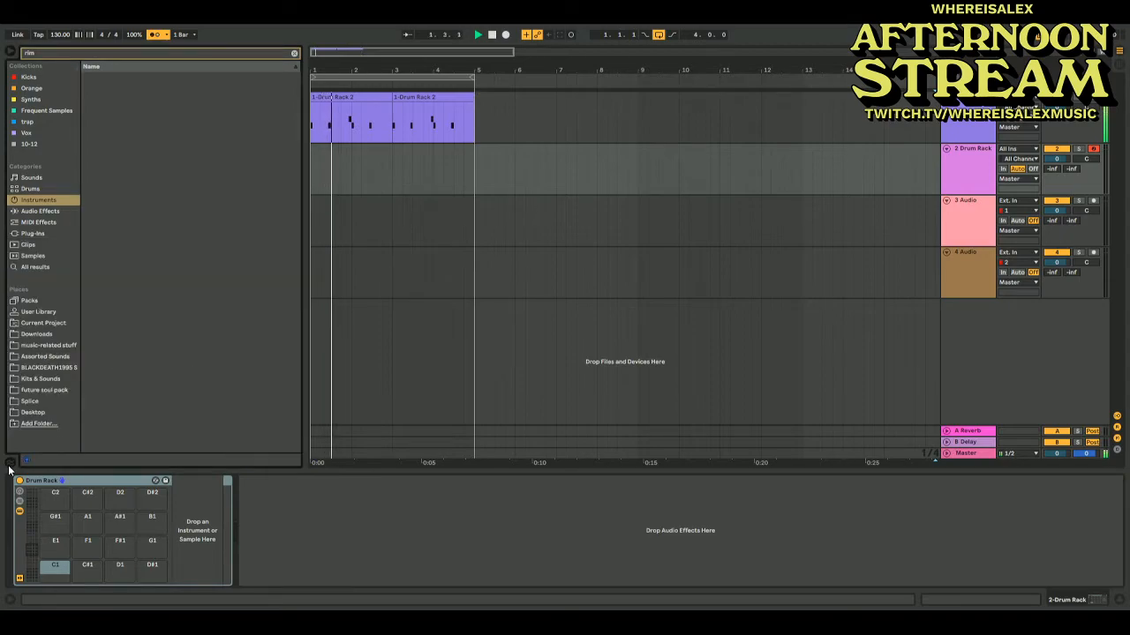
{"action": "left_click", "coordinate": [36, 266]}
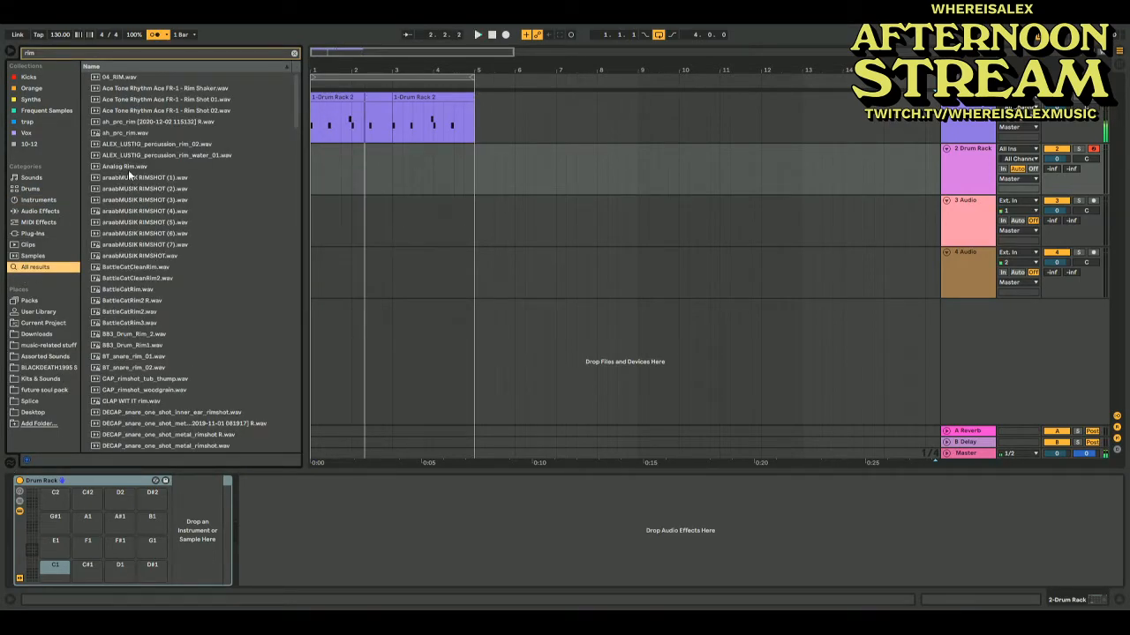
Audition the rim samples and load ALEX_LUSTIG_percussion_rim_02.wav onto pad C1 of the new Drum Rack
{"action": "left_click", "coordinate": [125, 168]}
{"action": "key", "text": "Up"}
{"action": "key", "text": "Up"}
{"action": "key", "text": "Up"}
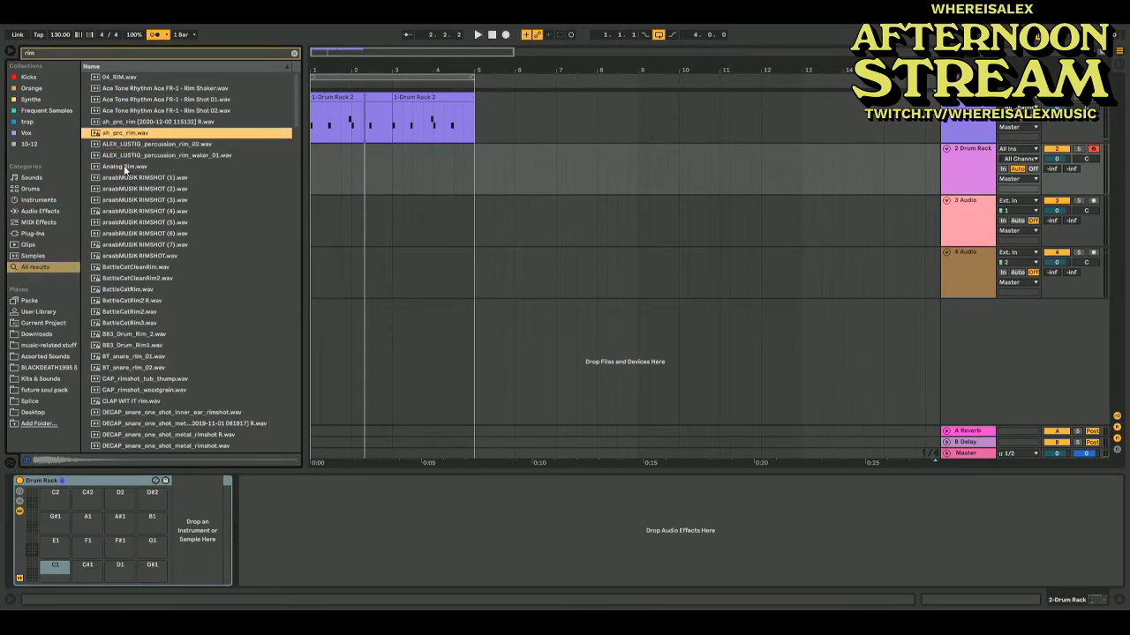
{"action": "key", "text": "Up"}
{"action": "key", "text": "Down"}
{"action": "key", "text": "Down"}
{"action": "key", "text": "Up"}
{"action": "key", "text": "Down"}
{"action": "left_click_drag", "start_coordinate": [145, 148], "coordinate": [60, 571]}
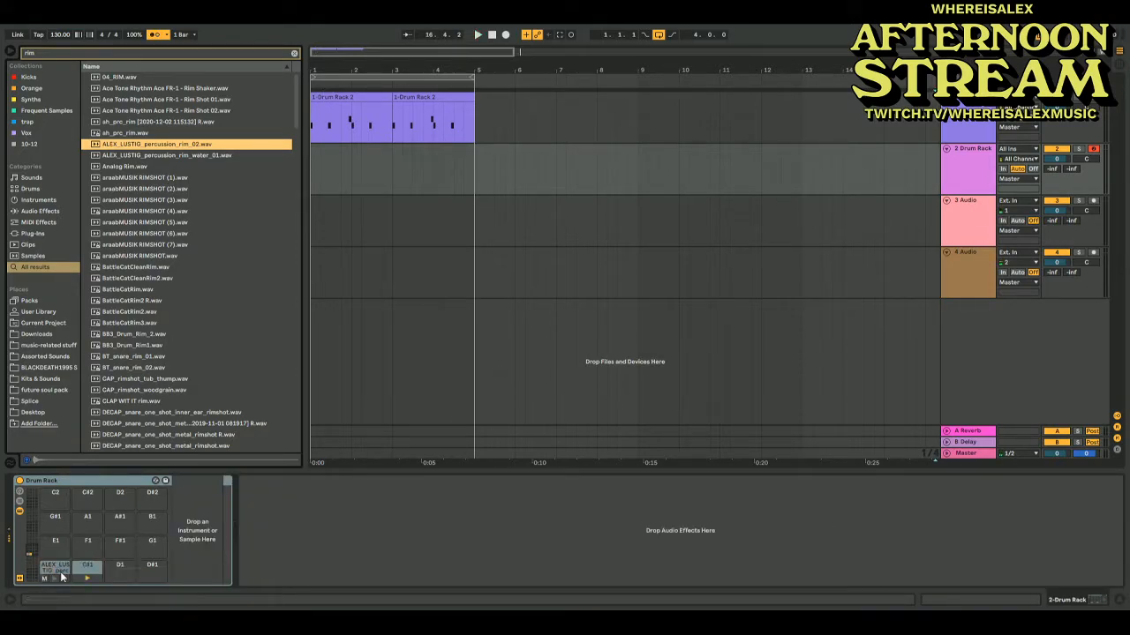
Replace the rim sample on pad C1 of the second Drum Rack with ah_prc_rim.wav
{"action": "left_click", "coordinate": [60, 571]}
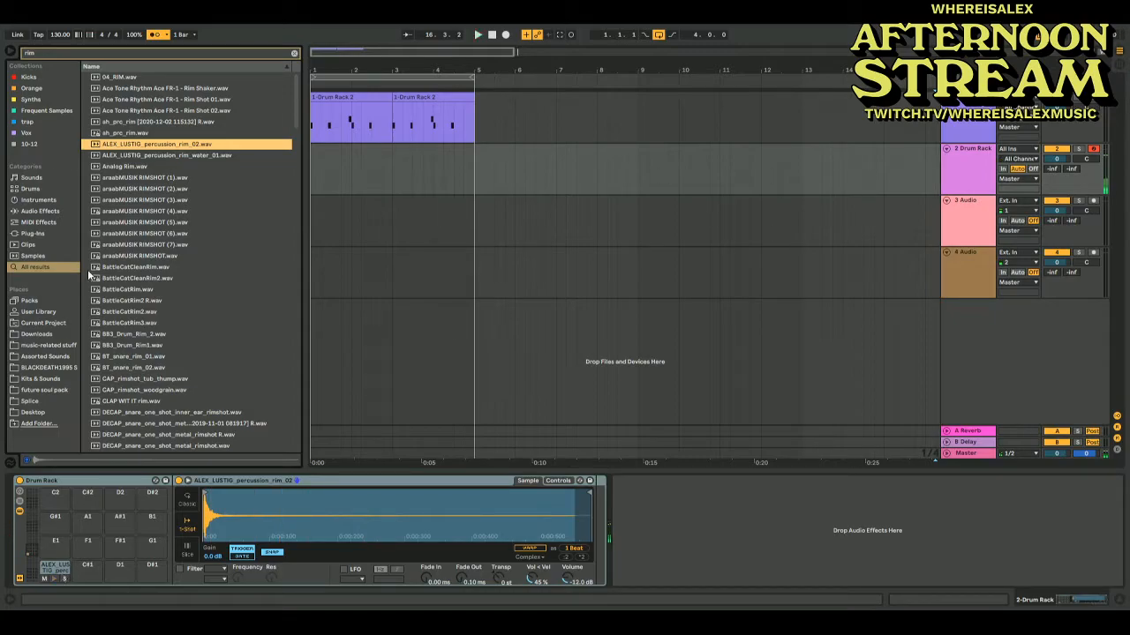
{"action": "key", "text": "space"}
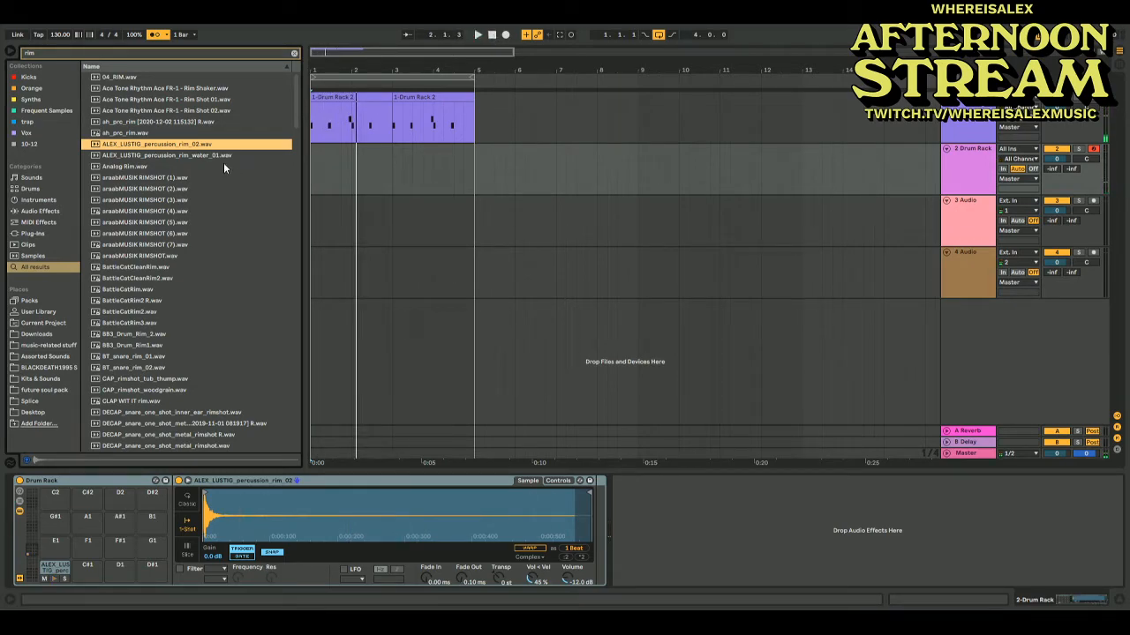
{"action": "left_click", "coordinate": [171, 155]}
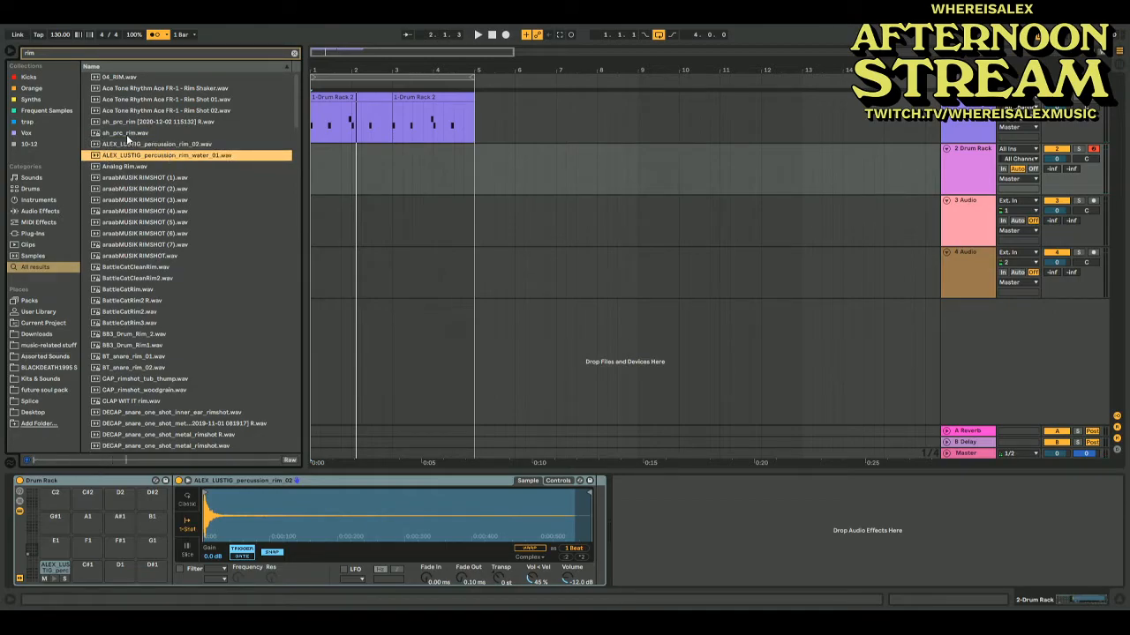
{"action": "left_click", "coordinate": [128, 135]}
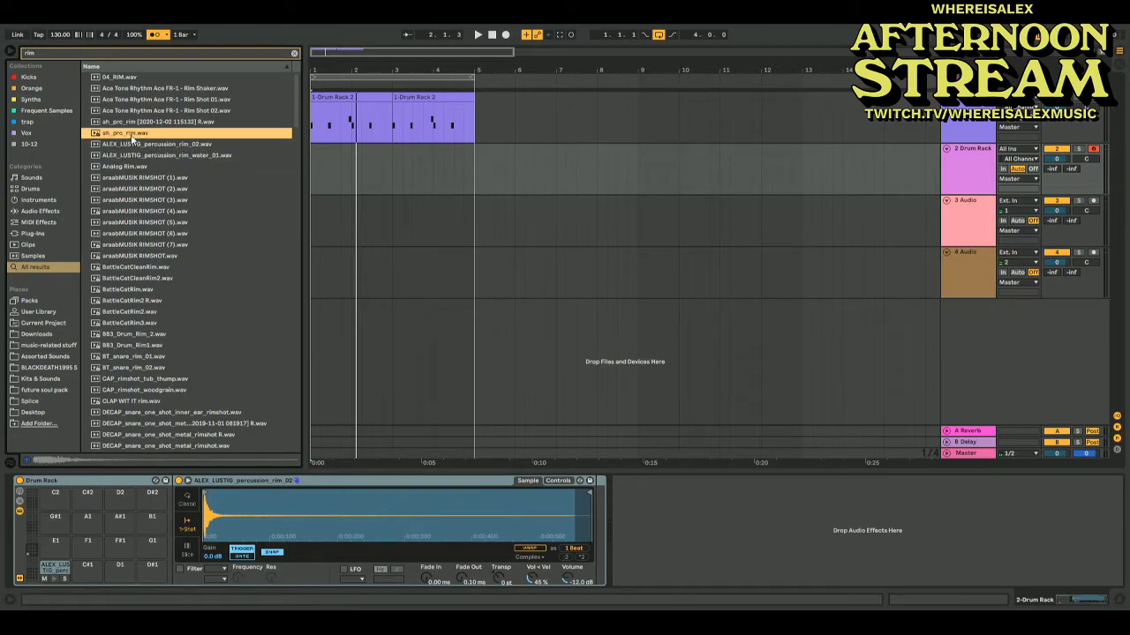
{"action": "left_click_drag", "start_coordinate": [263, 516], "coordinate": [263, 516]}
{"action": "key", "text": "space"}
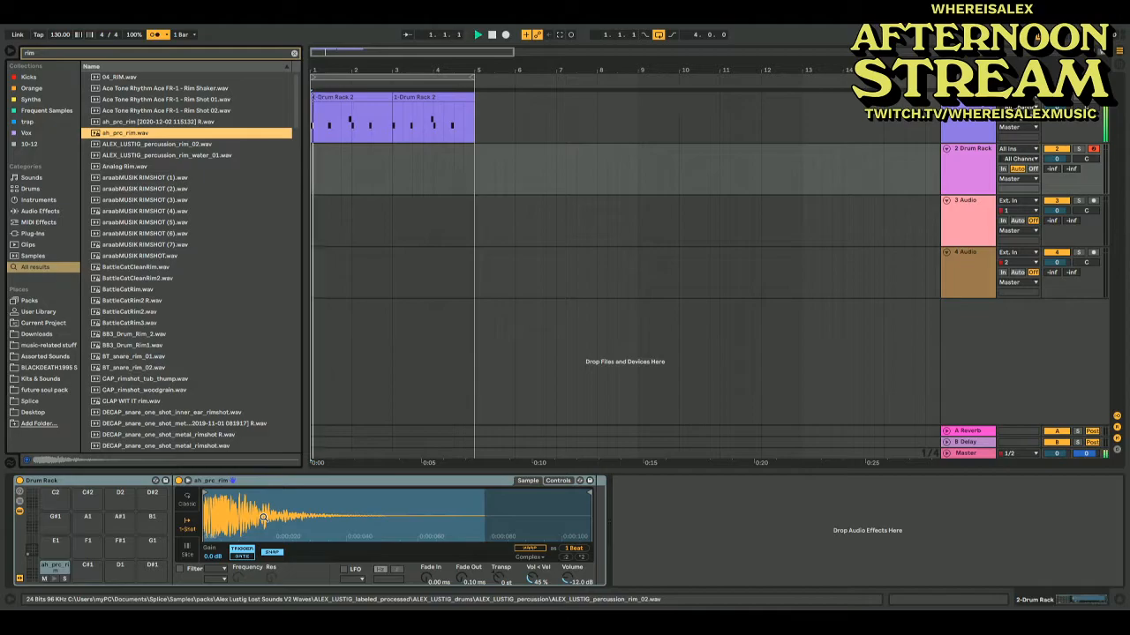
Play the kick pattern repeatedly from the start while trying out the new rim sound over it
{"action": "key", "text": "space"}
{"action": "key", "text": "space"}
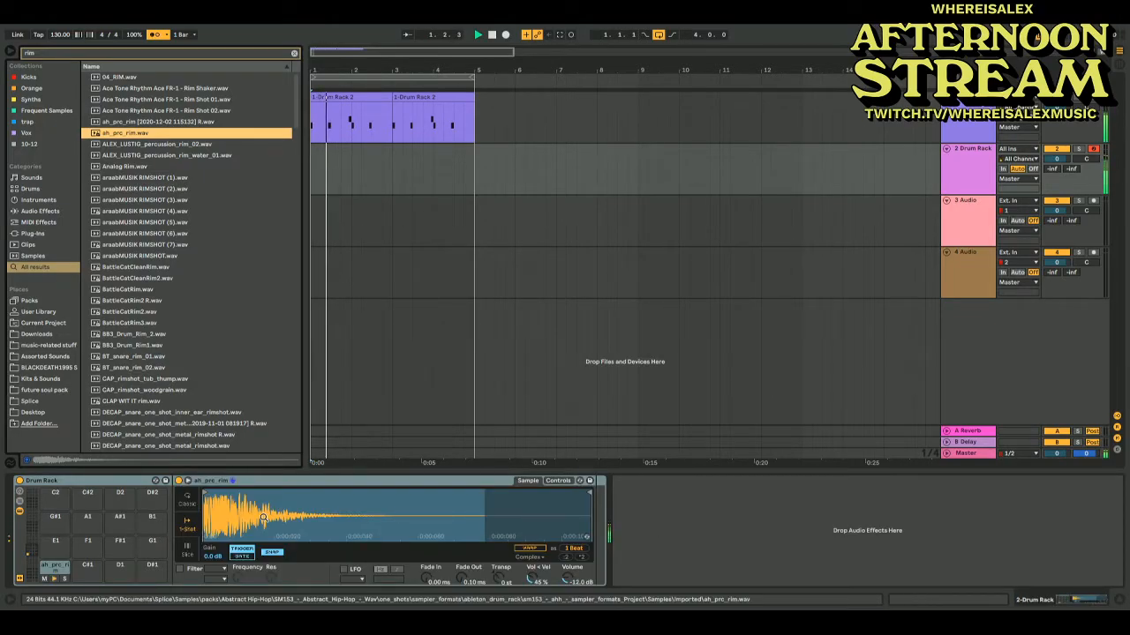
{"action": "key", "text": "space"}
{"action": "key", "text": "space"}
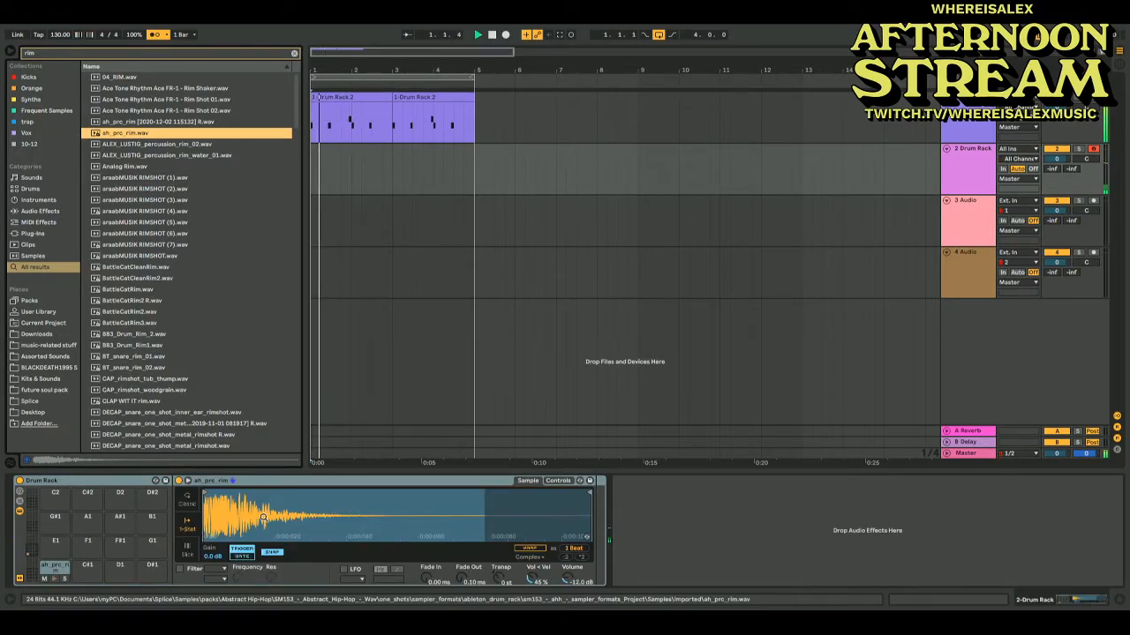
{"action": "key", "text": "space"}
{"action": "key", "text": "space"}
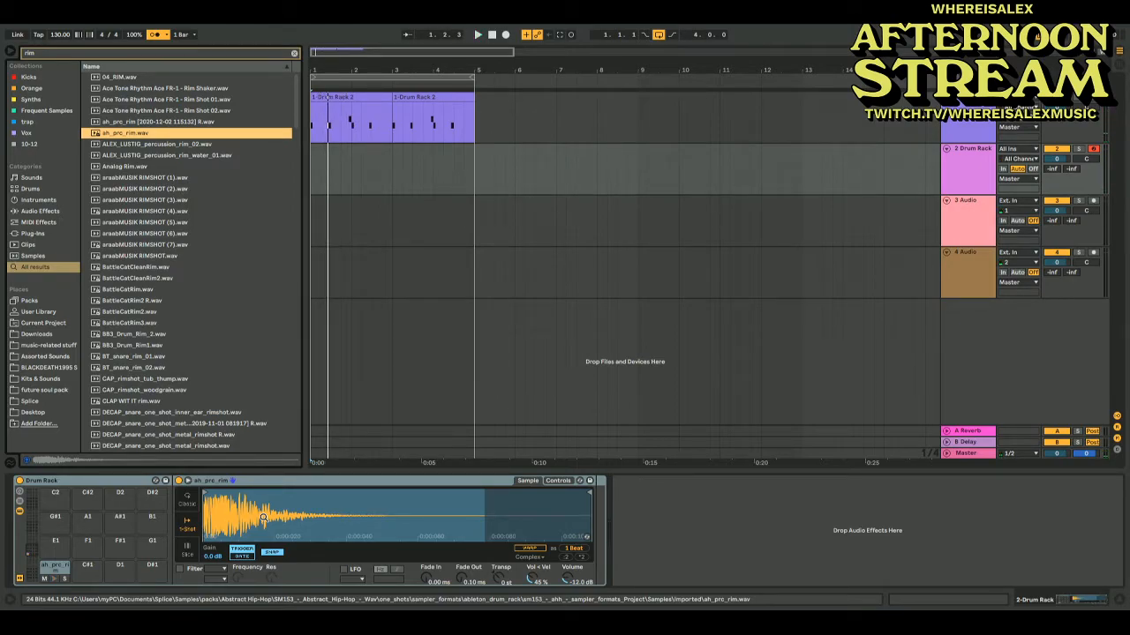
{"action": "key", "text": "space"}
{"action": "key", "text": "space"}
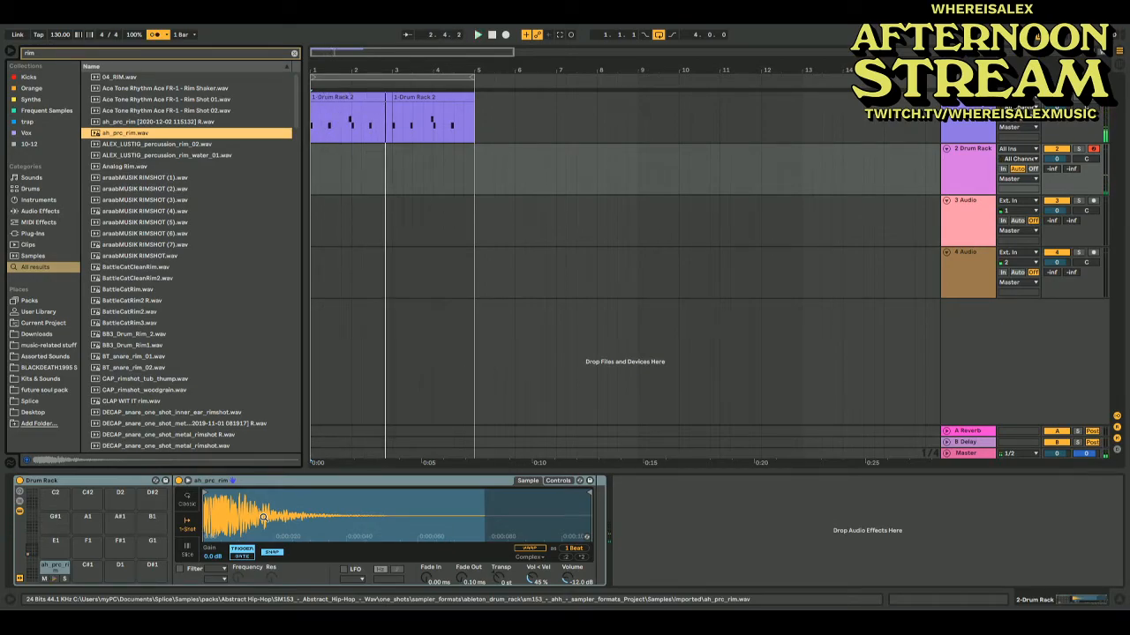
{"action": "key", "text": "space"}
{"action": "key", "text": "space"}
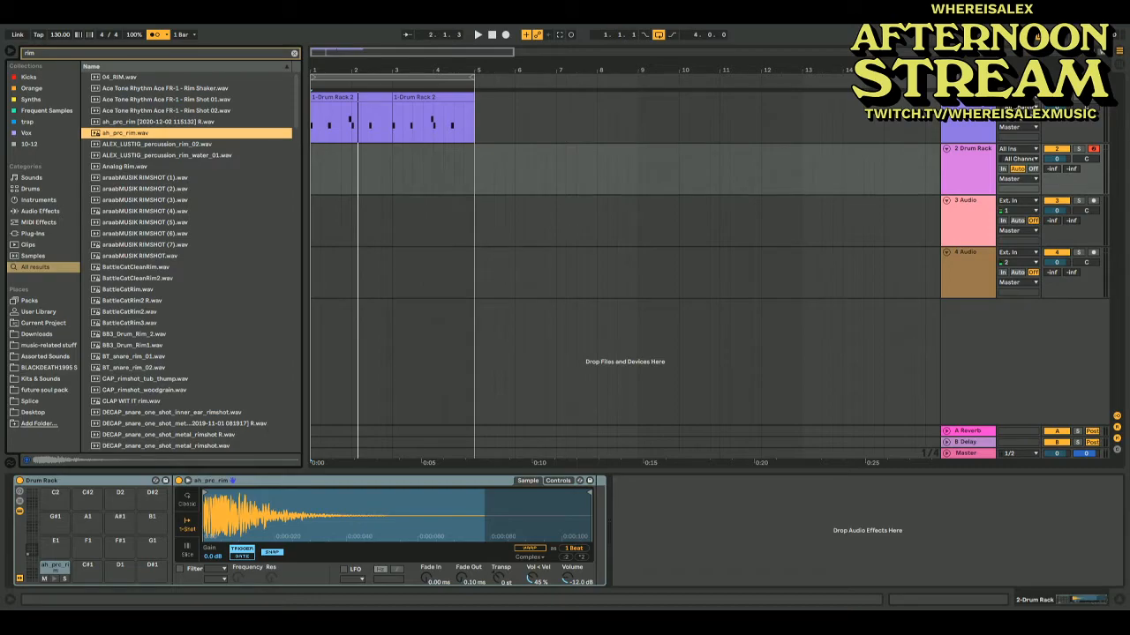
{"action": "key", "text": "space"}
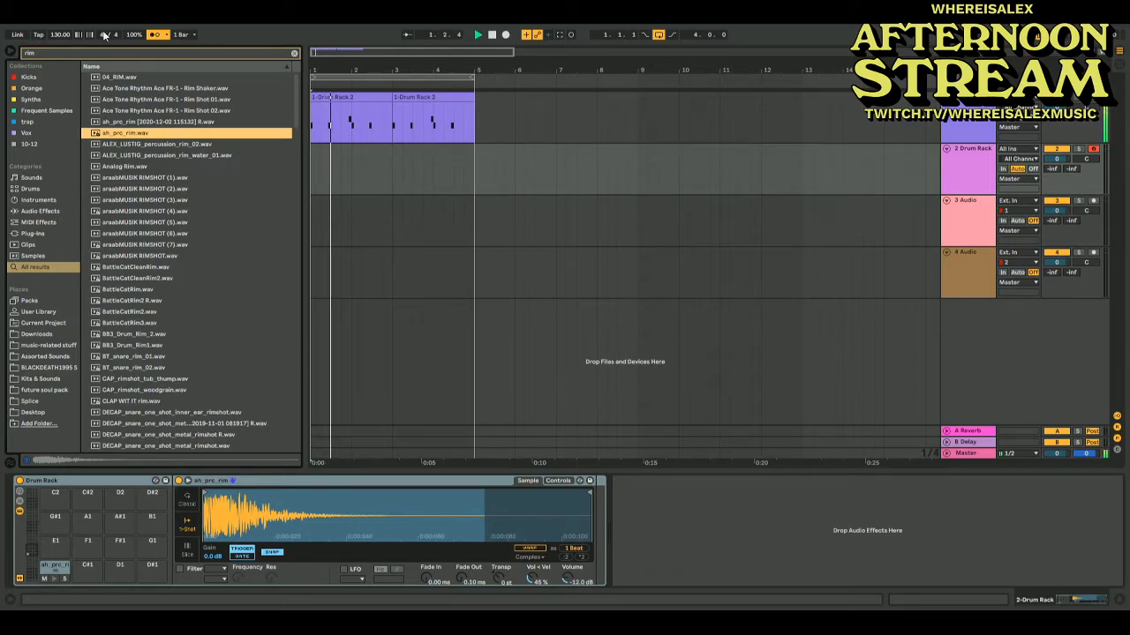
{"action": "left_click", "coordinate": [53, 55]}
{"action": "type", "text": "burial"}
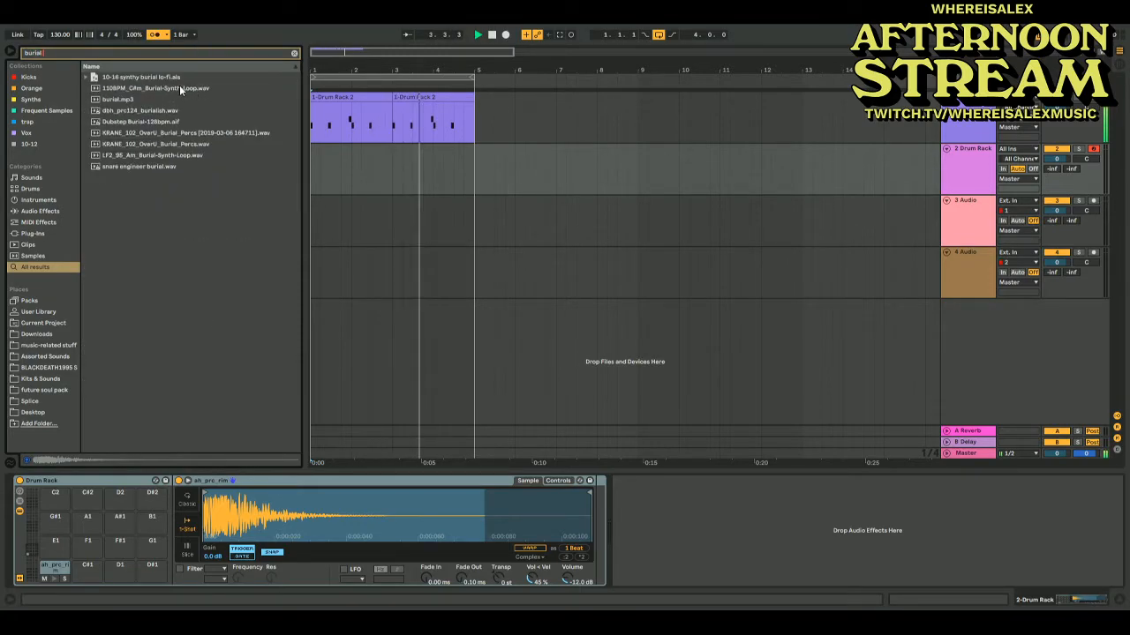
{"action": "left_click", "coordinate": [492, 38]}
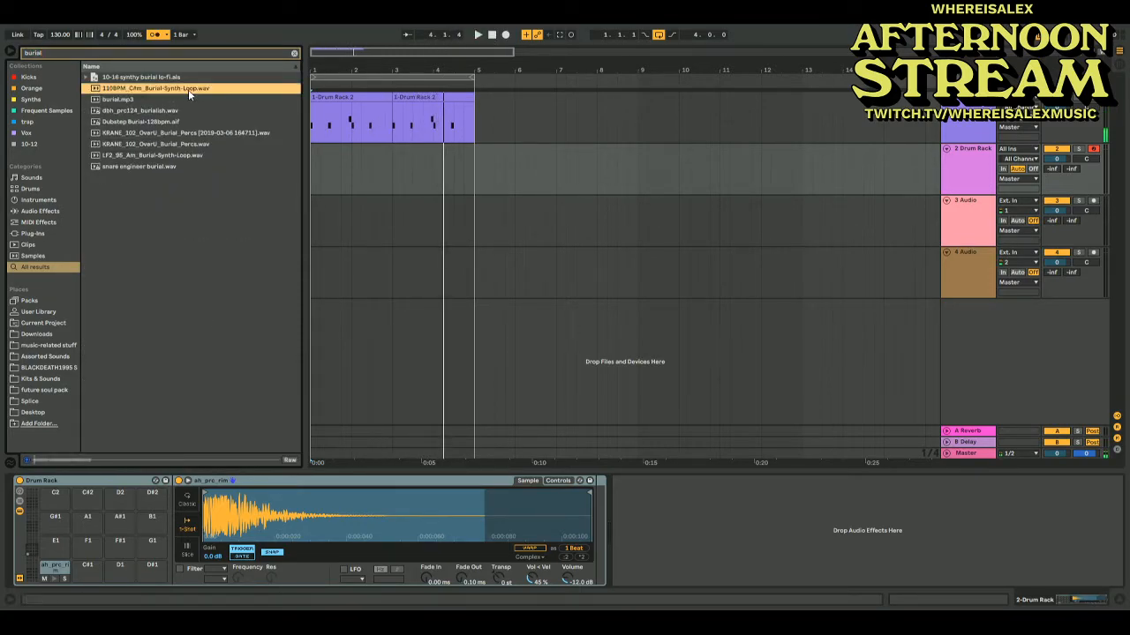
{"action": "left_click", "coordinate": [143, 145]}
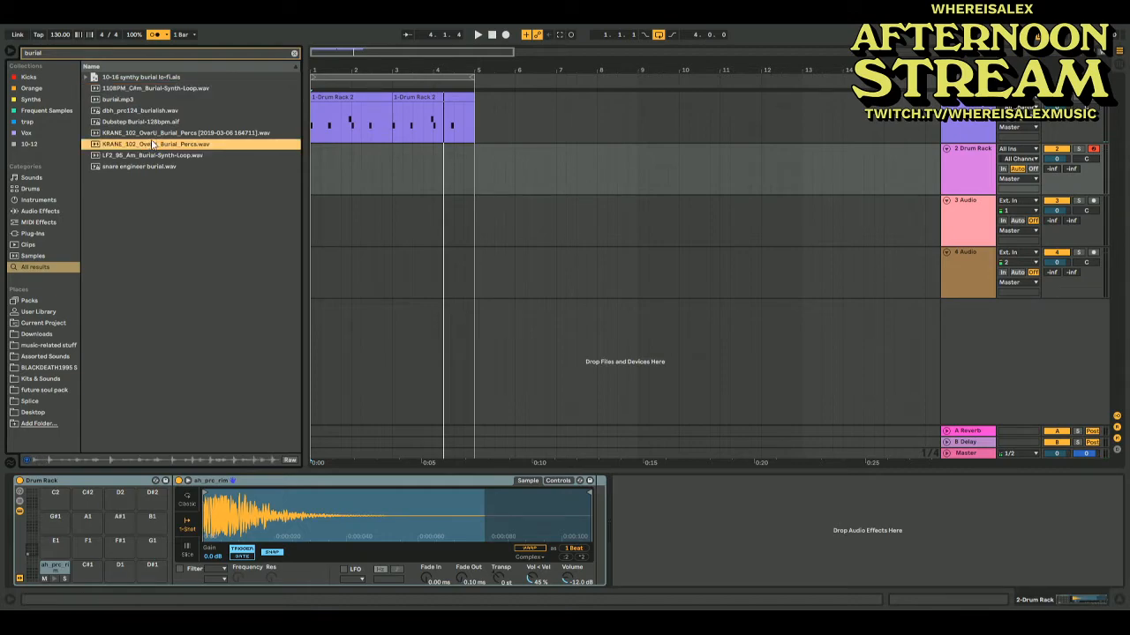
{"action": "key", "text": "Up"}
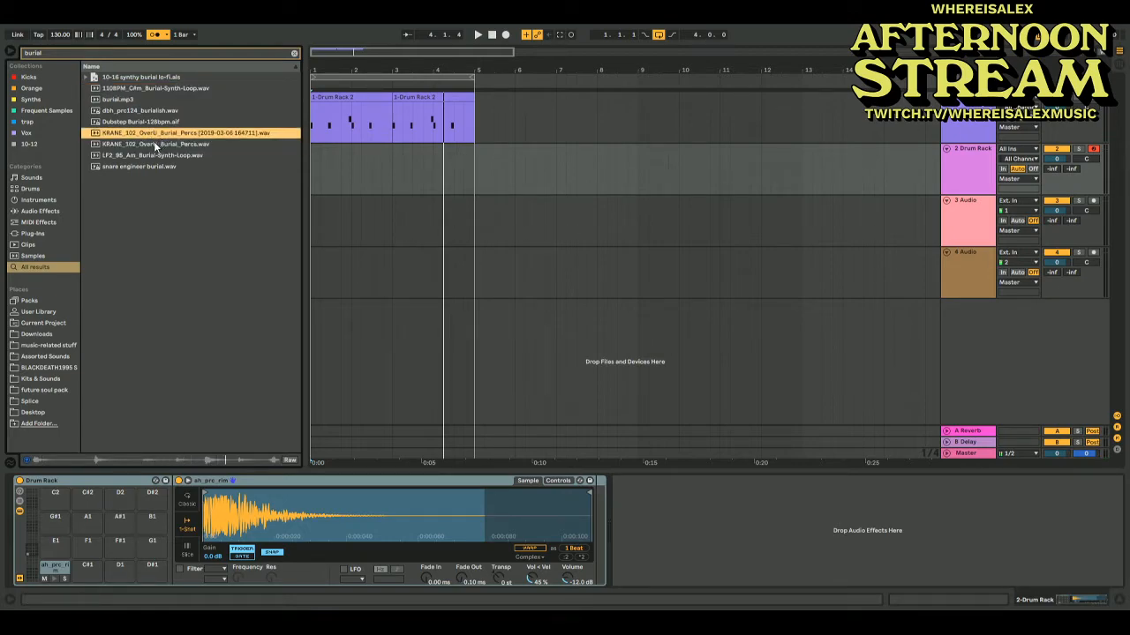
{"action": "left_click_drag", "start_coordinate": [151, 137], "coordinate": [314, 221]}
{"action": "key", "text": "space"}
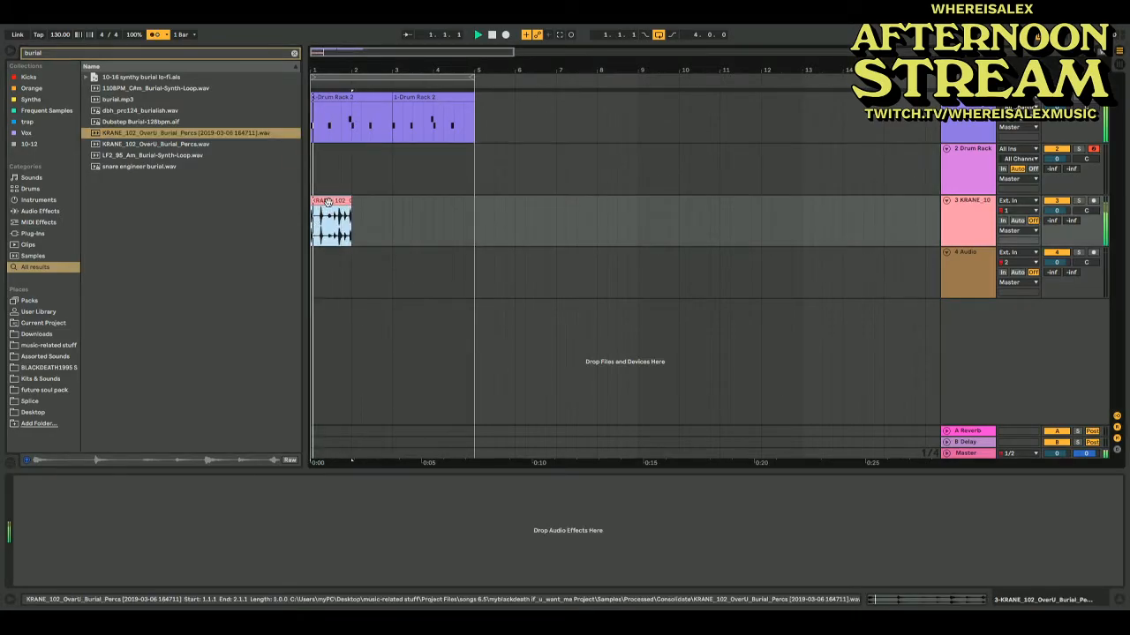
Lower the percussion clip's gain to about -6.2 dB and duplicate the clip so it also fills bar 2
{"action": "left_click", "coordinate": [329, 202]}
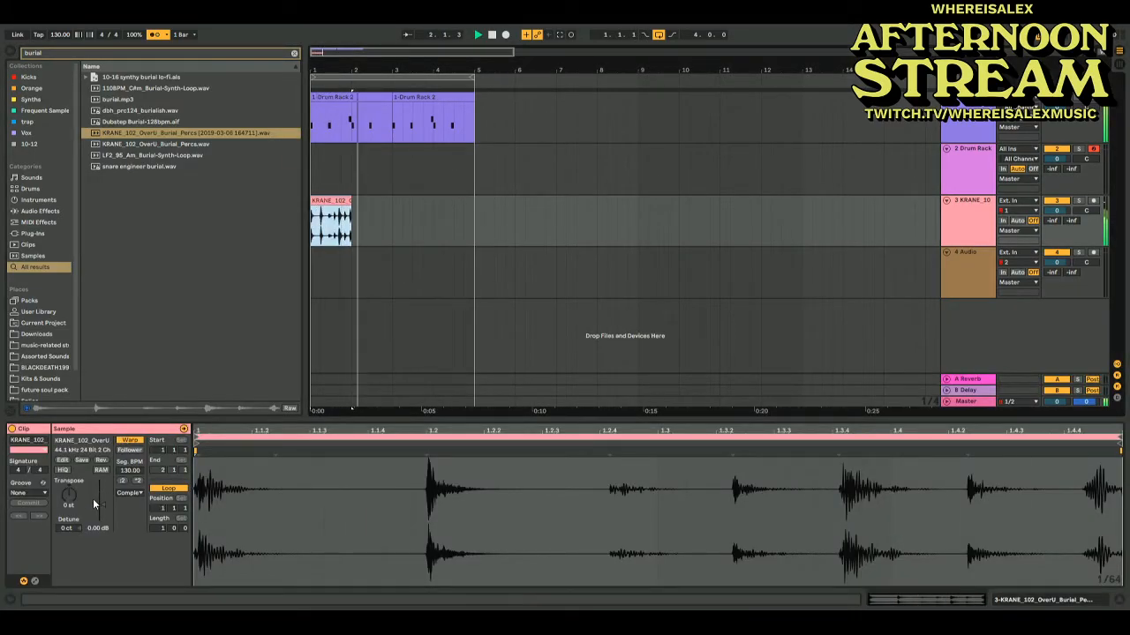
{"action": "left_click_drag", "start_coordinate": [328, 203], "coordinate": [330, 259]}
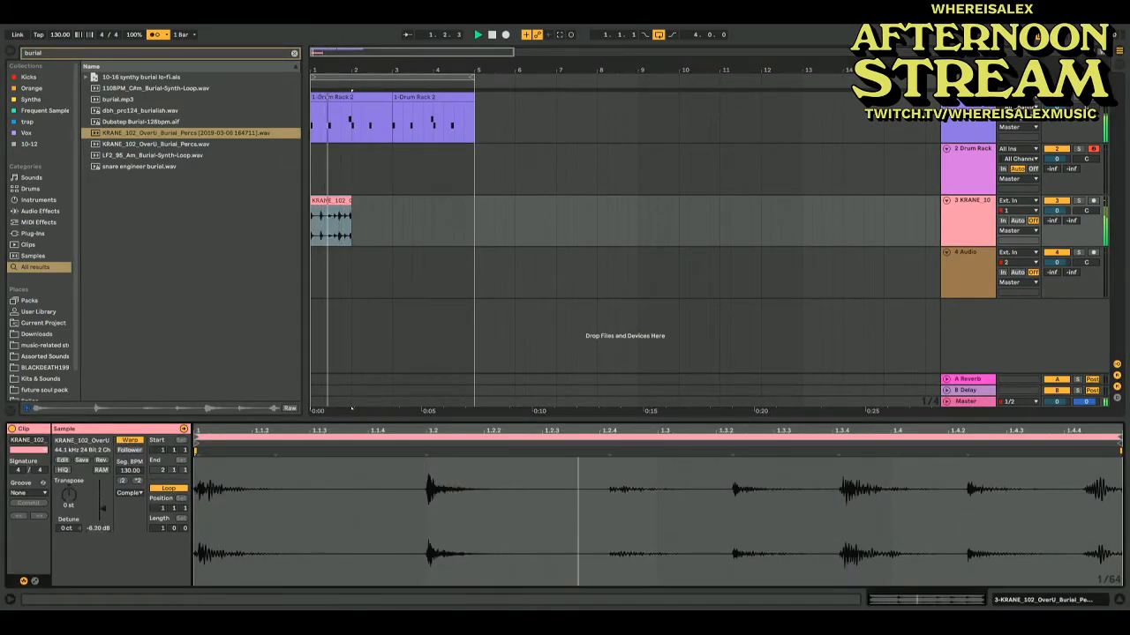
{"action": "left_click", "coordinate": [327, 199]}
{"action": "left_click", "coordinate": [327, 199]}
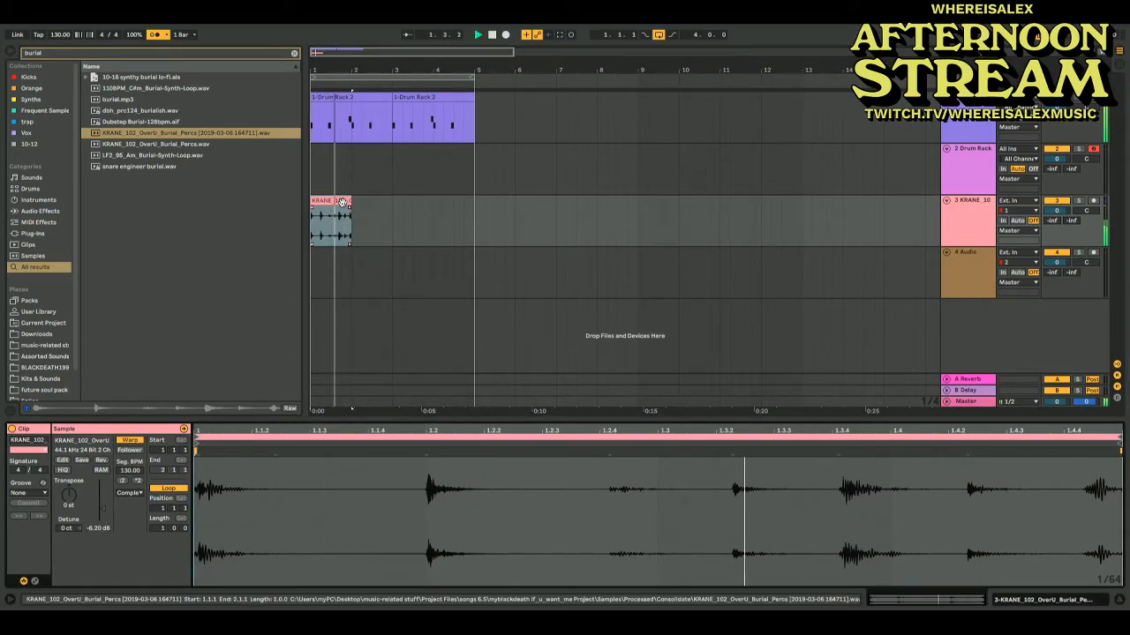
{"action": "key", "text": "ctrl+d"}
{"action": "left_click", "coordinate": [342, 202]}
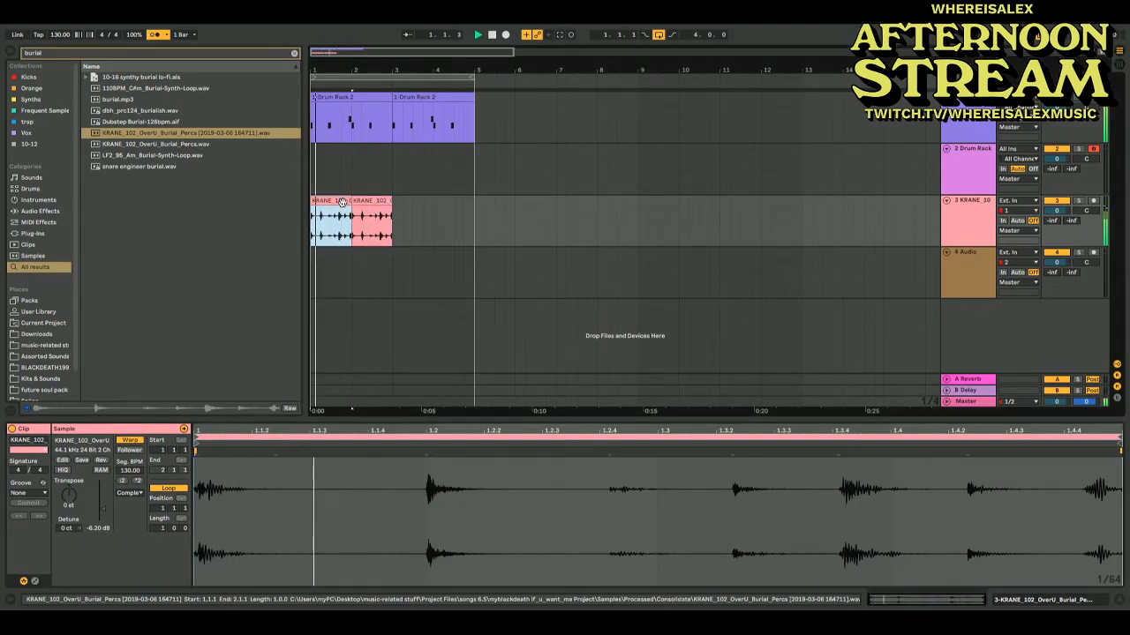
Split the first percussion clip at 1.3.2 and 1.3.3 to isolate the hit between them
{"action": "left_click_drag", "start_coordinate": [320, 55], "coordinate": [361, 126]}
{"action": "mouse_move", "coordinate": [446, 227]}
{"action": "left_mouse_down"}
{"action": "mouse_move", "coordinate": [458, 230]}
{"action": "mouse_move", "coordinate": [433, 233]}
{"action": "left_mouse_up"}
{"action": "left_click", "coordinate": [423, 232]}
{"action": "key", "text": "ctrl+e"}
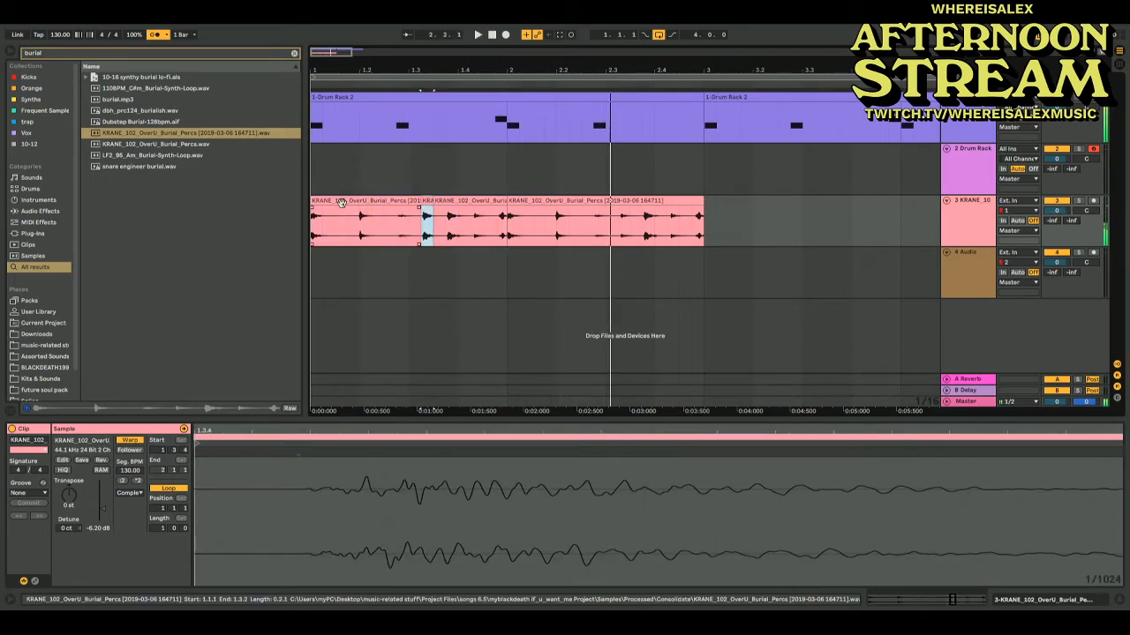
Shift the isolated hit to 1.3.3, start the following slice at 1.4.1, and extend the hit up to that slice
{"action": "left_click", "coordinate": [341, 200]}
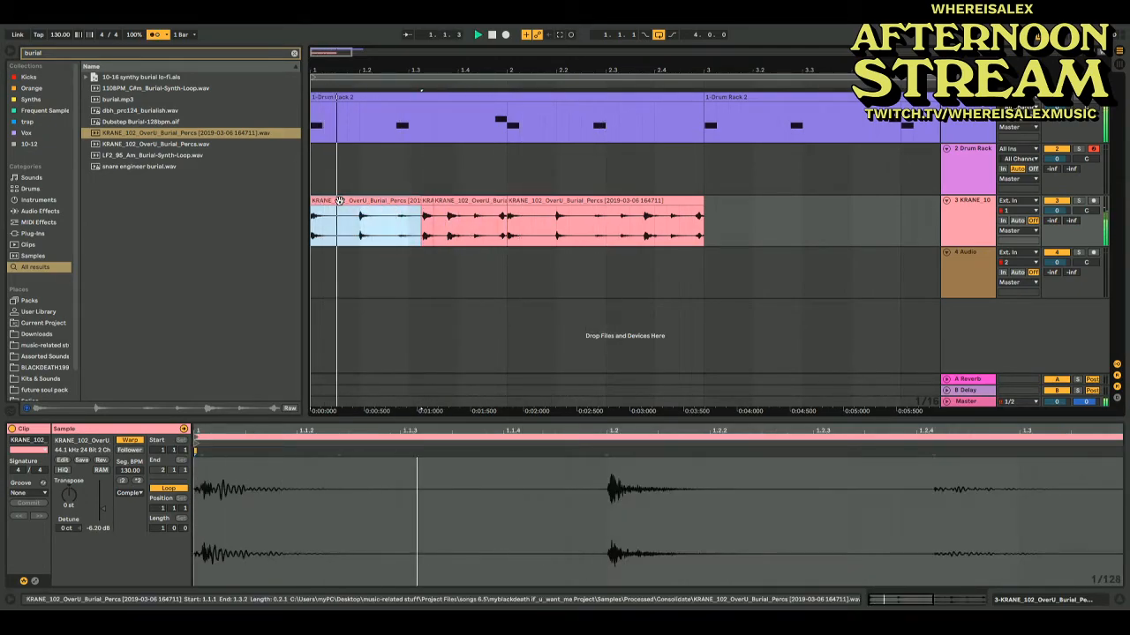
{"action": "left_click", "coordinate": [439, 201]}
{"action": "left_click", "coordinate": [415, 201]}
{"action": "key", "text": "space"}
{"action": "key", "text": "space"}
{"action": "key", "text": "space"}
{"action": "left_click_drag", "start_coordinate": [450, 201], "coordinate": [468, 216]}
{"action": "left_click", "coordinate": [367, 199]}
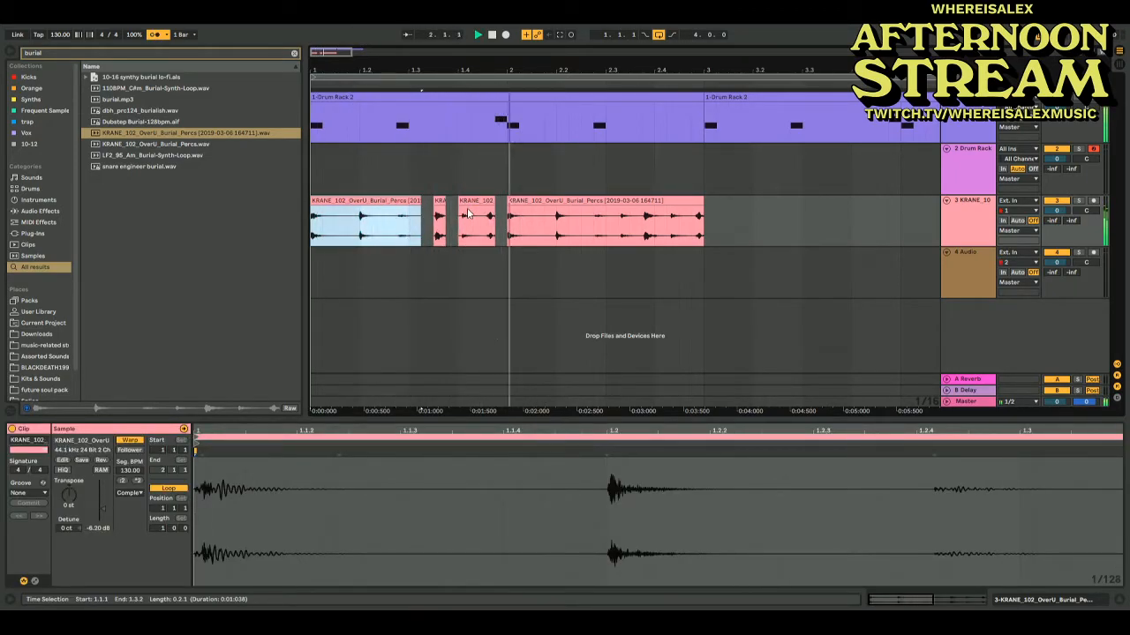
{"action": "left_click_drag", "start_coordinate": [434, 209], "coordinate": [495, 216]}
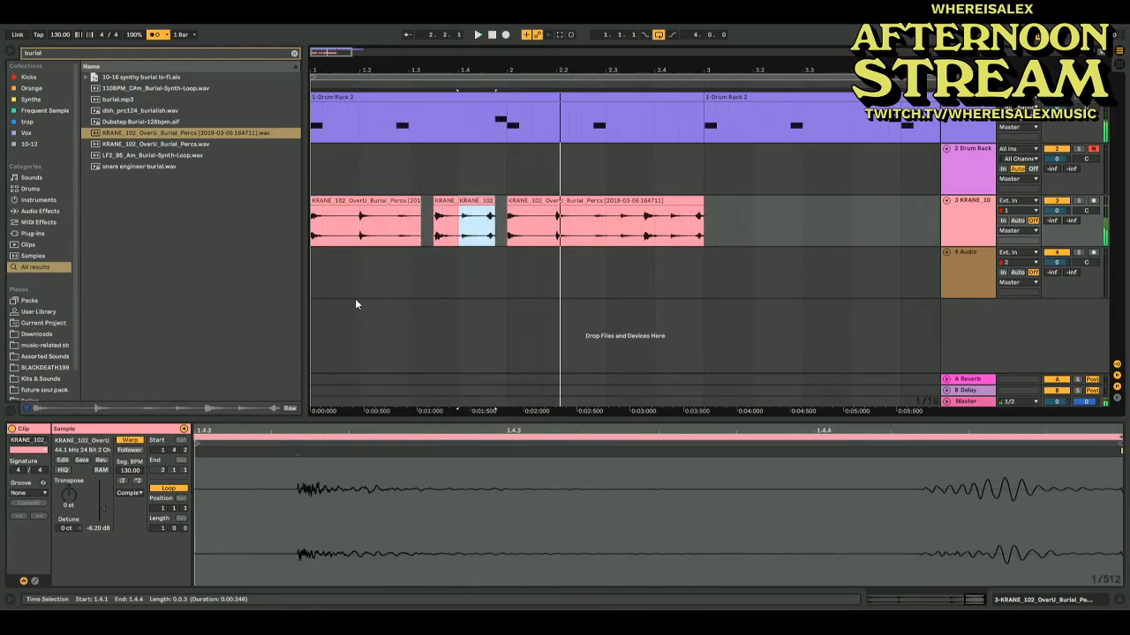
Warp the first hit of the 1.4.1 slice slightly earlier, and extend the slice to bar 2 with a fade-out
{"action": "left_click_drag", "start_coordinate": [298, 451], "coordinate": [237, 454]}
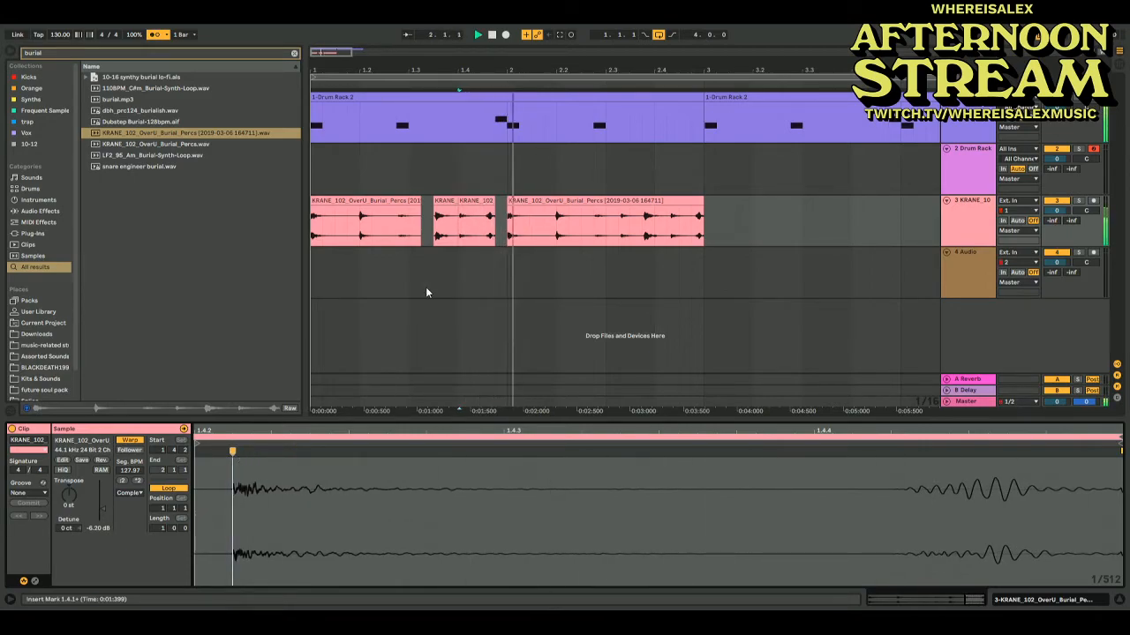
{"action": "left_click_drag", "start_coordinate": [495, 204], "coordinate": [506, 204]}
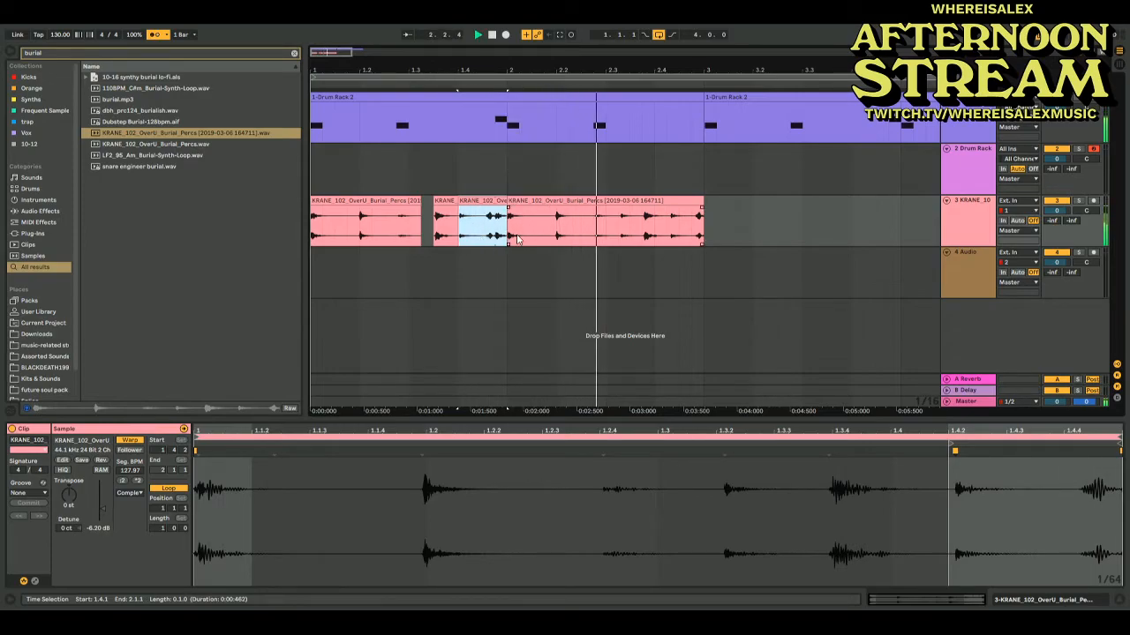
{"action": "scroll", "coordinate": [503, 212], "scroll_direction": "right", "scroll_amount": 1}
{"action": "left_click_drag", "start_coordinate": [503, 209], "coordinate": [492, 211]}
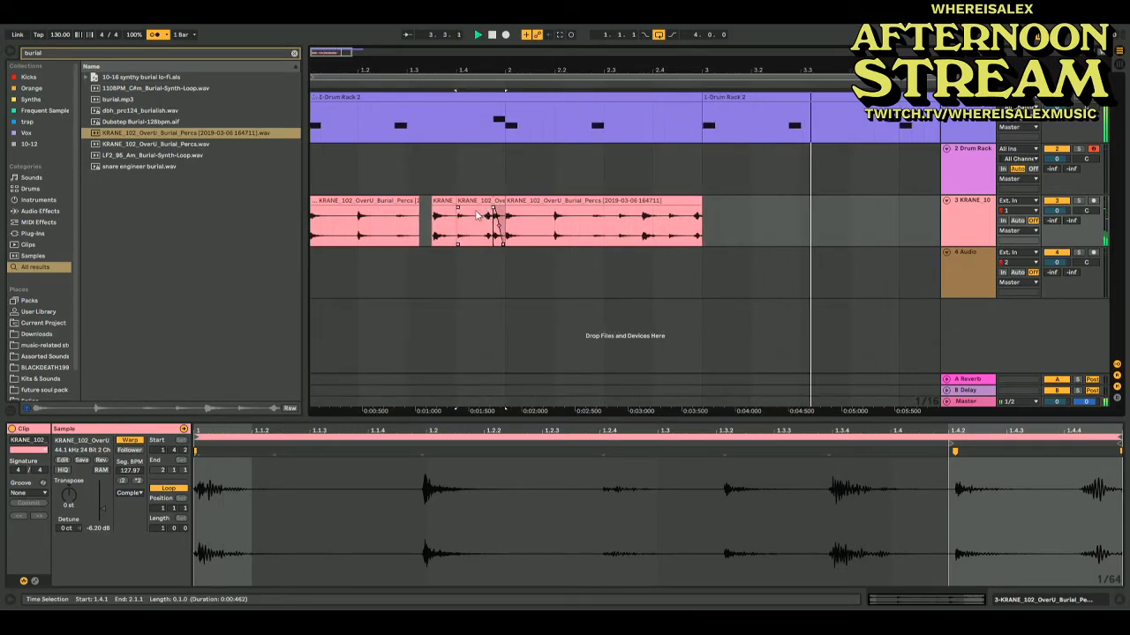
Select the opening percussion slice and turn off the metronome
{"action": "left_click", "coordinate": [369, 194]}
{"action": "left_click", "coordinate": [369, 194]}
{"action": "left_click", "coordinate": [154, 35]}
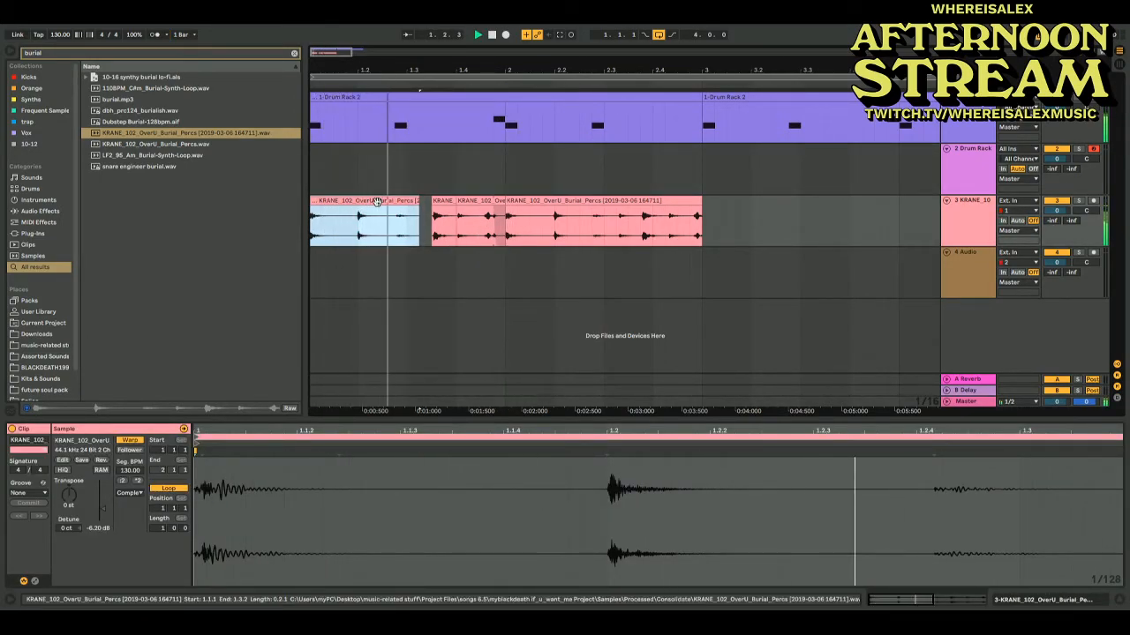
Trim the last slice before bar 2 to start at 1.4.3 and turn off its Loop setting
{"action": "left_click_drag", "start_coordinate": [461, 202], "coordinate": [477, 207]}
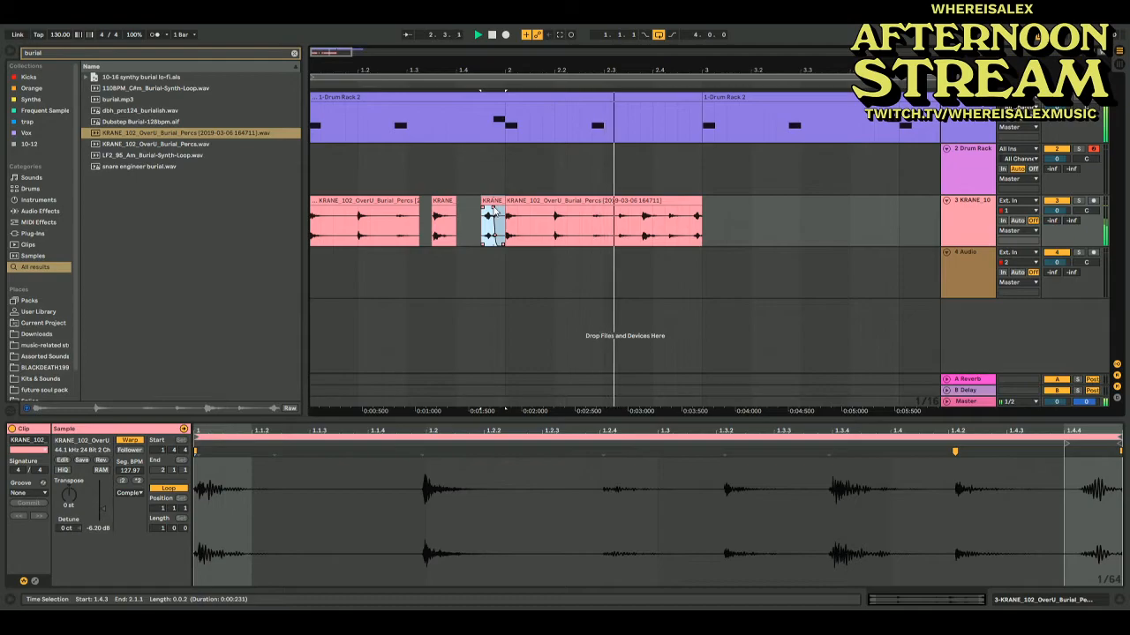
{"action": "left_click", "coordinate": [165, 491]}
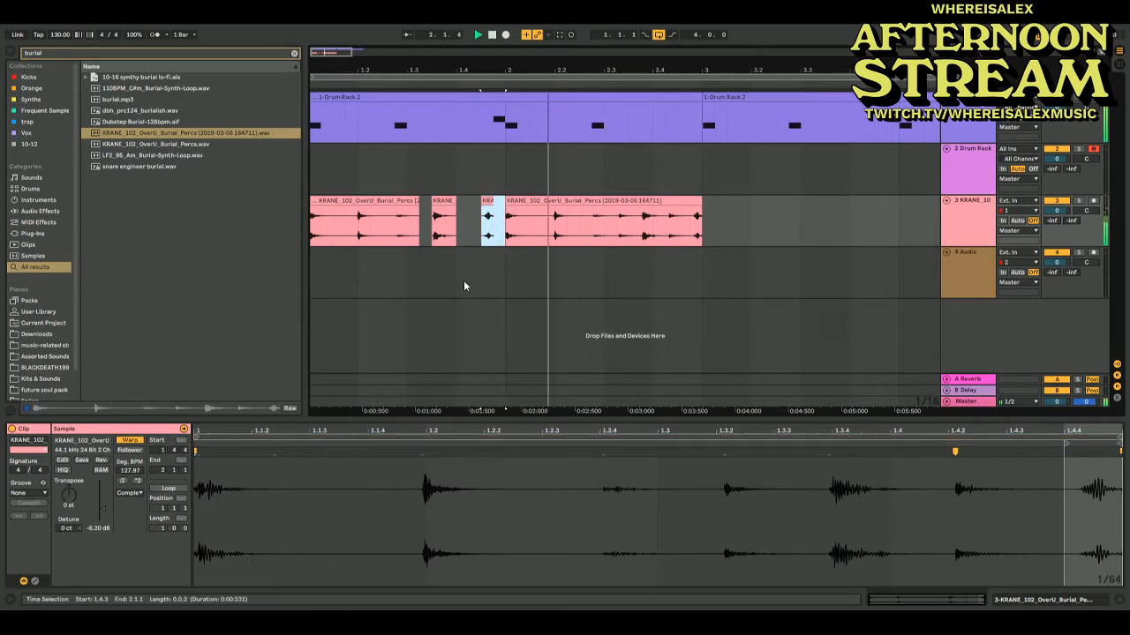
{"action": "left_click", "coordinate": [491, 202]}
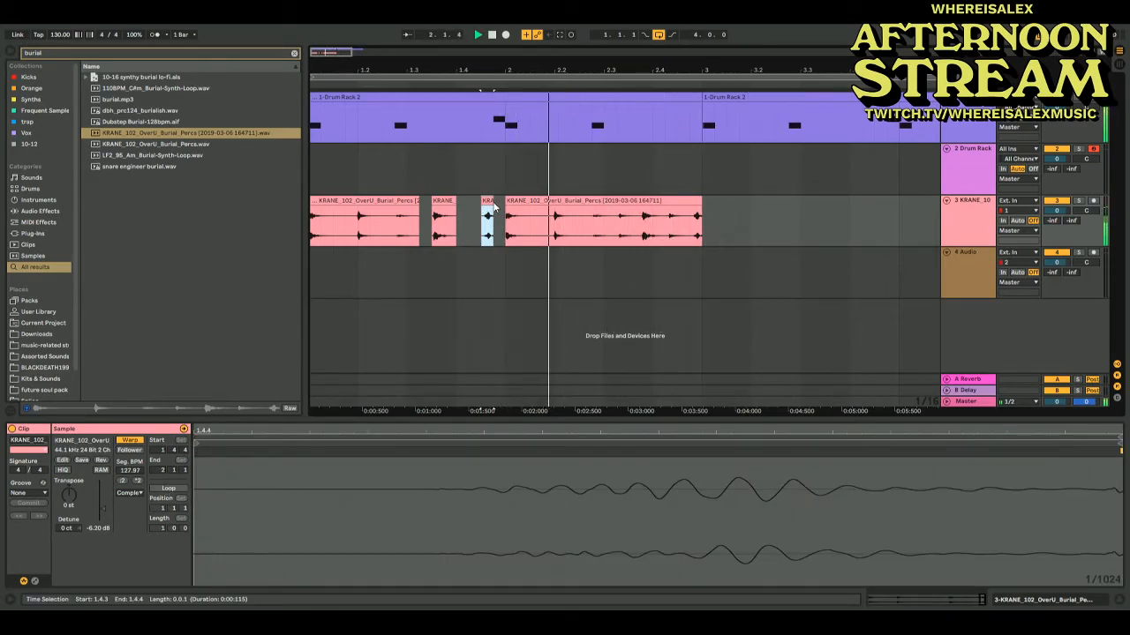
{"action": "left_click_drag", "start_coordinate": [328, 50], "coordinate": [329, 53]}
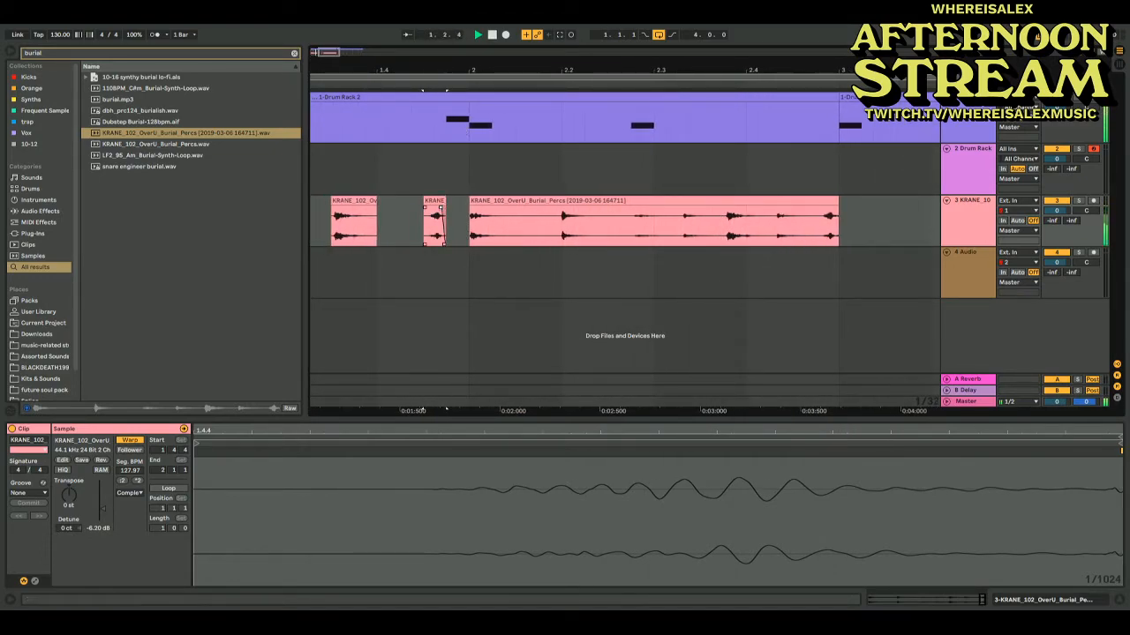
{"action": "left_click_drag", "start_coordinate": [337, 49], "coordinate": [335, 40]}
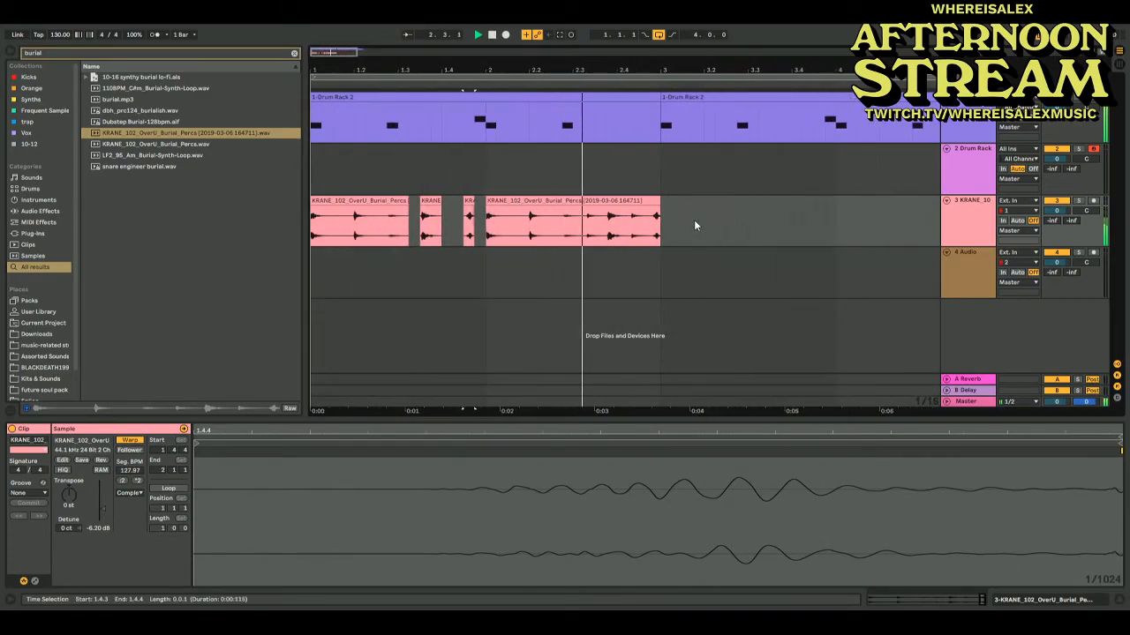
Duplicate the edited two-bar percussion pattern to bar 3, and select the second Drum Rack track
{"action": "left_click", "coordinate": [665, 228]}
{"action": "left_click_drag", "start_coordinate": [665, 228], "coordinate": [302, 225]}
{"action": "key", "text": "ctrl+d"}
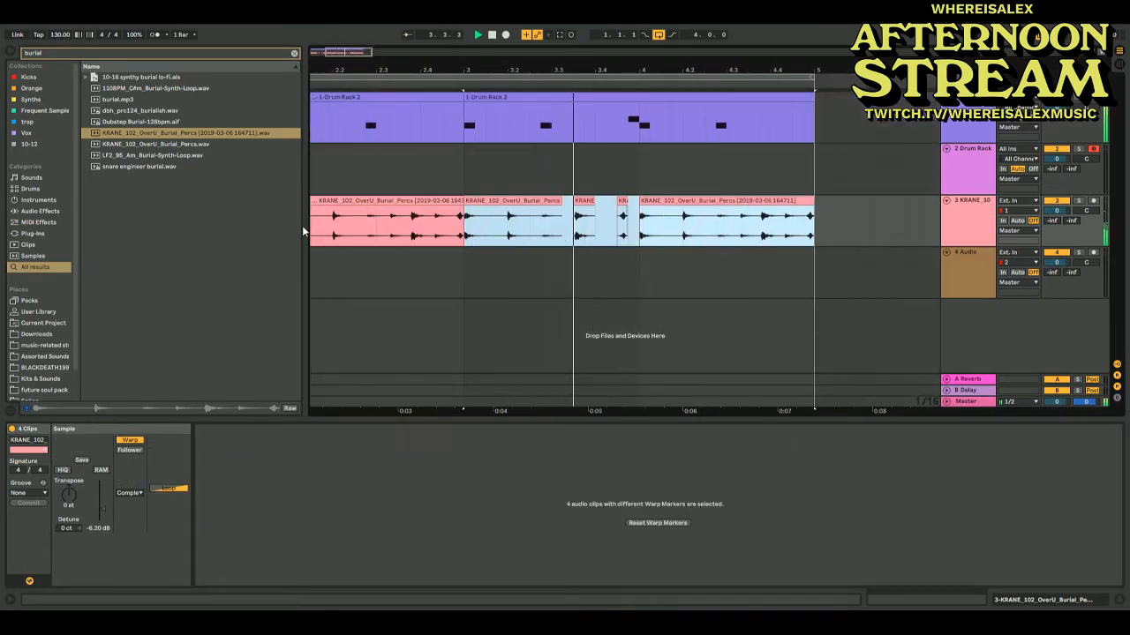
{"action": "left_click", "coordinate": [738, 173]}
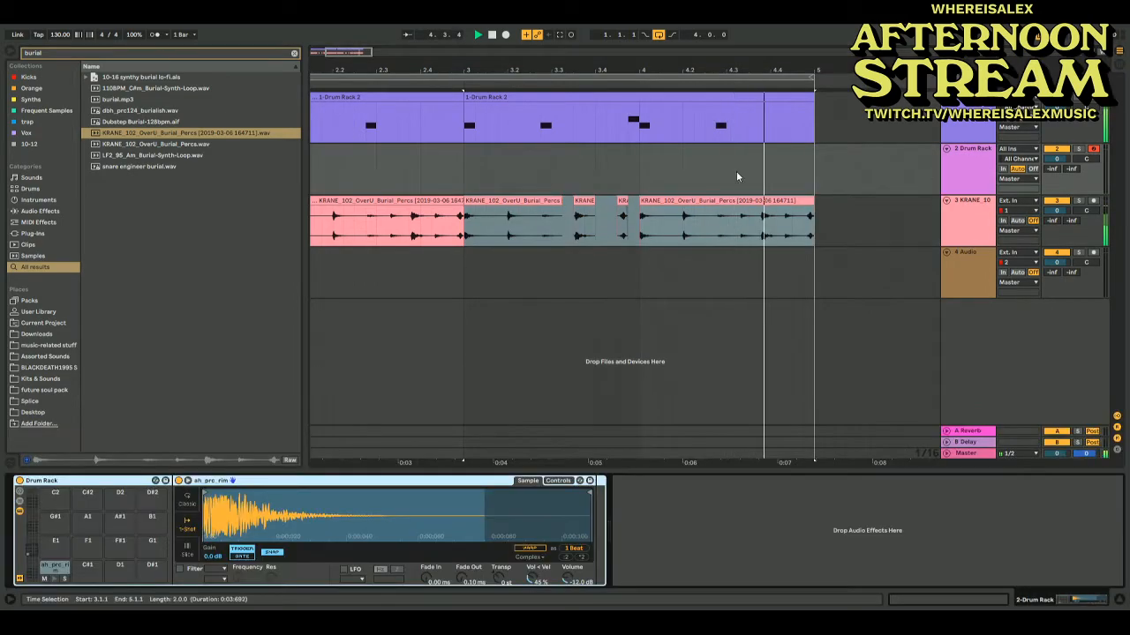
Search the library for "lighter", audition the results, and replace the Drum Rack's rim sample with ElectricLighterClick_SFXB.6.wav
{"action": "left_click", "coordinate": [70, 55]}
{"action": "key", "text": "BackSpace"}
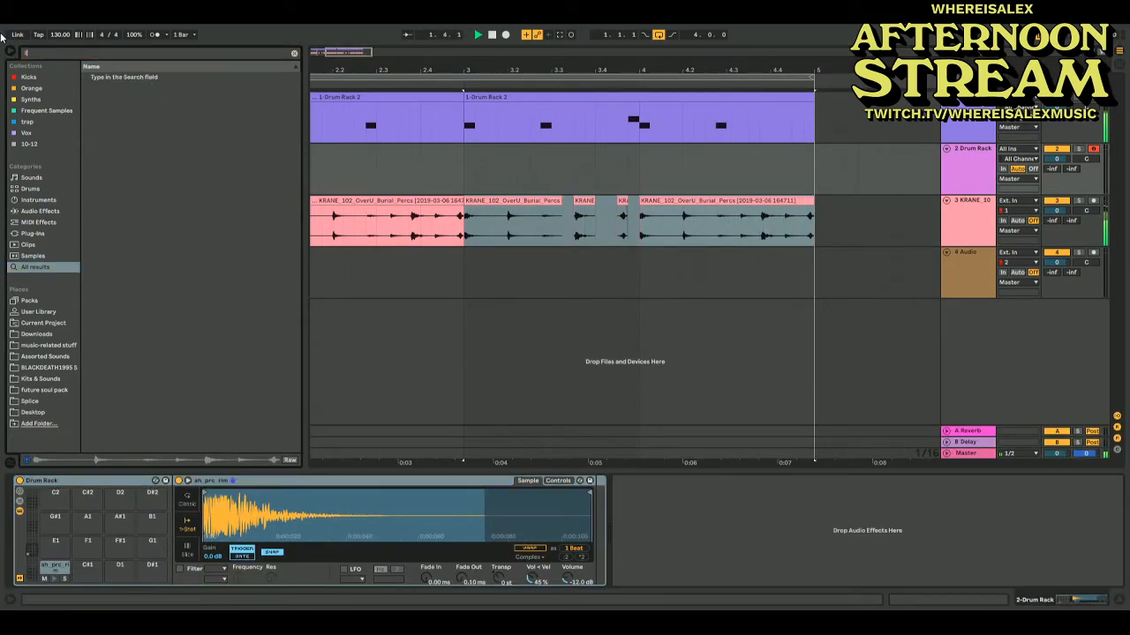
{"action": "type", "text": "lighter"}
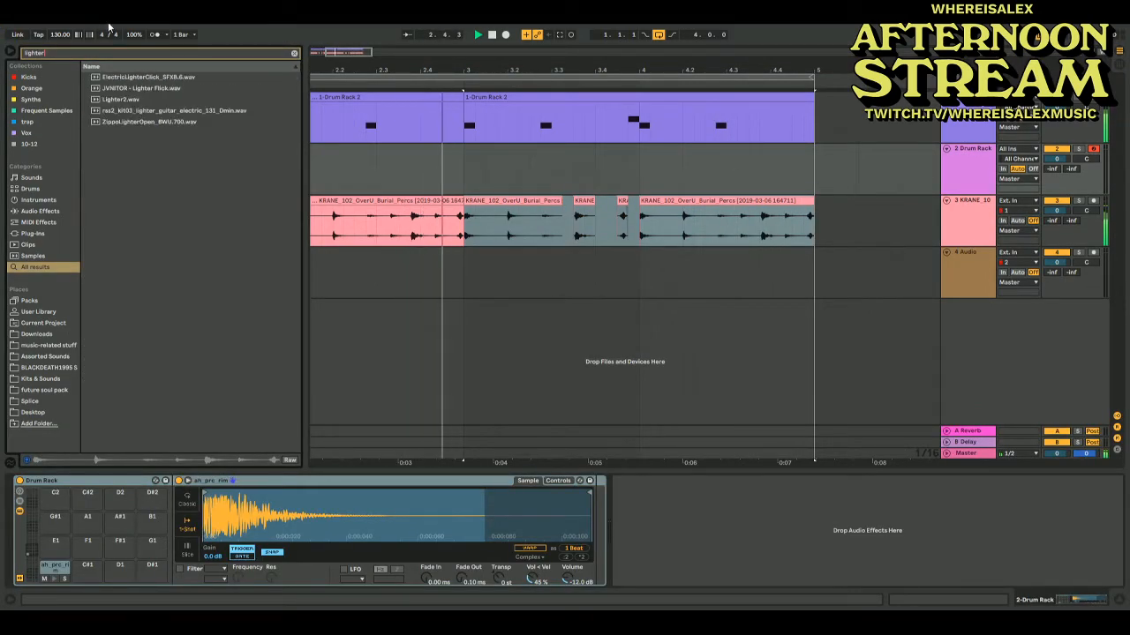
{"action": "left_click", "coordinate": [148, 126]}
{"action": "key", "text": "Up"}
{"action": "key", "text": "Up"}
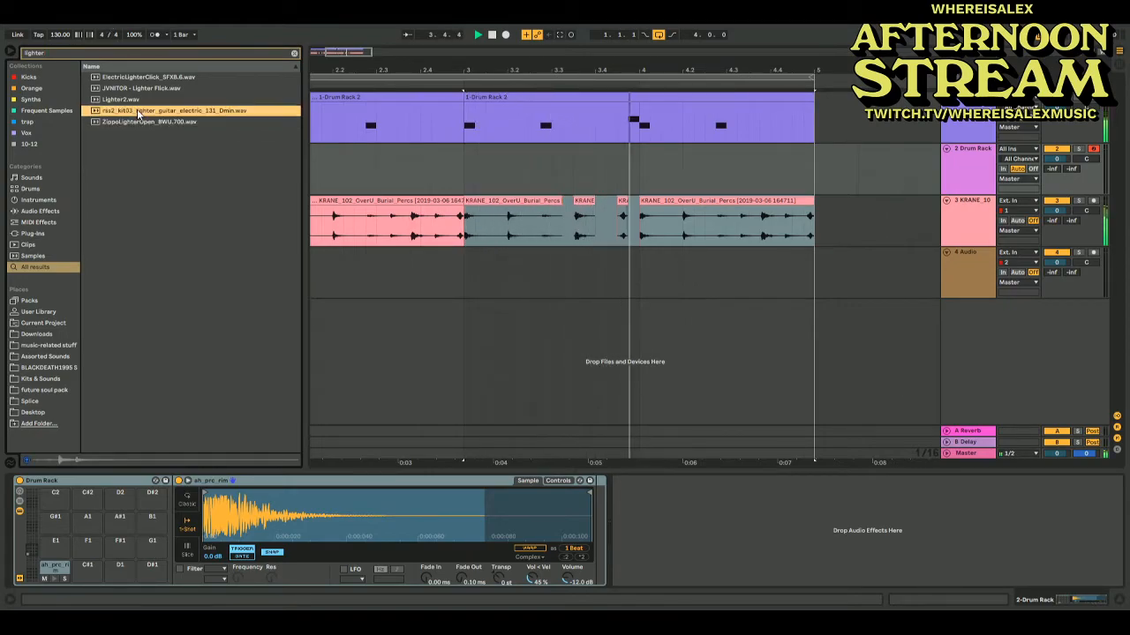
{"action": "key", "text": "Up"}
{"action": "key", "text": "Up"}
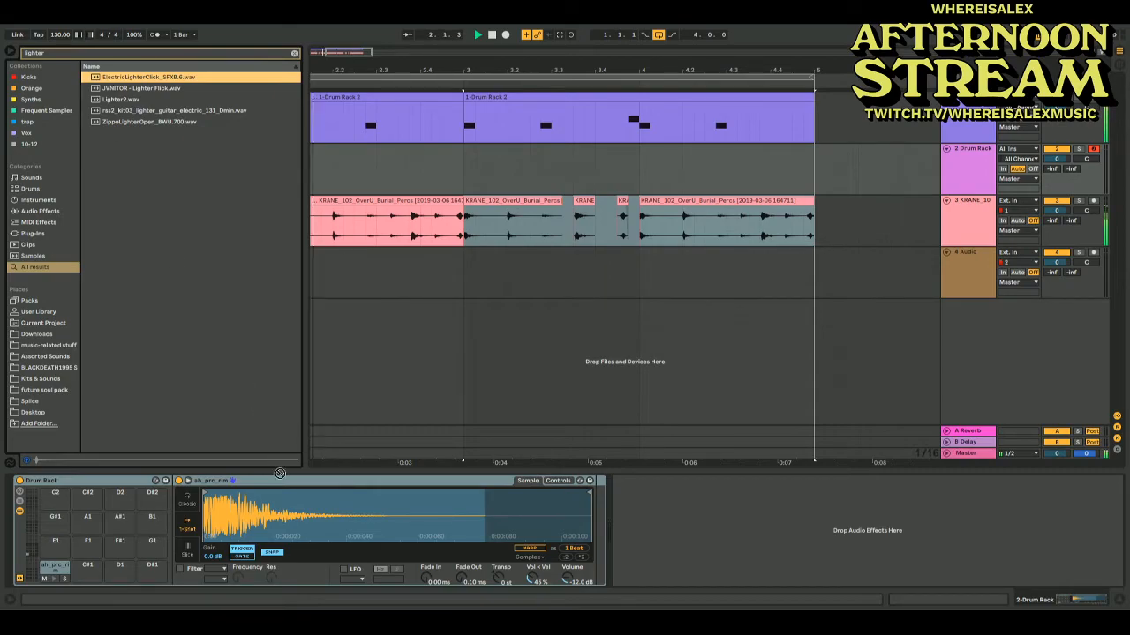
{"action": "left_click_drag", "start_coordinate": [279, 474], "coordinate": [279, 504]}
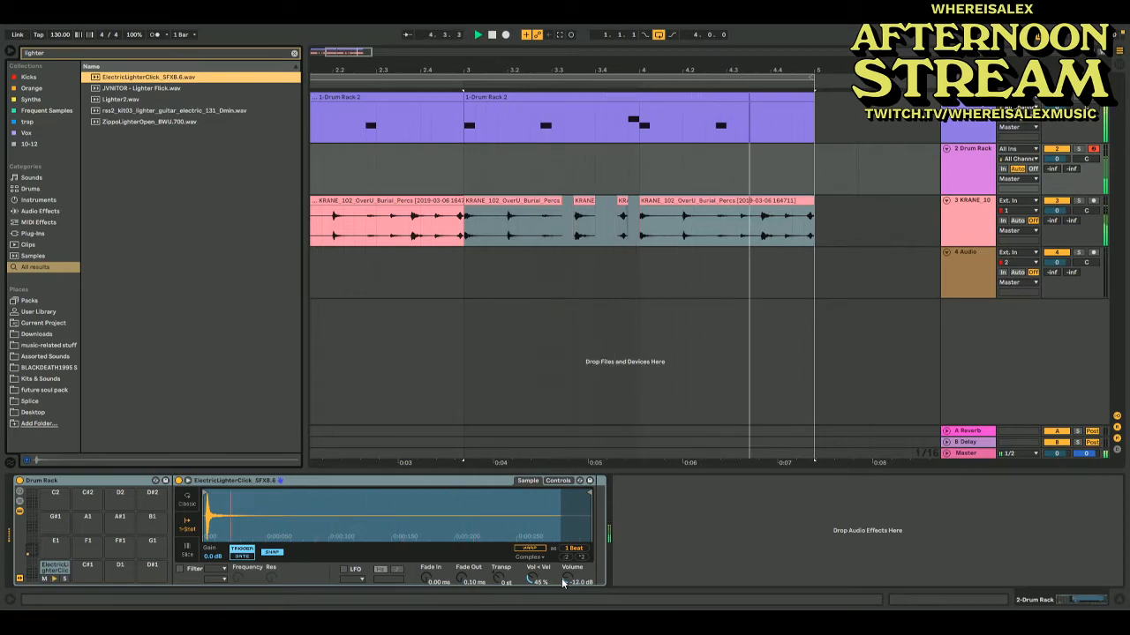
Record an offbeat lighter-click pattern across the loop on the second Drum Rack track, and quantize all its notes
{"action": "left_click", "coordinate": [559, 36]}
{"action": "left_click_drag", "start_coordinate": [344, 58], "coordinate": [446, 58]}
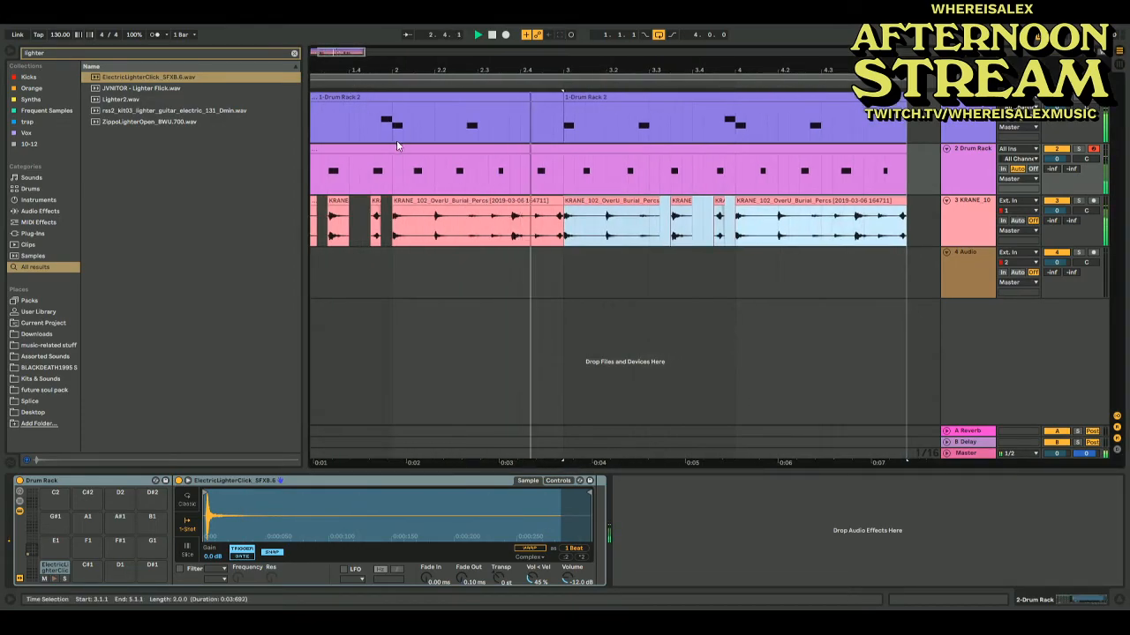
{"action": "double_click", "coordinate": [389, 149]}
{"action": "left_click", "coordinate": [580, 497]}
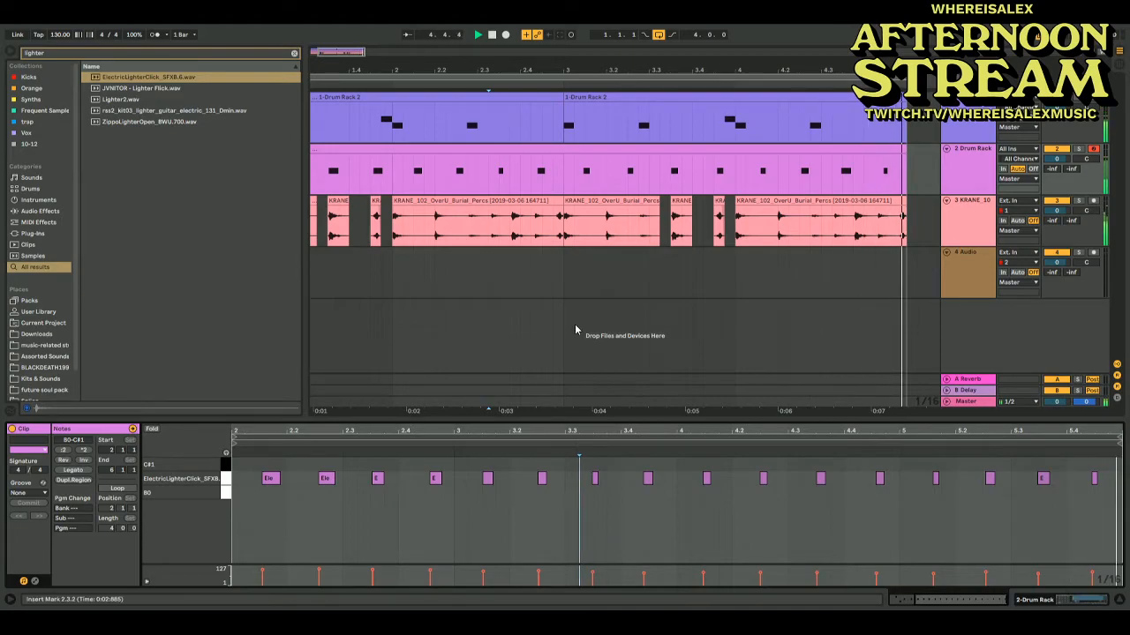
{"action": "key", "text": "ctrl+a"}
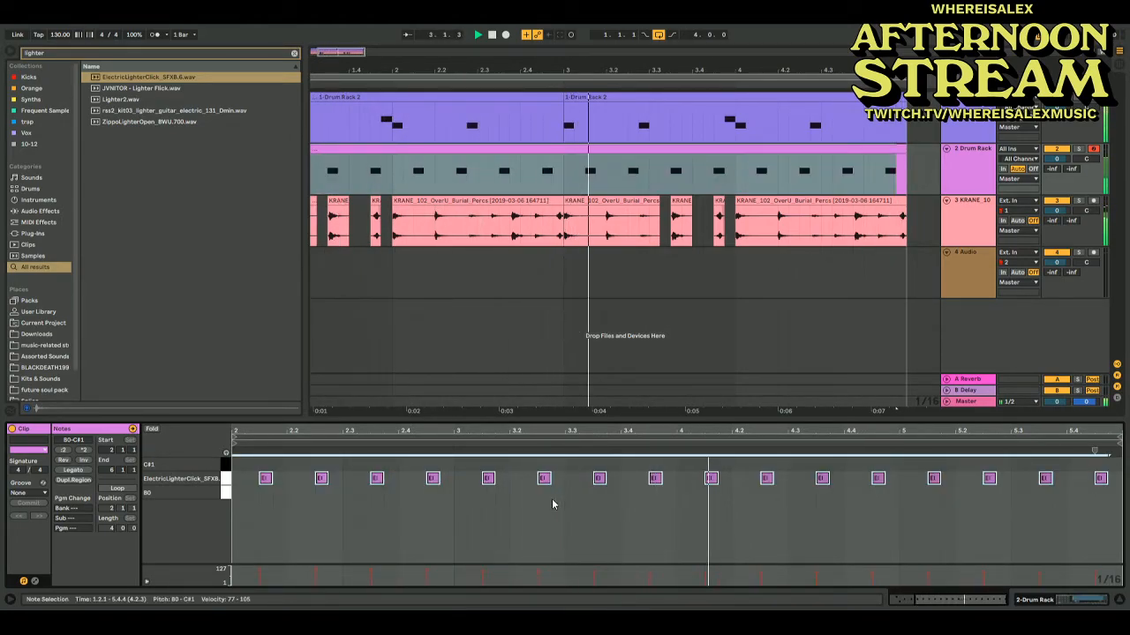
Show the track delay settings and set the lighter-click Drum Rack track's delay to 17 ms
{"action": "left_click", "coordinate": [1117, 400]}
{"action": "left_click_drag", "start_coordinate": [1080, 149], "coordinate": [1079, 143]}
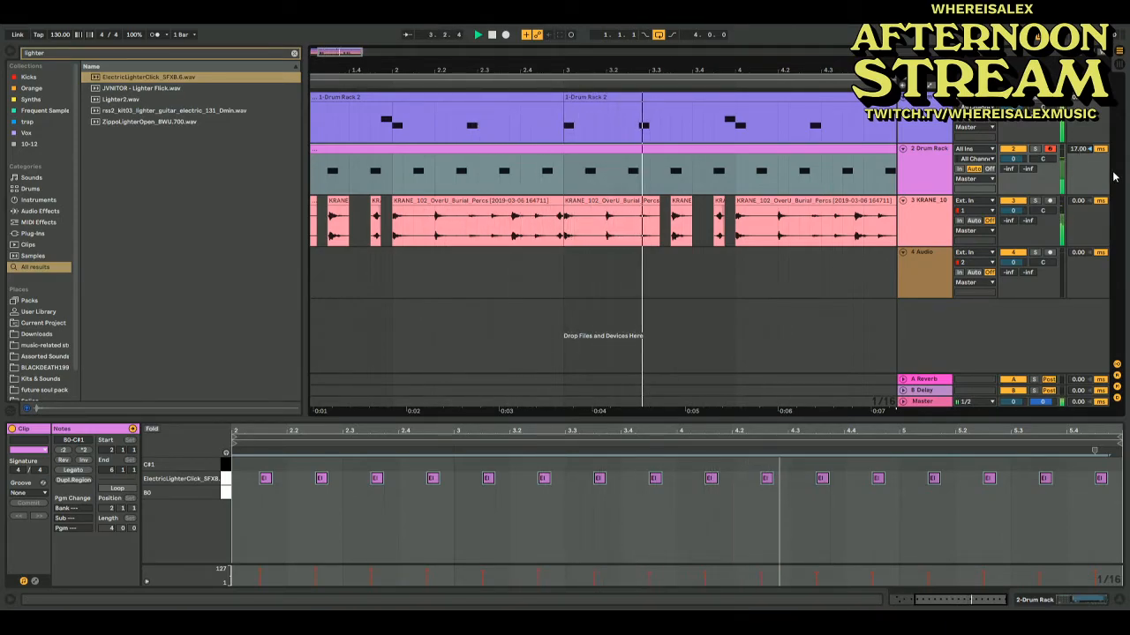
{"action": "left_click_drag", "start_coordinate": [1079, 156], "coordinate": [1079, 154]}
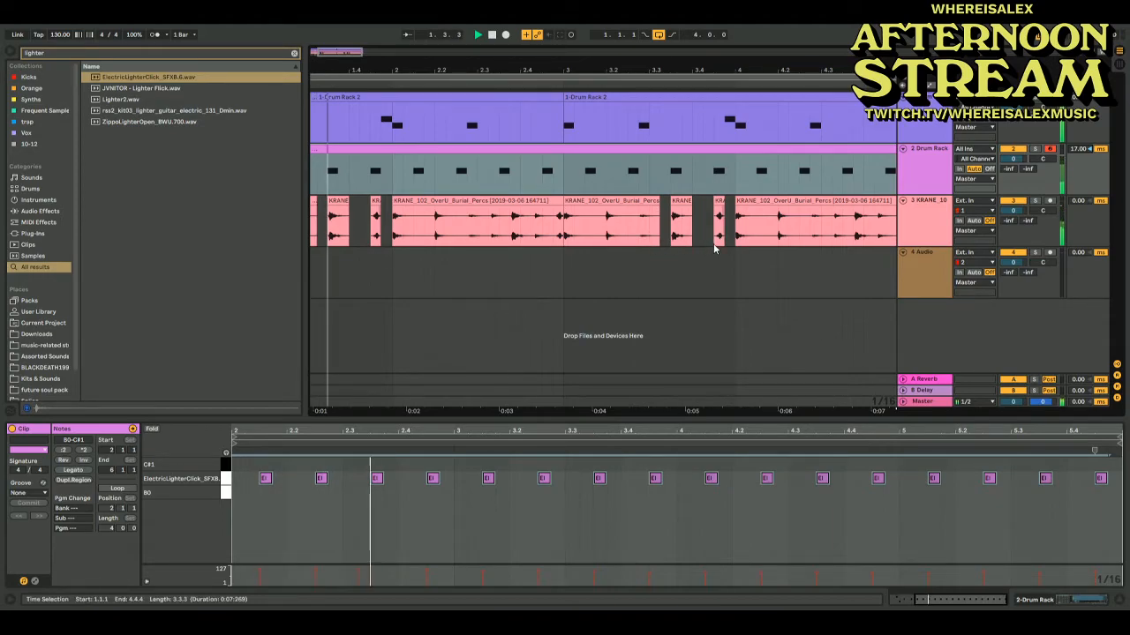
Add a Frequency Shifter to the KRANE percussion track and set its Fine frequency to -4.00 Hz
{"action": "left_click", "coordinate": [909, 232]}
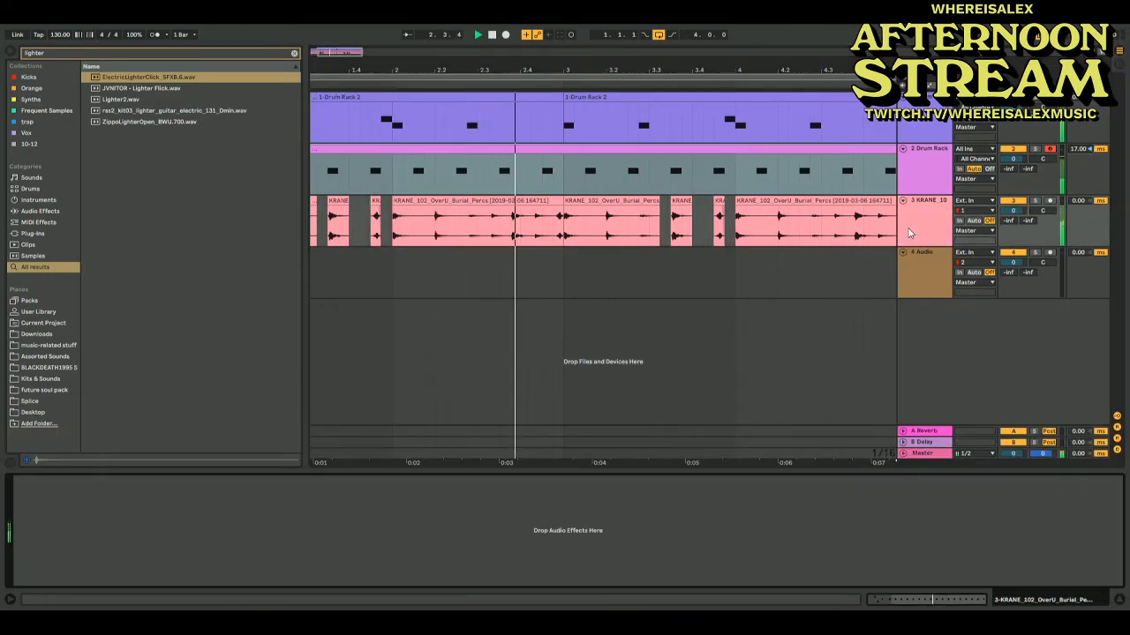
{"action": "left_click", "coordinate": [40, 211]}
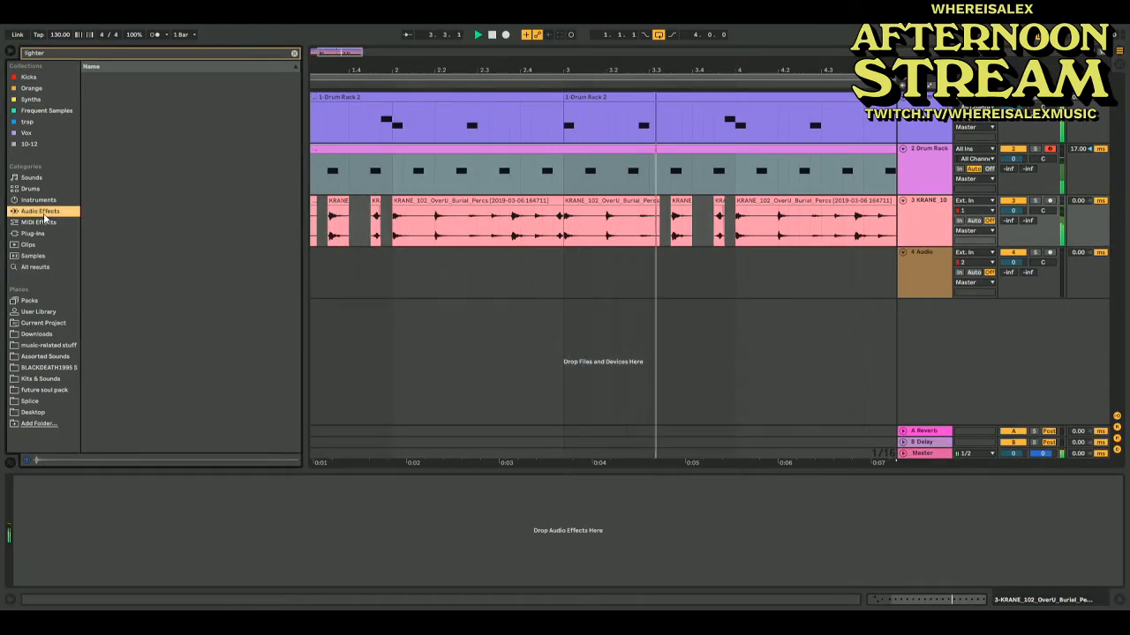
{"action": "left_click", "coordinate": [295, 54]}
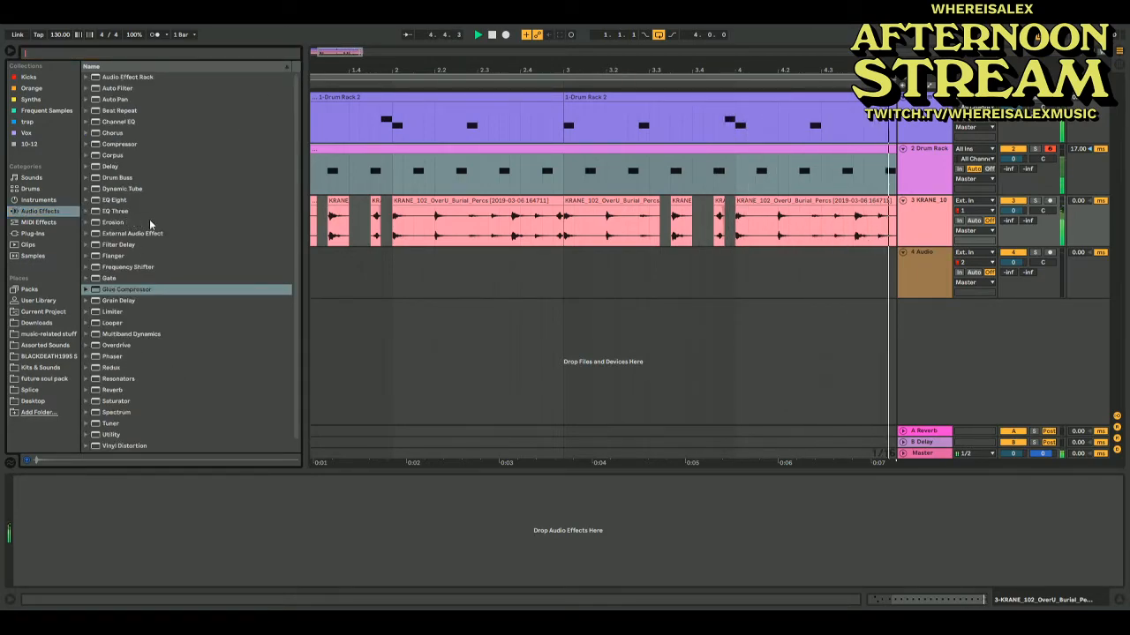
{"action": "scroll", "coordinate": [151, 398], "scroll_direction": "down", "scroll_amount": 1}
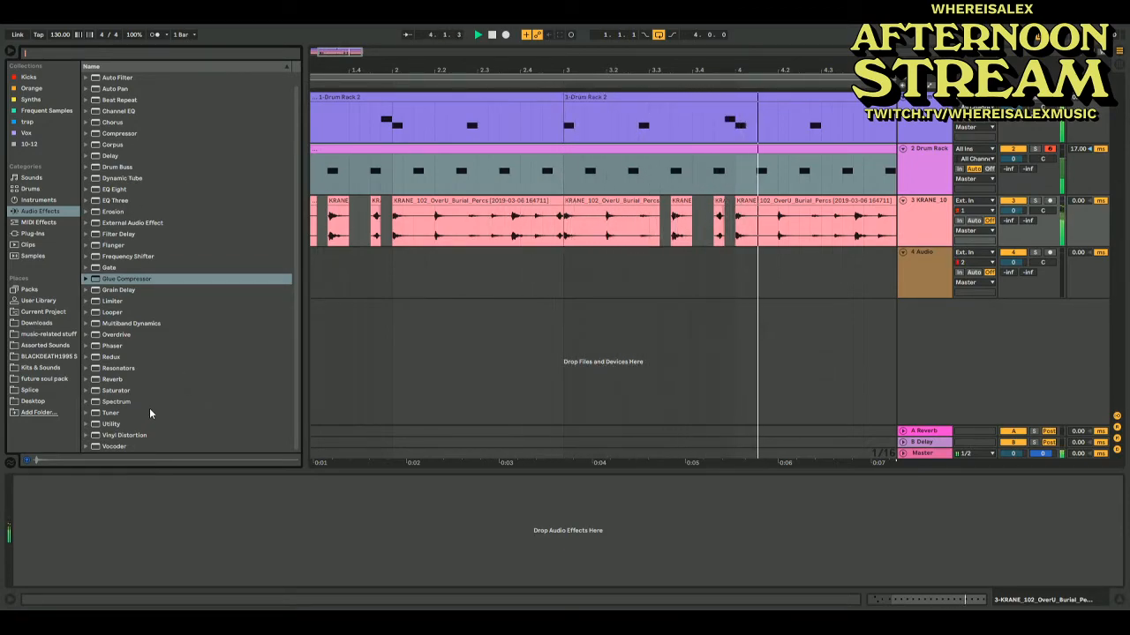
{"action": "scroll", "coordinate": [150, 408], "scroll_direction": "up", "scroll_amount": 1}
{"action": "left_click", "coordinate": [113, 423]}
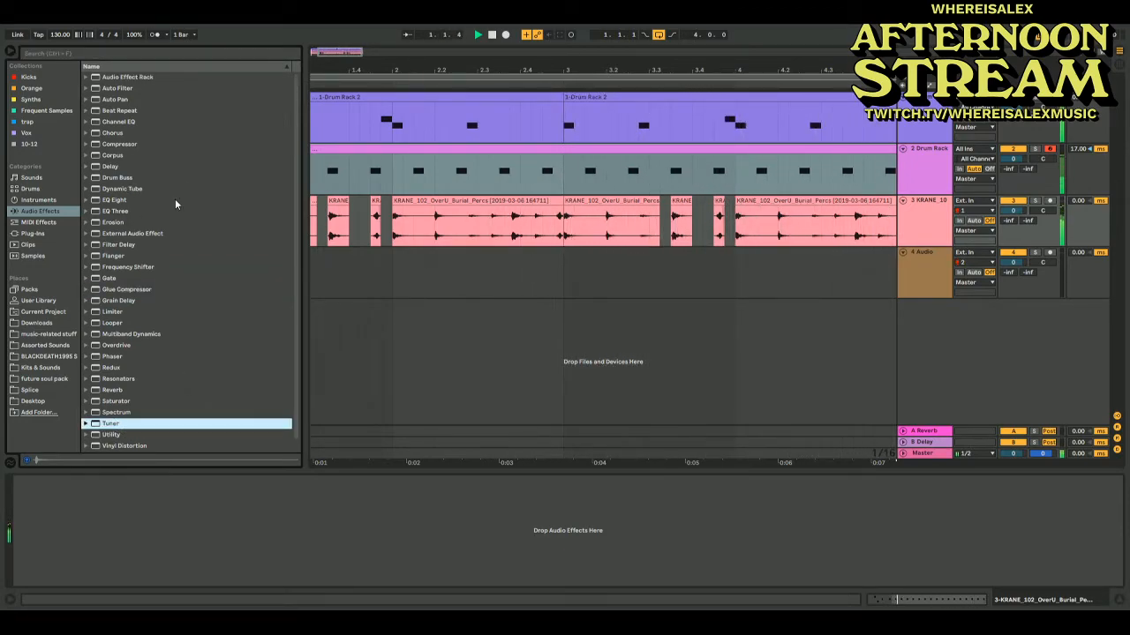
{"action": "left_click", "coordinate": [129, 267]}
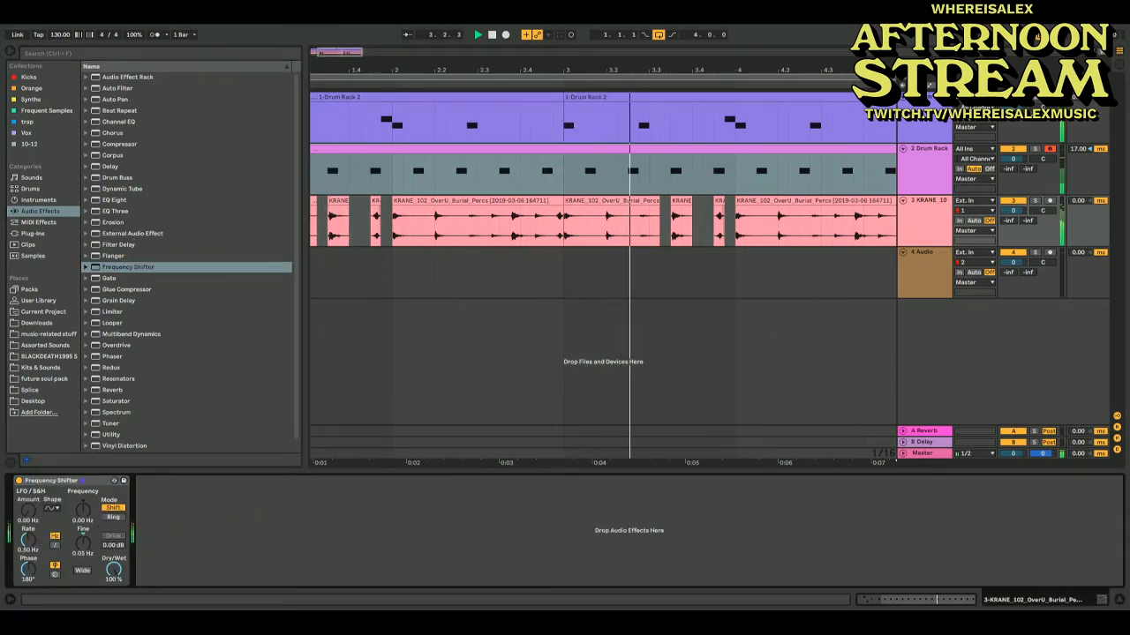
{"action": "mouse_move", "coordinate": [83, 541]}
{"action": "left_mouse_down"}
{"action": "mouse_move", "coordinate": [83, 516]}
{"action": "mouse_move", "coordinate": [83, 556]}
{"action": "left_mouse_up"}
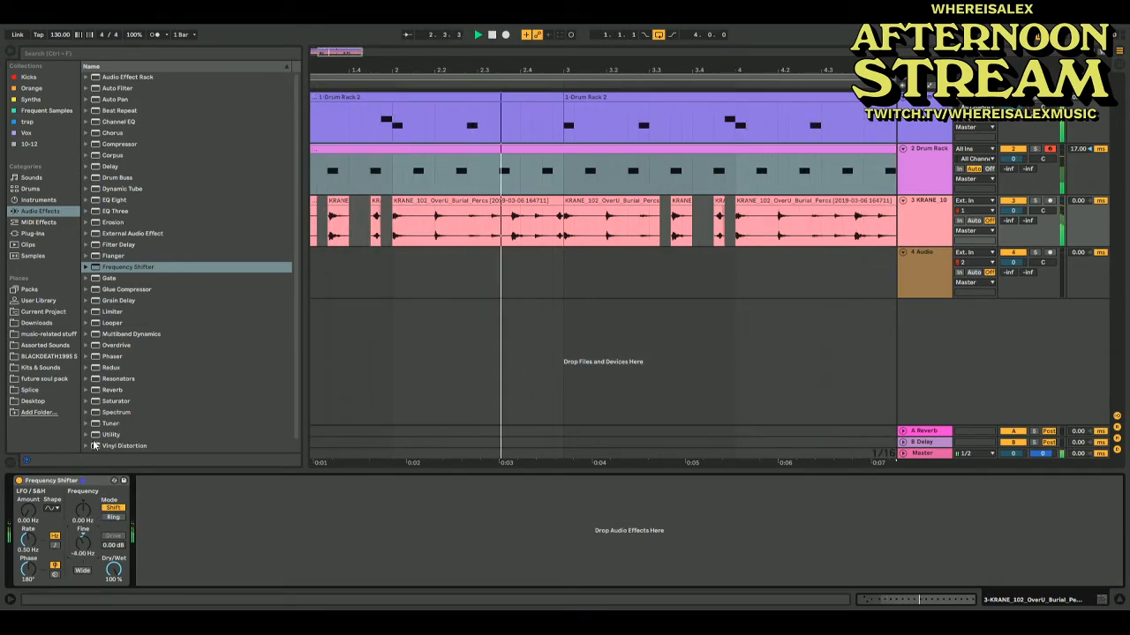
Add an EQ Eight after the Frequency Shifter, with band 1 as a low cut at about 118 Hz and Q 0.43
{"action": "left_click_drag", "start_coordinate": [151, 199], "coordinate": [226, 520]}
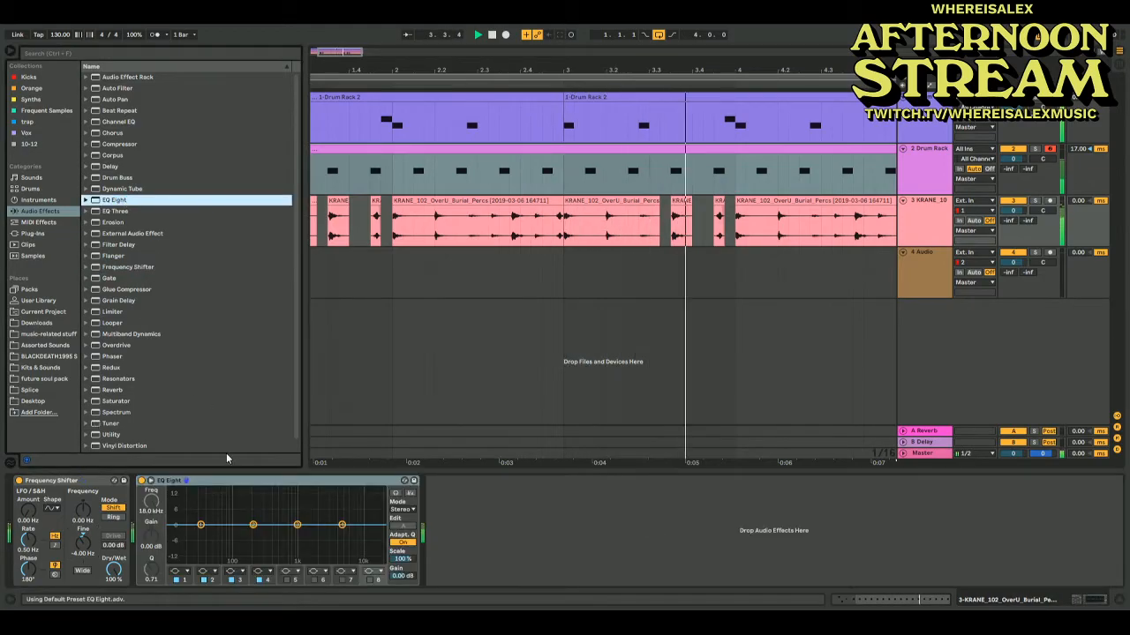
{"action": "left_click", "coordinate": [177, 572]}
{"action": "left_click", "coordinate": [175, 516]}
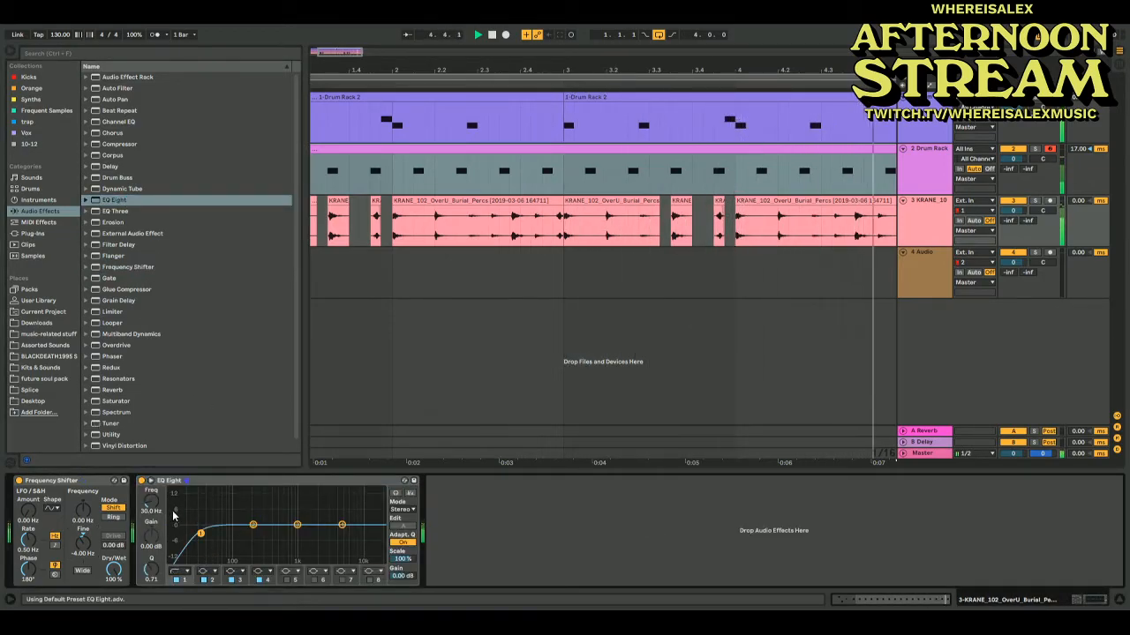
{"action": "left_click_drag", "start_coordinate": [242, 540], "coordinate": [237, 540]}
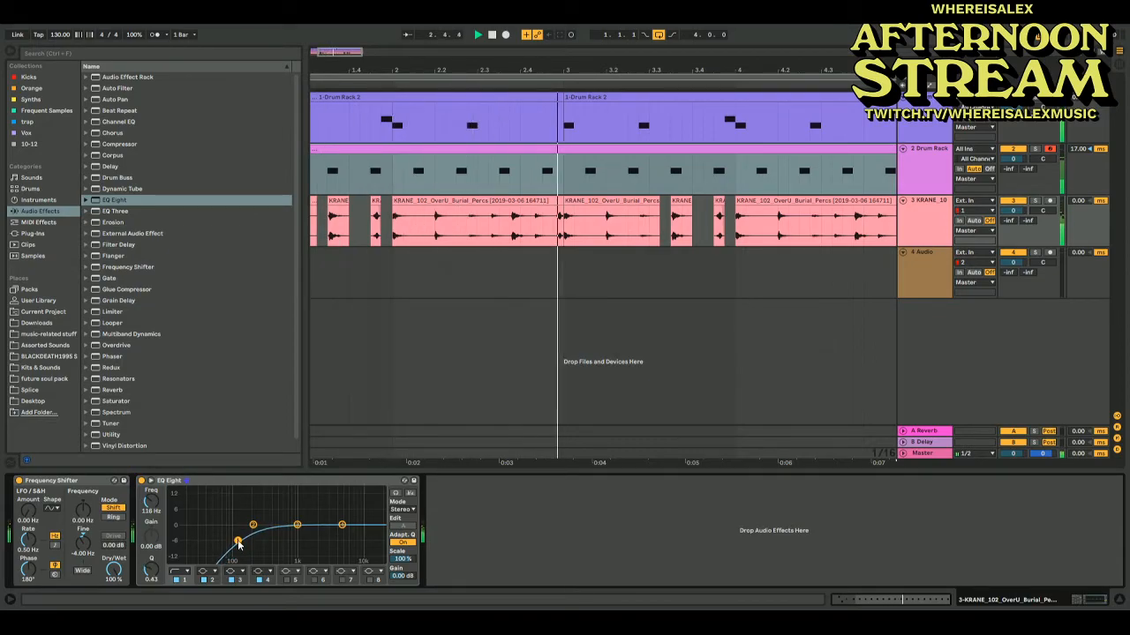
Add an empty Drum Rack on a new track below the audio tracks
{"action": "left_click_drag", "start_coordinate": [353, 53], "coordinate": [353, 52]}
{"action": "left_click", "coordinate": [835, 270]}
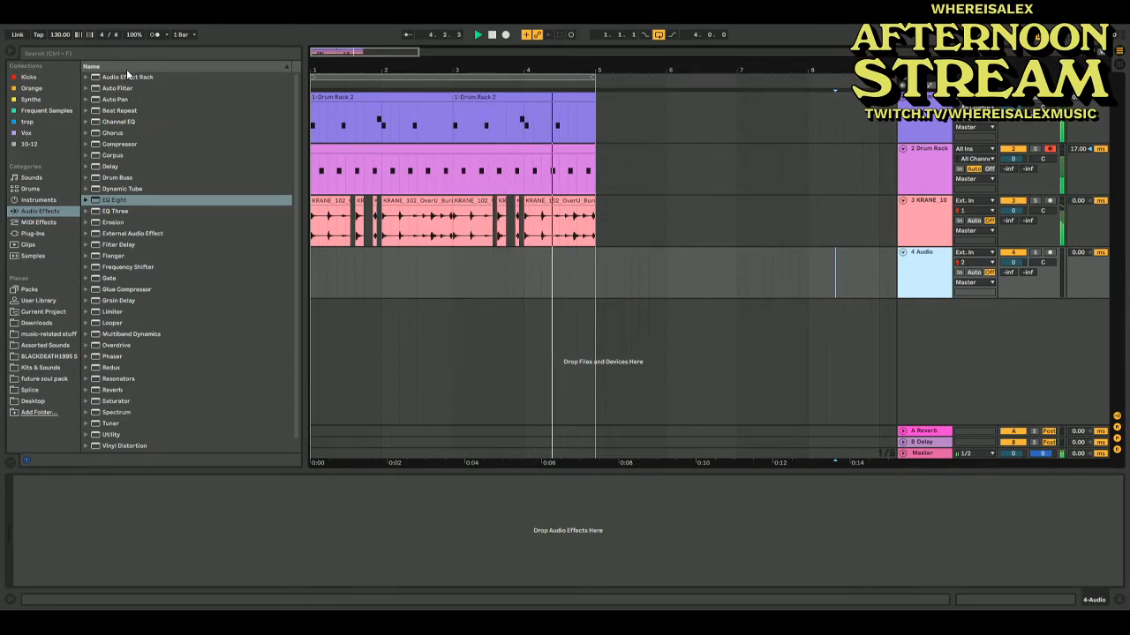
{"action": "left_click", "coordinate": [65, 199]}
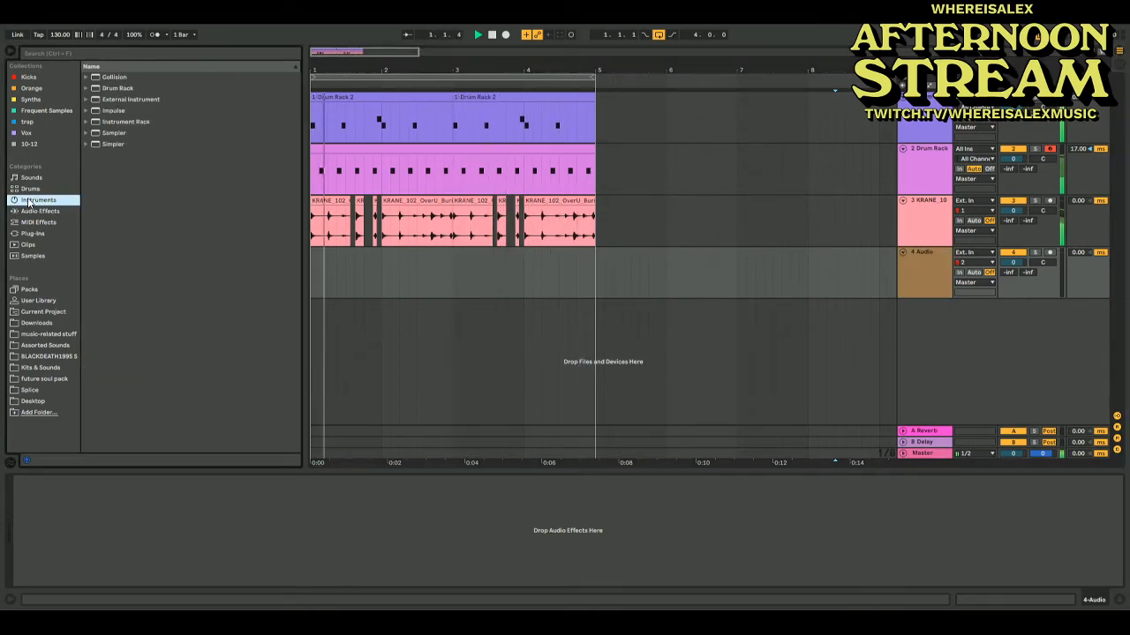
{"action": "double_click", "coordinate": [110, 88]}
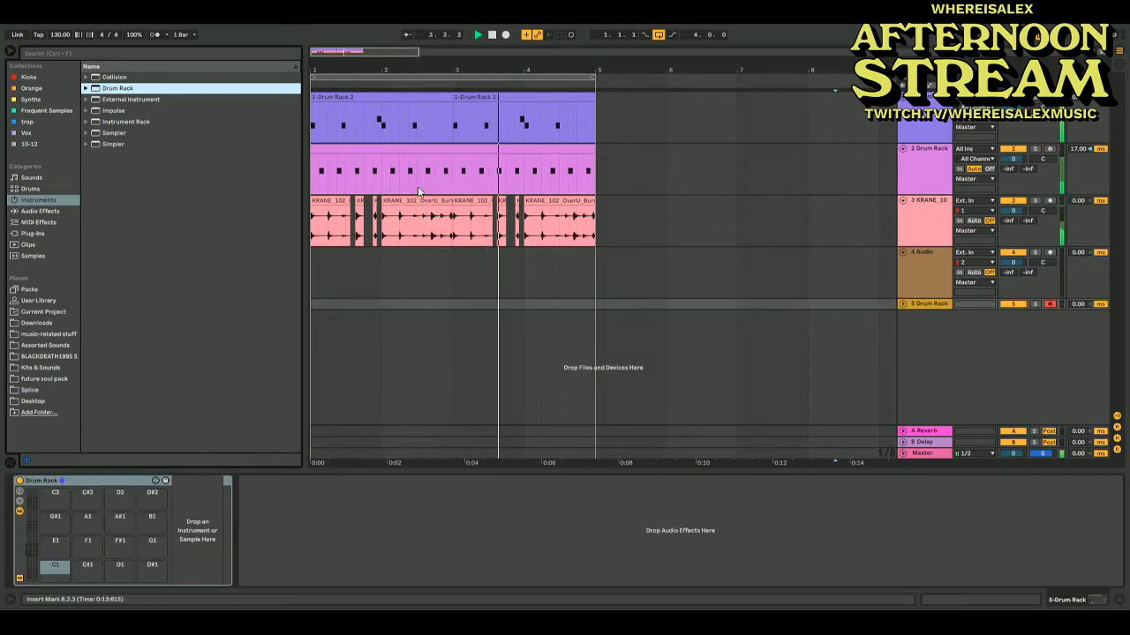
Search all results for "rim" and place the percussion_rim_02 sample on the fourth audio track at 1.2.1
{"action": "left_click", "coordinate": [903, 273]}
{"action": "left_click", "coordinate": [50, 51]}
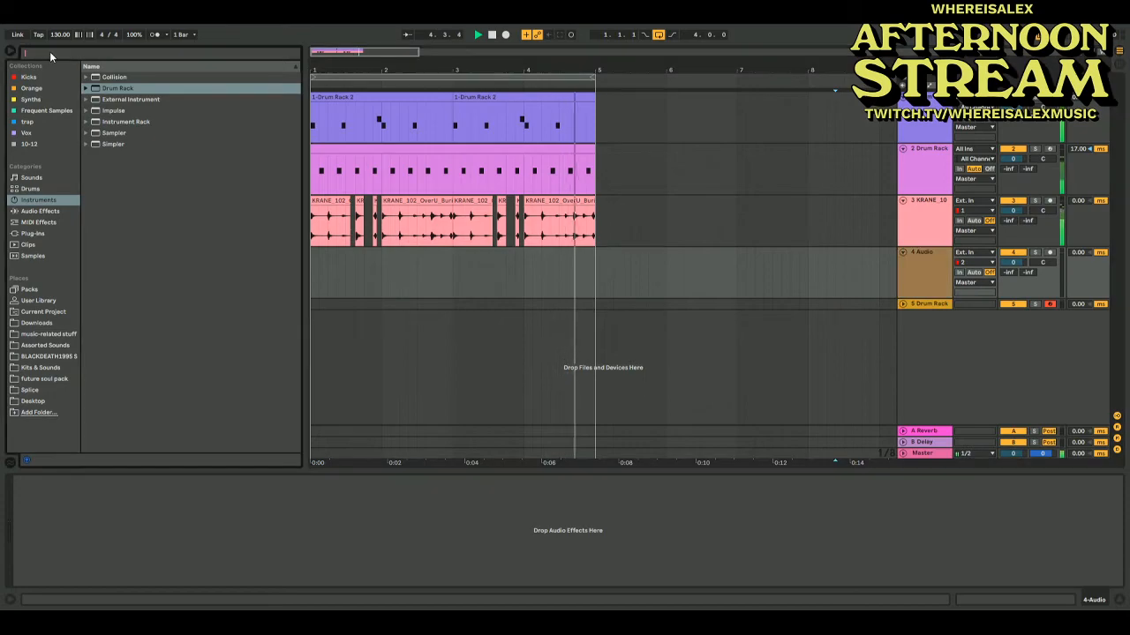
{"action": "type", "text": "rim"}
{"action": "left_click", "coordinate": [35, 266]}
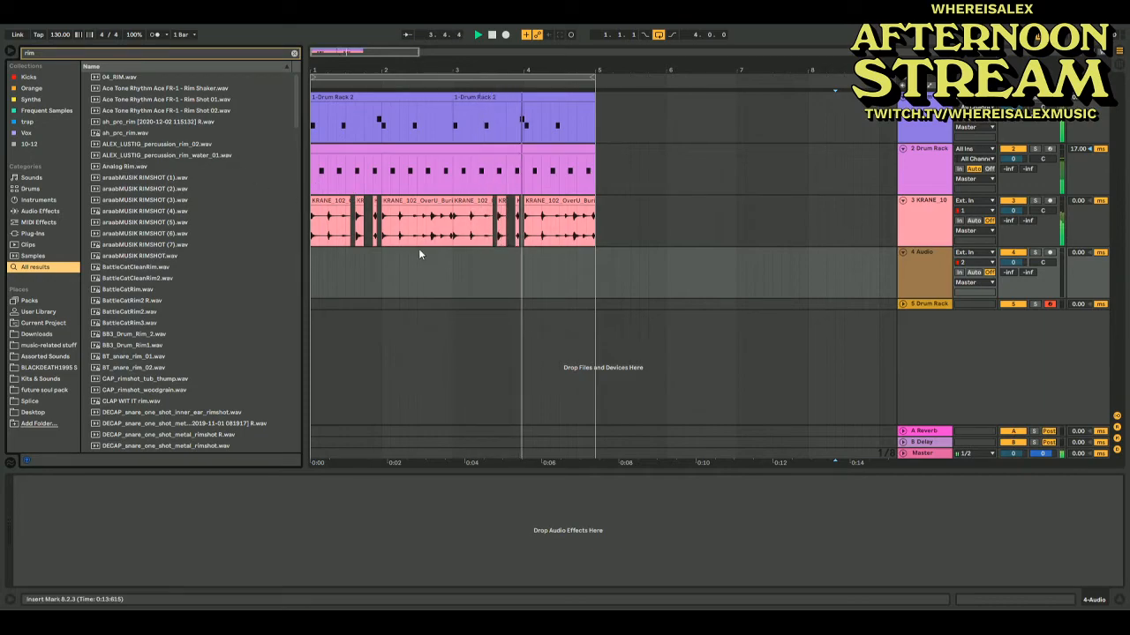
{"action": "left_click_drag", "start_coordinate": [146, 144], "coordinate": [338, 257]}
Play the beat from the start to check the rim hit, and open the rim clip's sample settings
{"action": "key", "text": "space"}
{"action": "left_click", "coordinate": [314, 265]}
{"action": "key", "text": "space"}
{"action": "key", "text": "space"}
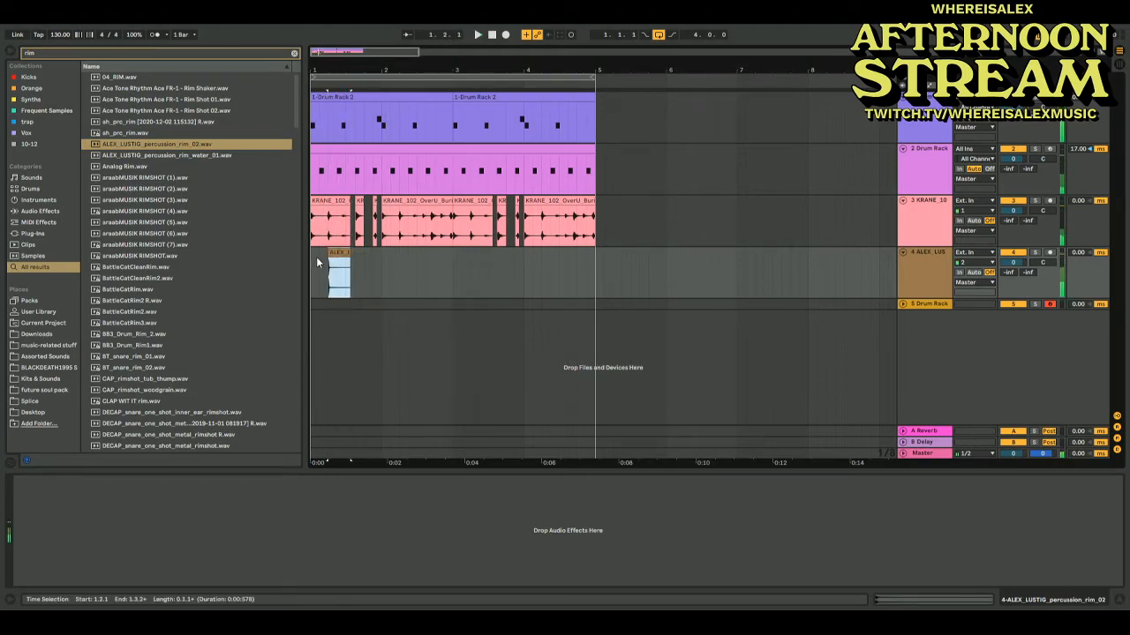
{"action": "left_click", "coordinate": [316, 263]}
{"action": "key", "text": "space"}
{"action": "double_click", "coordinate": [342, 253]}
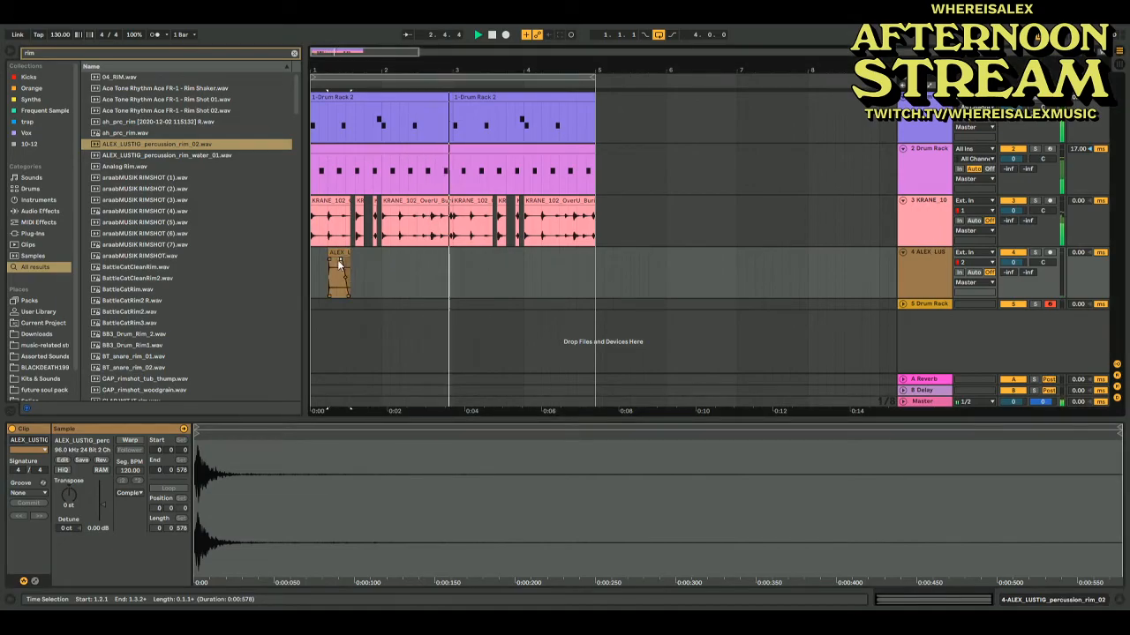
{"action": "left_click", "coordinate": [351, 253]}
{"action": "key", "text": "space"}
{"action": "key", "text": "space"}
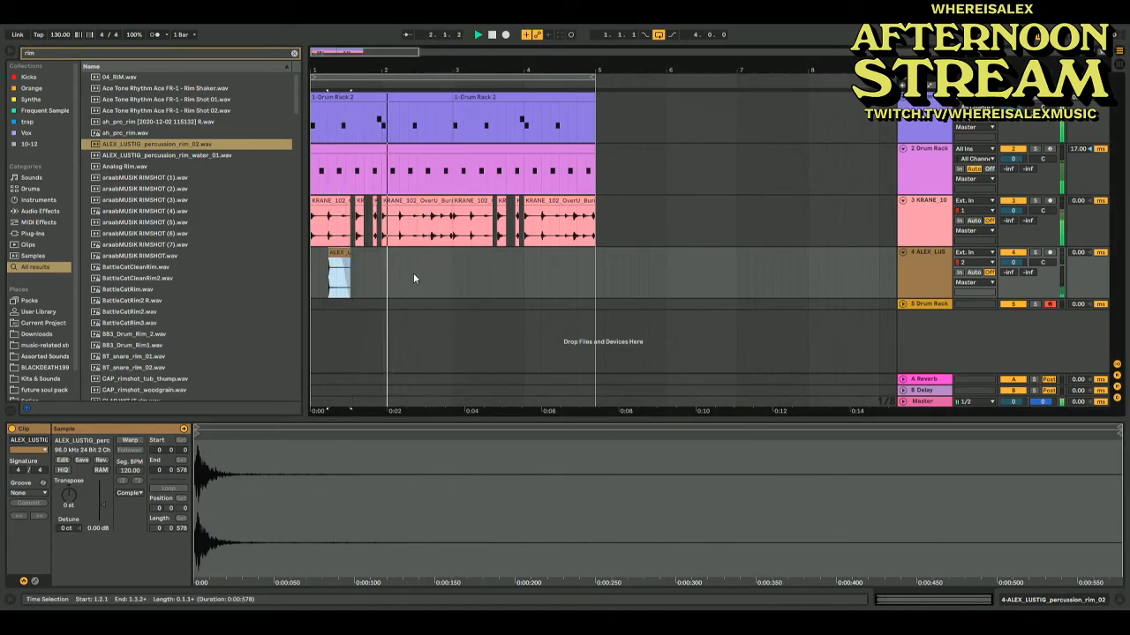
Duplicate the rim track's first bar three times to fill bars 2 to 4
{"action": "left_click_drag", "start_coordinate": [381, 269], "coordinate": [285, 267]}
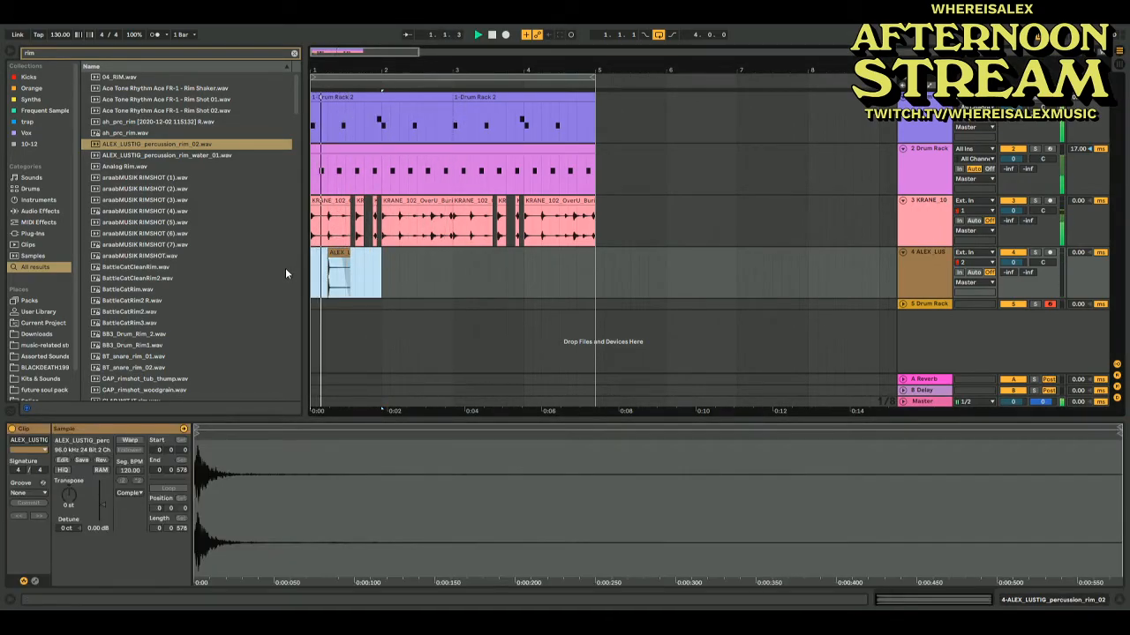
{"action": "key", "text": "ctrl+d"}
{"action": "key", "text": "ctrl+d"}
{"action": "key", "text": "ctrl+d"}
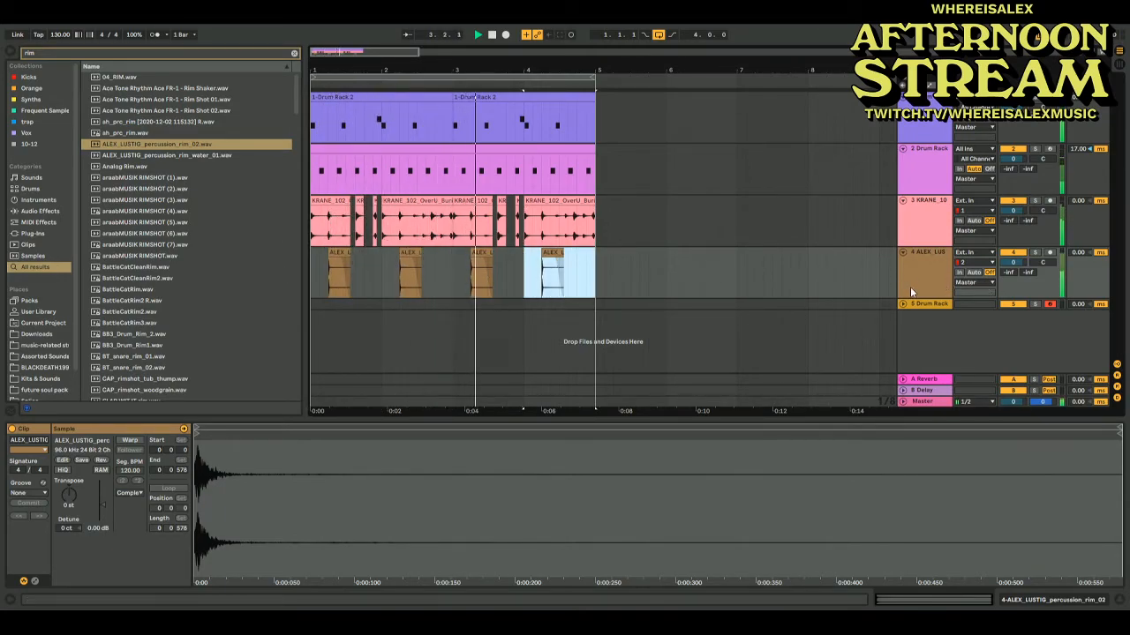
Add a Reverb to the rim track with a decay time of 3.79 s and Dry/Wet at 25%
{"action": "left_click", "coordinate": [911, 282]}
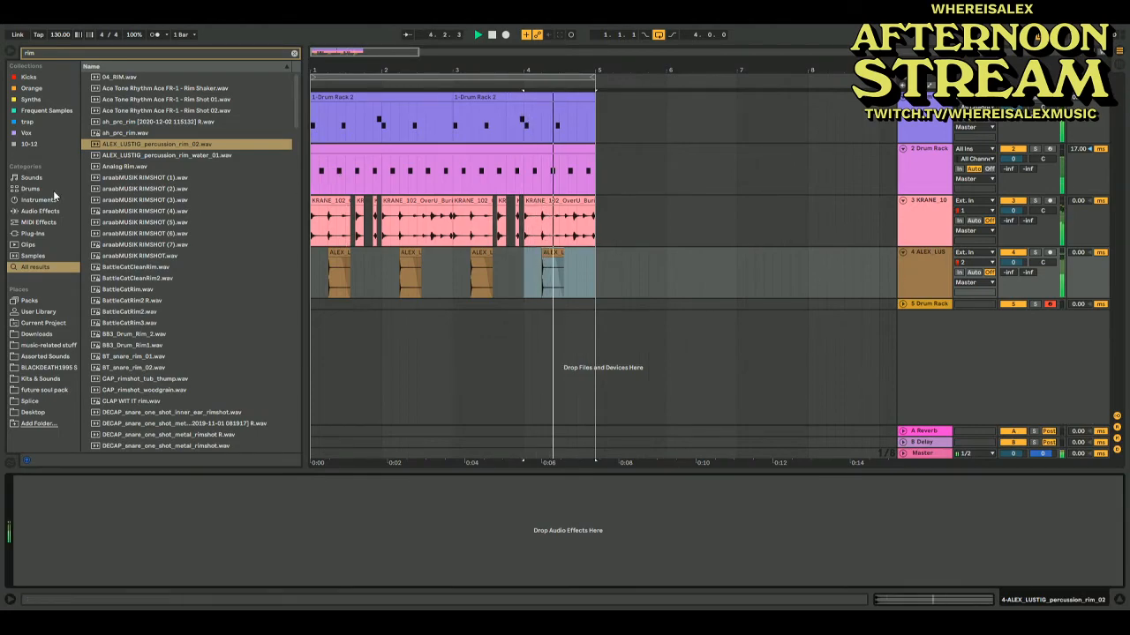
{"action": "left_click", "coordinate": [37, 211]}
{"action": "left_click", "coordinate": [293, 53]}
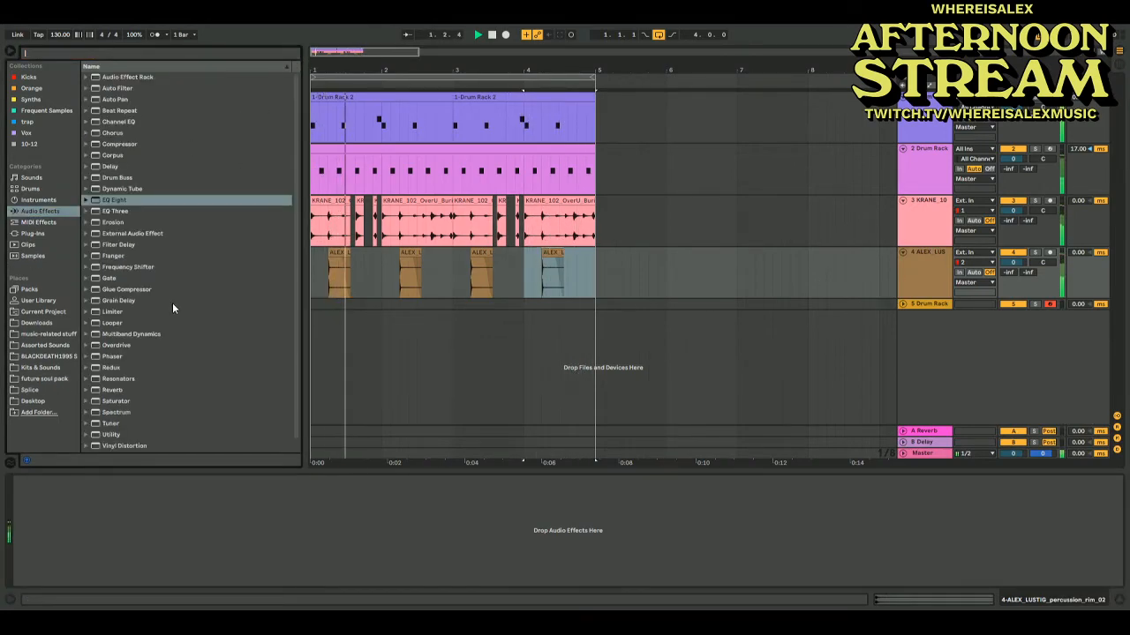
{"action": "double_click", "coordinate": [121, 391]}
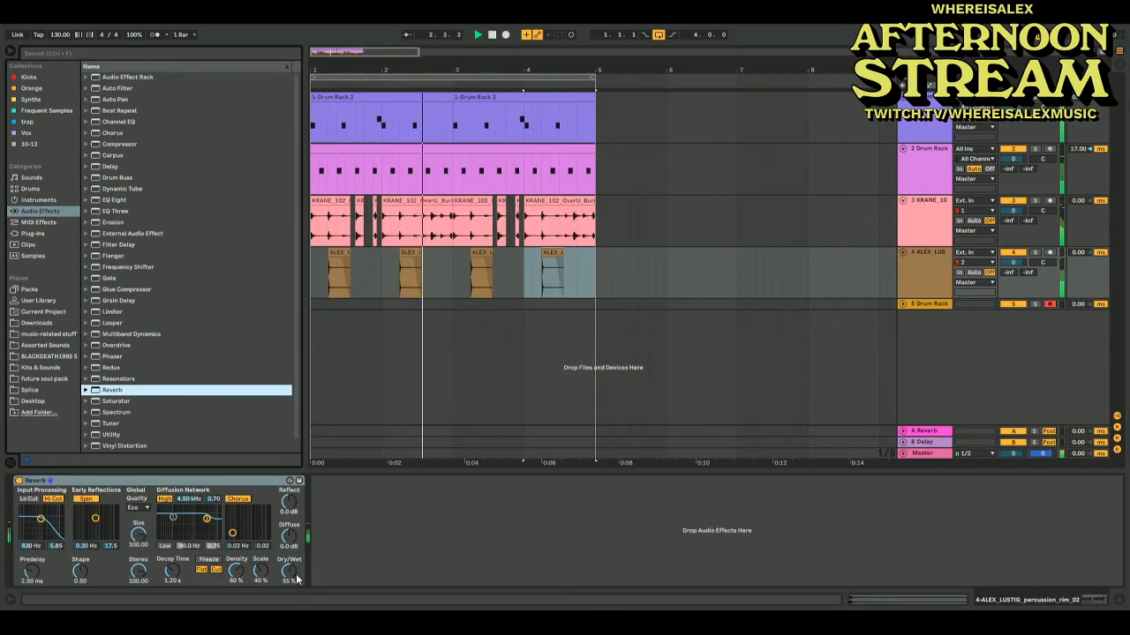
{"action": "left_click_drag", "start_coordinate": [172, 574], "coordinate": [172, 543]}
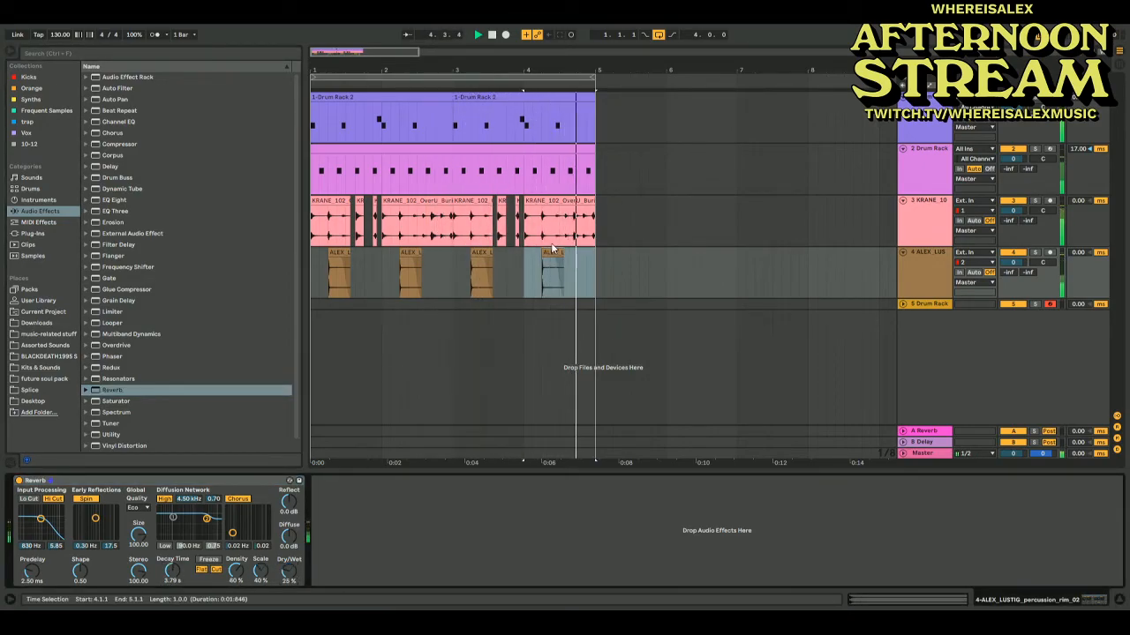
Transpose the first rim clip down 2 semitones and lower its gain to -2.22 dB
{"action": "double_click", "coordinate": [339, 274]}
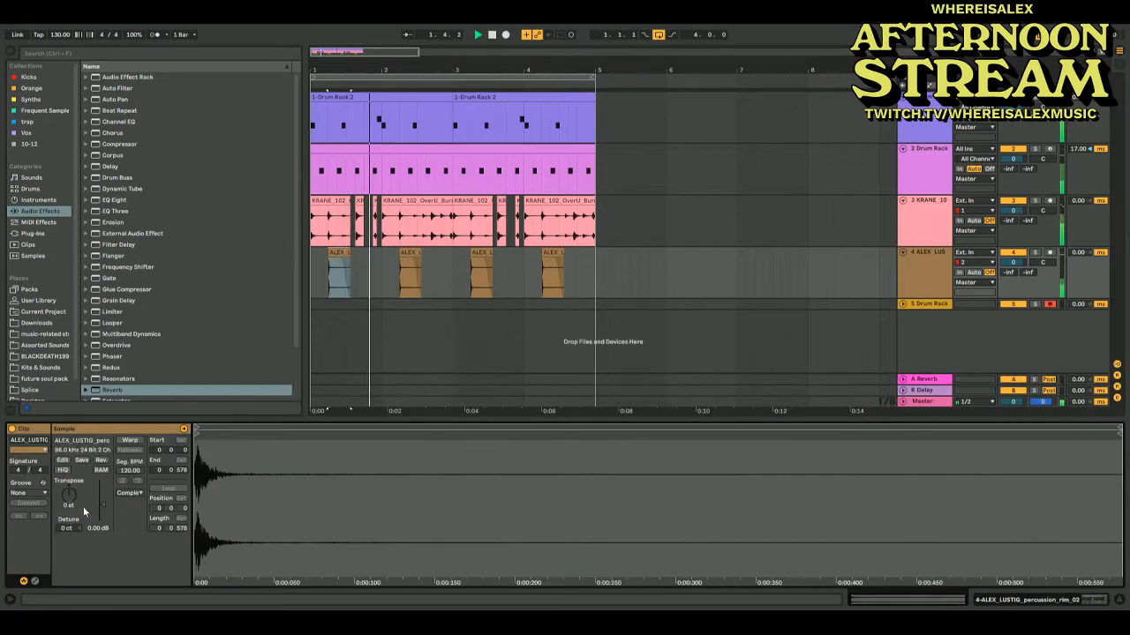
{"action": "key", "text": "space"}
{"action": "key", "text": "space"}
{"action": "key", "text": "space"}
{"action": "key", "text": "Down"}
{"action": "key", "text": "space"}
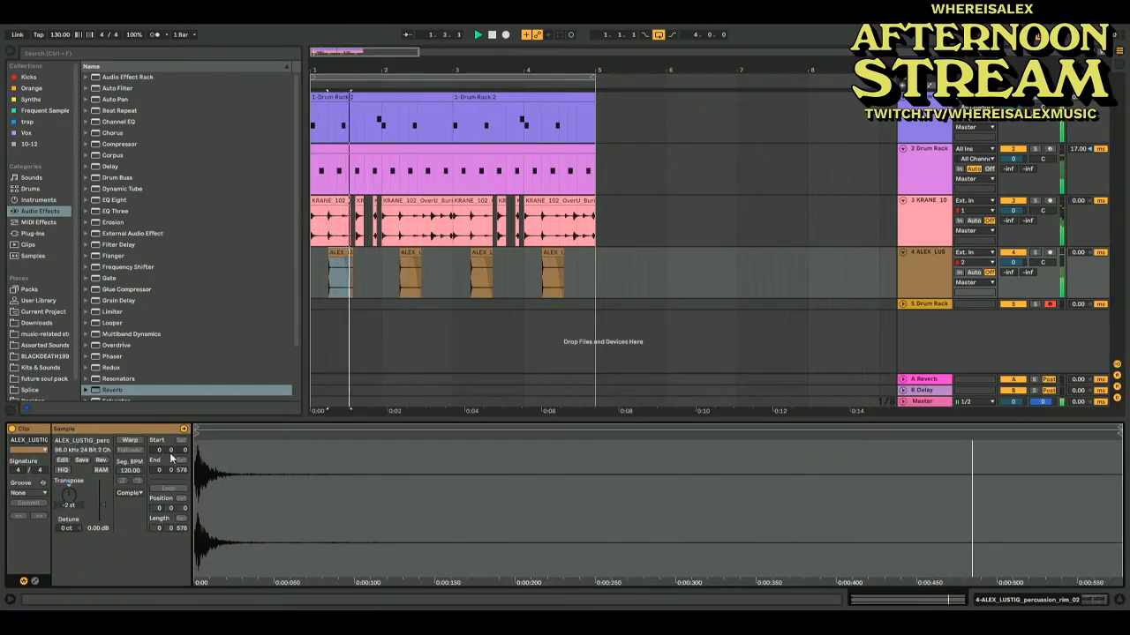
{"action": "left_click_drag", "start_coordinate": [105, 503], "coordinate": [106, 510]}
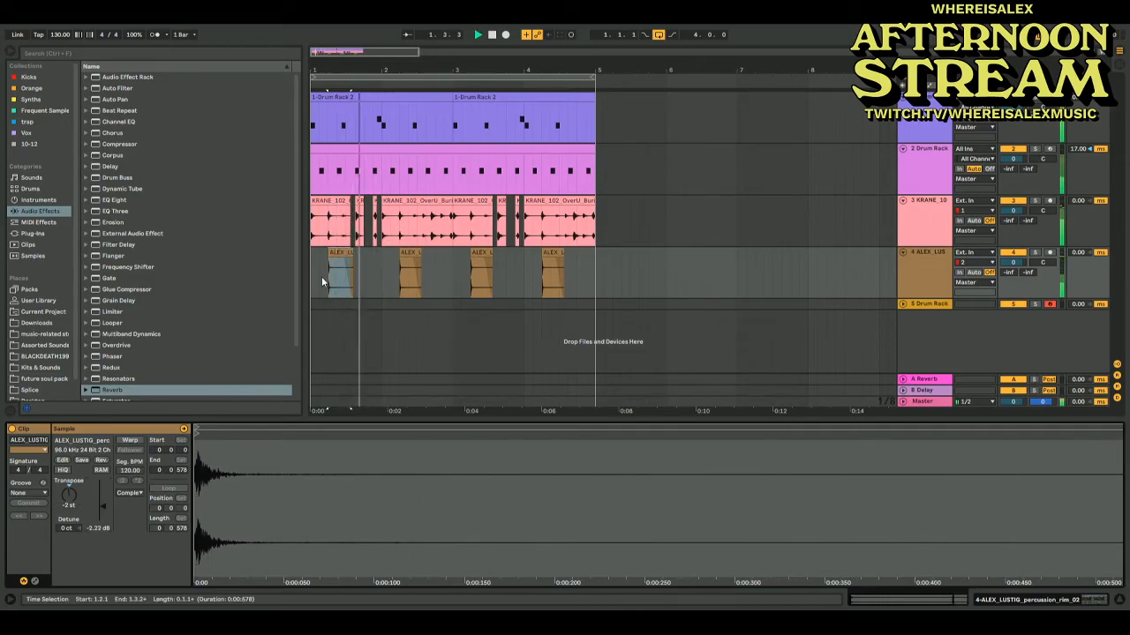
Replace the rim clips in bars 2 to 4 with duplicates of the adjusted first bar
{"action": "left_click_drag", "start_coordinate": [389, 266], "coordinate": [514, 265]}
{"action": "left_click", "coordinate": [588, 261], "text": "shift"}
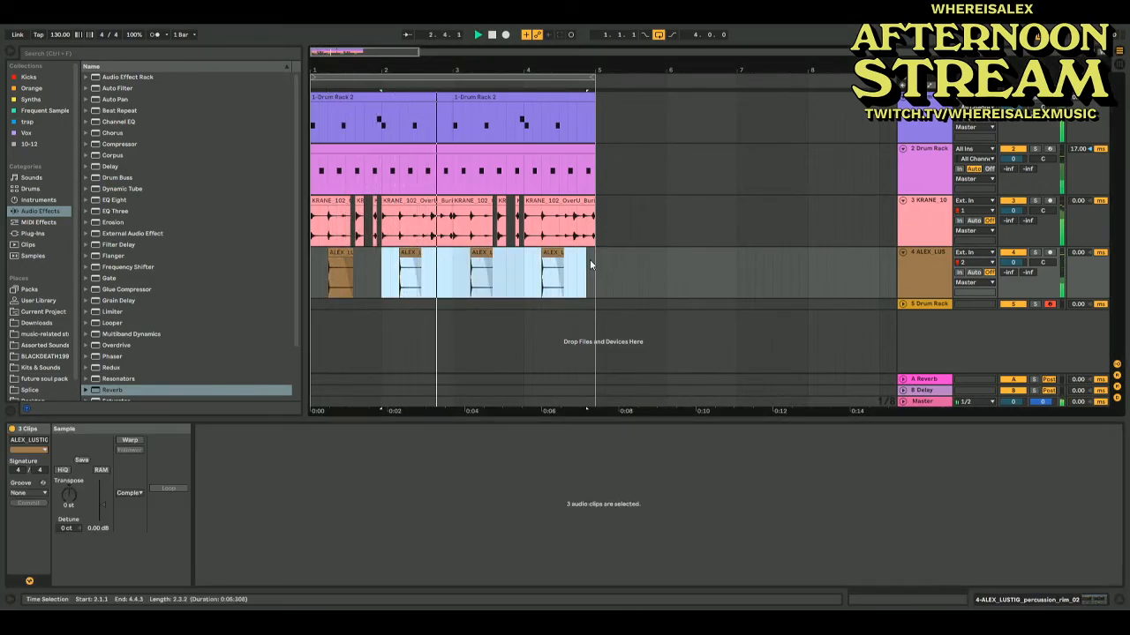
{"action": "key", "text": "Delete"}
{"action": "left_click_drag", "start_coordinate": [384, 285], "coordinate": [295, 271]}
{"action": "key", "text": "ctrl+d"}
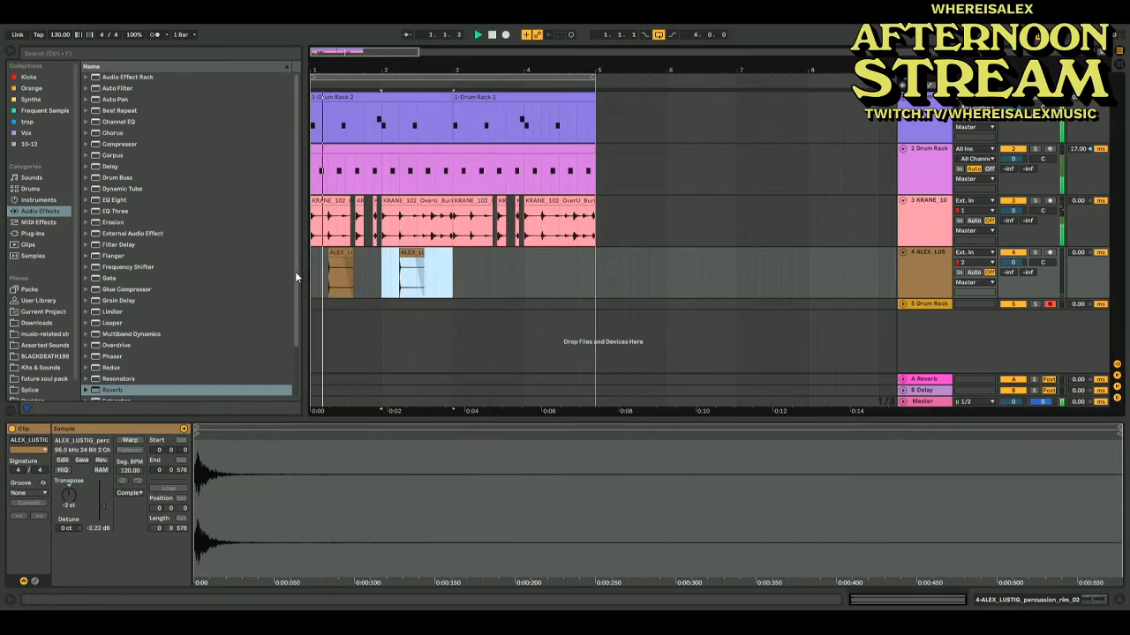
{"action": "key", "text": "ctrl+d"}
{"action": "key", "text": "ctrl+d"}
{"action": "key", "text": "ctrl+d"}
{"action": "key", "text": "ctrl+z"}
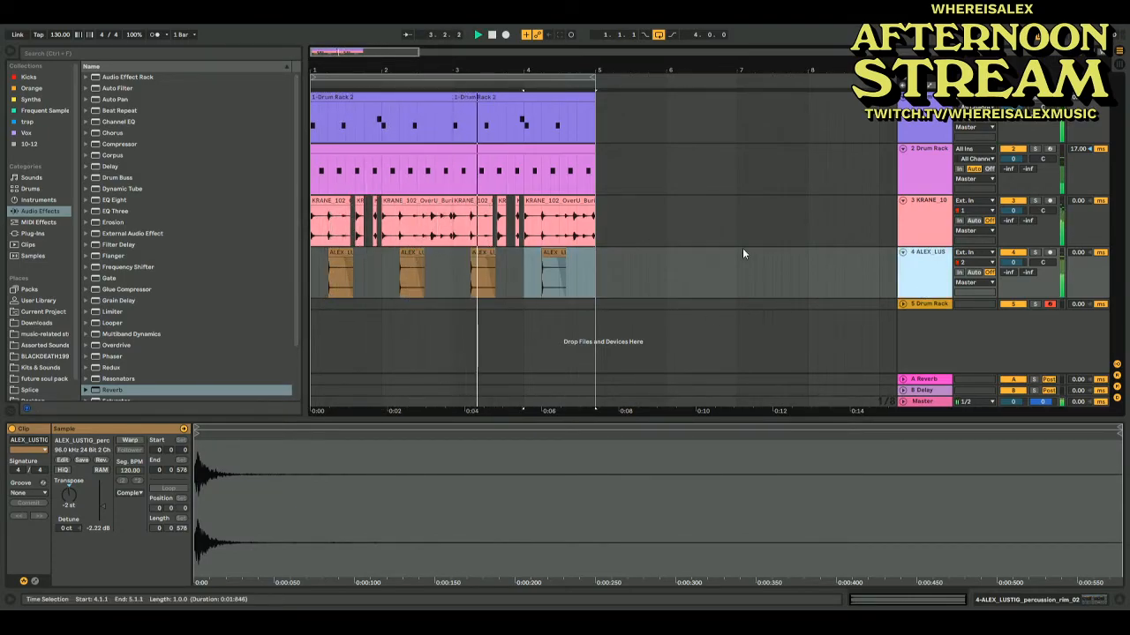
Unfold the empty Drum Rack track and search all results for "water"
{"action": "left_click", "coordinate": [903, 304]}
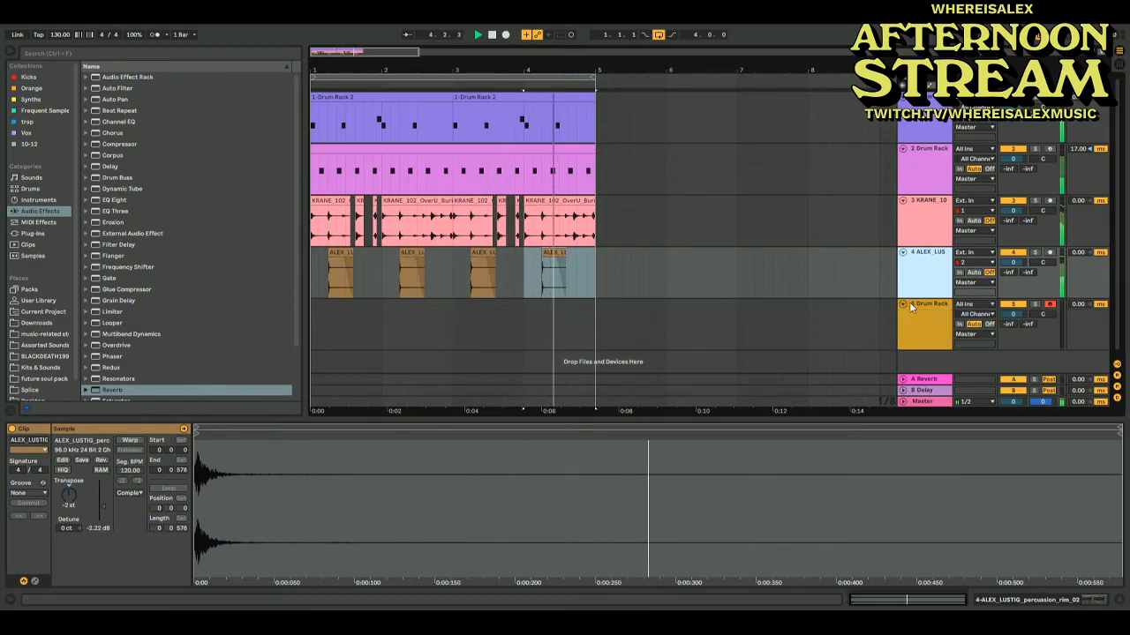
{"action": "left_click", "coordinate": [923, 316]}
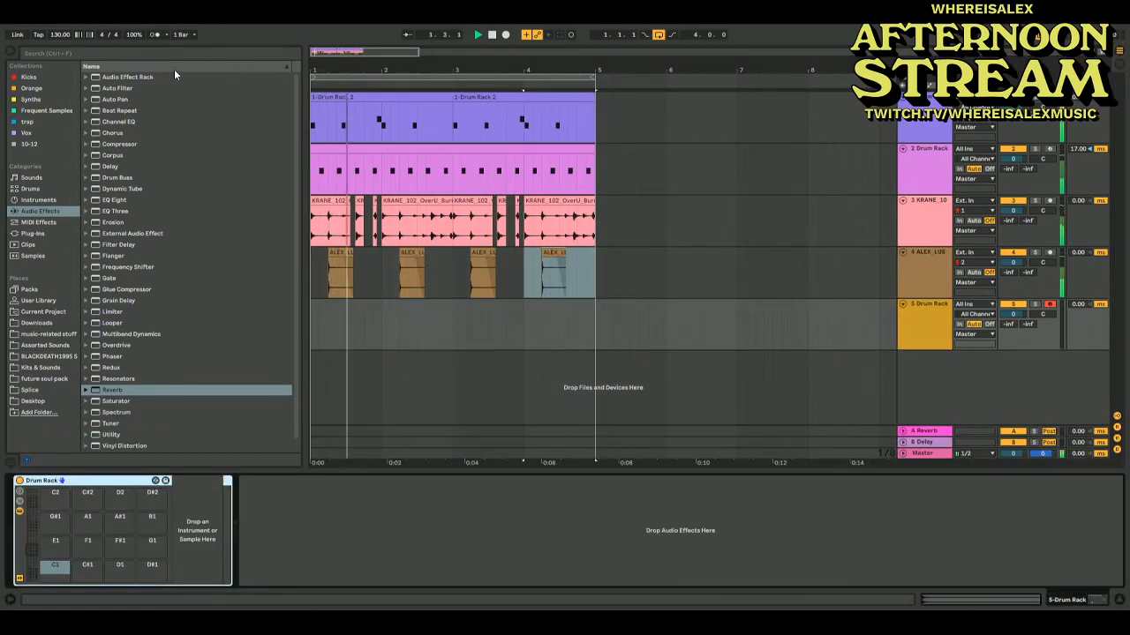
{"action": "left_click", "coordinate": [62, 53]}
{"action": "type", "text": "water"}
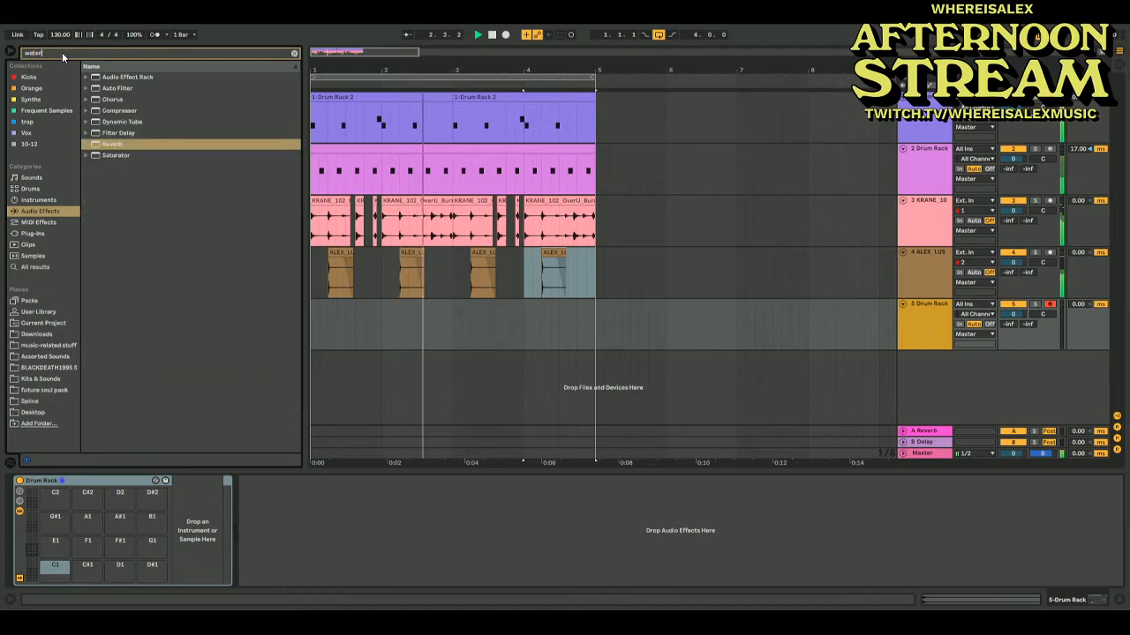
{"action": "left_click", "coordinate": [35, 266]}
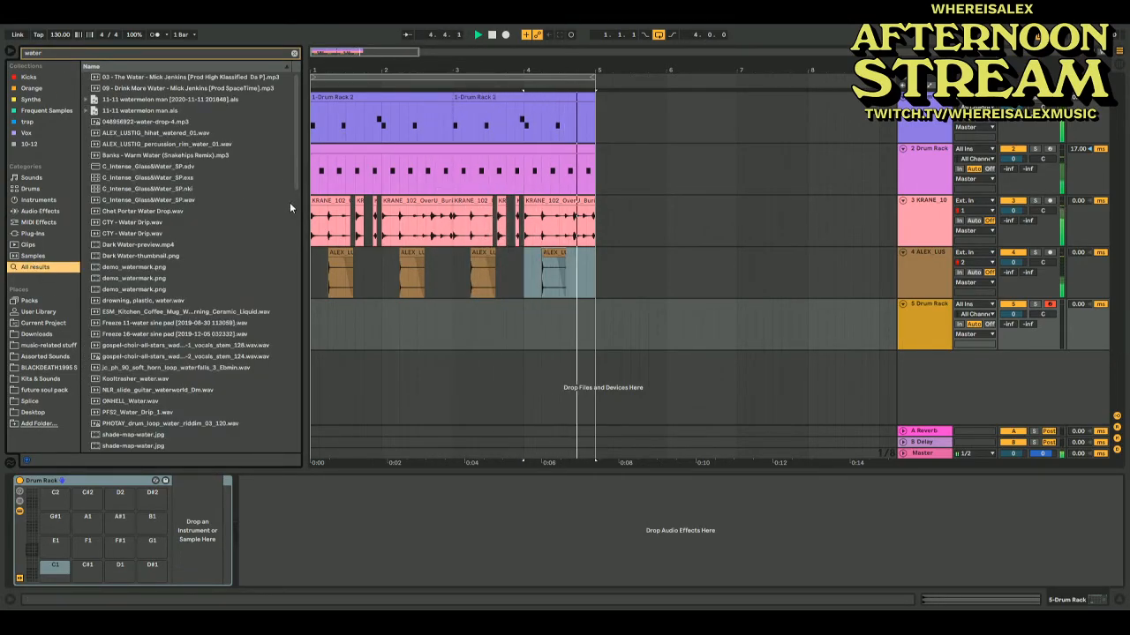
{"action": "left_click", "coordinate": [900, 319]}
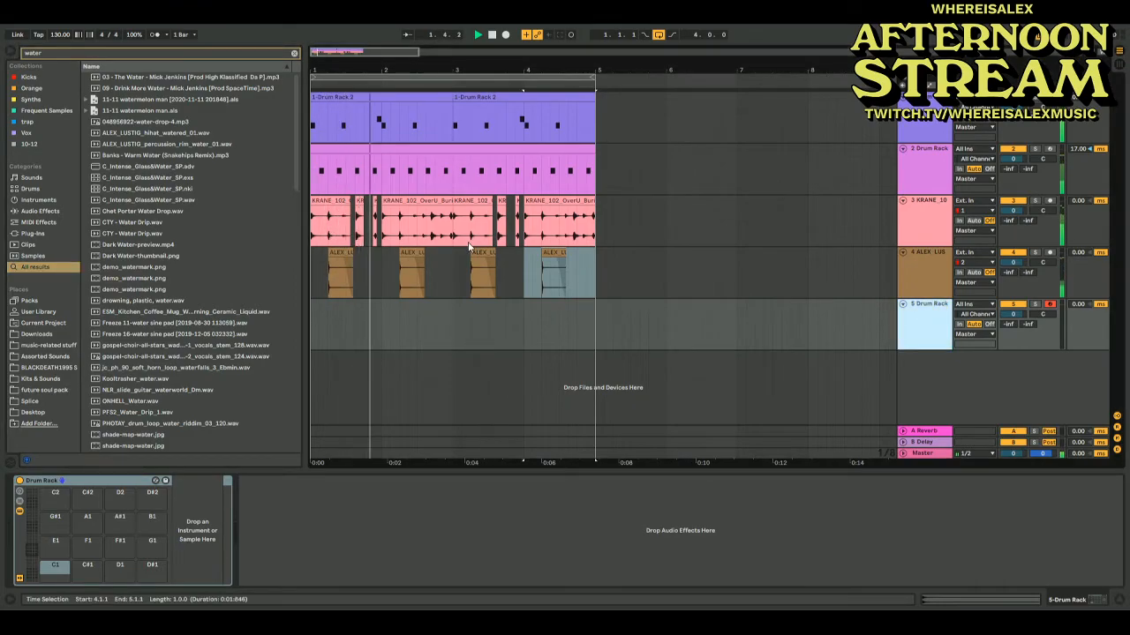
Audition the water samples in the search results, from drowning, plastic, water to the water drip
{"action": "left_click", "coordinate": [153, 302]}
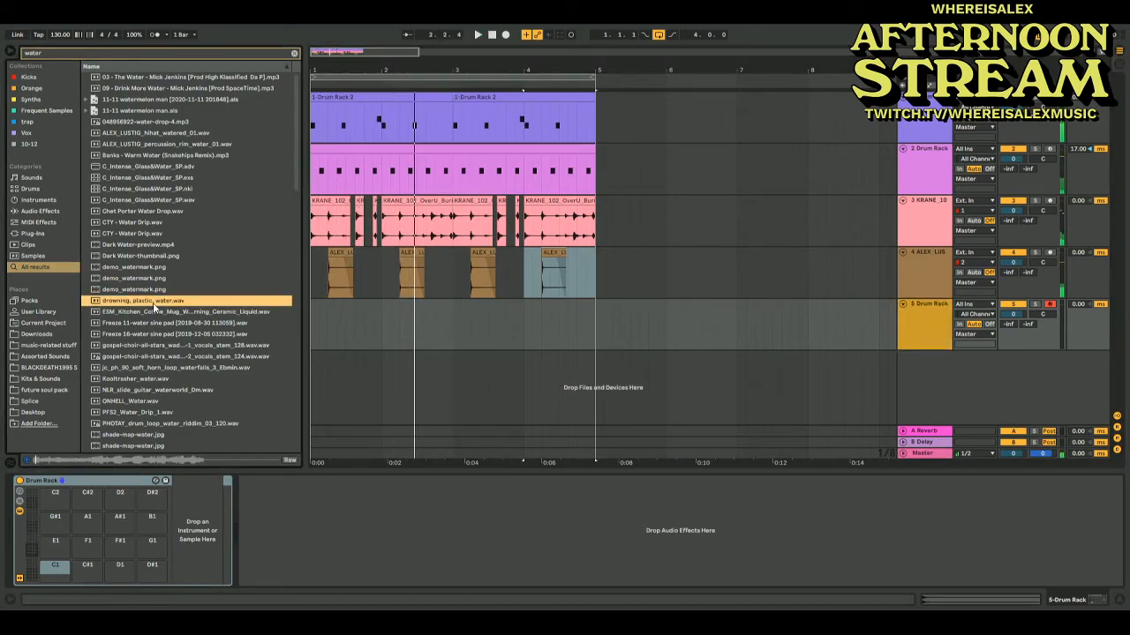
{"action": "left_click", "coordinate": [139, 315]}
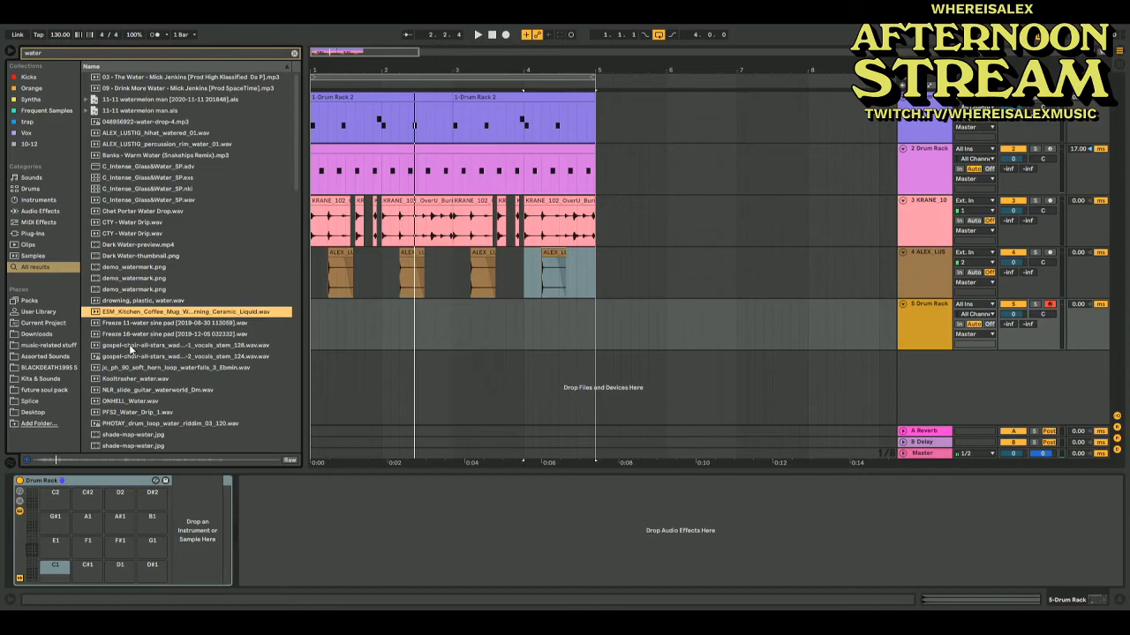
{"action": "left_click", "coordinate": [130, 346]}
{"action": "left_click", "coordinate": [138, 369]}
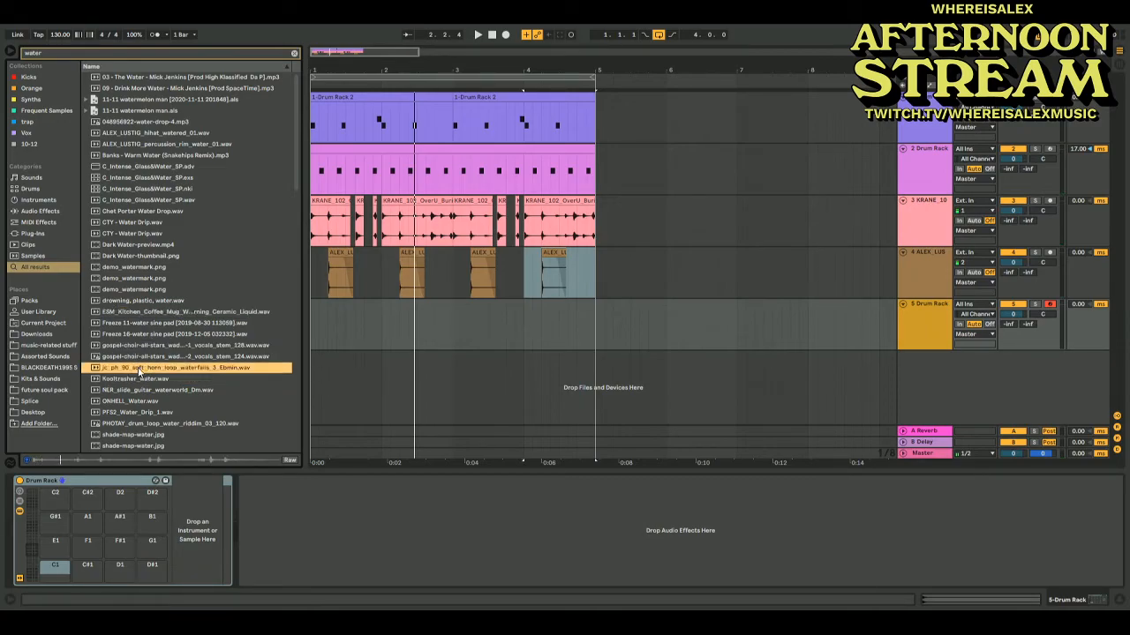
{"action": "left_click", "coordinate": [129, 379]}
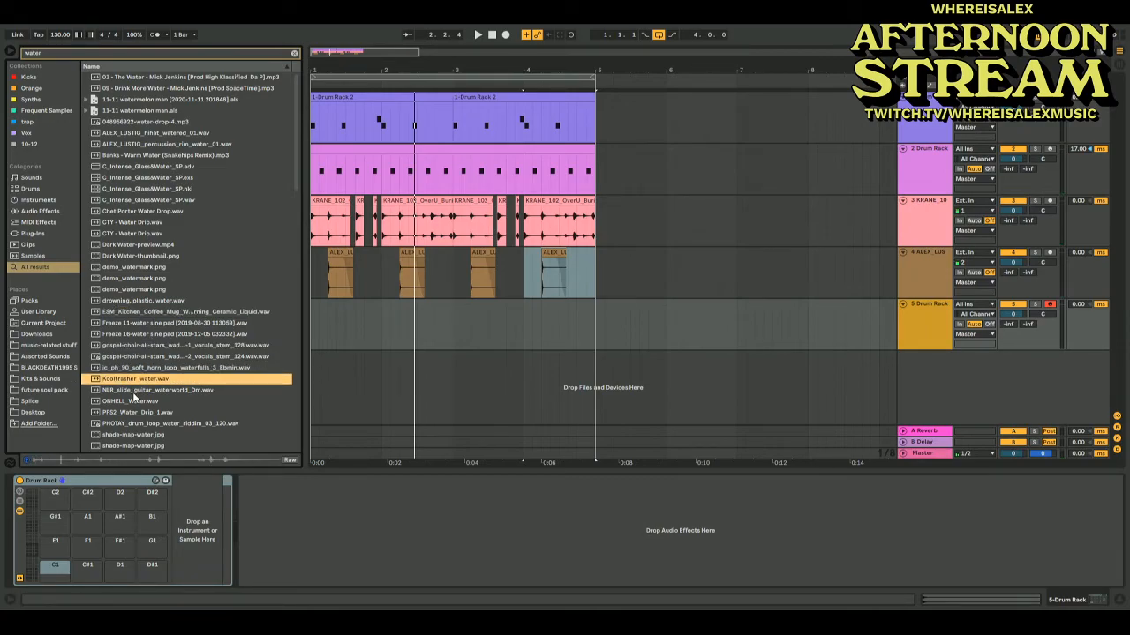
{"action": "left_click", "coordinate": [121, 392]}
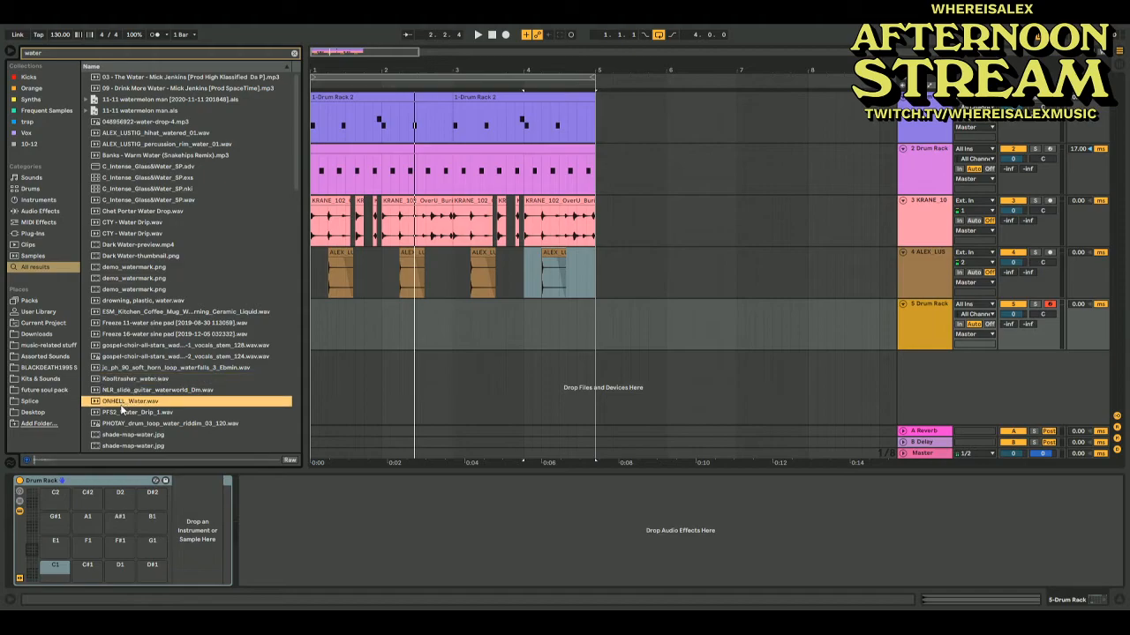
{"action": "left_click", "coordinate": [121, 412]}
Insert a new audio track below the rim track and place the ONHELL_Water sample on it at bar 1
{"action": "left_click_drag", "start_coordinate": [128, 402], "coordinate": [311, 334]}
{"action": "key", "text": "space"}
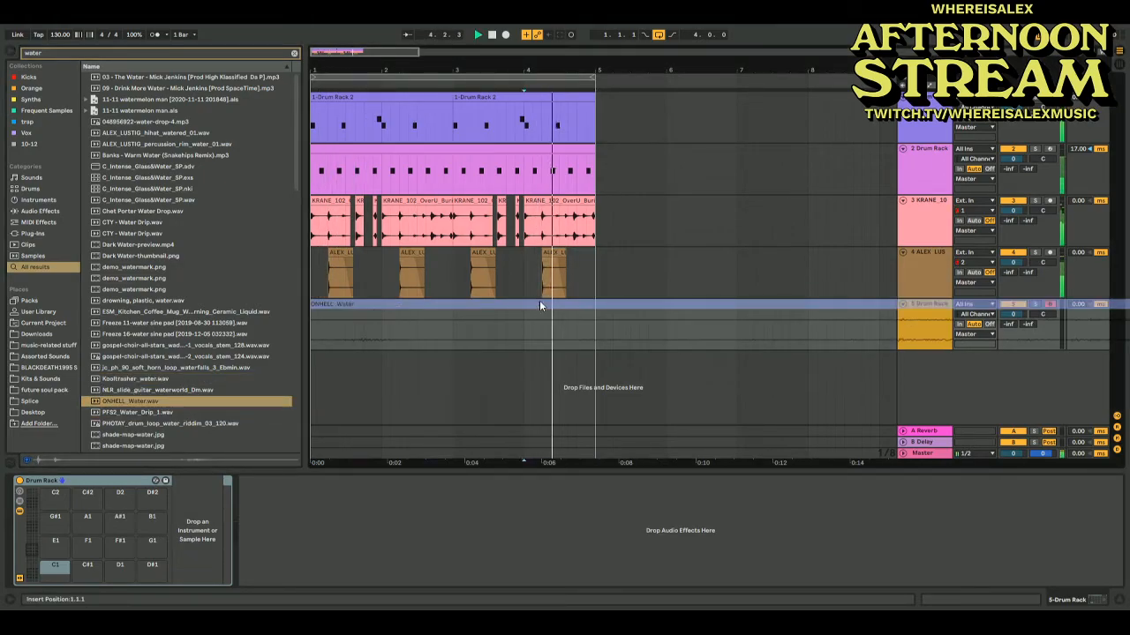
{"action": "left_click", "coordinate": [925, 289]}
{"action": "key", "text": "ctrl+t"}
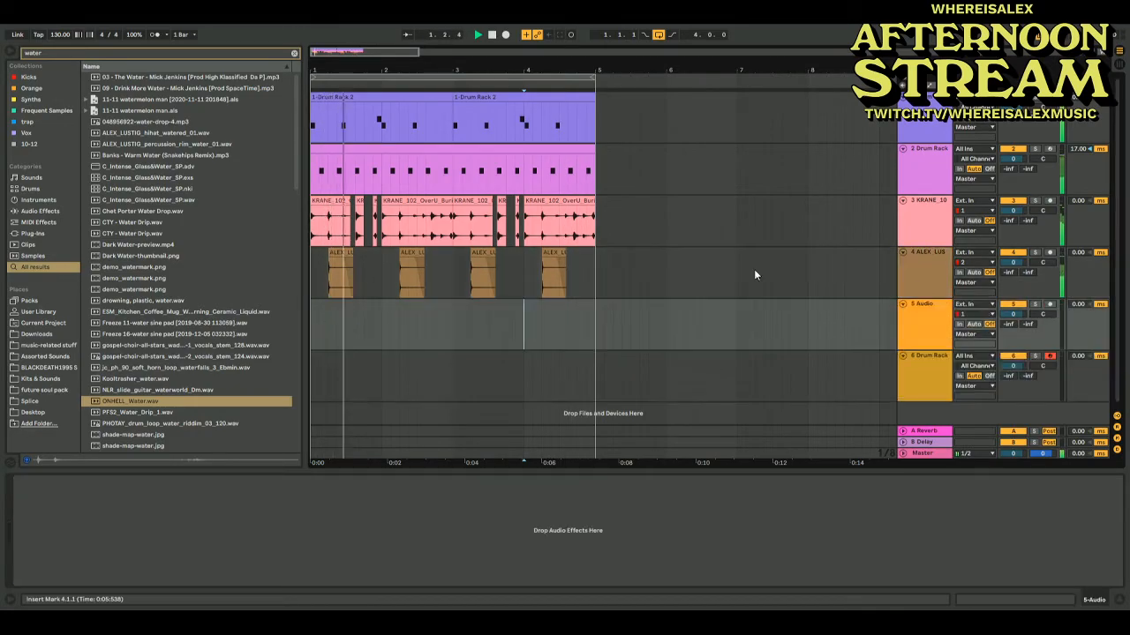
{"action": "left_click_drag", "start_coordinate": [160, 403], "coordinate": [338, 328]}
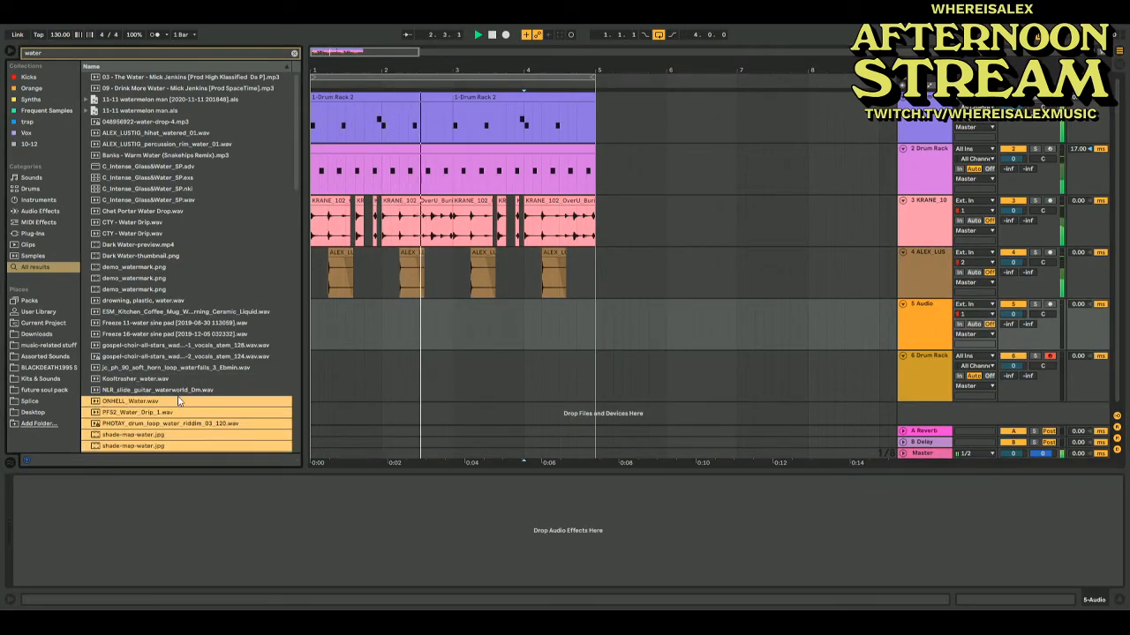
{"action": "left_click", "coordinate": [148, 403]}
{"action": "left_click_drag", "start_coordinate": [148, 406], "coordinate": [316, 322]}
Open the water clip's sample settings and turn off Warp
{"action": "left_click_drag", "start_coordinate": [345, 304], "coordinate": [328, 304]}
{"action": "double_click", "coordinate": [328, 304]}
{"action": "left_click", "coordinate": [133, 440]}
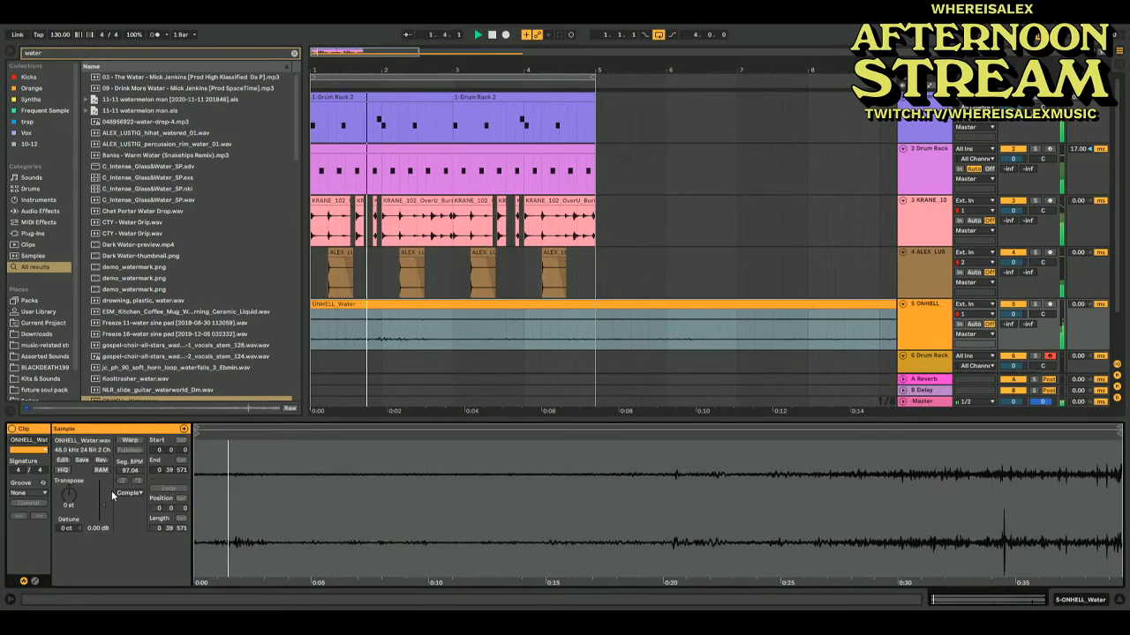
Add an EQ Eight to the water track with a low cut at 323 Hz and output gain of -4.88 dB
{"action": "left_click", "coordinate": [915, 312]}
{"action": "left_click", "coordinate": [45, 212]}
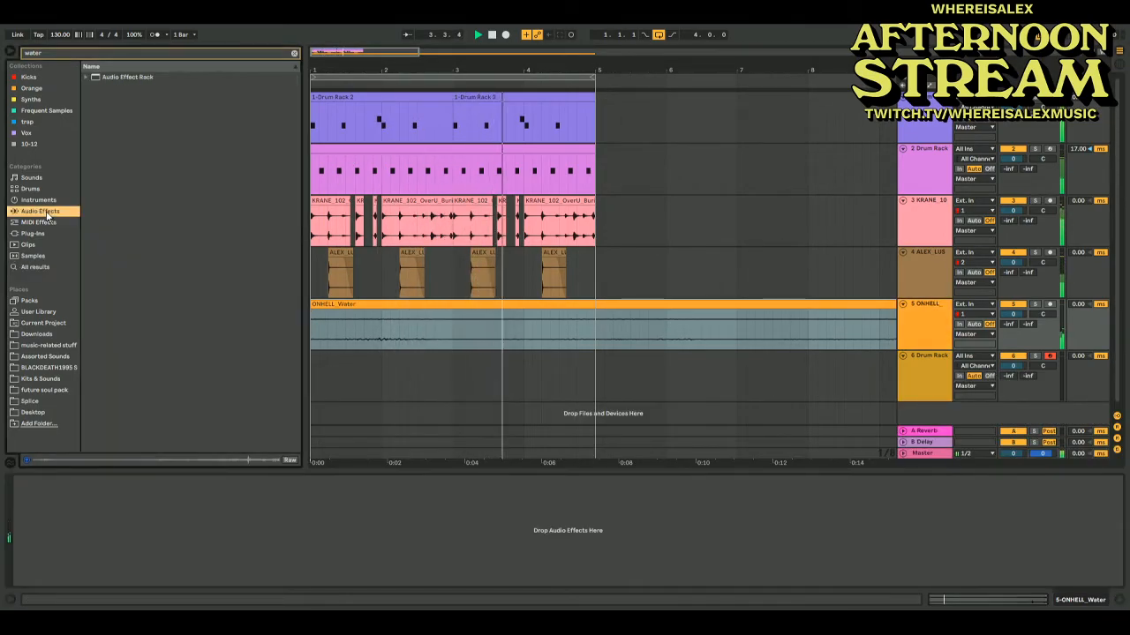
{"action": "left_click", "coordinate": [294, 54]}
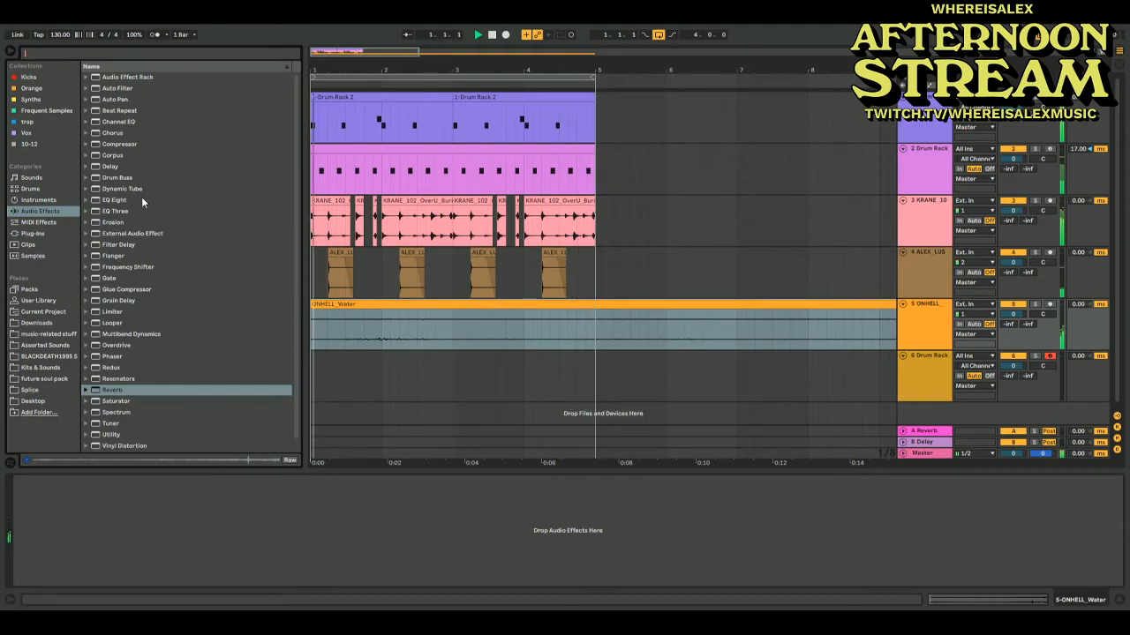
{"action": "double_click", "coordinate": [141, 200]}
{"action": "left_click", "coordinate": [78, 525]}
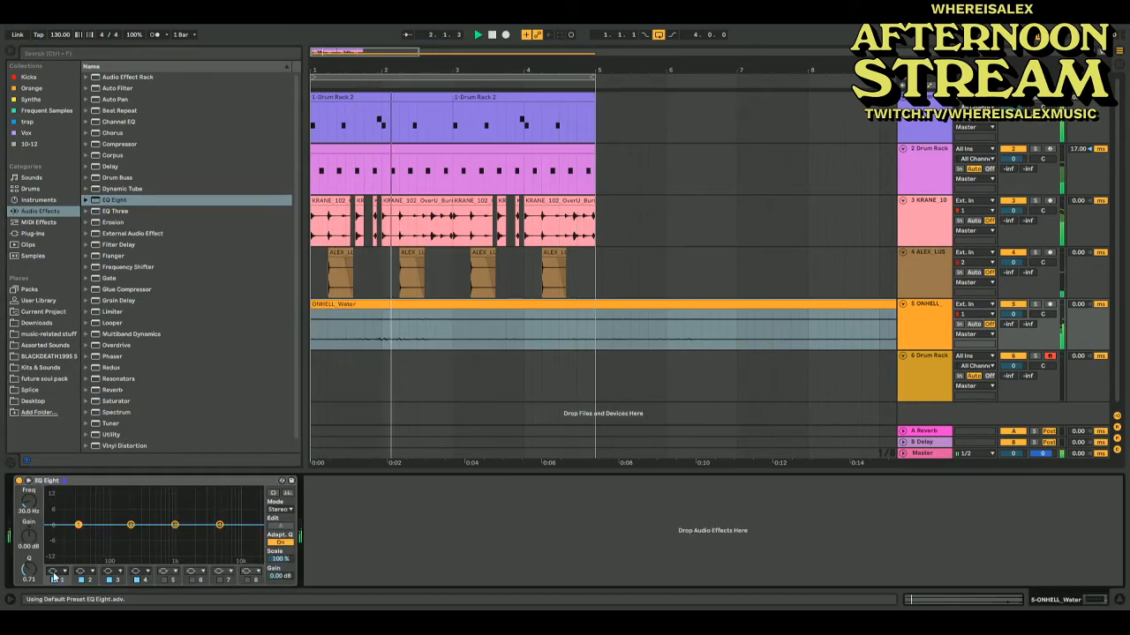
{"action": "left_click_drag", "start_coordinate": [77, 526], "coordinate": [143, 533]}
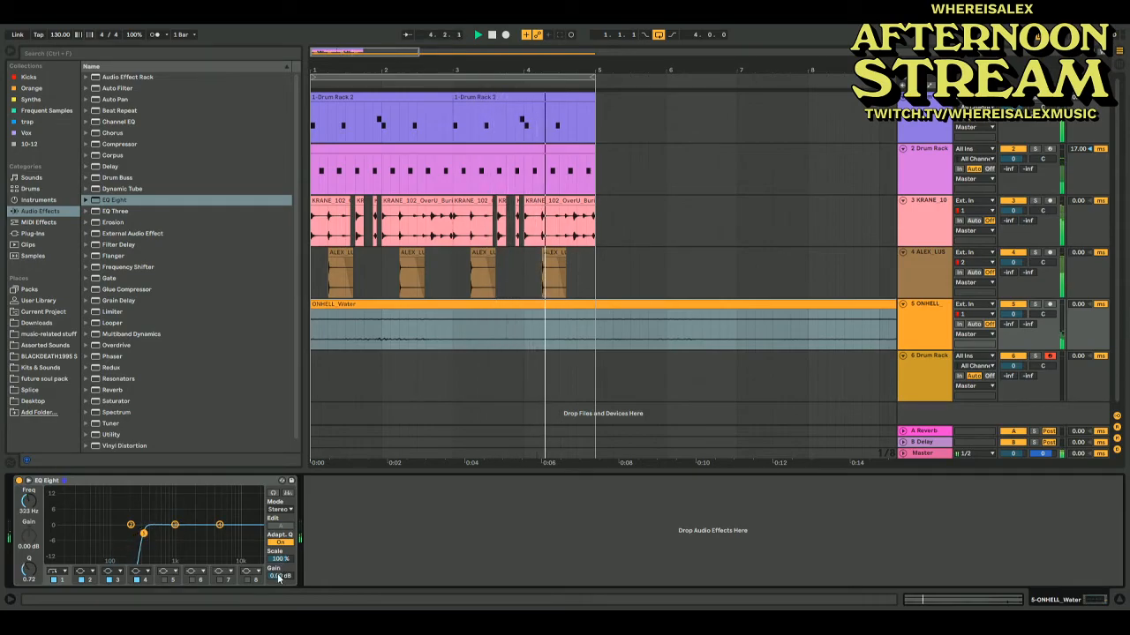
{"action": "left_click_drag", "start_coordinate": [279, 575], "coordinate": [279, 578]}
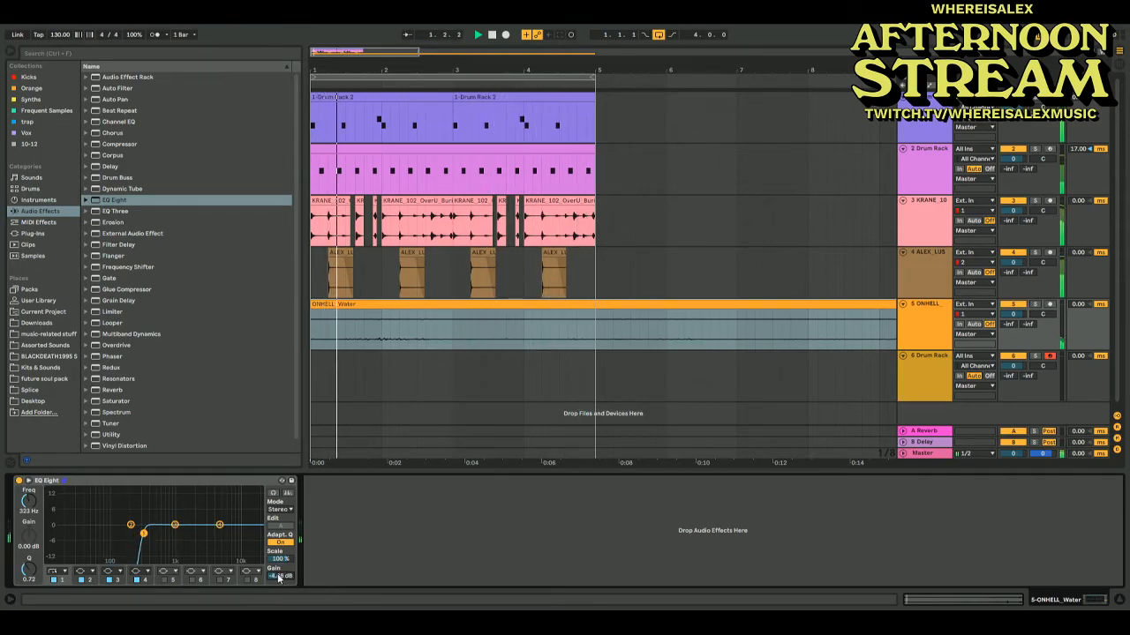
Split the water clip at 5.1.1 and delete the part after it
{"action": "left_click", "coordinate": [598, 333]}
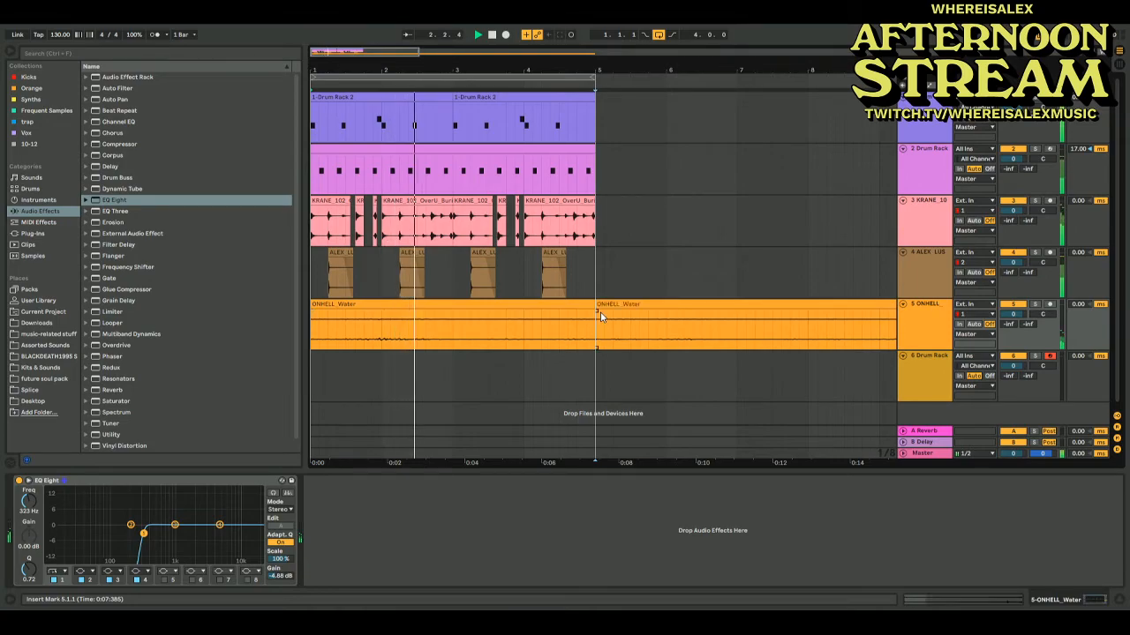
{"action": "key", "text": "ctrl+e"}
{"action": "left_click", "coordinate": [601, 305]}
{"action": "key", "text": "Delete"}
Duplicate the whole four-bar arrangement into bars 5 to 8 and move the loop region to those bars
{"action": "left_click", "coordinate": [595, 324]}
{"action": "key", "text": "ctrl+a"}
{"action": "key", "text": "ctrl+d"}
{"action": "left_click", "coordinate": [424, 76]}
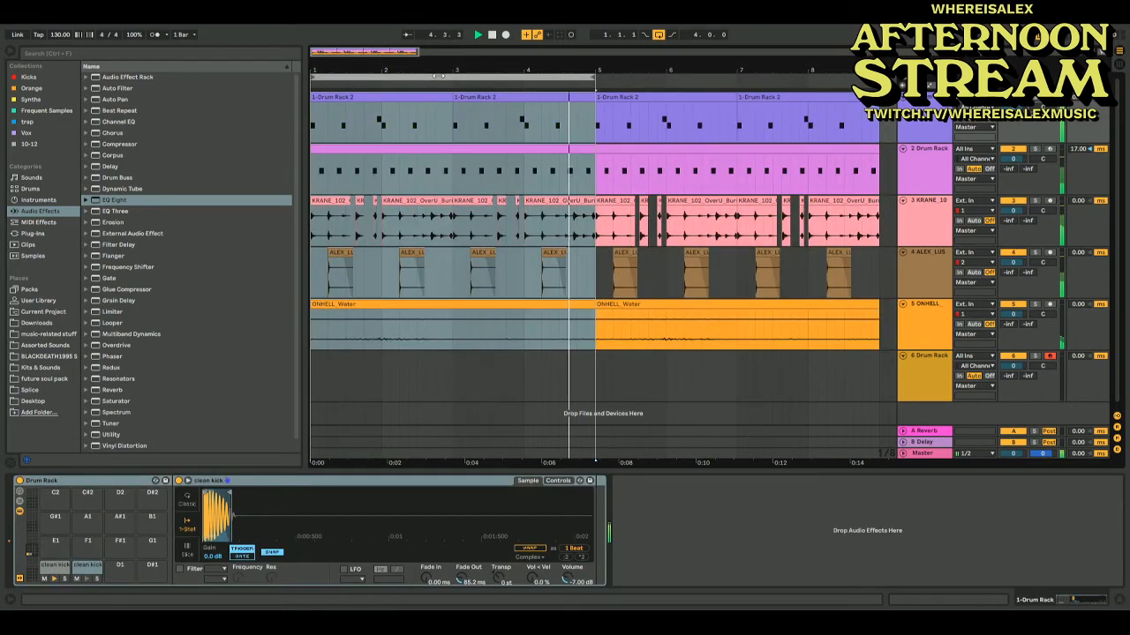
{"action": "left_click_drag", "start_coordinate": [424, 77], "coordinate": [714, 74]}
Select the empty Drum Rack track and search all results for "shaker"
{"action": "double_click", "coordinate": [911, 363]}
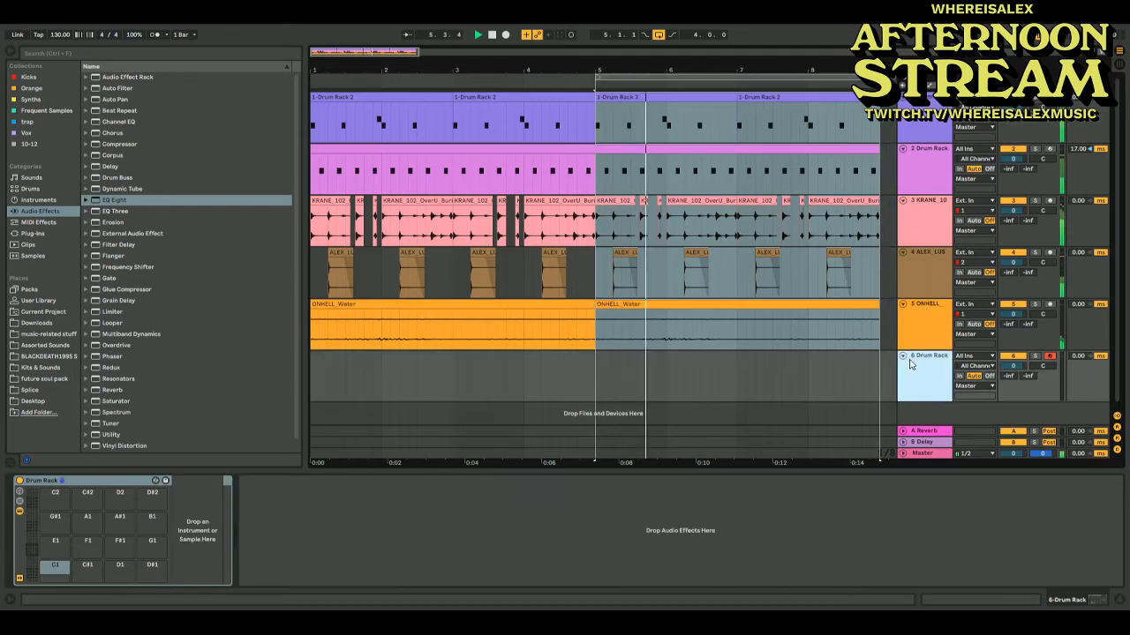
{"action": "left_click", "coordinate": [95, 55]}
{"action": "type", "text": "shaker"}
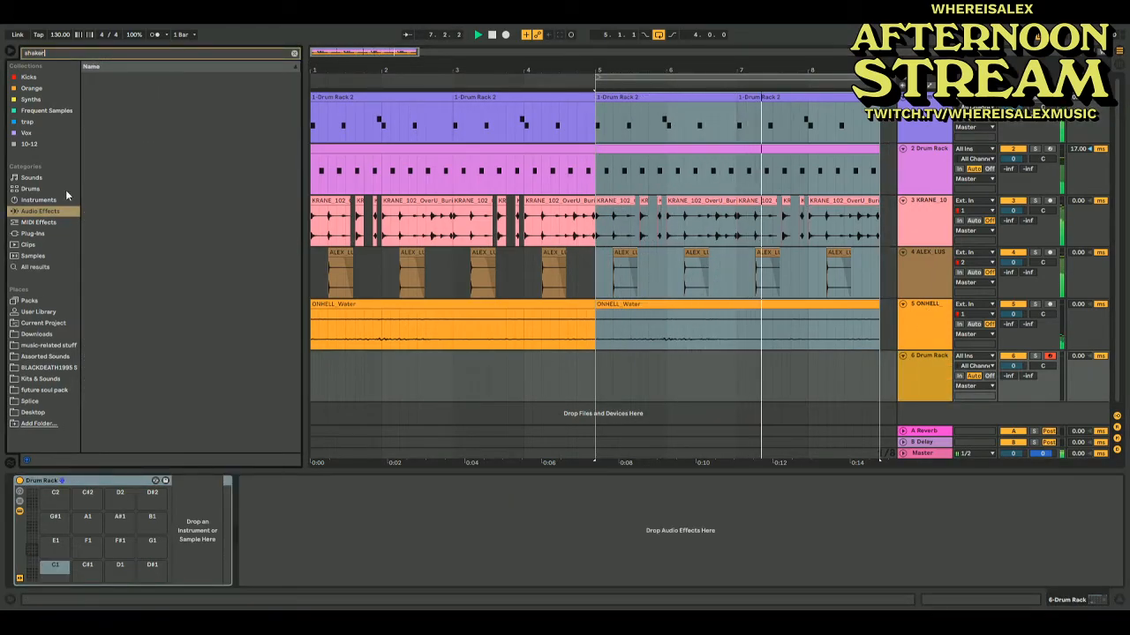
{"action": "left_click", "coordinate": [36, 267]}
{"action": "scroll", "coordinate": [166, 303], "scroll_direction": "down", "scroll_amount": 5}
{"action": "scroll", "coordinate": [166, 304], "scroll_direction": "down", "scroll_amount": 5}
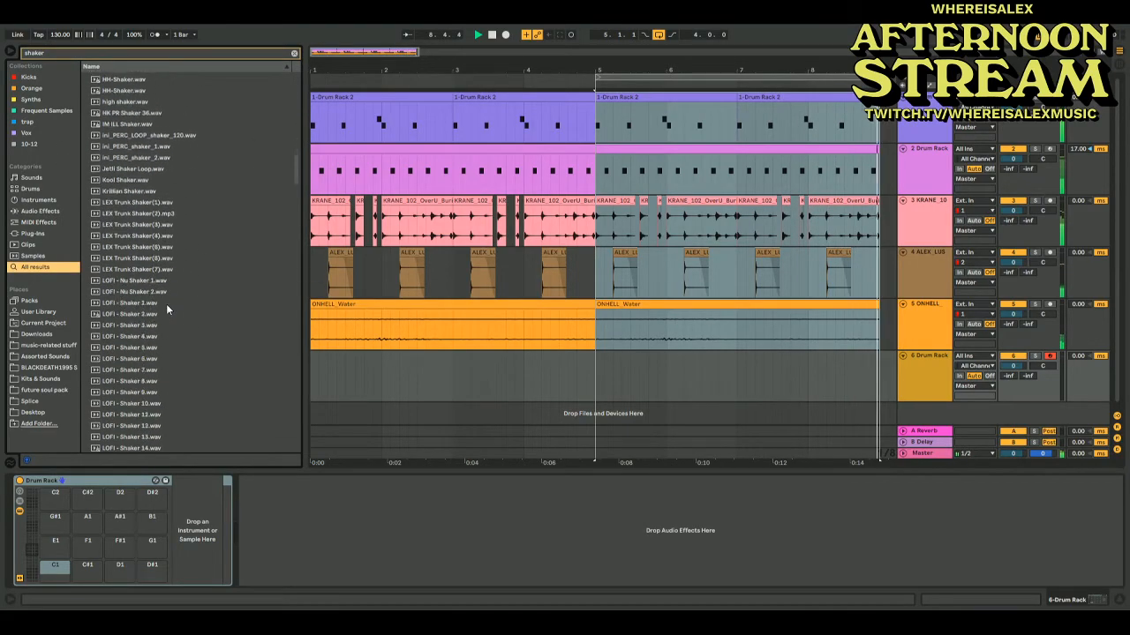
Audition various one-shot and loop samples in the shaker search results
{"action": "left_click", "coordinate": [120, 157]}
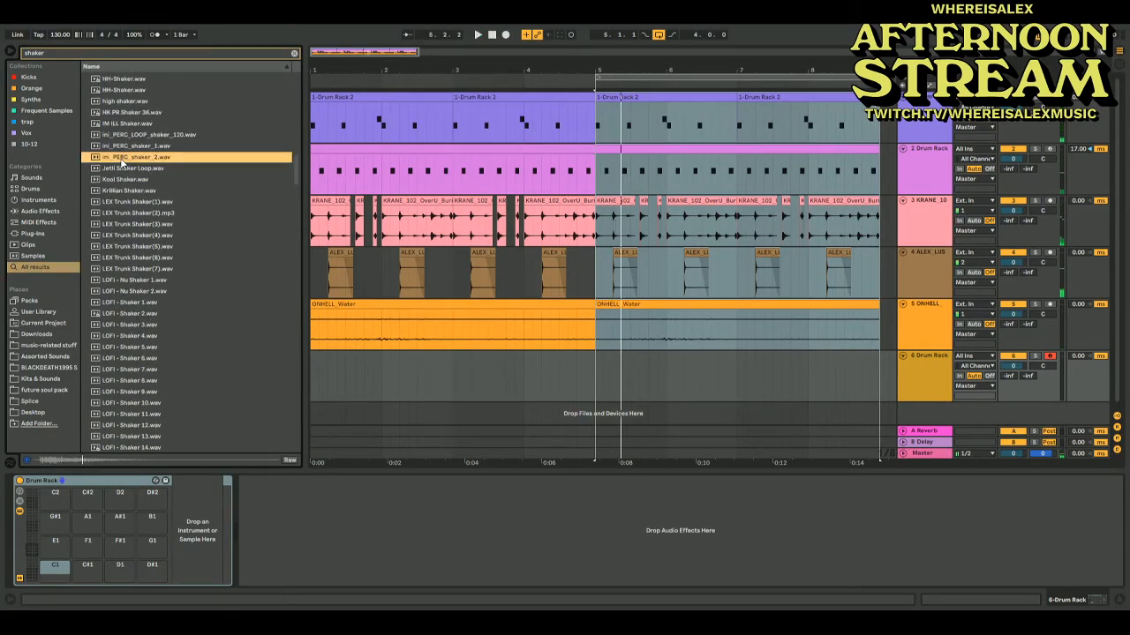
{"action": "key", "text": "Up"}
{"action": "key", "text": "Up"}
{"action": "key", "text": "Up"}
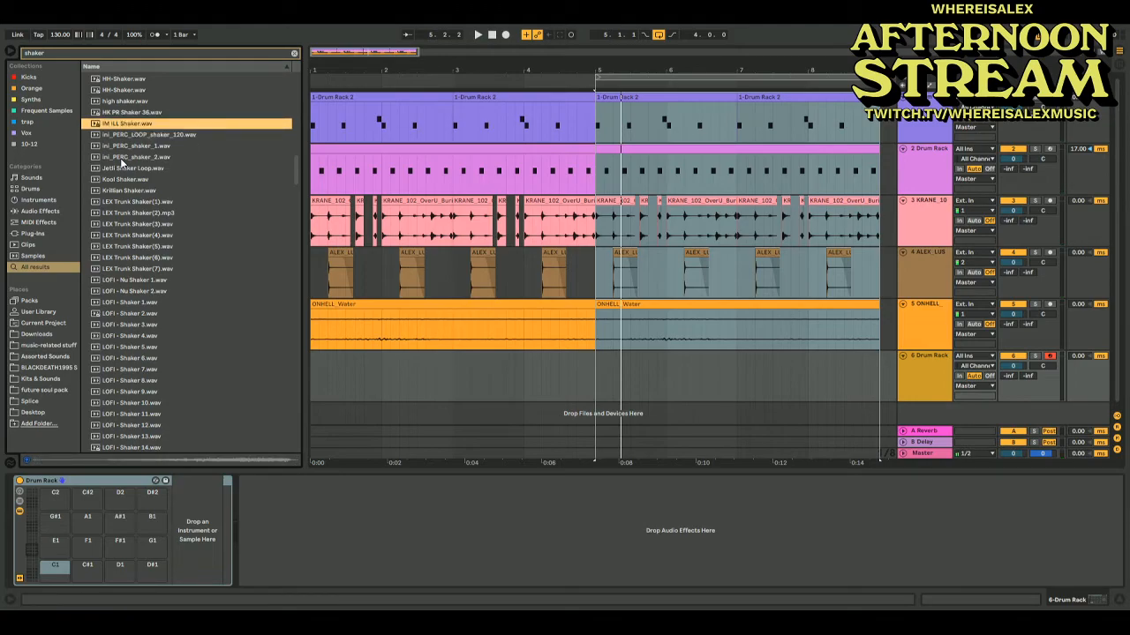
{"action": "left_click", "coordinate": [118, 224]}
{"action": "scroll", "coordinate": [130, 313], "scroll_direction": "down", "scroll_amount": 10}
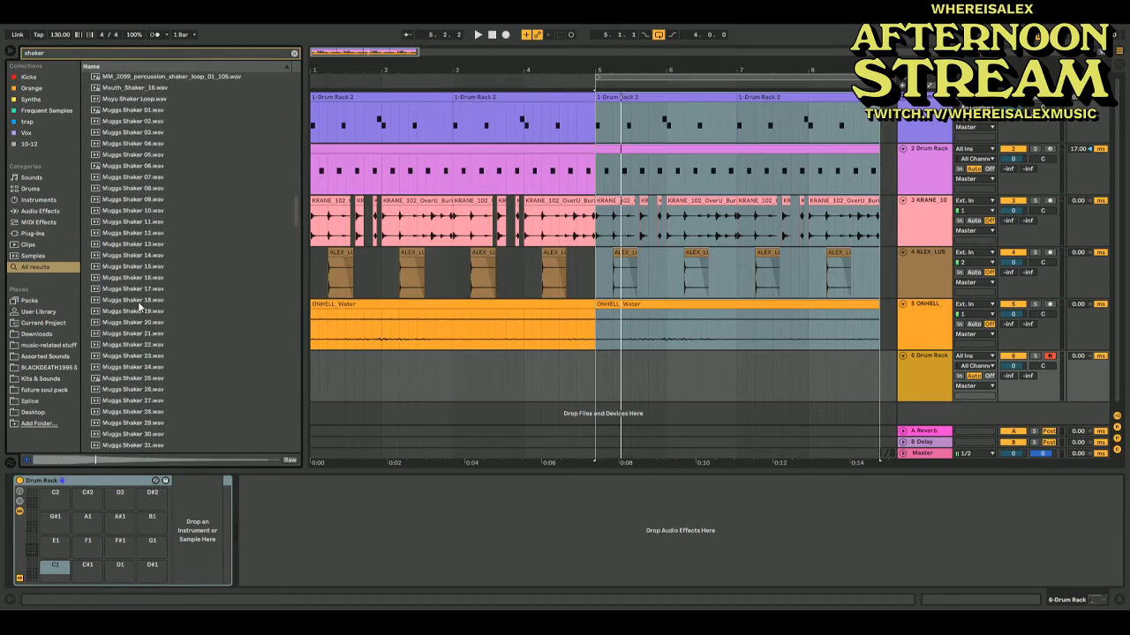
{"action": "left_click", "coordinate": [128, 199]}
{"action": "left_click", "coordinate": [137, 99]}
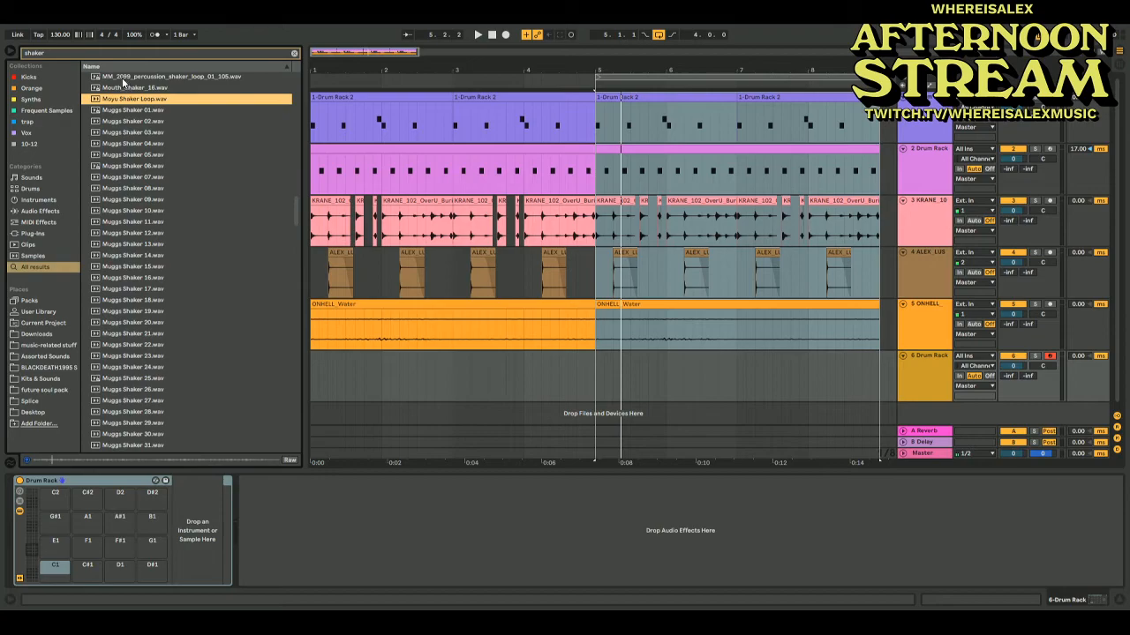
{"action": "left_click", "coordinate": [122, 80]}
{"action": "scroll", "coordinate": [156, 239], "scroll_direction": "down", "scroll_amount": 10}
{"action": "left_click", "coordinate": [161, 298]}
{"action": "scroll", "coordinate": [161, 300], "scroll_direction": "down", "scroll_amount": 3}
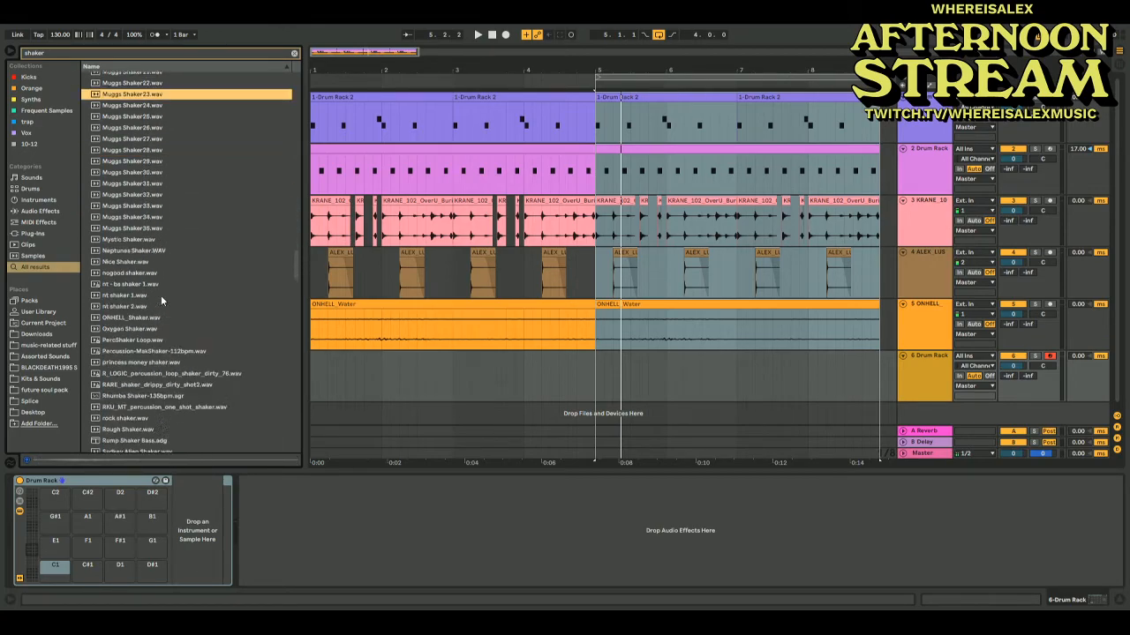
{"action": "scroll", "coordinate": [160, 300], "scroll_direction": "down", "scroll_amount": 8}
{"action": "left_click", "coordinate": [126, 278]}
{"action": "left_click", "coordinate": [129, 334]}
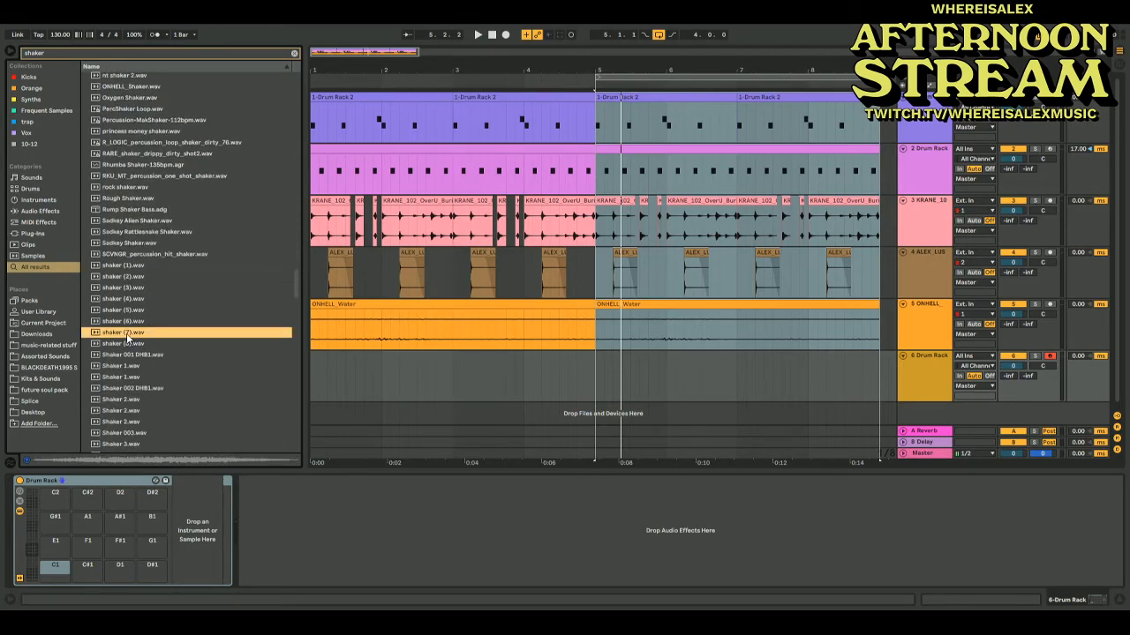
{"action": "left_click", "coordinate": [134, 254]}
{"action": "left_click", "coordinate": [119, 188]}
{"action": "left_click", "coordinate": [121, 175]}
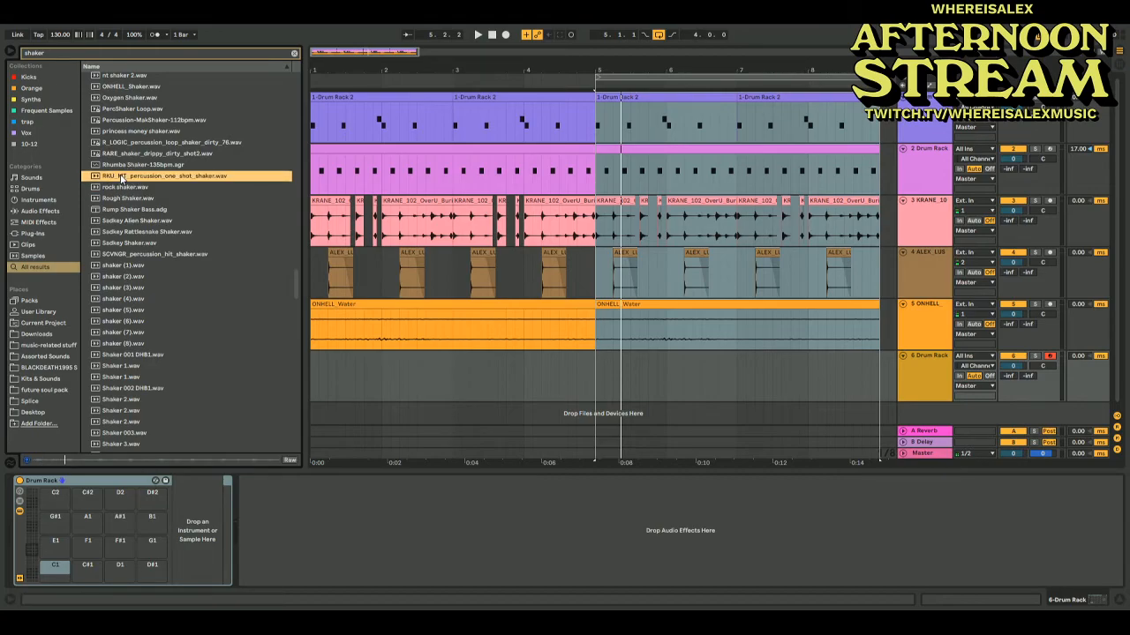
{"action": "left_click", "coordinate": [130, 132]}
{"action": "left_click", "coordinate": [121, 142]}
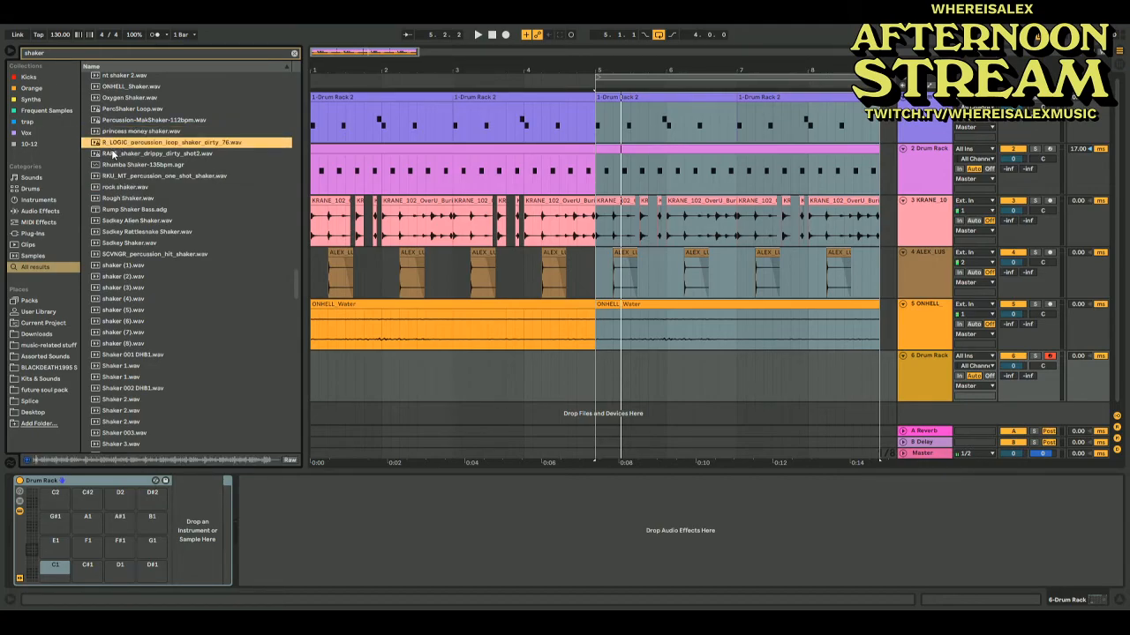
Place RARE_shaker_drippy_dirty_shot2.wav on a new audio track at 6.3.1 and set its clip gain to -4.85 dB
{"action": "left_click", "coordinate": [113, 154]}
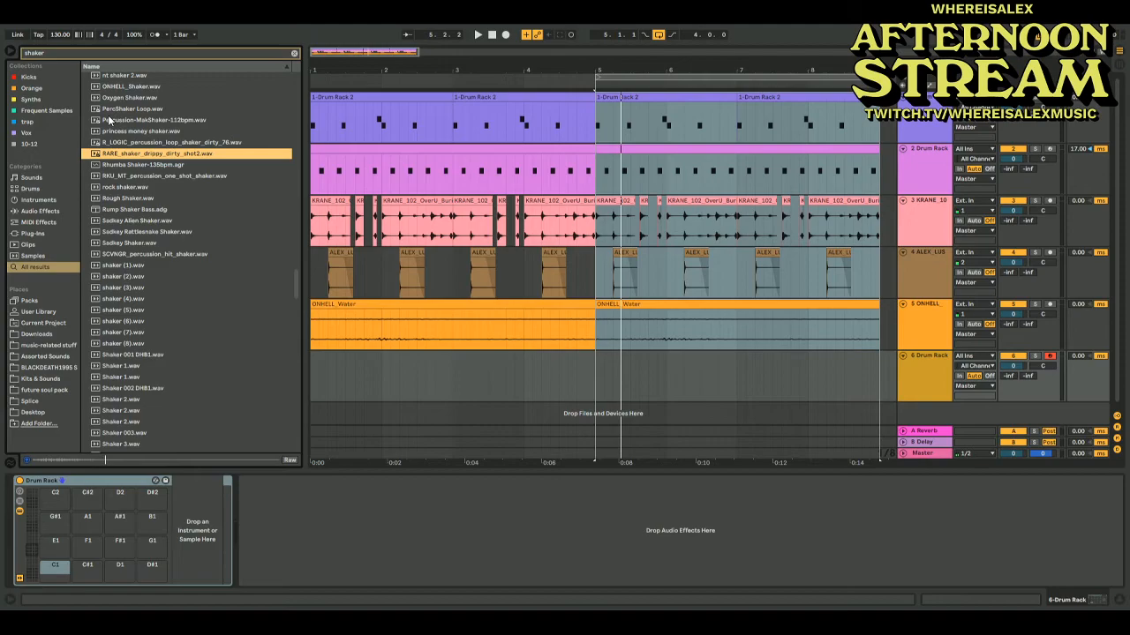
{"action": "left_click_drag", "start_coordinate": [157, 153], "coordinate": [698, 406]}
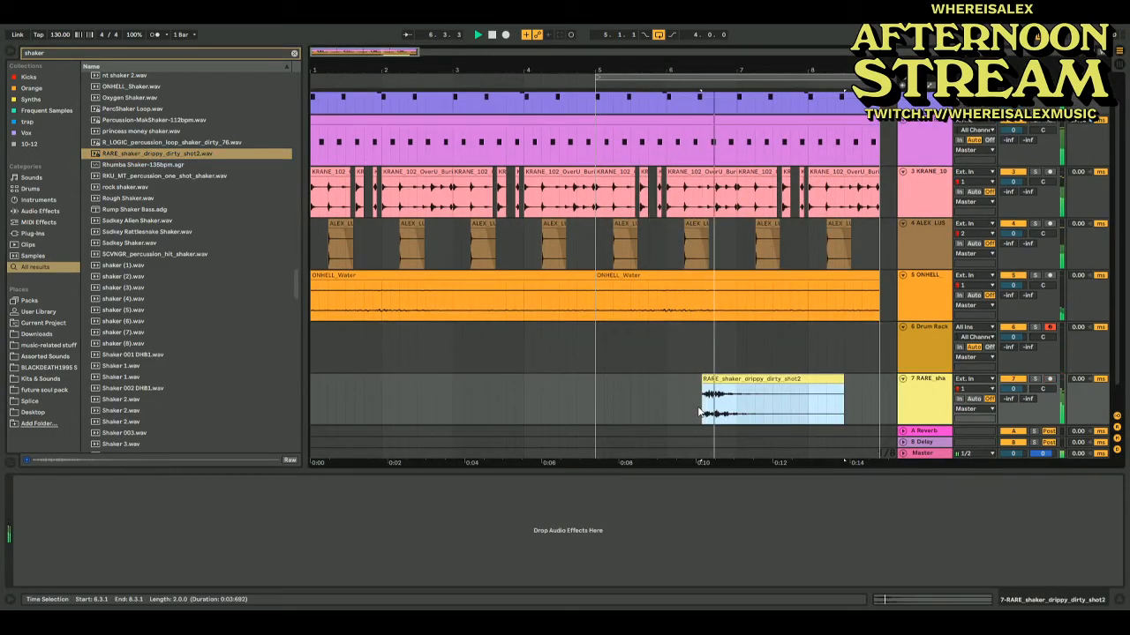
{"action": "double_click", "coordinate": [717, 393]}
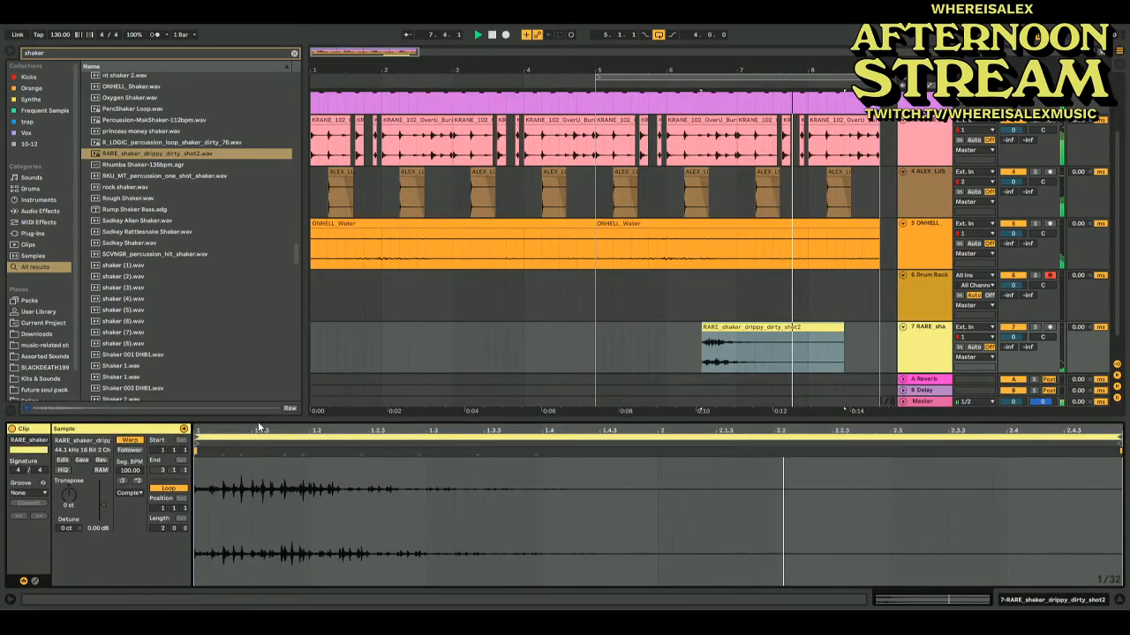
{"action": "left_click_drag", "start_coordinate": [103, 506], "coordinate": [104, 511]}
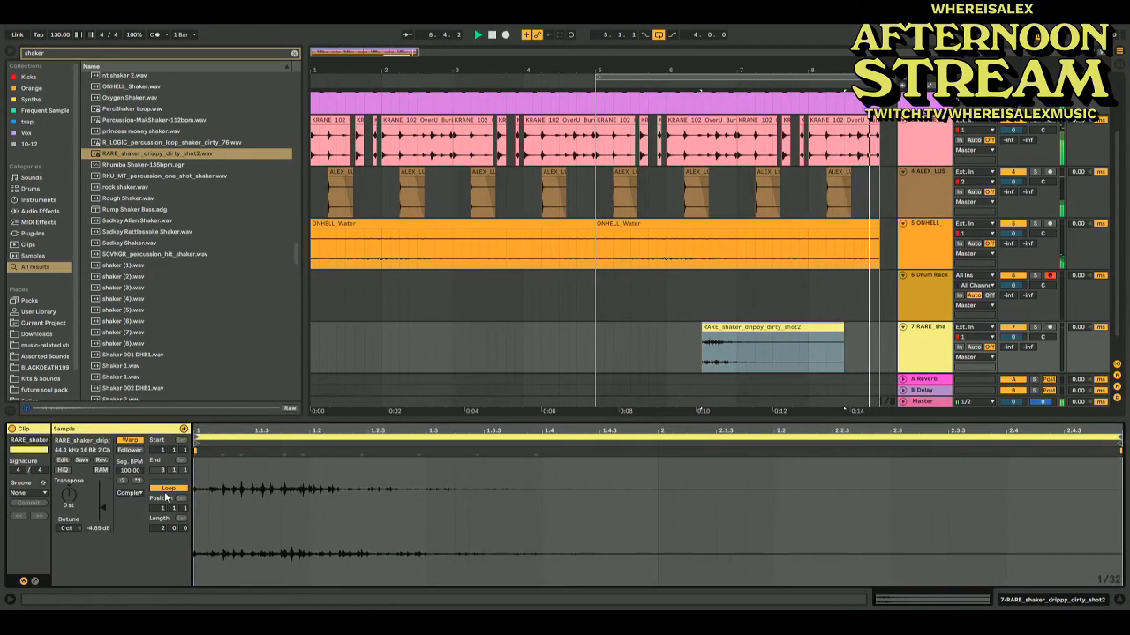
Return to the empty Drum Rack track and audition more shaker samples further down the search results
{"action": "left_click", "coordinate": [542, 295]}
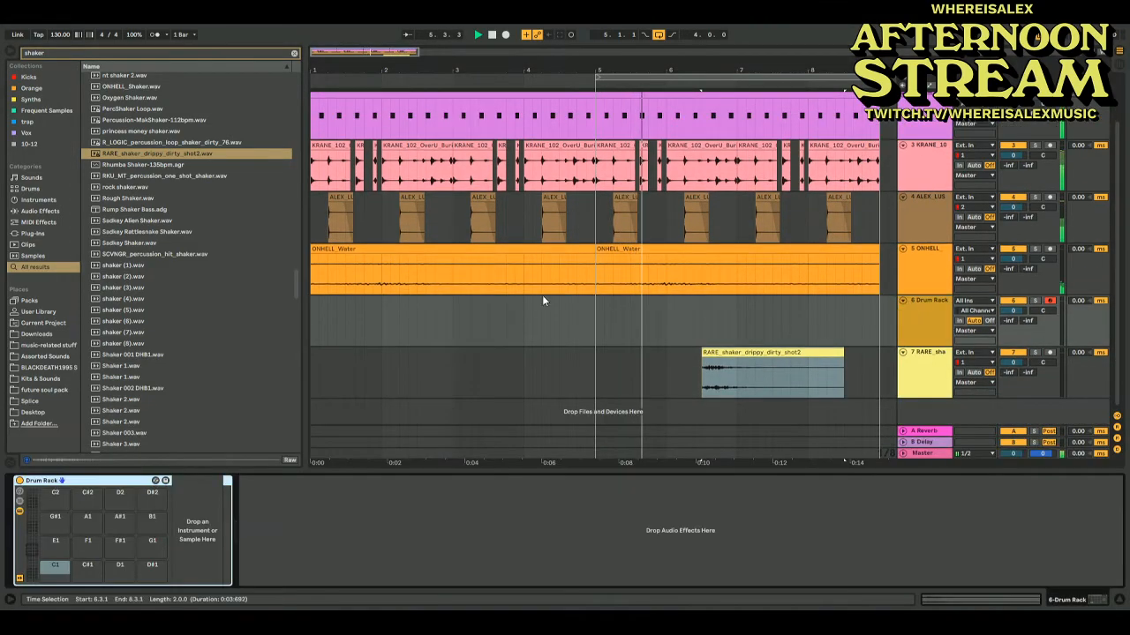
{"action": "left_click", "coordinate": [297, 315]}
{"action": "key", "text": "space"}
{"action": "left_click", "coordinate": [191, 318]}
{"action": "scroll", "coordinate": [191, 318], "scroll_direction": "down", "scroll_amount": 10}
{"action": "left_click", "coordinate": [157, 302]}
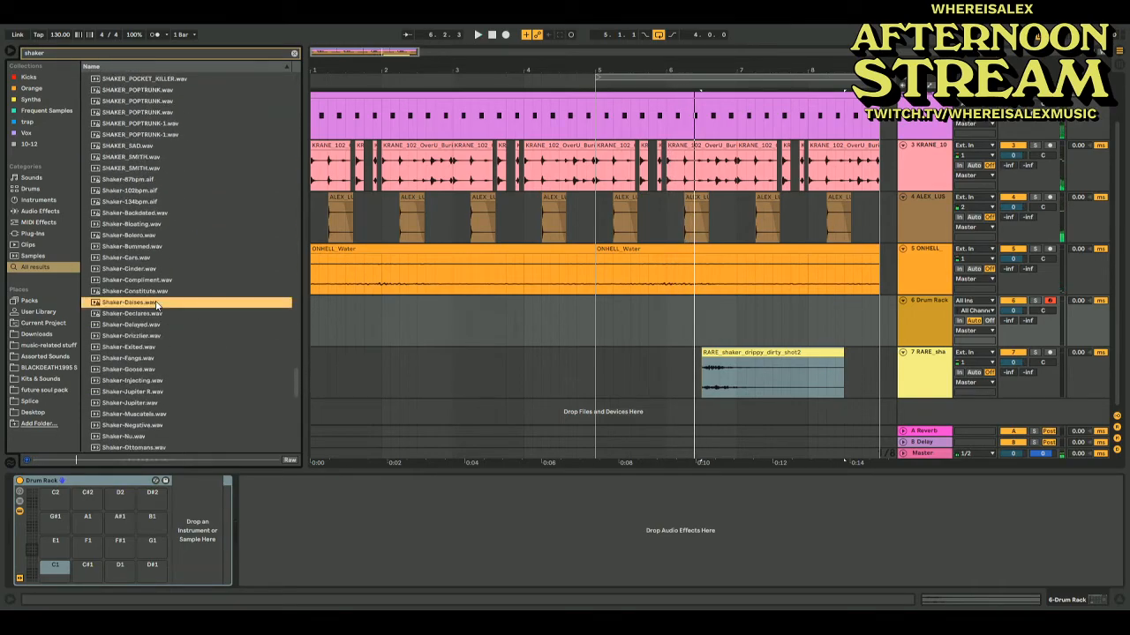
{"action": "left_click", "coordinate": [141, 393]}
{"action": "scroll", "coordinate": [143, 371], "scroll_direction": "down", "scroll_amount": 6}
{"action": "left_click", "coordinate": [151, 333]}
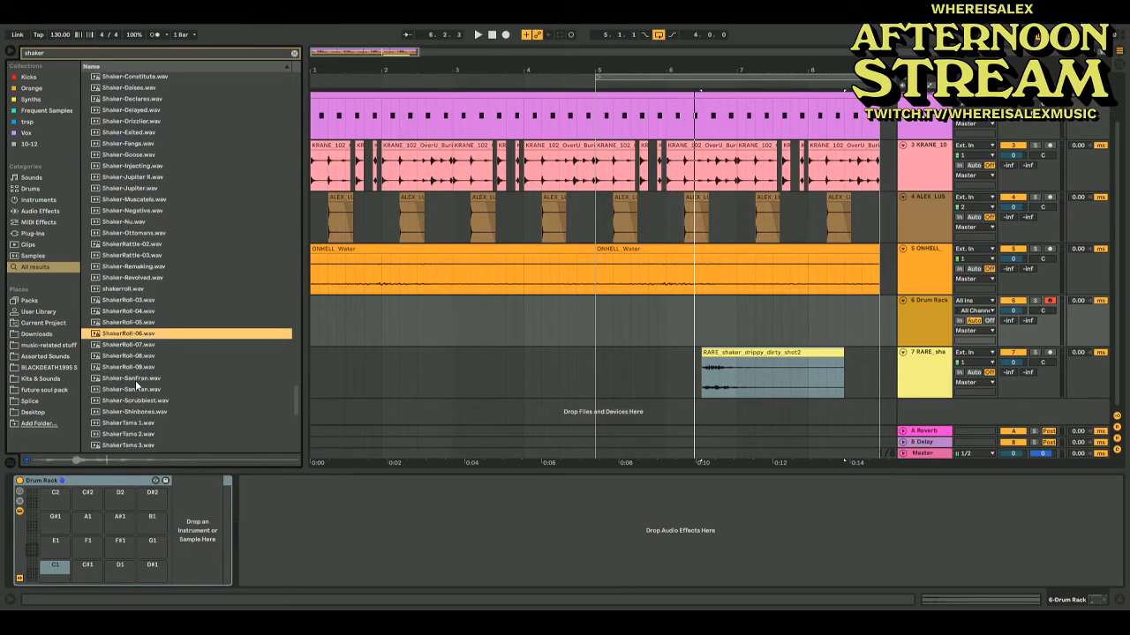
{"action": "left_click", "coordinate": [138, 389]}
{"action": "scroll", "coordinate": [139, 388], "scroll_direction": "down", "scroll_amount": 4}
{"action": "left_click", "coordinate": [132, 319]}
{"action": "left_click", "coordinate": [129, 400]}
{"action": "scroll", "coordinate": [129, 404], "scroll_direction": "down", "scroll_amount": 8}
{"action": "left_click", "coordinate": [133, 325]}
{"action": "left_click", "coordinate": [150, 348]}
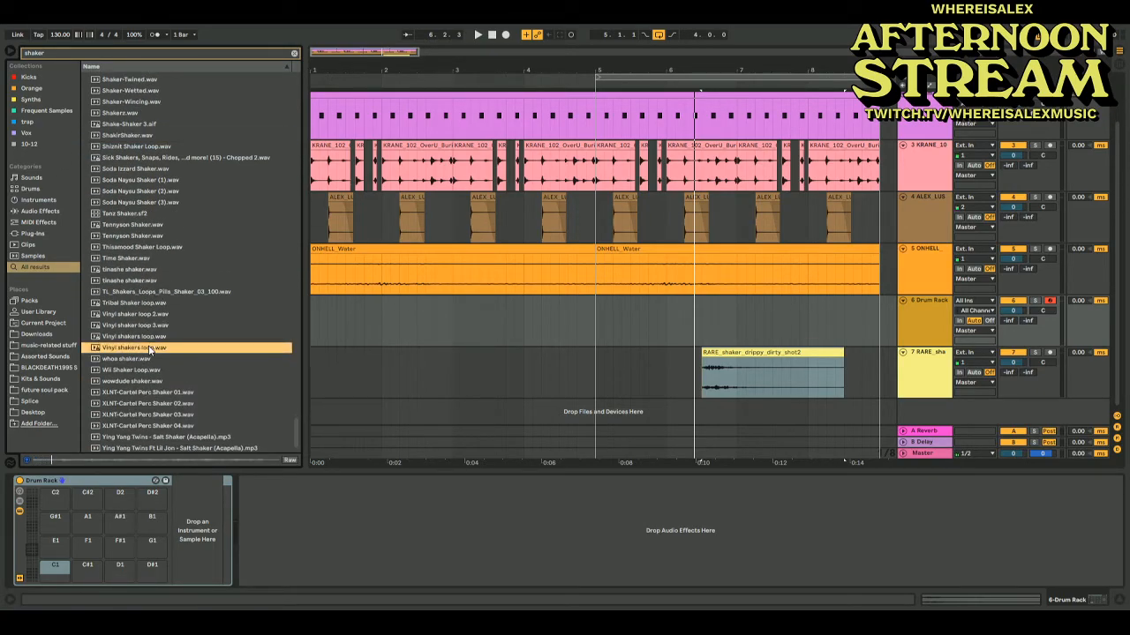
{"action": "left_click", "coordinate": [137, 359]}
Load wowdude shaker.wav onto the Drum Rack's C1 pad and transpose it up 7 semitones
{"action": "left_click", "coordinate": [122, 381]}
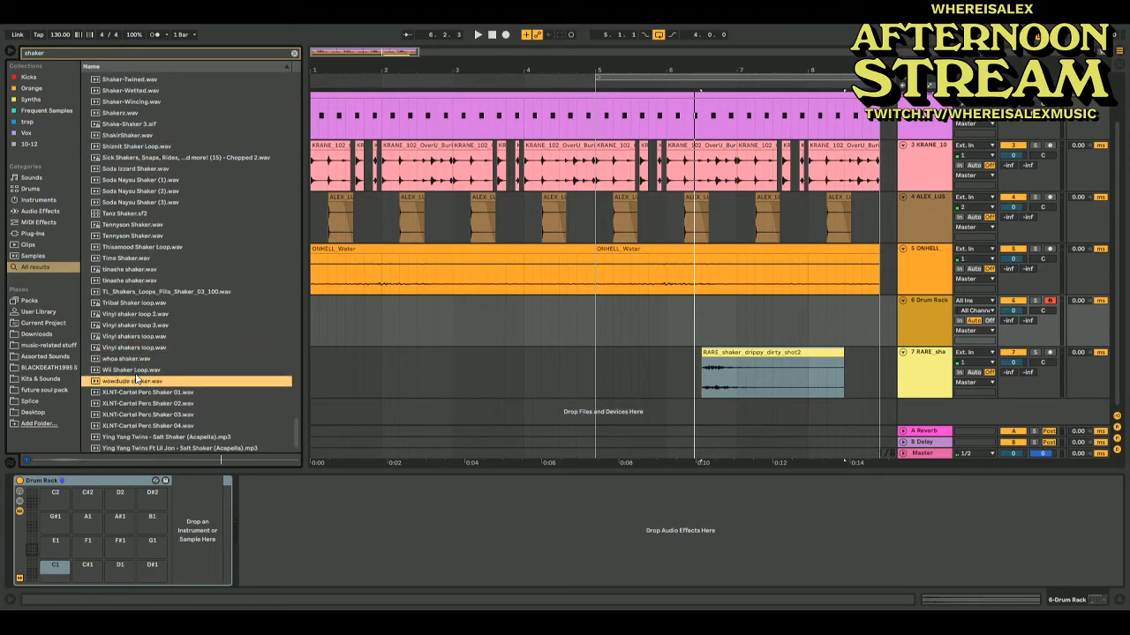
{"action": "left_click_drag", "start_coordinate": [58, 571], "coordinate": [59, 575]}
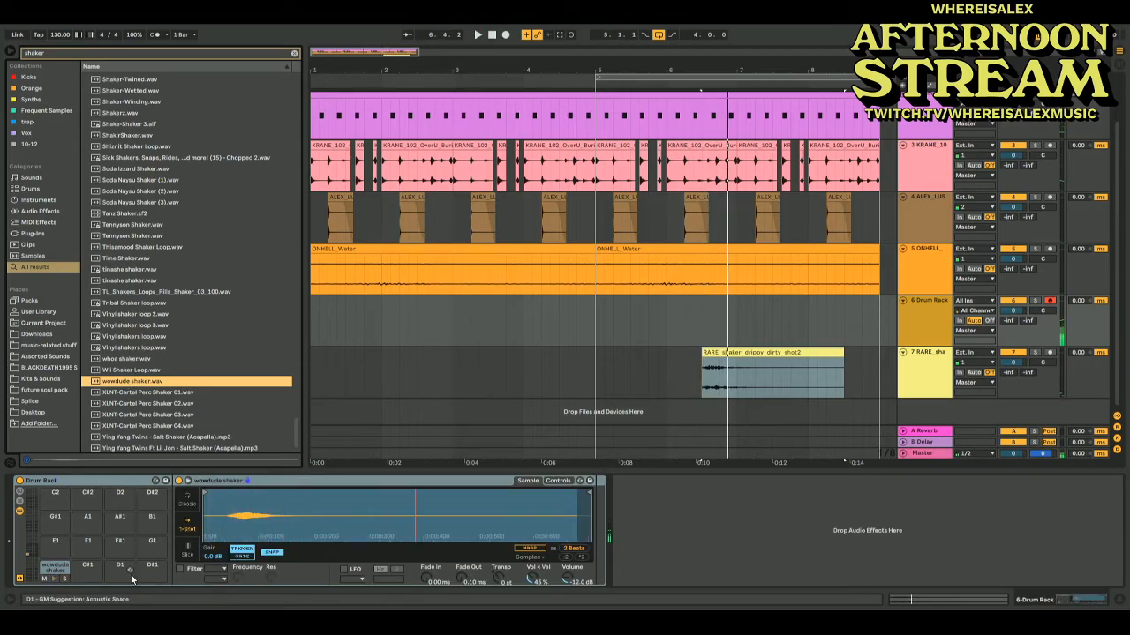
{"action": "left_click_drag", "start_coordinate": [507, 577], "coordinate": [506, 556]}
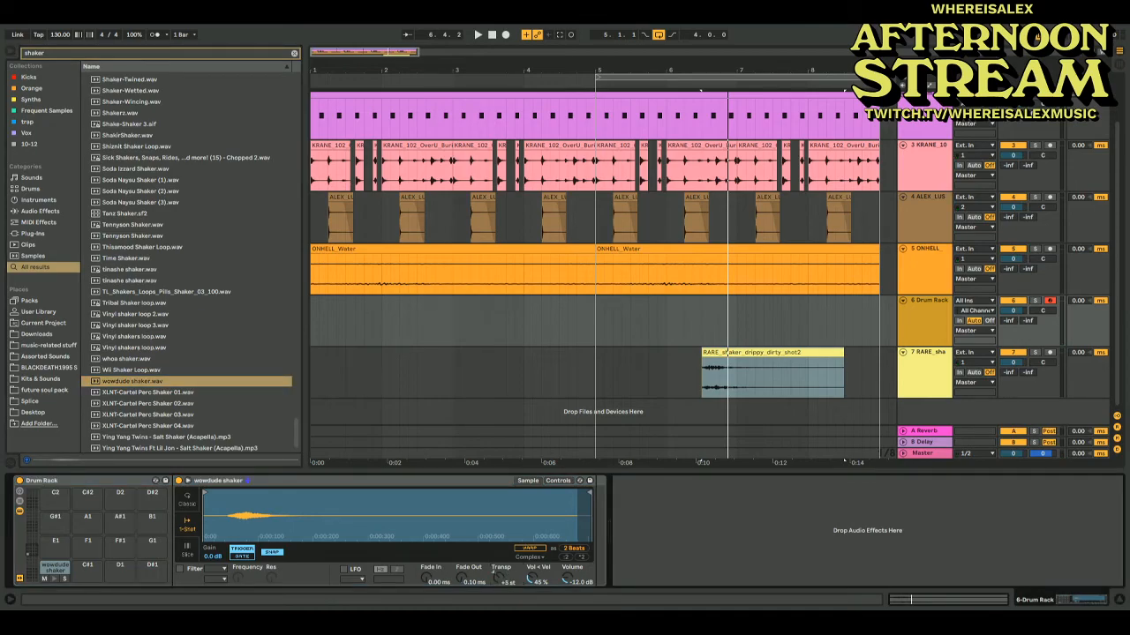
Play a shaker pattern over the loop from 5.1.1 and capture it as a MIDI clip on the Drum Rack track
{"action": "left_click", "coordinate": [596, 323]}
{"action": "key", "text": "space"}
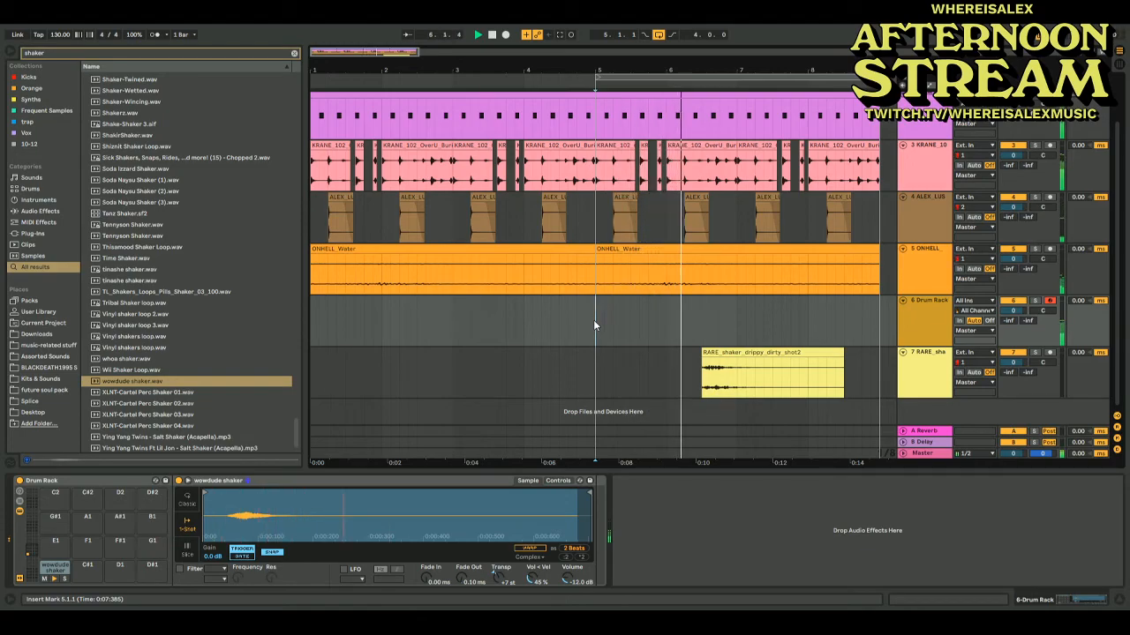
{"action": "left_click", "coordinate": [559, 35]}
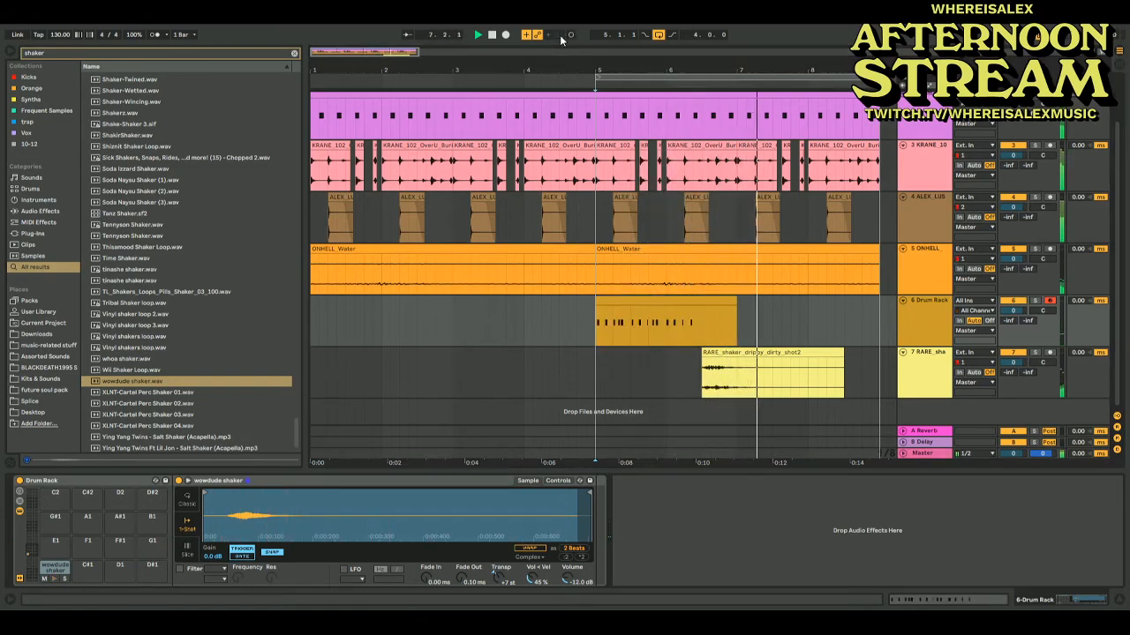
Isolate bar 5 of the captured shaker clip and duplicate it through bar 8
{"action": "left_click", "coordinate": [655, 327]}
{"action": "left_click_drag", "start_coordinate": [653, 329], "coordinate": [603, 326]}
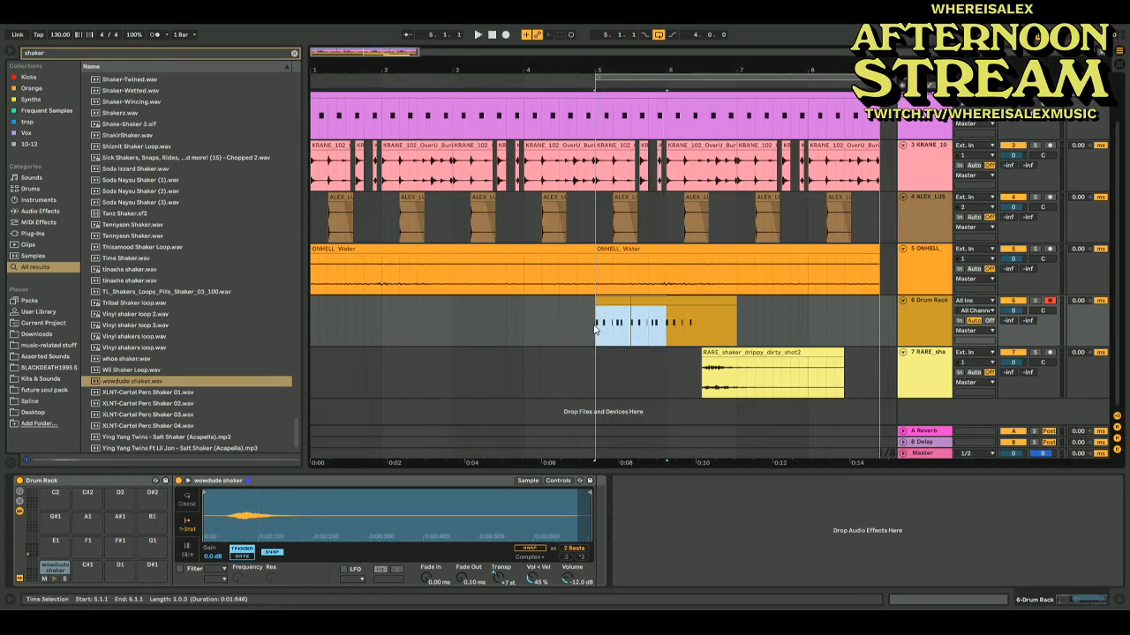
{"action": "double_click", "coordinate": [616, 301]}
{"action": "key", "text": "space"}
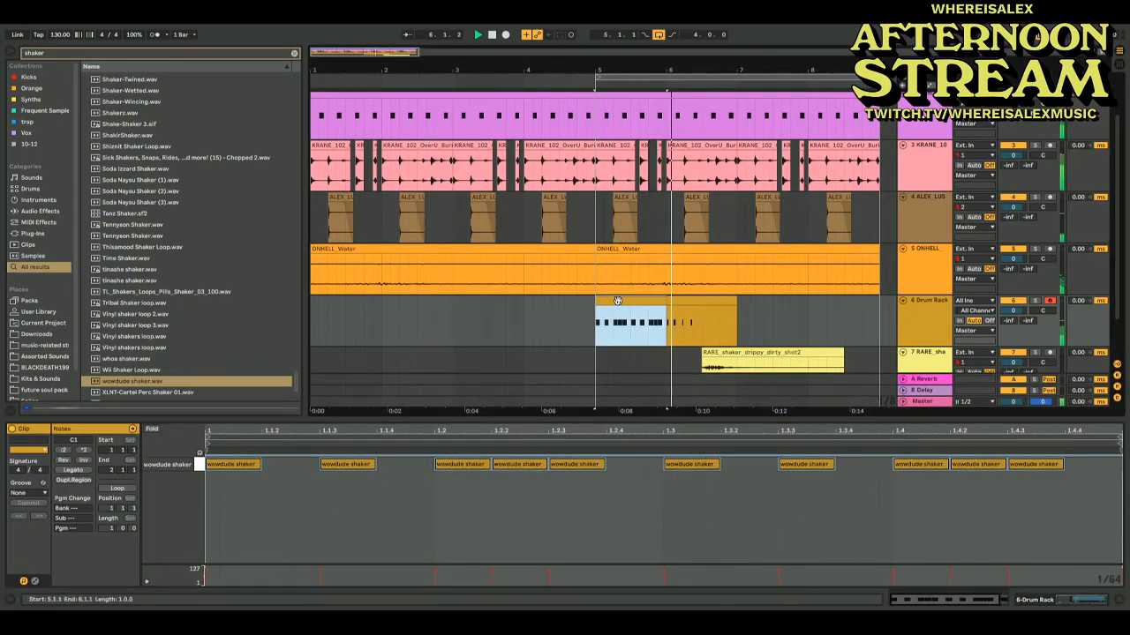
{"action": "key", "text": "ctrl+d"}
{"action": "key", "text": "ctrl+d"}
{"action": "key", "text": "ctrl+d"}
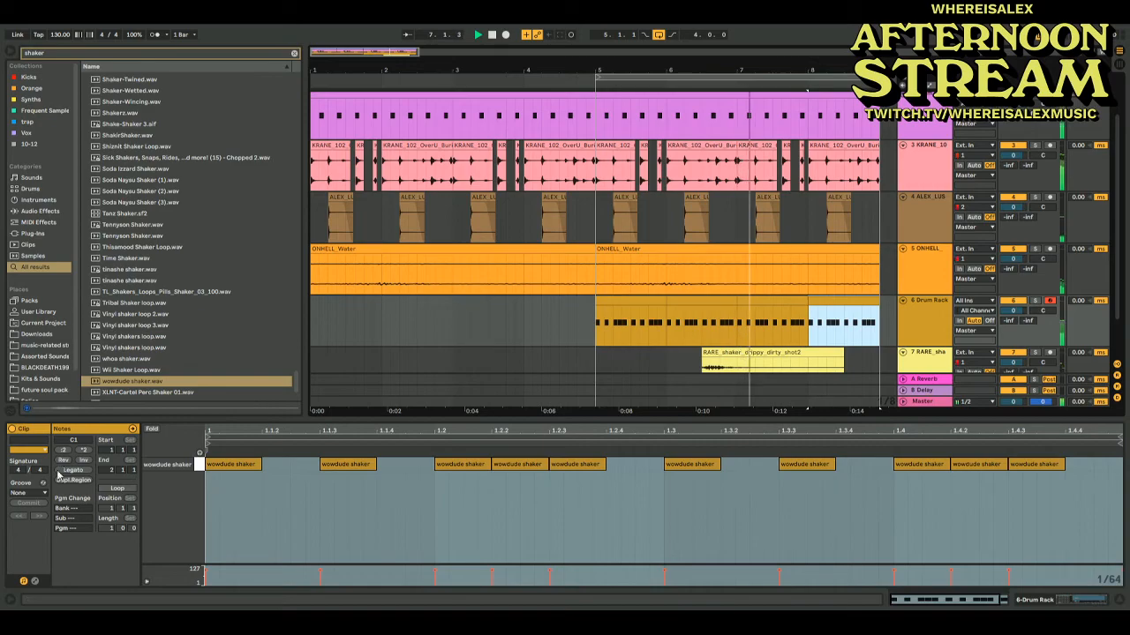
Apply the Swing 16-55 groove to the bar 8 shaker clip and set the Drum Rack track delay to 8 ms
{"action": "left_click", "coordinate": [39, 498]}
{"action": "left_click", "coordinate": [32, 512]}
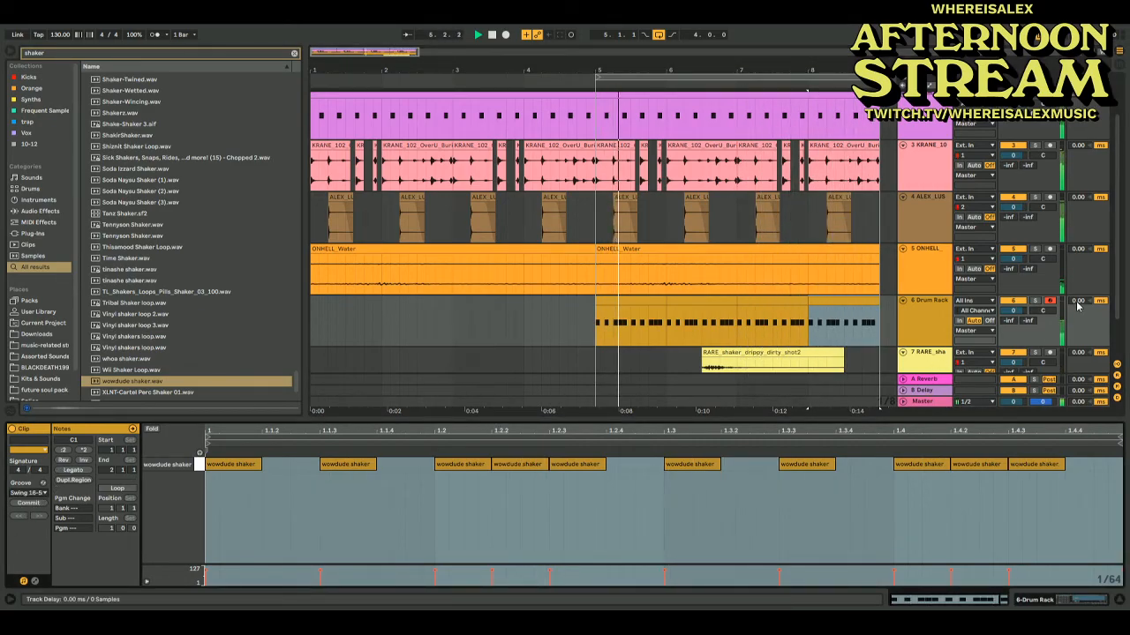
{"action": "left_click_drag", "start_coordinate": [1078, 302], "coordinate": [1078, 294]}
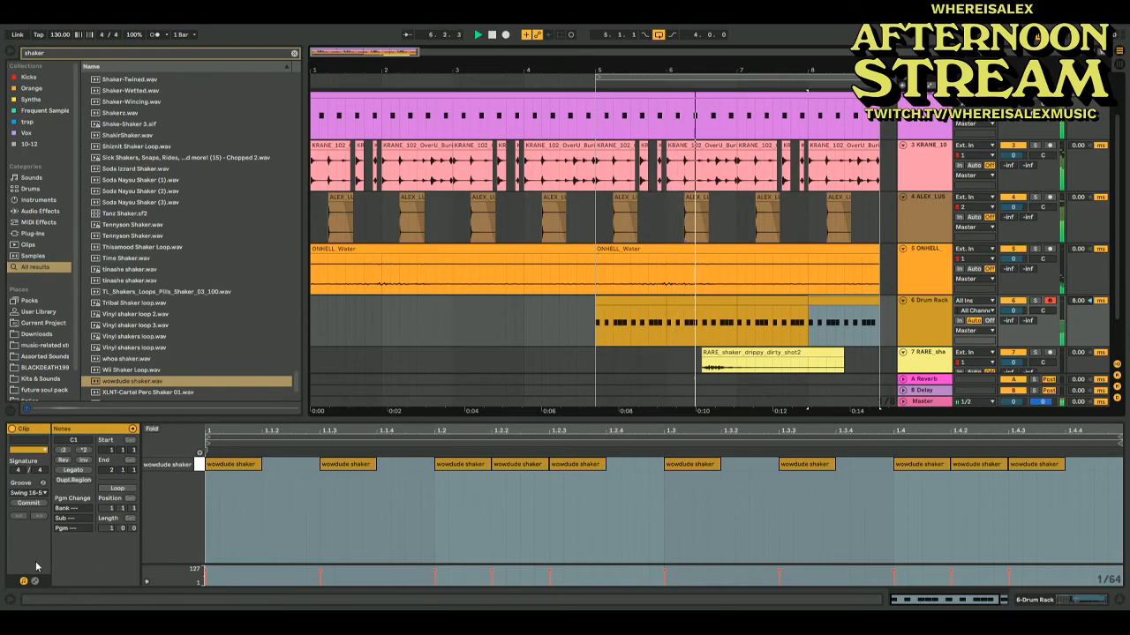
Add a Swing 16-56 groove to the groove pool, assign it to the shaker clip and set its timing to 100%
{"action": "left_click", "coordinate": [16, 409]}
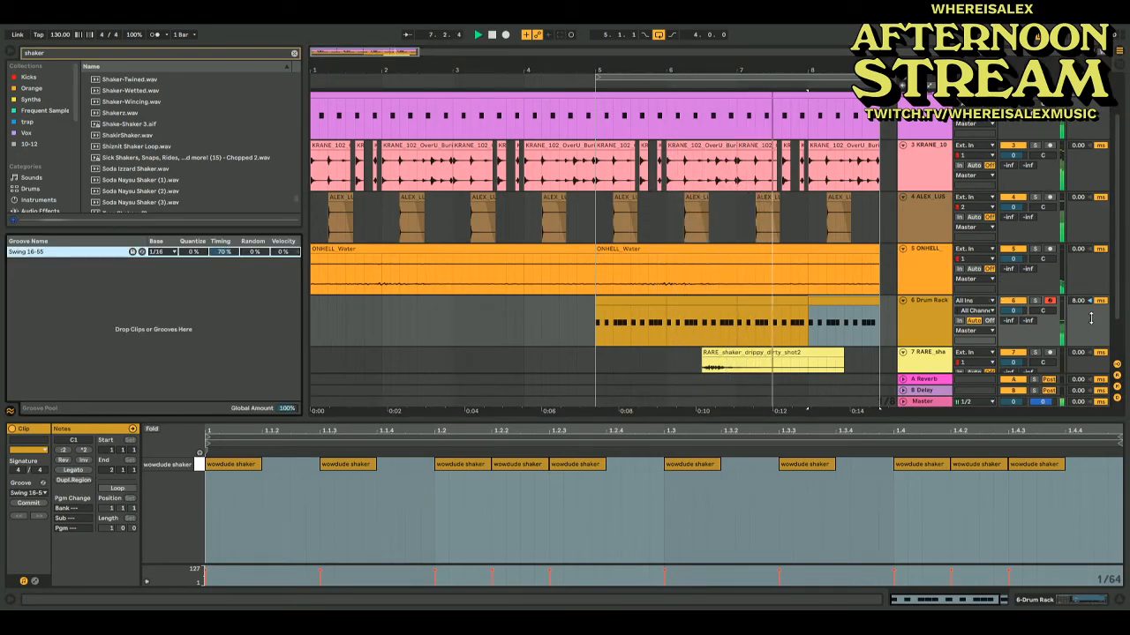
{"action": "key", "text": "ctrl+d"}
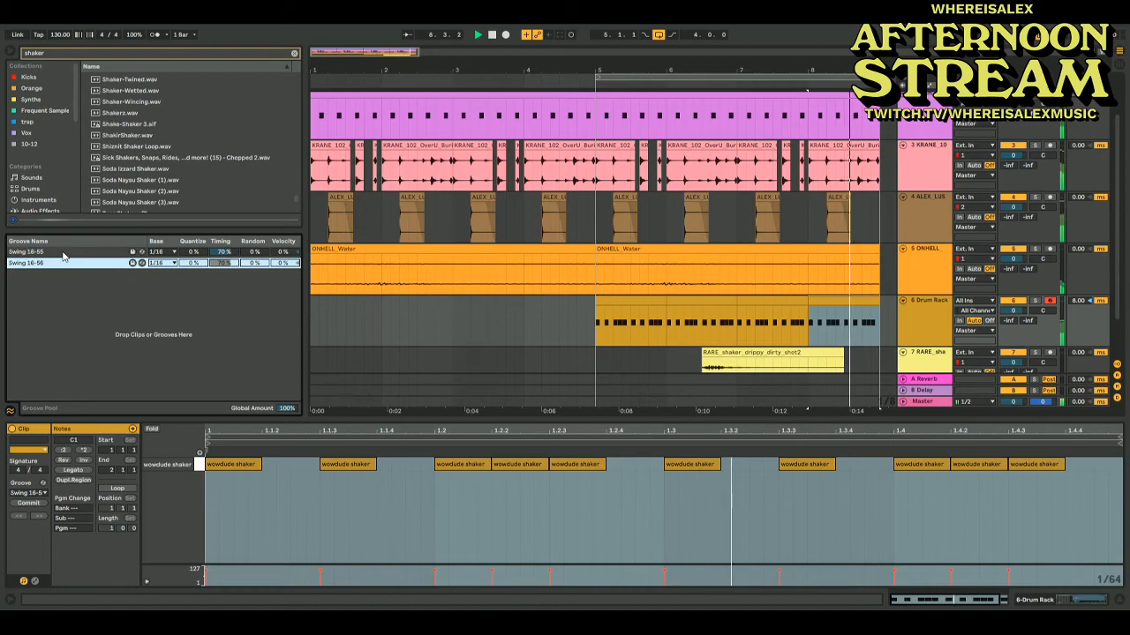
{"action": "left_click", "coordinate": [34, 494]}
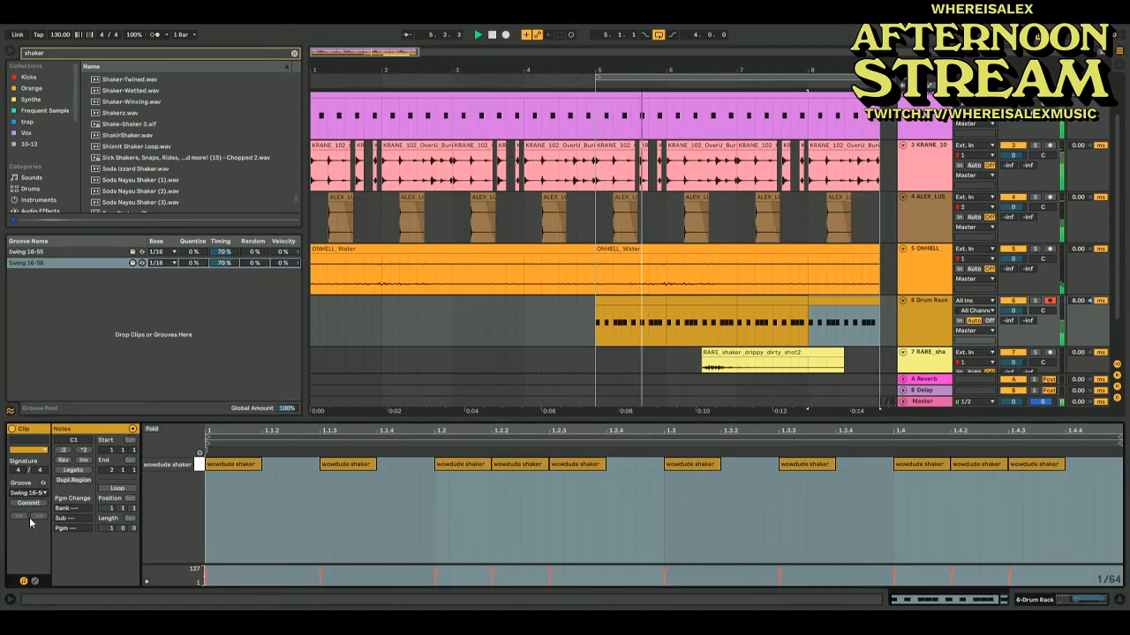
{"action": "left_click_drag", "start_coordinate": [221, 265], "coordinate": [221, 238]}
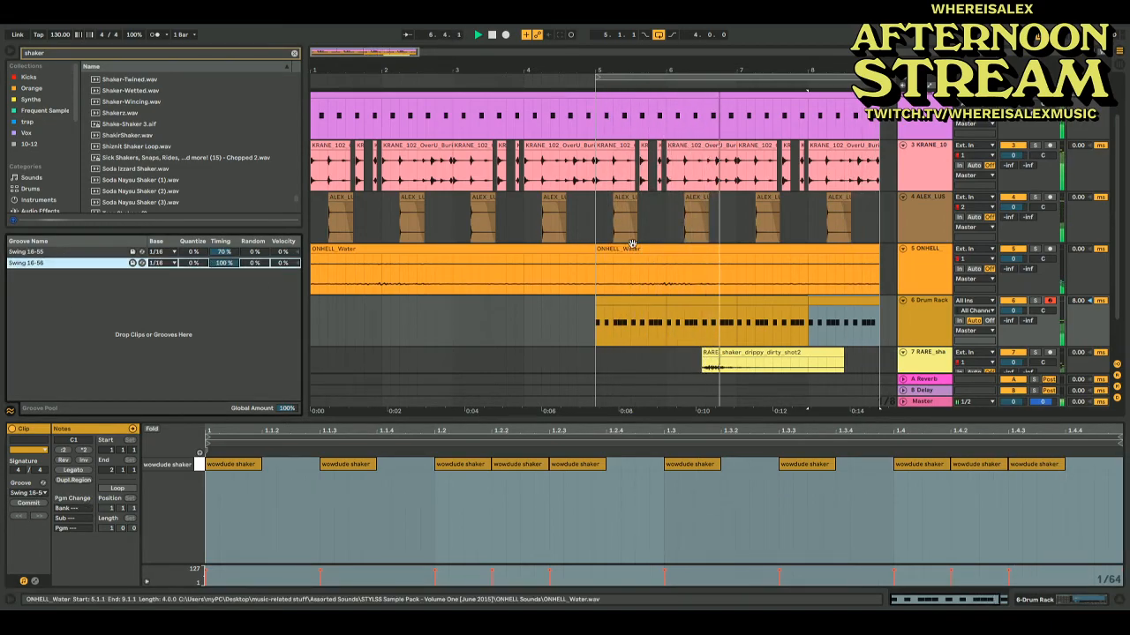
Try a 32 ms delay on the shaker track, reset it to 0 ms, and delete the shaker clips in bars 5 to 8
{"action": "left_click_drag", "start_coordinate": [1079, 301], "coordinate": [1079, 279]}
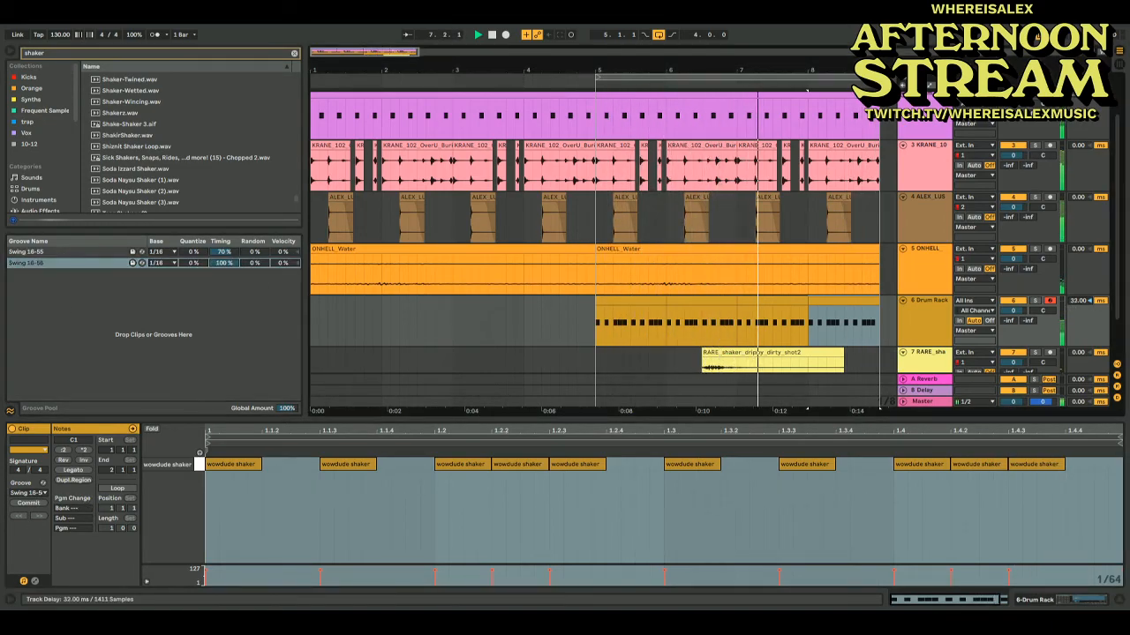
{"action": "double_click", "coordinate": [1076, 303]}
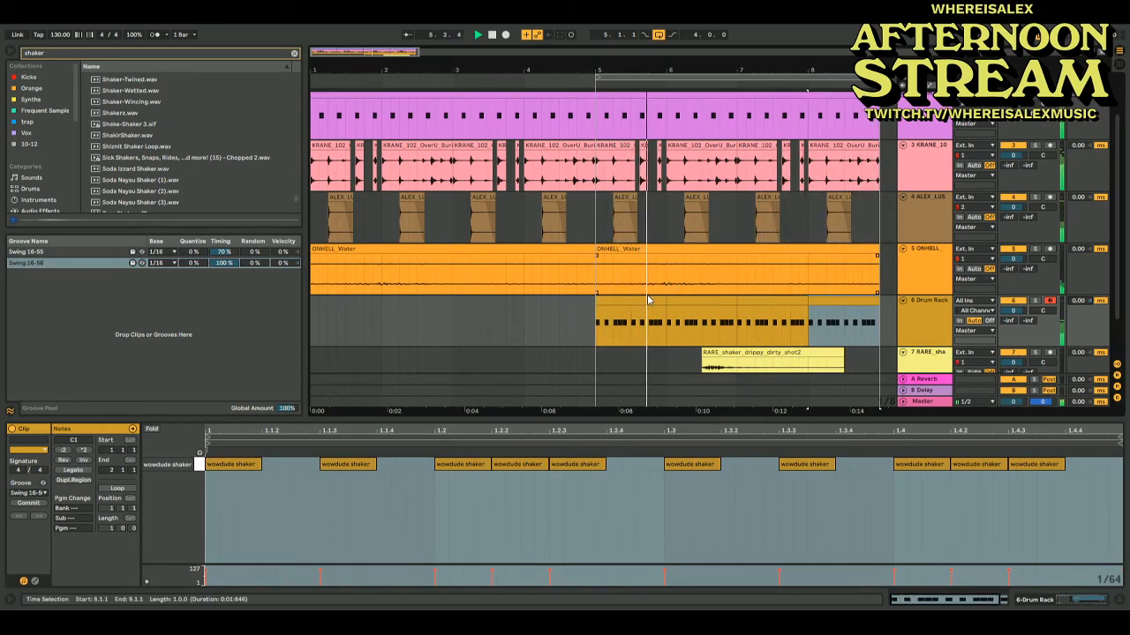
{"action": "left_click", "coordinate": [934, 312]}
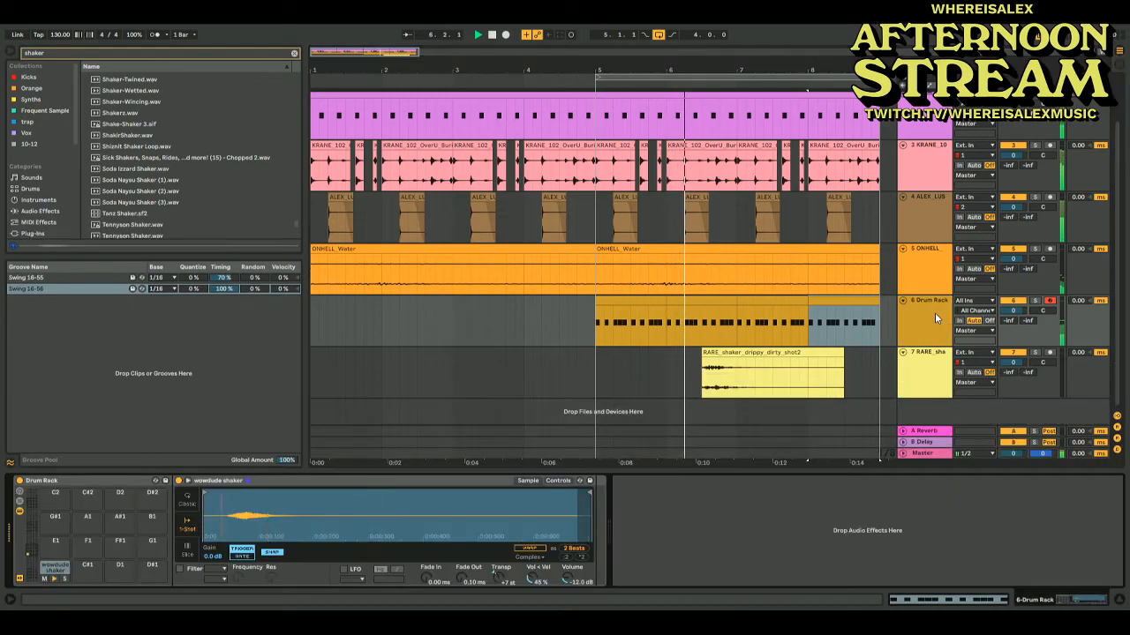
{"action": "scroll", "coordinate": [640, 296], "scroll_direction": "right", "scroll_amount": 3}
{"action": "left_click", "coordinate": [643, 300]}
{"action": "left_click", "coordinate": [543, 312], "text": "shift"}
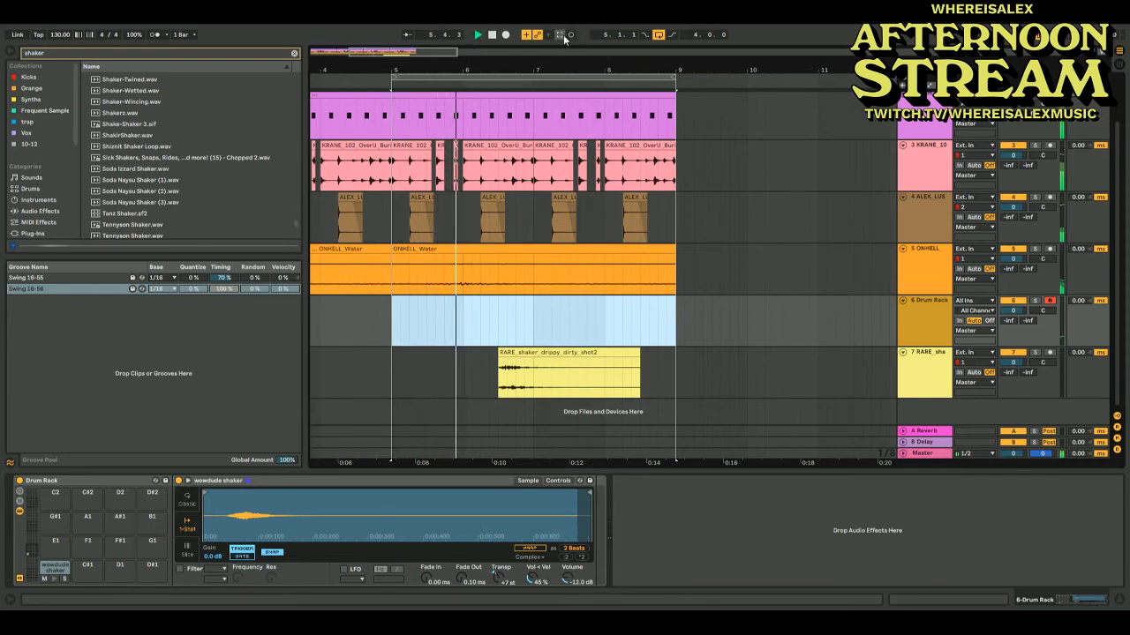
Capture the newly played shaker pattern as MIDI on the Drum Rack track and keep only bar 8 of it
{"action": "key", "text": "ctrl+shift+c"}
{"action": "left_click_drag", "start_coordinate": [393, 302], "coordinate": [615, 304]}
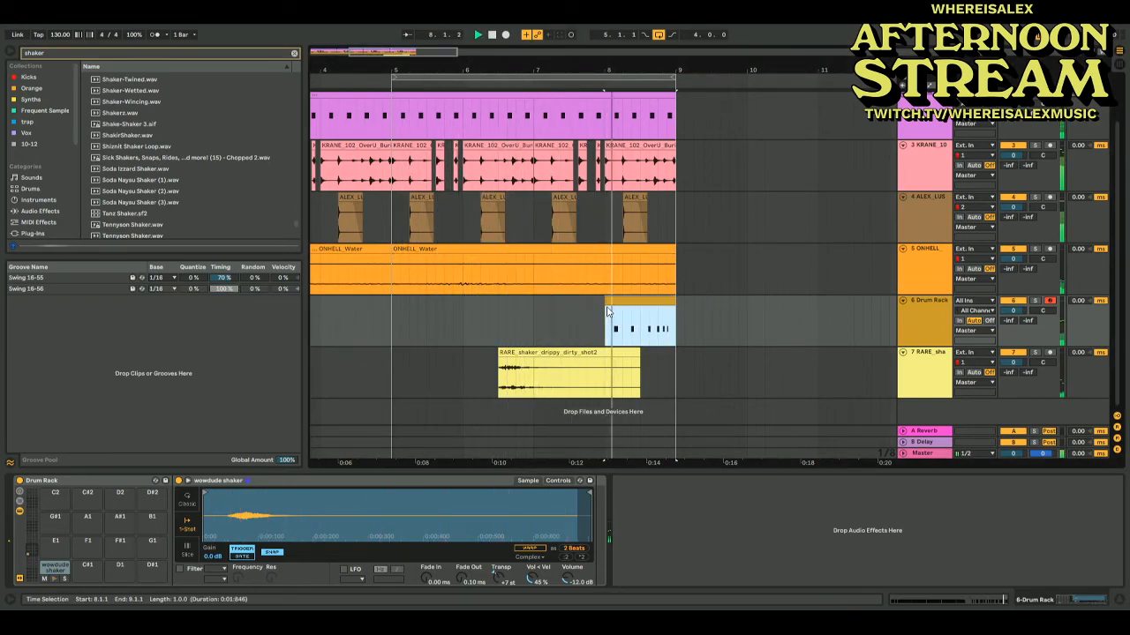
Copy the bar 8 shaker clip into bars 5, 6 and 7 on the Drum Rack track
{"action": "left_click", "coordinate": [396, 316]}
{"action": "key", "text": "ctrl+v"}
{"action": "key", "text": "ctrl+v"}
{"action": "key", "text": "ctrl+v"}
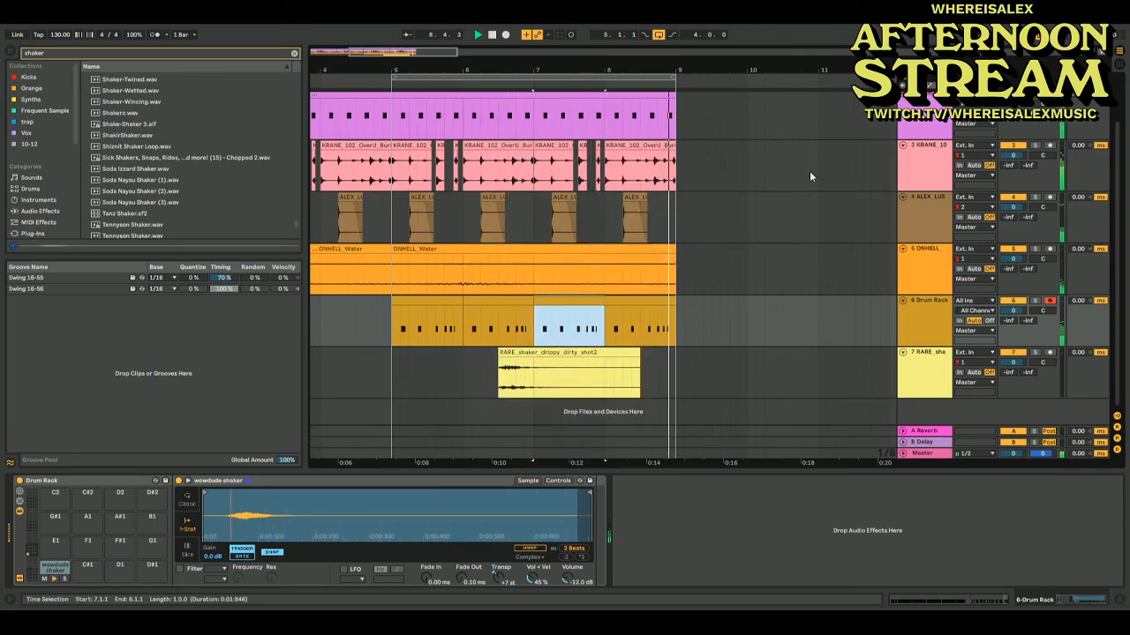
{"action": "left_click", "coordinate": [623, 170]}
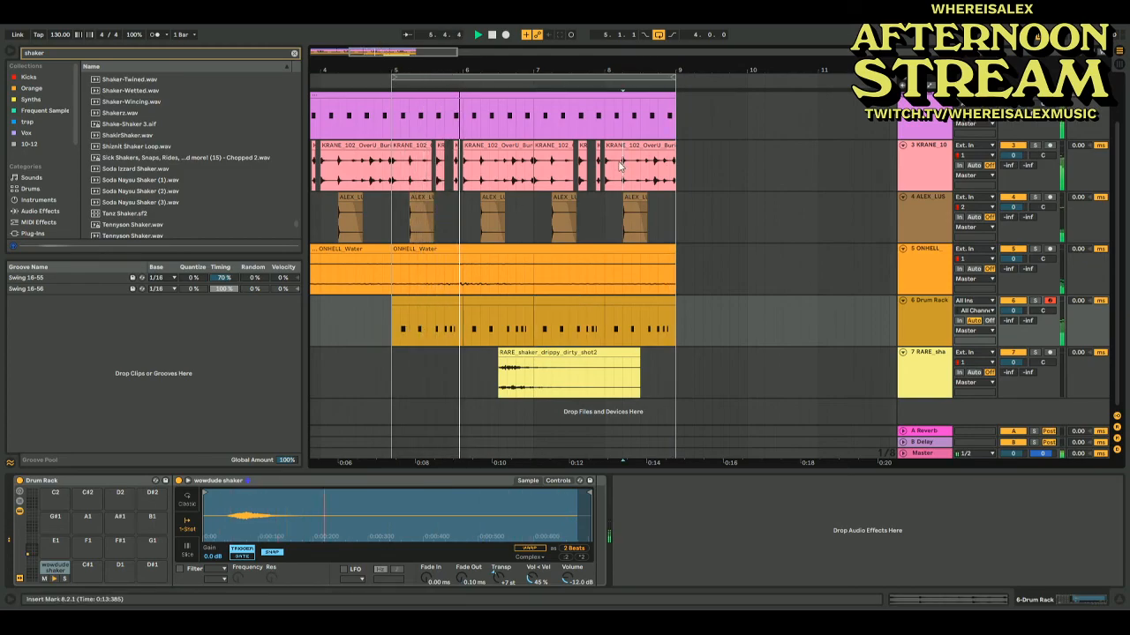
Insert a new MIDI track below the RARE_shaker_drippy_dirty_shot2 track and arm it for recording
{"action": "left_click", "coordinate": [914, 373]}
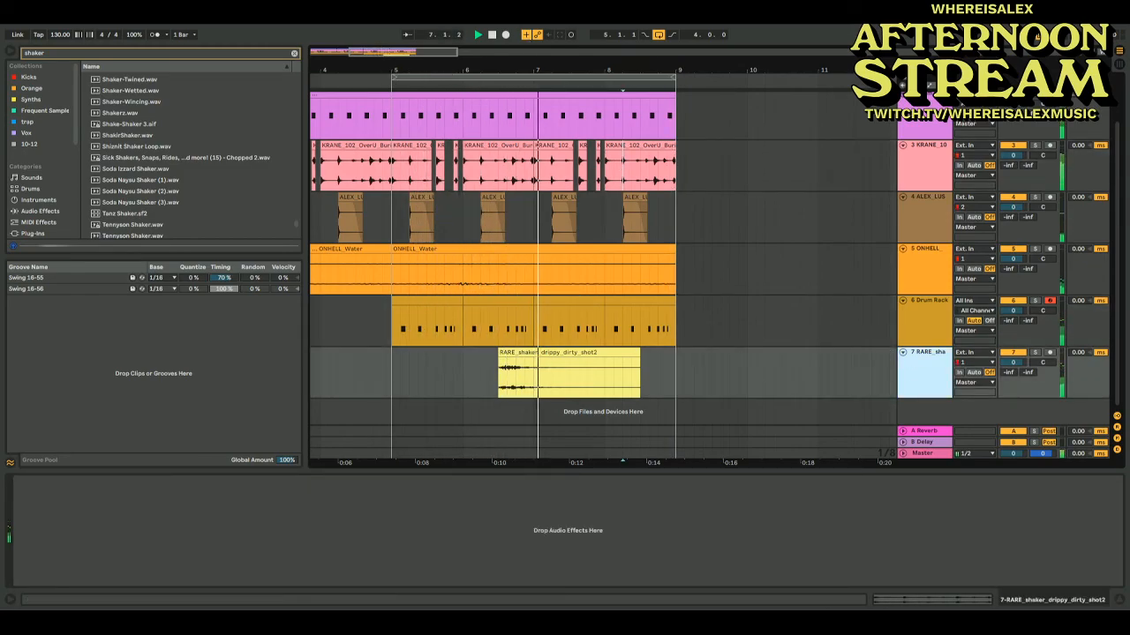
{"action": "key", "text": "ctrl+shift+t"}
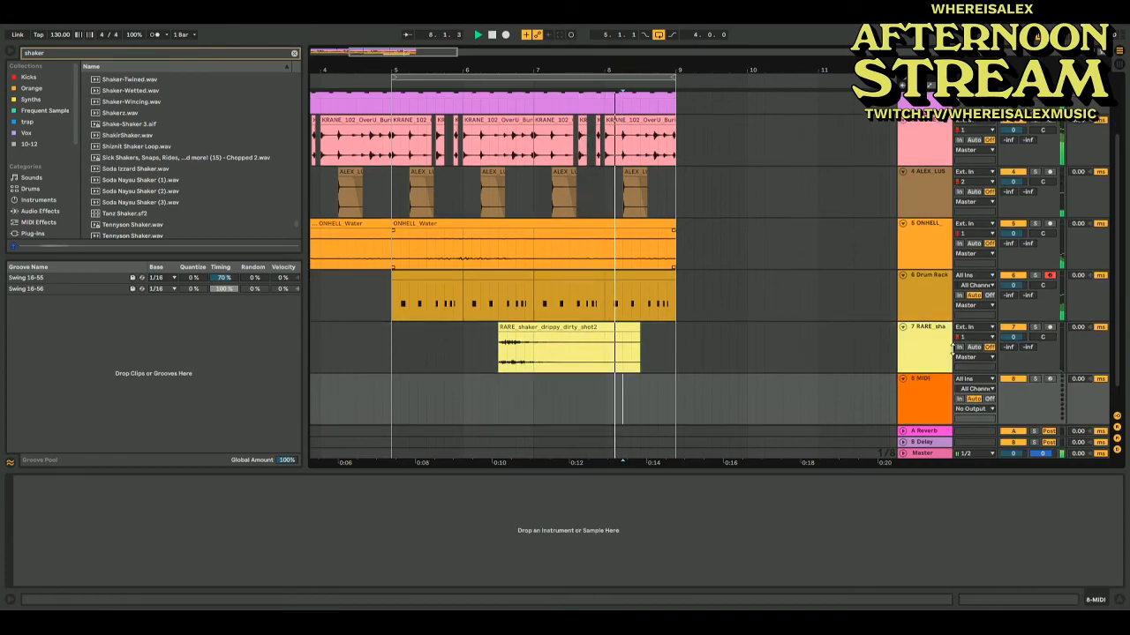
{"action": "left_click", "coordinate": [1049, 380]}
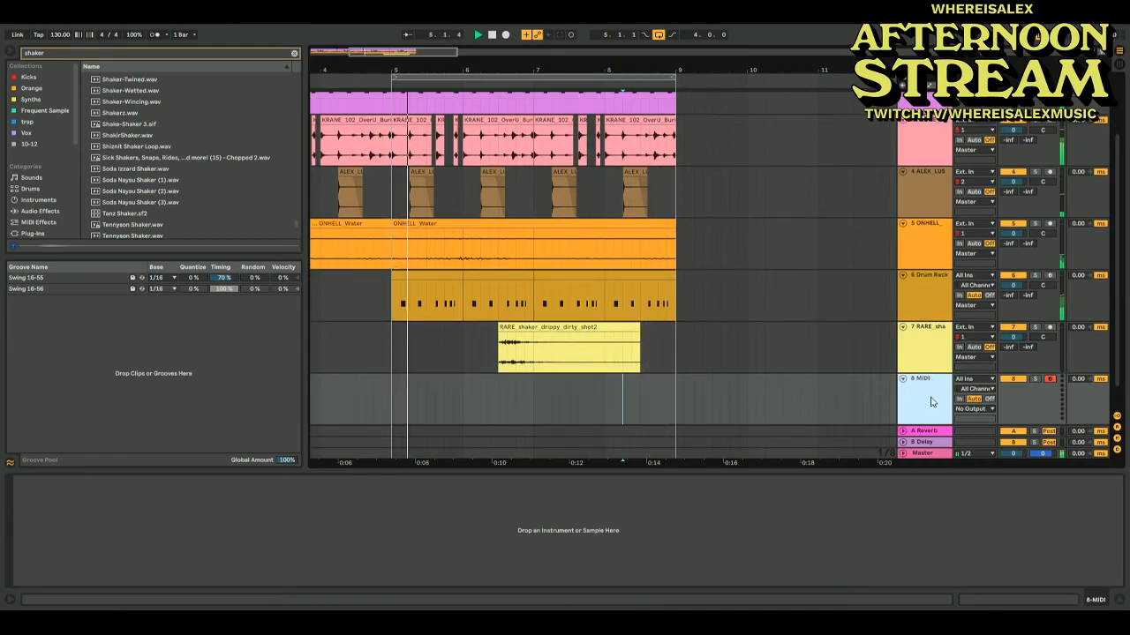
Hide the groove pool, clear the browser's shaker search and show the whole arrangement
{"action": "left_click", "coordinate": [9, 462]}
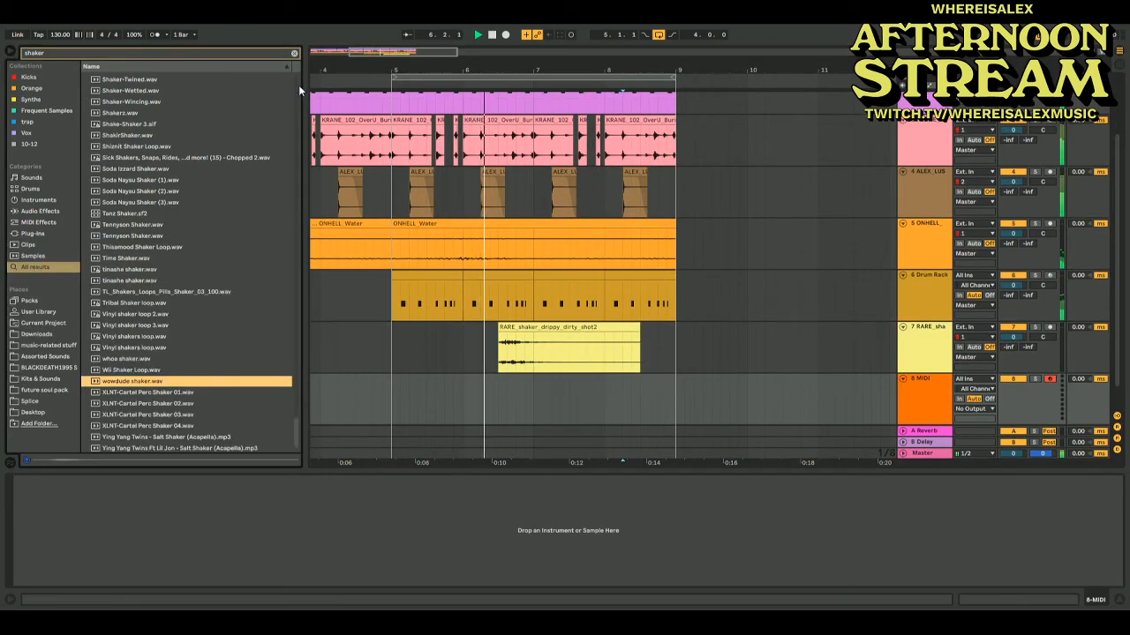
{"action": "left_click", "coordinate": [293, 54]}
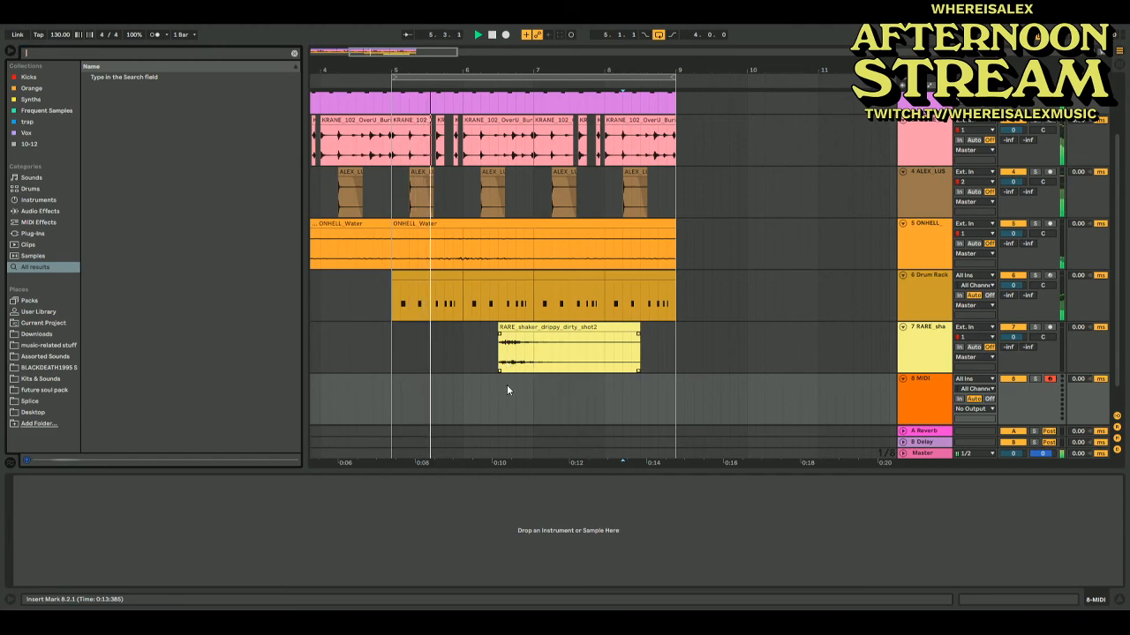
{"action": "double_click", "coordinate": [427, 54]}
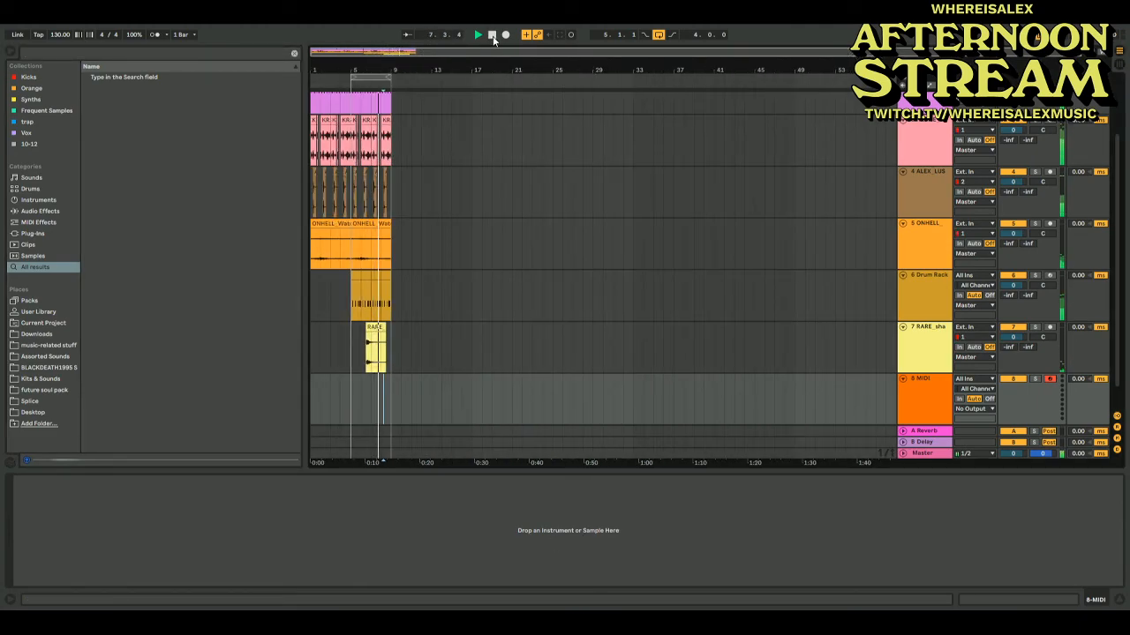